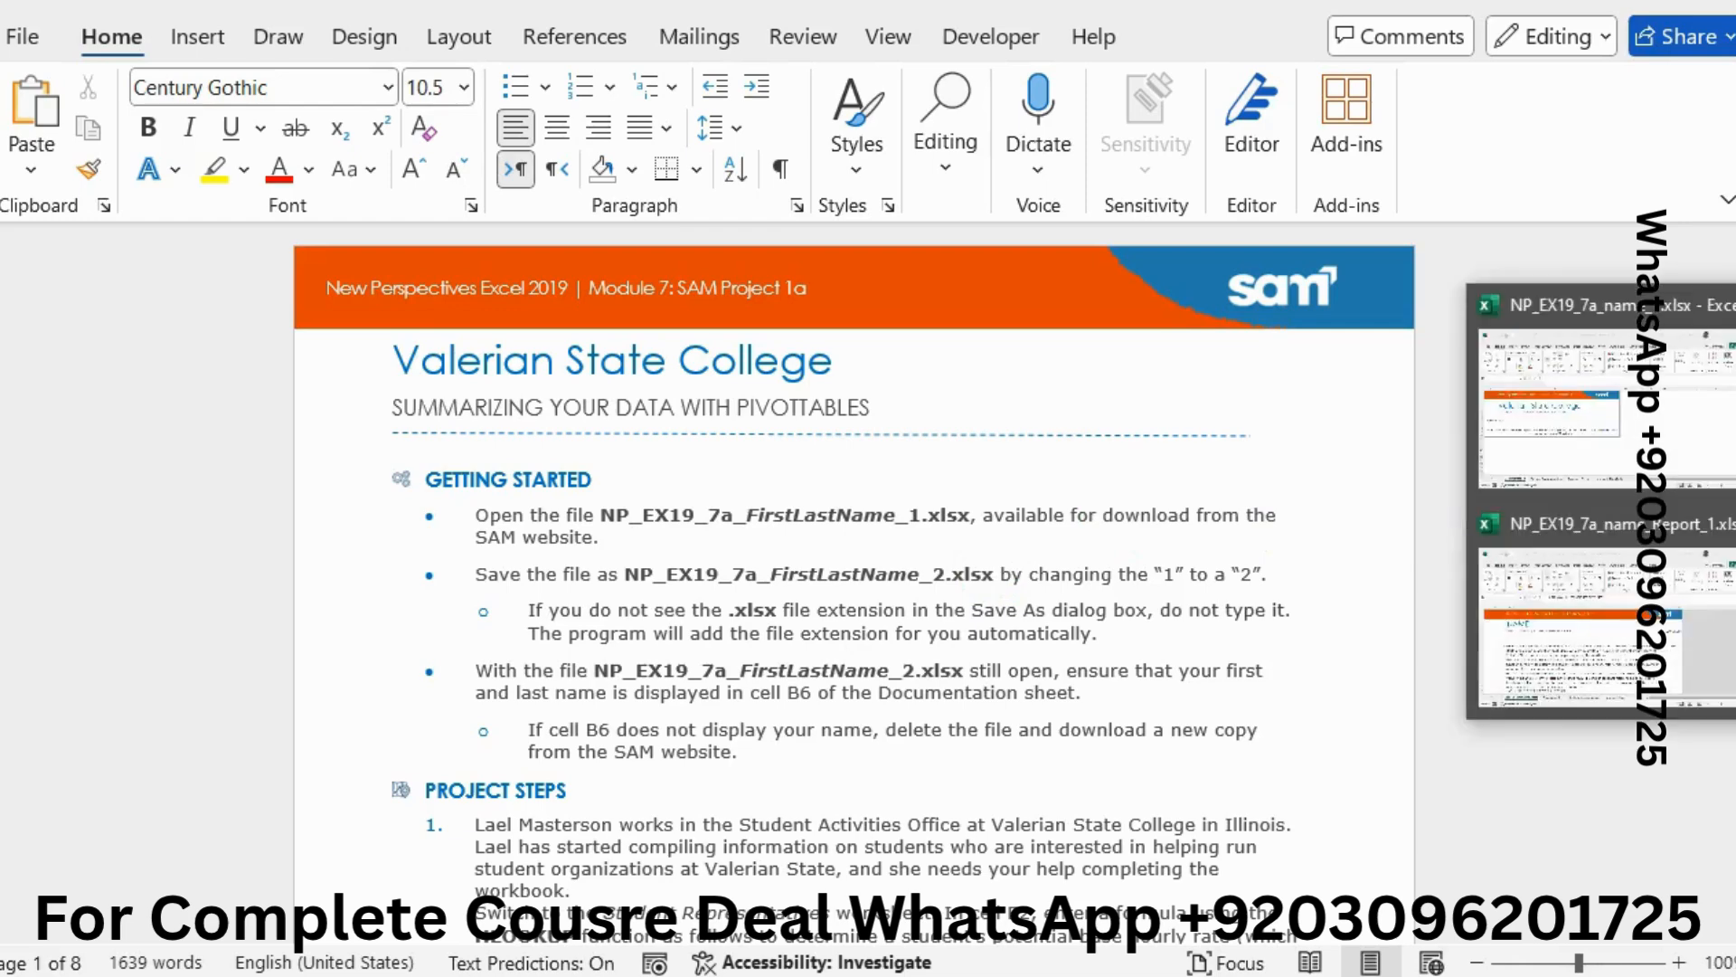
Bring up the Excel grade report workbook from the taskbar preview
left_click(1636, 597)
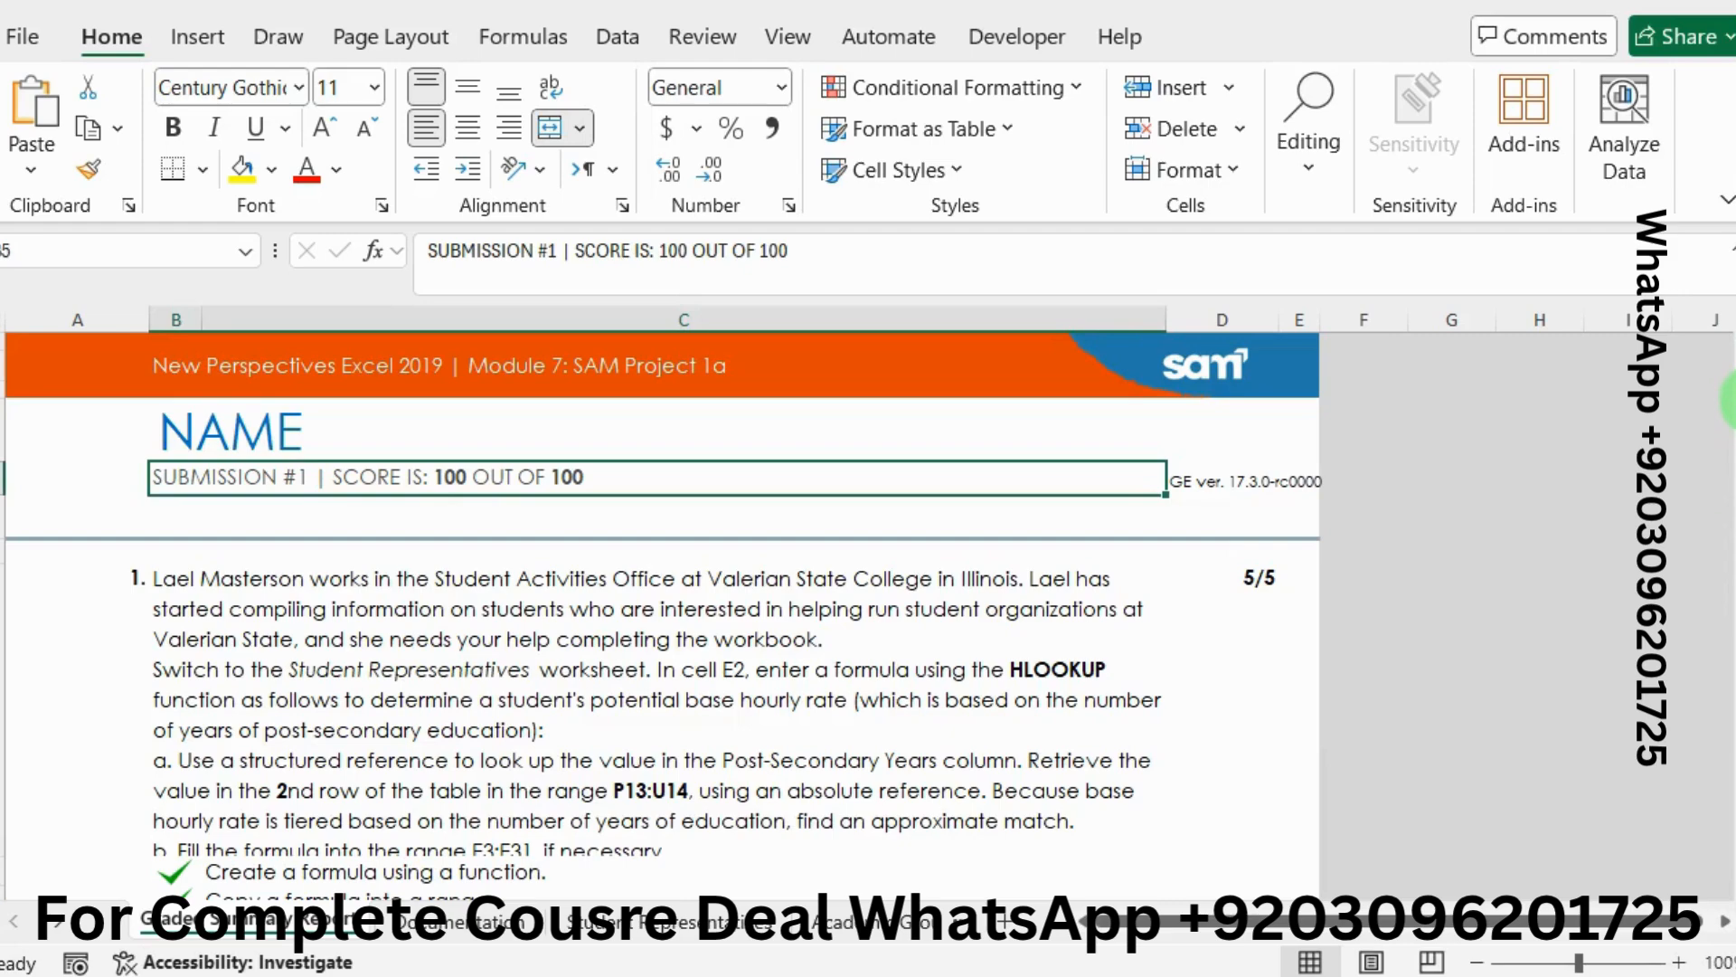
Scroll through the report showing Submission #1 at 100/100, then close that workbook
scroll(1727, 407, "down", 5)
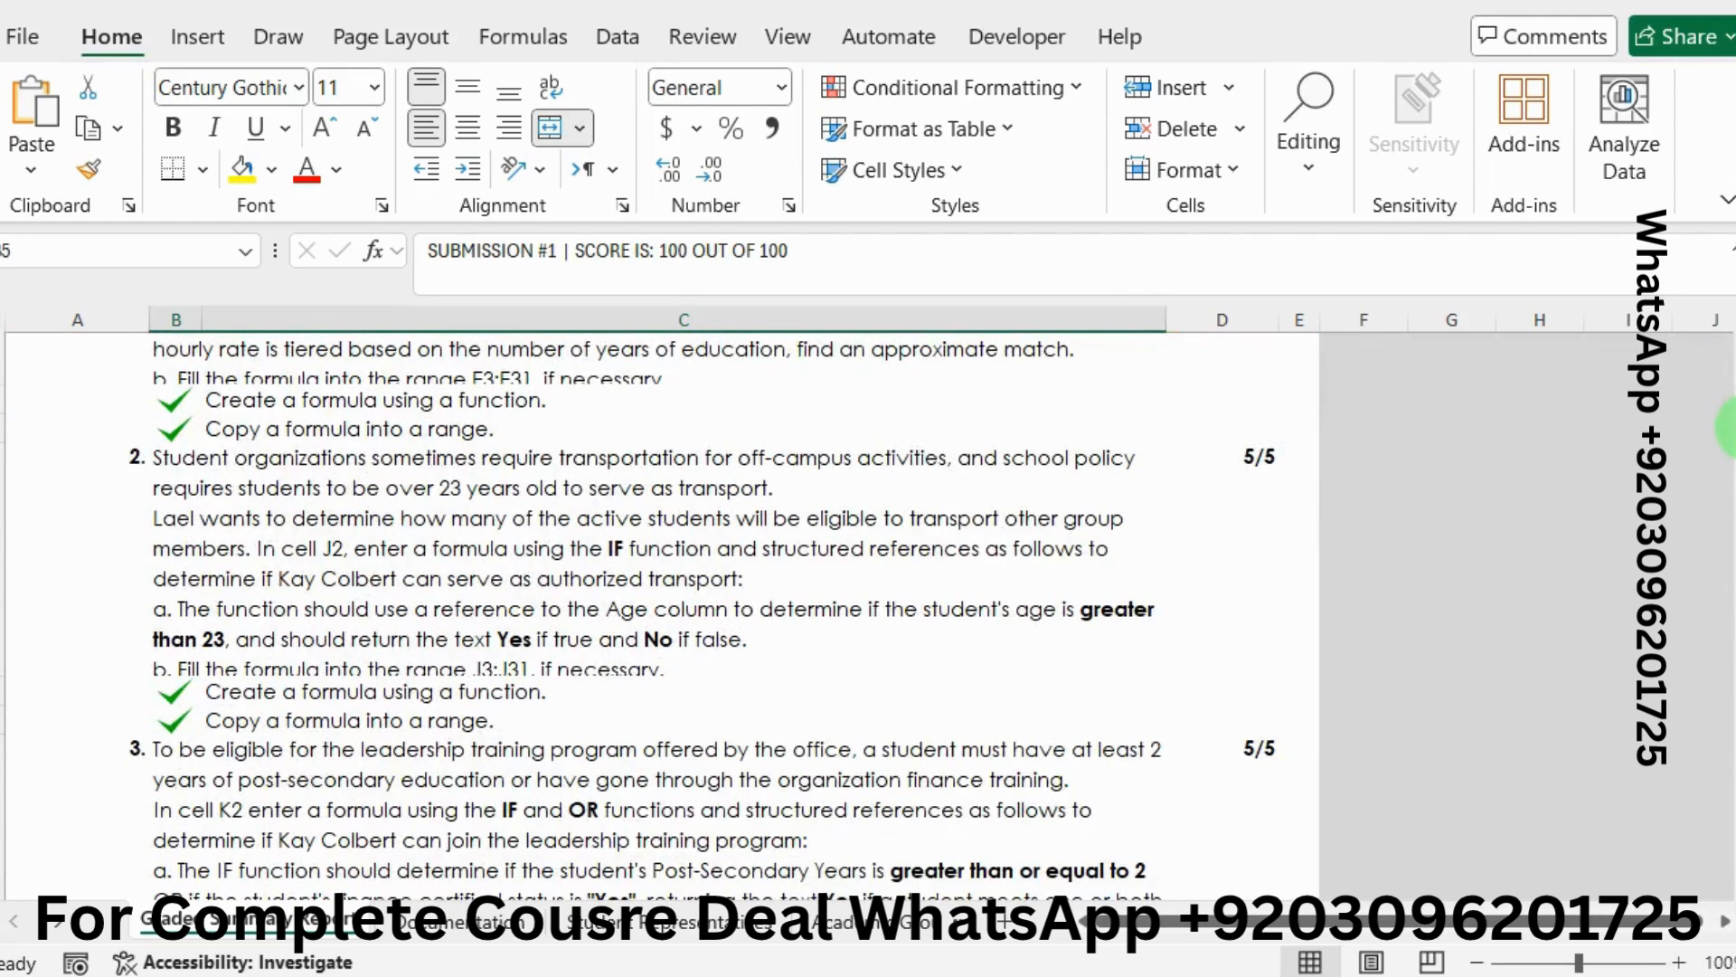
left_click_drag(1725, 425, 1729, 333)
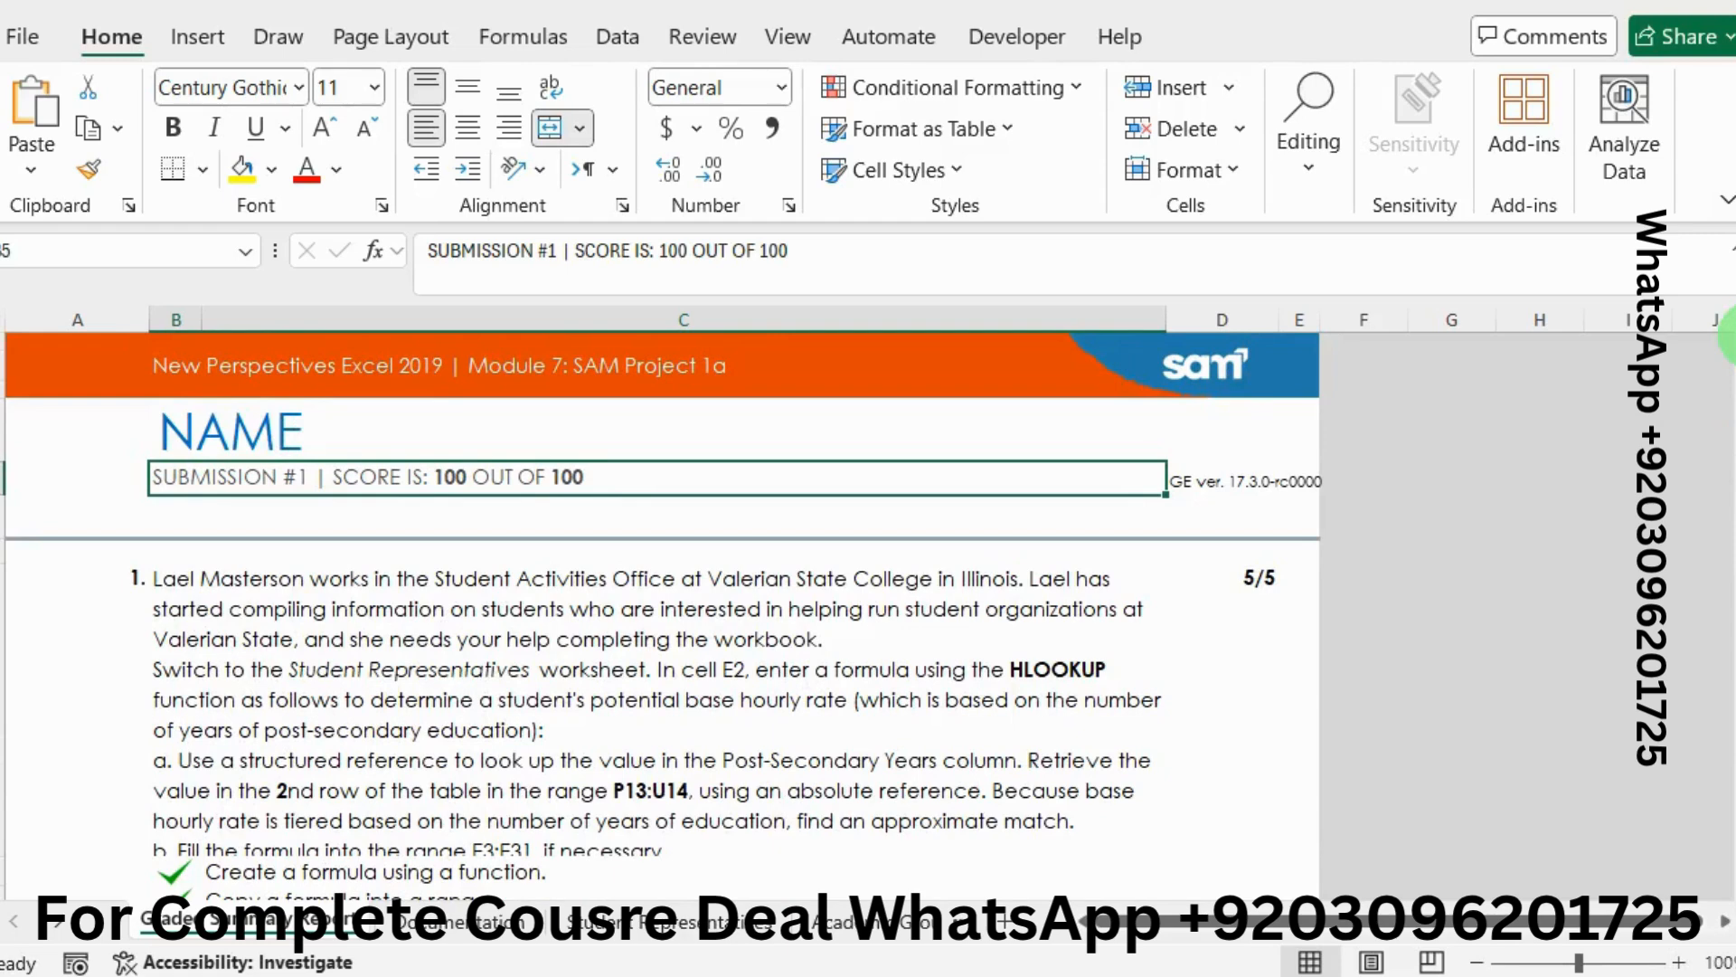
mouse_move(1735, 458)
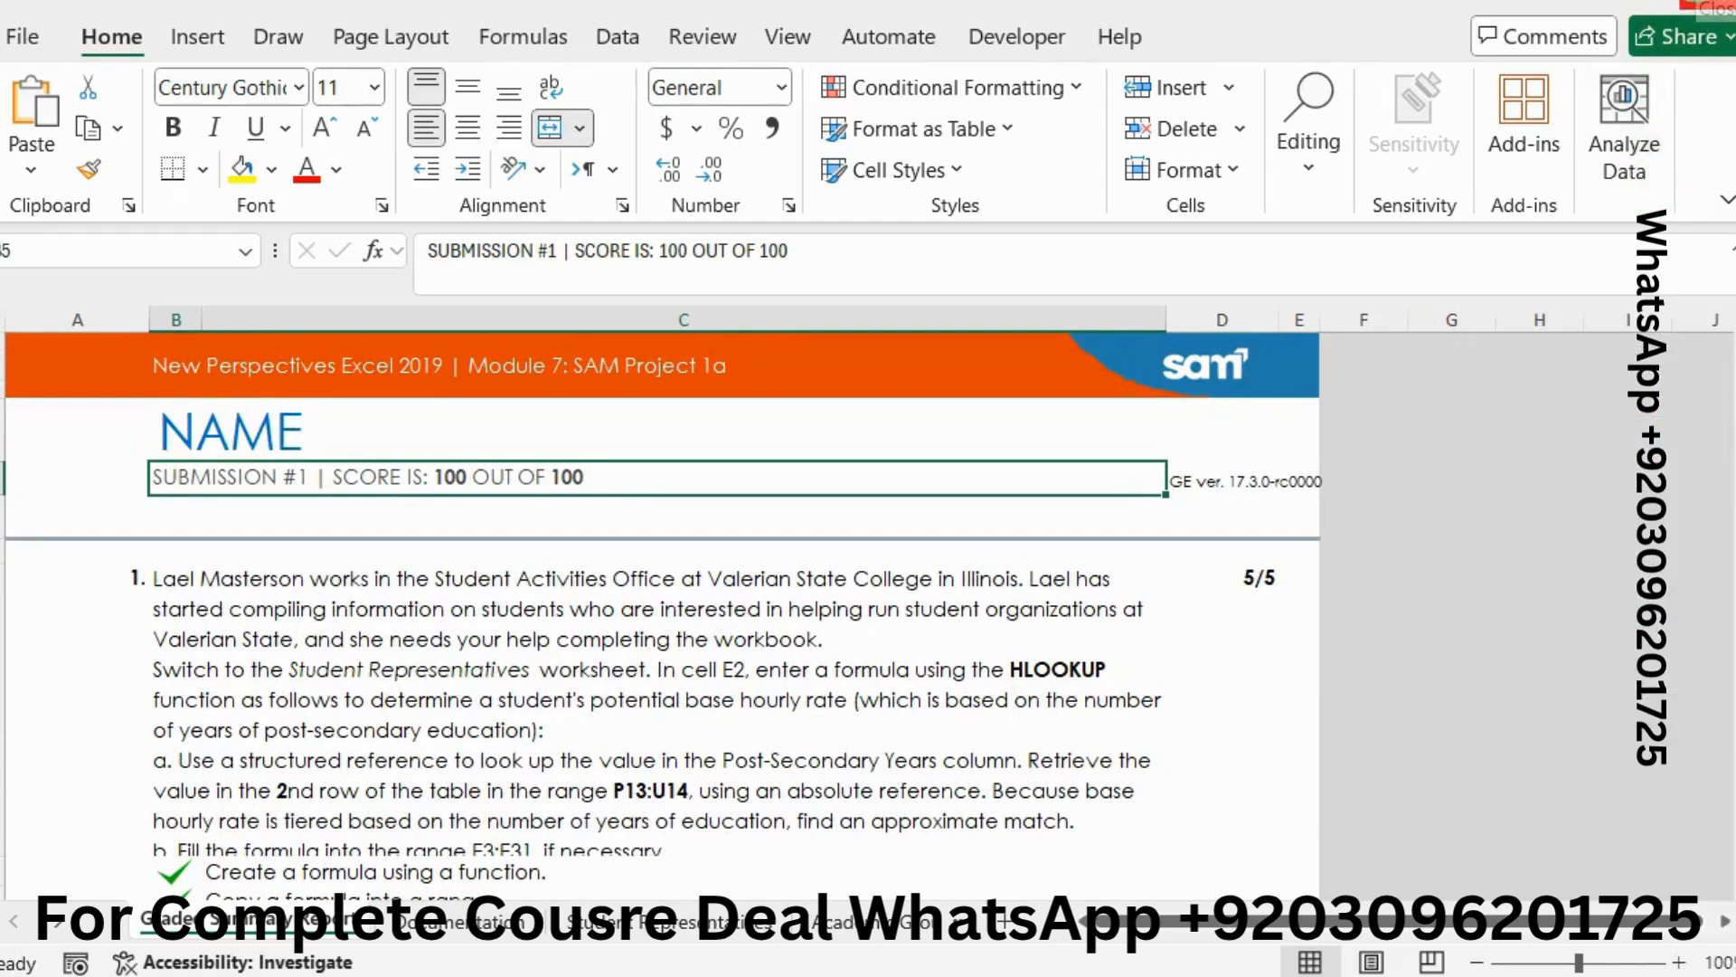
left_click(1698, 2)
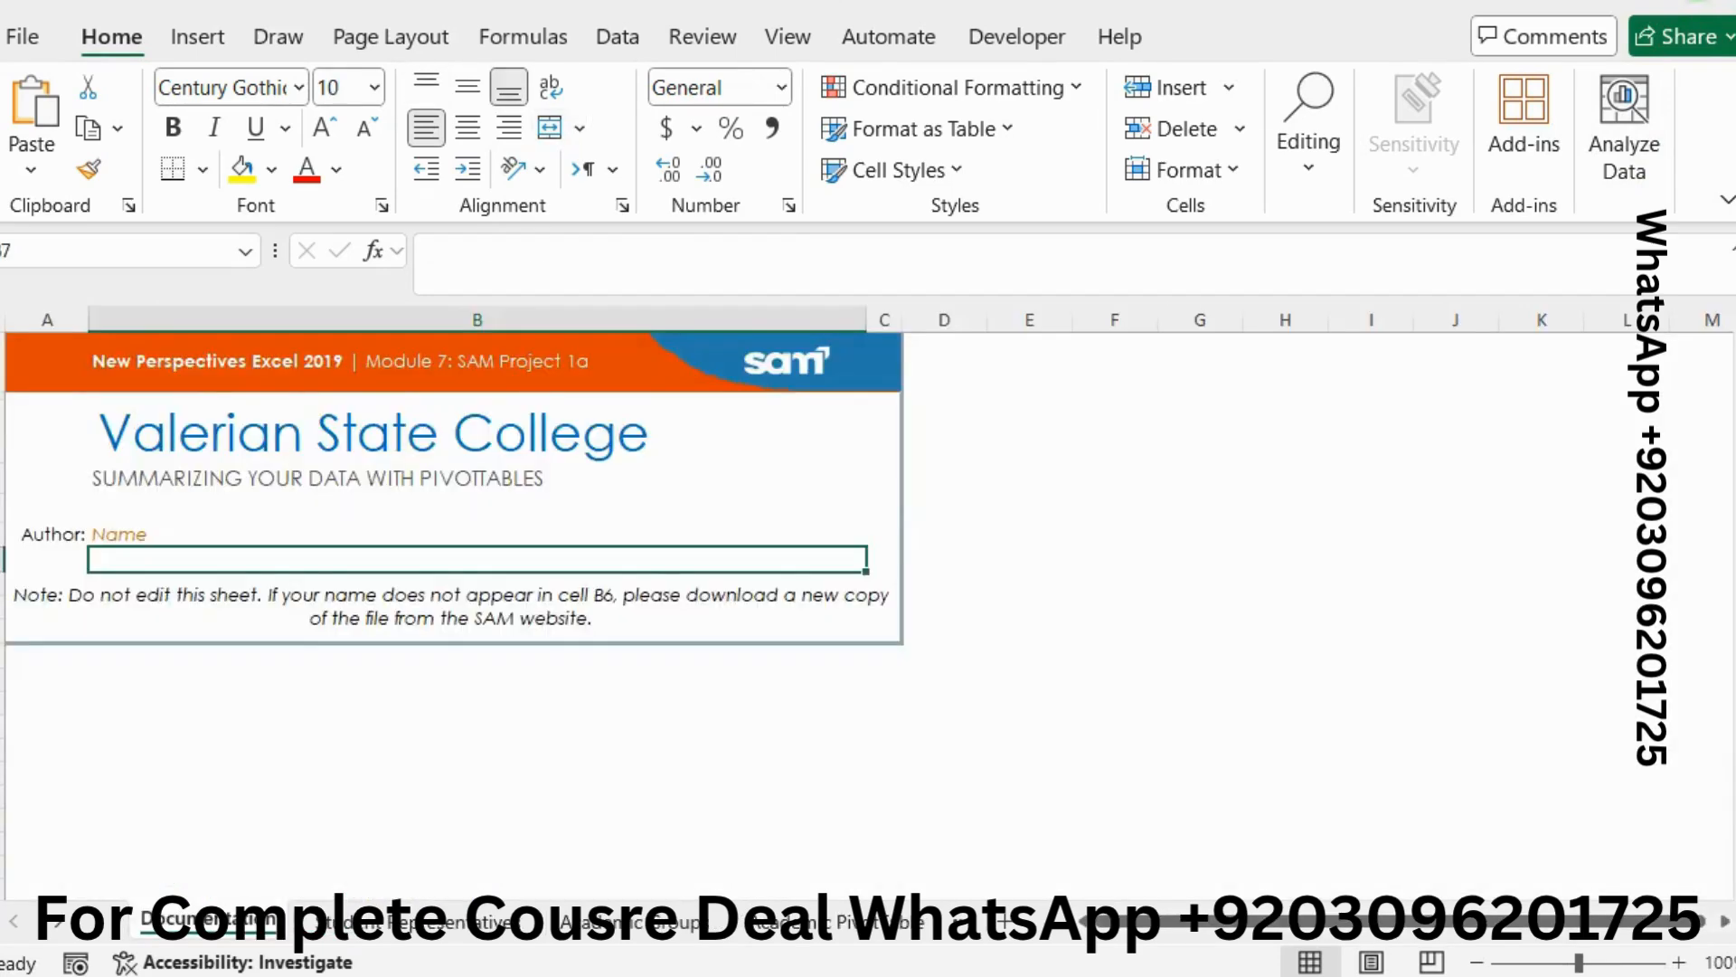
In the Word instructions, highlight the PROJECT STEPS heading in green
key("alt+Tab")
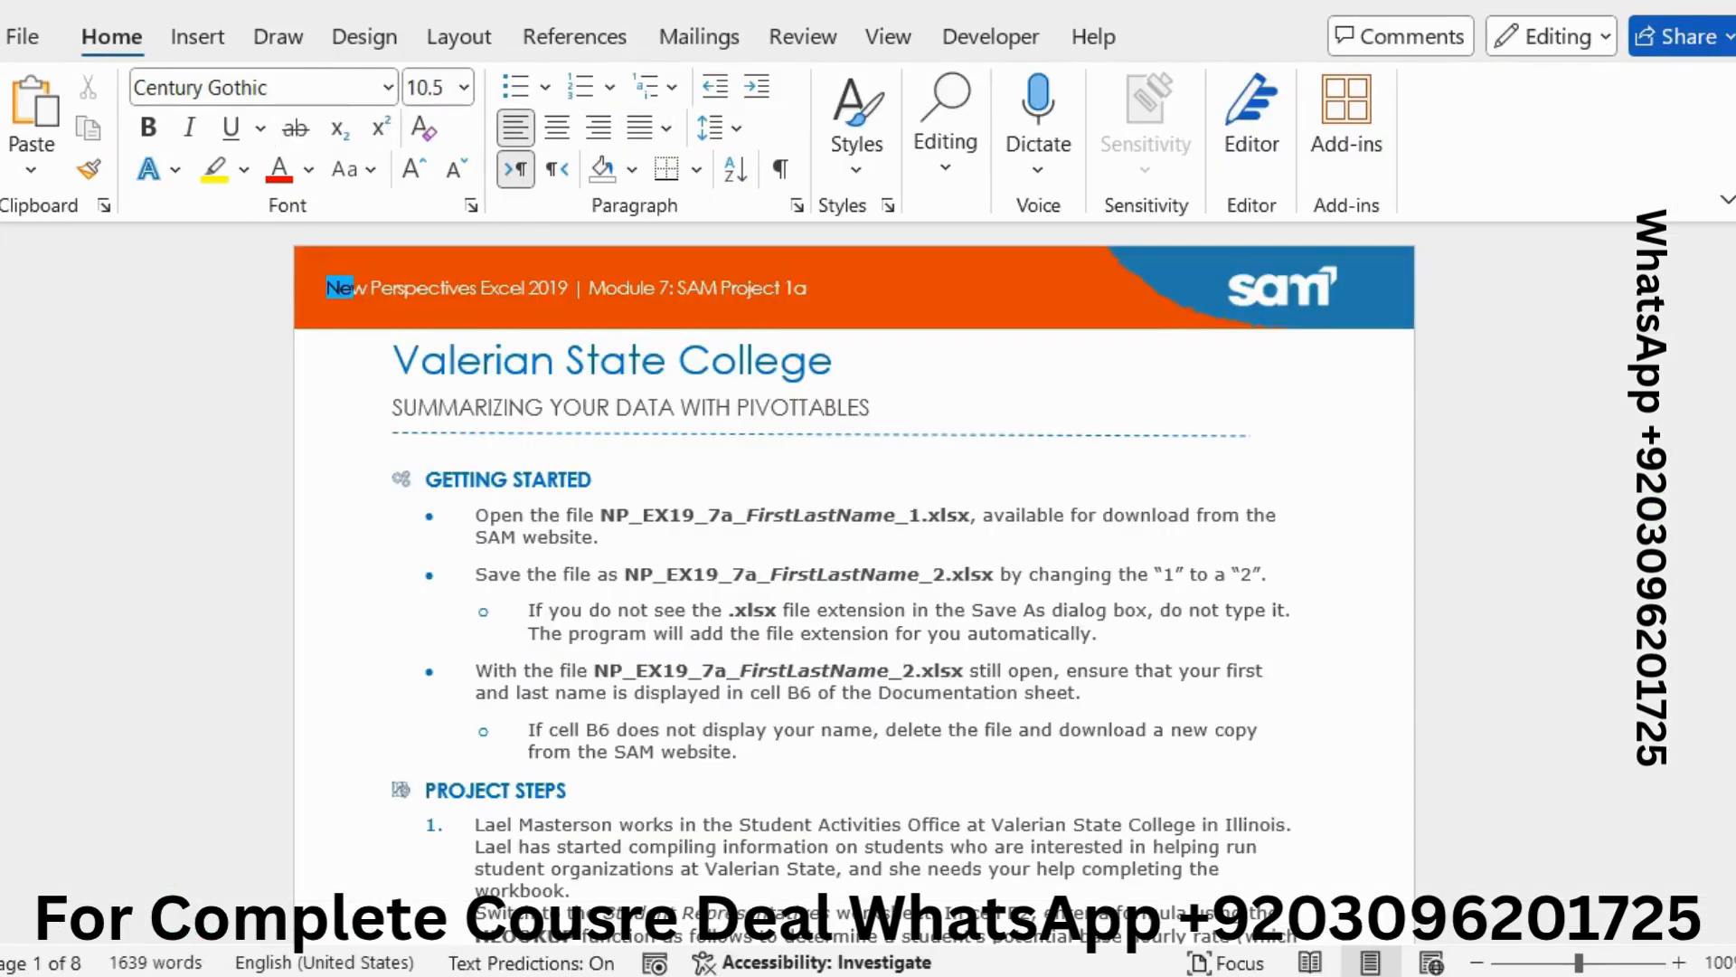
scroll(1192, 554, "down", 1)
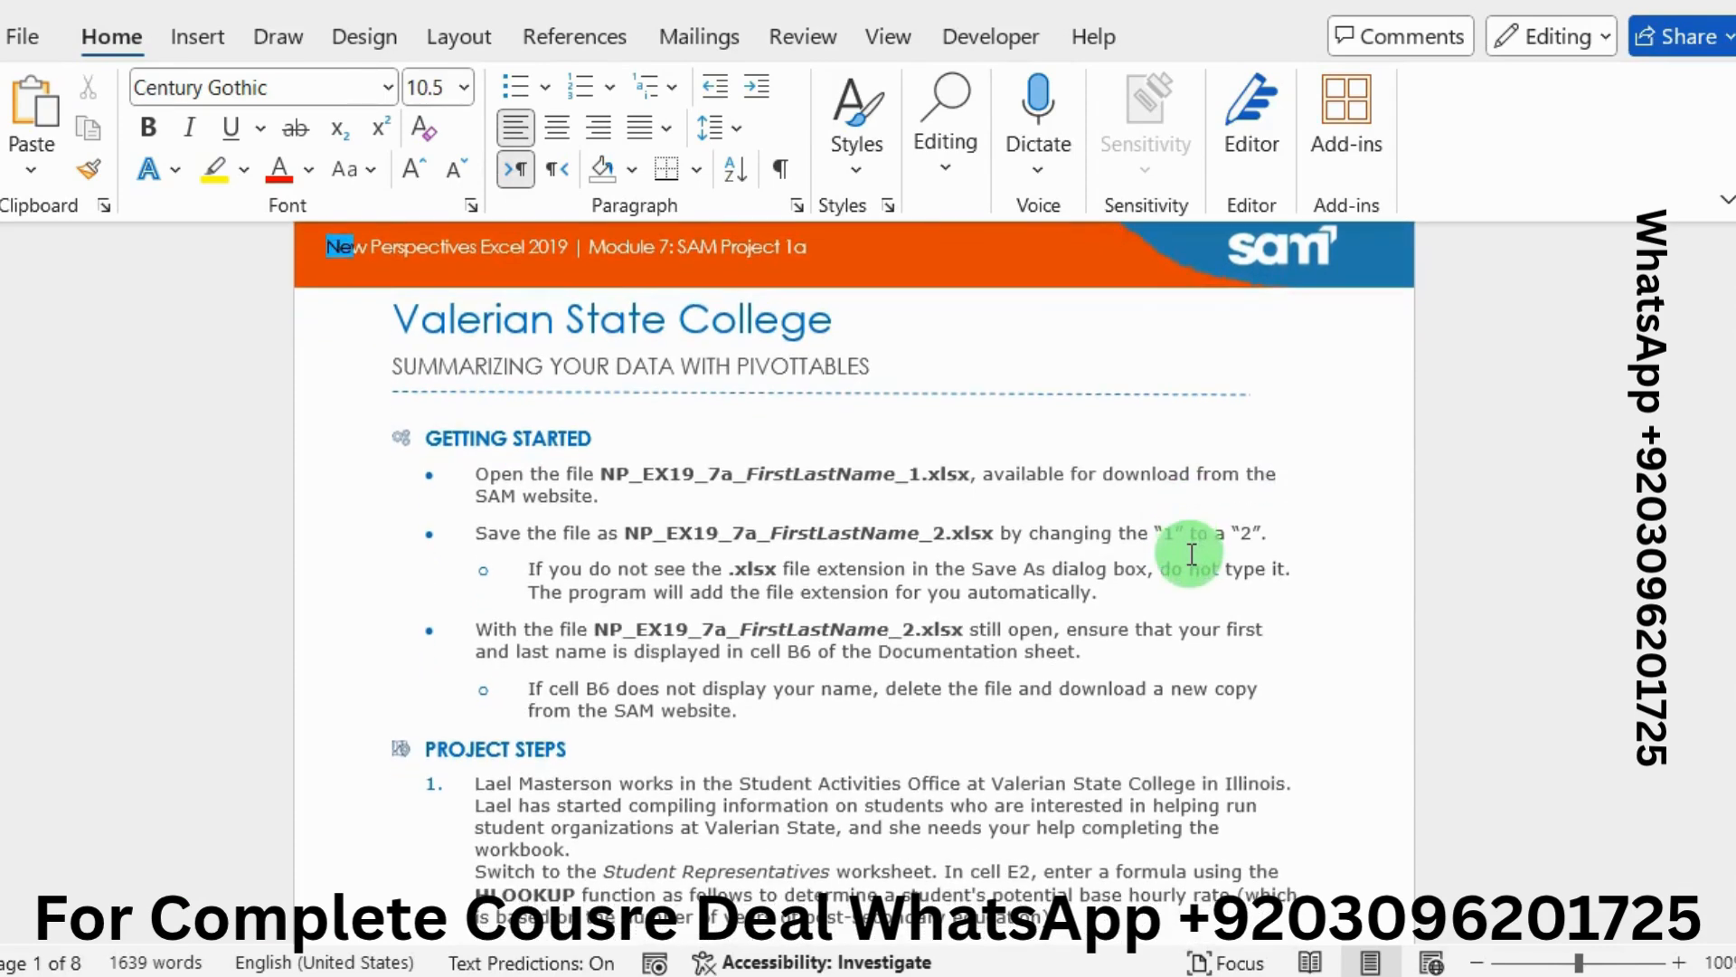
scroll(1184, 554, "down", 1)
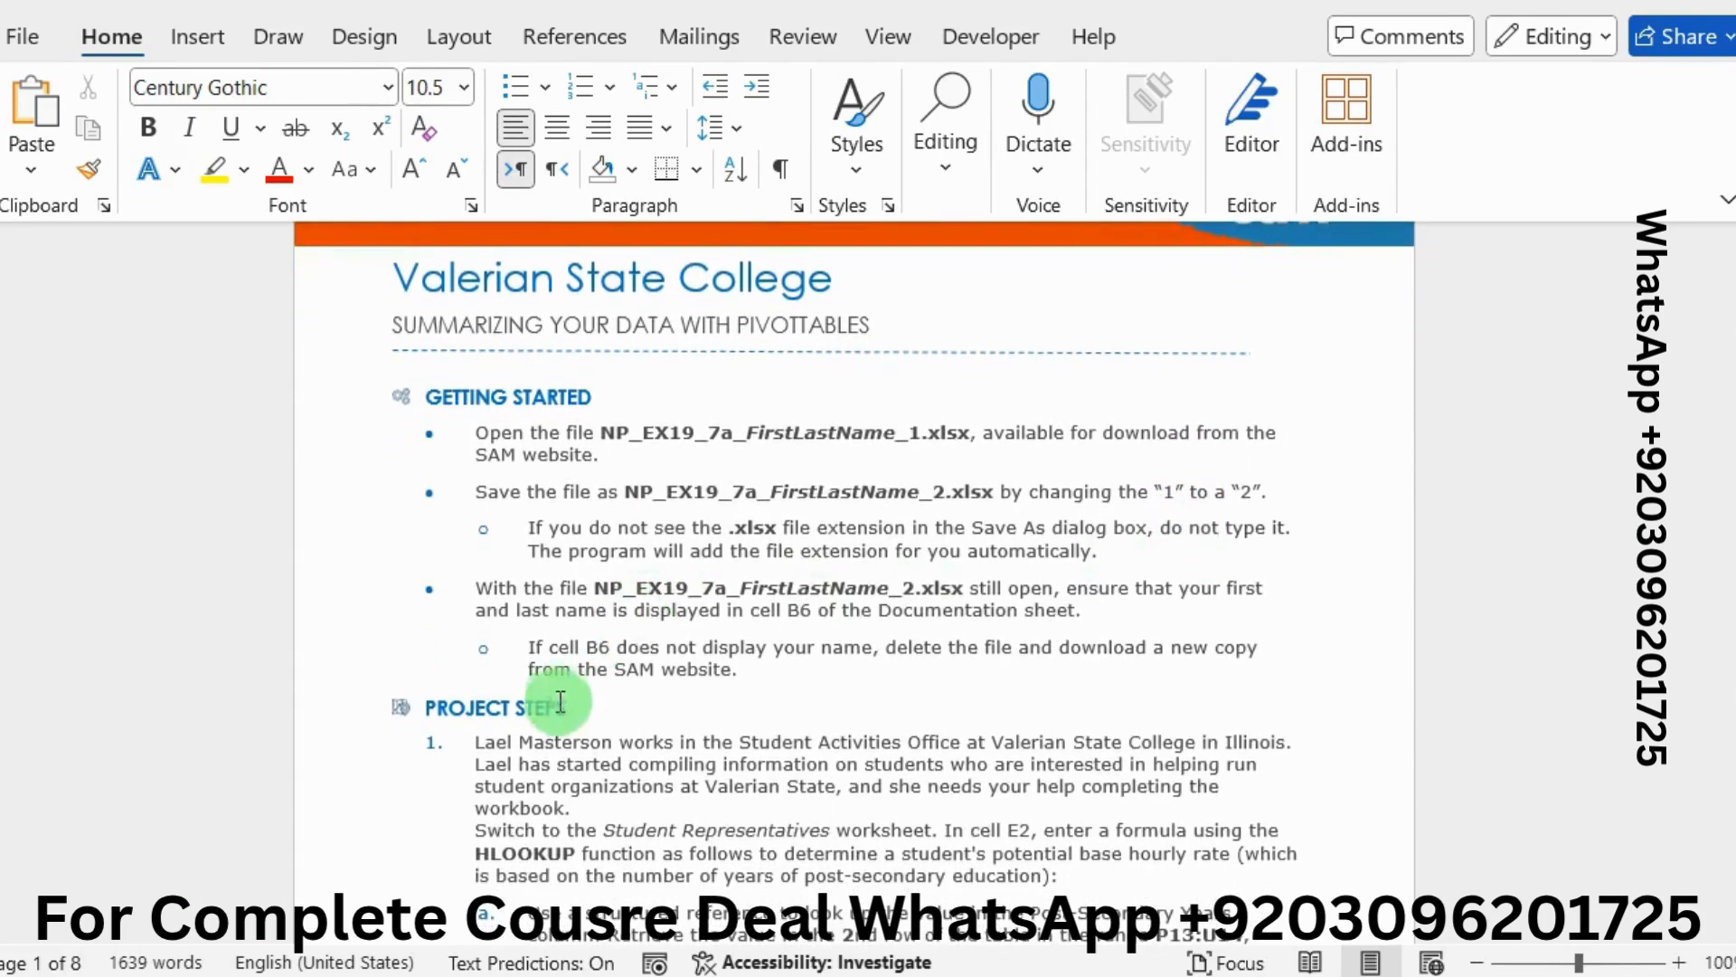
left_click_drag(581, 709, 440, 711)
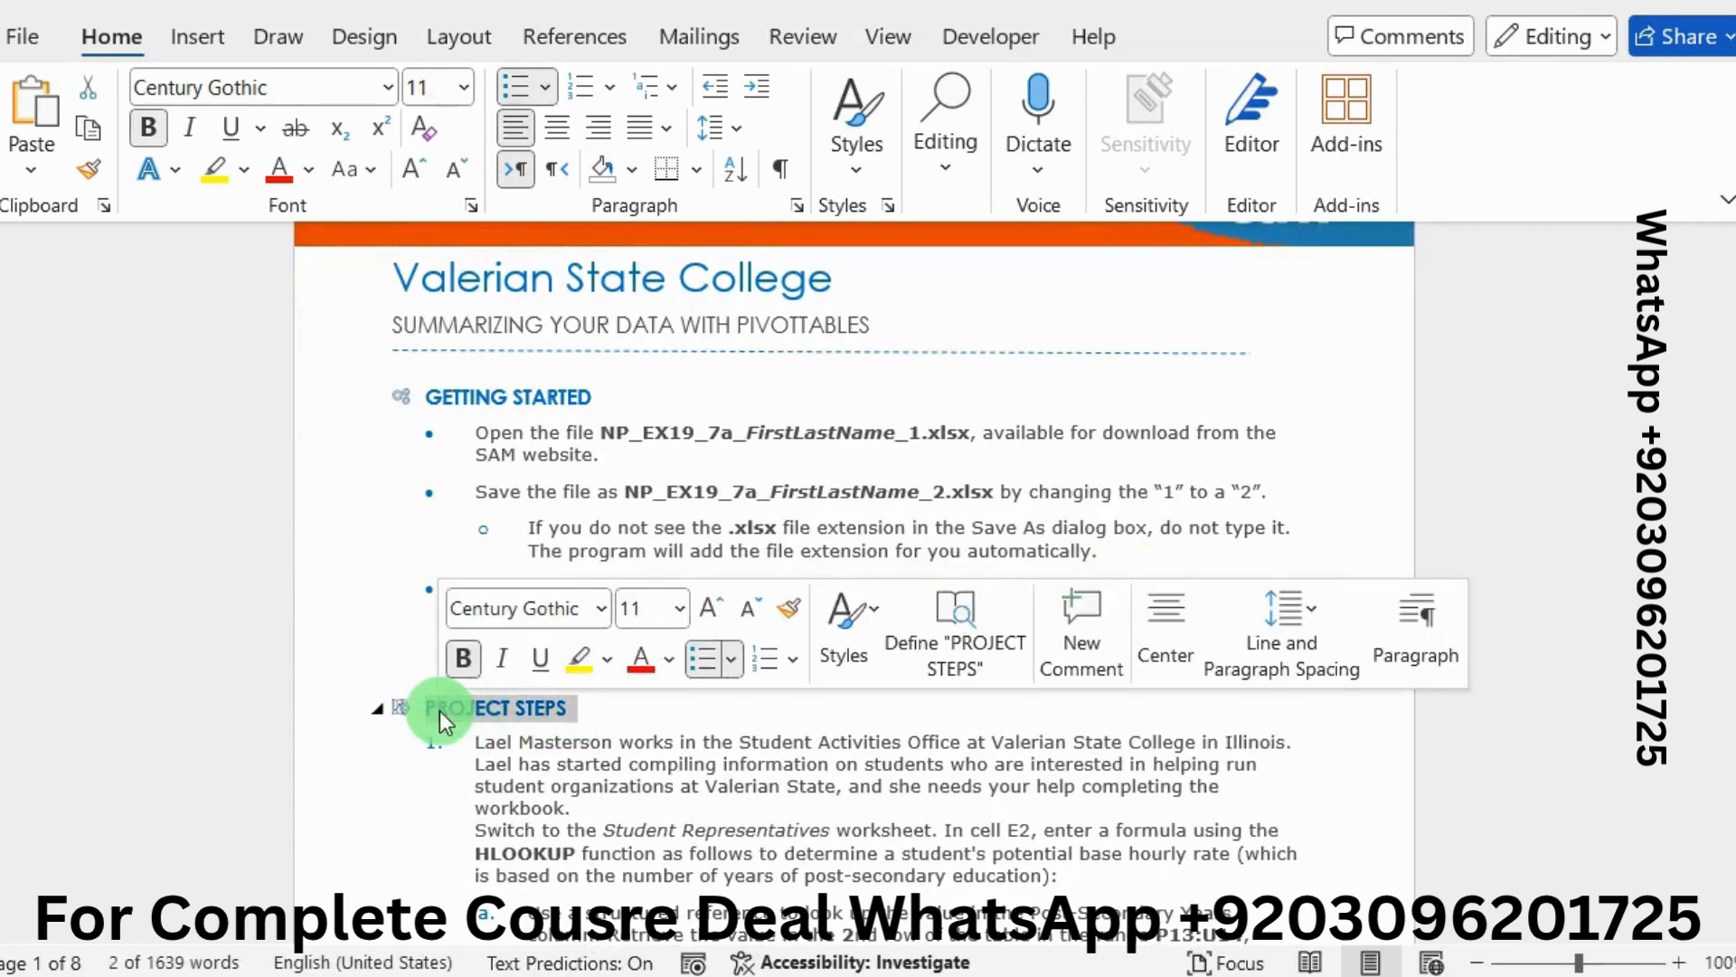
left_click(606, 658)
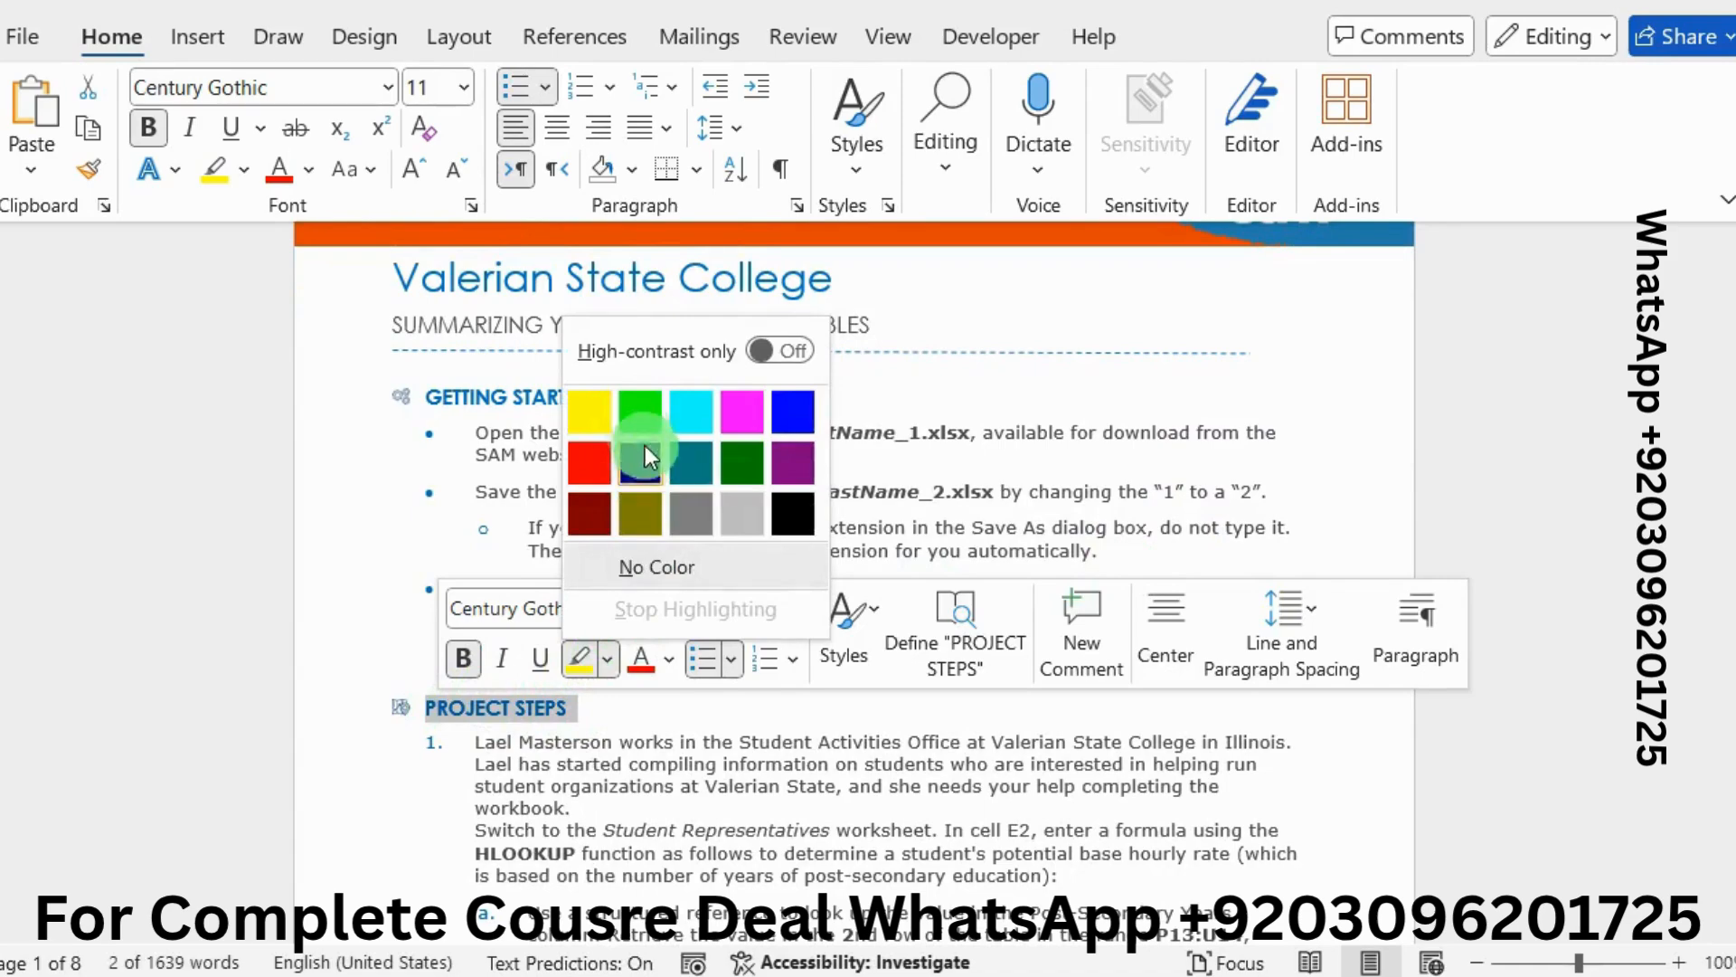
left_click(637, 423)
Highlight the Student Representatives worksheet sentence green, then return to Excel
scroll(700, 674, "down", 2)
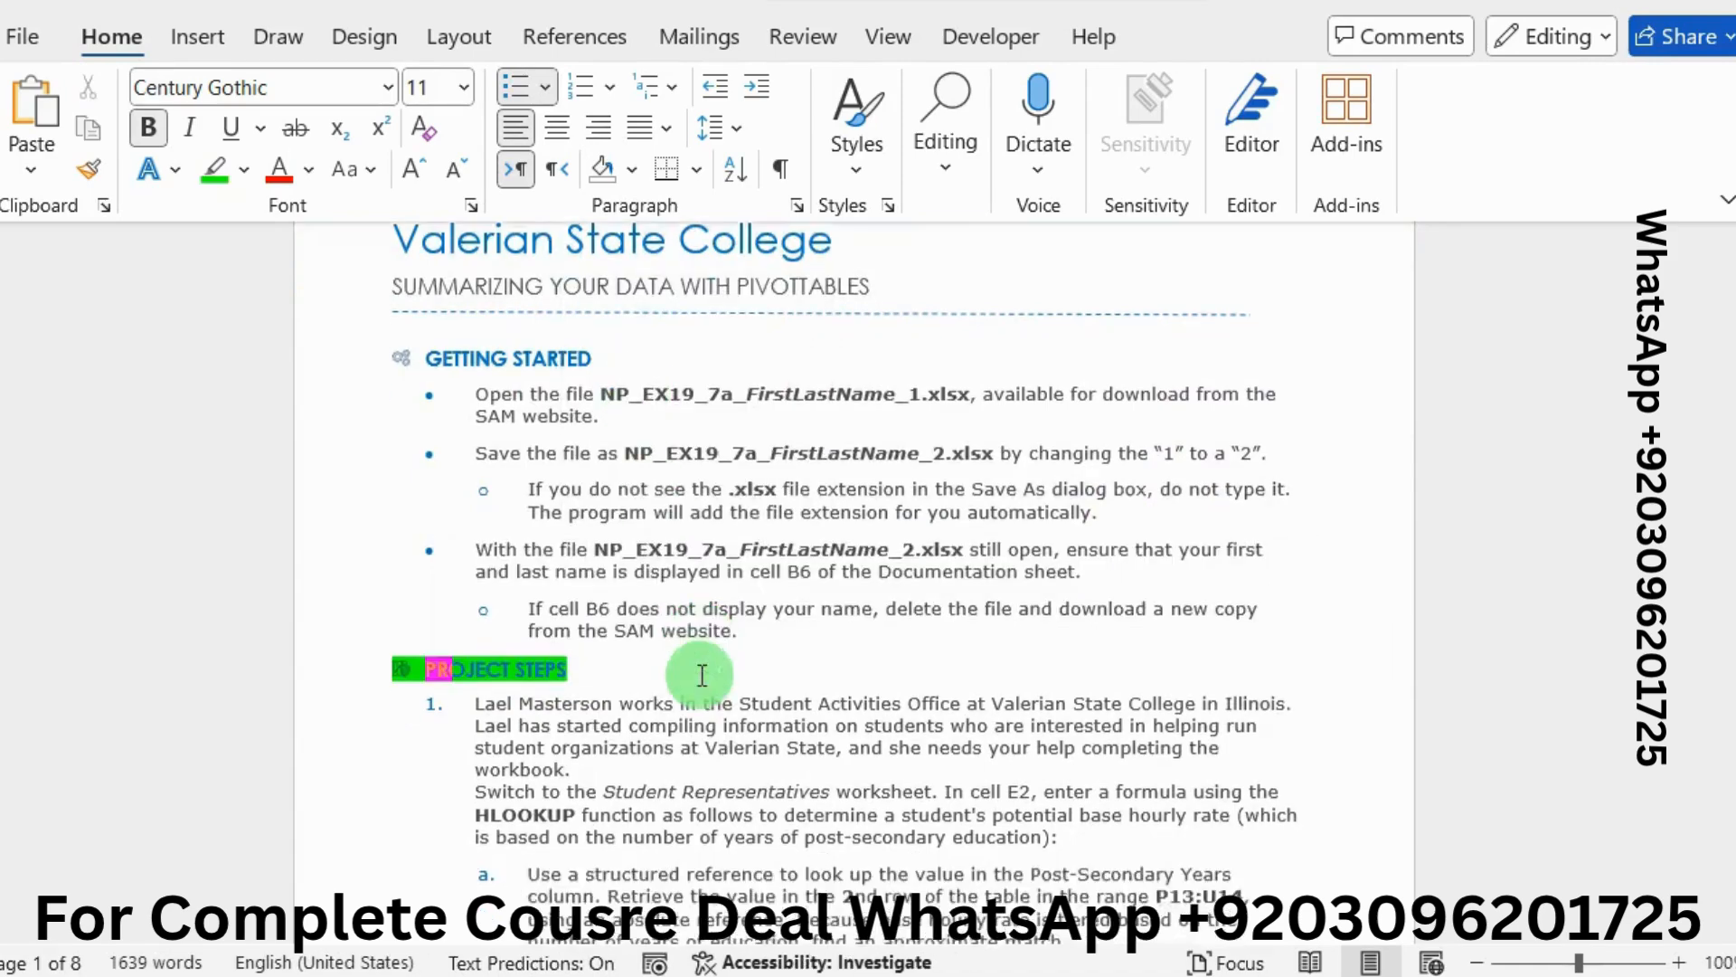
scroll(700, 674, "down", 1)
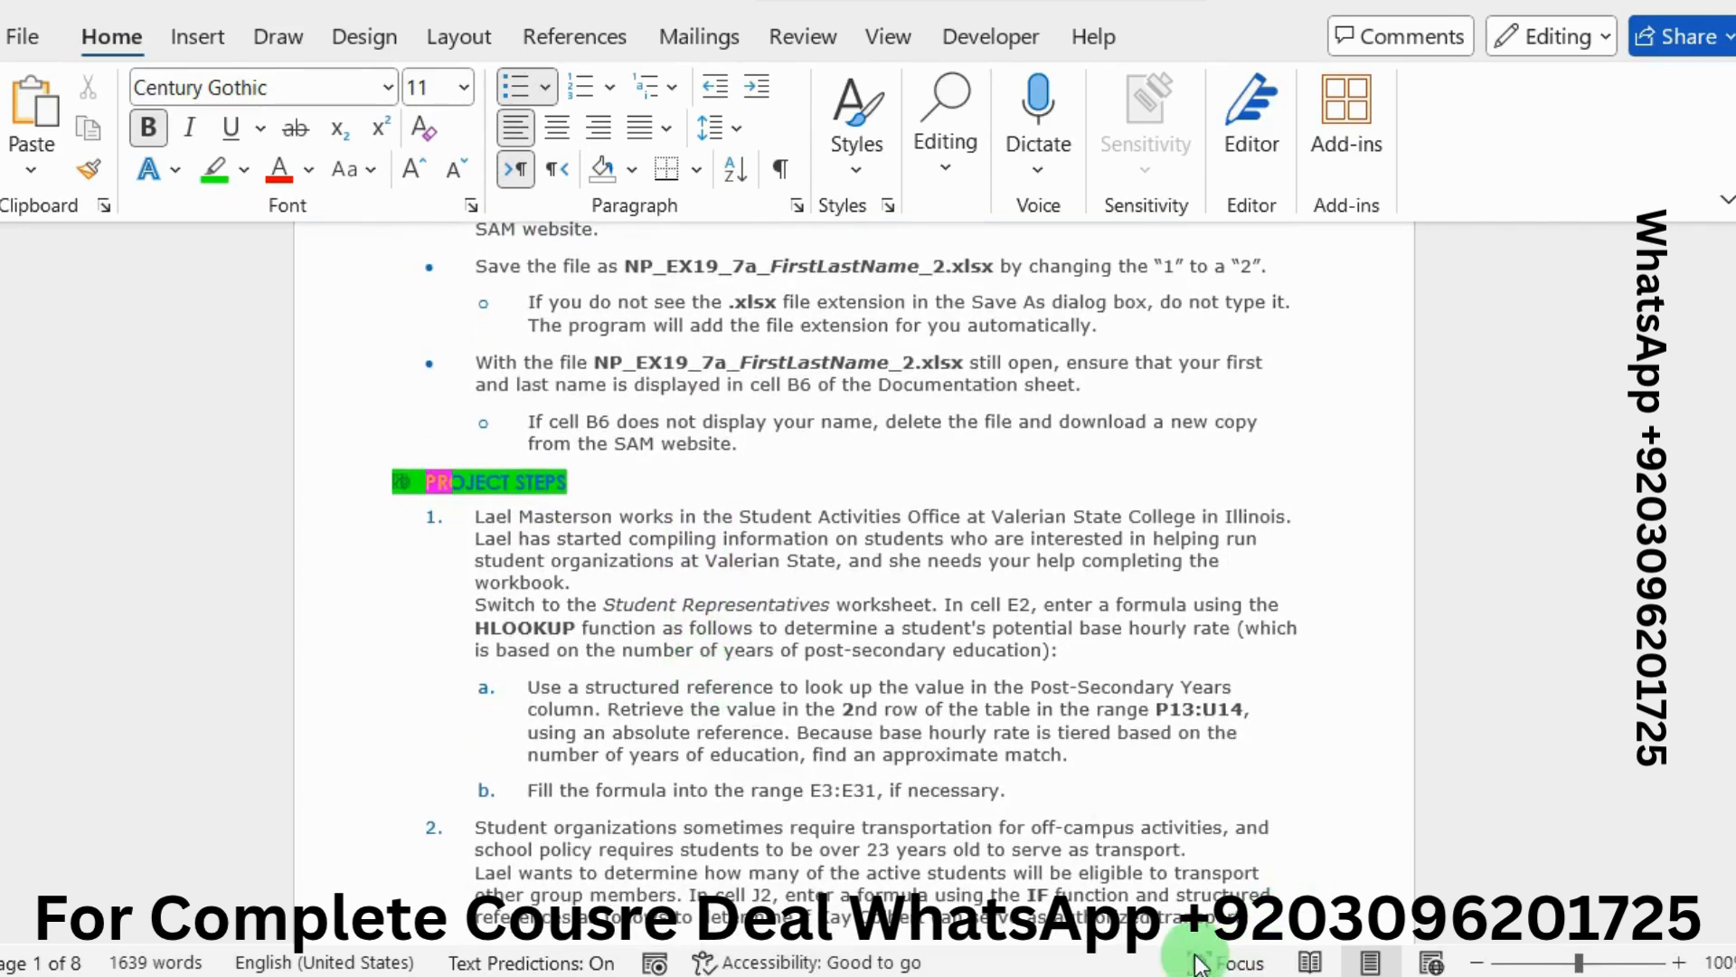
key("F11")
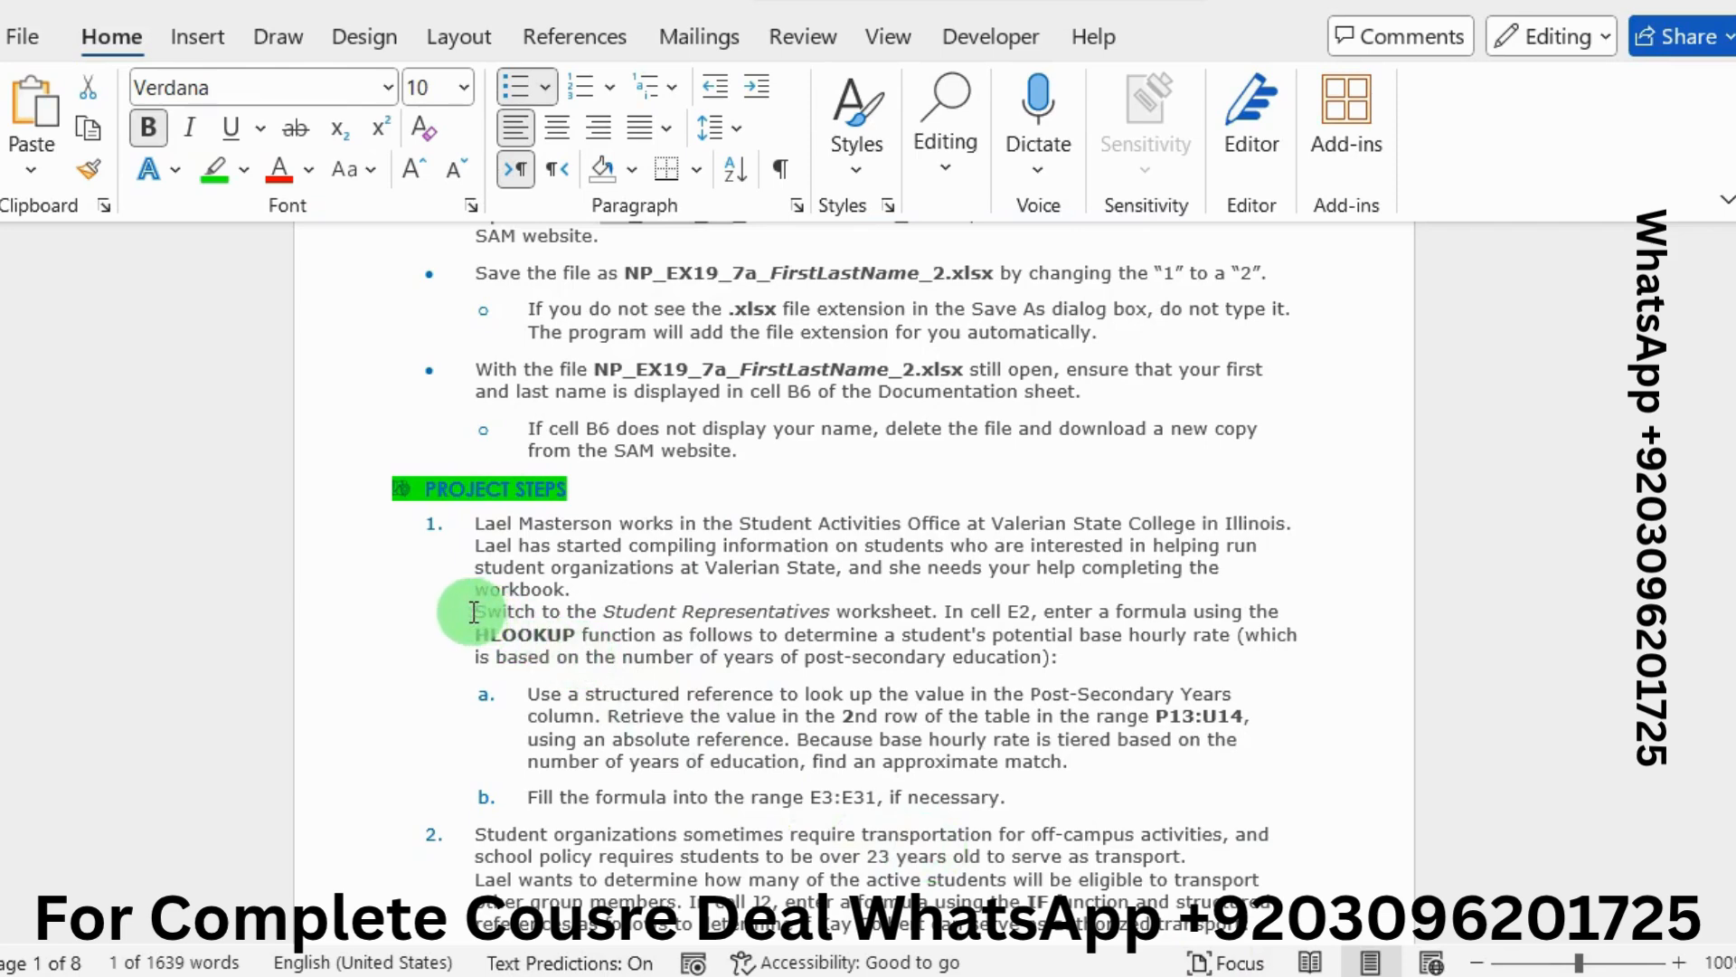
left_click_drag(473, 613, 904, 613)
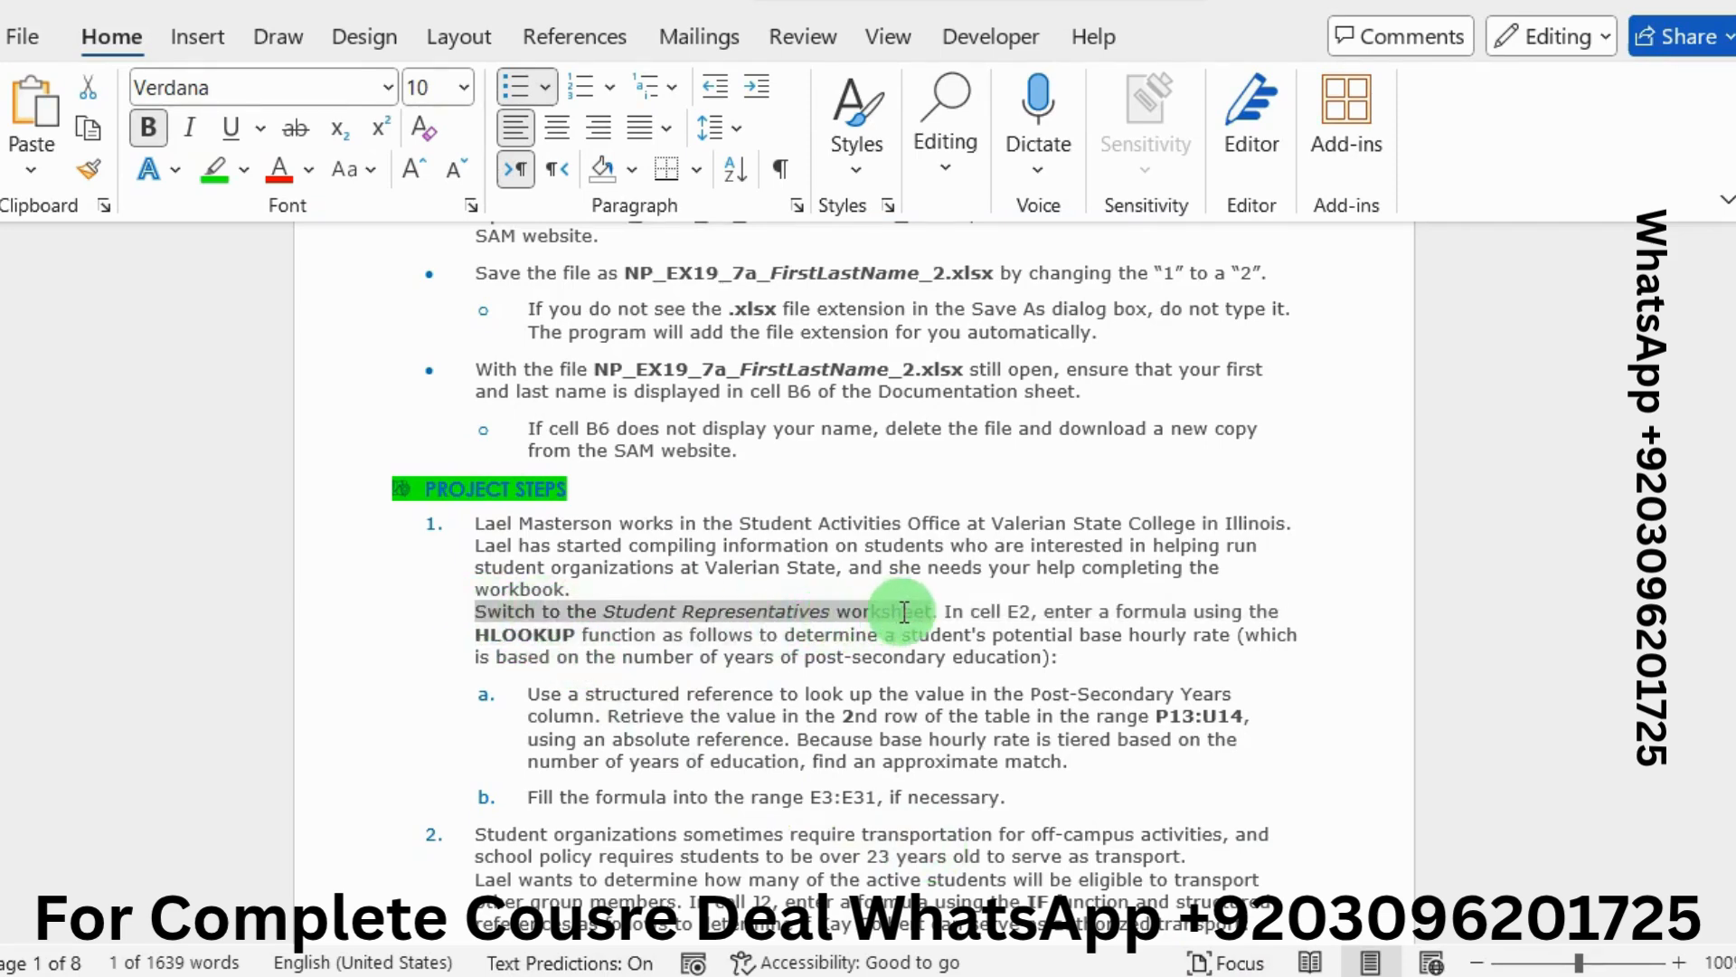
left_click(853, 558)
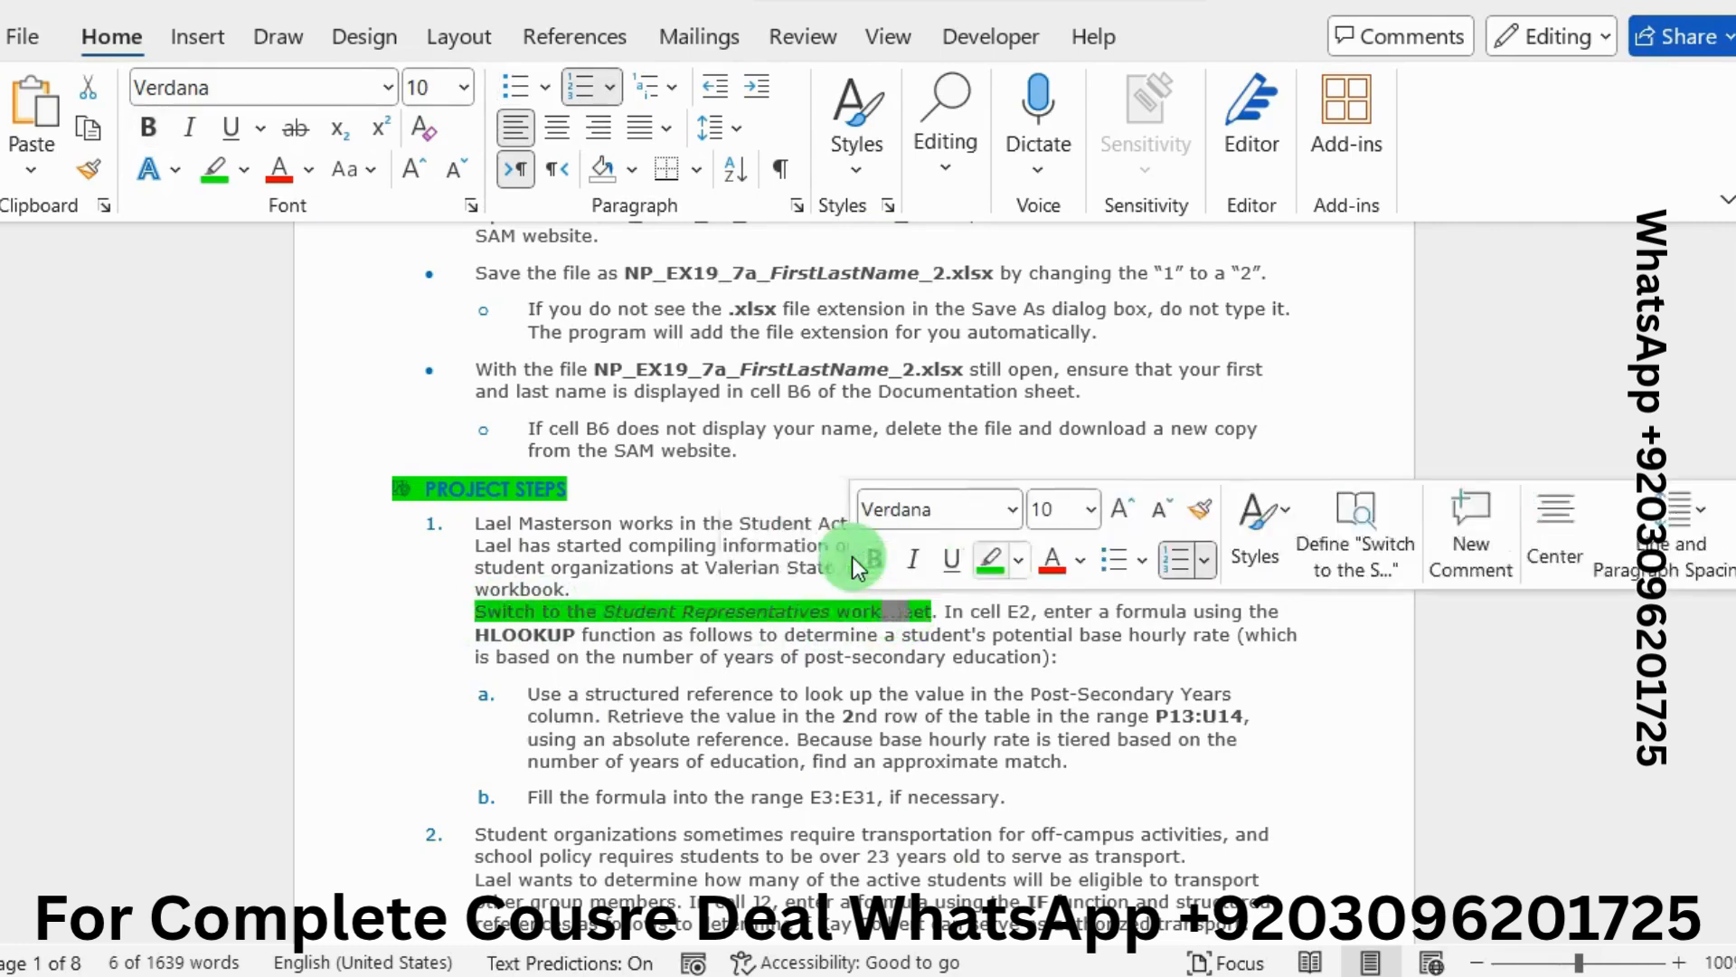
left_click(1012, 622)
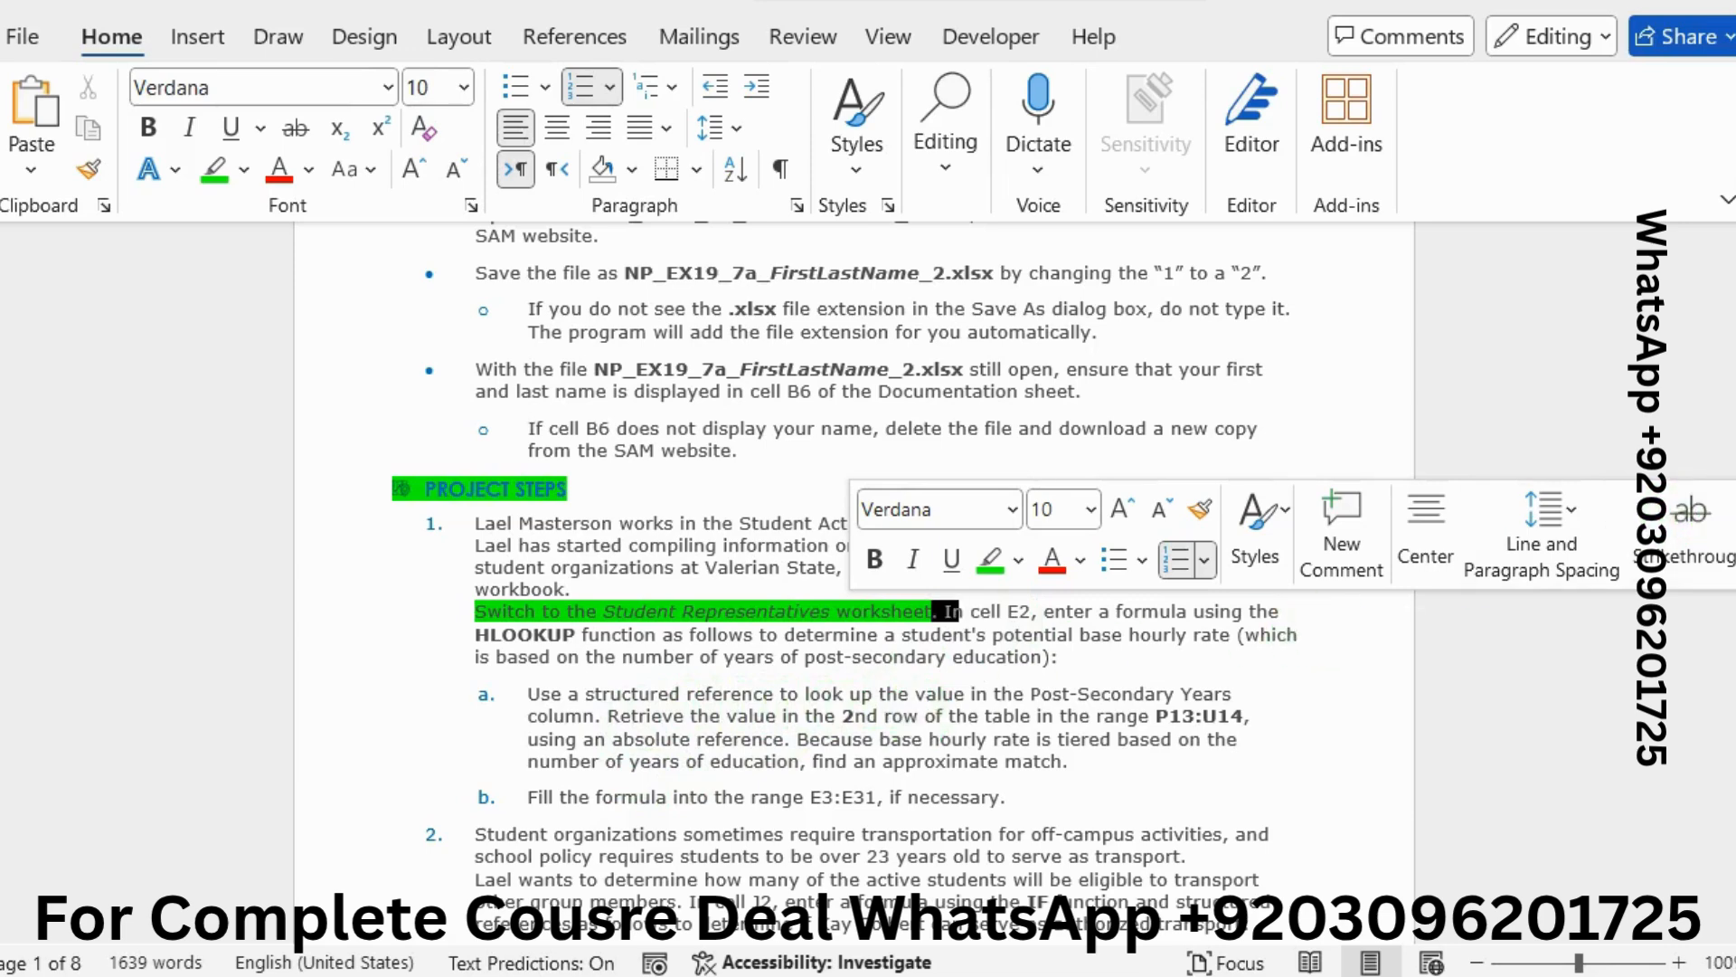
mouse_move(1733, 502)
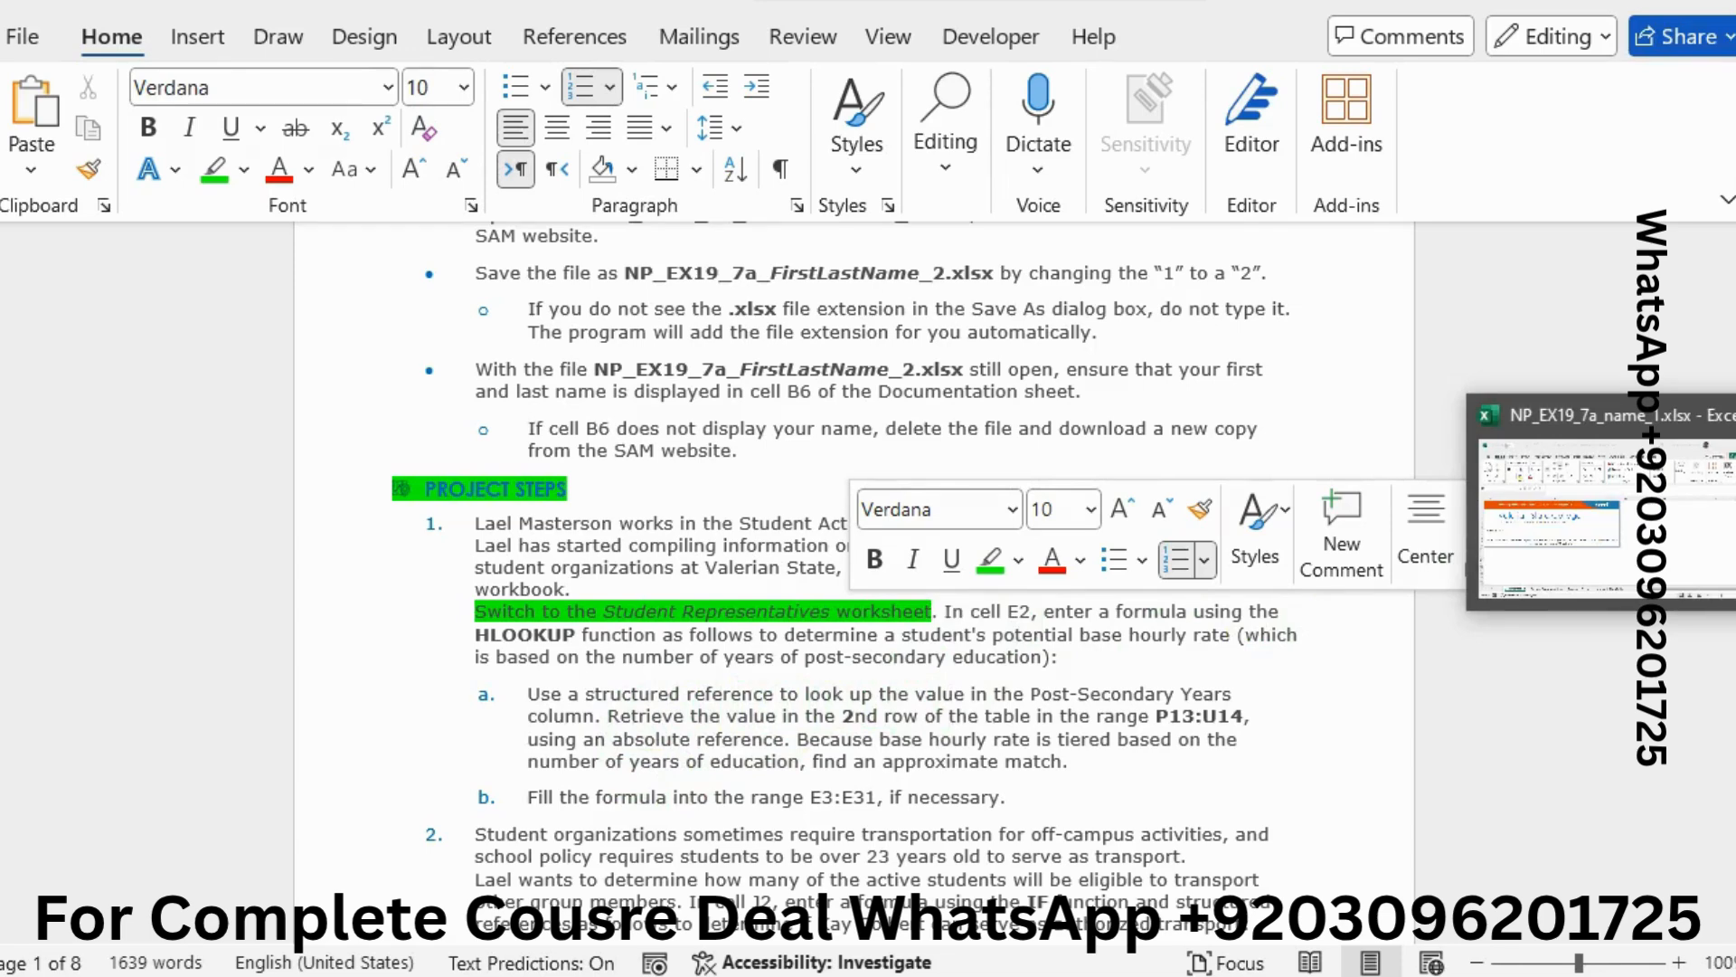
left_click(1718, 517)
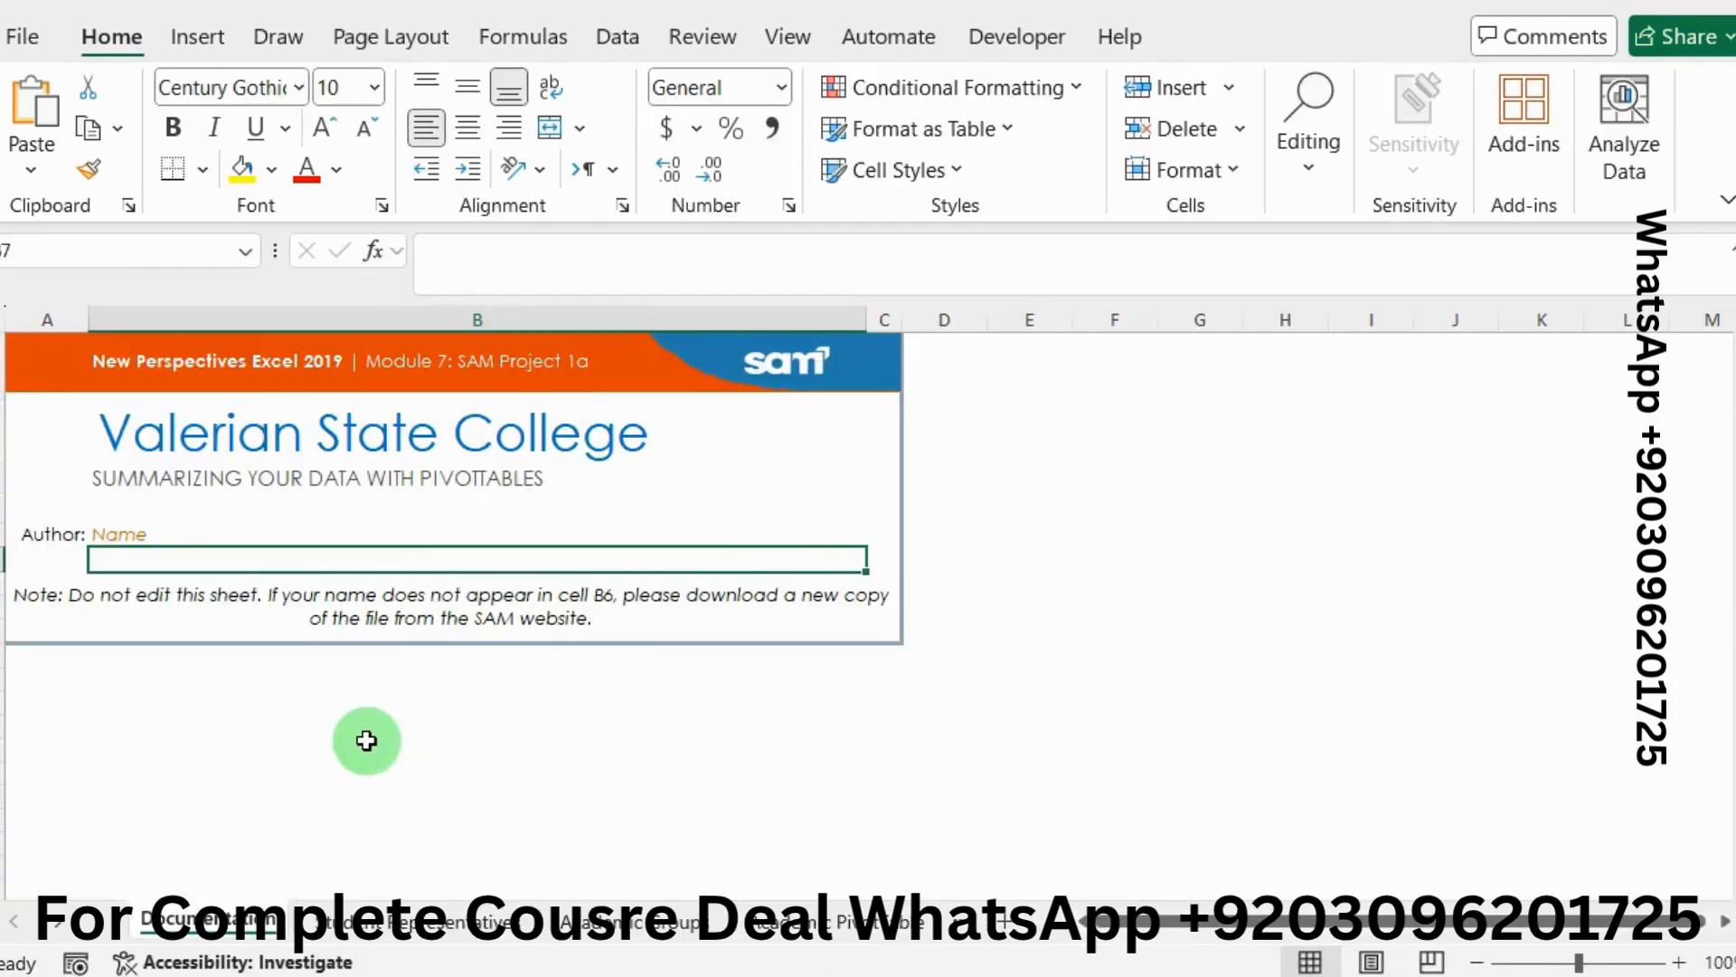
On the Student Representatives sheet, begin =HLOOKUP in cell E2 and open Function Arguments
left_click(429, 922)
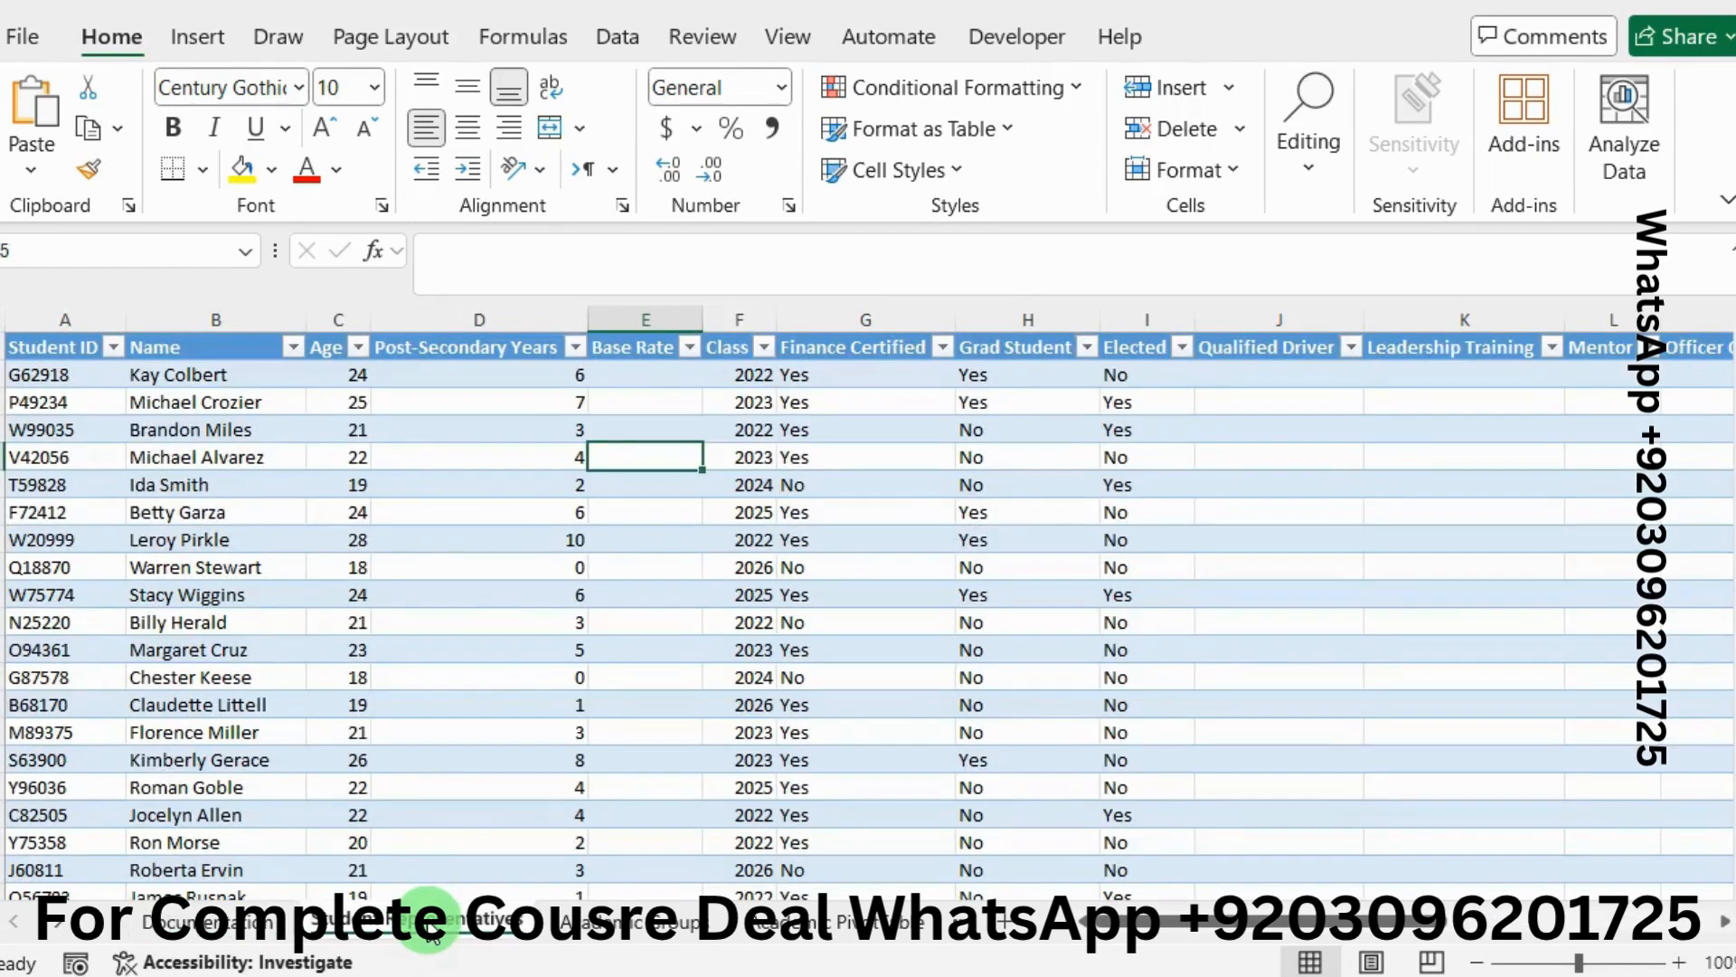
left_click(647, 374)
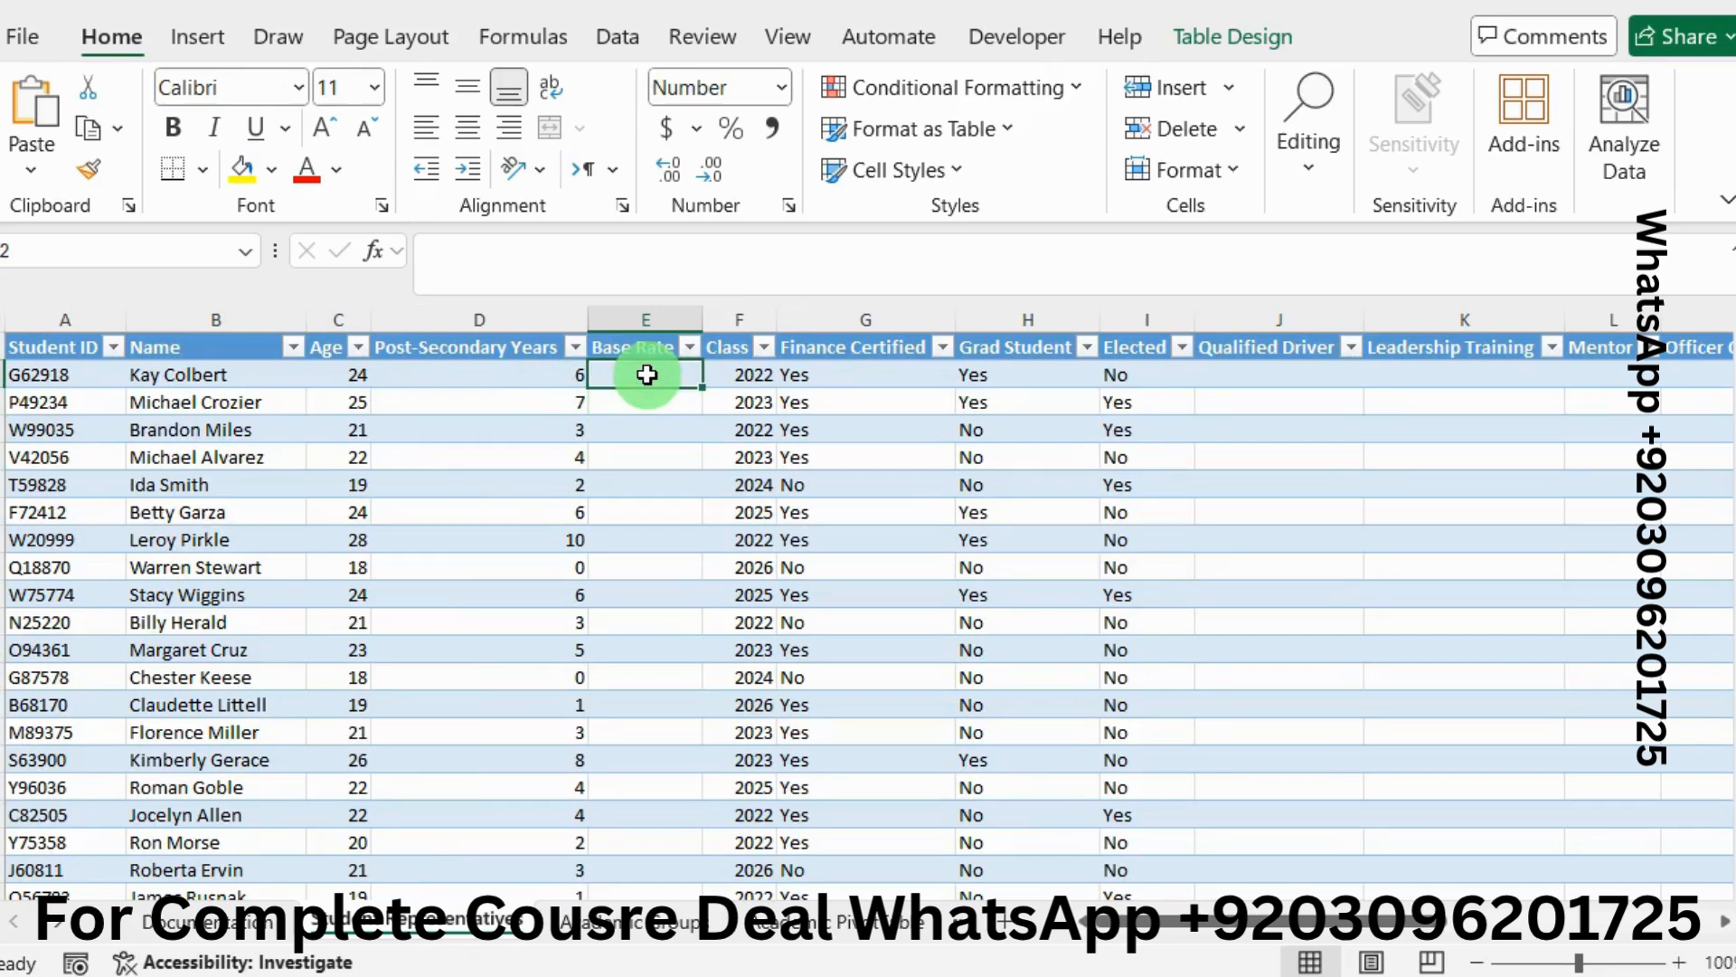
left_click(462, 263)
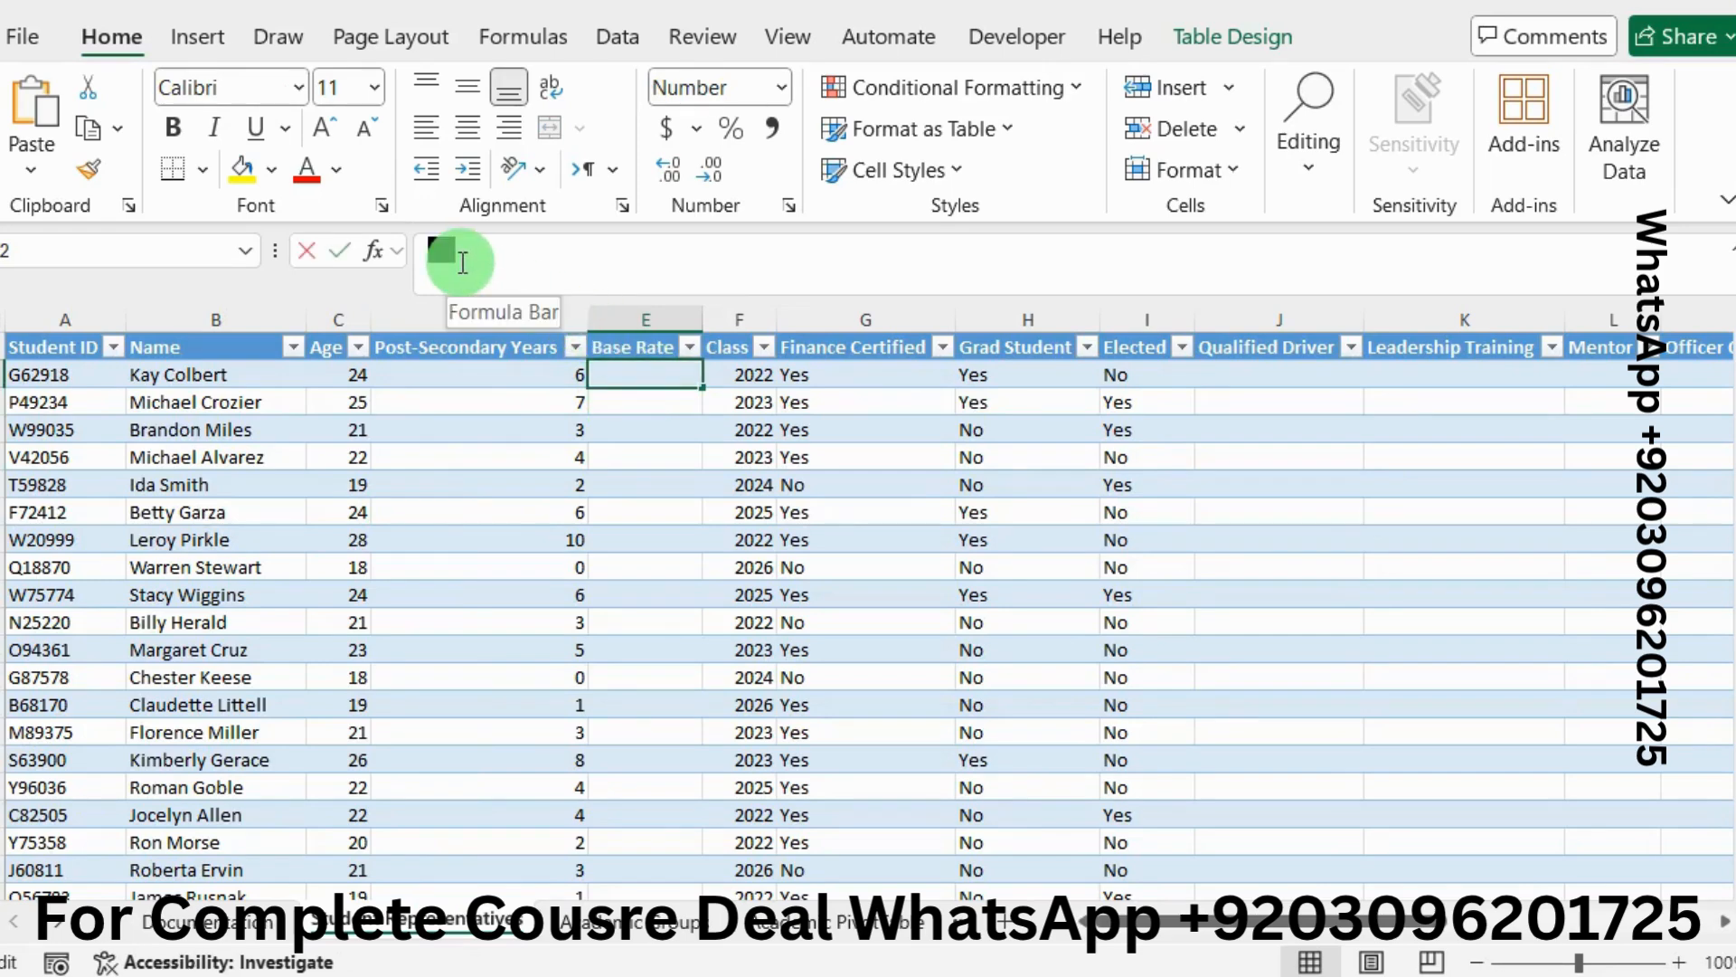
type("=")
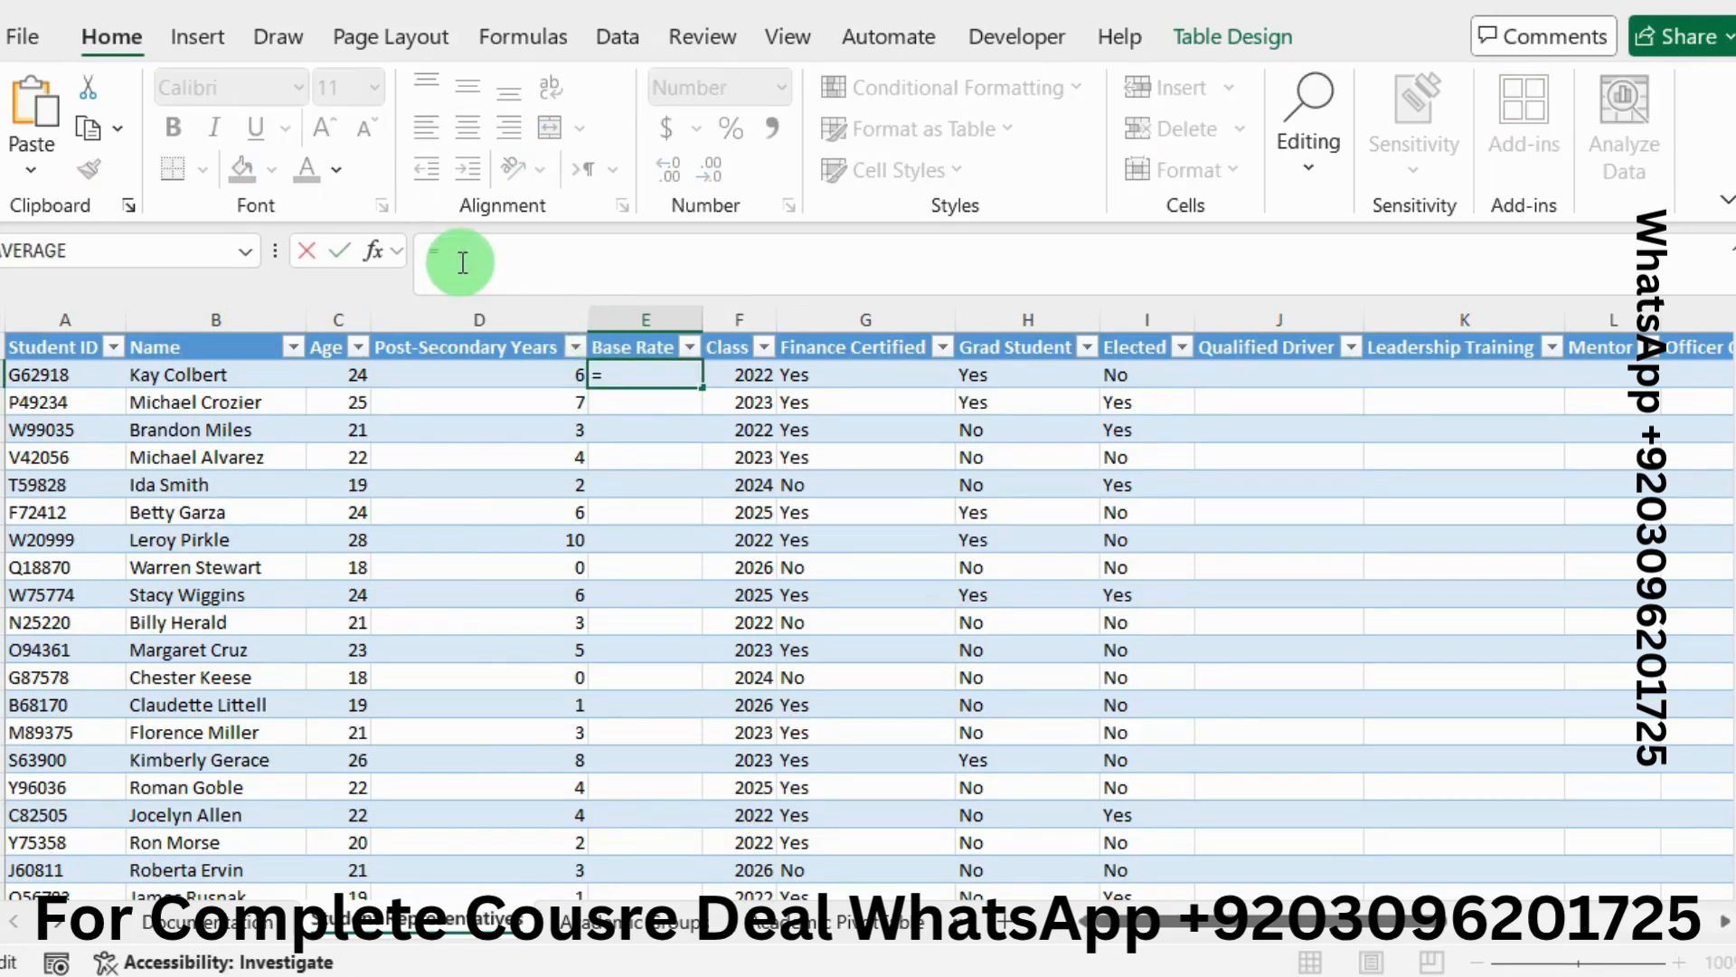
type("HLOOK")
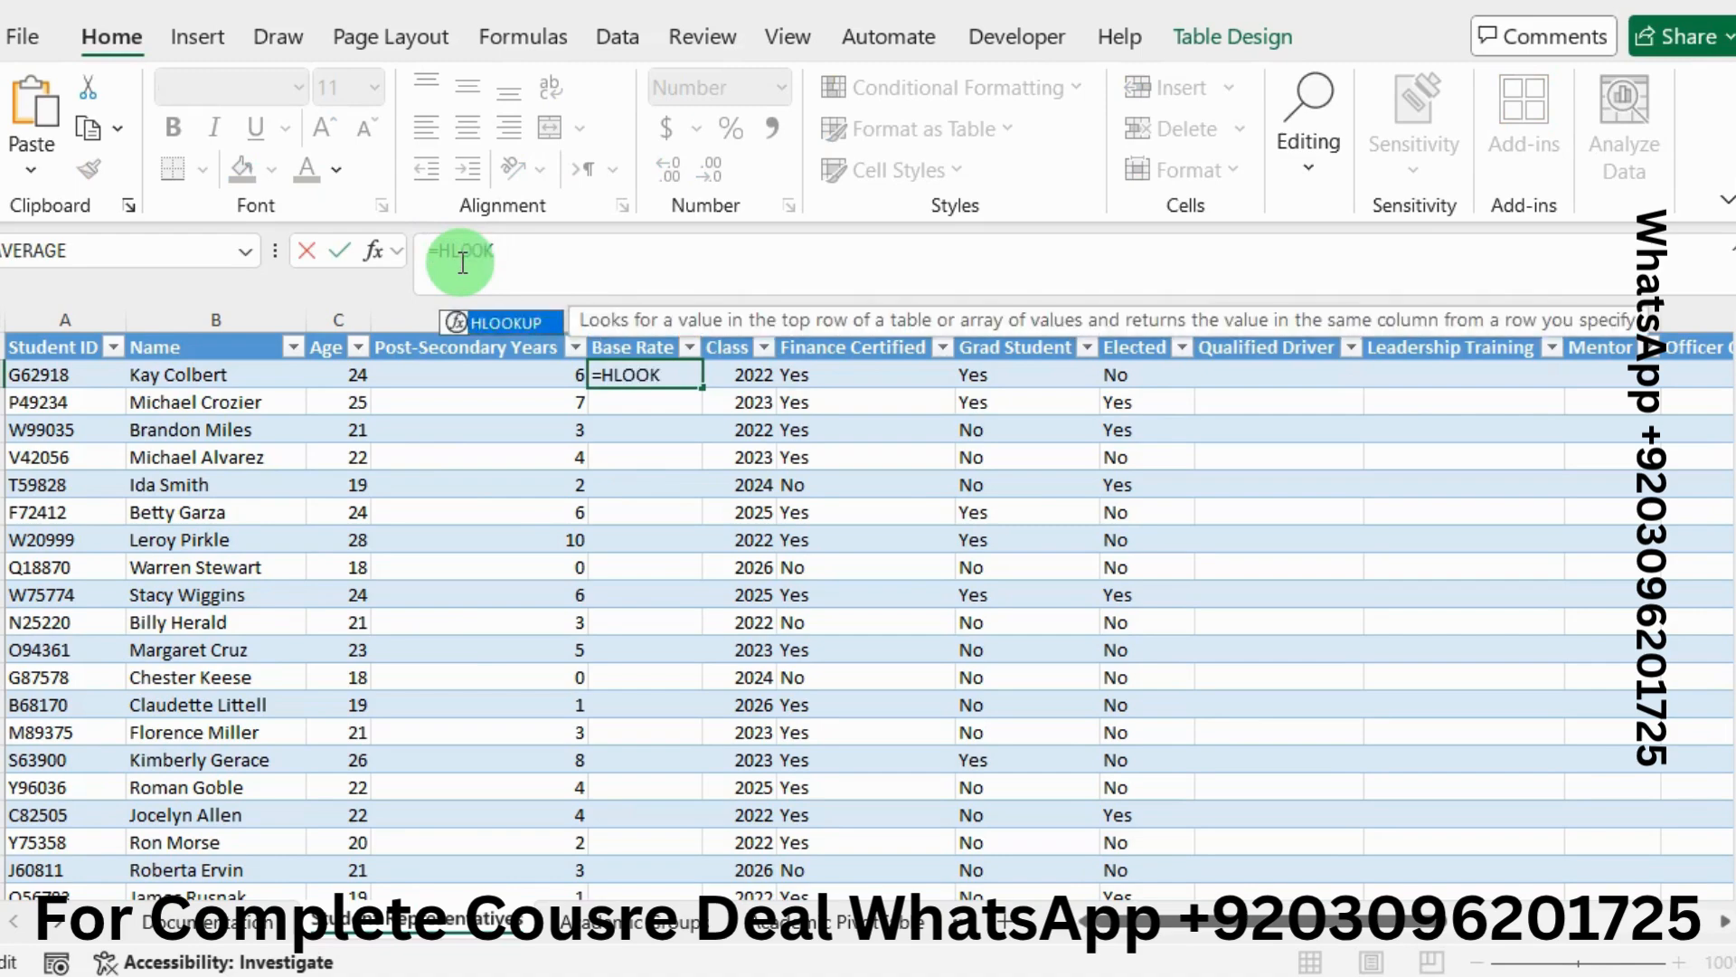
double_click(513, 333)
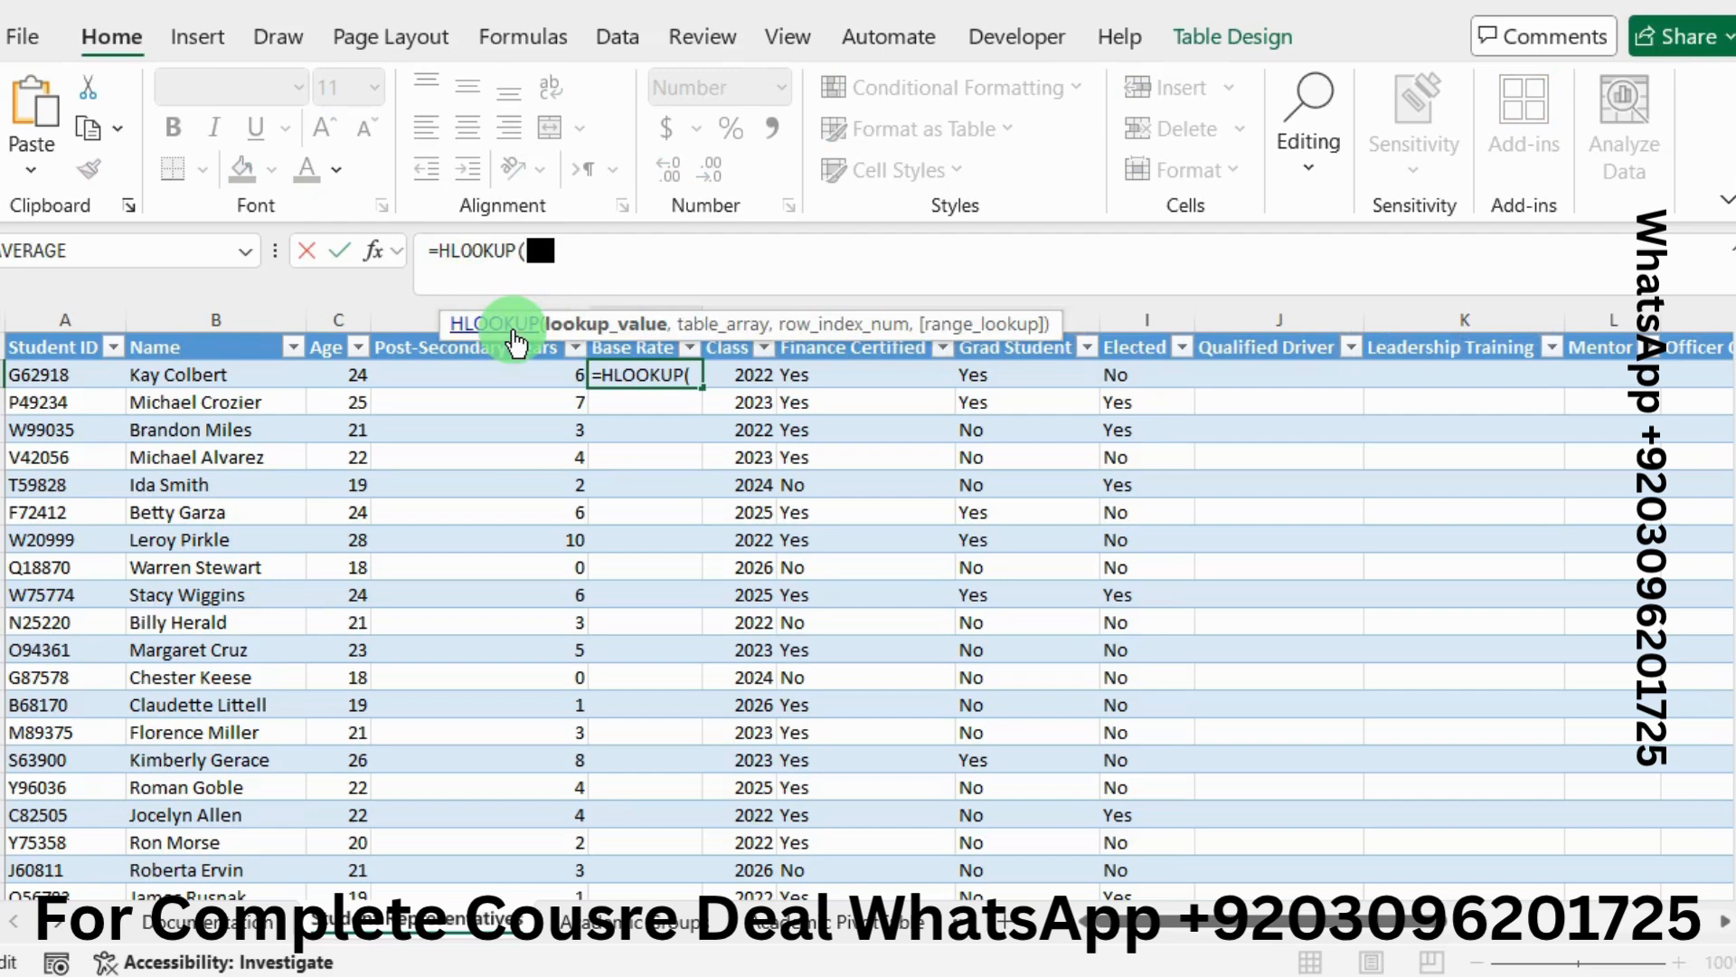
left_click(378, 256)
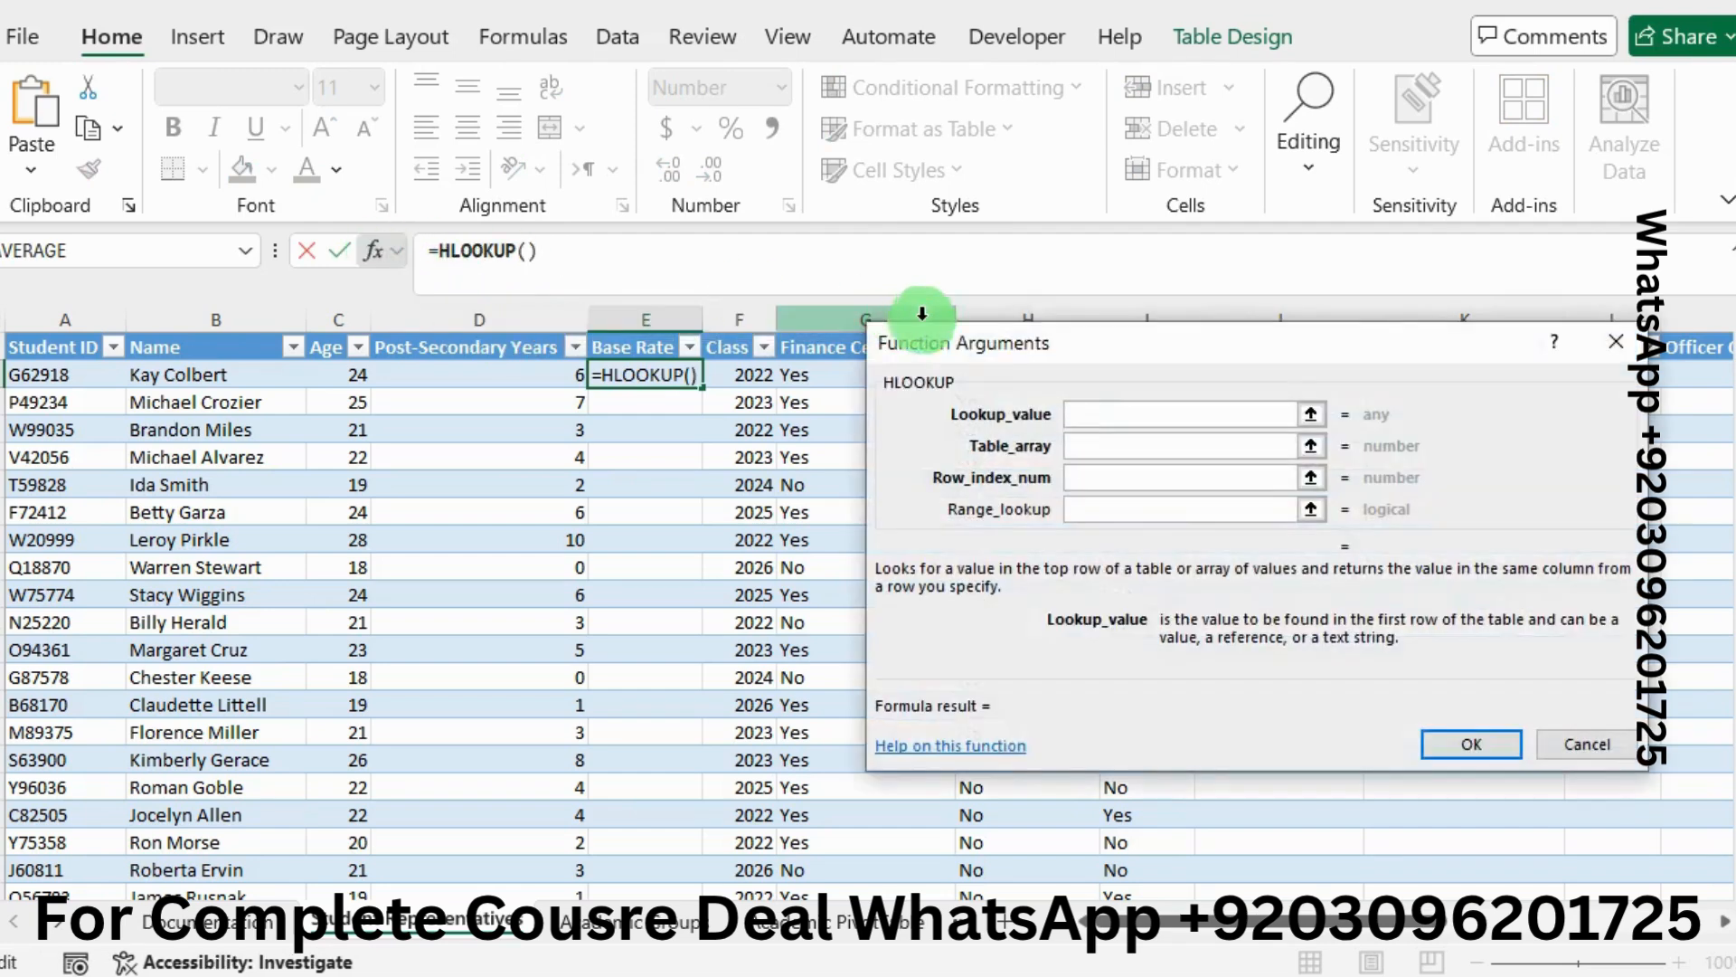
Set the HLOOKUP lookup value to D2, Post-Secondary Years
left_click_drag(990, 356, 868, 226)
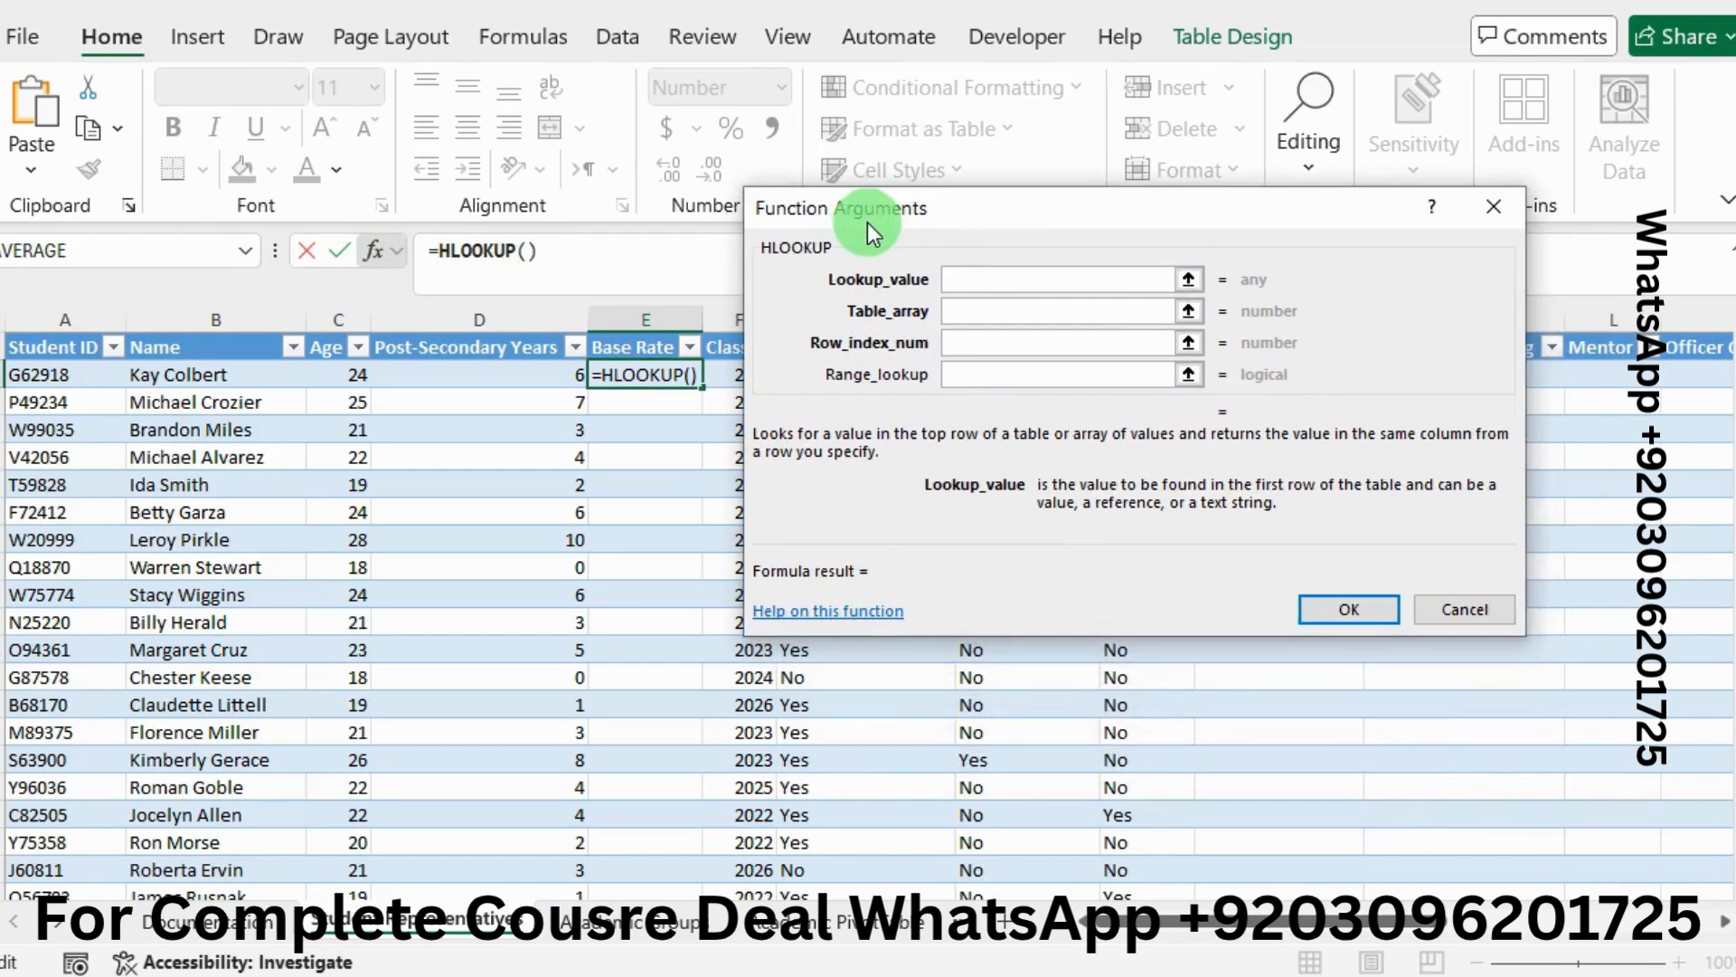
left_click(453, 368)
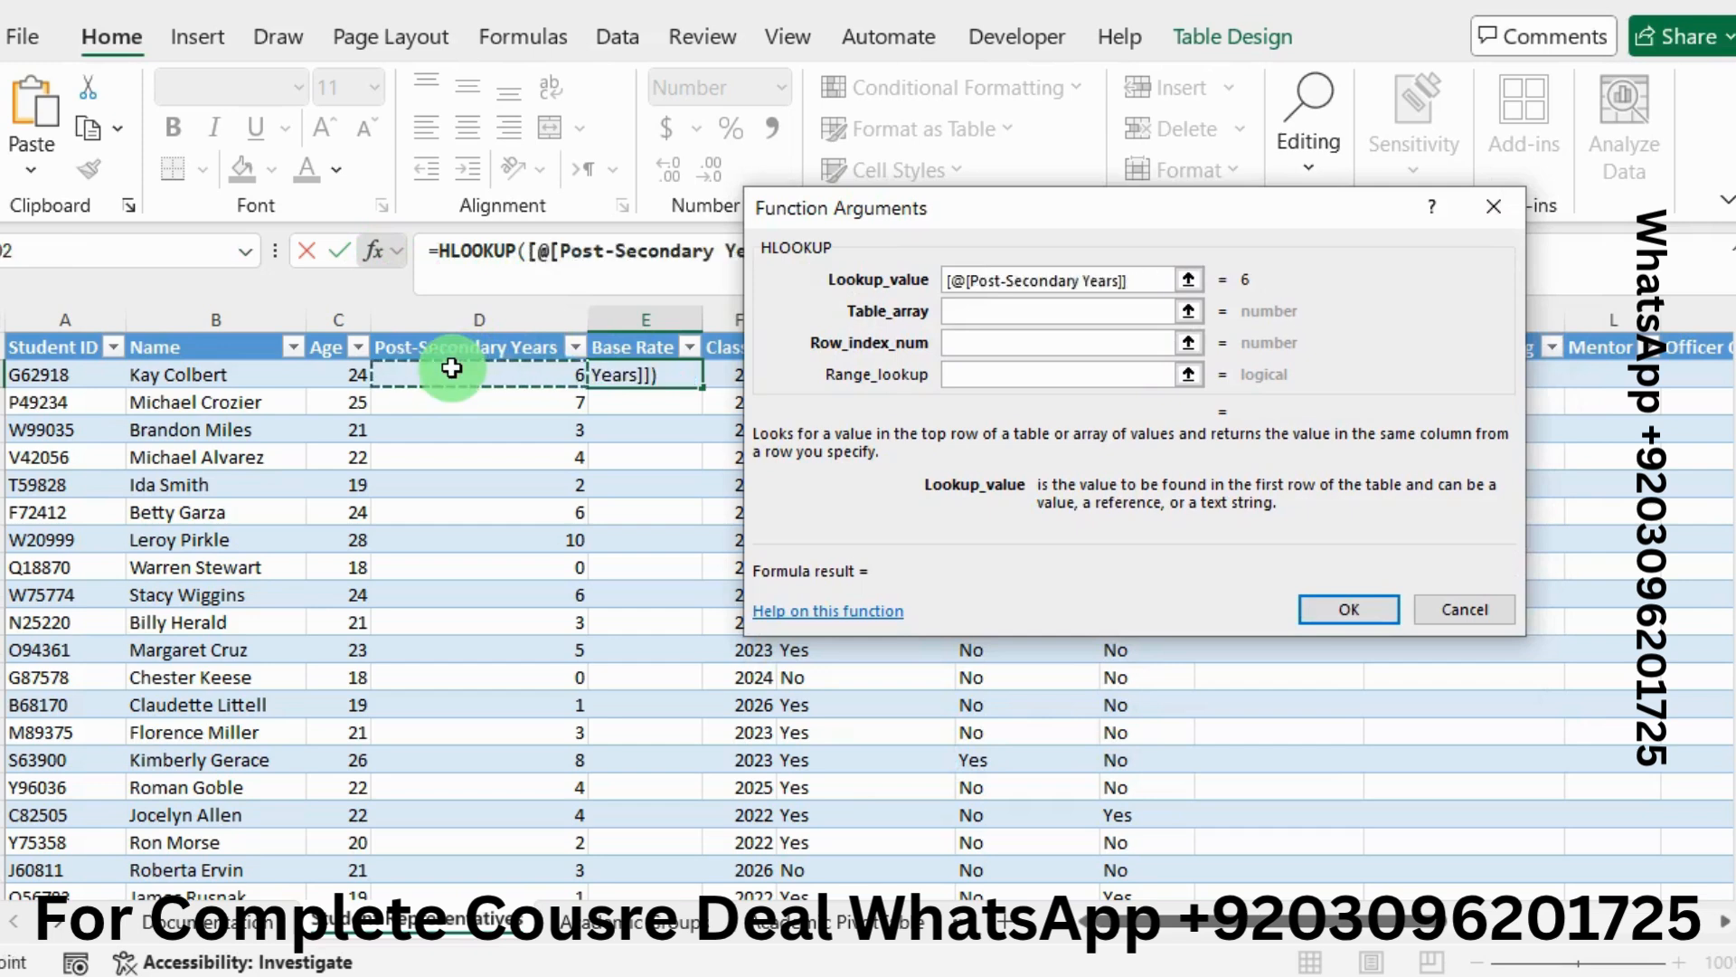
left_click(948, 312)
left_click(966, 311)
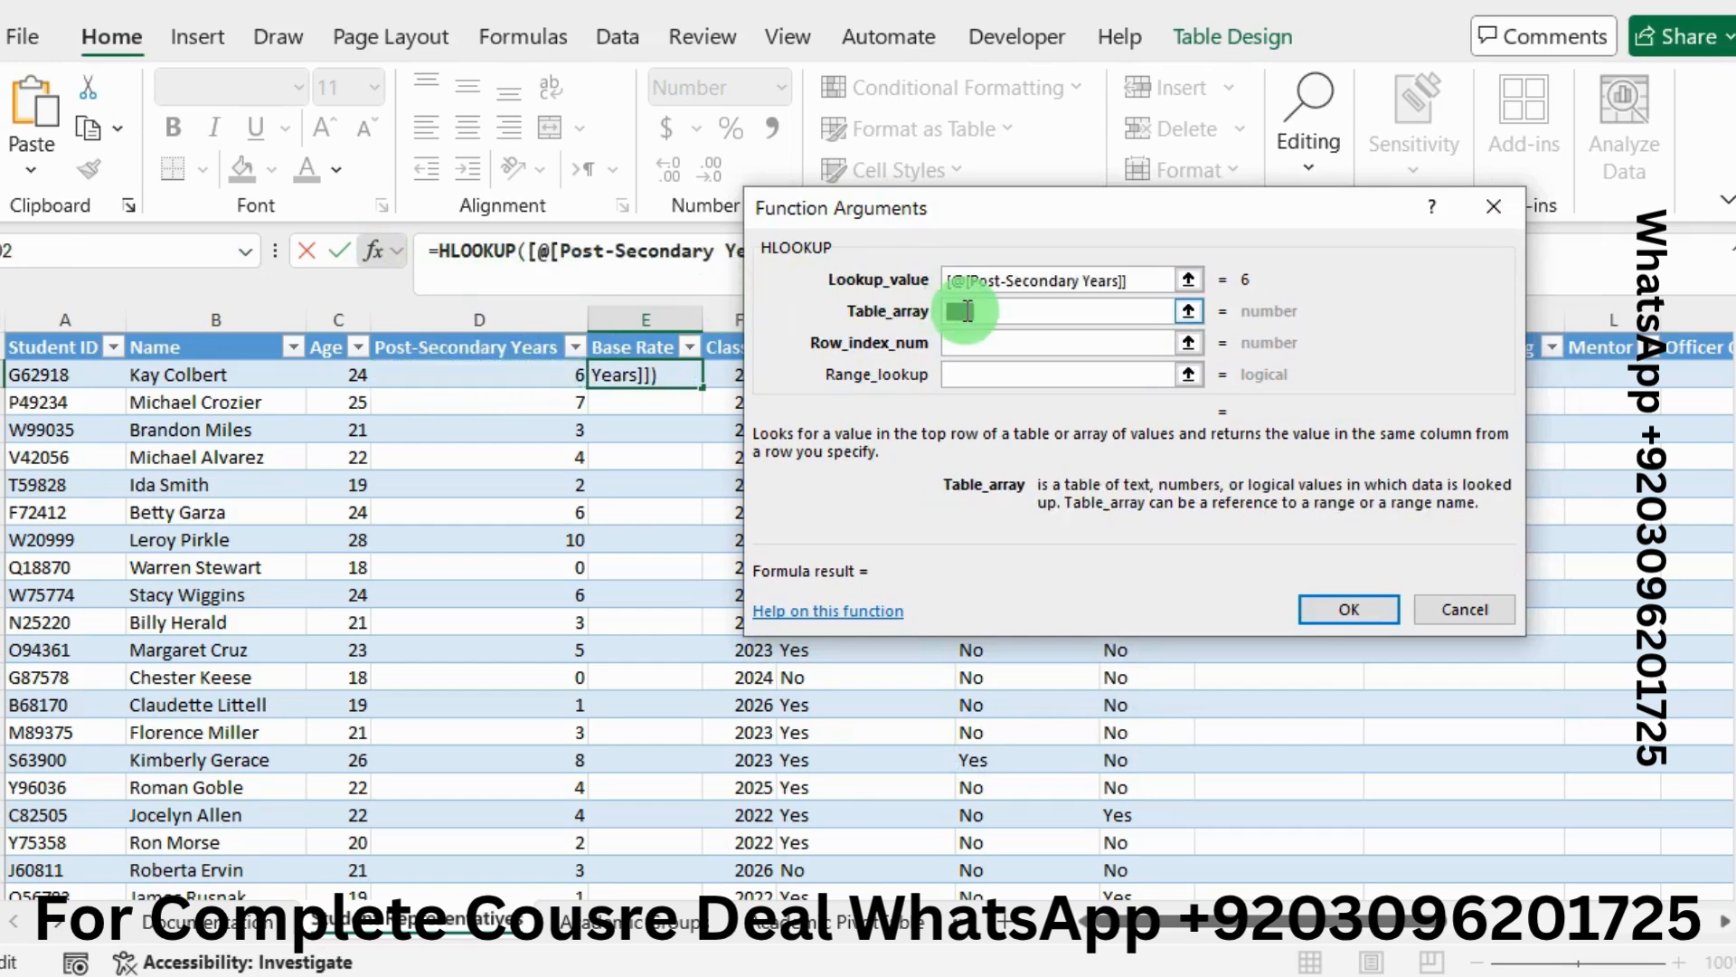
Copy P13:U14 from the instructions and enter it as Table_array $P$13:$U$14
key("alt+Tab")
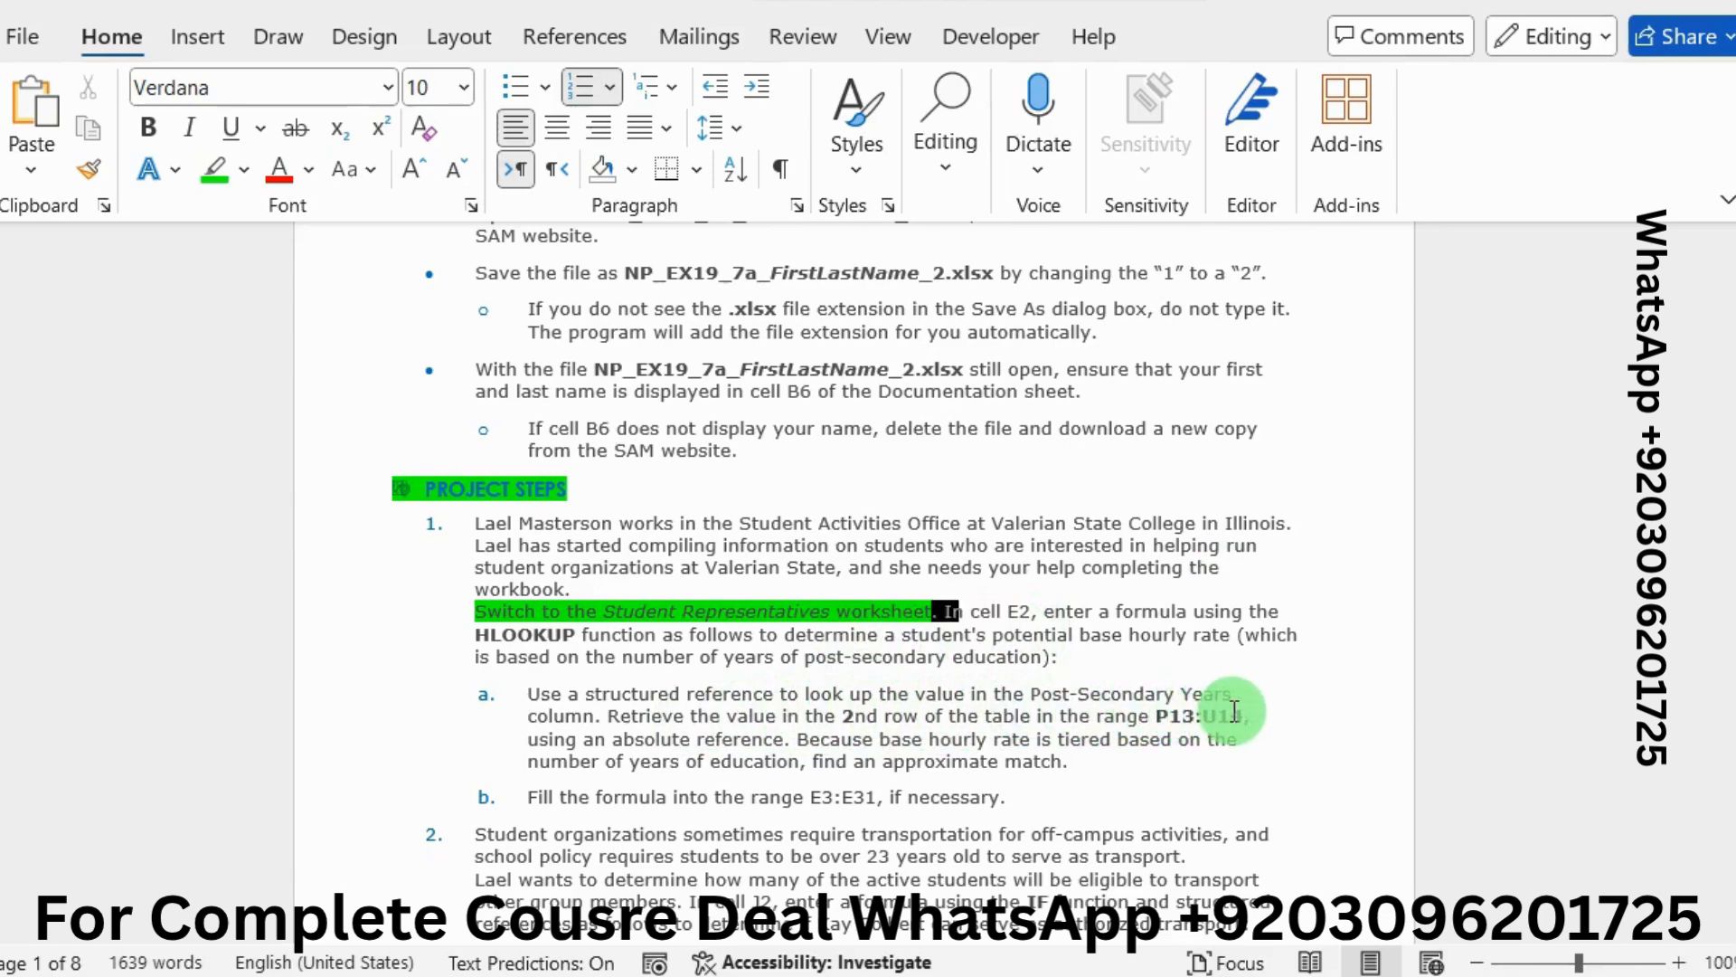
left_click_drag(1244, 716, 1166, 721)
key("ctrl+c")
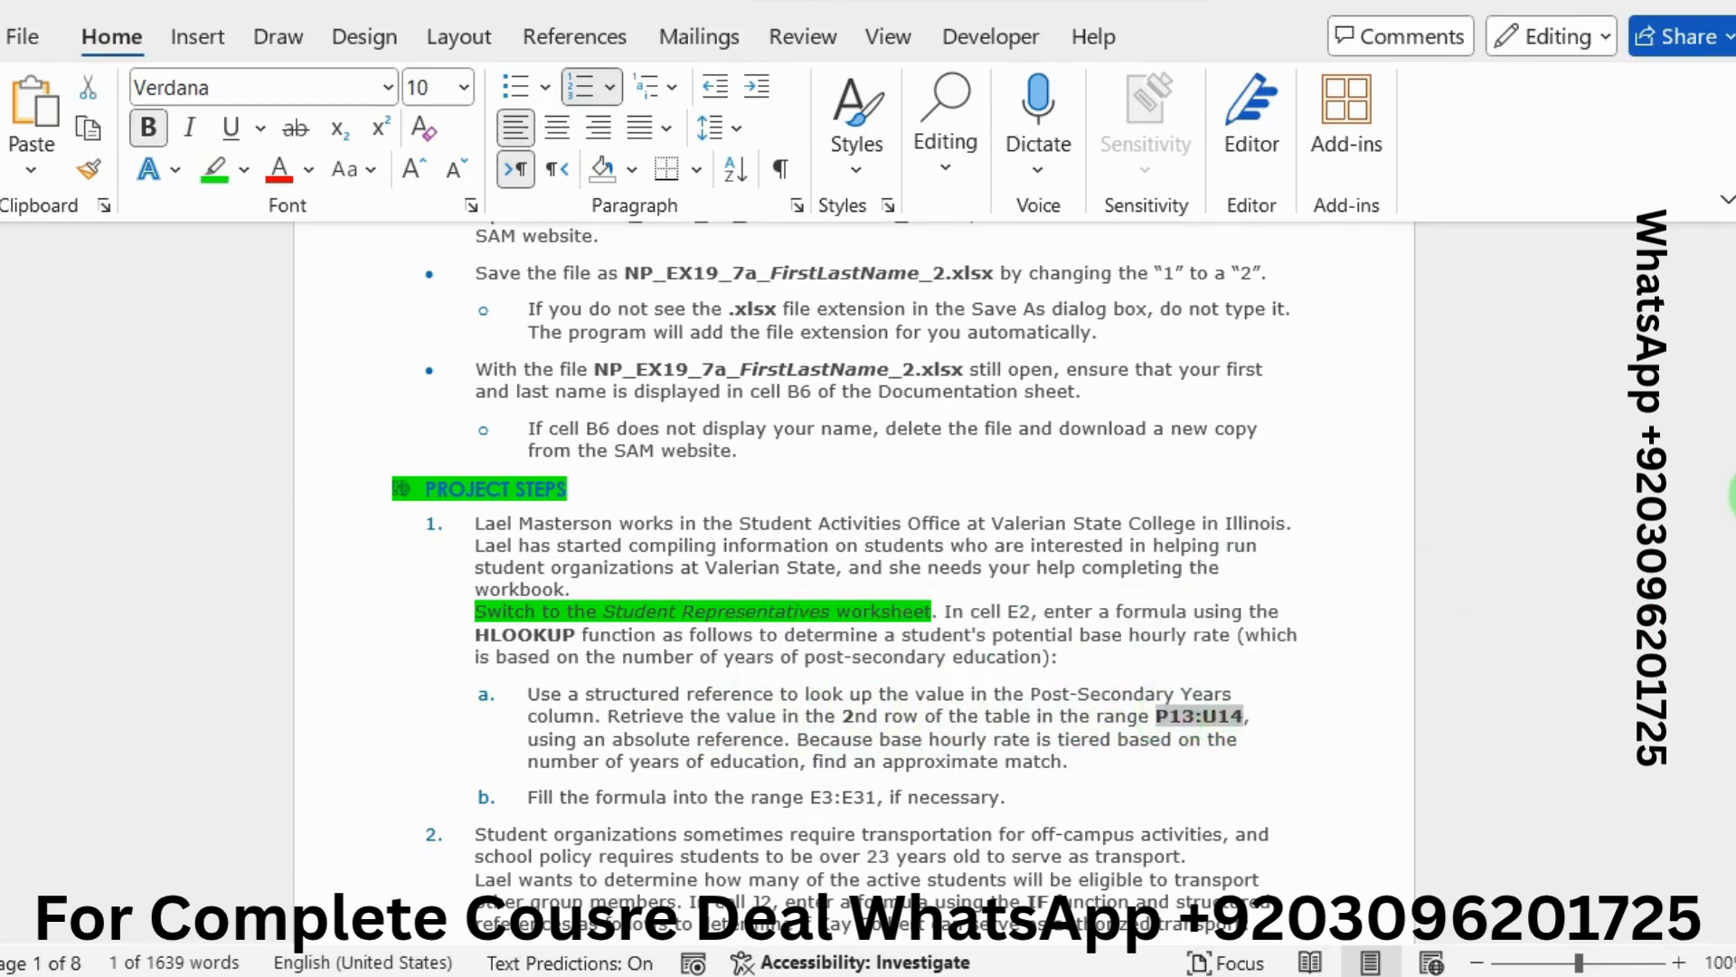
key("alt+Tab")
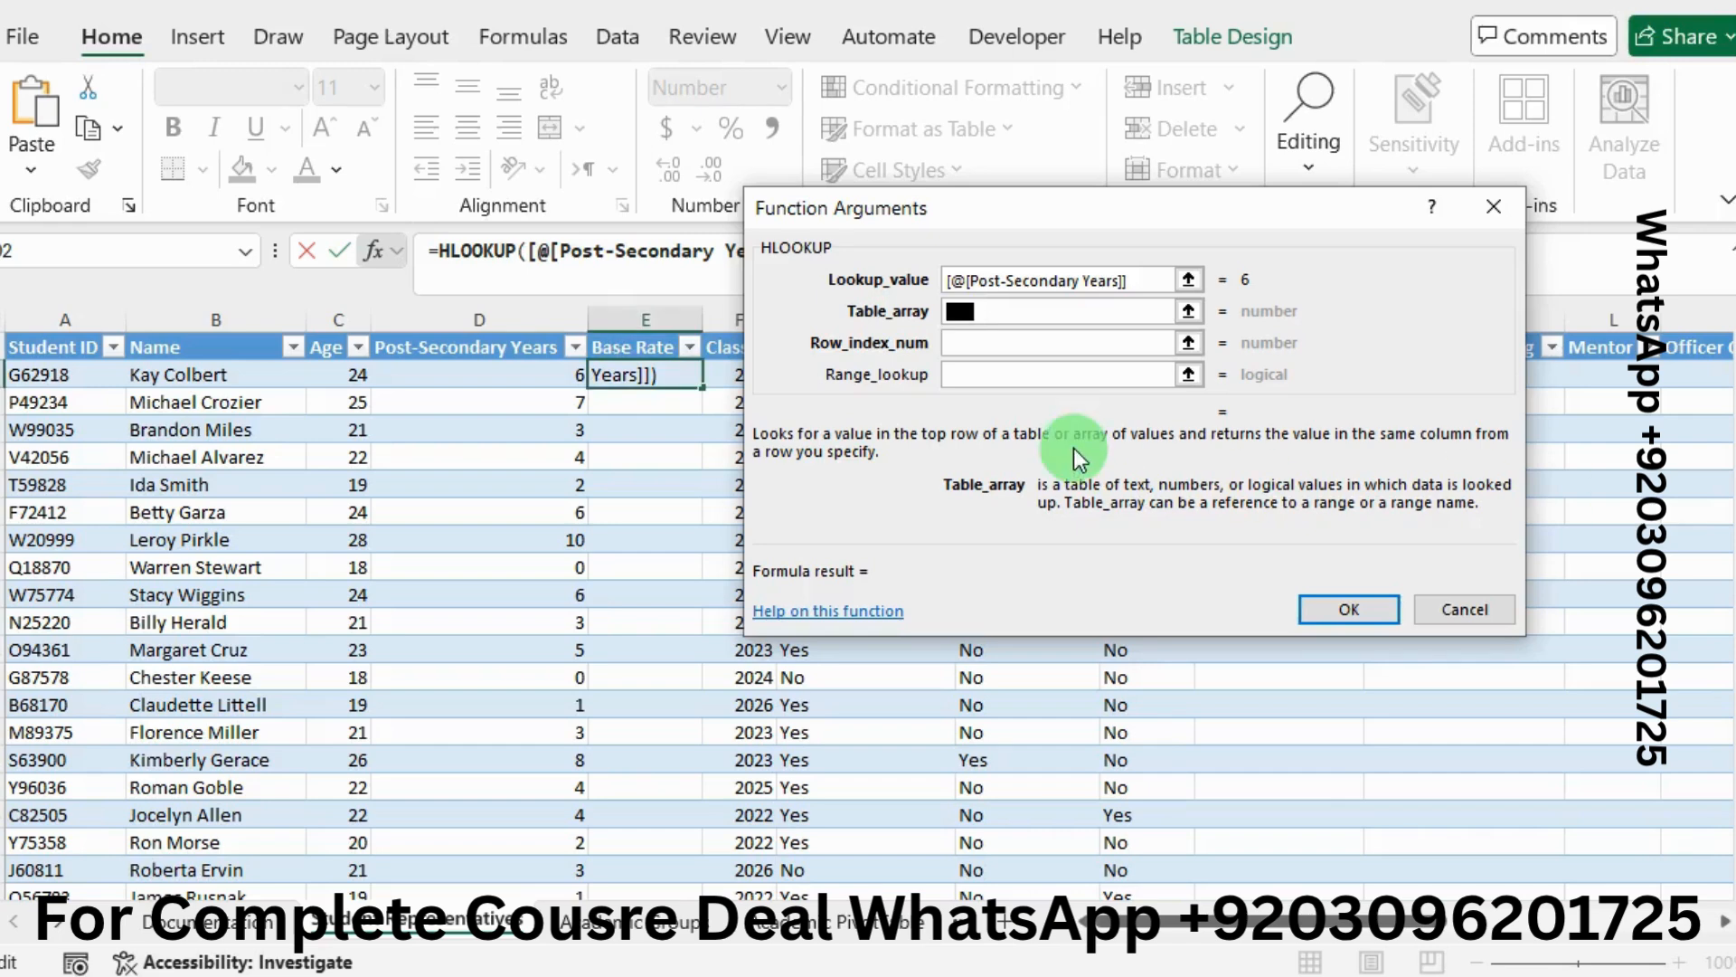
double_click(975, 311)
key("ctrl+v")
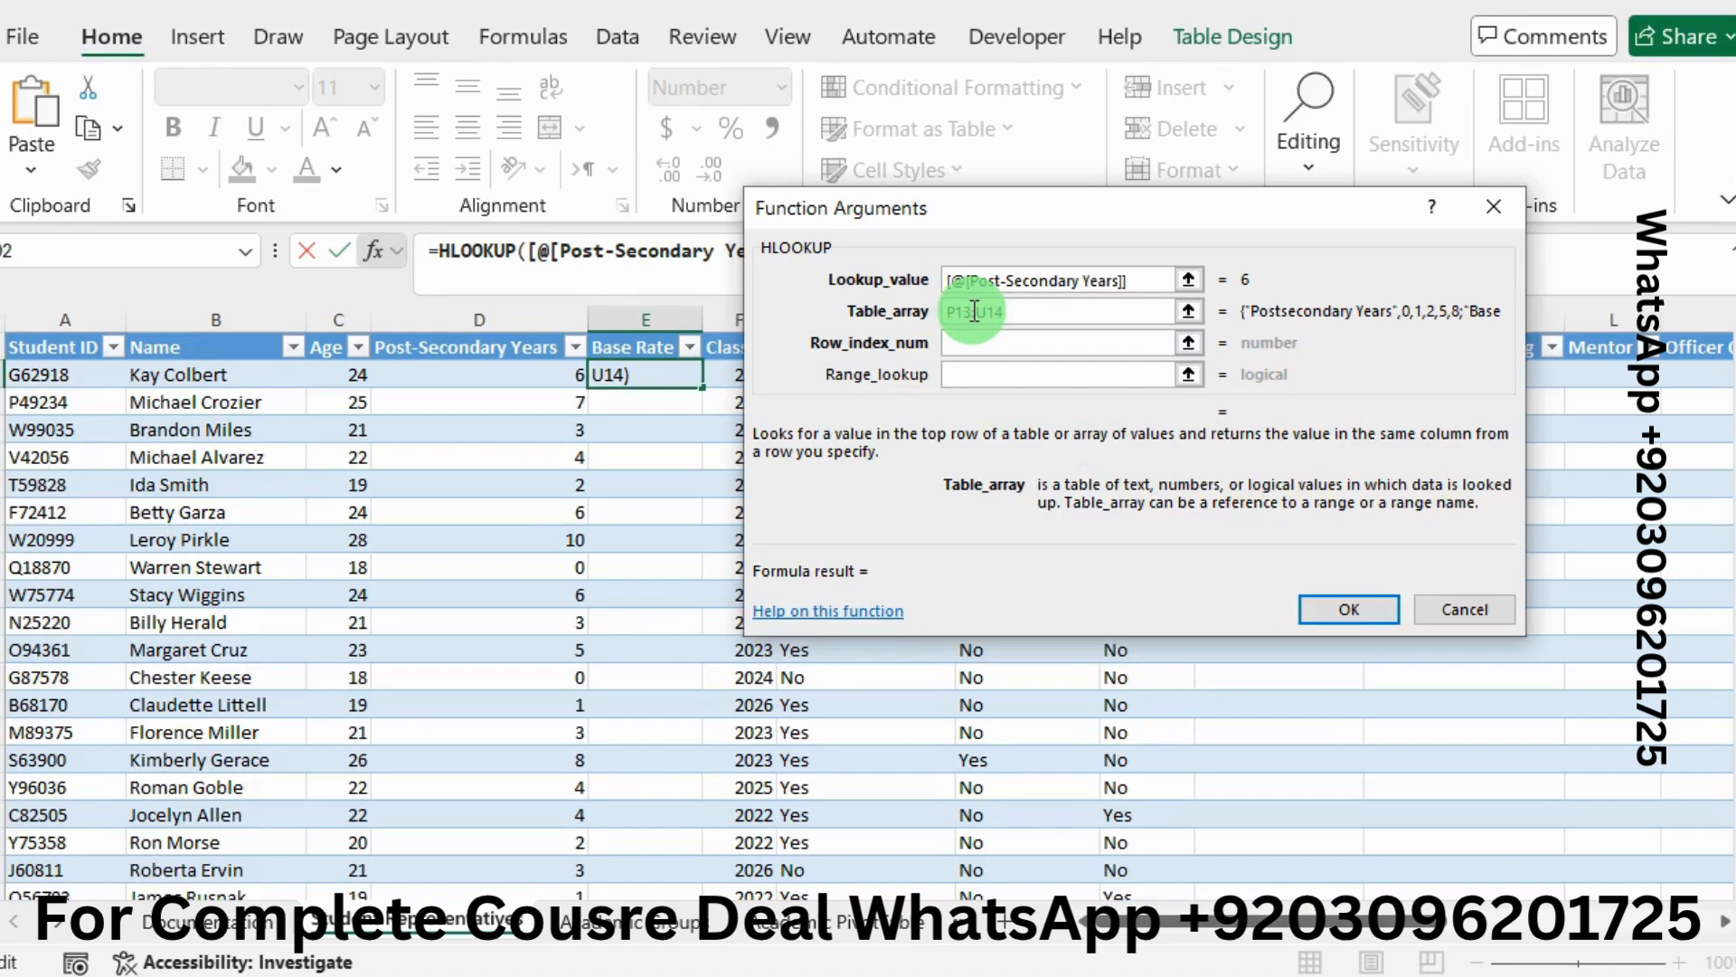
key("F4")
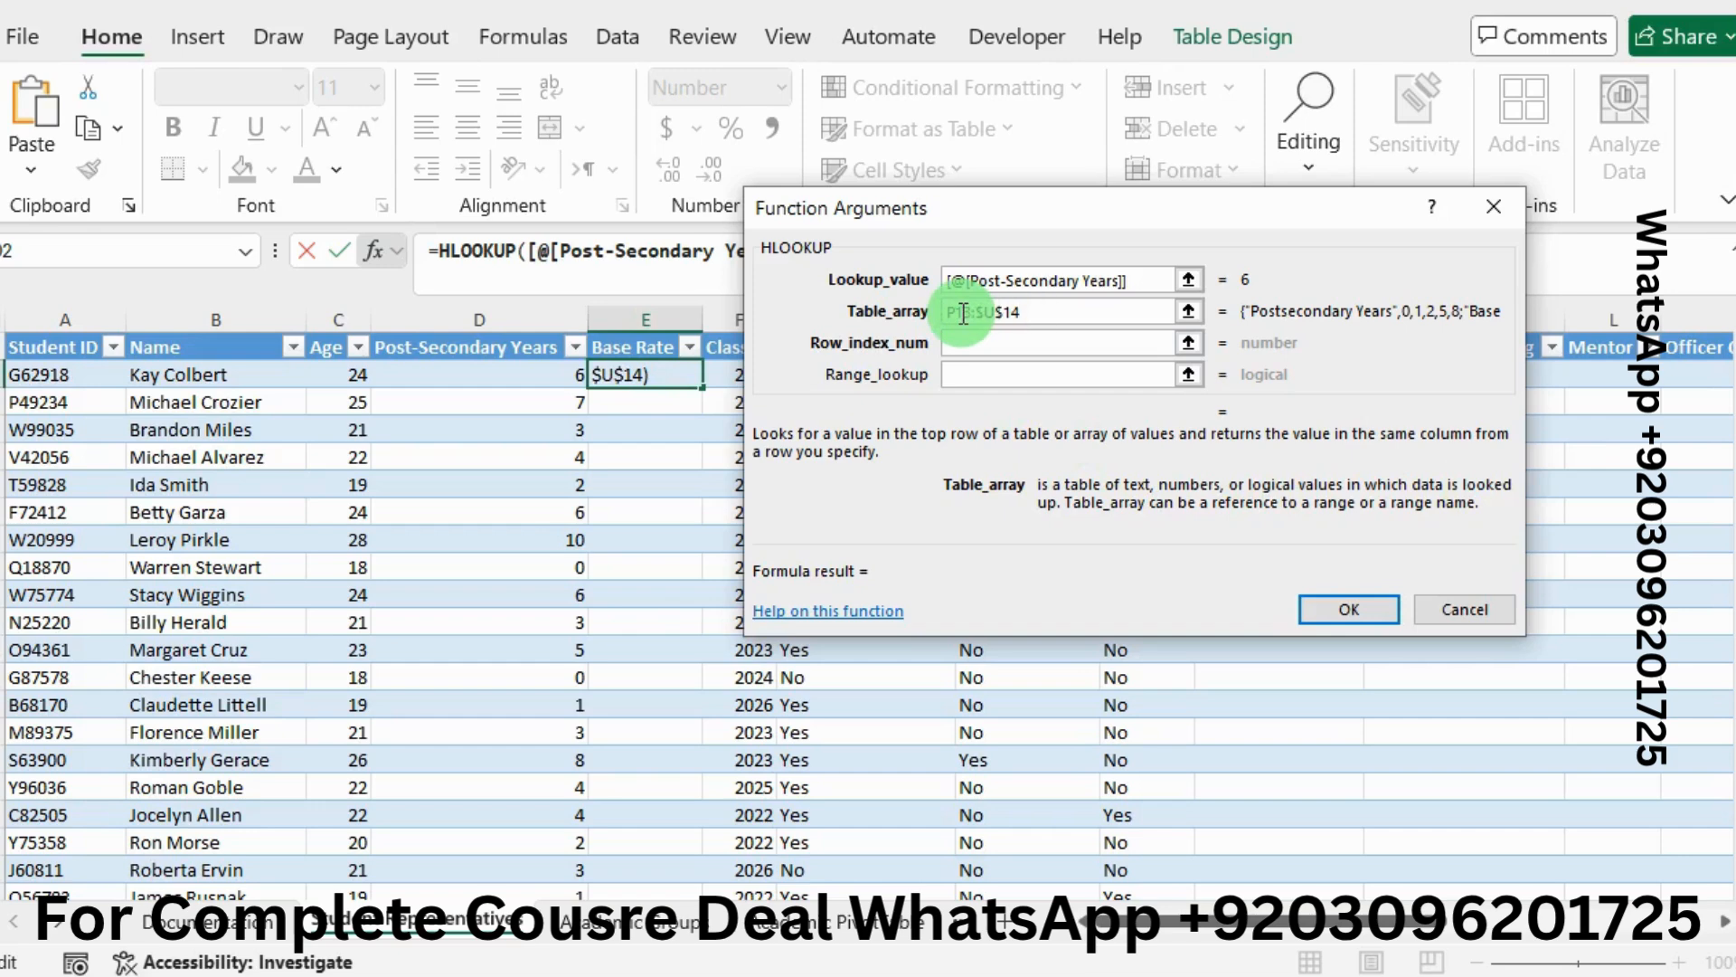
left_click(964, 312)
key("F4")
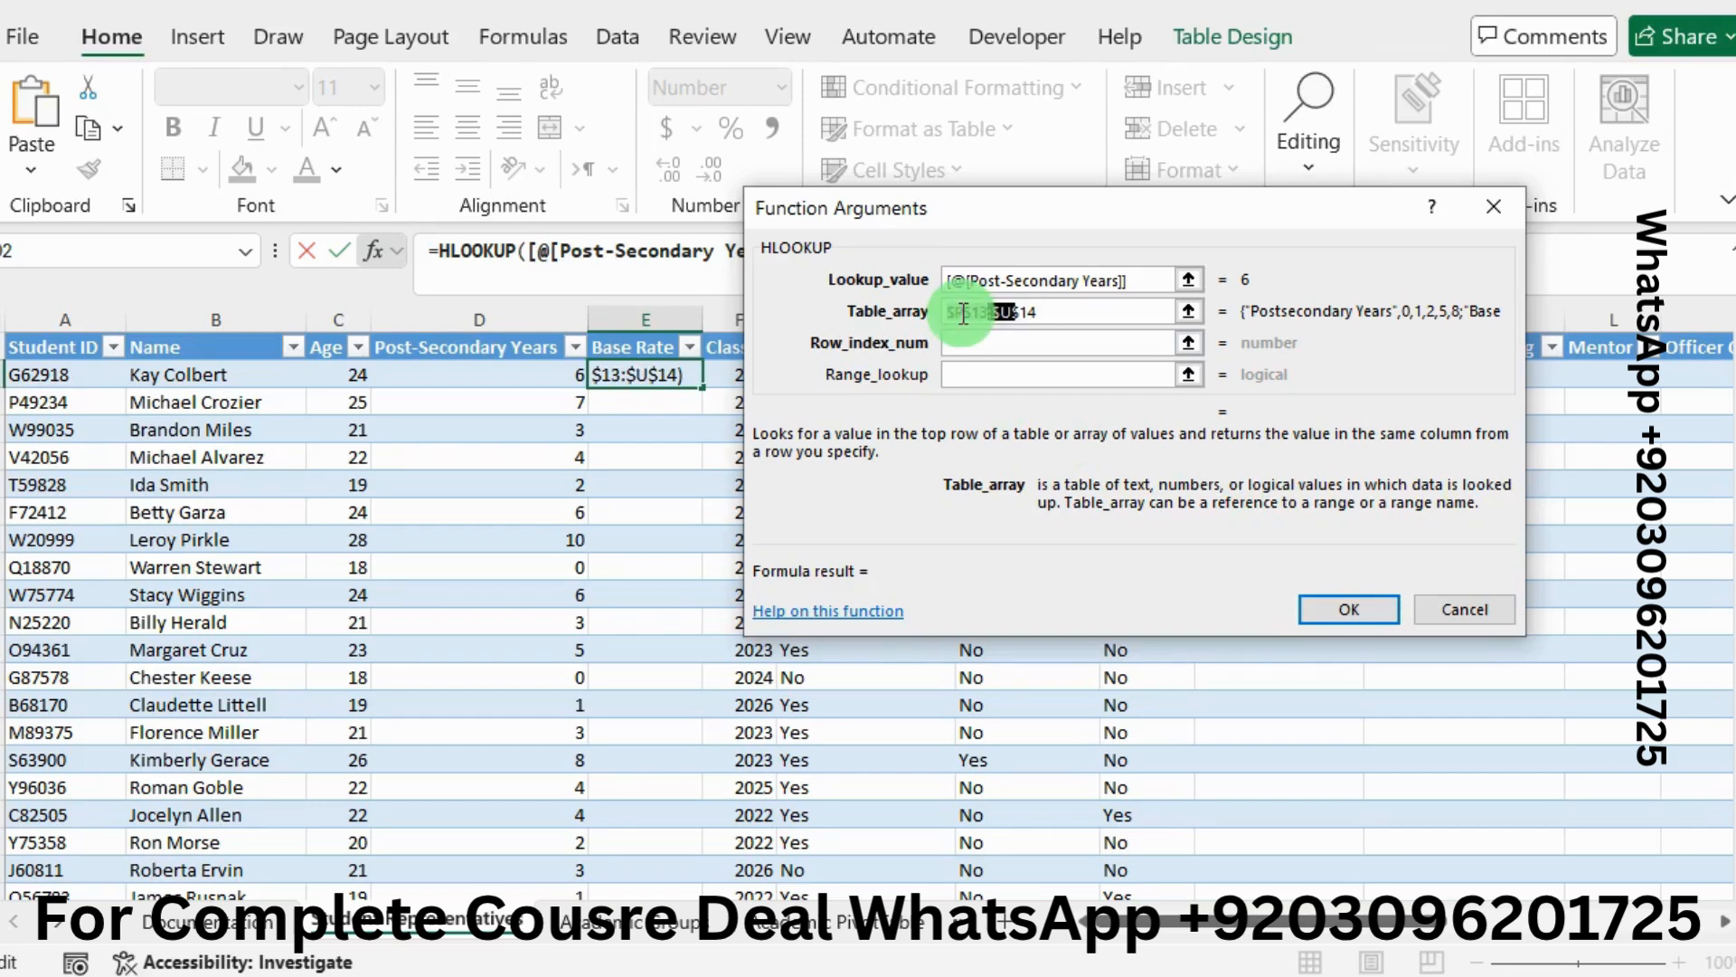
left_click(981, 336)
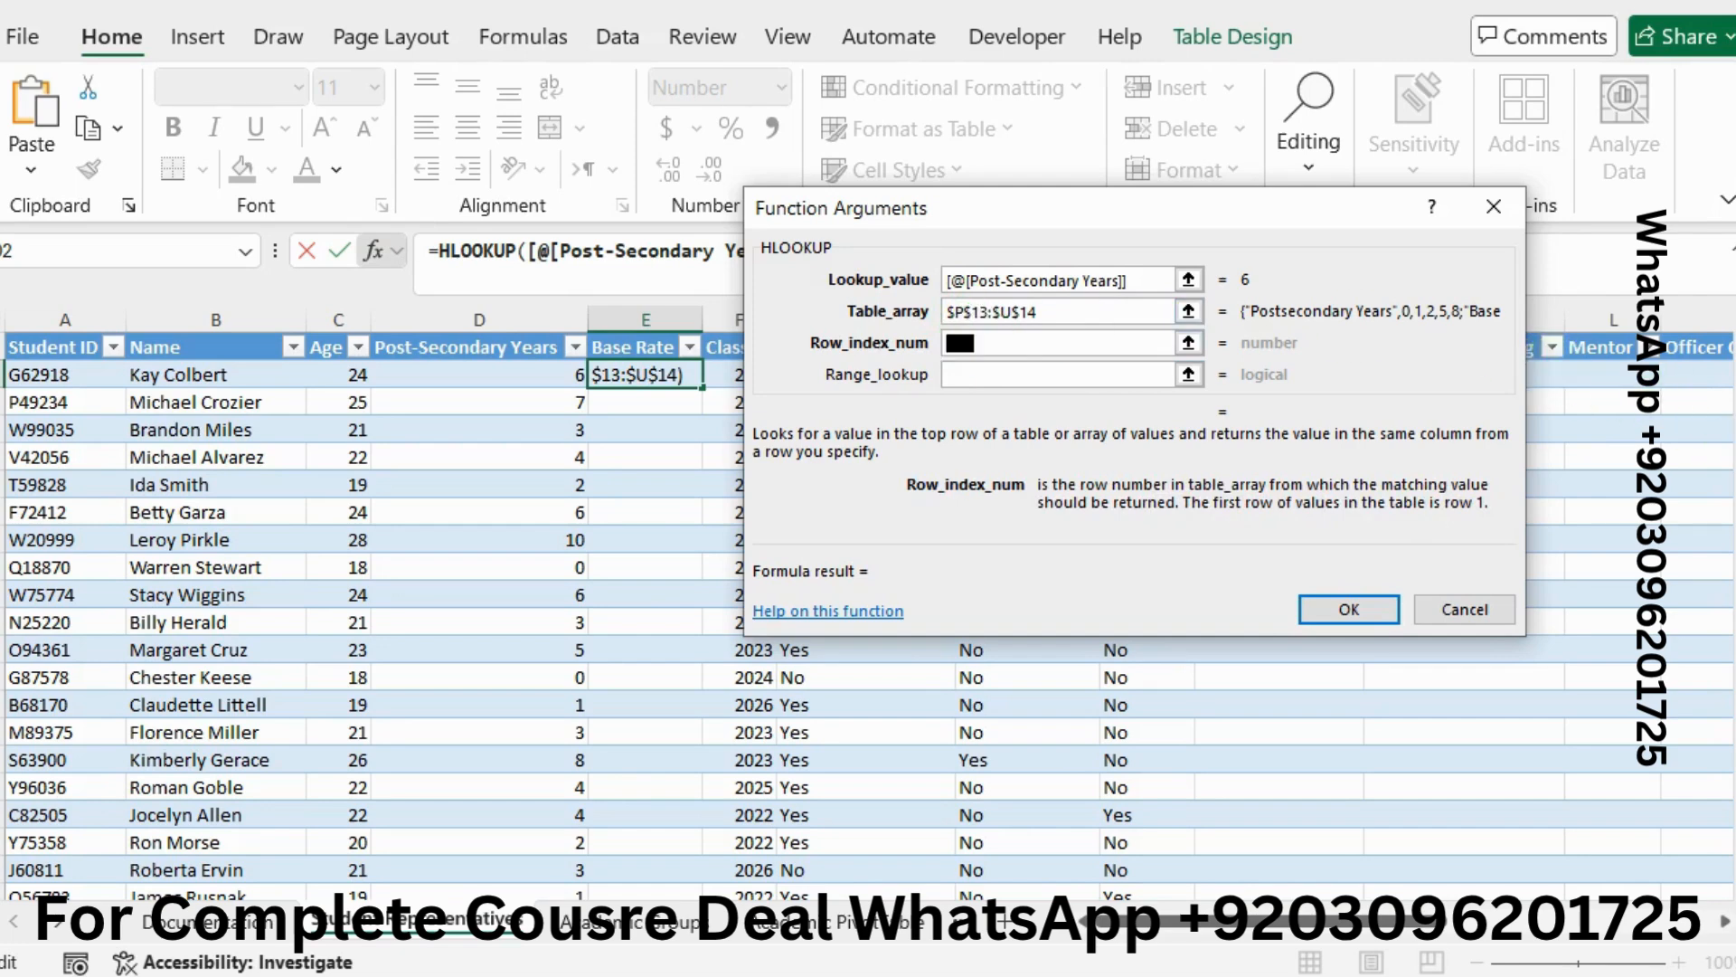
Highlight the 2nd-row instruction in green and enter 2 as the row index
key("alt+Tab")
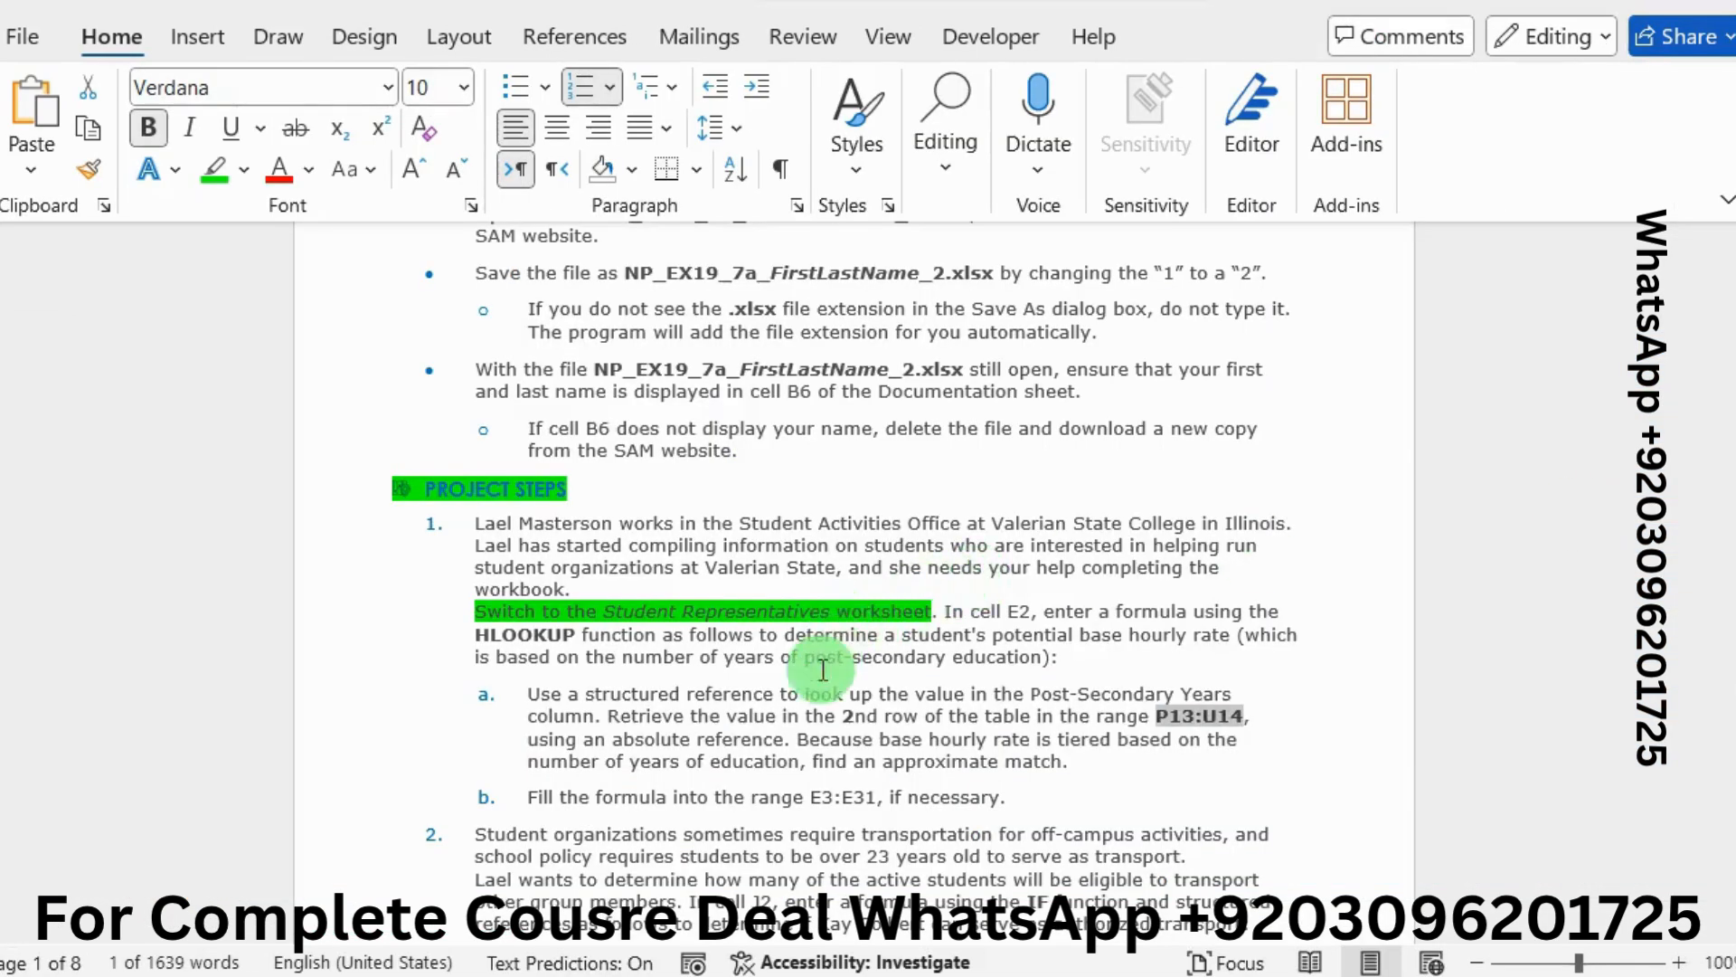
left_click_drag(609, 715, 968, 714)
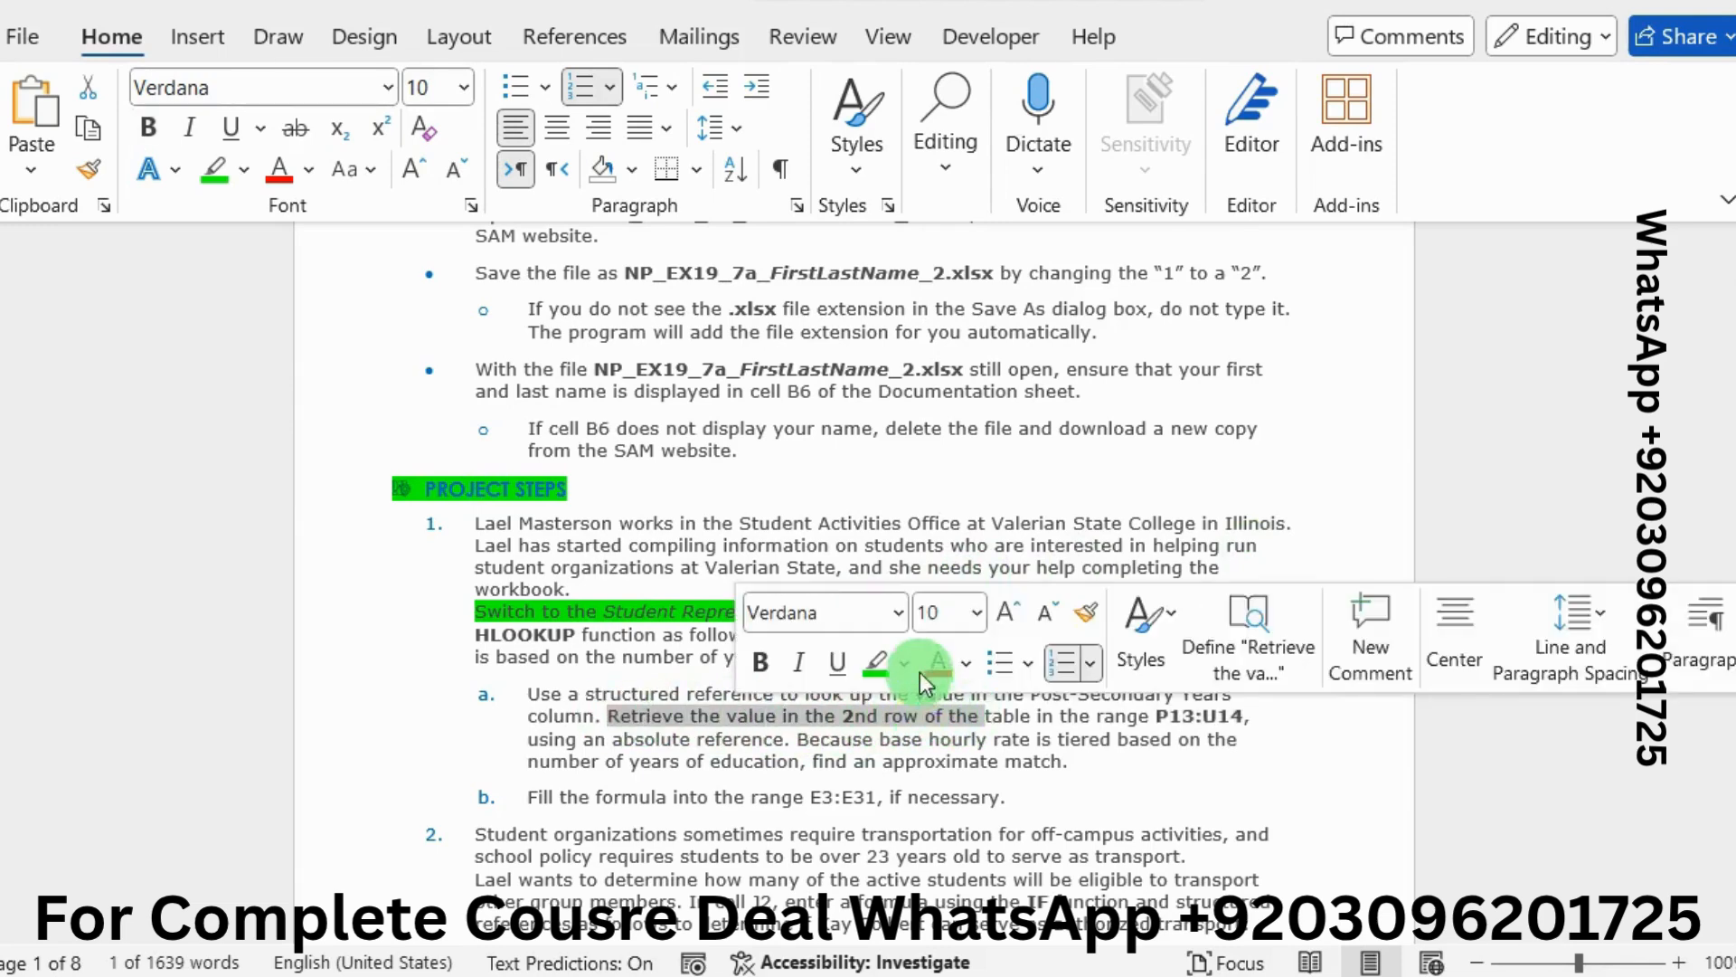
left_click(872, 673)
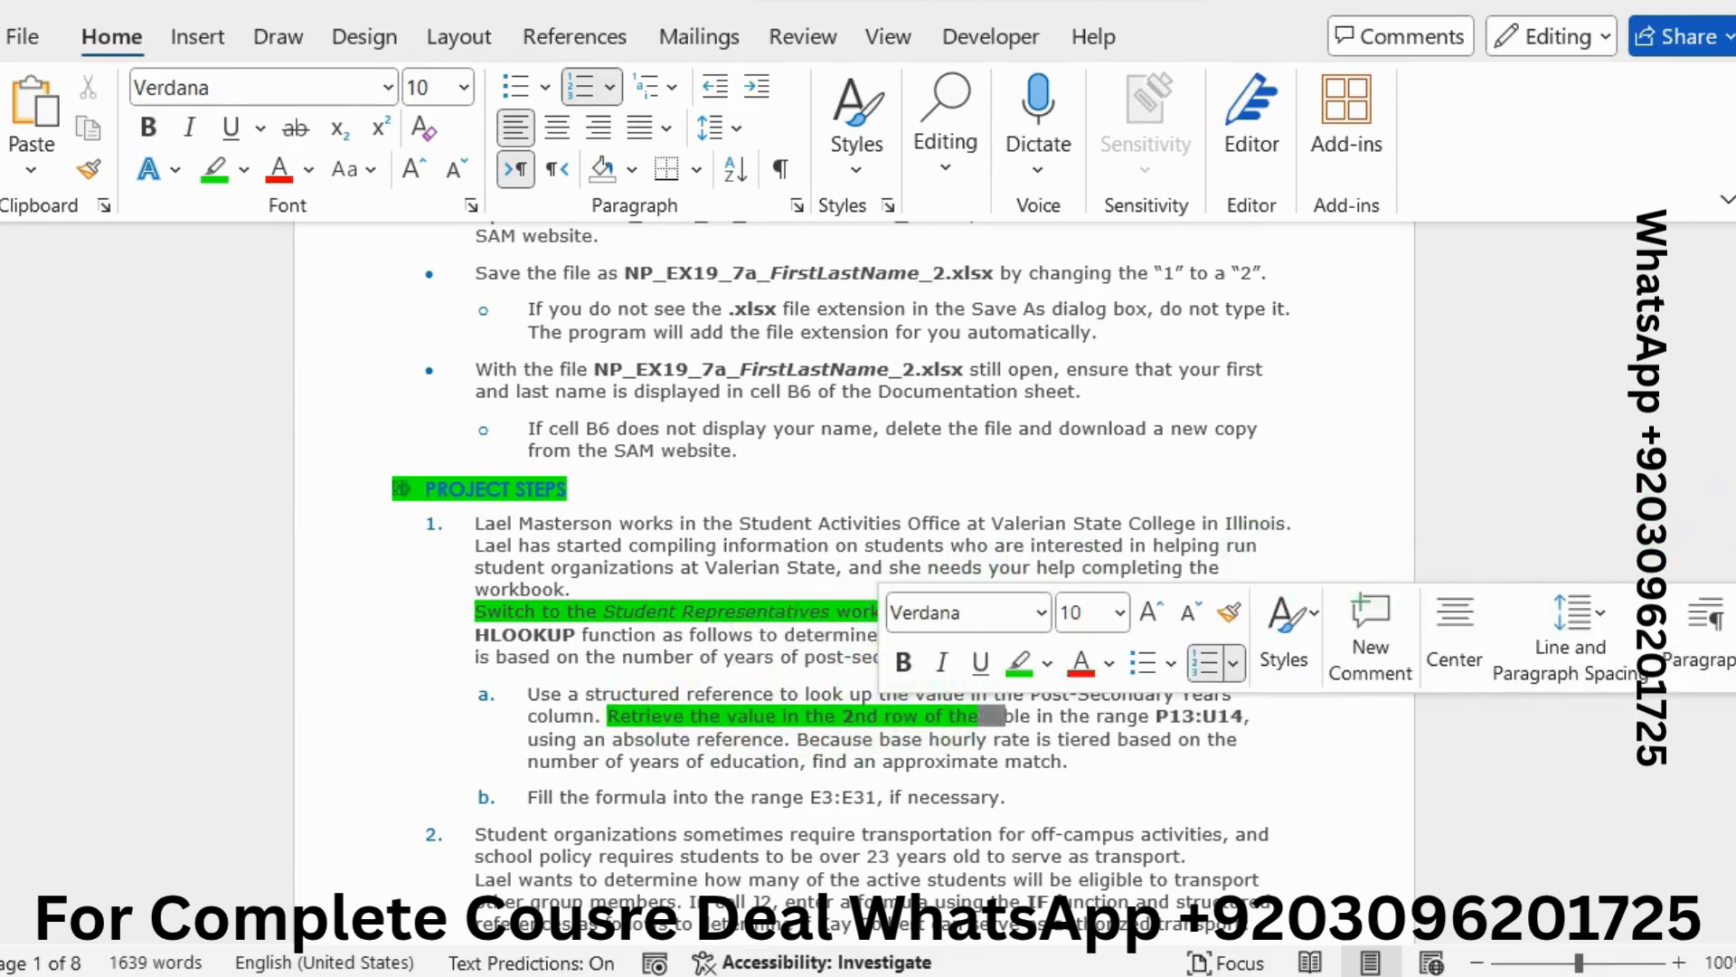
key("alt+Tab")
left_click(973, 341)
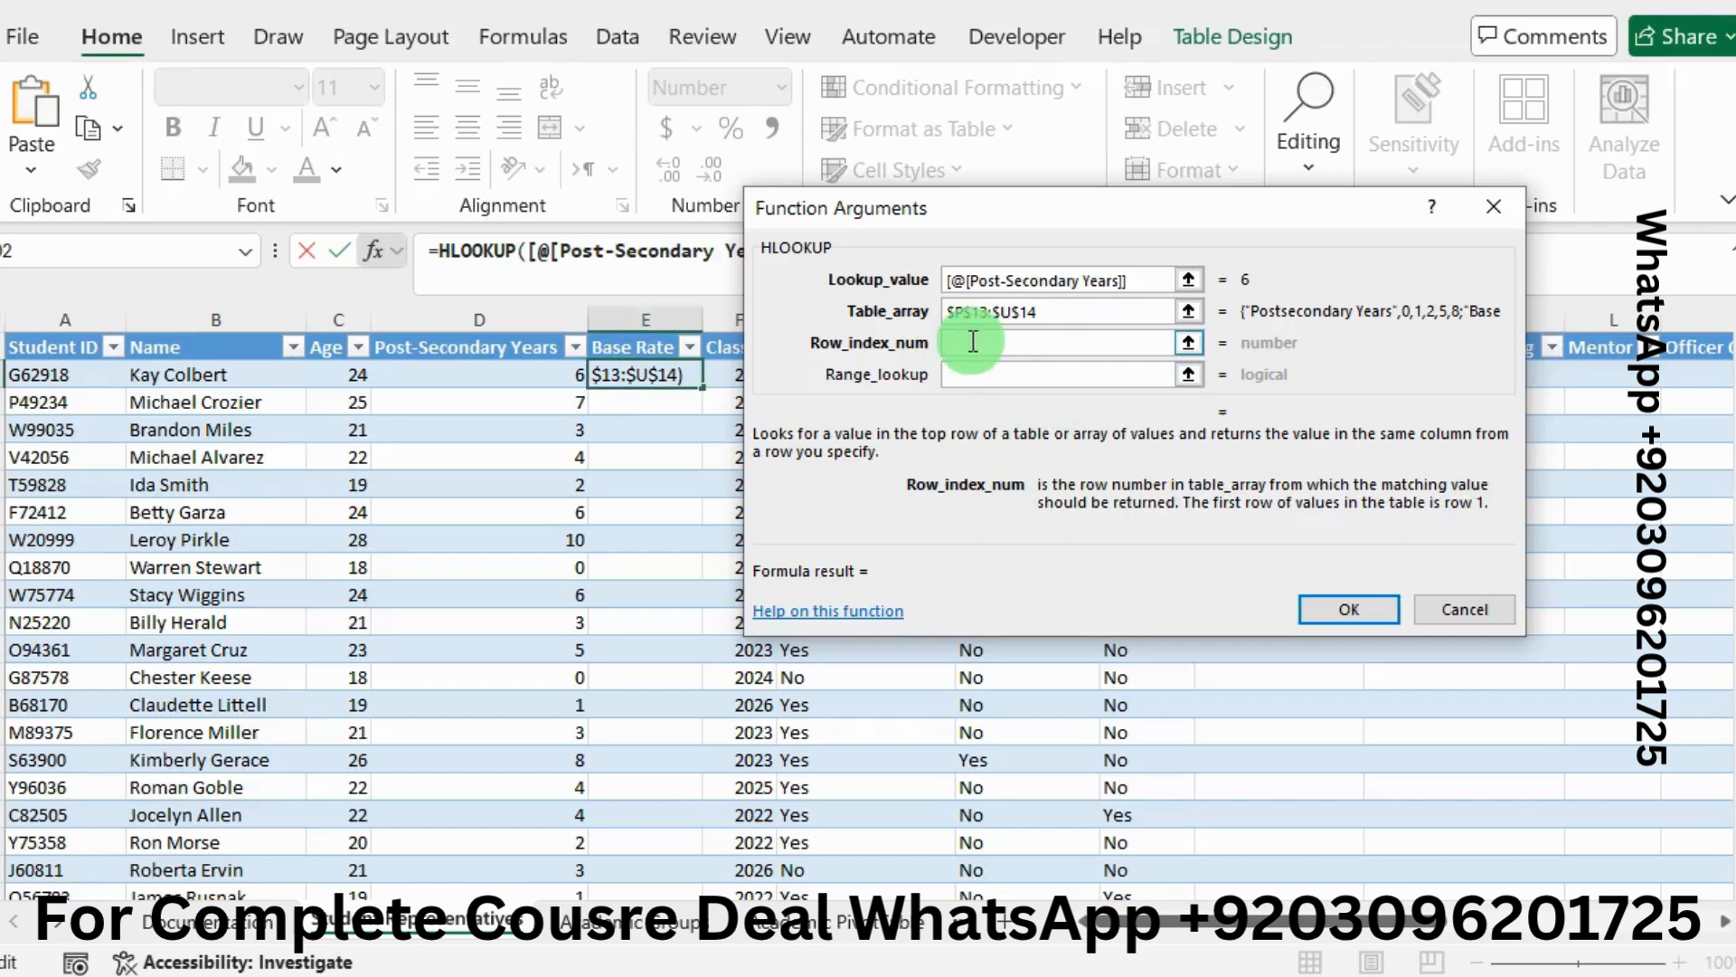
type("2")
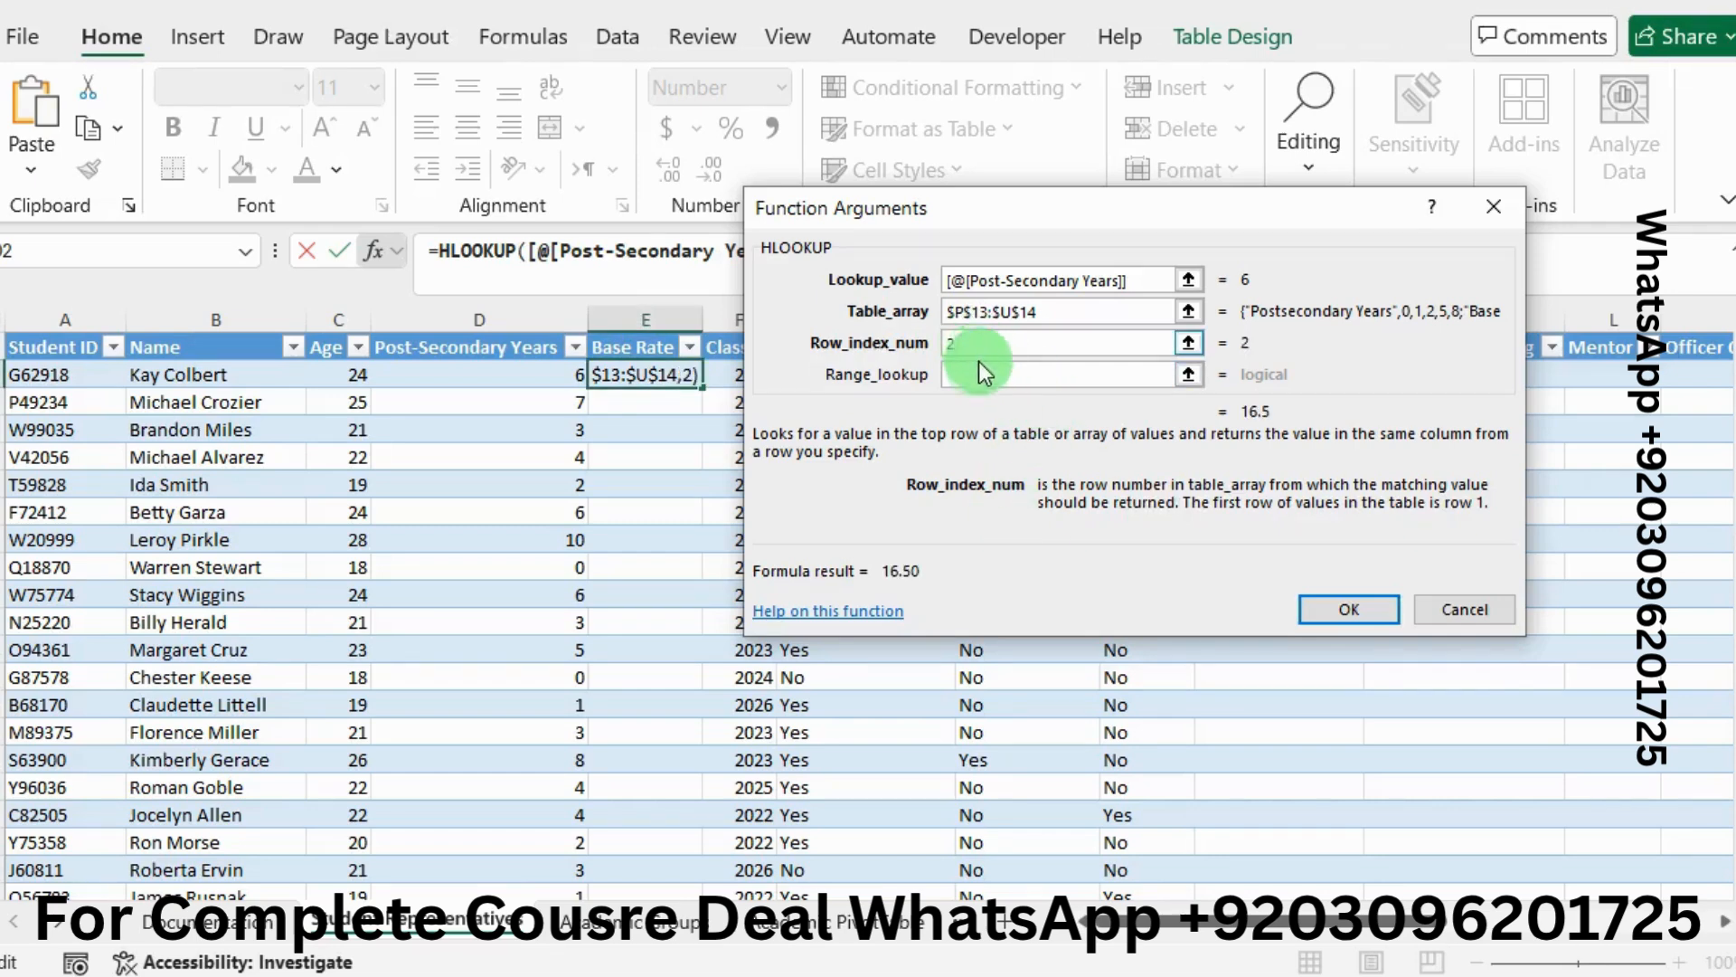
left_click(981, 372)
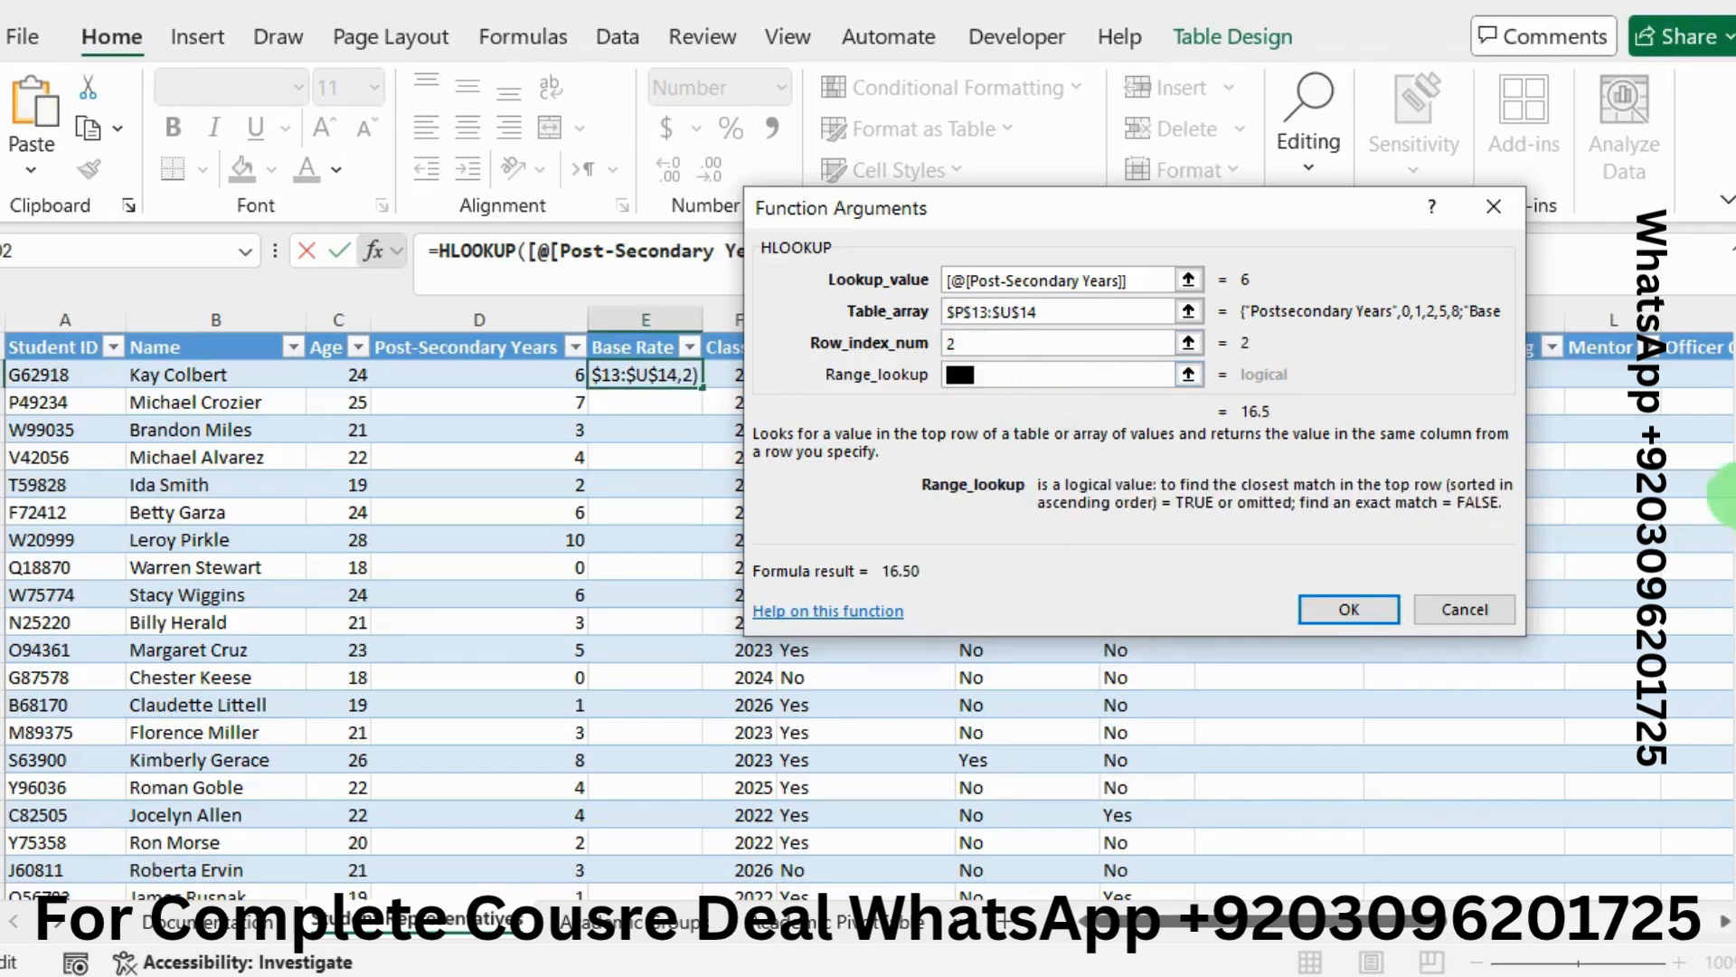
Highlight the approximate-match sentence, set match type TRUE, and finish the formula returning 16.50
key("alt+Tab")
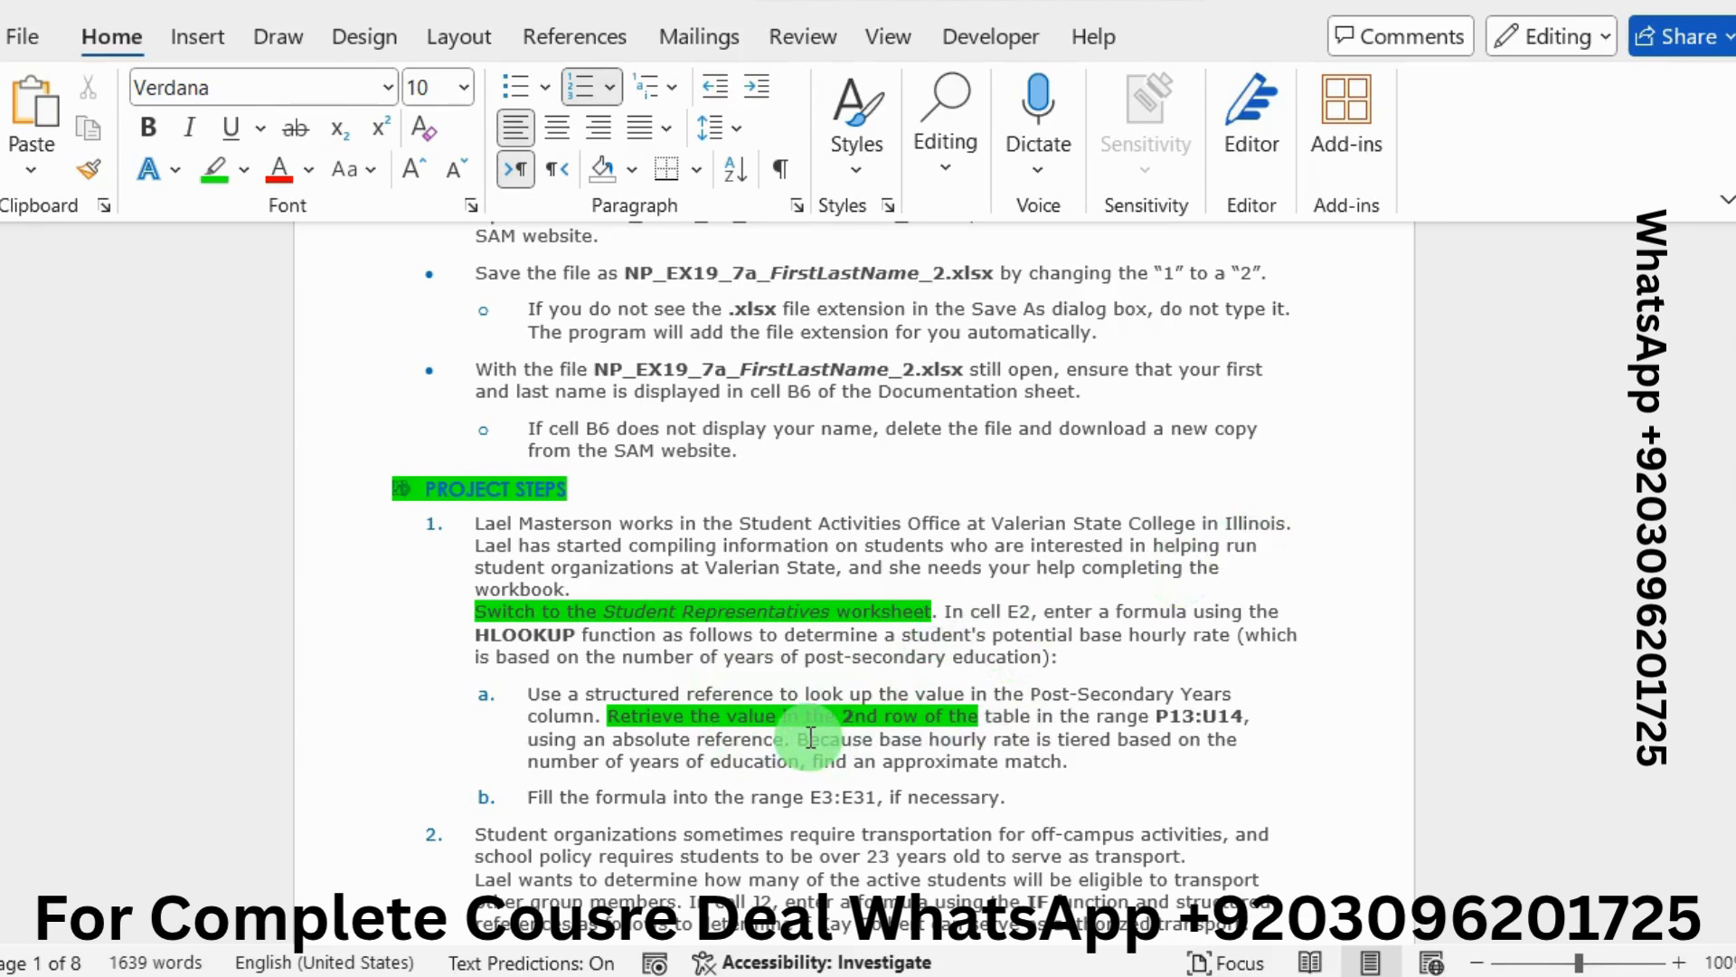
left_click_drag(795, 739, 1082, 775)
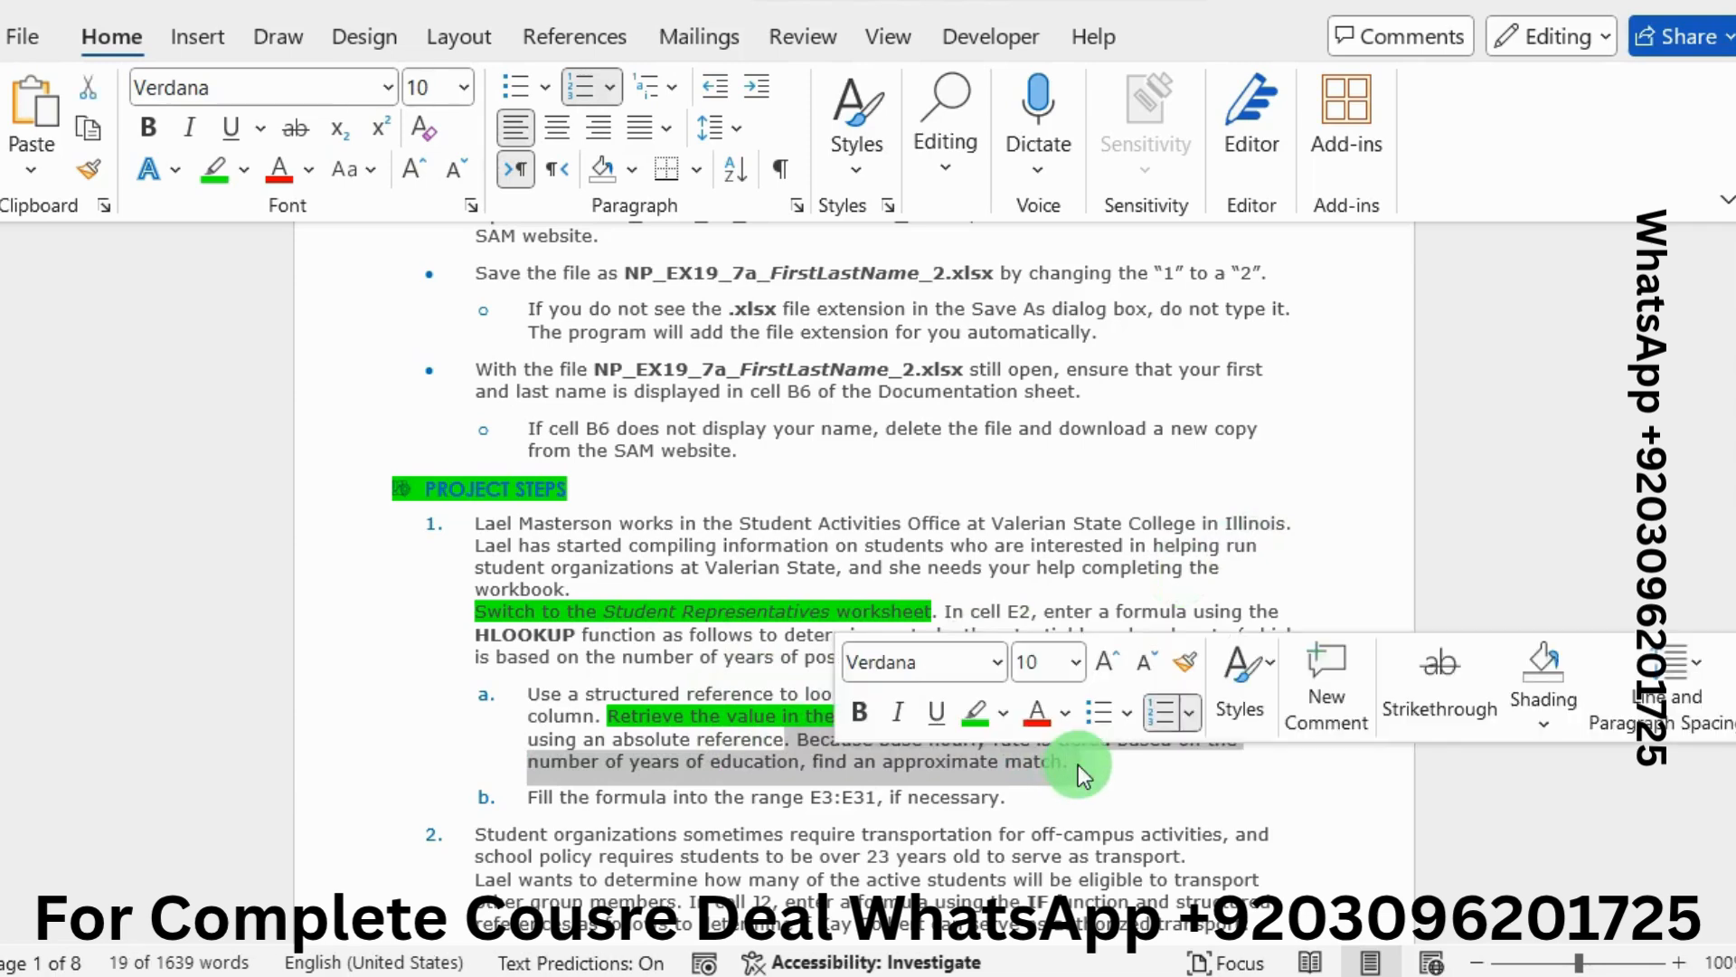
left_click(973, 712)
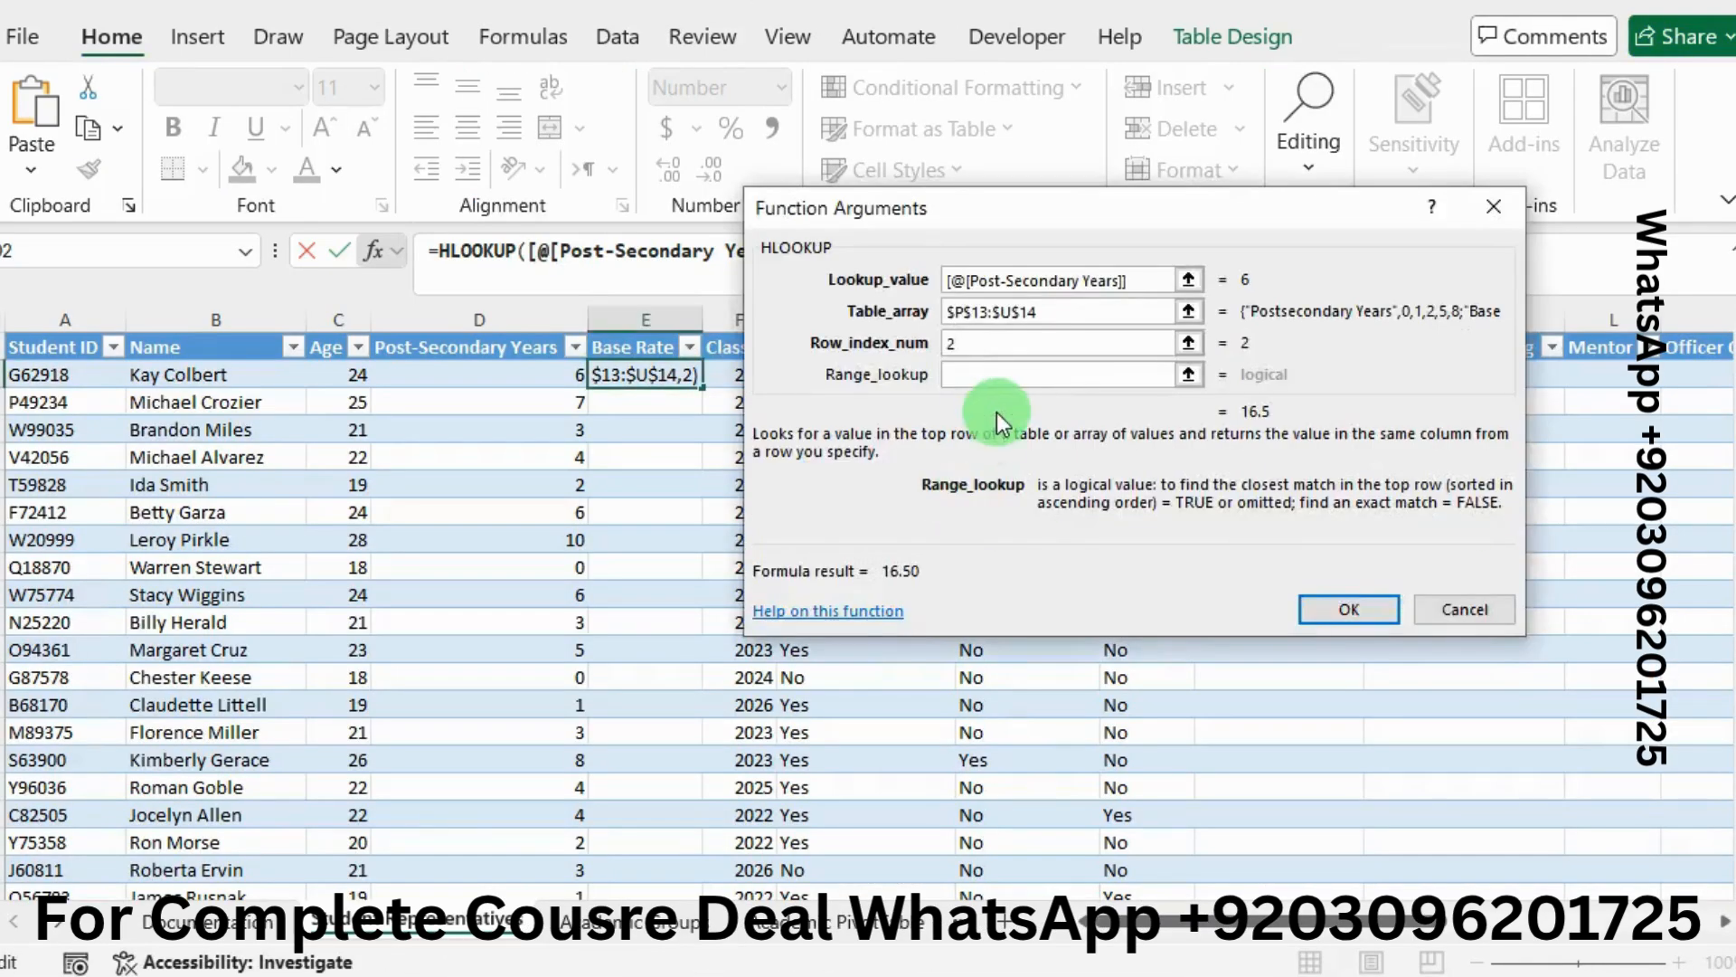
left_click(982, 374)
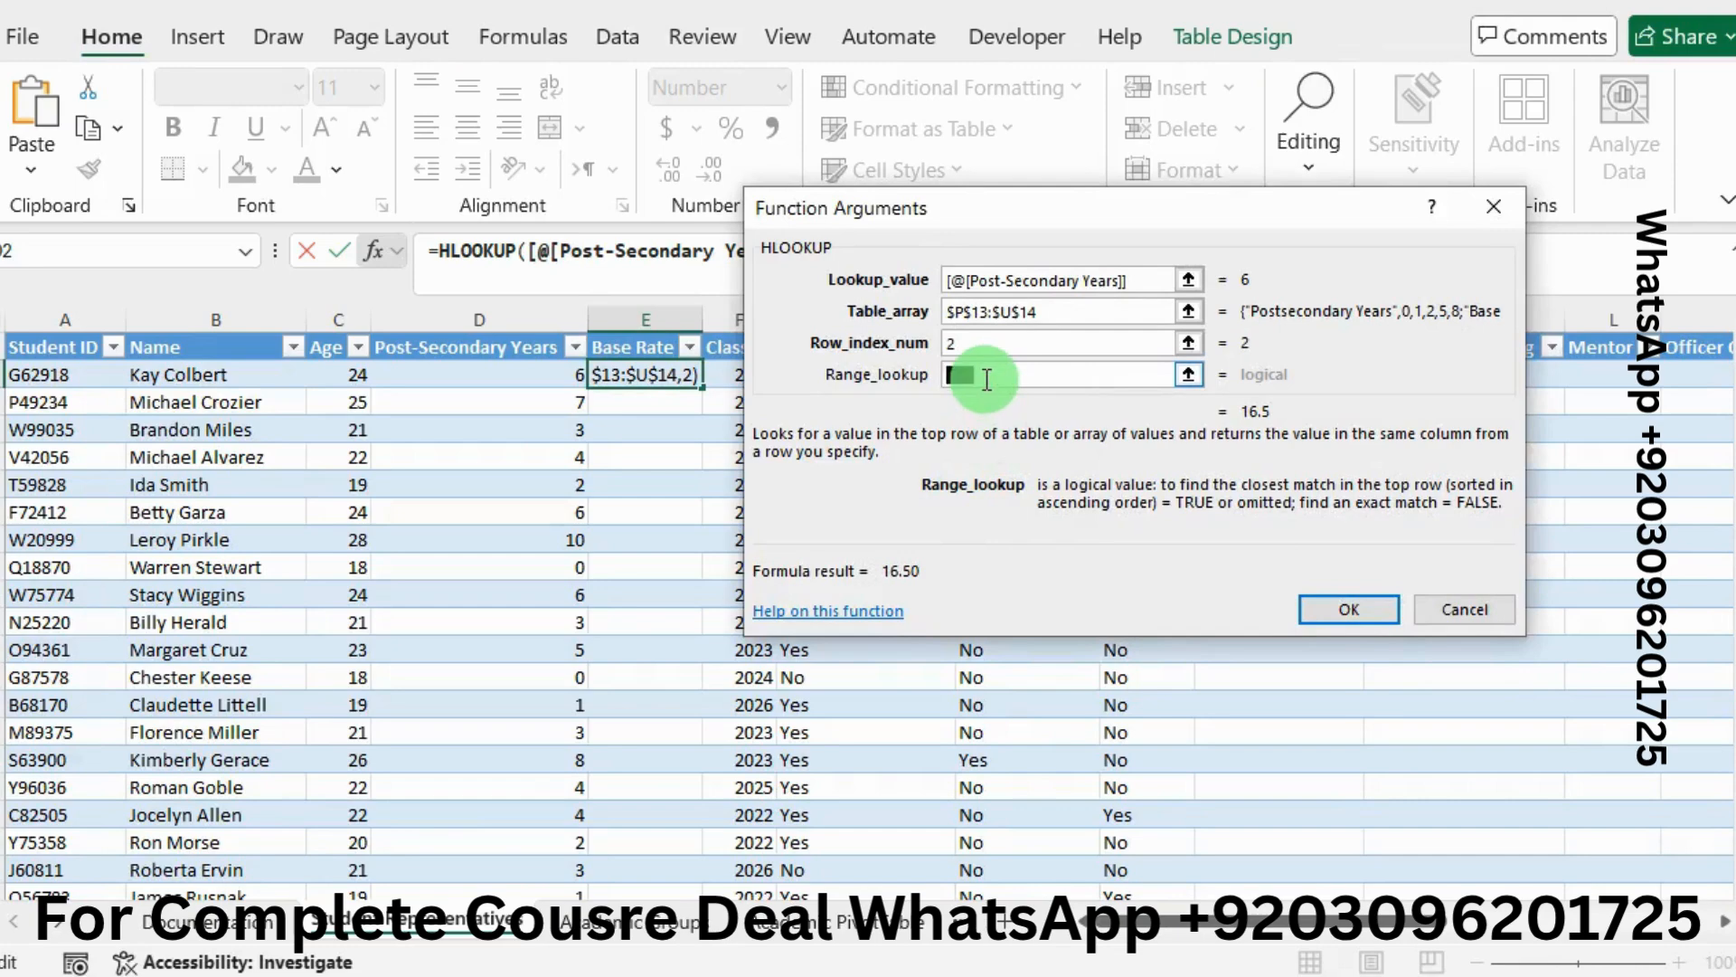
type("r")
key("BackSpace")
type("T")
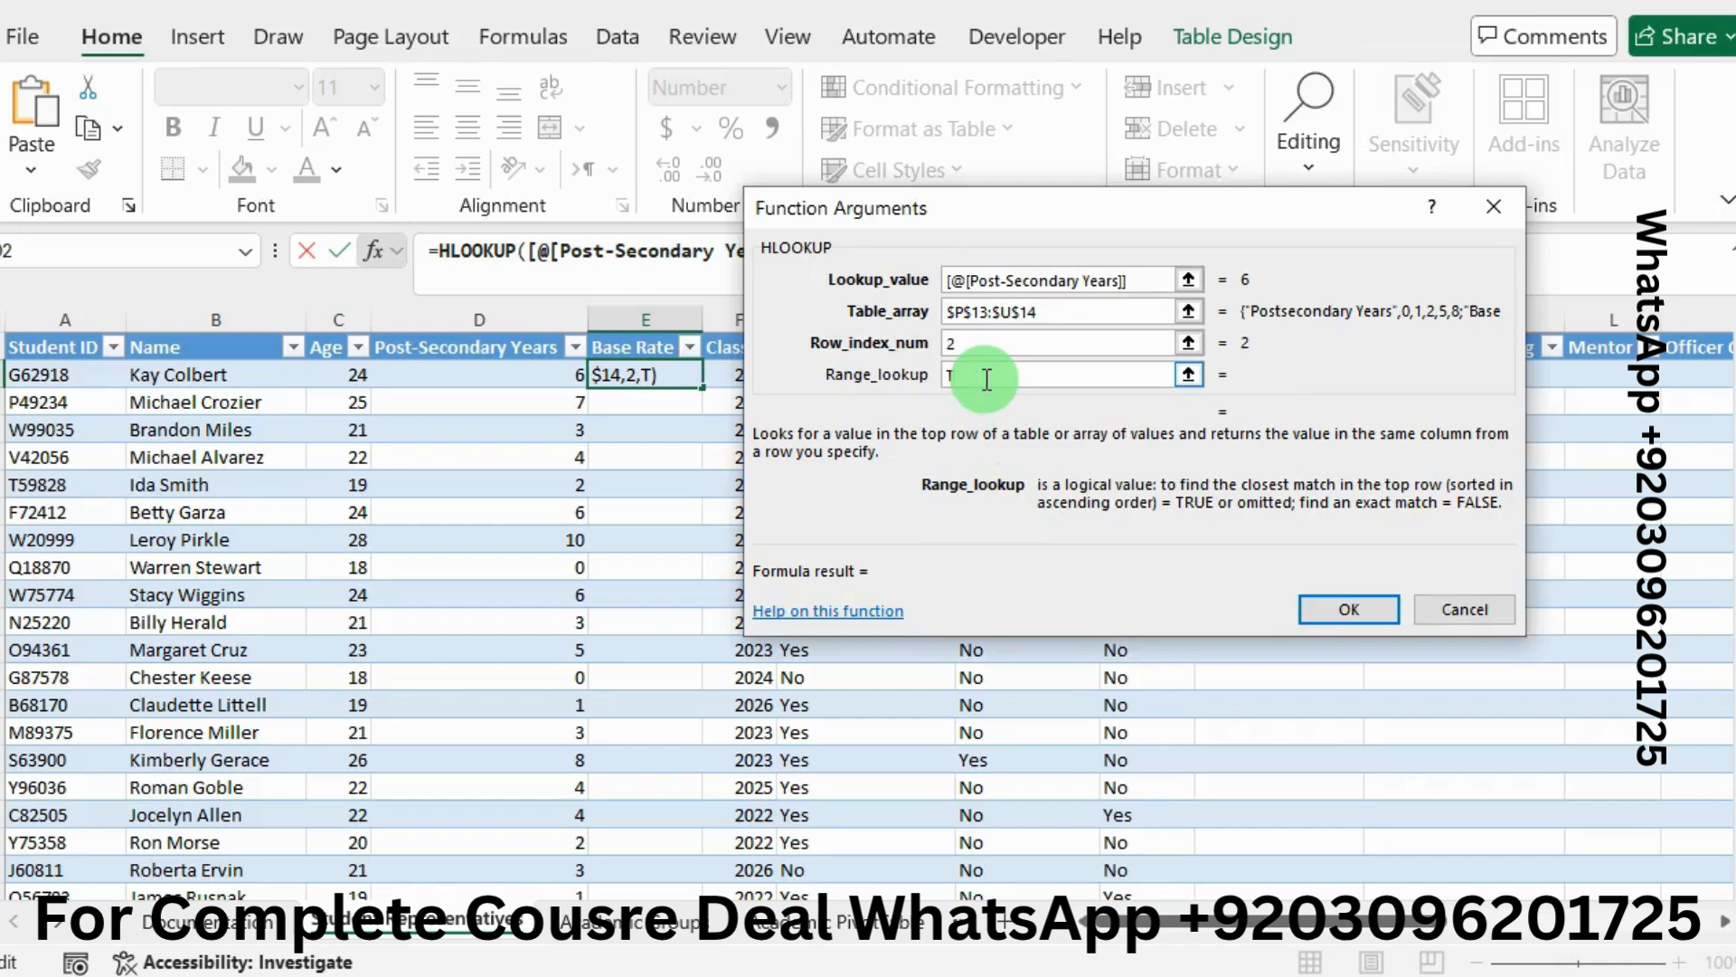
type("rue")
key("BackSpace")
key("BackSpace")
type("RUE")
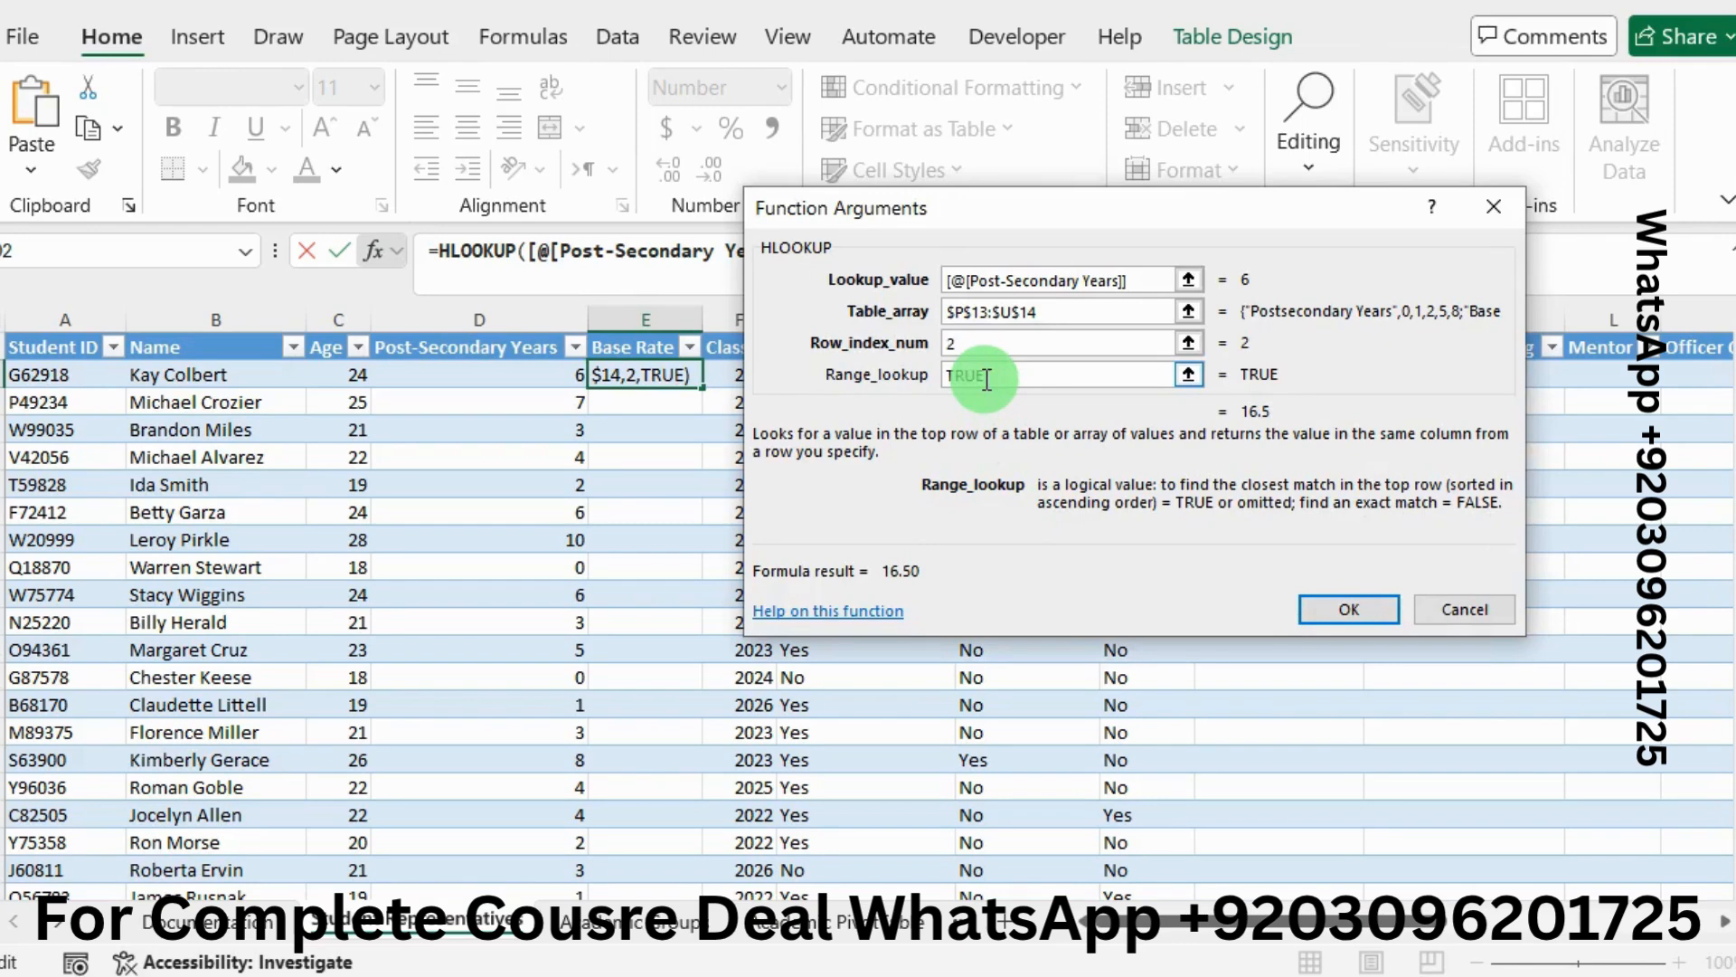
left_click(1335, 604)
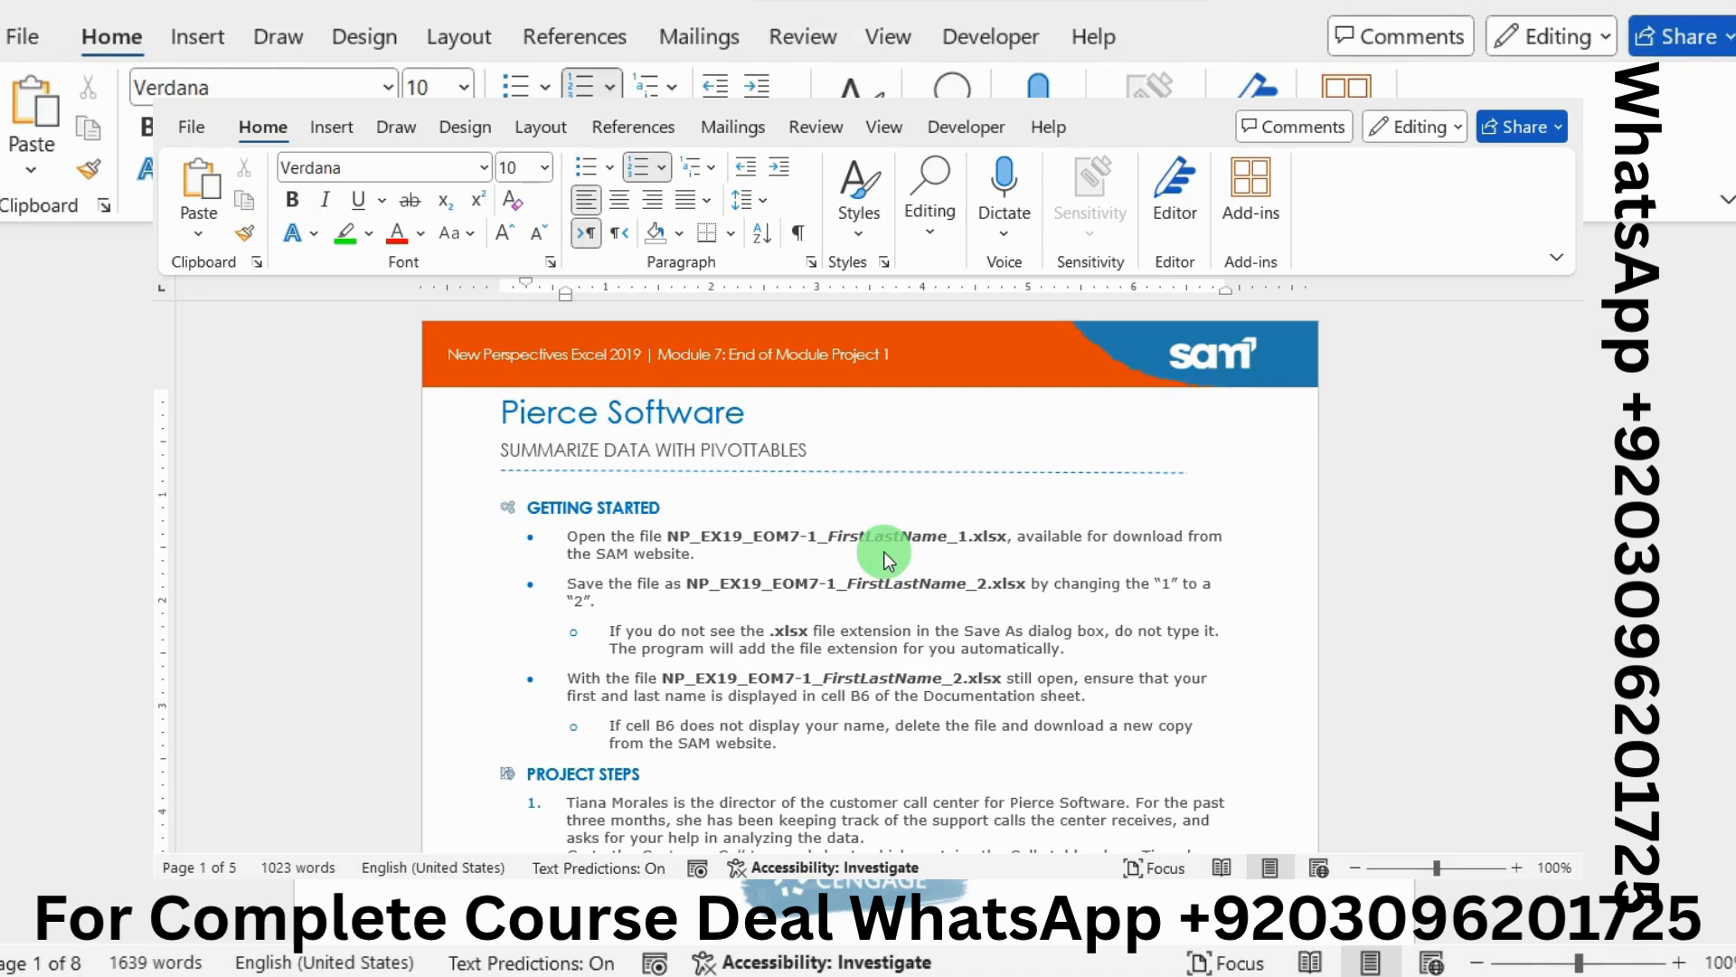
Select and then deselect a paragraph in the Pierce Software instructions
triple_click(882, 552)
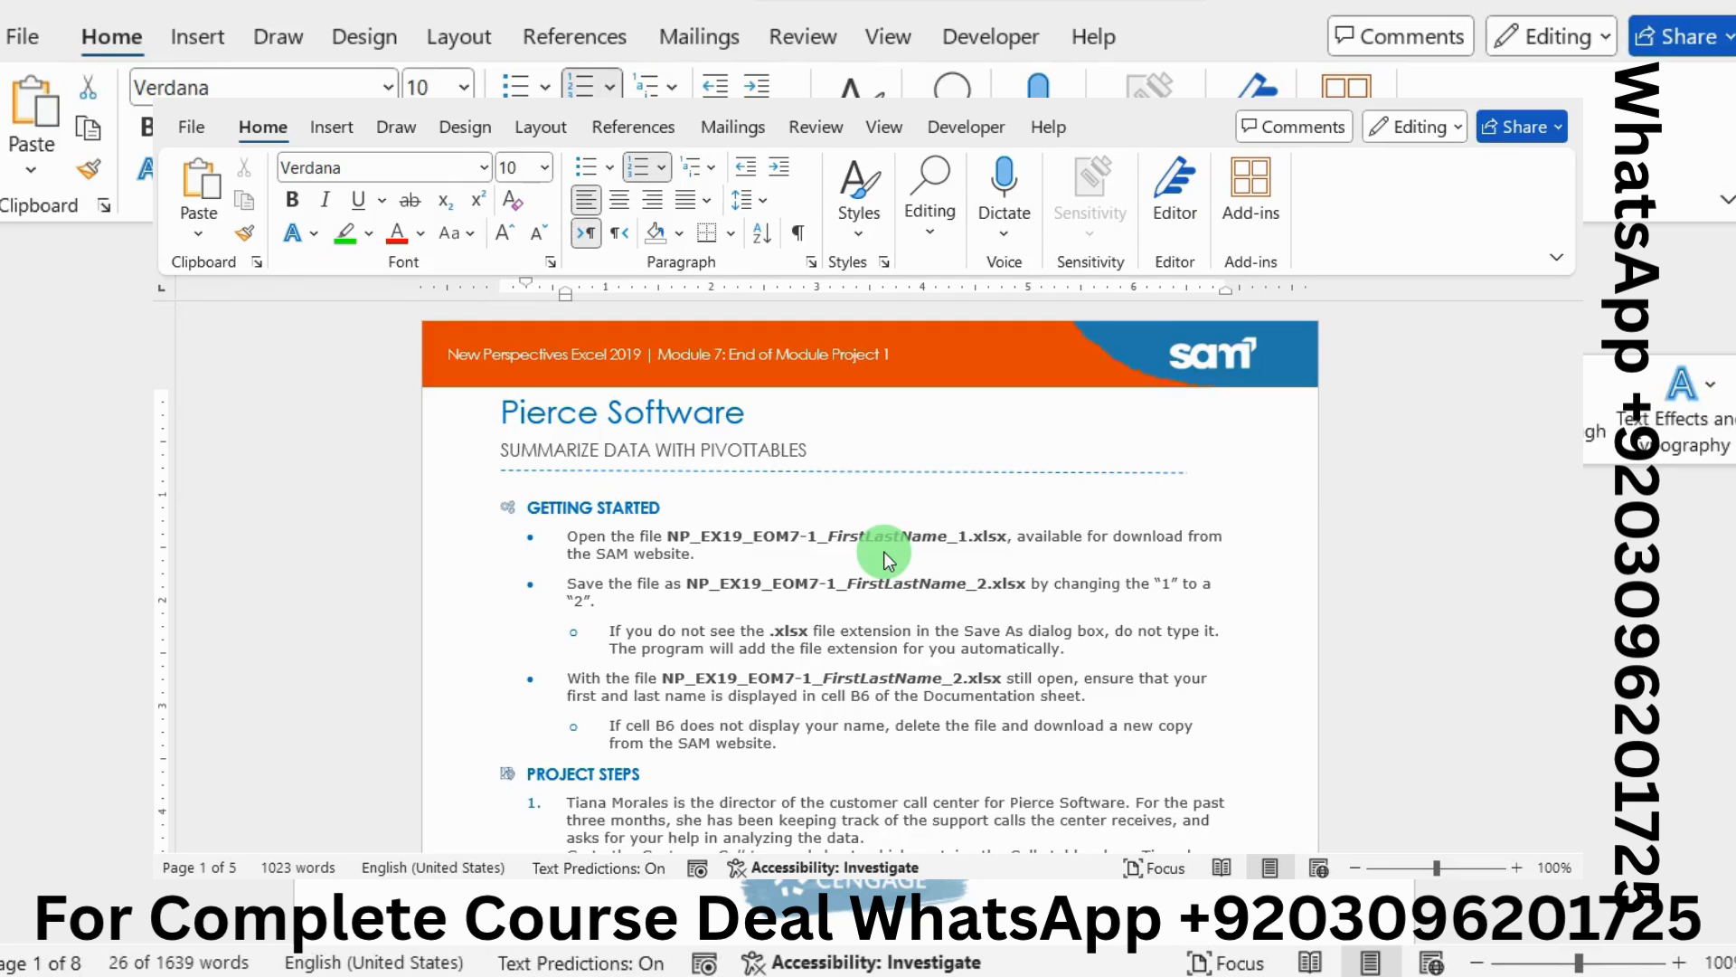
left_click(882, 551)
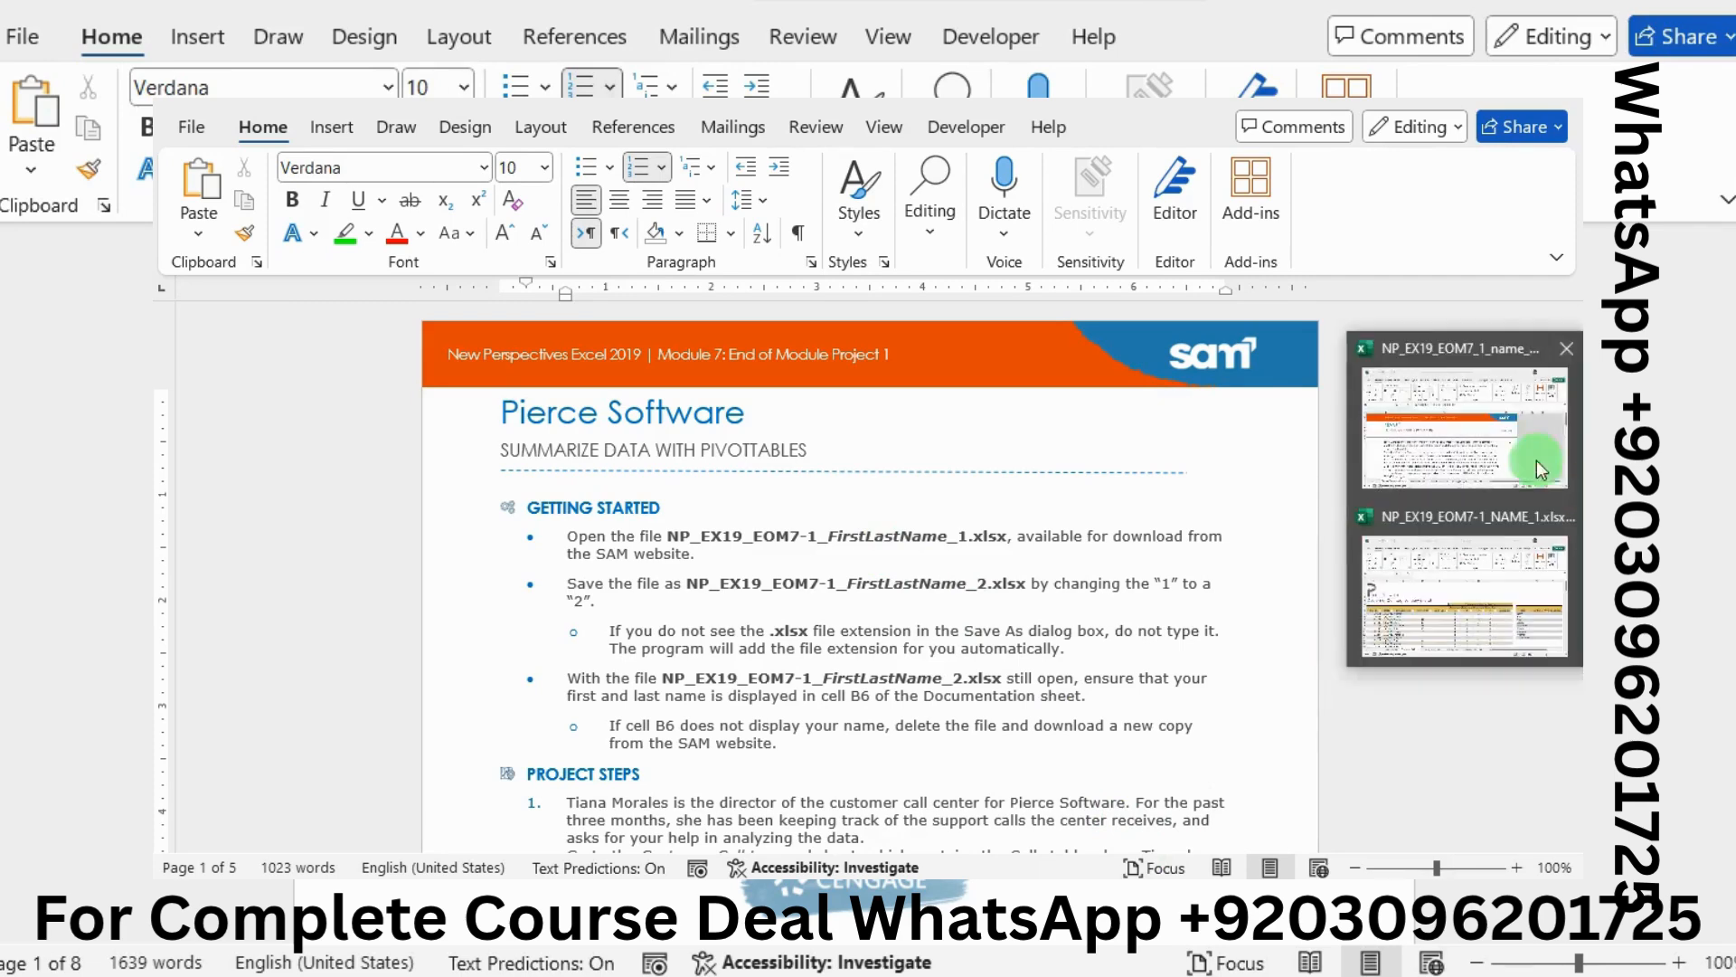
left_click(1478, 426)
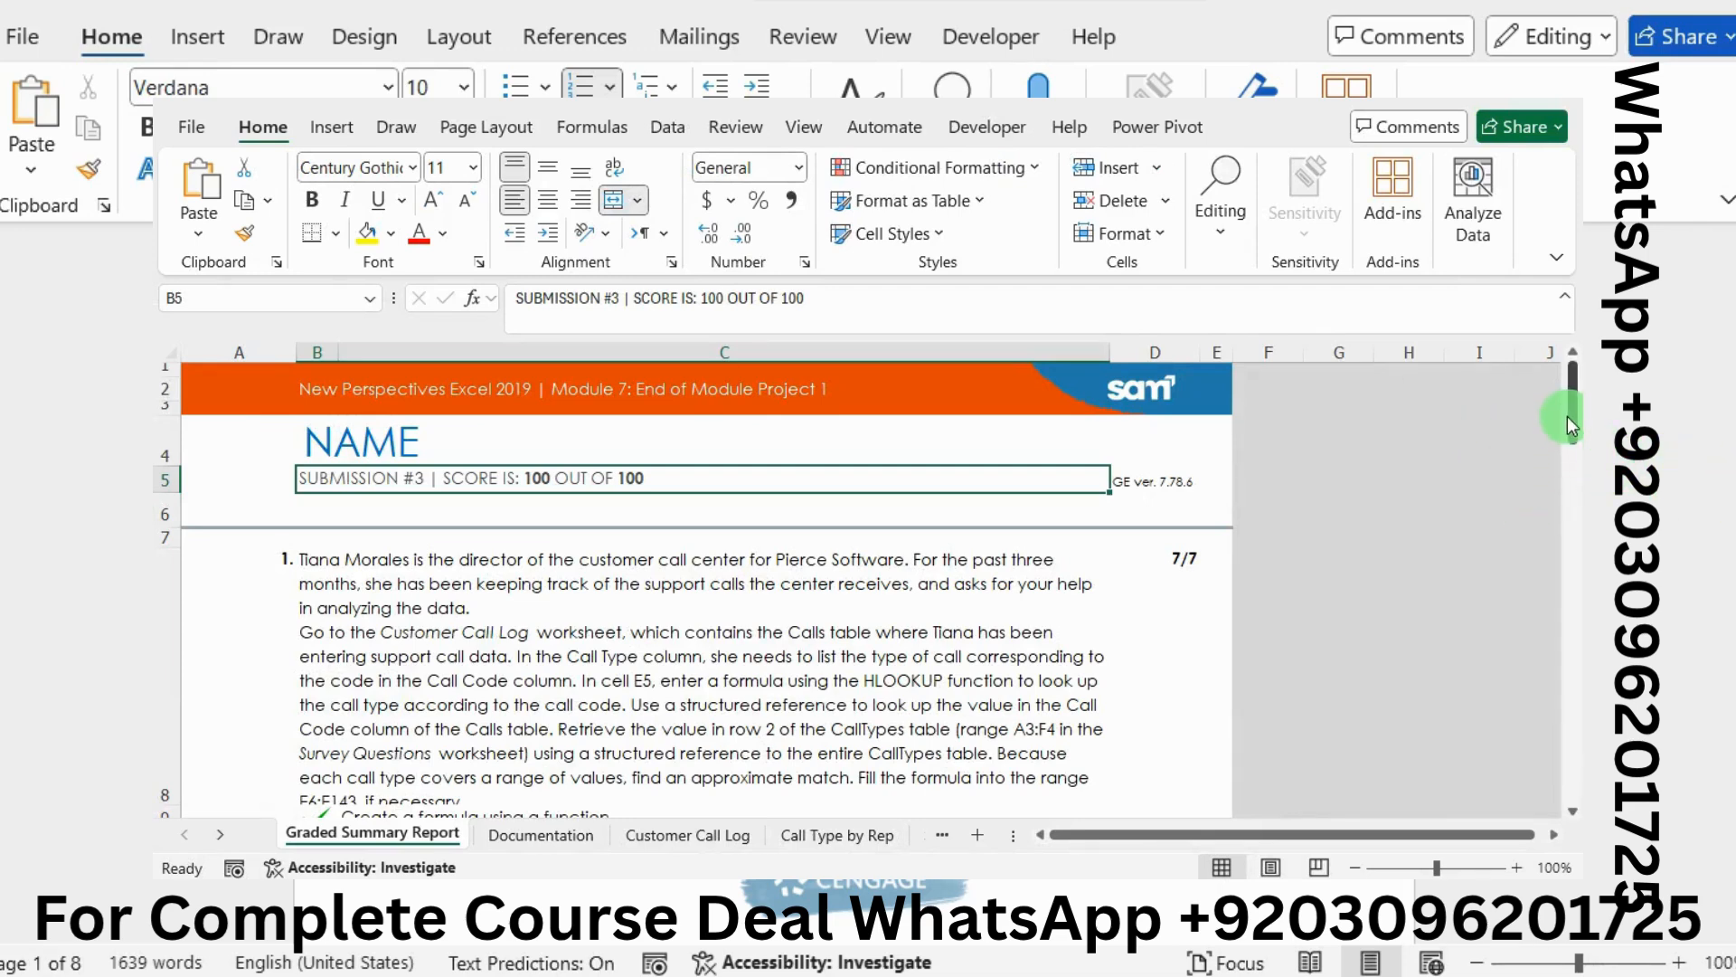
left_click_drag(1566, 415, 1566, 507)
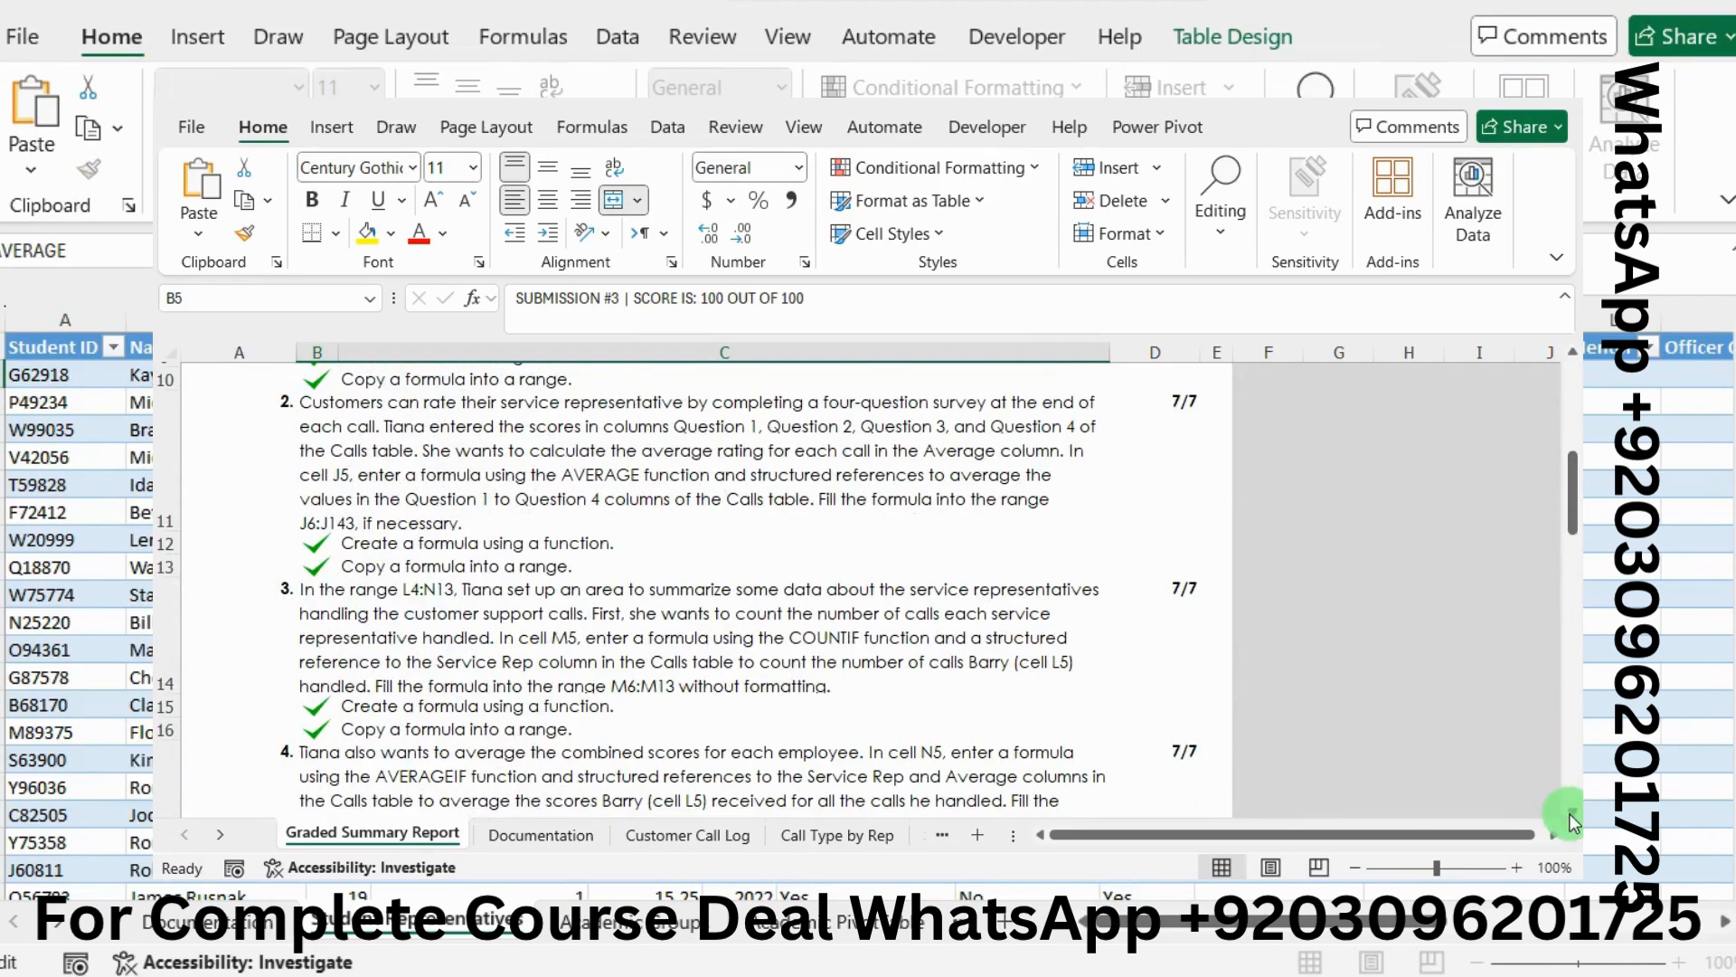
scroll(1570, 821, "down", 2)
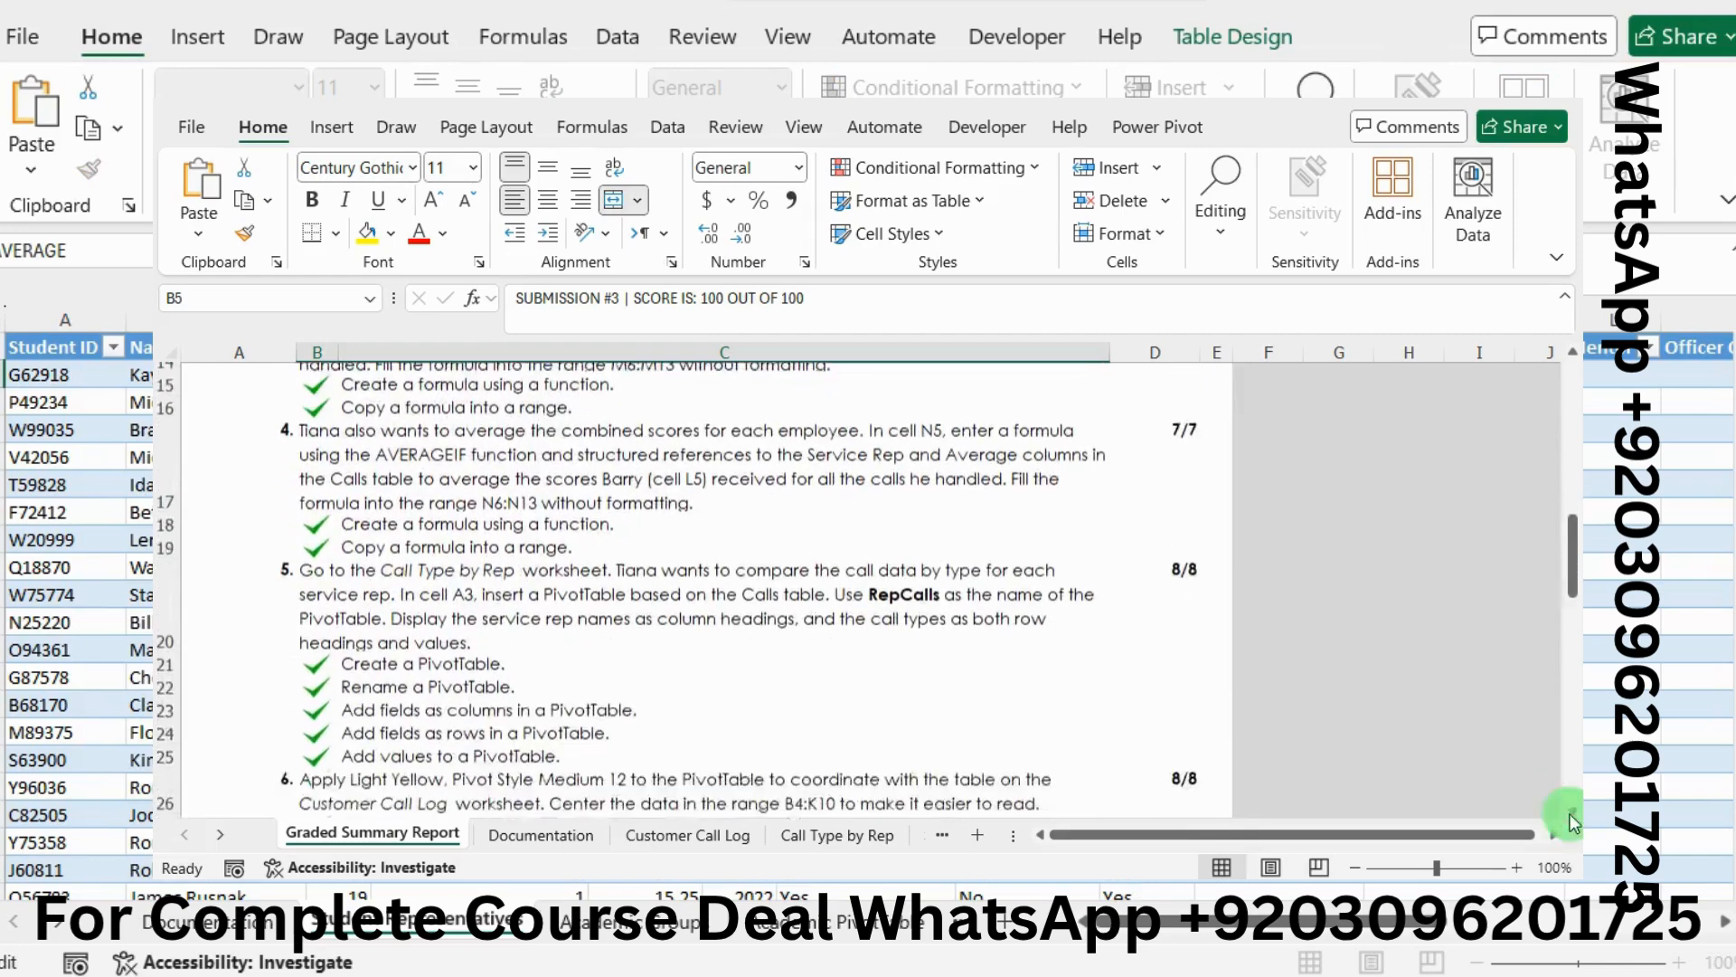
scroll(1570, 821, "down", 3)
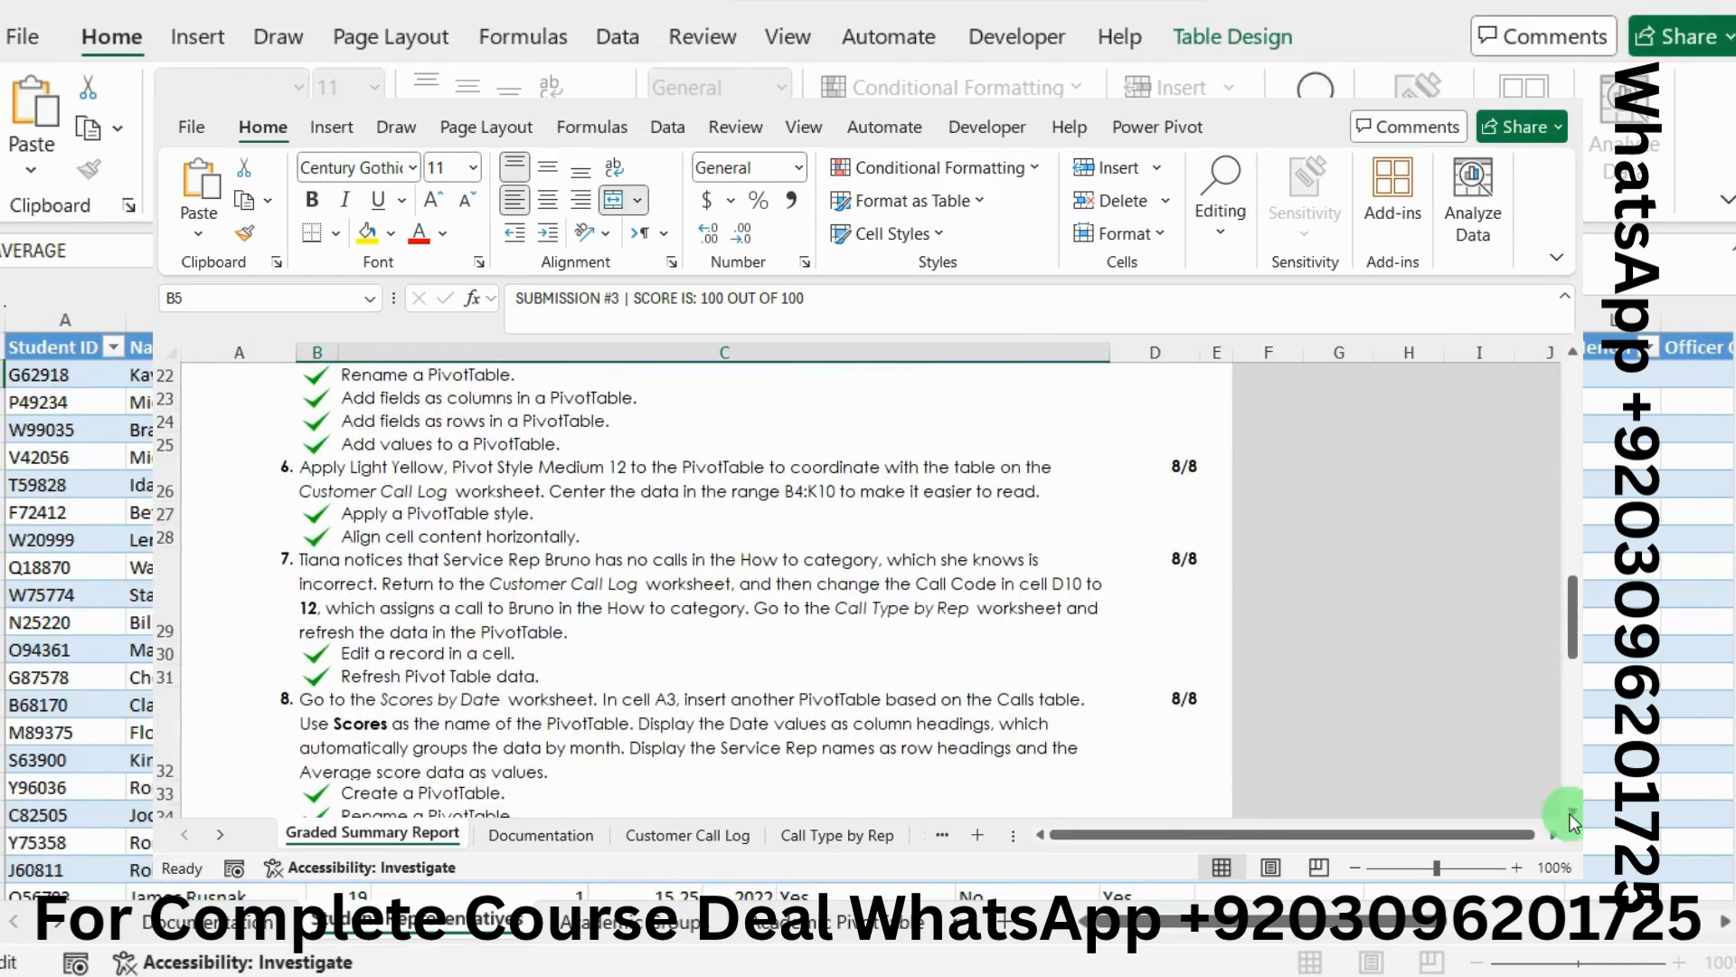
scroll(1570, 819, "down", 1)
scroll(1113, 554, "up", 10)
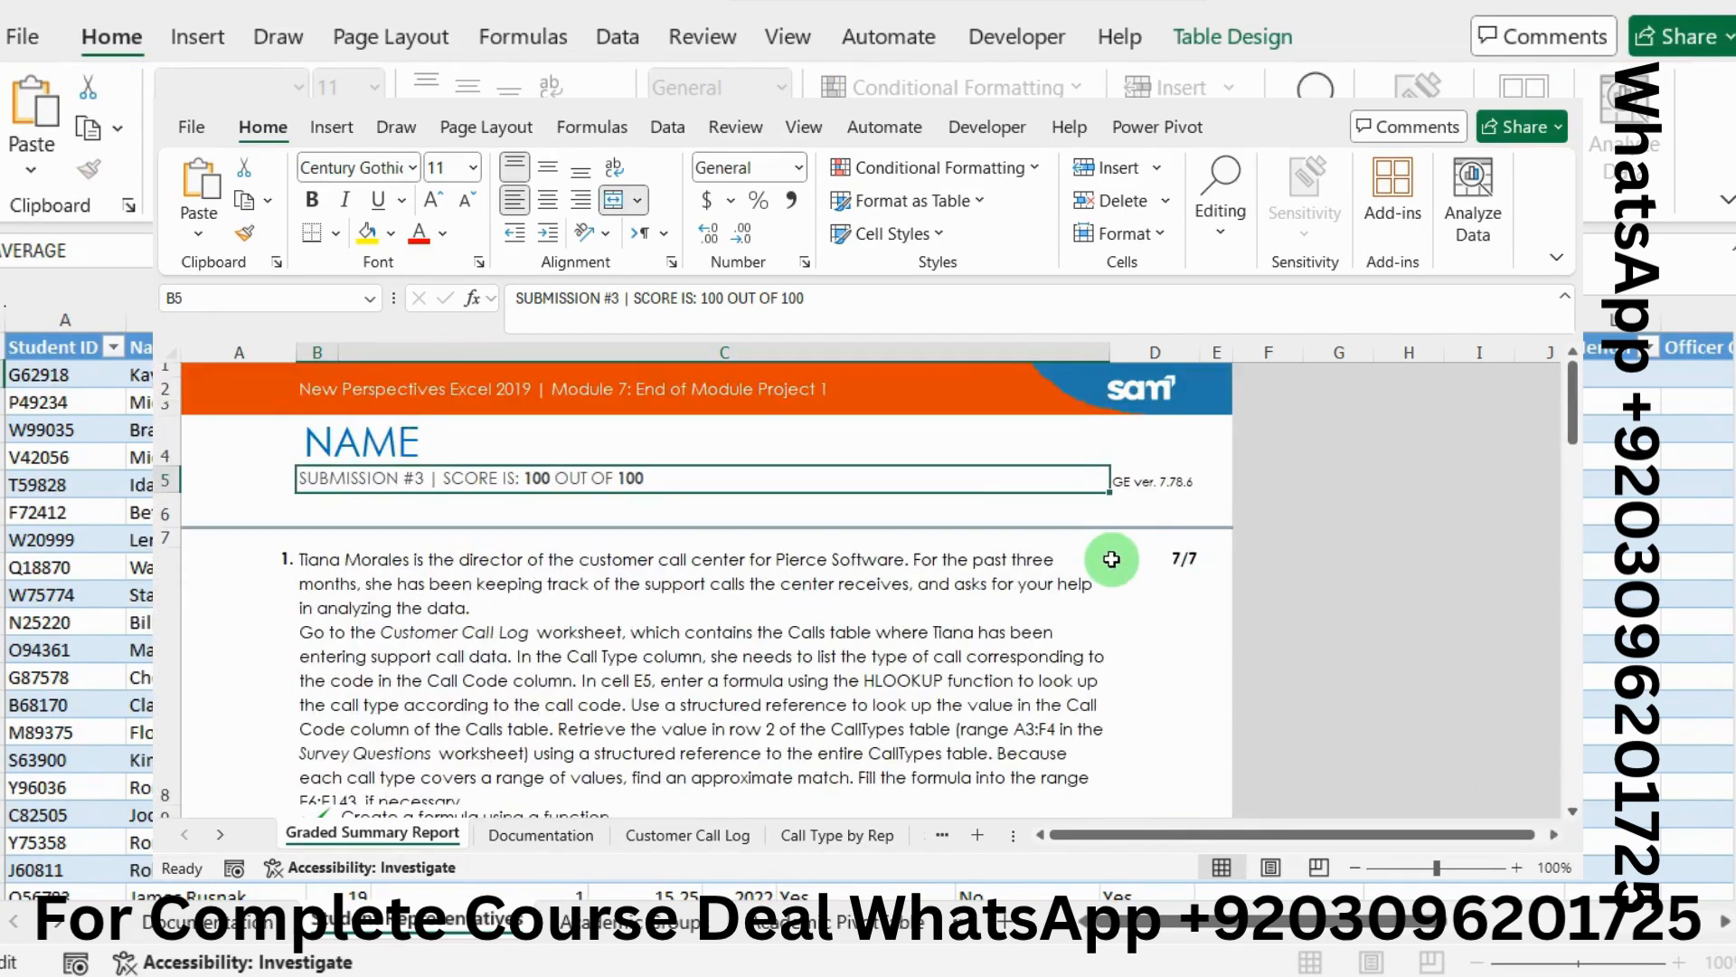
key("alt+Tab")
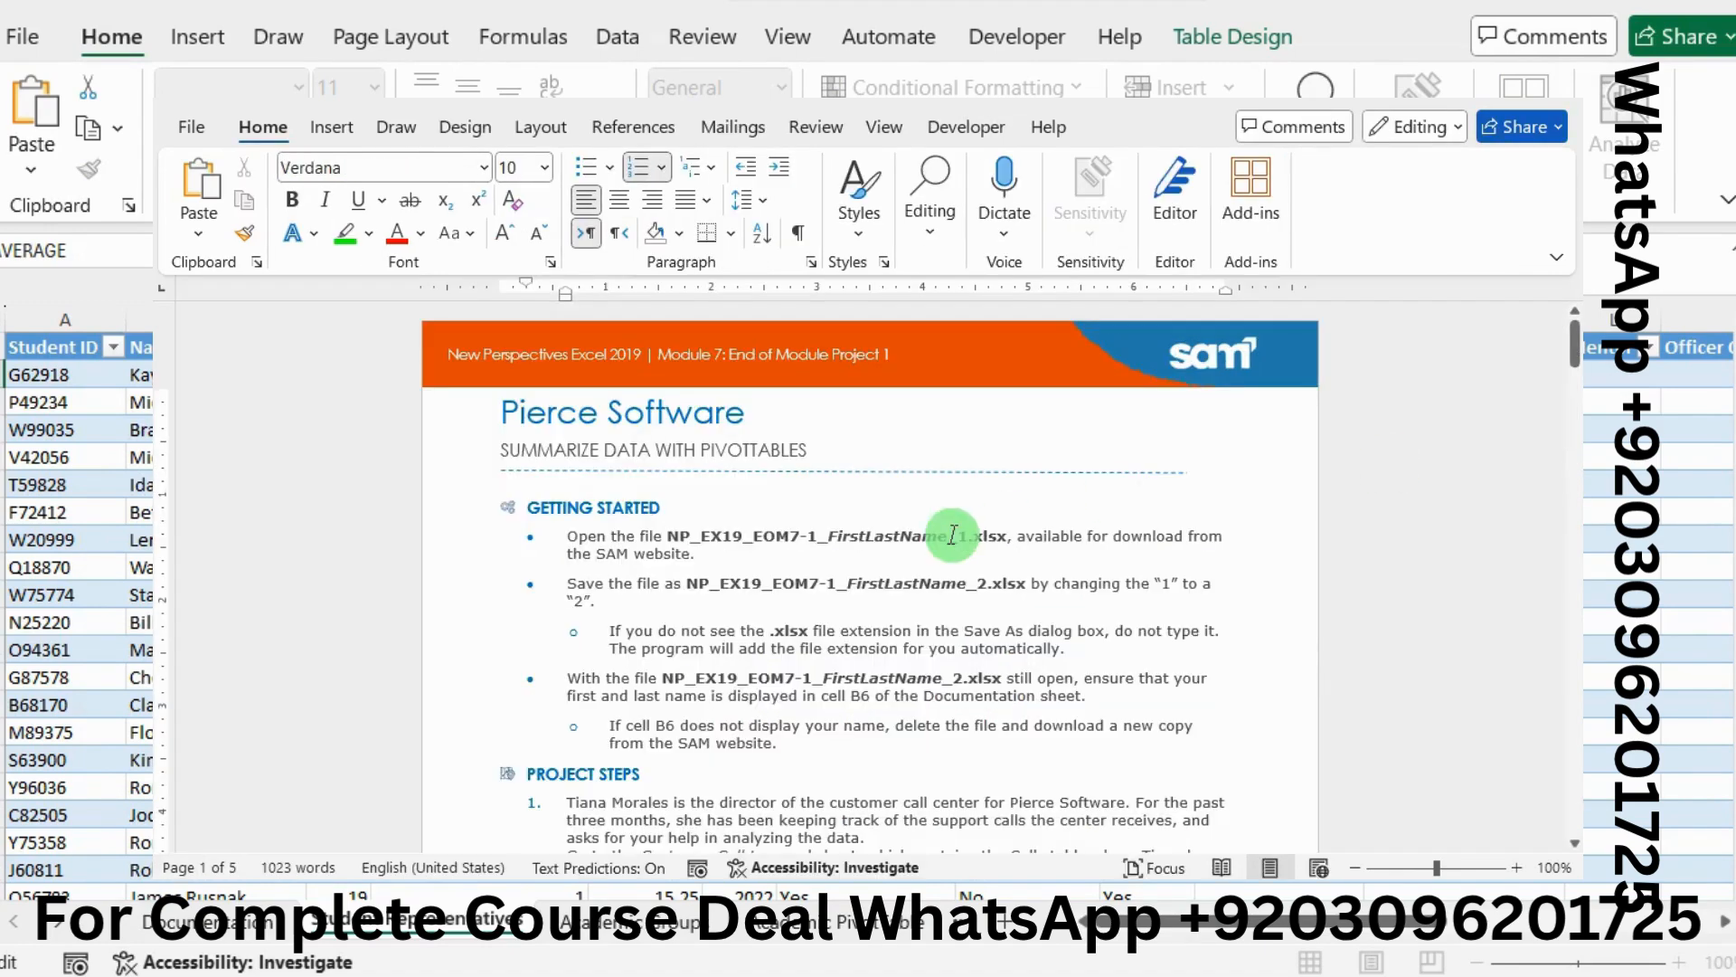
Highlight step 1's 'Go to the Customer Call Log…' HLOOKUP instructions in green
scroll(952, 535, "down", 1)
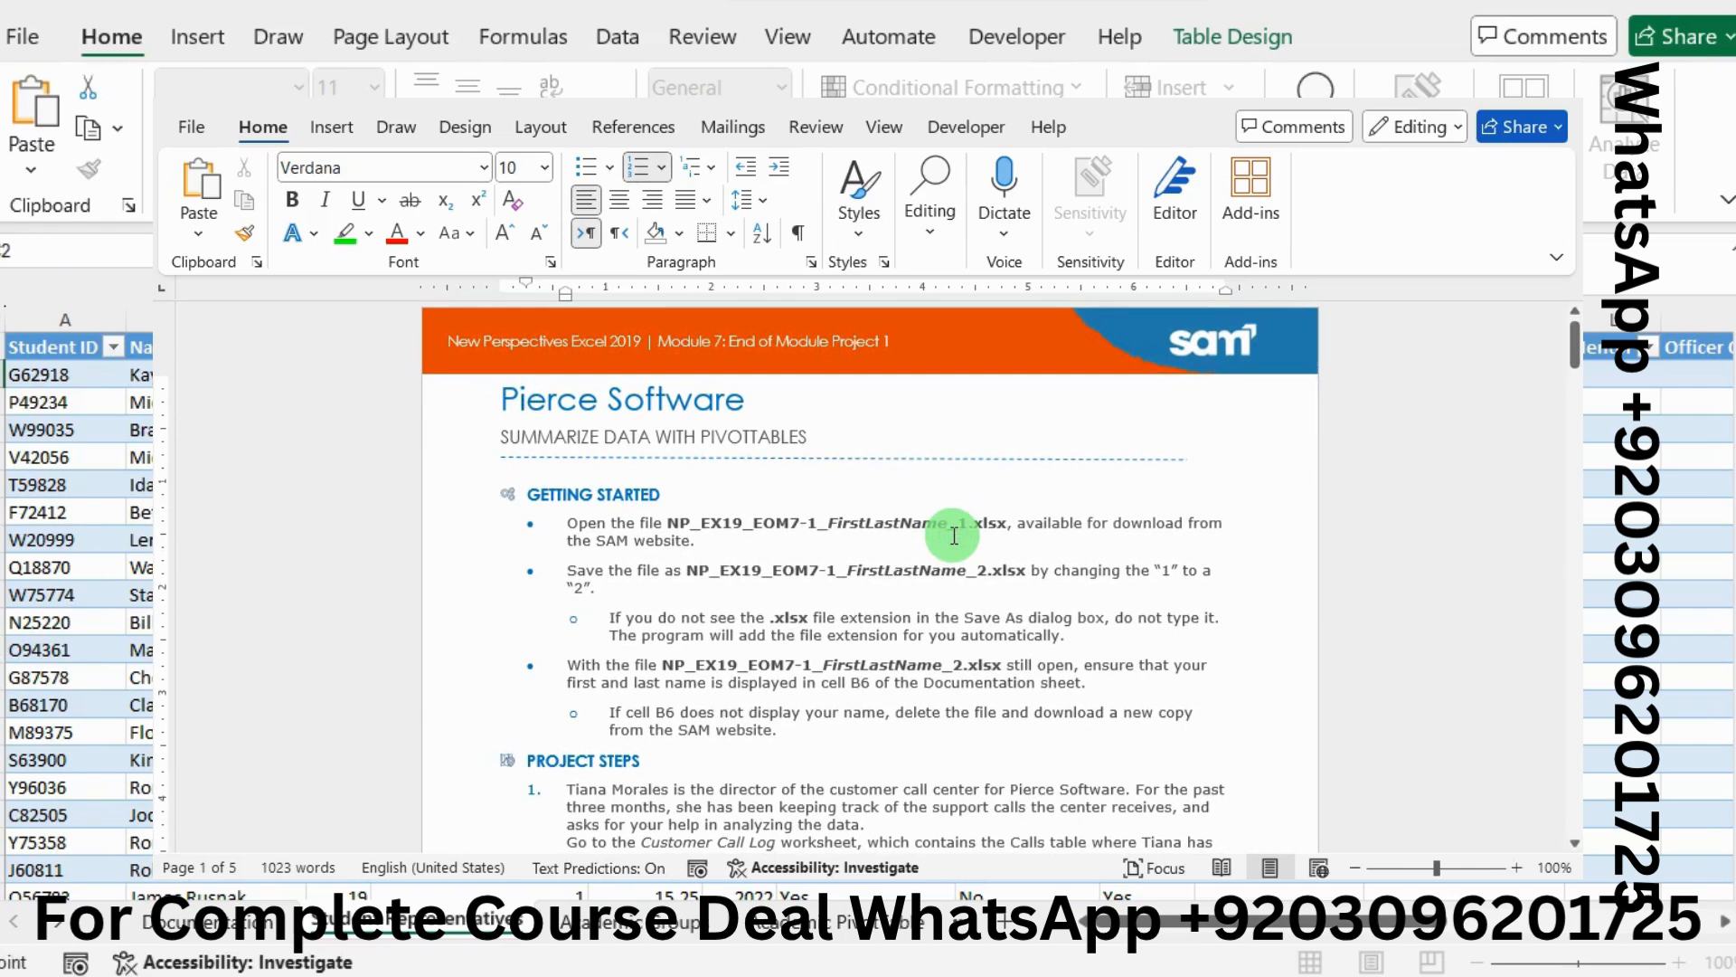
scroll(952, 535, "down", 5)
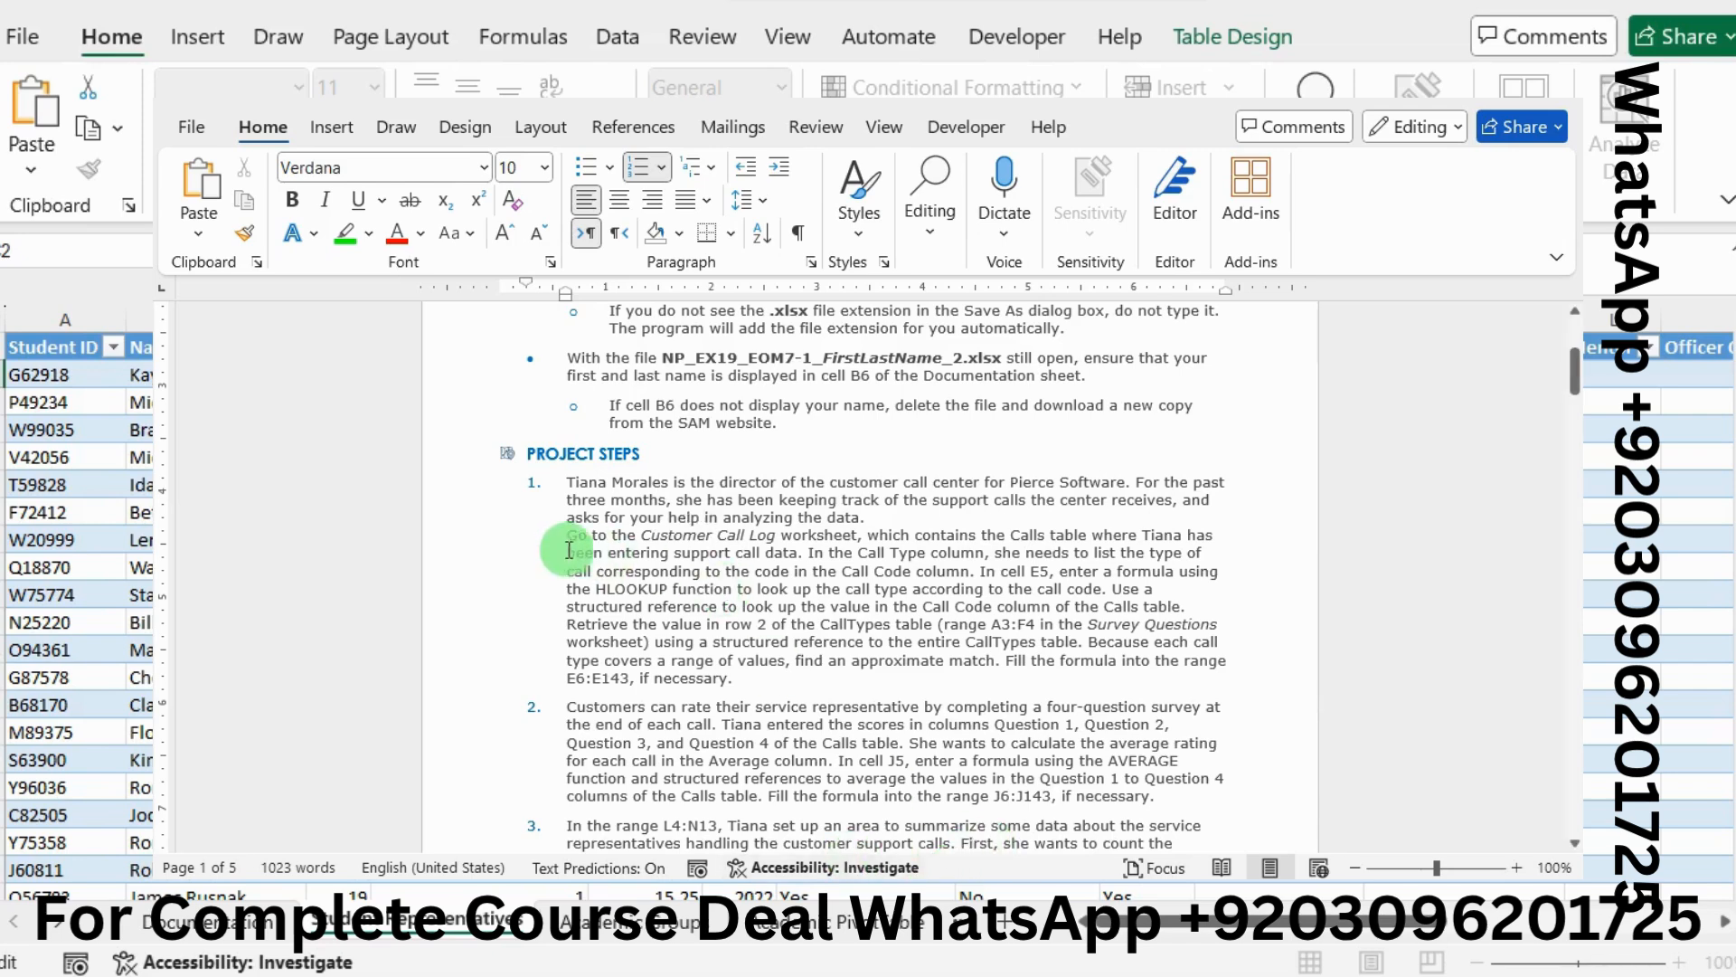
left_click_drag(569, 535, 712, 620)
left_click_drag(742, 680, 741, 680)
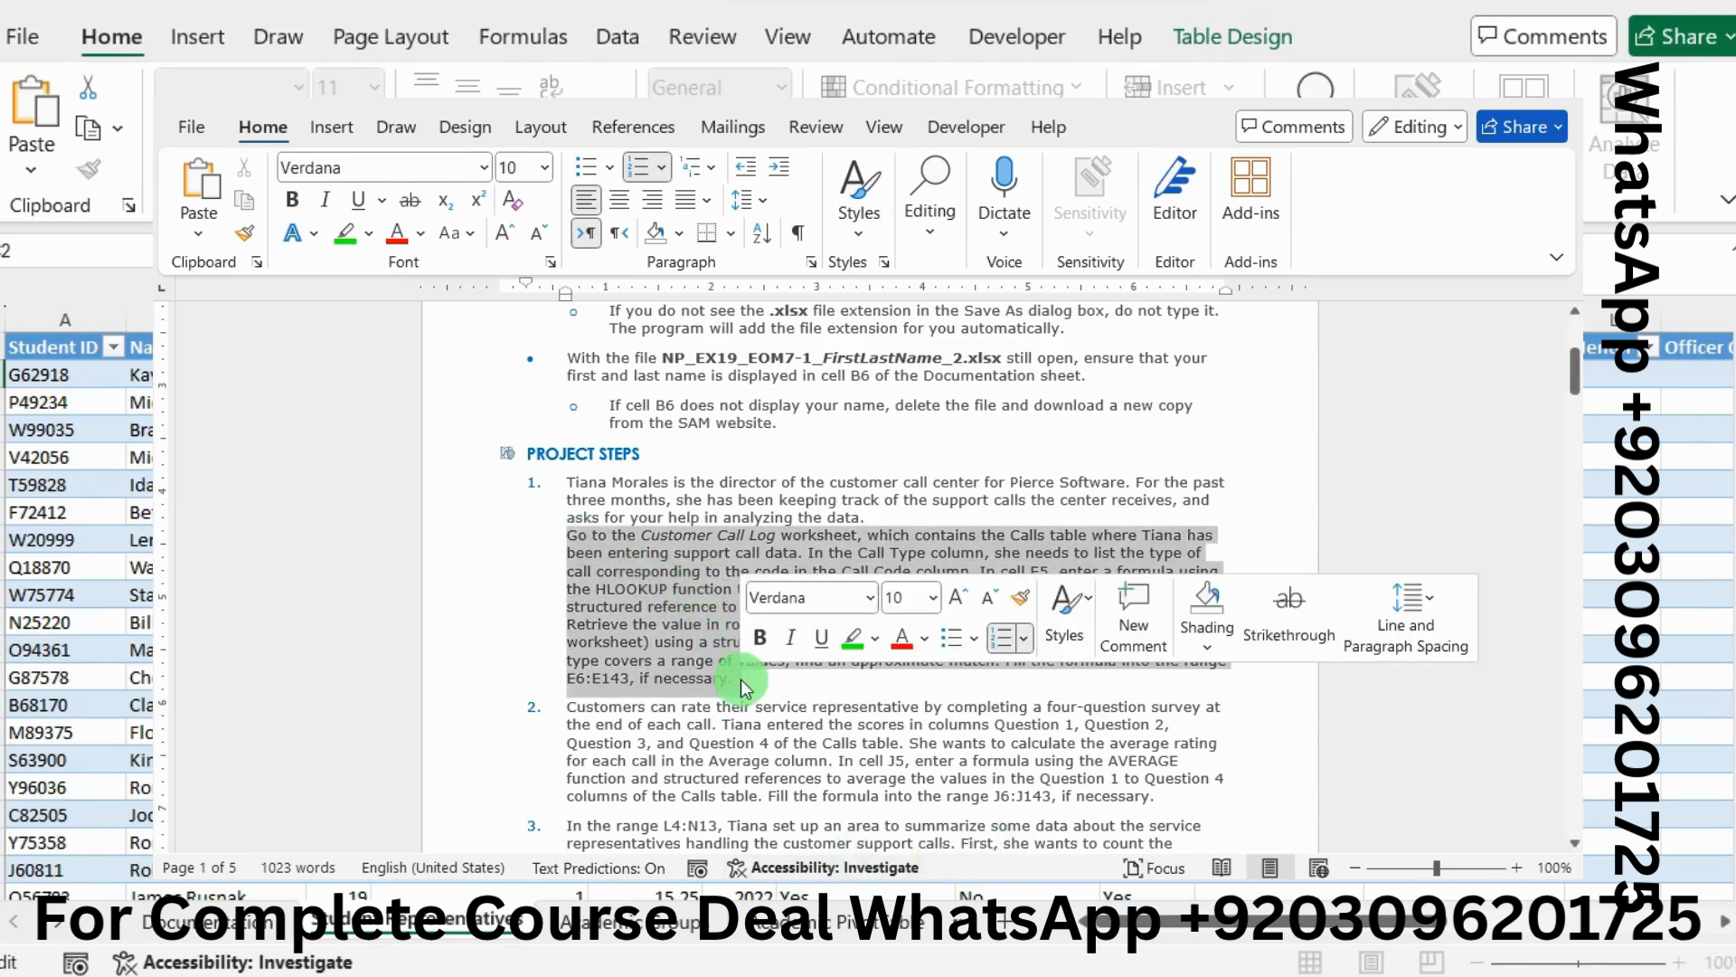
left_click(856, 640)
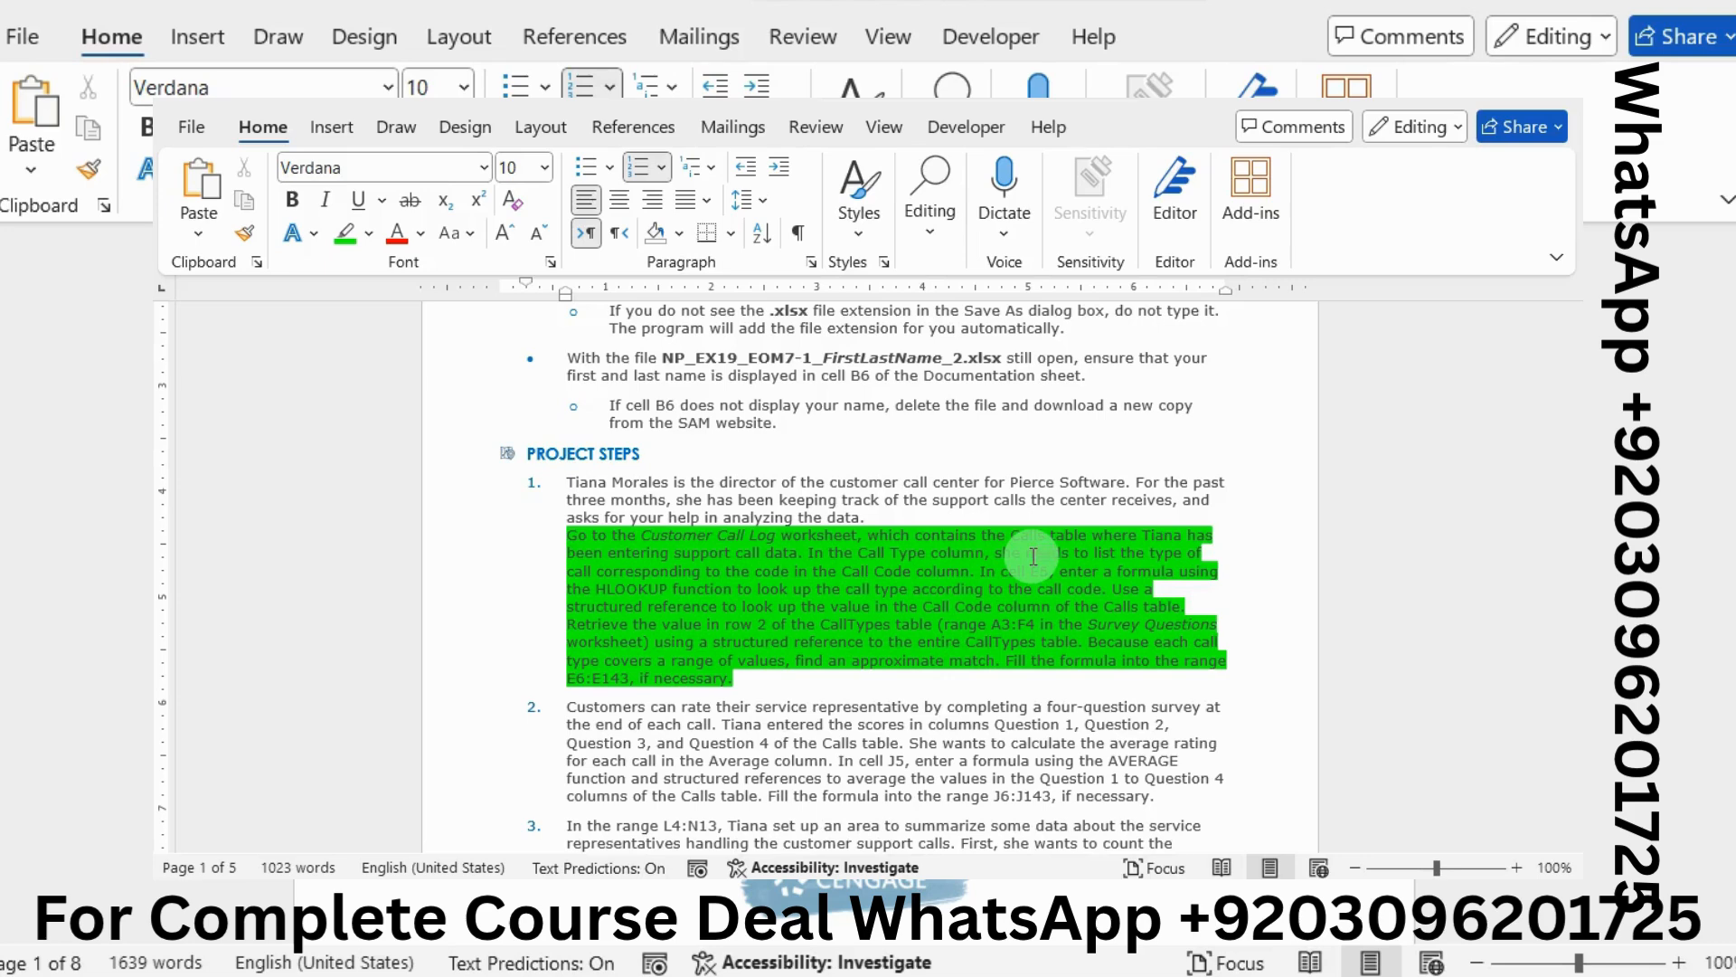
double_click(1033, 557)
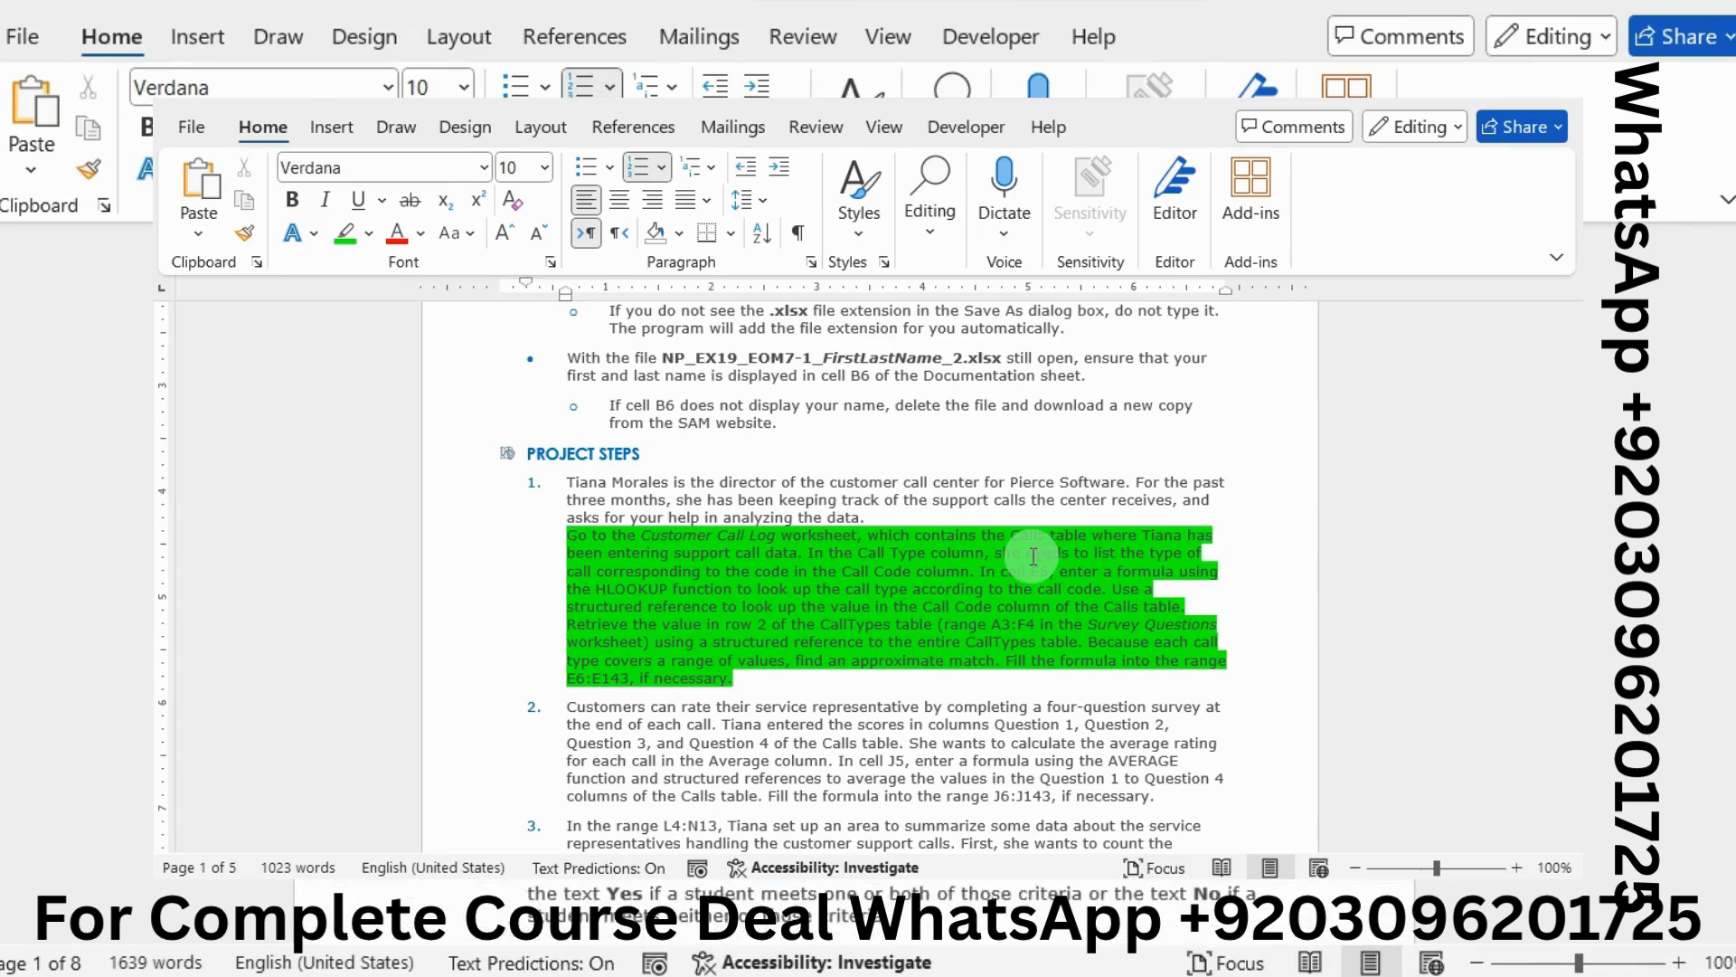
triple_click(1033, 556)
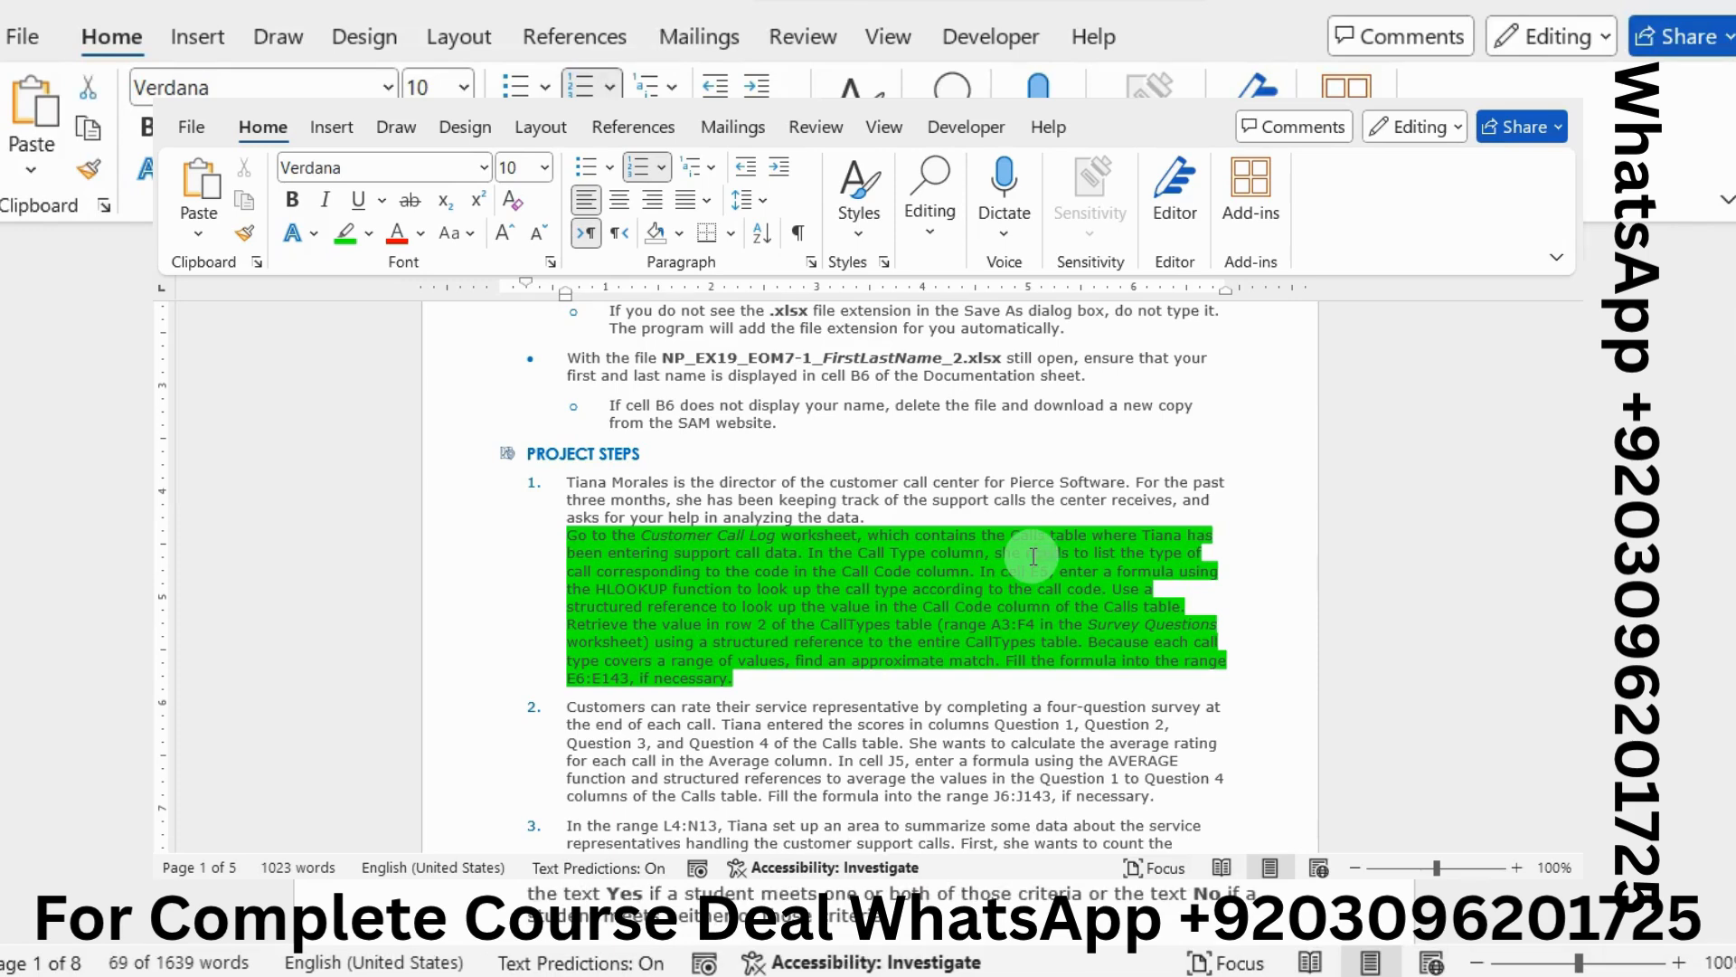
left_click(1033, 556)
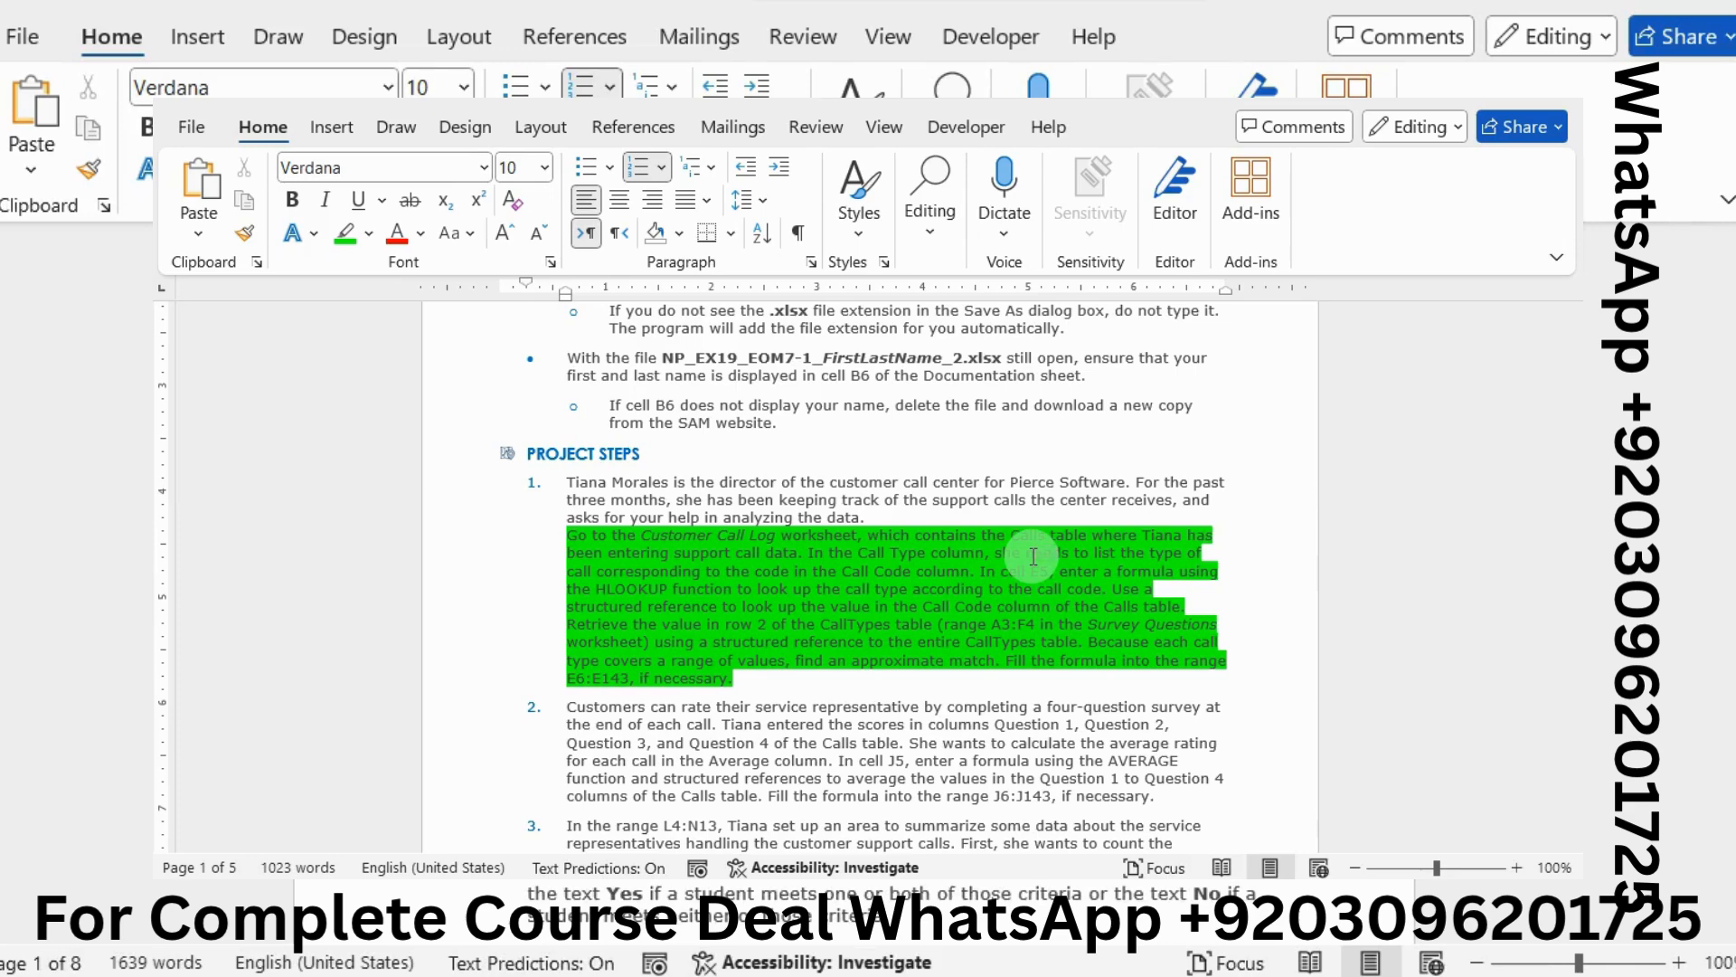
triple_click(1033, 556)
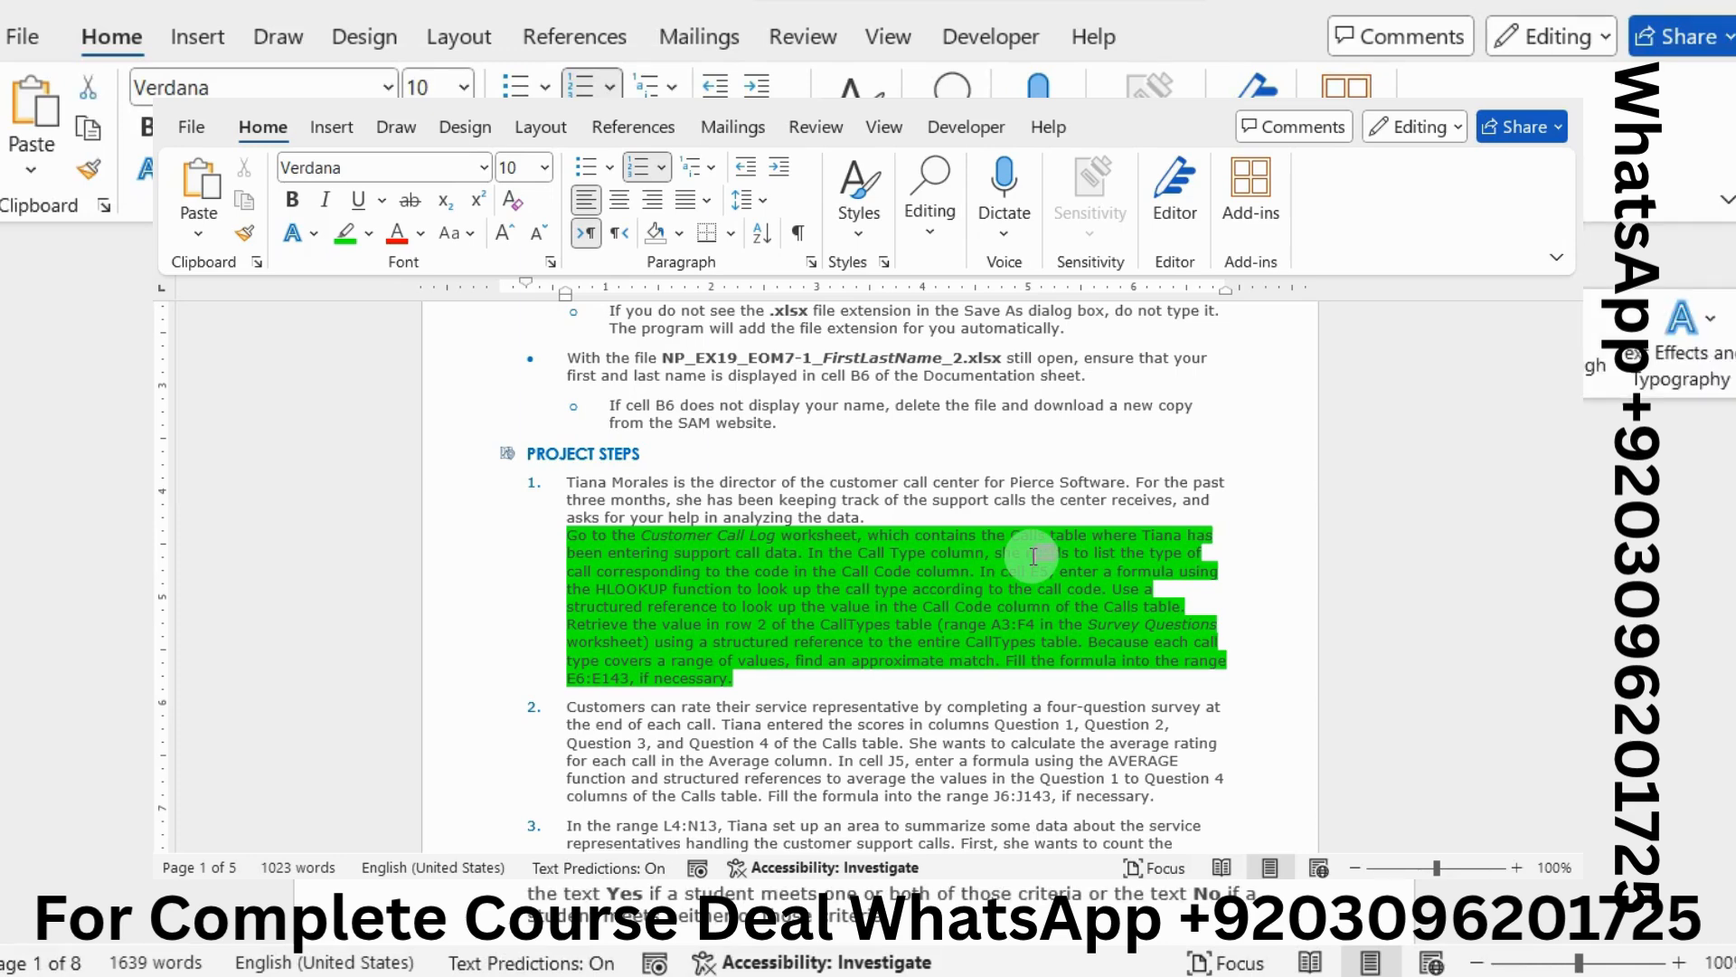
left_click(1034, 556)
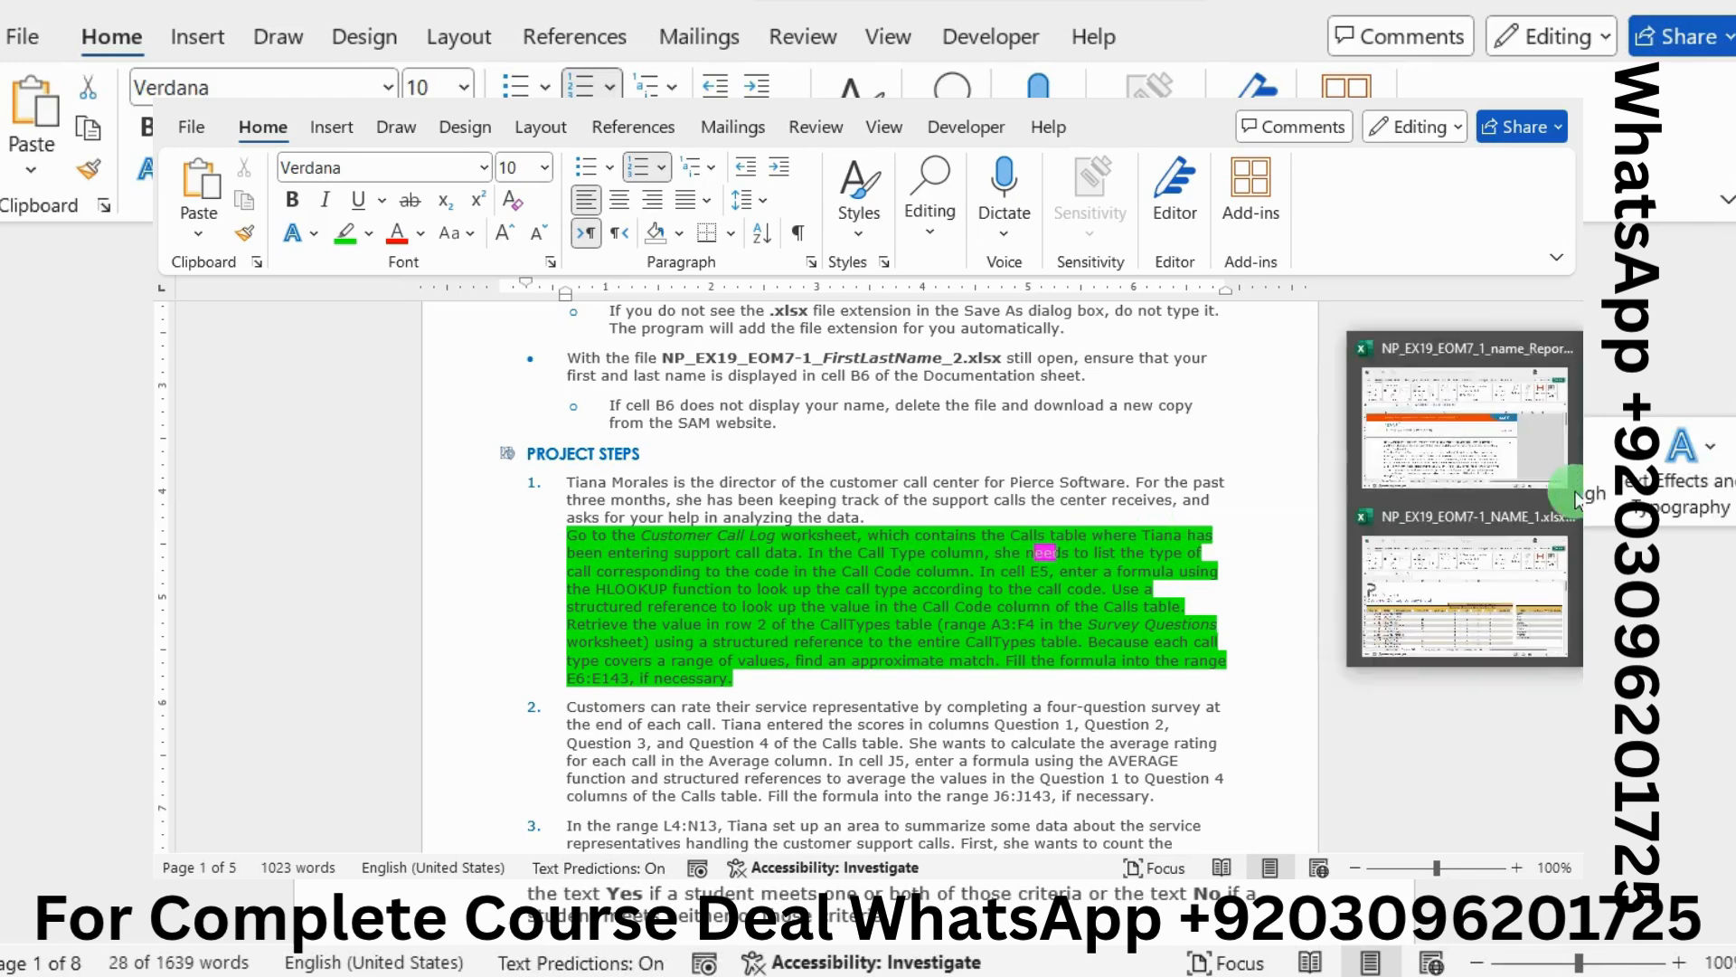
In the project workbook, begin =HLOOKUP in Customer Call Log cell E5 with arguments open
left_click(1384, 430)
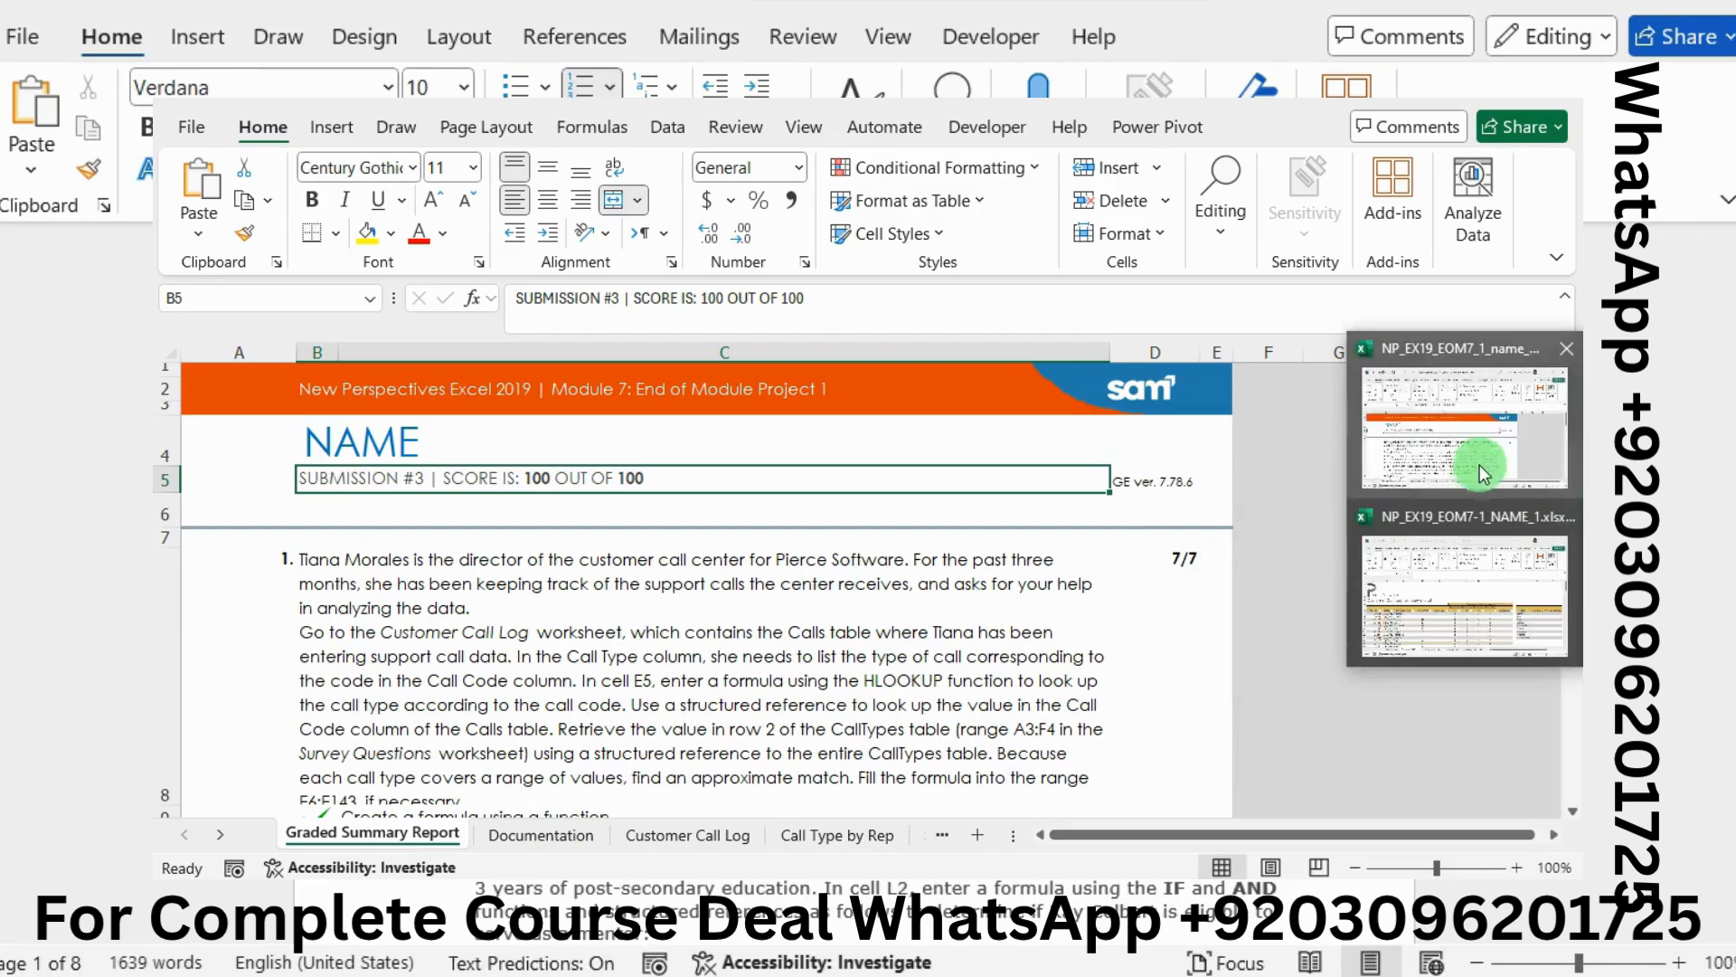
left_click(1446, 616)
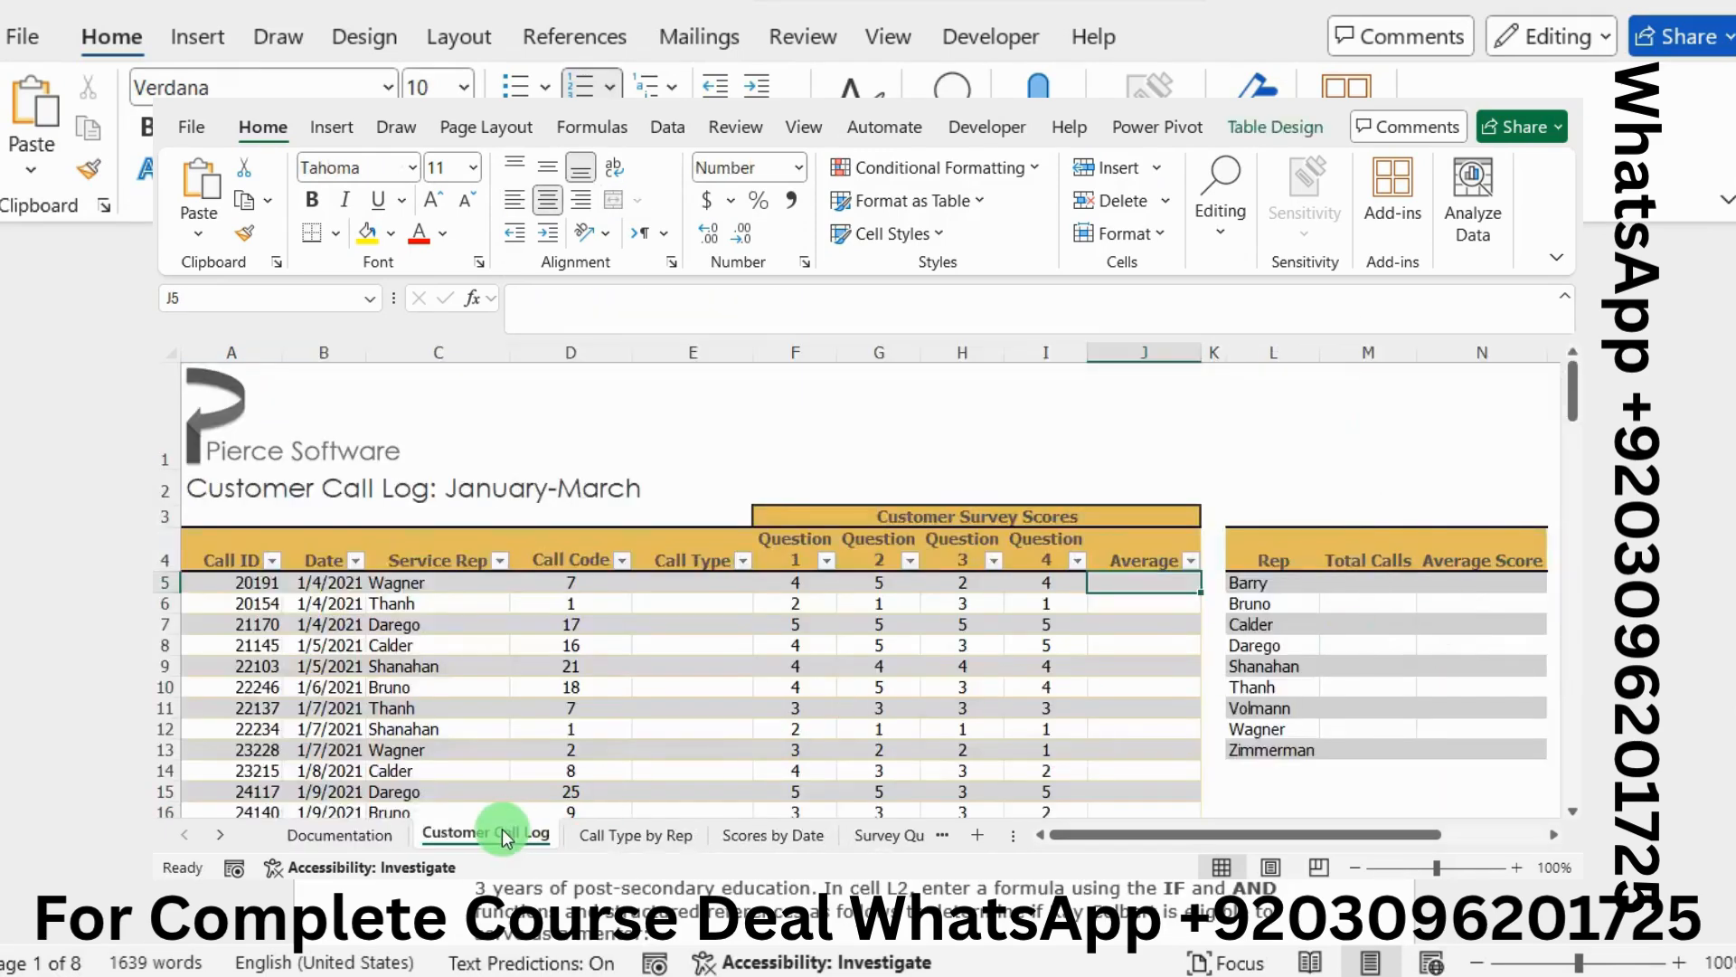
left_click(699, 587)
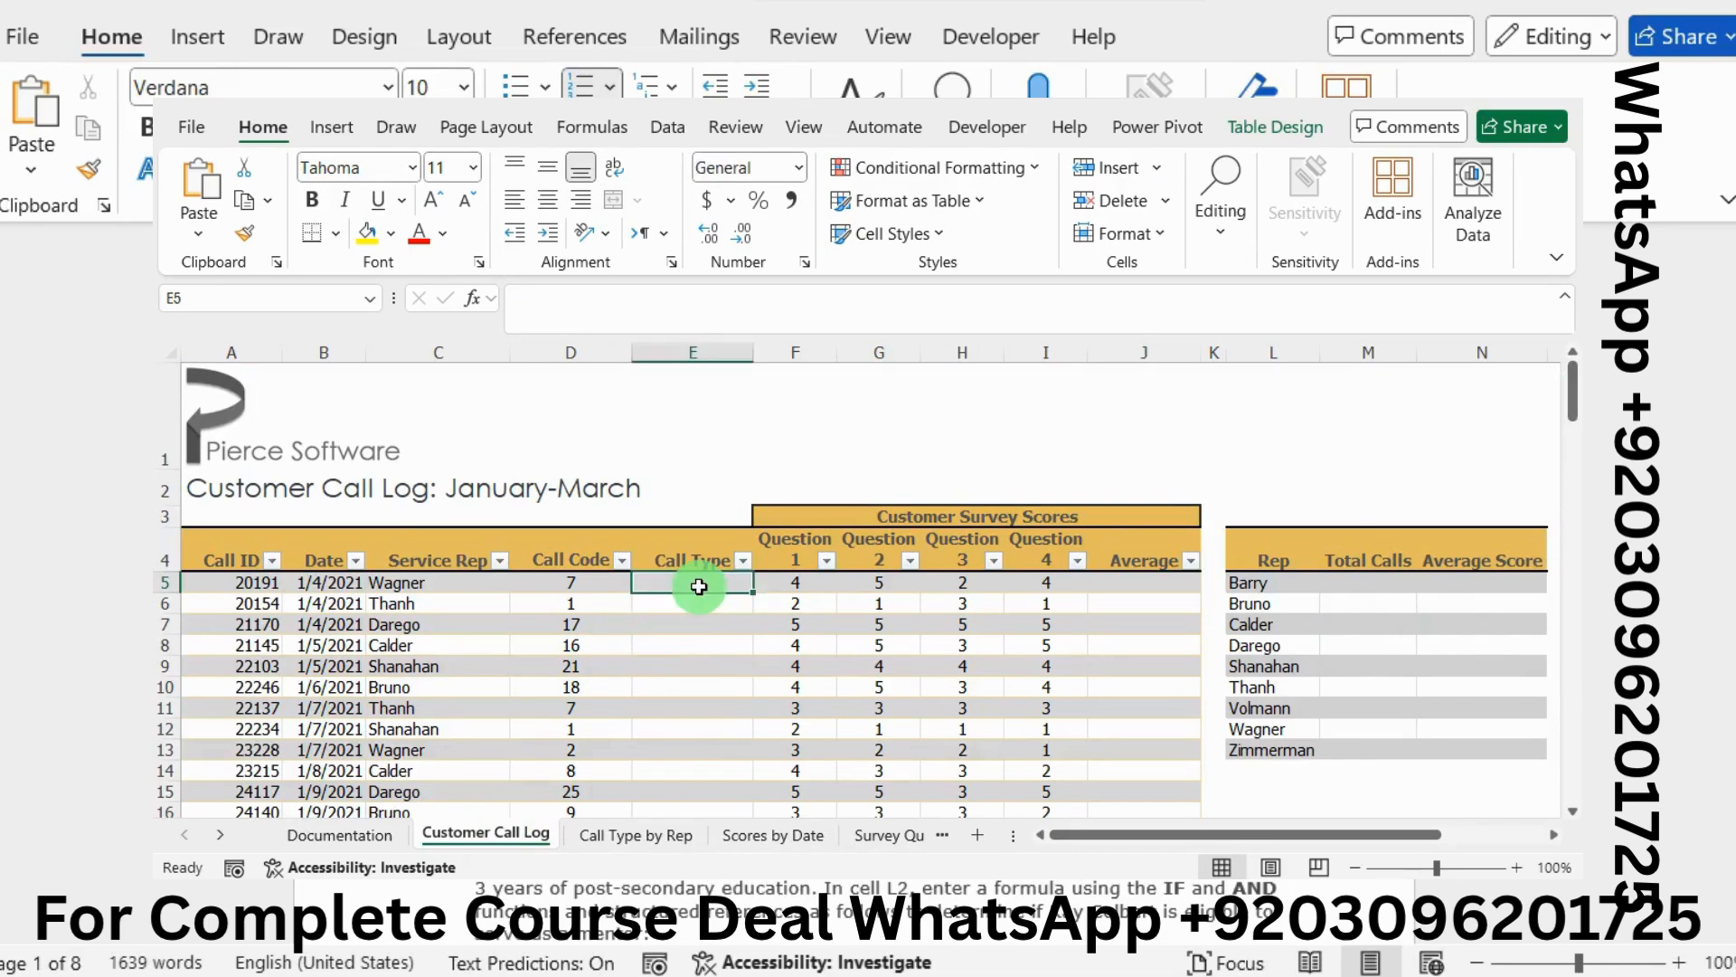
left_click(553, 319)
type("=HOOK")
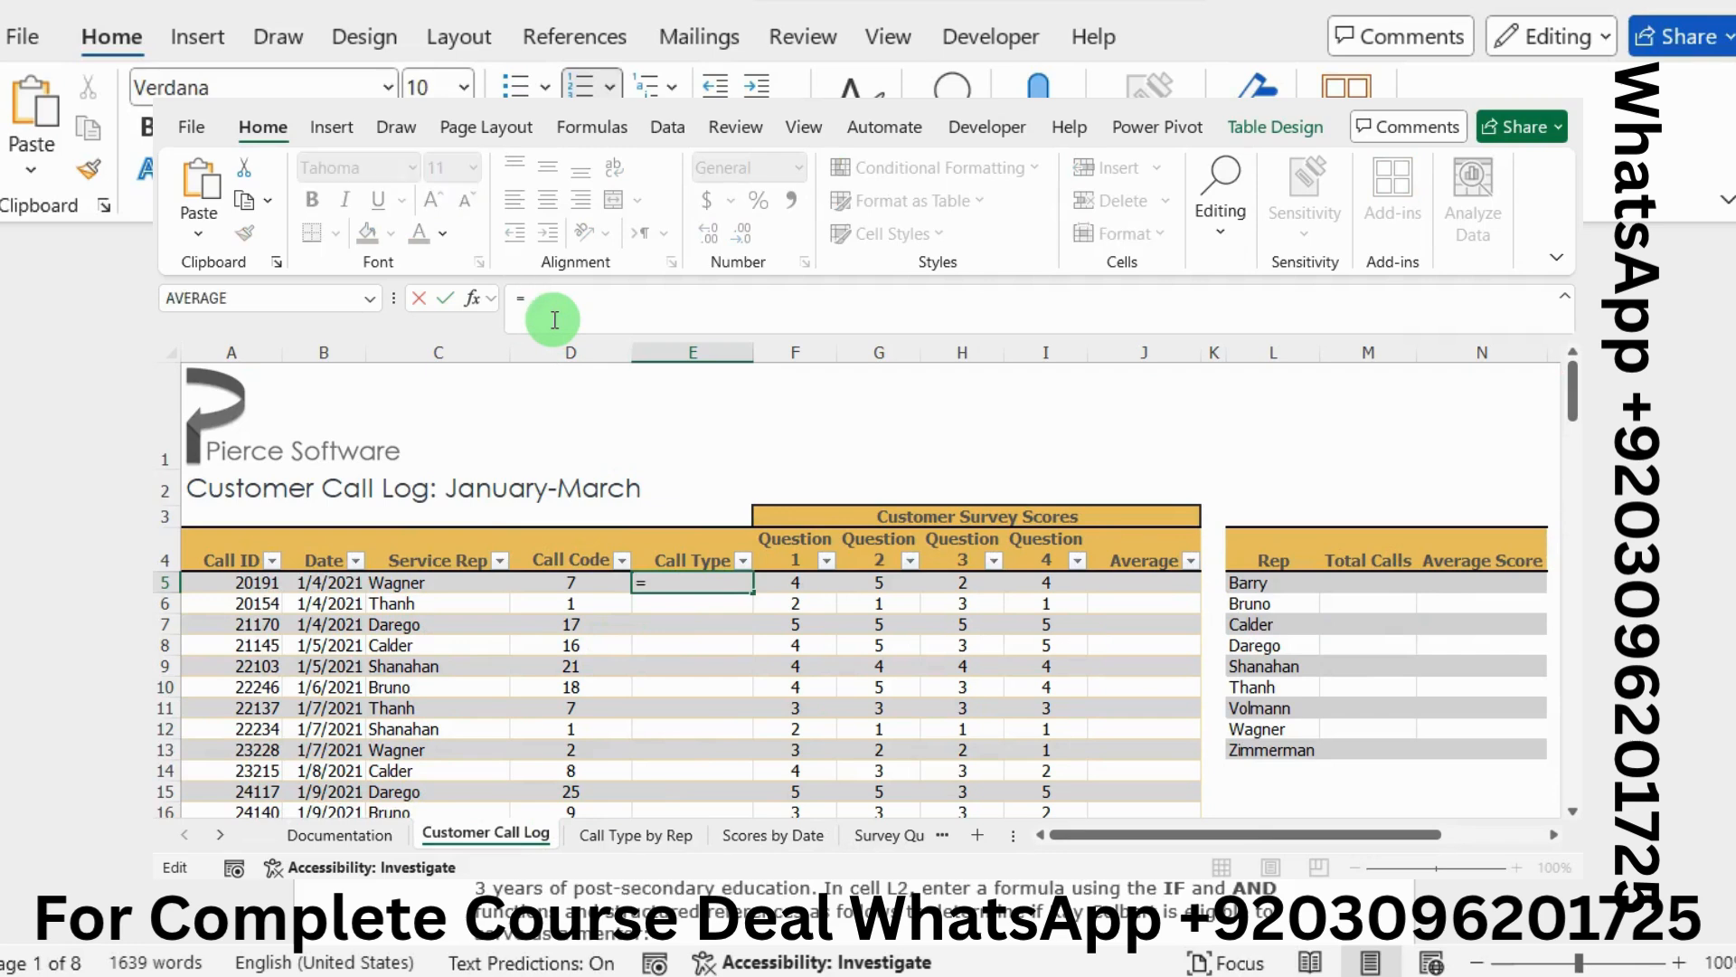
key("BackSpace")
key("BackSpace")
key("BackSpace")
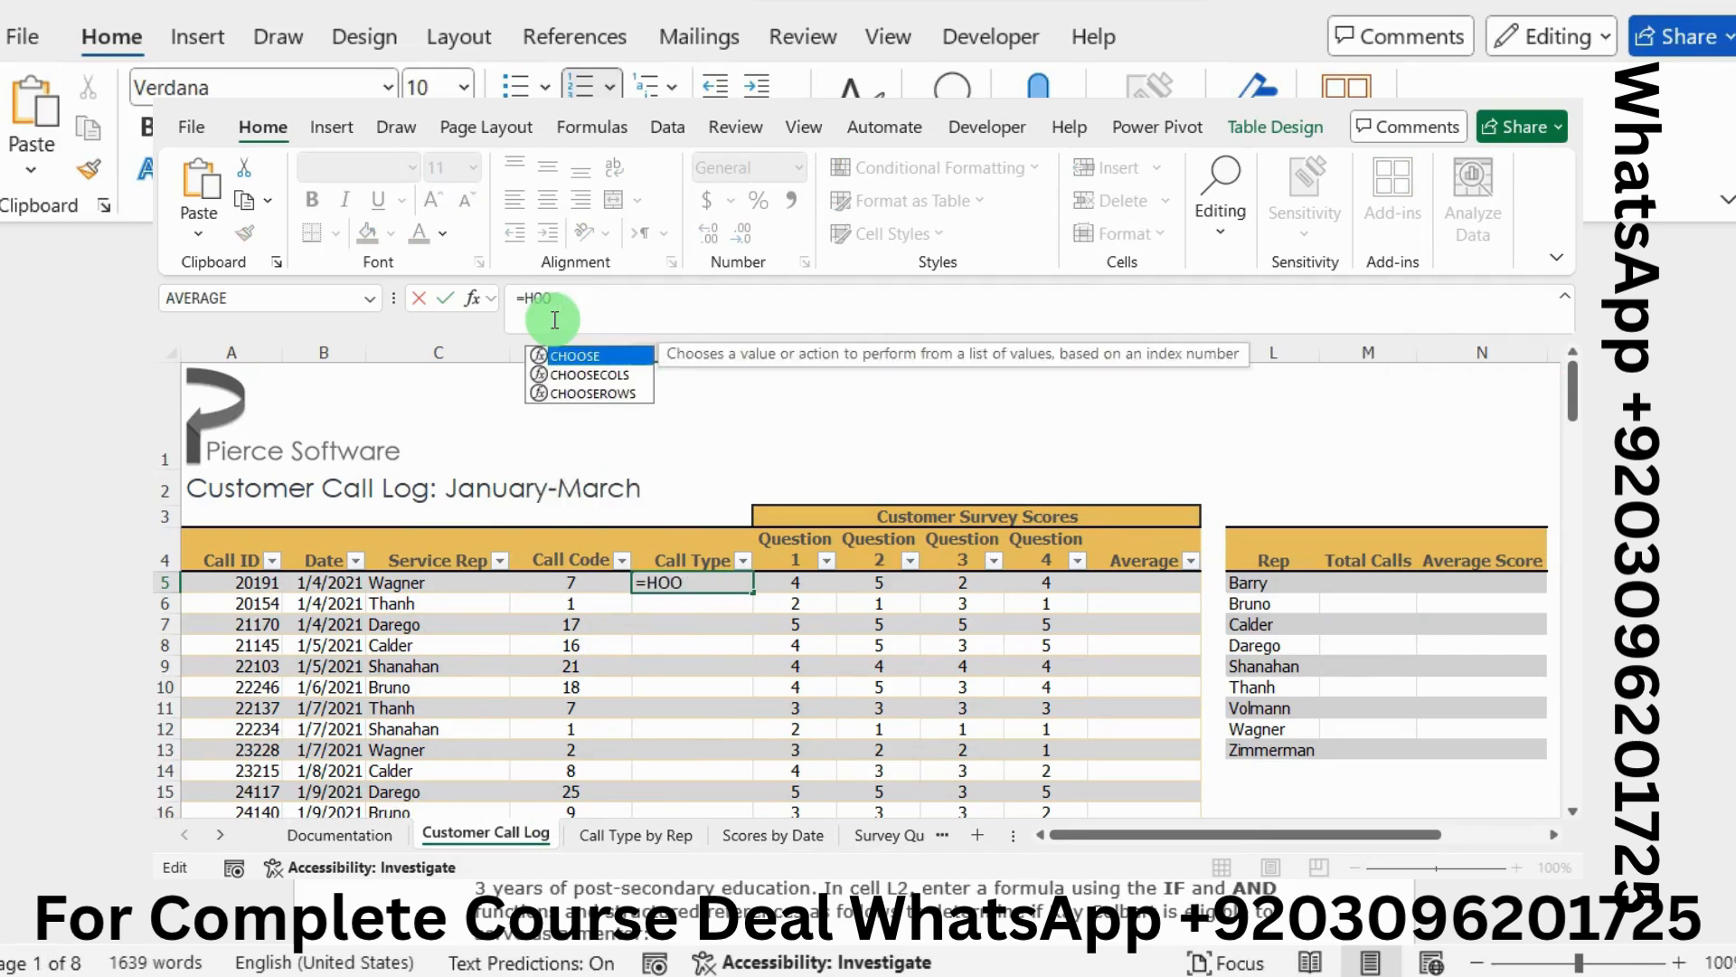
type("LOO")
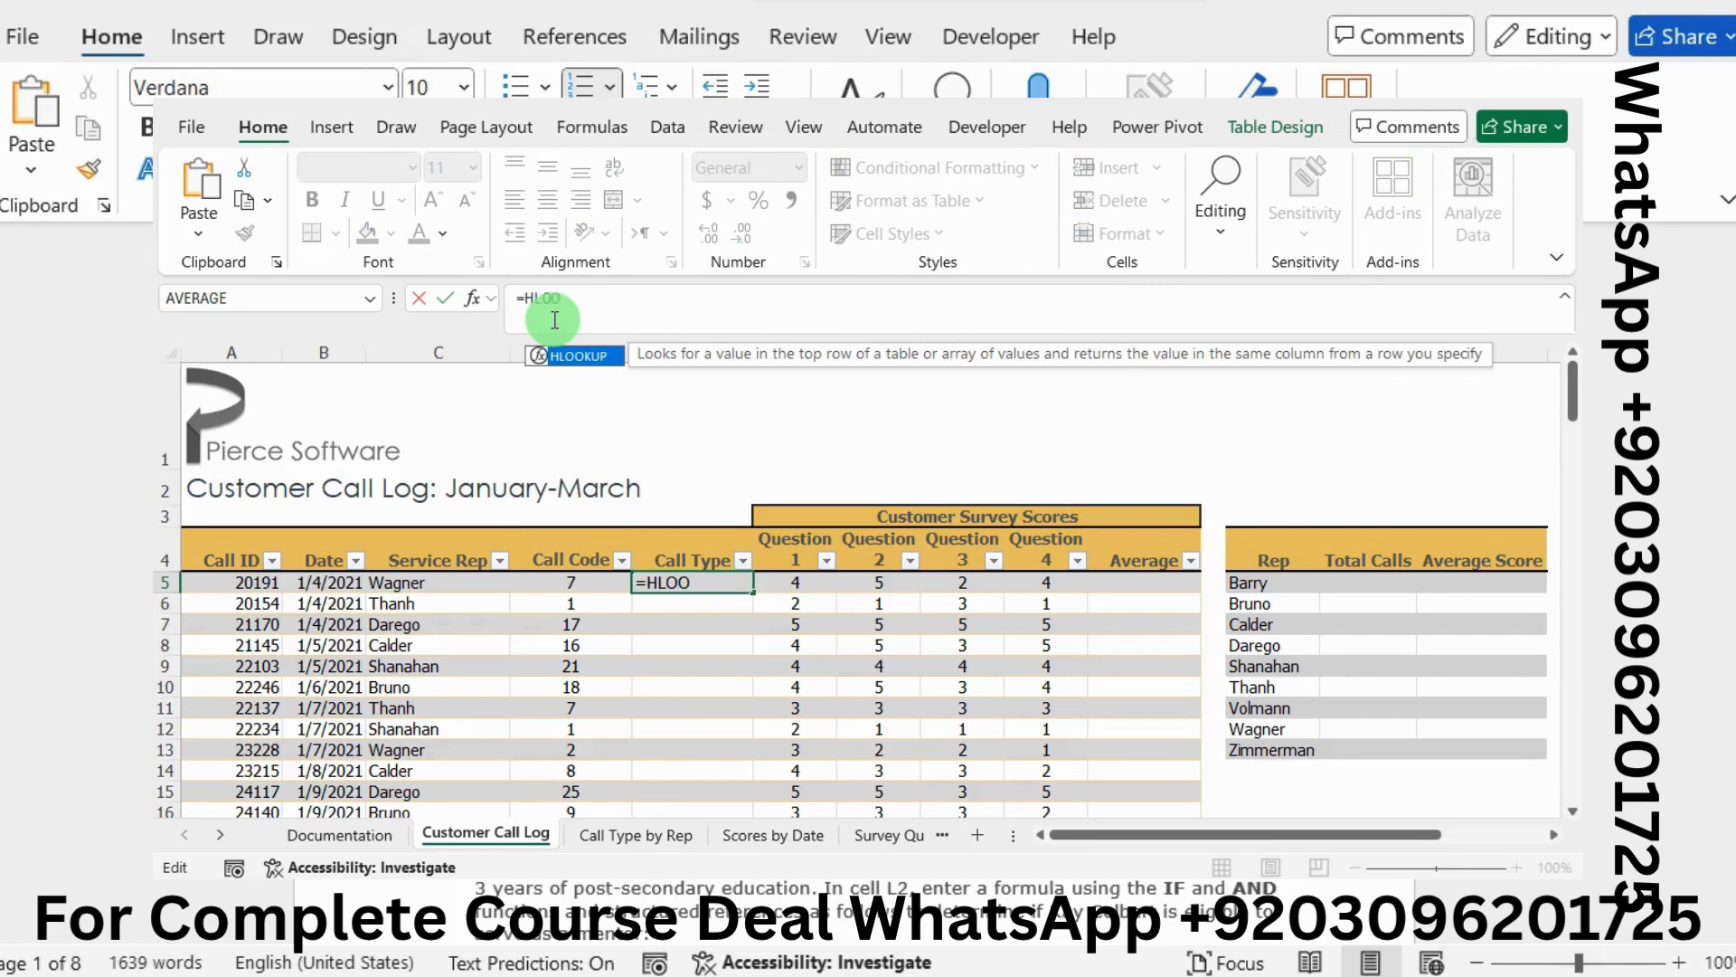
double_click(583, 354)
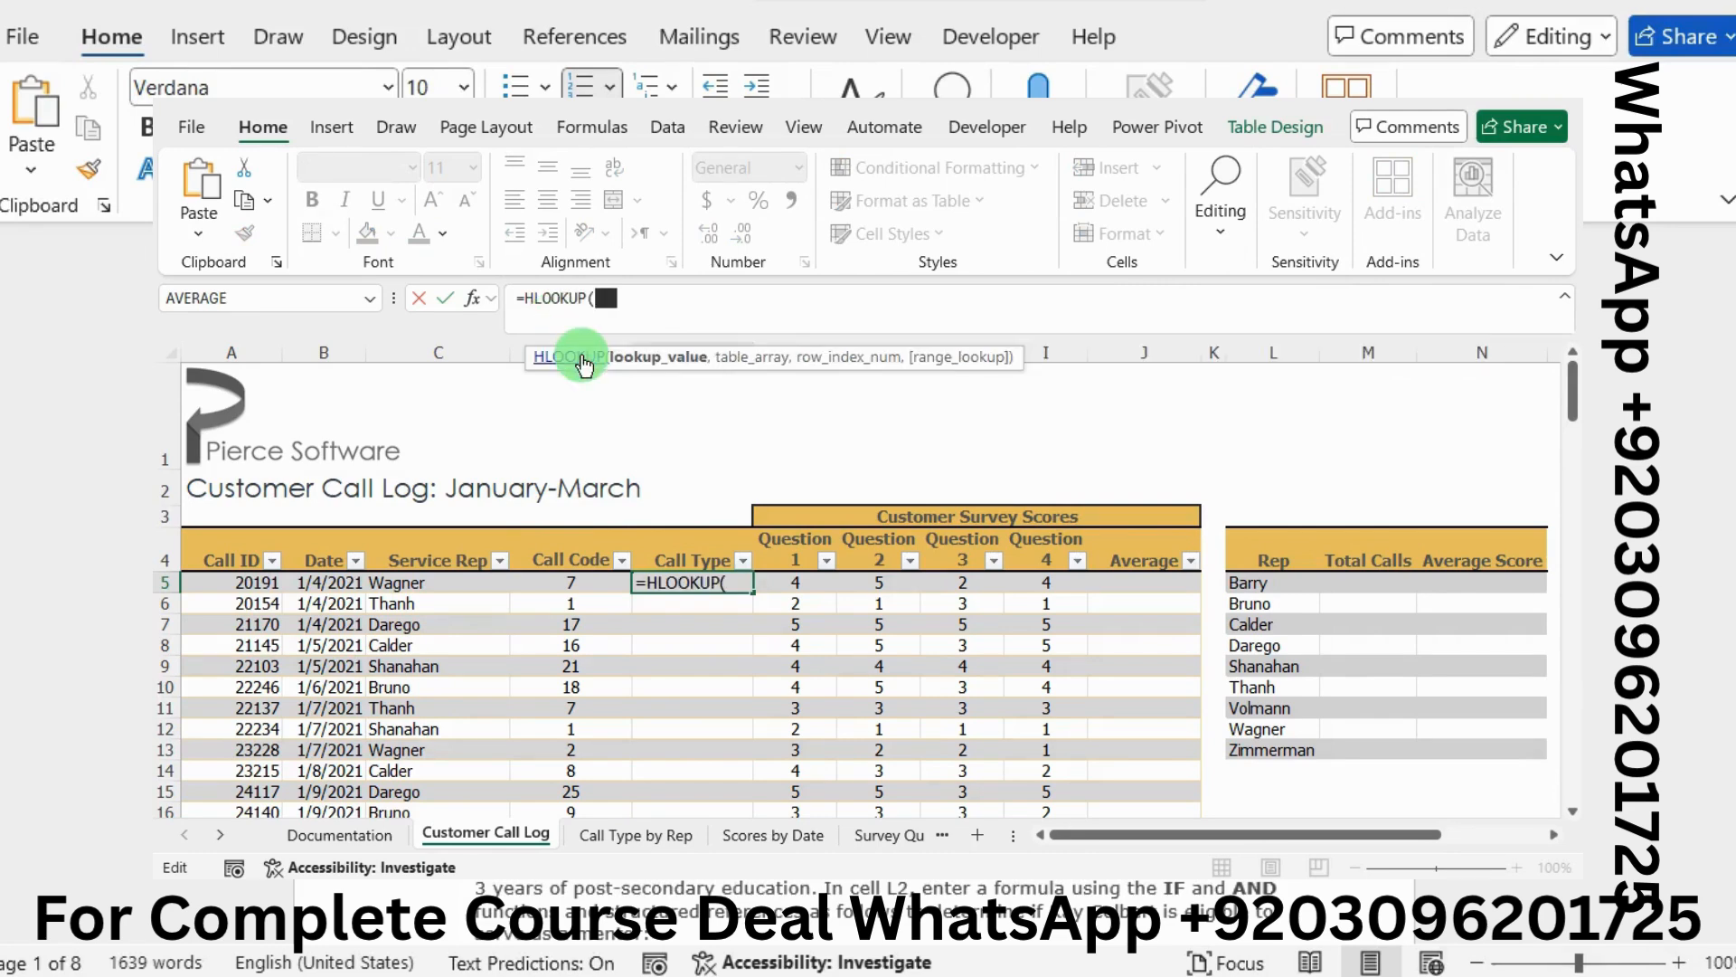
left_click(482, 301)
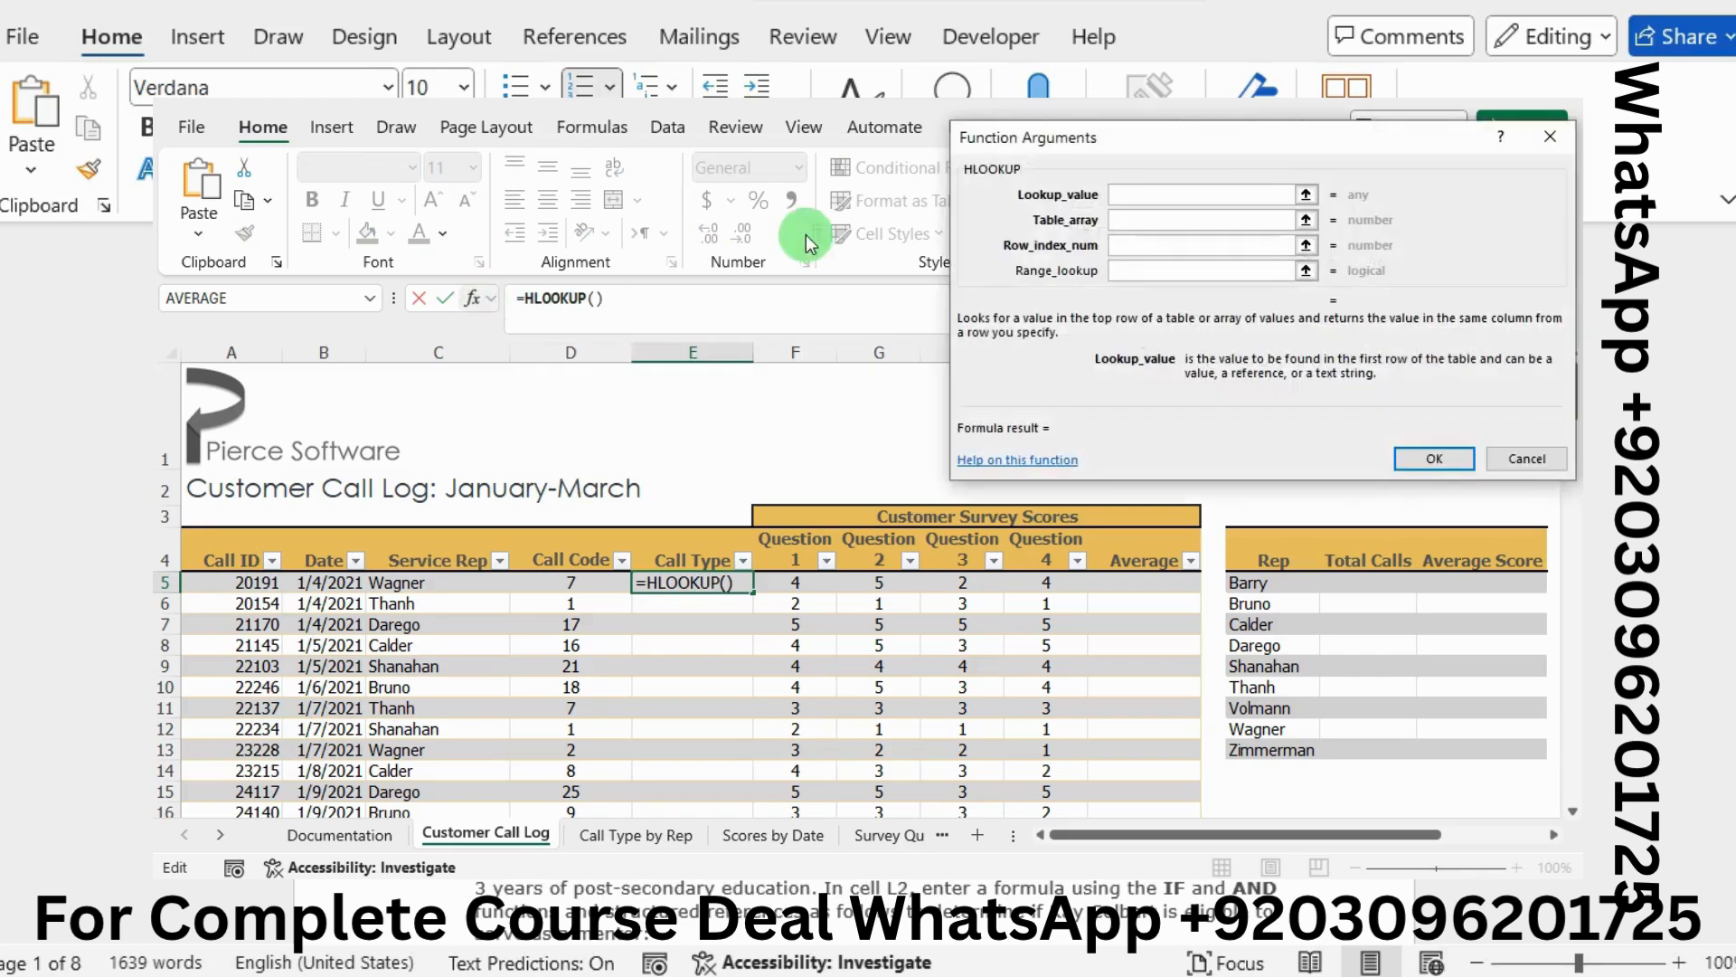
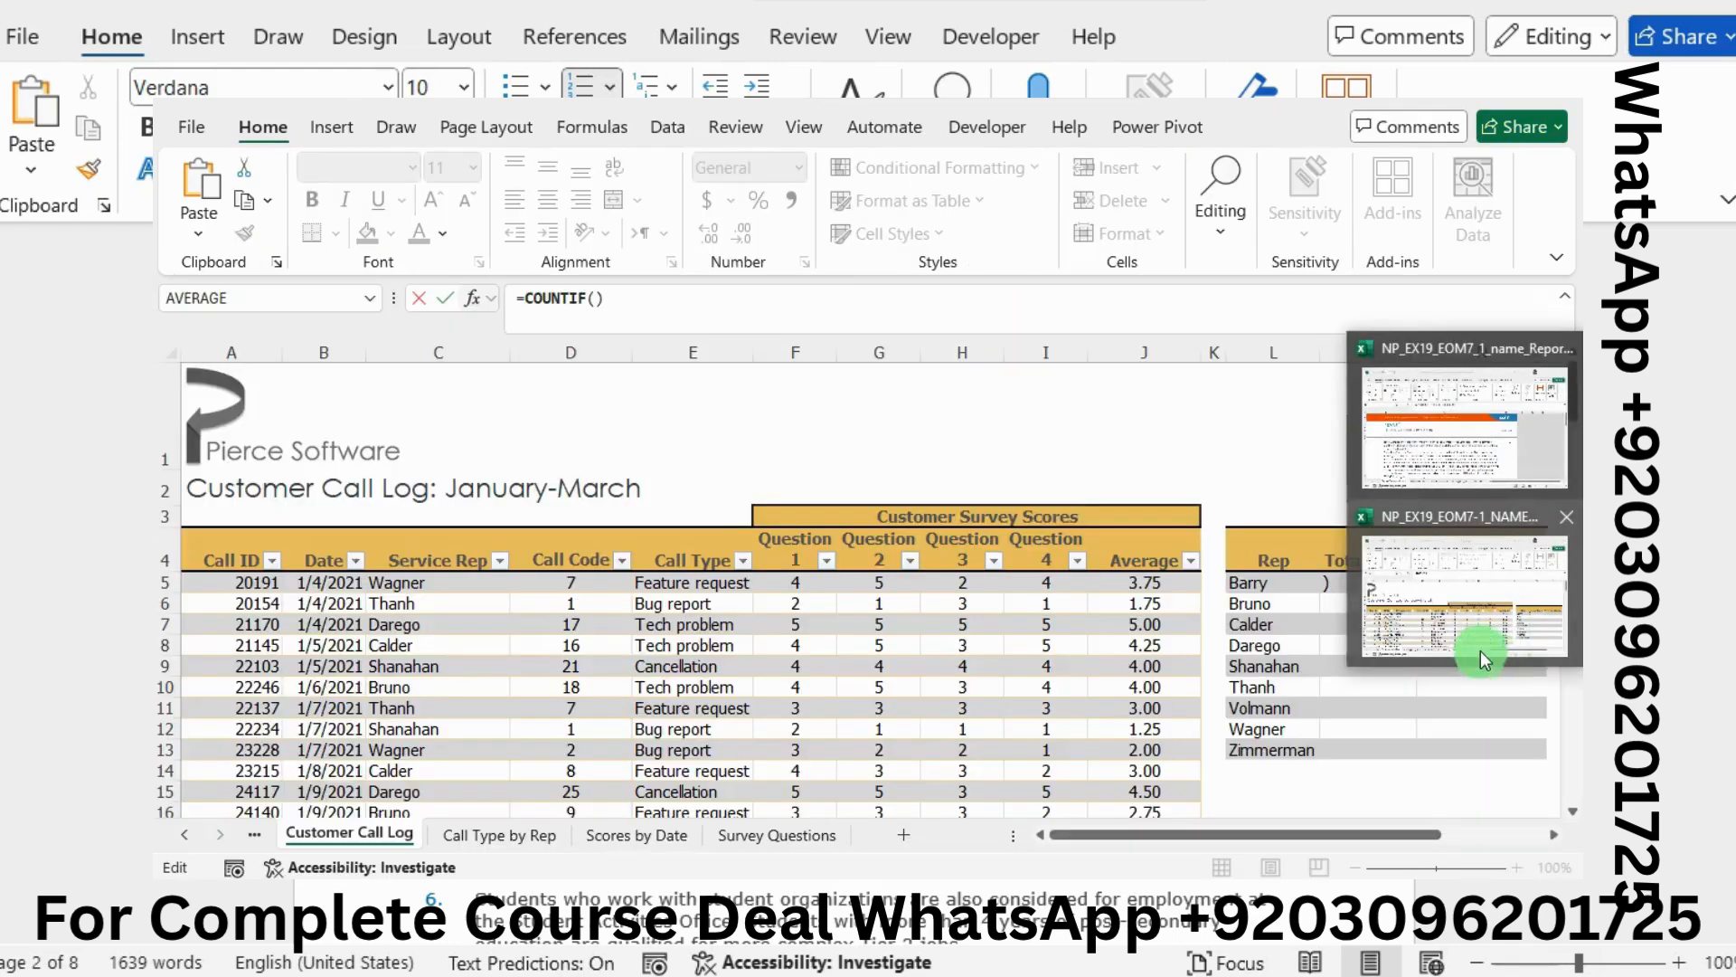
Enter =COUNTIF(Calls[@[Service Rep]],L5) in M5 through the Function Arguments dialog
left_click(1443, 632)
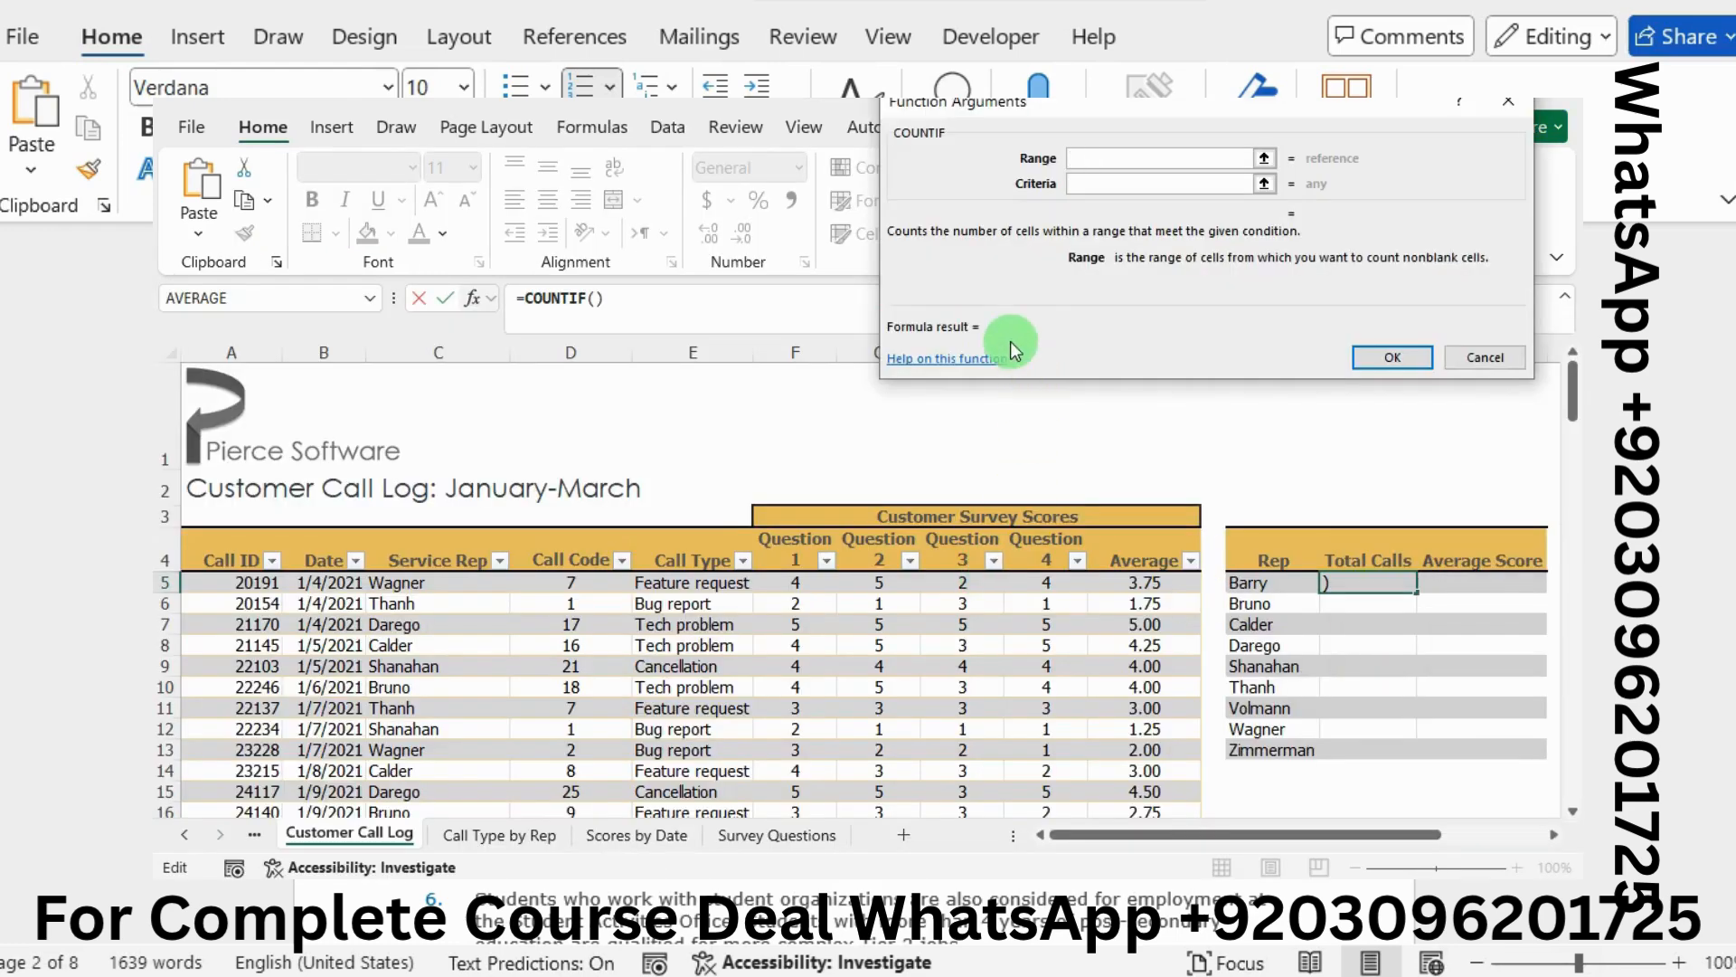
left_click(441, 581)
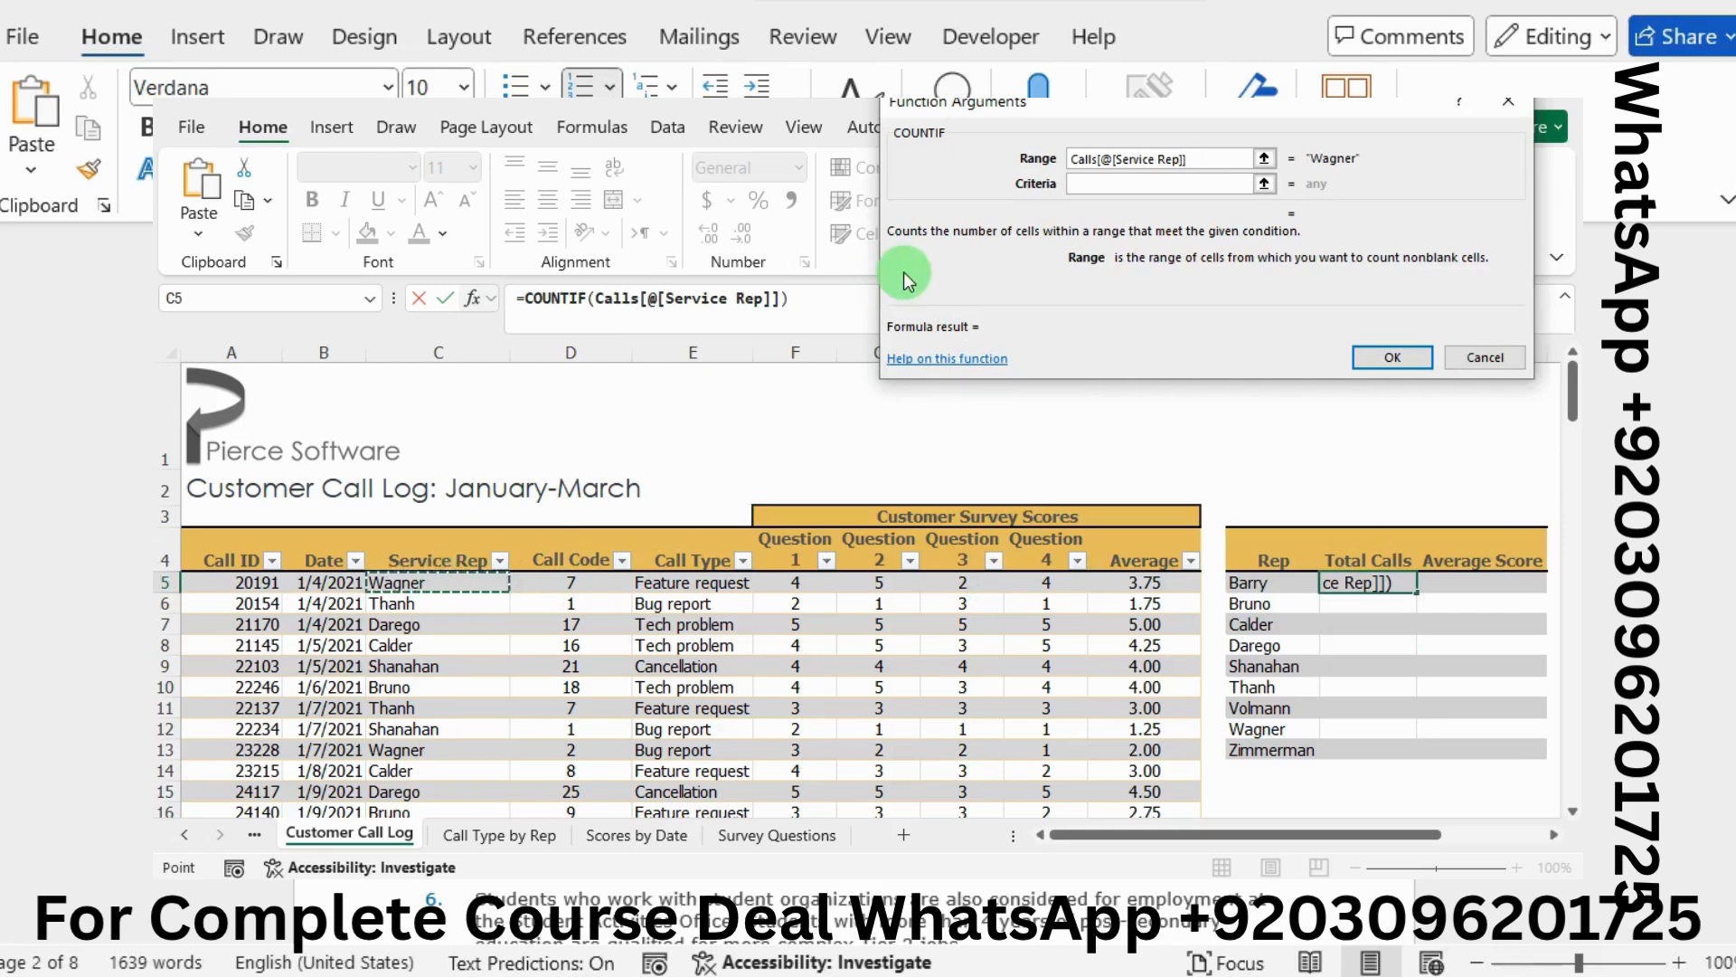
left_click(1084, 184)
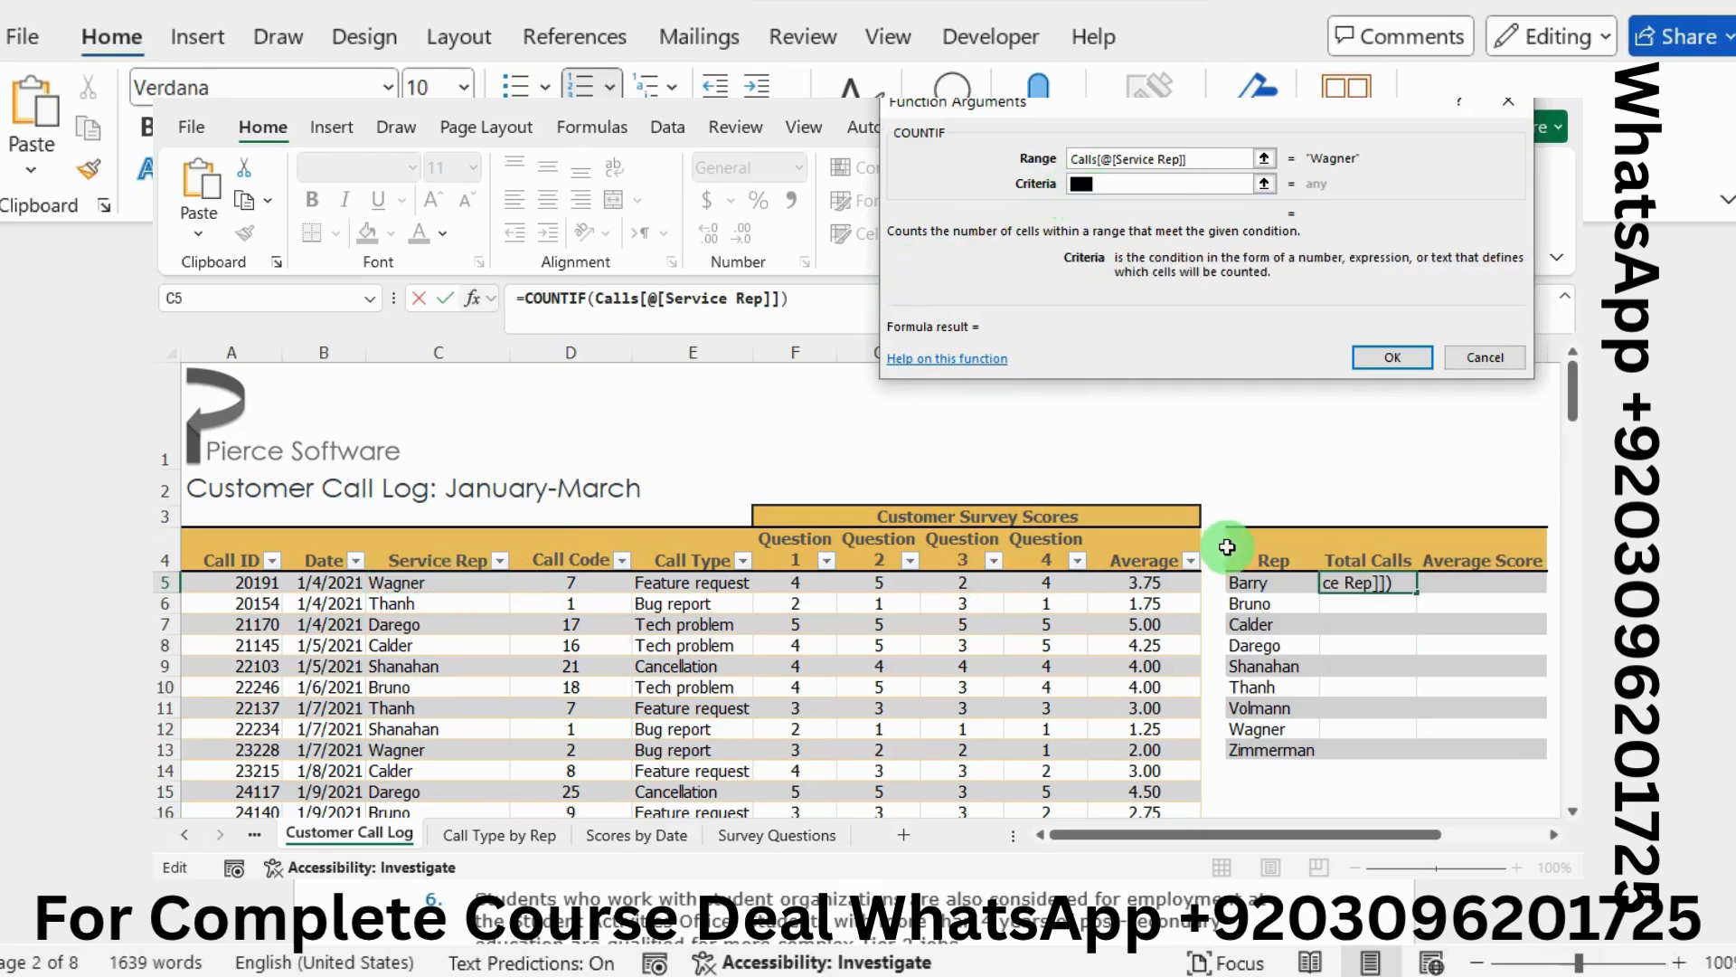
left_click(1254, 585)
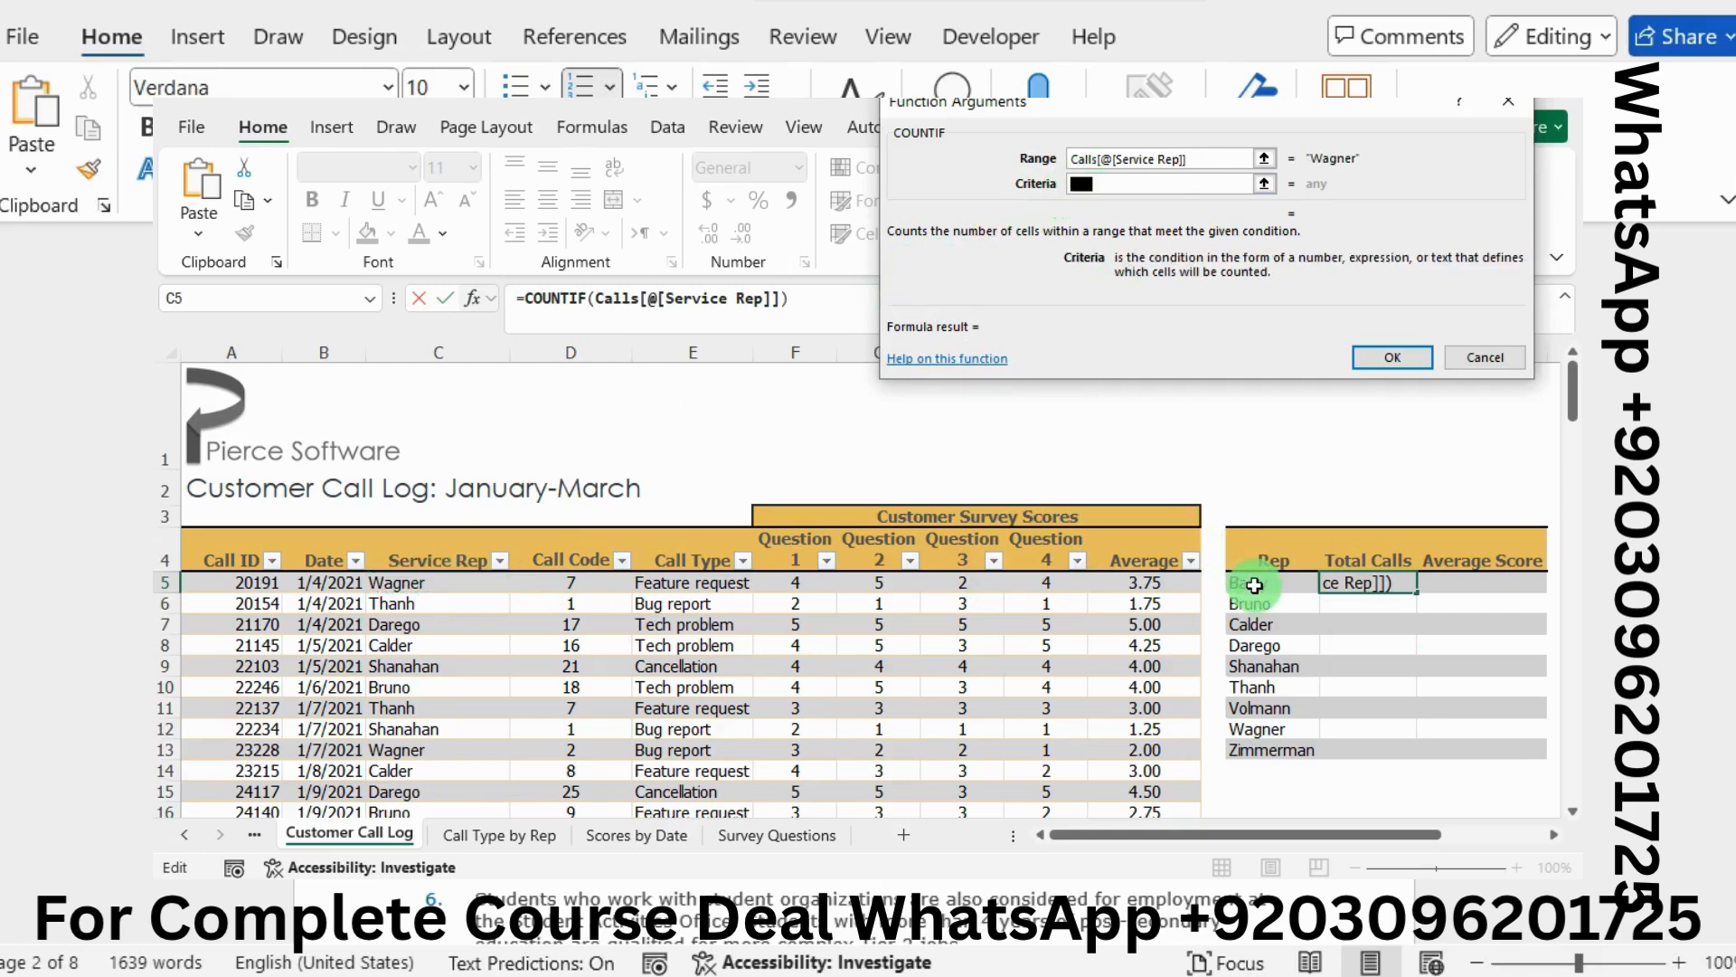
left_click(1409, 360)
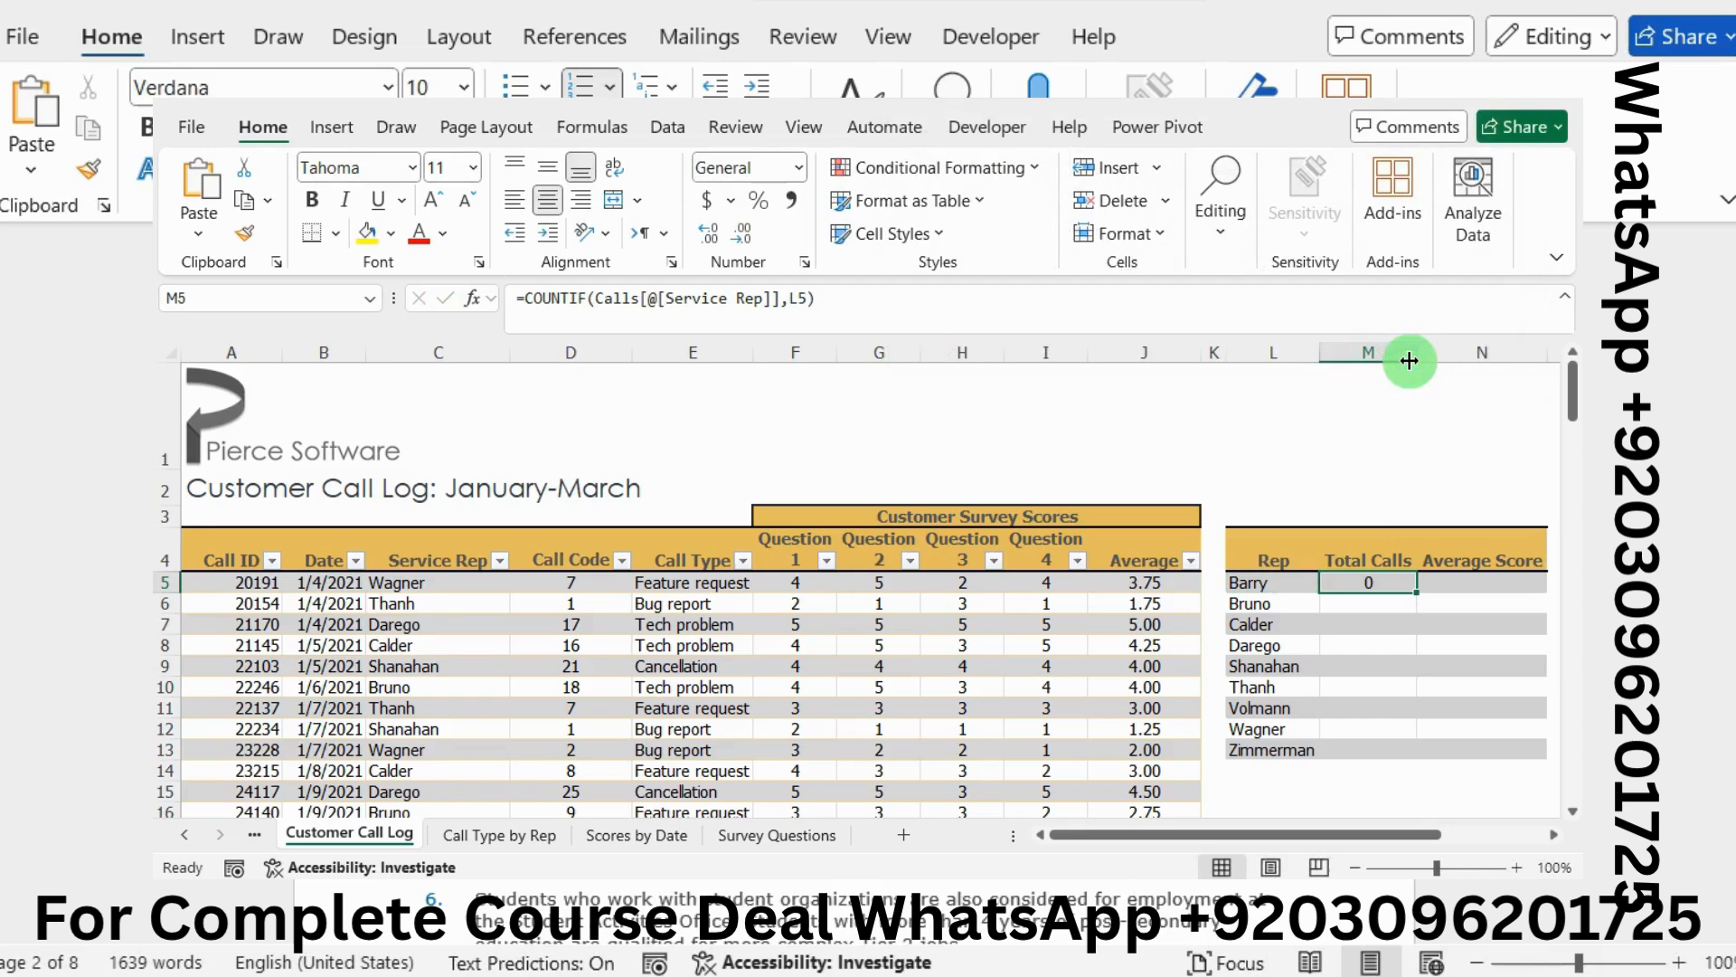
Fill M5's COUNTIF down through M13, giving mostly 0 results
left_click(1354, 596)
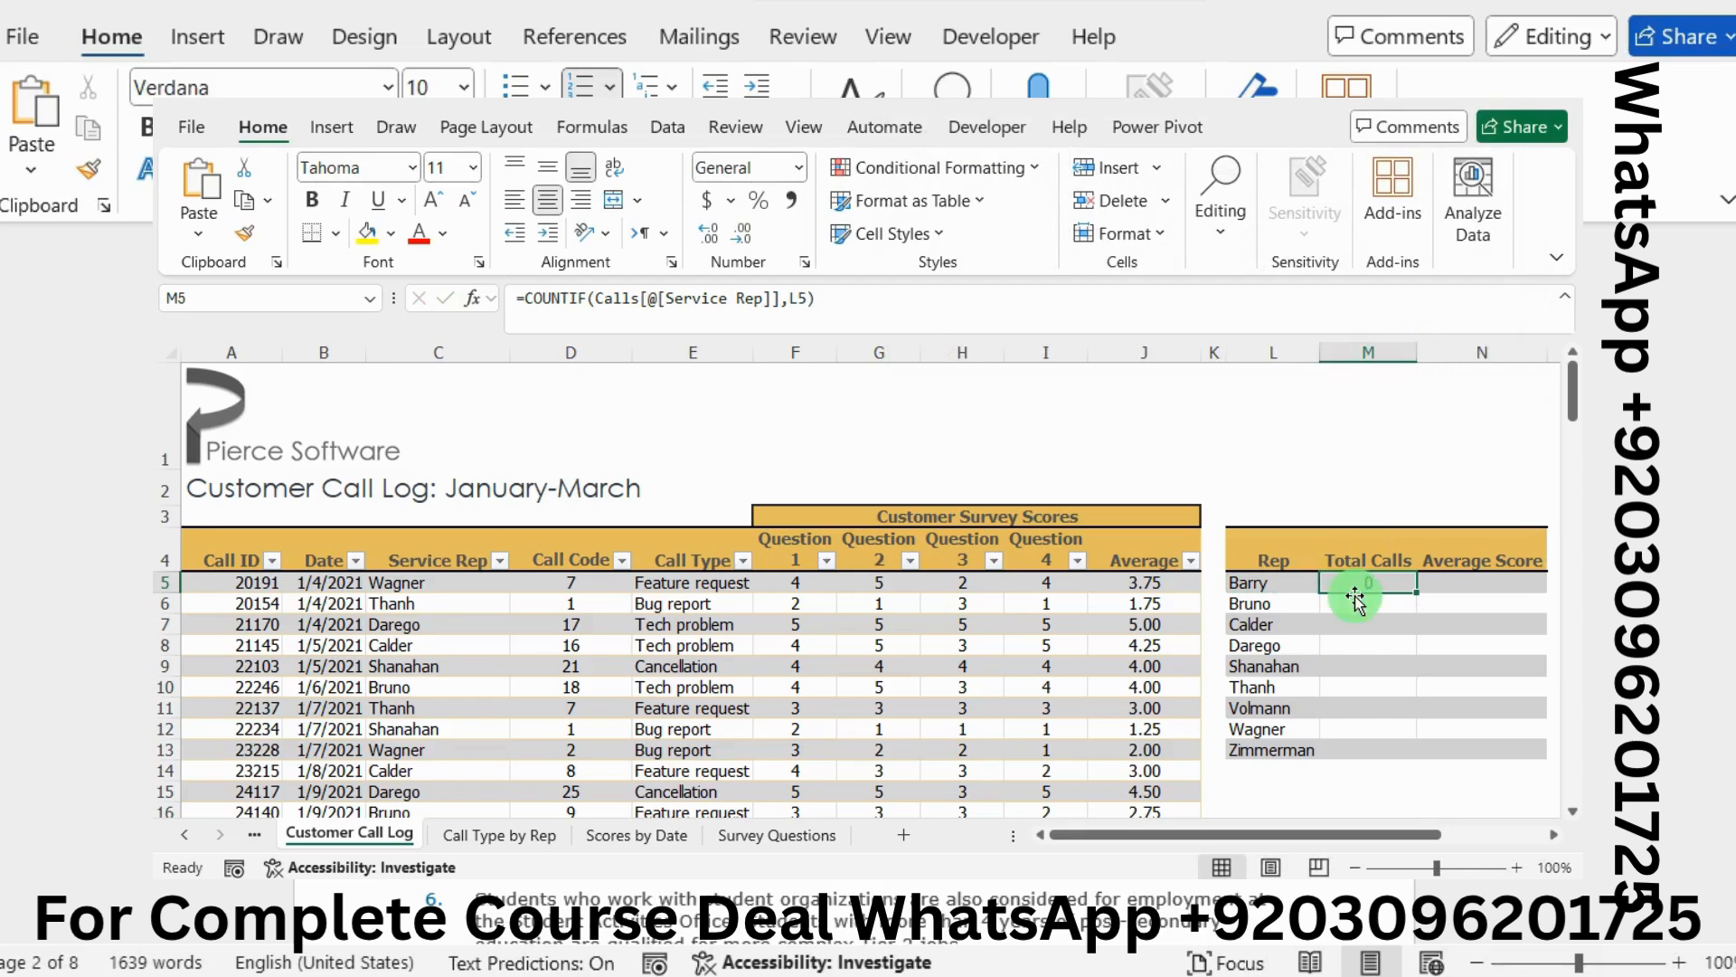
double_click(1416, 594)
key("Up")
left_click(1351, 587)
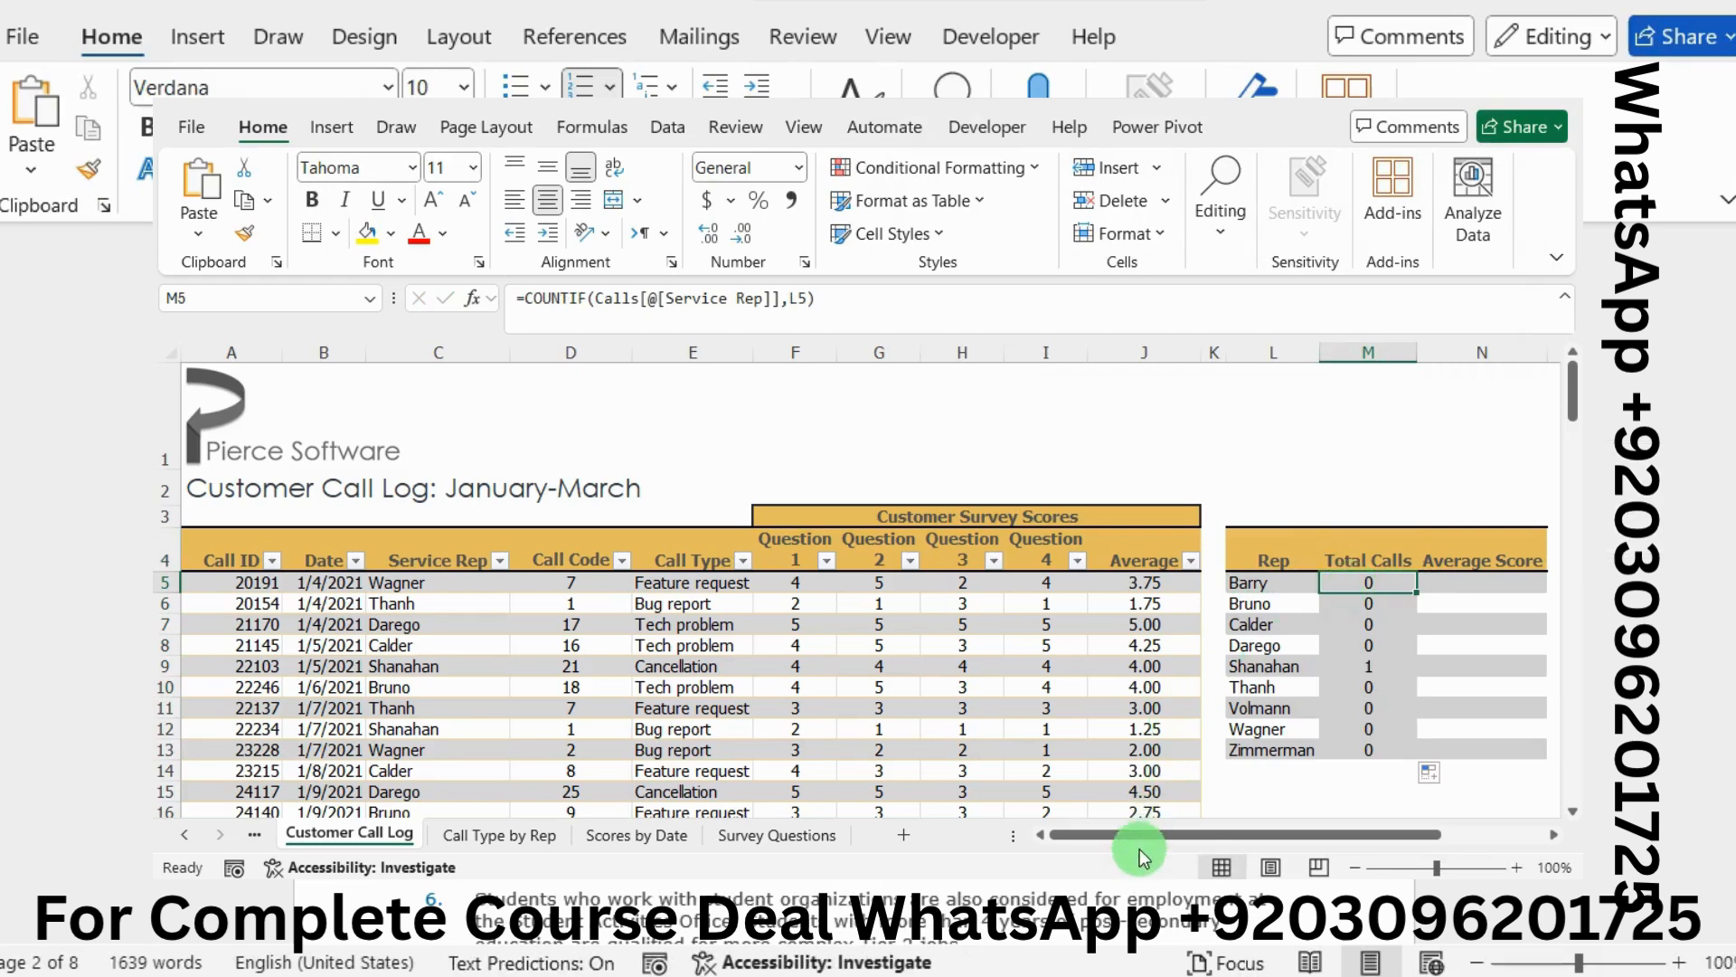
Change M5's COUNTIF range to the whole Calls[Service Rep] column, giving Barry 20 calls
key("shift+F3")
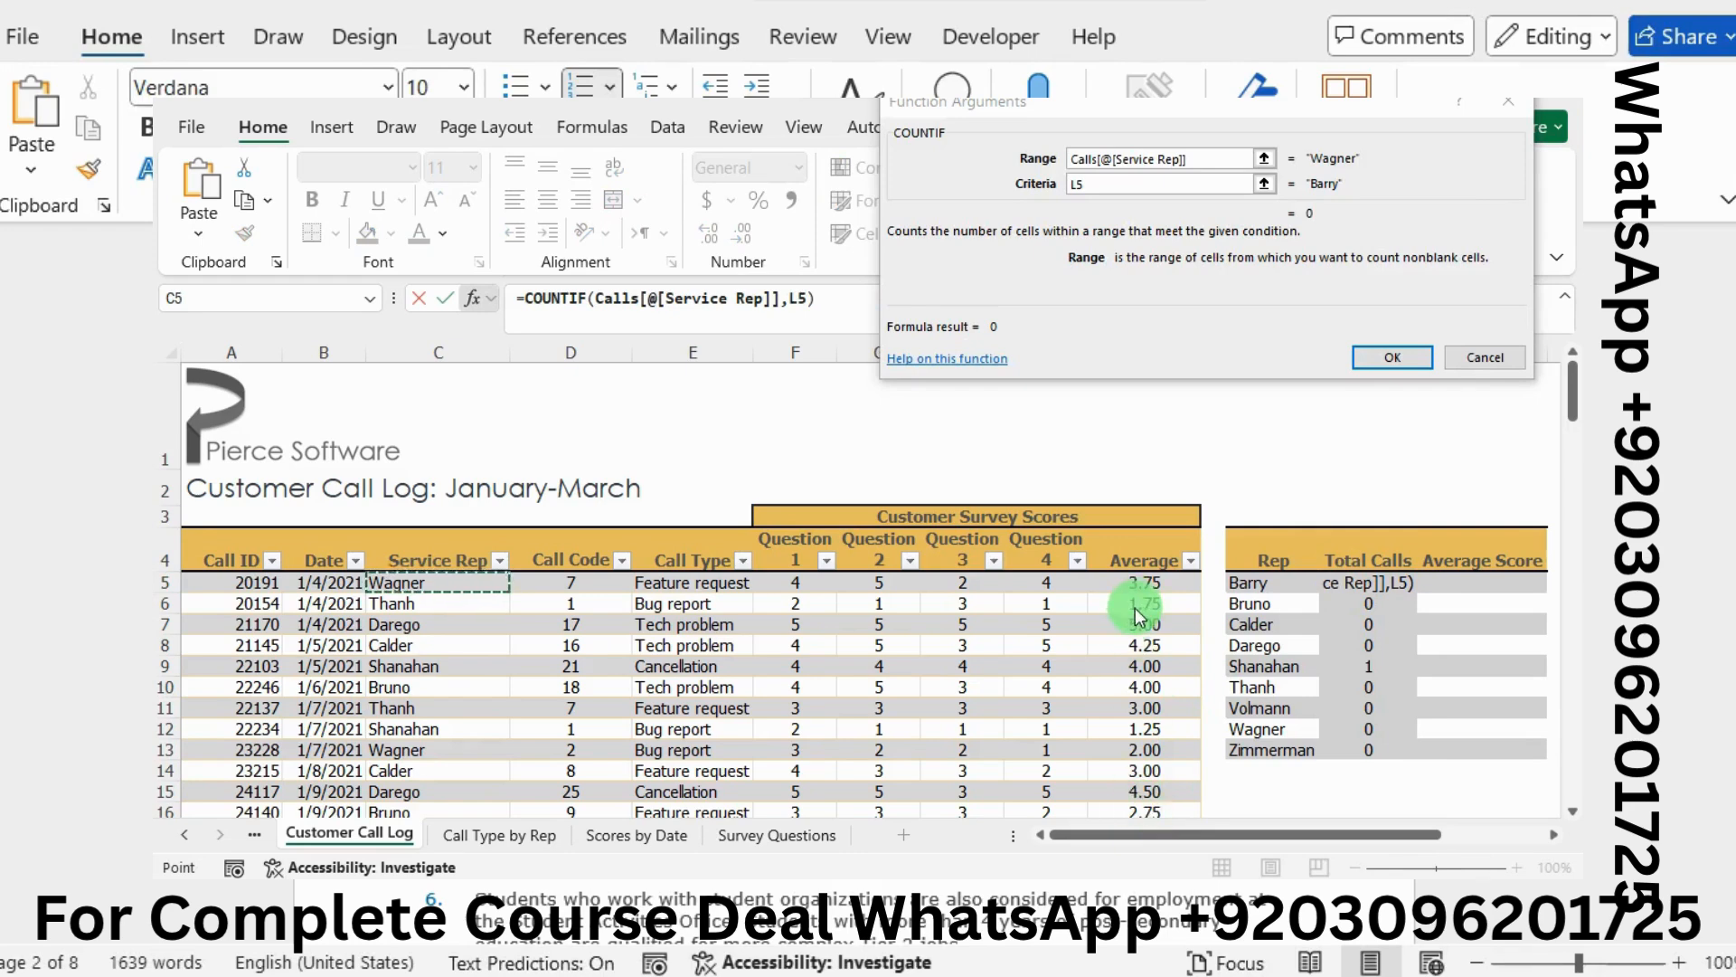
left_click(1209, 163)
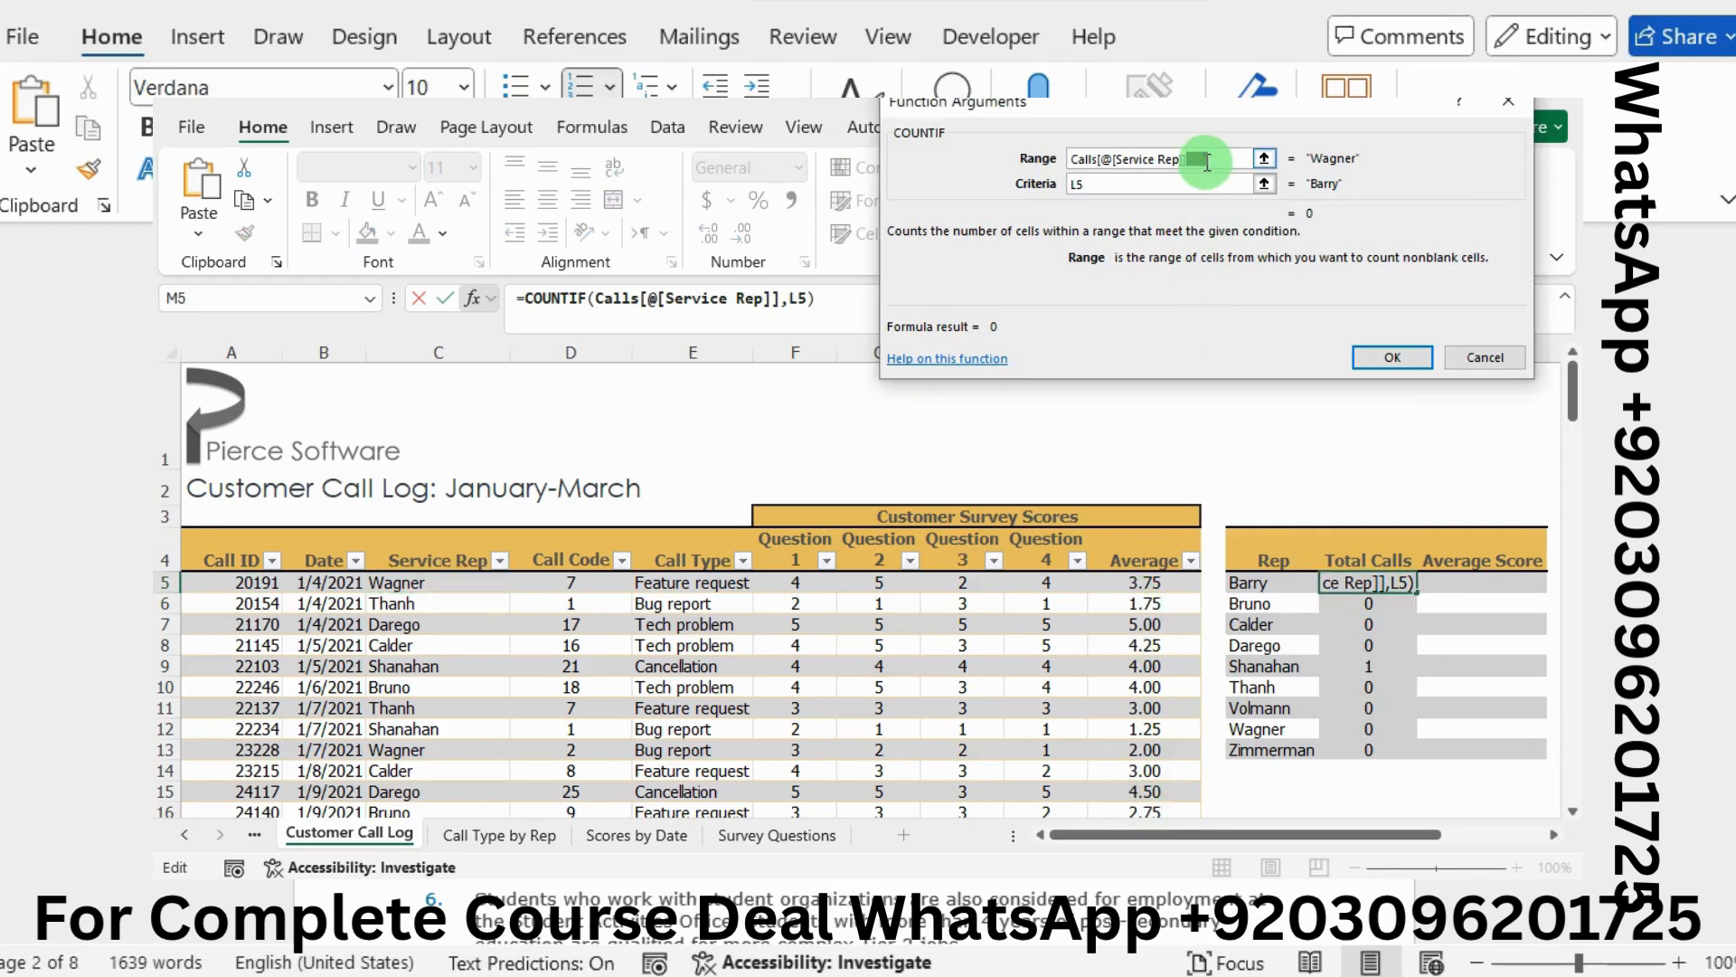
left_click_drag(1098, 116, 1104, 222)
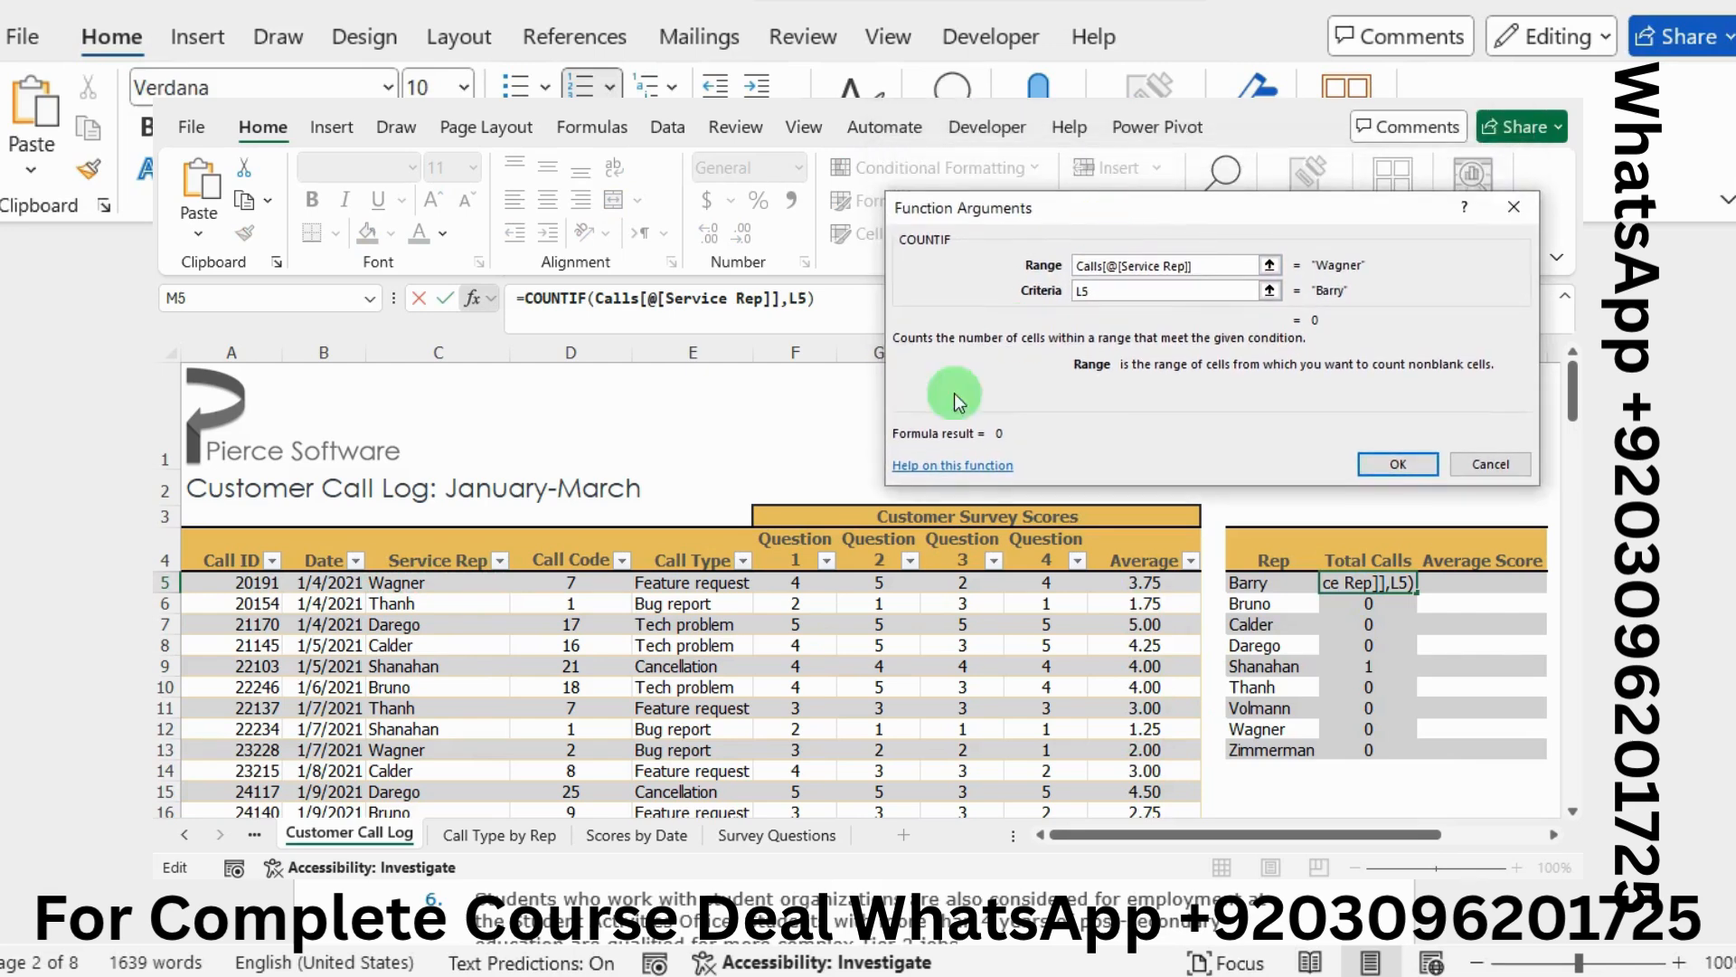
key("BackSpace")
key("BackSpace")
key("BackSpace")
key("BackSpace")
key("BackSpace")
key("BackSpace")
key("BackSpace")
key("BackSpace")
key("BackSpace")
key("BackSpace")
key("BackSpace")
key("BackSpace")
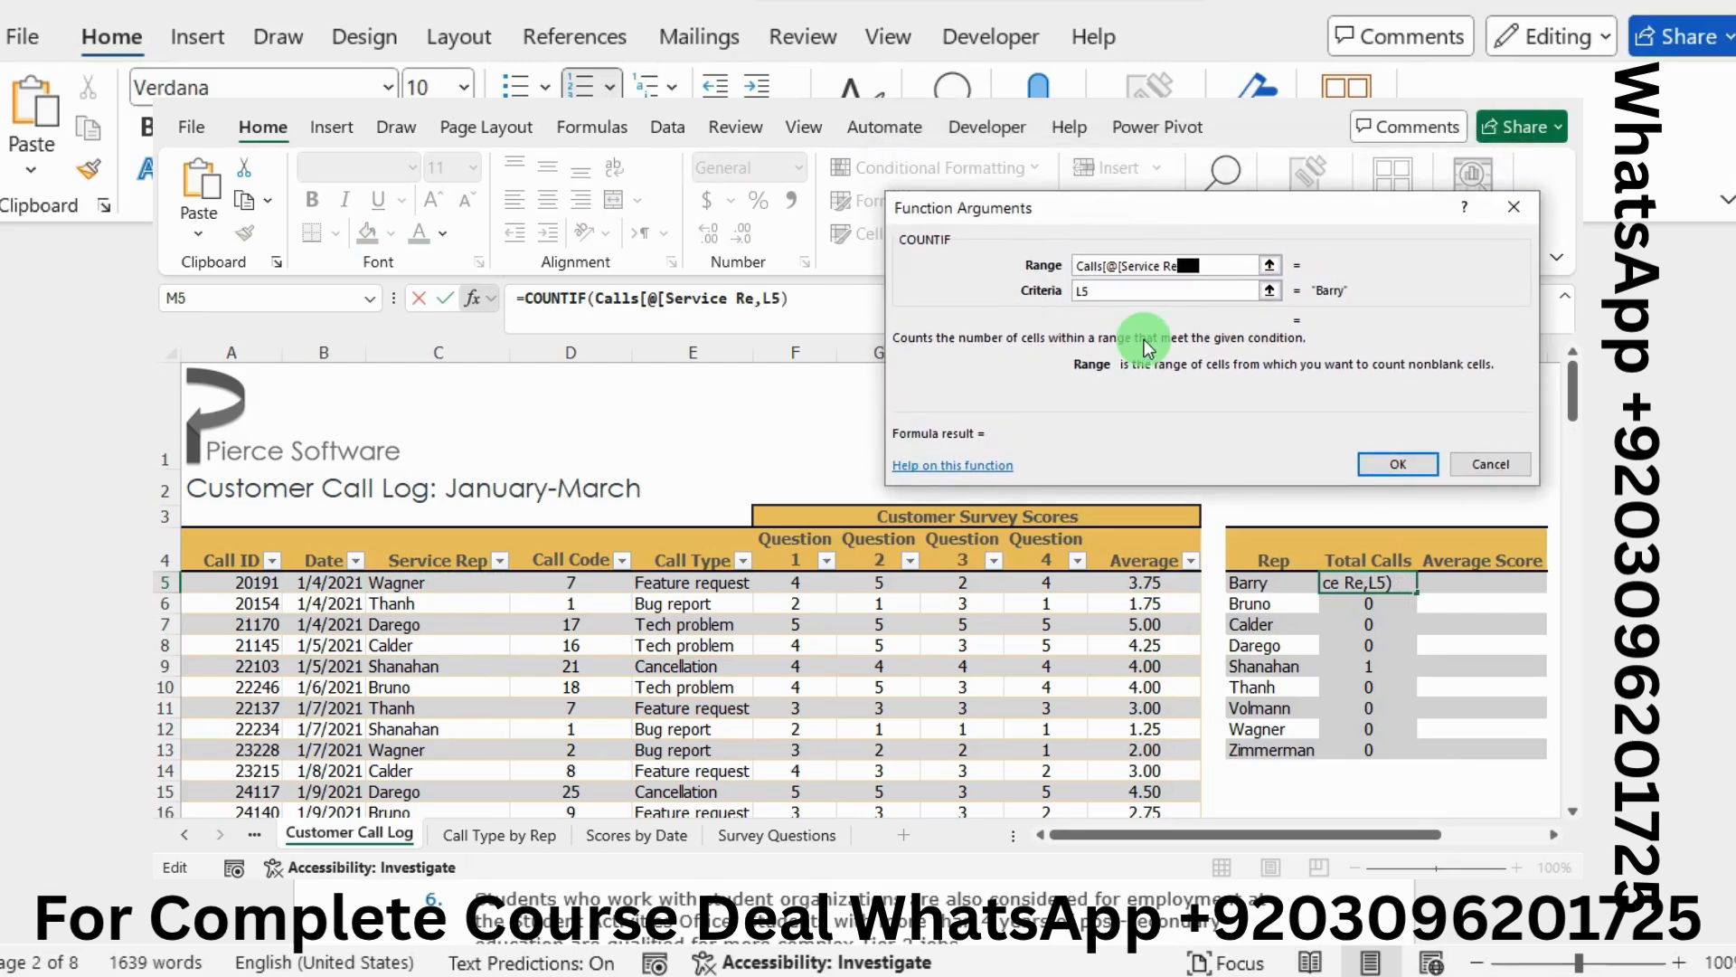
key("BackSpace")
key("BackSpace")
key("BackSpace")
key("BackSpace")
key("BackSpace")
key("BackSpace")
key("BackSpace")
key("BackSpace")
key("BackSpace")
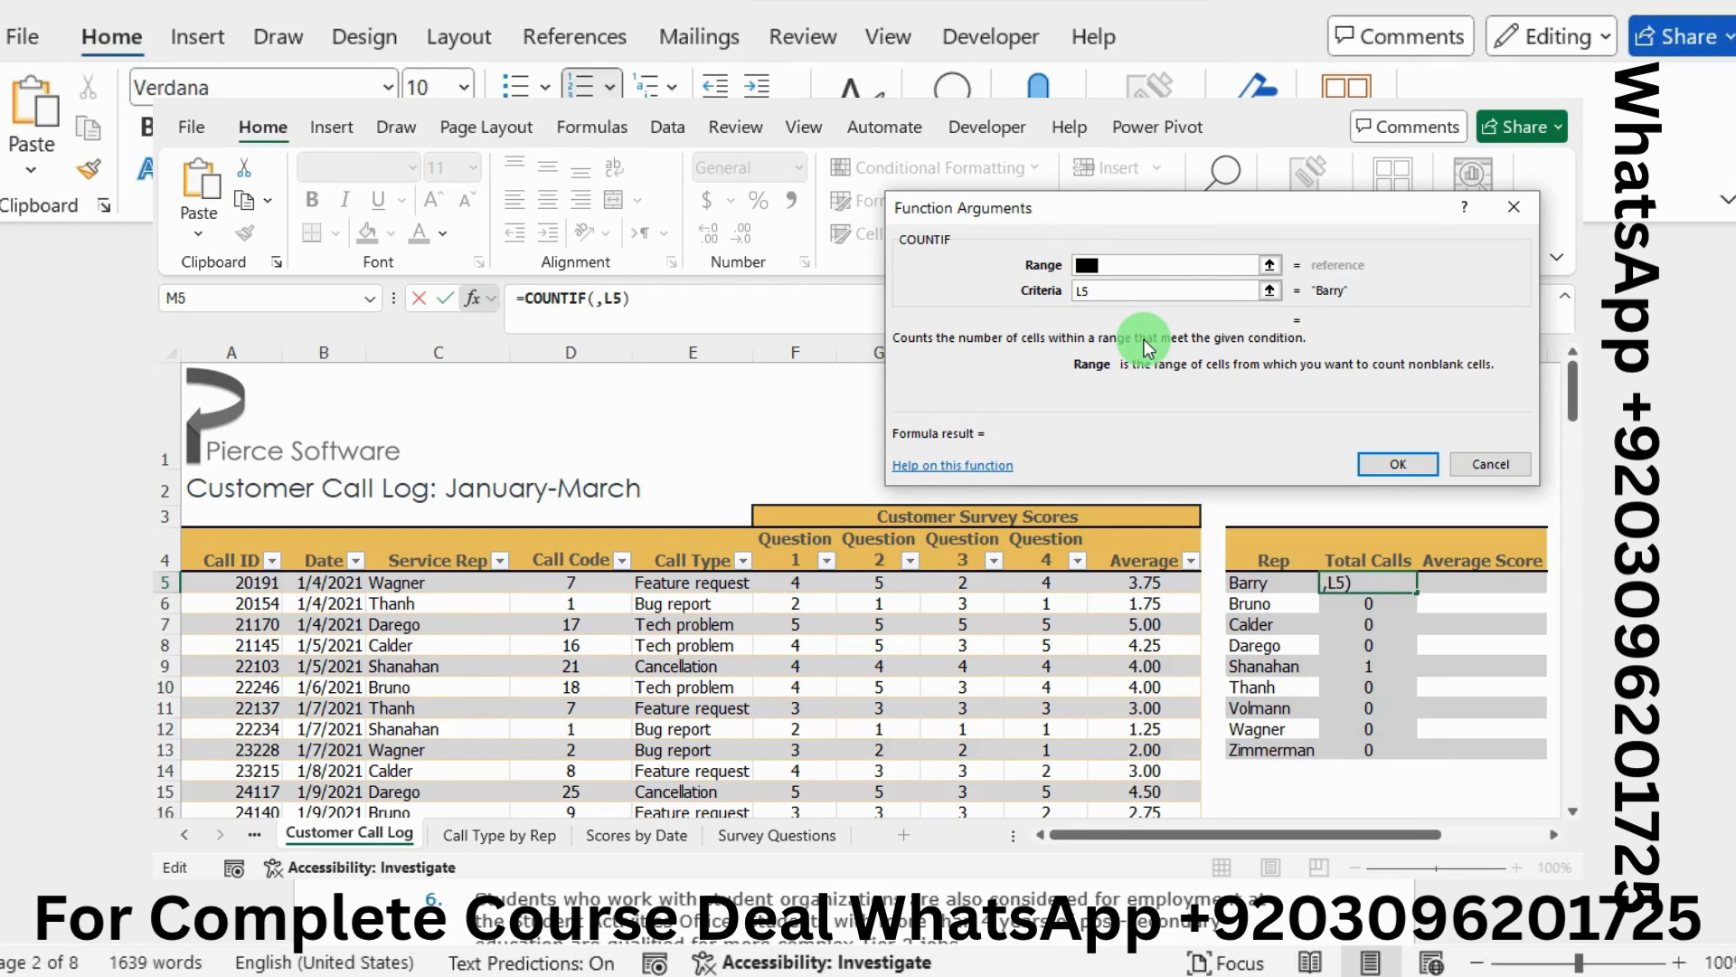
left_click_drag(448, 582, 478, 761)
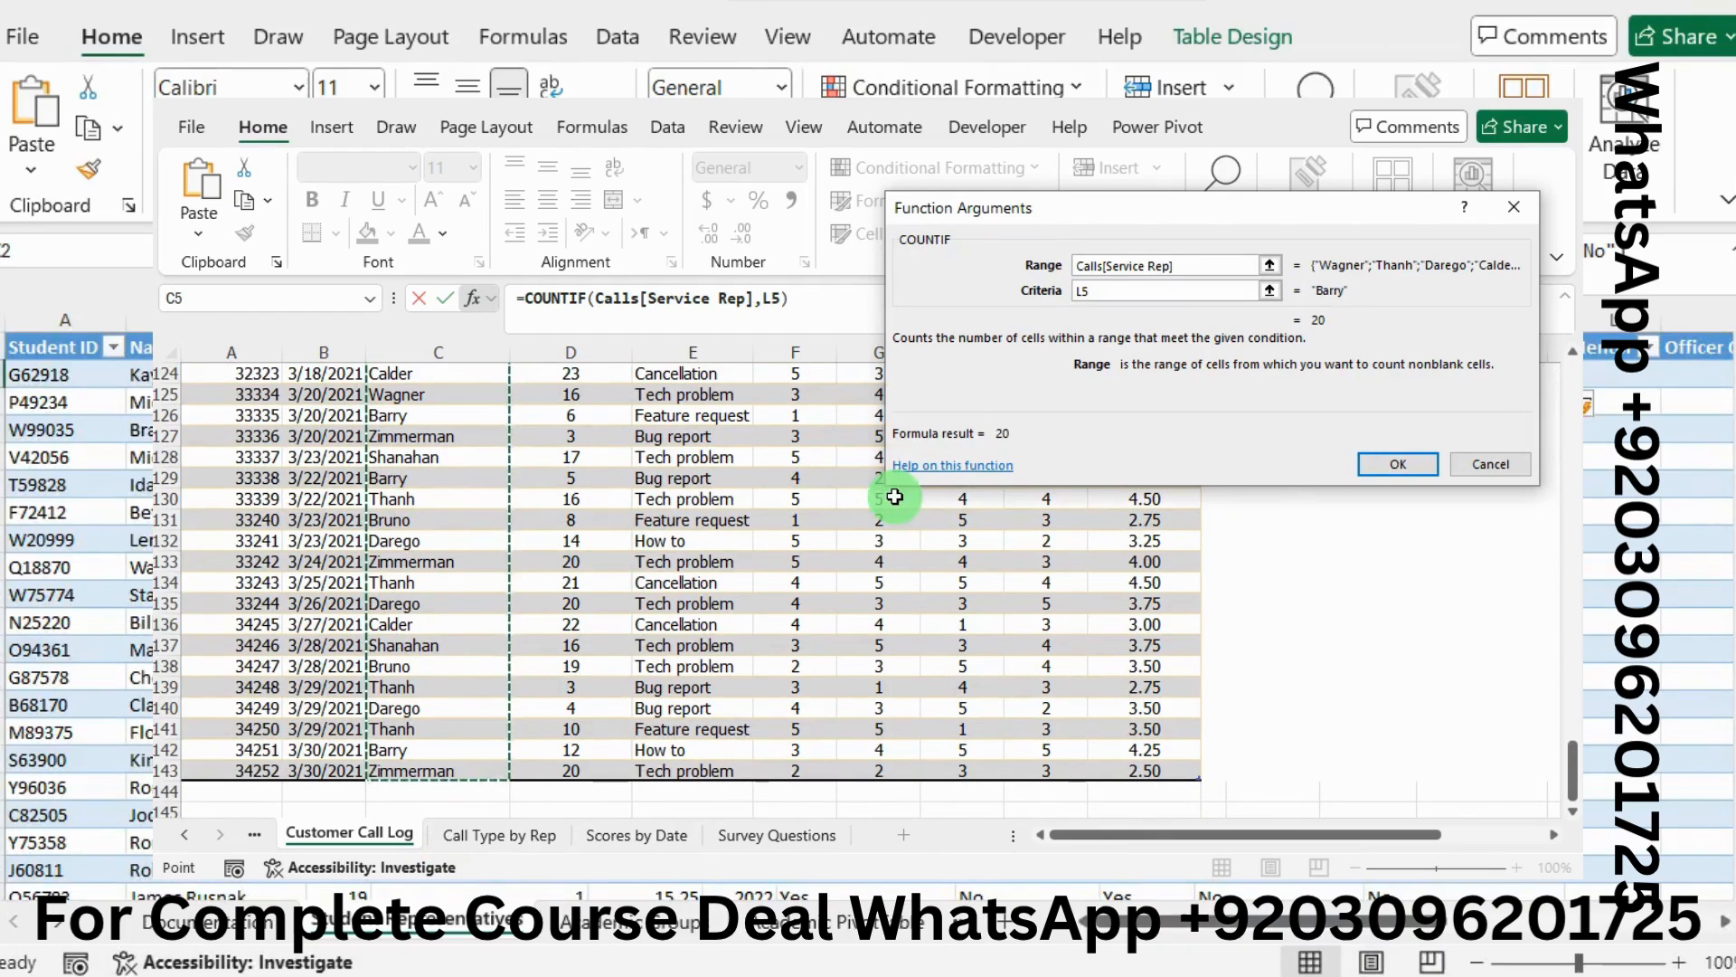
left_click(1374, 463)
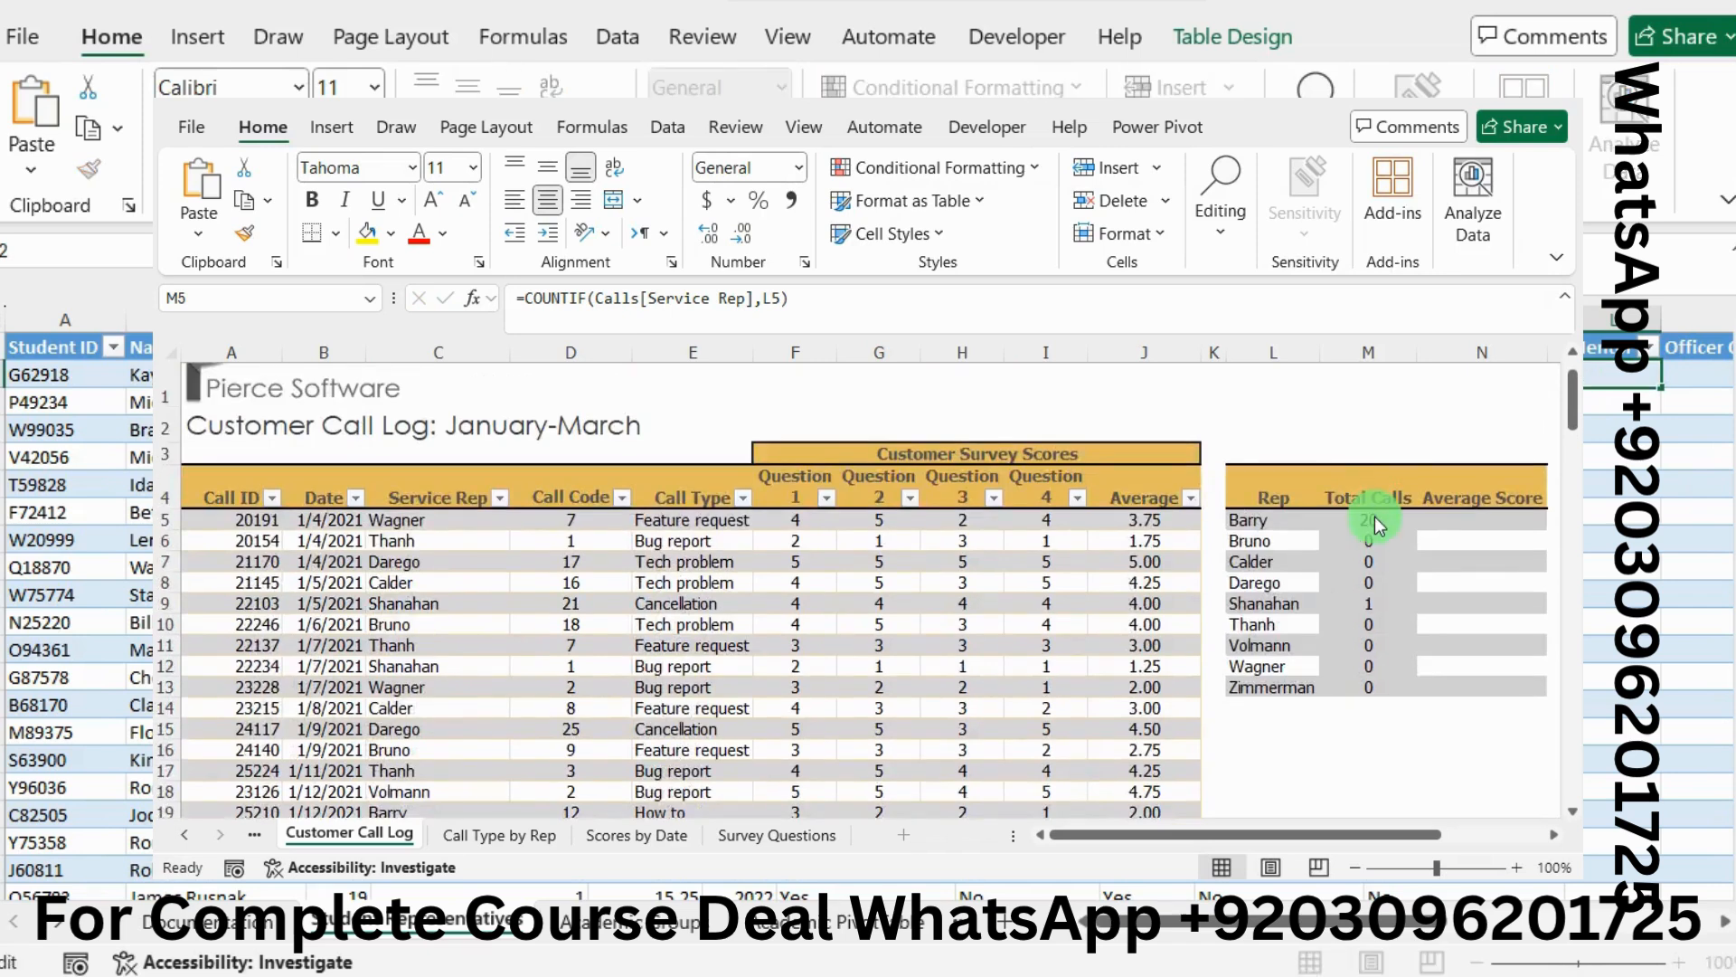
Fill the corrected COUNTIF from M5 to M13, giving totals 20, 20, 15, 13, 12, 26, 9, 7, 17
left_click(1374, 517)
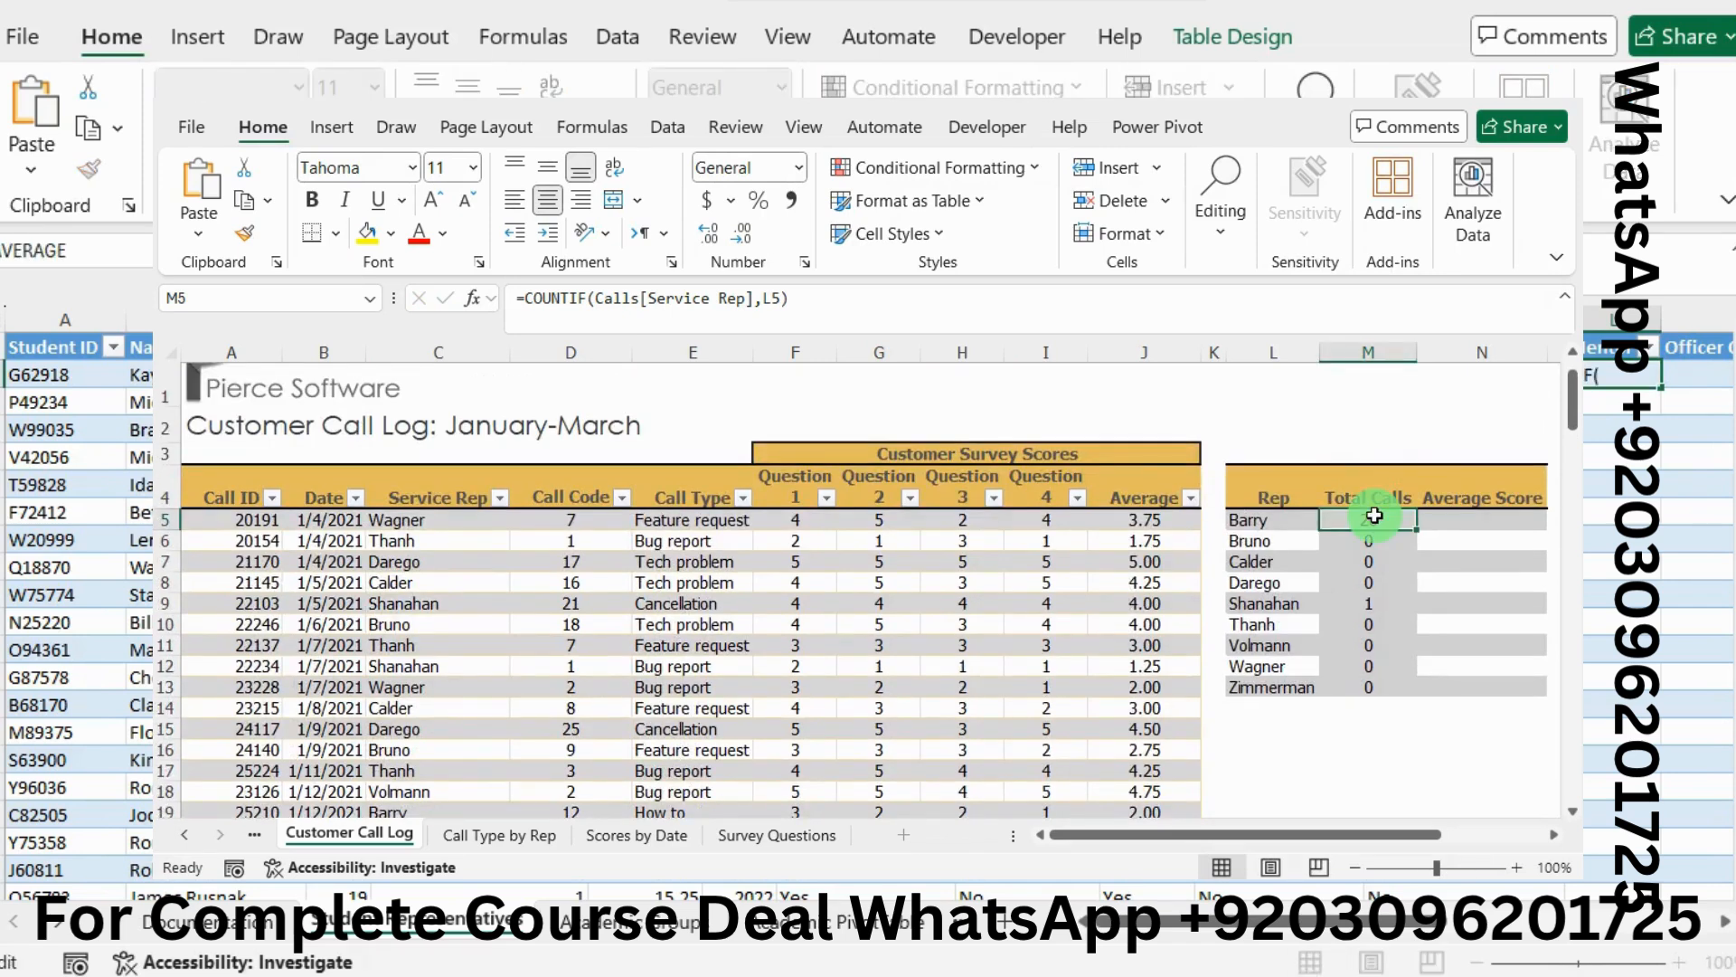
double_click(1417, 531)
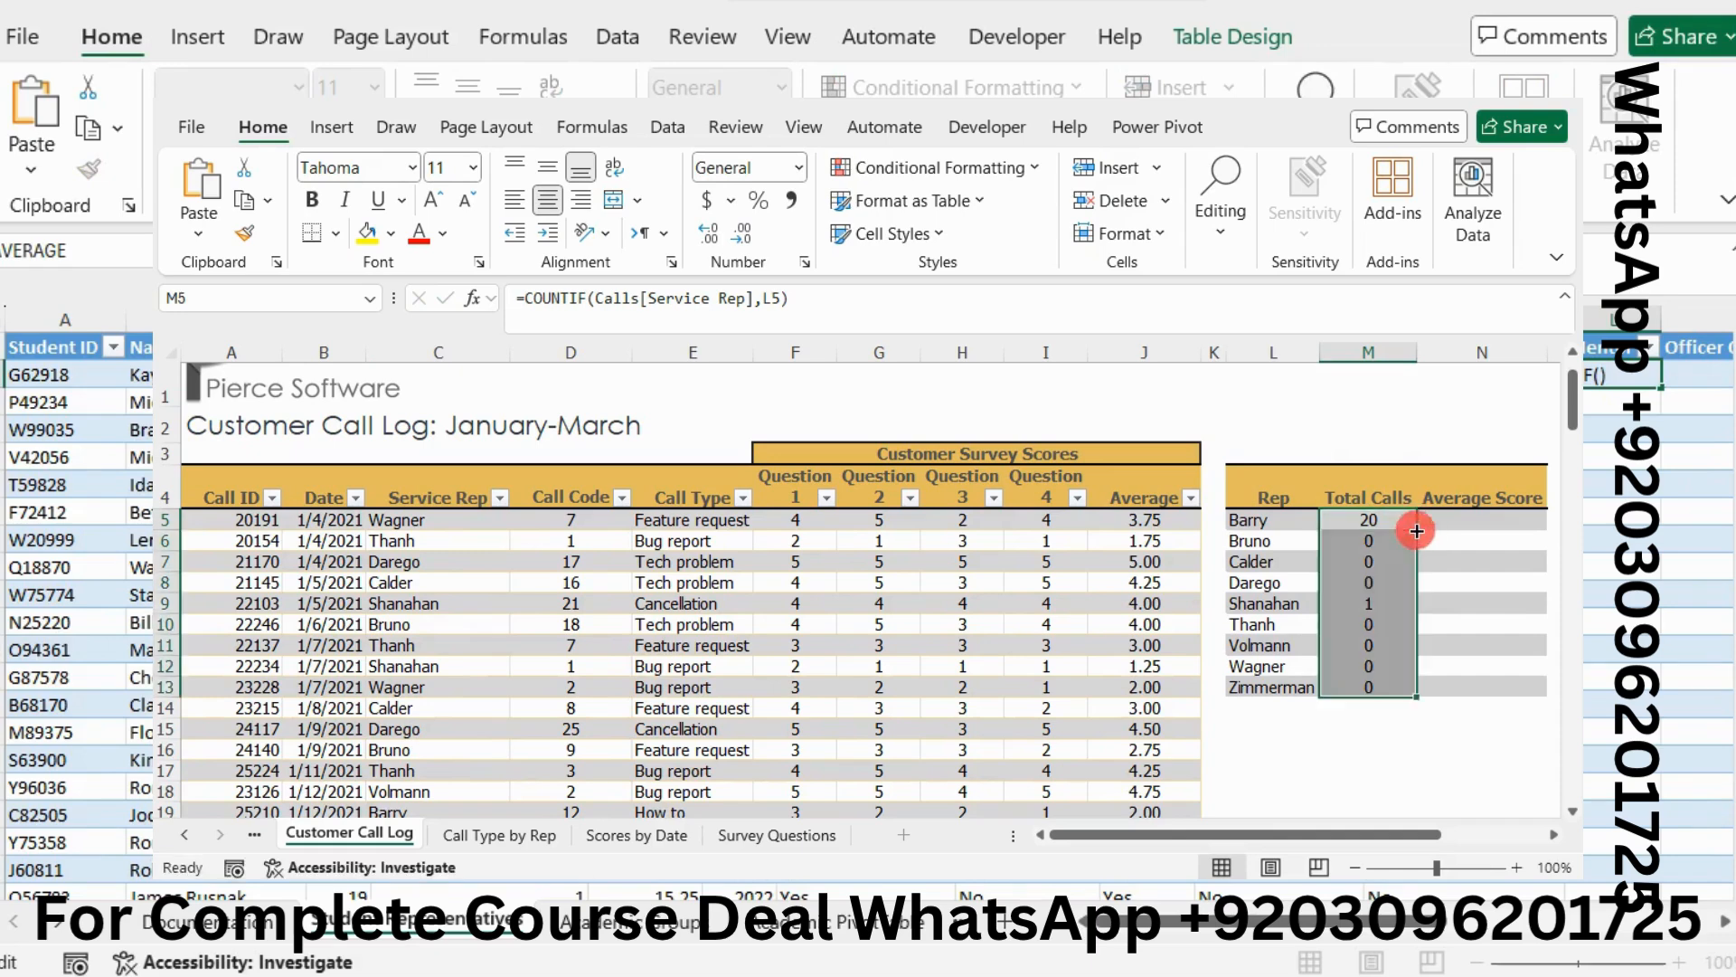
left_click(1354, 650)
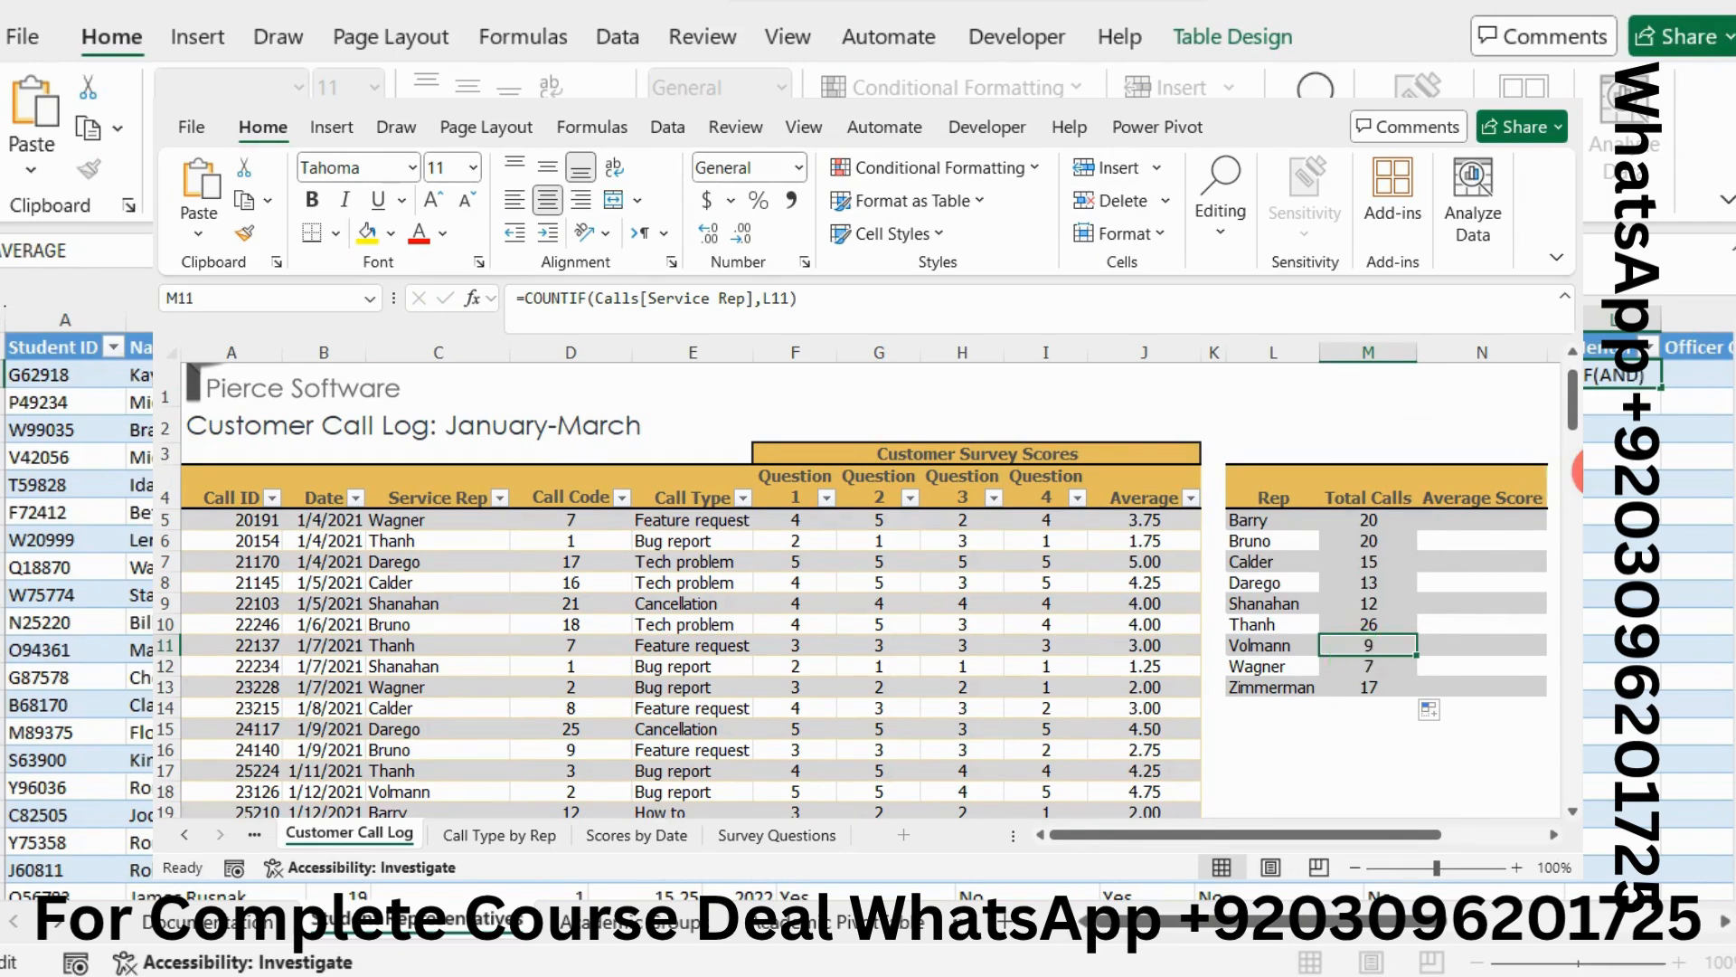
left_click(1579, 471)
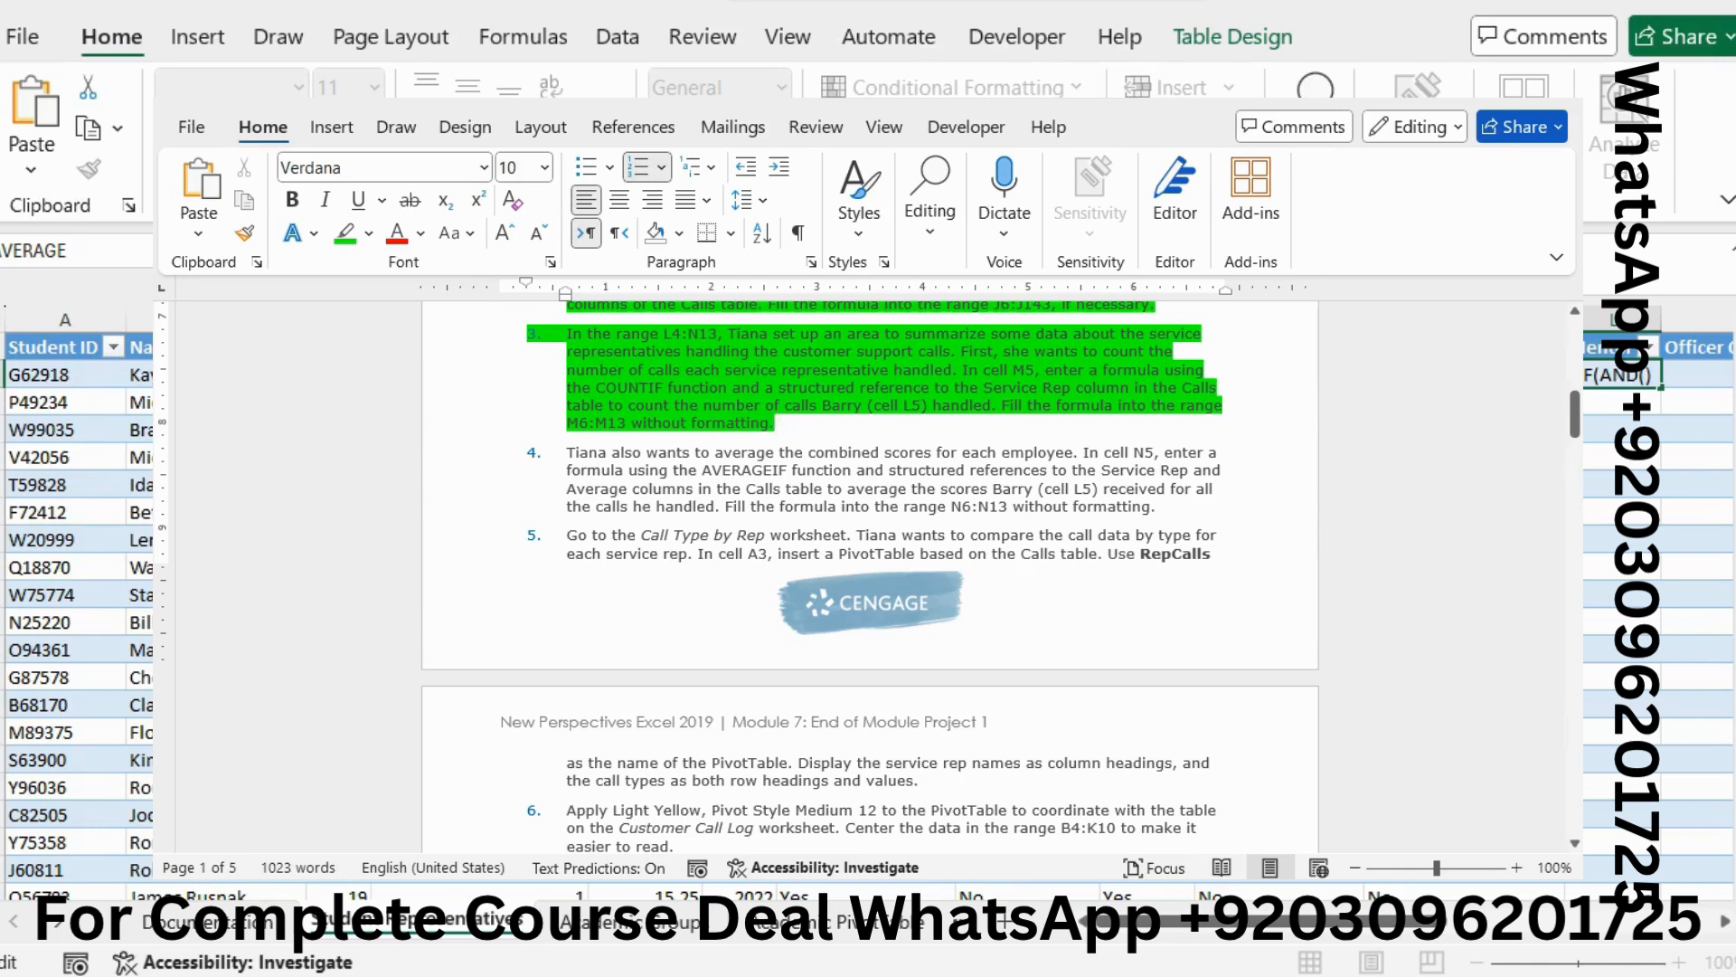
Undo the fill-down and recommit M5's COUNTIF without the this-row reference
left_click(1463, 598)
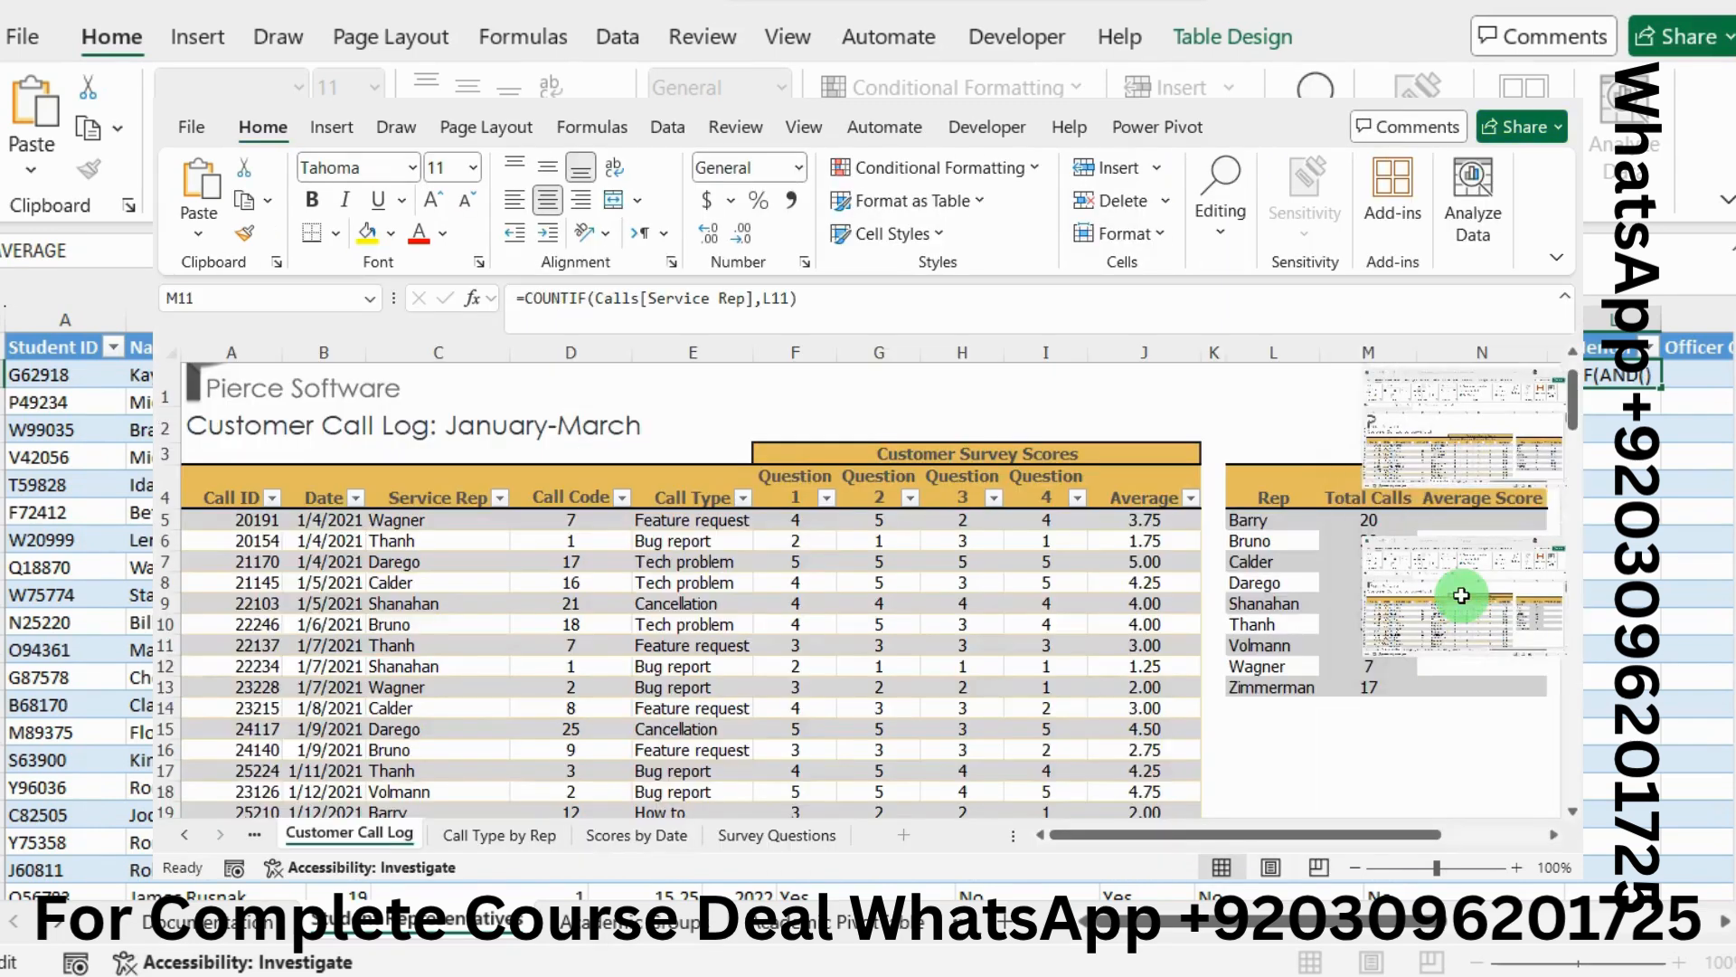
left_click(1363, 539)
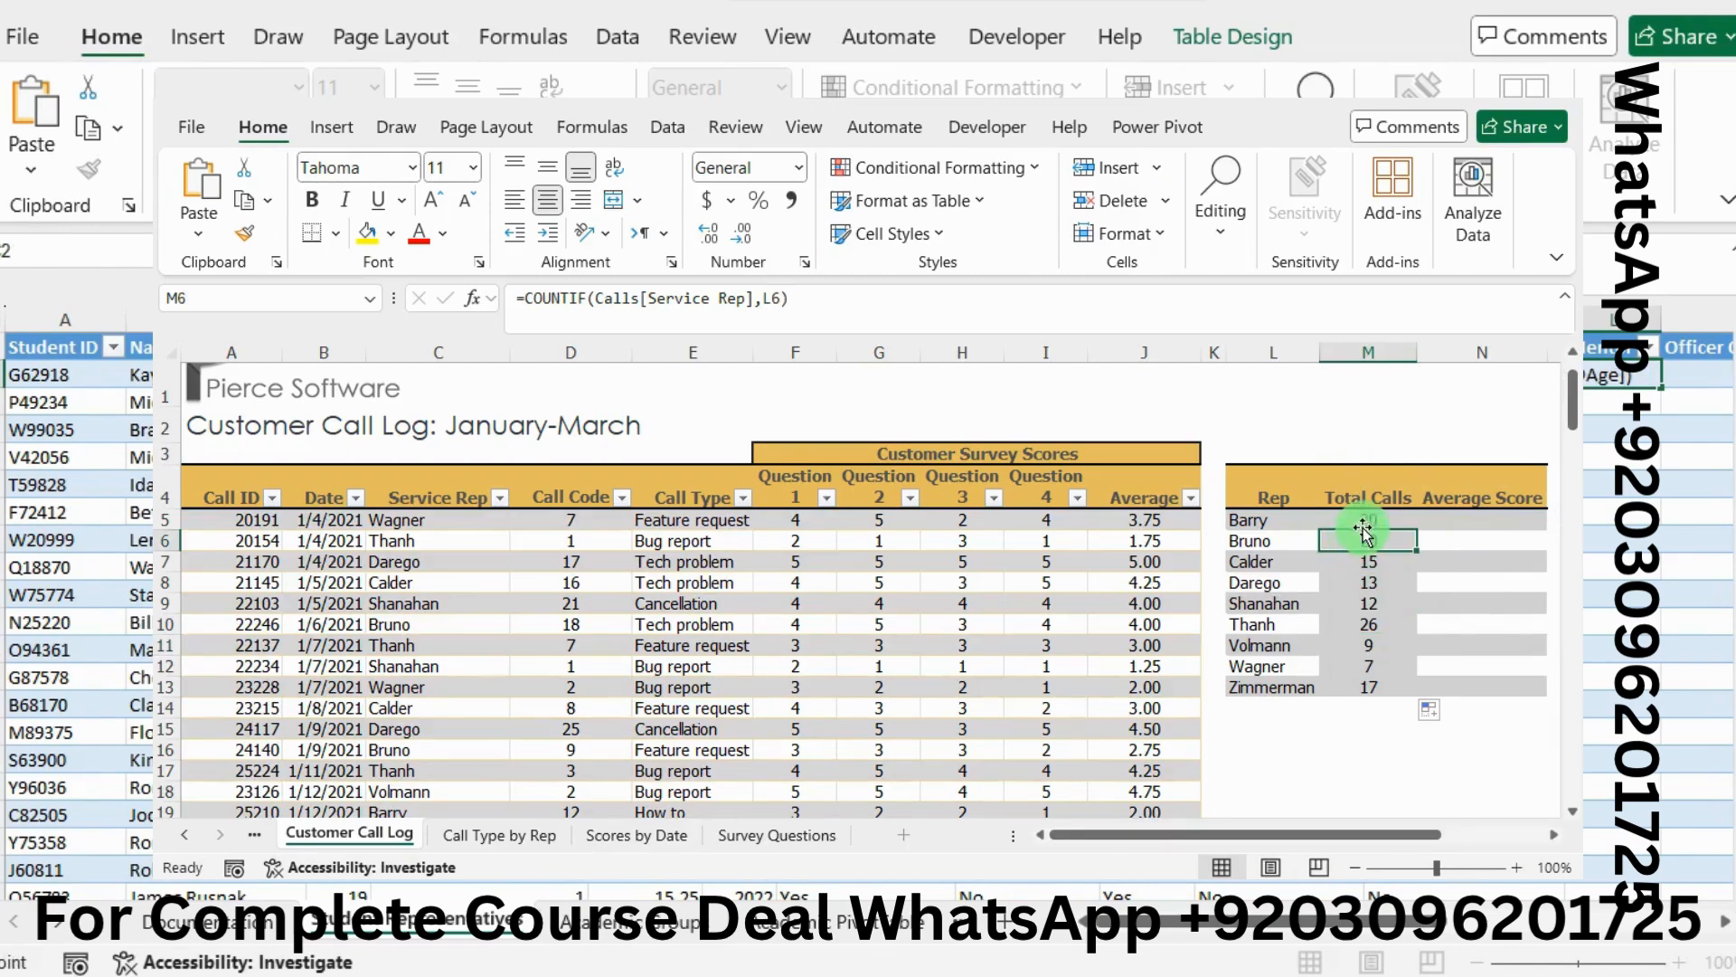
left_click(1363, 523)
key("ctrl+z")
key("ctrl+z")
key("ctrl+z")
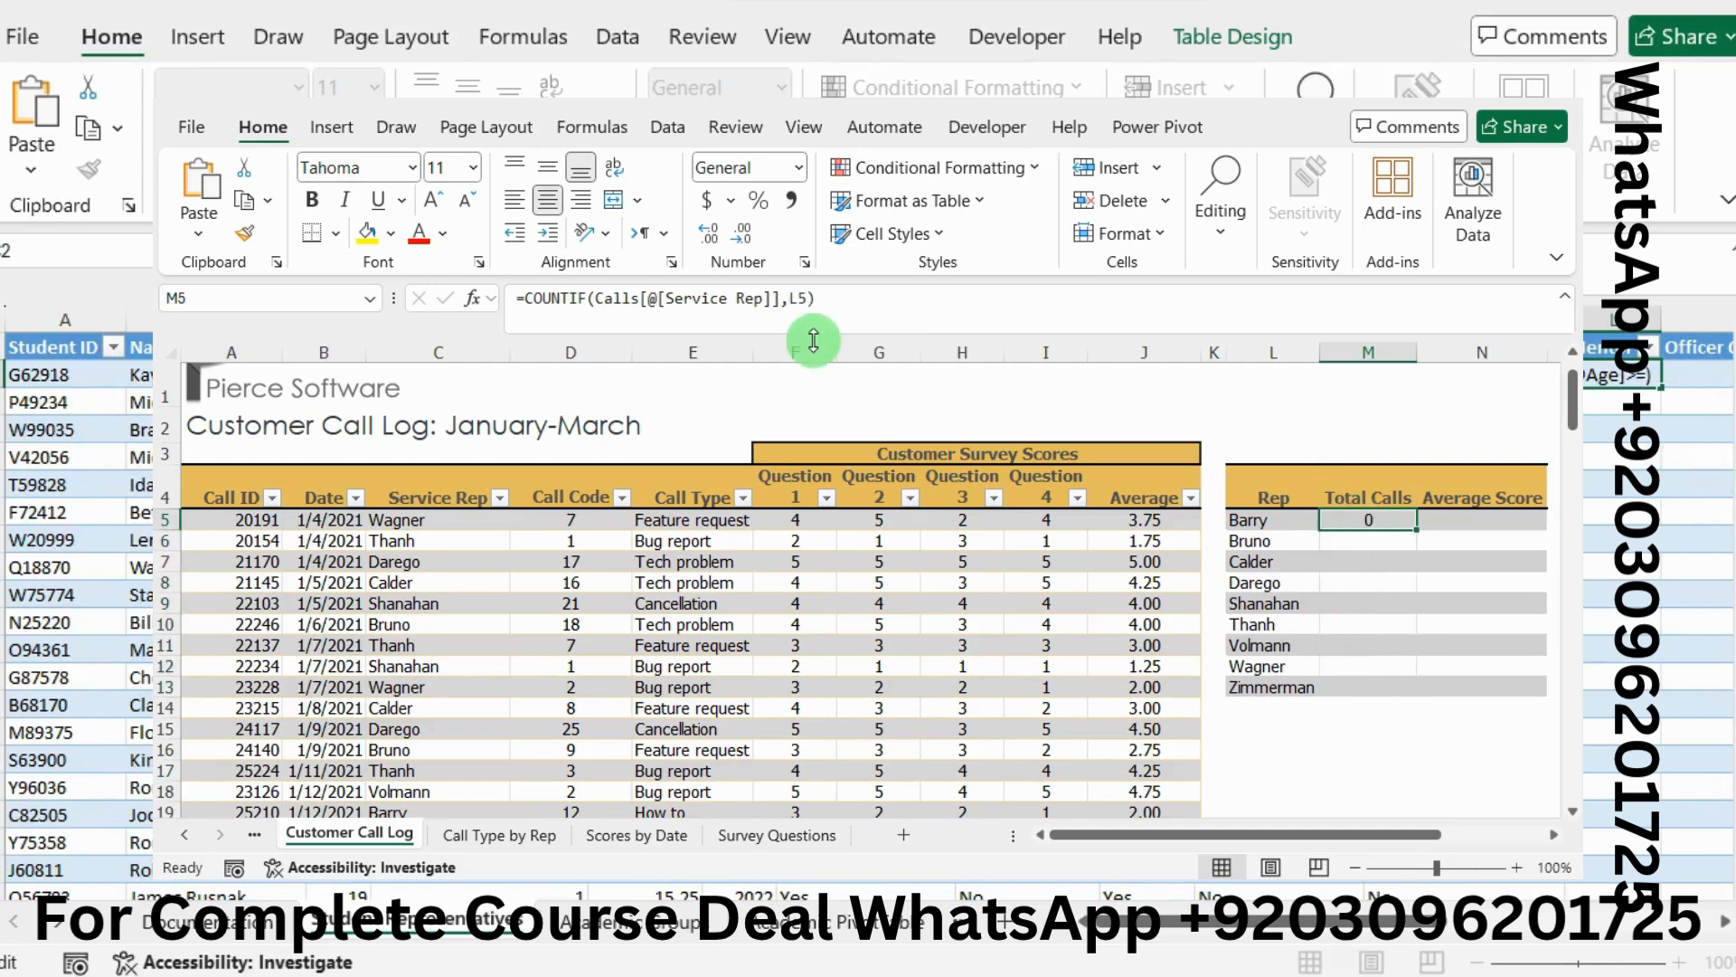
left_click(663, 305)
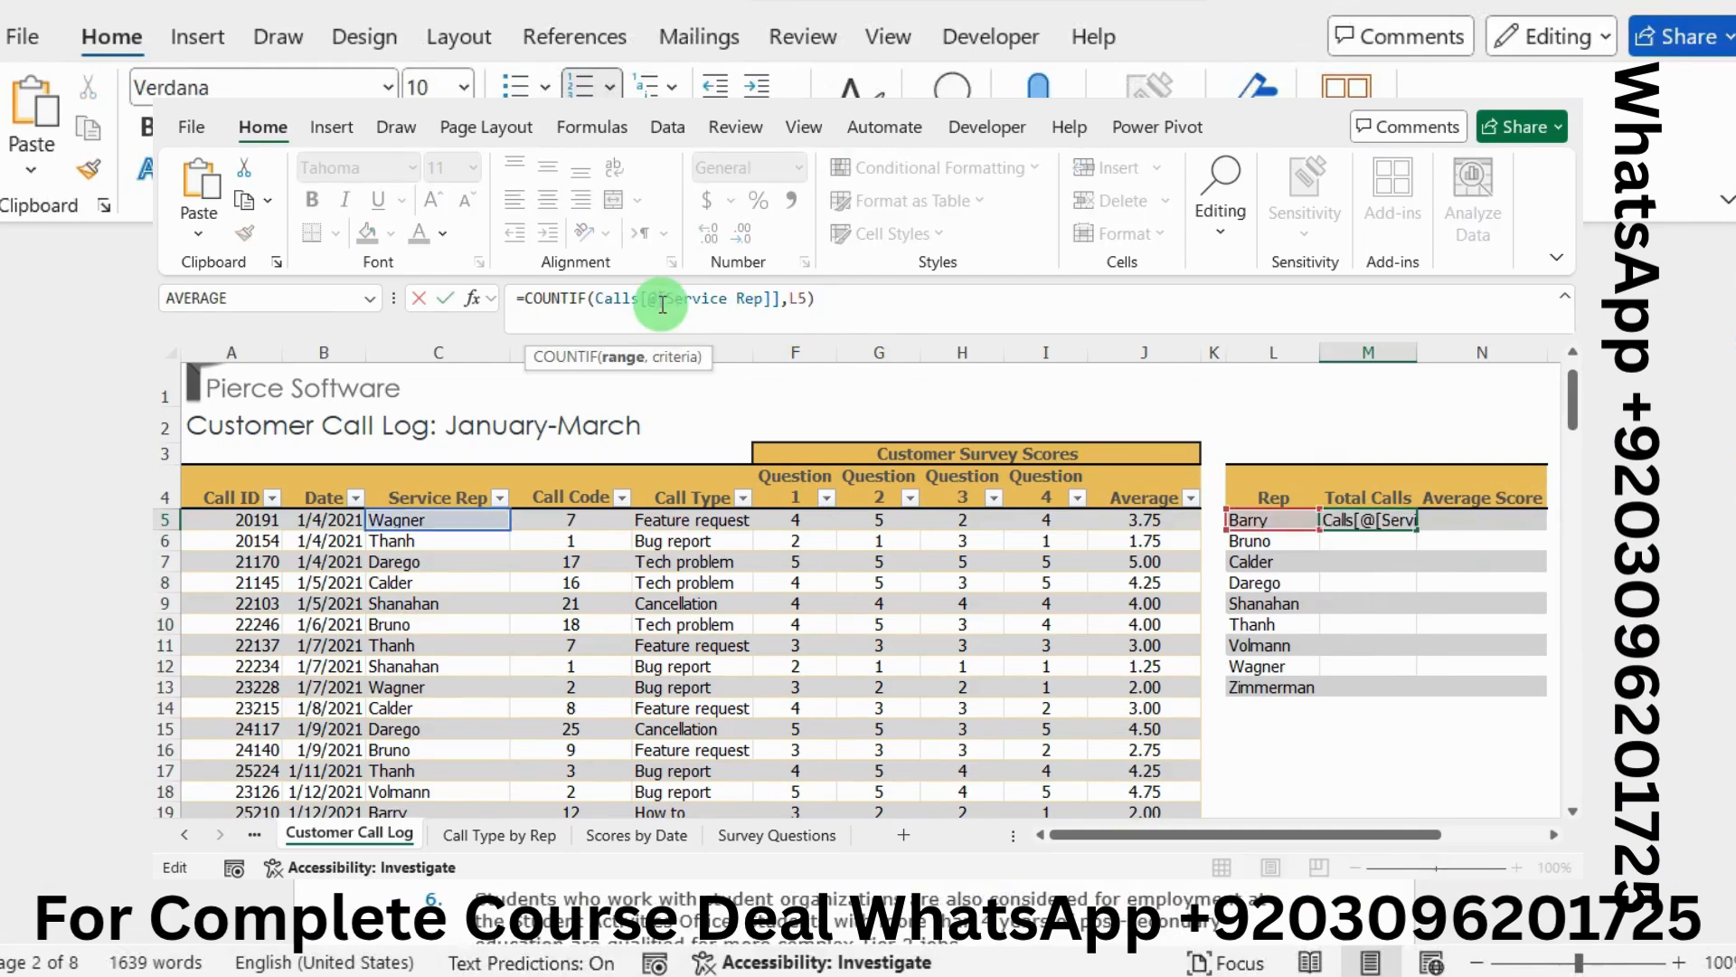
key("BackSpace")
key("BackSpace")
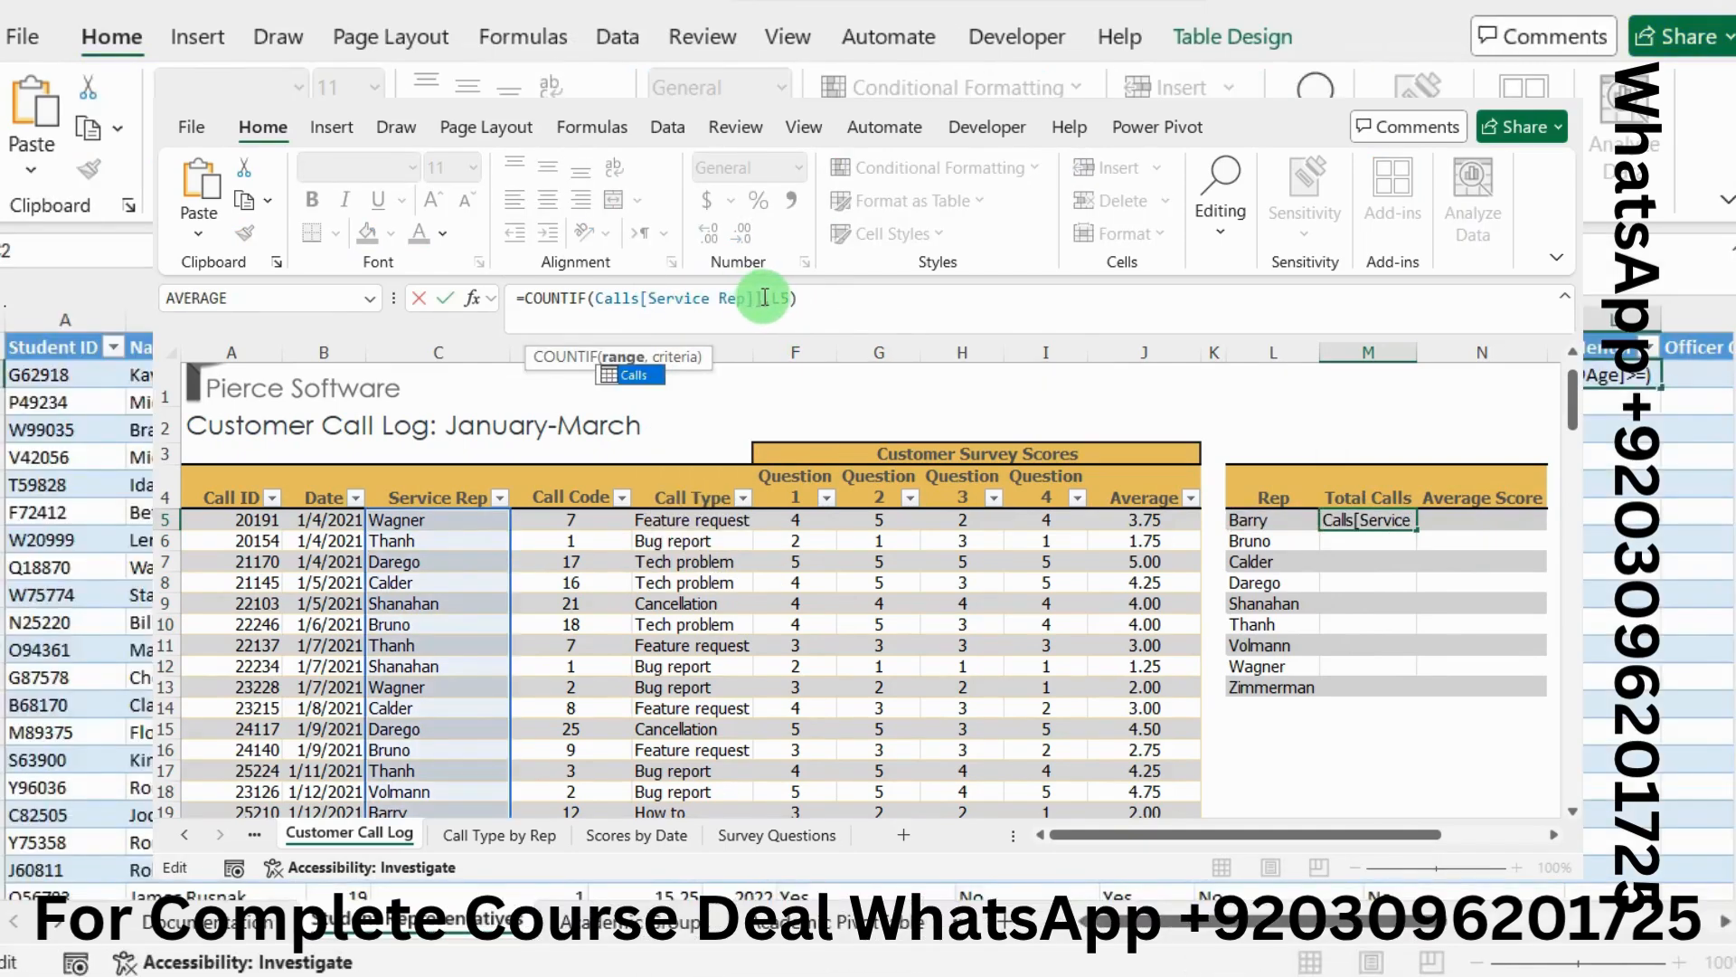
key("Return")
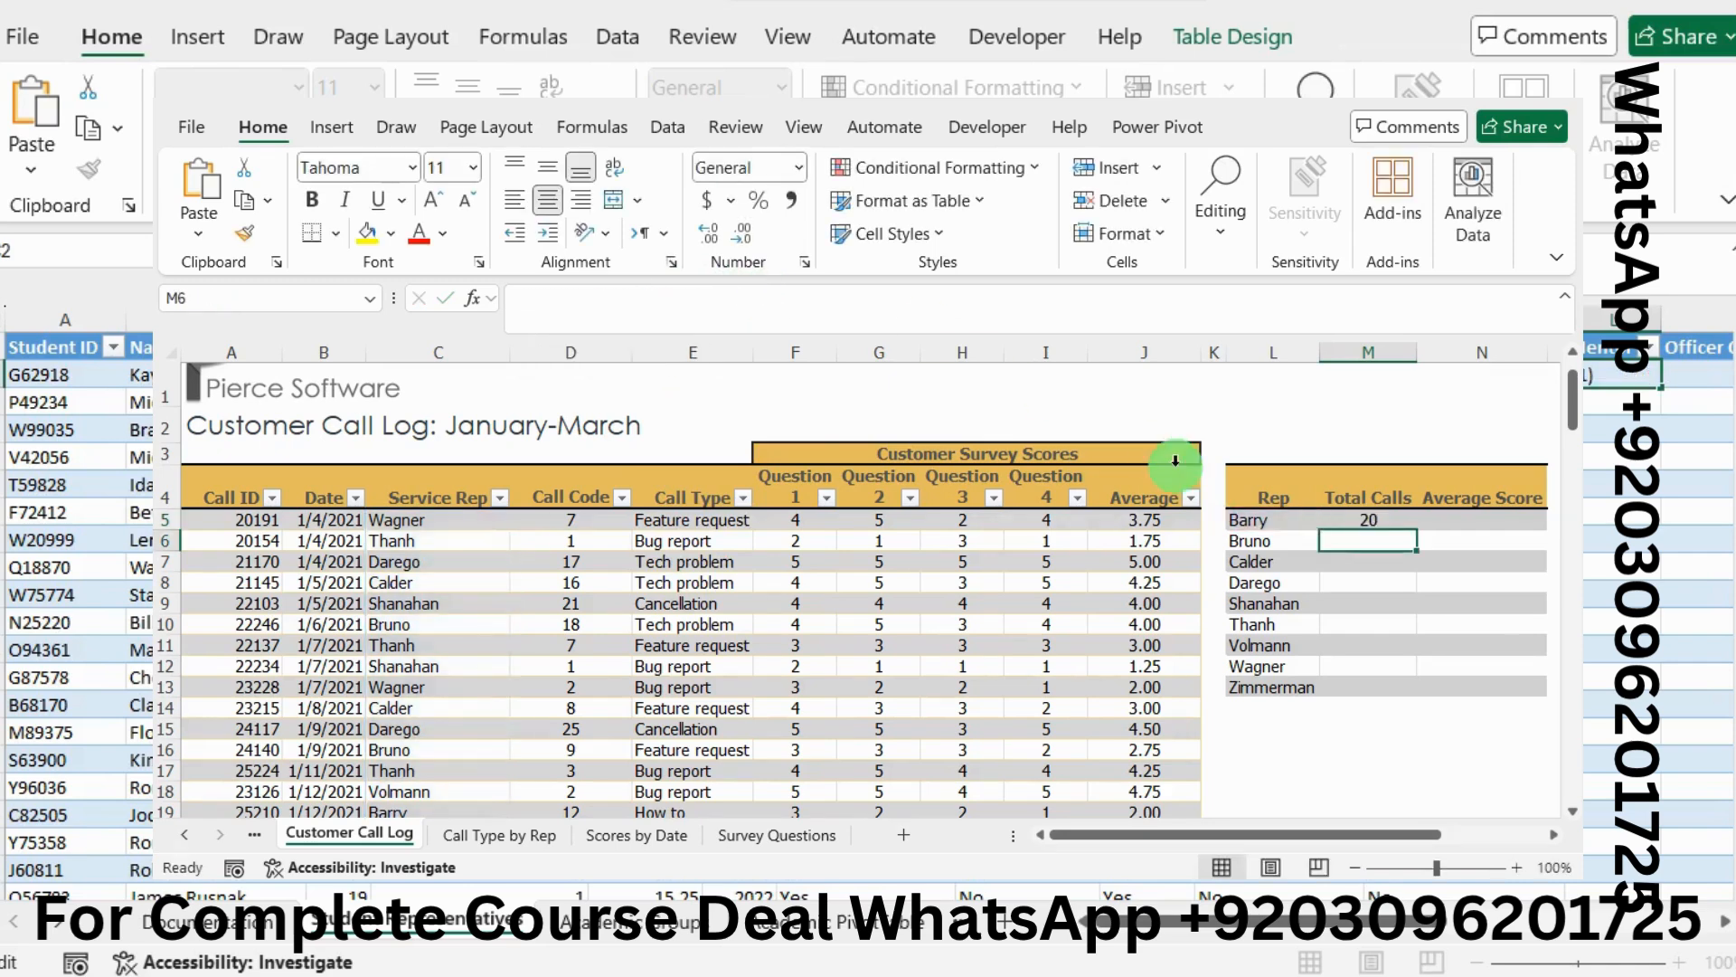
Paste M5's COUNTIF into M6:M13 as formulas only, showing totals 20, 15, 13, 12, 26, 9, 7, 17
left_click(1367, 516)
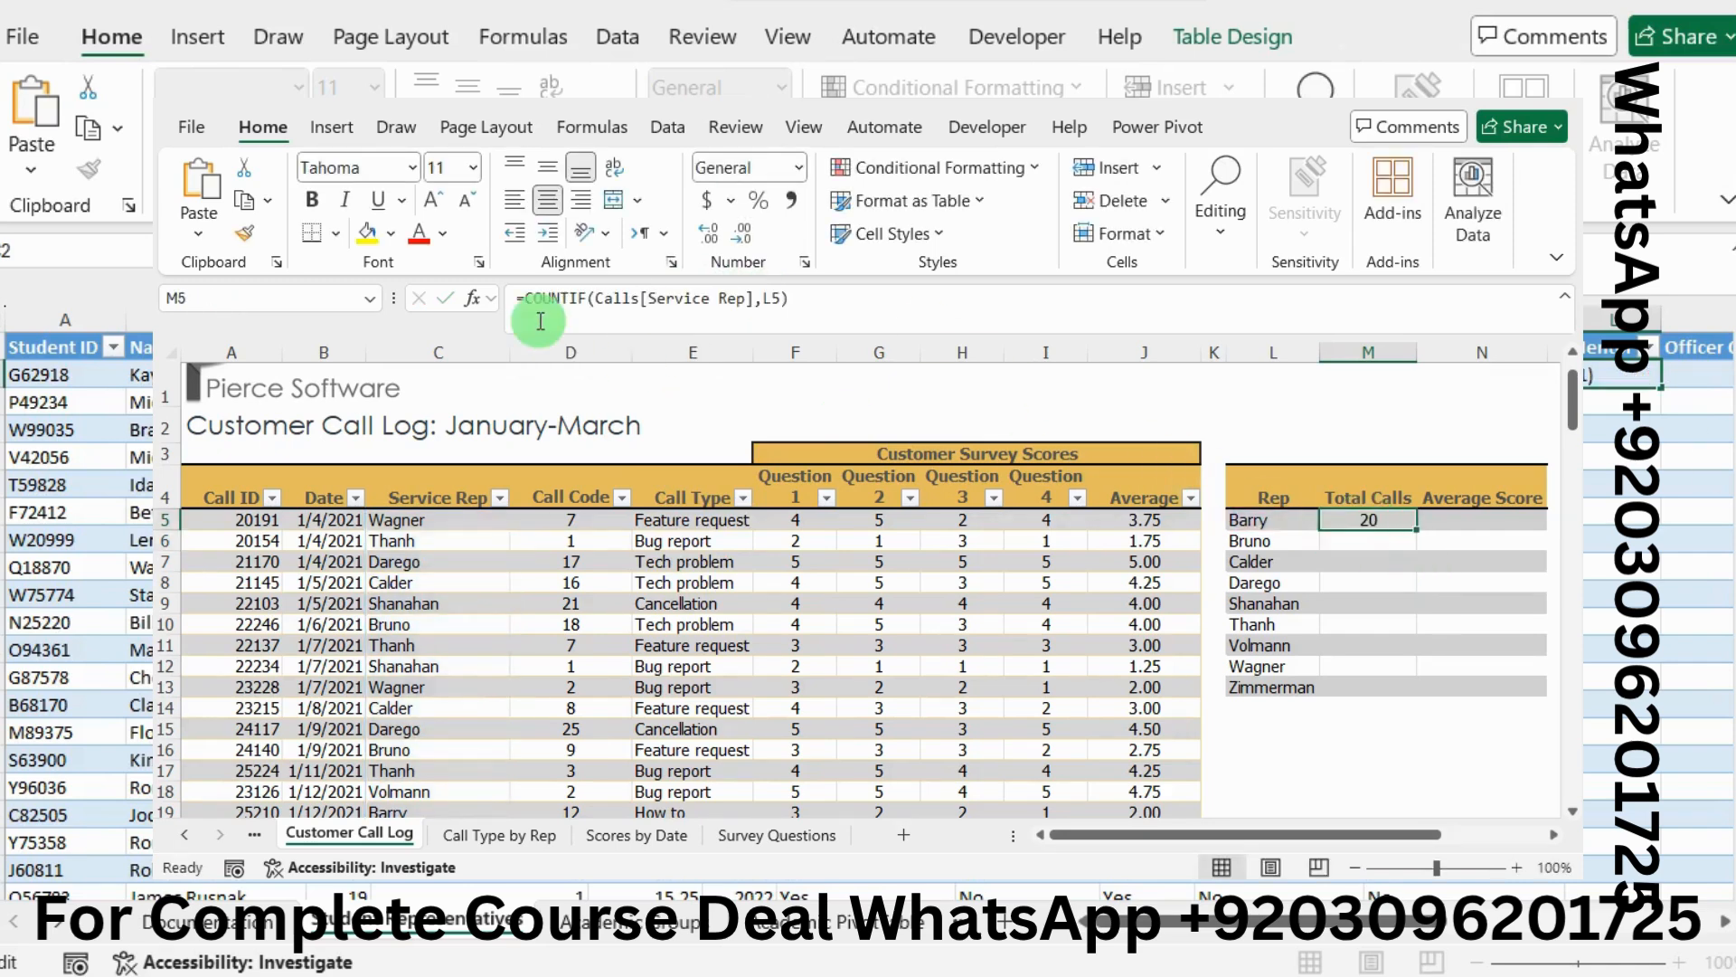
left_click(242, 199)
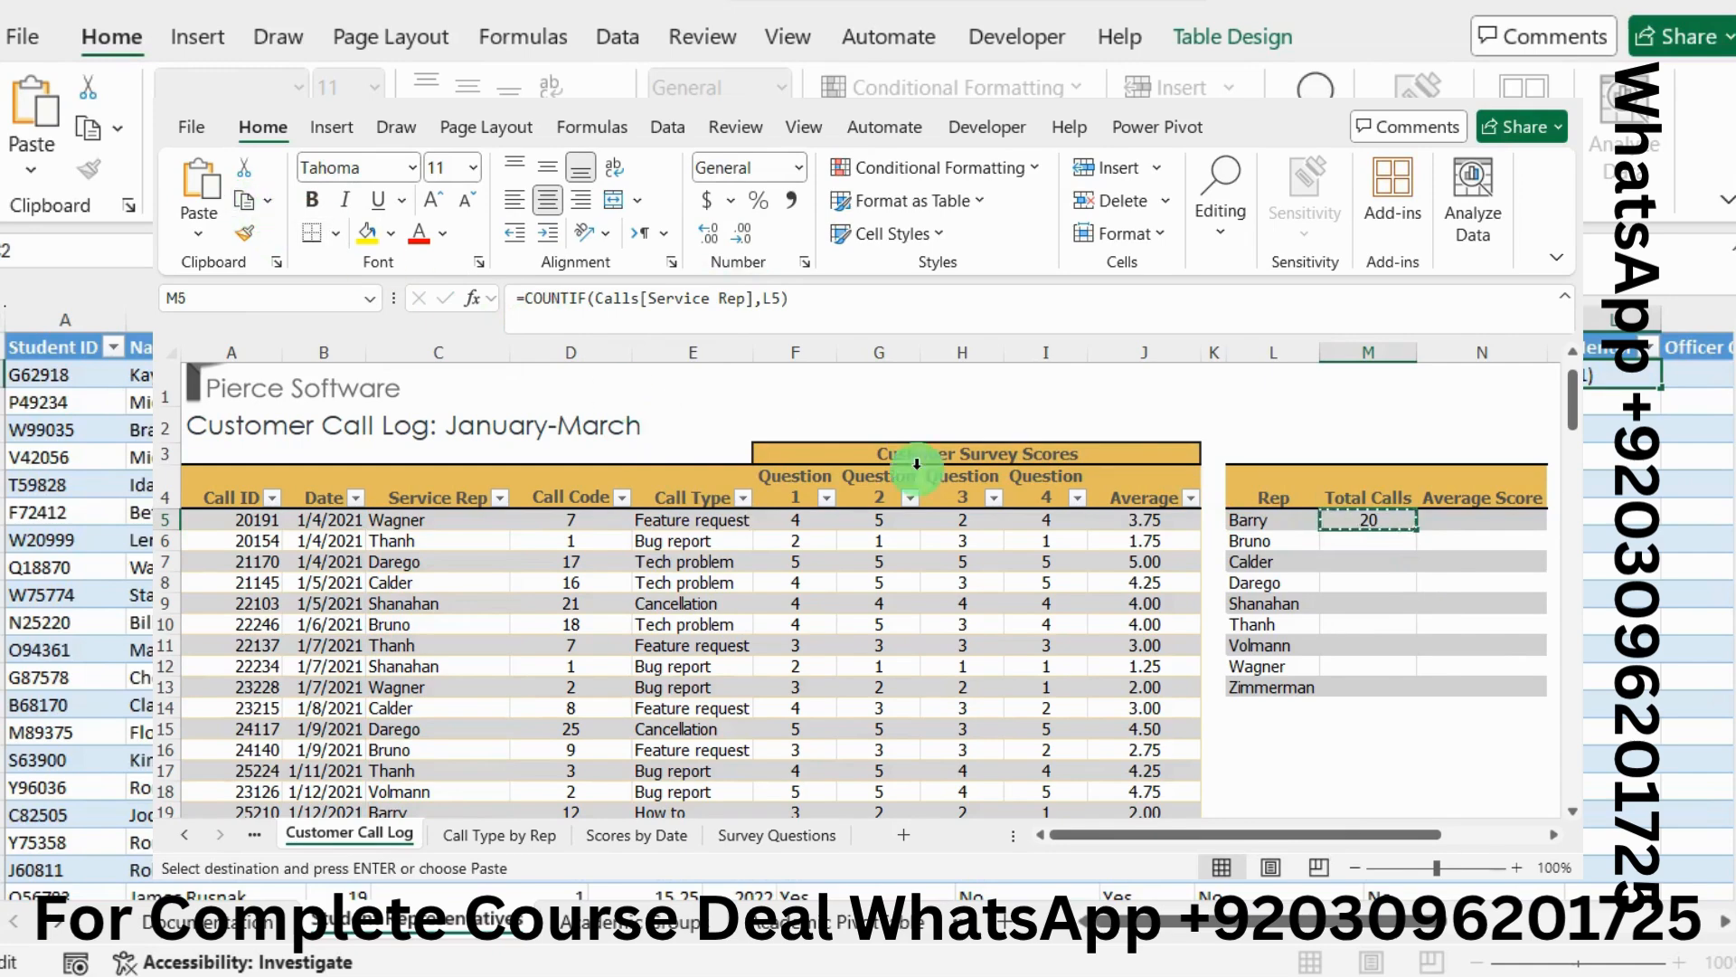
left_click_drag(1361, 540, 1353, 679)
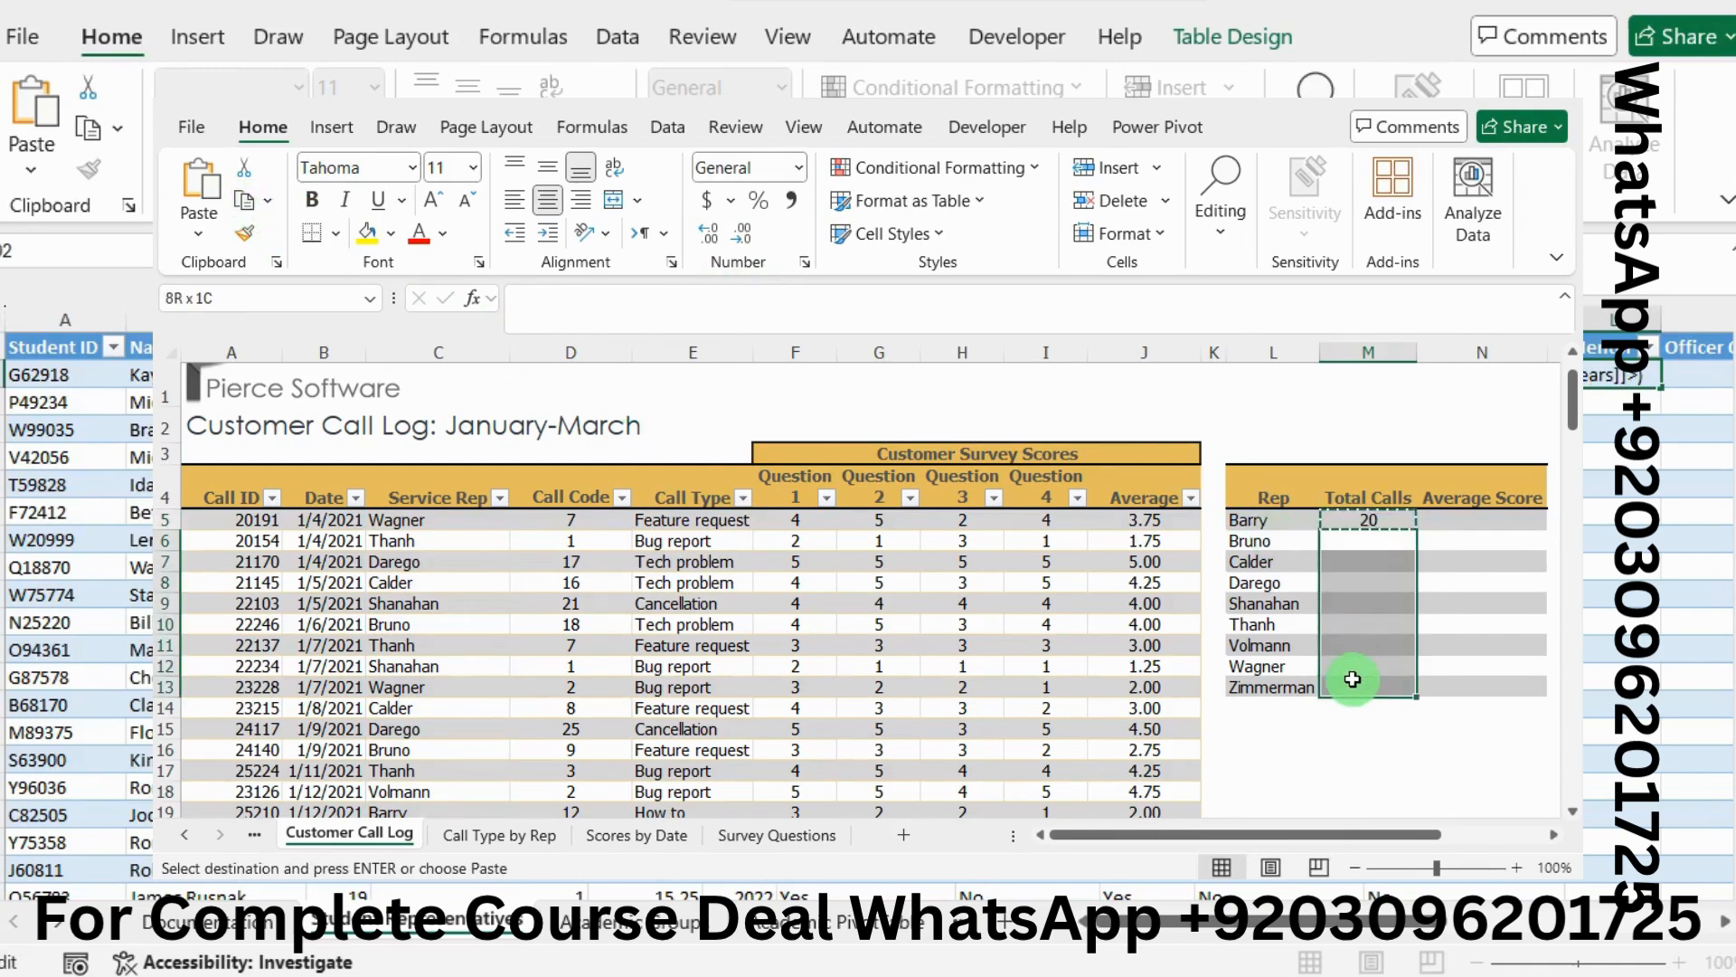
left_click(185, 243)
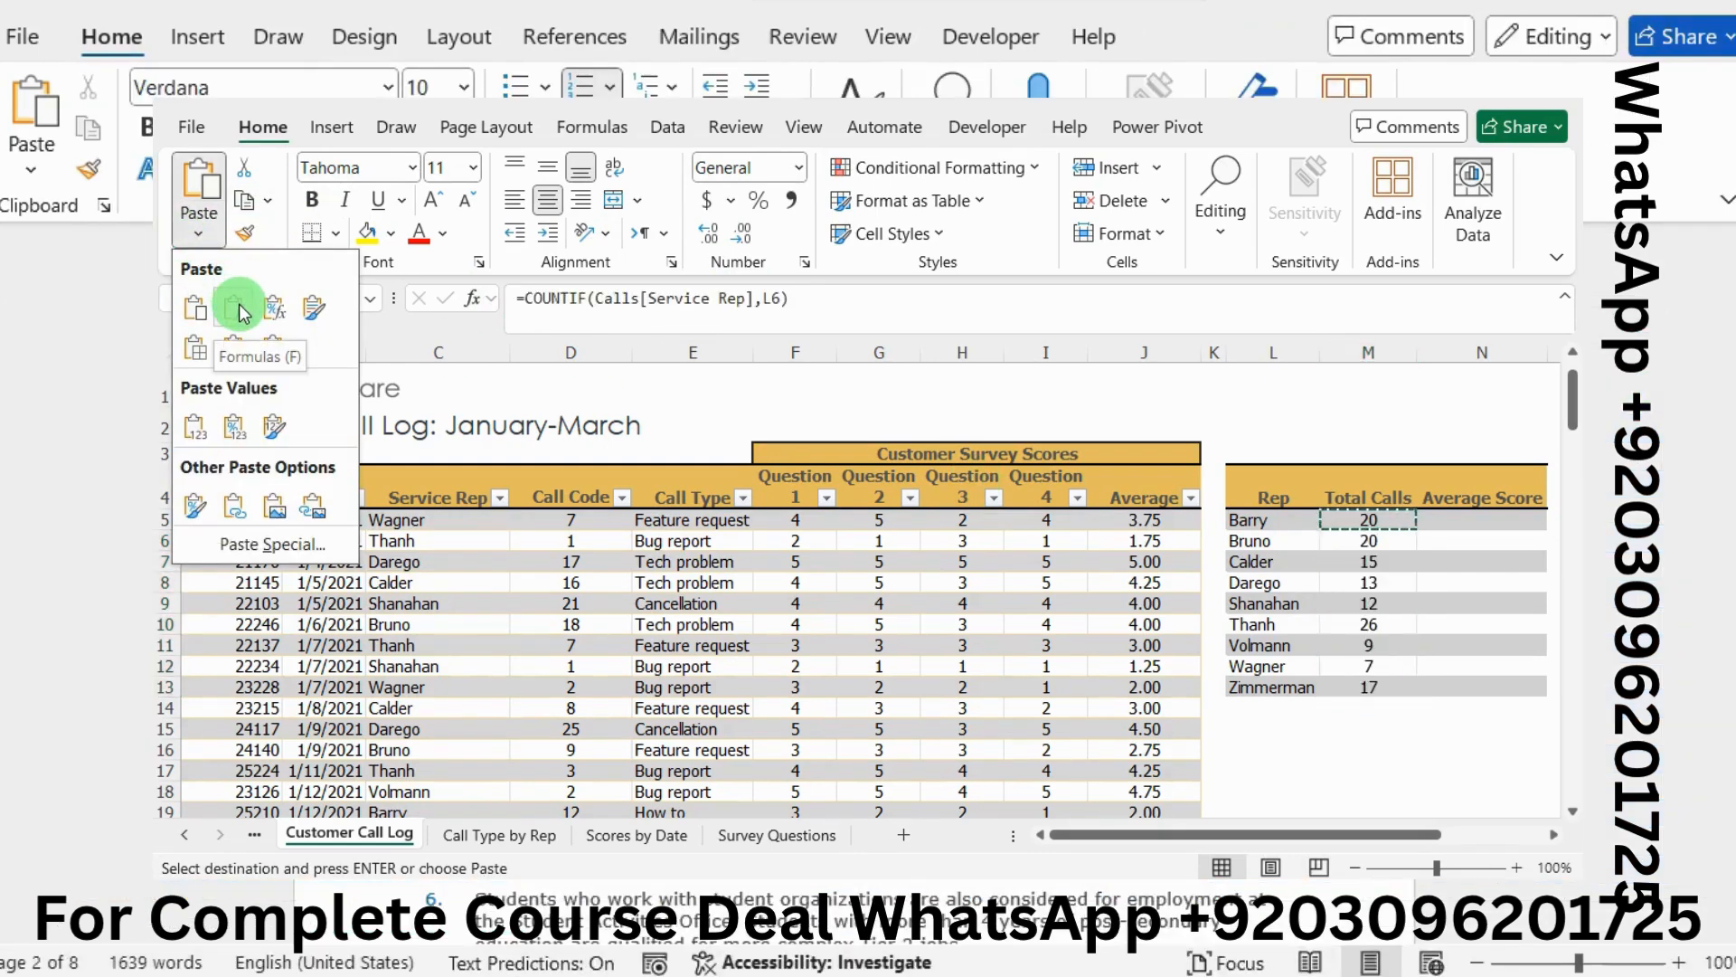
left_click(242, 312)
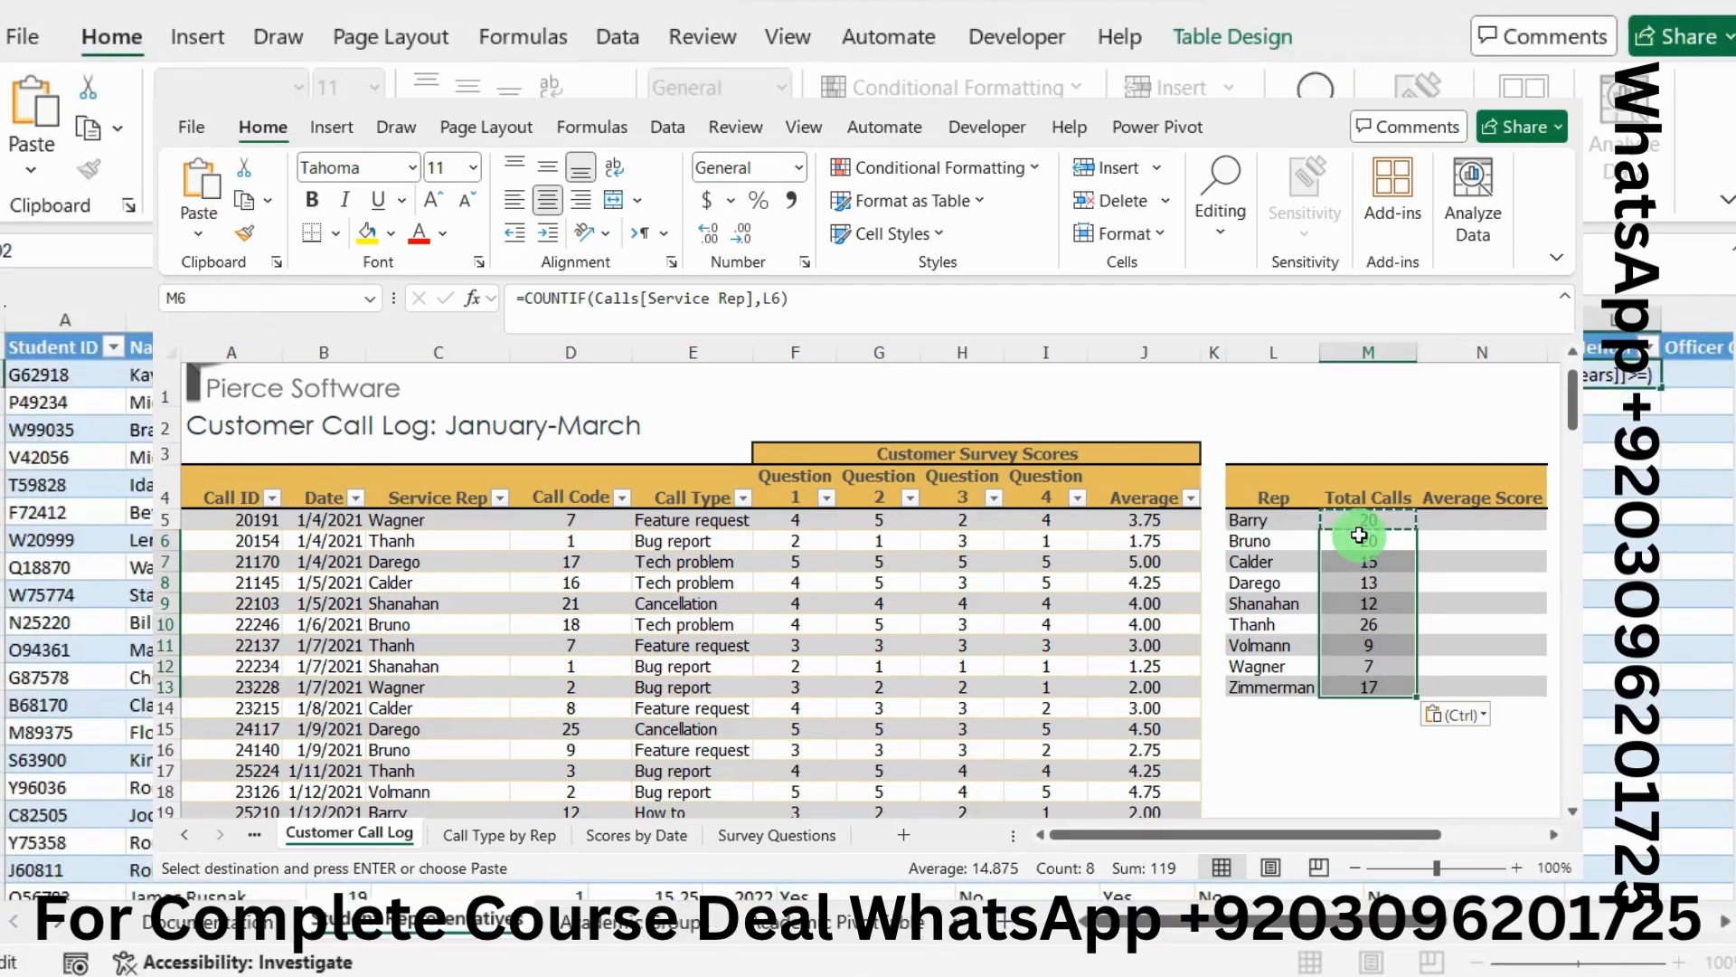
key("Escape")
Highlight instruction step 4, the AVERAGEIF average-score task, in green
key("alt+Tab")
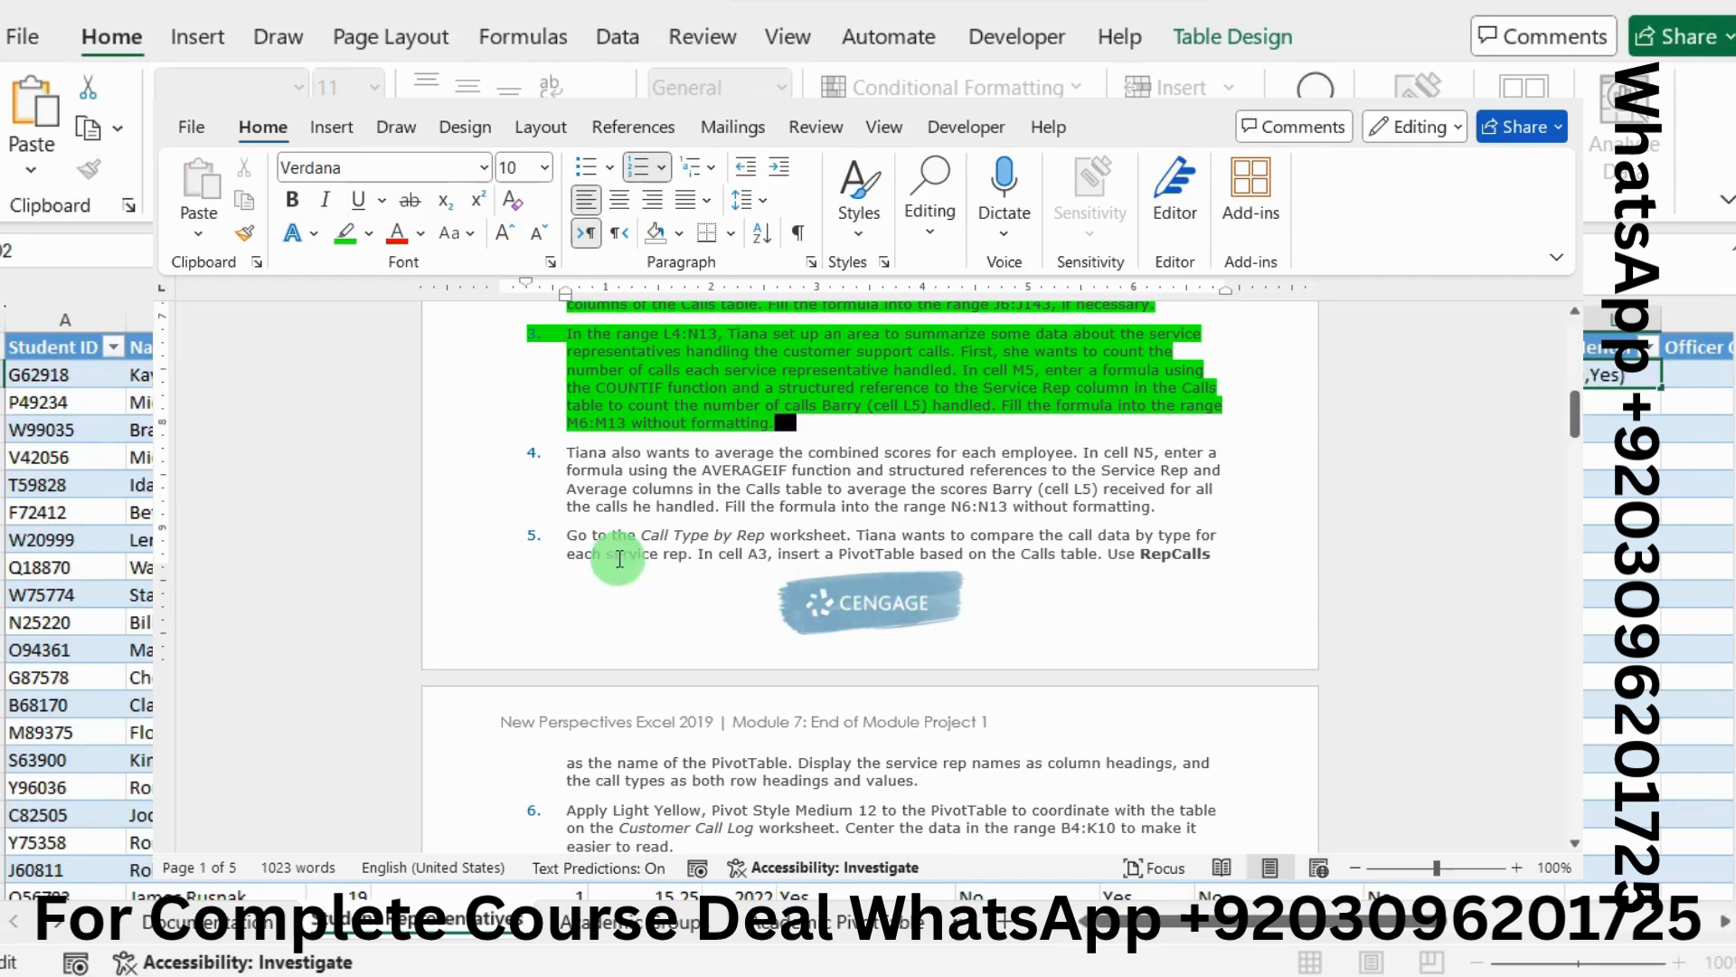
left_click_drag(568, 452, 1161, 508)
left_click(966, 470)
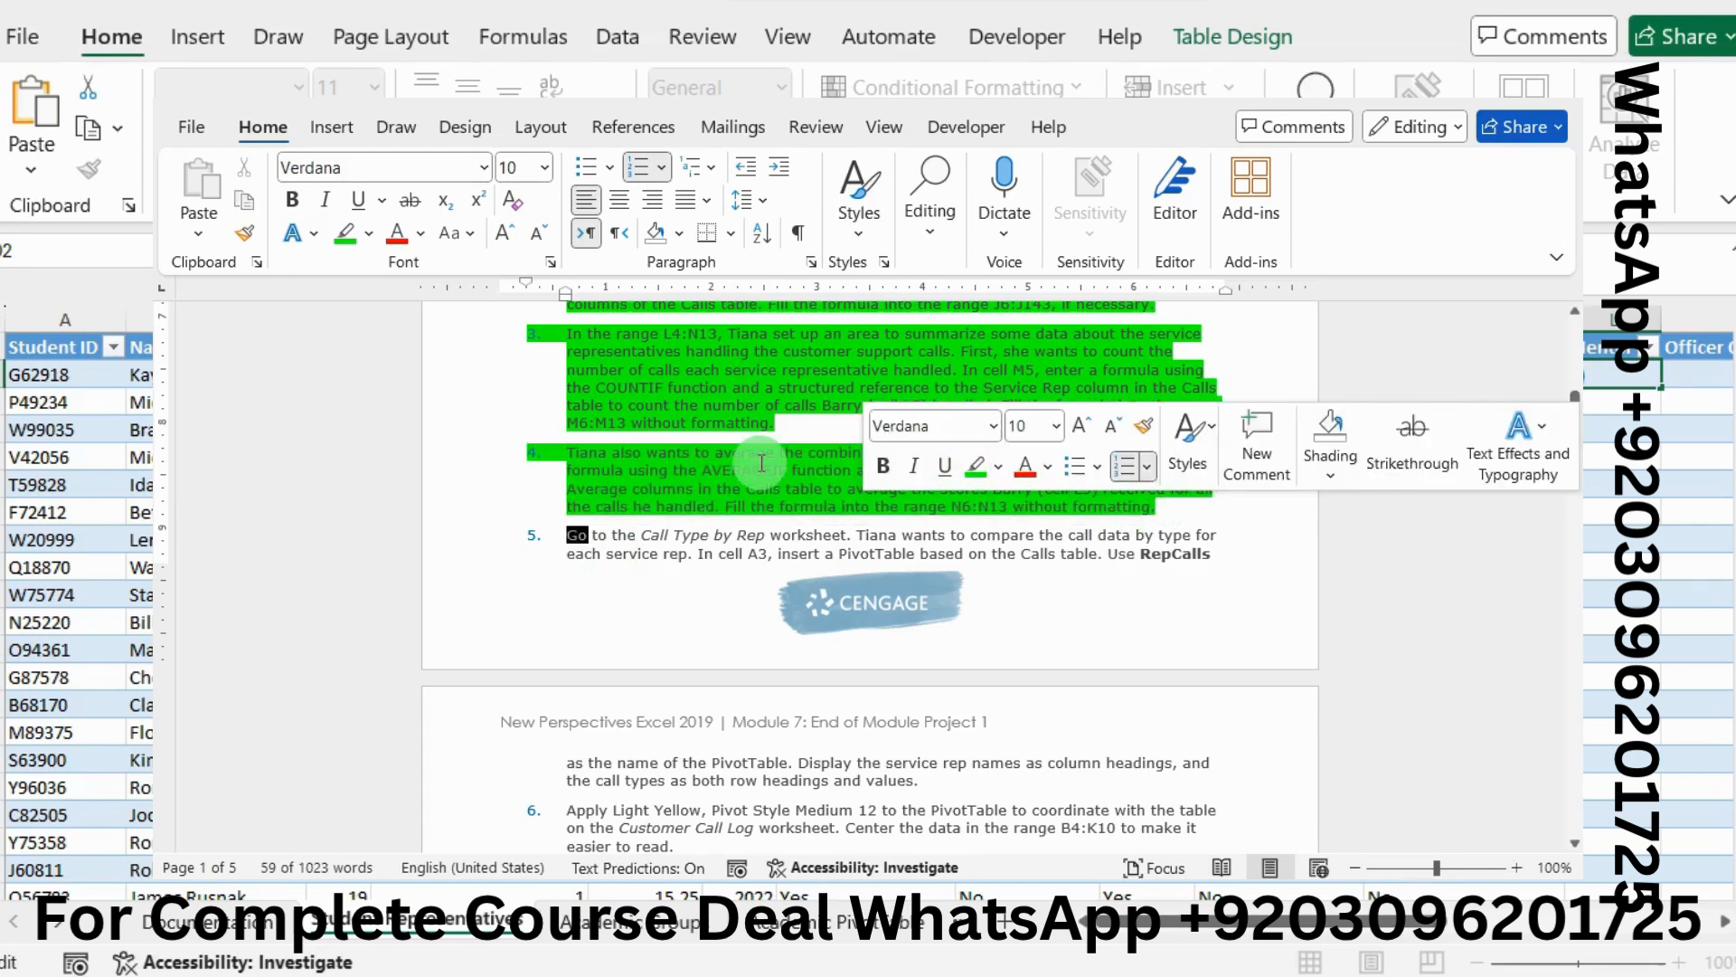
left_click(762, 463)
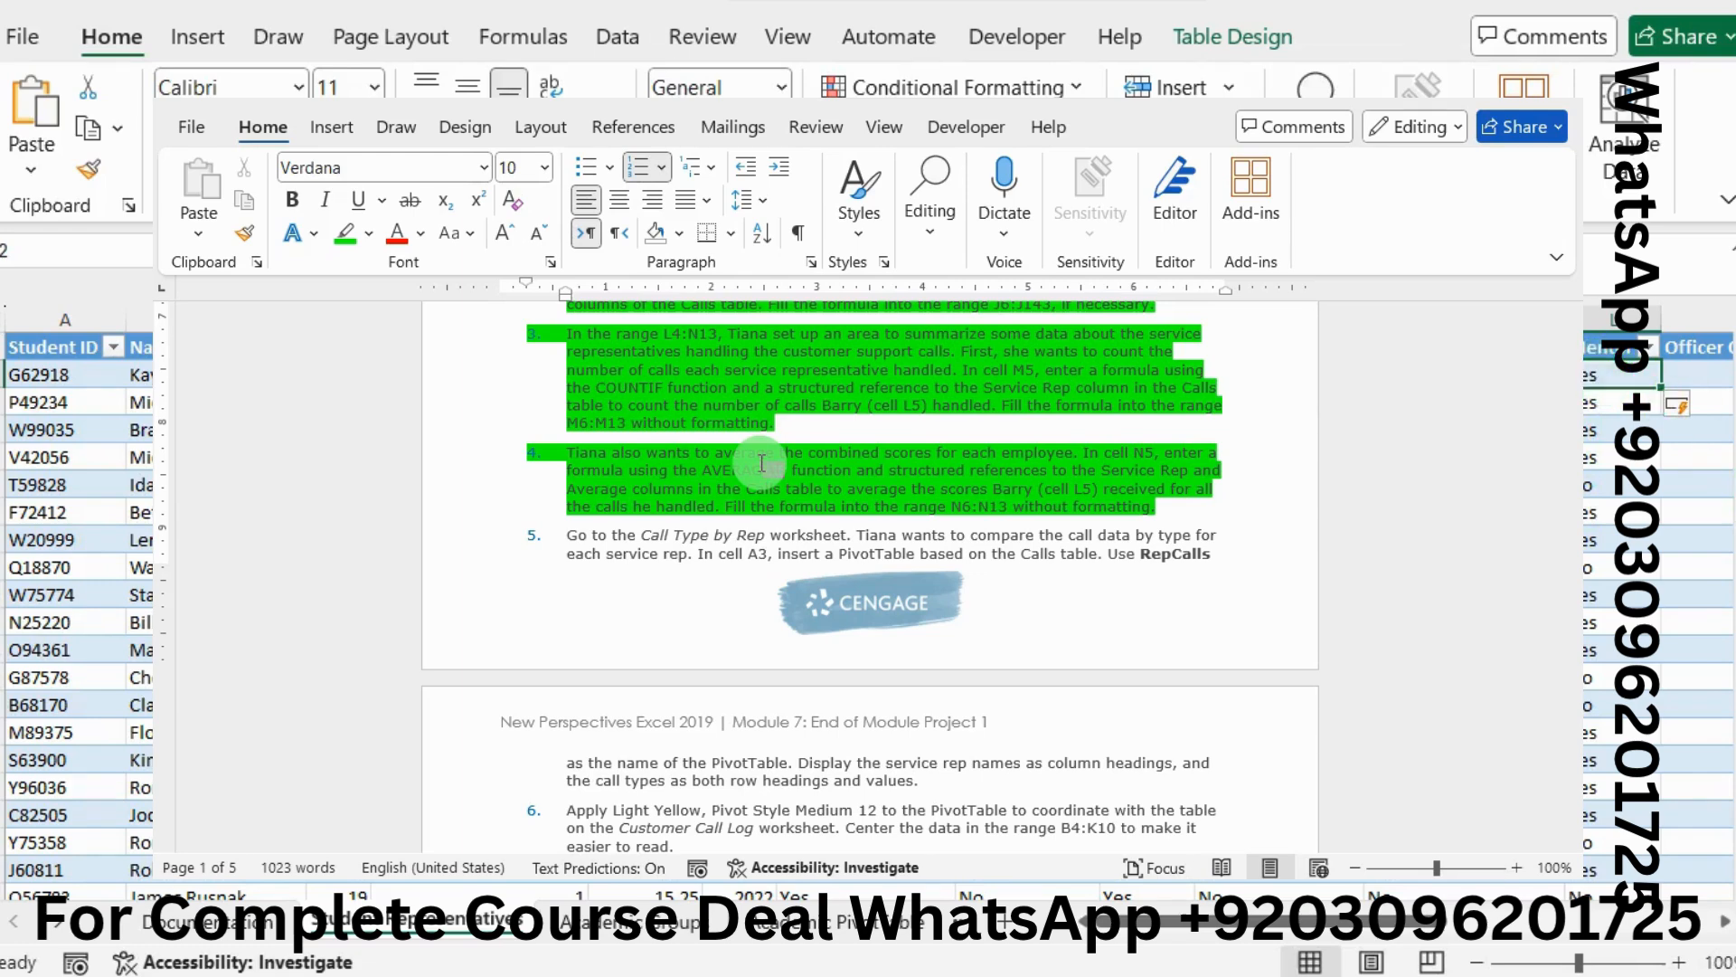
Select and deselect further instruction lines while scrolling down the Word document
key("alt+Tab")
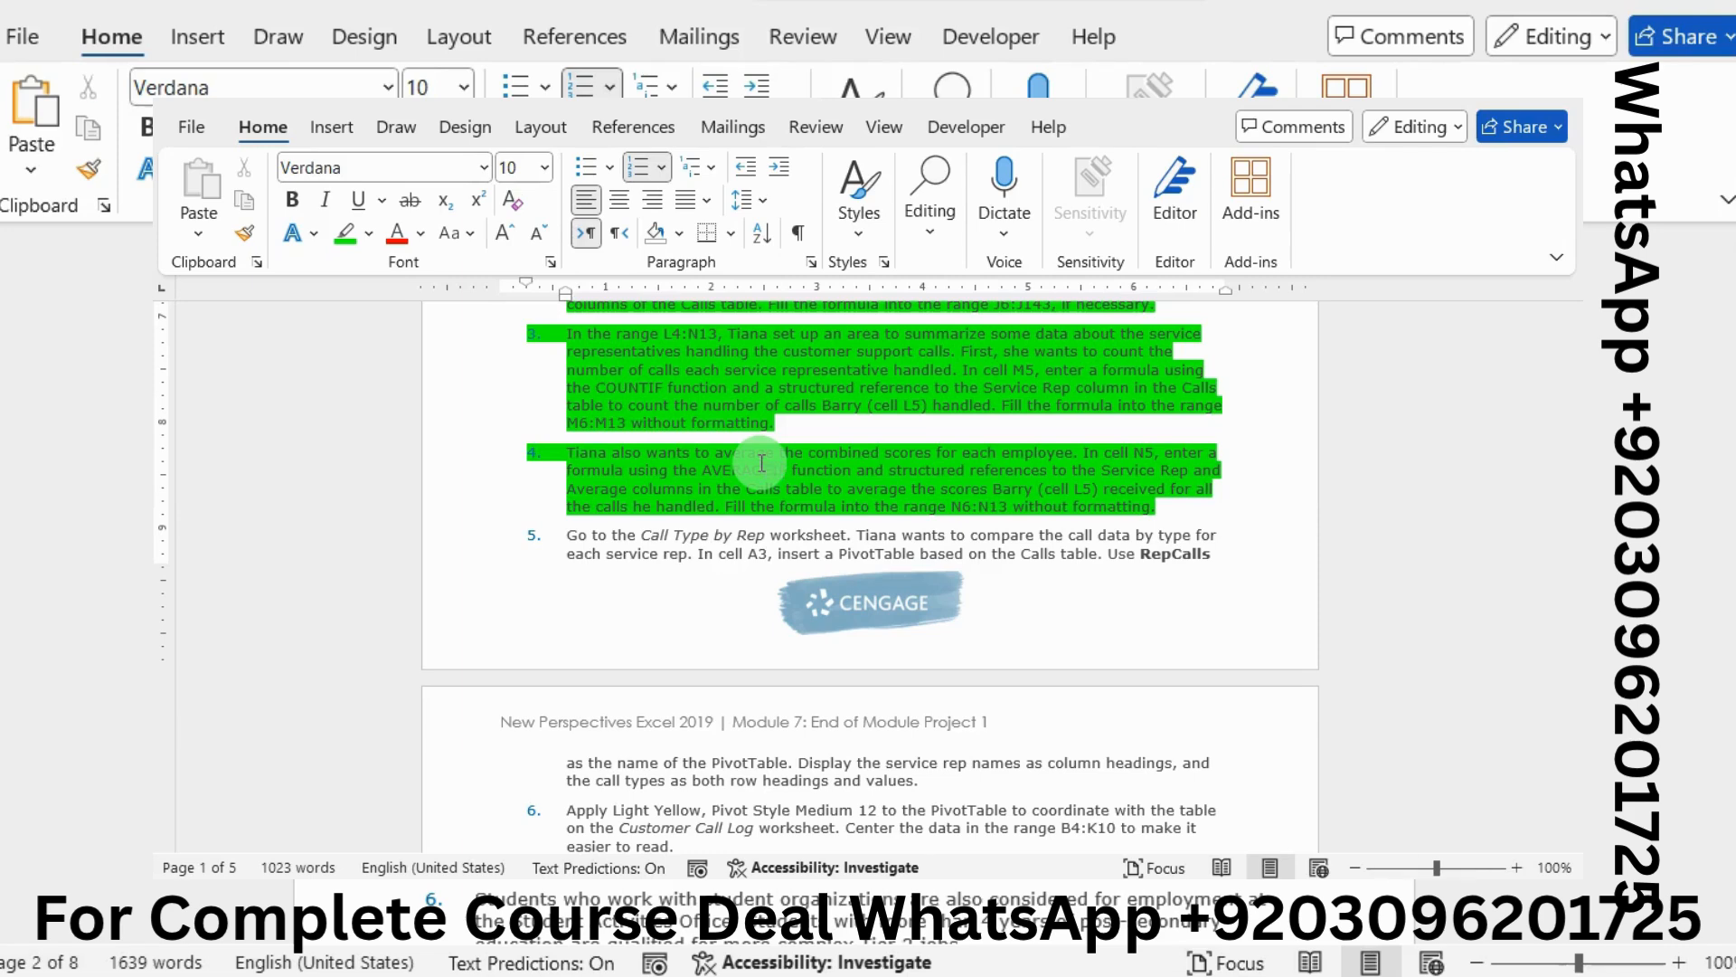
left_click_drag(475, 624, 1203, 624)
left_click(761, 463)
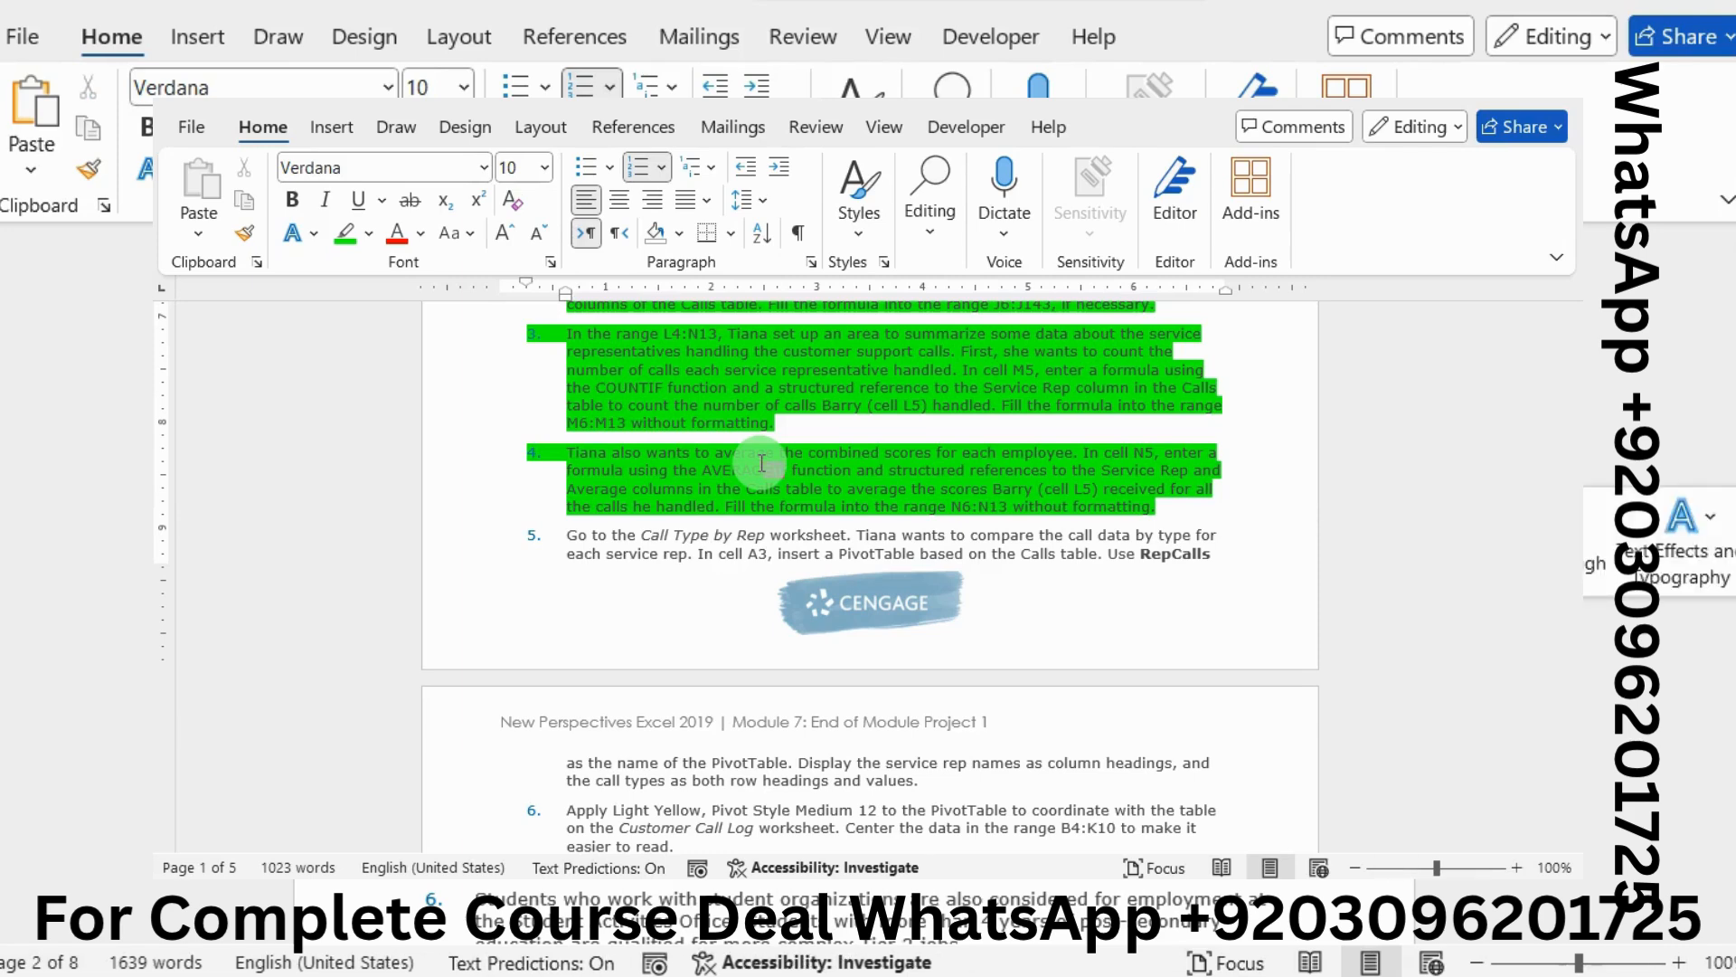
scroll(761, 463, "down", 1)
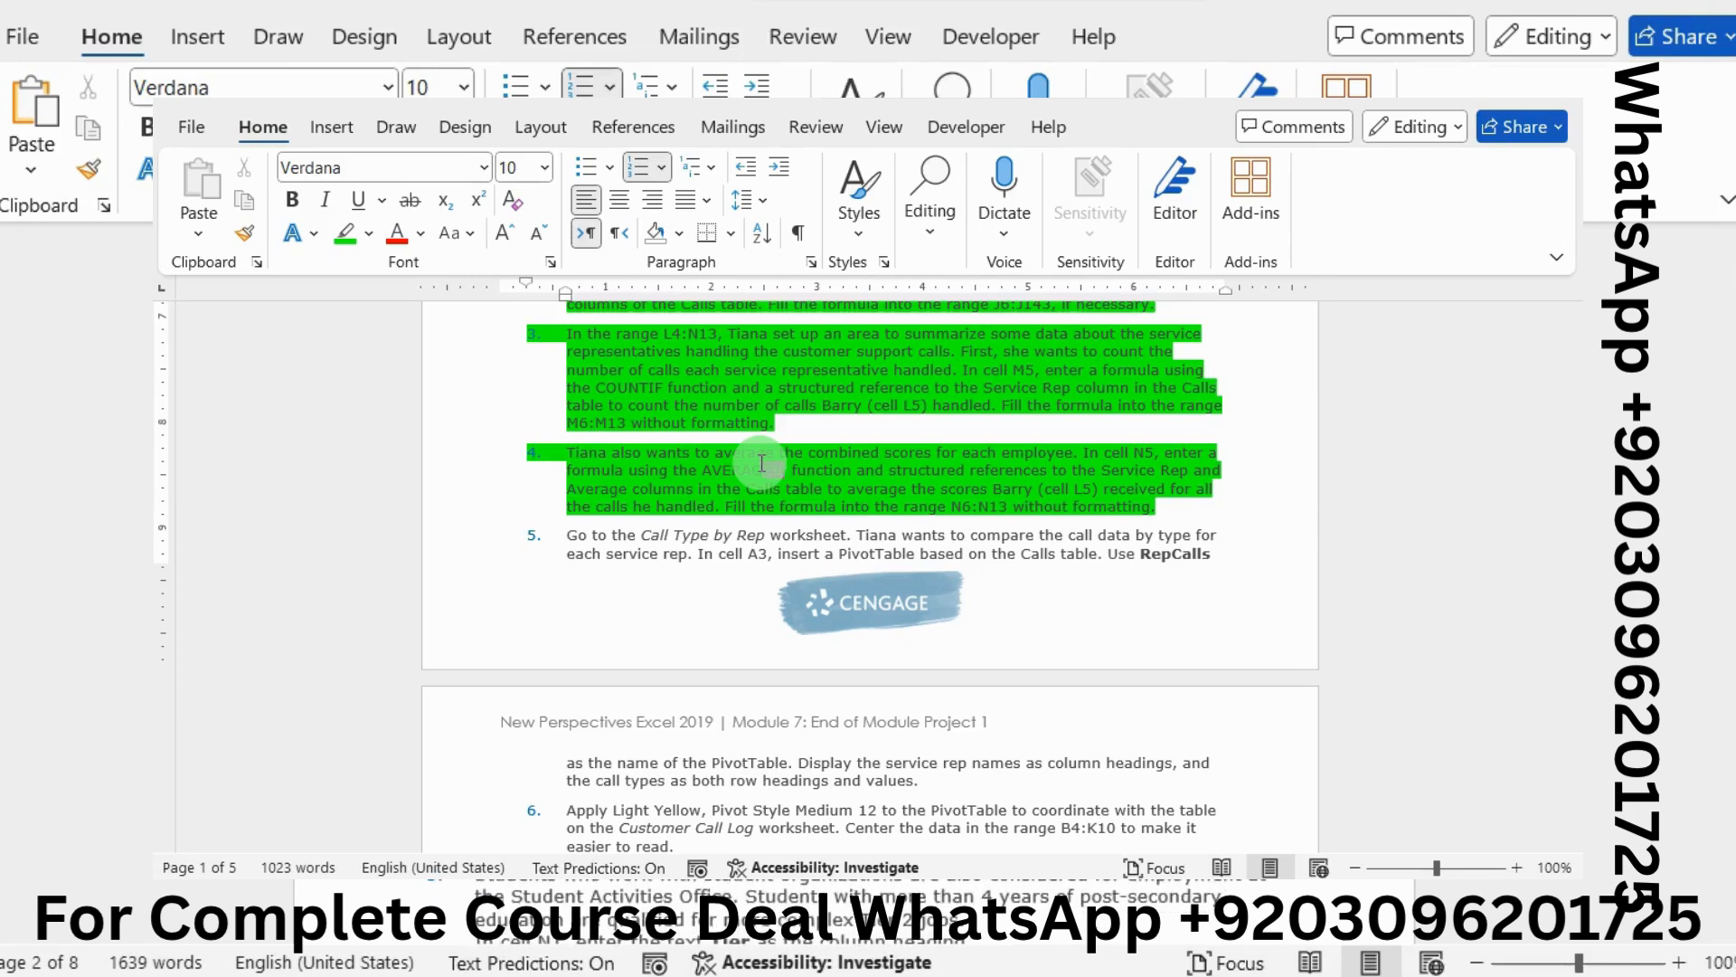
left_click_drag(475, 271, 1203, 429)
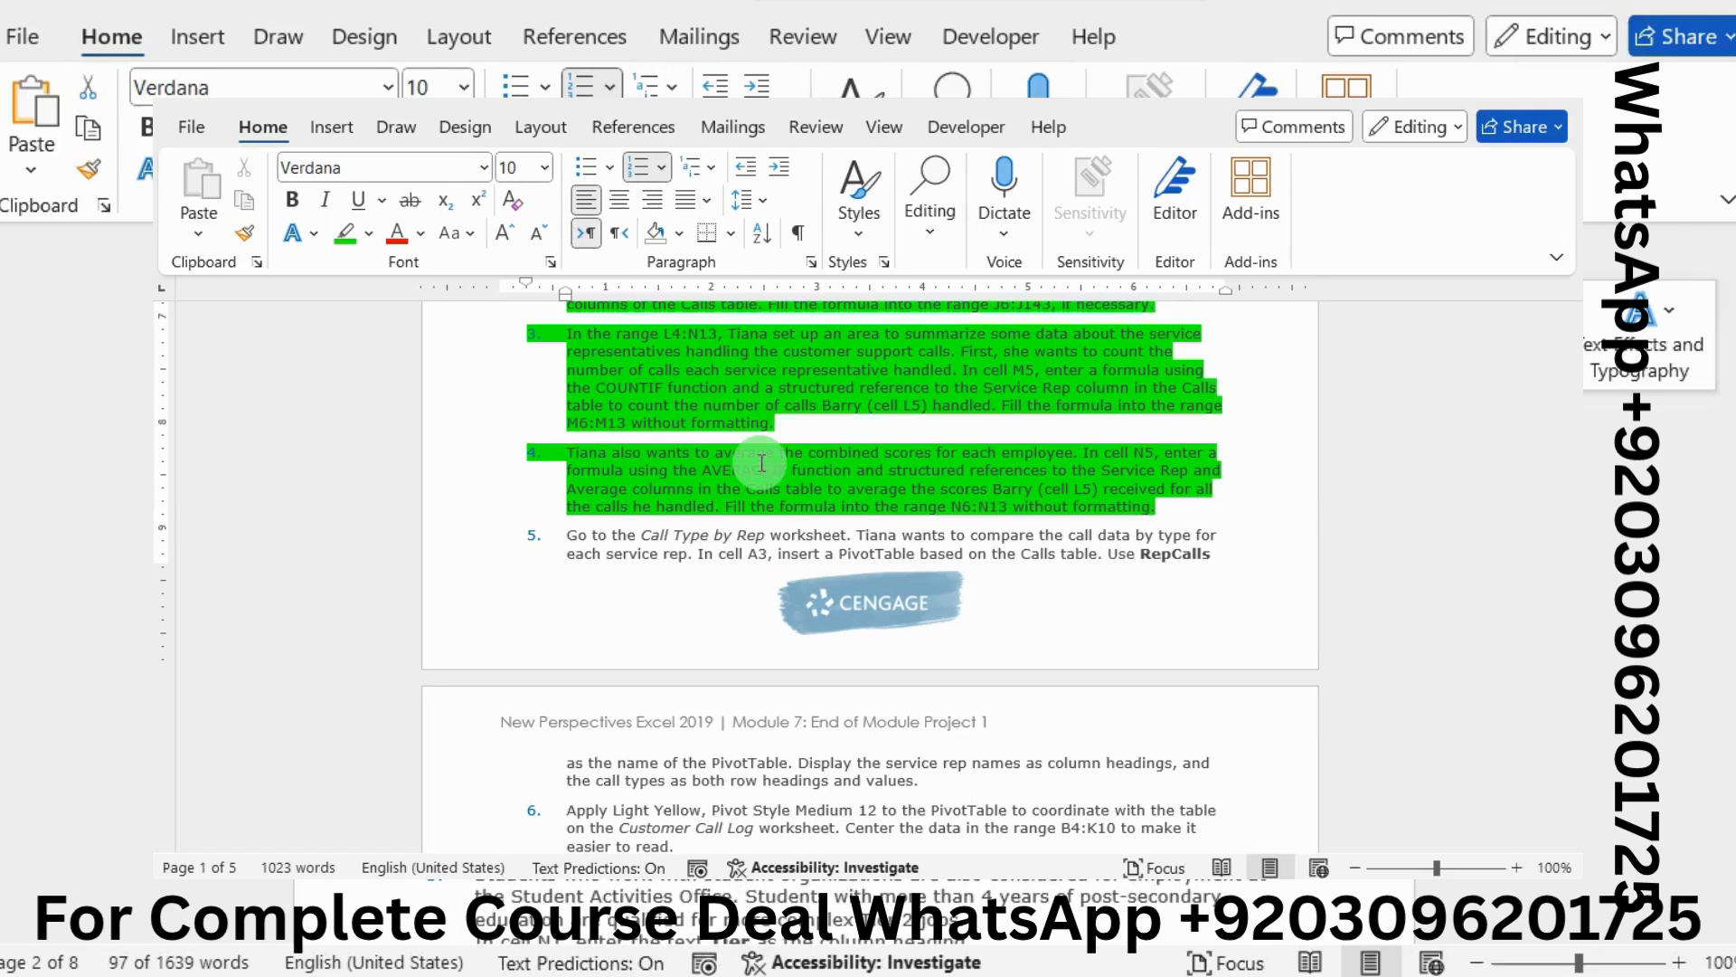
left_click(762, 463)
scroll(1421, 507, "down", 1)
scroll(774, 469, "down", 3)
Start =AVERAGEIF in cell N5 via autocomplete and bring up its Function Arguments dialog
mouse_move(1596, 499)
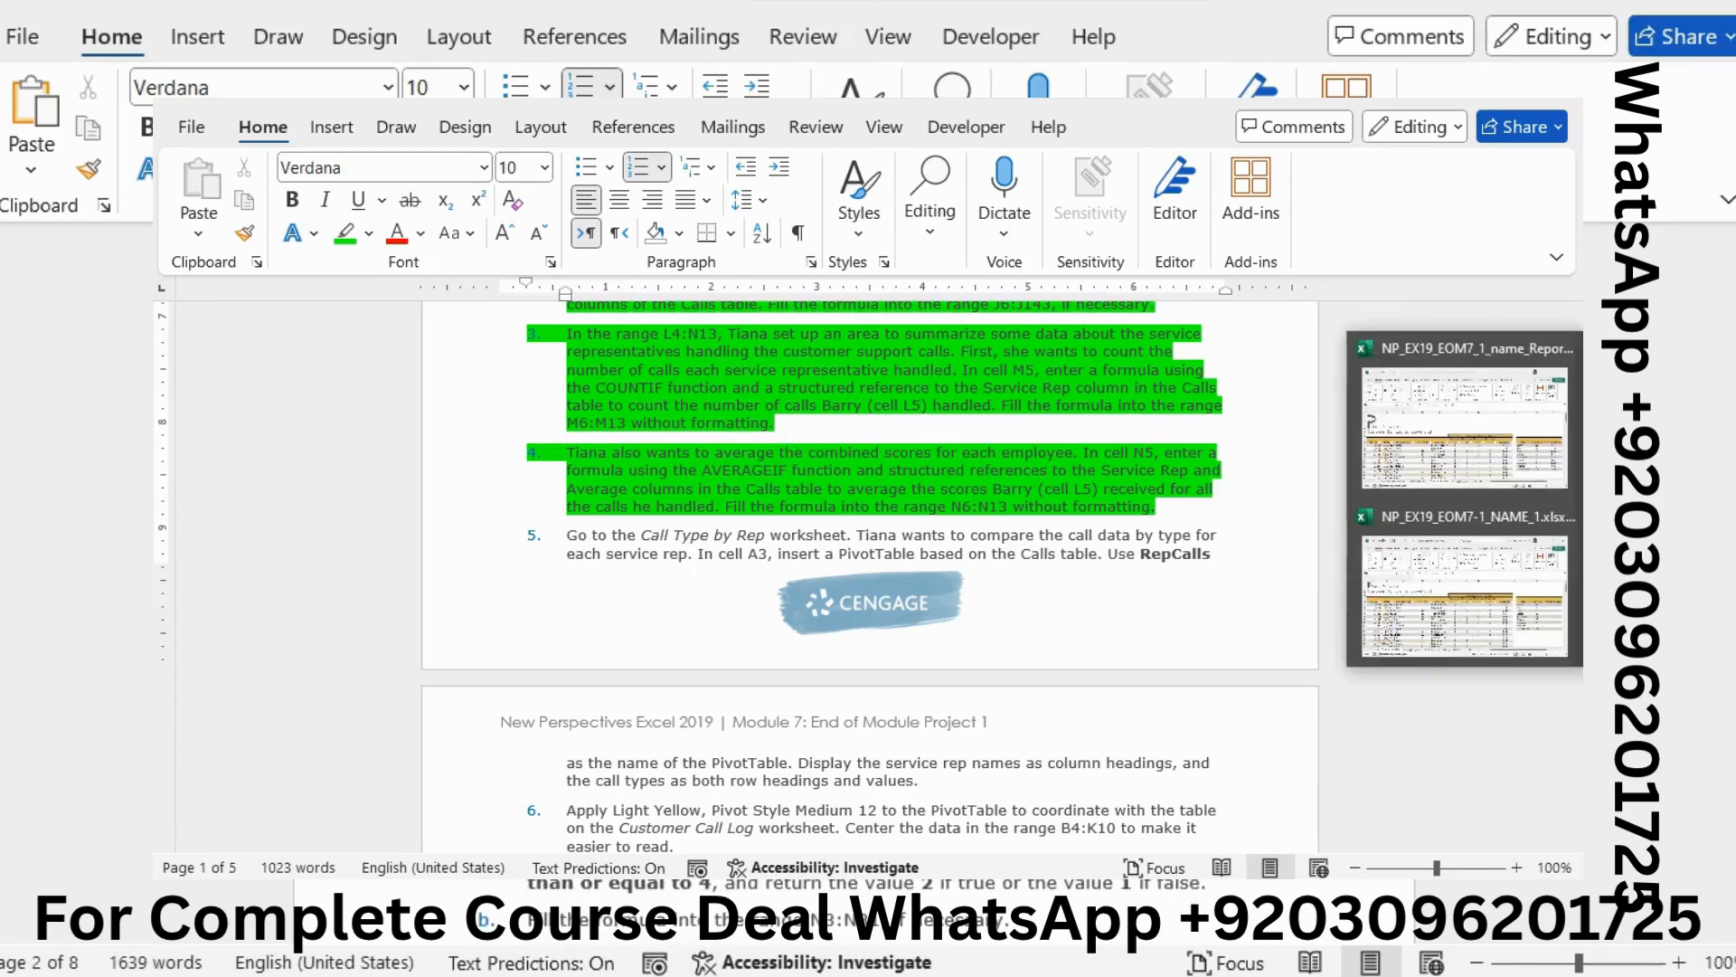
left_click(1490, 556)
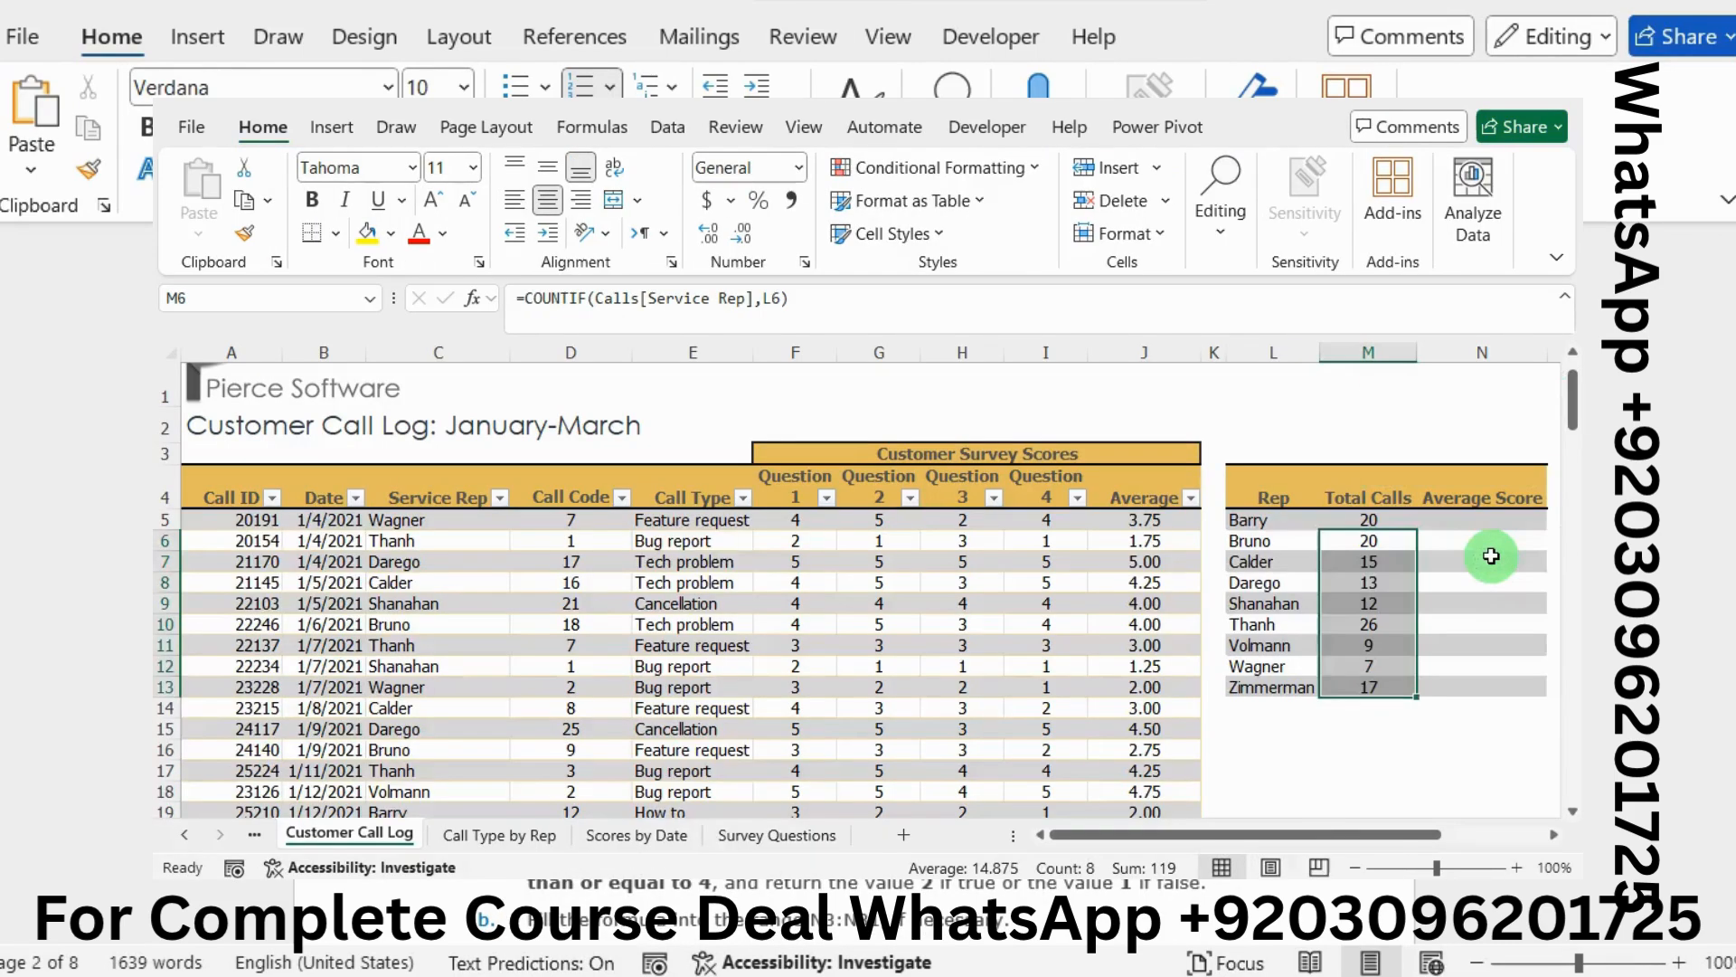
left_click(1470, 523)
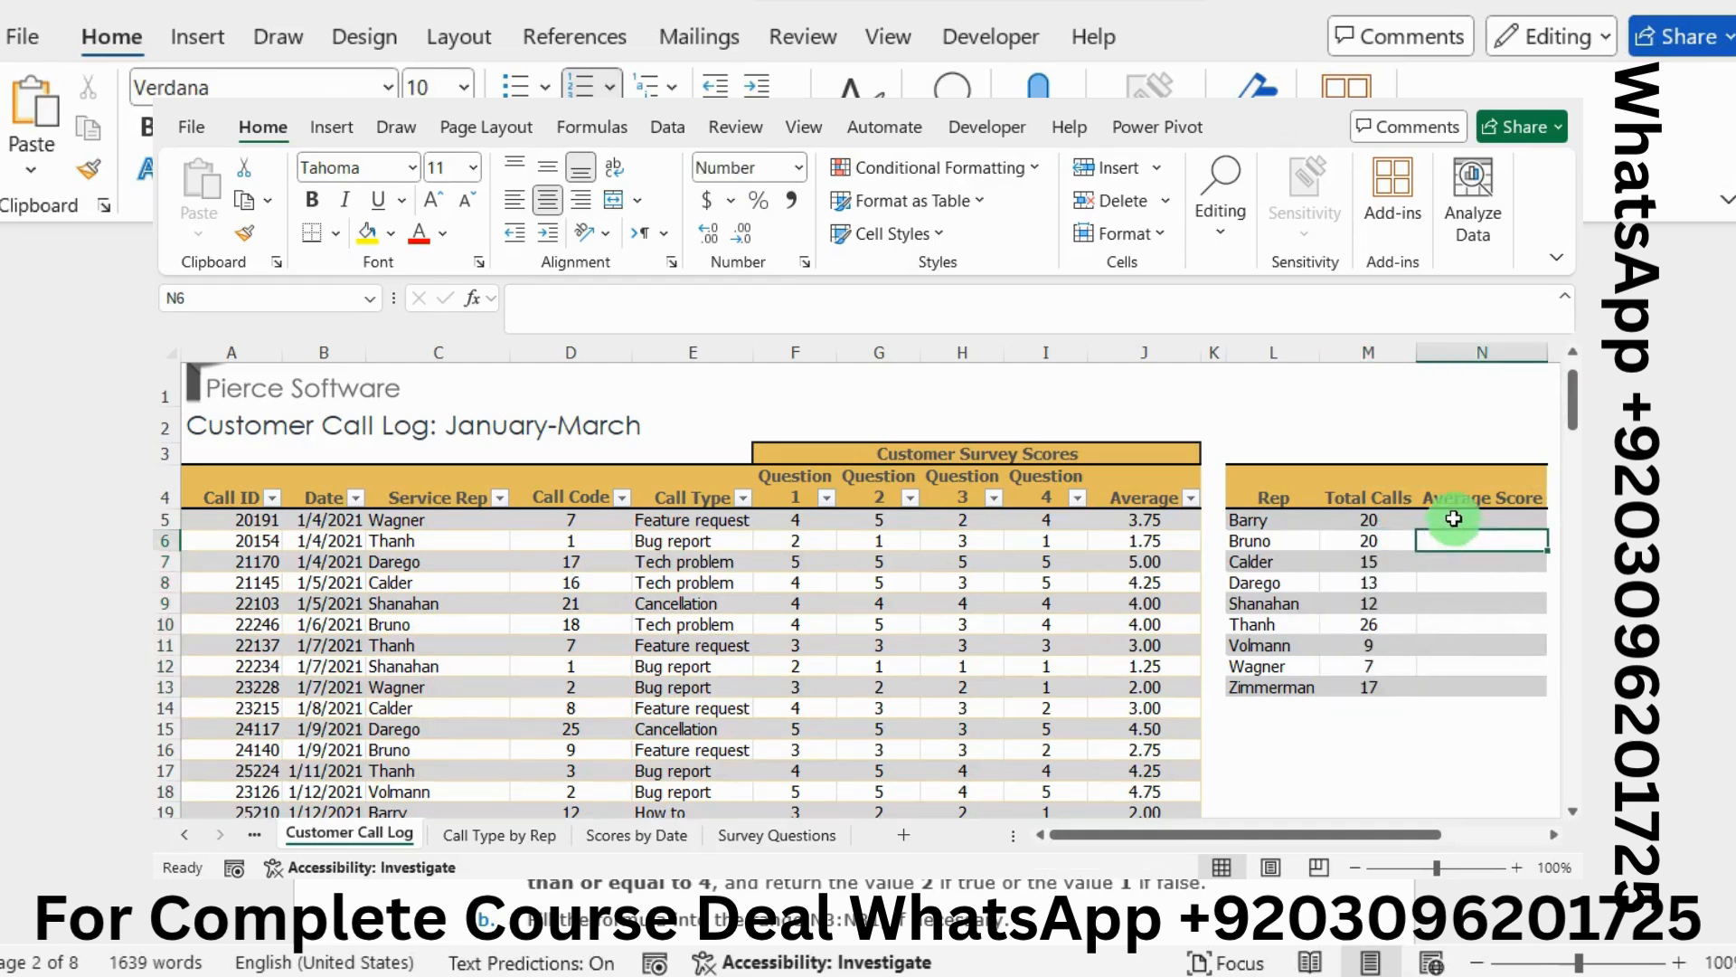
type("=")
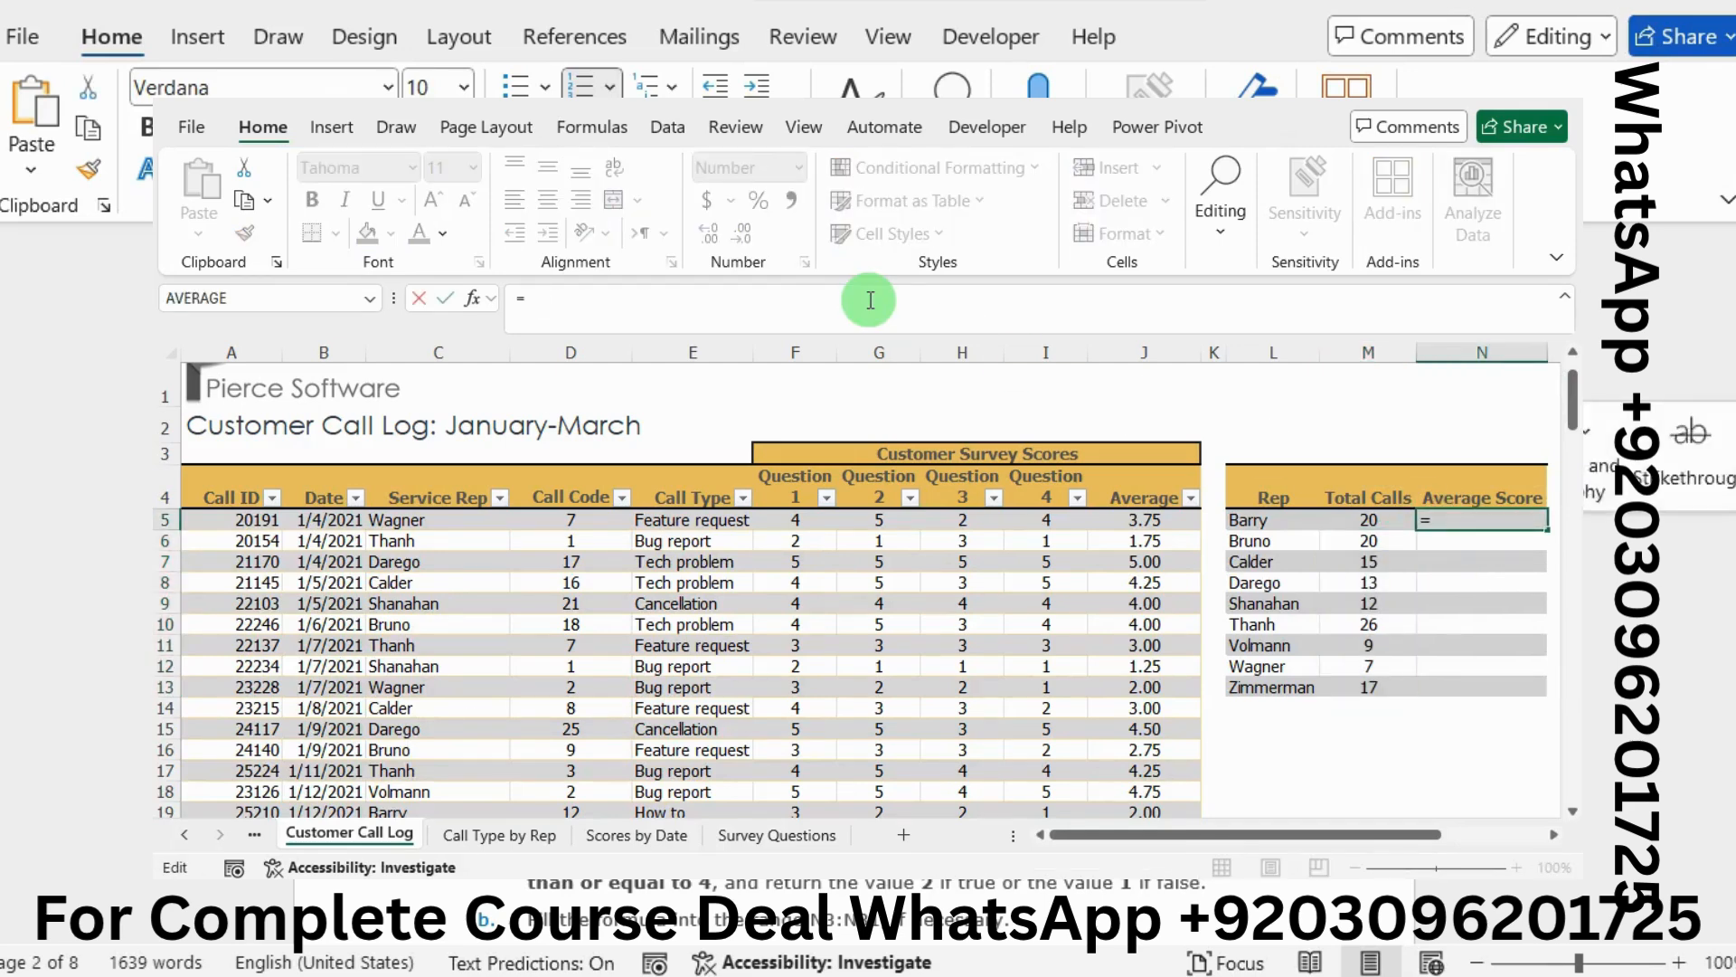
type("A")
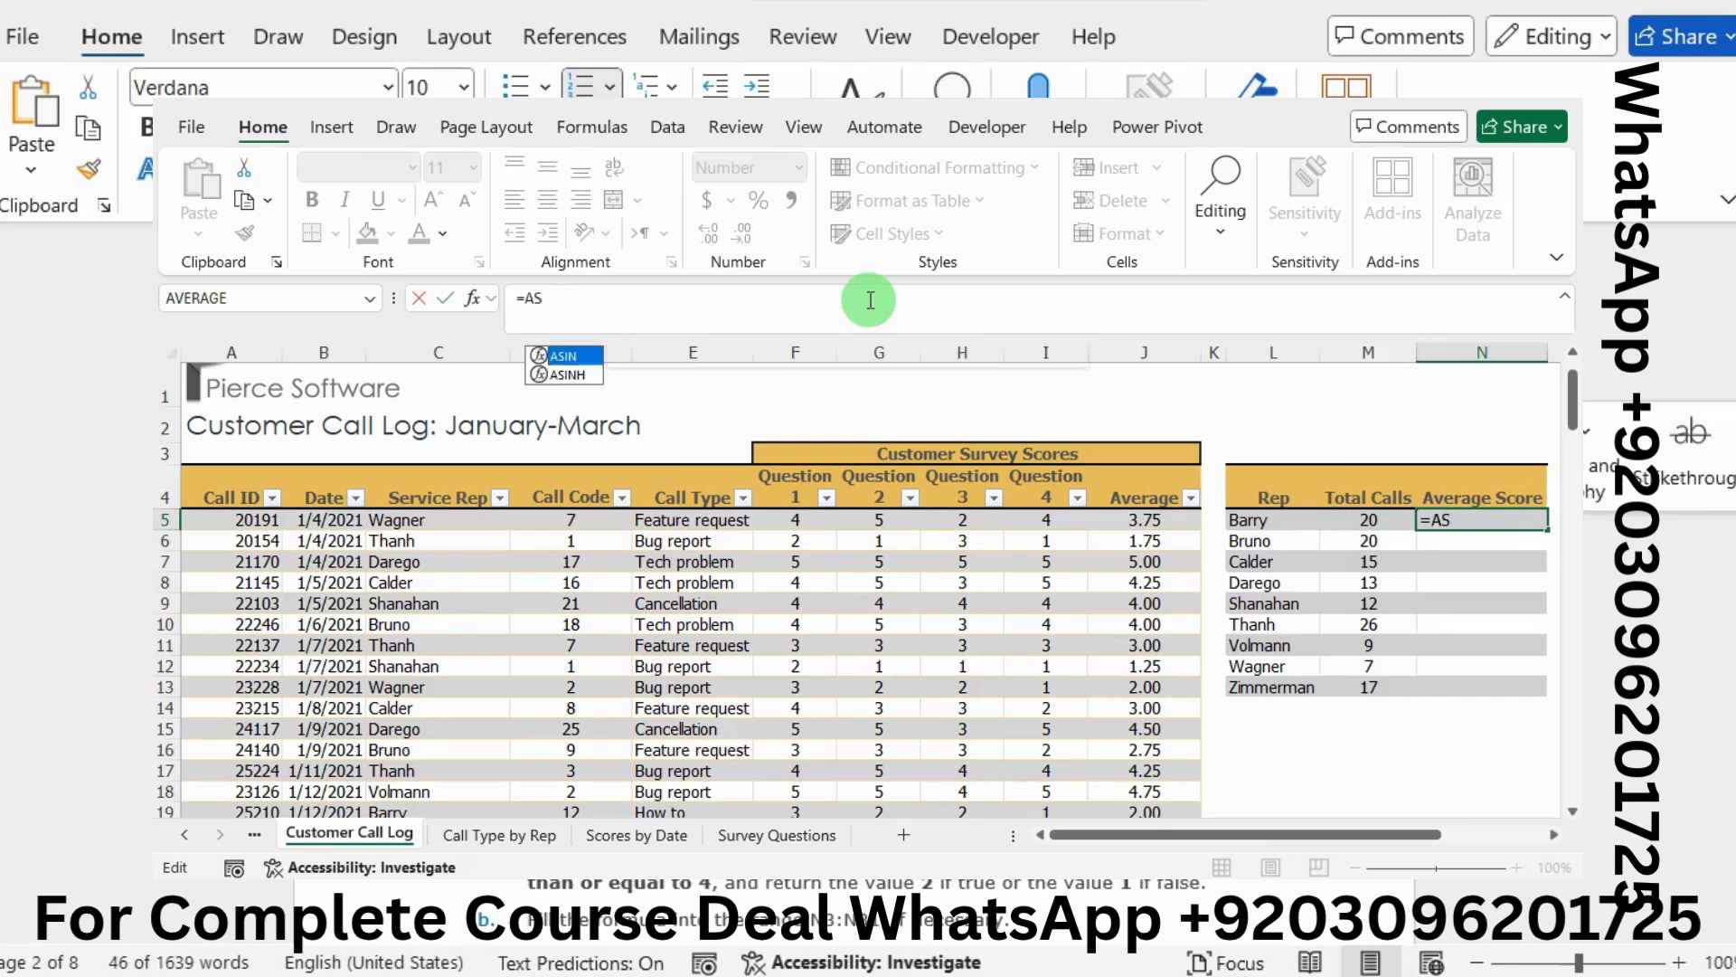
type("VER")
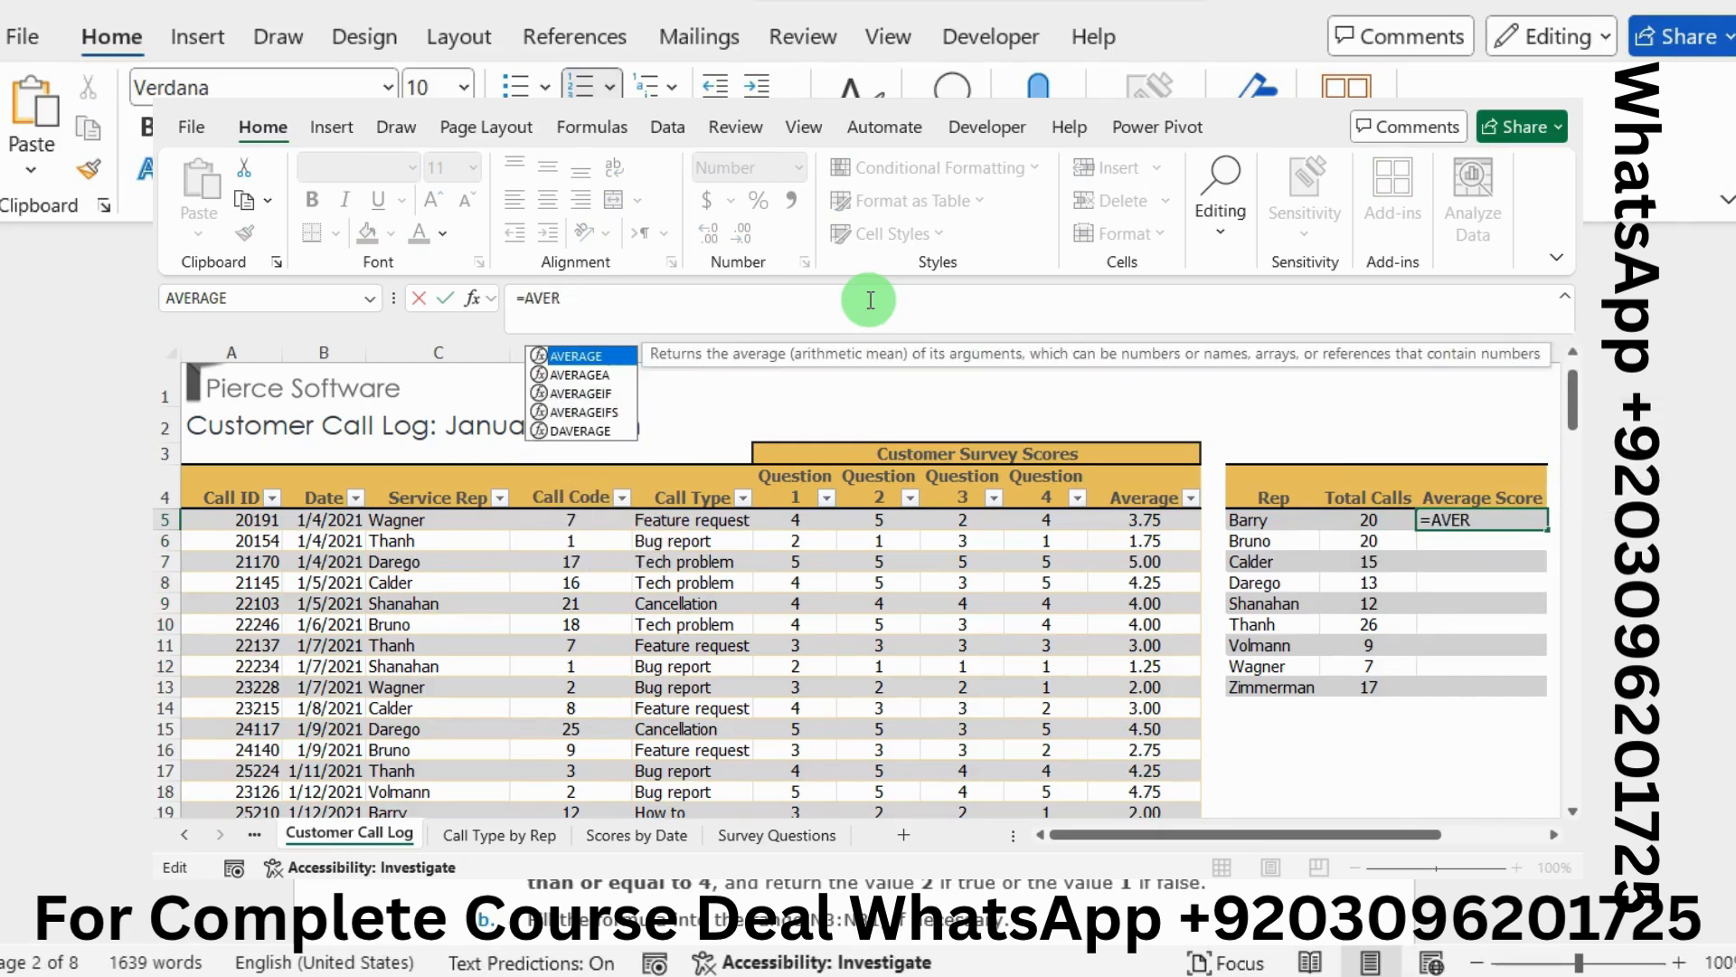
double_click(608, 394)
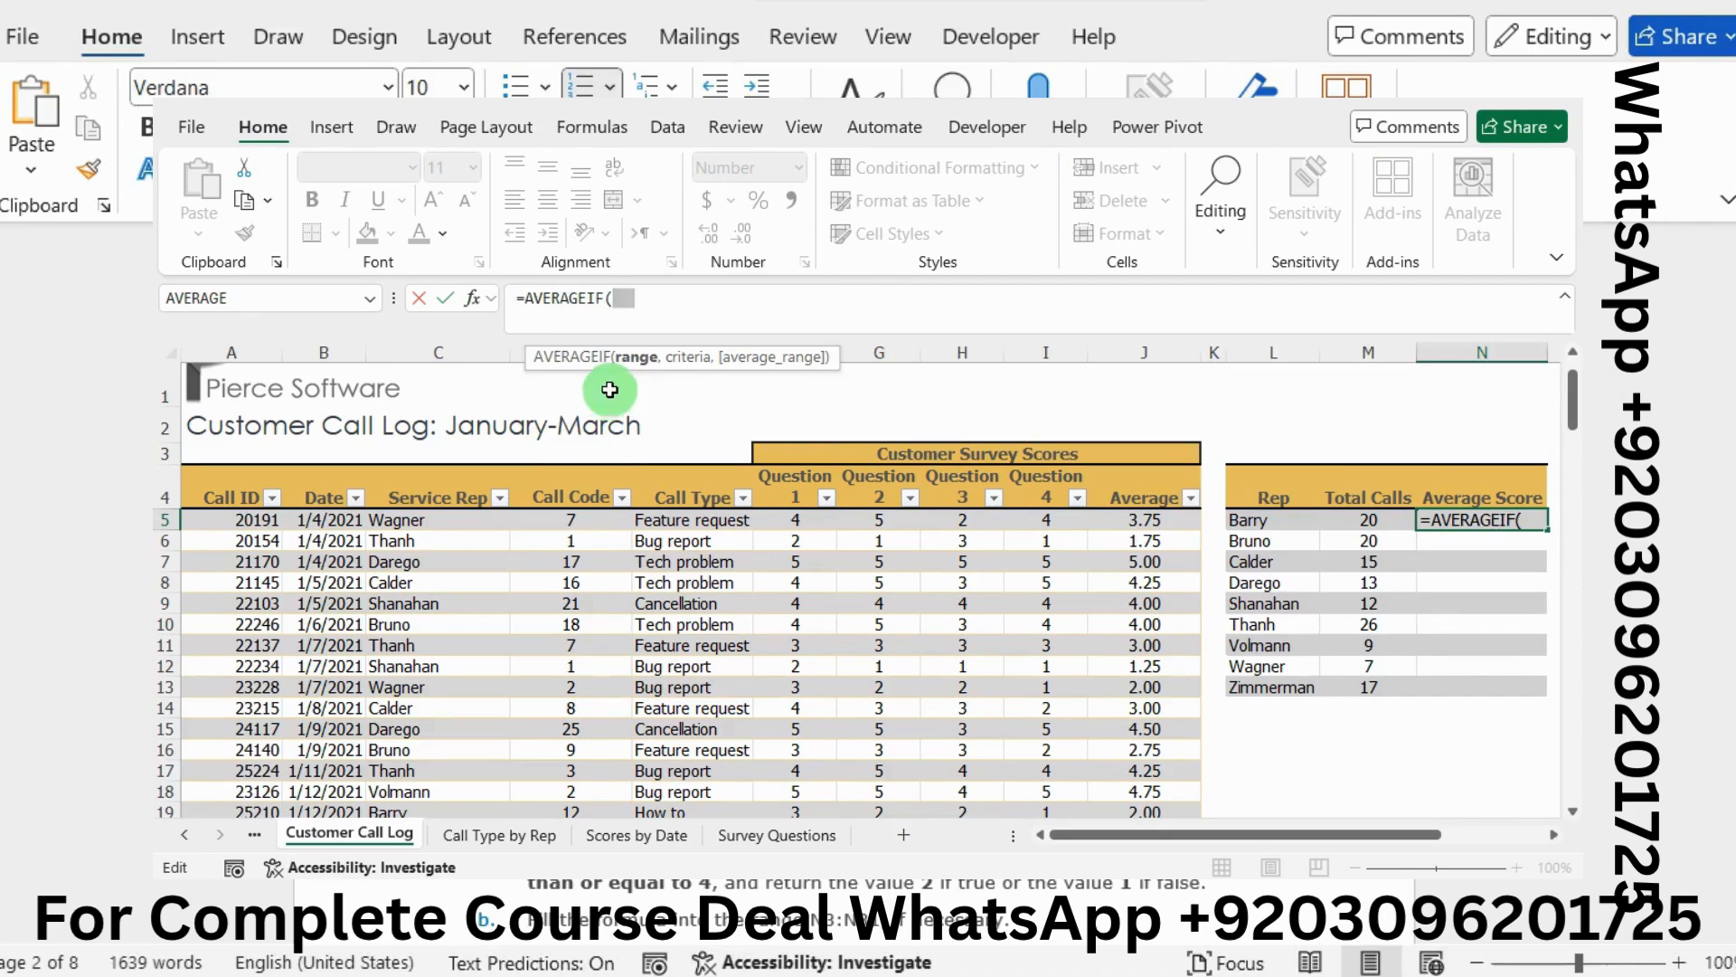
left_click(480, 298)
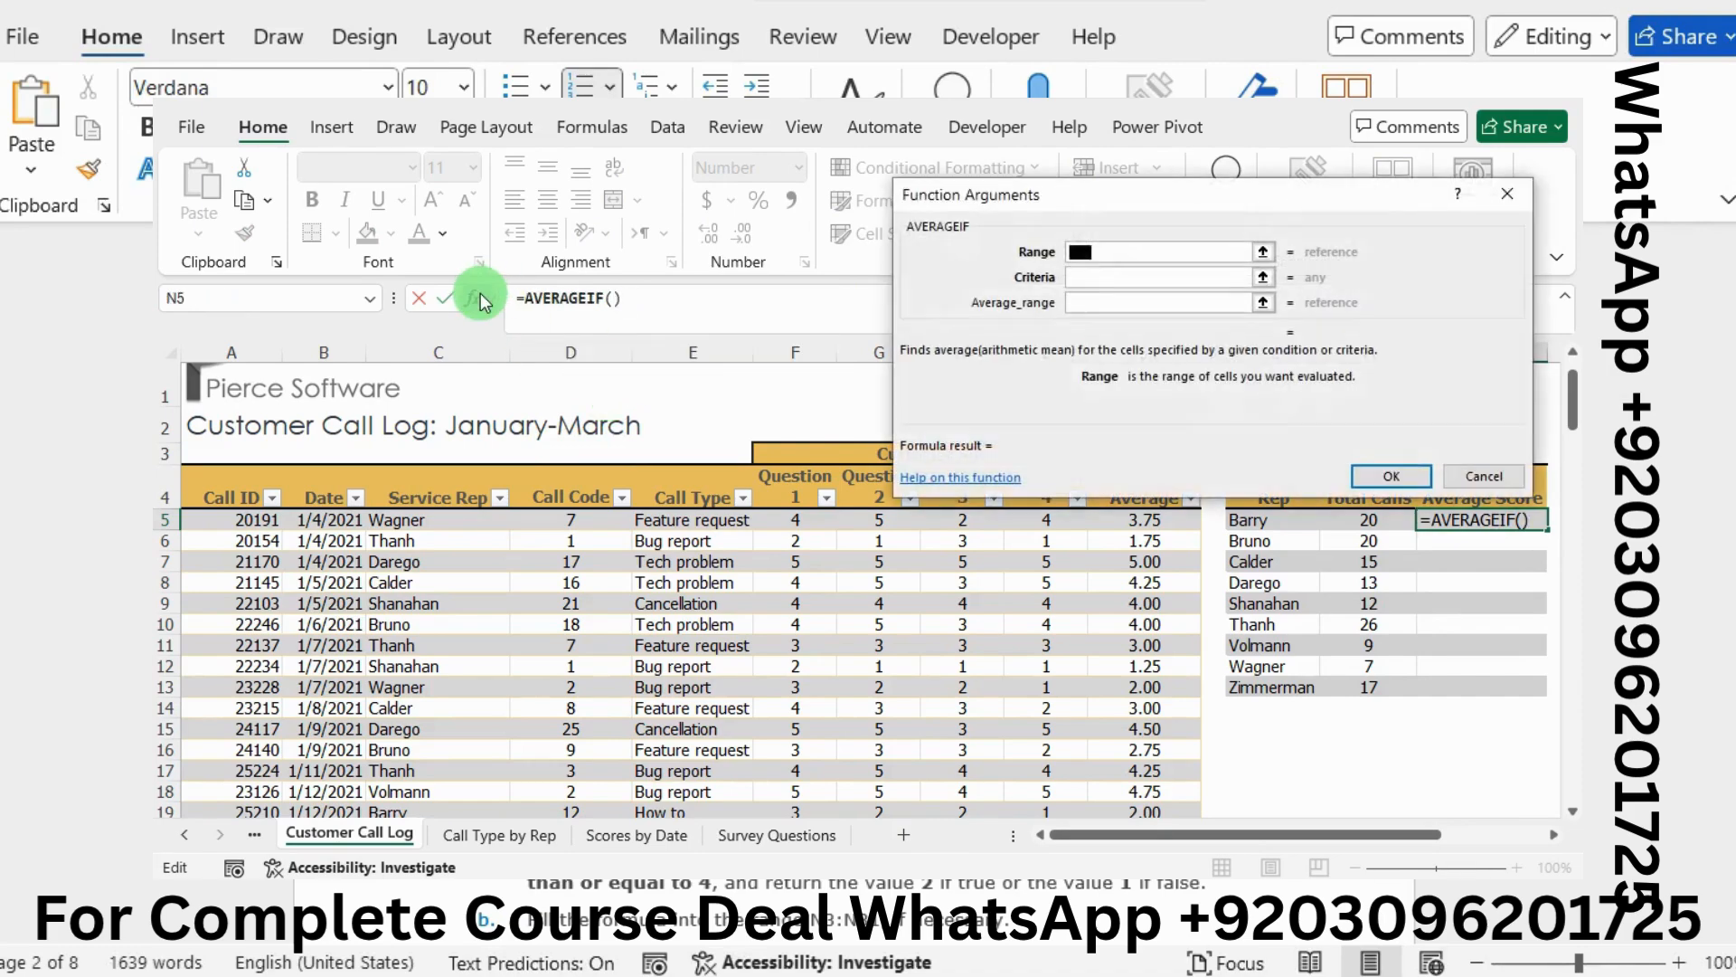
Move the AVERAGEIF arguments dialog aside and briefly check the Word instructions
left_click_drag(936, 191, 761, 198)
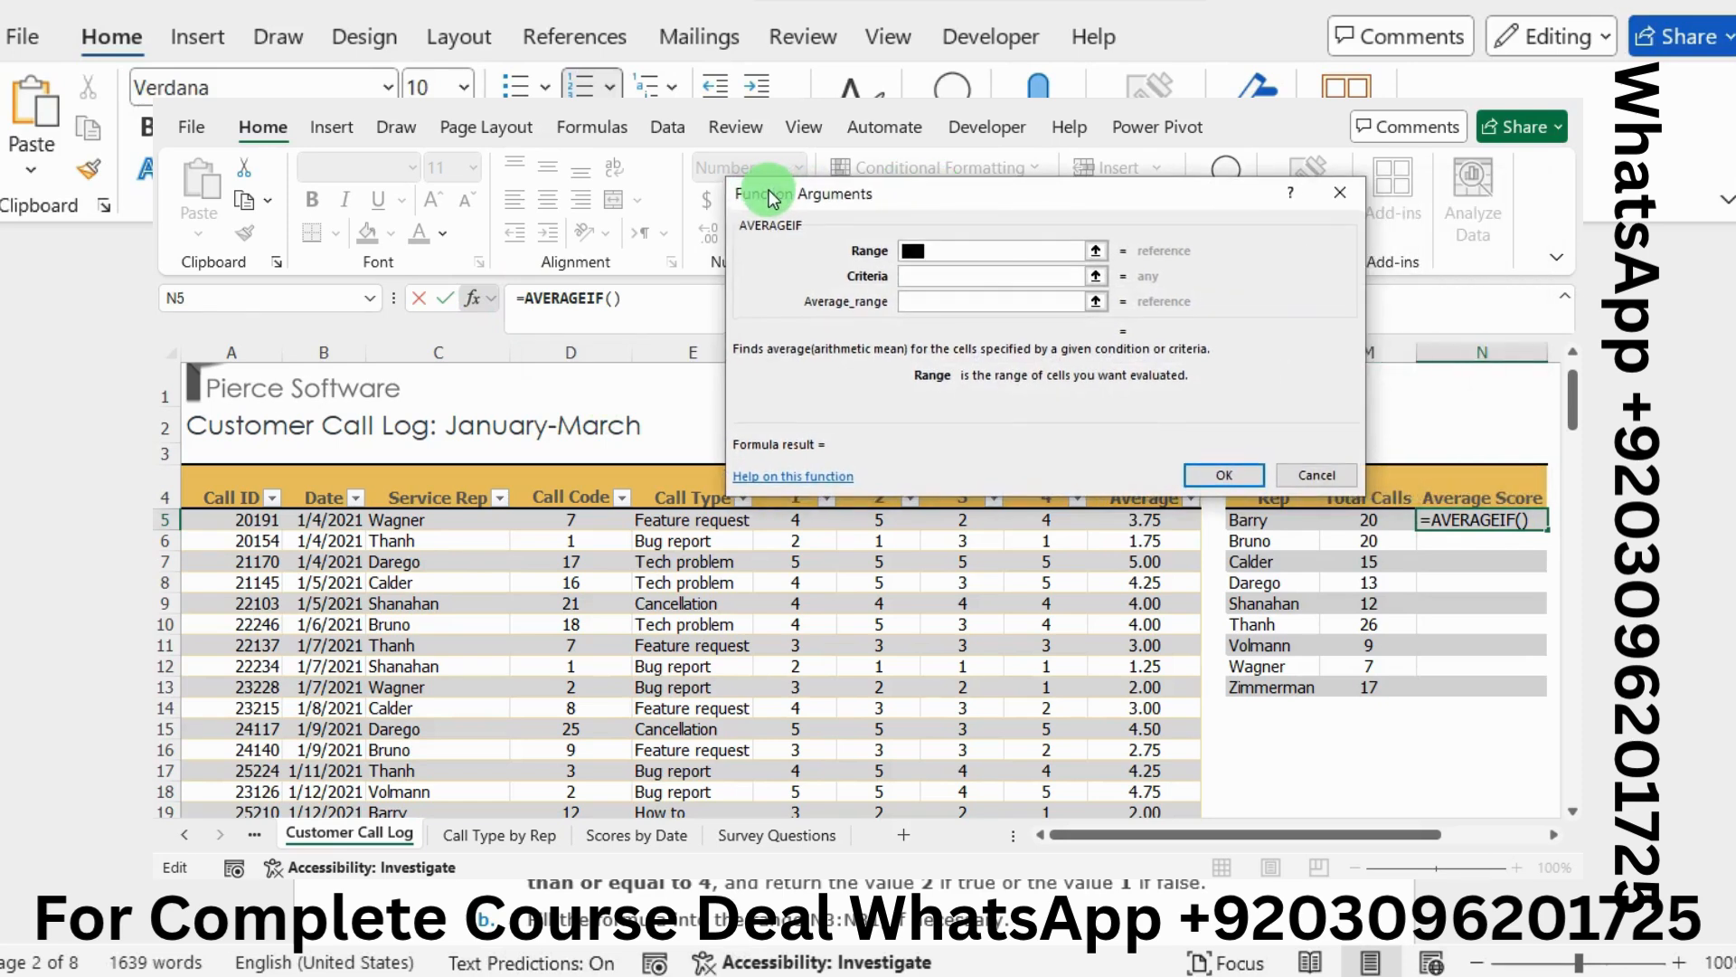
key("alt+Tab")
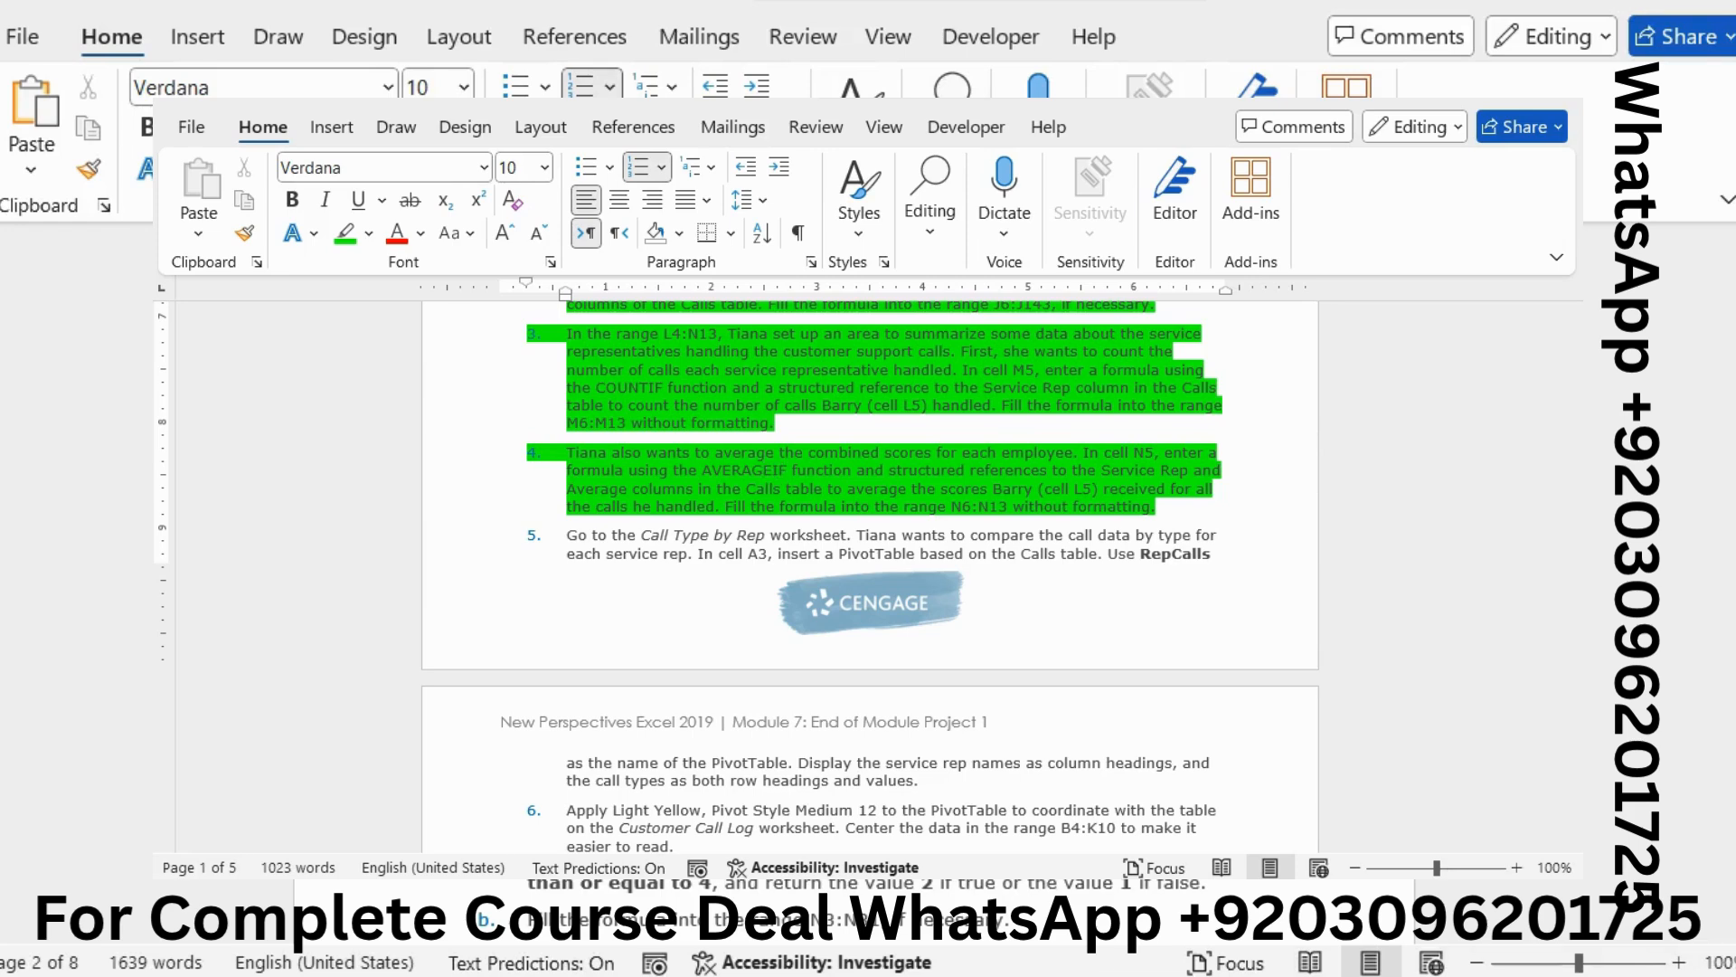
mouse_move(1605, 500)
left_click(1516, 527)
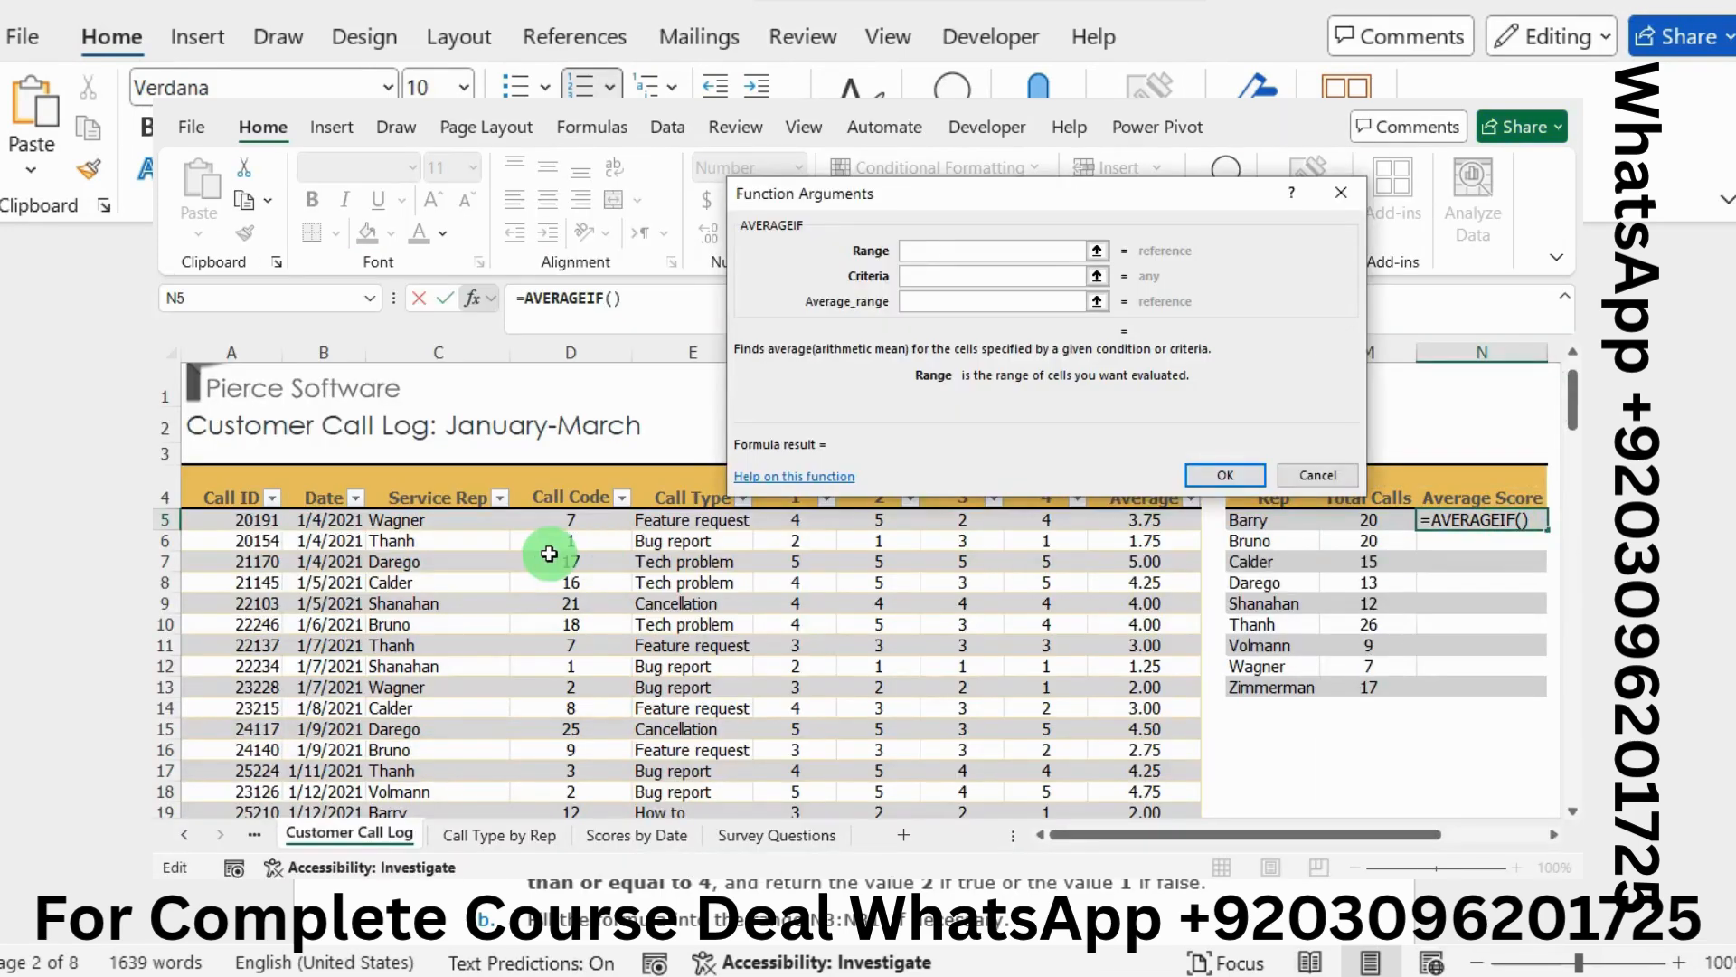
Set the AVERAGEIF Range to Calls[Service Rep] and the Criteria to Barry's cell L5
left_click_drag(445, 514, 454, 772)
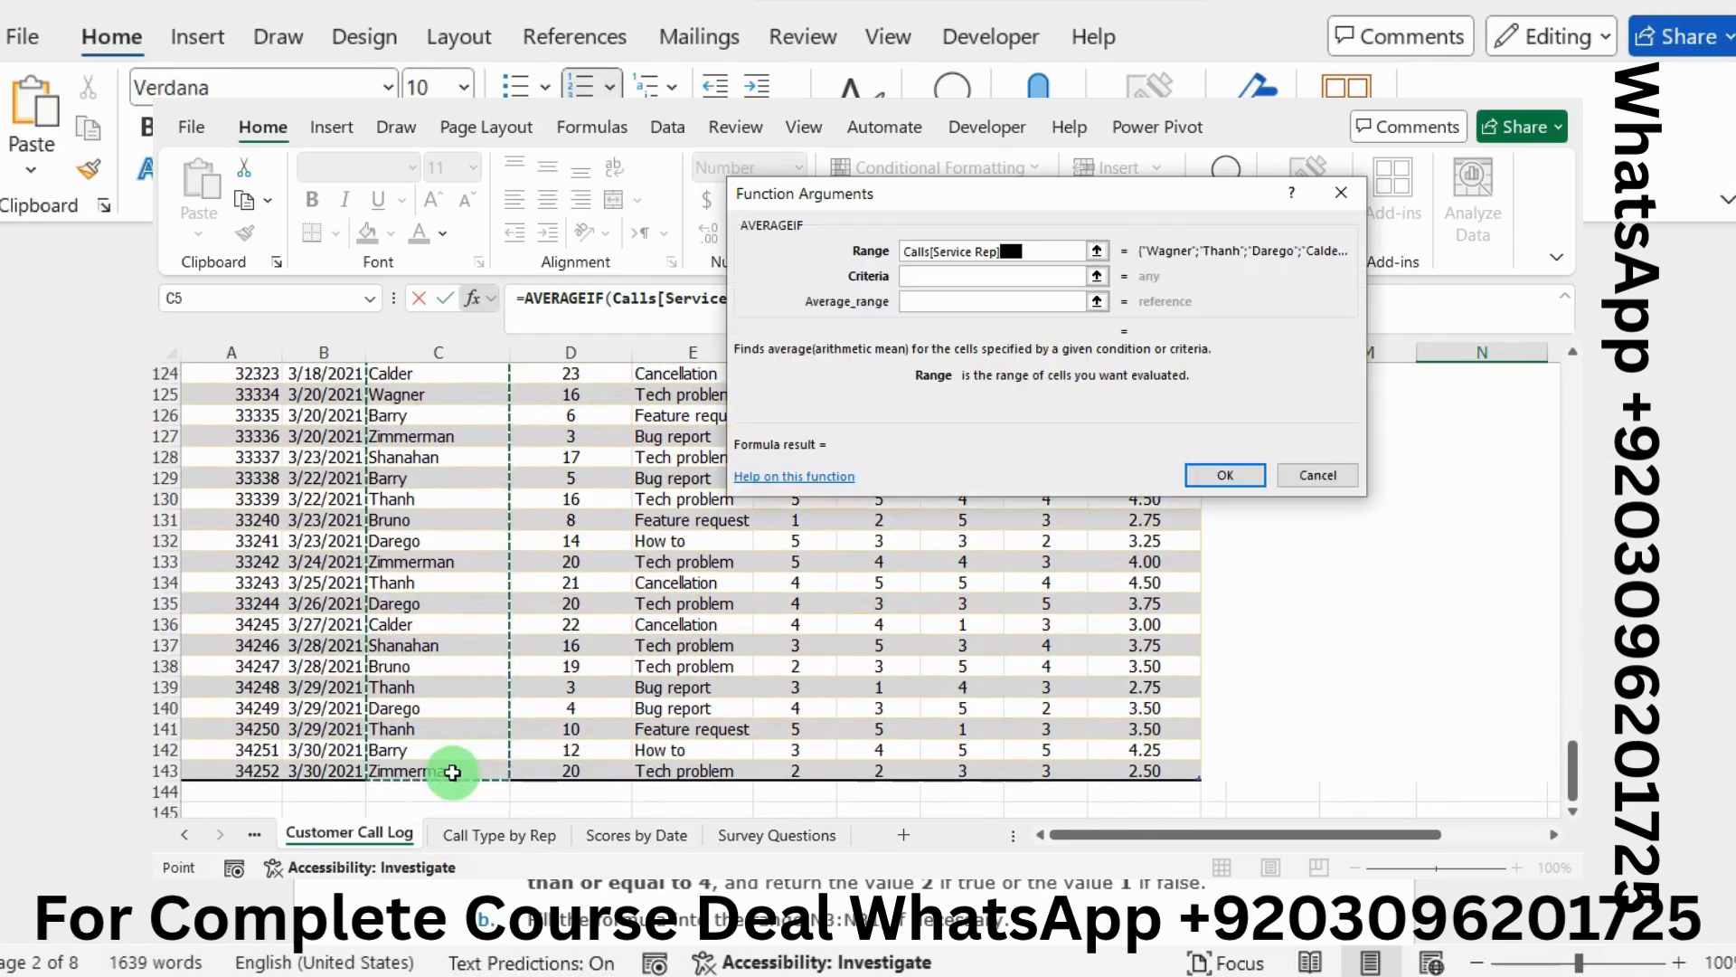
scroll(554, 653, "up", 18)
scroll(561, 648, "up", 15)
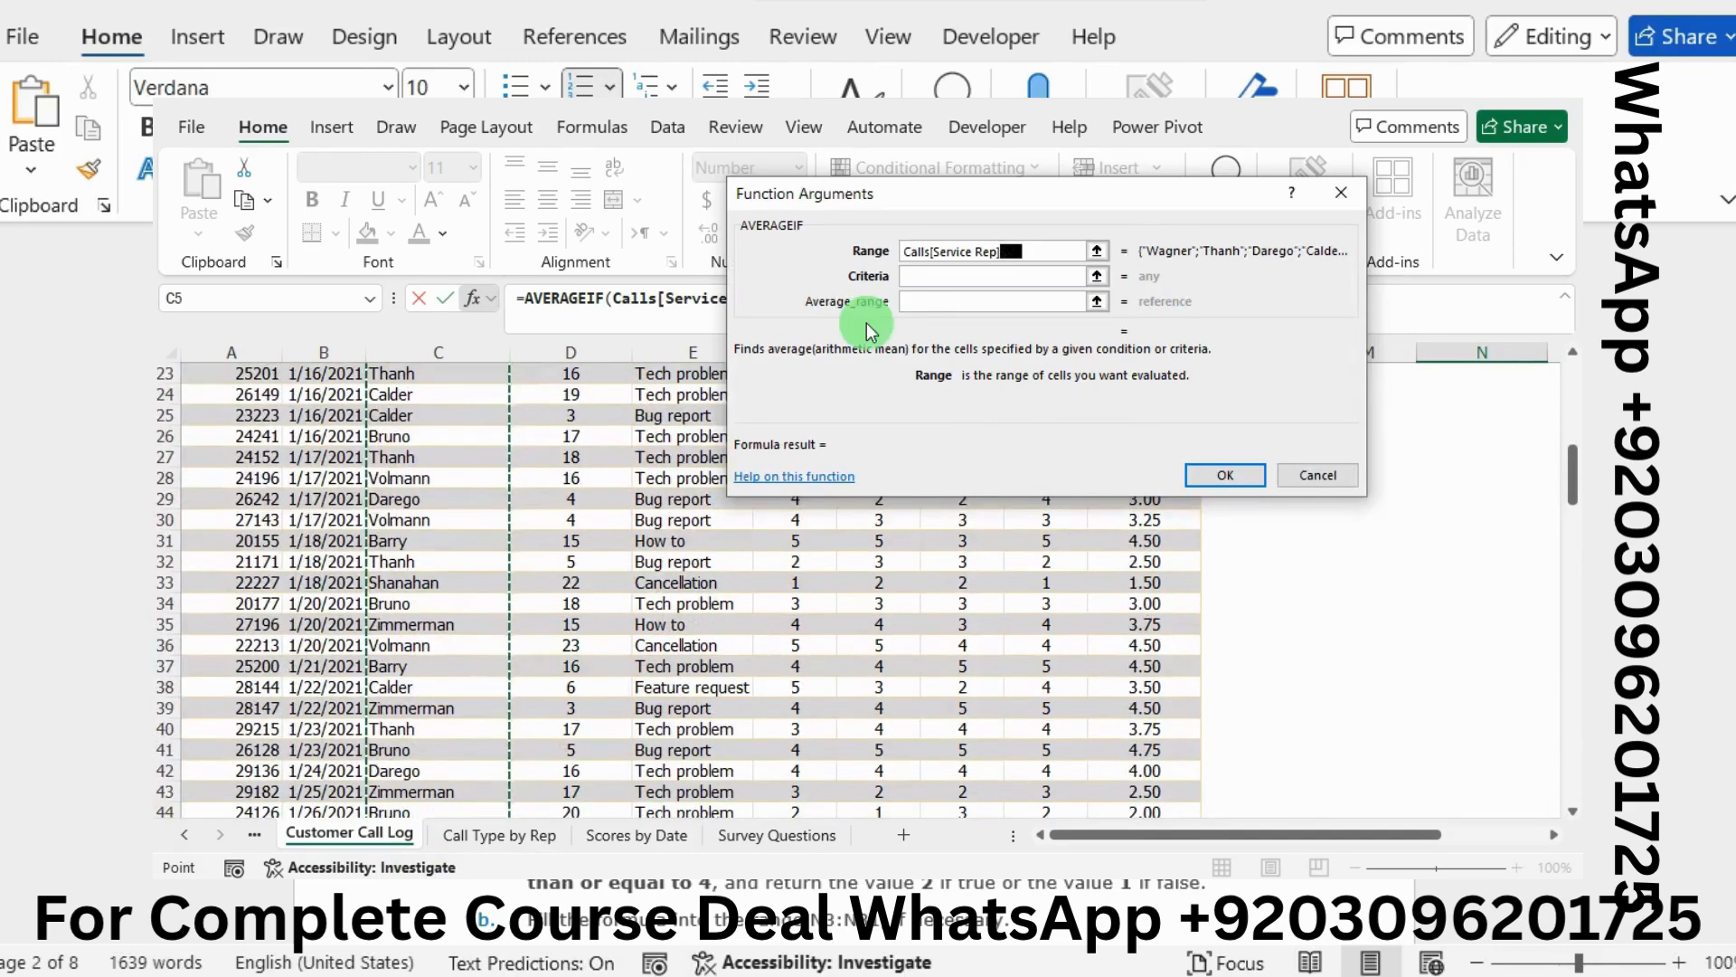
left_click(922, 275)
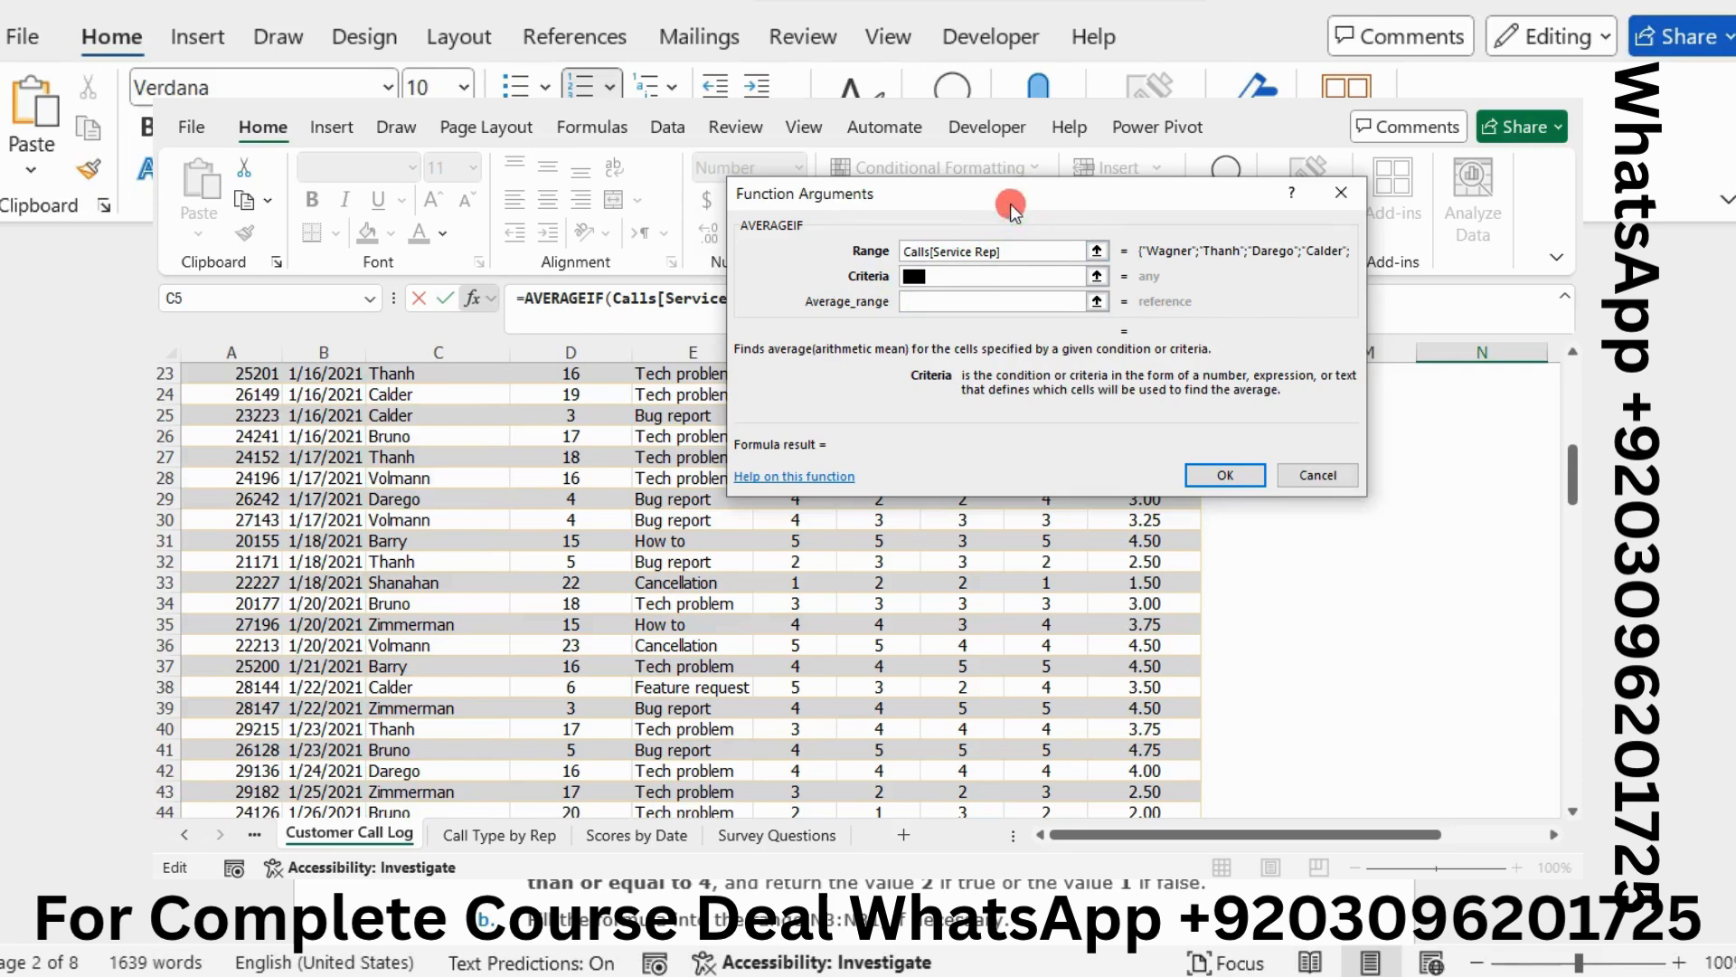
left_click_drag(1011, 204, 767, 273)
scroll(1207, 498, "up", 7)
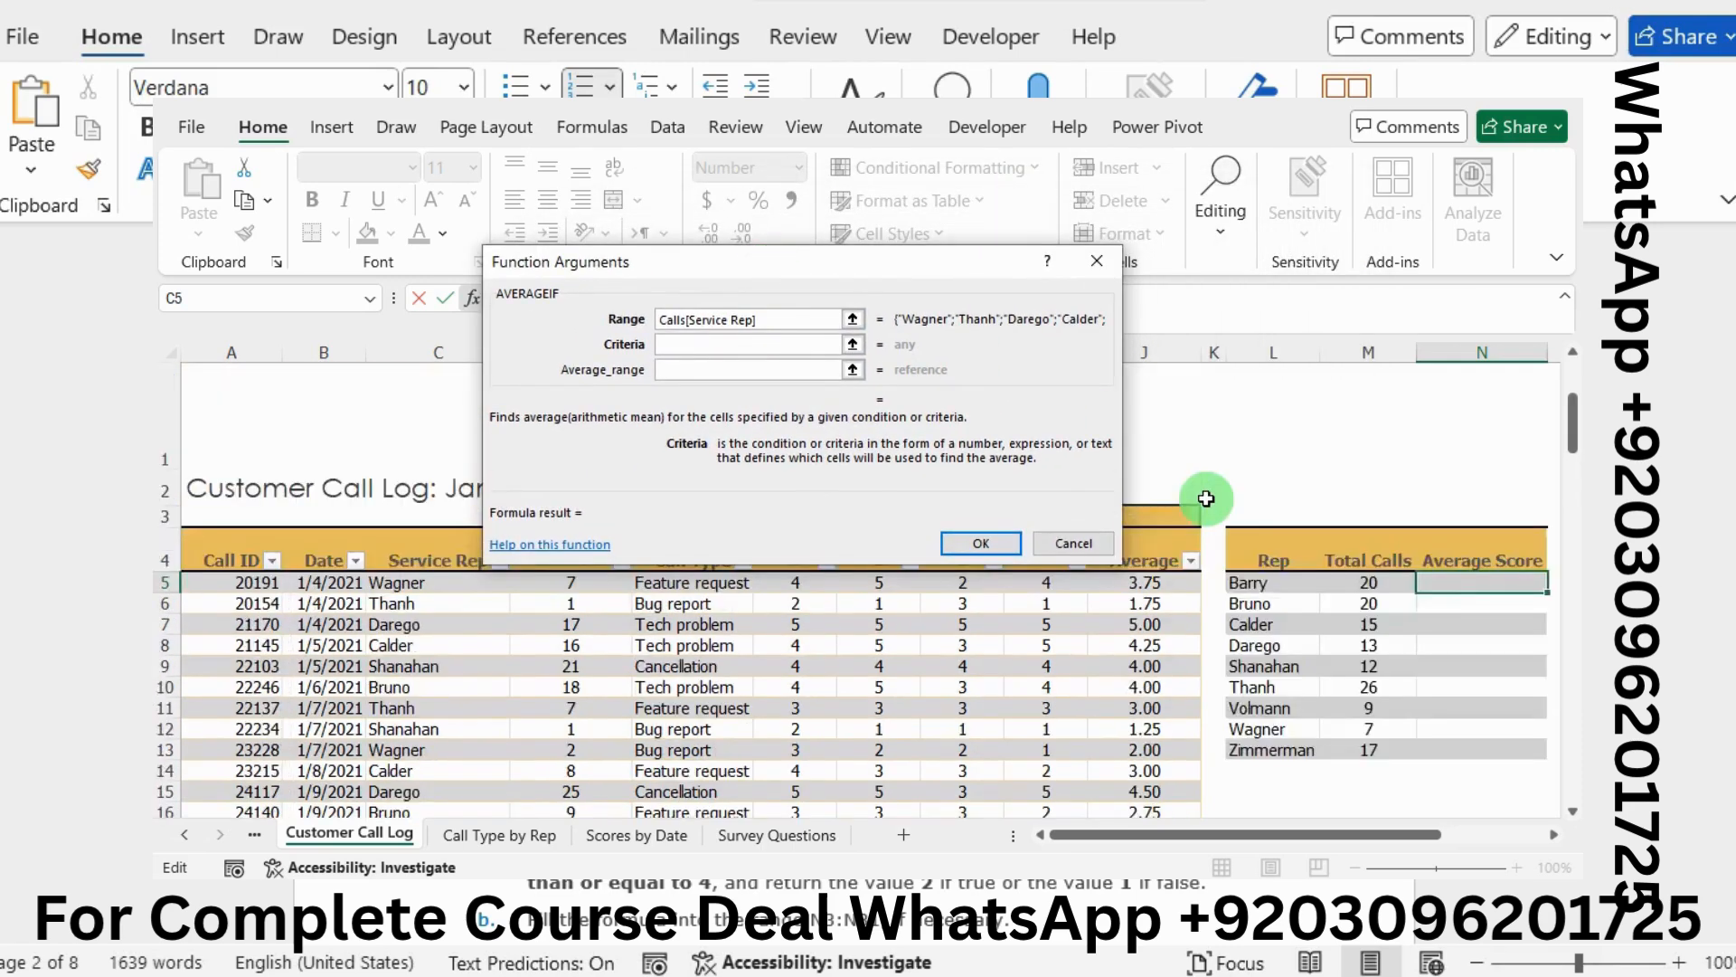
left_click(1263, 586)
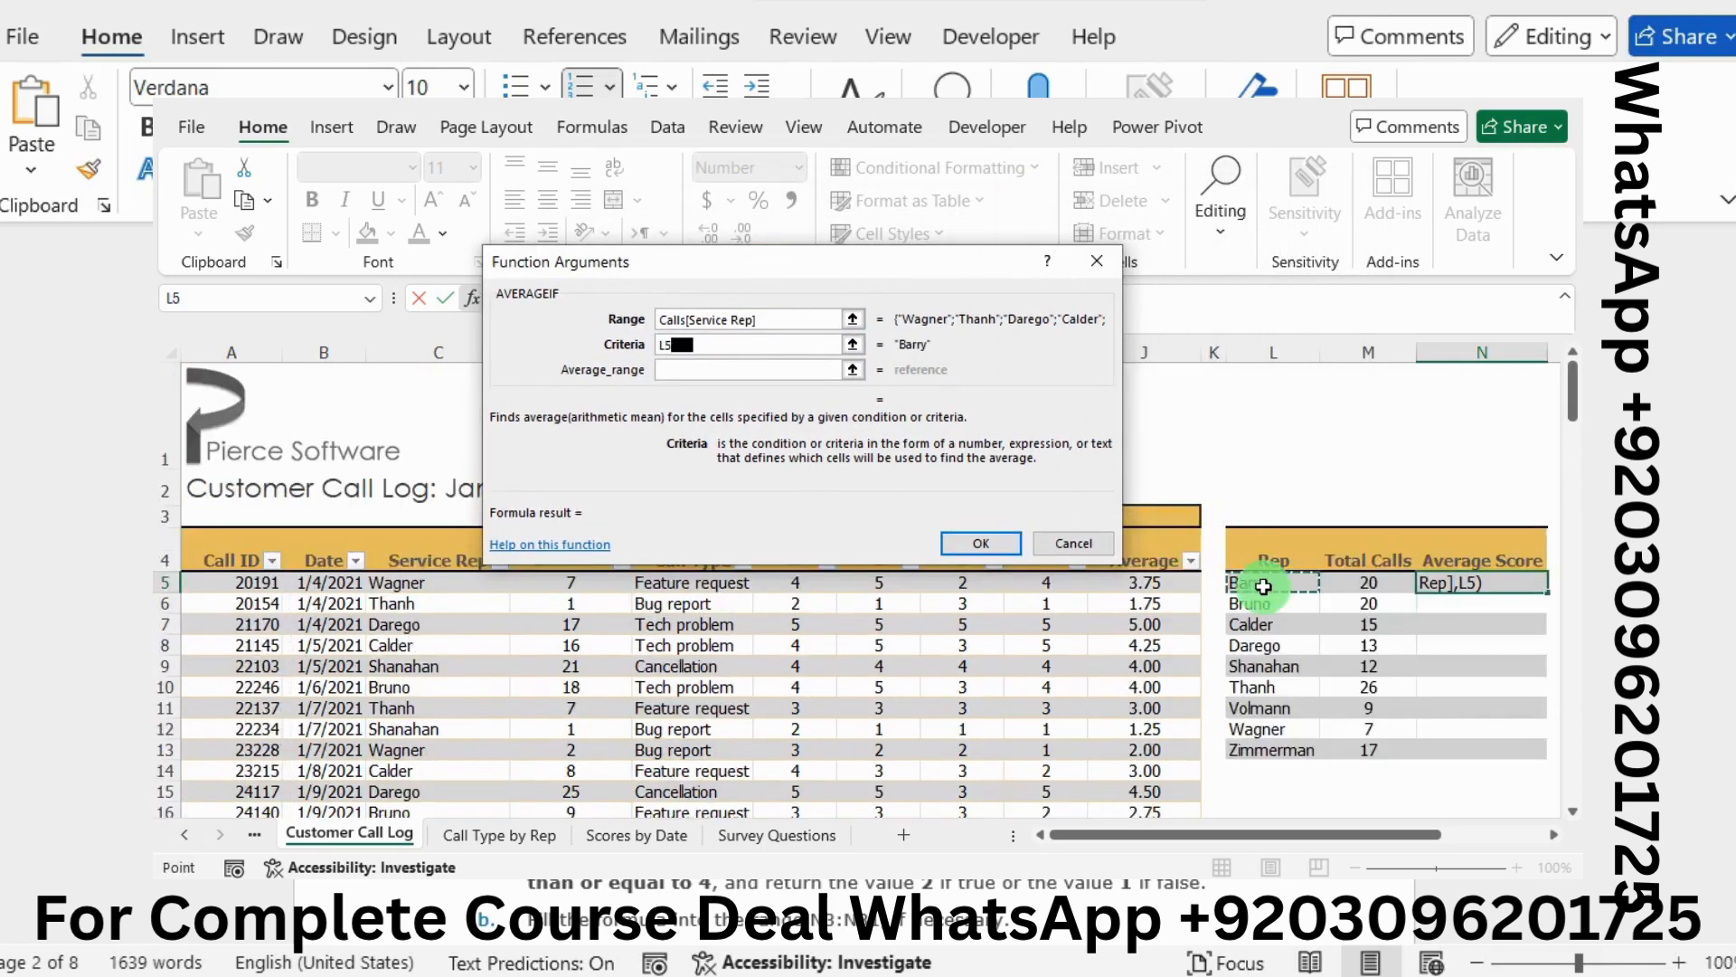
left_click(700, 369)
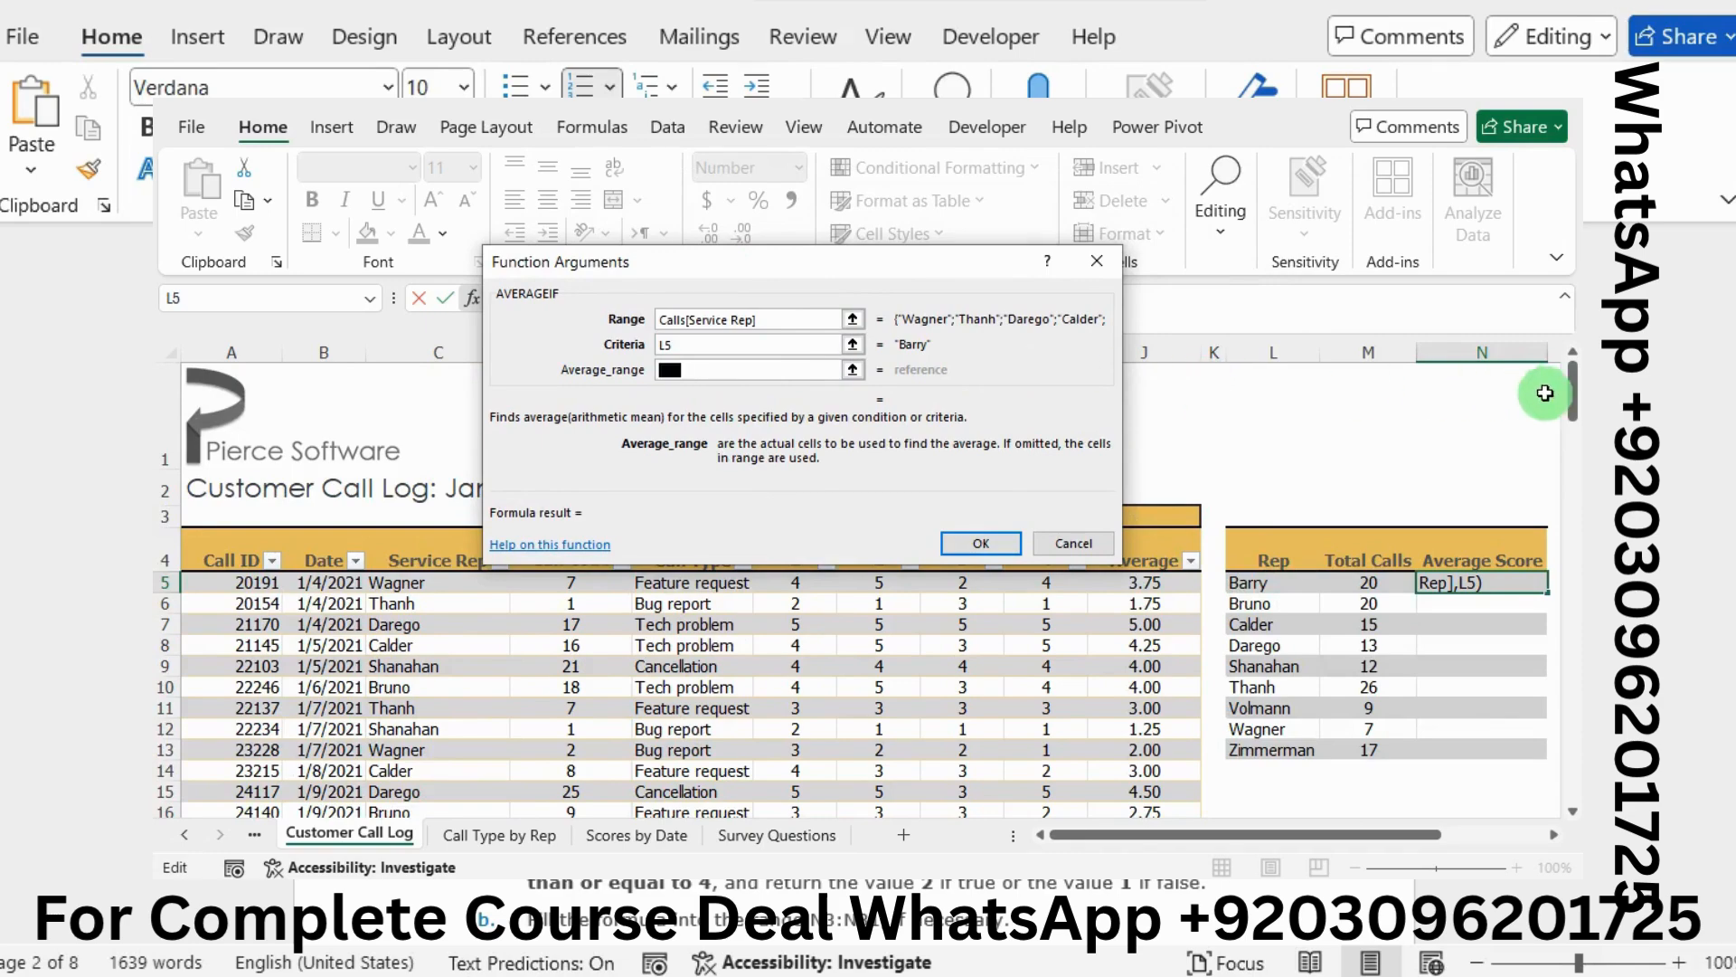
left_click(1581, 457)
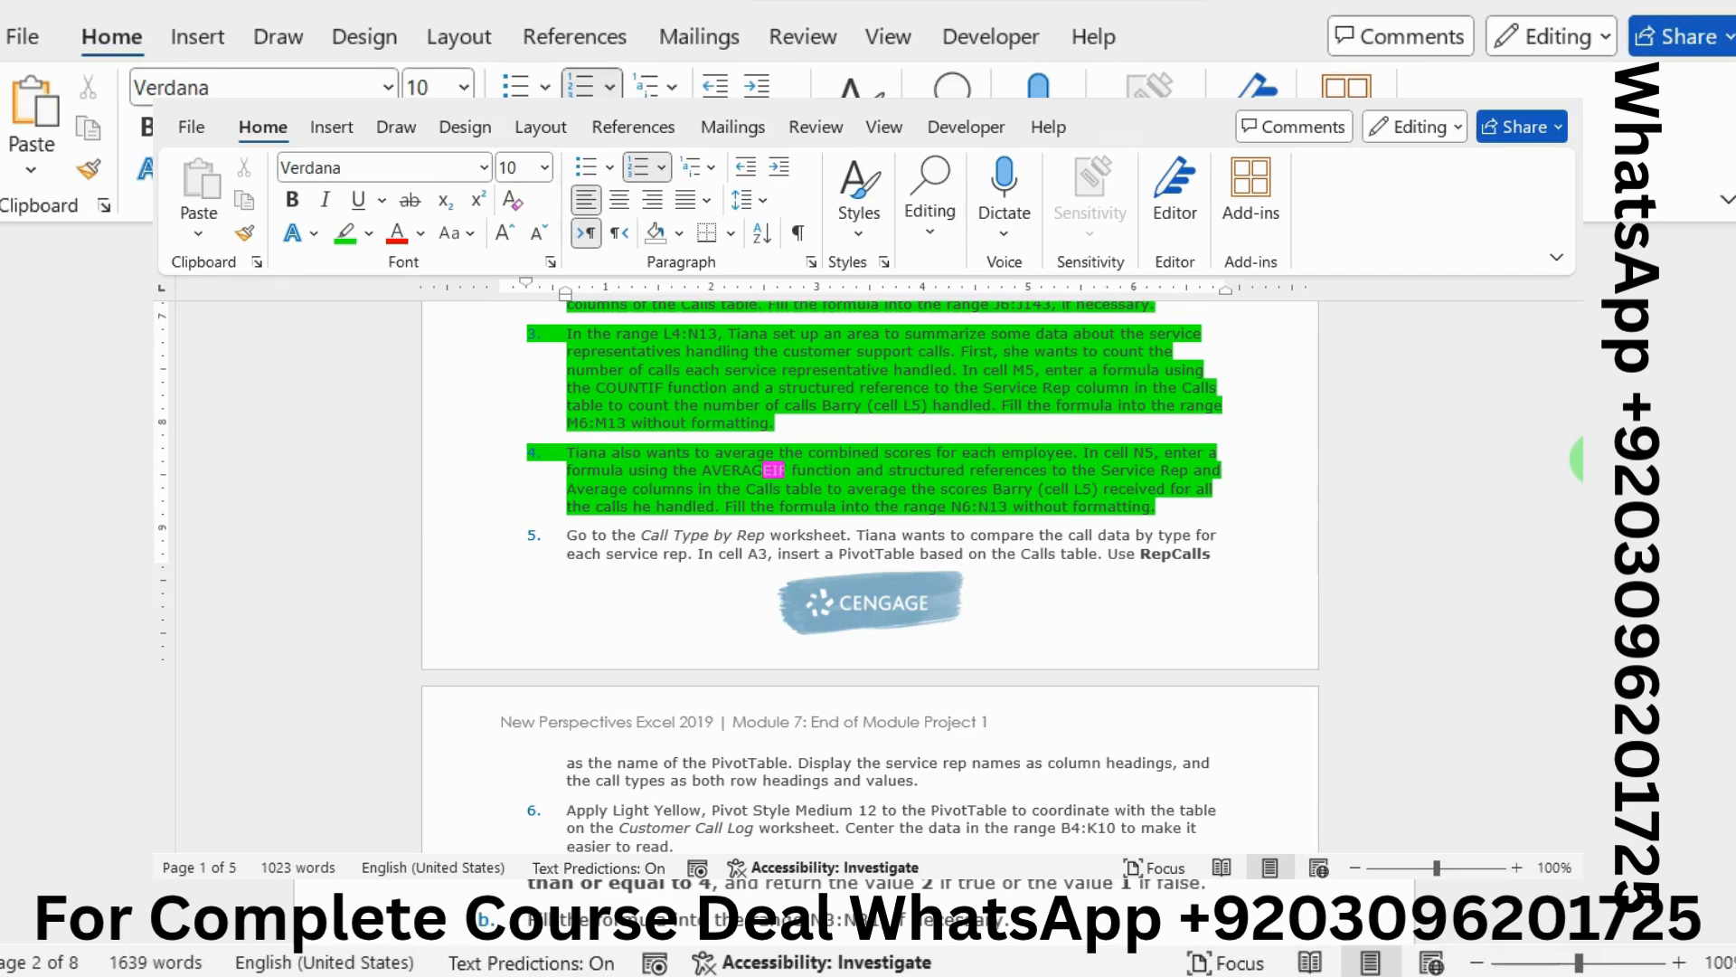
Commit =AVERAGEIF(Calls[Service Rep],L5) in N5, which shows #DIV/0! without an average range
mouse_move(1581, 495)
left_click(1442, 574)
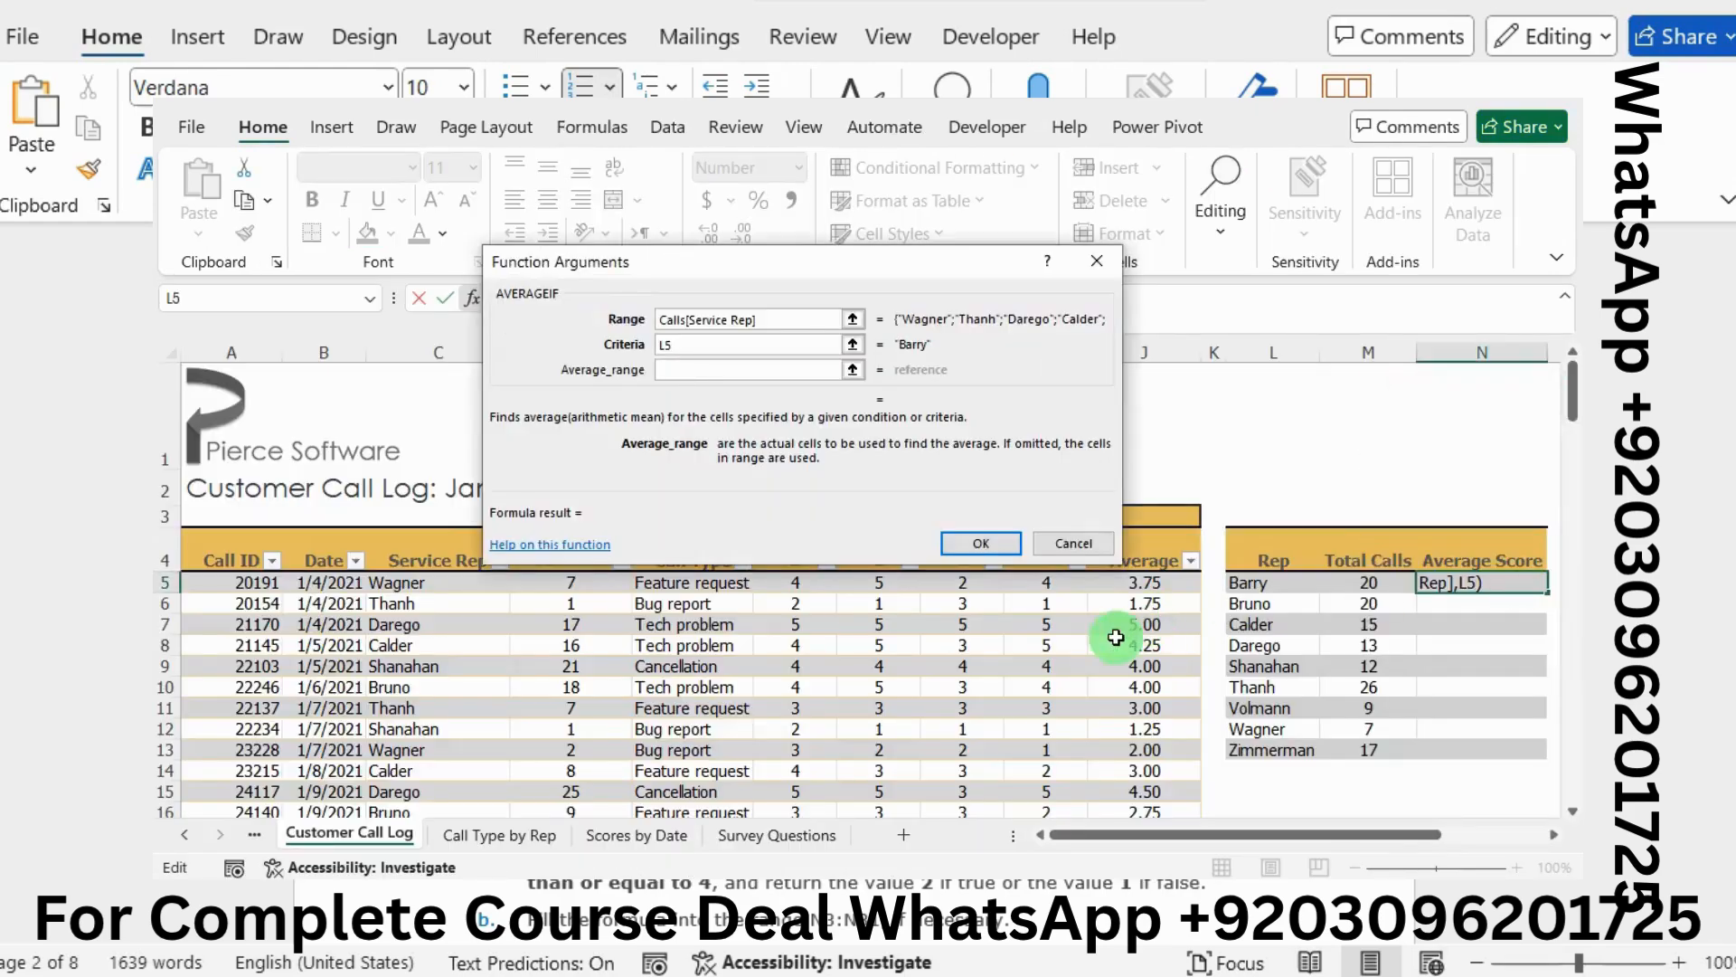
left_click(968, 531)
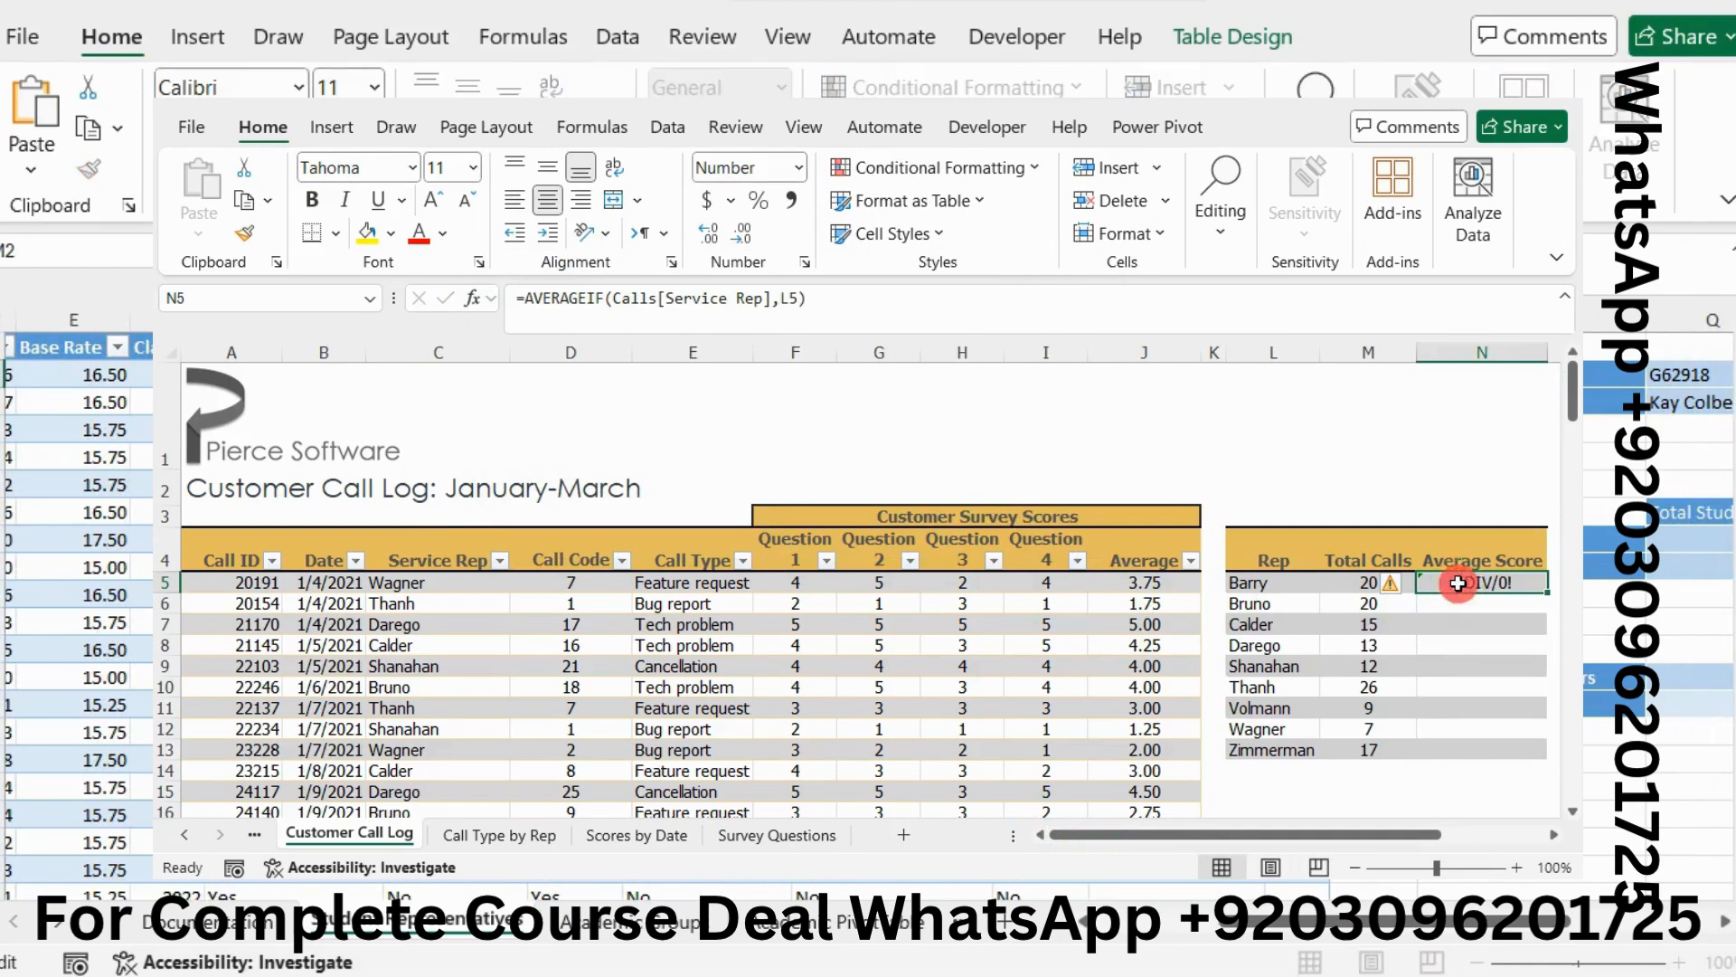
Add Calls[Average] as N5's average range, giving Barry an average score of 3.65
left_click(471, 298)
left_click(783, 375)
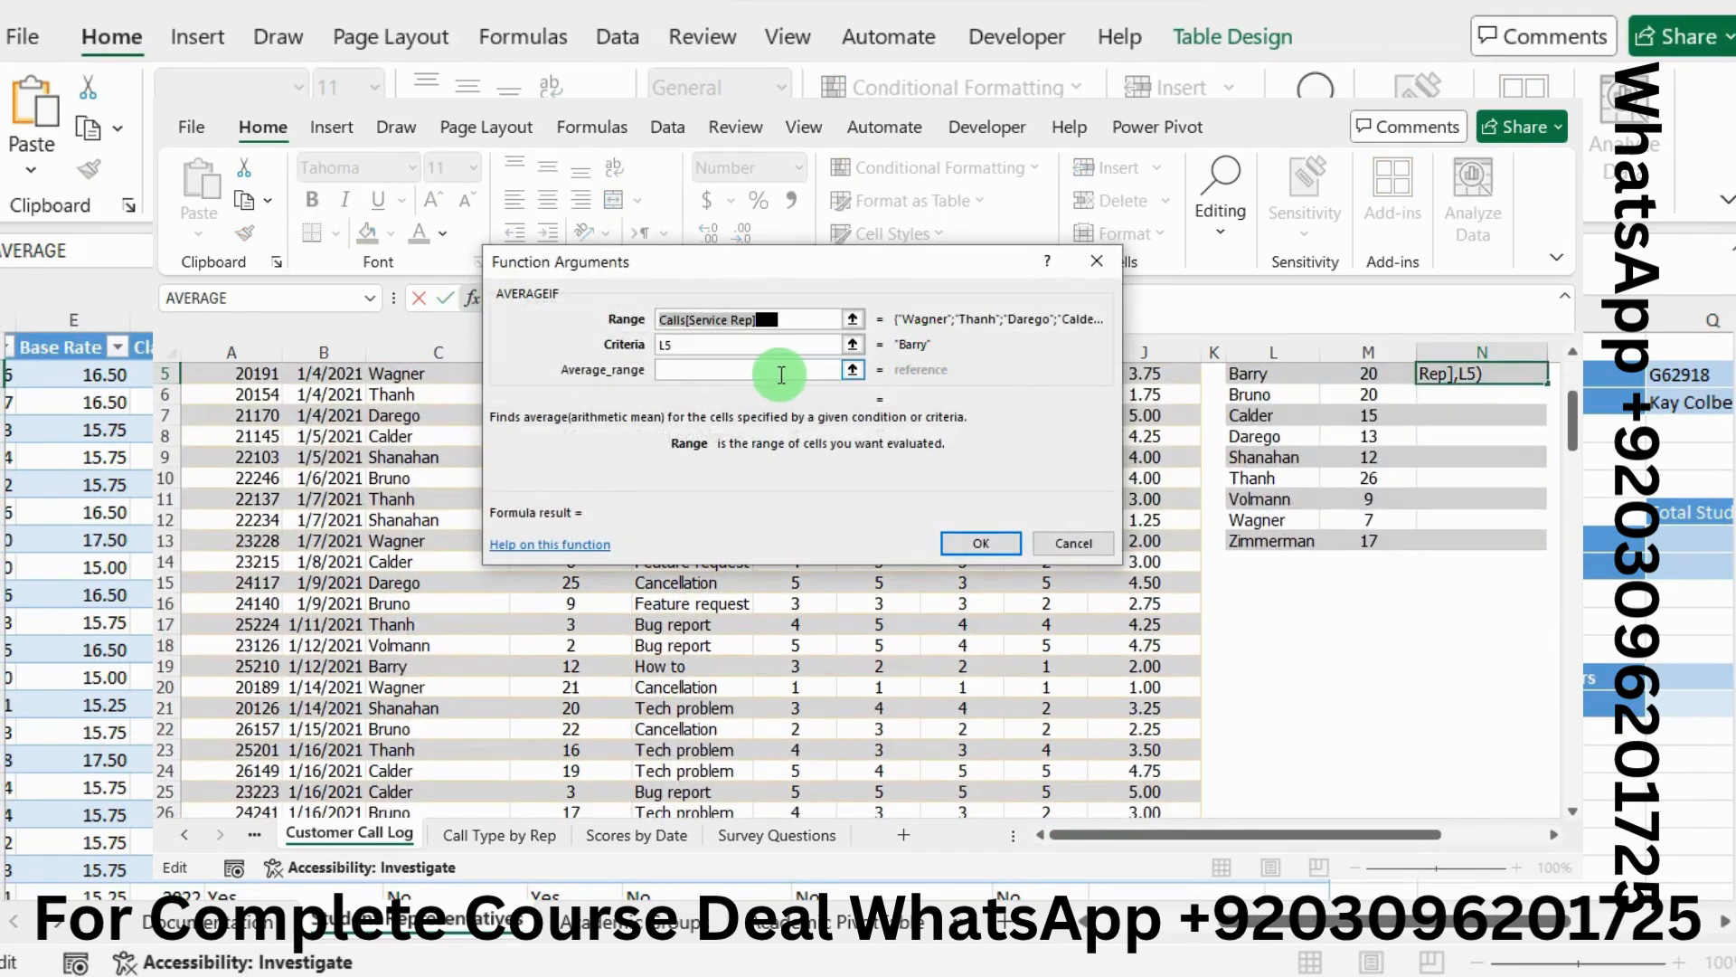
left_click_drag(740, 261, 690, 256)
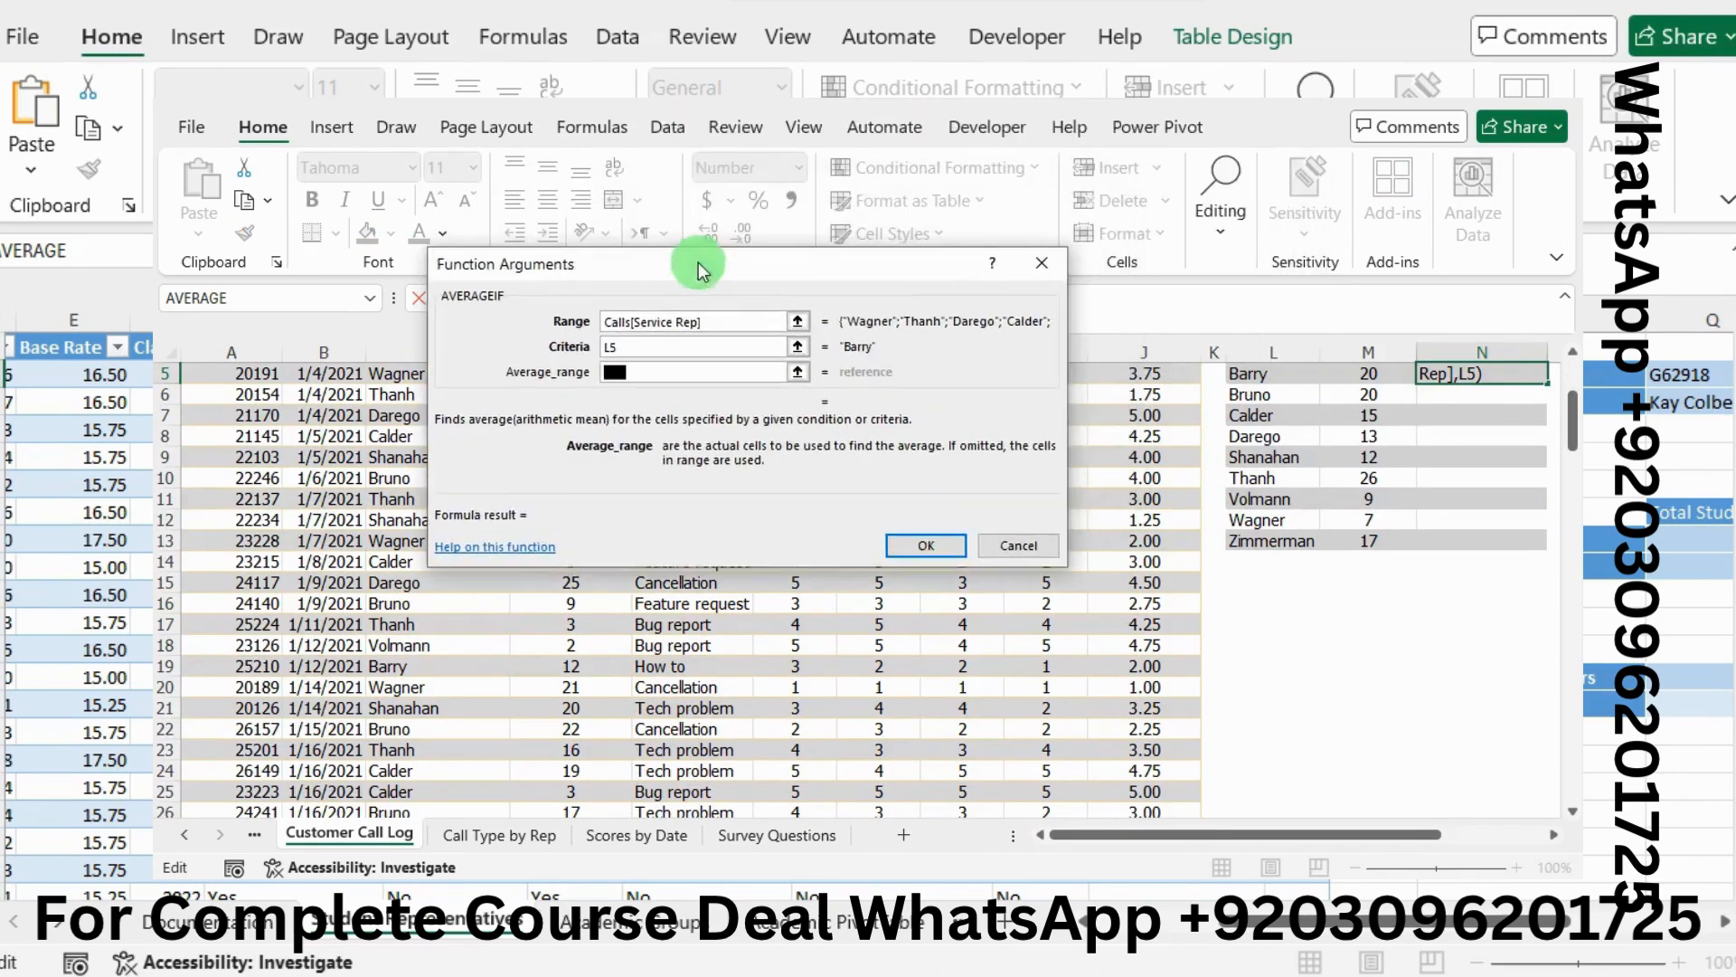
scroll(1156, 438, "up", 2)
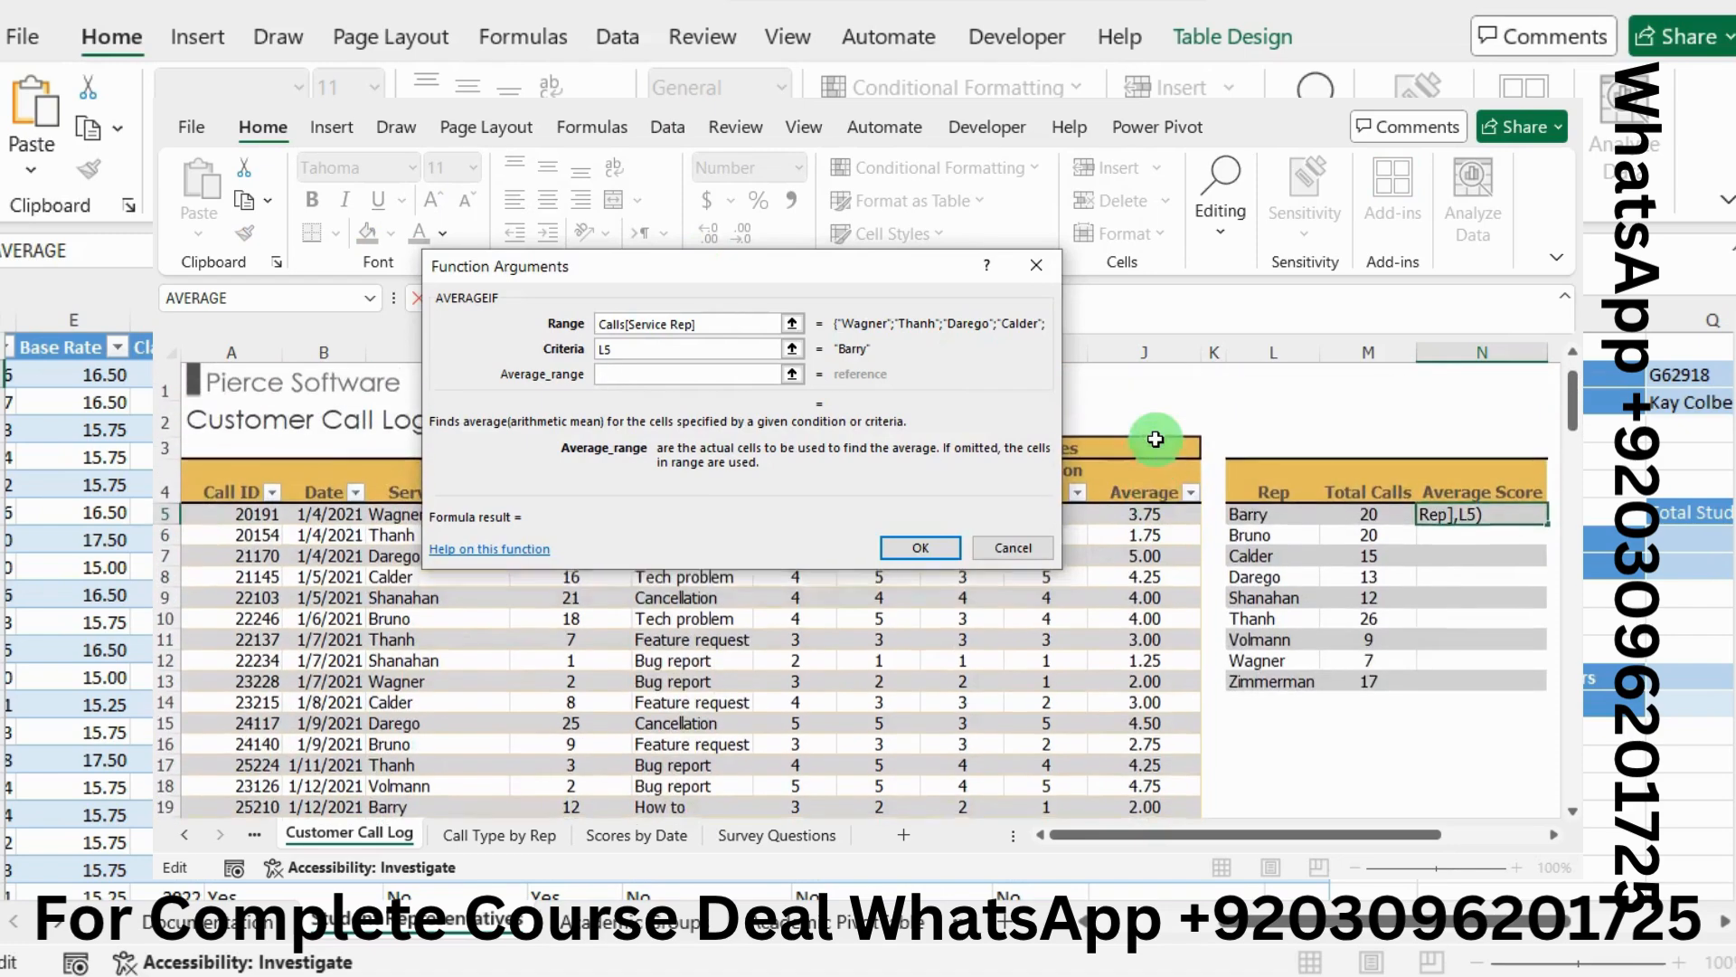
left_click_drag(1140, 519, 1161, 756)
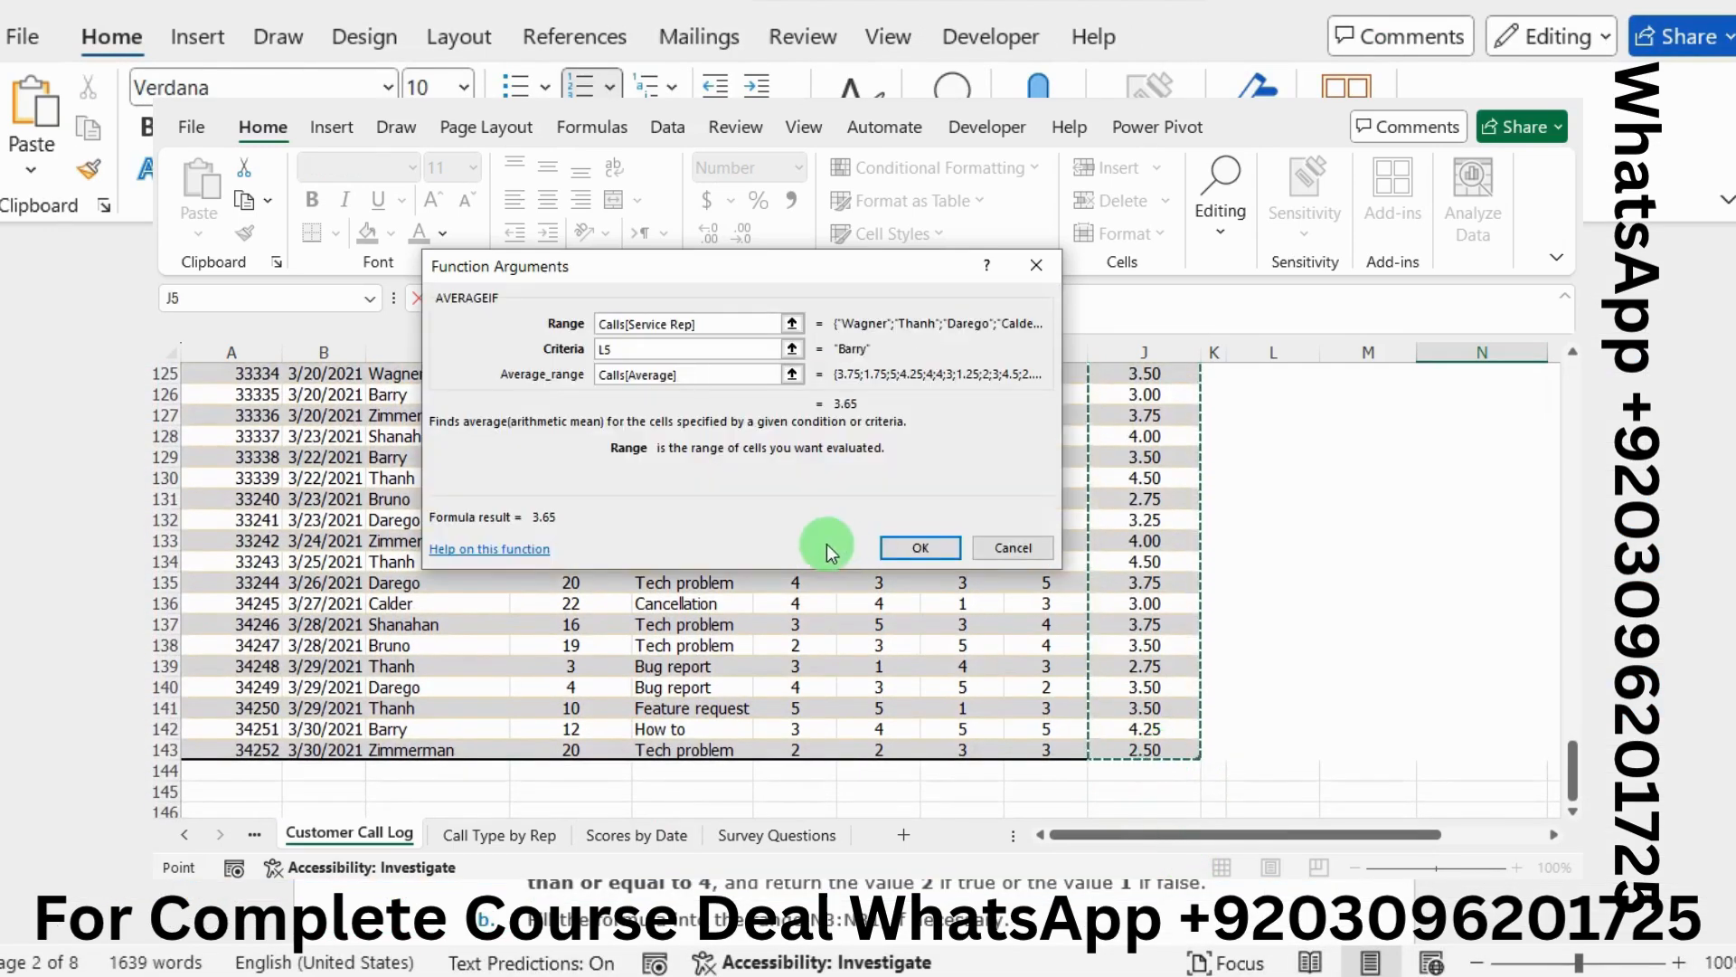
left_click(919, 548)
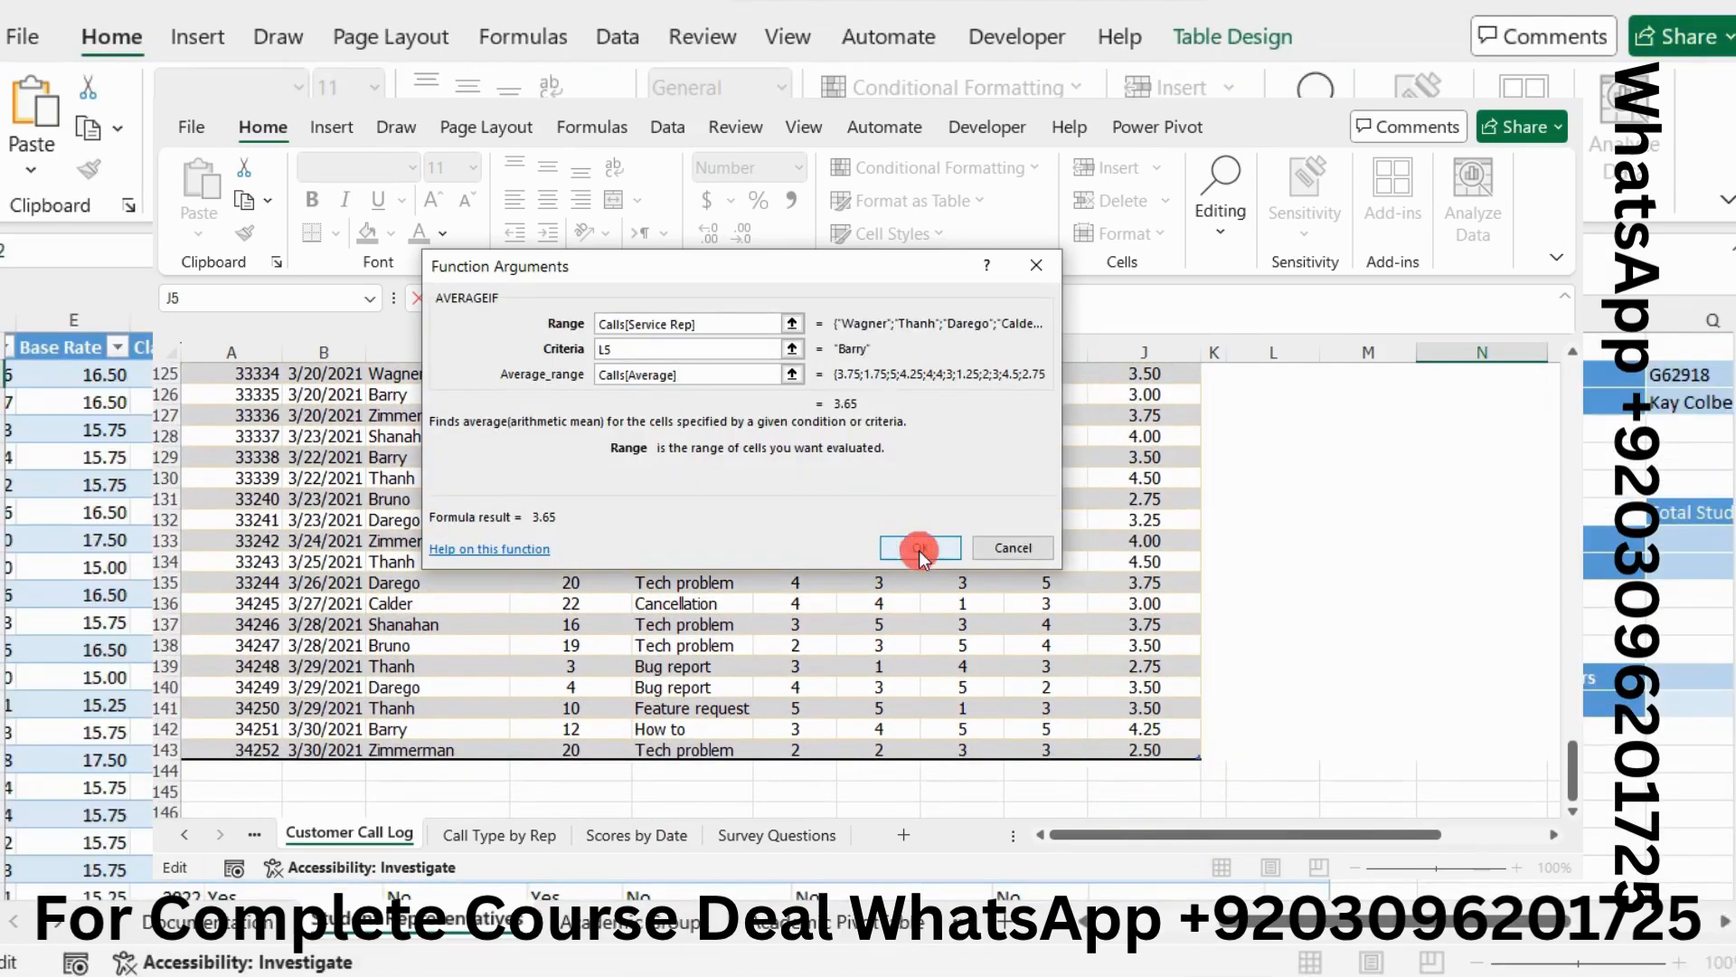
scroll(1230, 489, "up", 3)
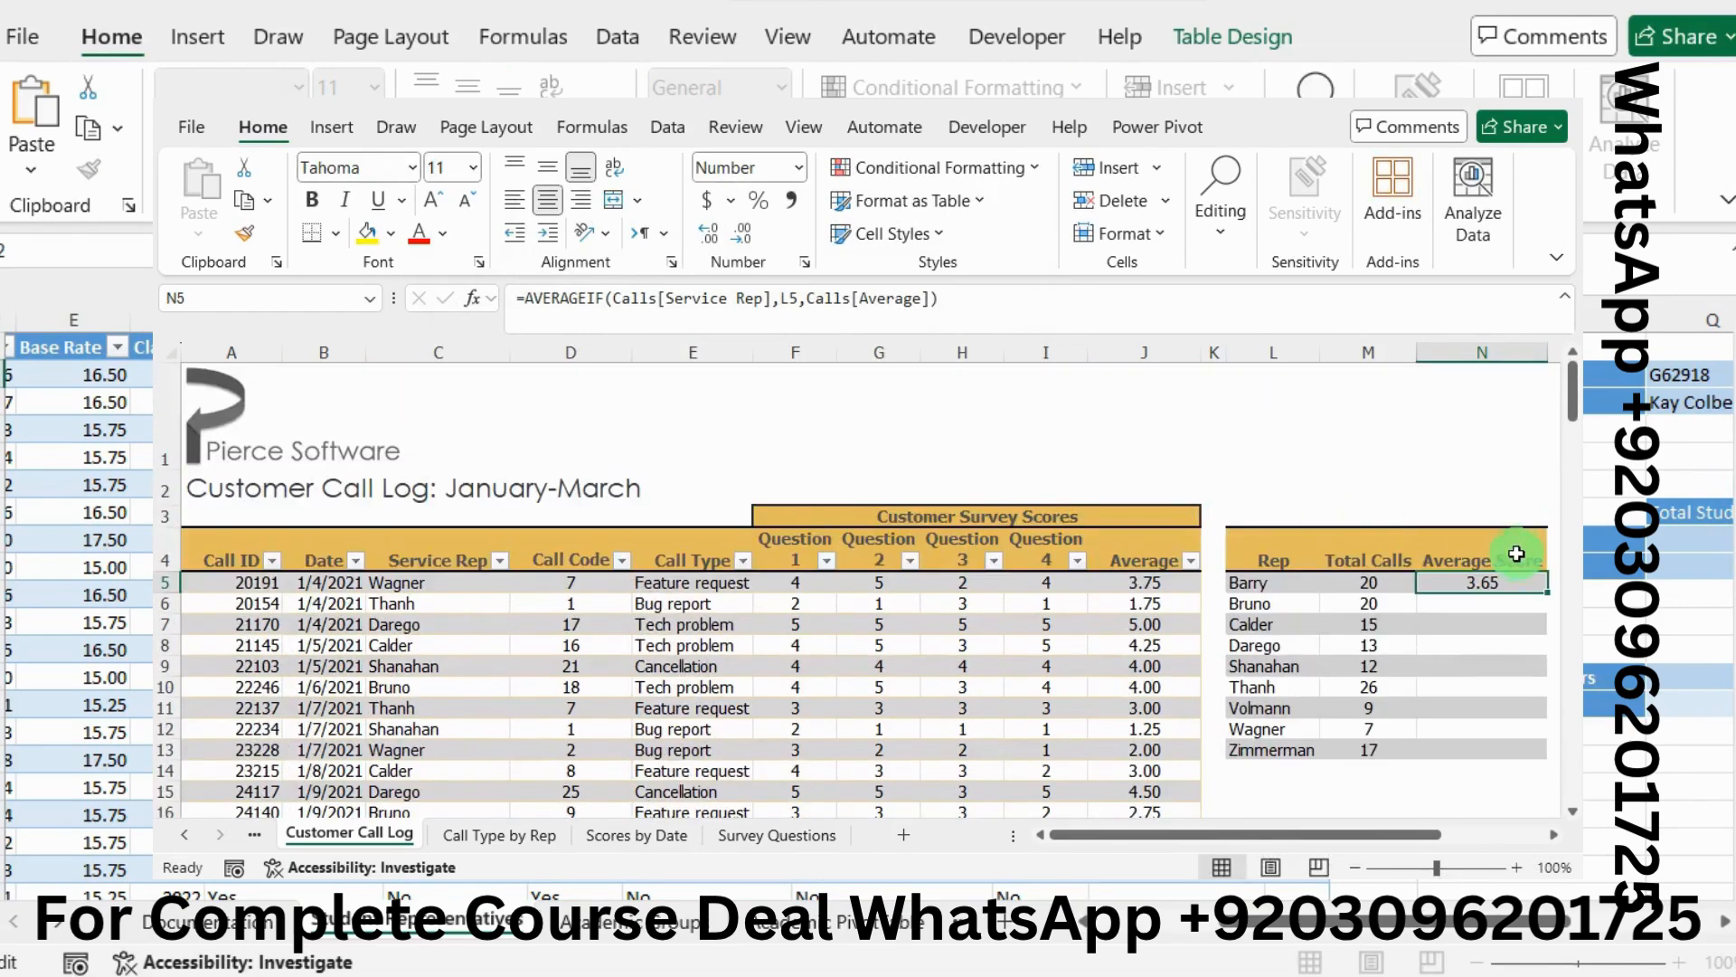
Paste N5's AVERAGEIF into N6:N13 as formulas only, showing averages 3.35 through 3.46
left_click(253, 206)
left_click_drag(1453, 603, 1531, 747)
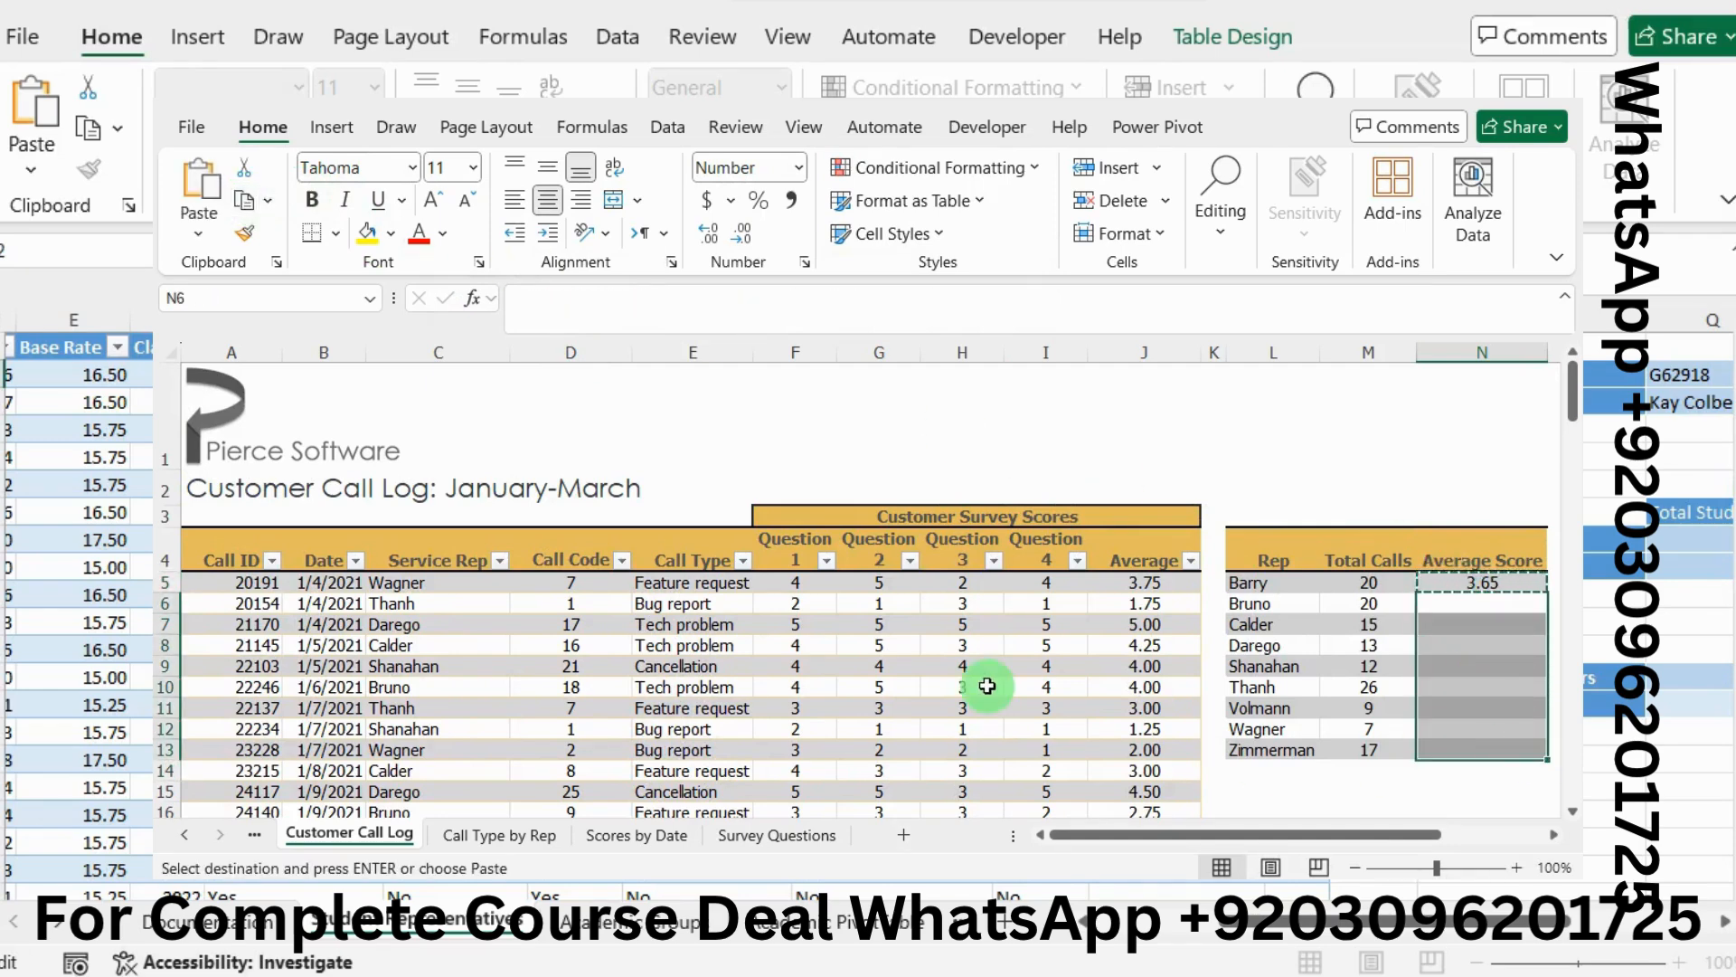
left_click(198, 235)
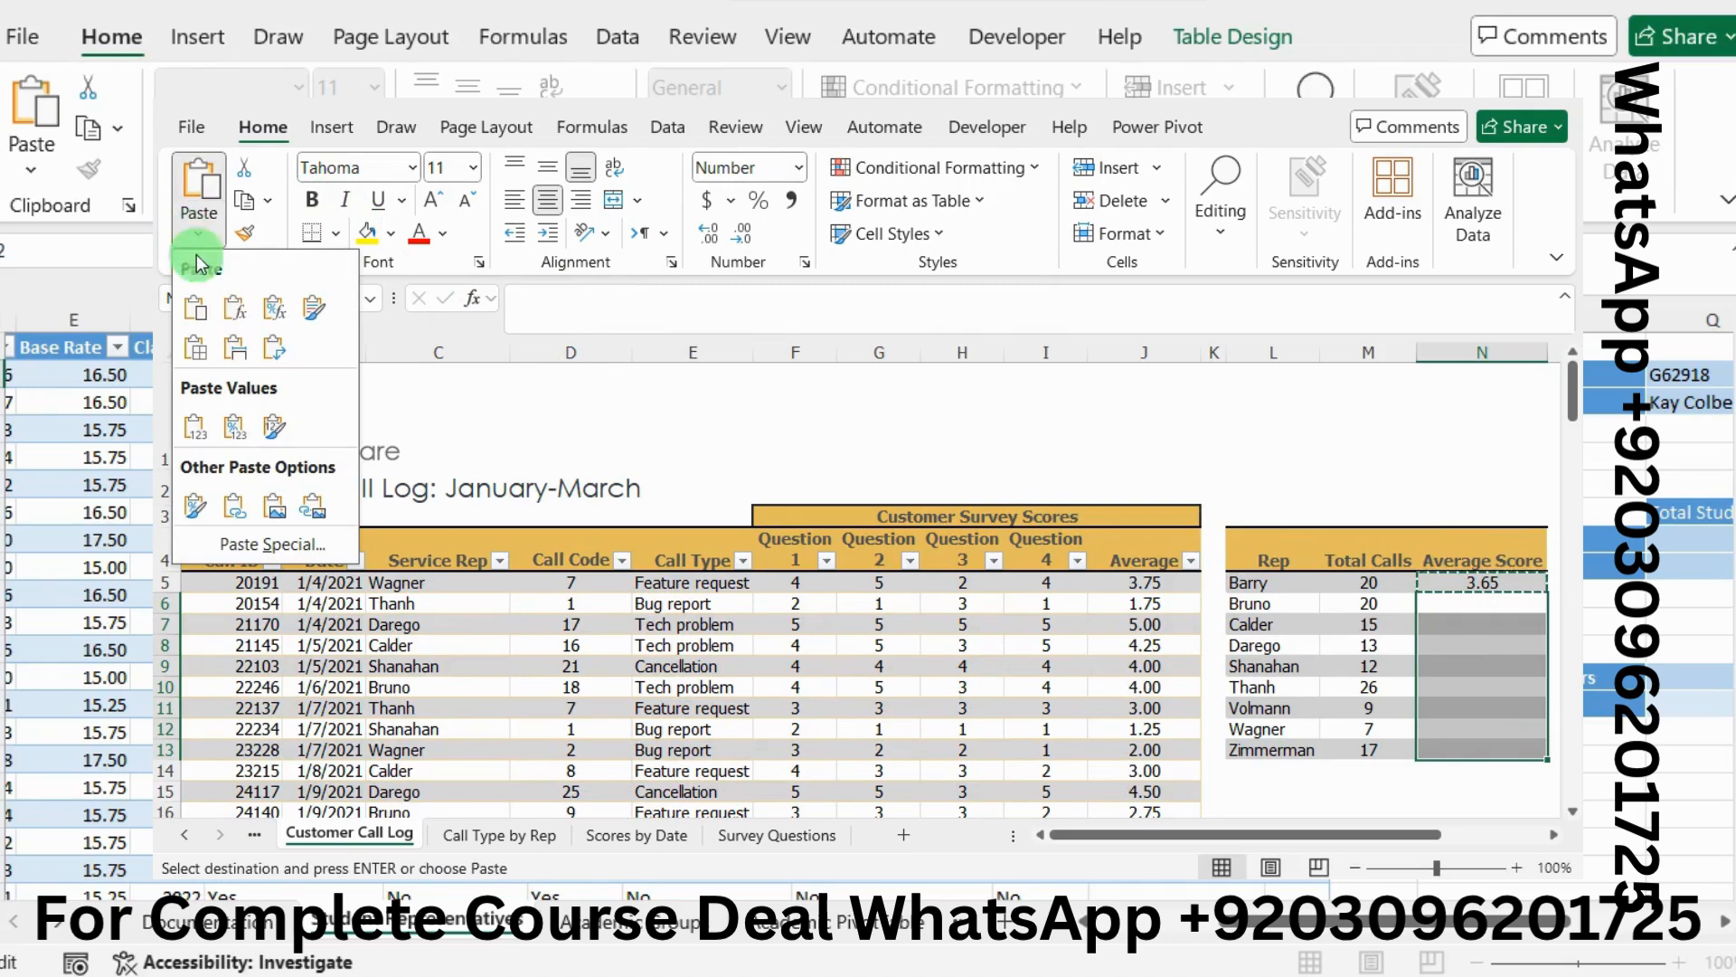
left_click(223, 307)
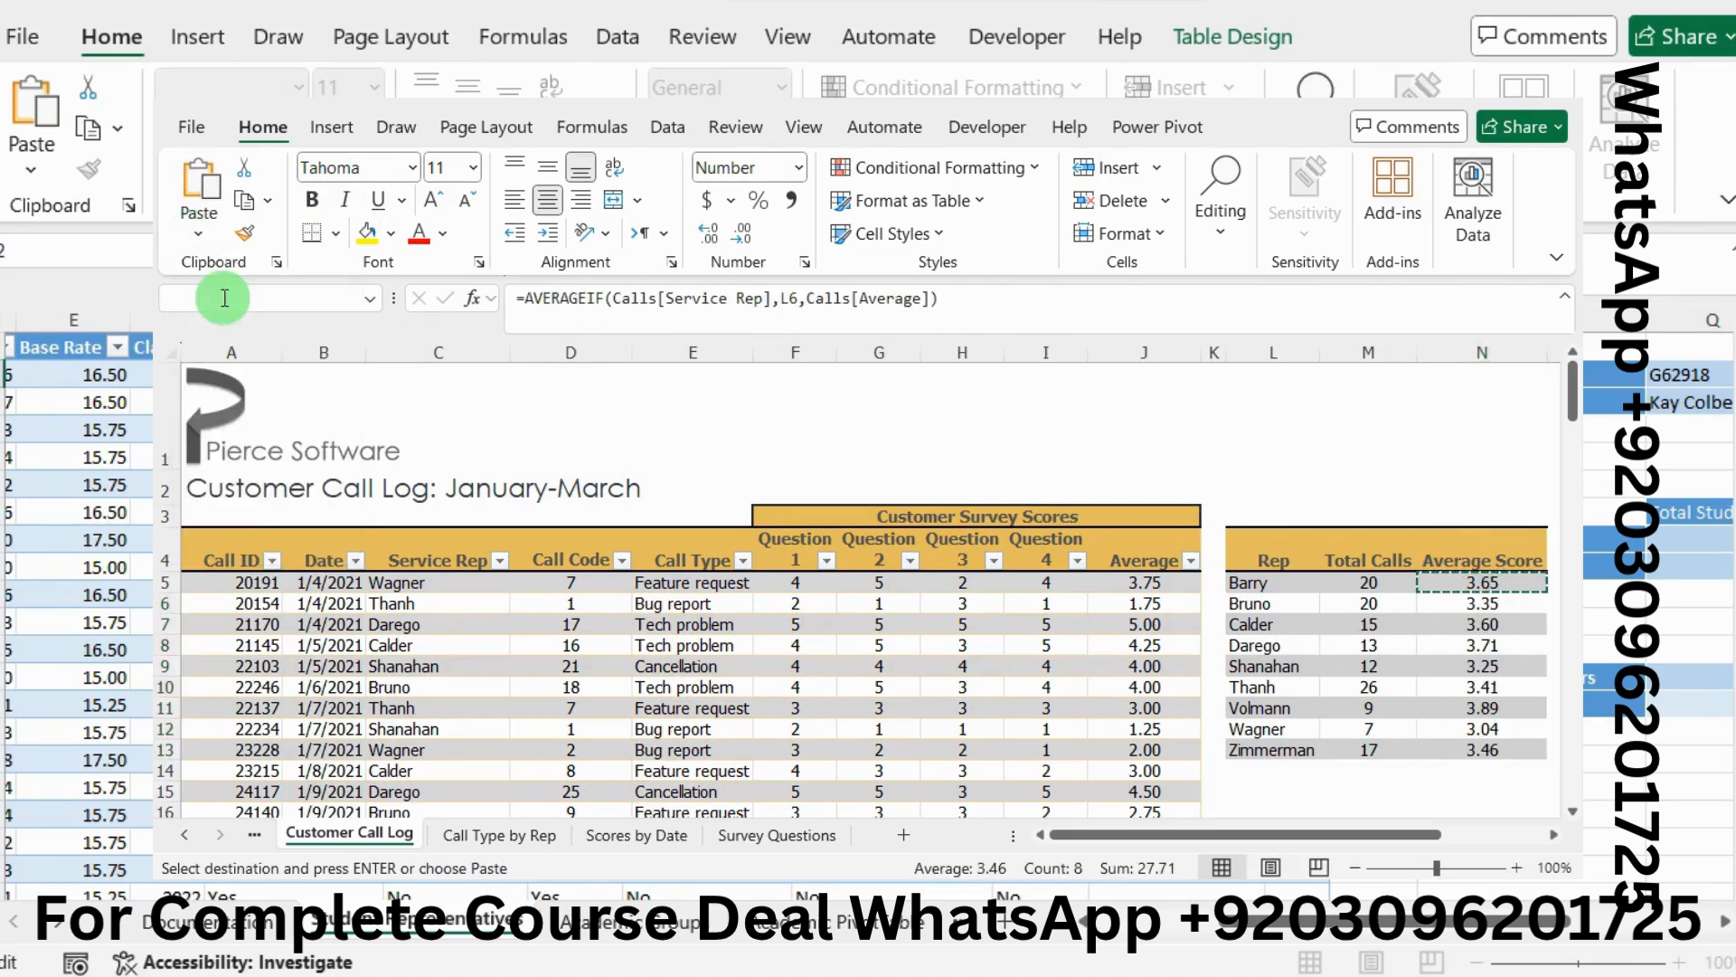
left_click(1309, 606)
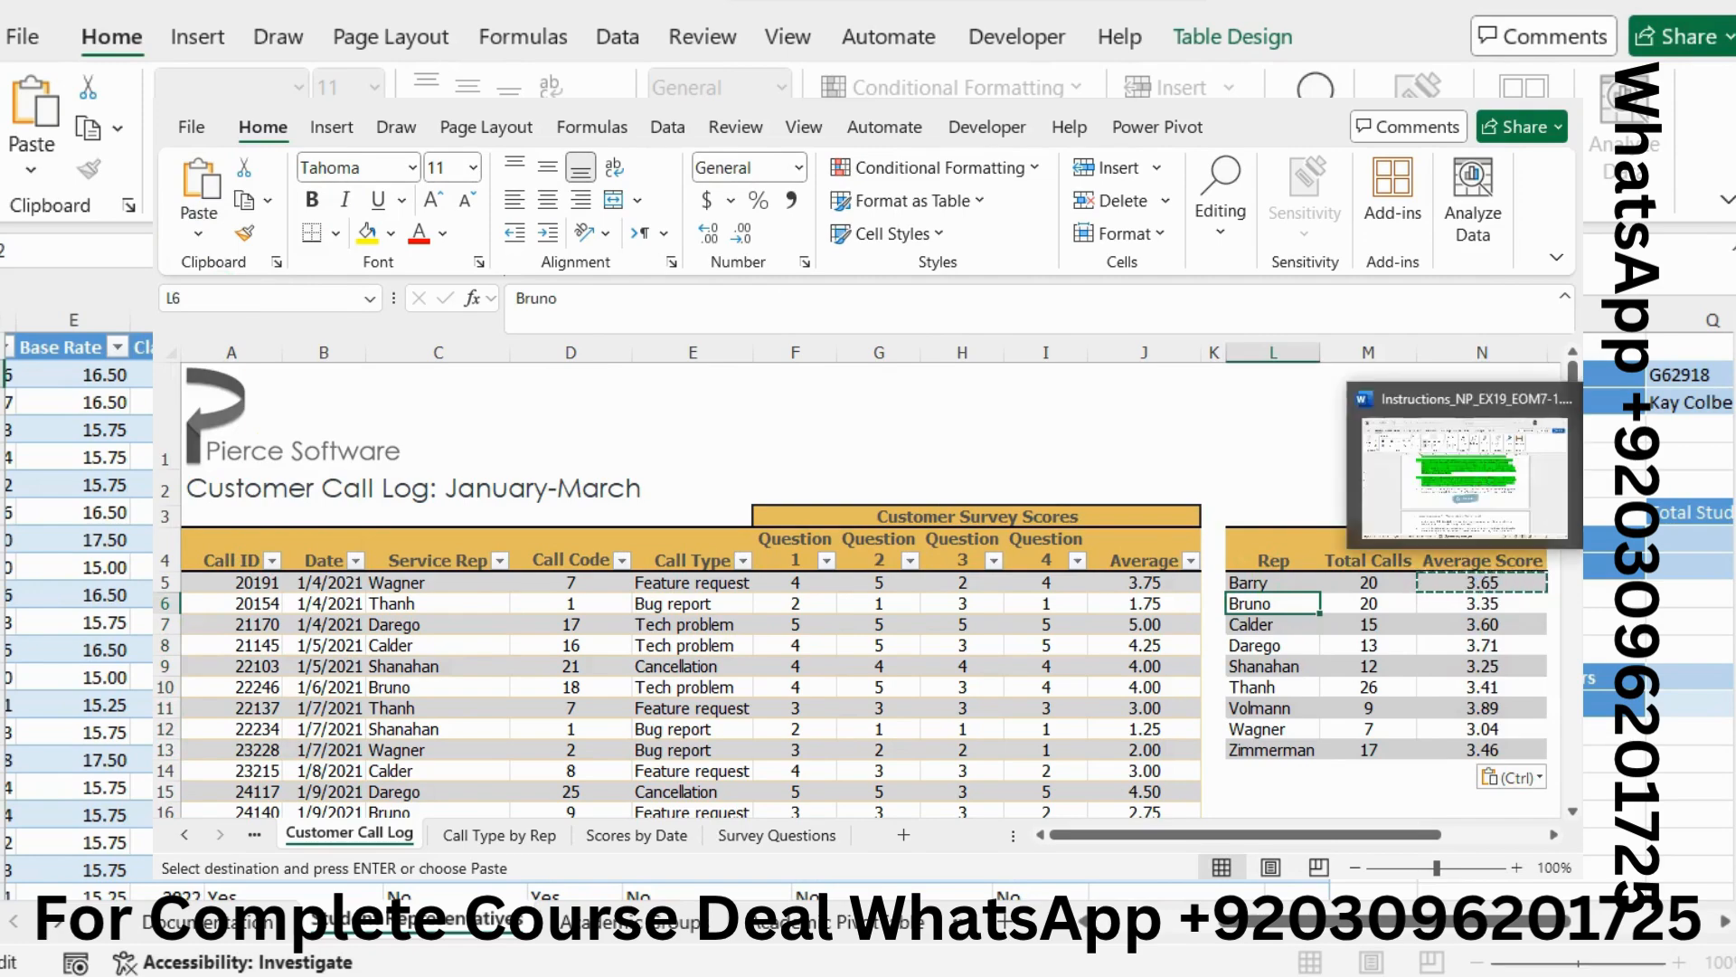
key("Escape")
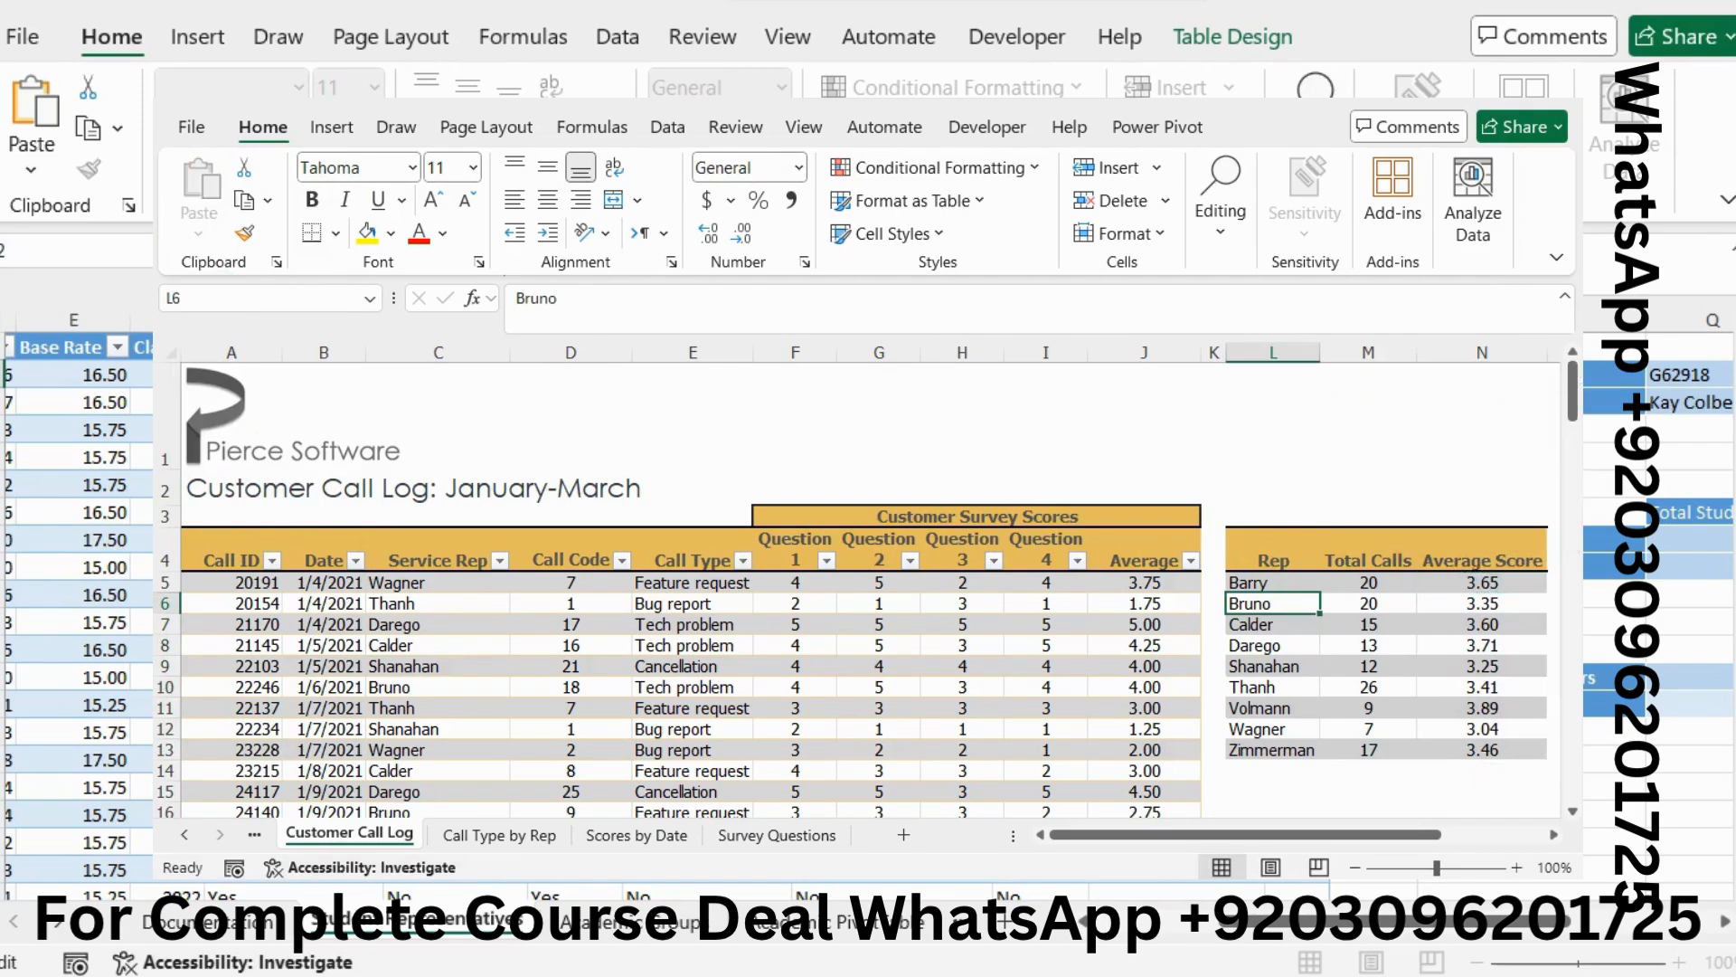
Return to the Word instructions and scroll further down the document
key("alt+Tab")
left_click(913, 521)
scroll(914, 521, "down", 1)
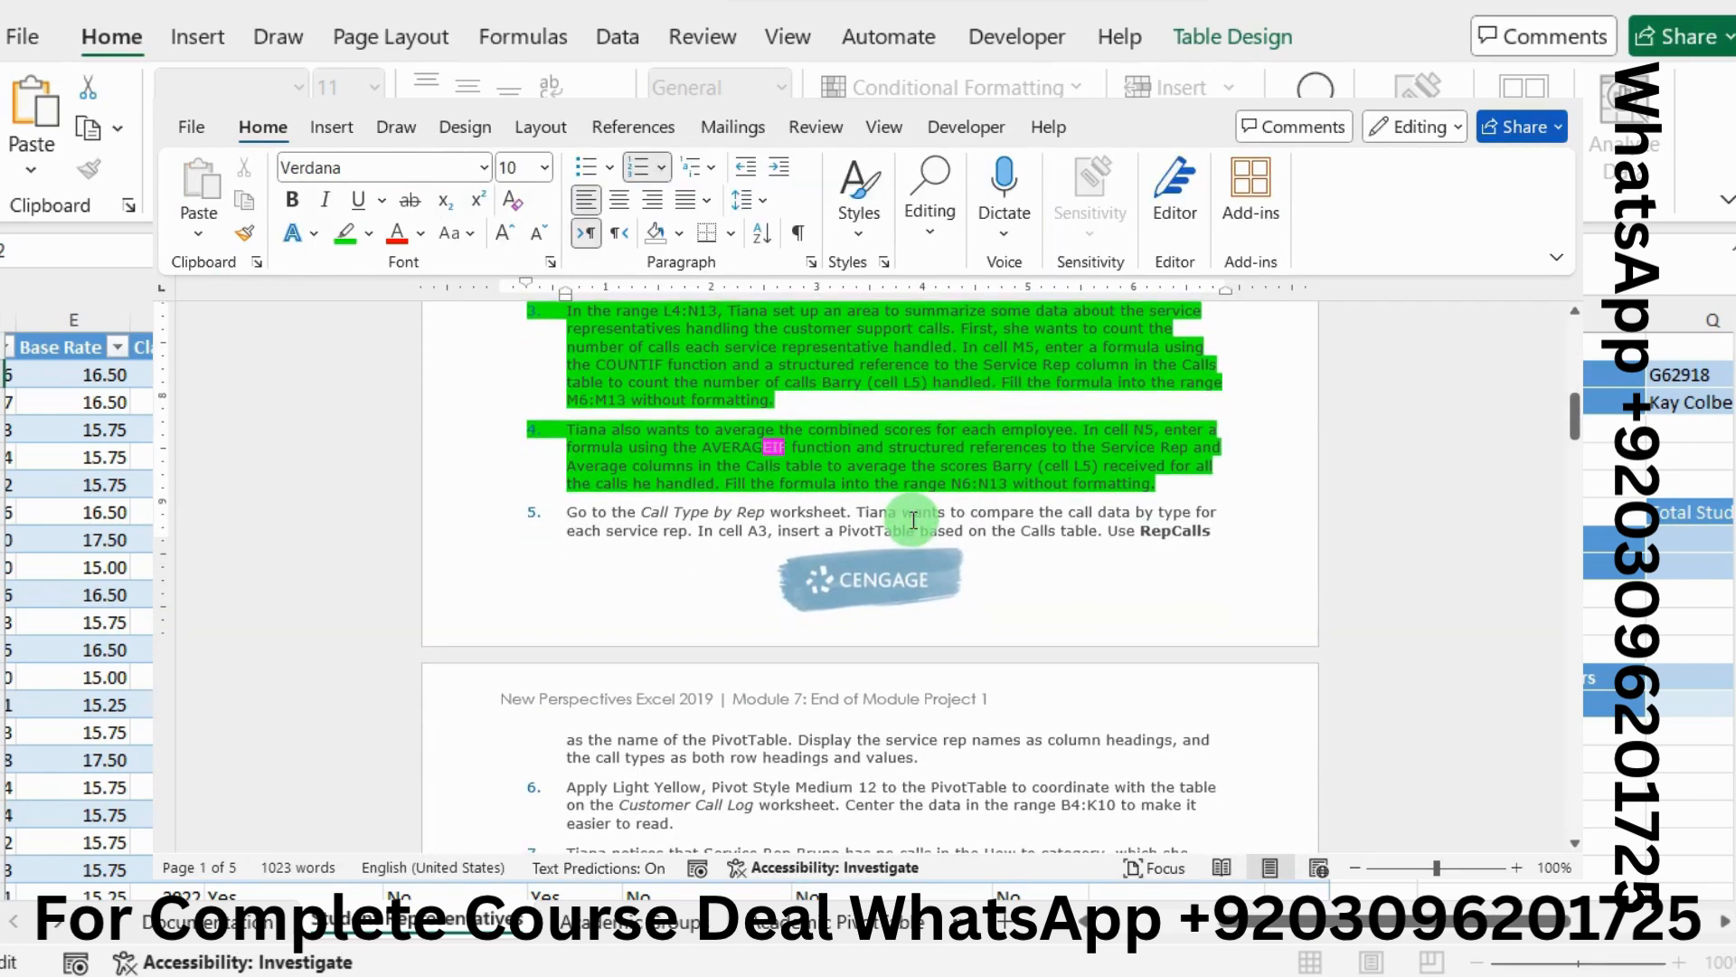
scroll(913, 519, "down", 3)
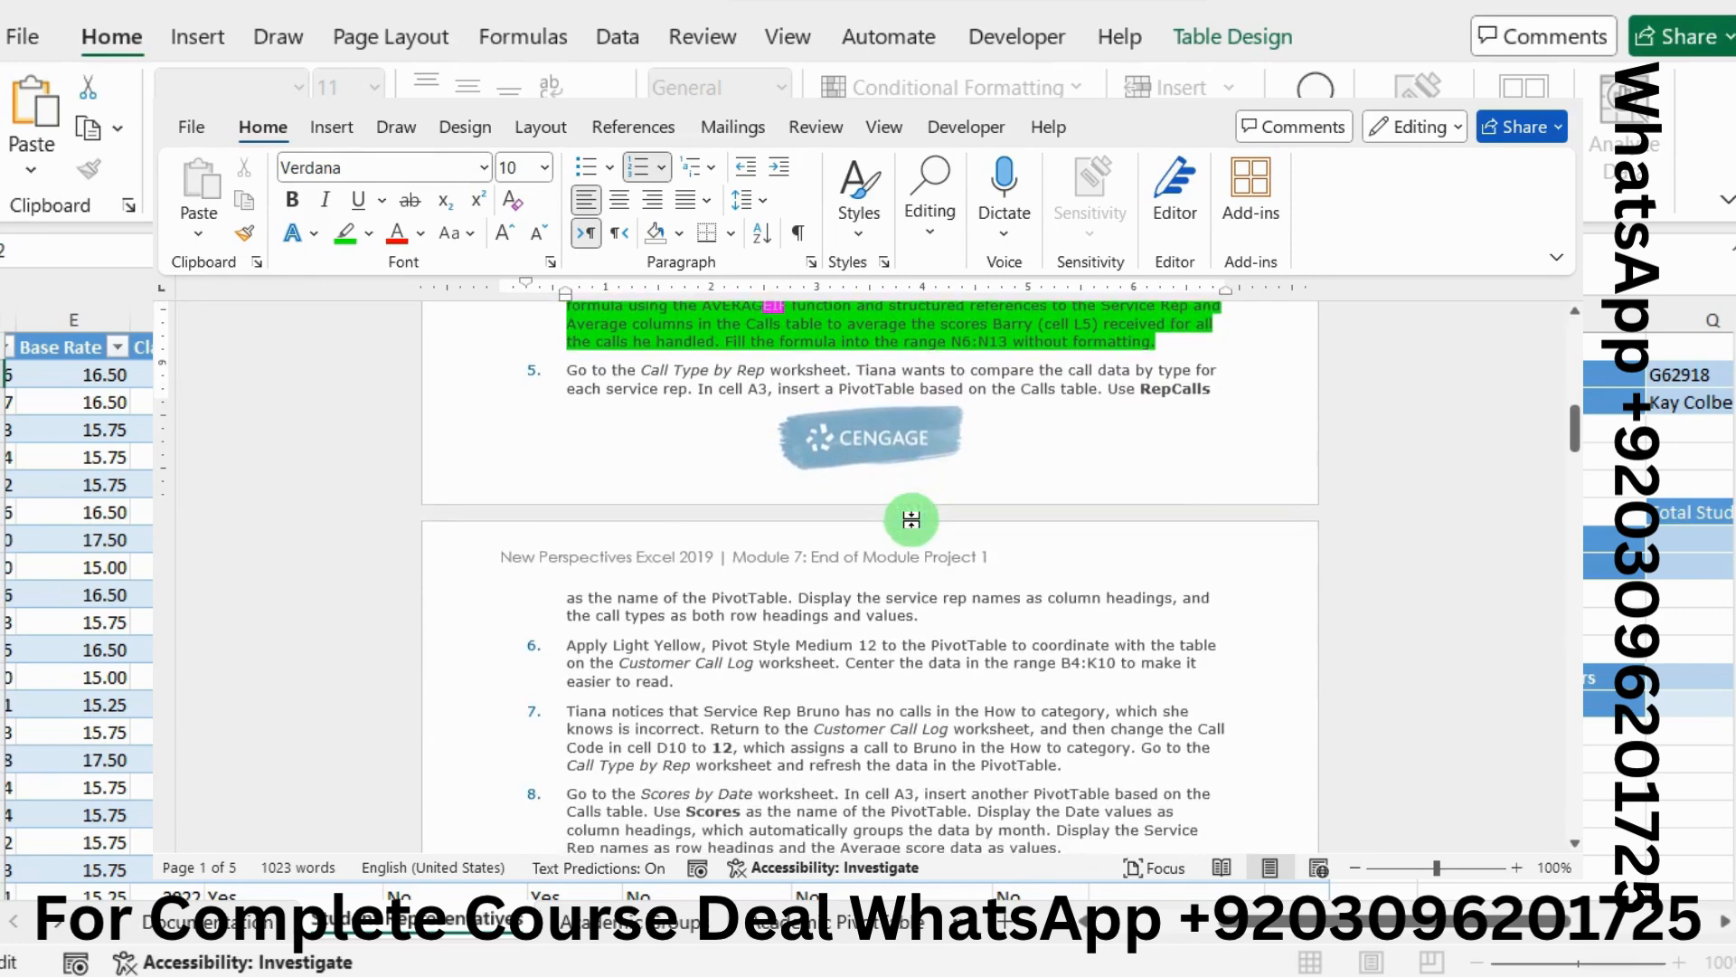
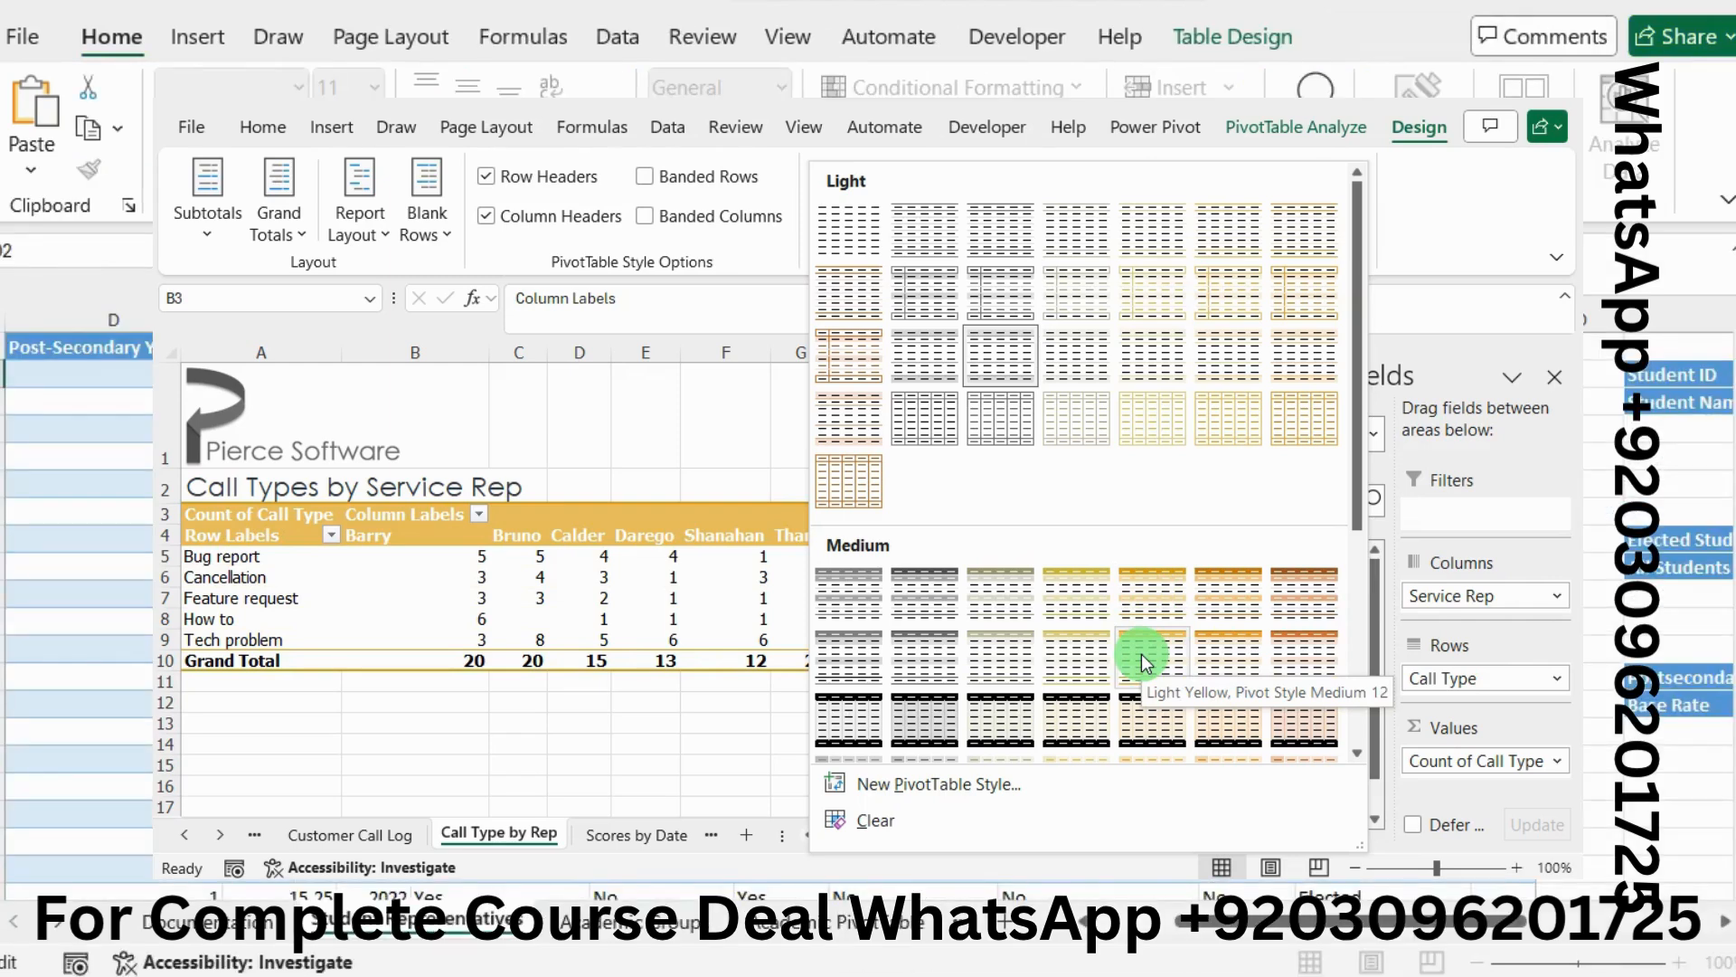
Apply the Light Yellow Medium 12 style to the PivotTable and copy range B4:K10 from instruction 6
left_click(1141, 654)
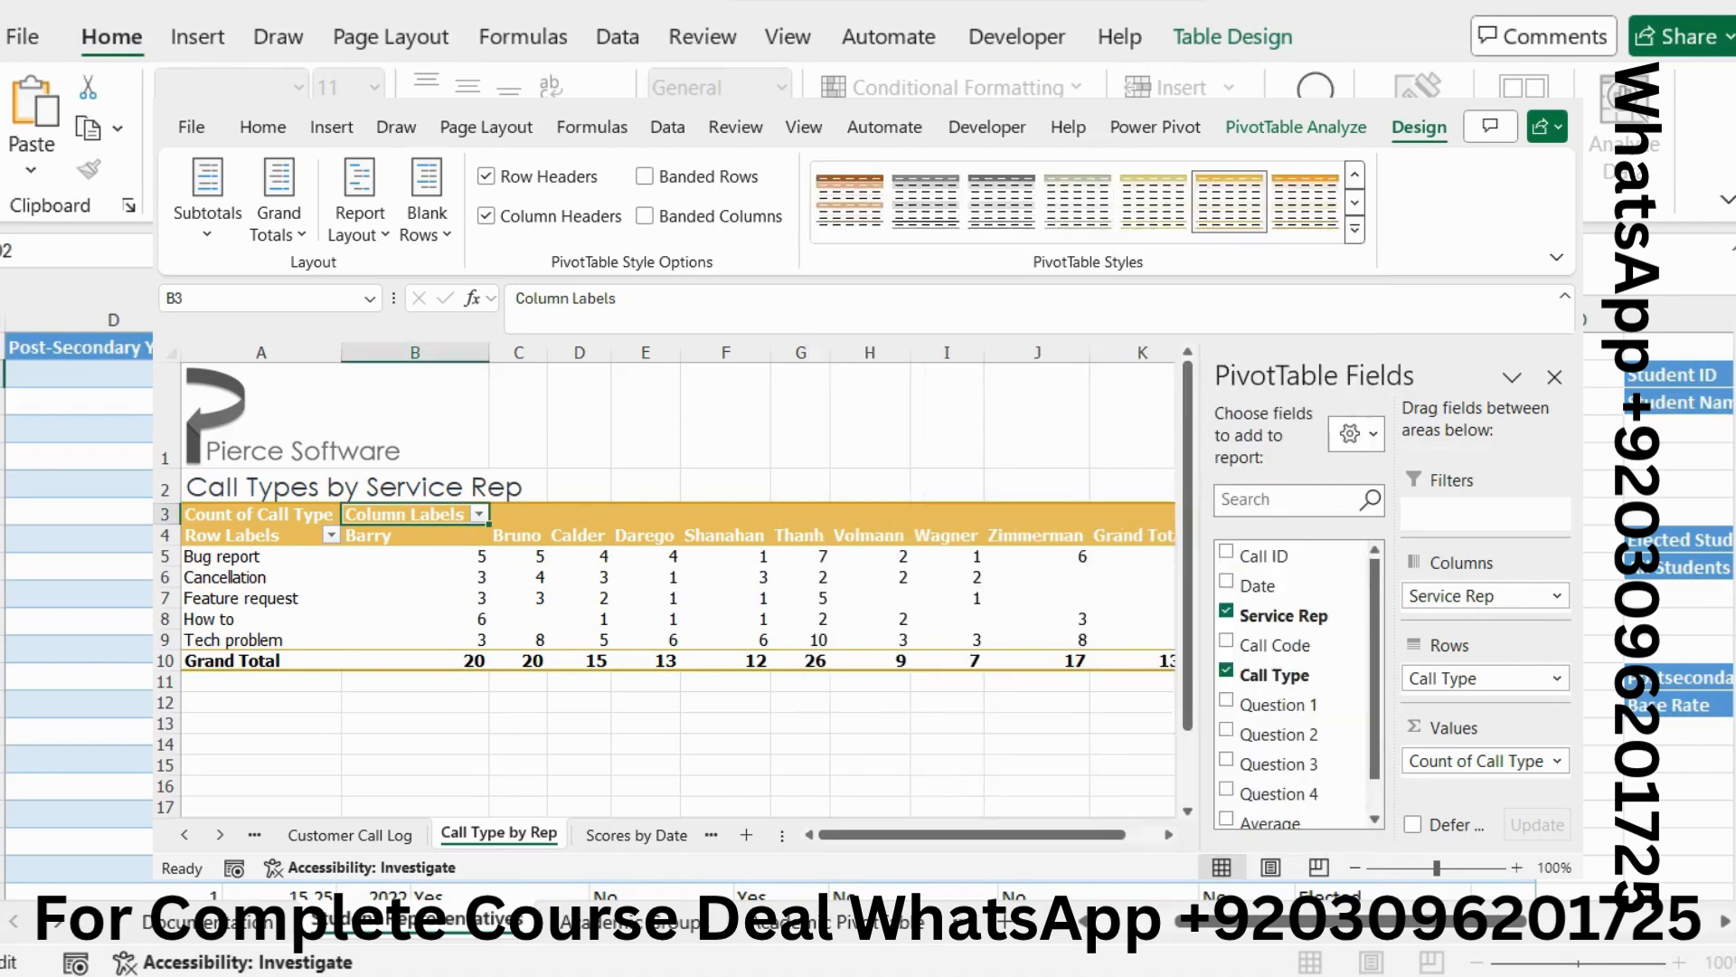
left_click(1542, 483)
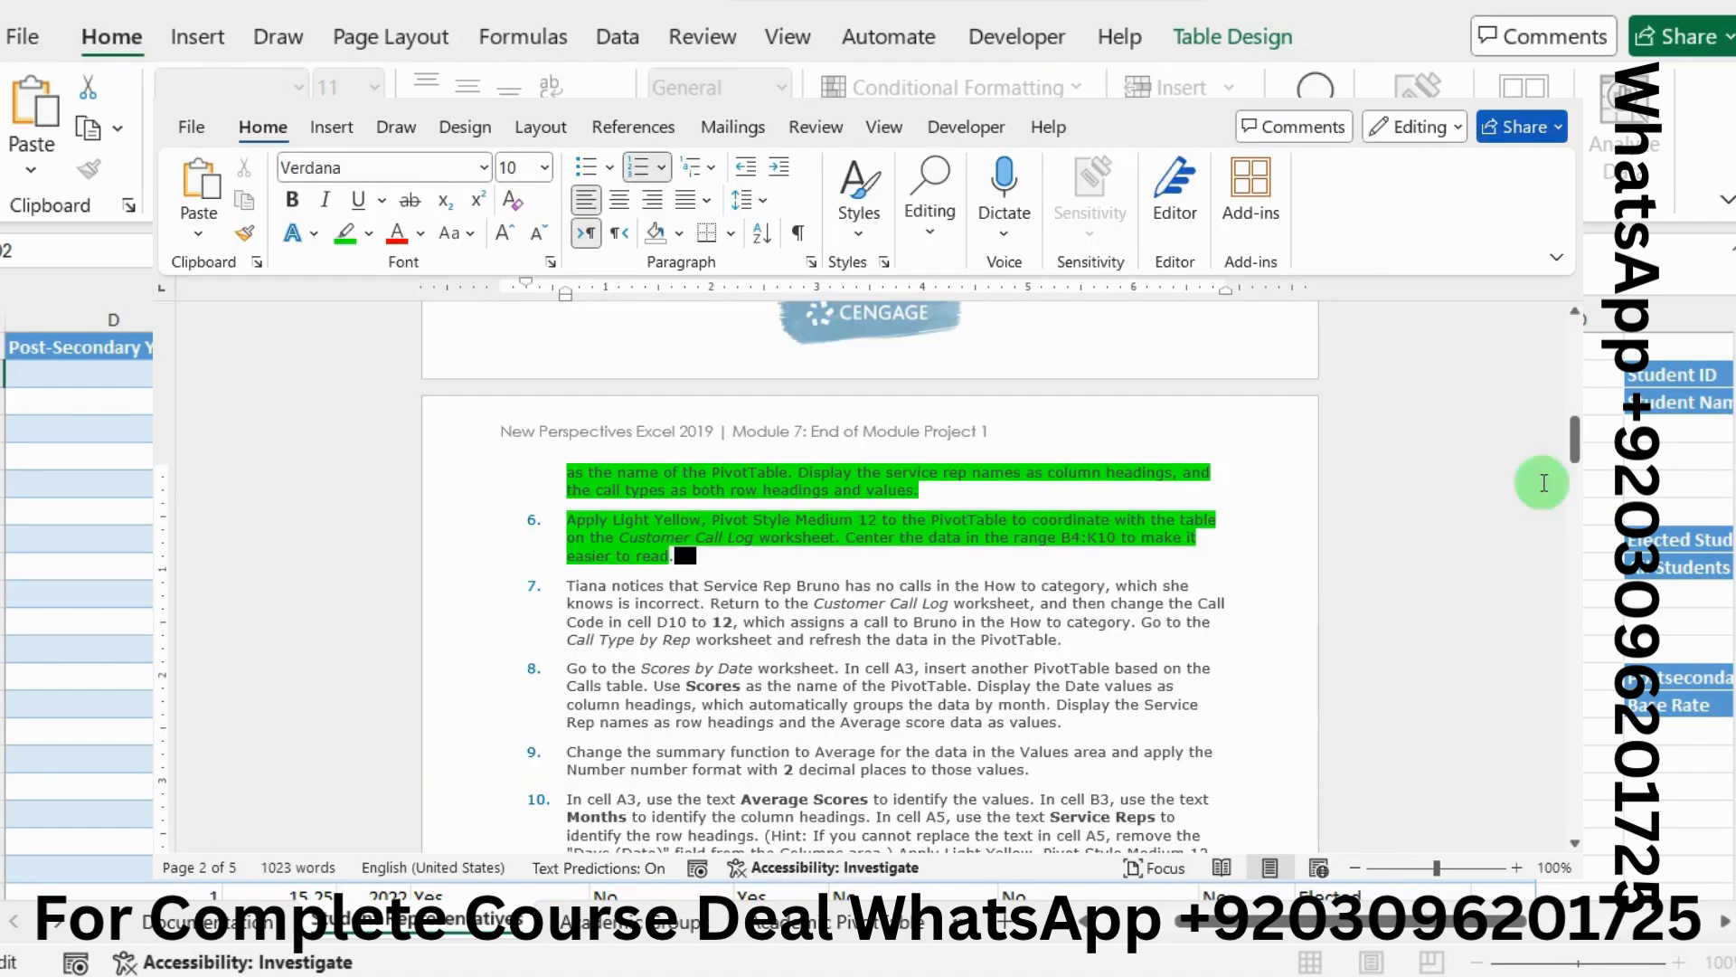
left_click(1002, 636)
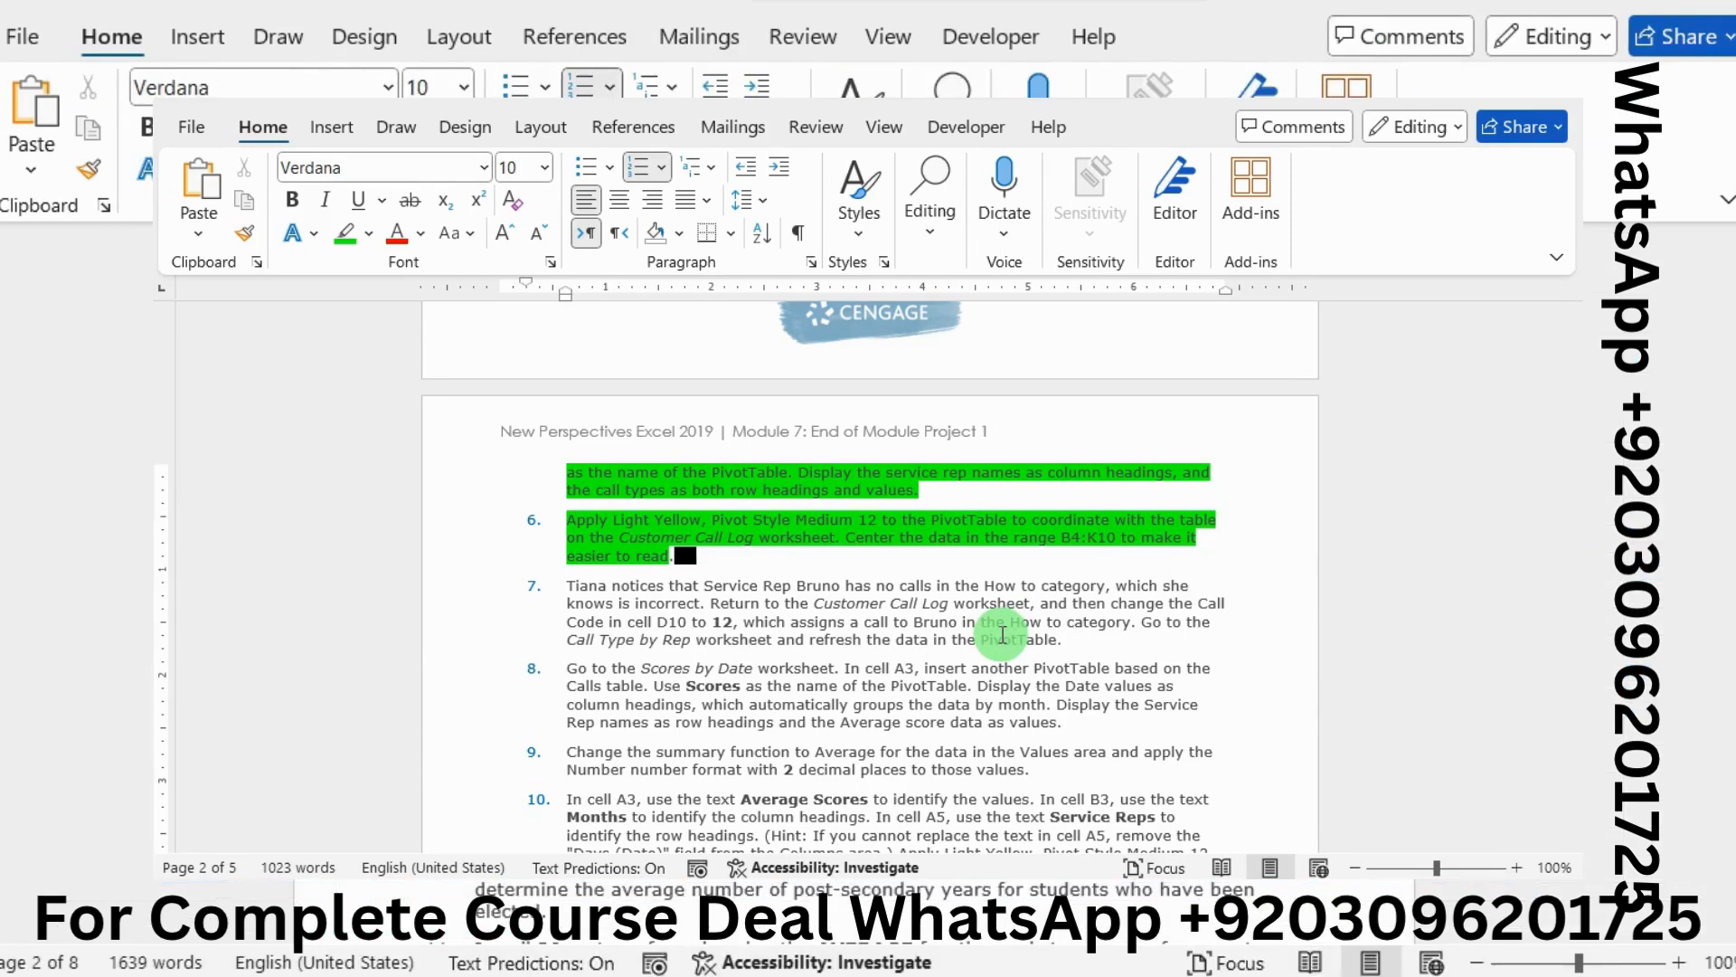
left_click(1061, 541)
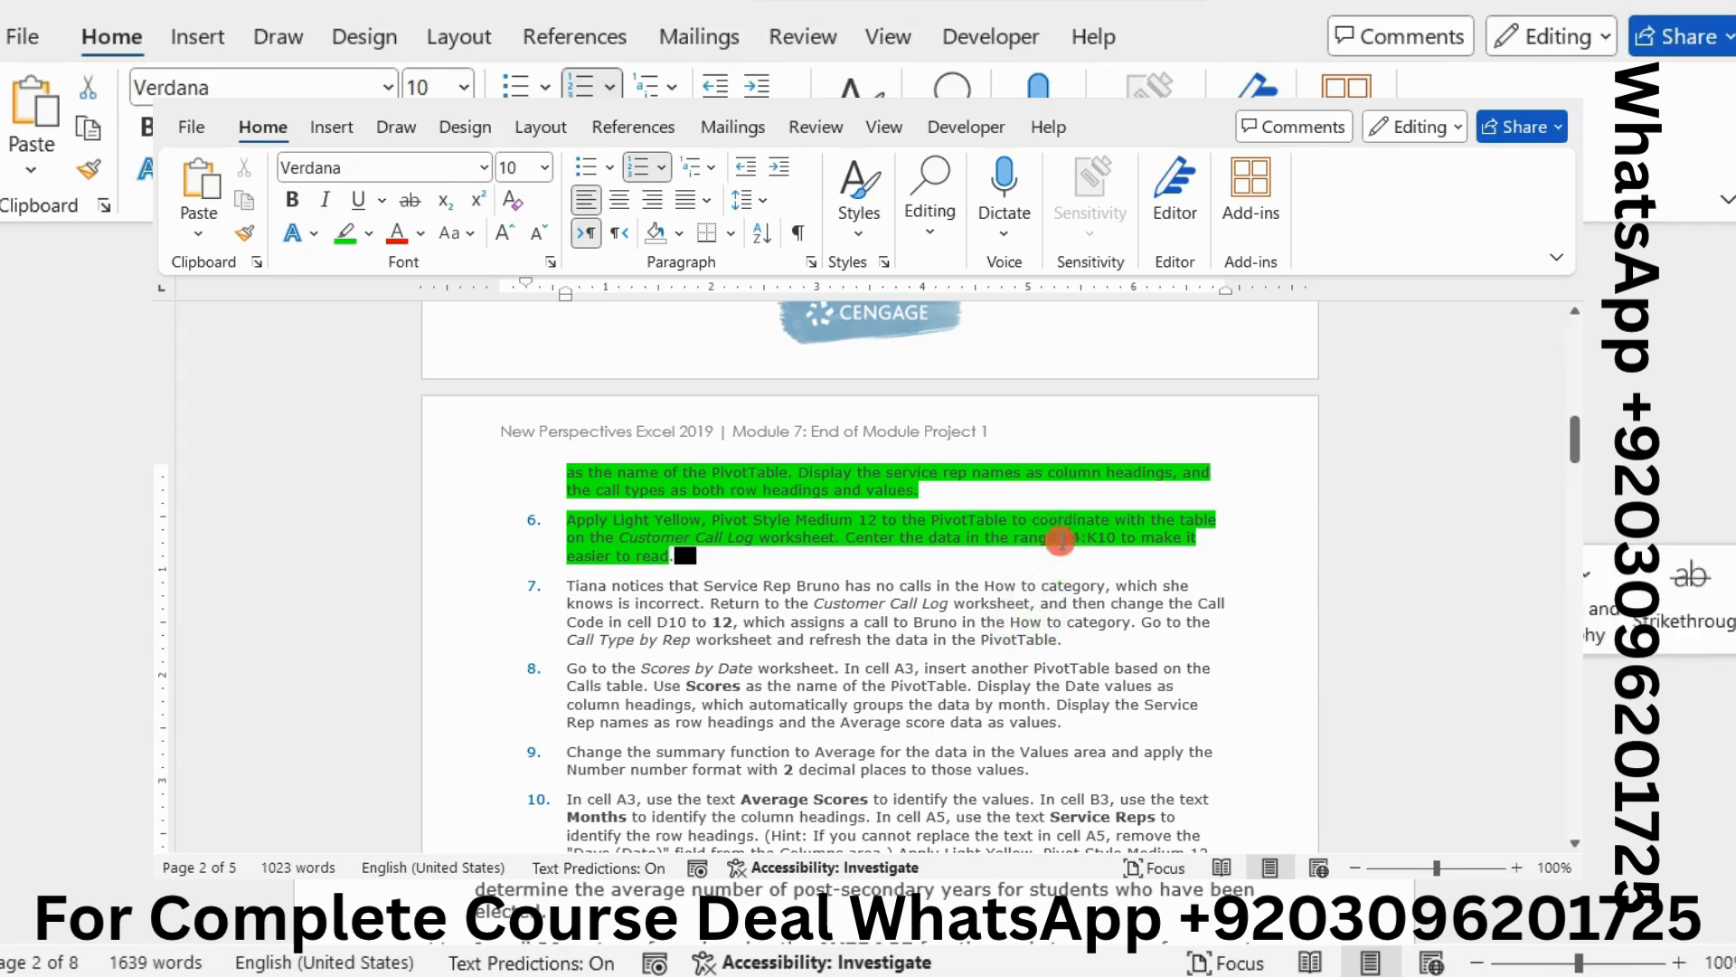
left_click_drag(1061, 541, 1112, 552)
key("ctrl+c")
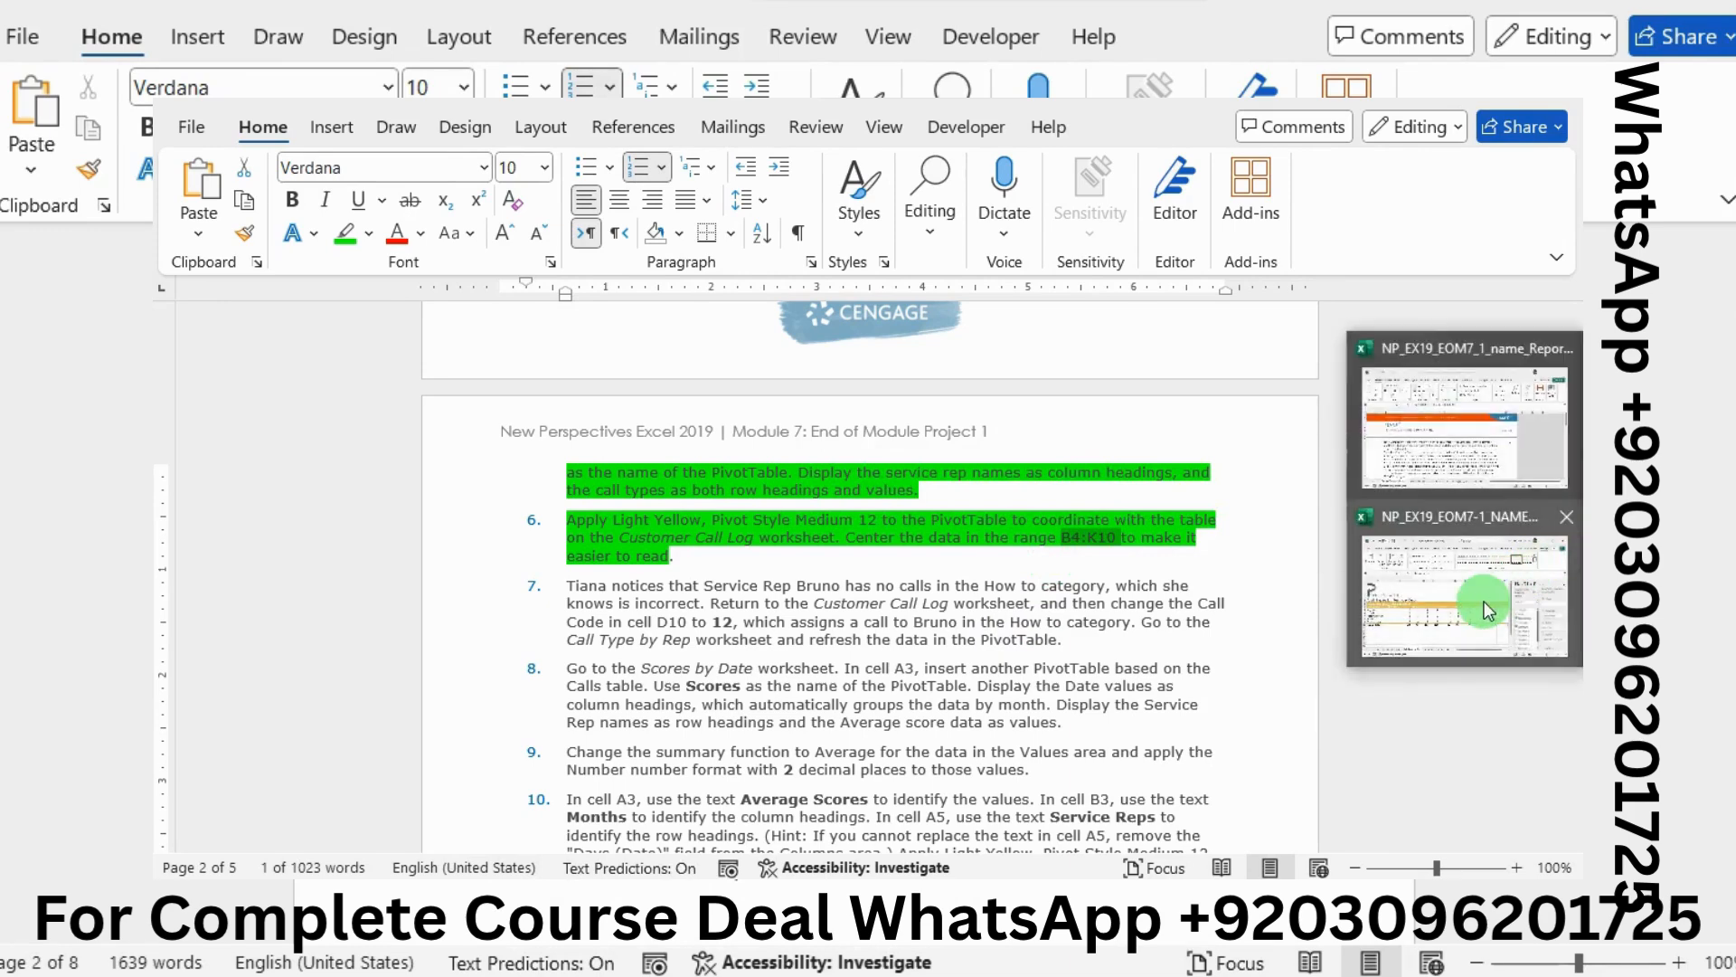
Select B4:K10 via the Name Box and center the PivotTable values and headers
left_click(1483, 601)
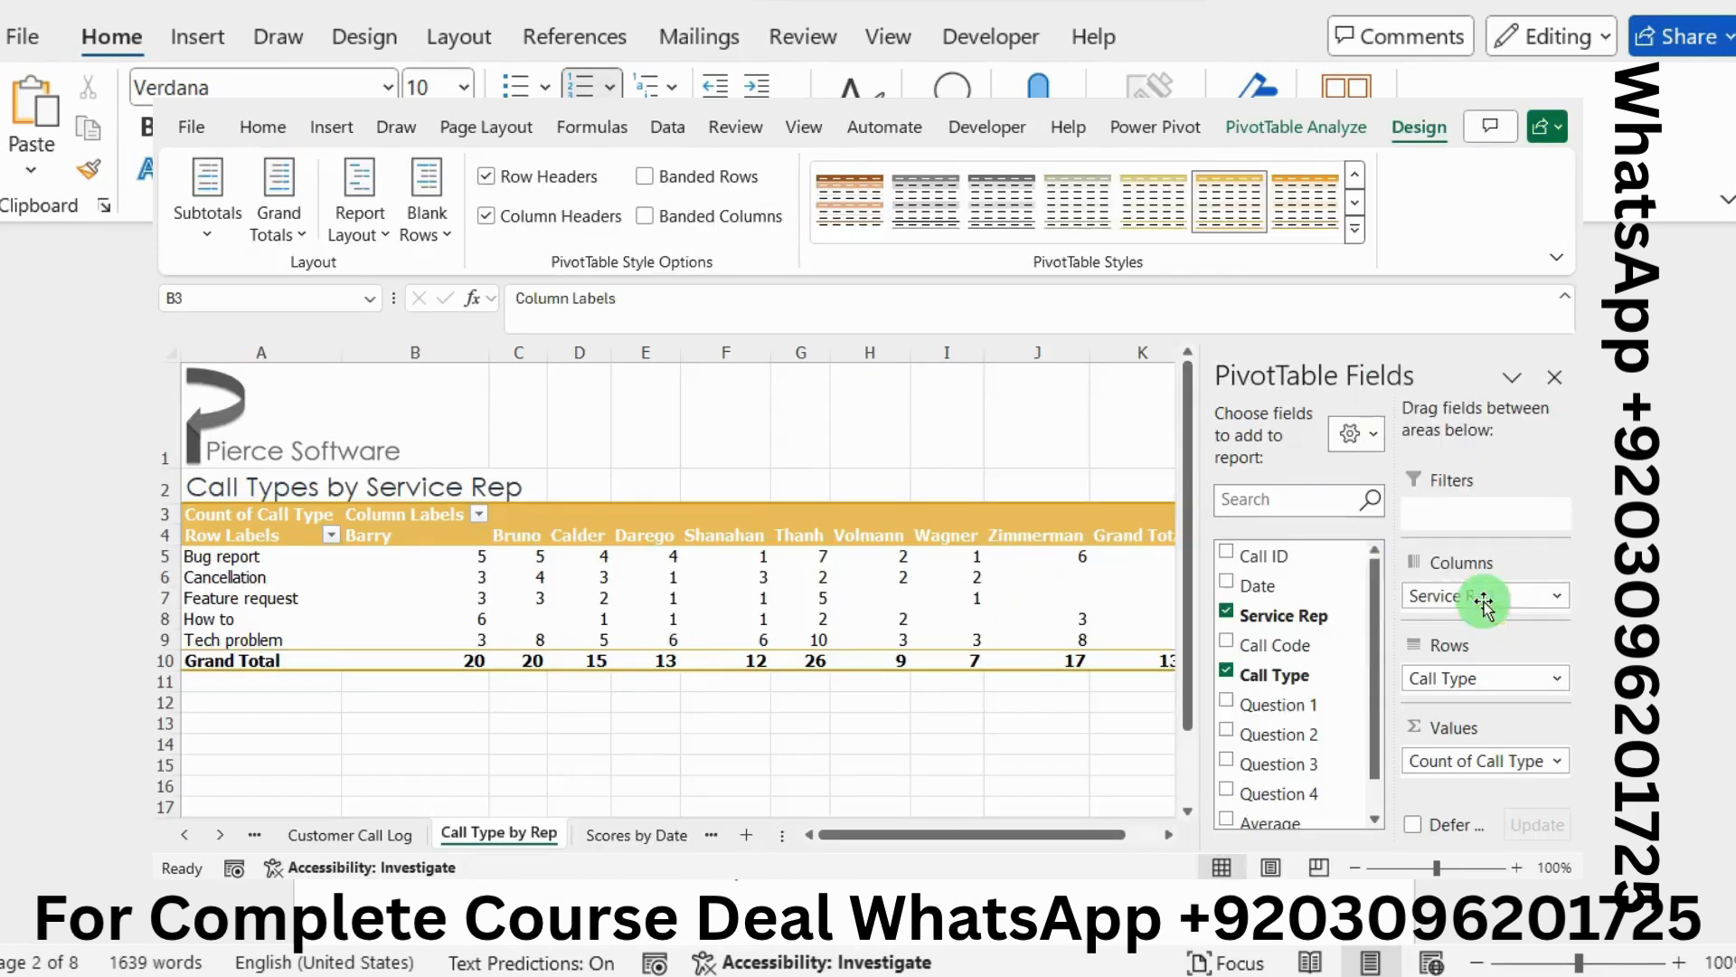
left_click(231, 297)
key("ctrl+v")
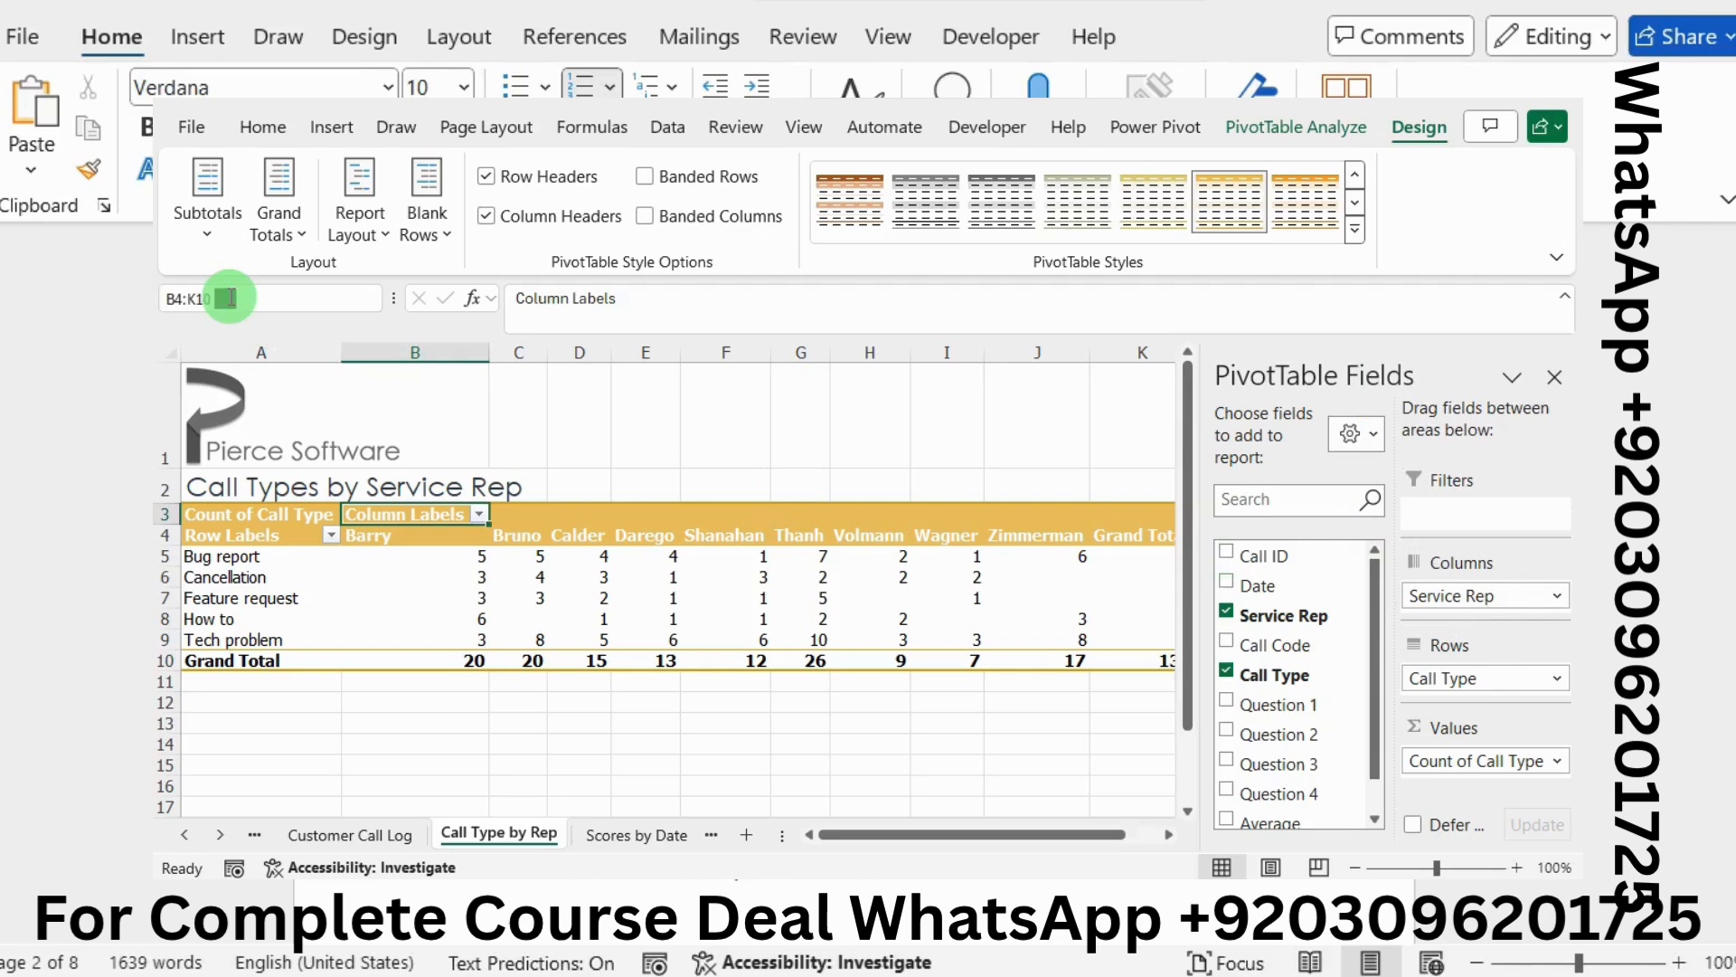
key("Return")
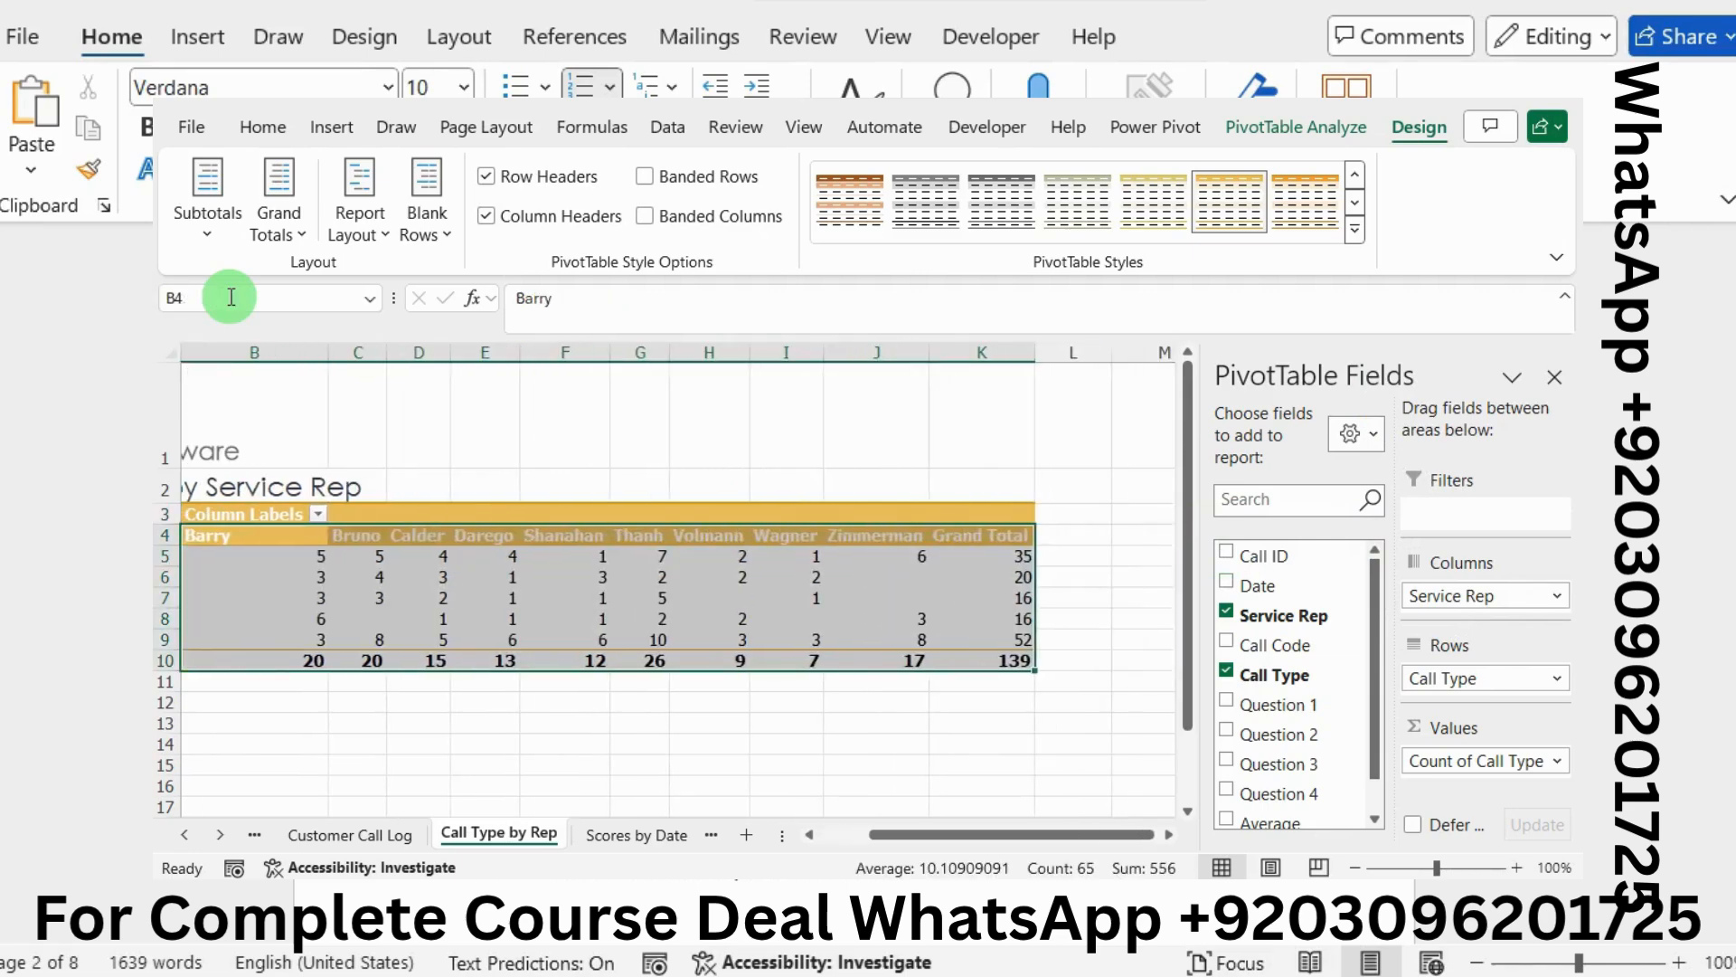
left_click(248, 134)
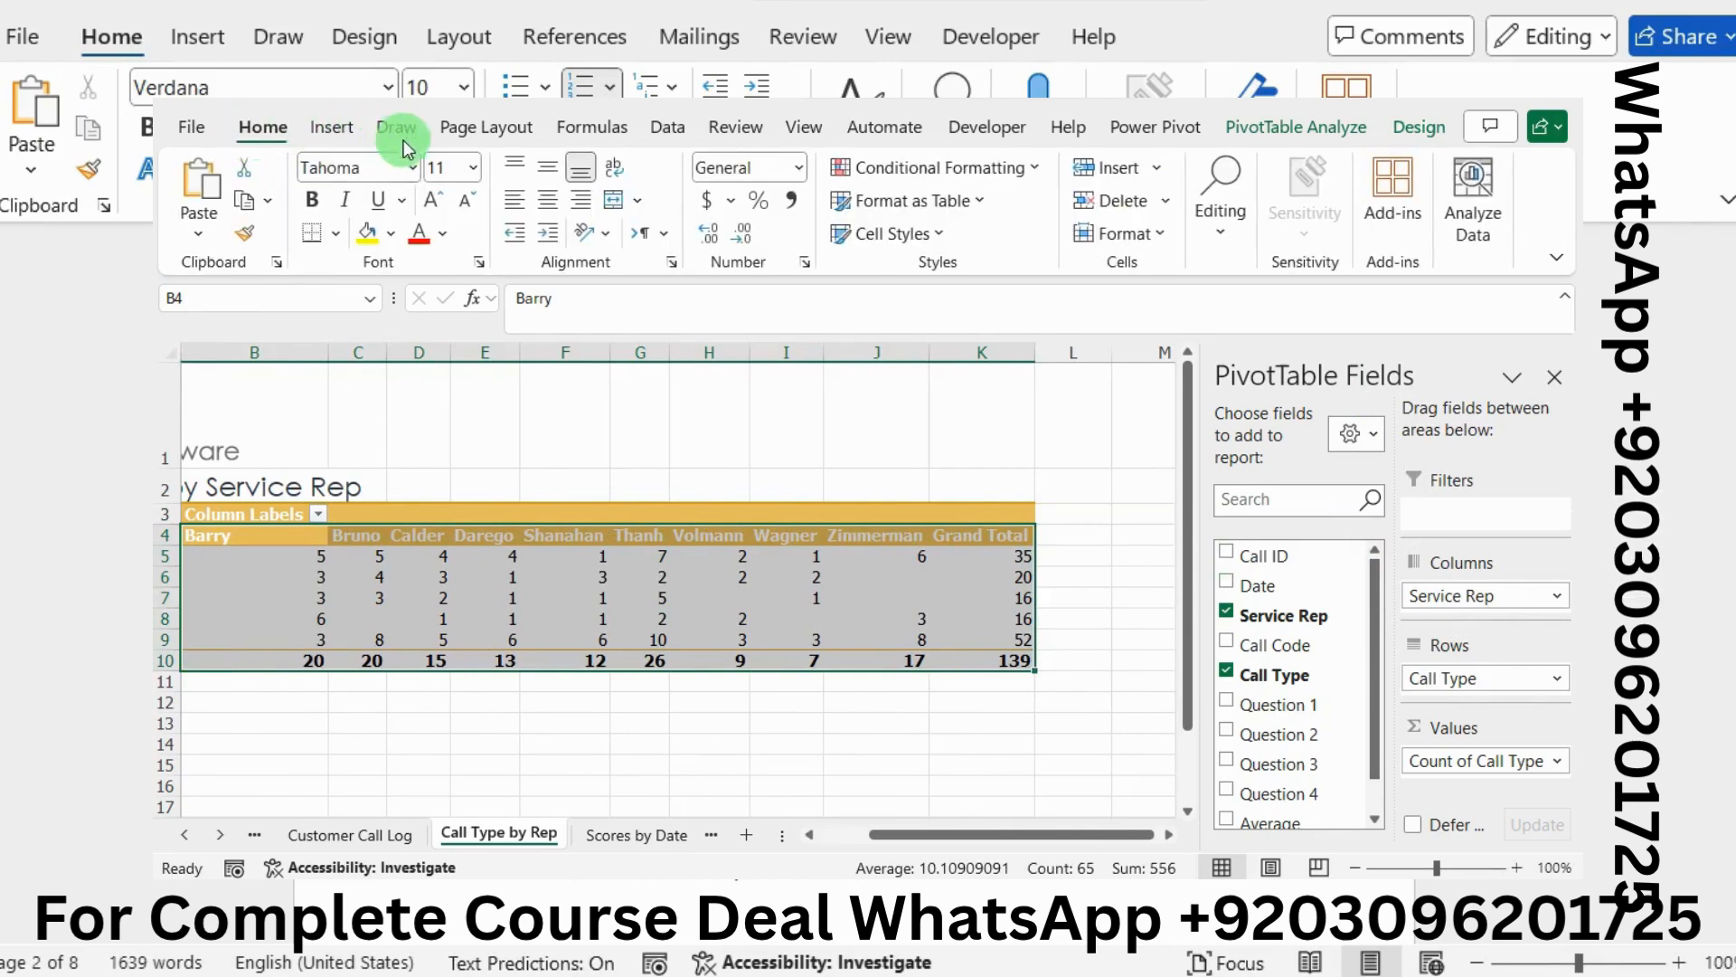
left_click(542, 200)
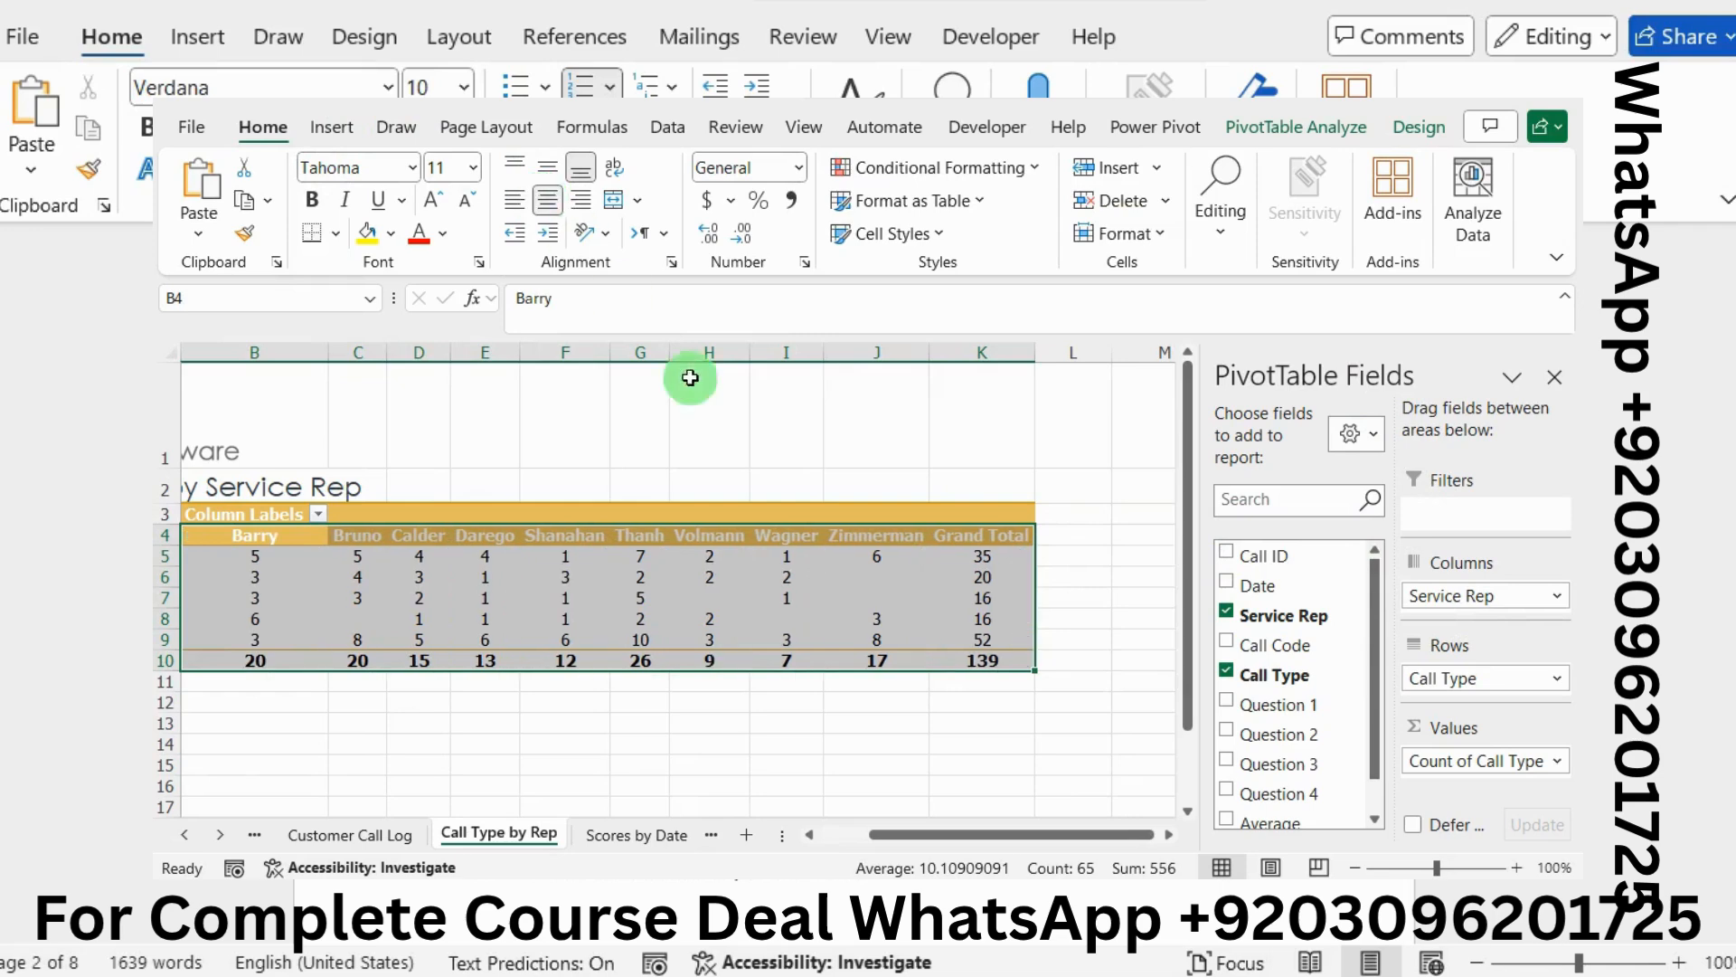
scroll(856, 575, "left", 2)
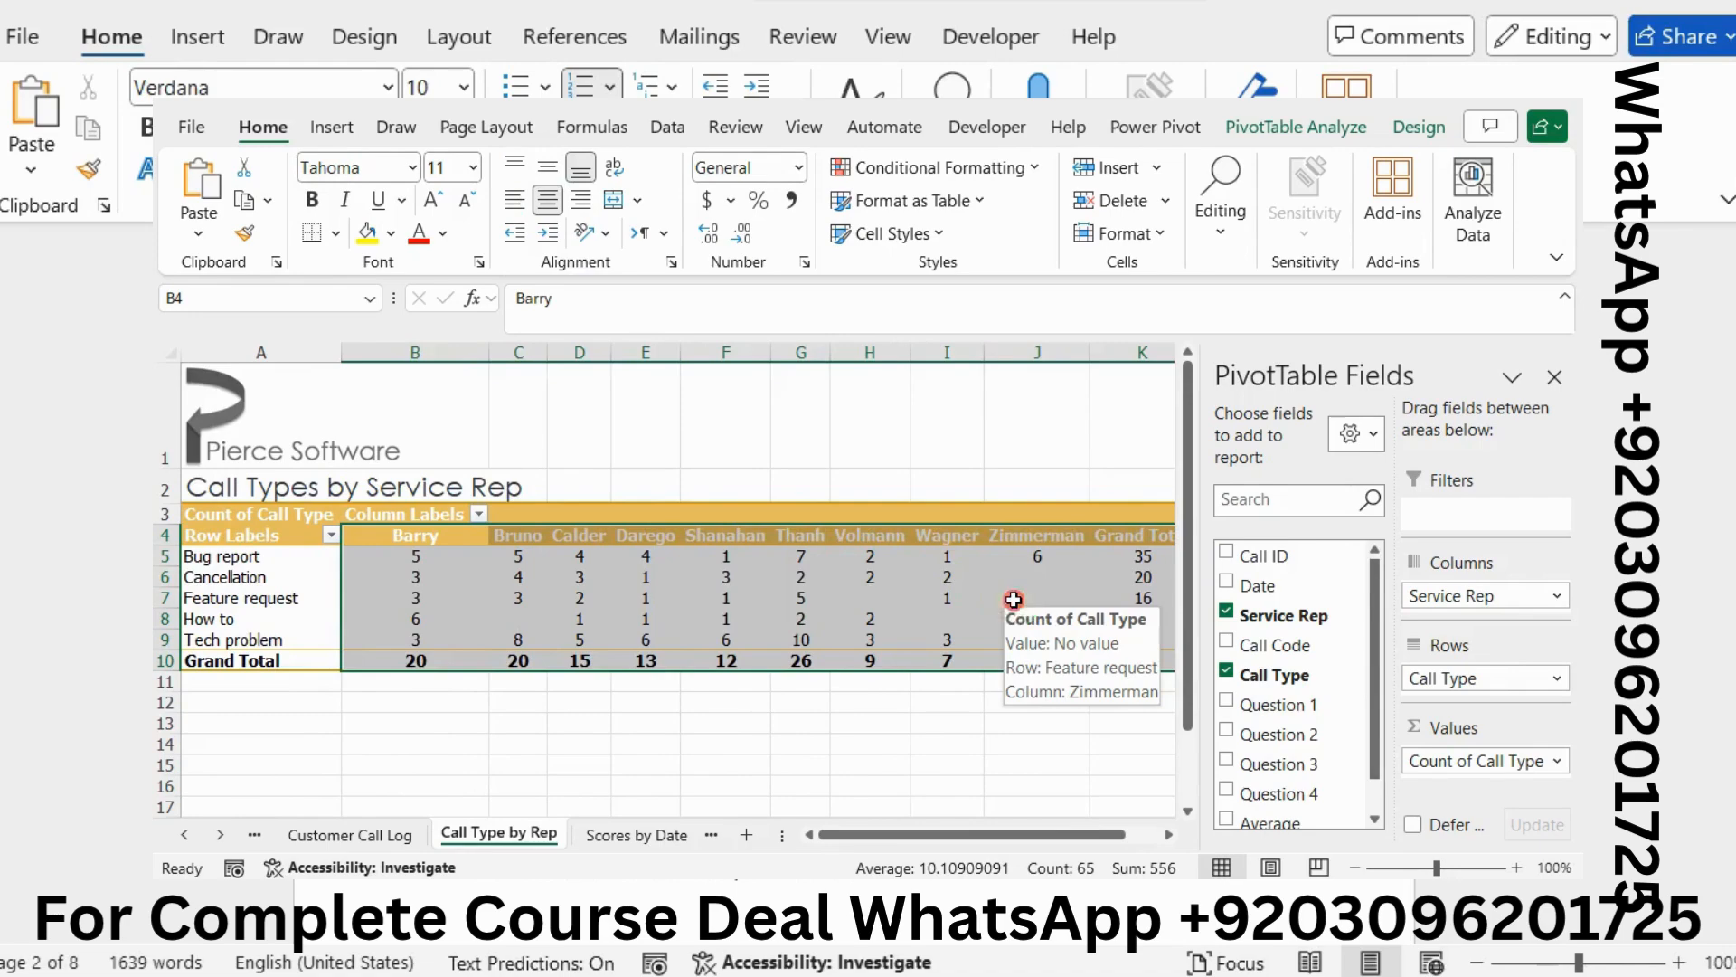
left_click(1014, 599)
key("alt+Tab")
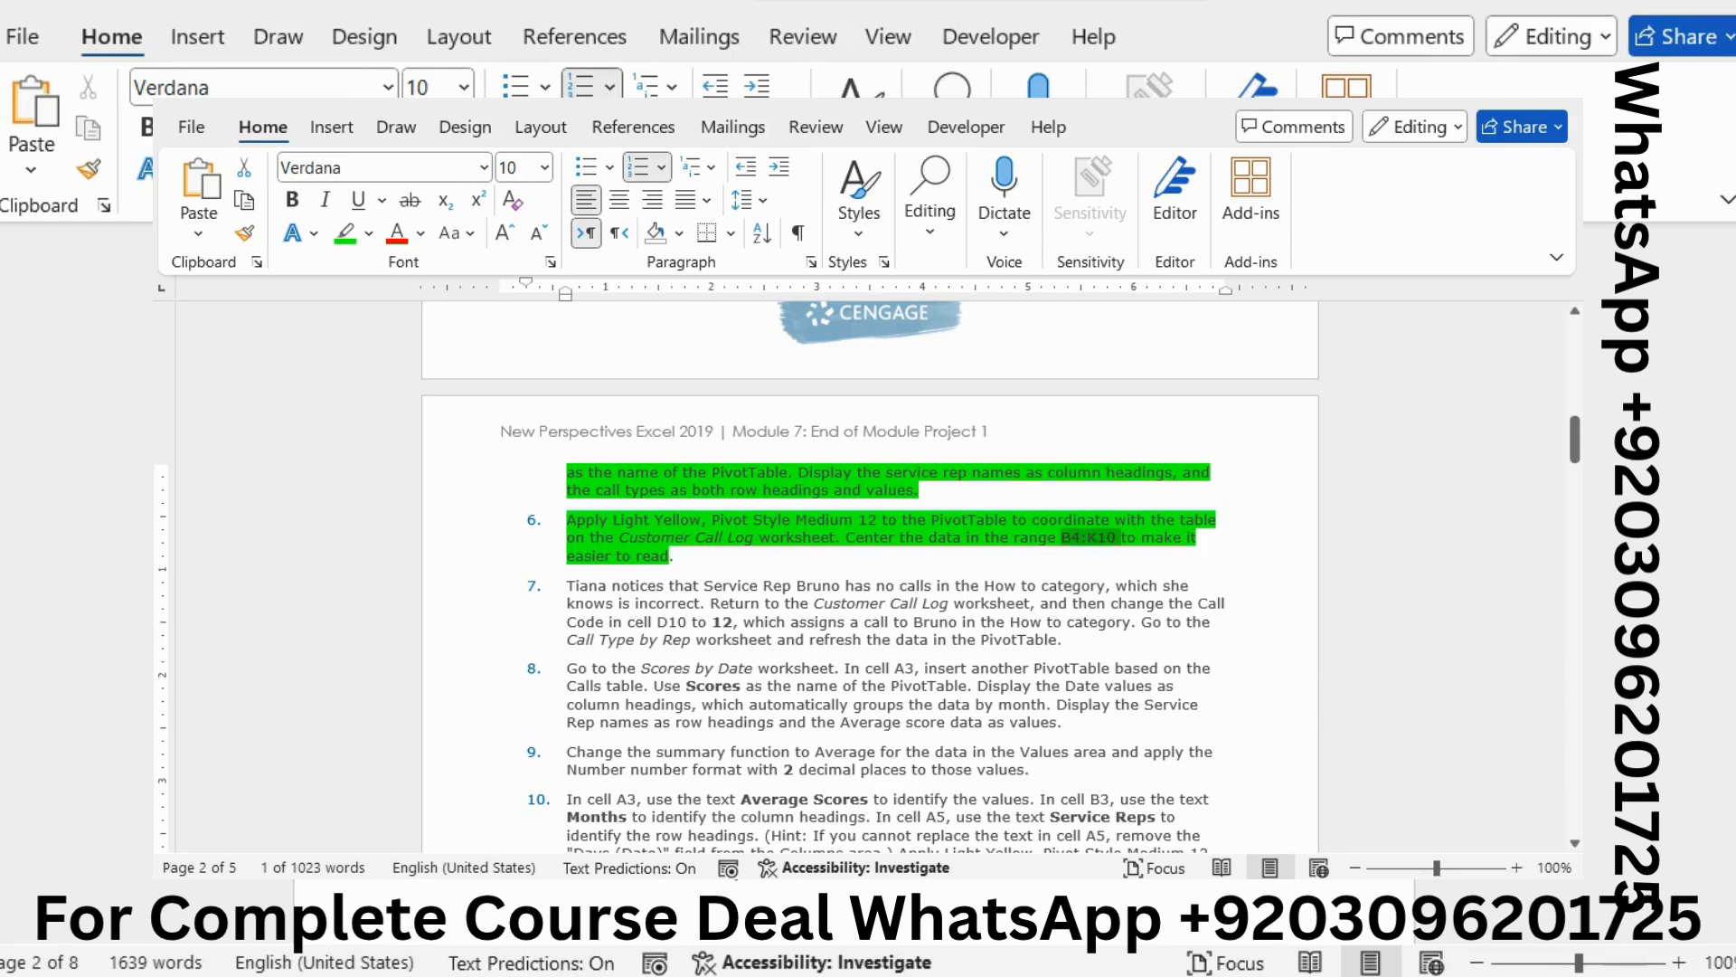
Highlight the full text of instruction 7 in green in the Word document
left_click(1112, 602)
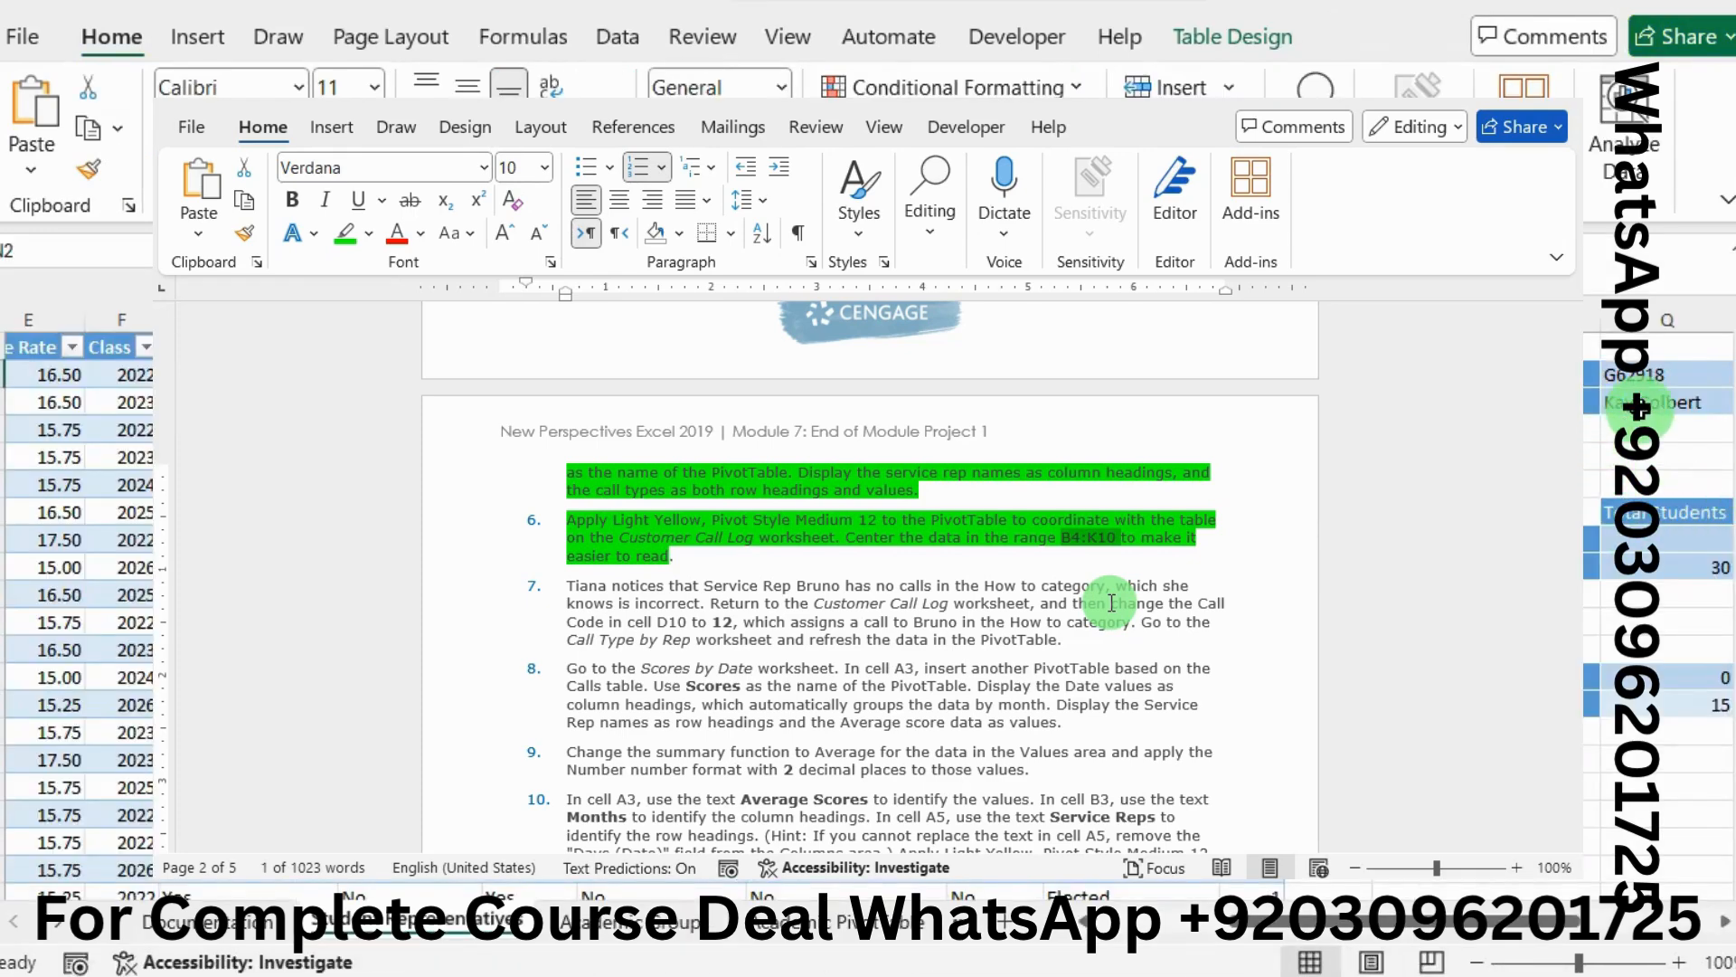
left_click(1639, 404)
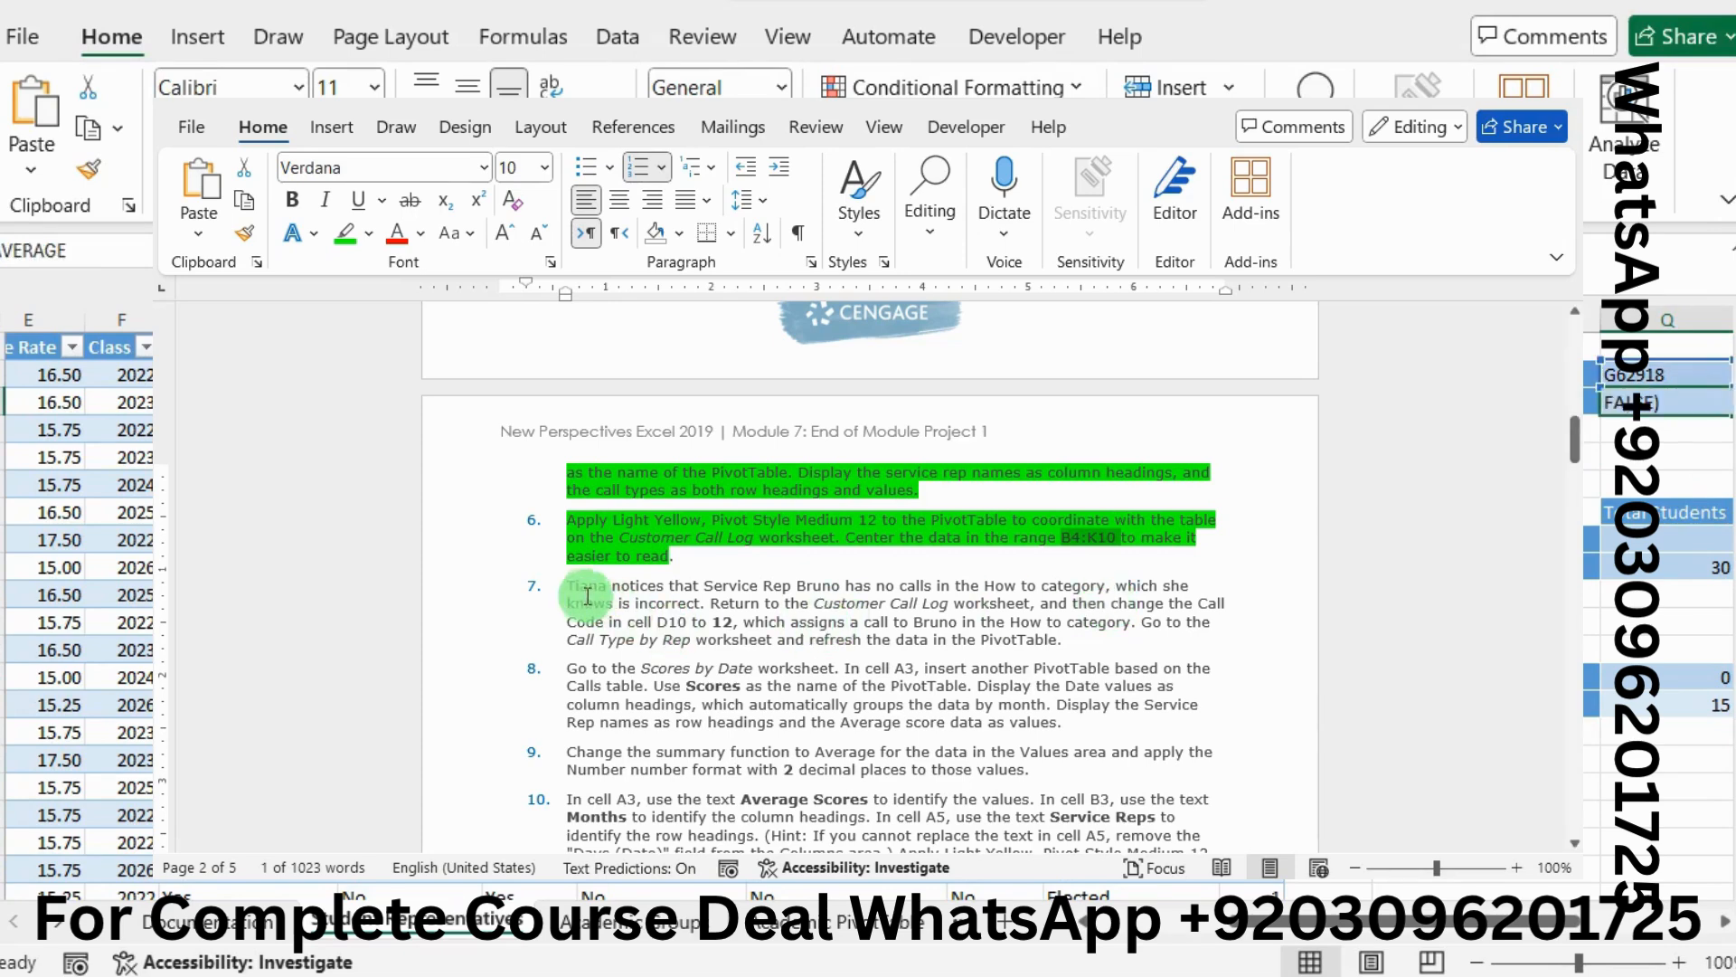
left_click(565, 588)
left_click_drag(565, 588, 1114, 641)
left_click(1011, 599)
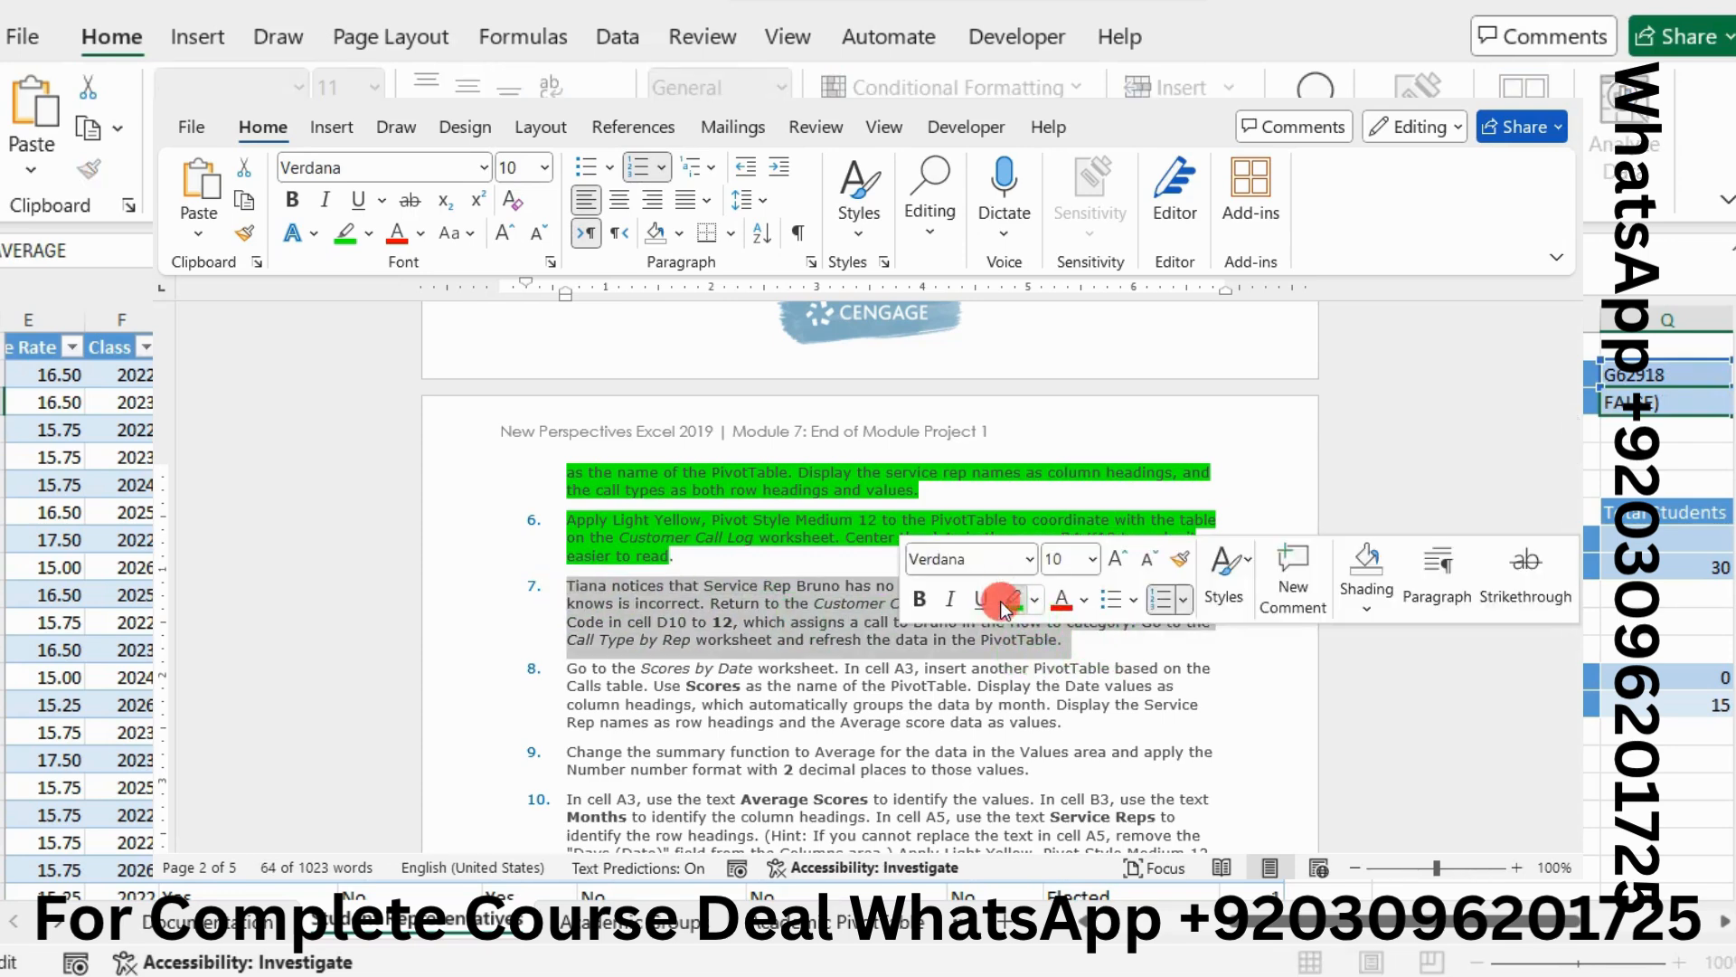
left_click(810, 635)
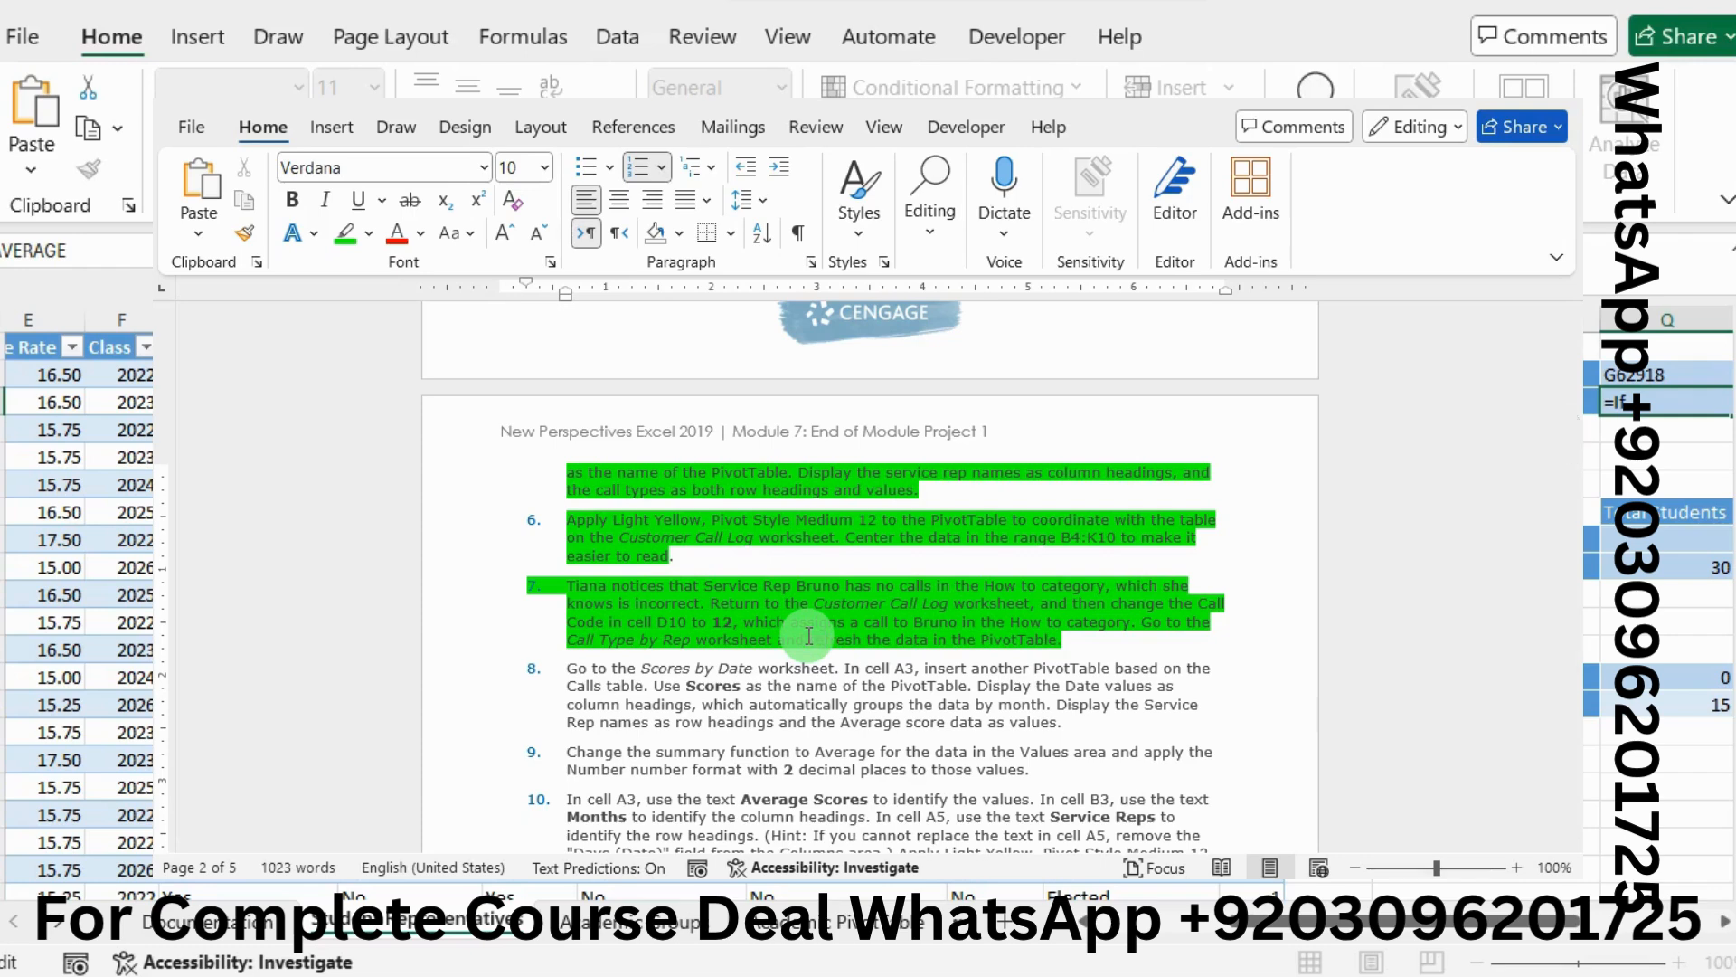
type("=IfERROR(")
key("End")
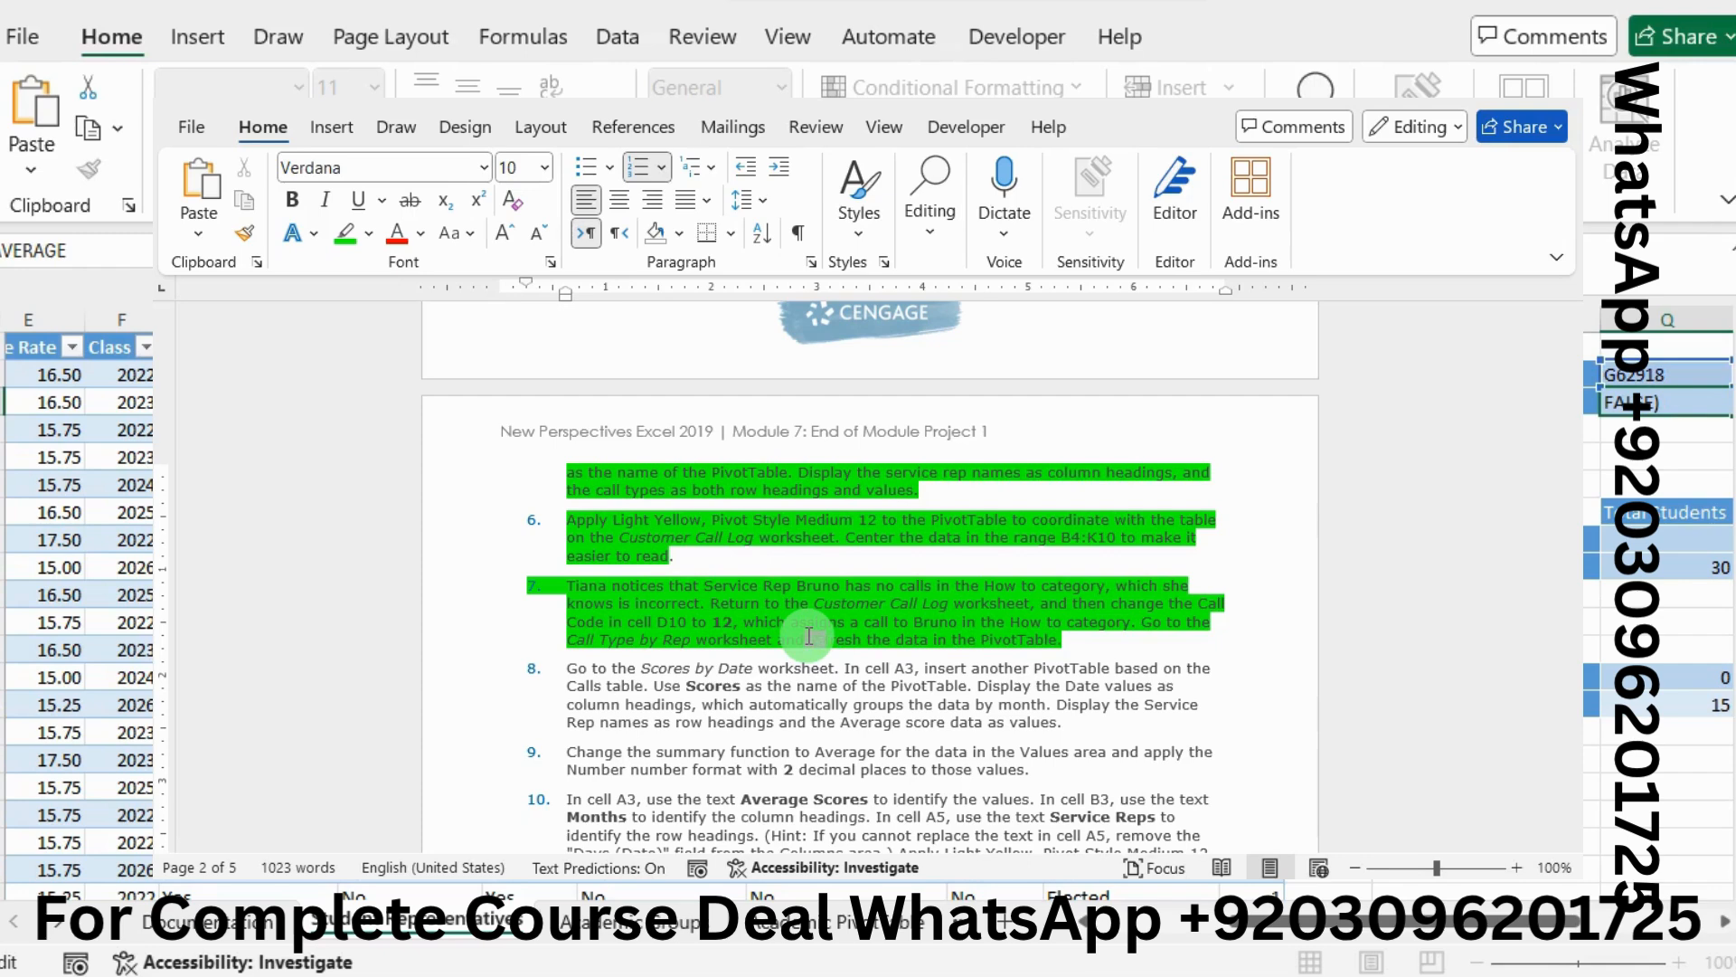
left_click_drag(808, 637, 824, 637)
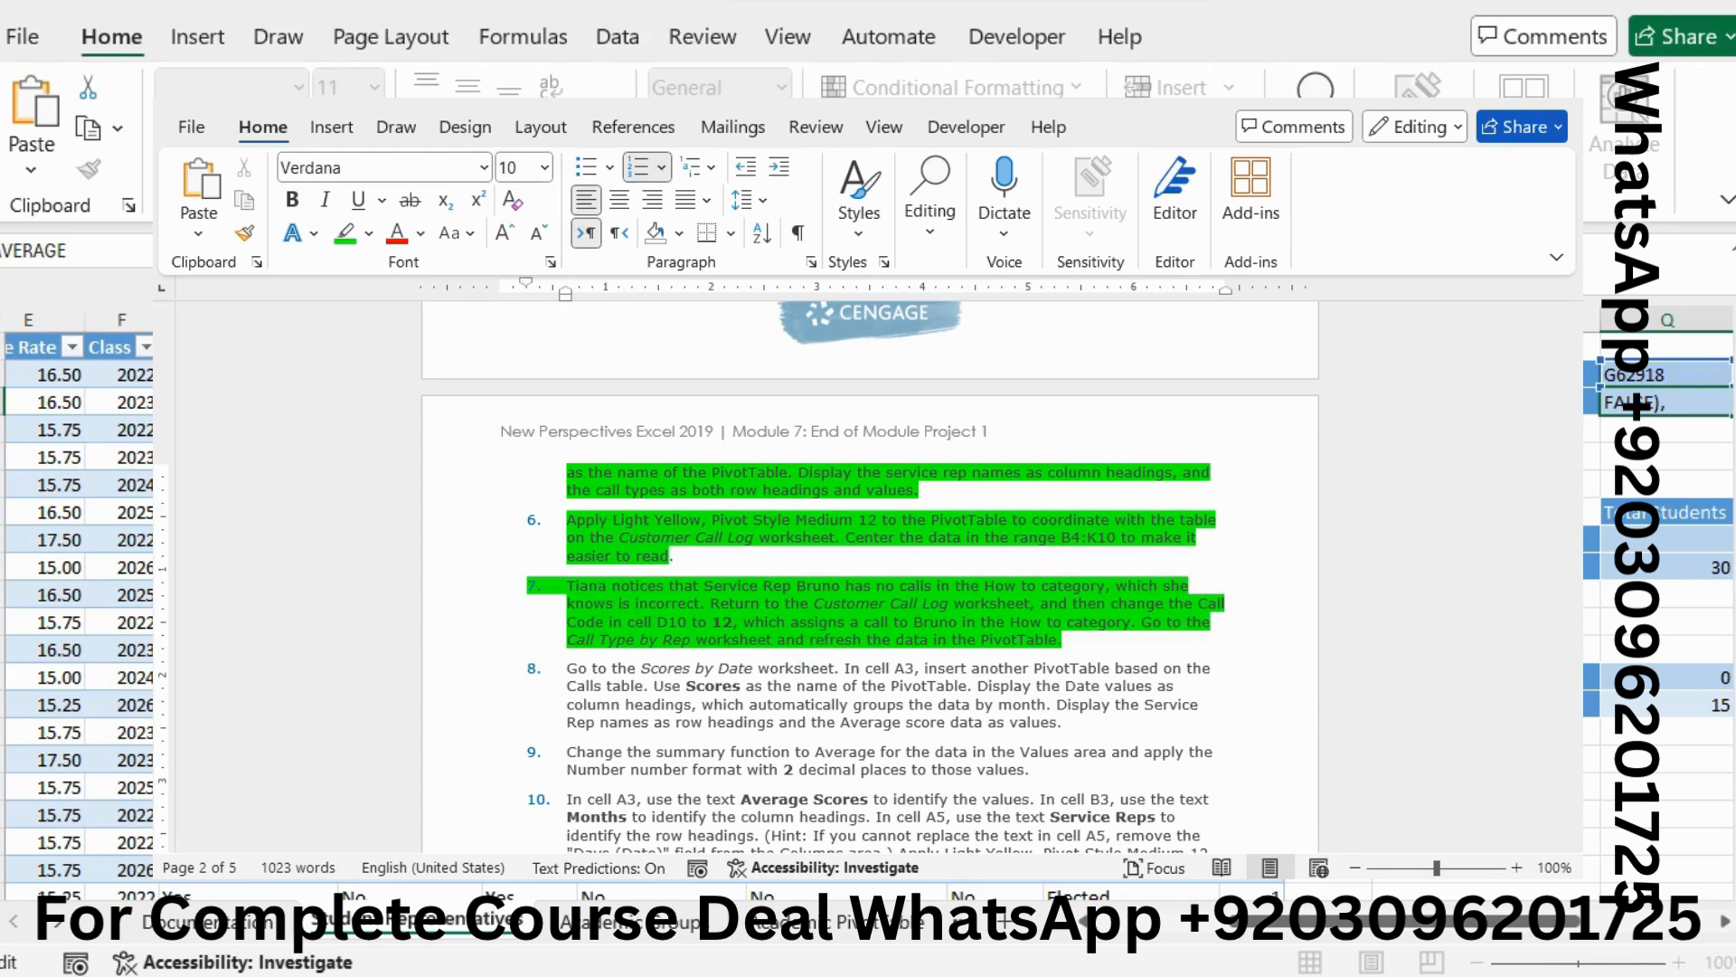
left_click(1492, 581)
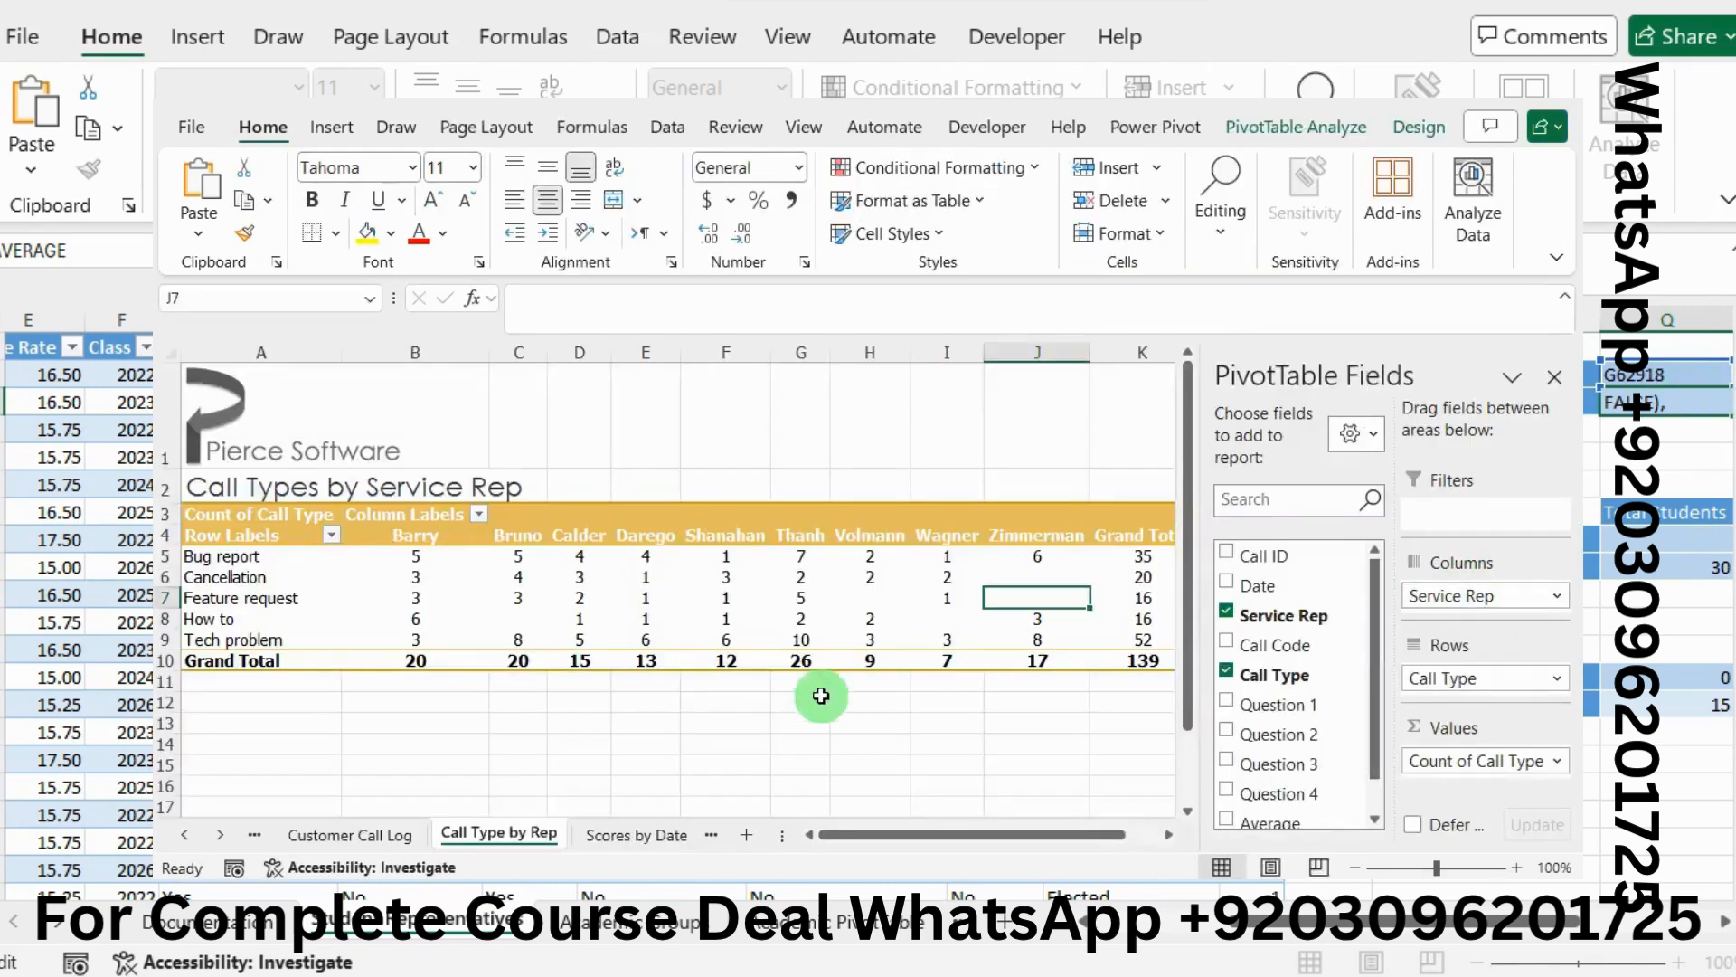
On Customer Call Log, change Bruno's call code in D10 from 18 to 12
left_click(387, 835)
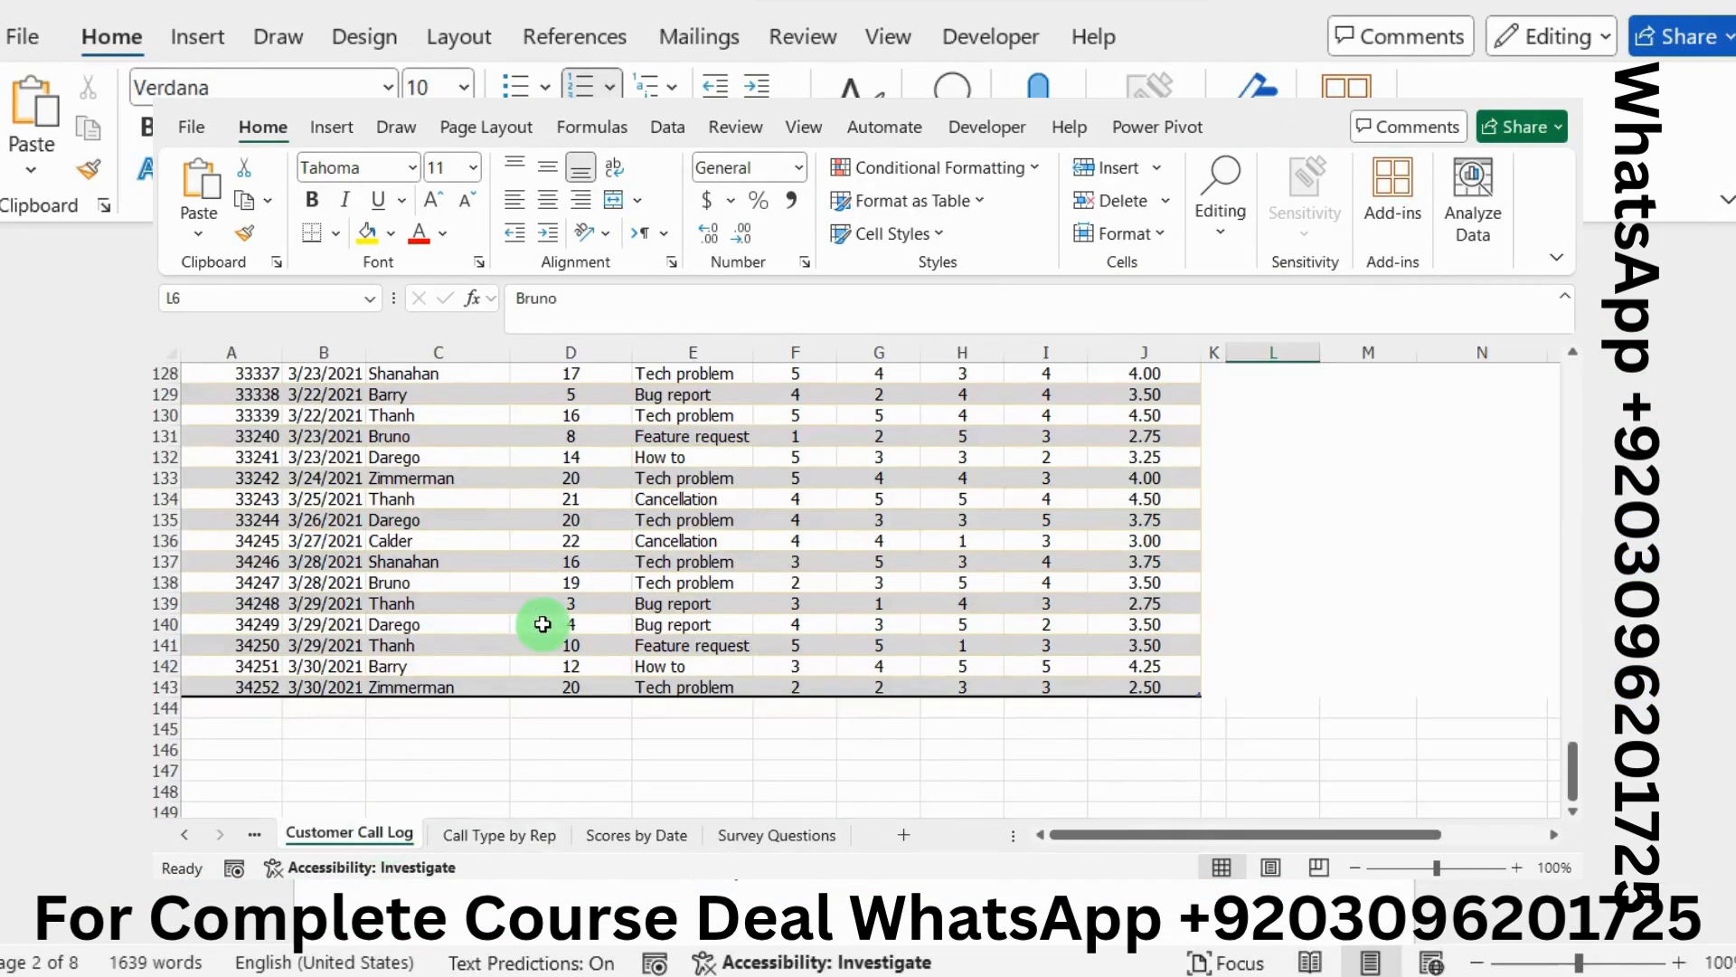
scroll(575, 393, "up", 20)
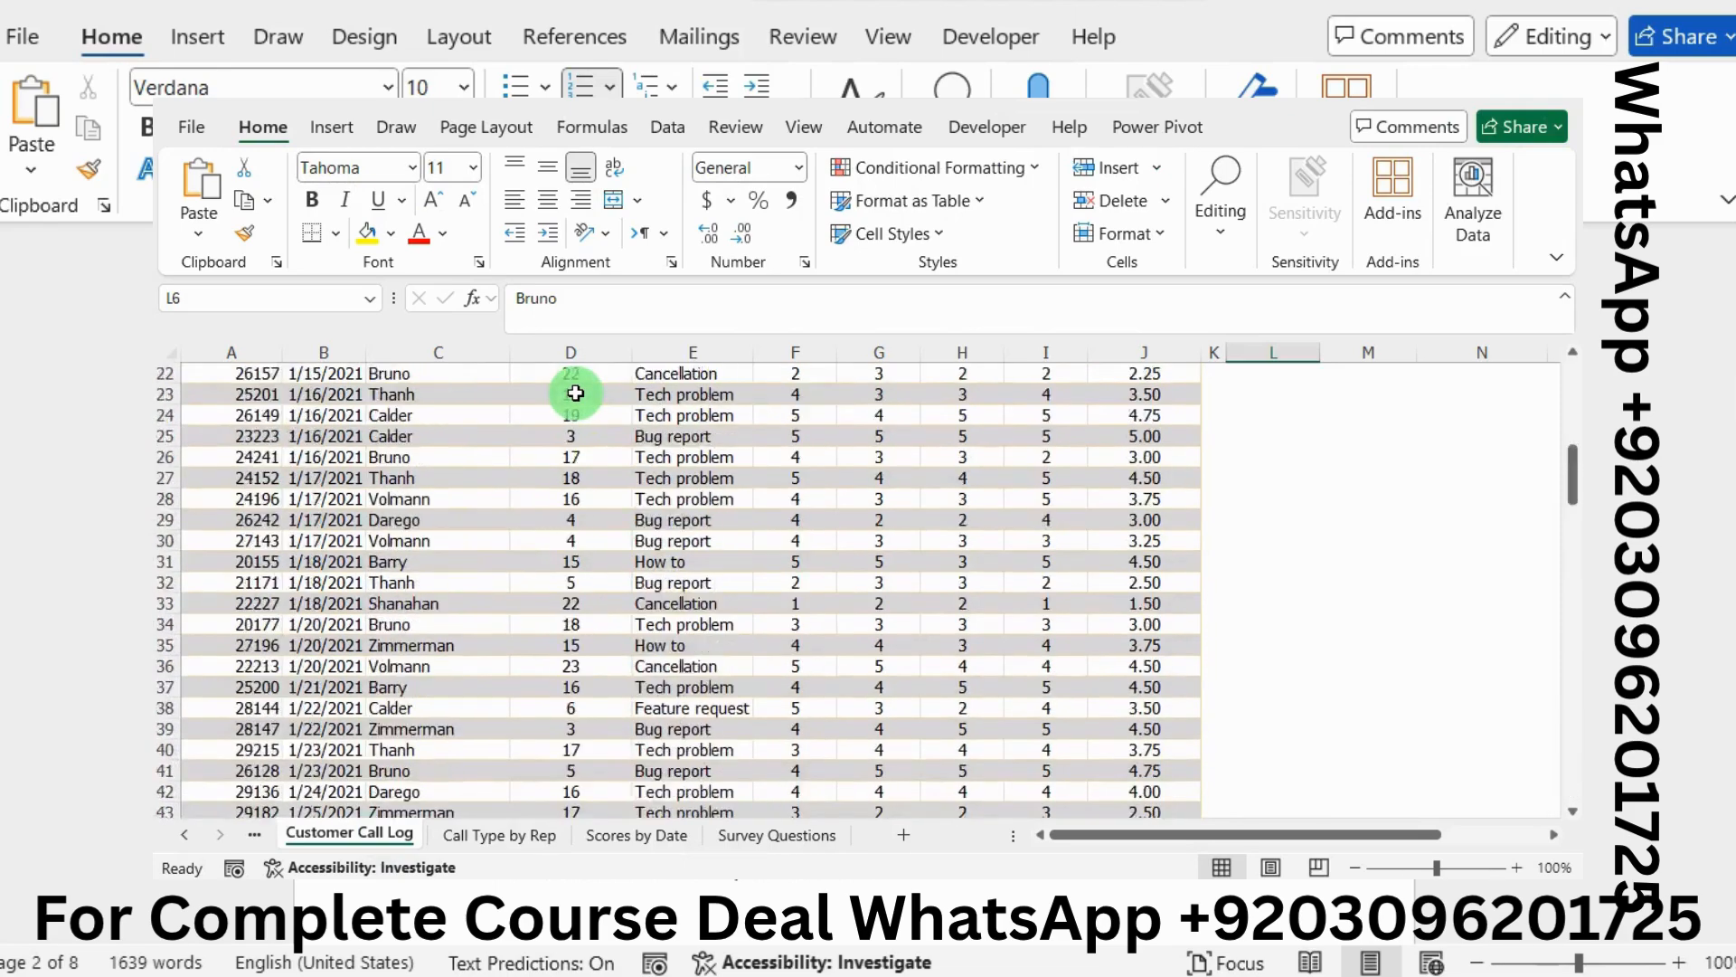
scroll(575, 392, "down", 1)
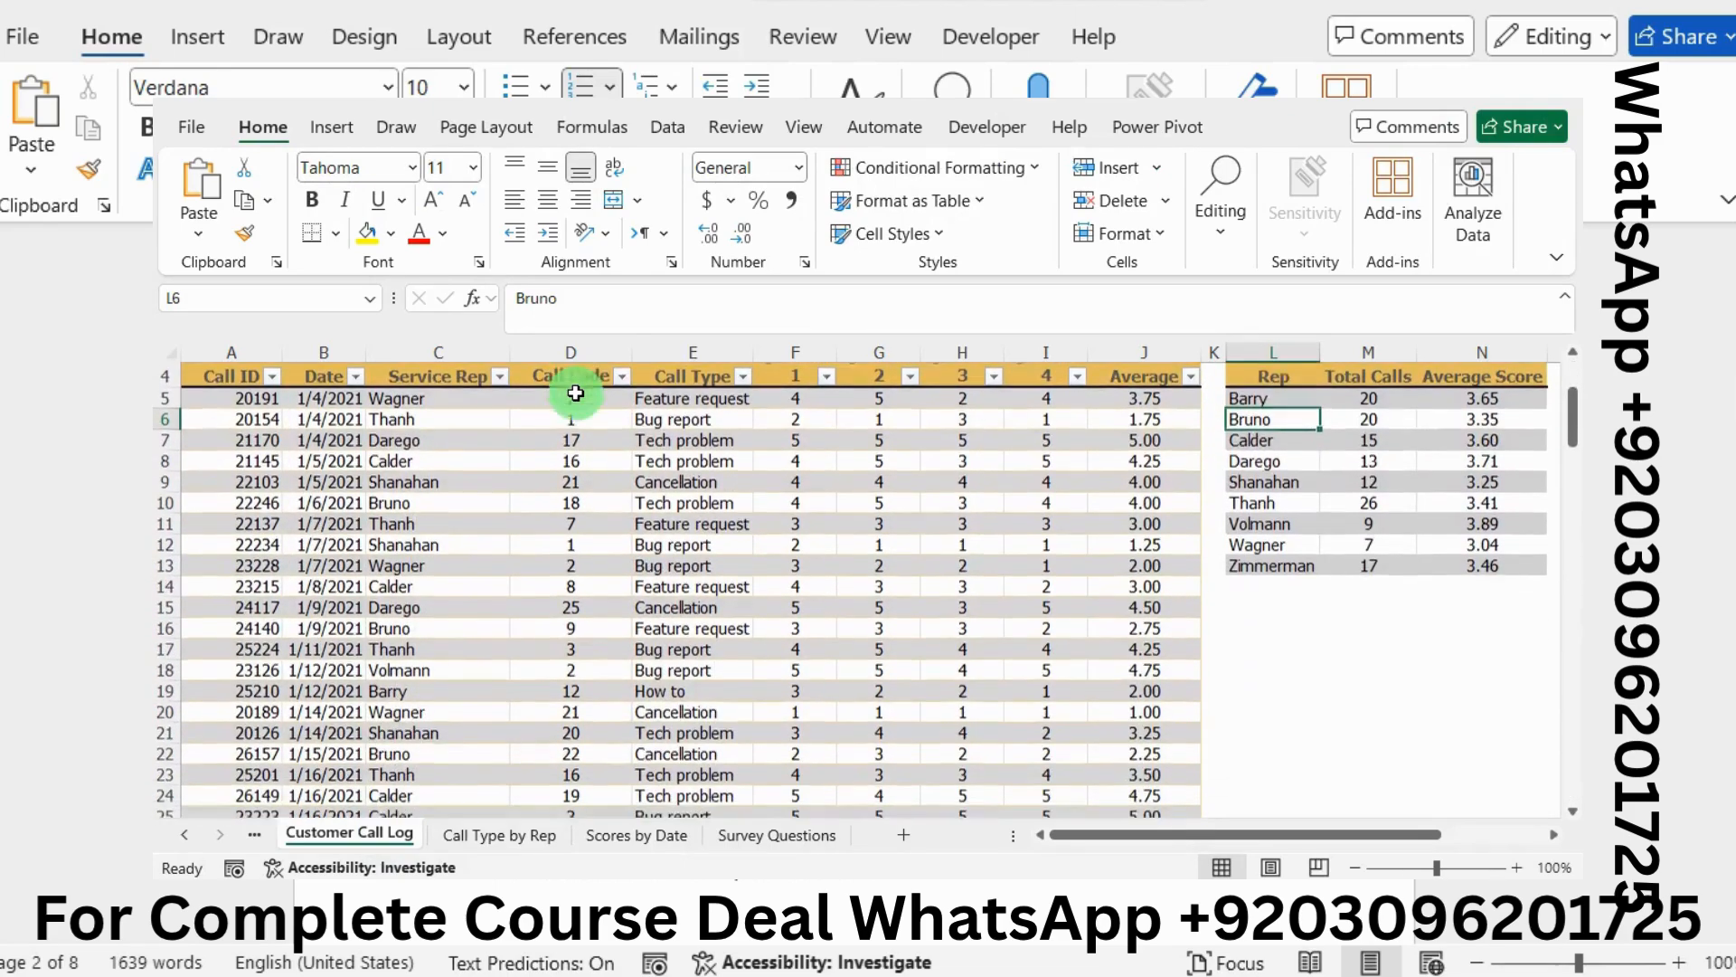
left_click(588, 501)
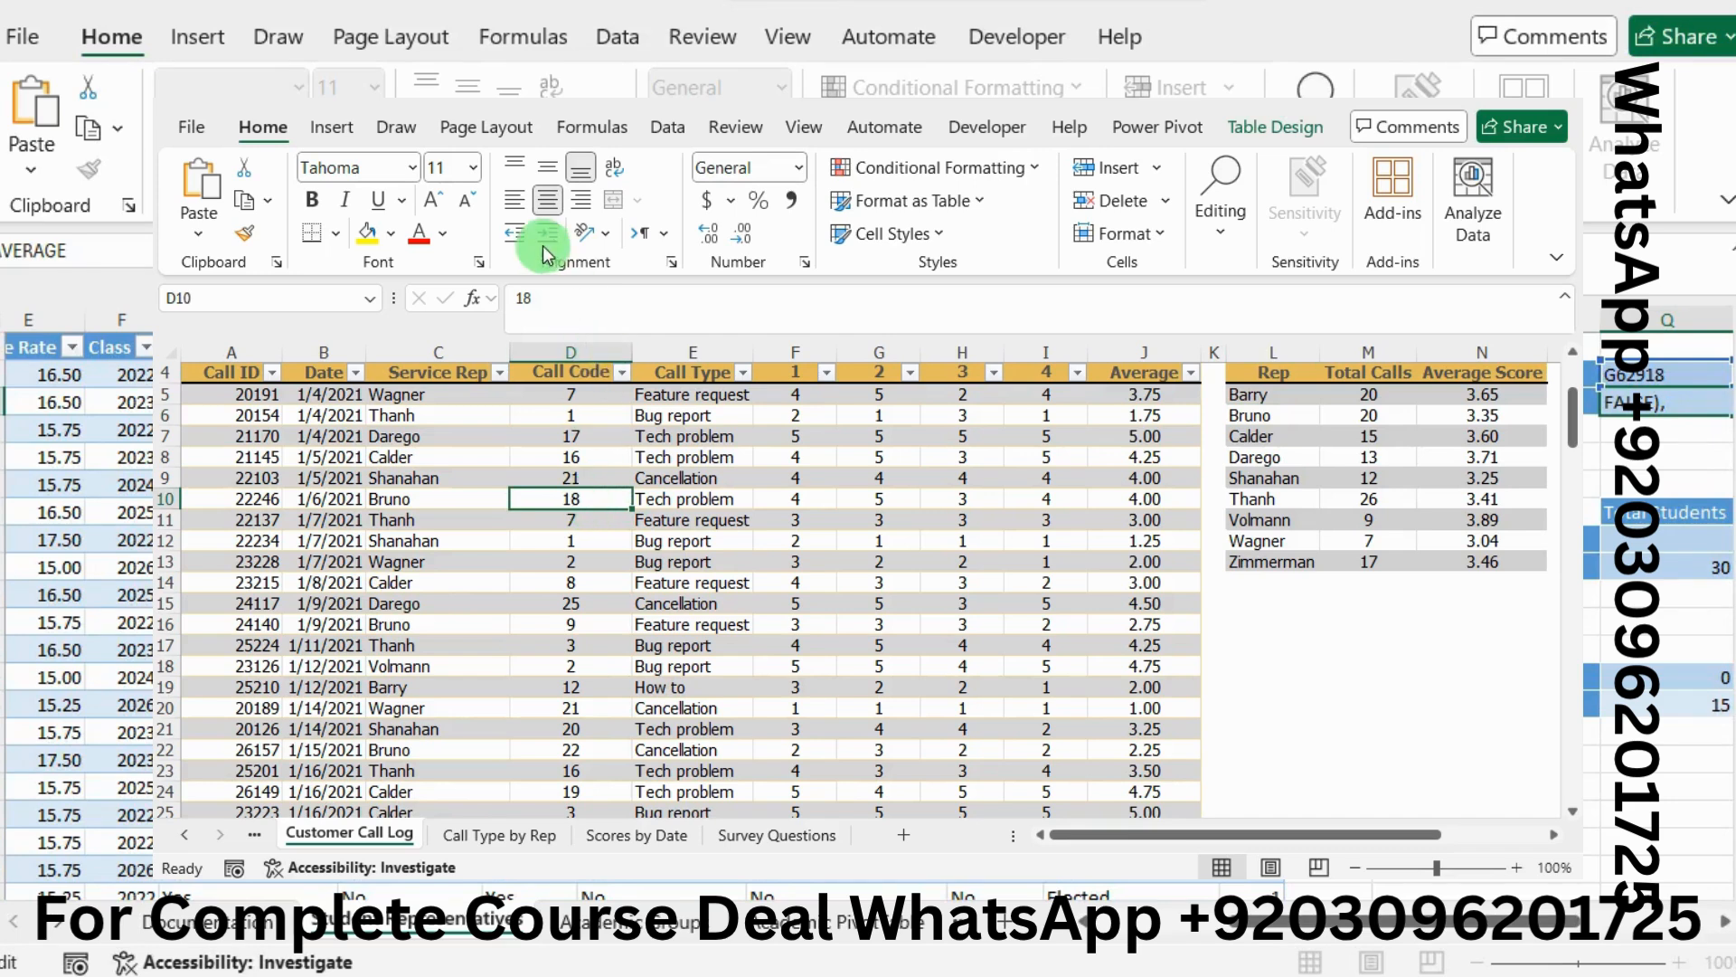
left_click(572, 302)
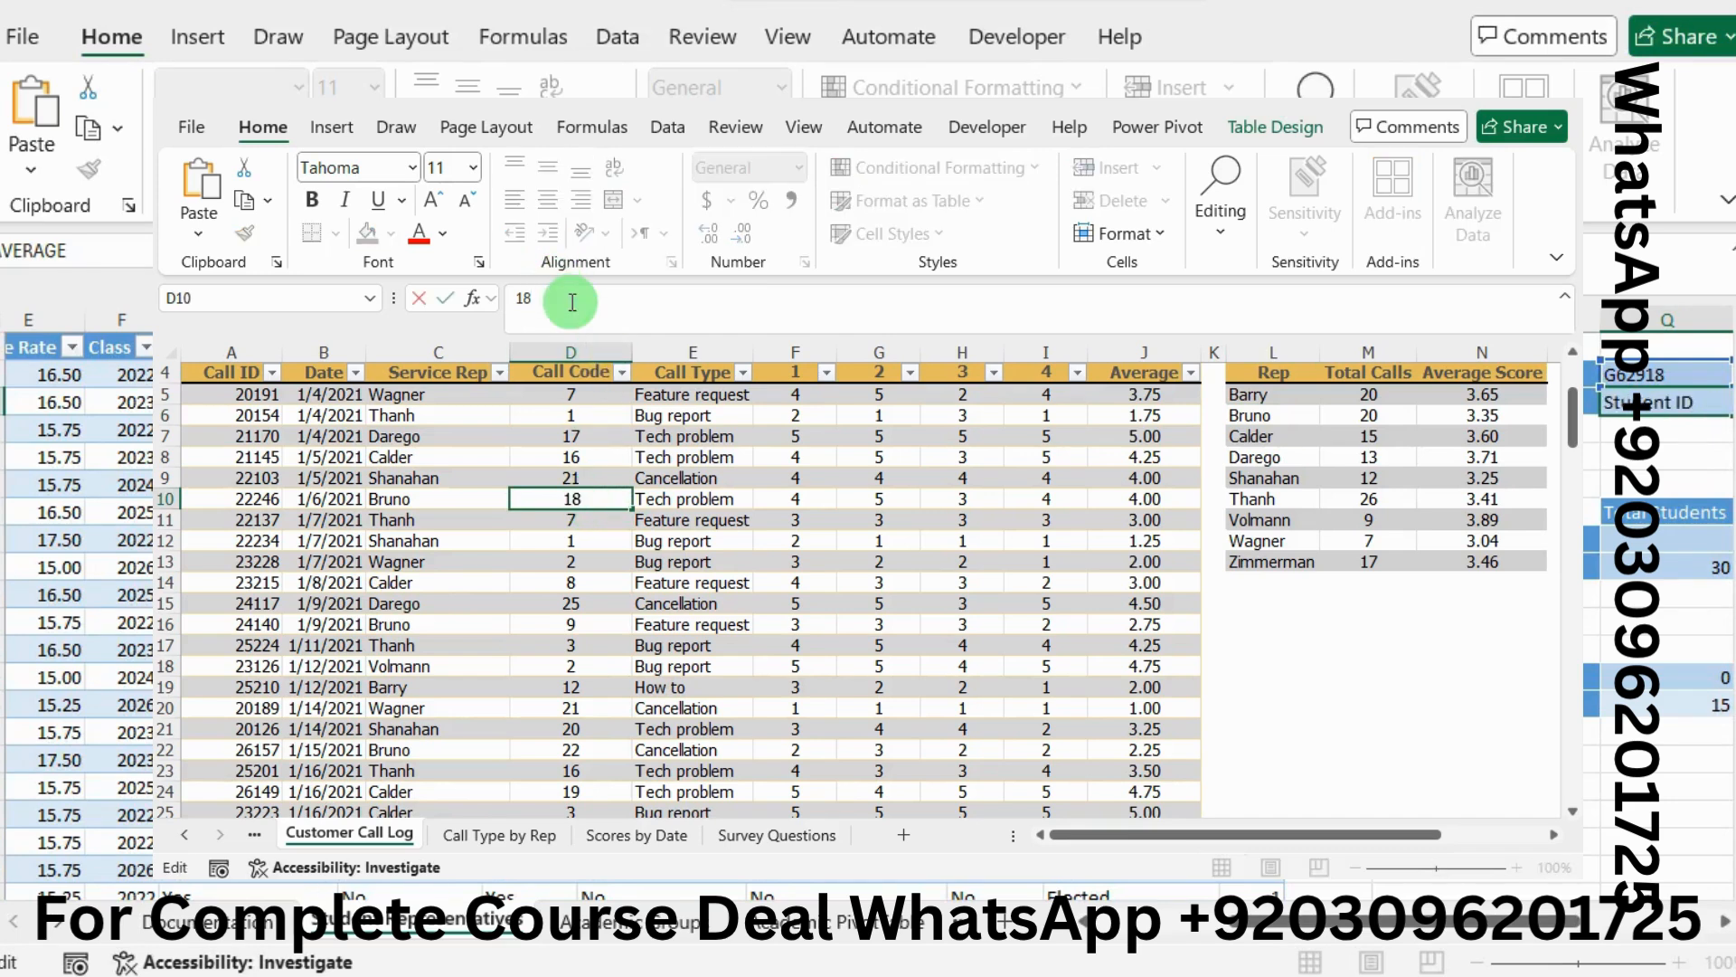
key("BackSpace")
key("BackSpace")
type("12")
key("Return")
Check instruction 7 in Word, then open the Call Type by Rep sheet
key("alt+Tab")
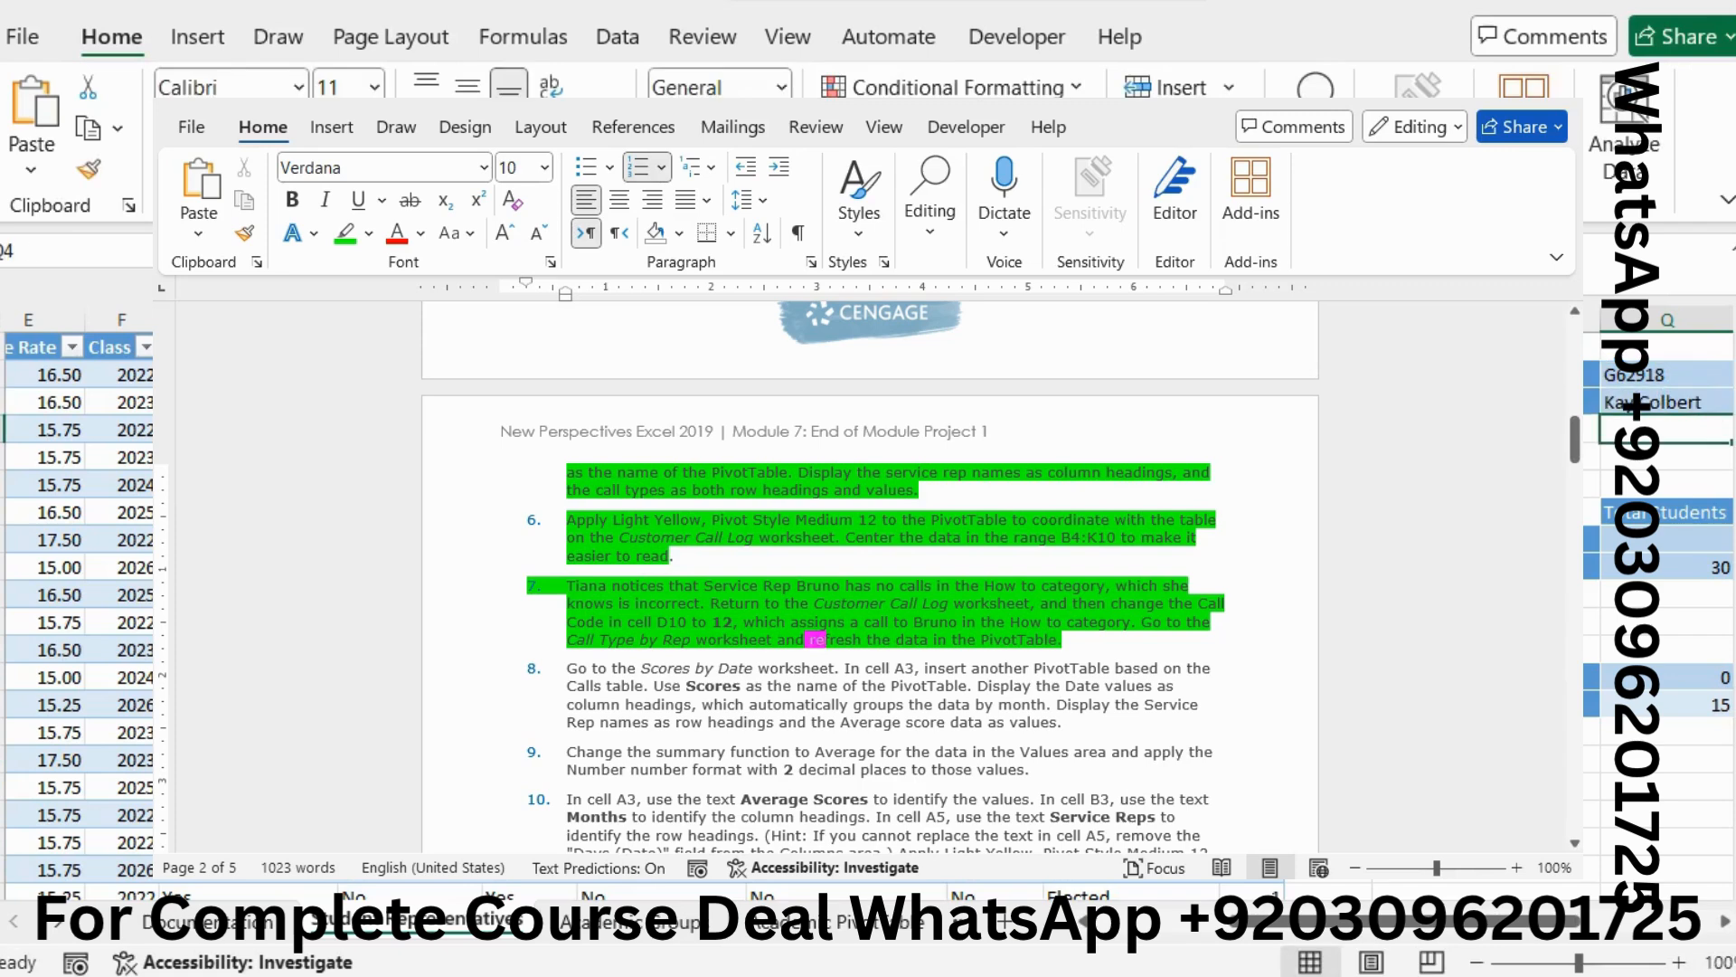
left_click(1370, 914)
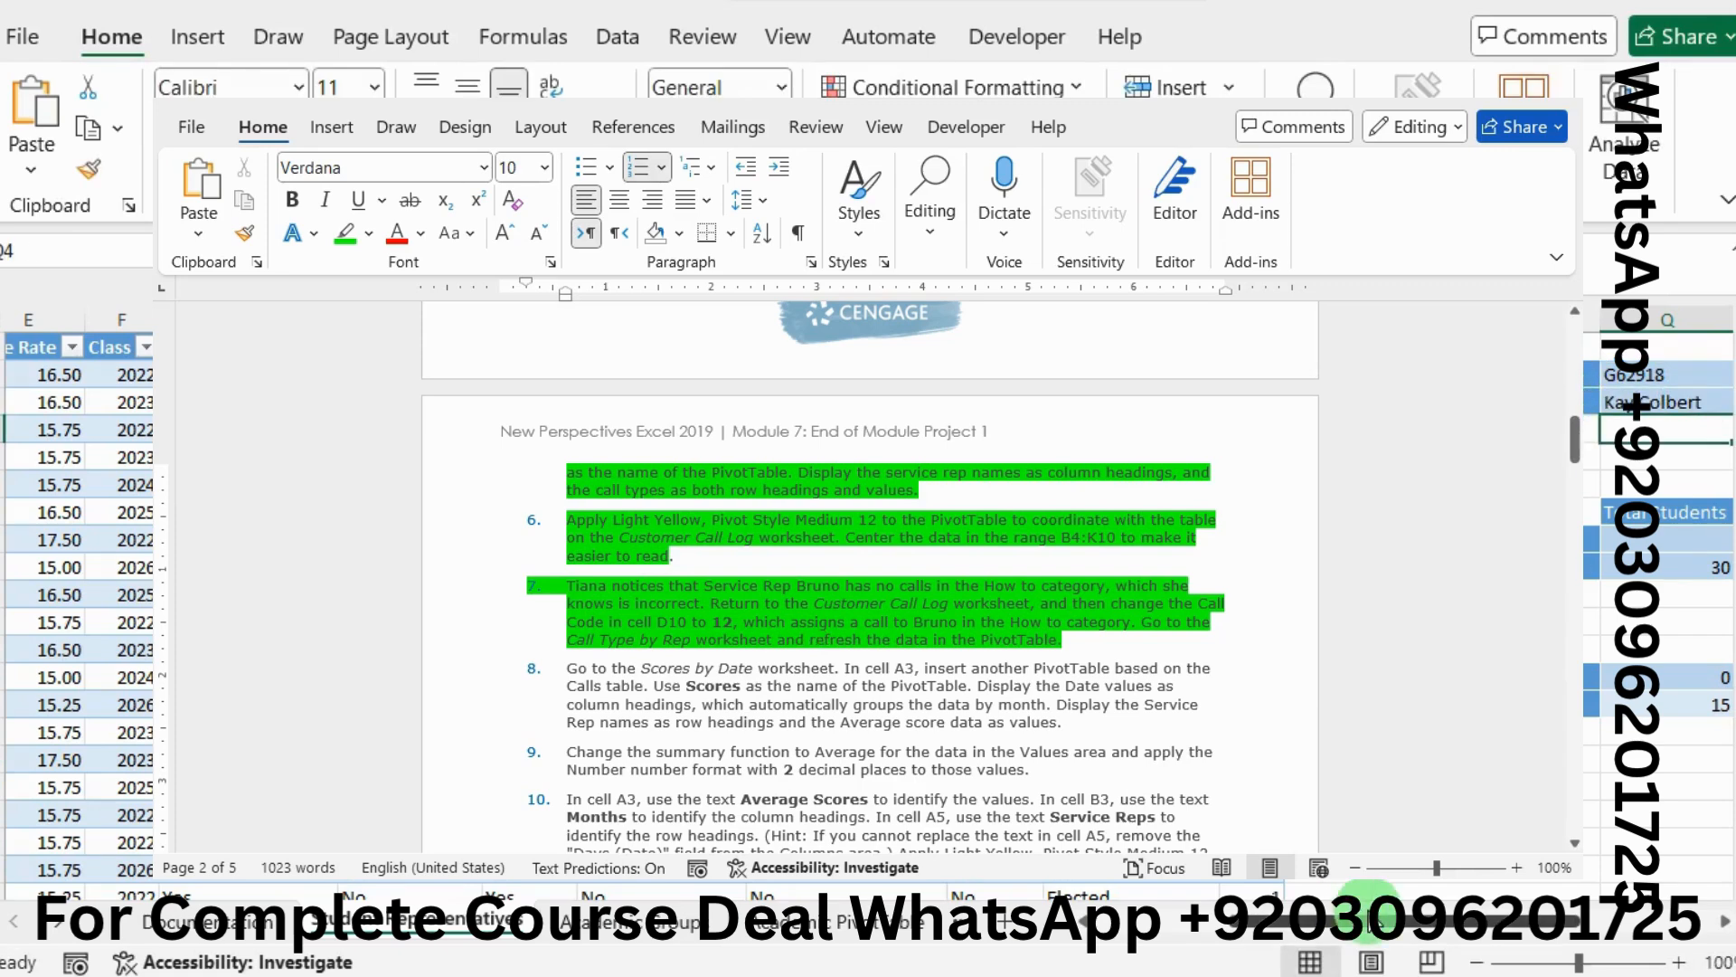
left_click(1506, 592)
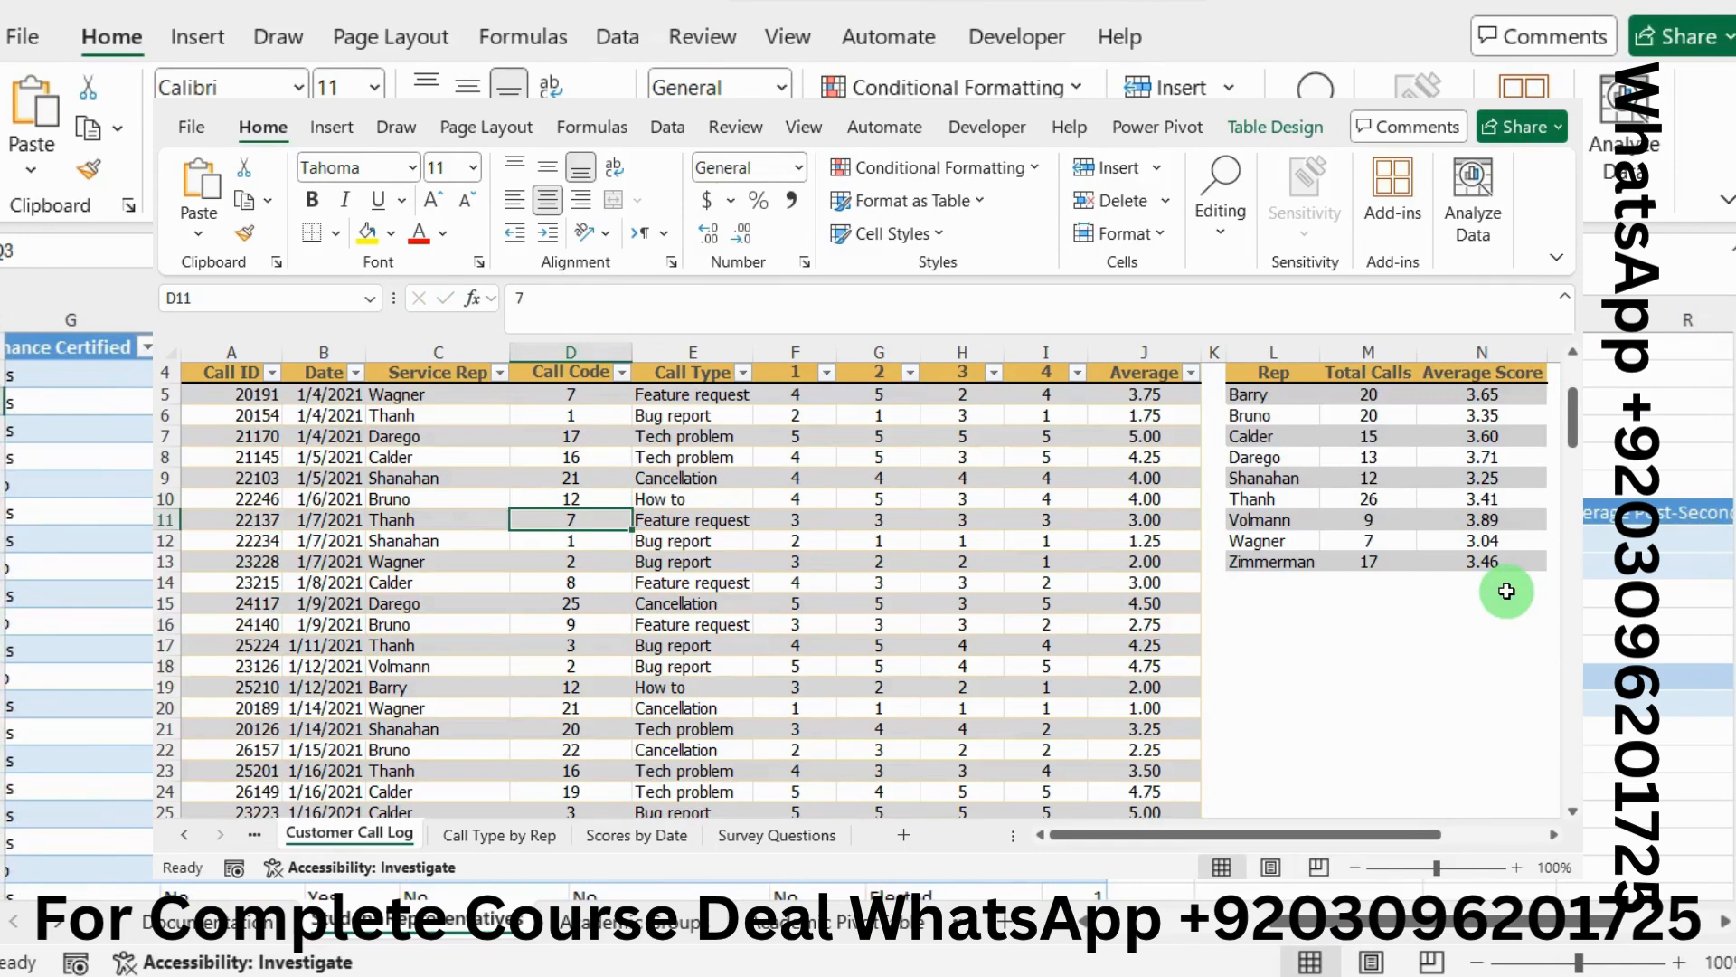
key("alt+Tab")
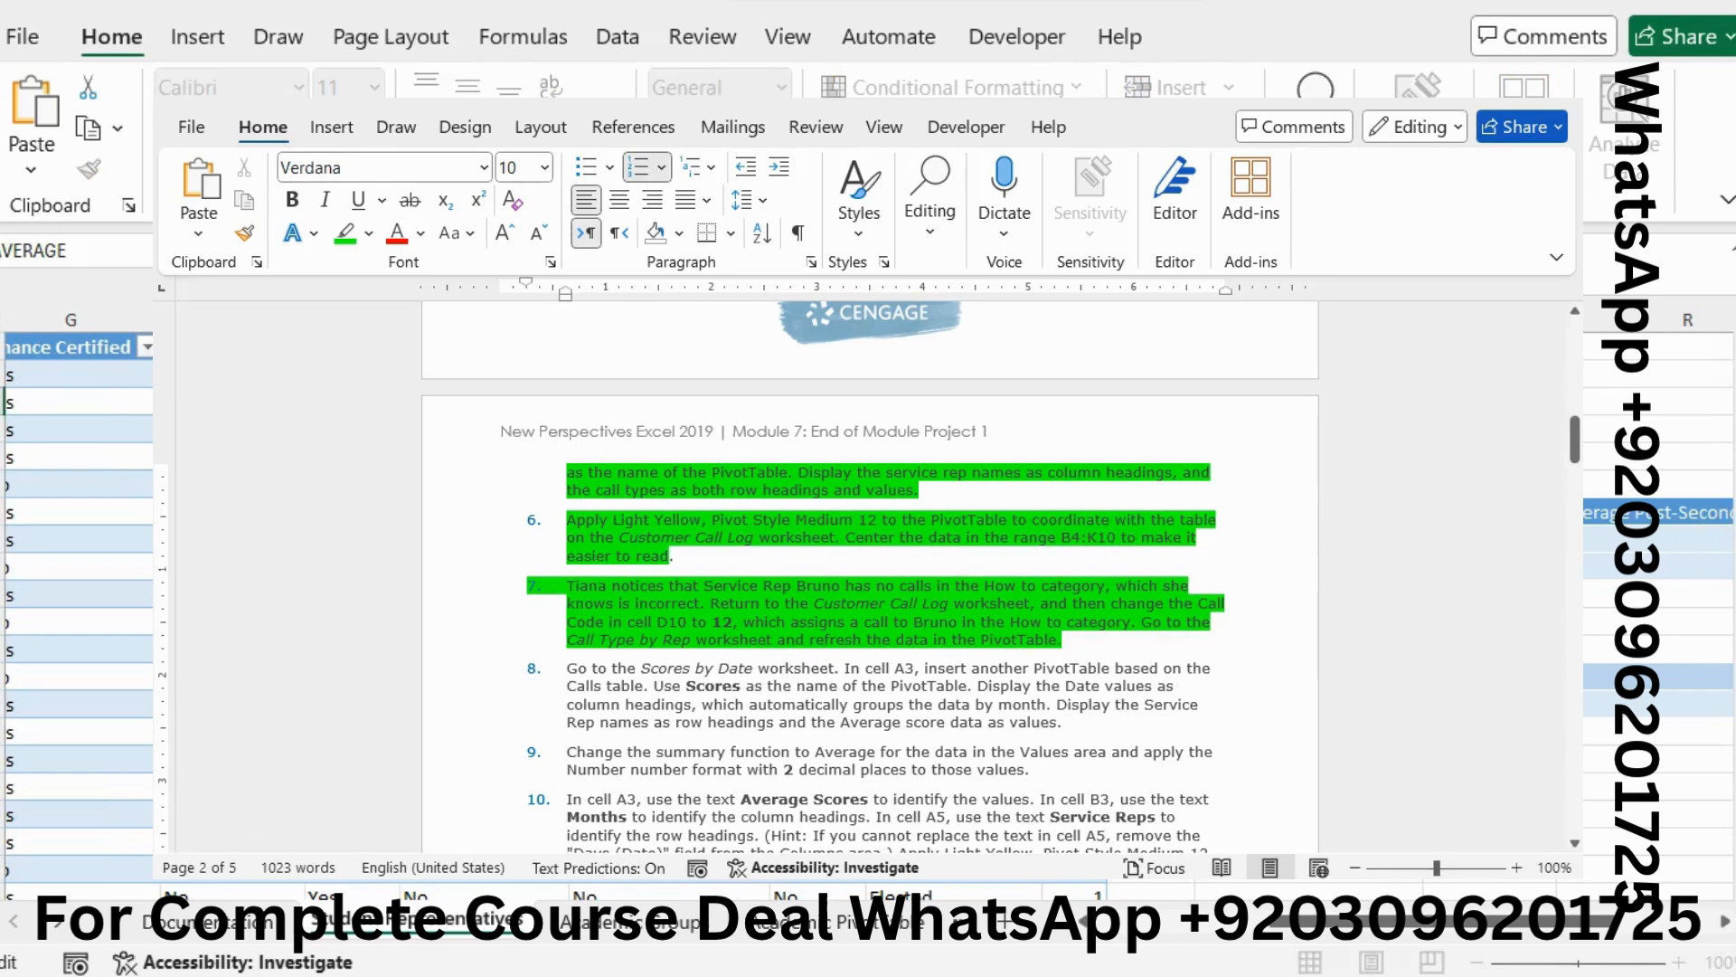
left_click_drag(804, 639, 826, 639)
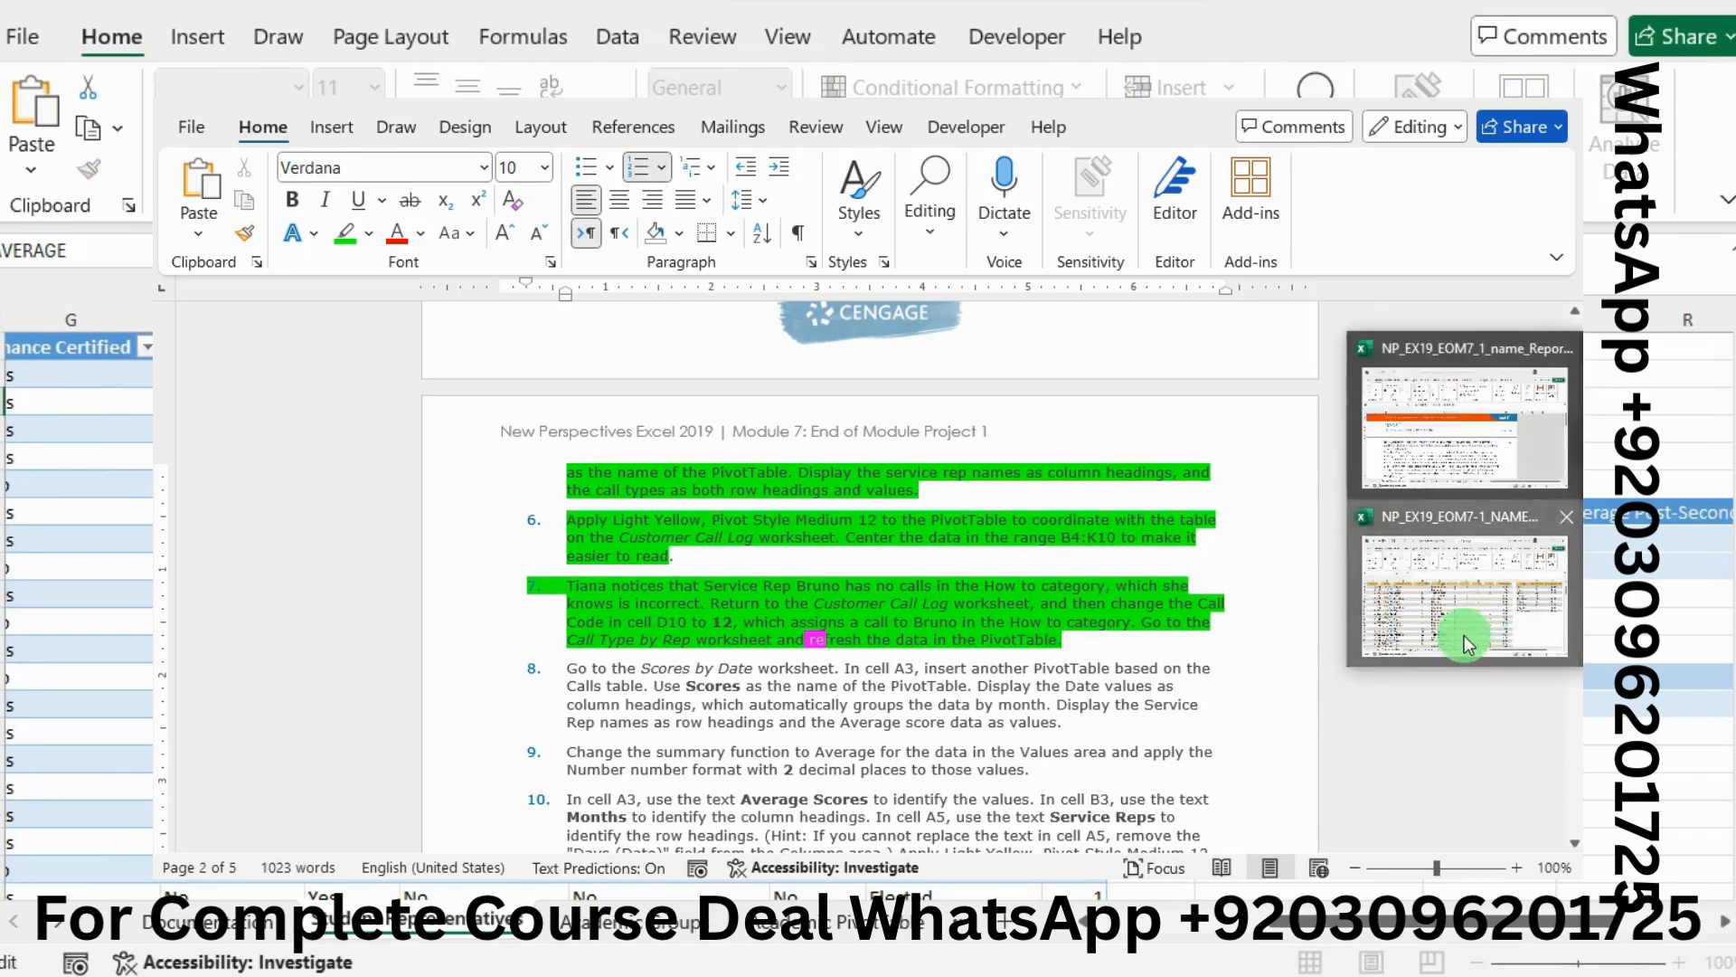
left_click(1474, 620)
left_click(494, 846)
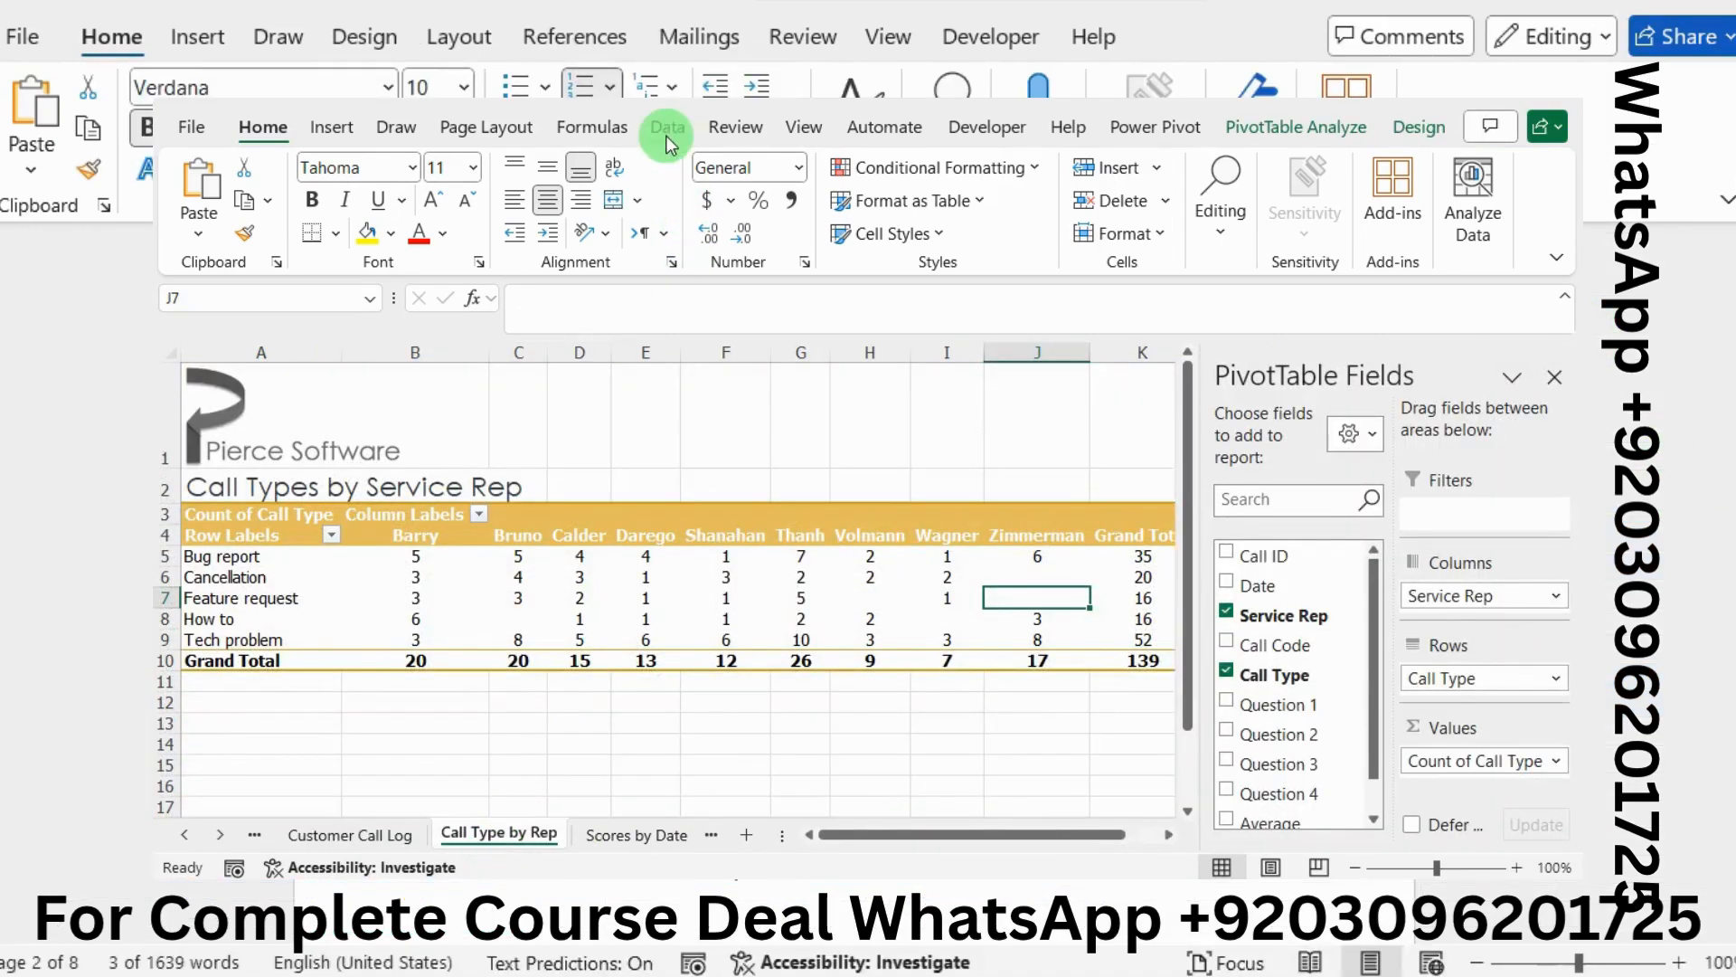
Refresh all data and confirm Bruno now shows 1 How to call in the PivotTable
left_click(666, 139)
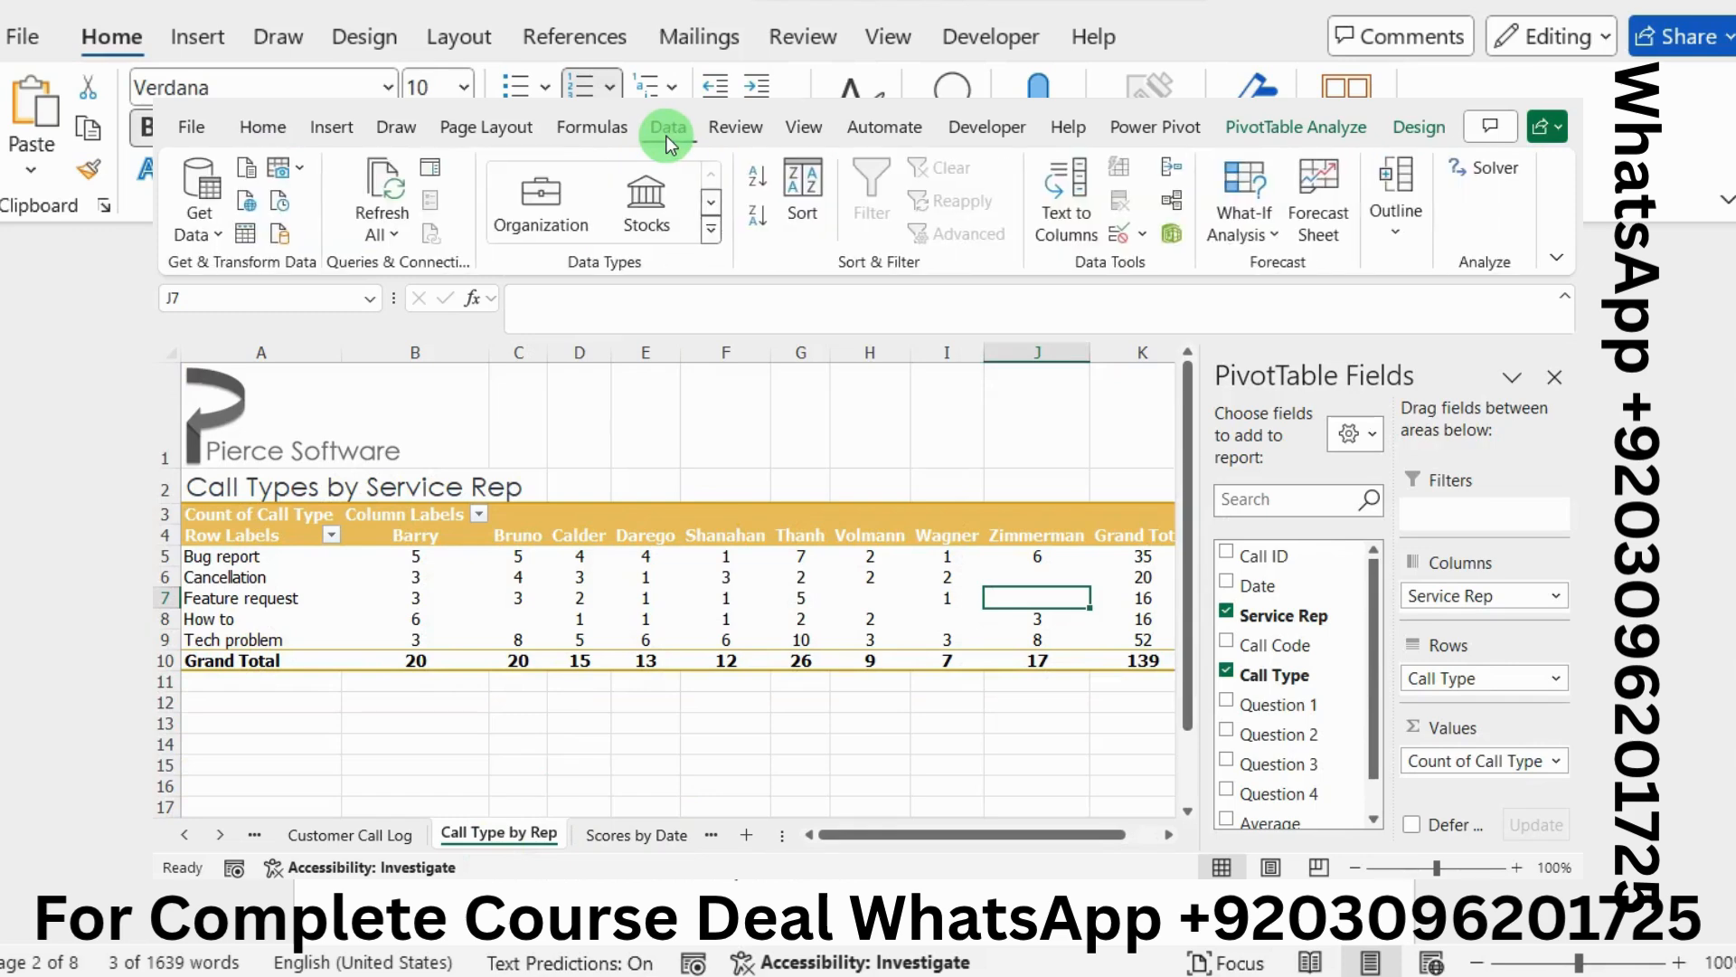
left_click(375, 203)
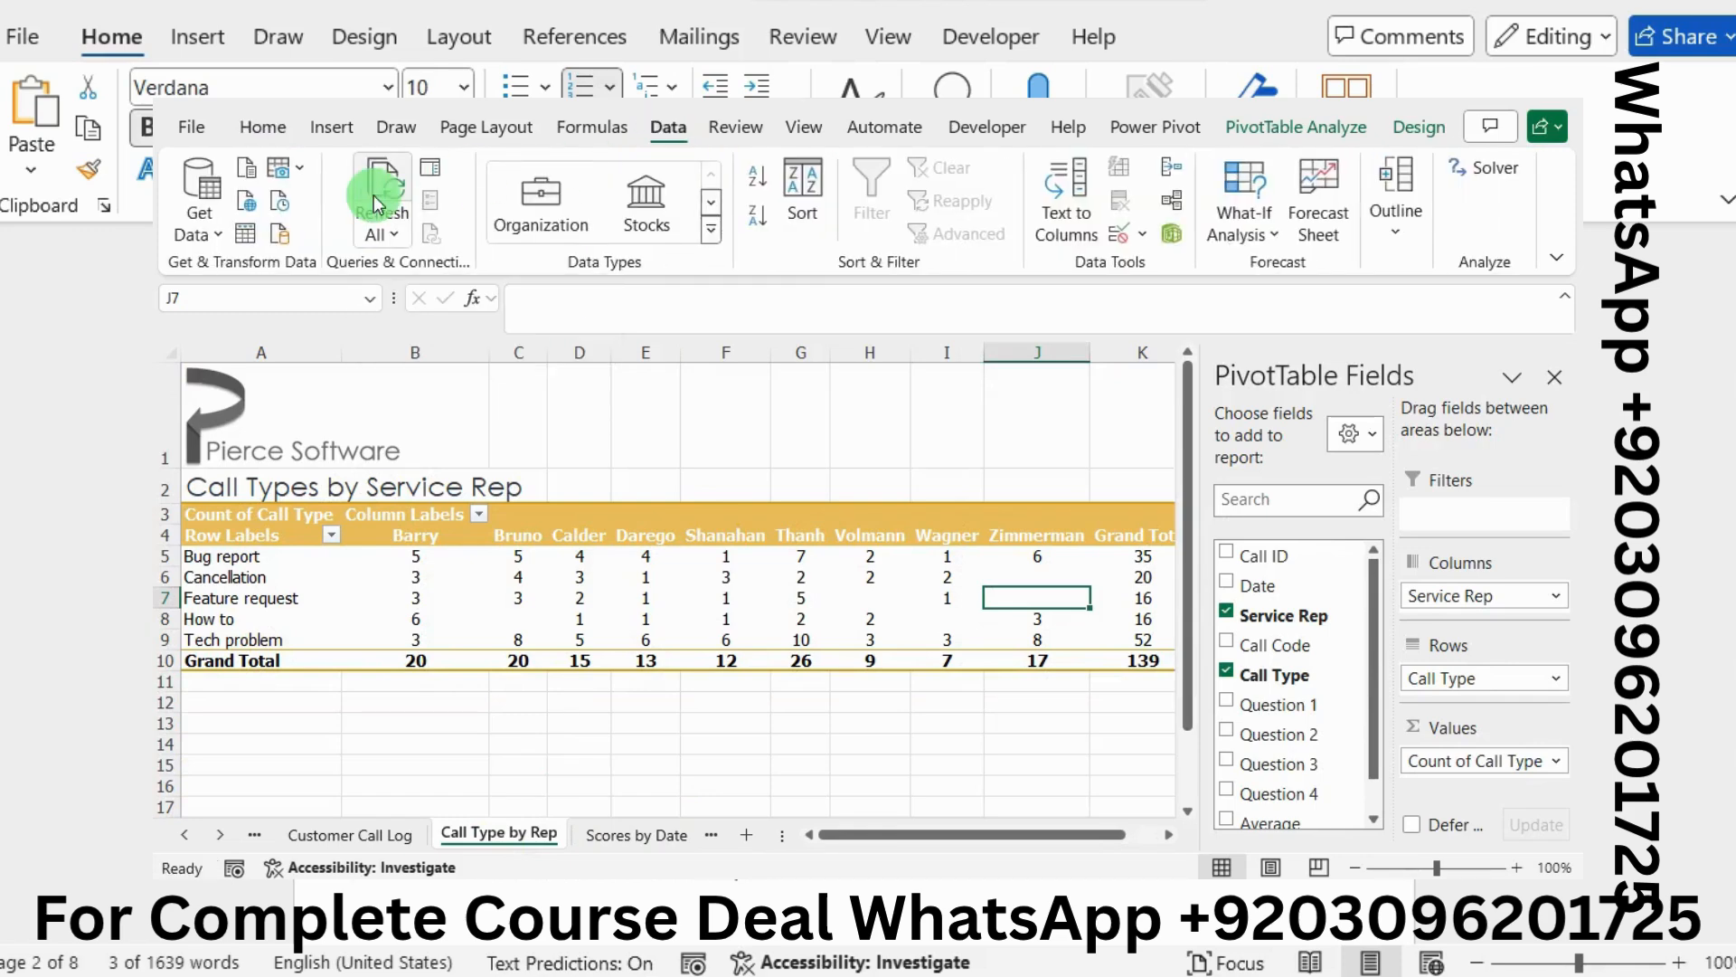
left_click(529, 637)
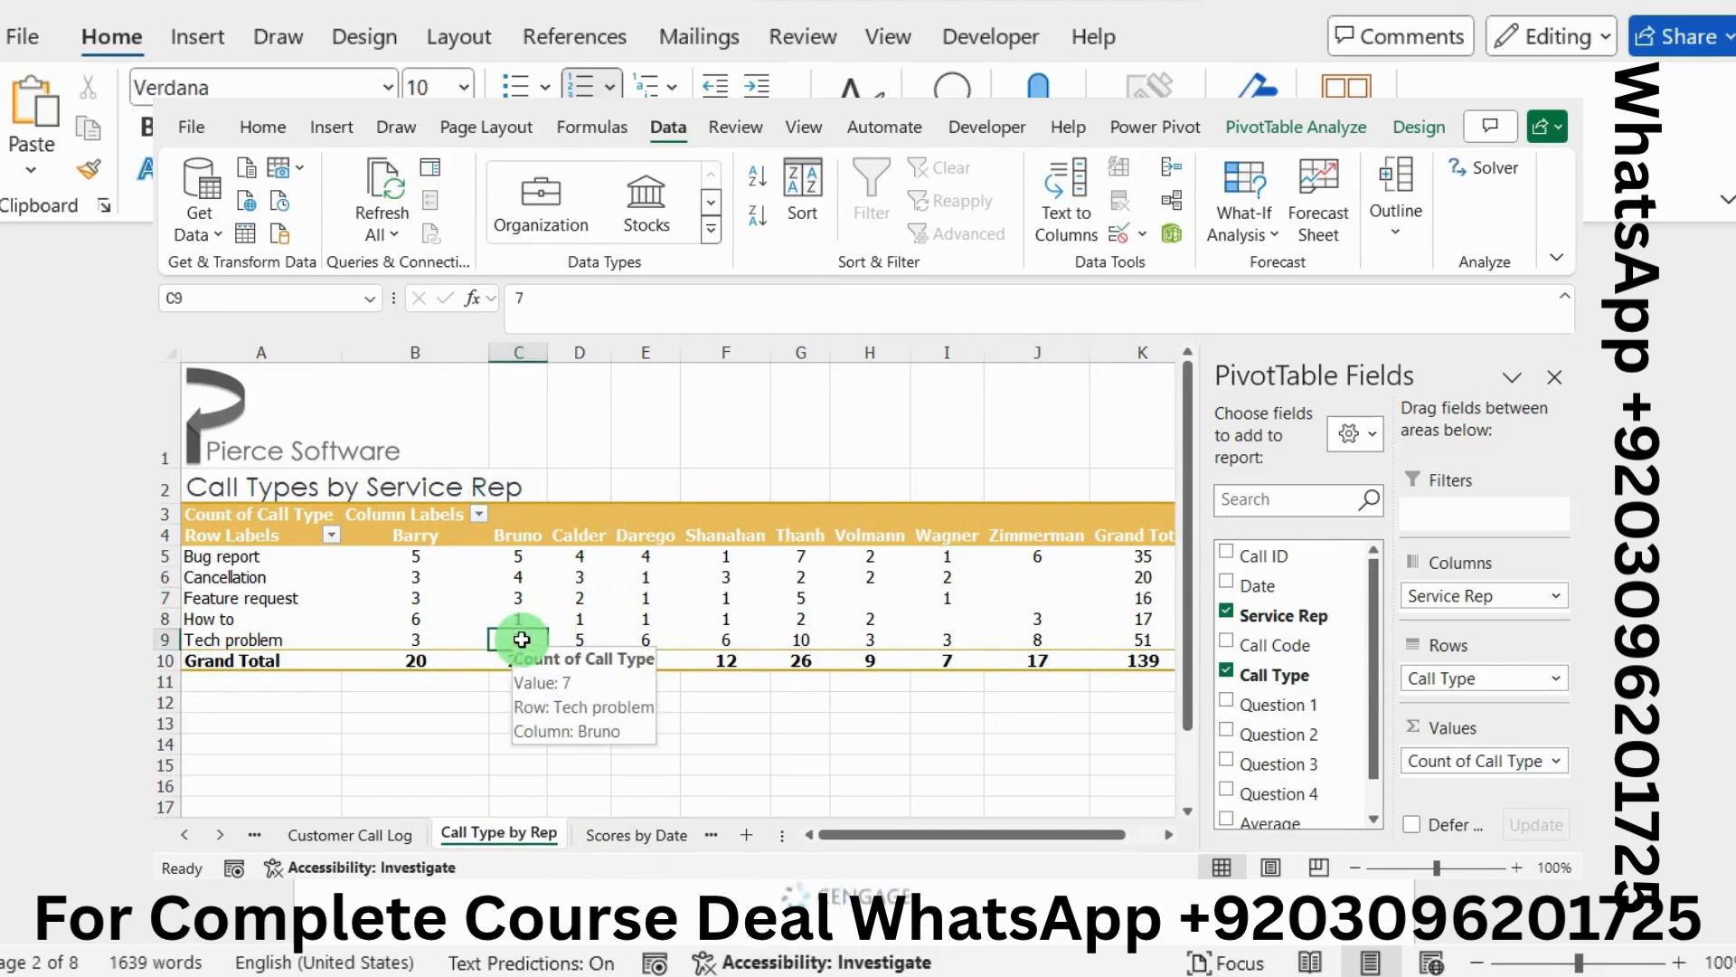
left_click(615, 622)
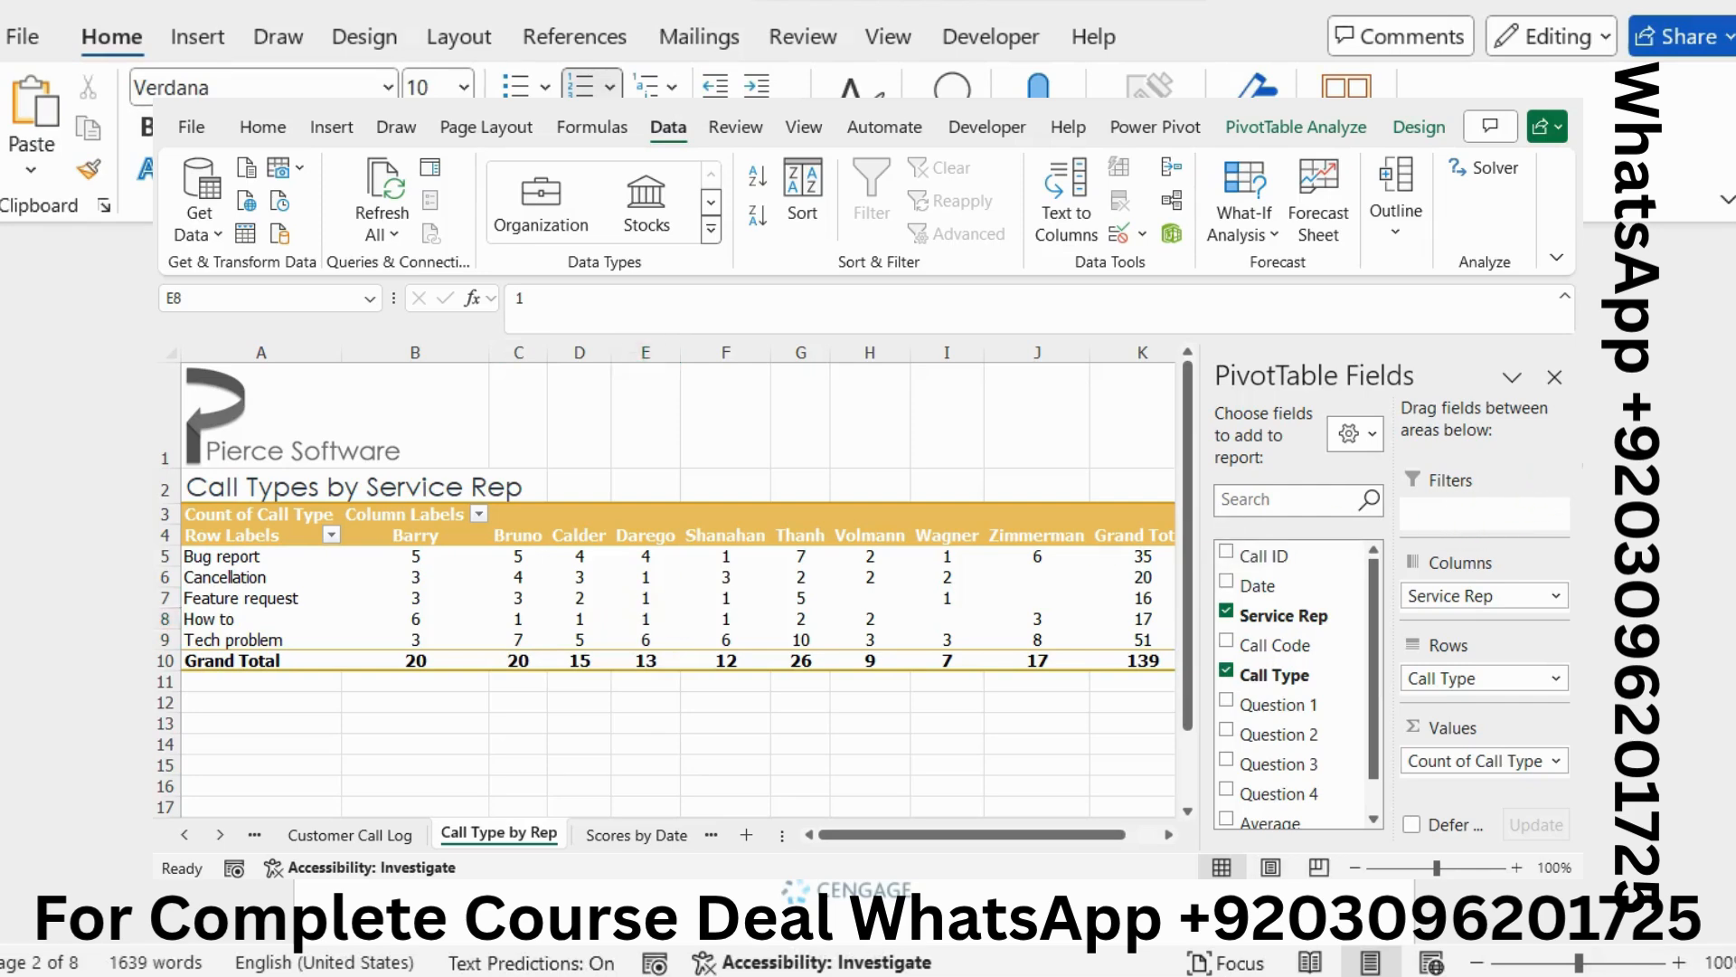
key("alt+Tab")
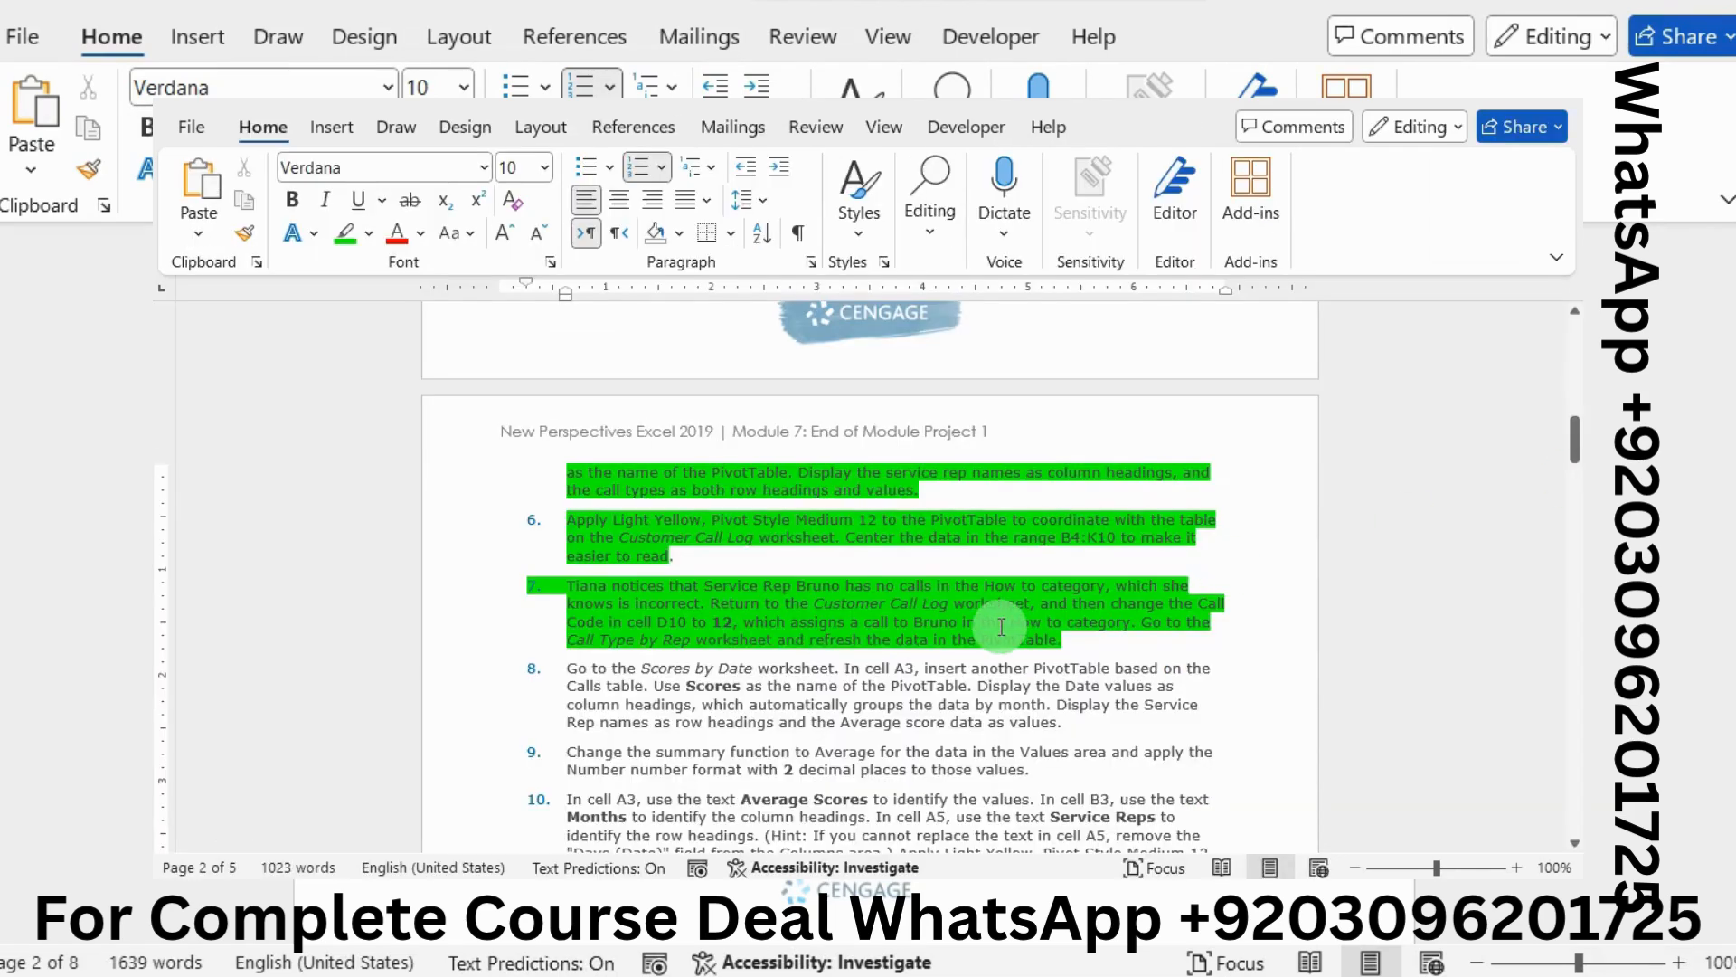
scroll(1000, 625, "down", 3)
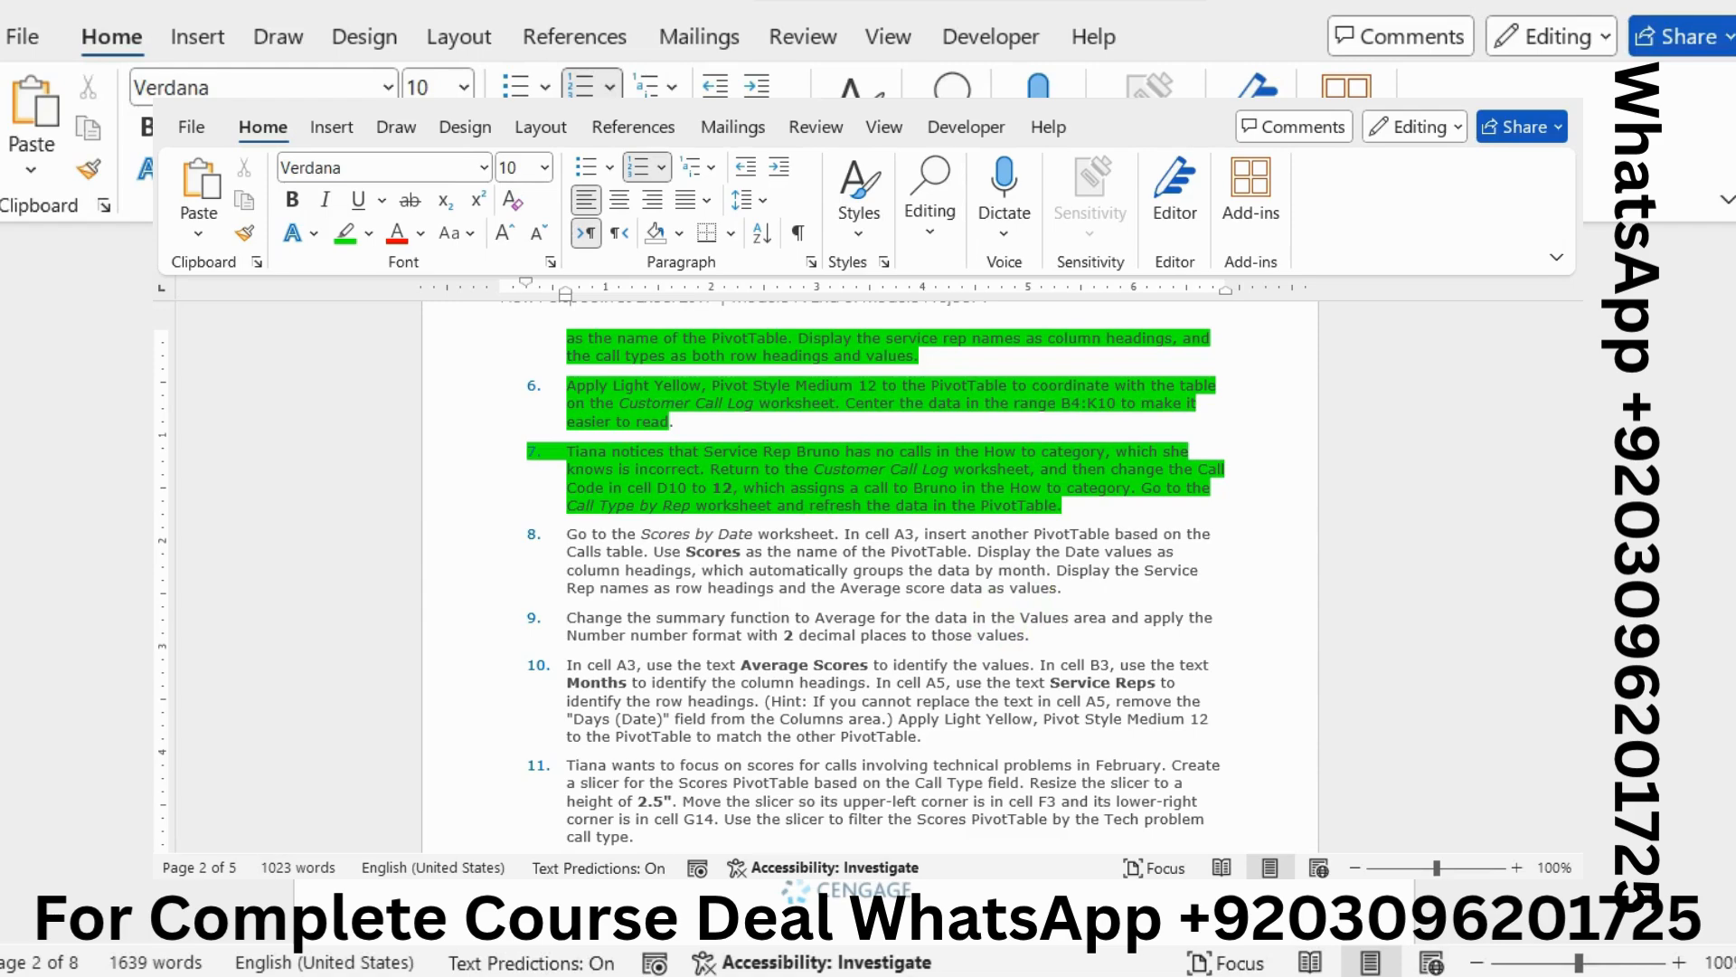
left_click(1465, 619)
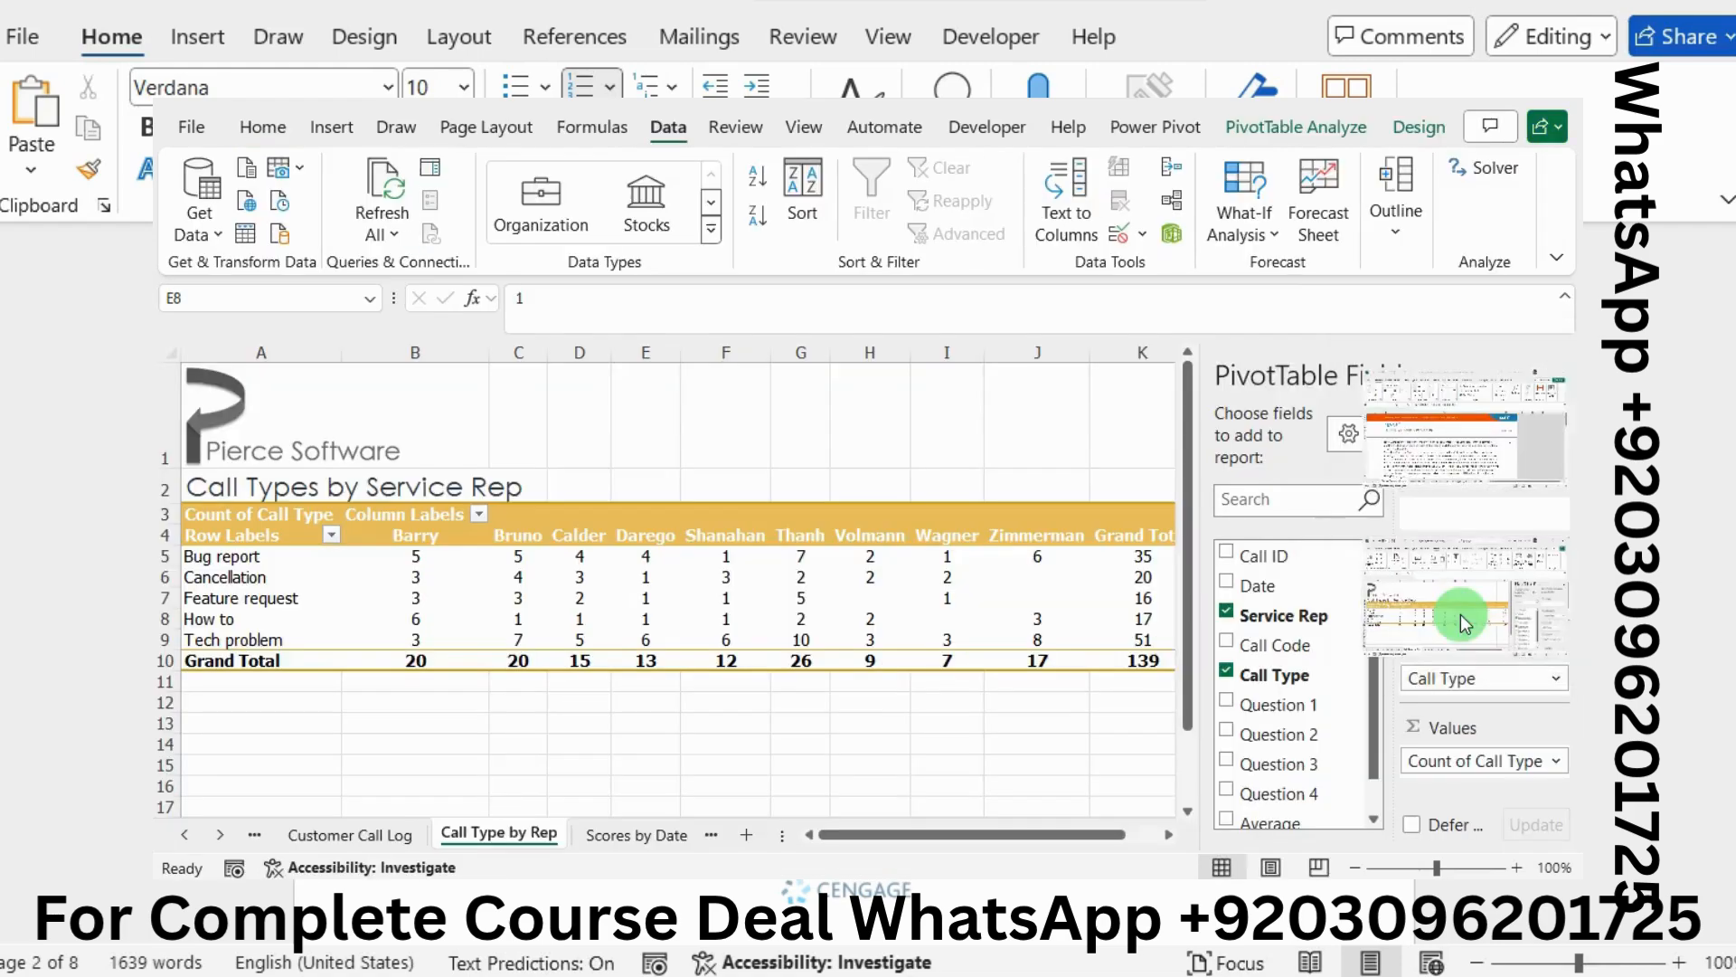
Select cell A3 on the Scores by Date sheet for the new PivotTable
left_click(659, 833)
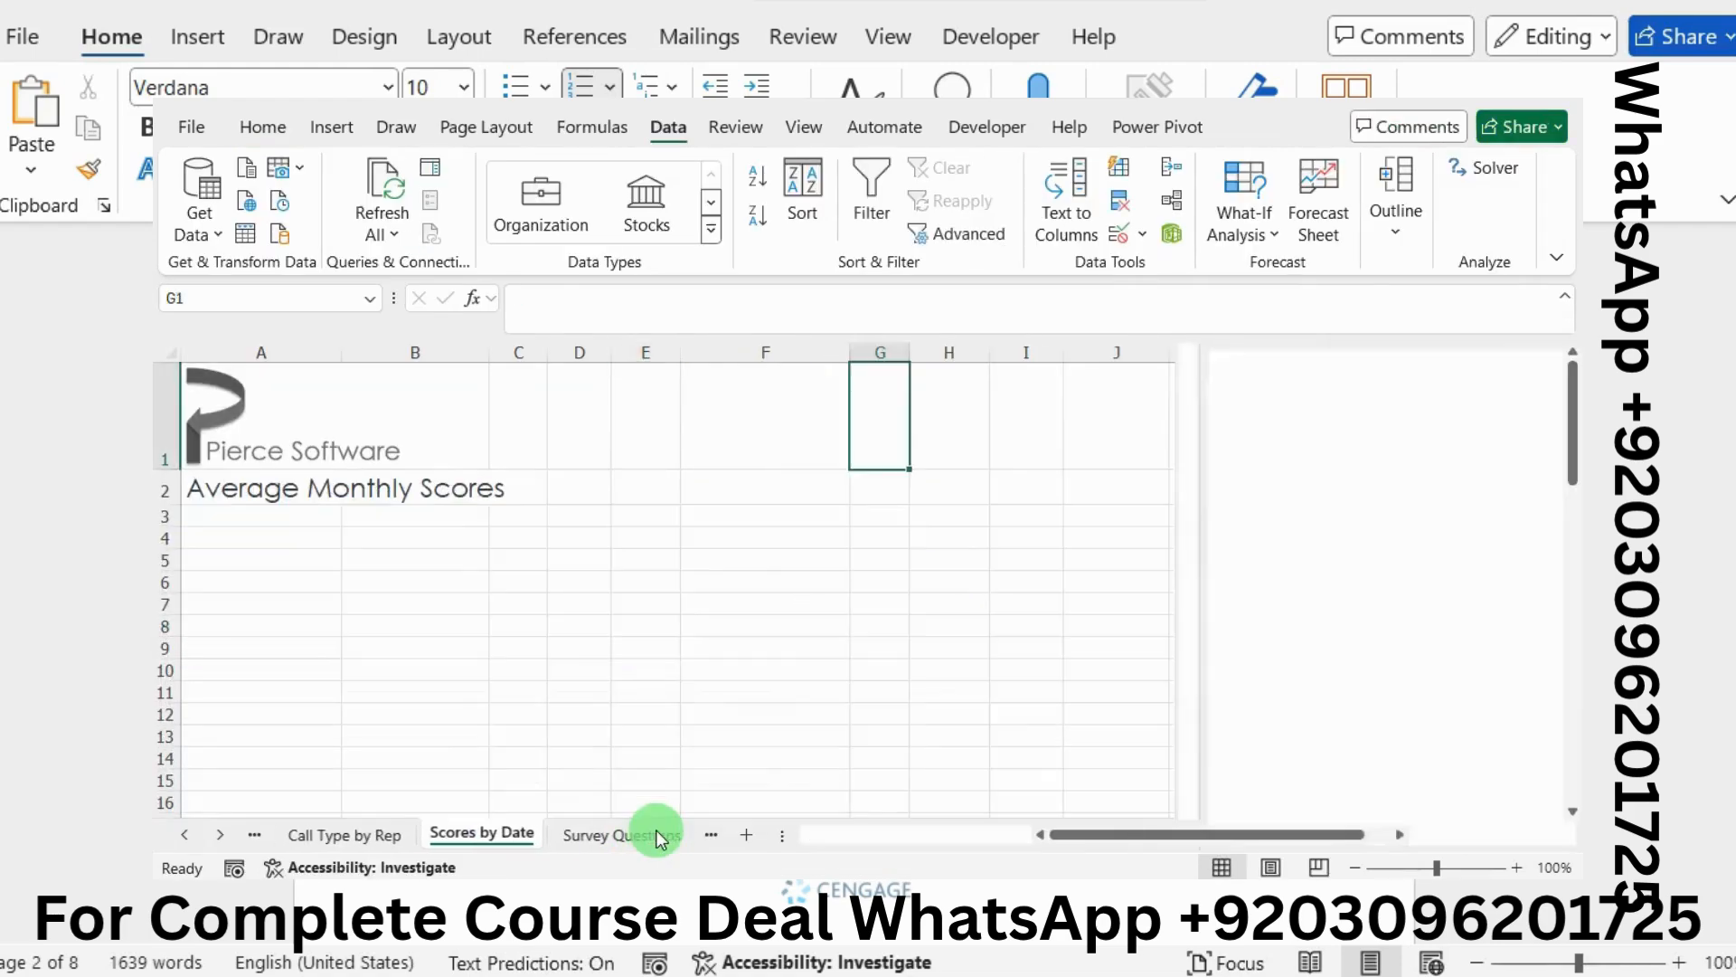
left_click(234, 517)
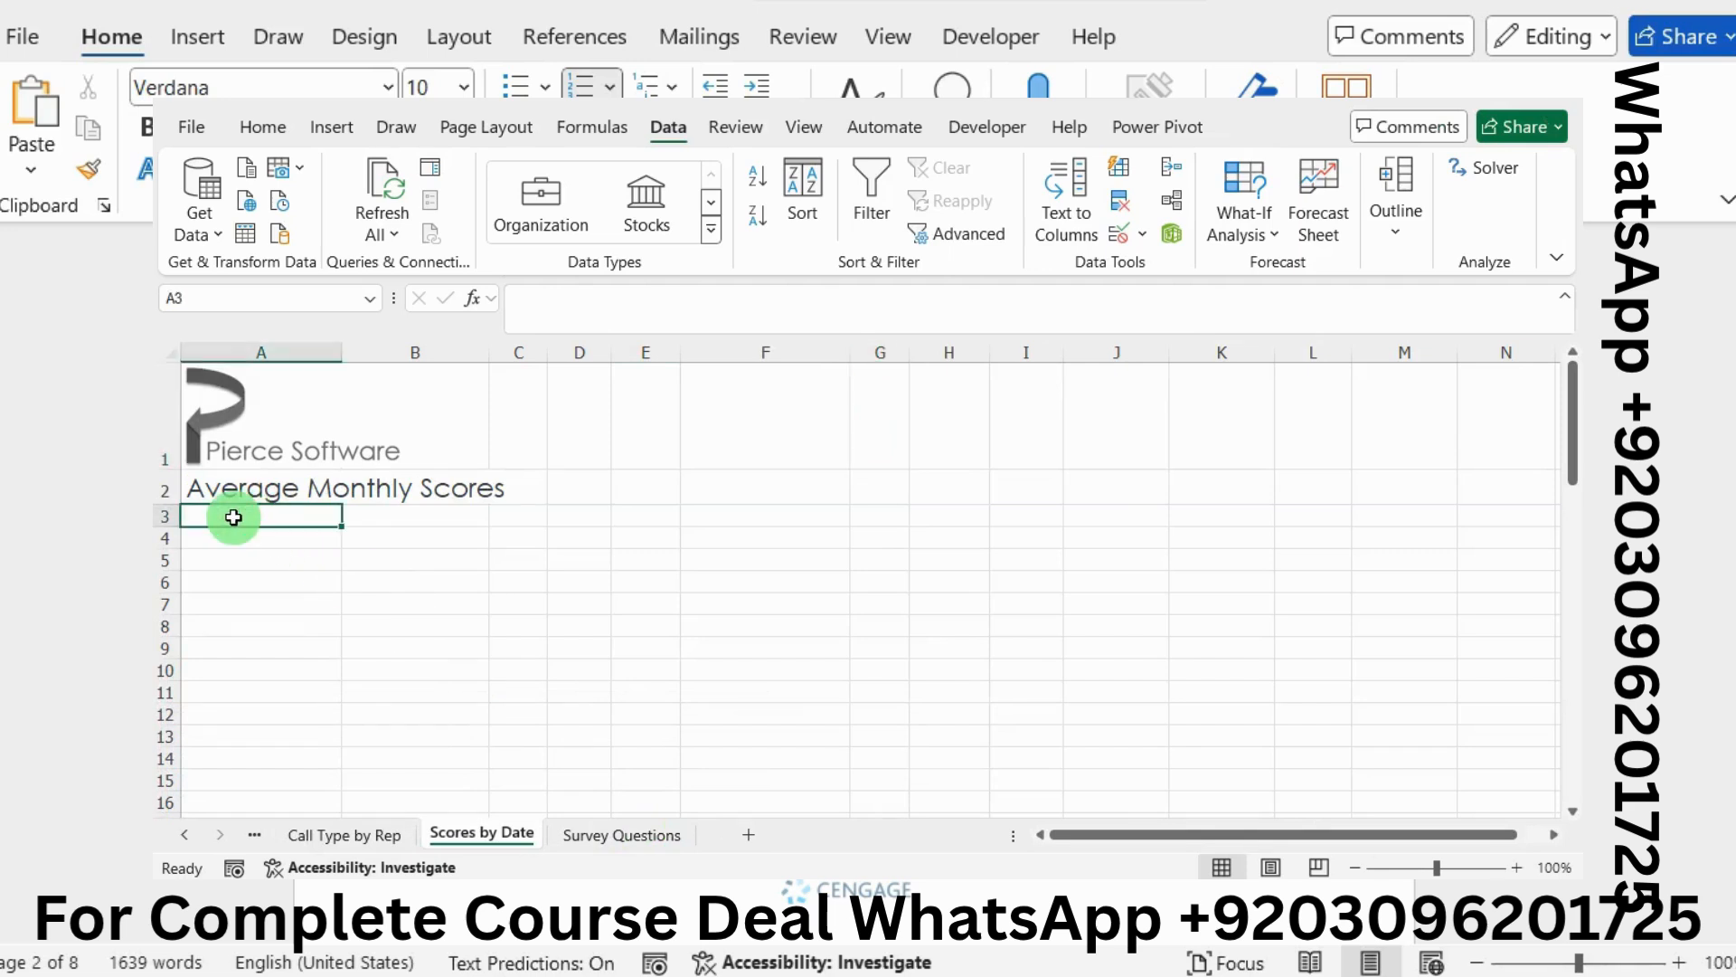
left_click(353, 127)
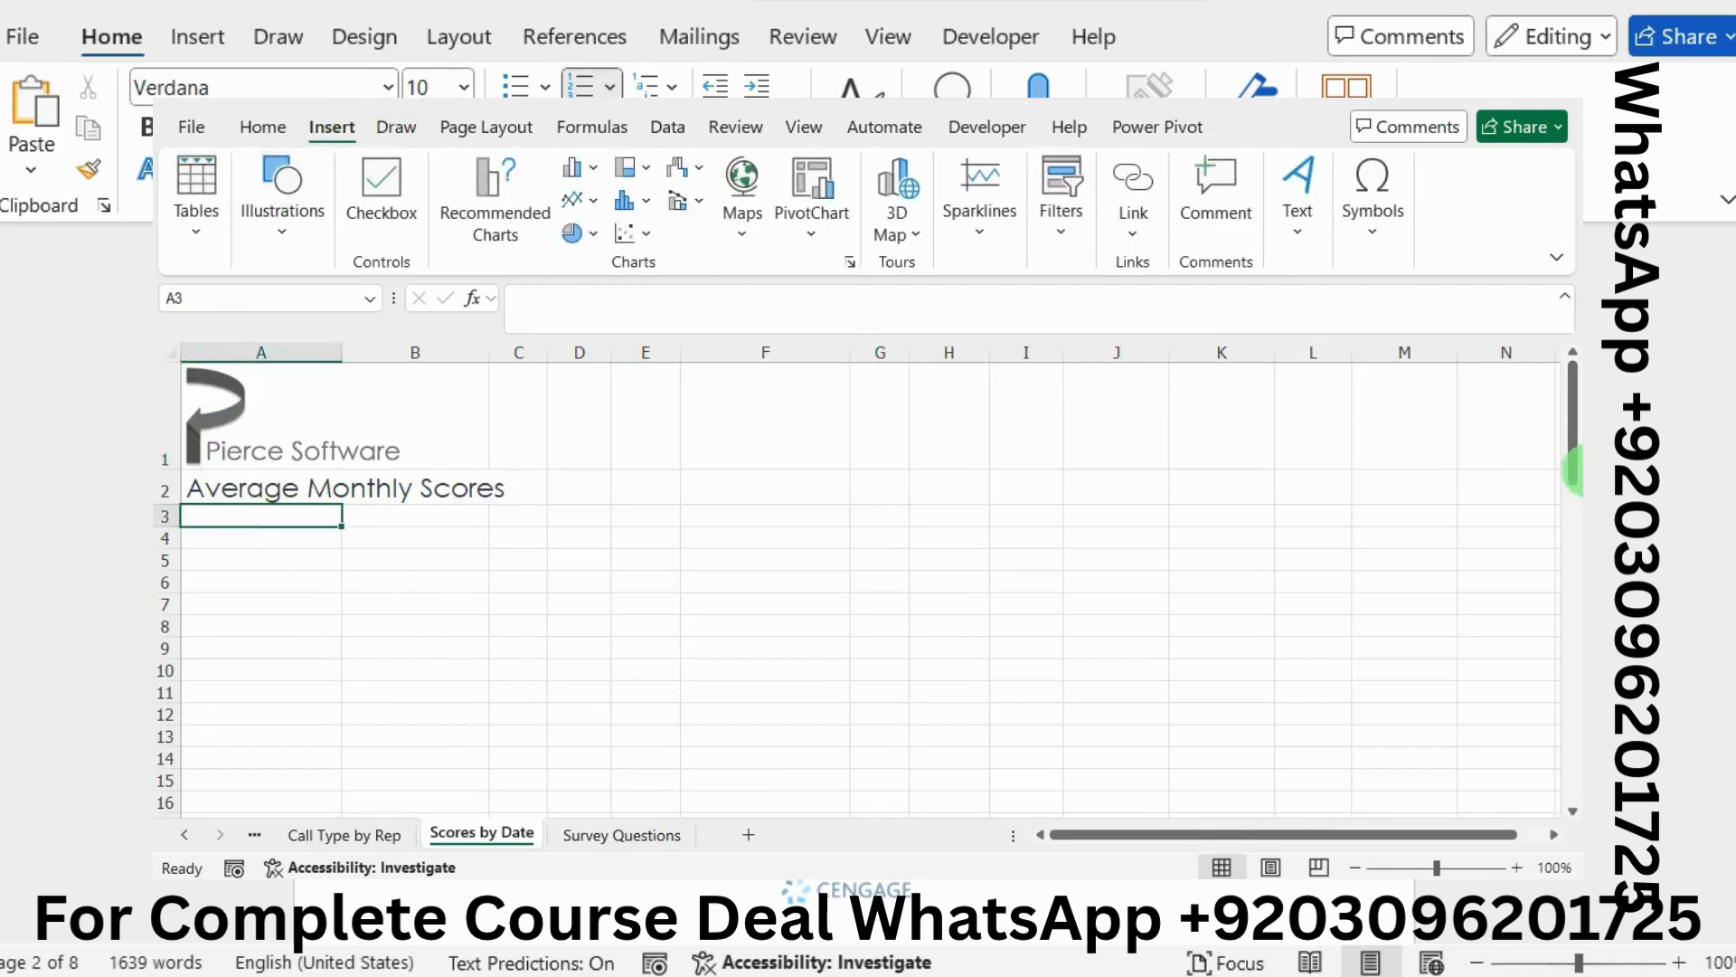
left_click(1575, 467)
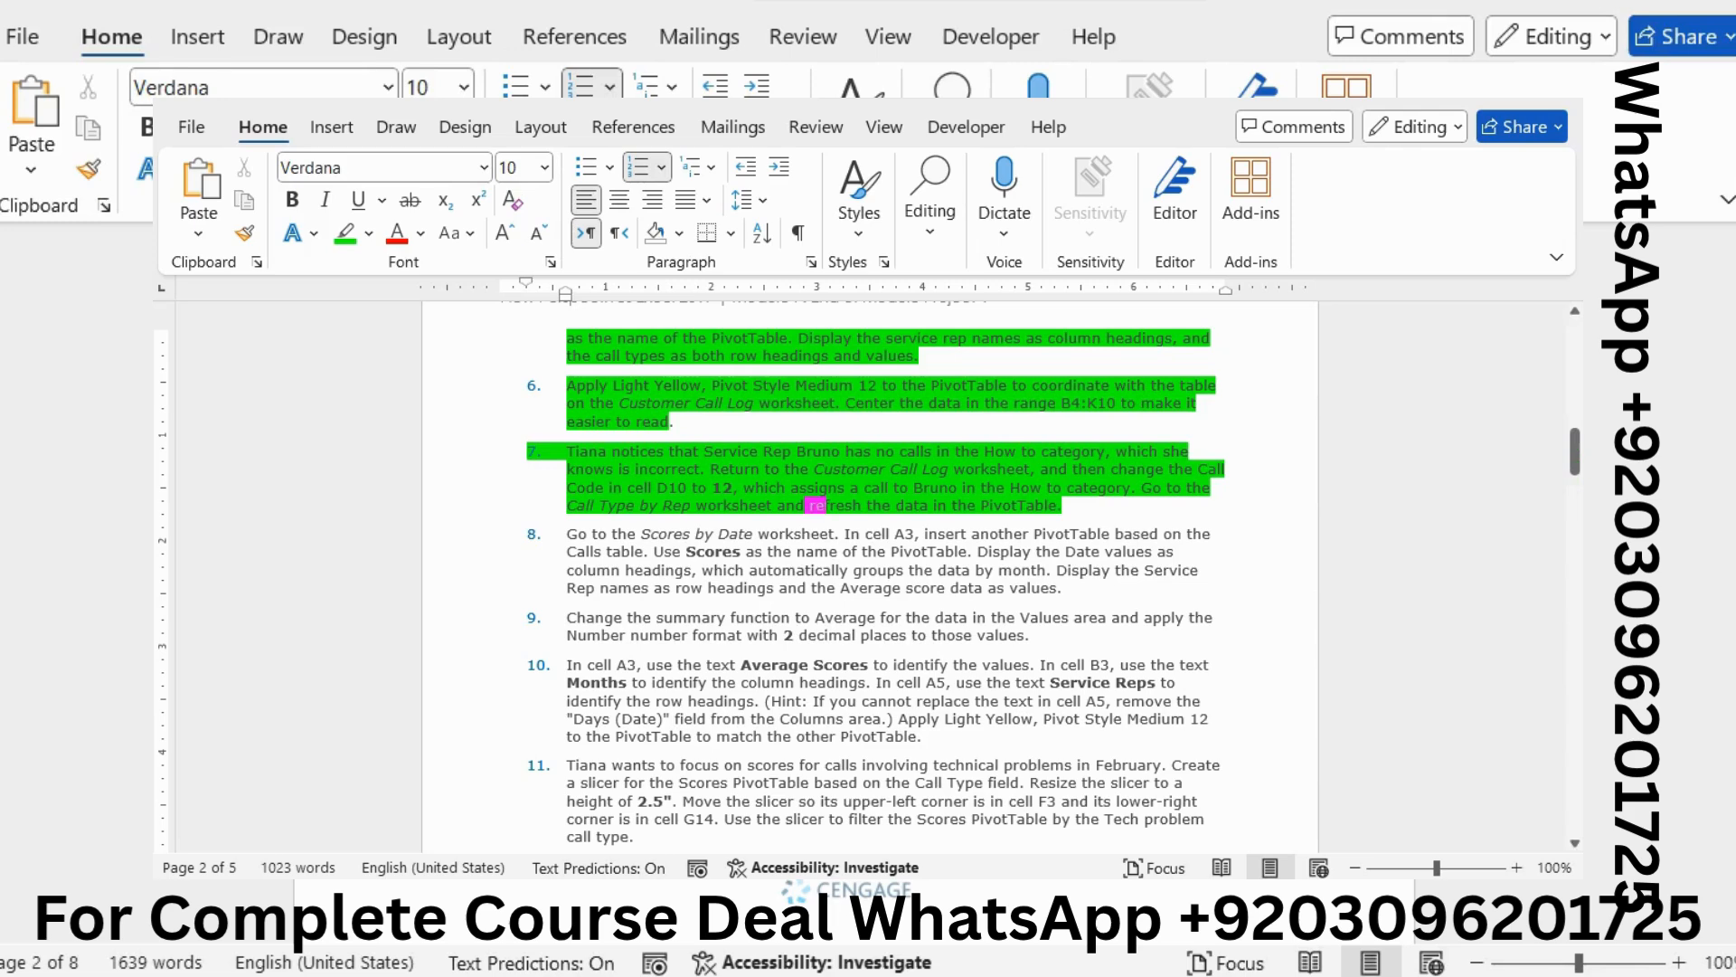
mouse_move(1580, 498)
left_click(1436, 597)
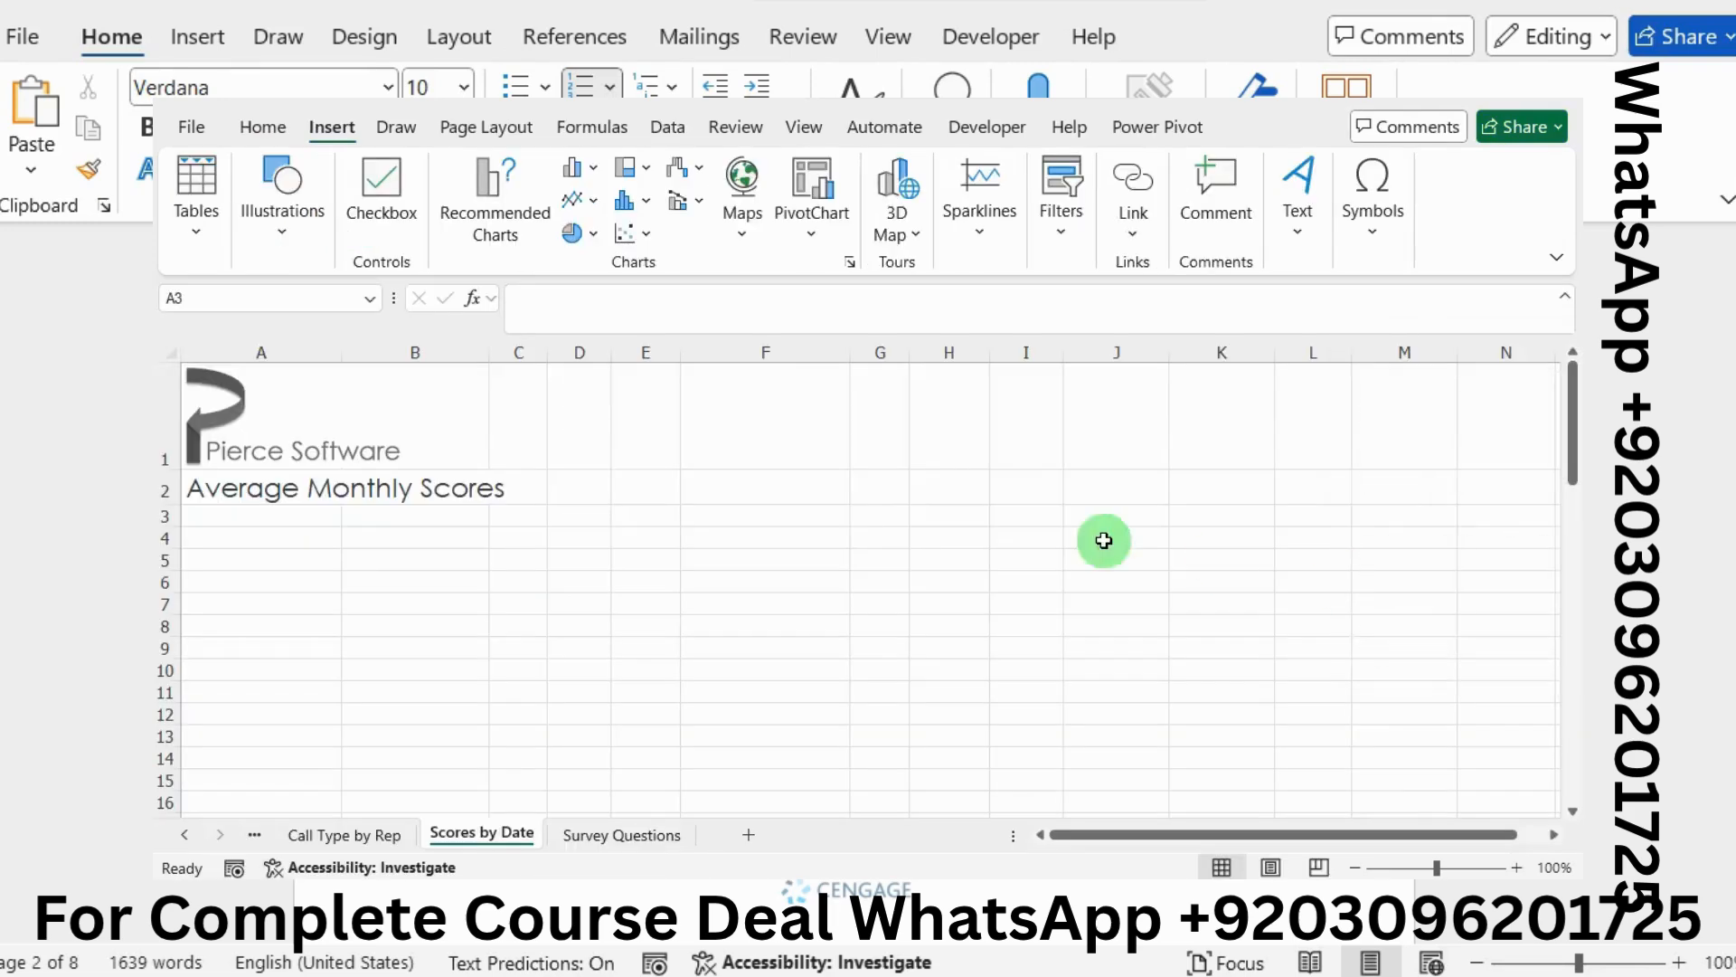
Insert a PivotTable at A3 using the Customer Call Log call data as its source
left_click(186, 242)
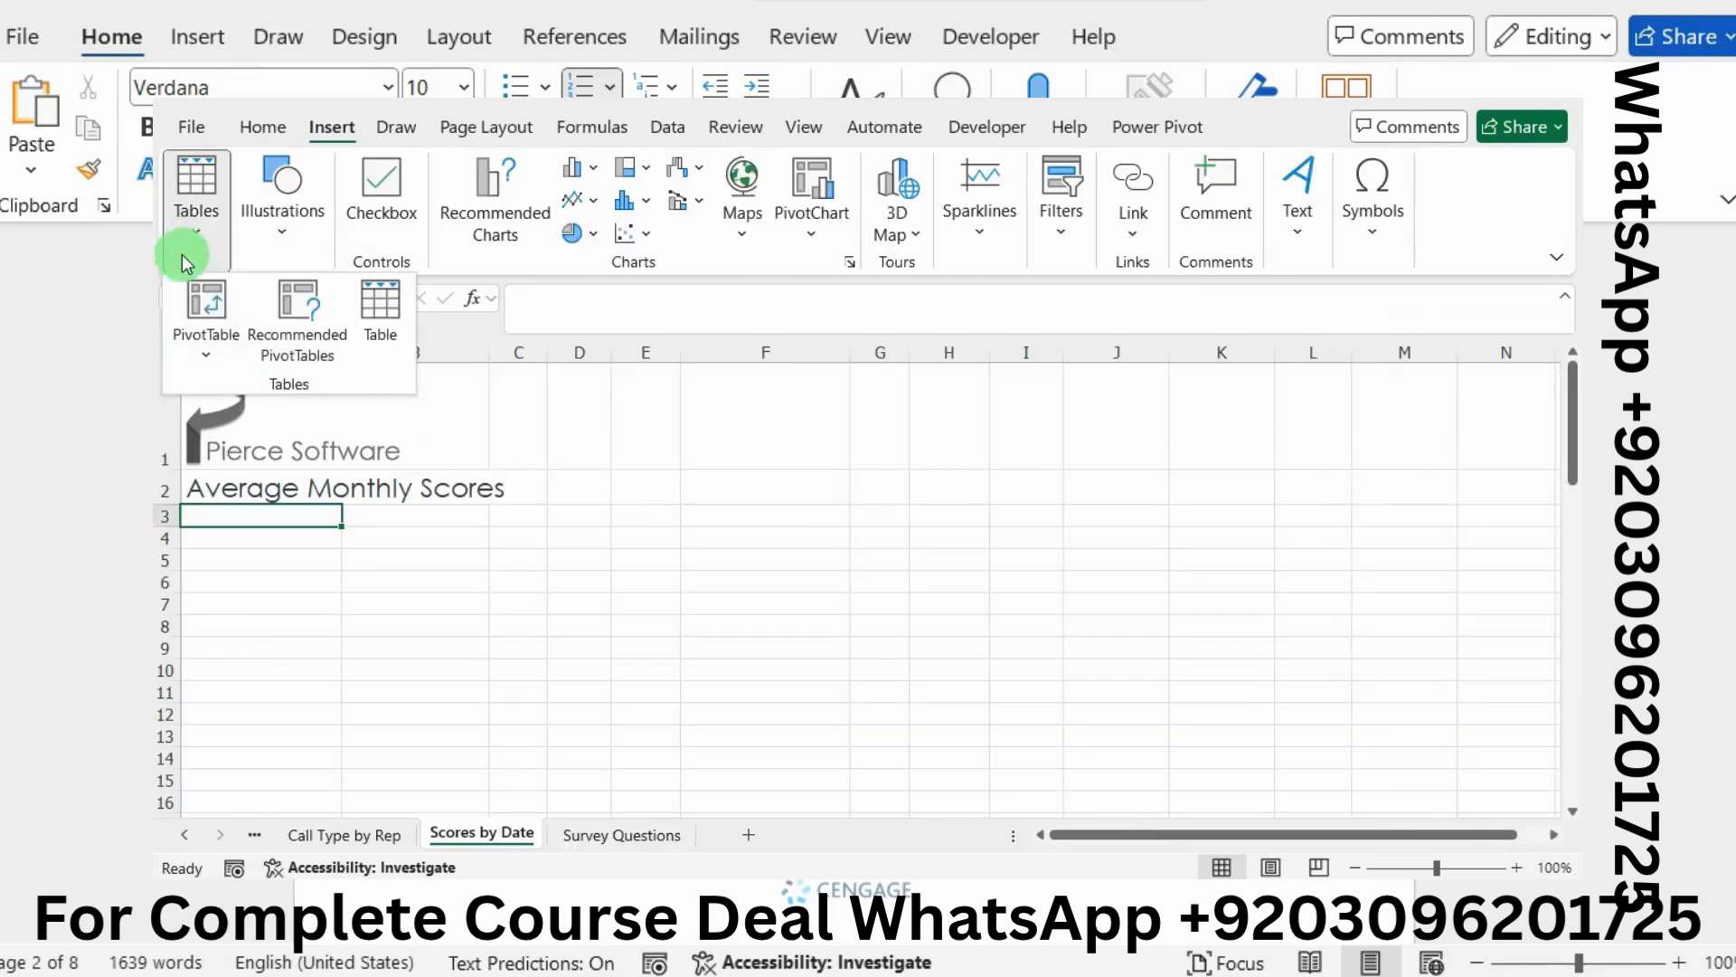
left_click(206, 348)
left_click(240, 389)
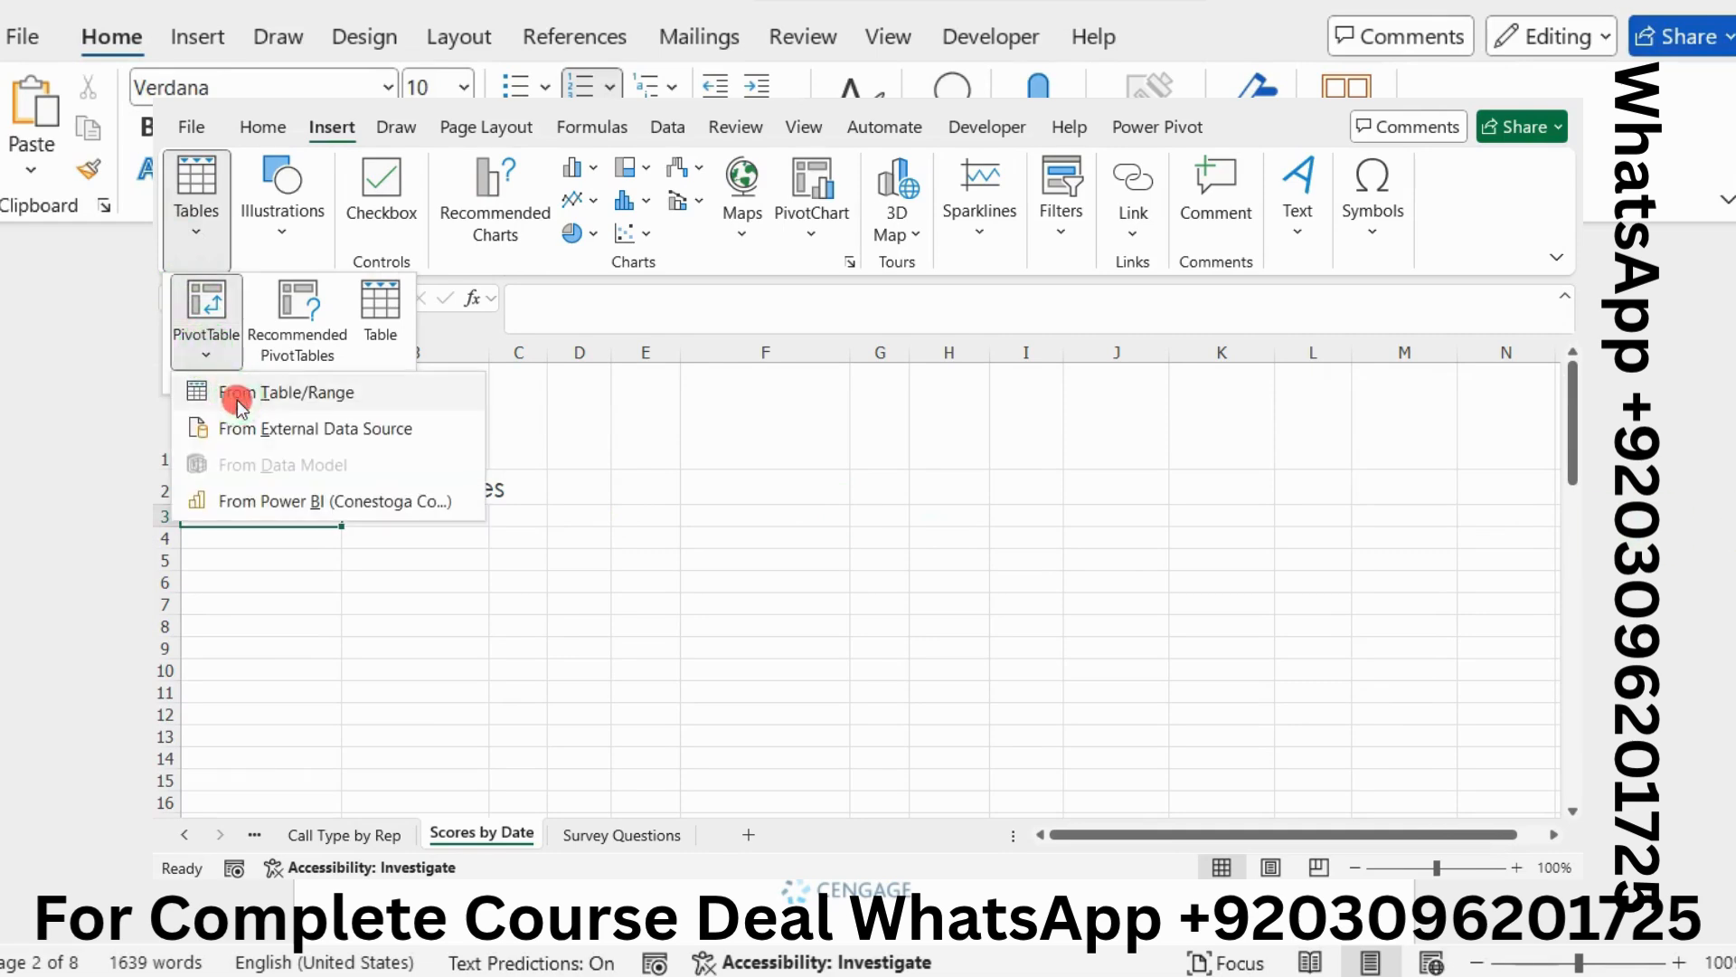
left_click(651, 354)
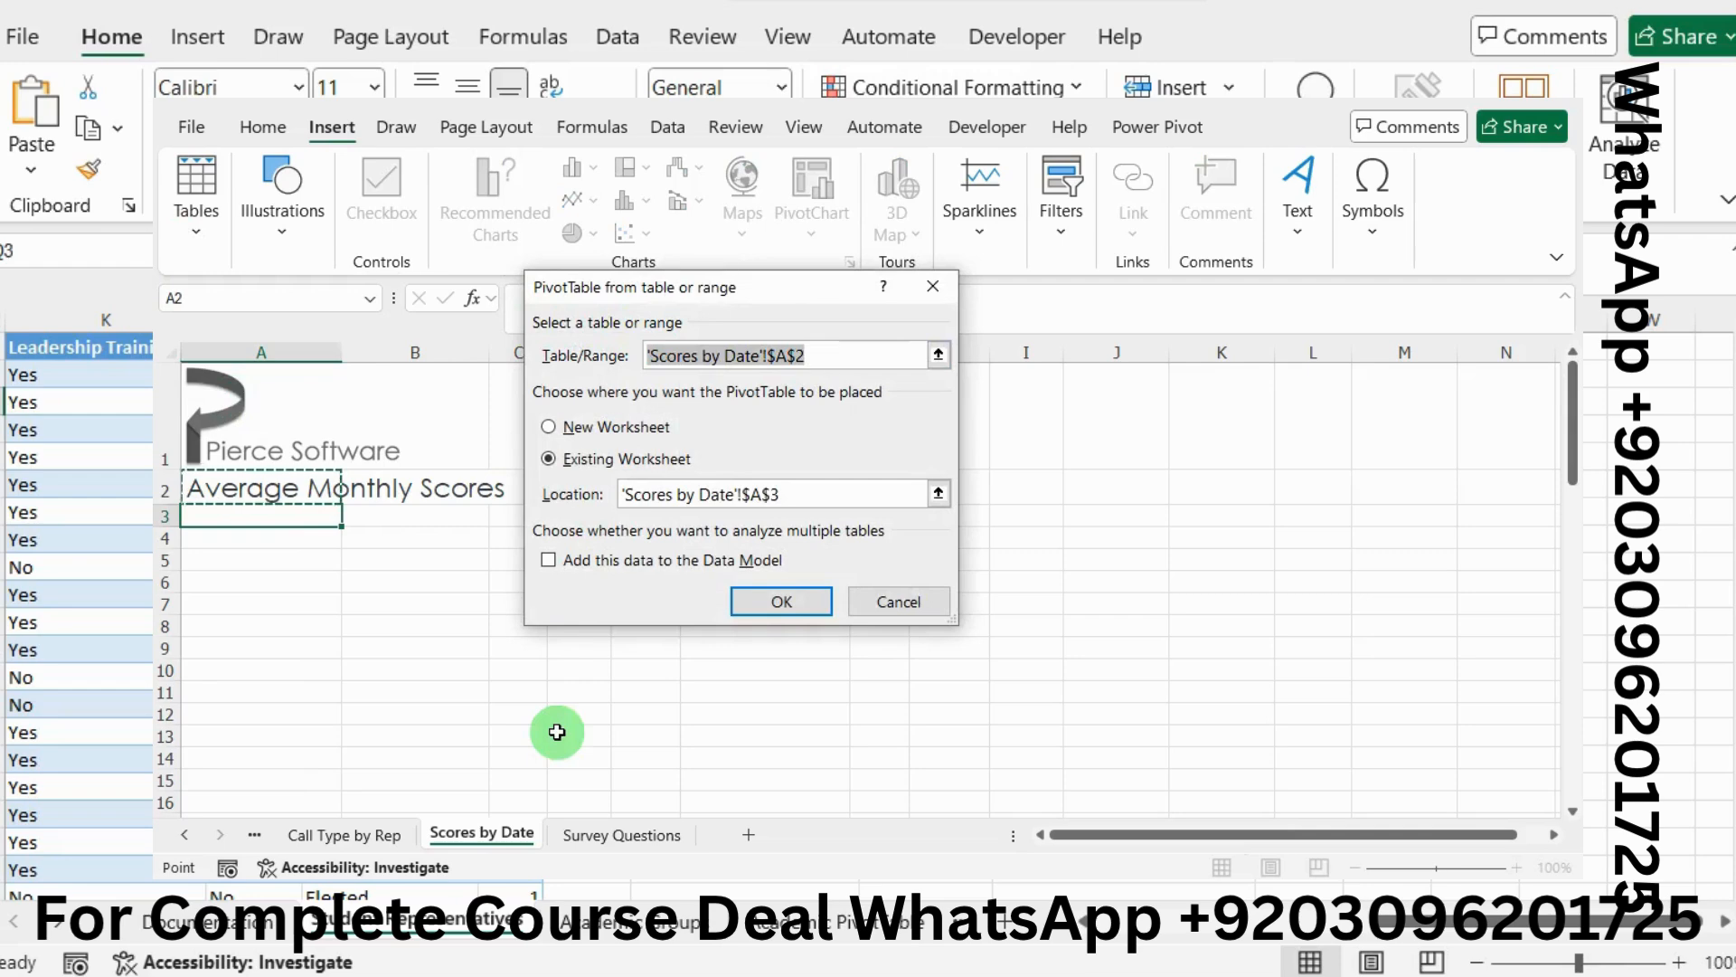
left_click(249, 843)
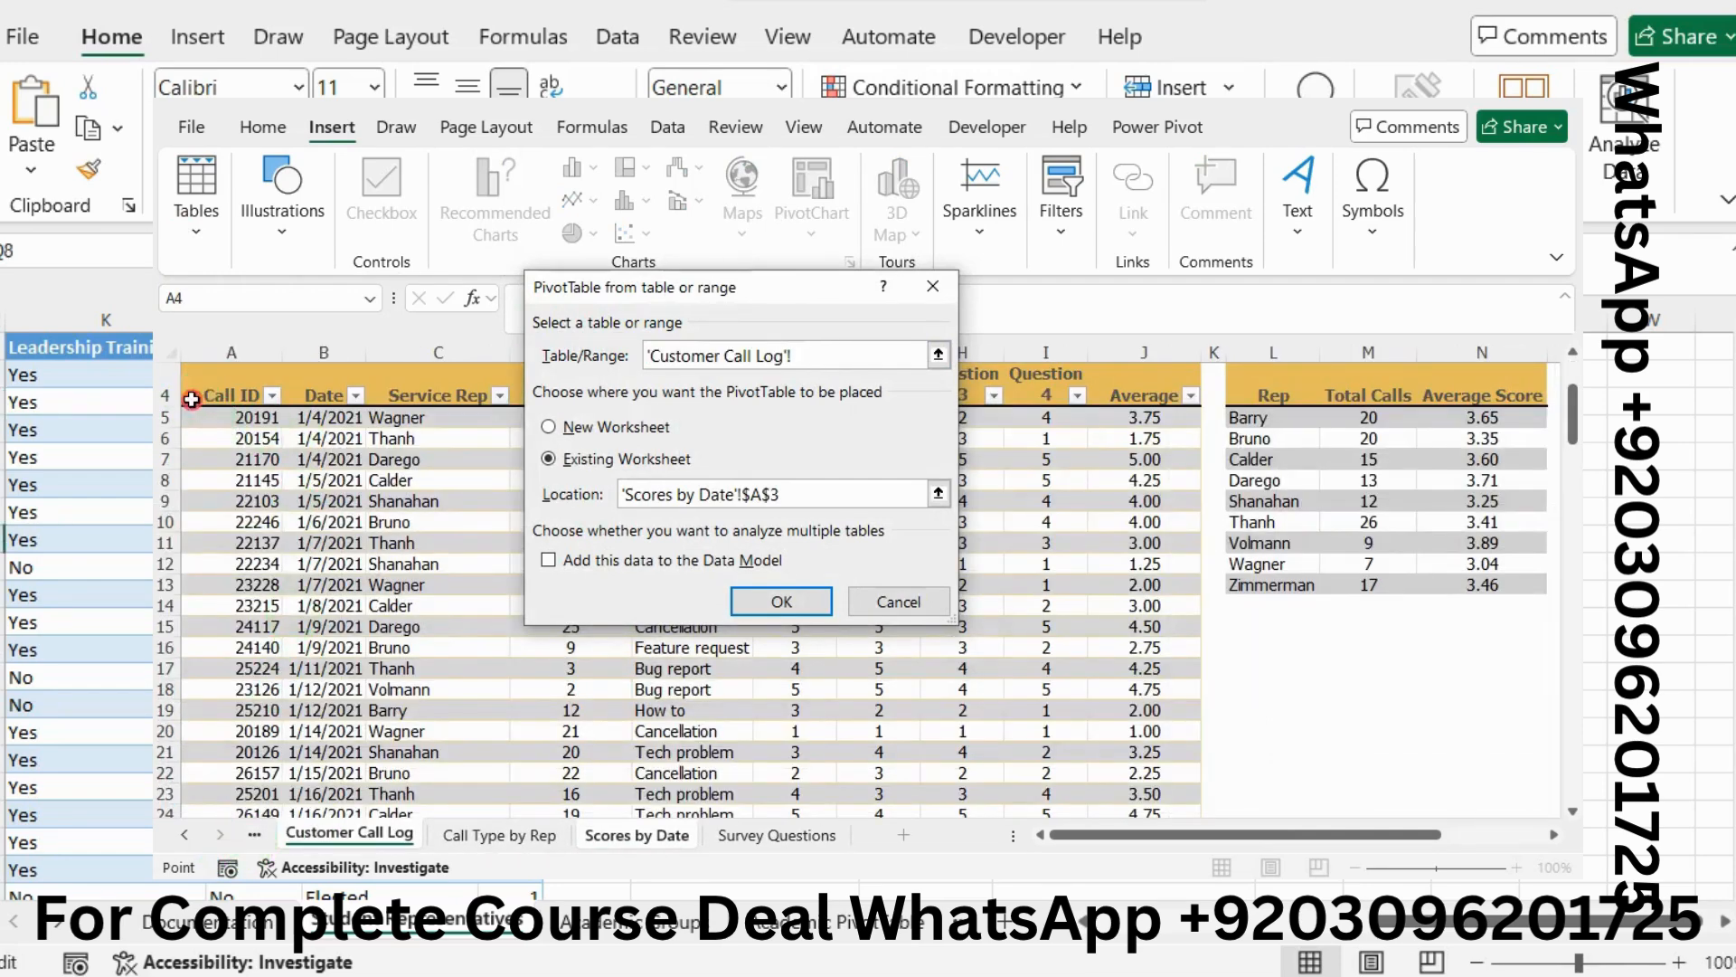
left_click_drag(213, 399, 512, 694)
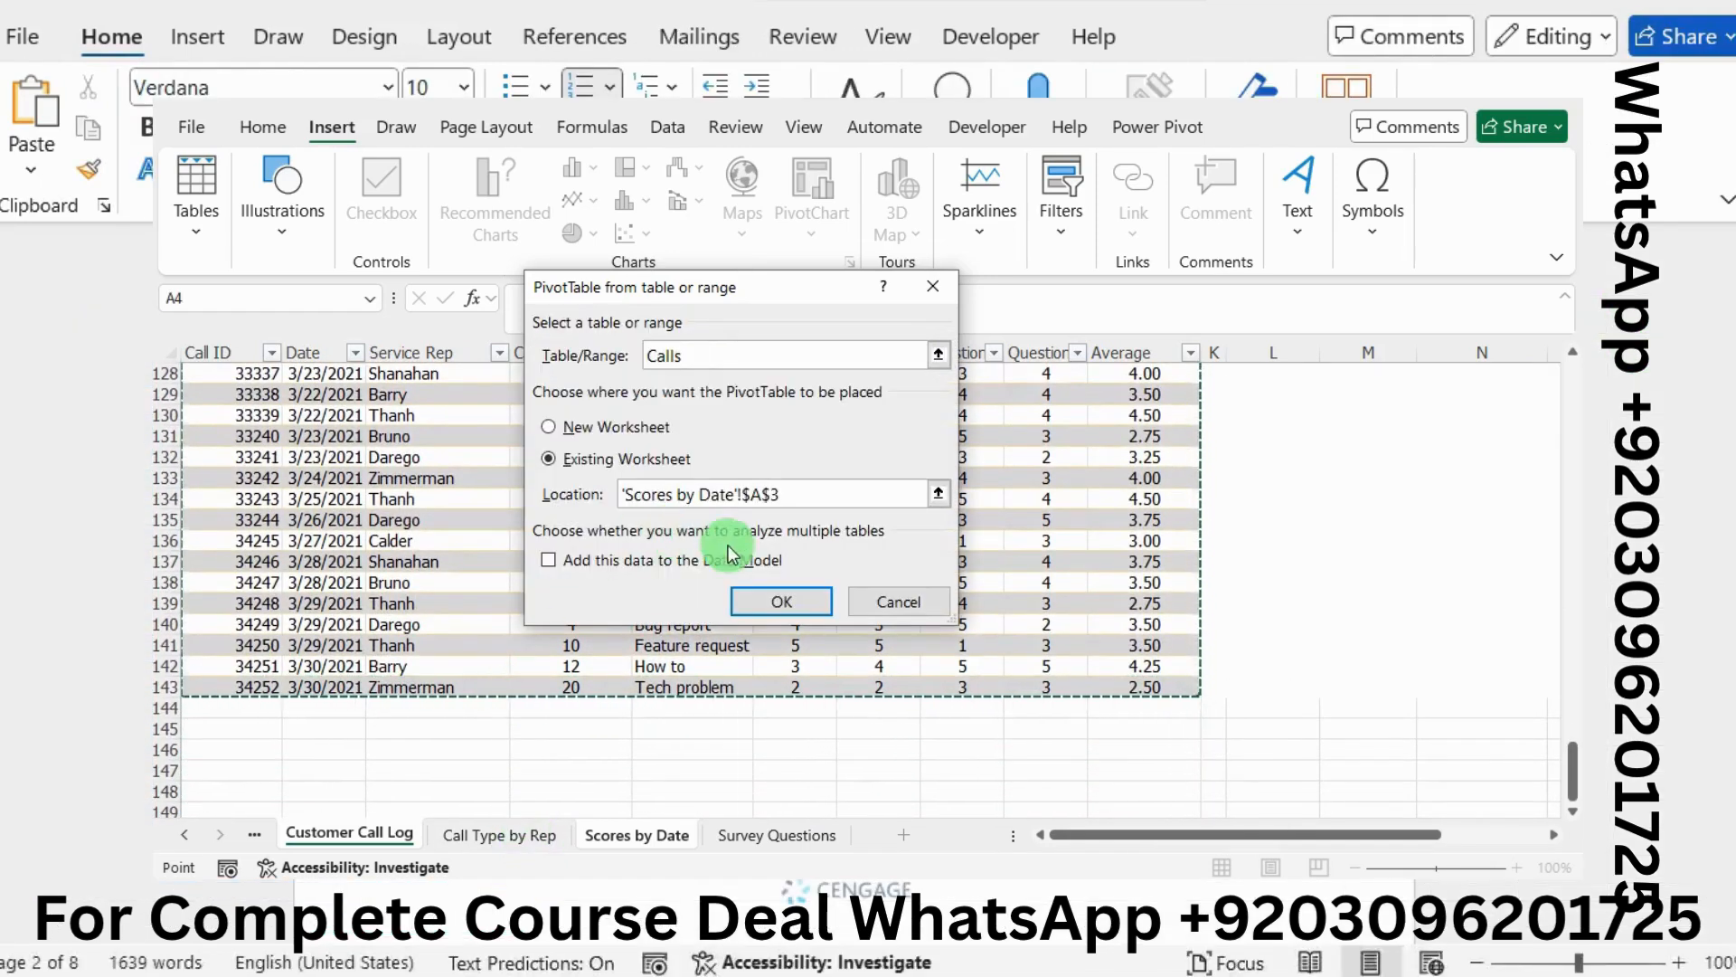
left_click(755, 604)
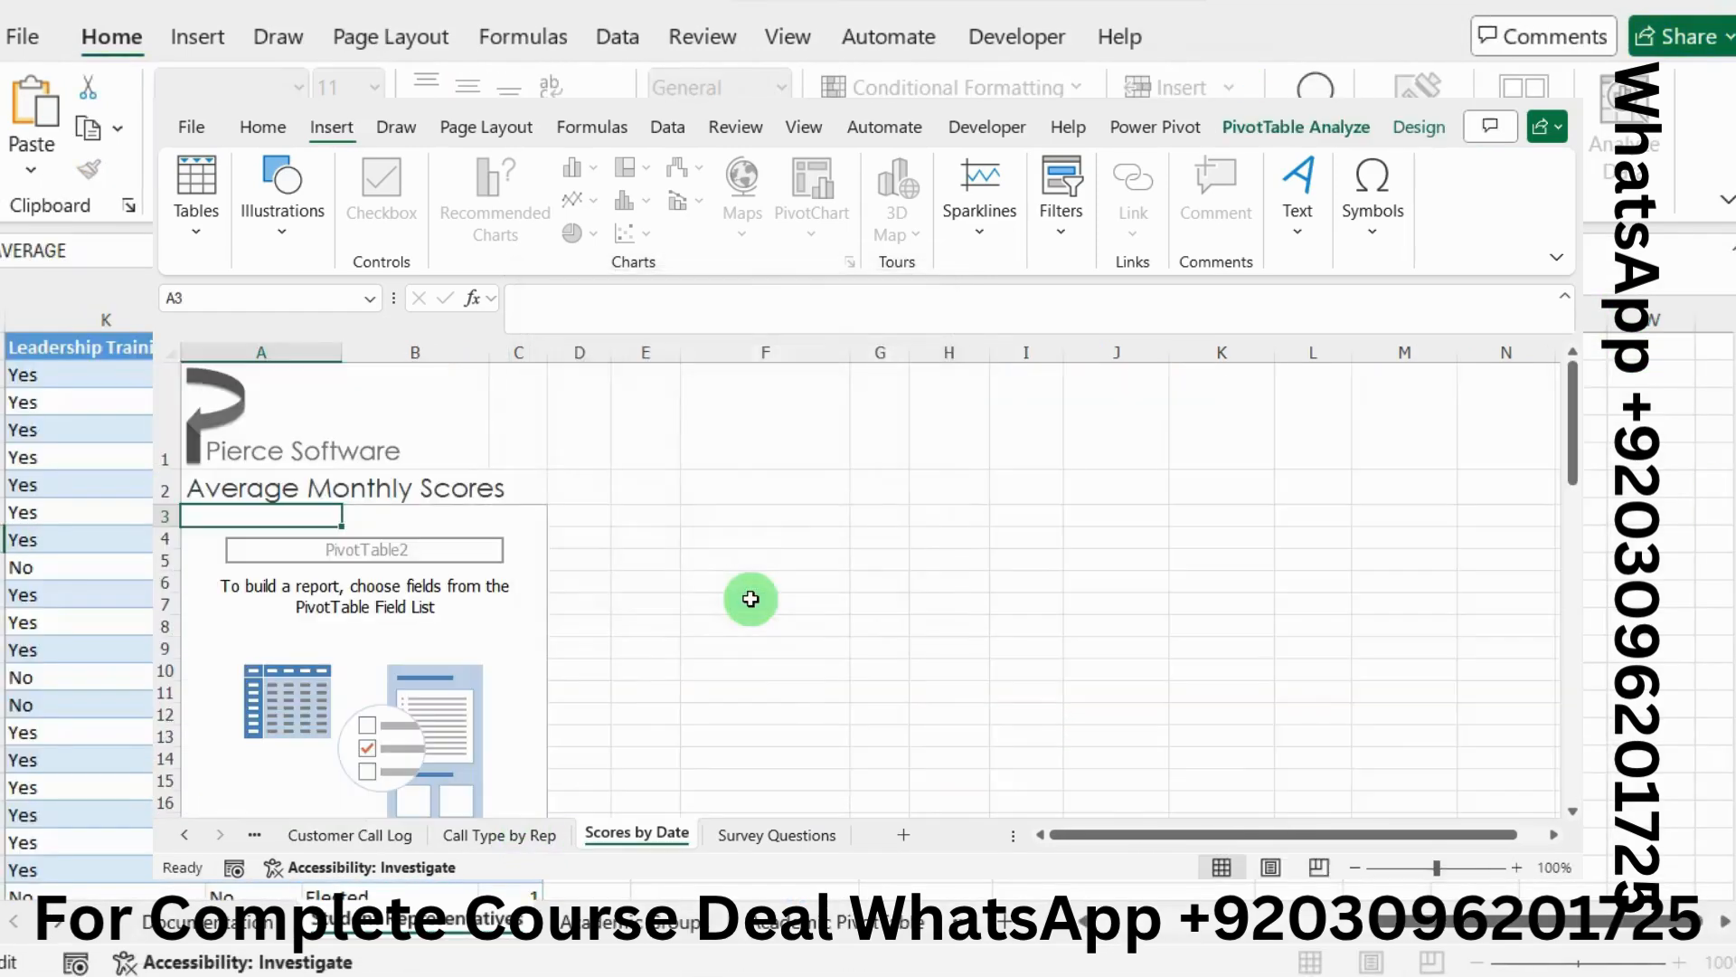
Check instruction 8, then start renaming PivotTable2 in the PivotTable Name setting
key("alt+Tab")
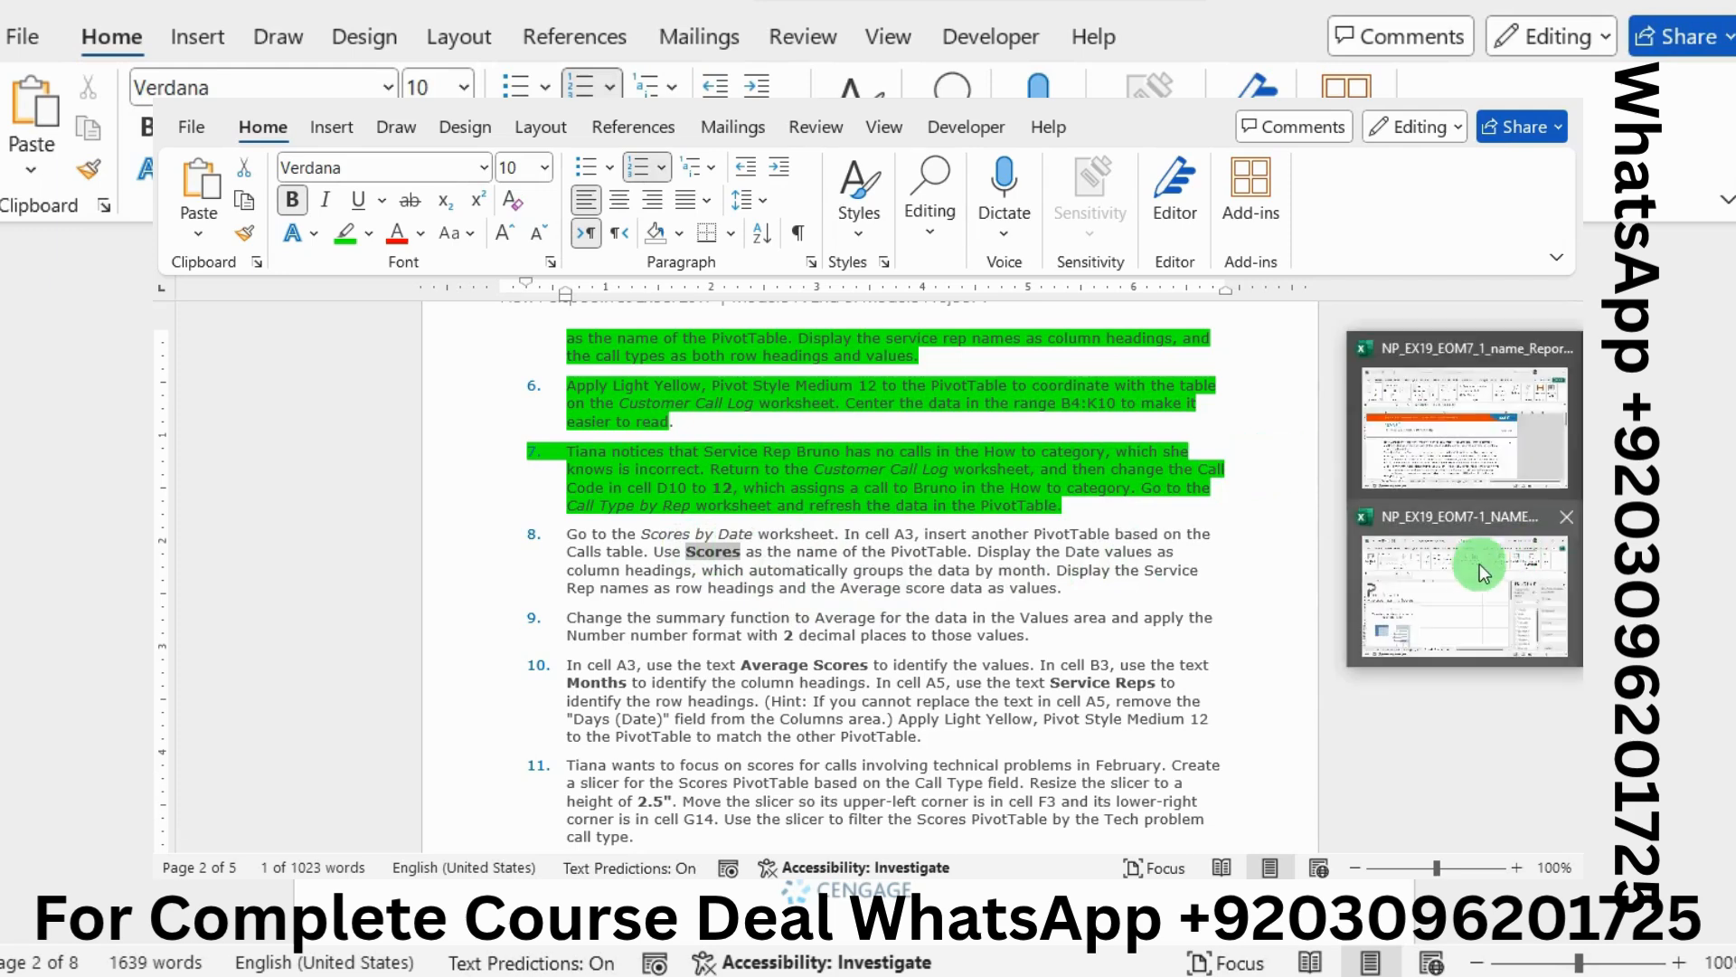
left_click(1473, 561)
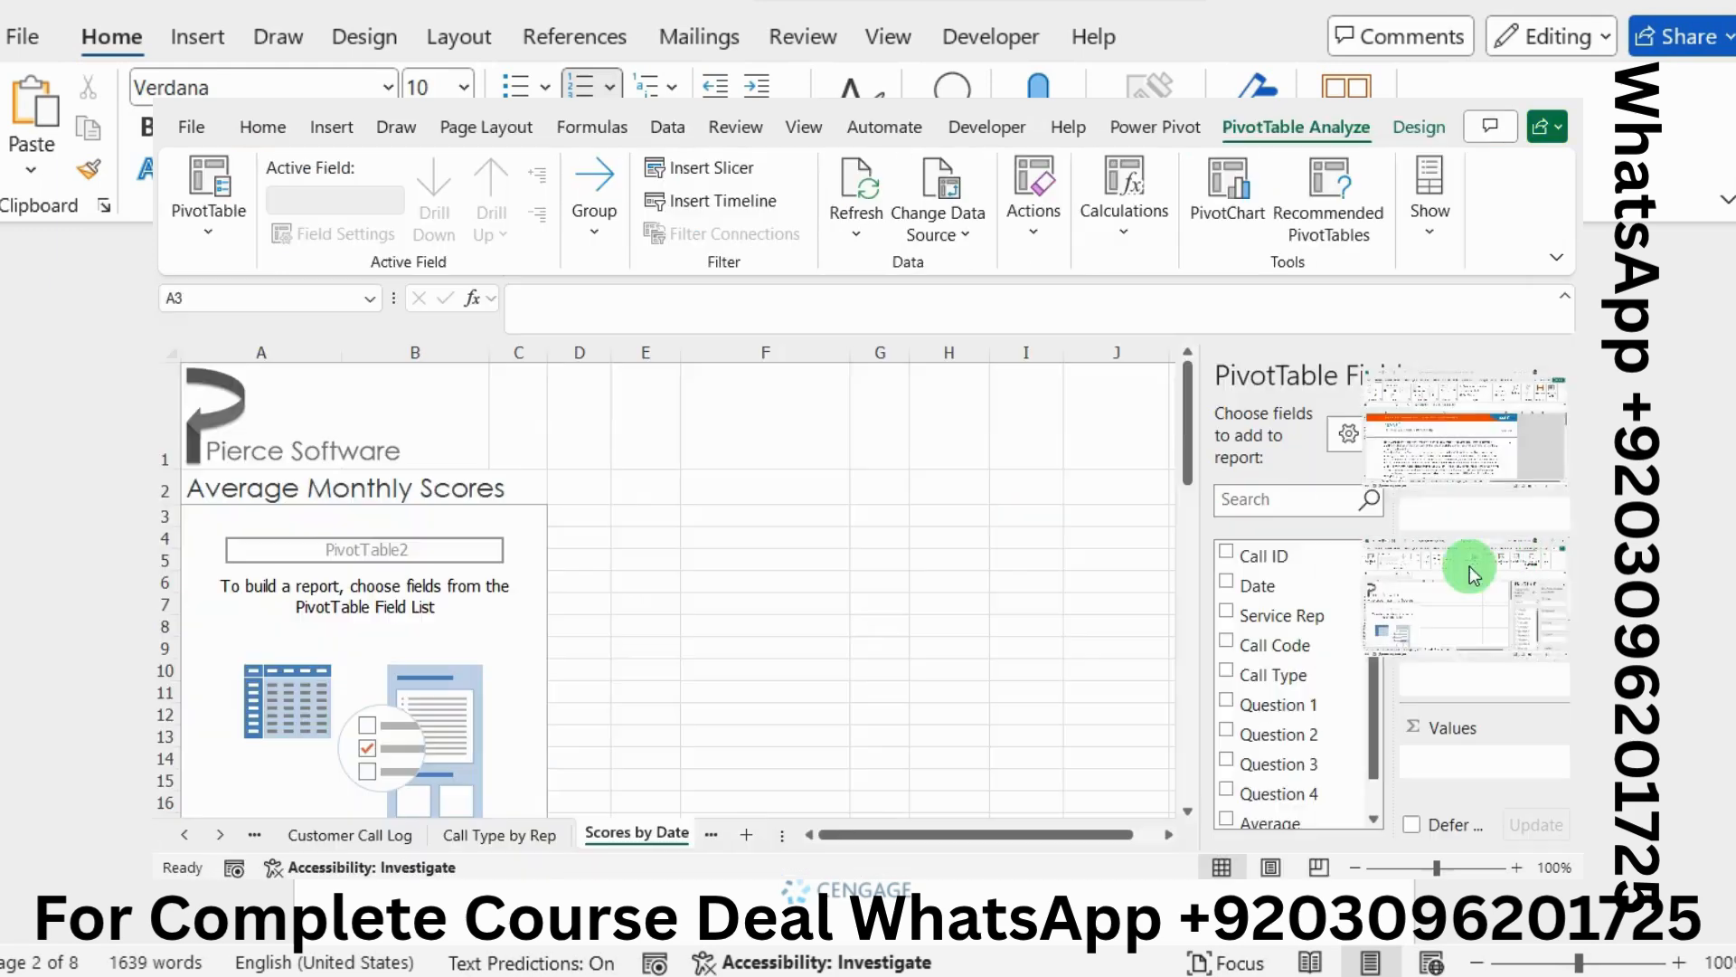
left_click(213, 230)
left_click(230, 323)
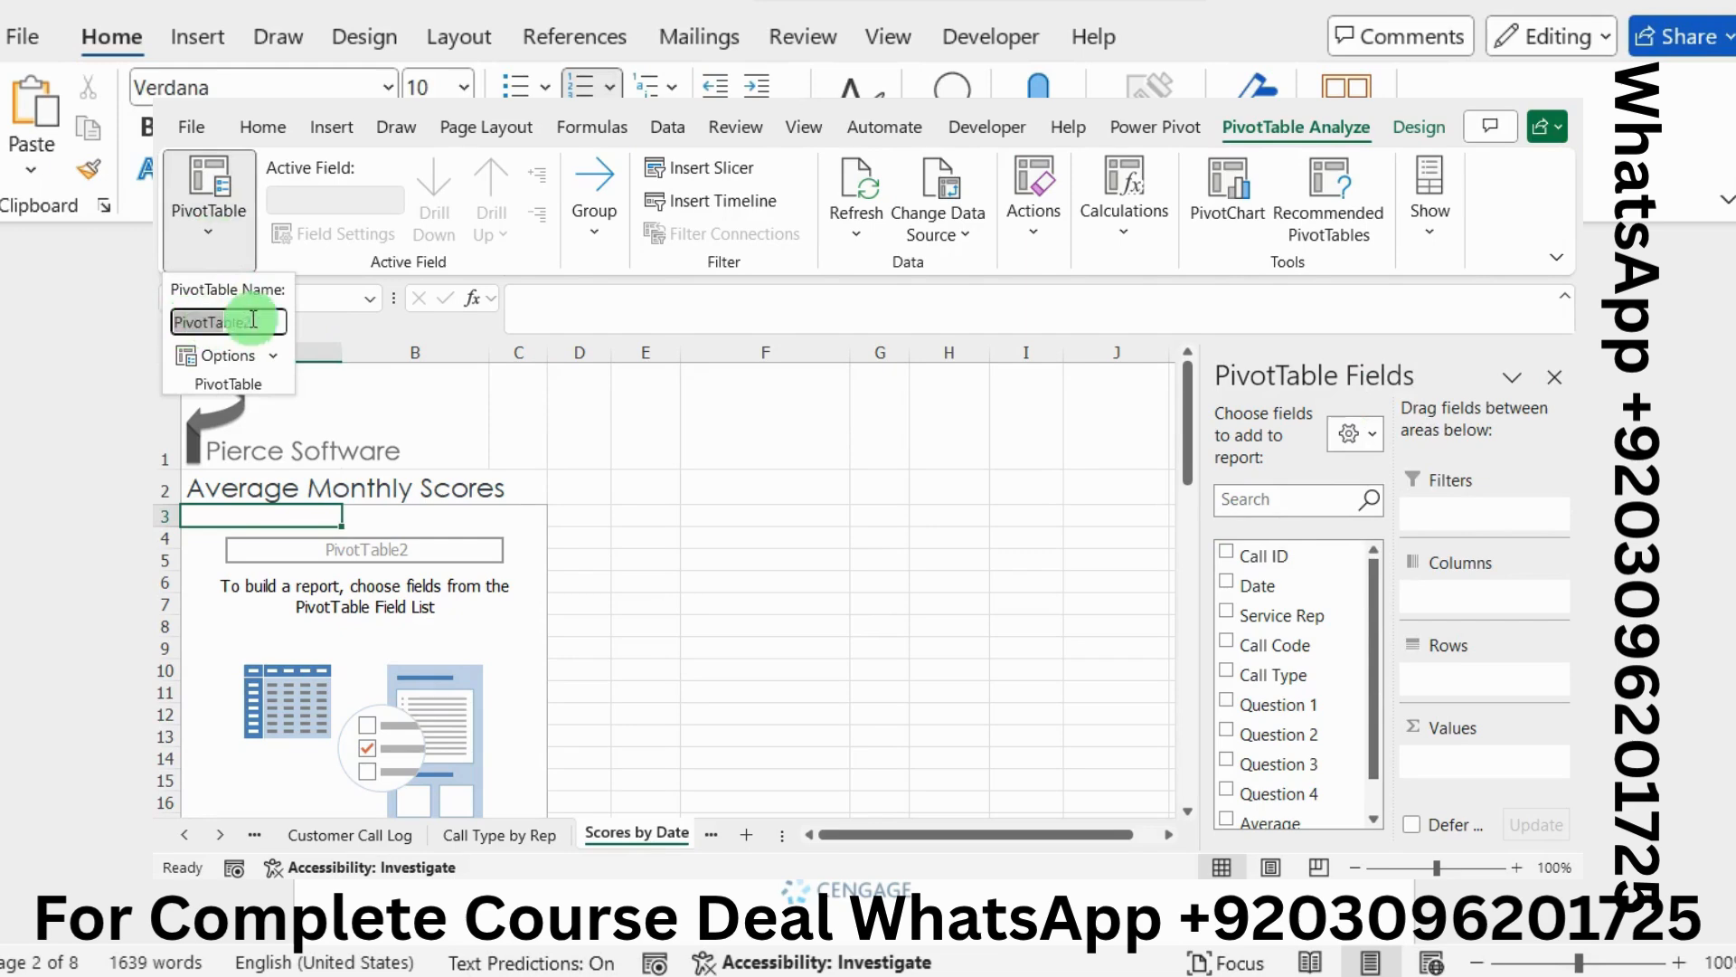
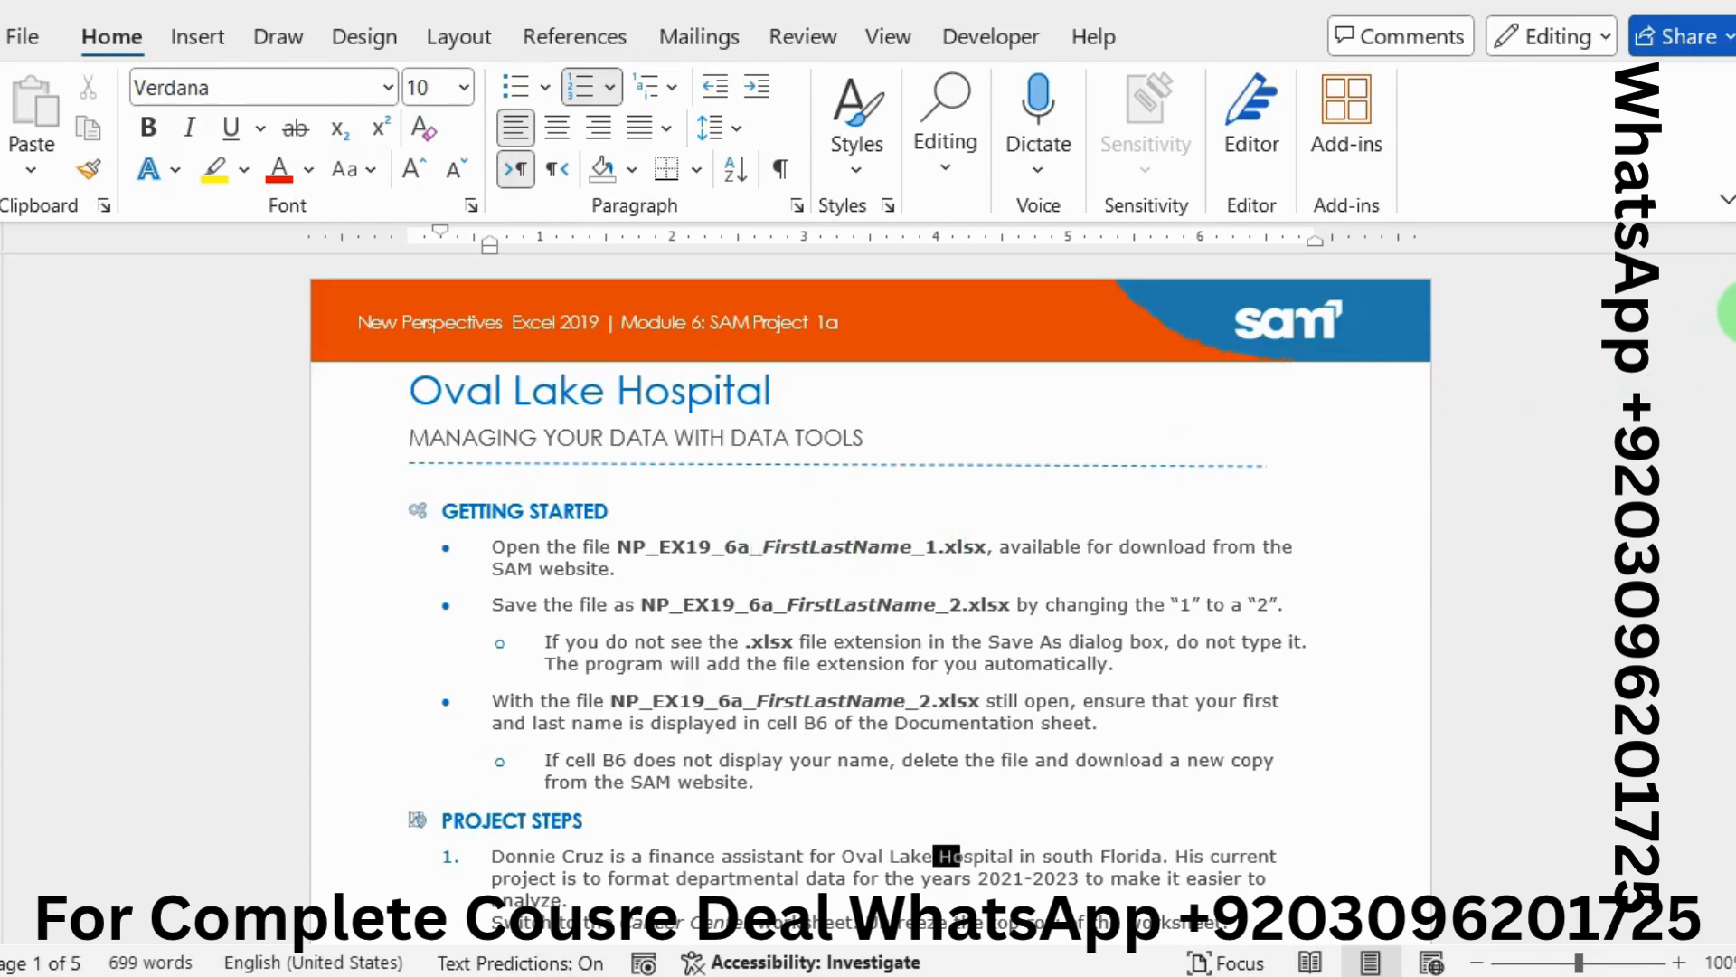
Highlight the PROJECT STEPS heading in green
left_click(1727, 312)
left_click_drag(1727, 312, 1638, 357)
left_click_drag(597, 615, 470, 622)
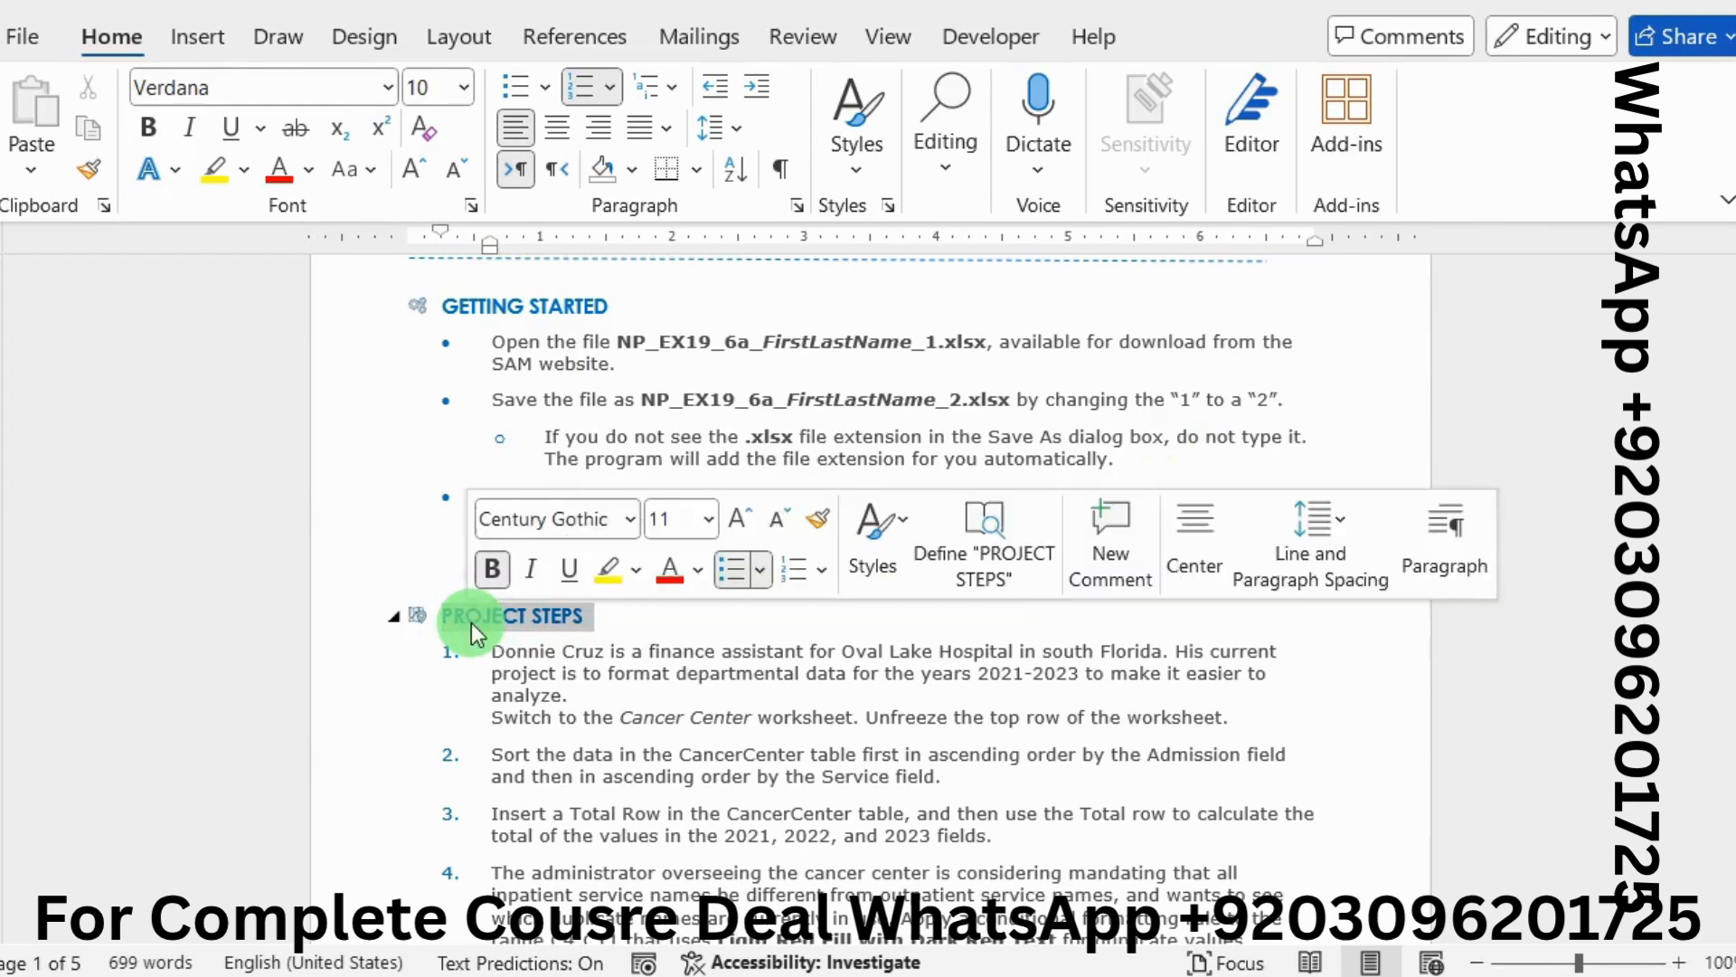
left_click(637, 570)
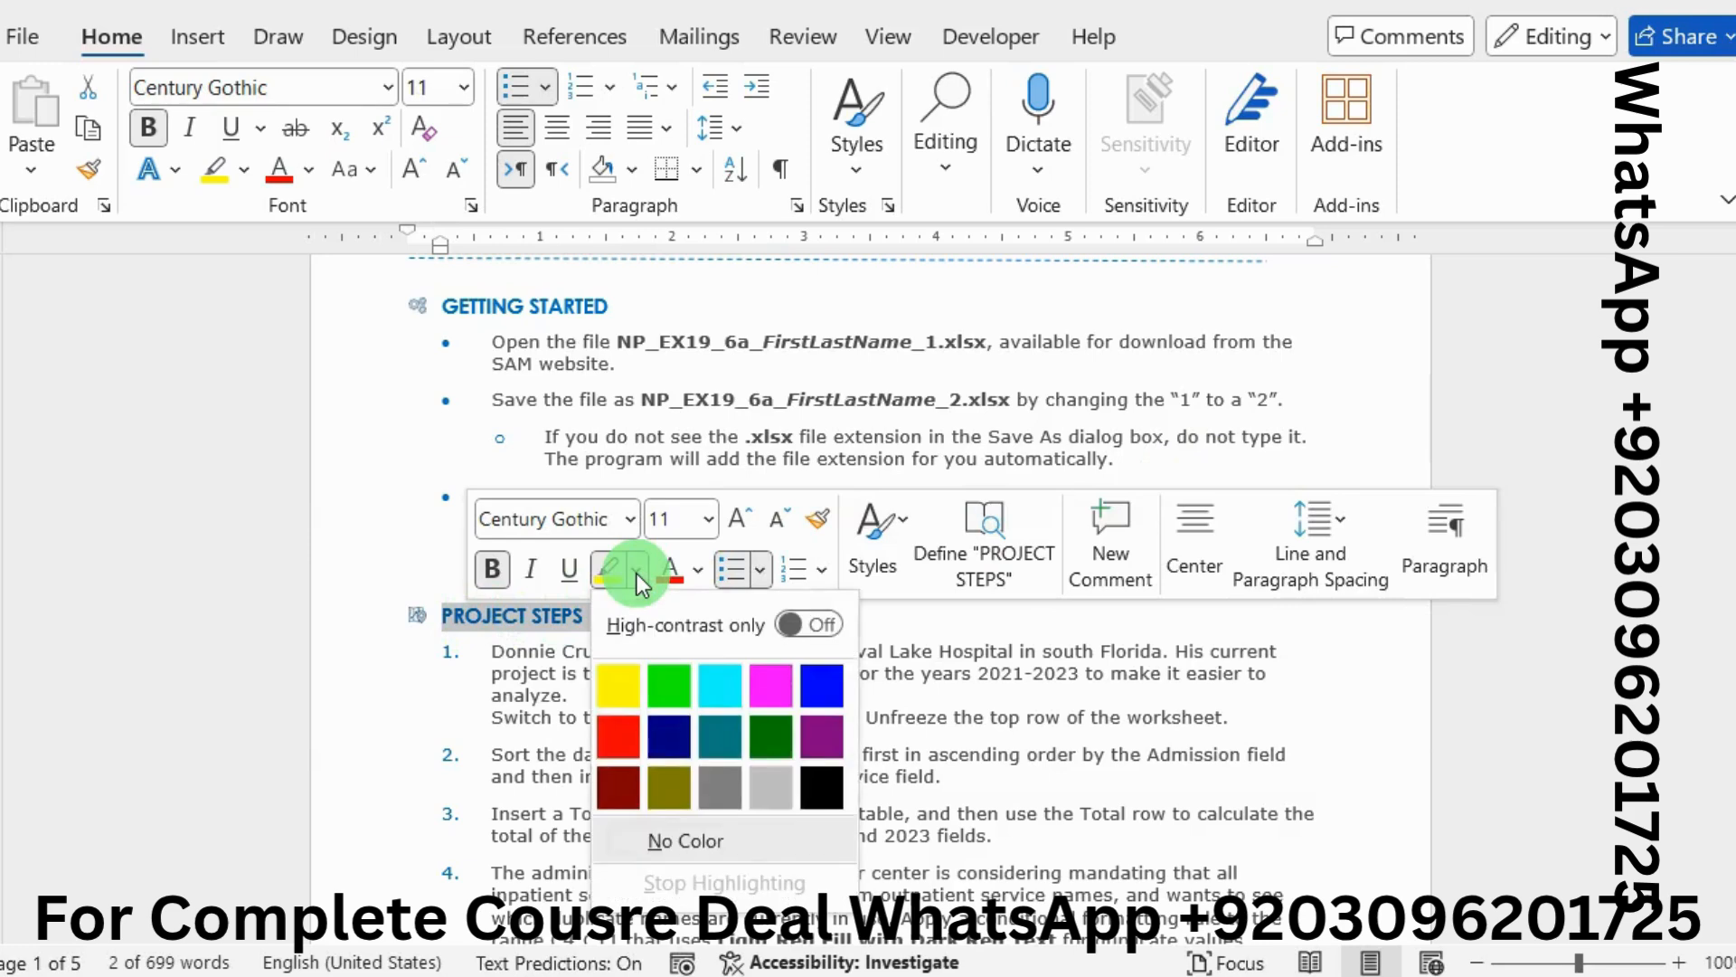
left_click(674, 688)
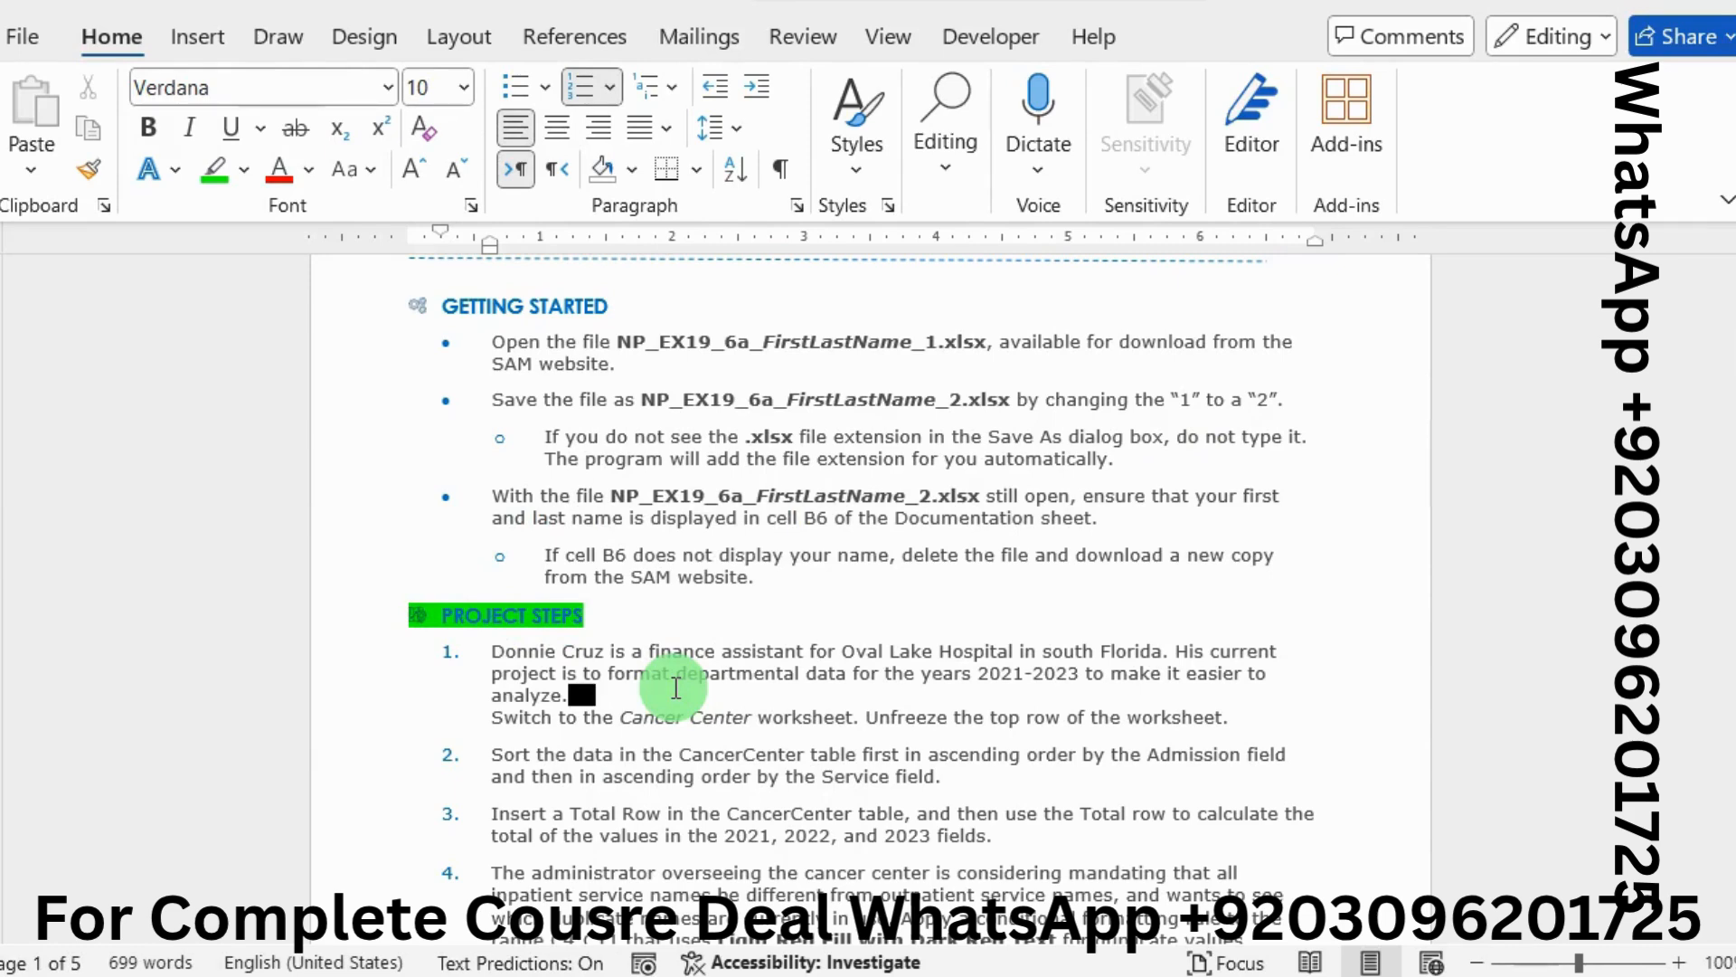
Highlight step 1's Cancer Center and unfreeze-top-row sentences in green
left_click_drag(470, 720, 861, 716)
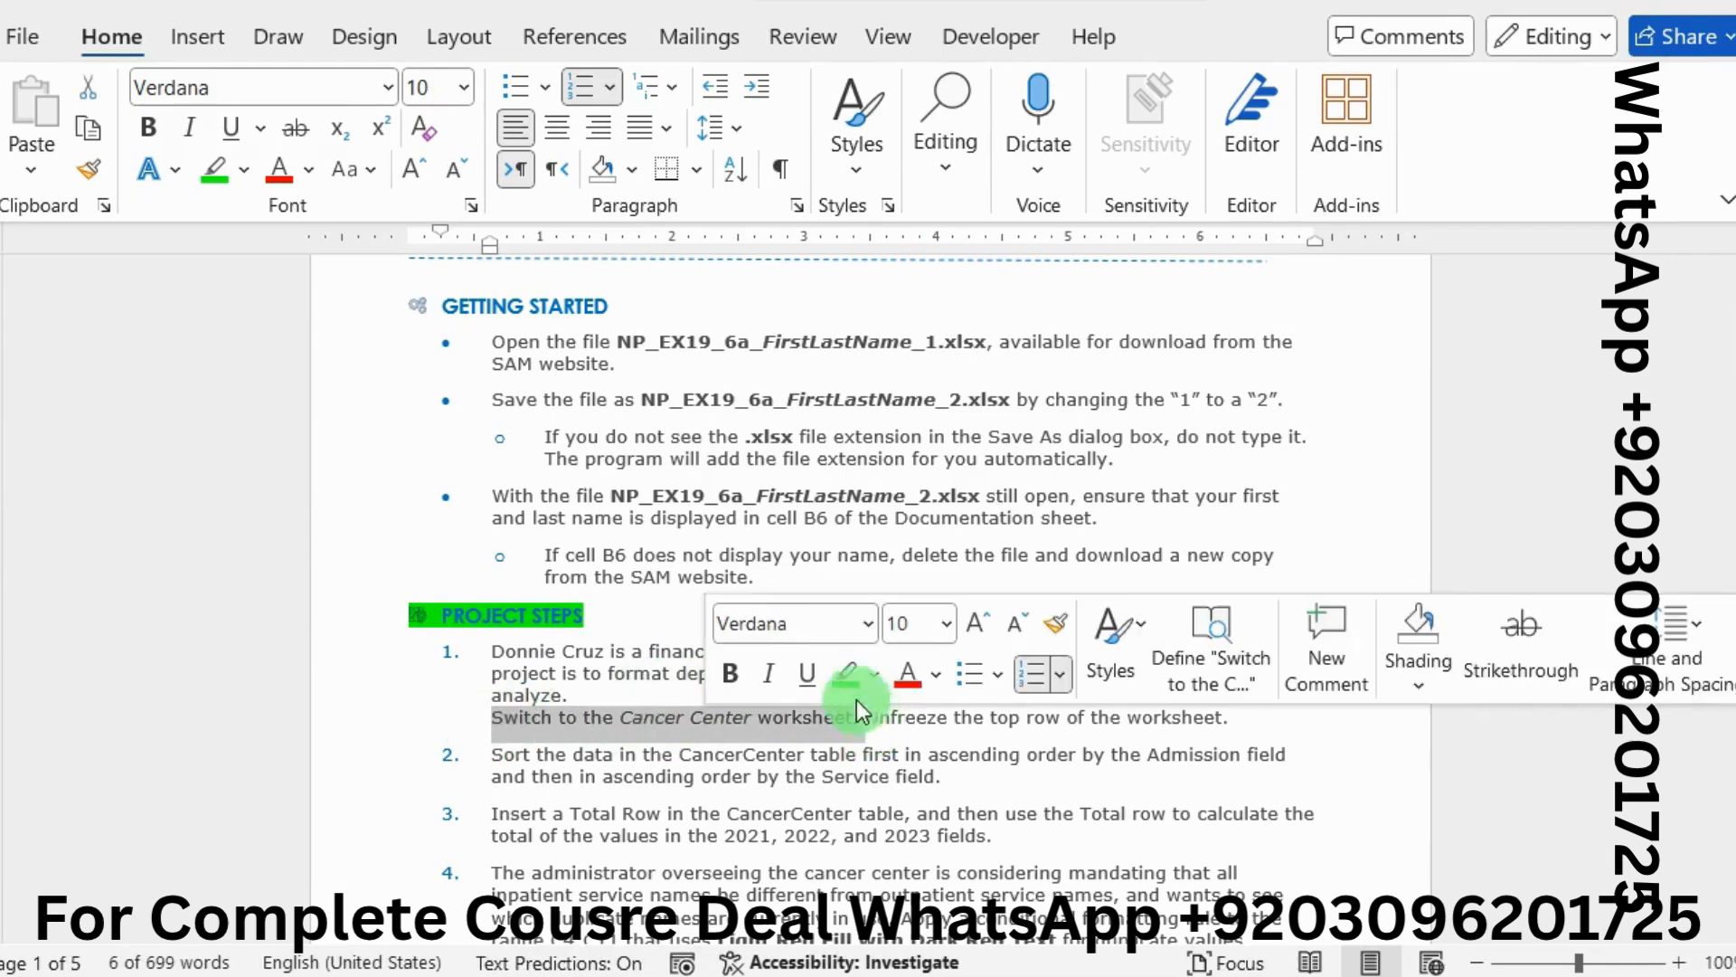
left_click(842, 680)
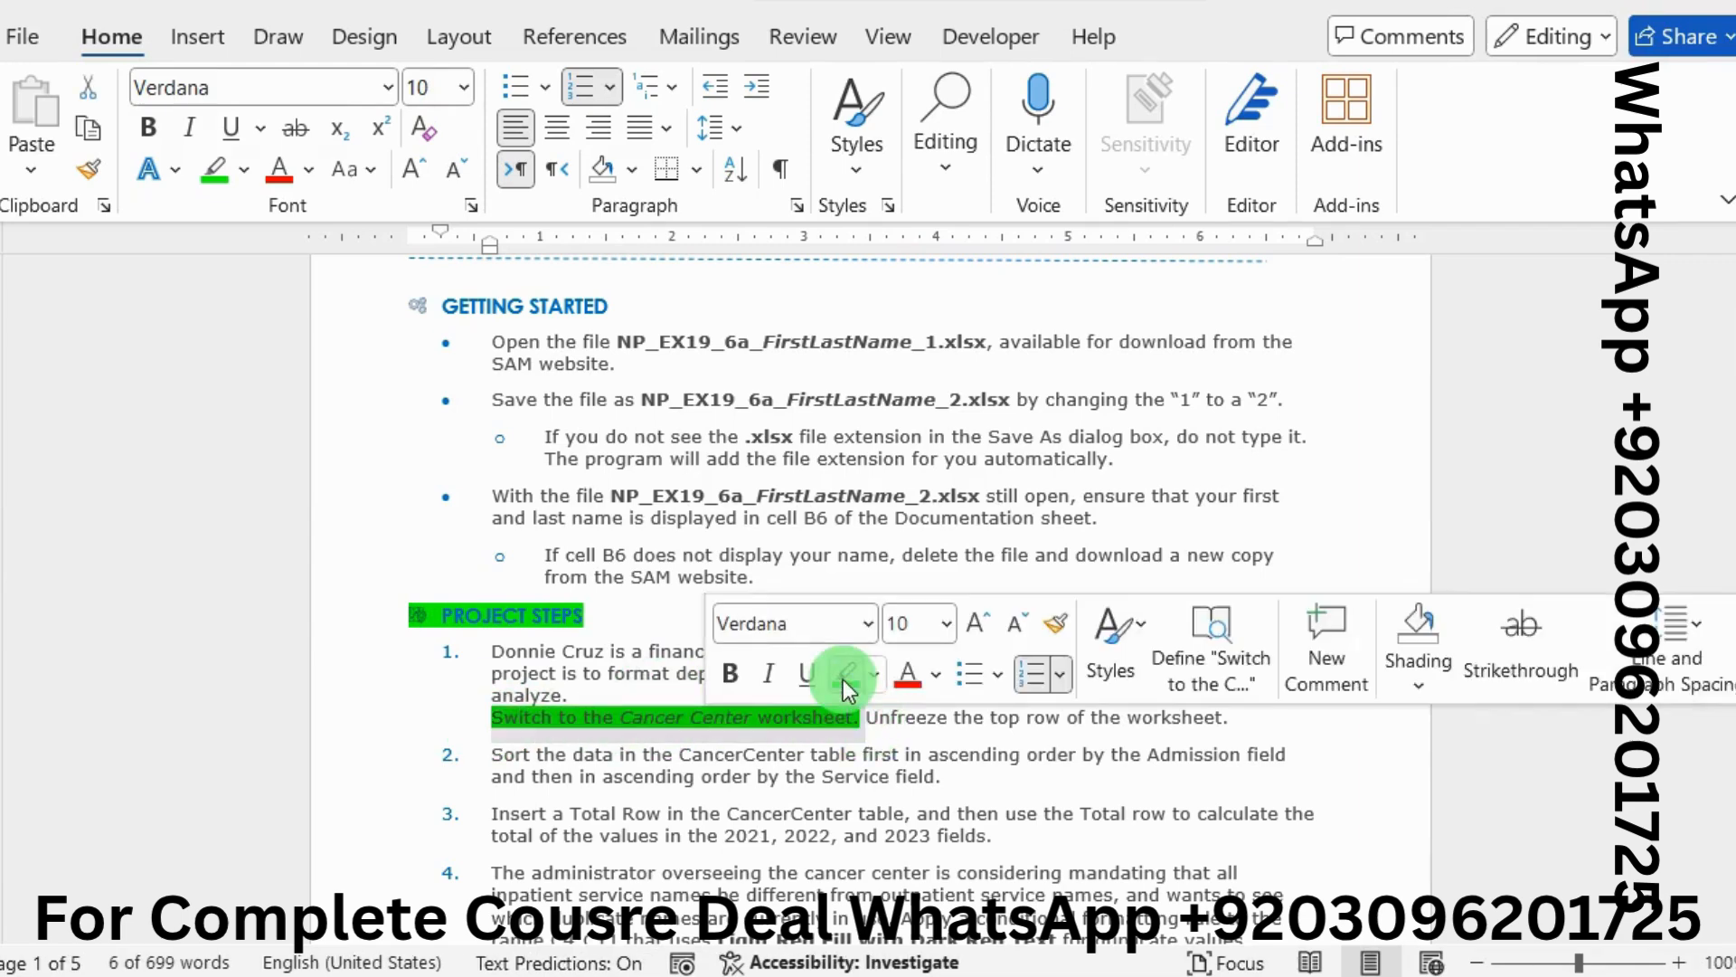
left_click(900, 719)
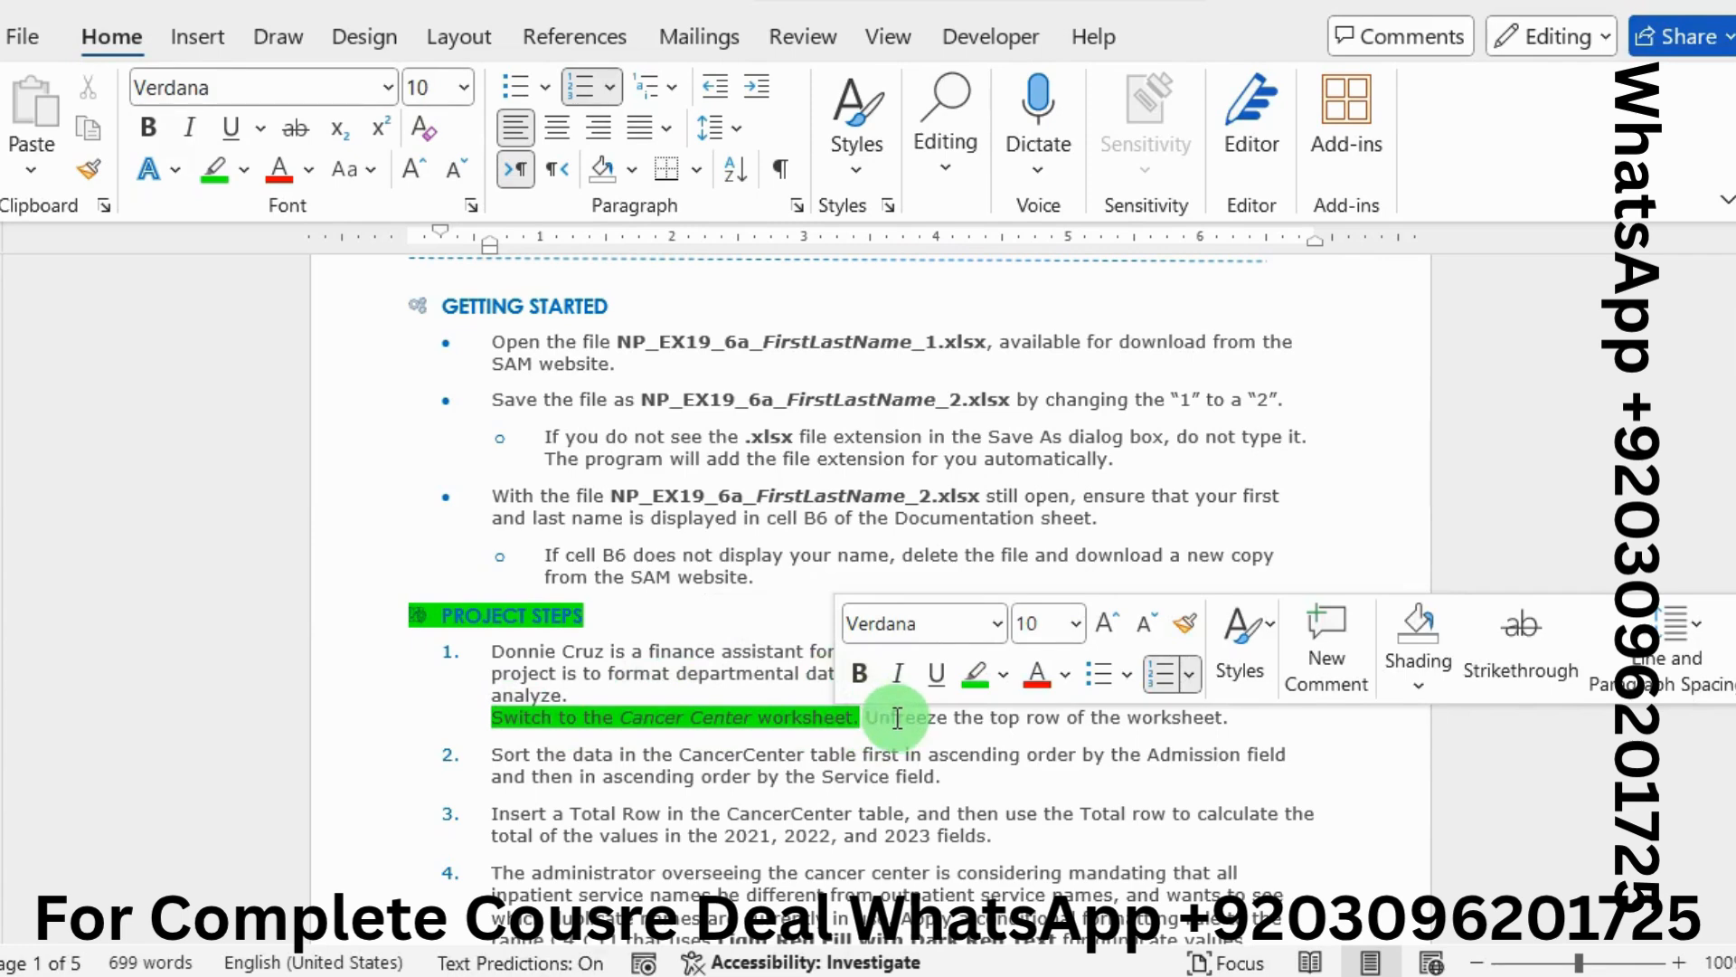
left_click(870, 718)
left_click_drag(870, 719, 1222, 717)
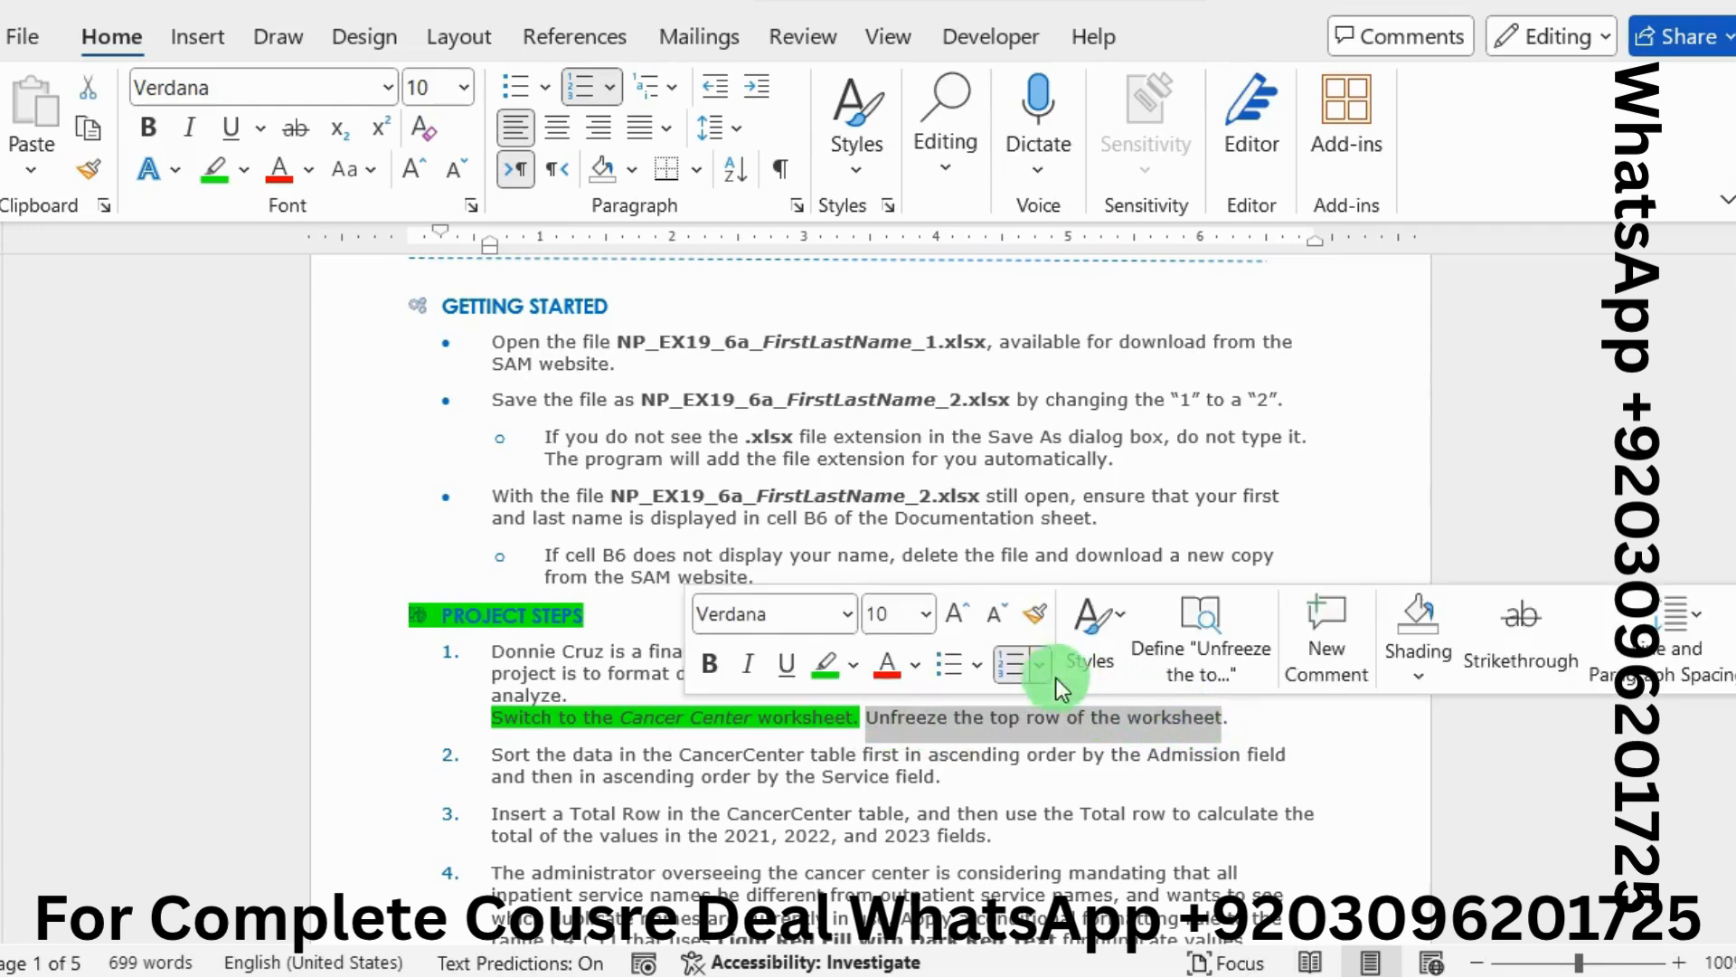
left_click(824, 669)
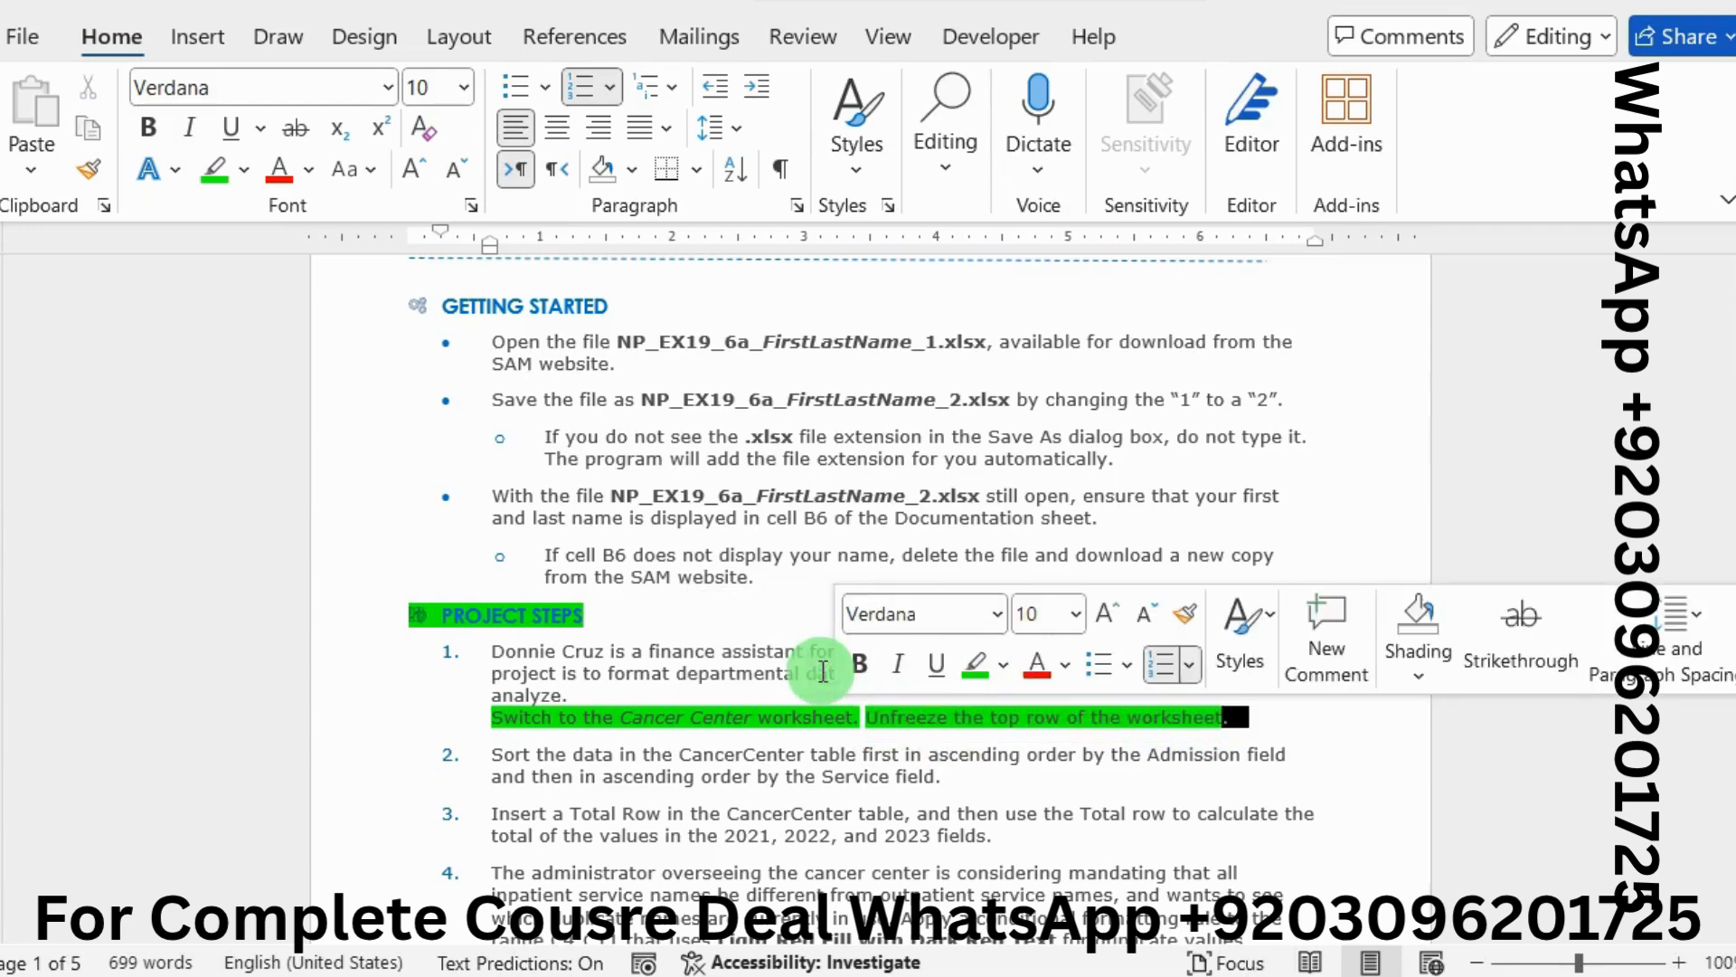
left_click(1705, 499)
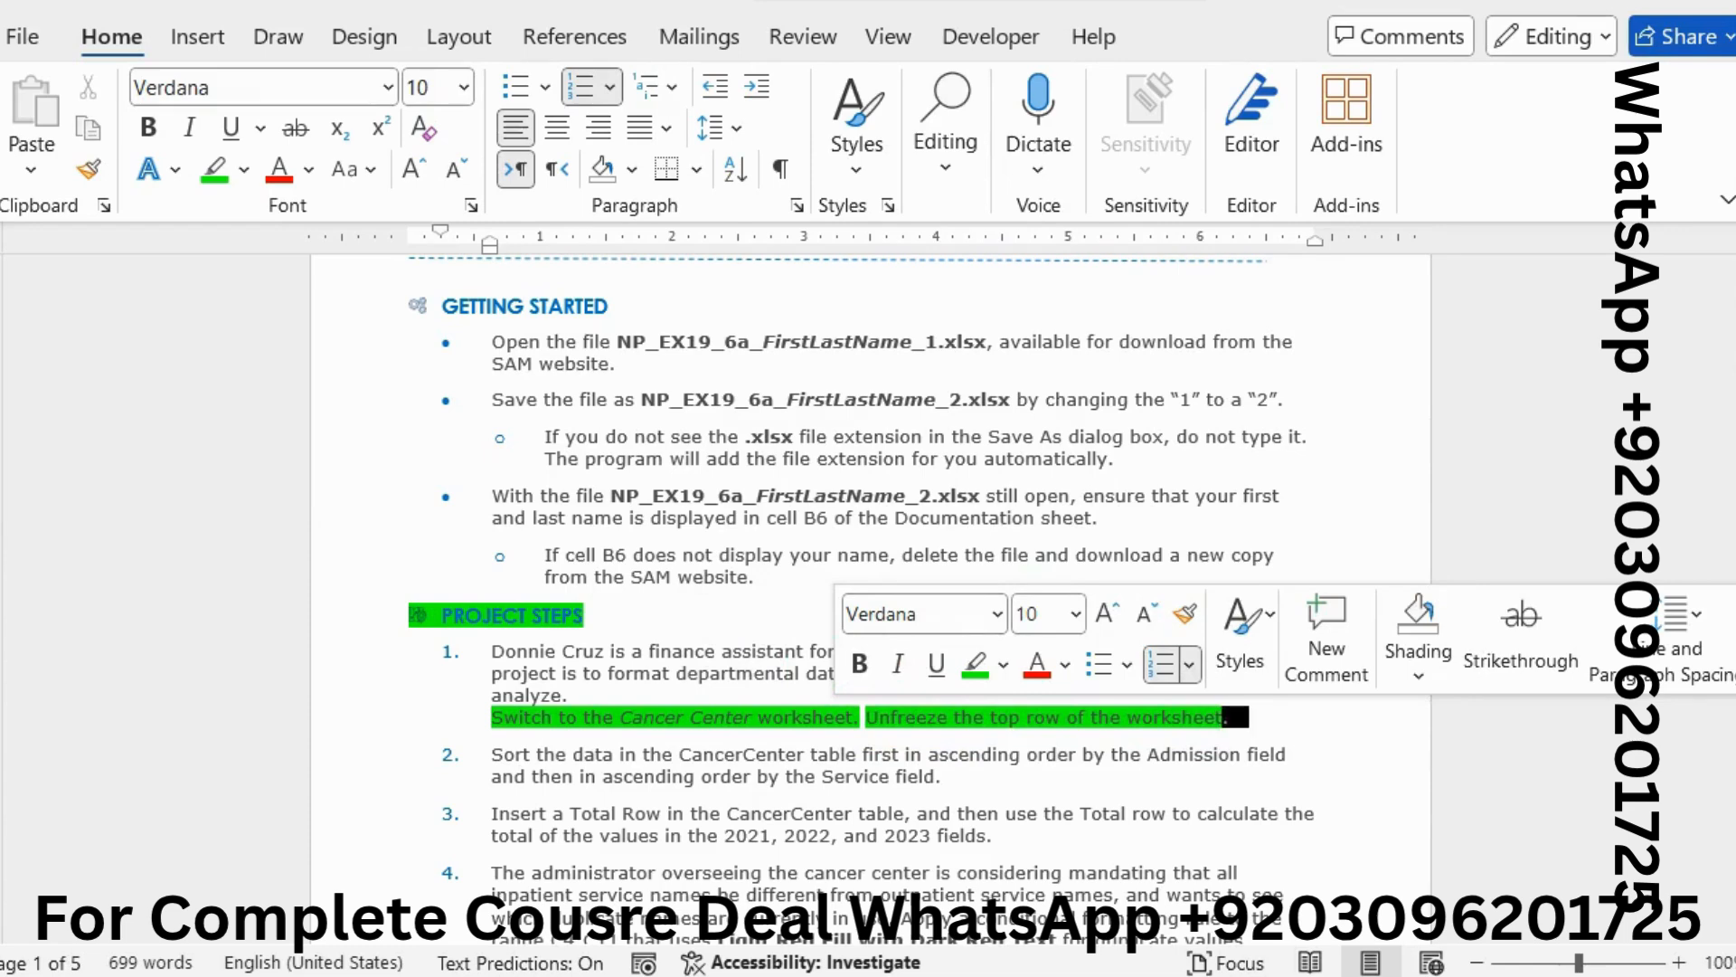
key("alt+Tab")
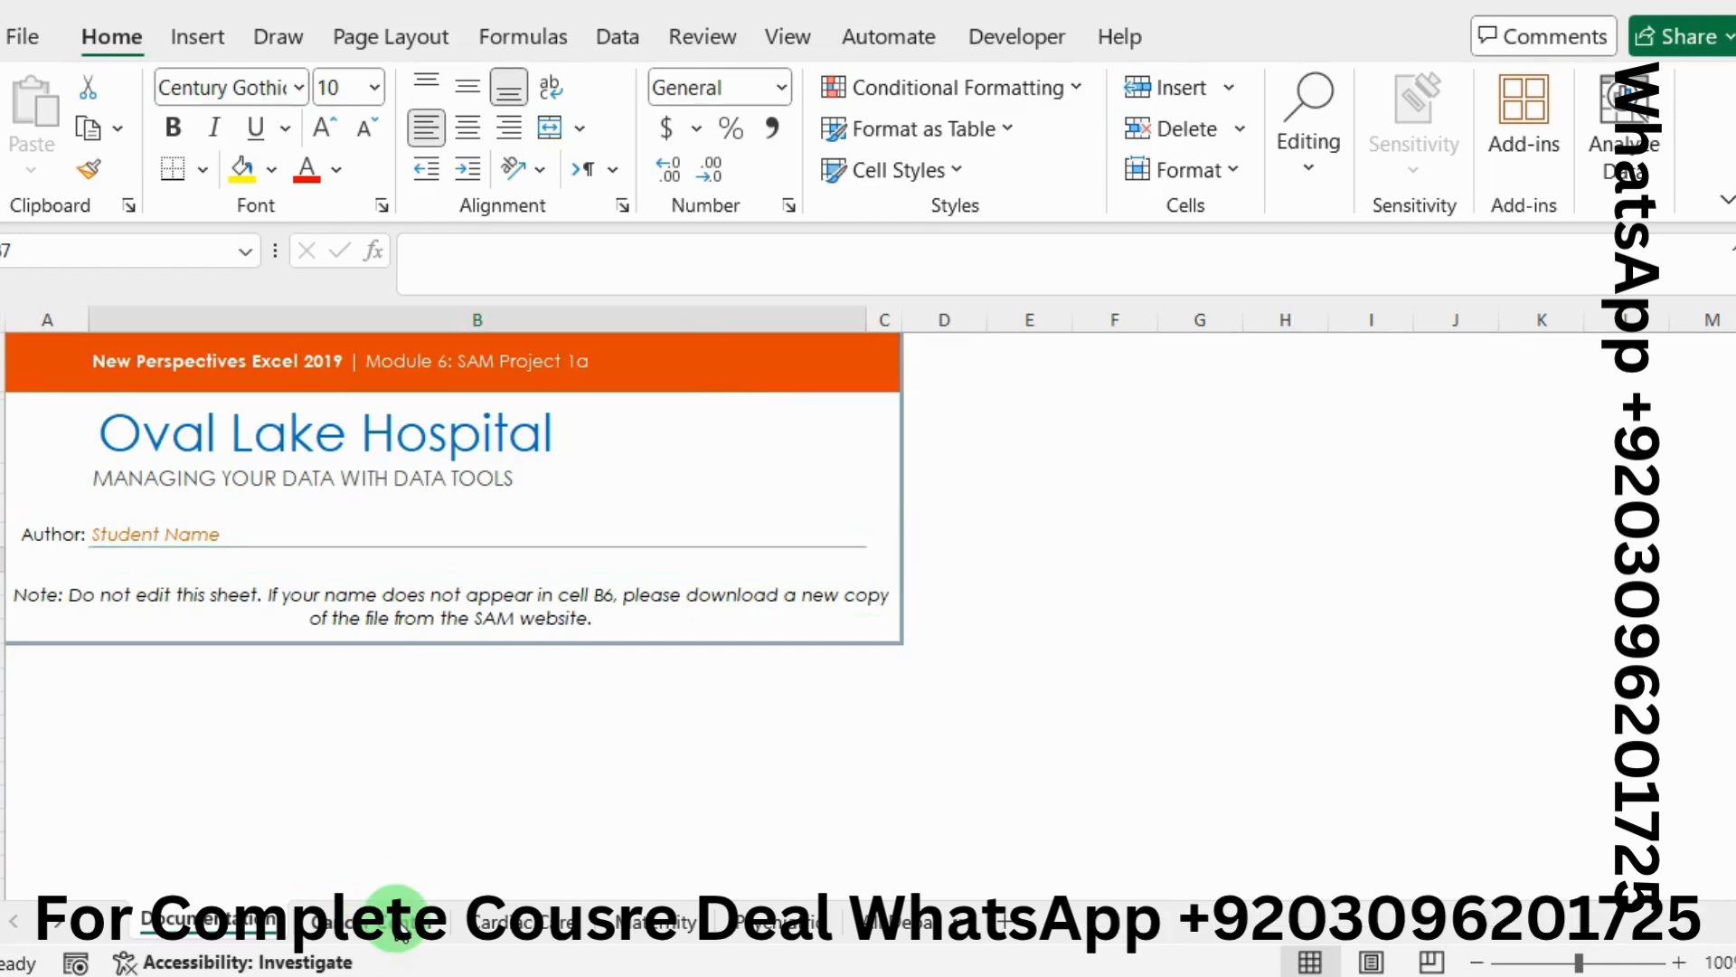
Unfreeze the top row of the Cancer Center worksheet using View > Freeze Panes
left_click(398, 923)
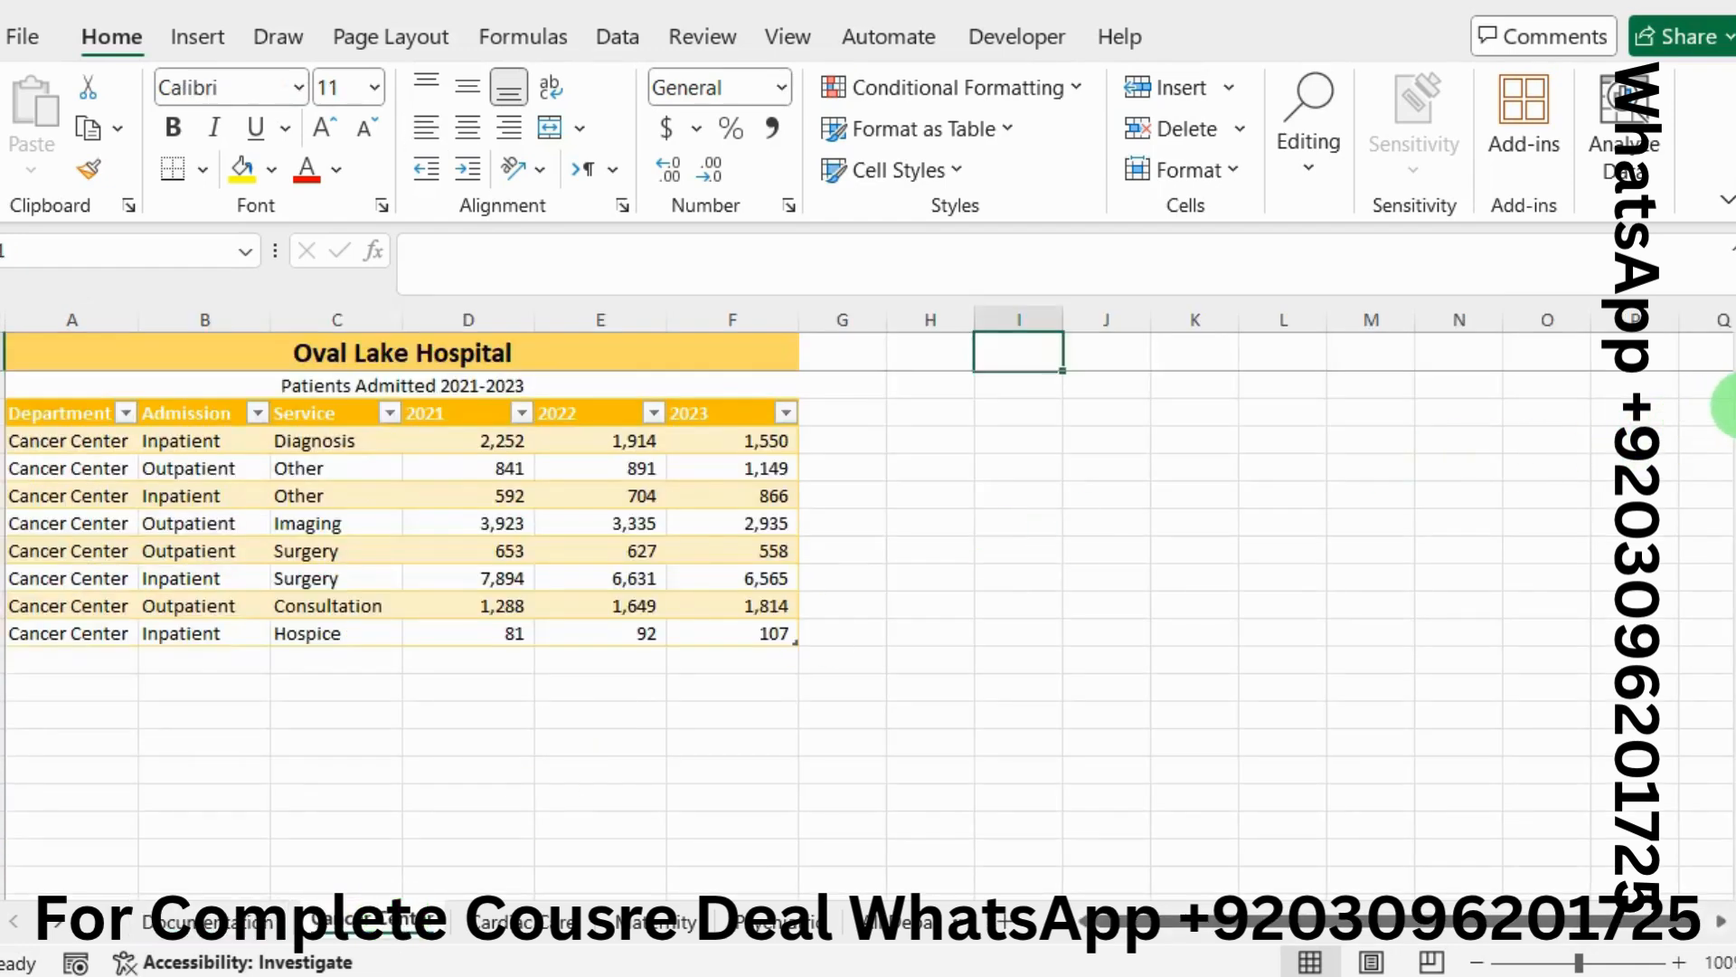
left_click_drag(1727, 407, 1729, 488)
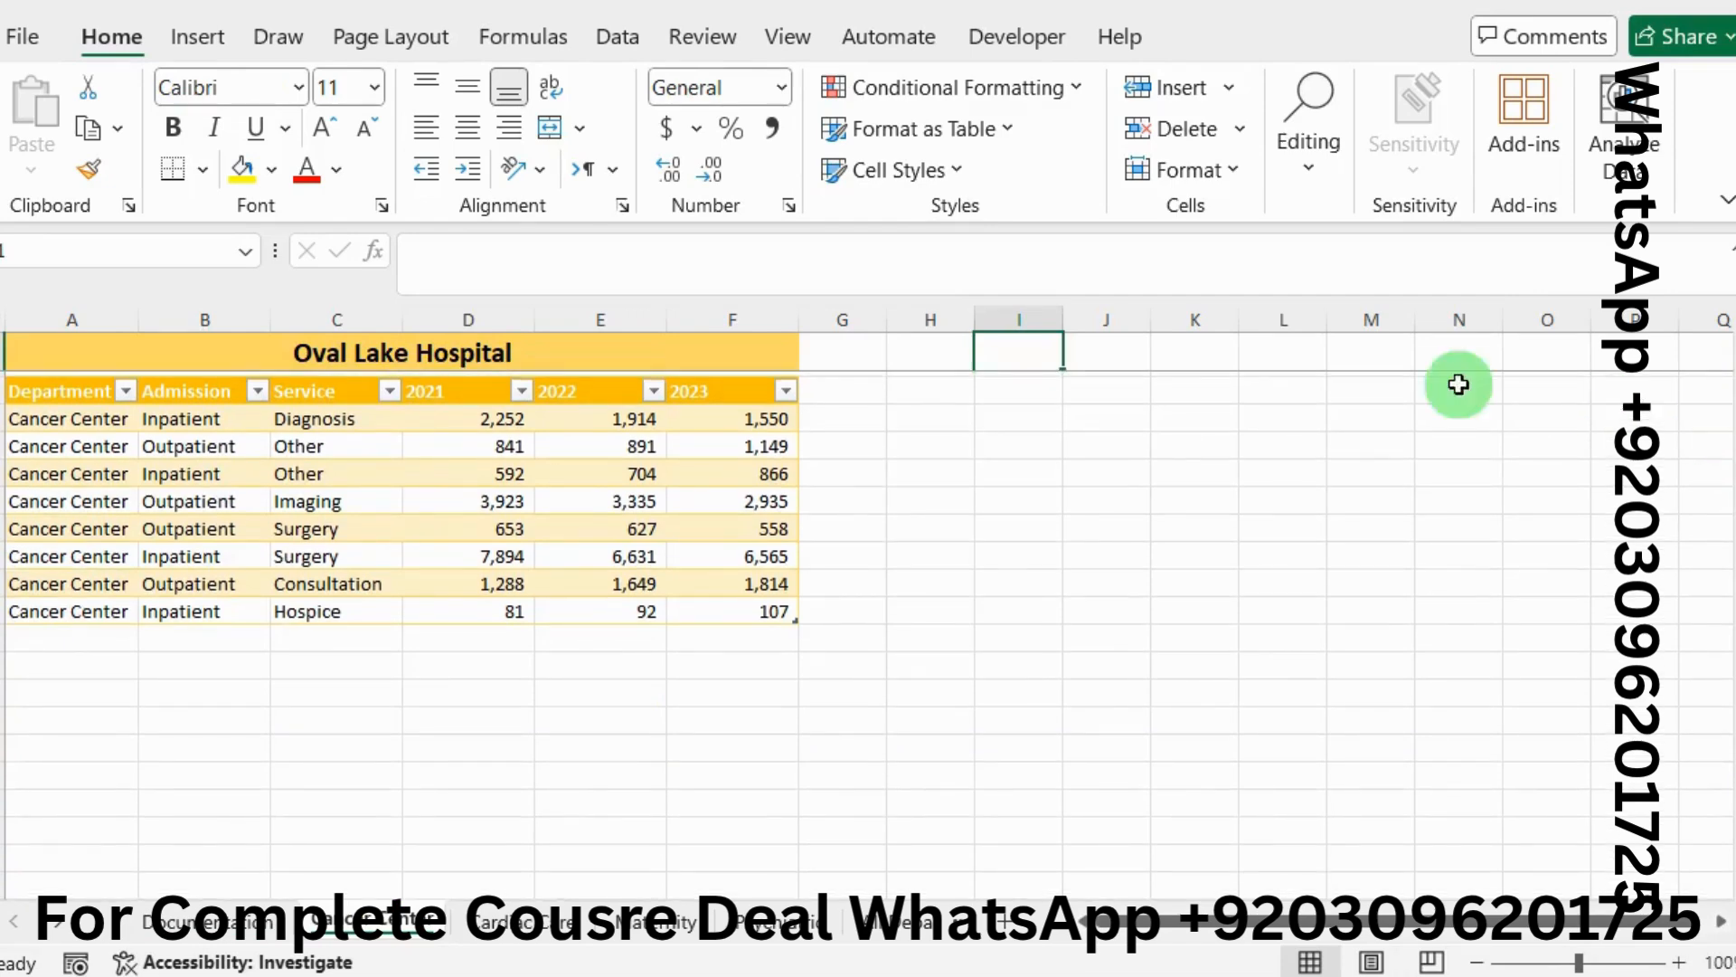
left_click(789, 45)
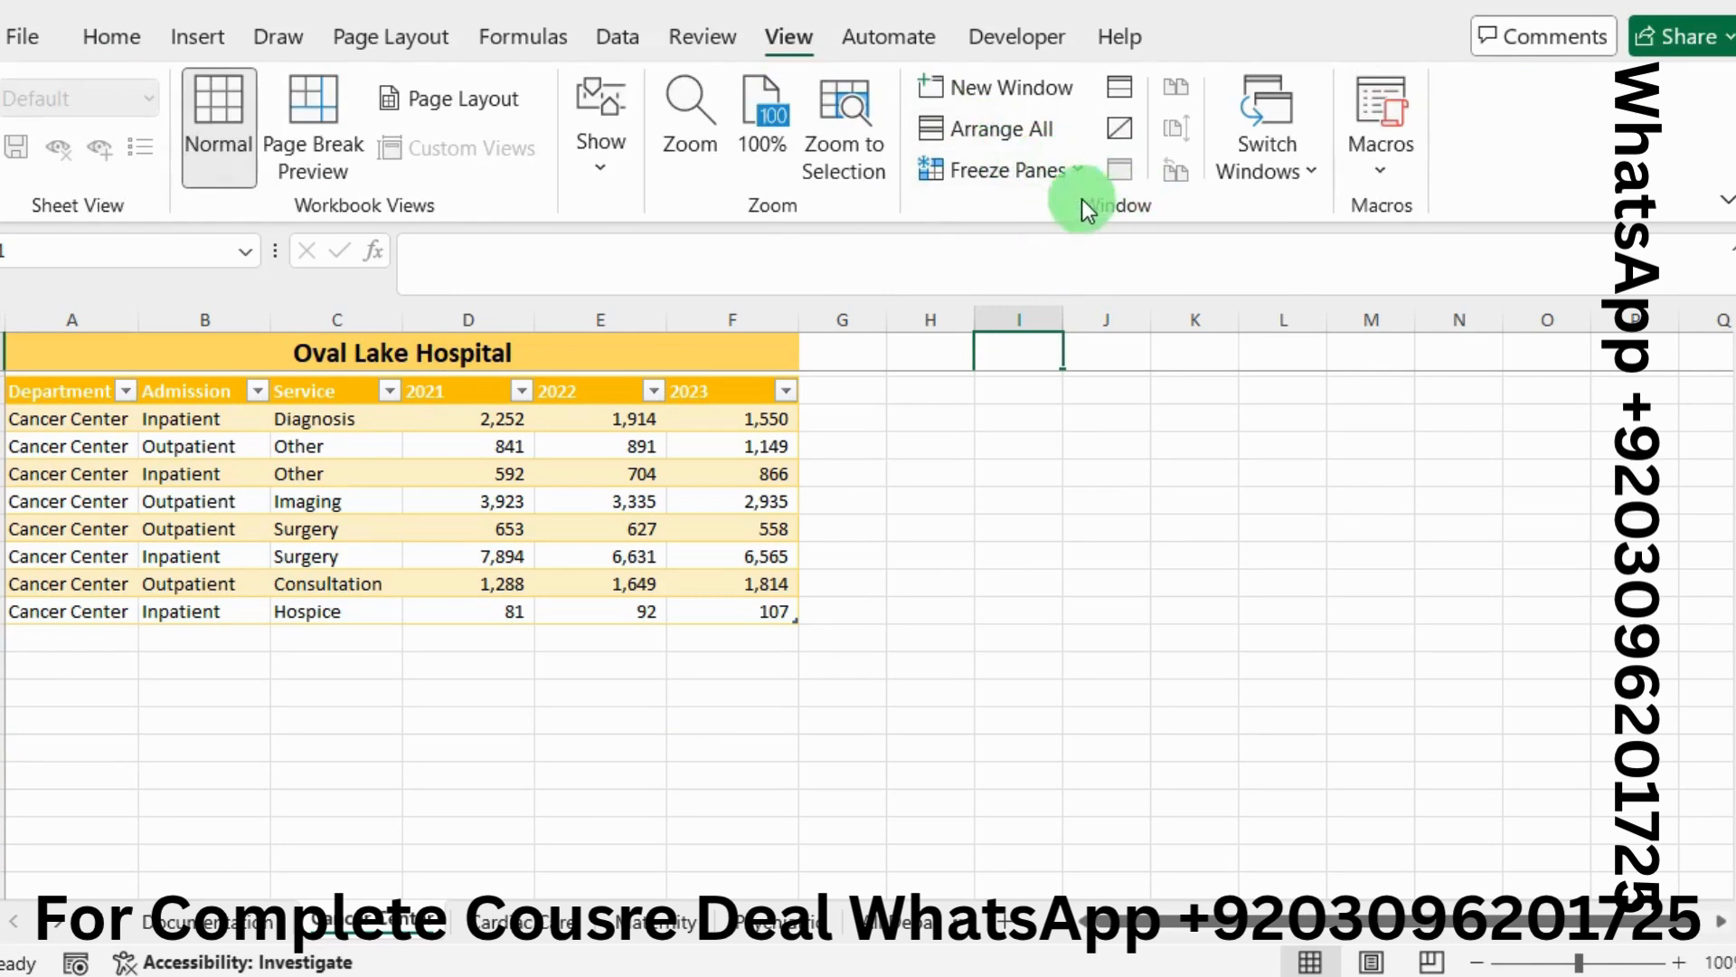
left_click(1076, 170)
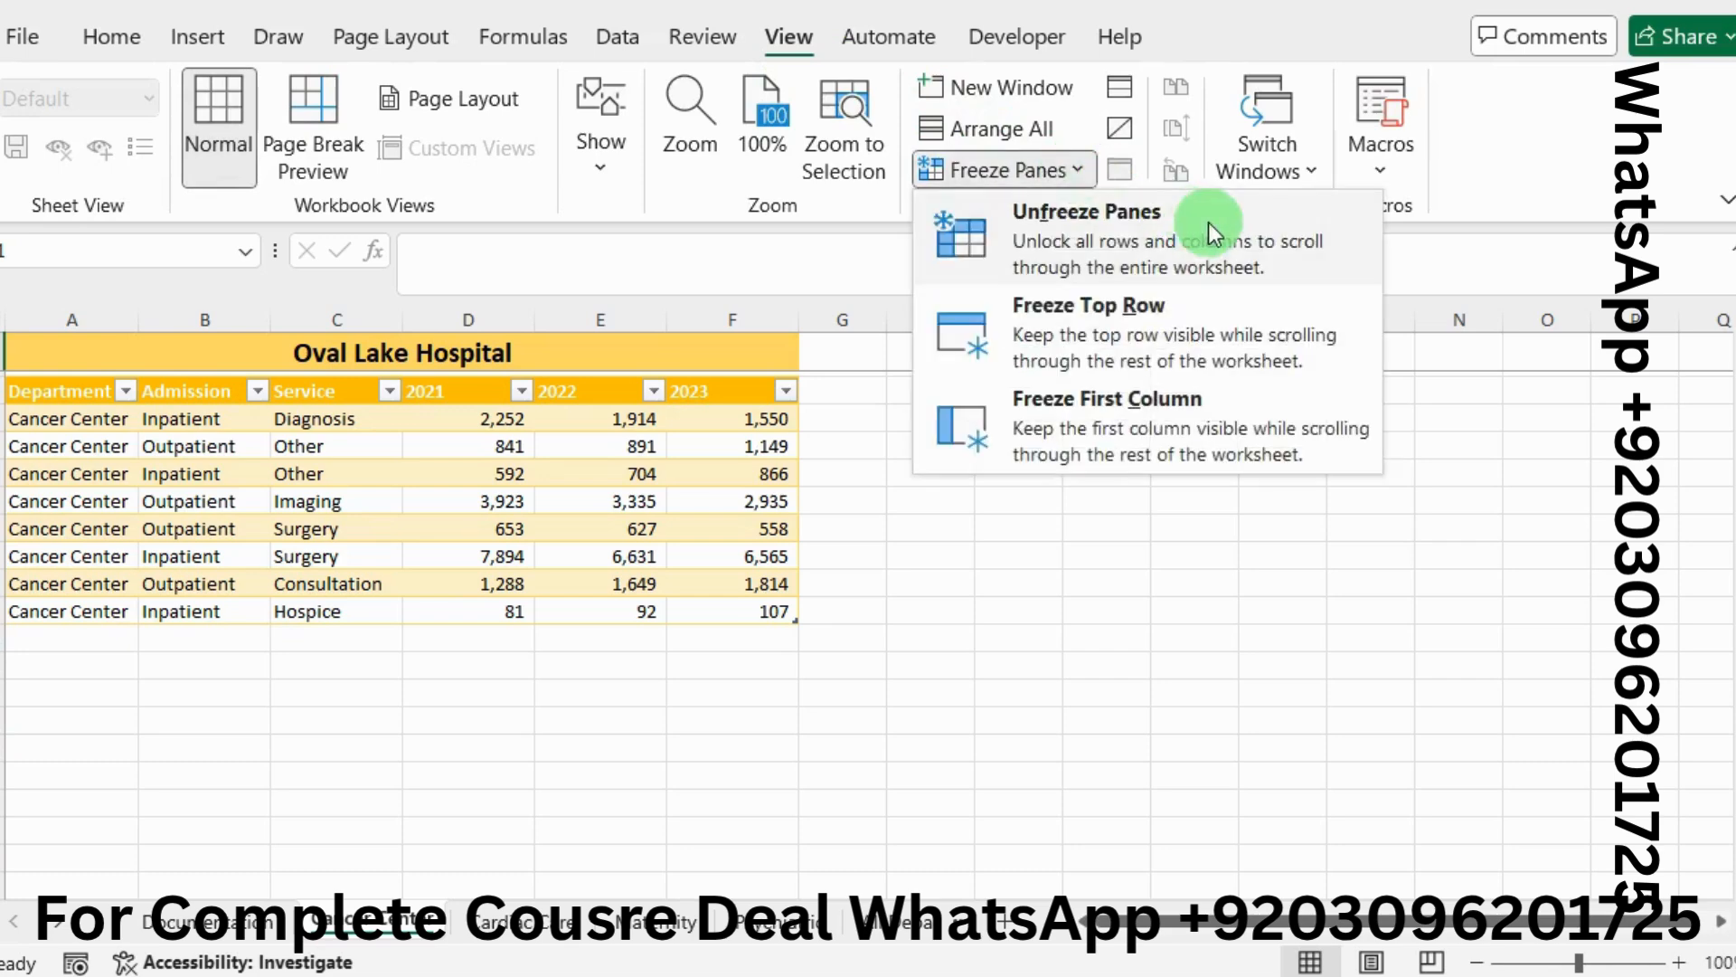
left_click(1116, 239)
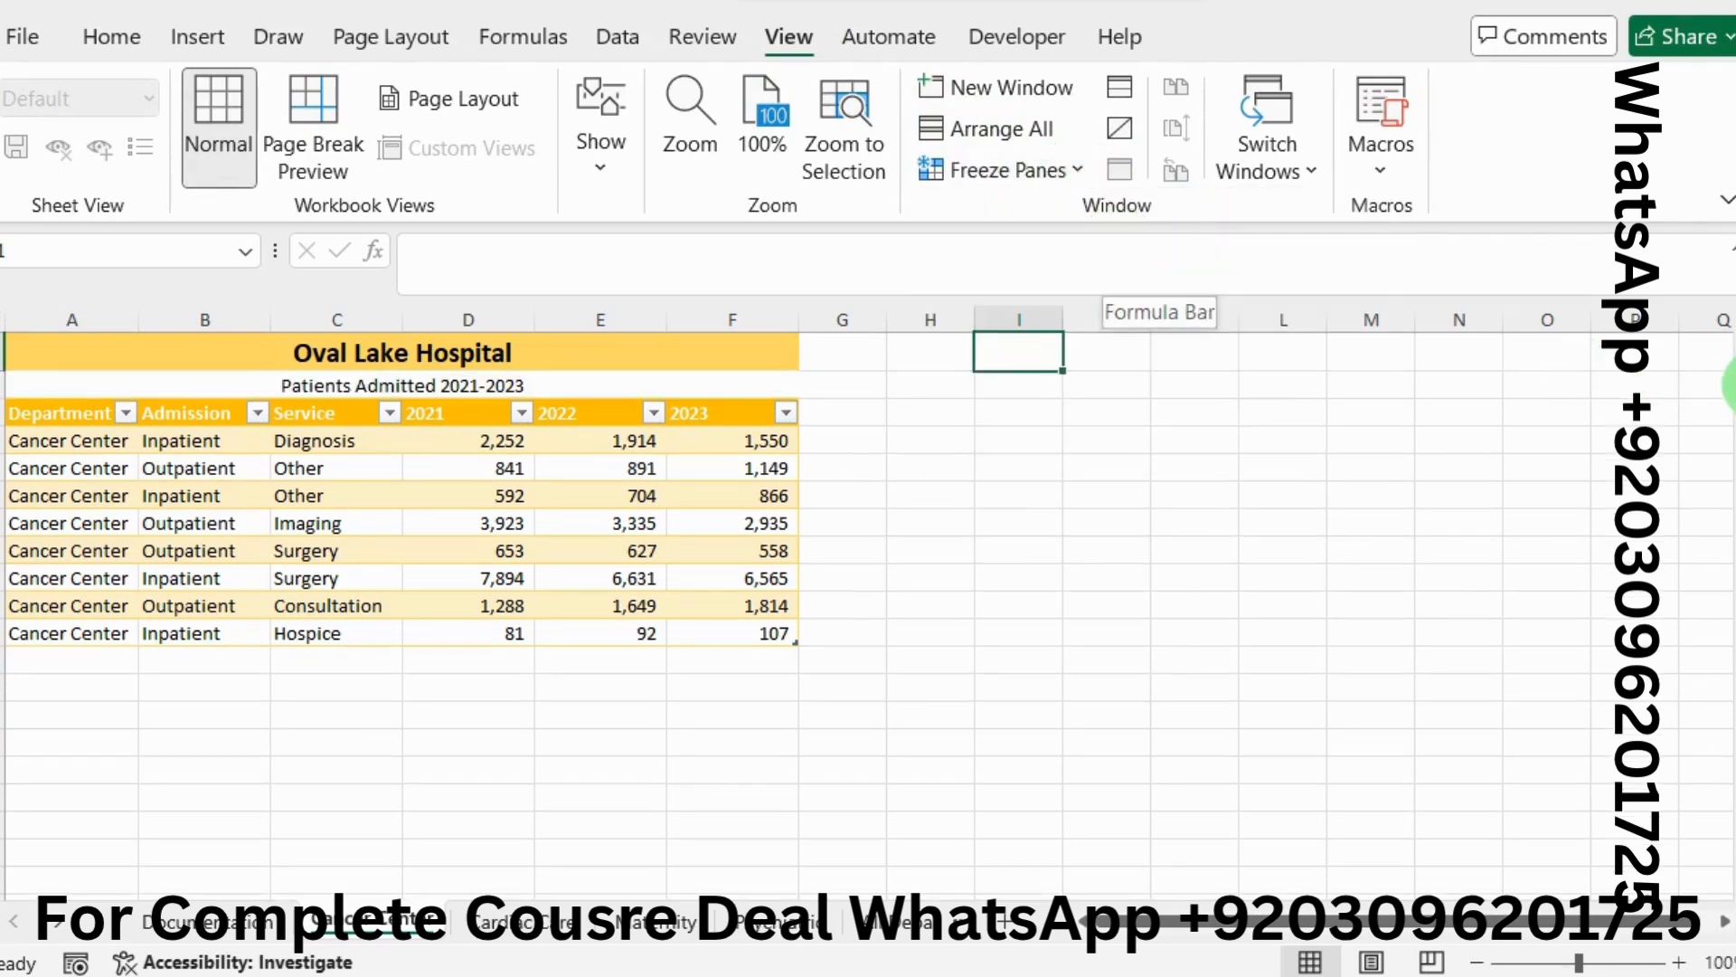
mouse_move(1726, 387)
left_mouse_down()
mouse_move(1729, 443)
mouse_move(1728, 398)
left_mouse_up()
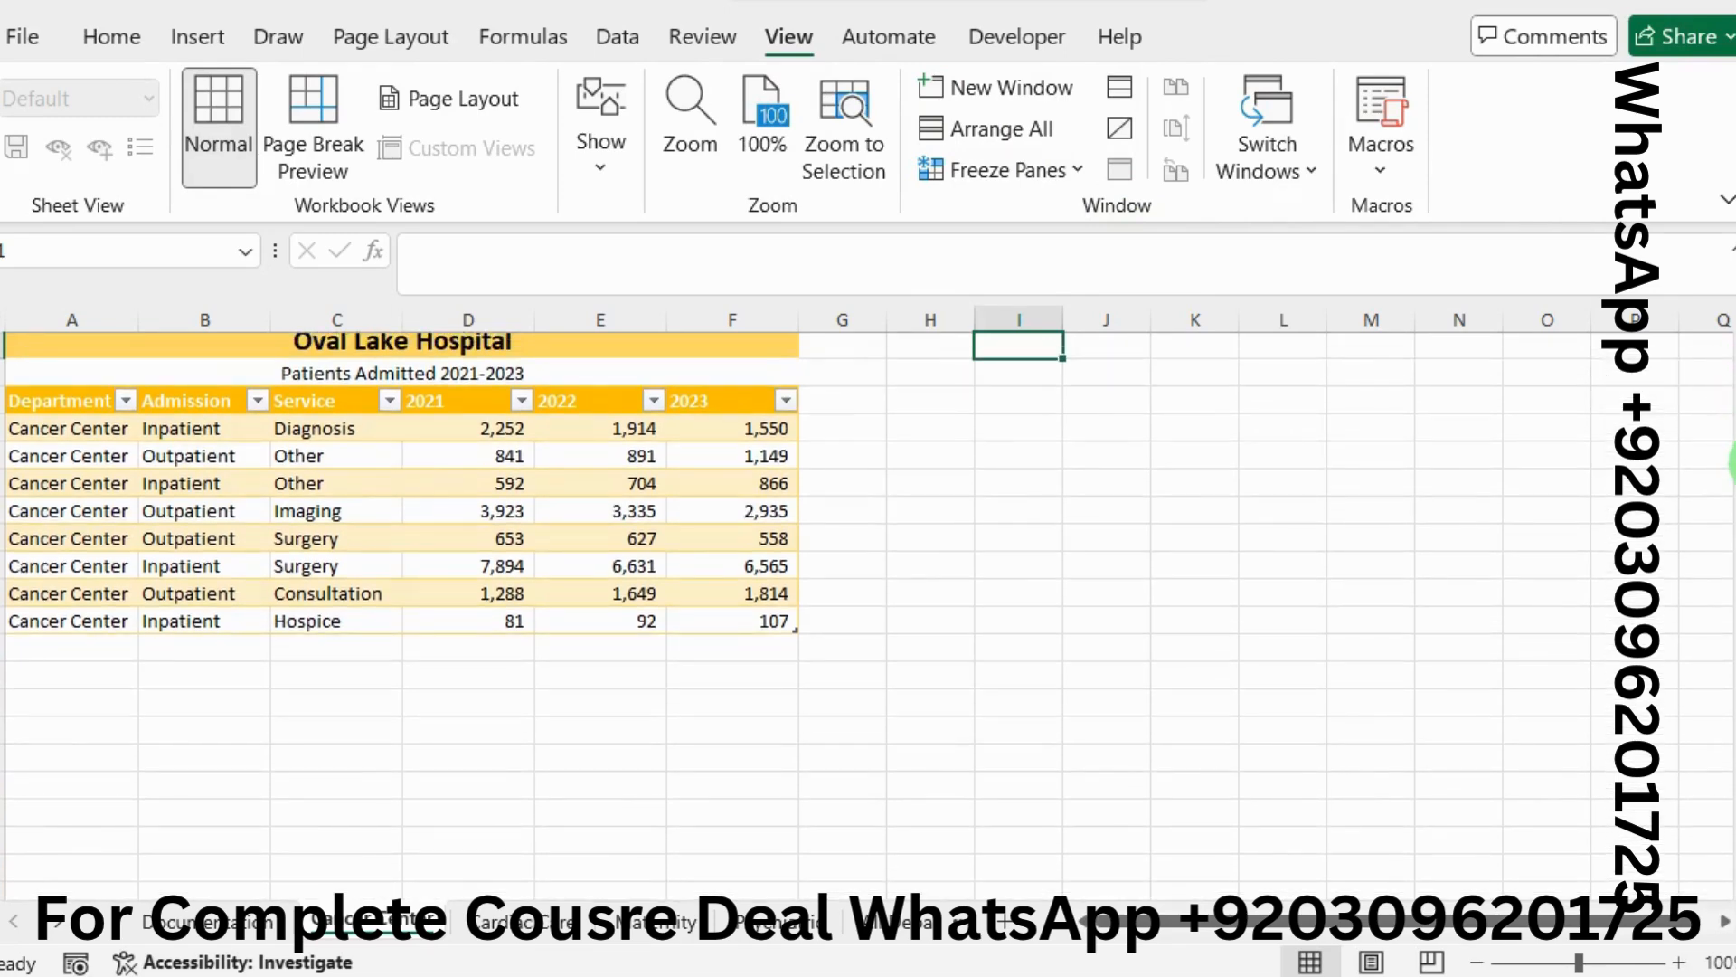
key("alt+Tab")
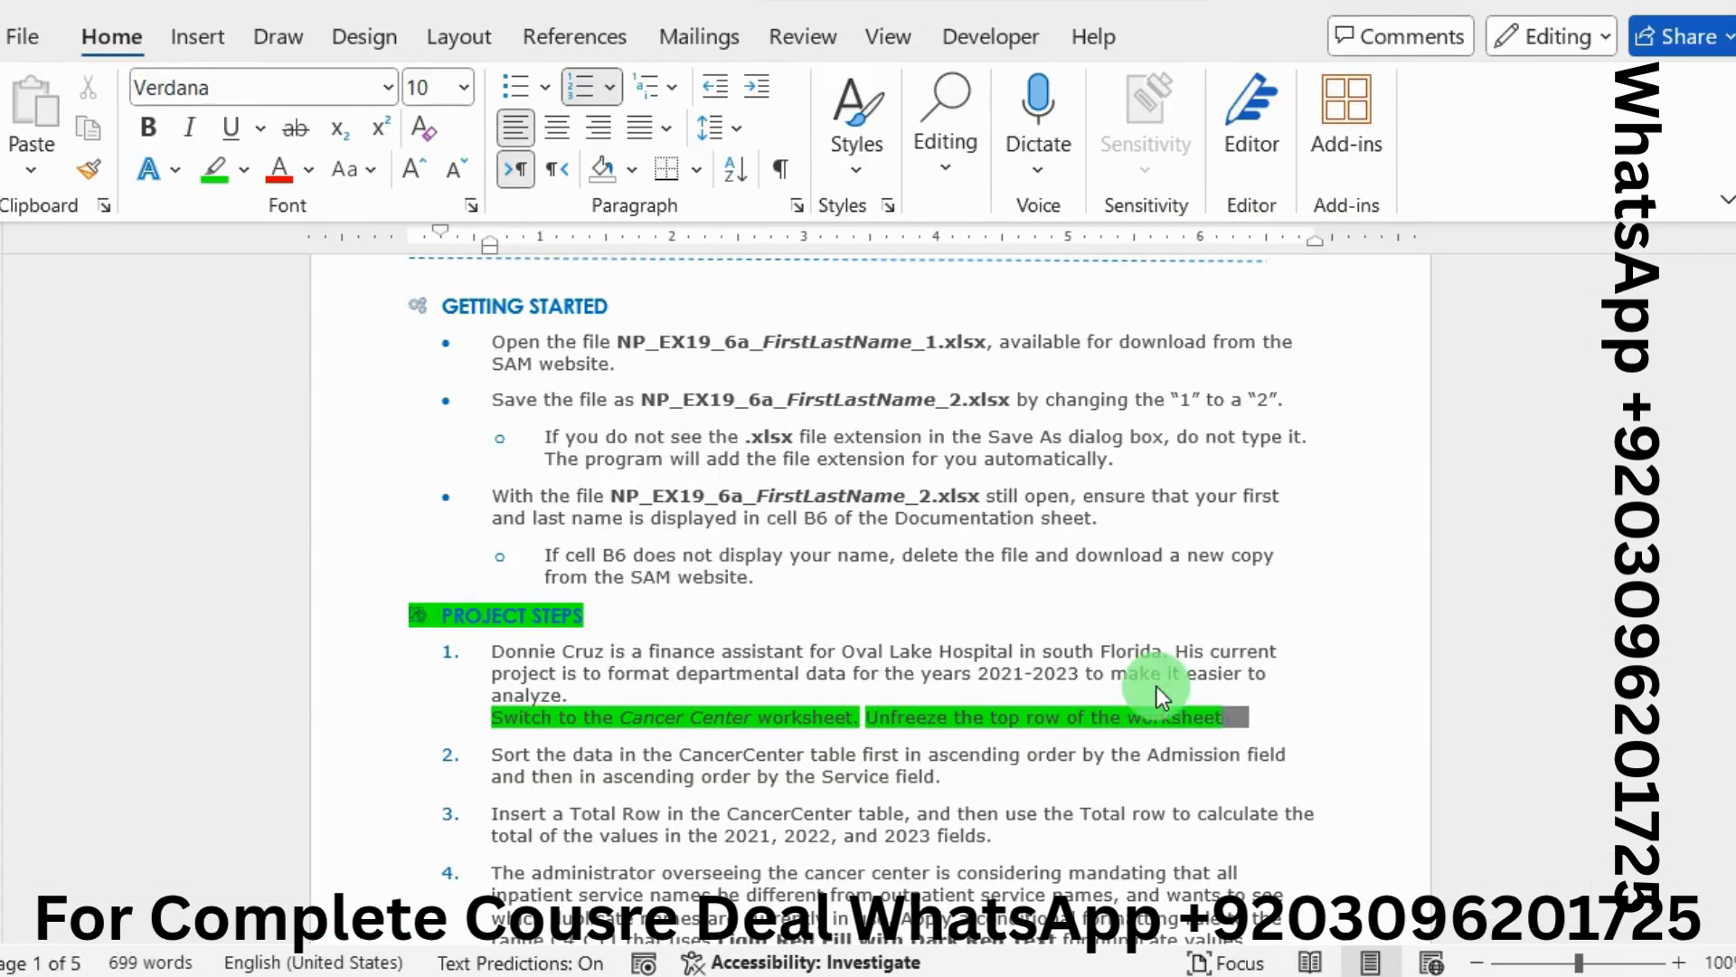
Move the green highlight from step 1's instruction line to step 2's sorting instruction
left_click_drag(1060, 716, 517, 713)
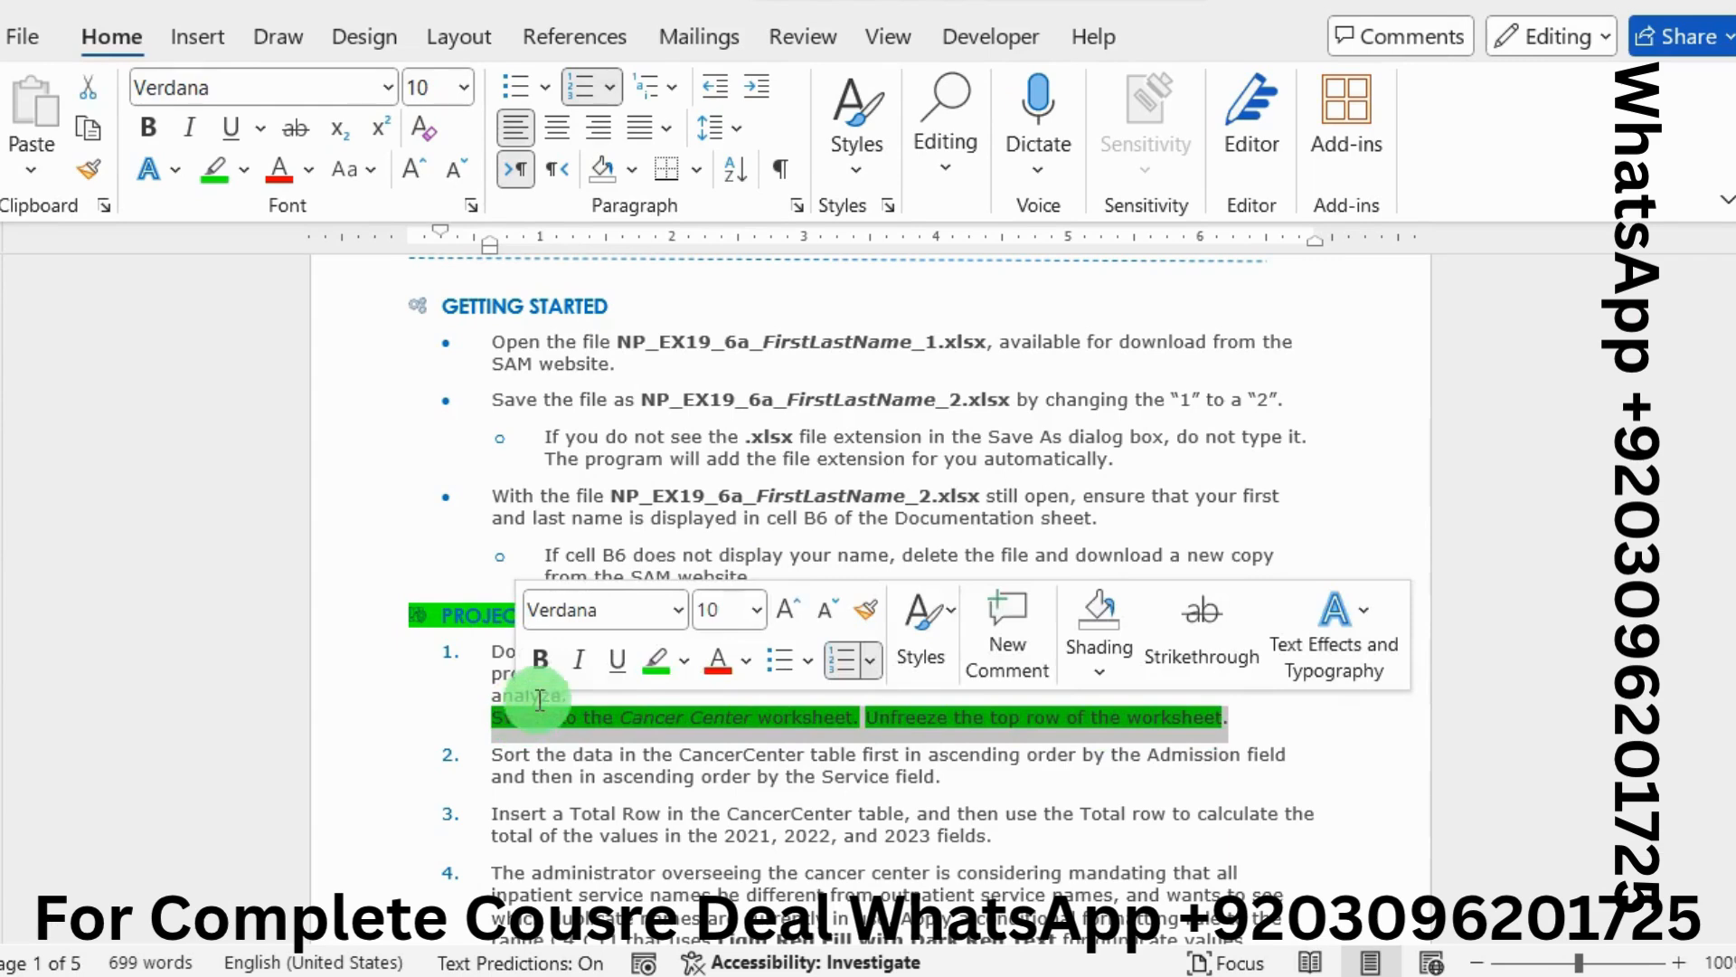
left_click(646, 669)
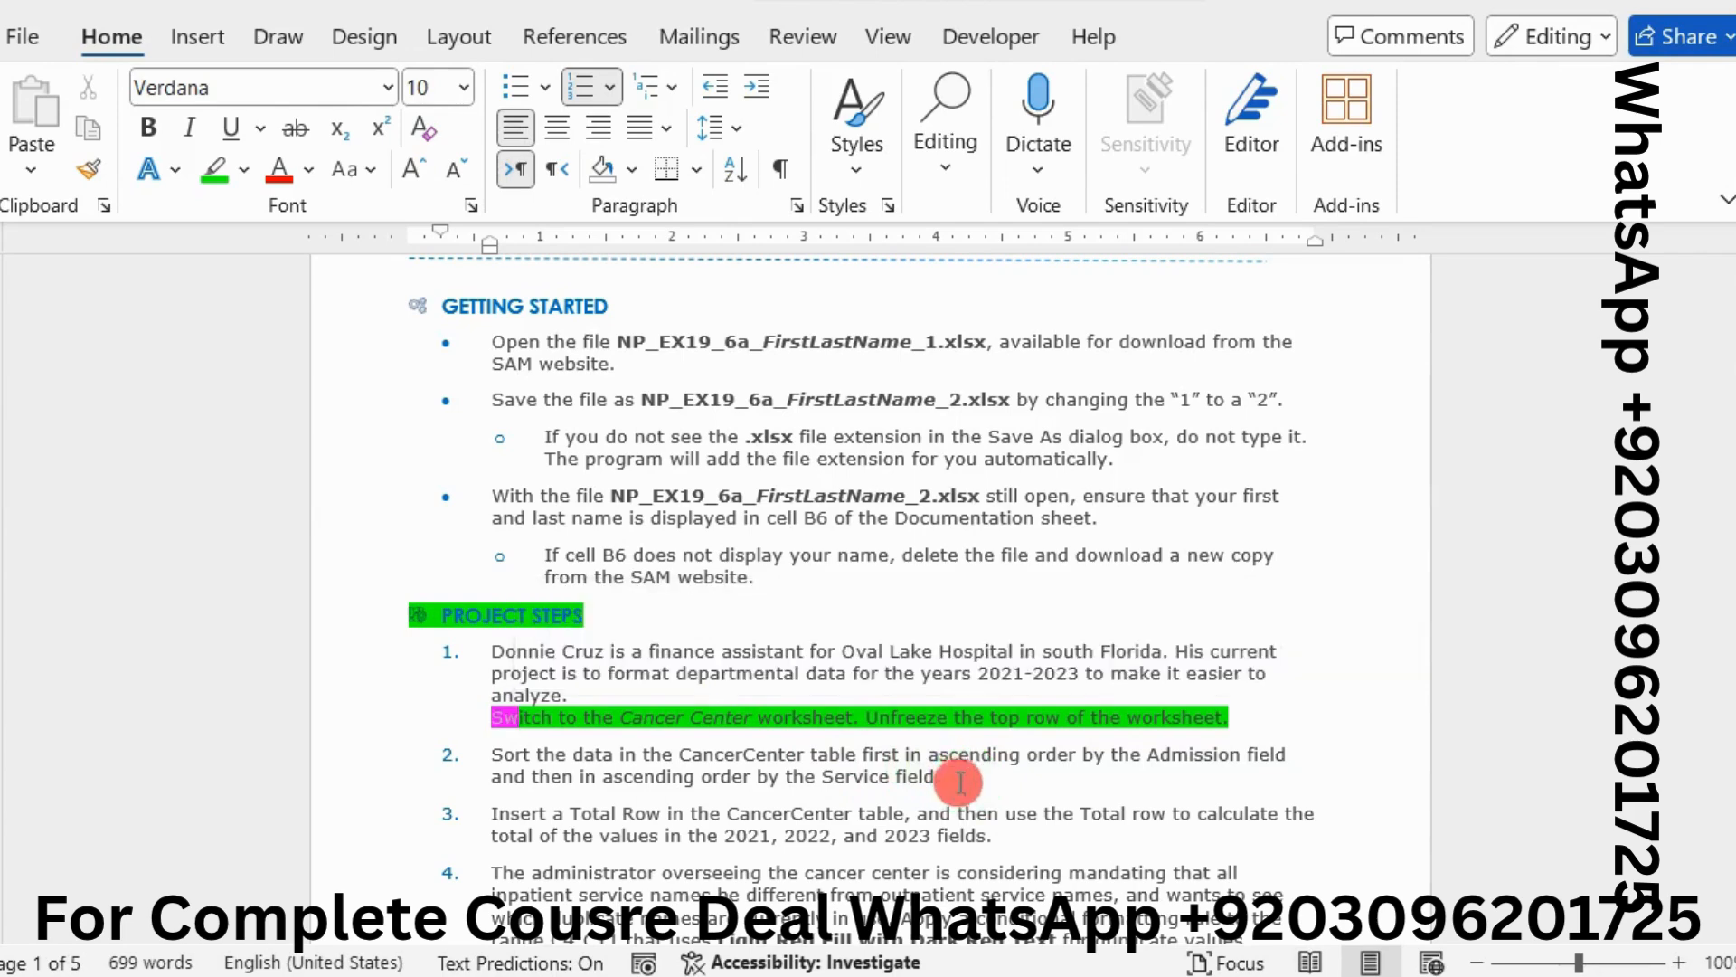
triple_click(796, 758)
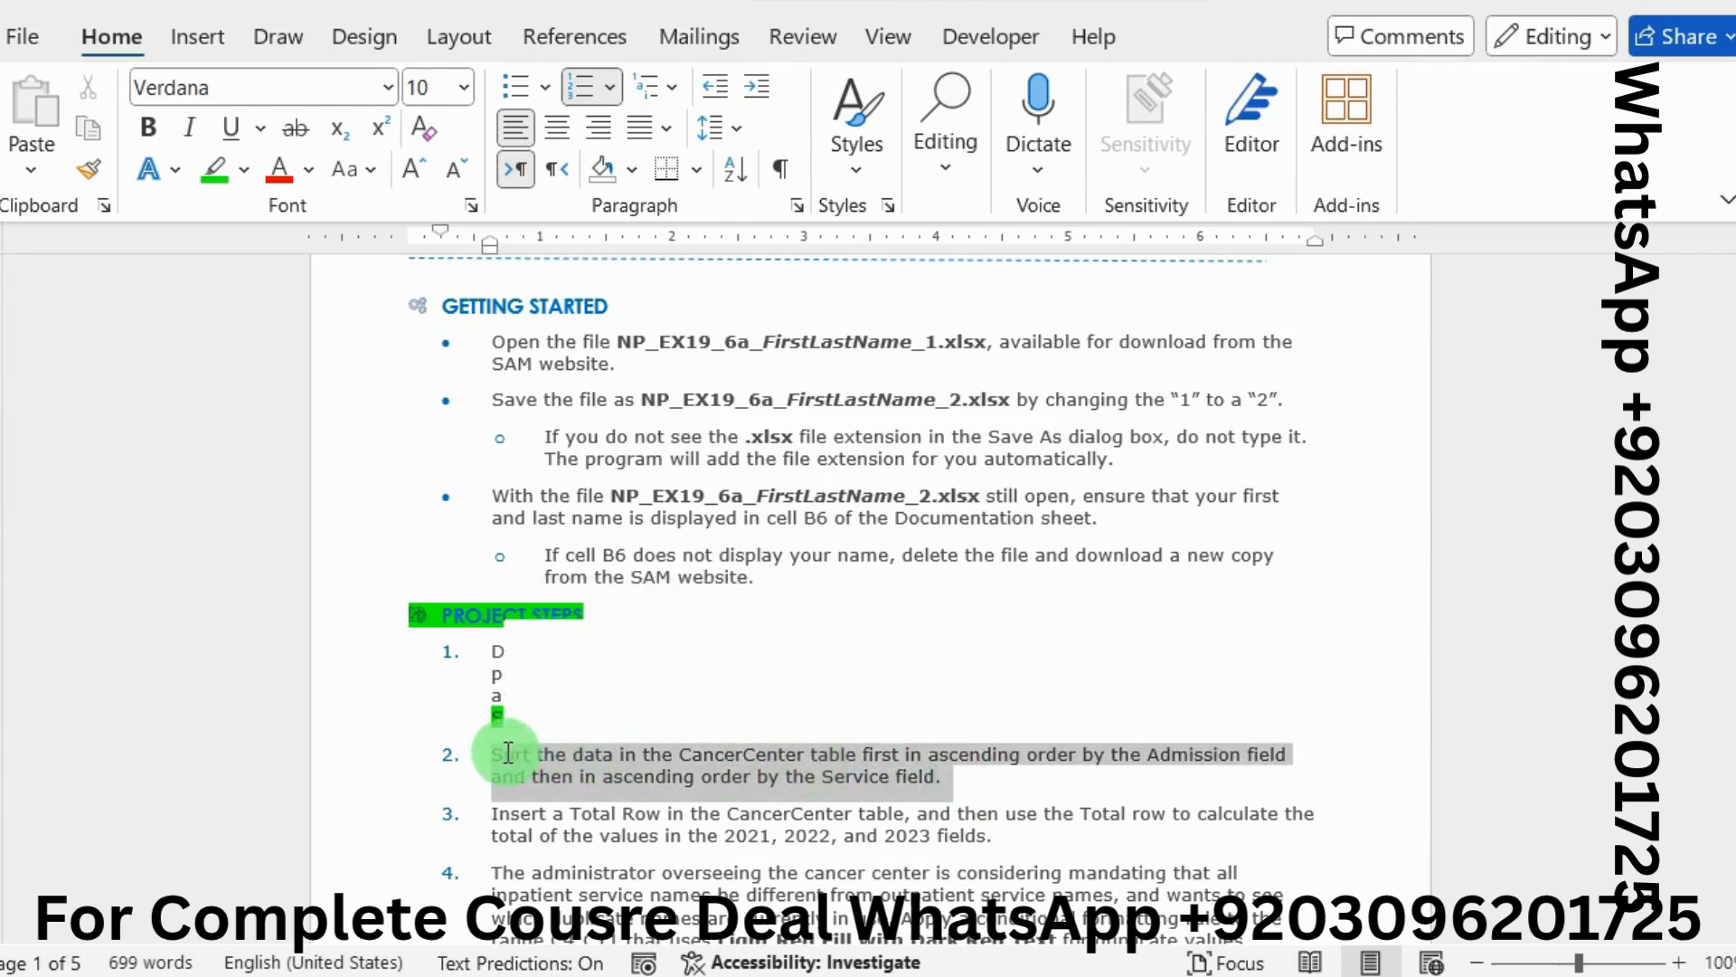
left_click(645, 700)
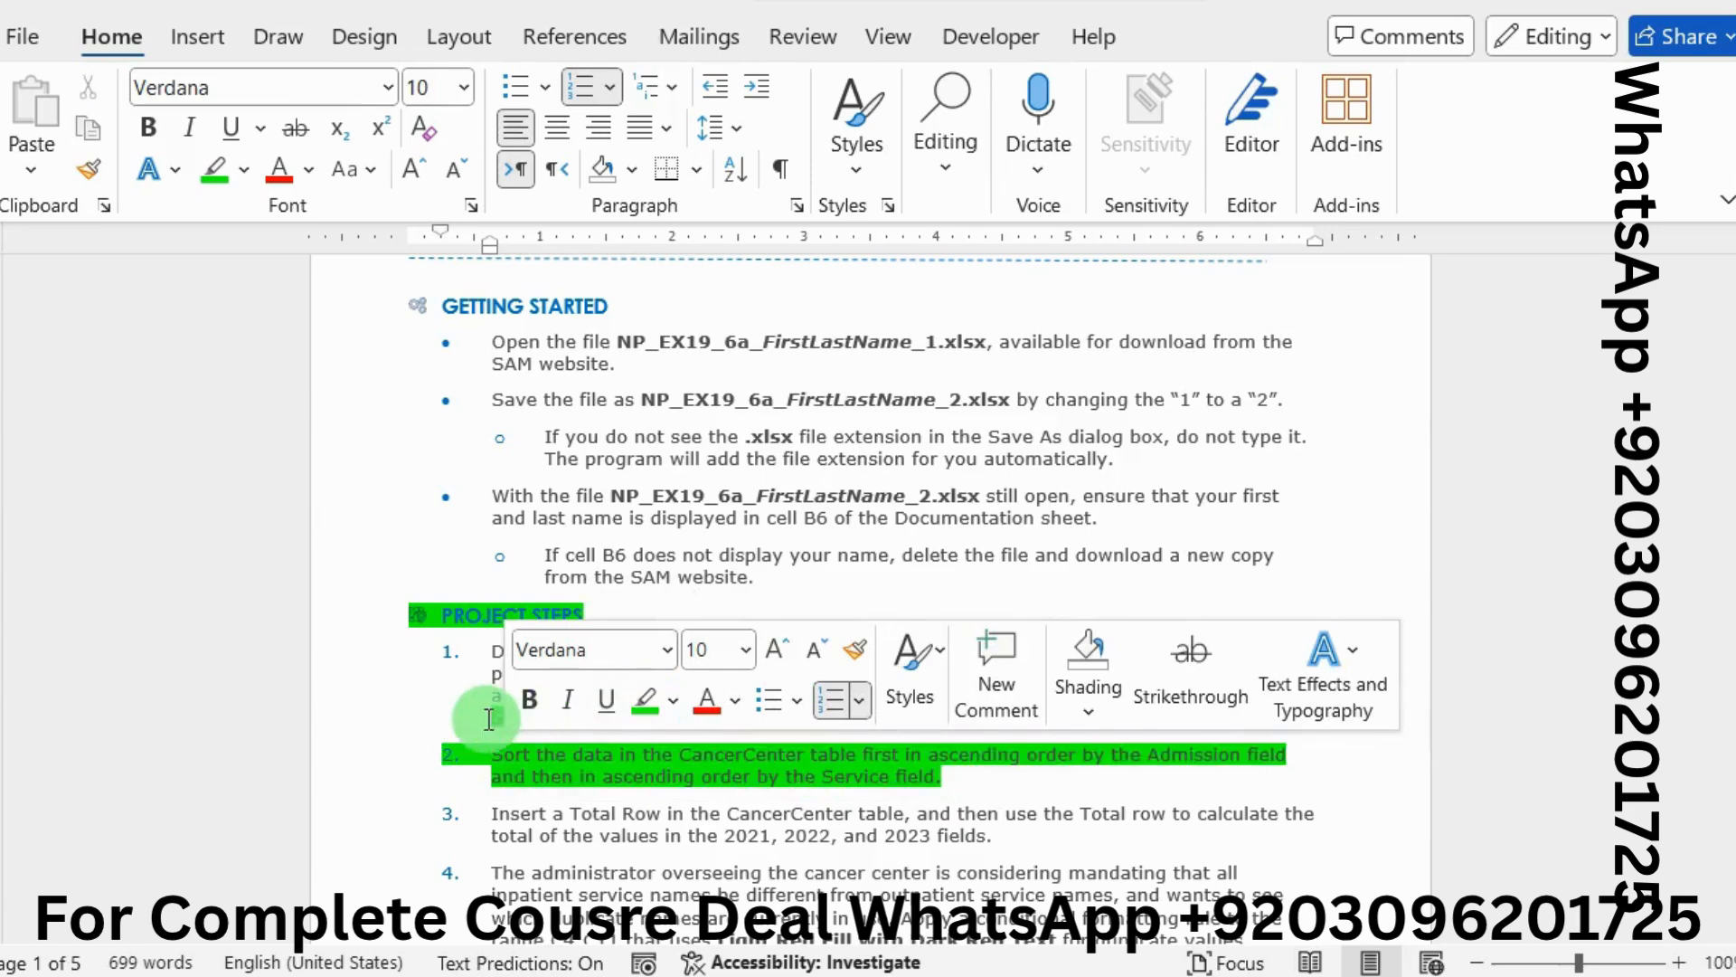
left_click_drag(985, 717, 1237, 721)
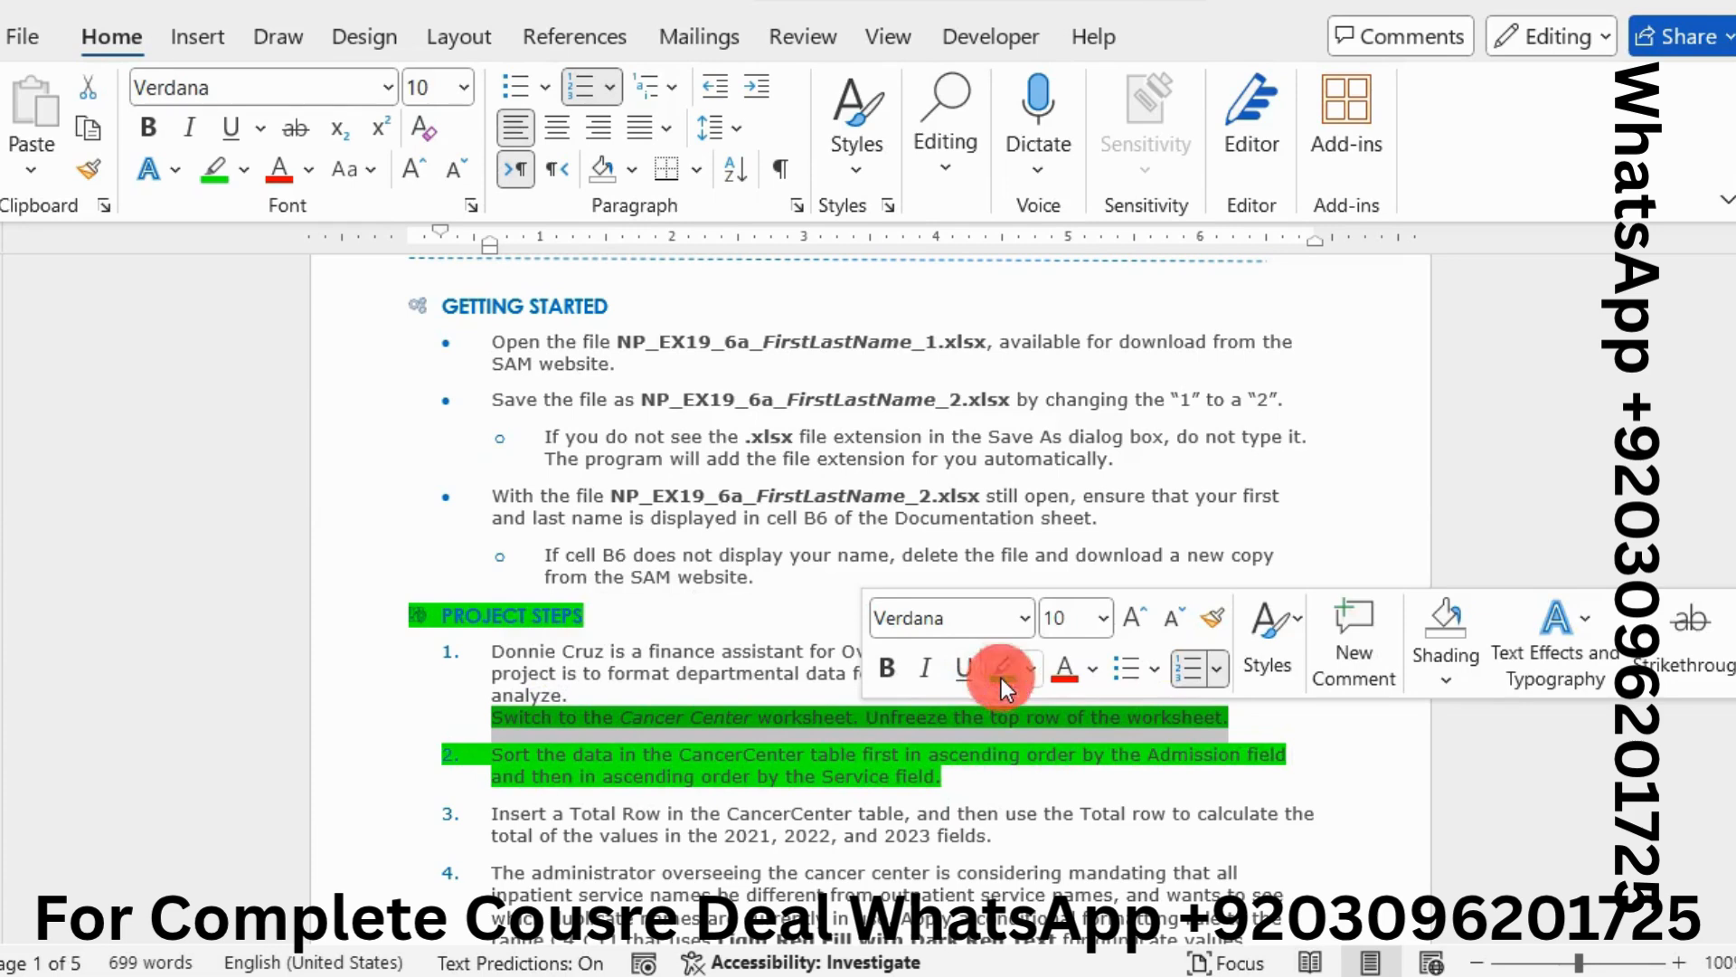
left_click(1002, 677)
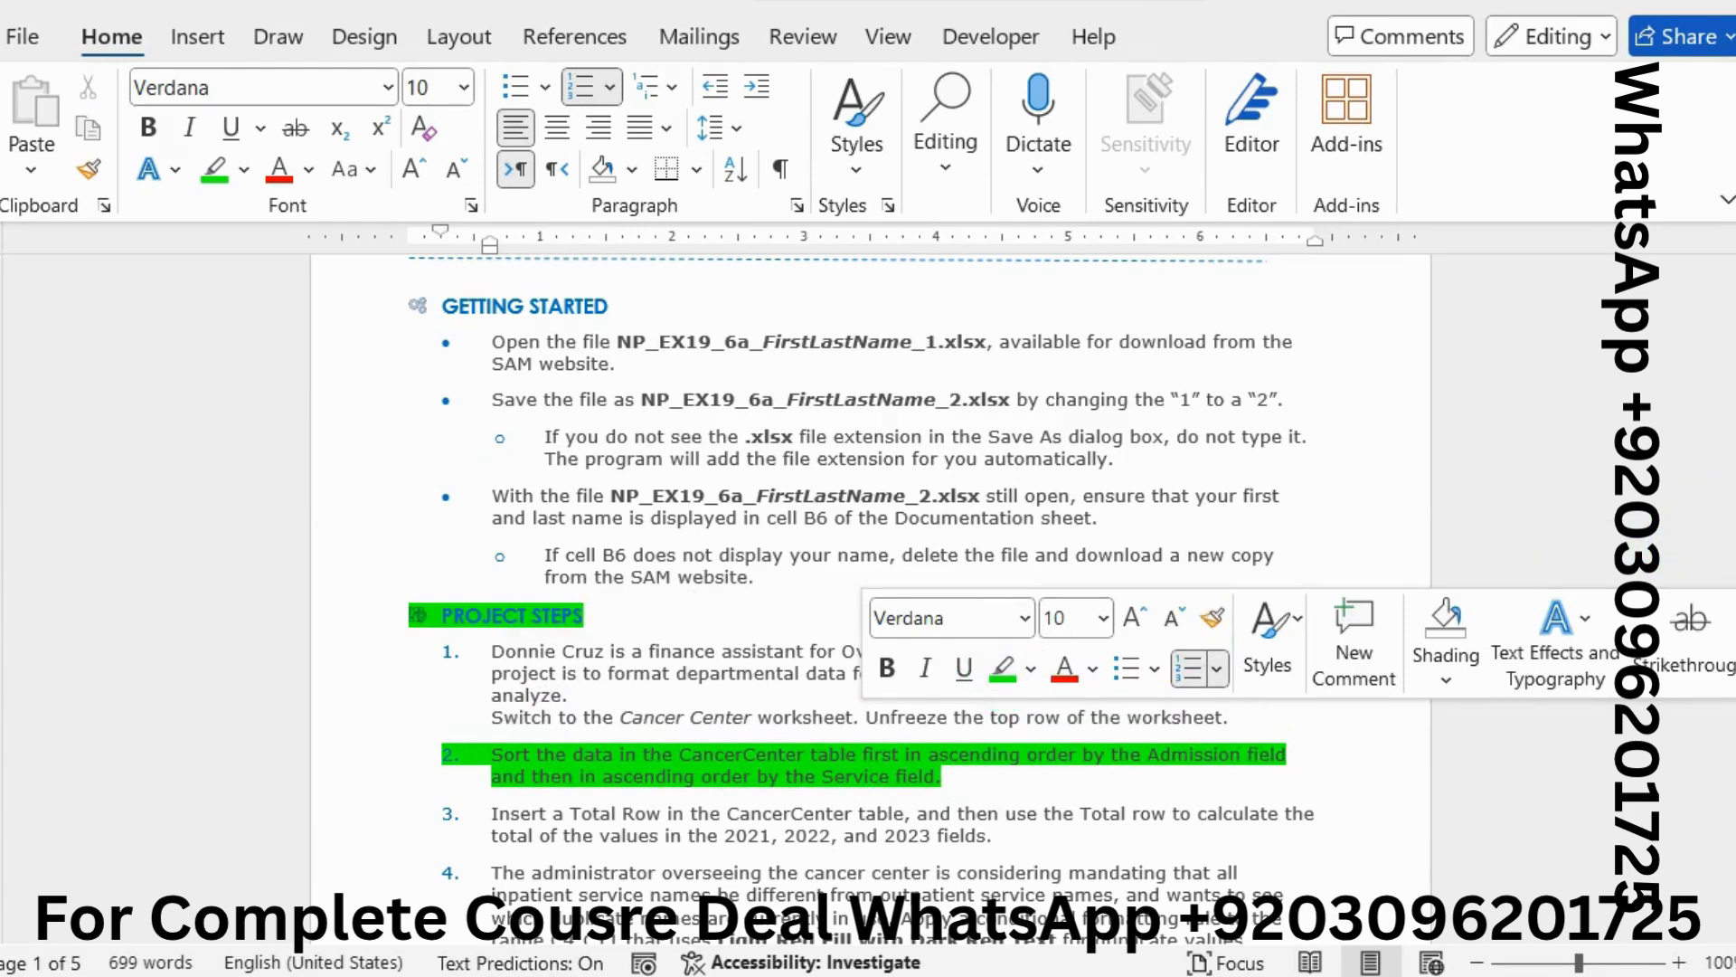
key("alt+Tab")
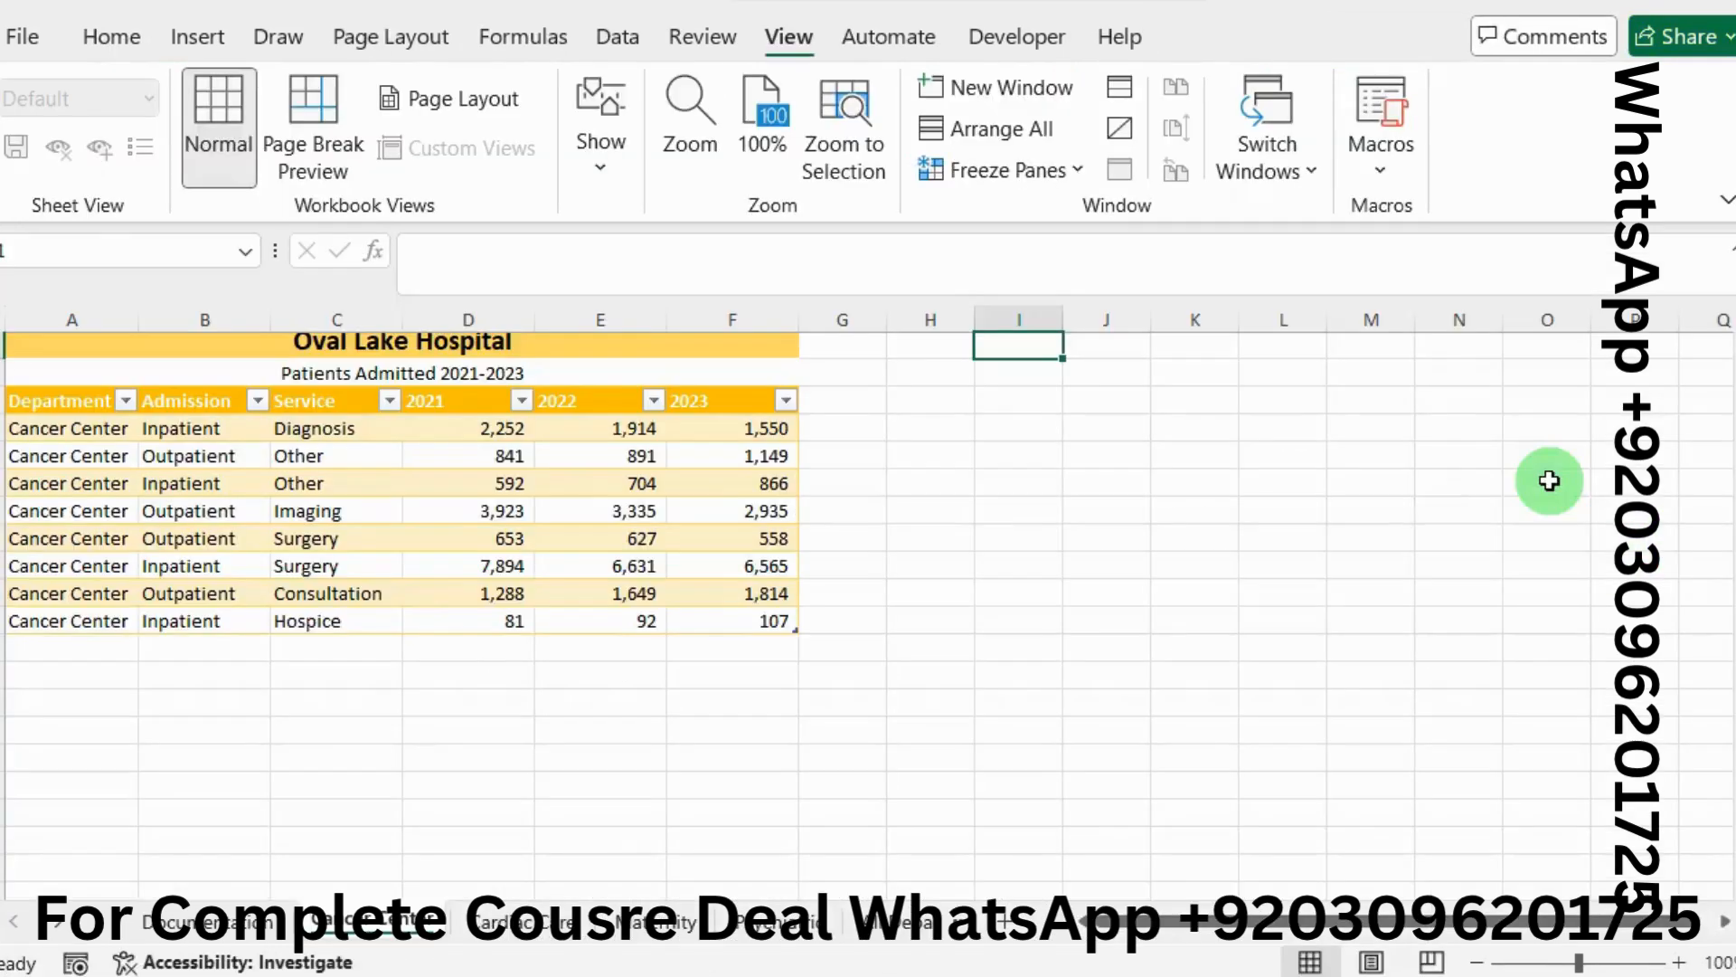
Open Sort for the CancerCenter table and set the first level to Admission
left_click(210, 546)
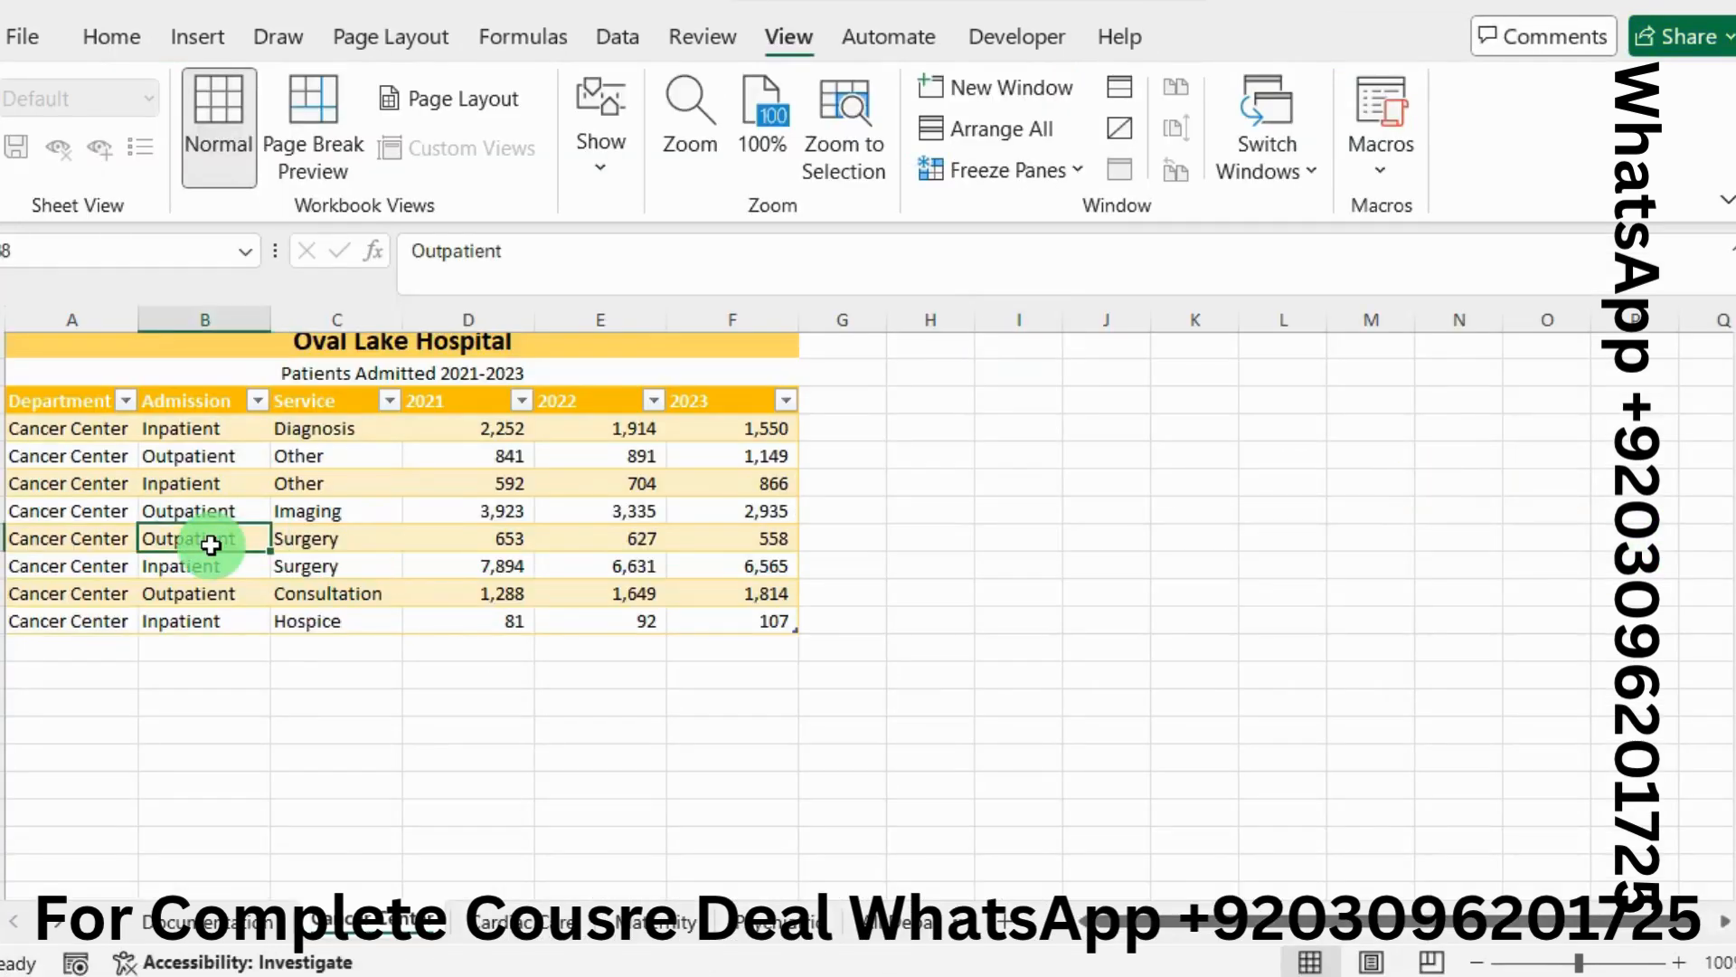
left_click(617, 37)
left_click(797, 106)
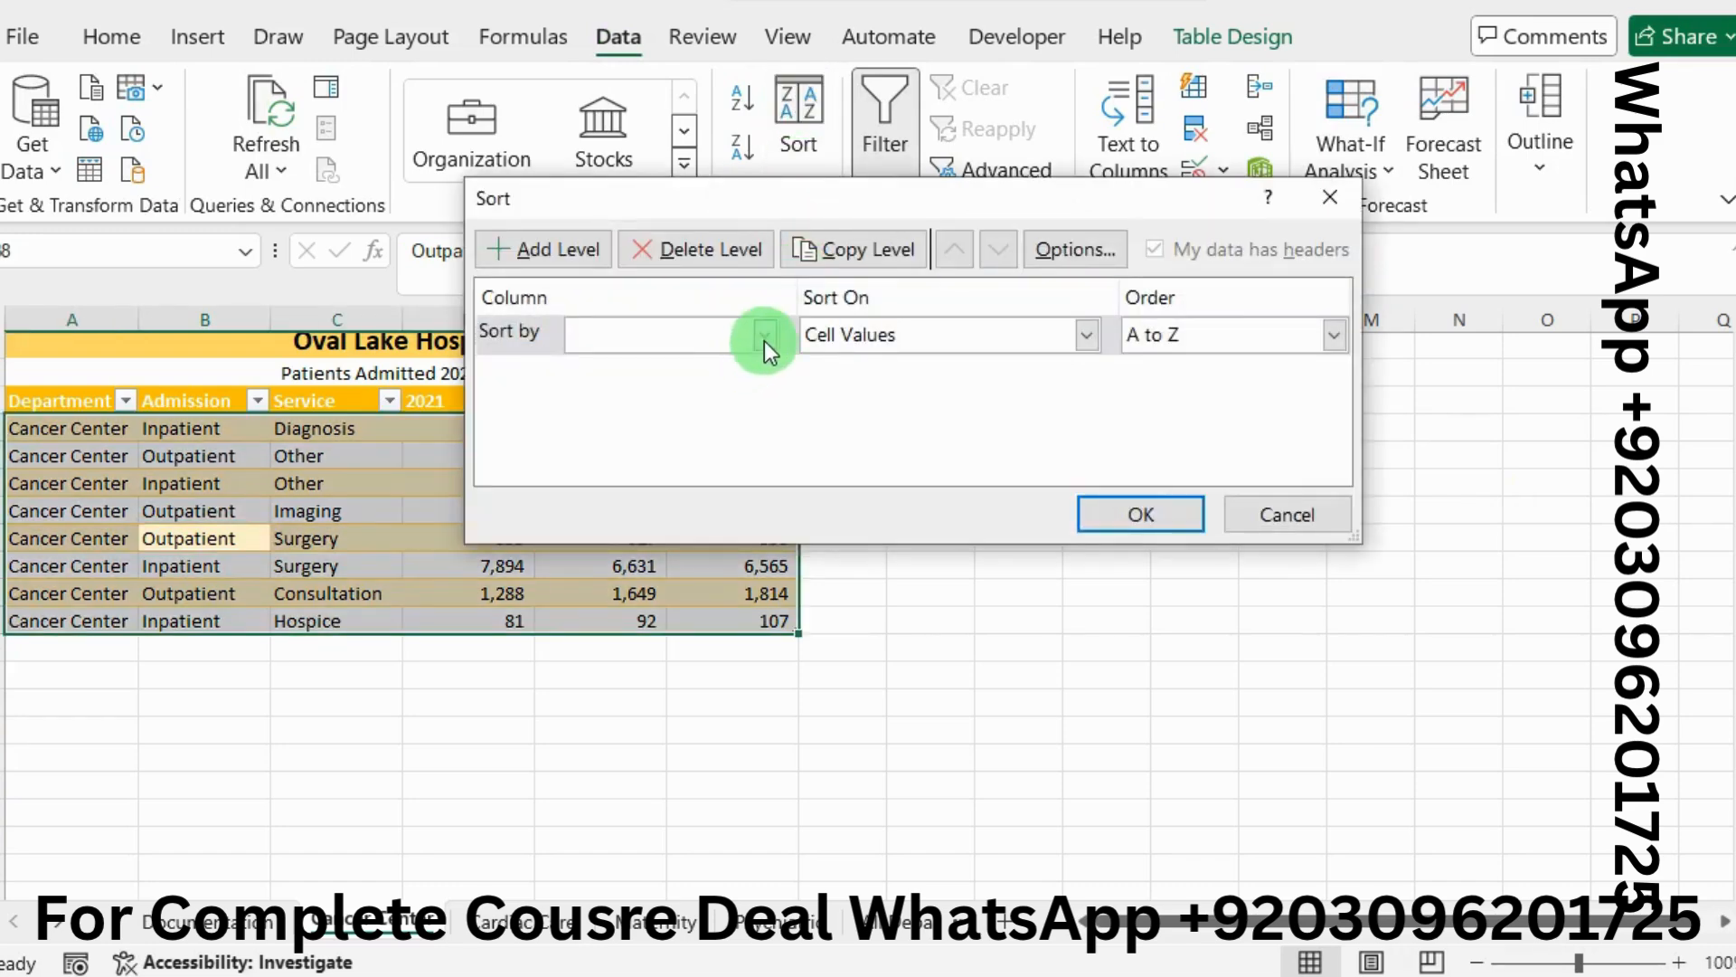
left_click(764, 337)
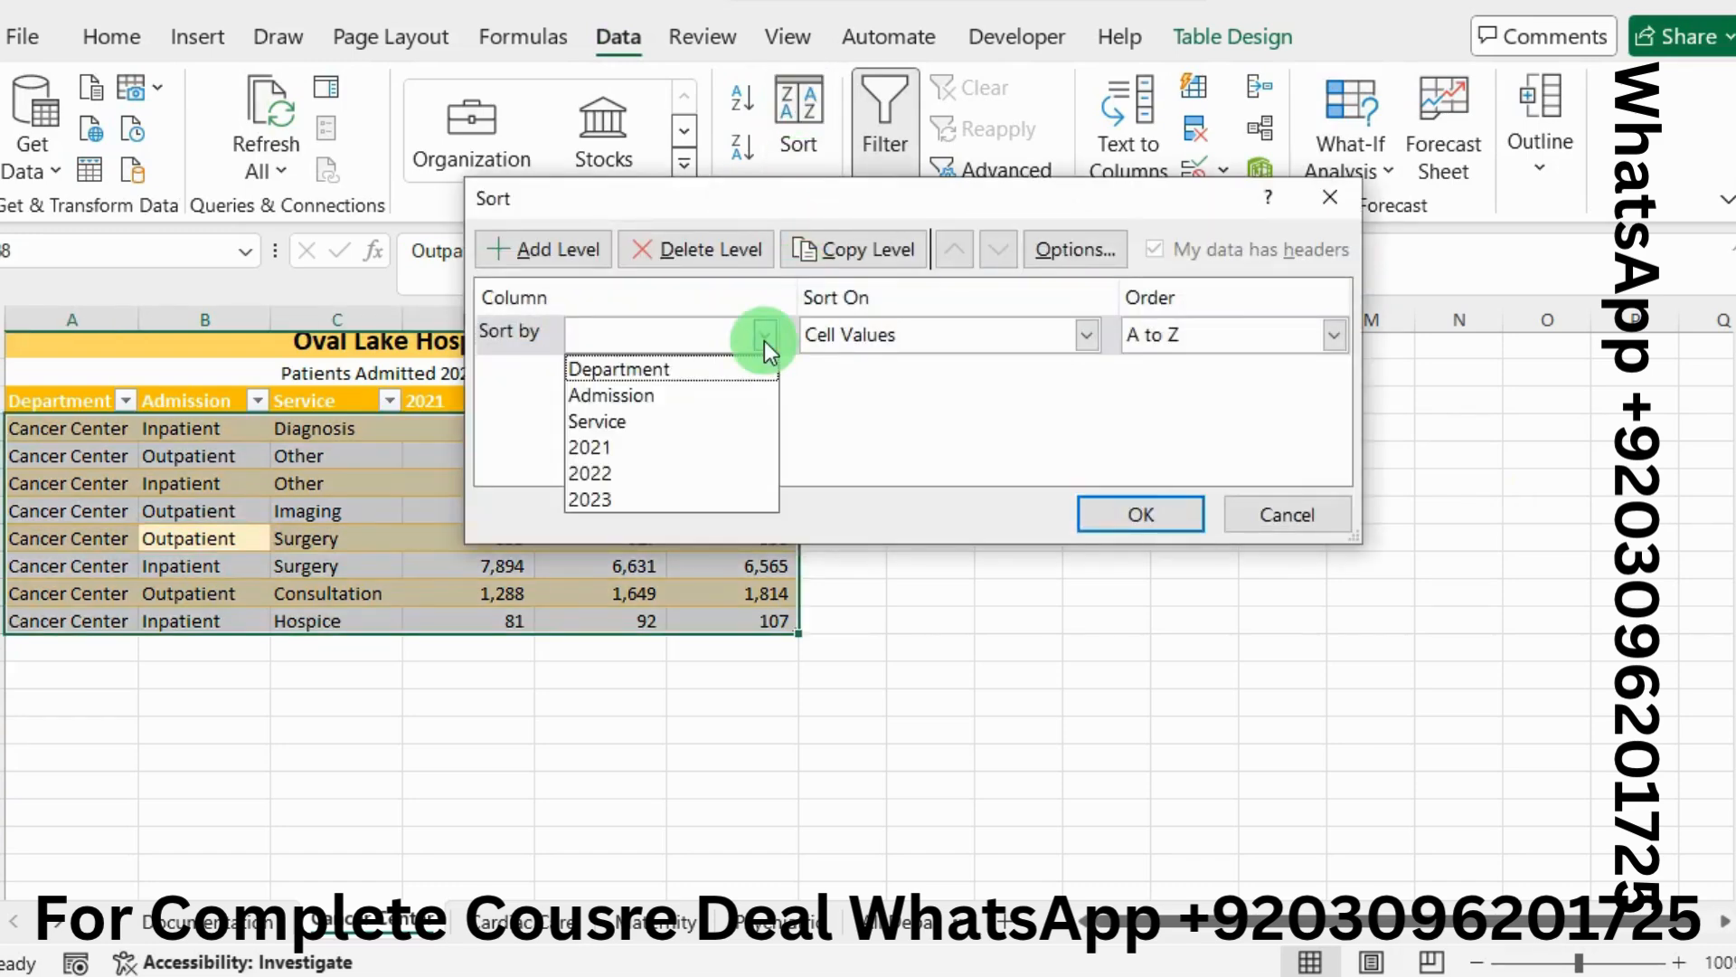
left_click(654, 396)
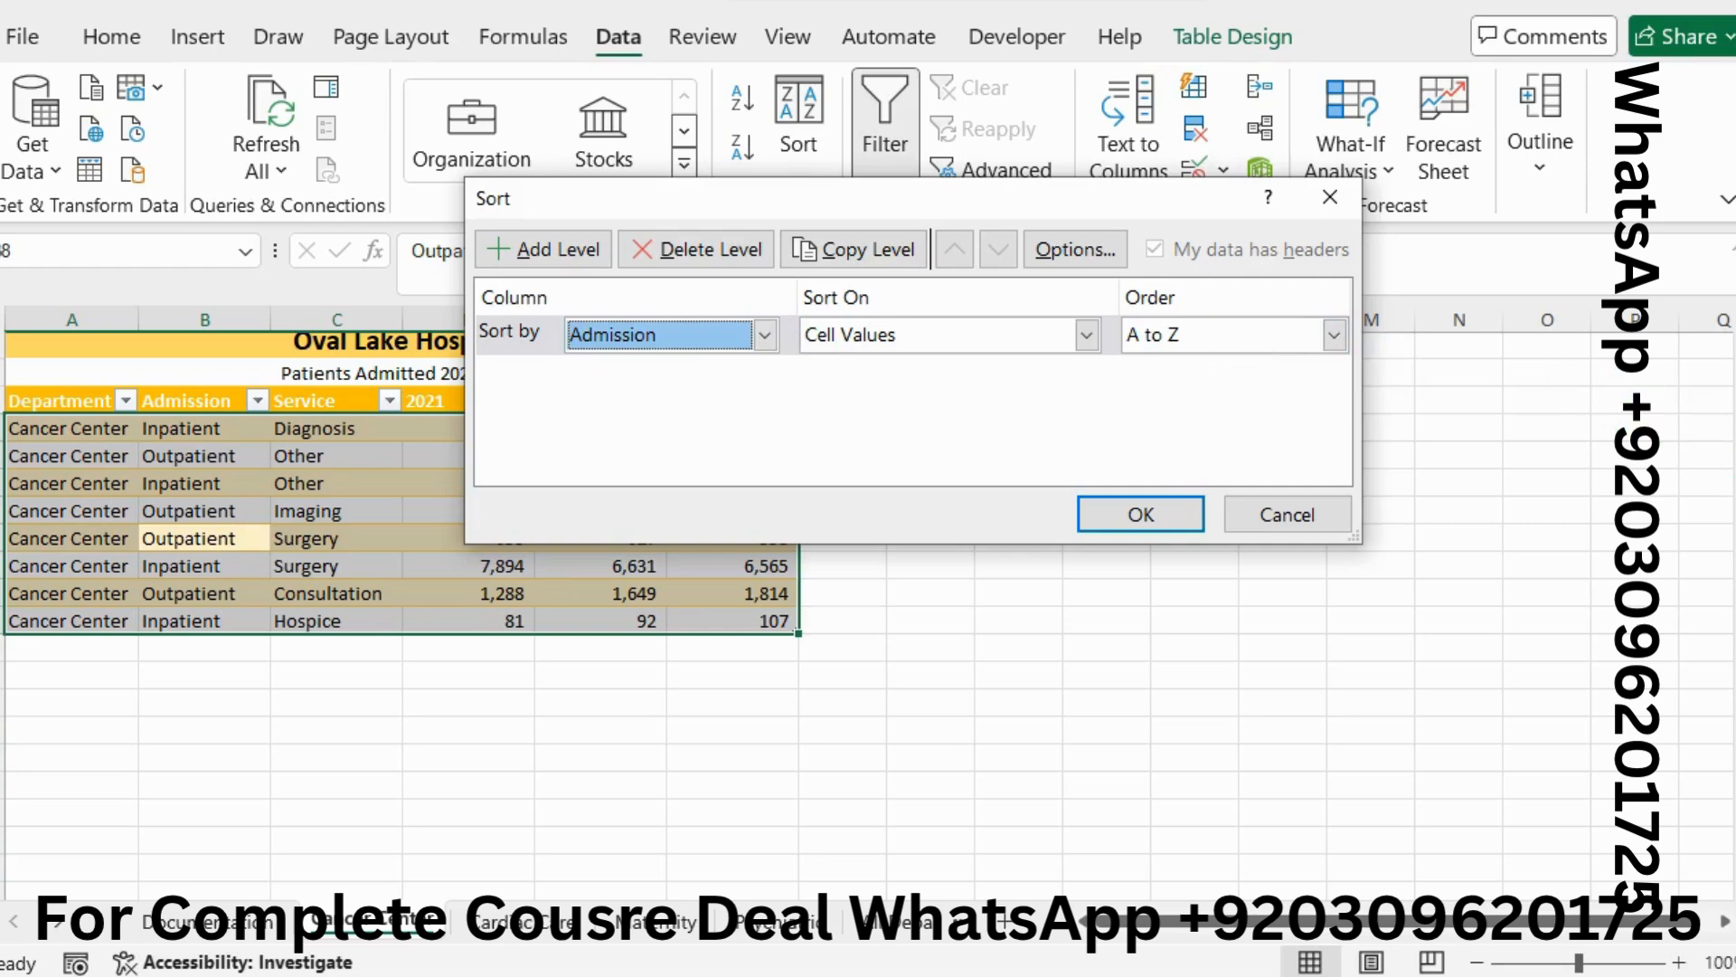
key("alt+Tab")
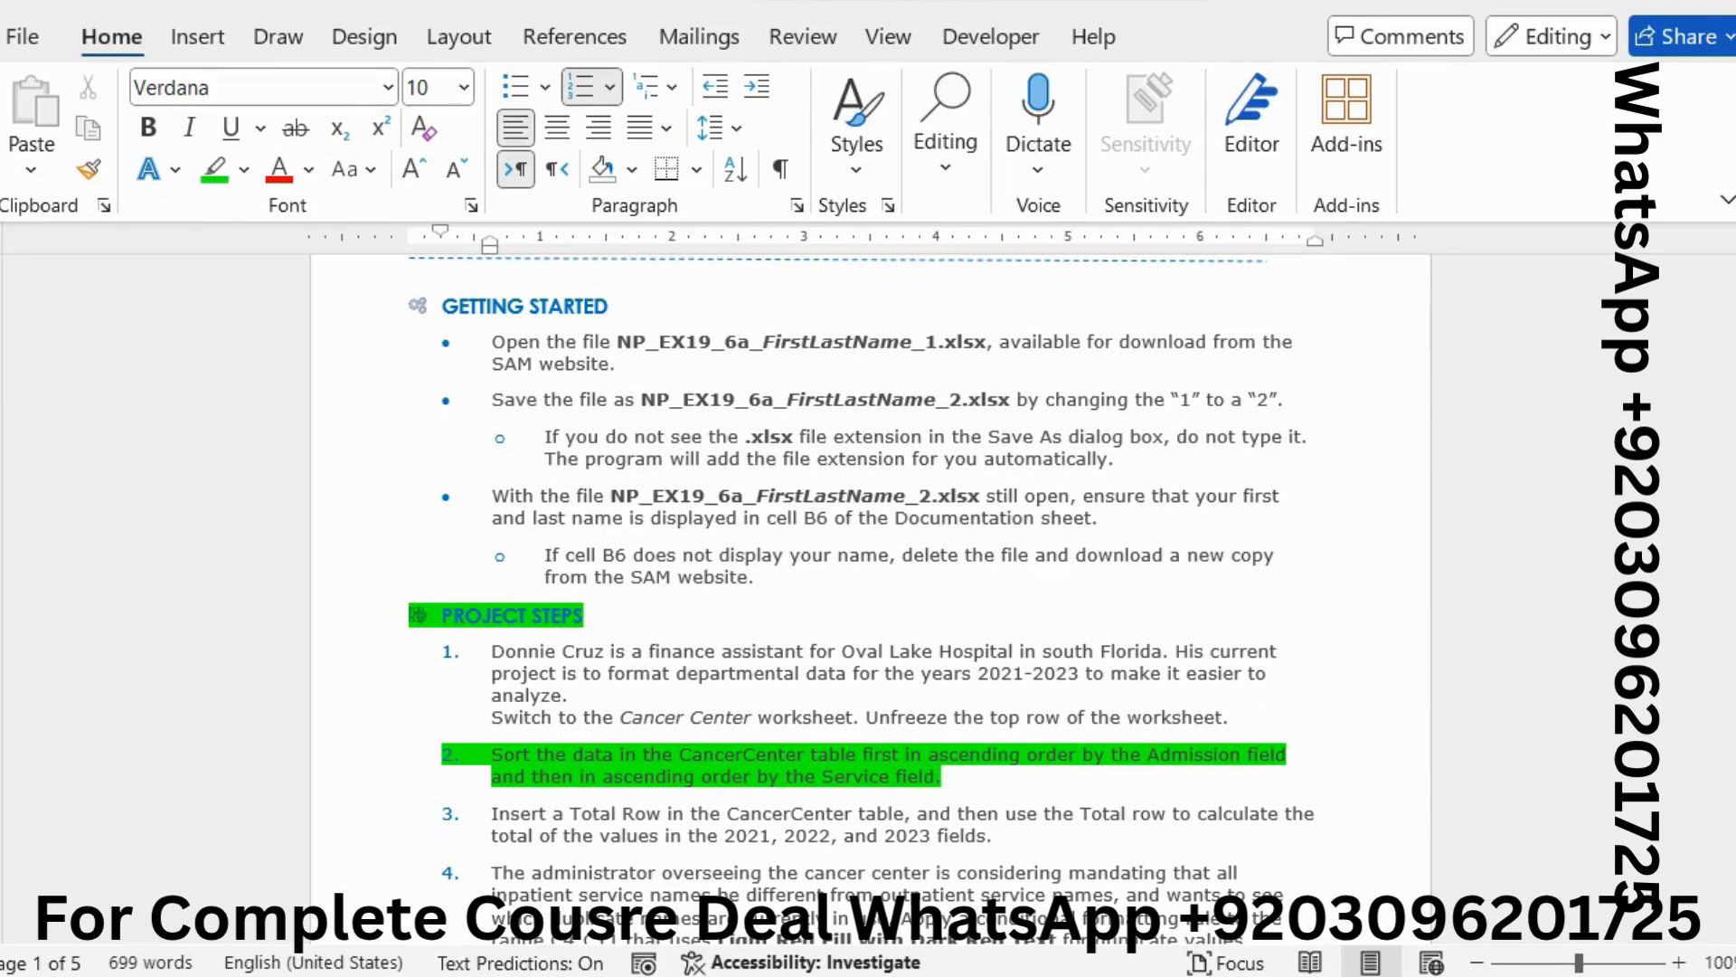
key("alt+Tab")
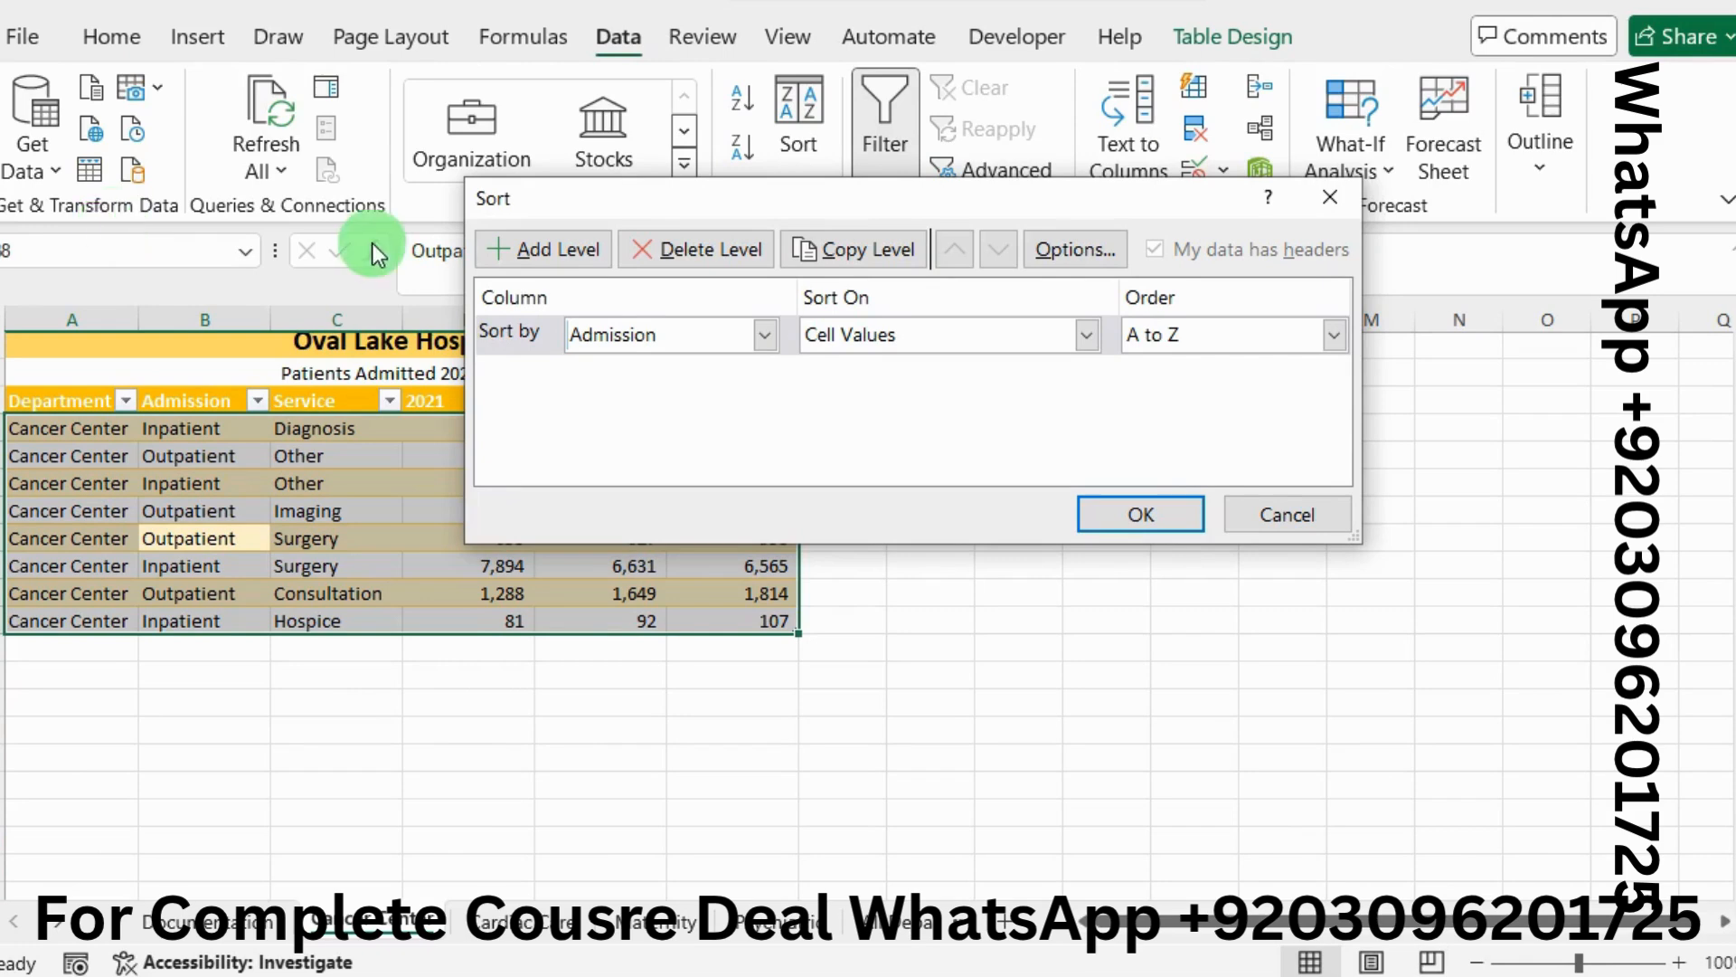
Add a second sort level by Service, A to Z, and apply the sort
left_click(503, 250)
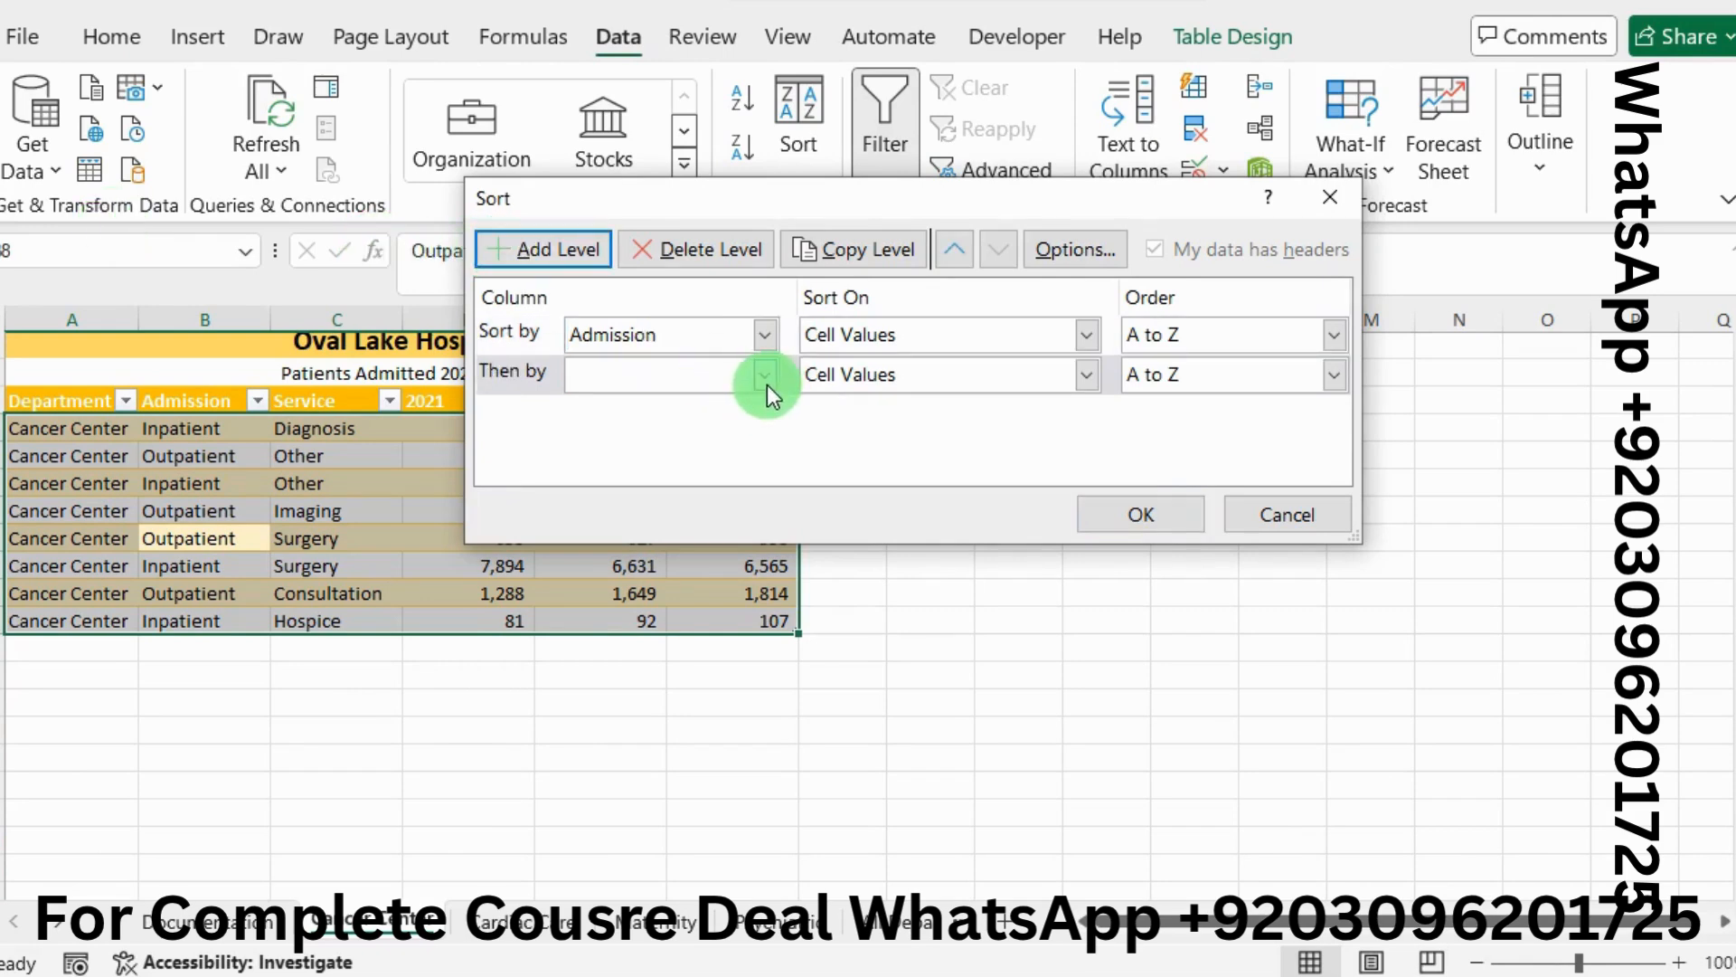
left_click(767, 383)
left_click(656, 456)
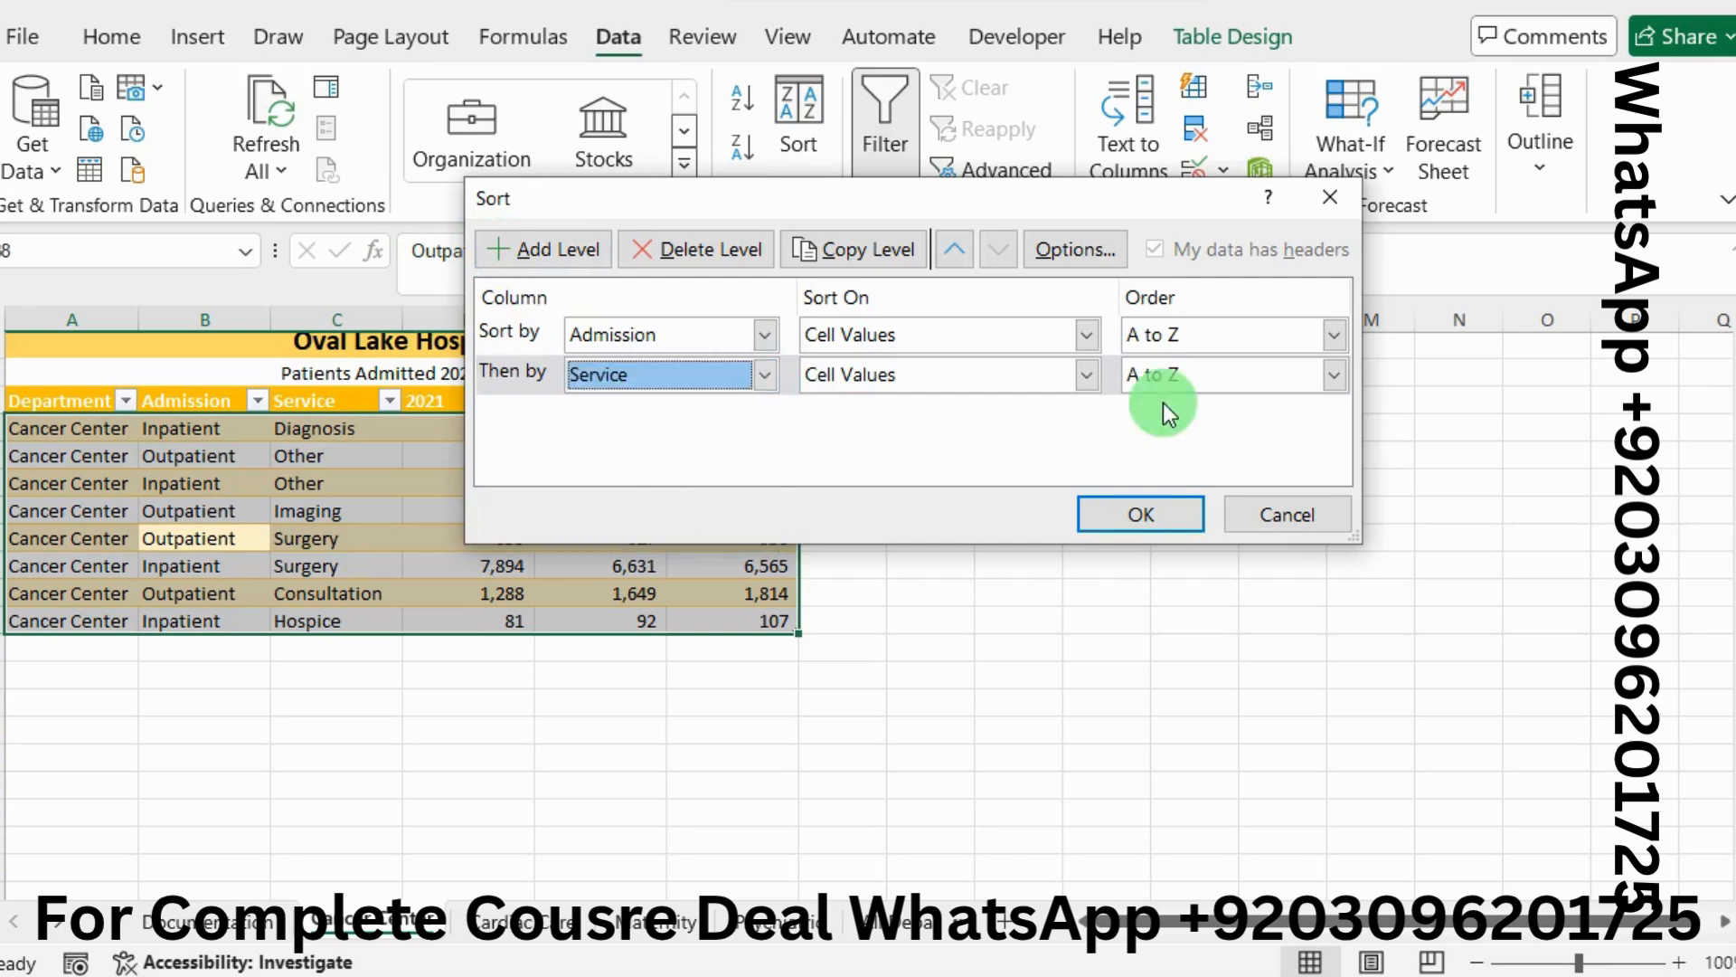
left_click(1141, 514)
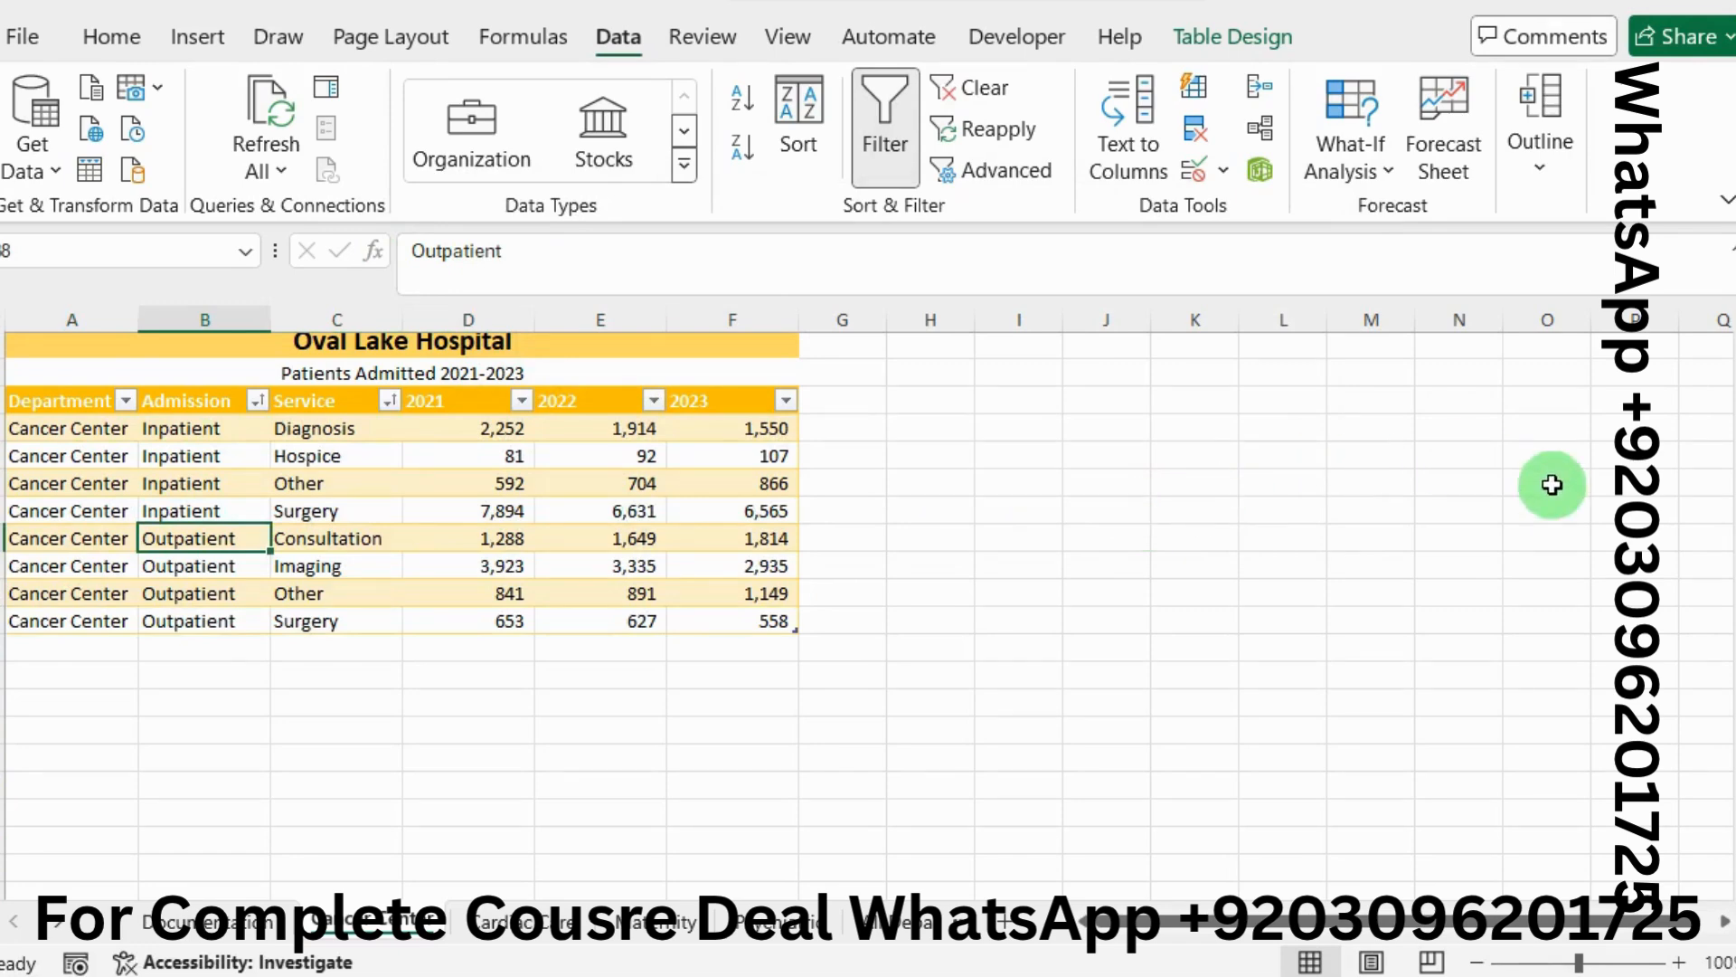
Clear the green highlight from step 2's paragraph, then return to Excel
key("alt+Tab")
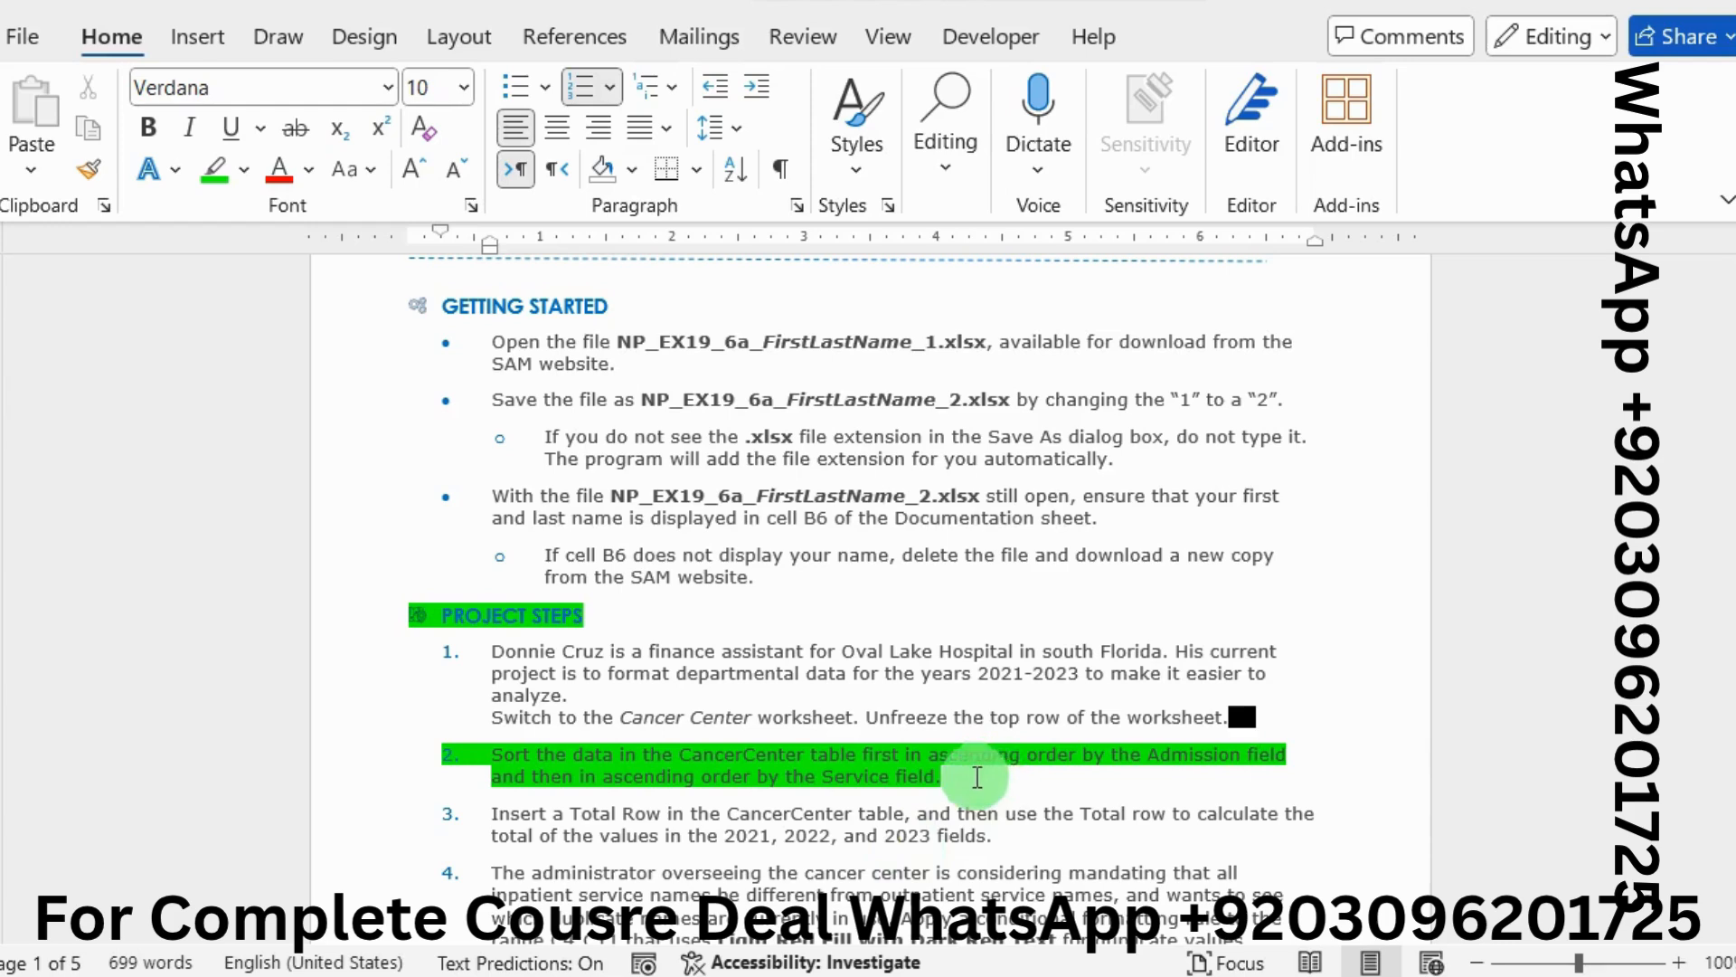
triple_click(641, 746)
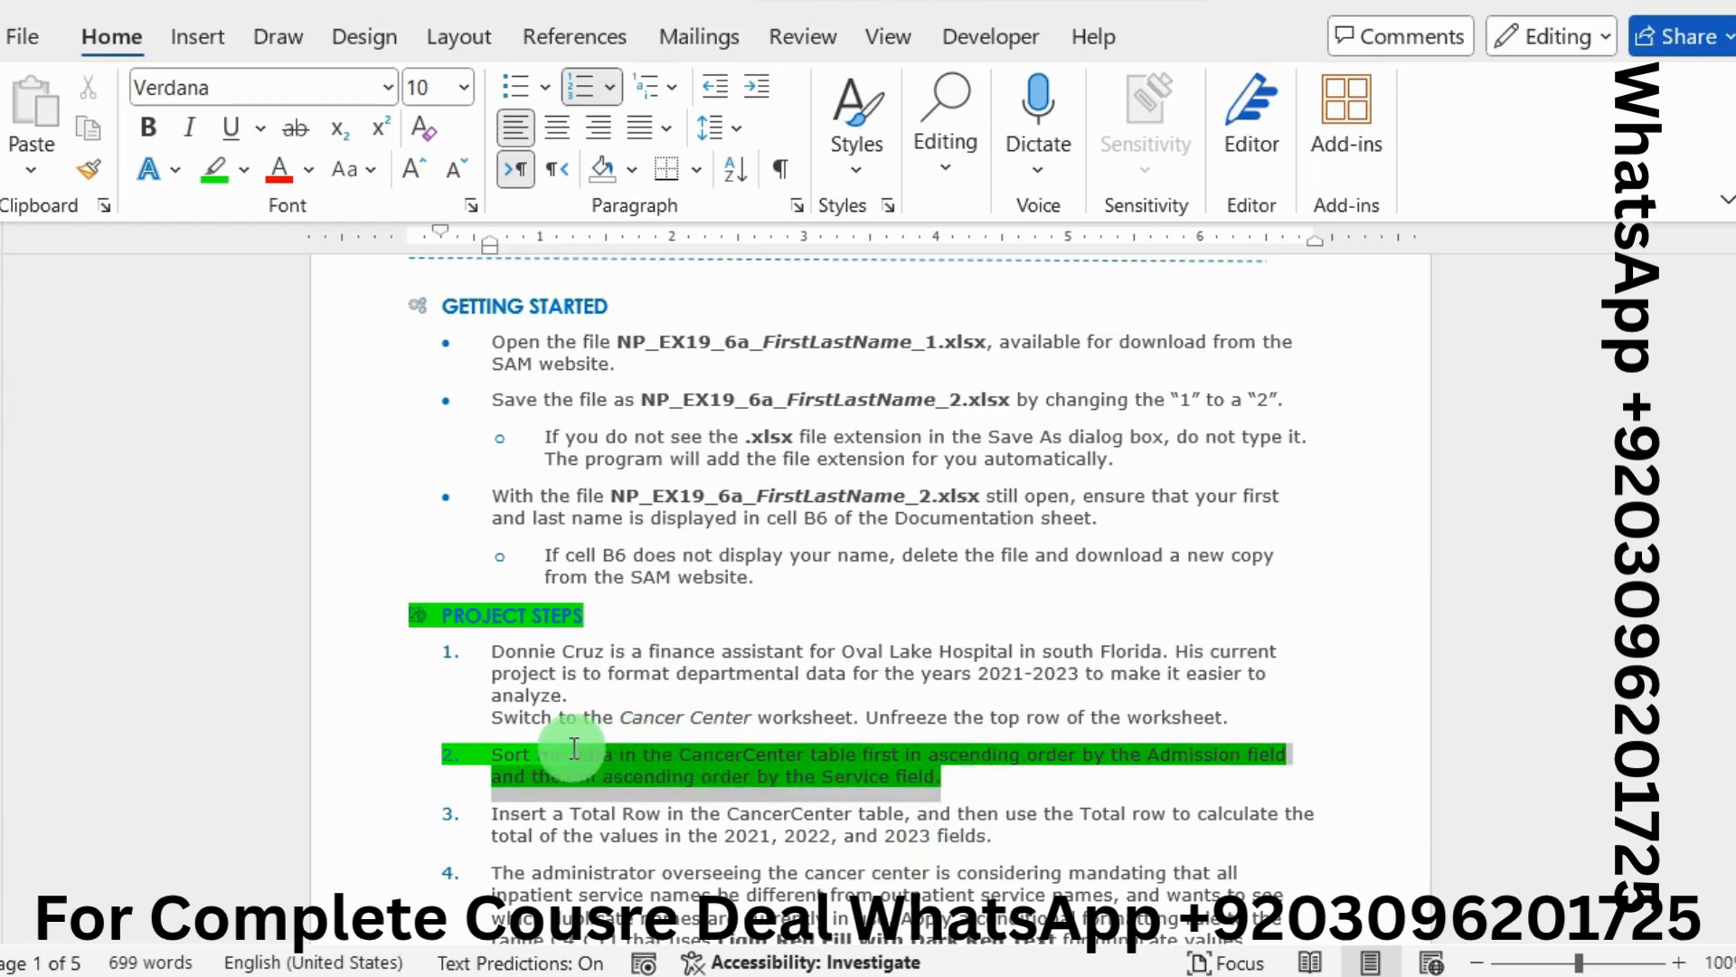
mouse_move(507, 747)
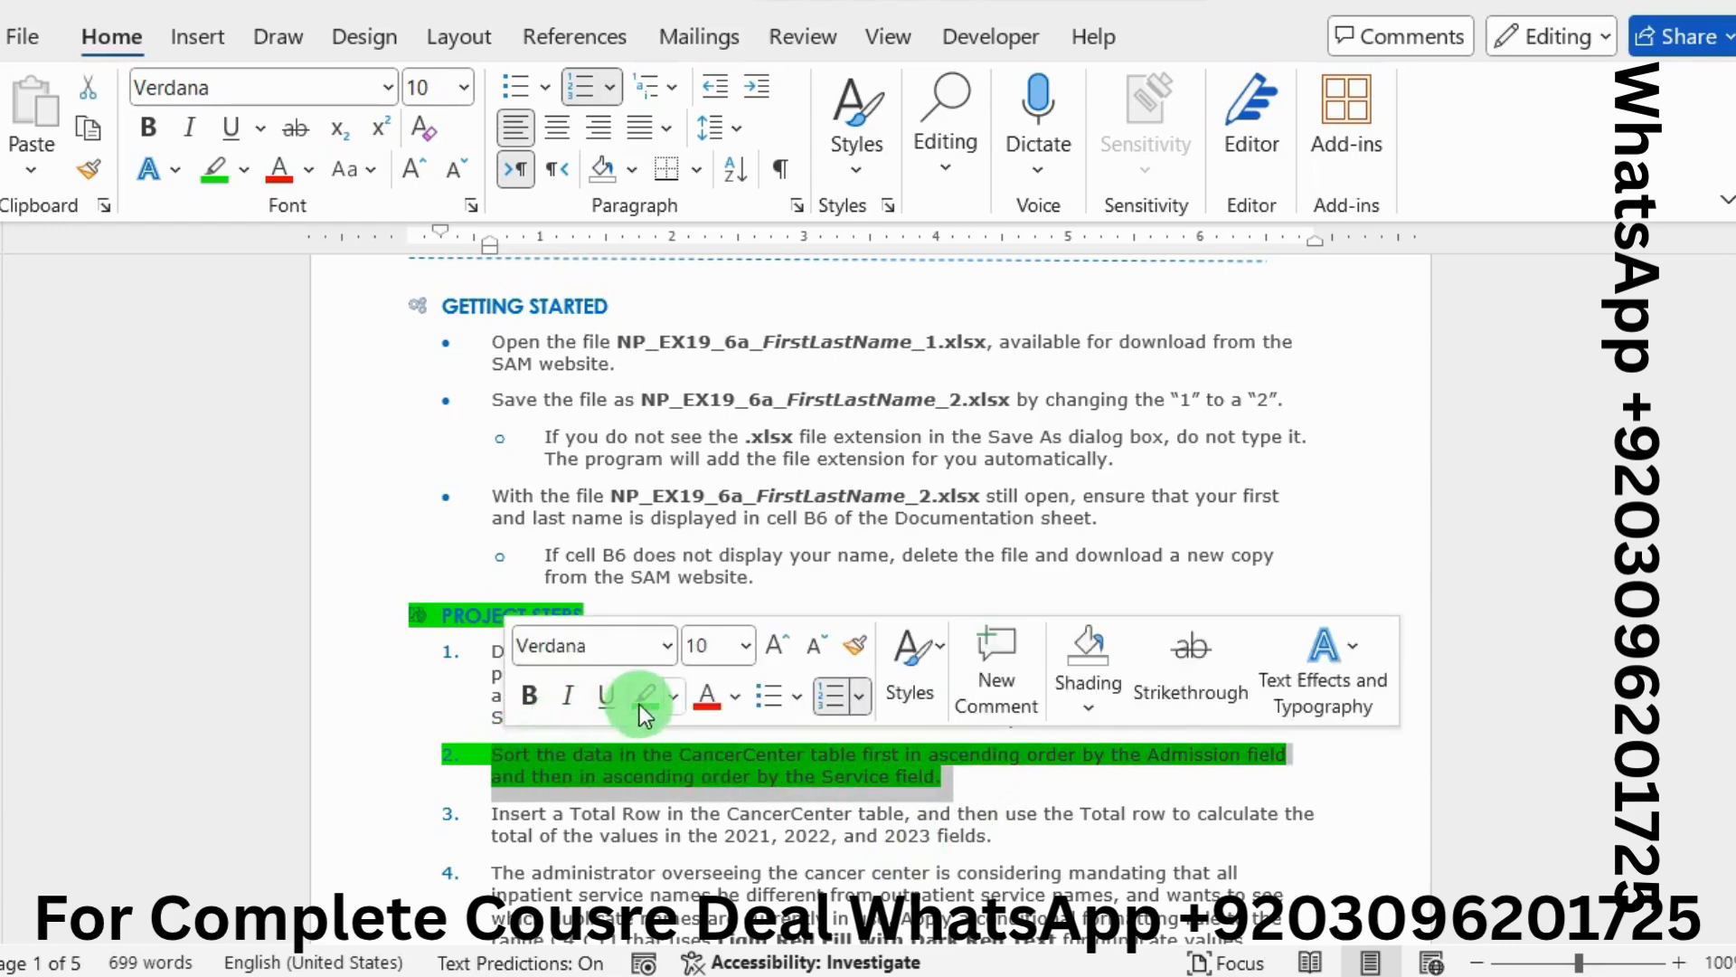
left_click(639, 703)
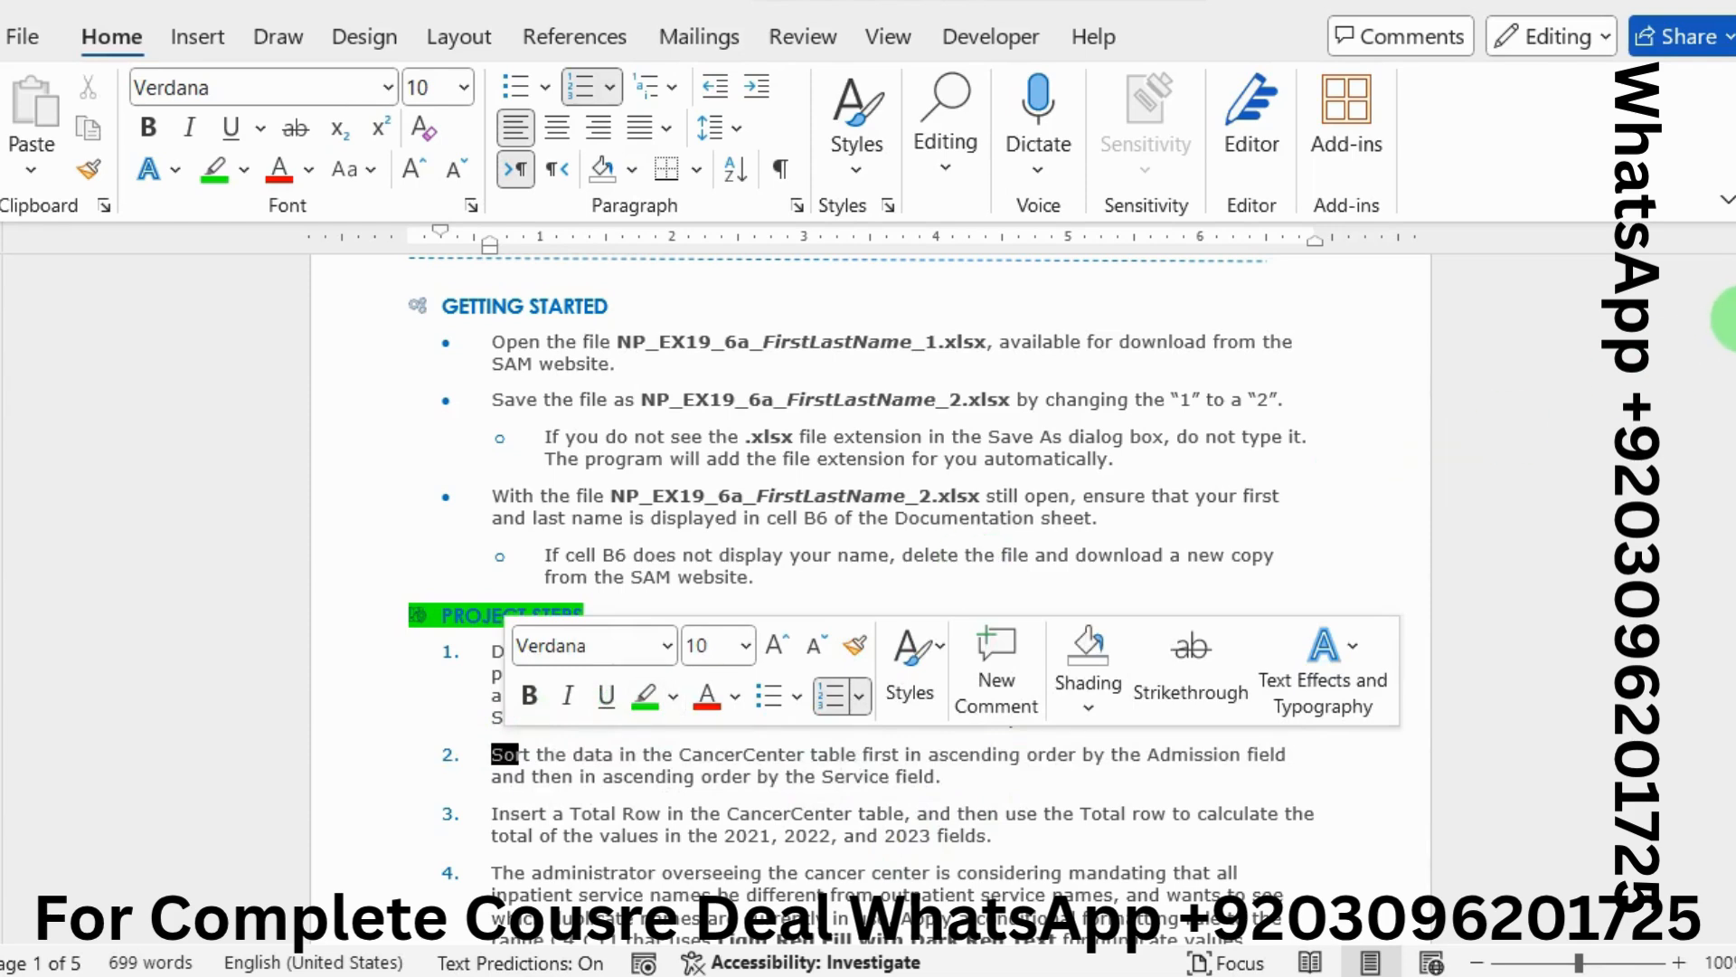
left_click_drag(1735, 319, 1735, 344)
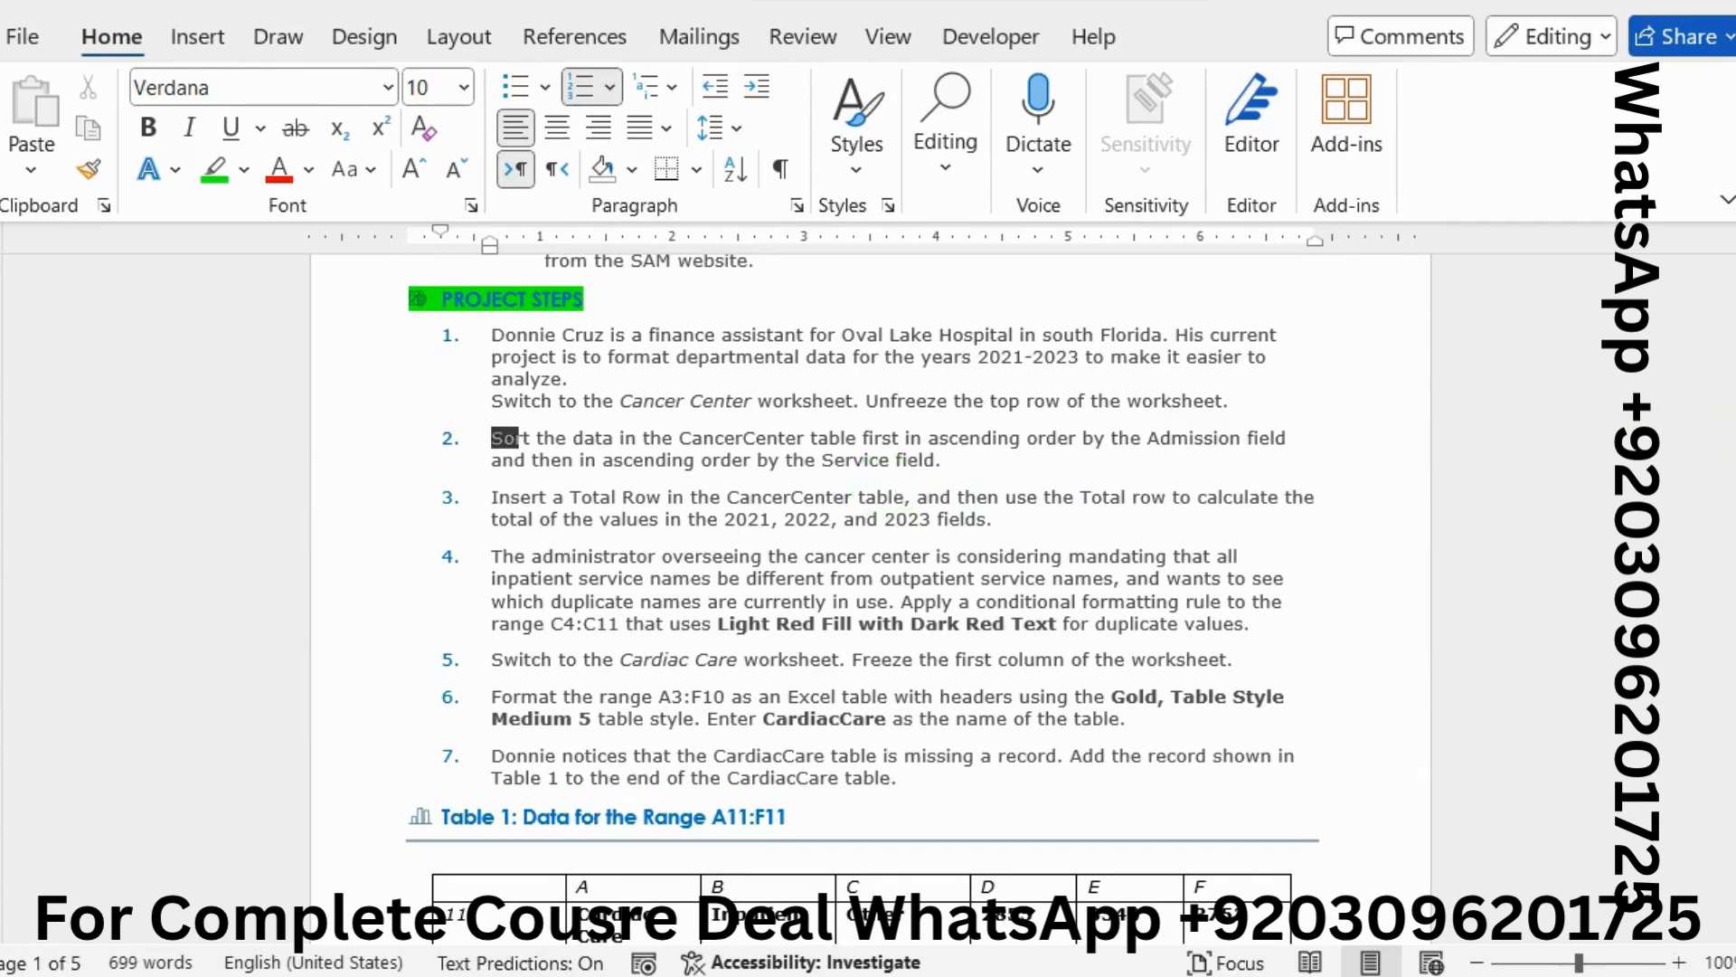
left_click(1723, 464)
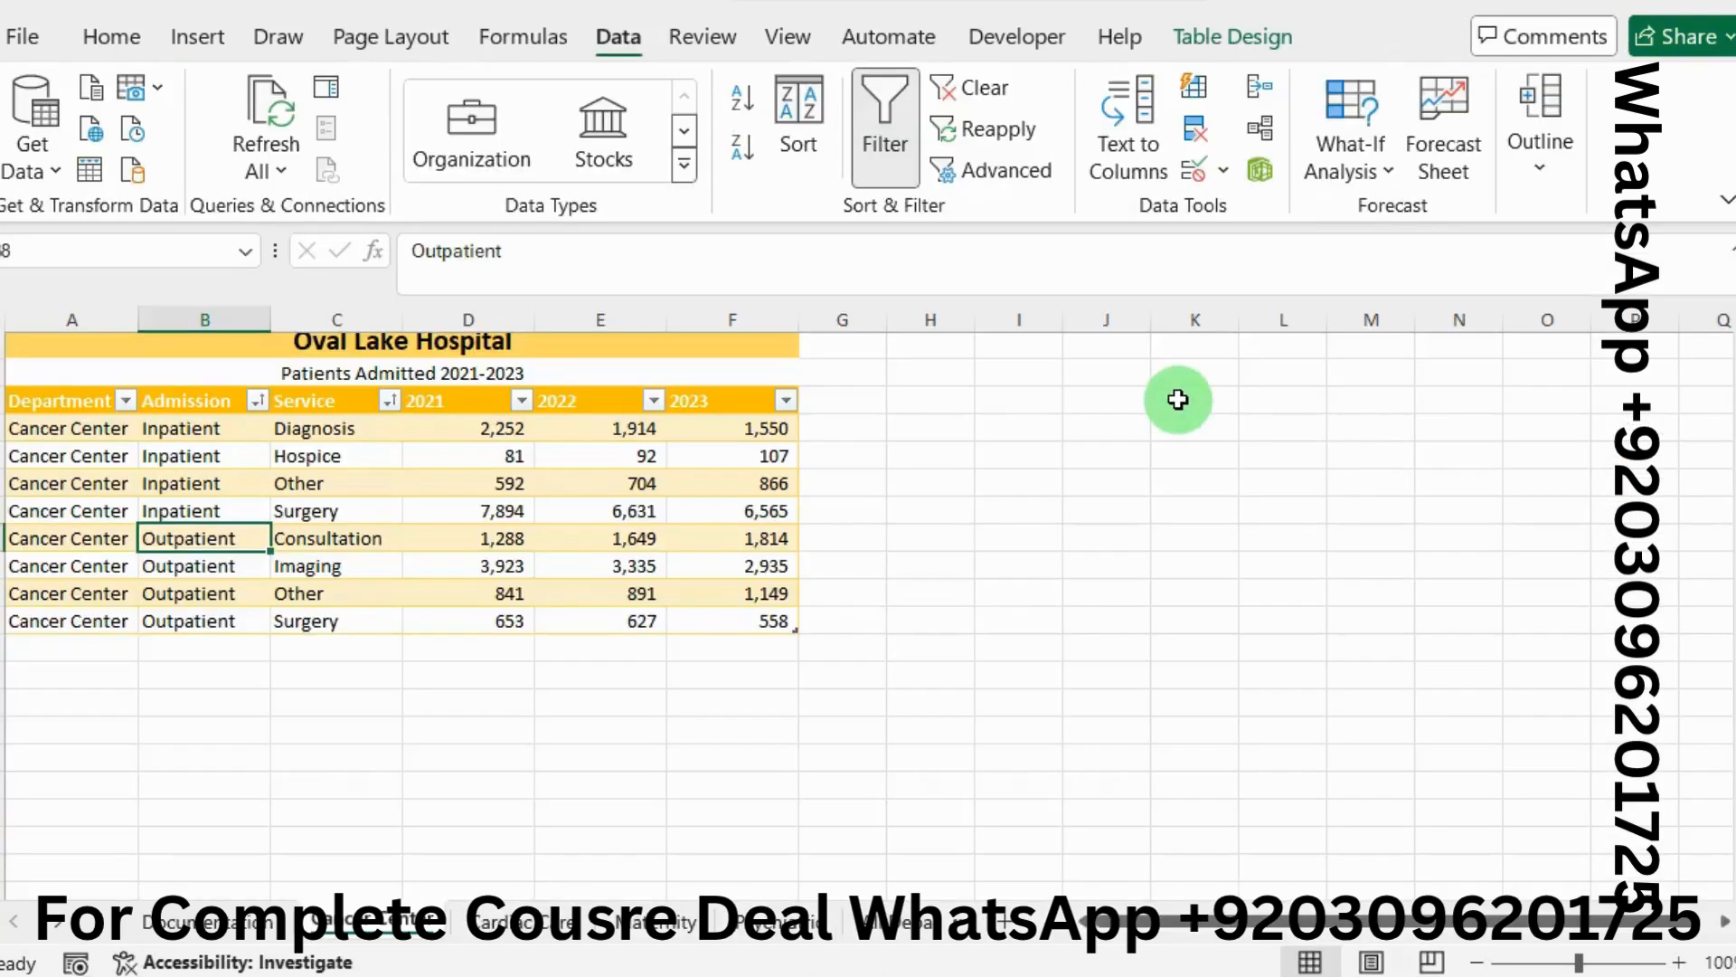
Turn on the table's Total Row and set Sum for 2022 (15,843) and 2021 (17,524)
left_click(1235, 50)
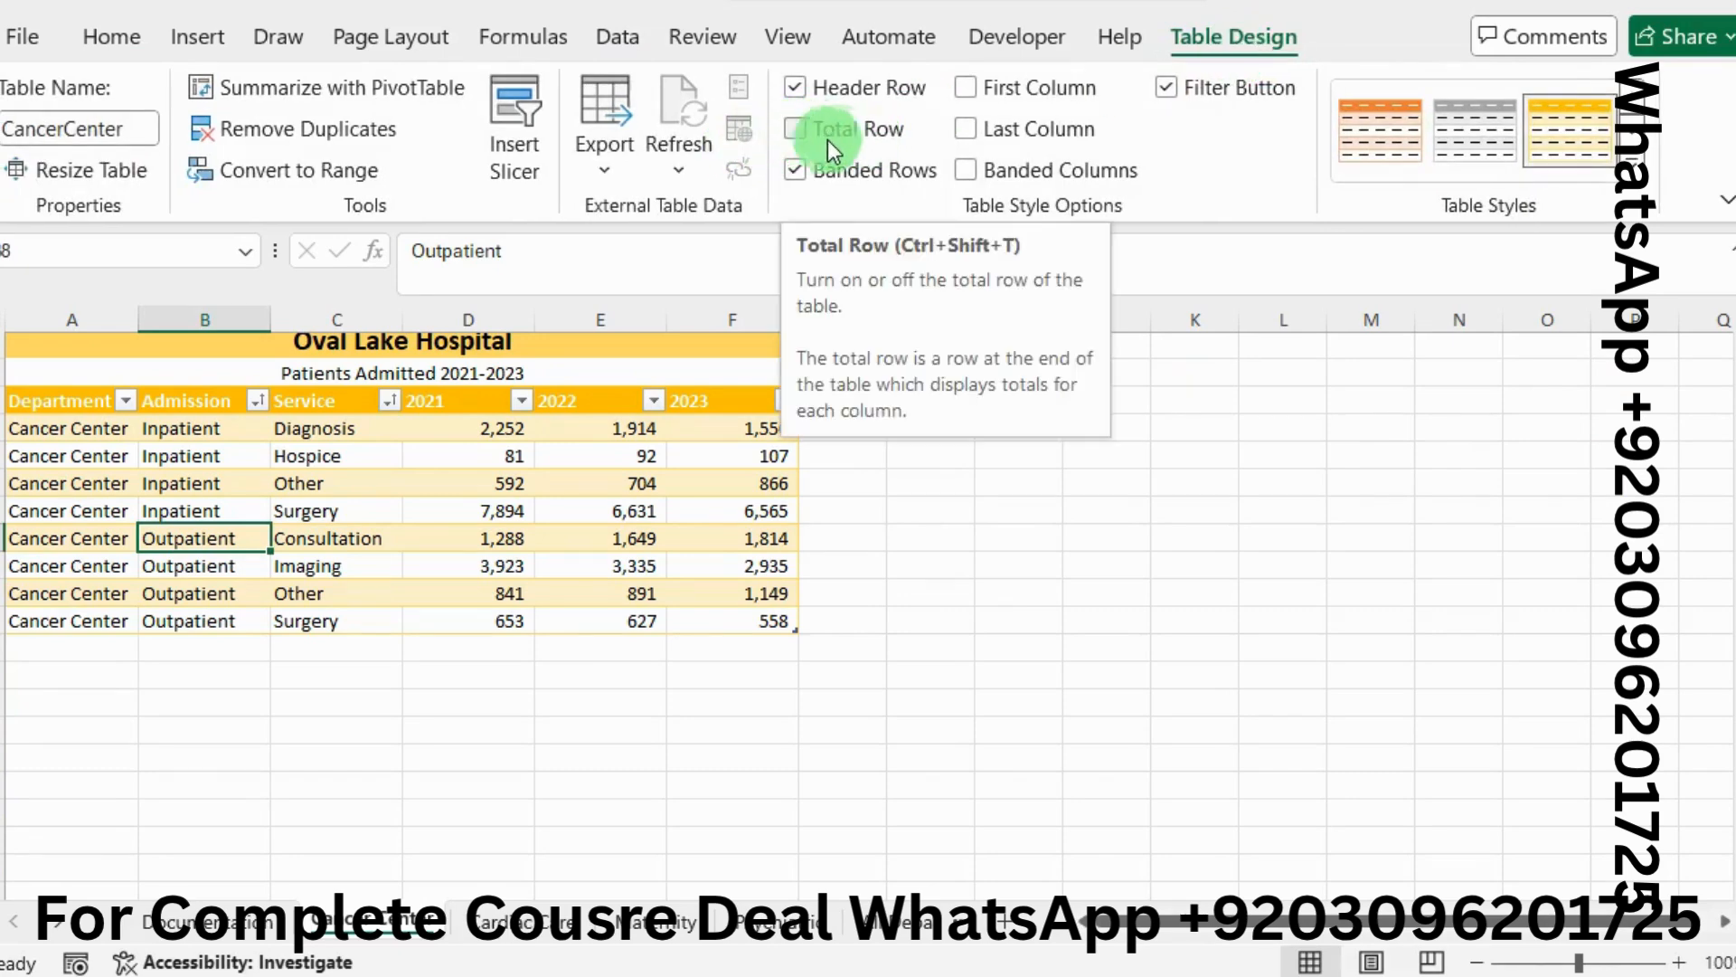
left_click(801, 130)
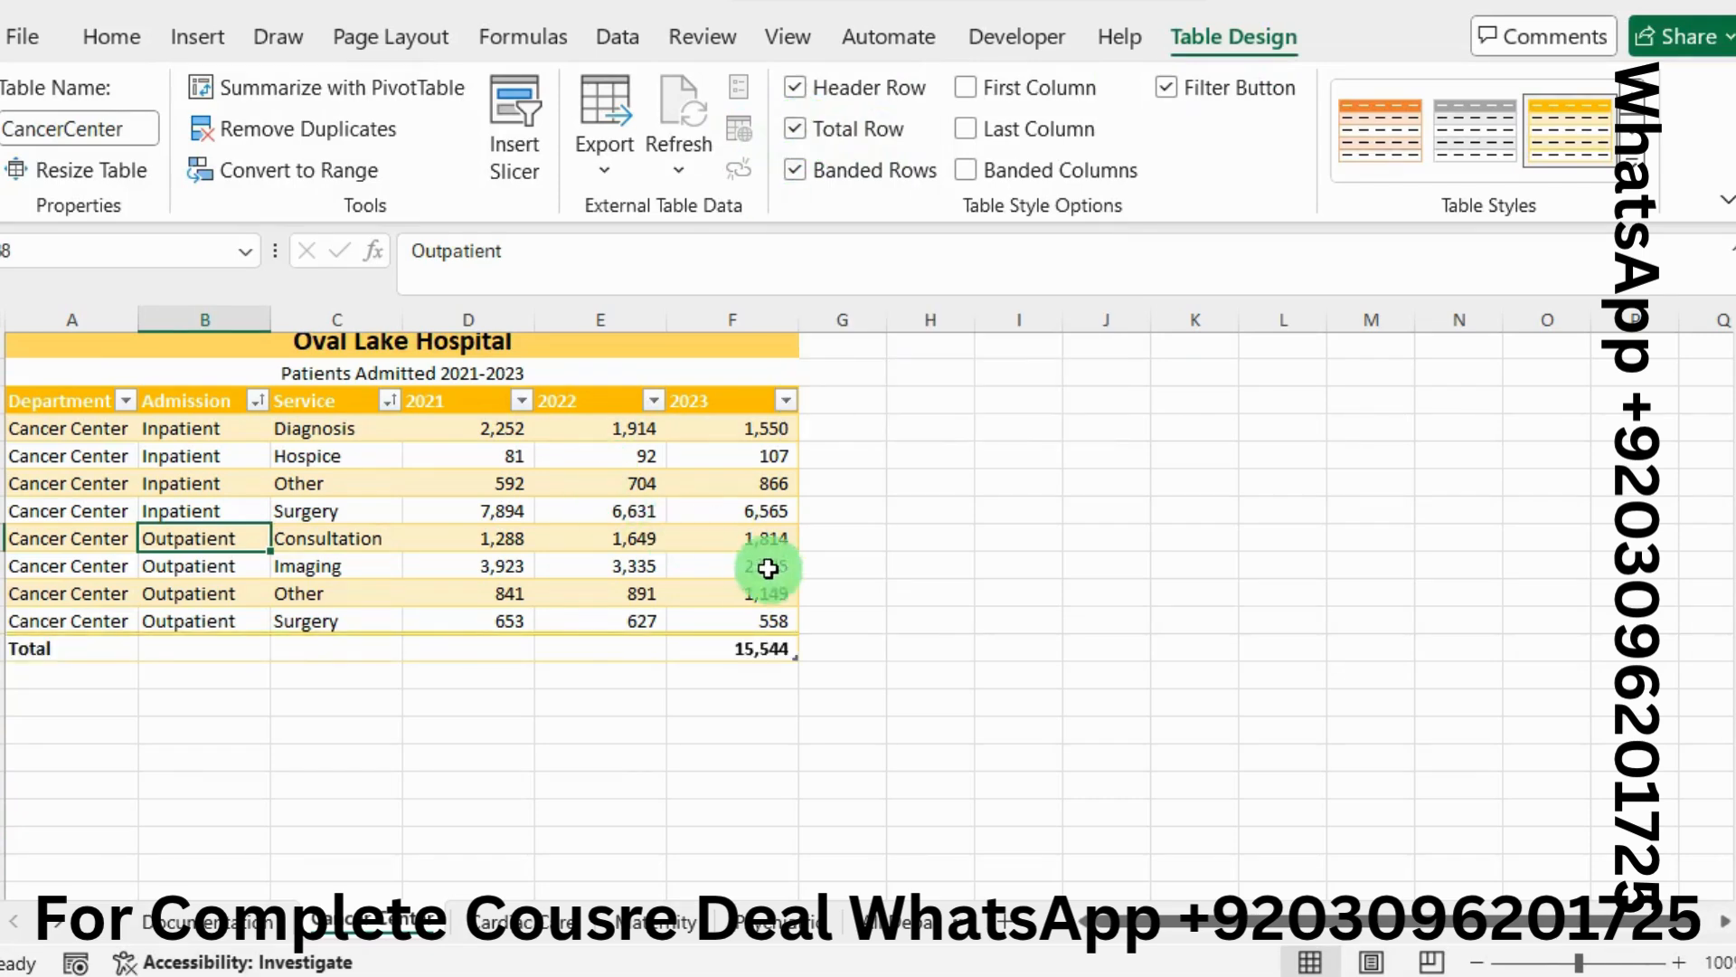
left_click(633, 648)
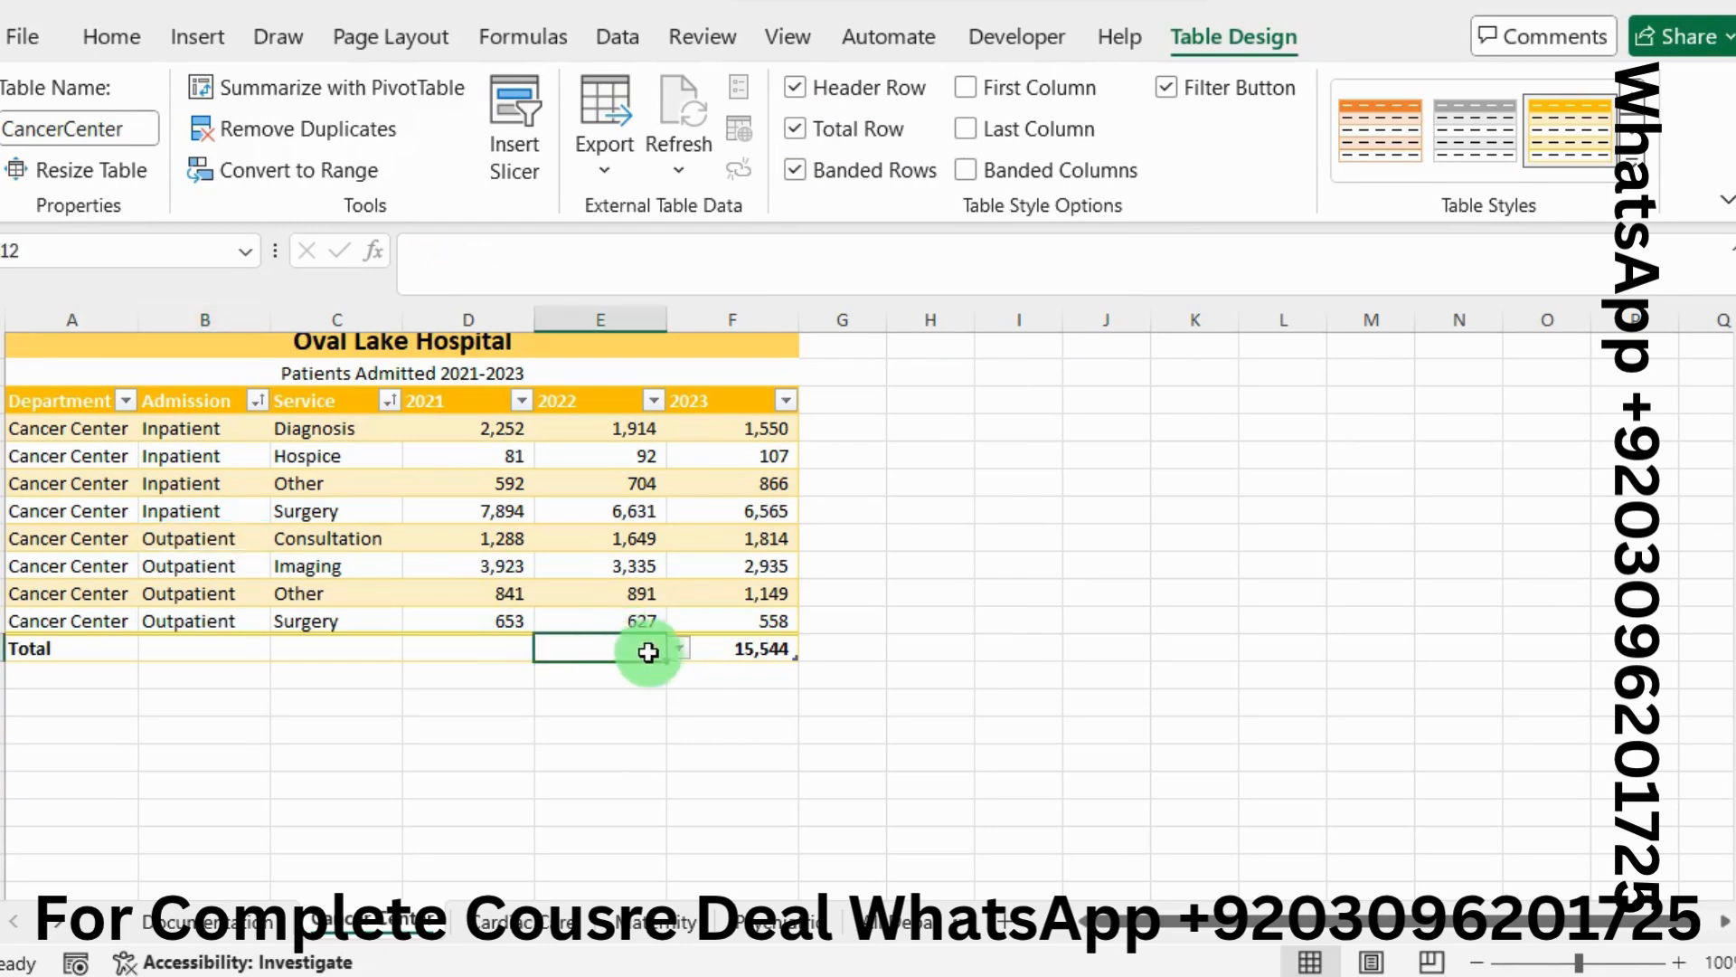
left_click(680, 650)
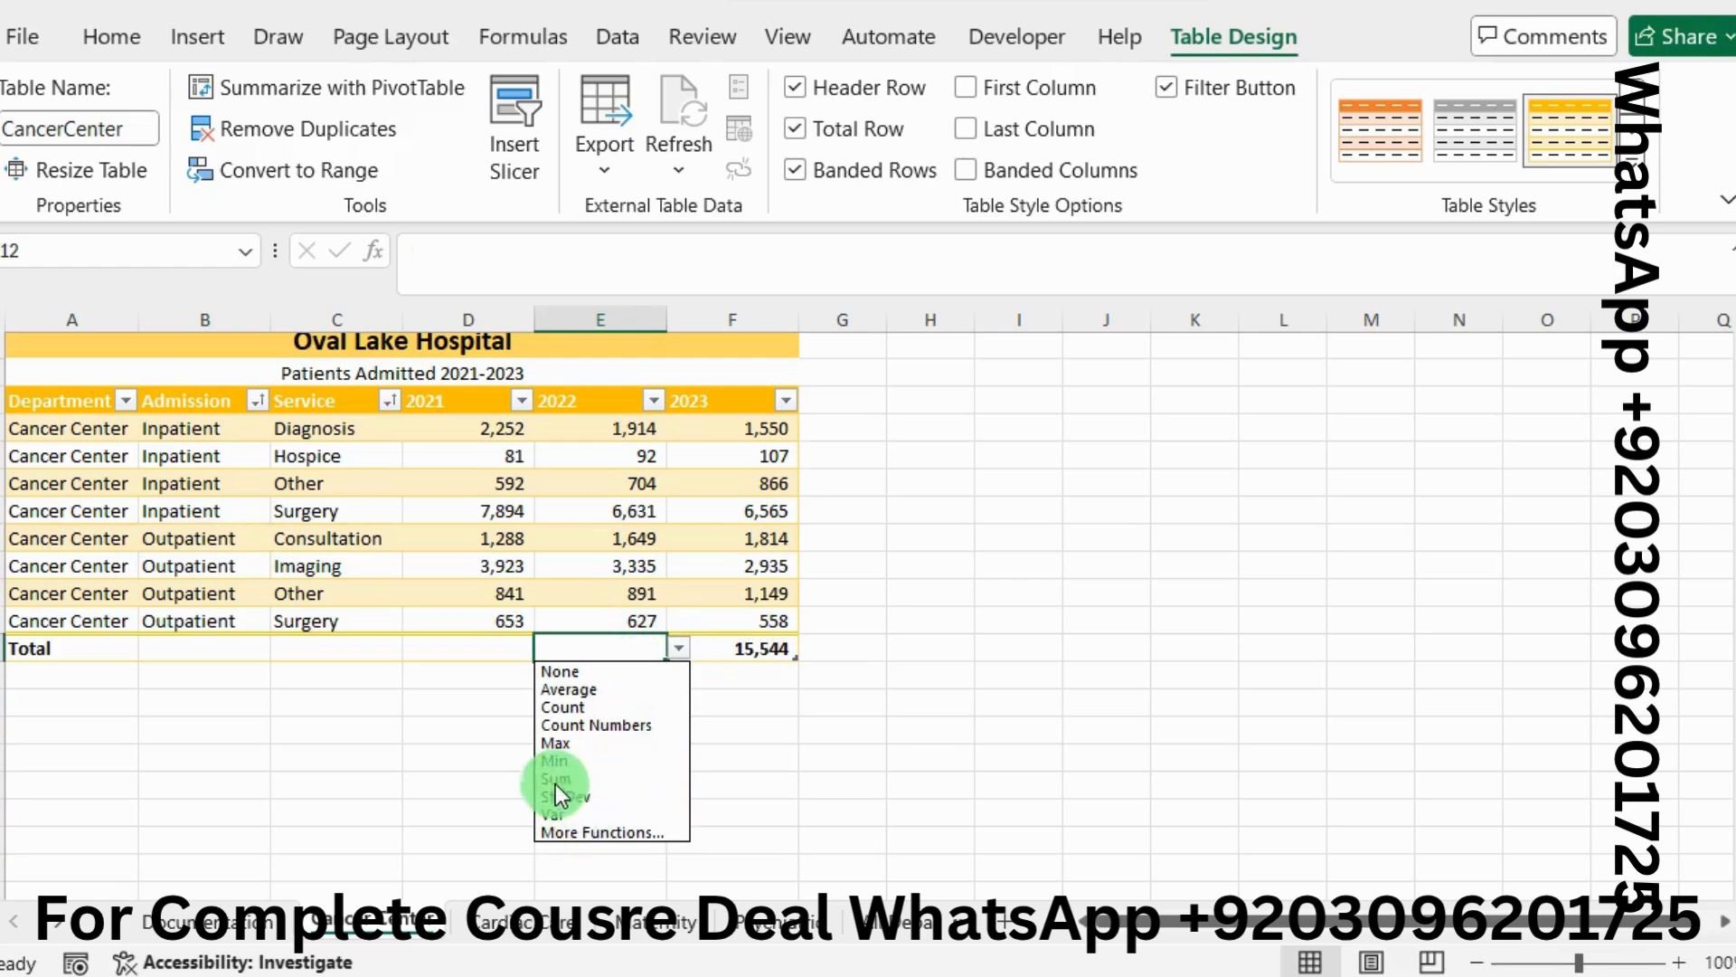
left_click(551, 783)
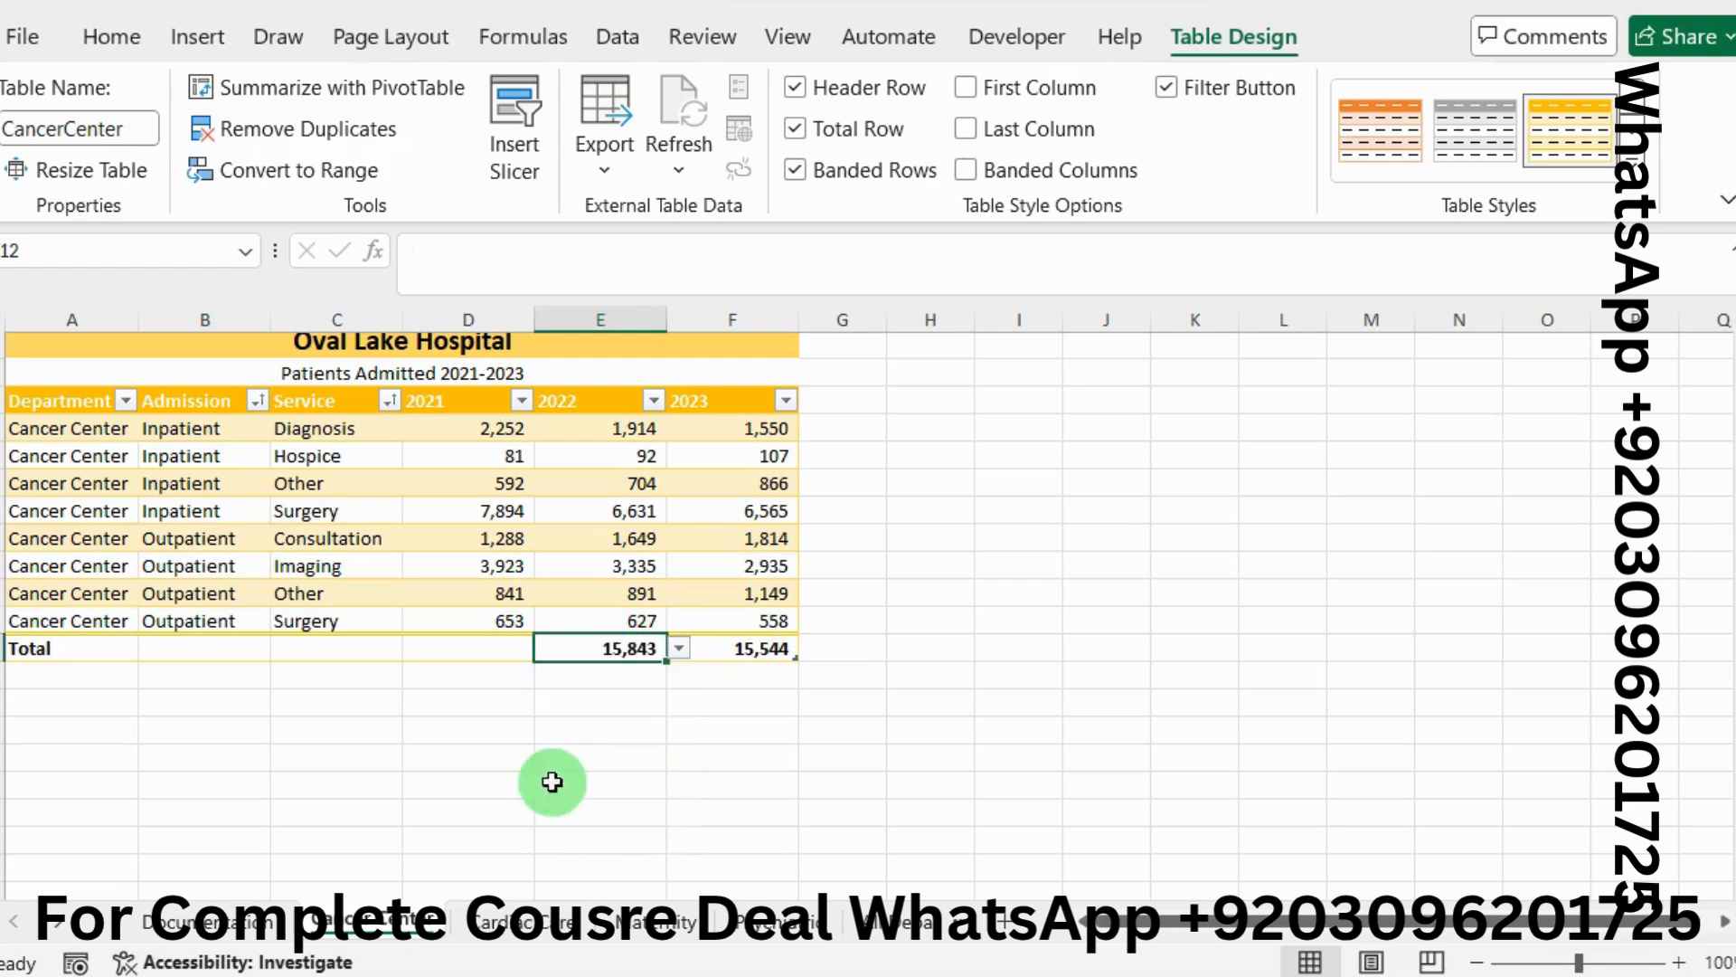
left_click(472, 647)
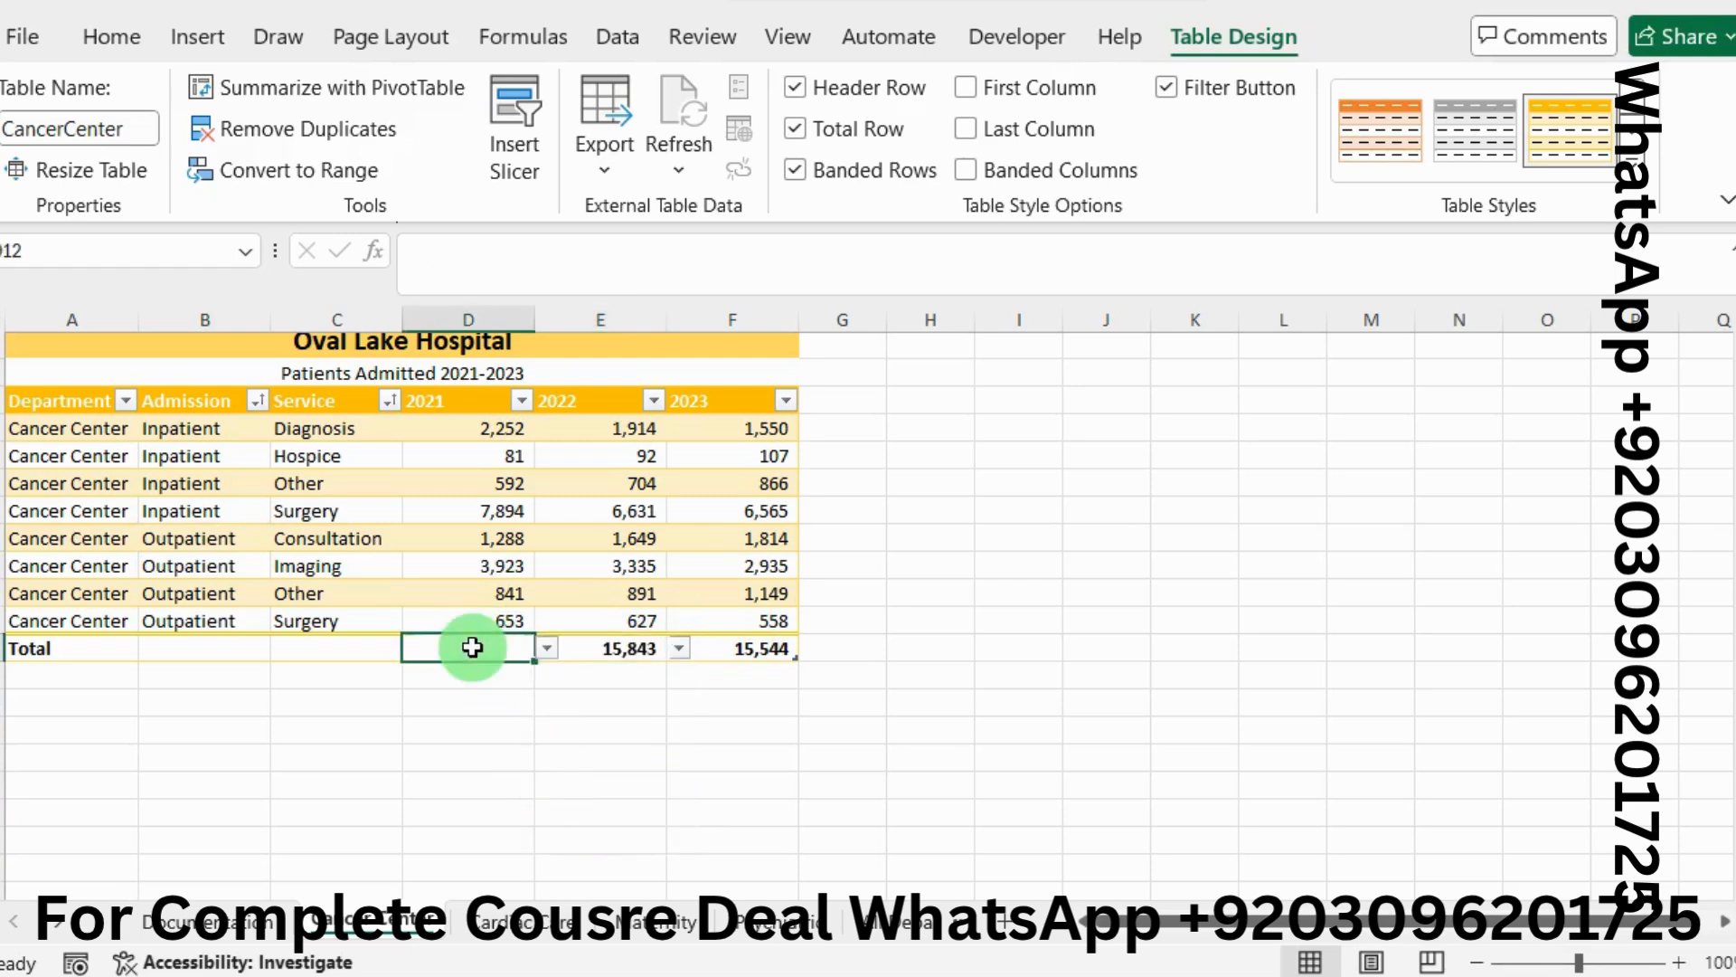
left_click(550, 651)
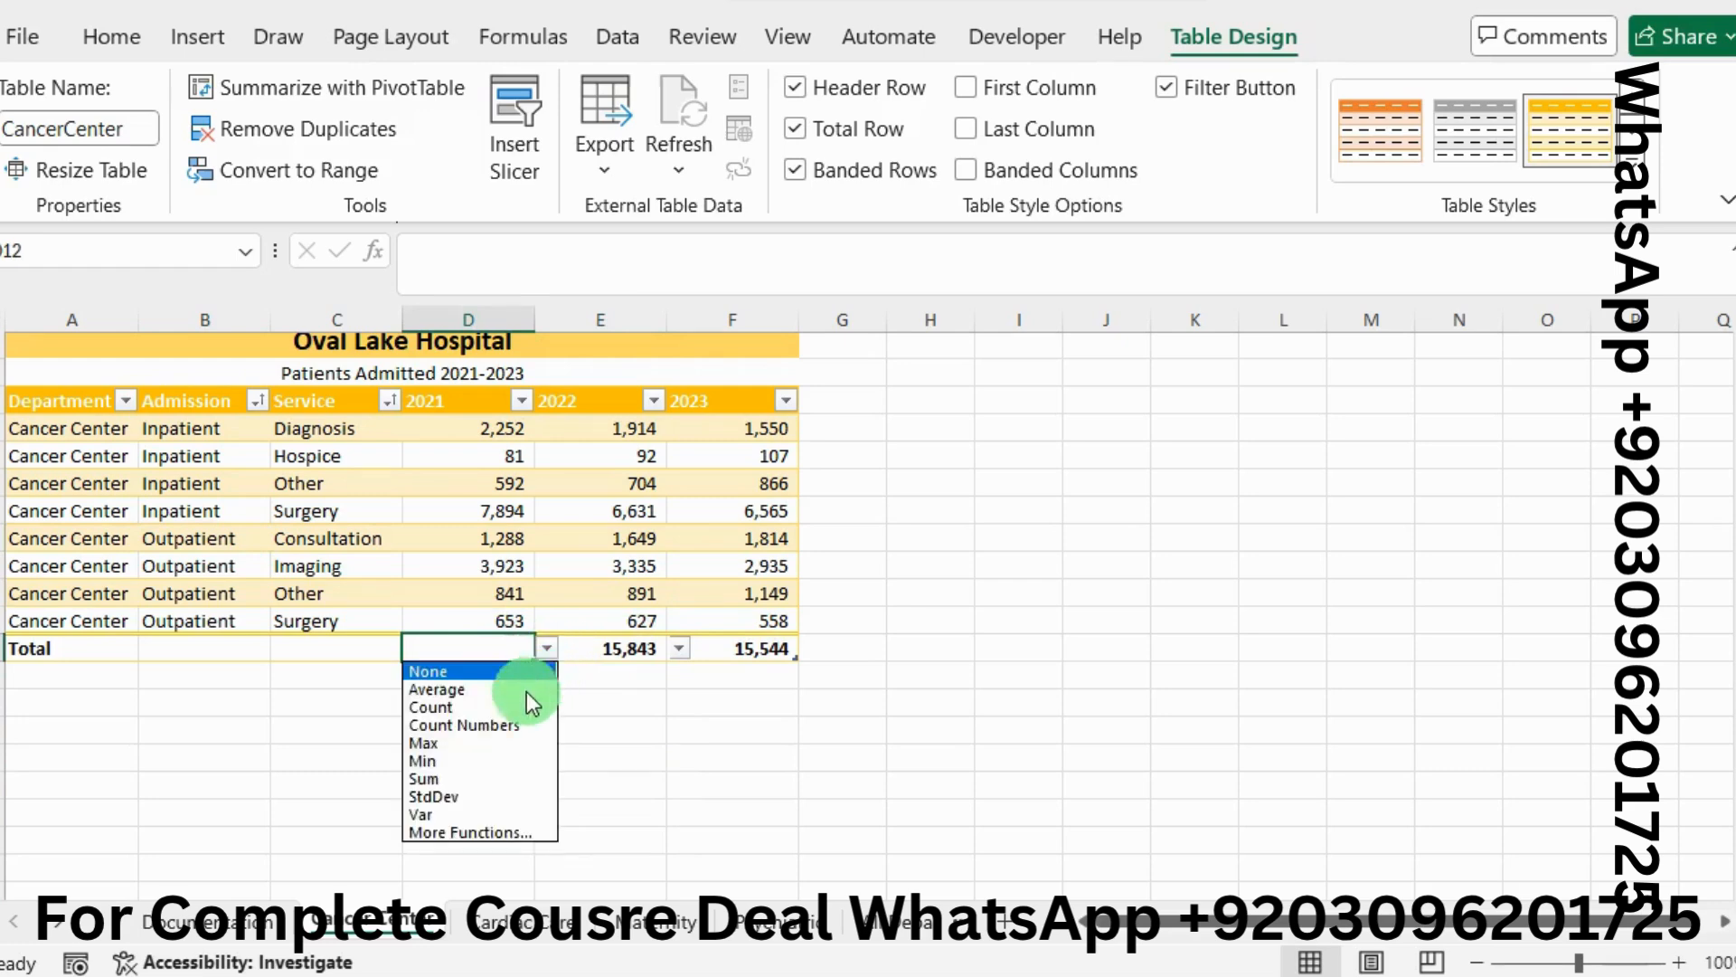
left_click(447, 780)
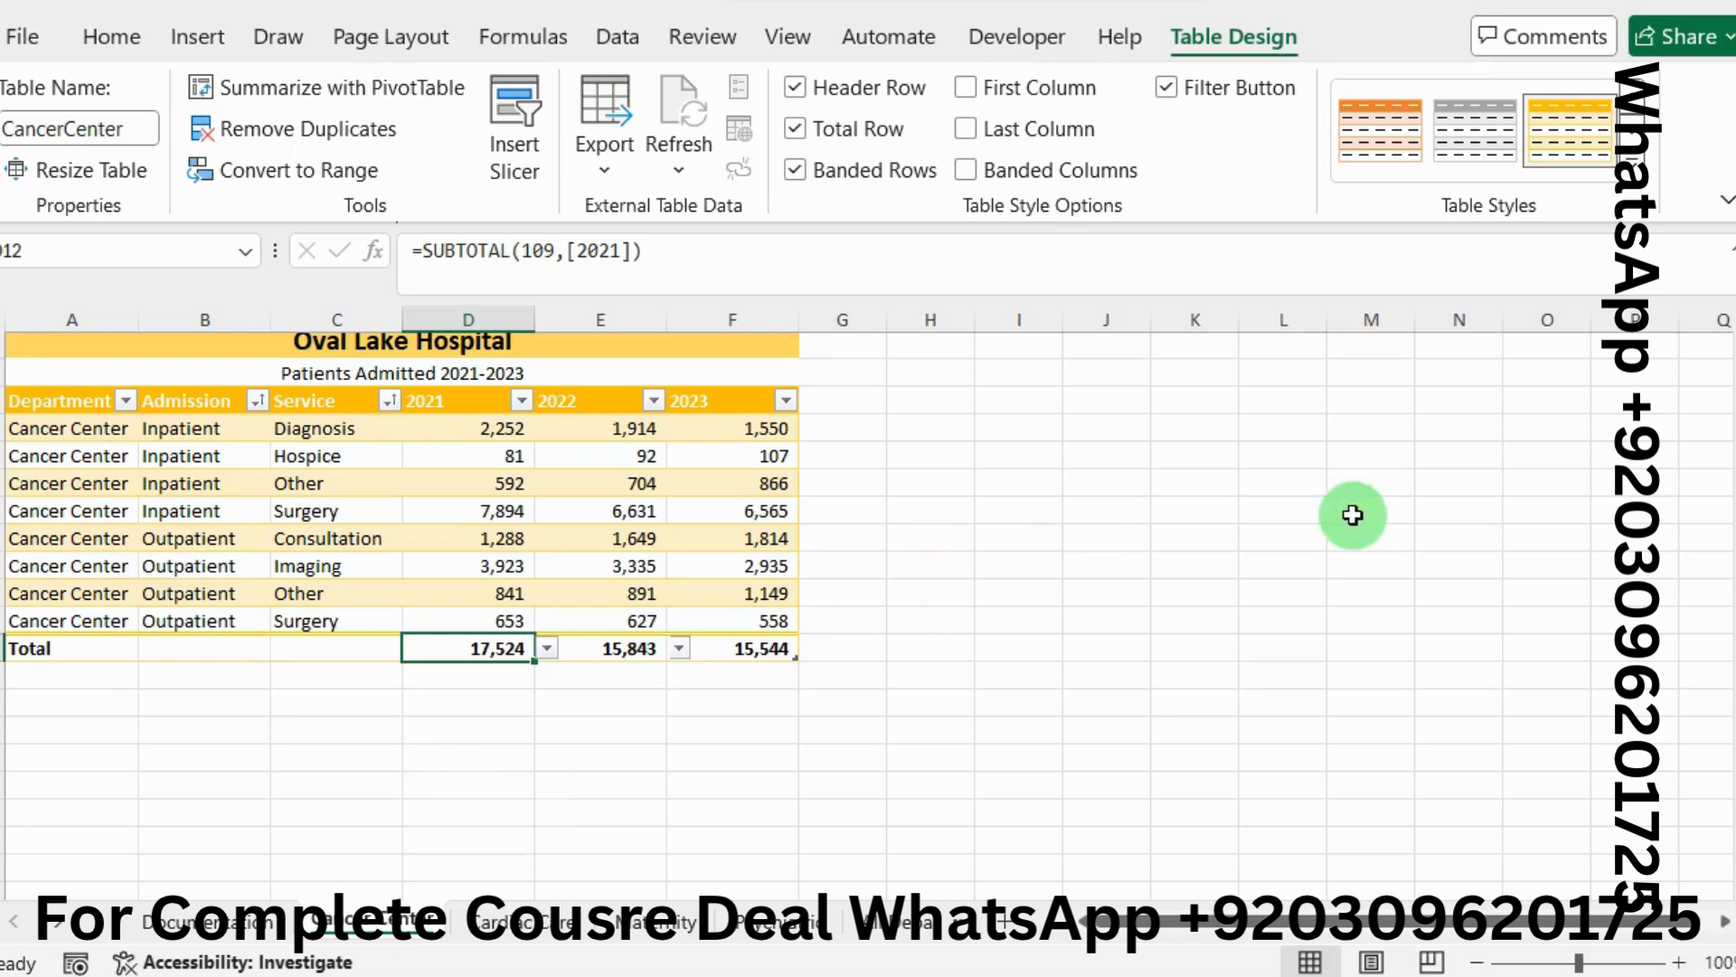
Copy the range reference C4:C11 from step 4 of the Word instructions
key("alt+Tab")
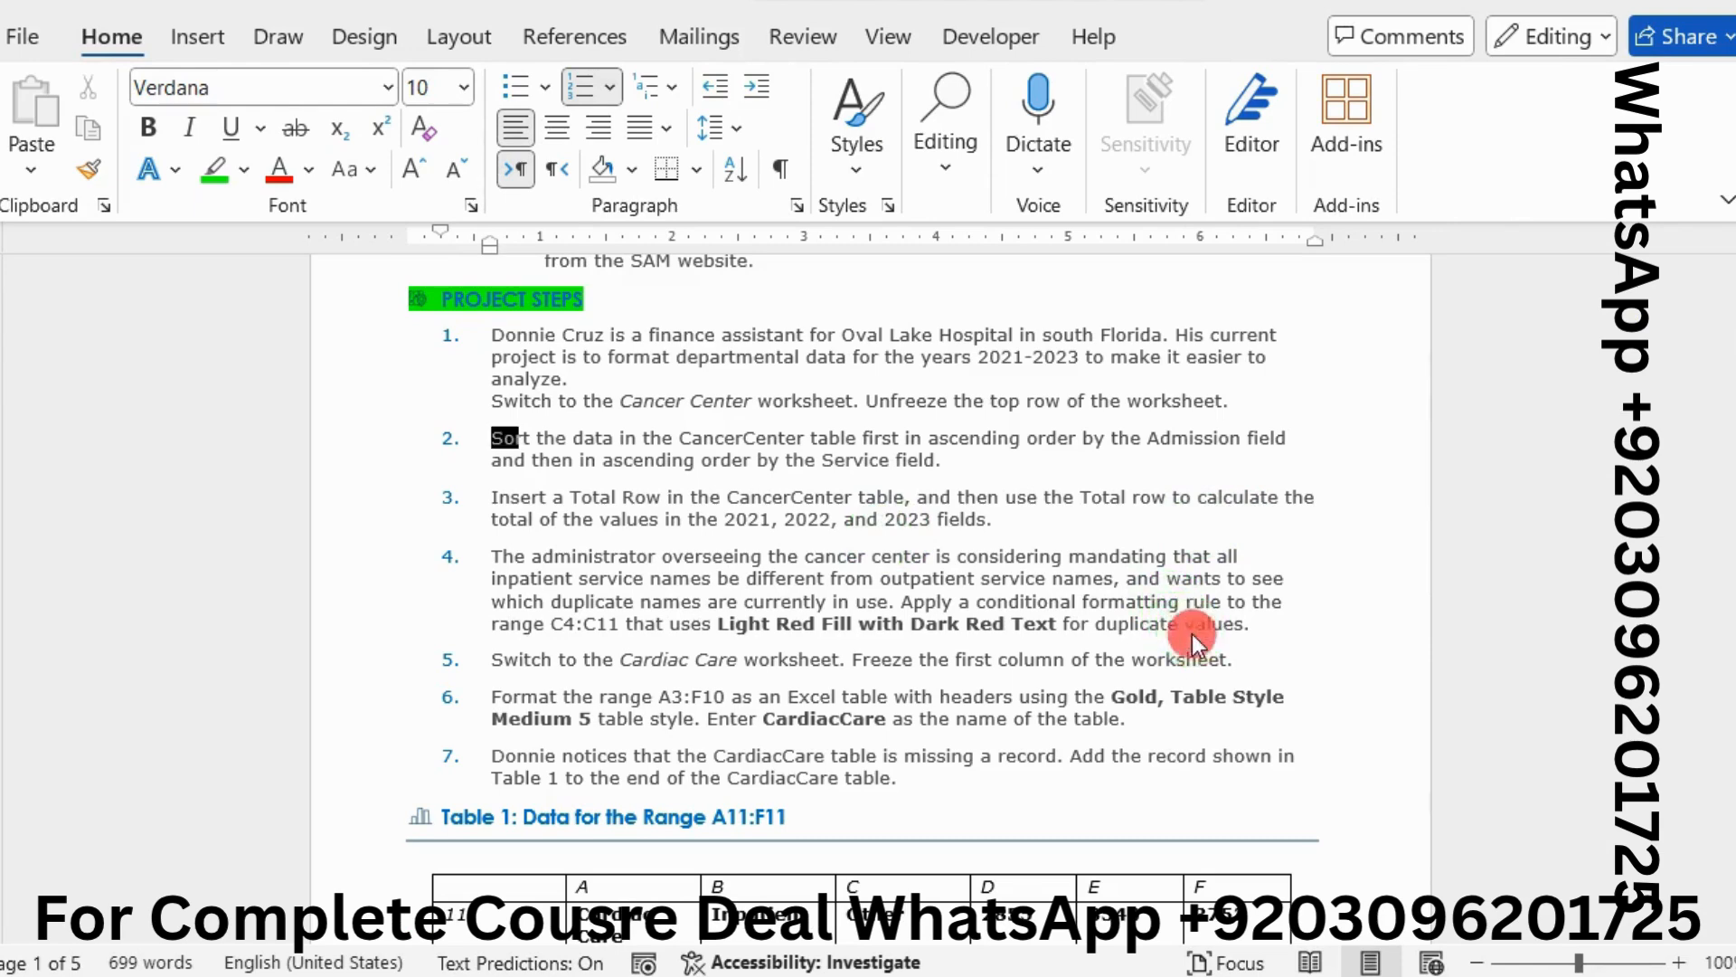
key("shift+Right")
key("shift+Right")
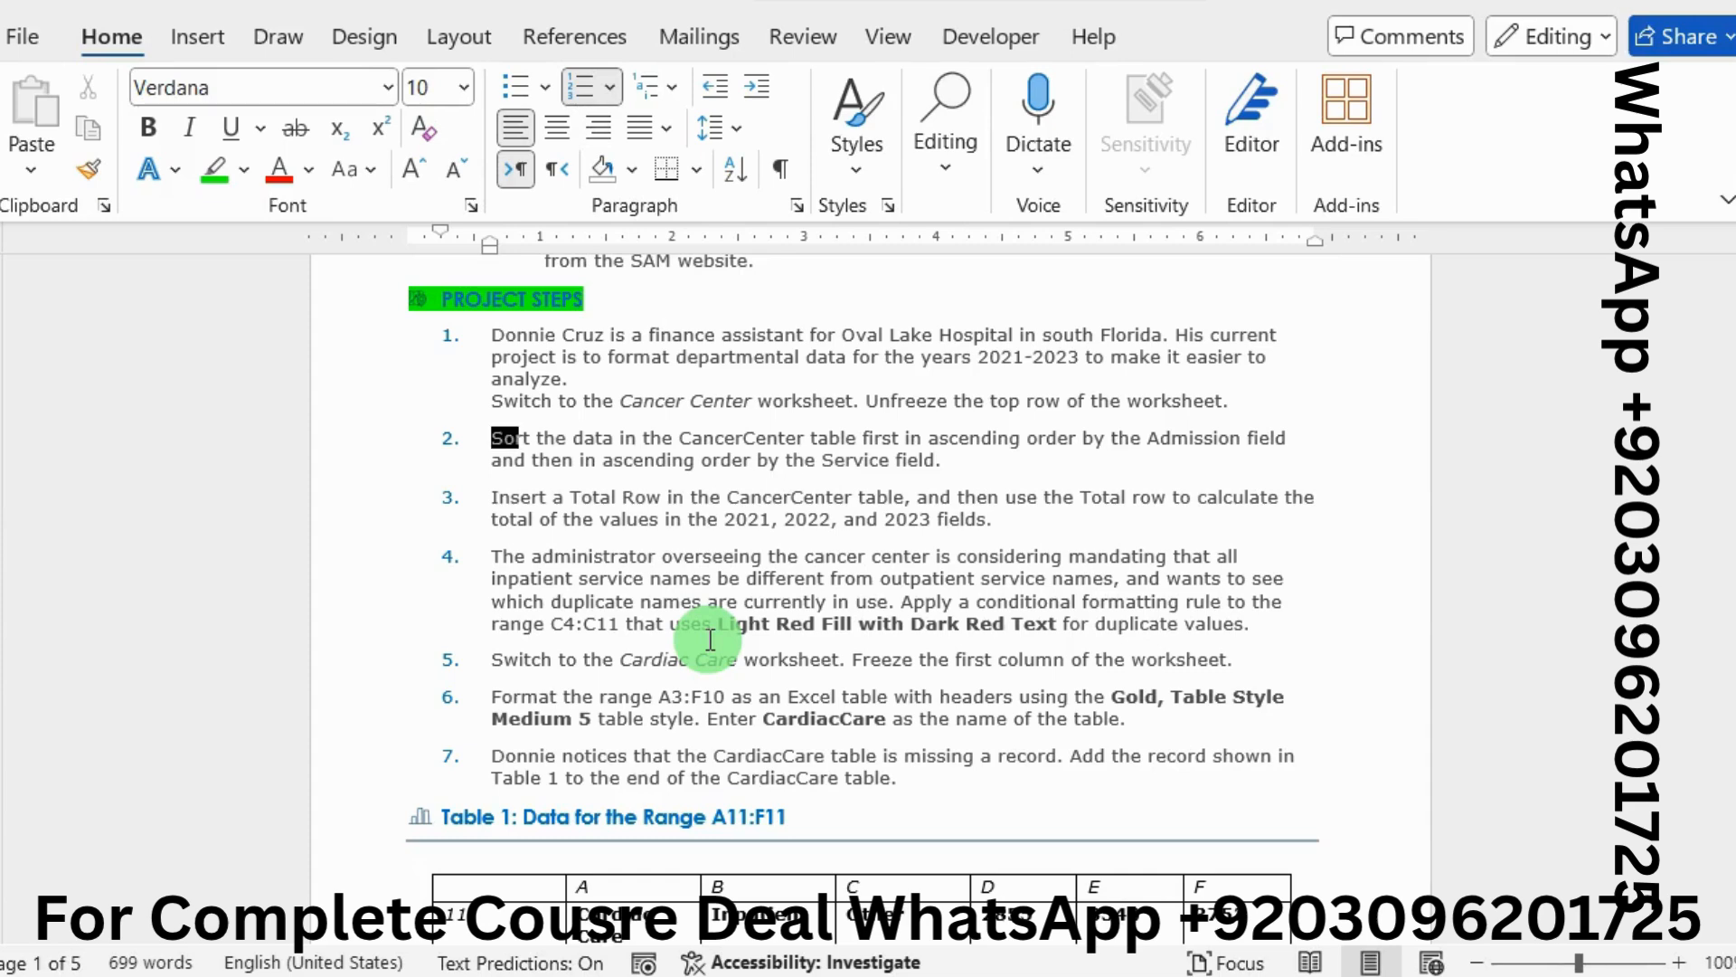
left_click_drag(614, 622, 562, 626)
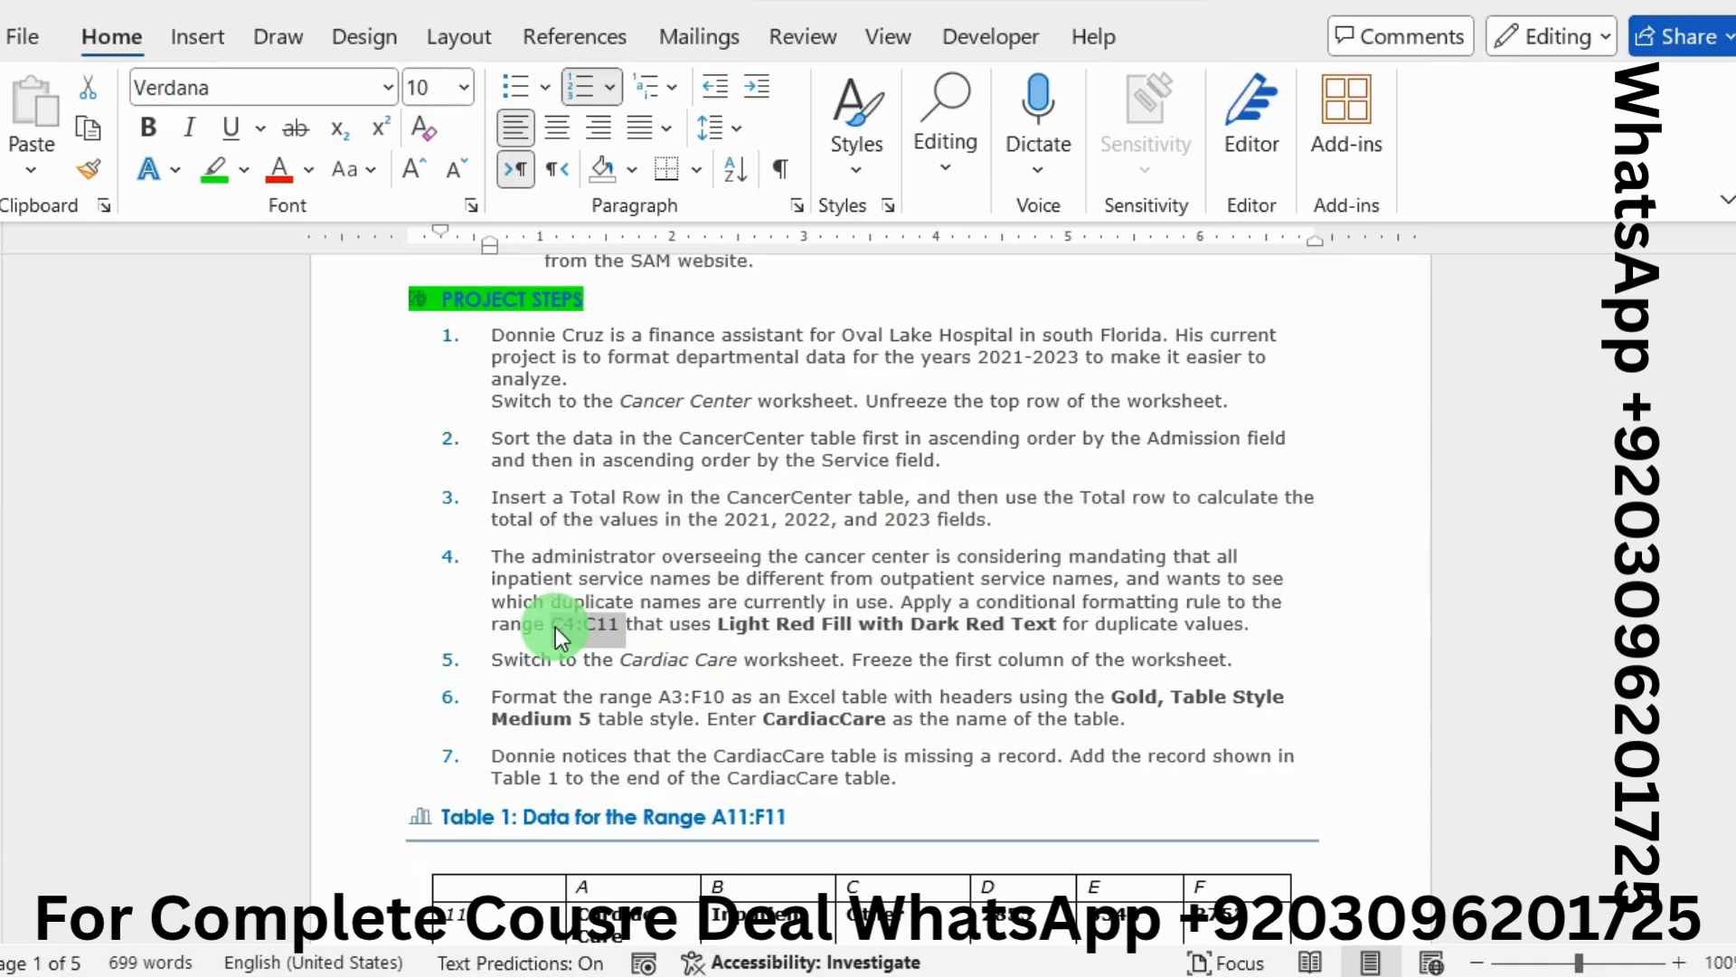
key("ctrl+c")
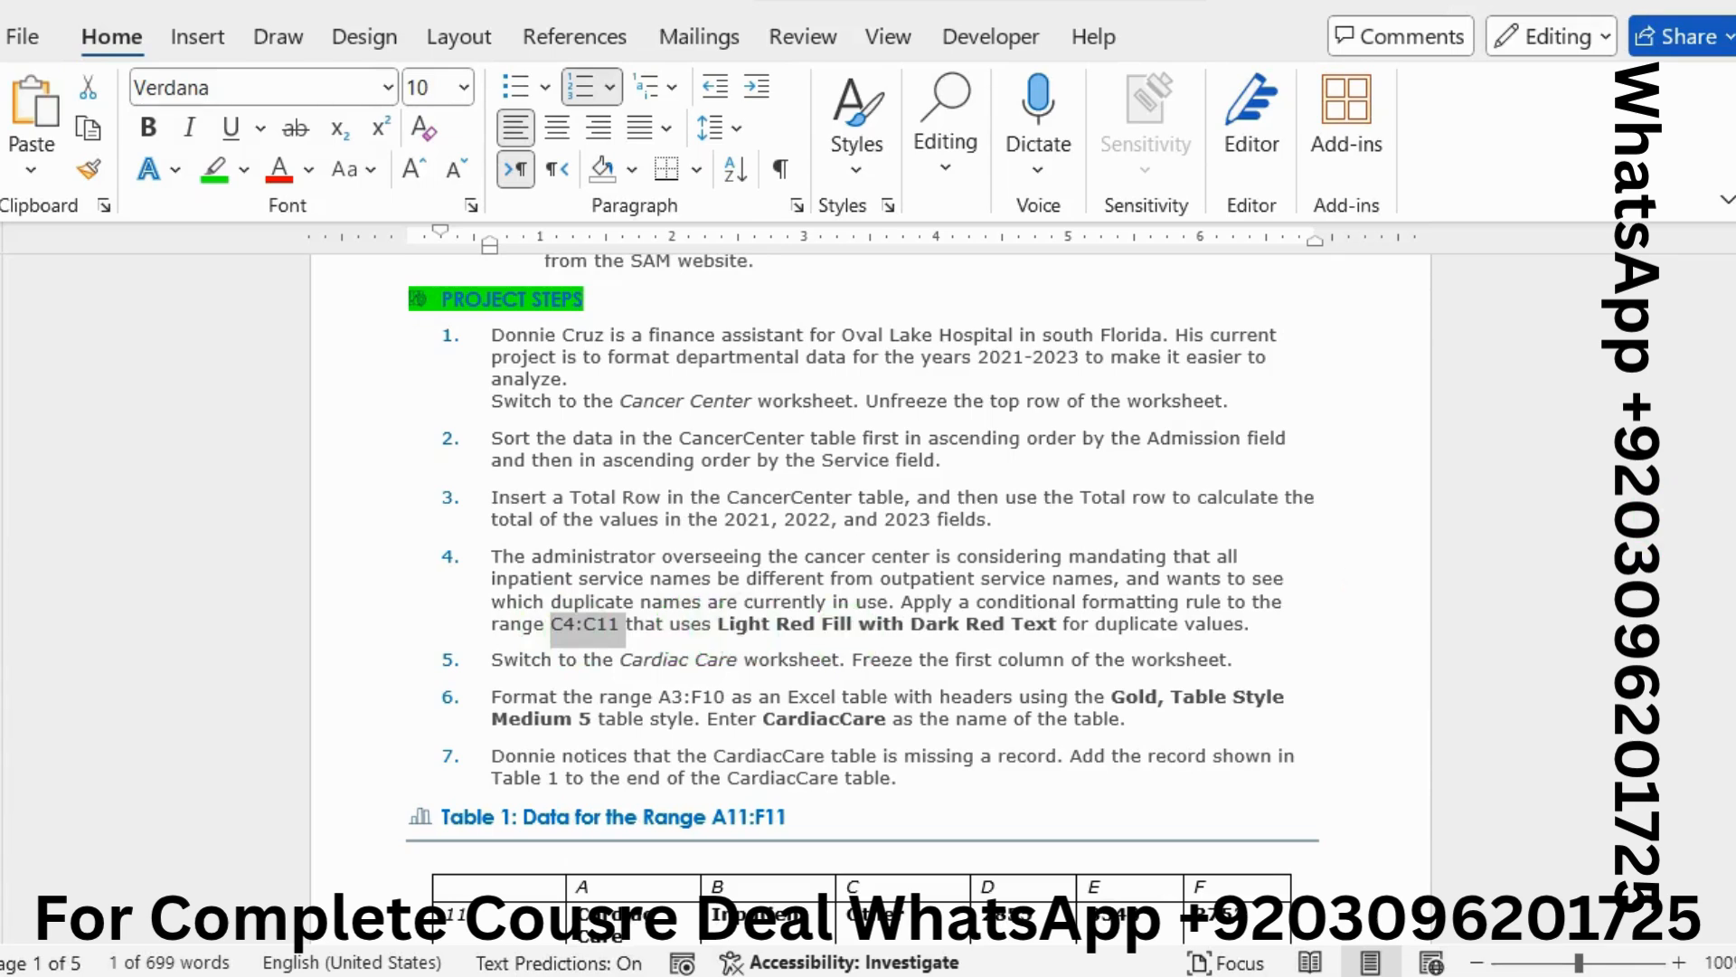
left_click(1731, 463)
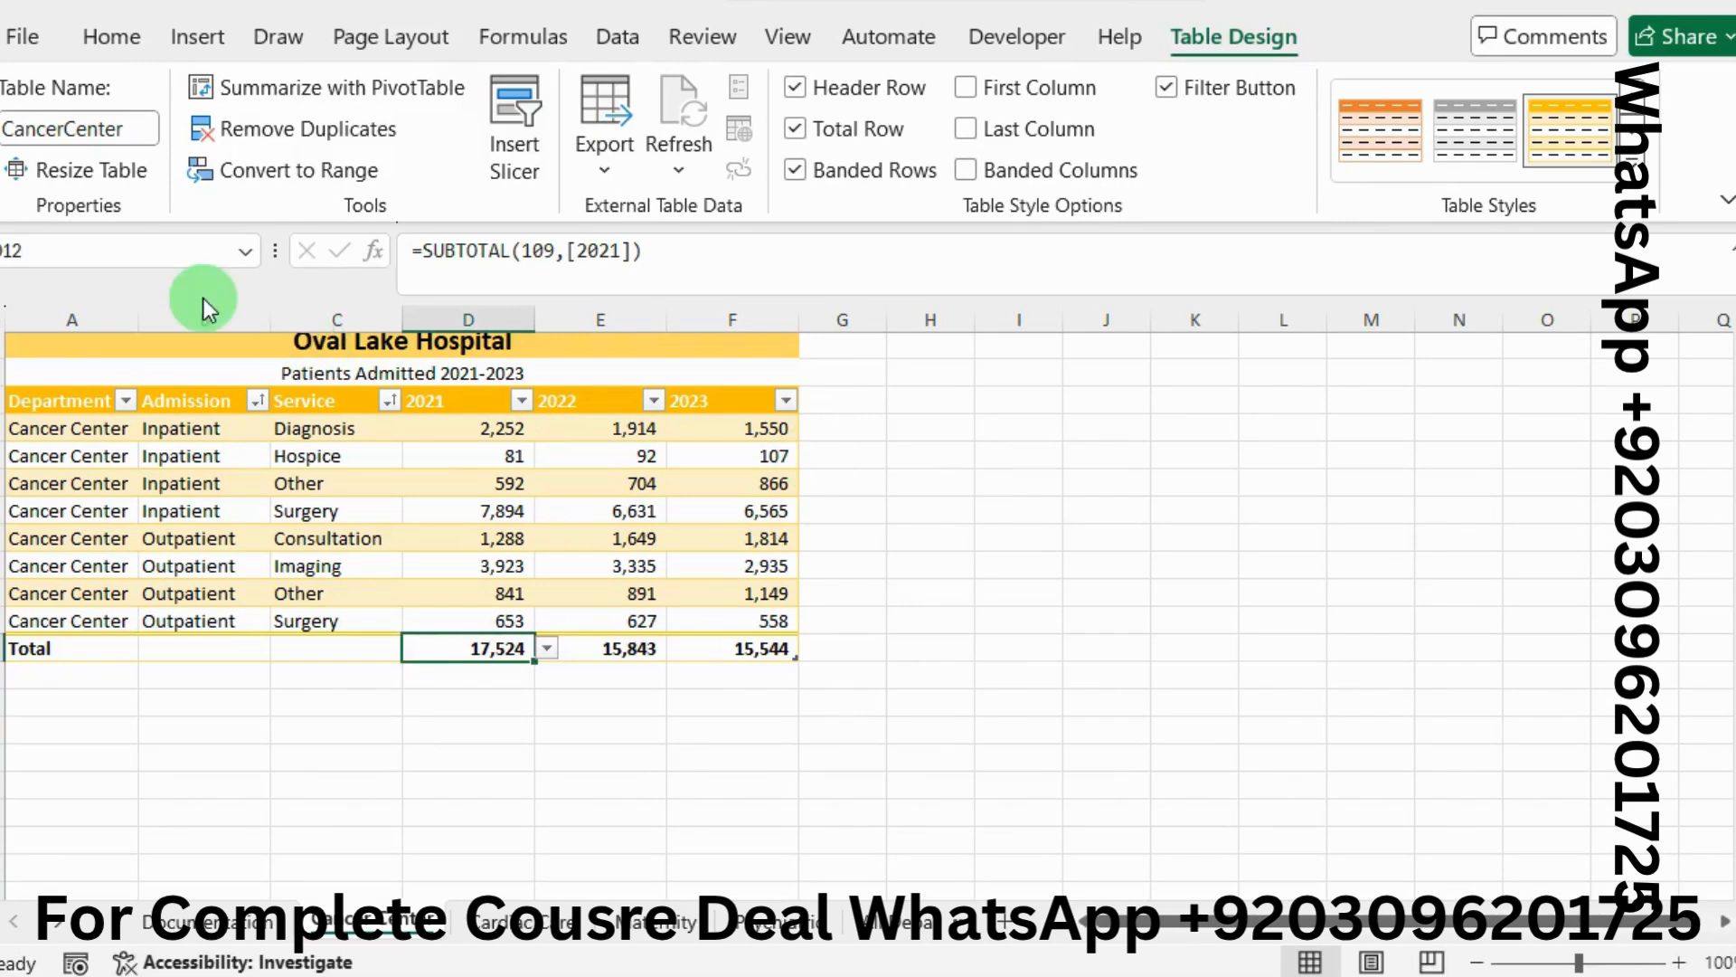
Select the Service cells through the Name Box and choose the Duplicate Values highlight rule
left_click(109, 256)
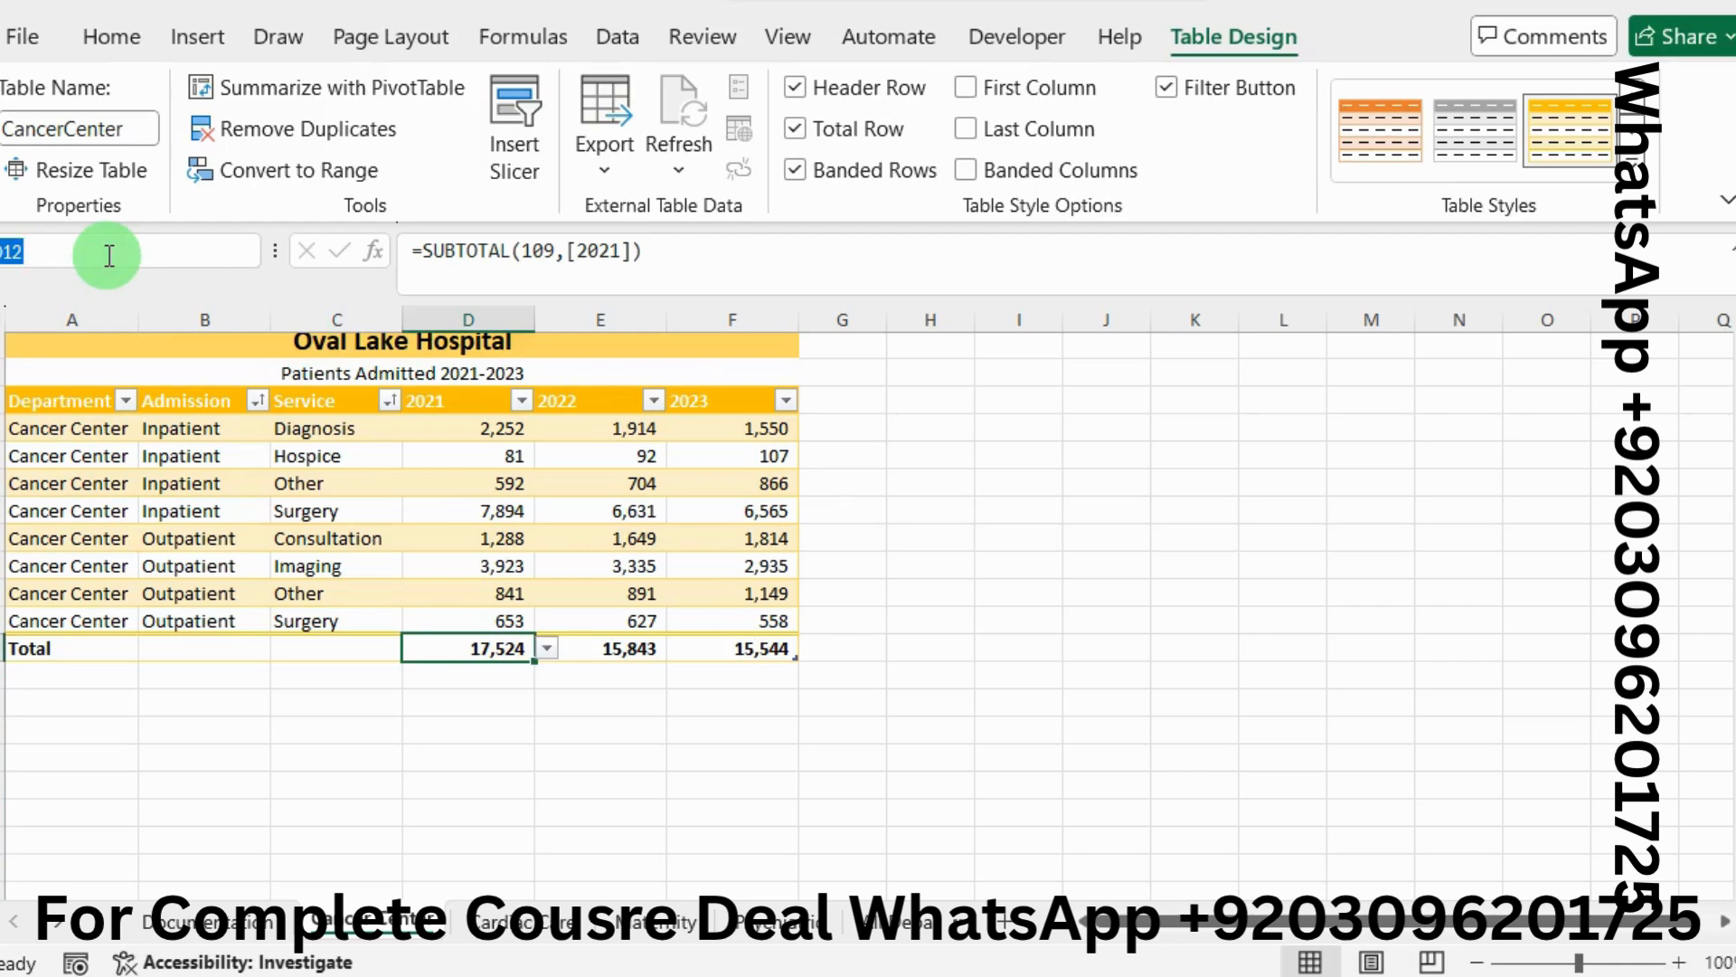
type("A4:C11")
key("Return")
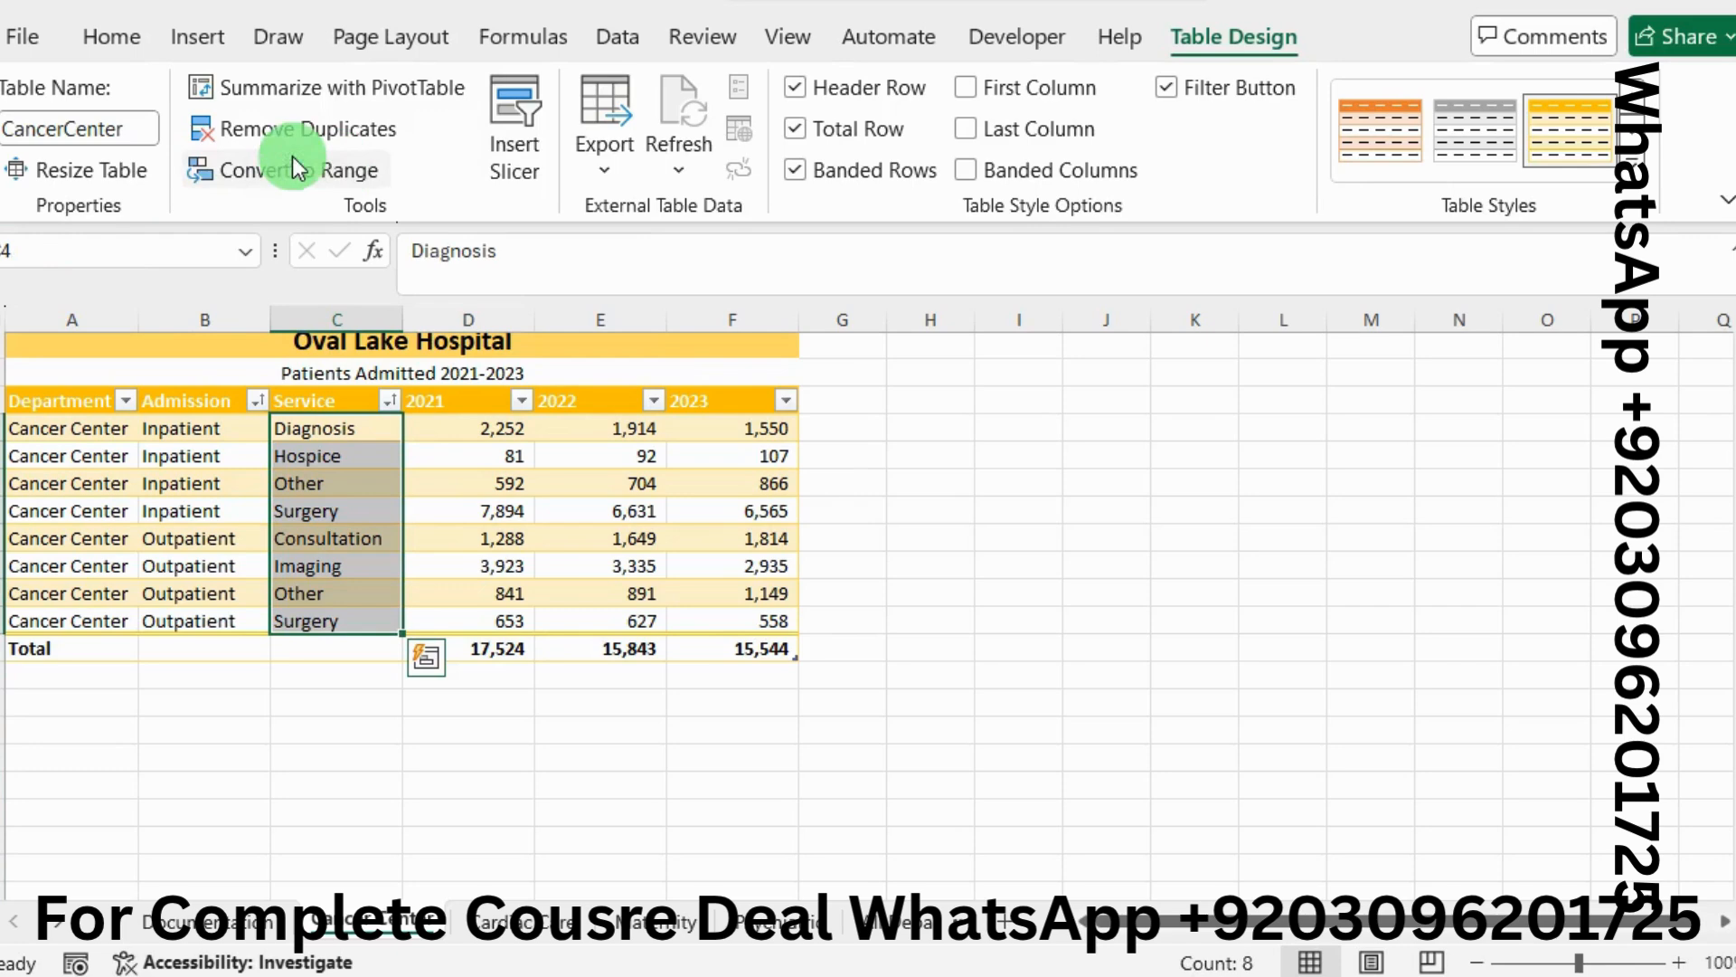
left_click(105, 38)
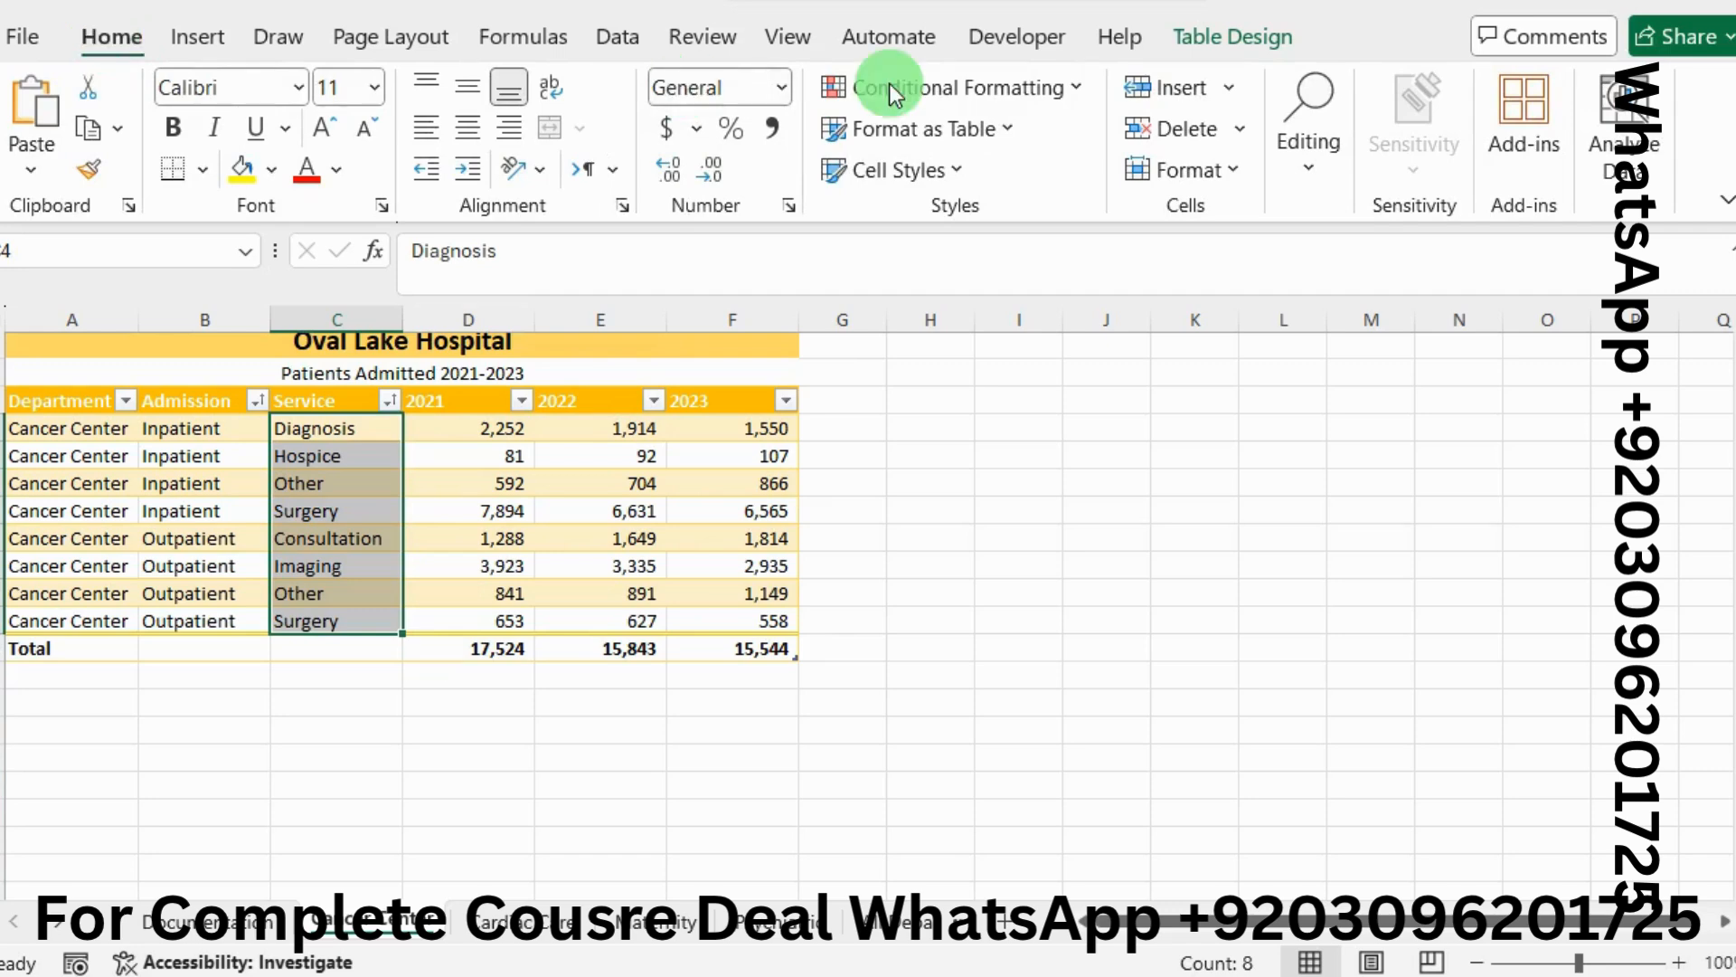
left_click(1062, 89)
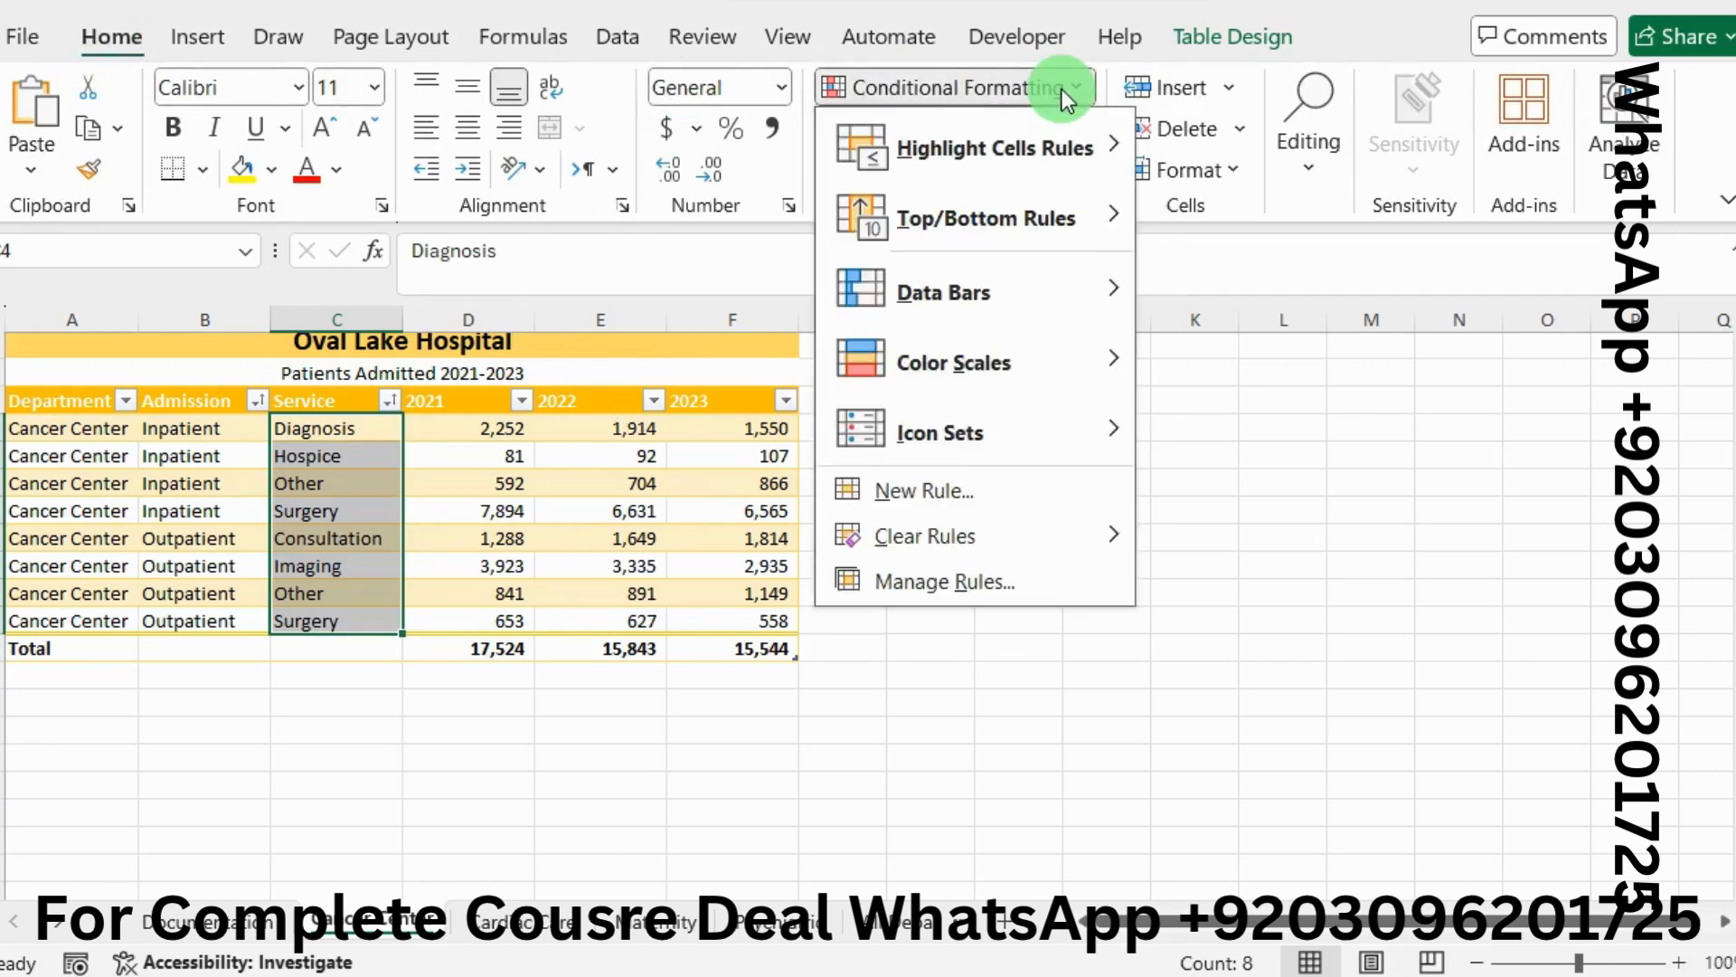
mouse_move(1098, 145)
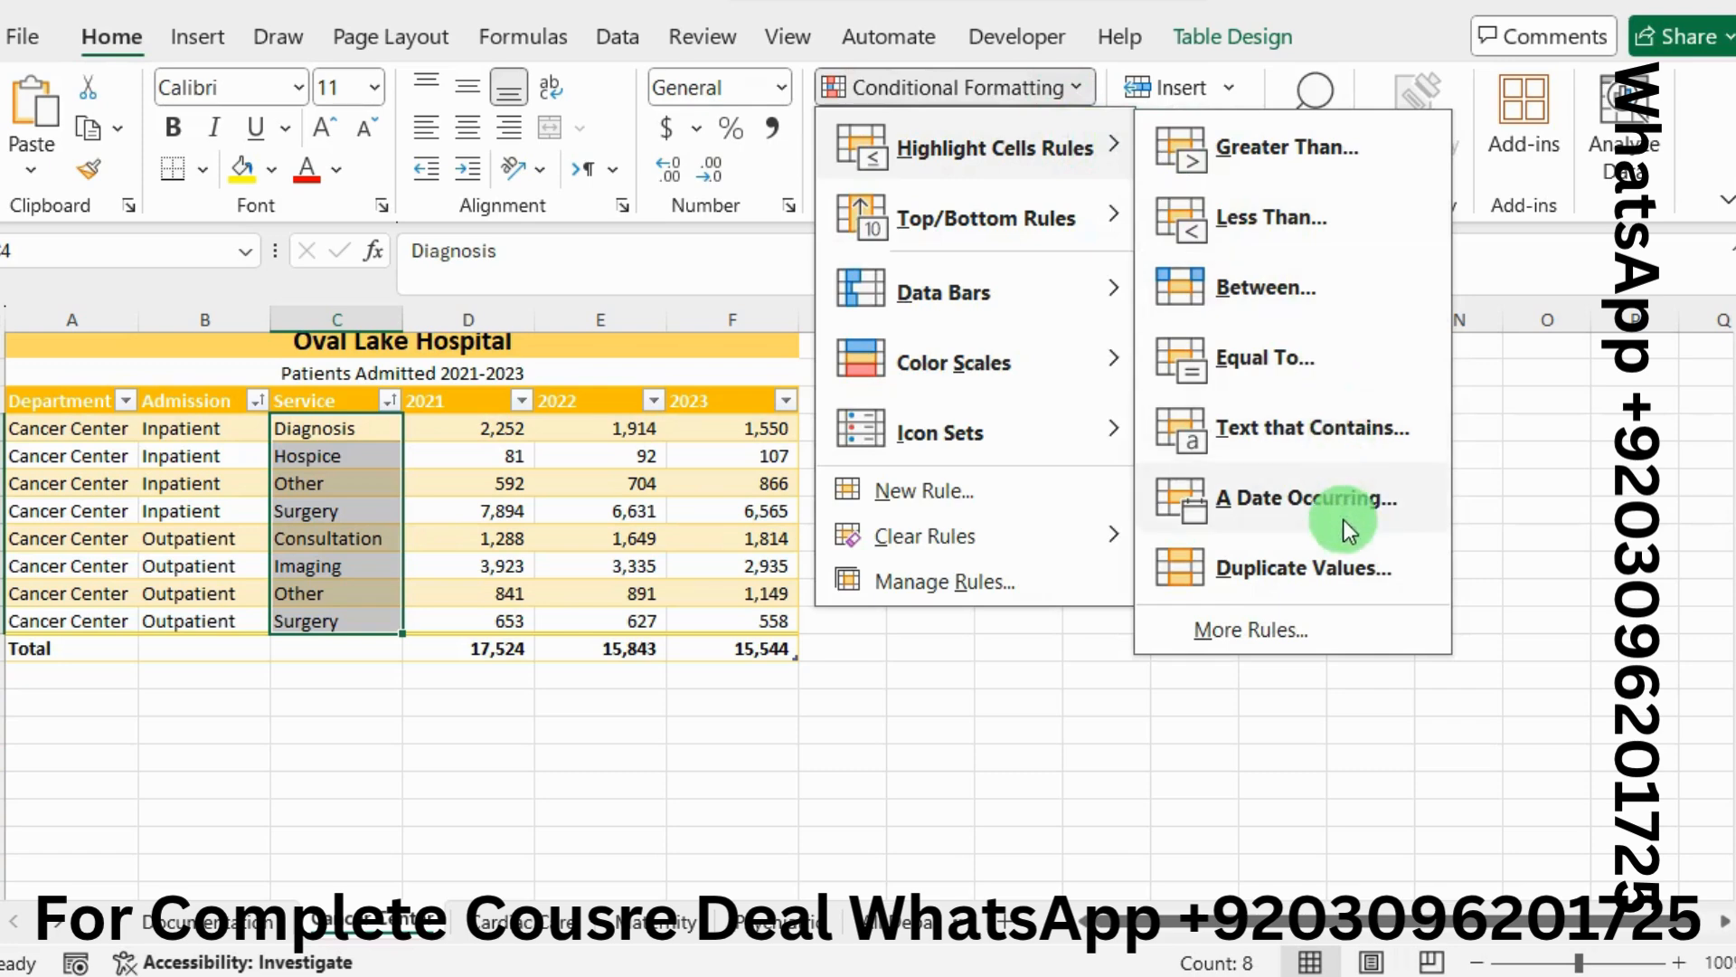
left_click(1355, 568)
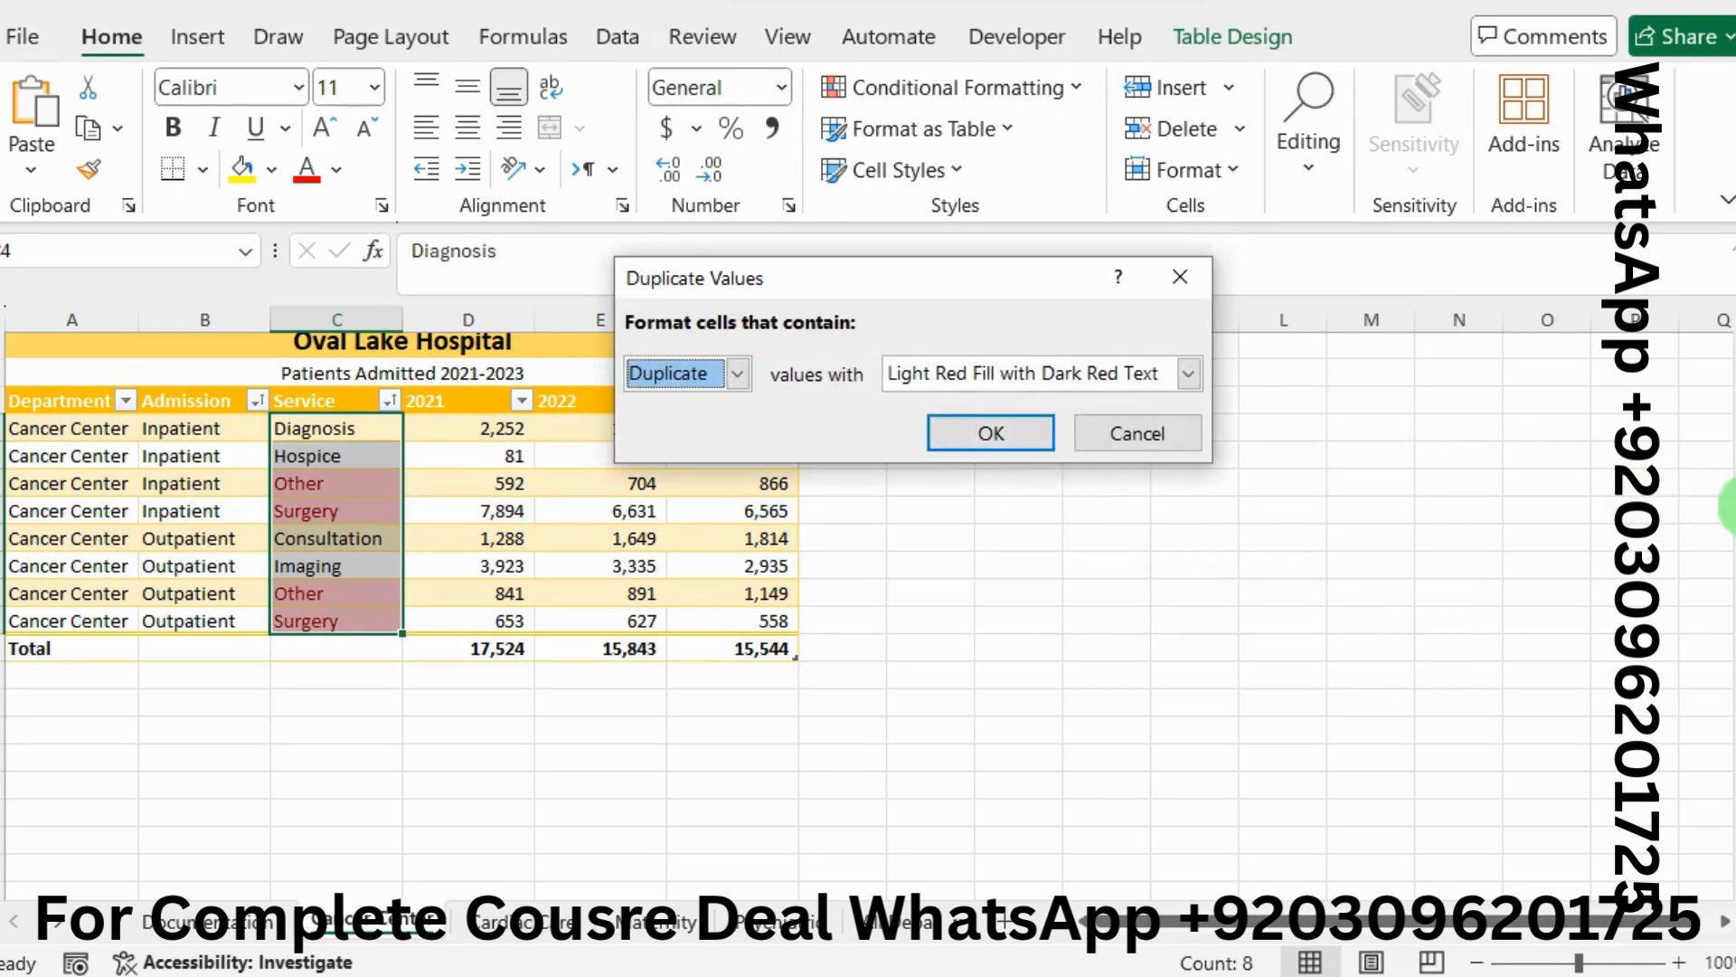
Apply Light Red Fill with Dark Red Text to duplicates and check the Other and Surgery cells
key("alt+Tab")
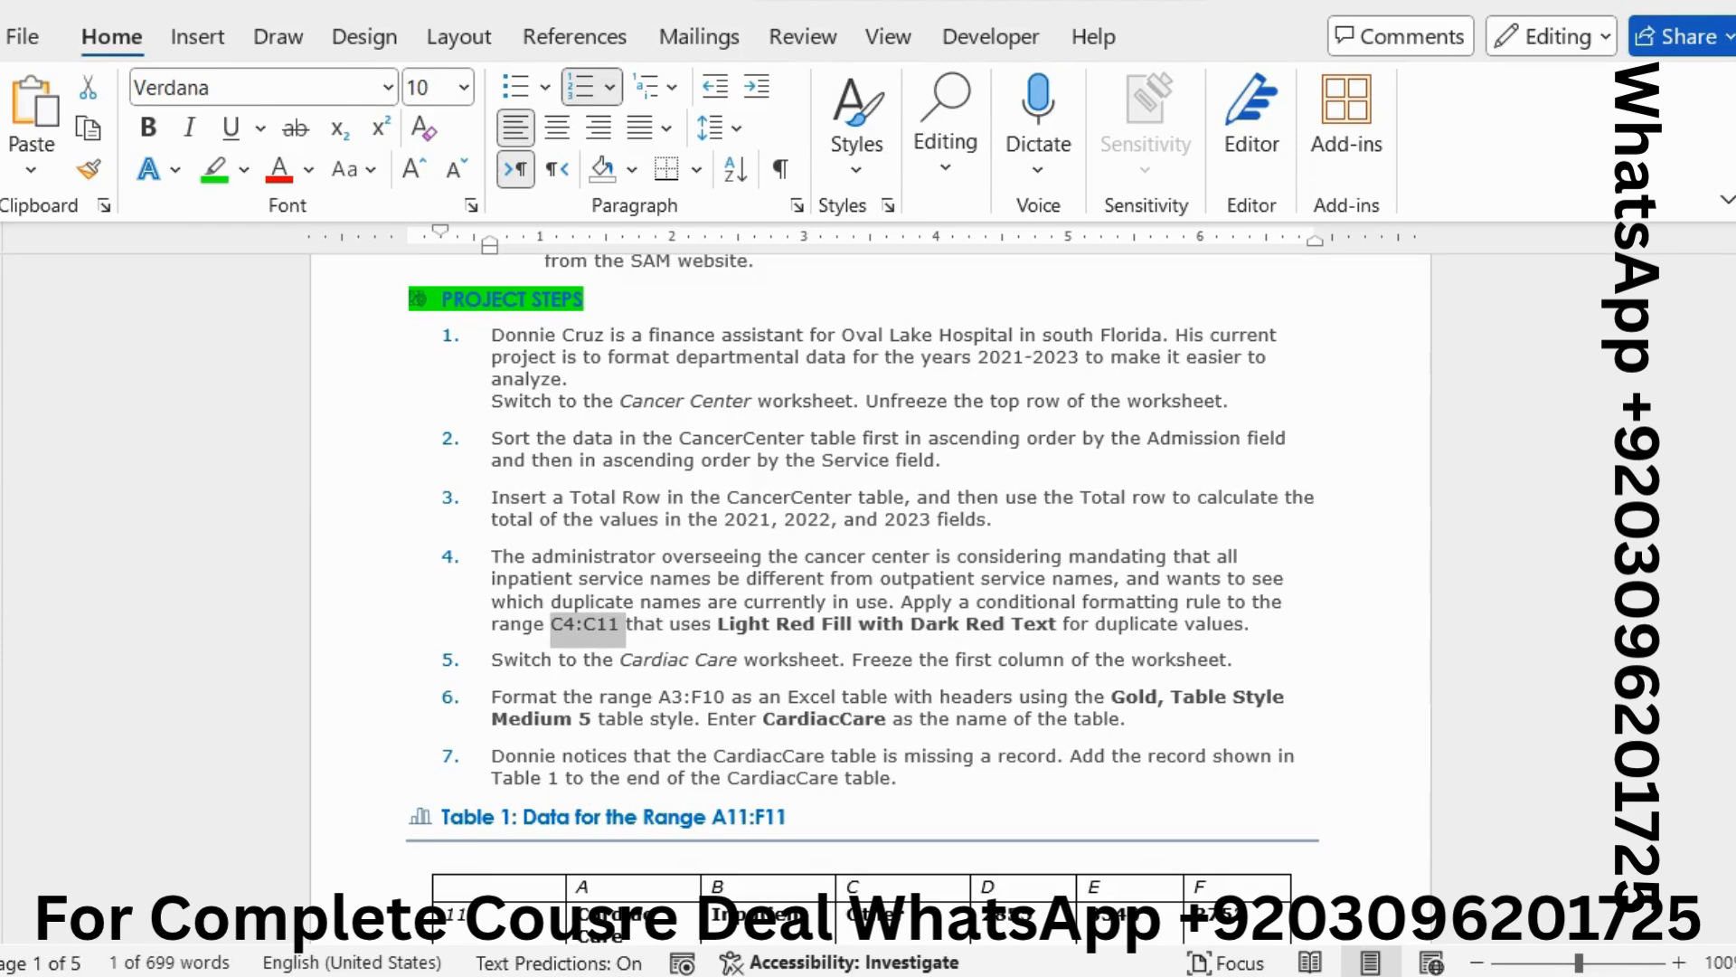
key("alt+Tab")
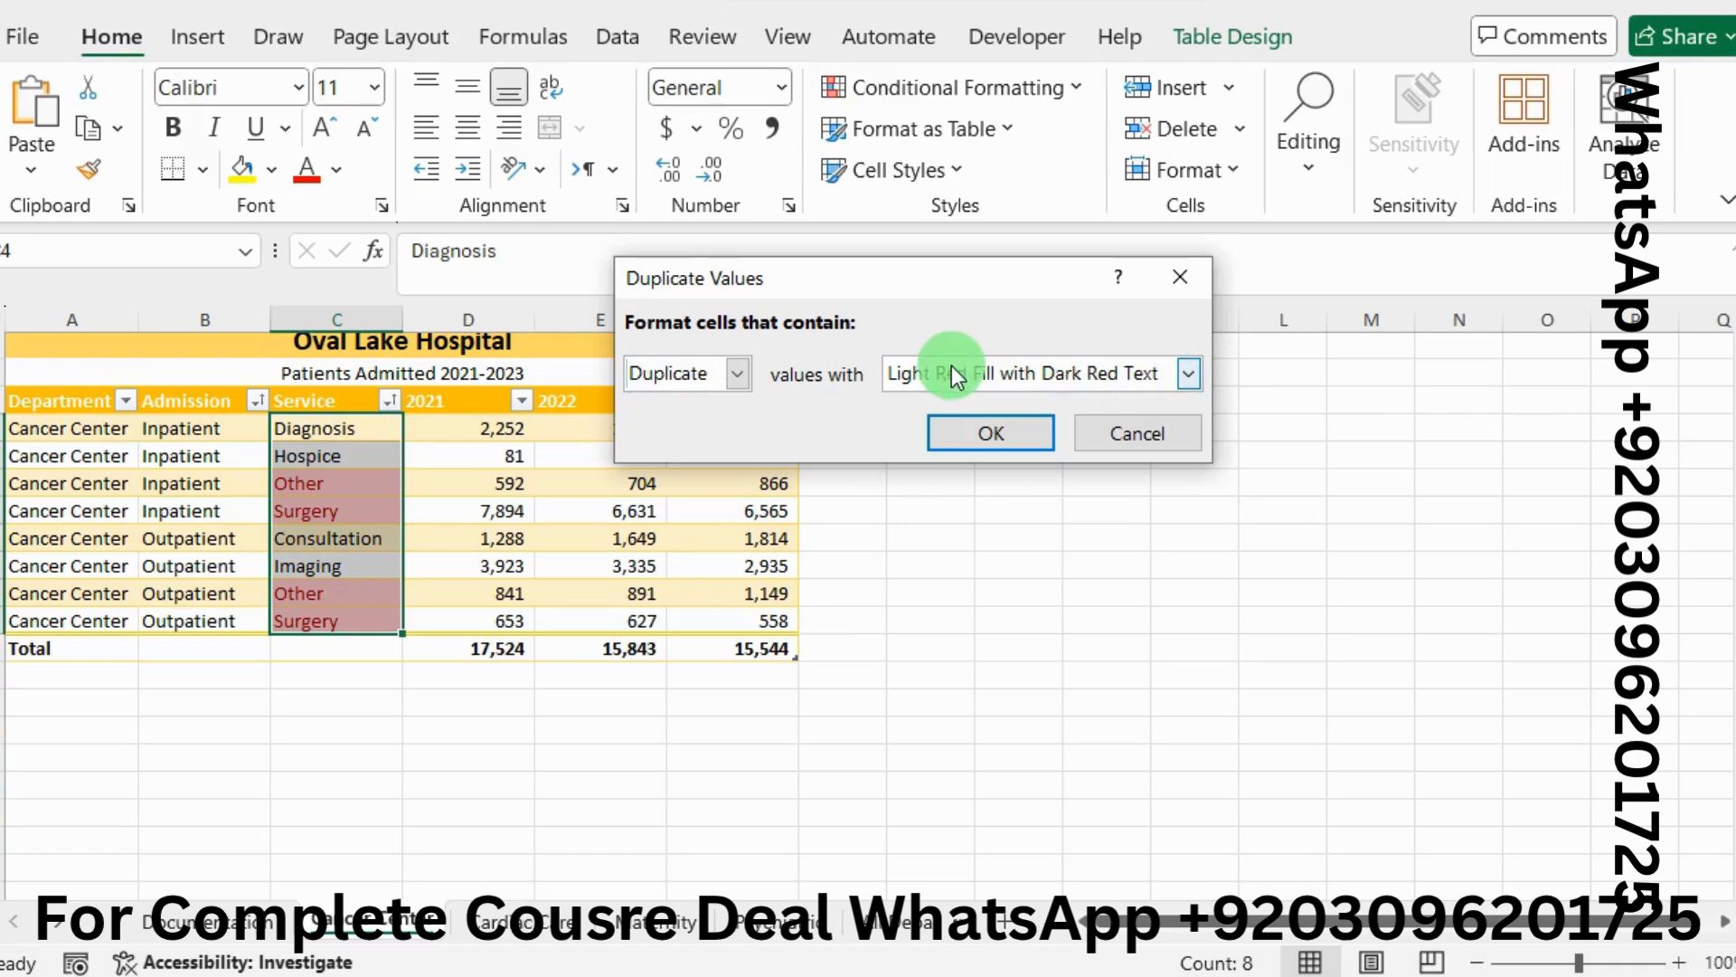
left_click(996, 425)
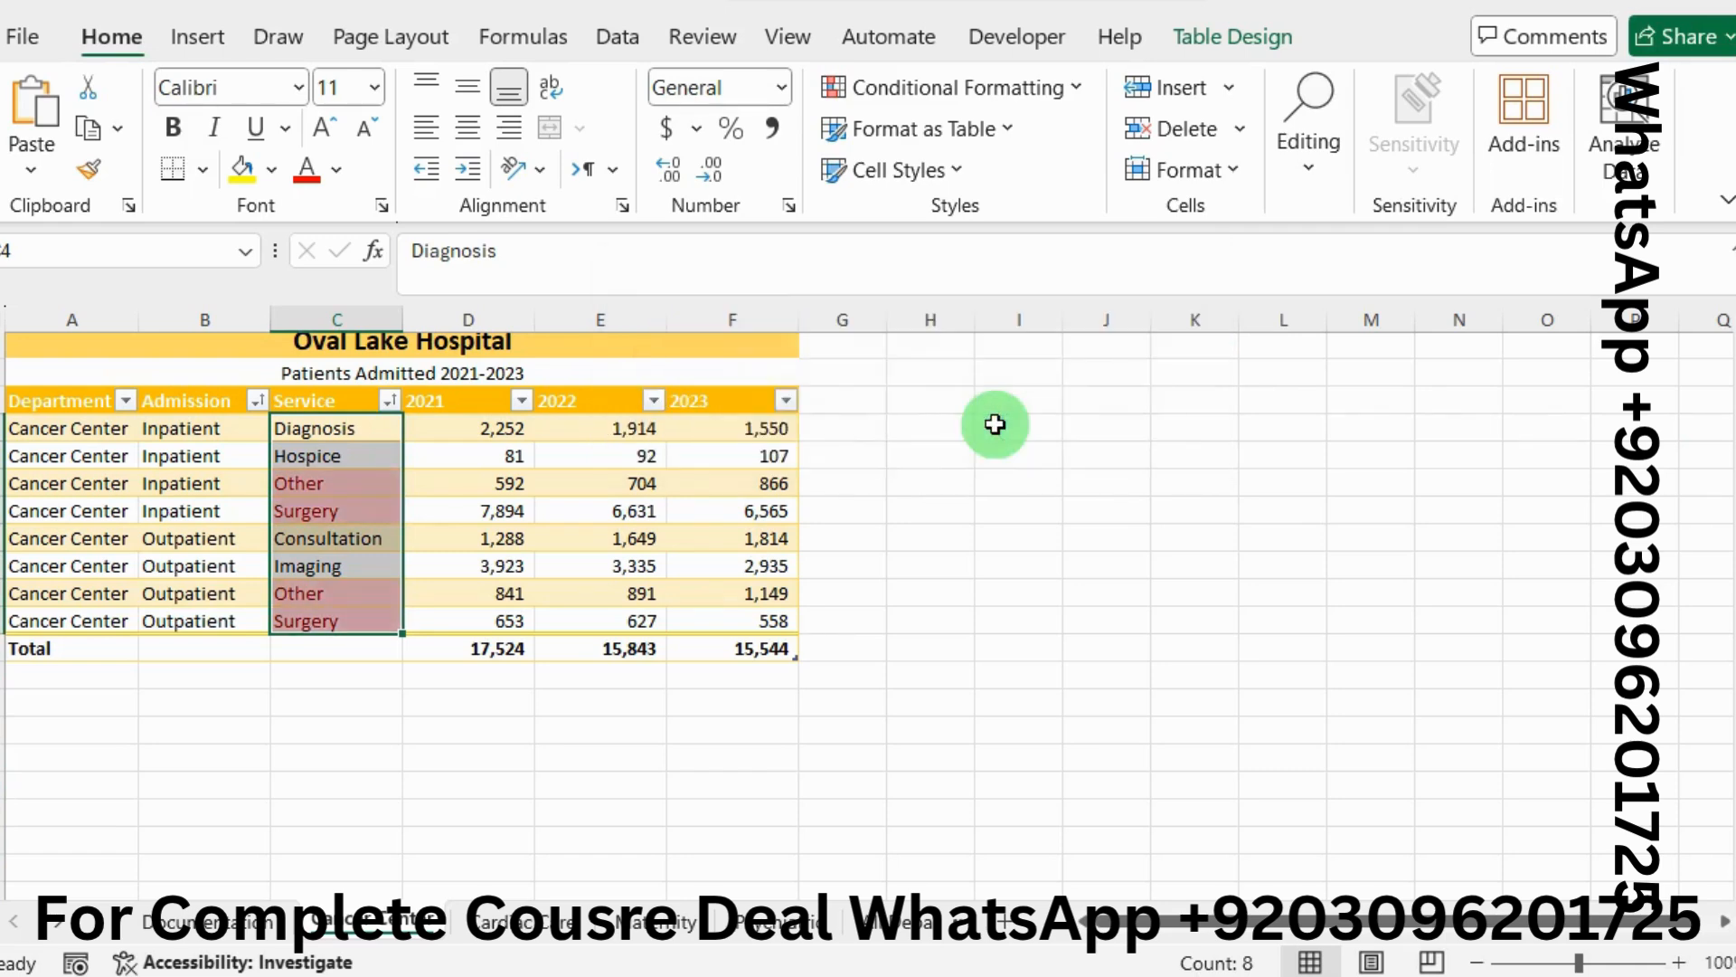
left_click(351, 486)
left_click(354, 513)
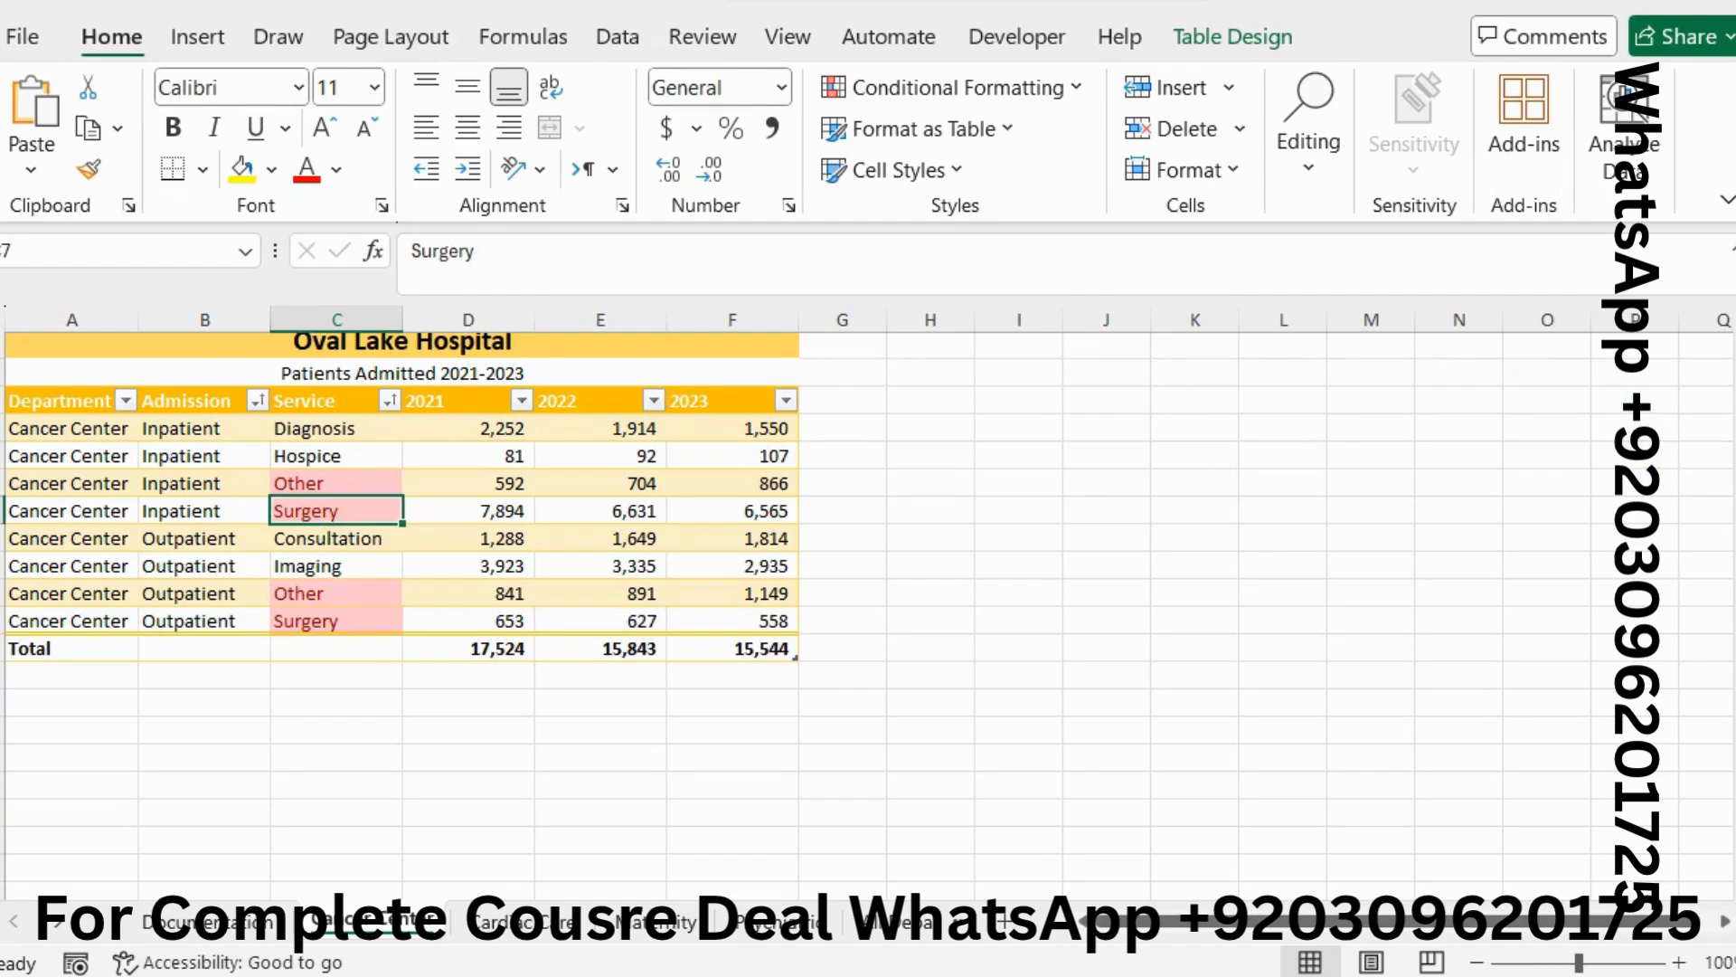
key("alt+Tab")
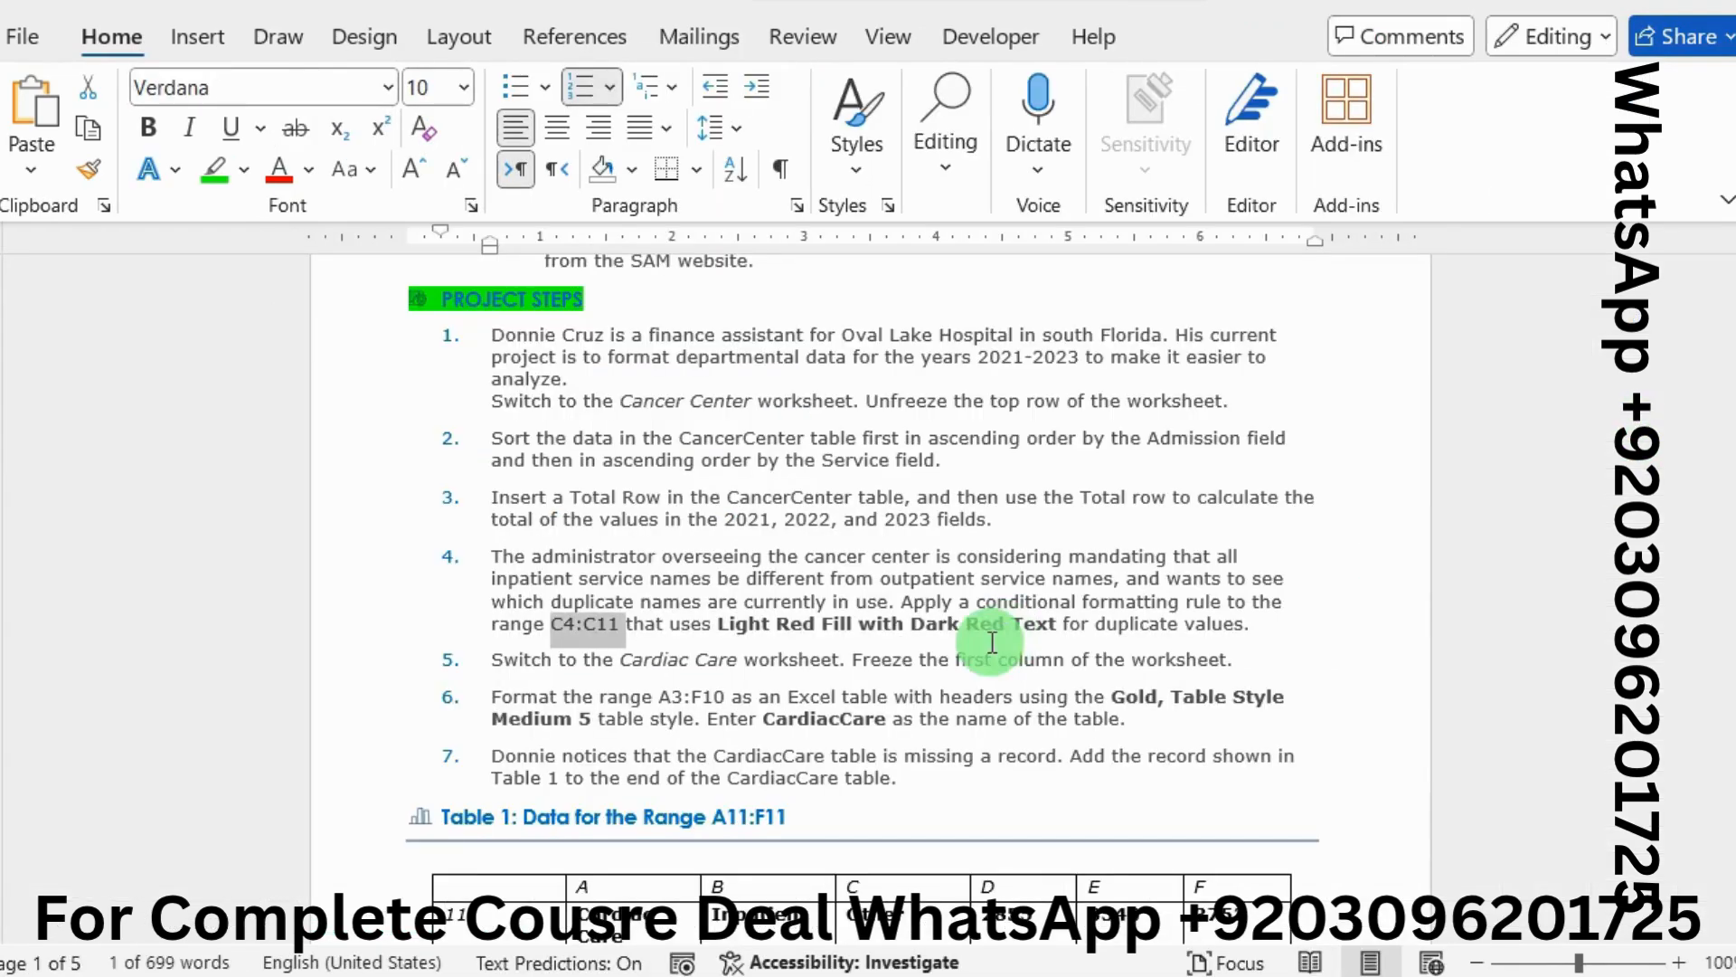
On the Cardiac Care worksheet, freeze the first column (Department) via View > Freeze Panes
left_click(891, 717)
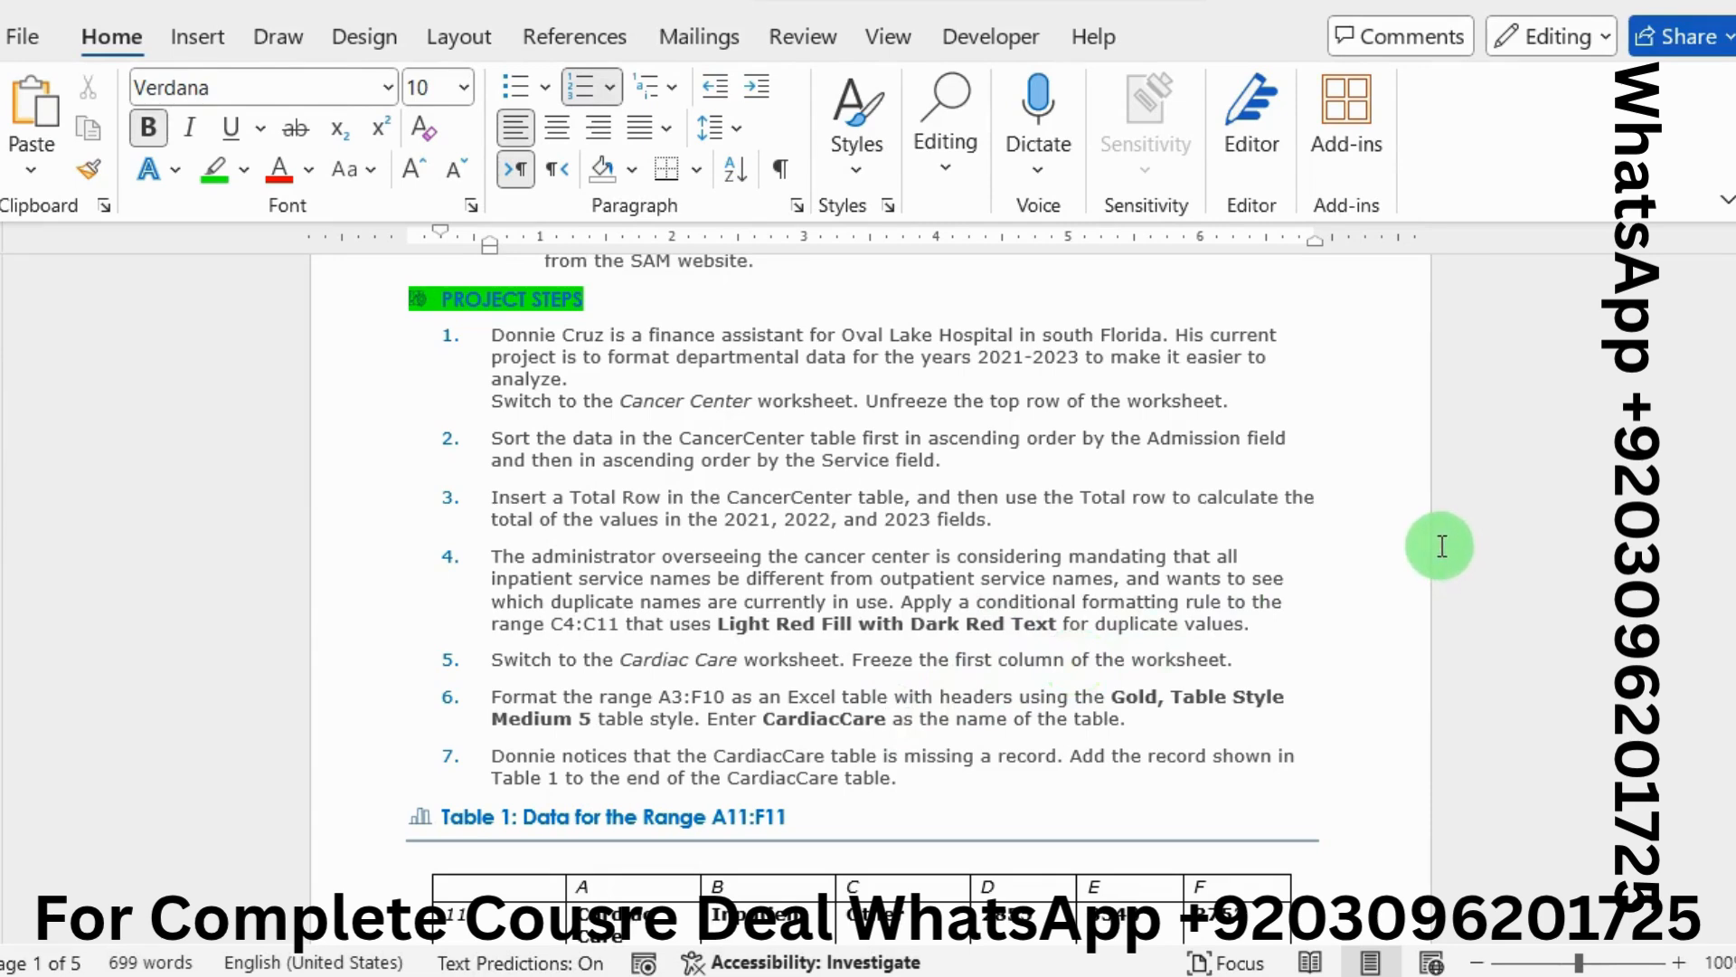
key("alt+Tab")
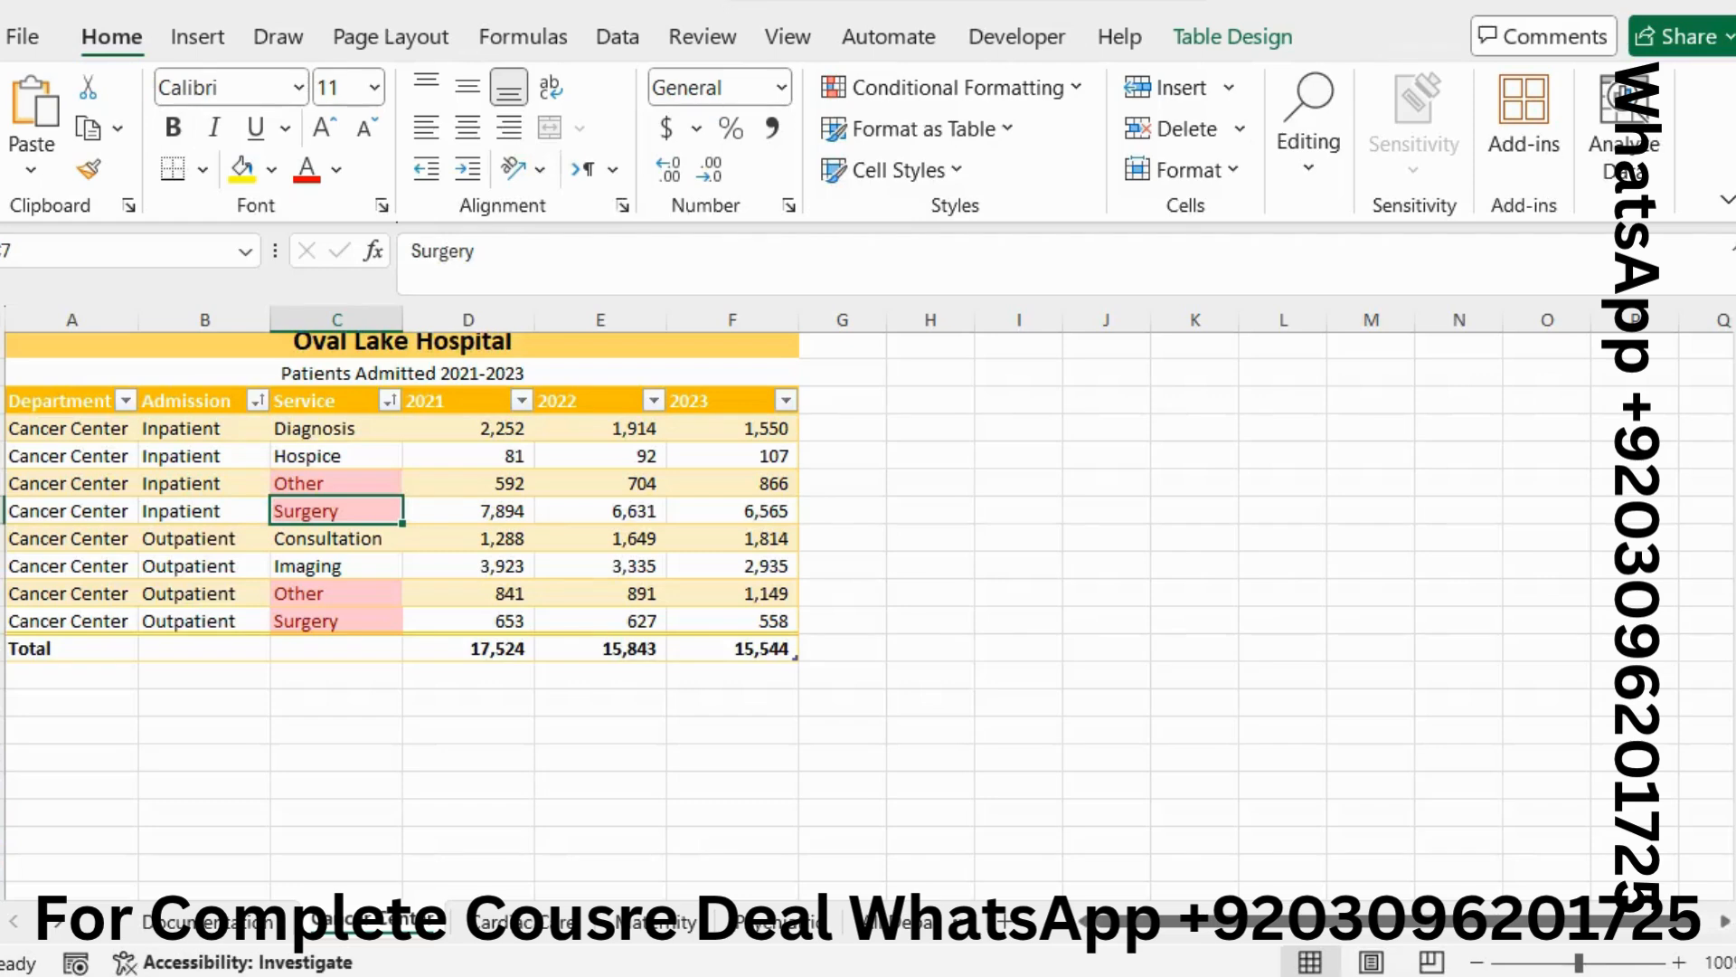
left_click(524, 927)
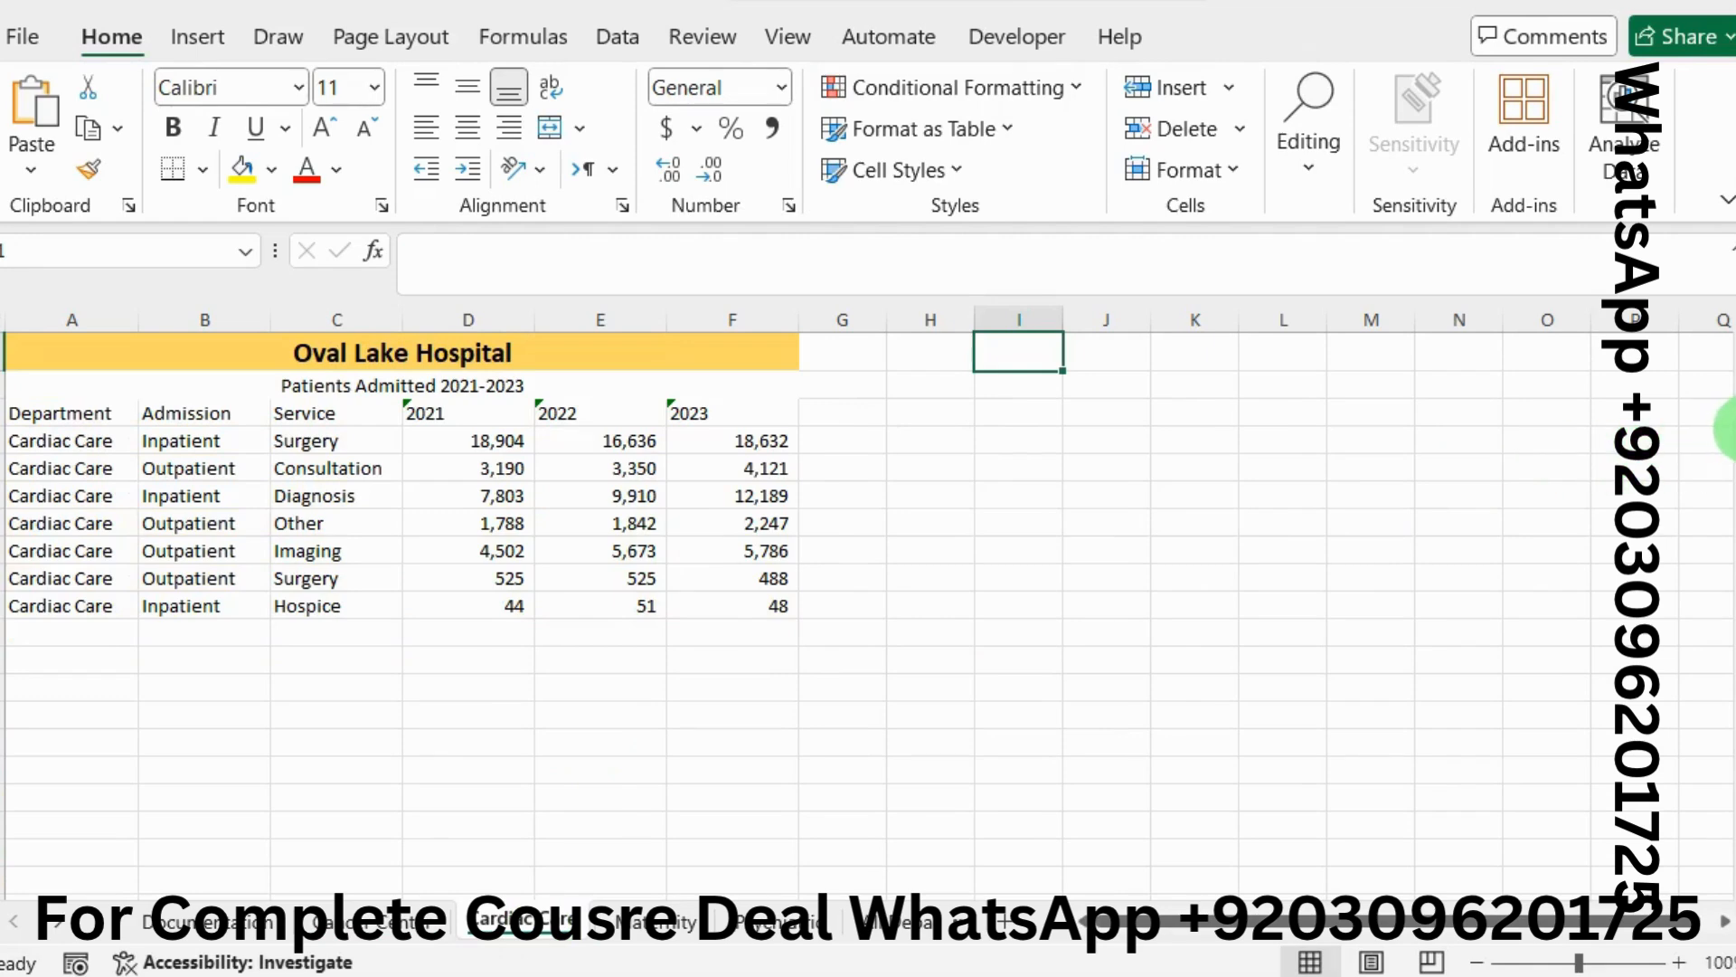
mouse_move(1727, 430)
left_mouse_down()
mouse_move(1727, 485)
mouse_move(1727, 430)
left_mouse_up()
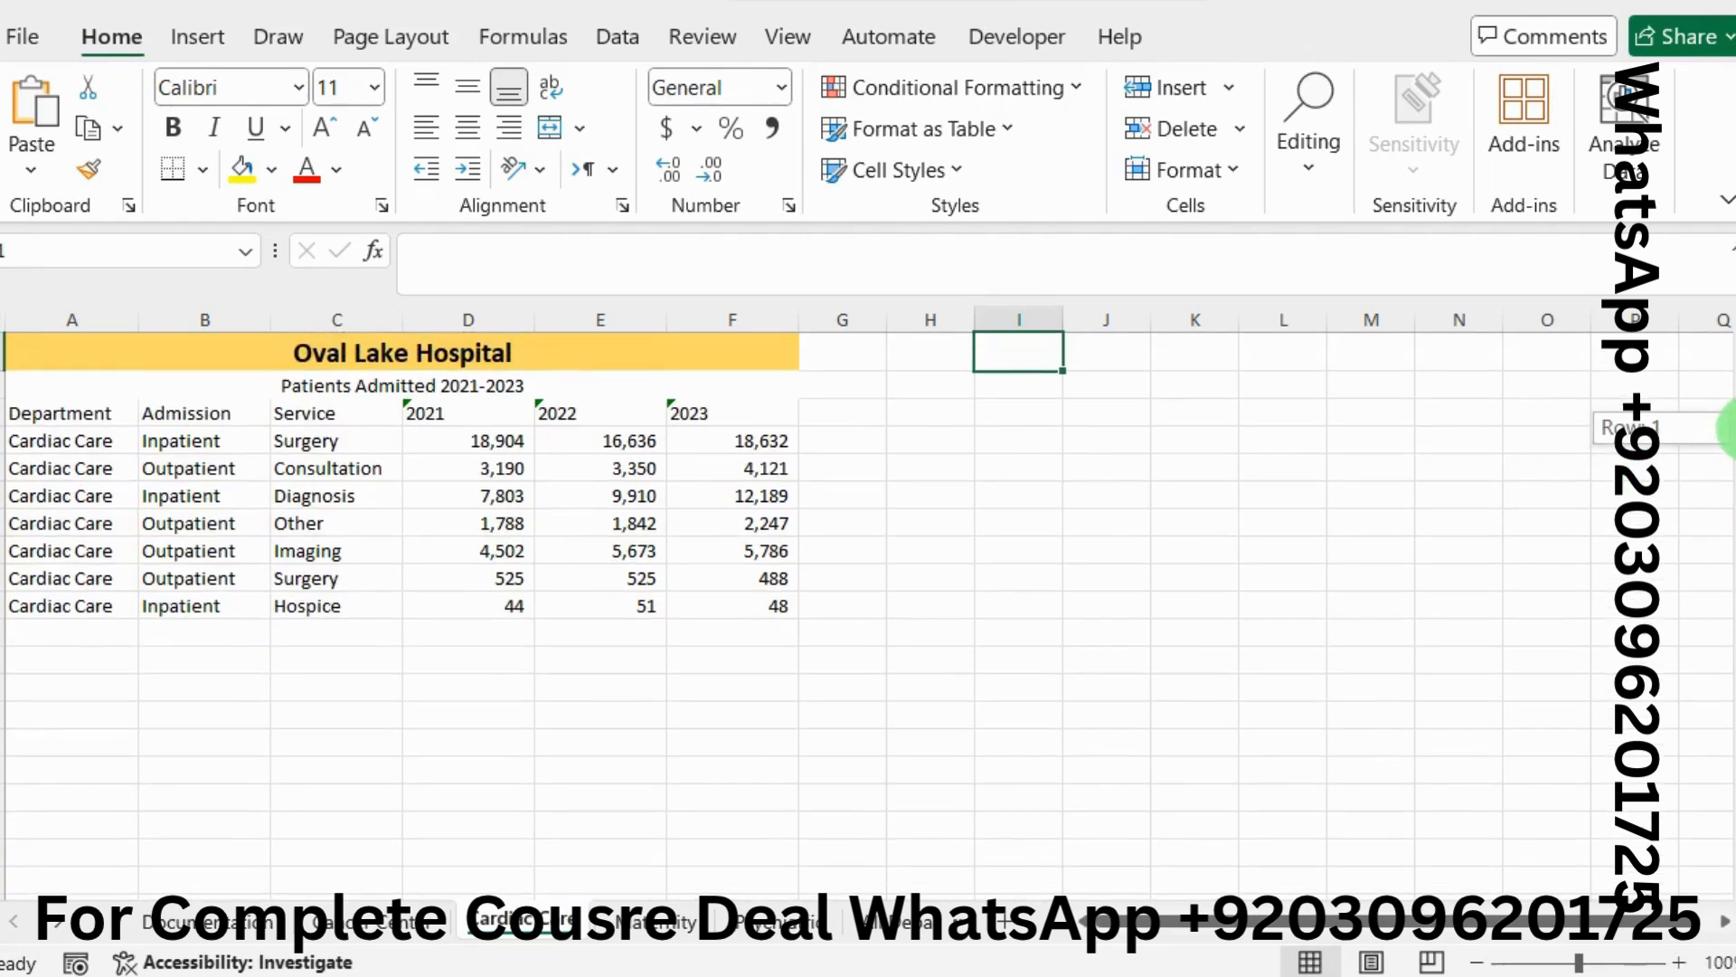
left_click(783, 37)
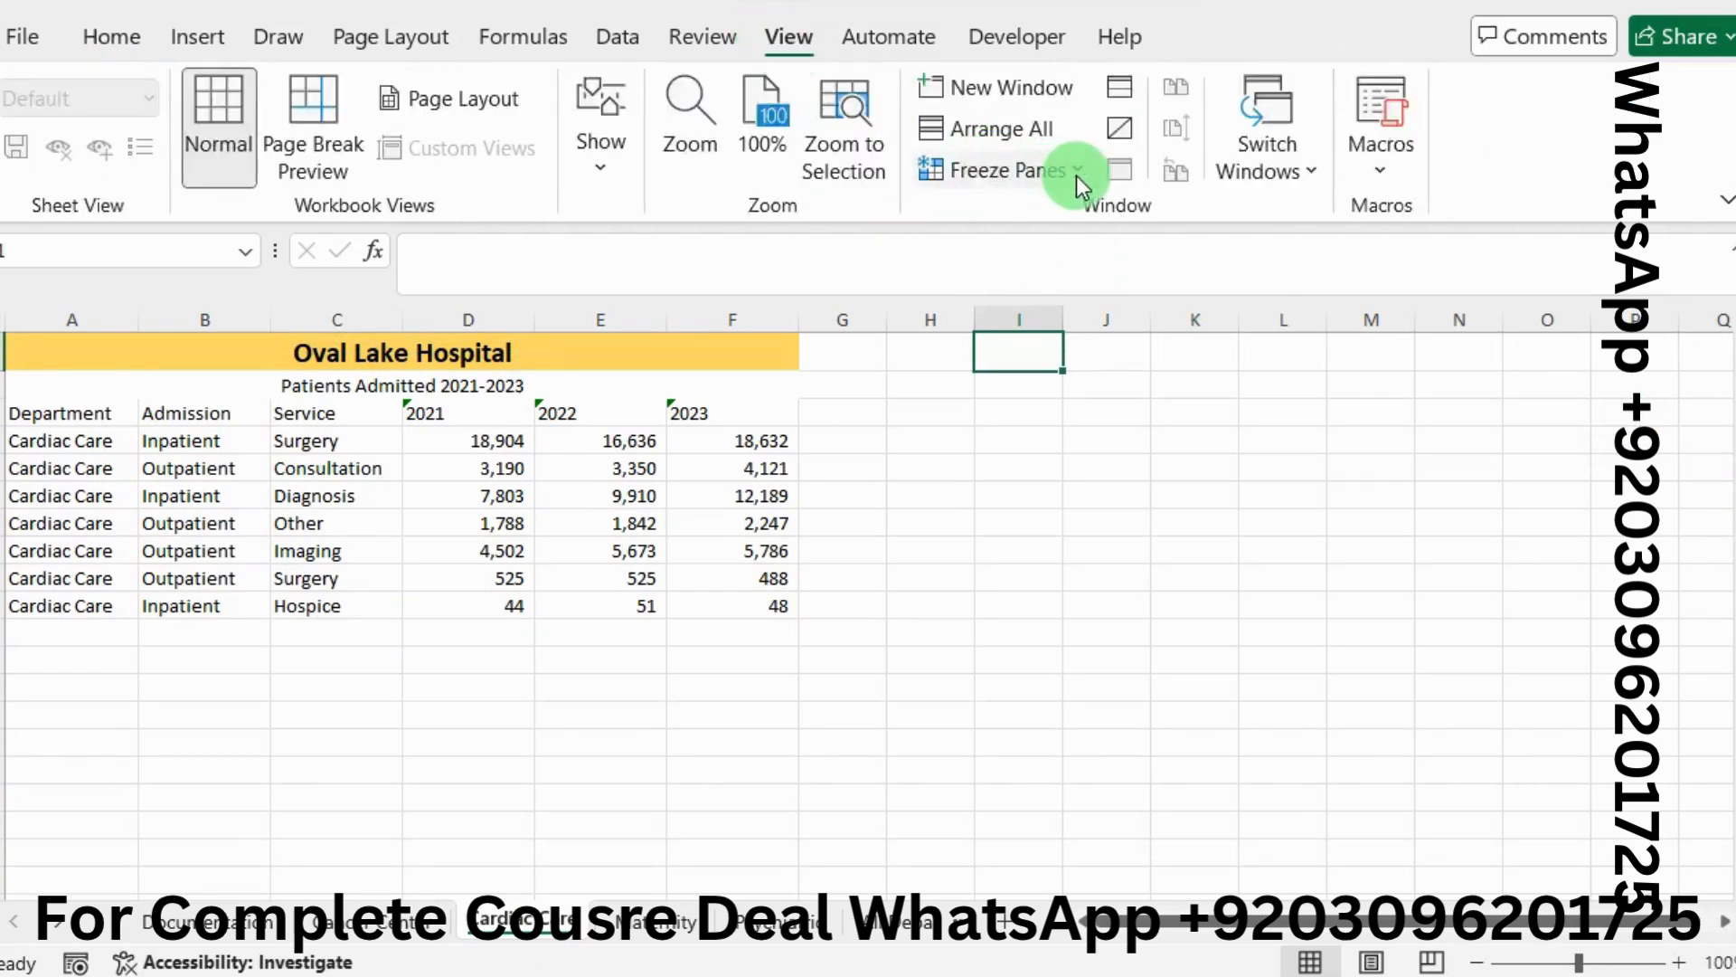
left_click(1077, 172)
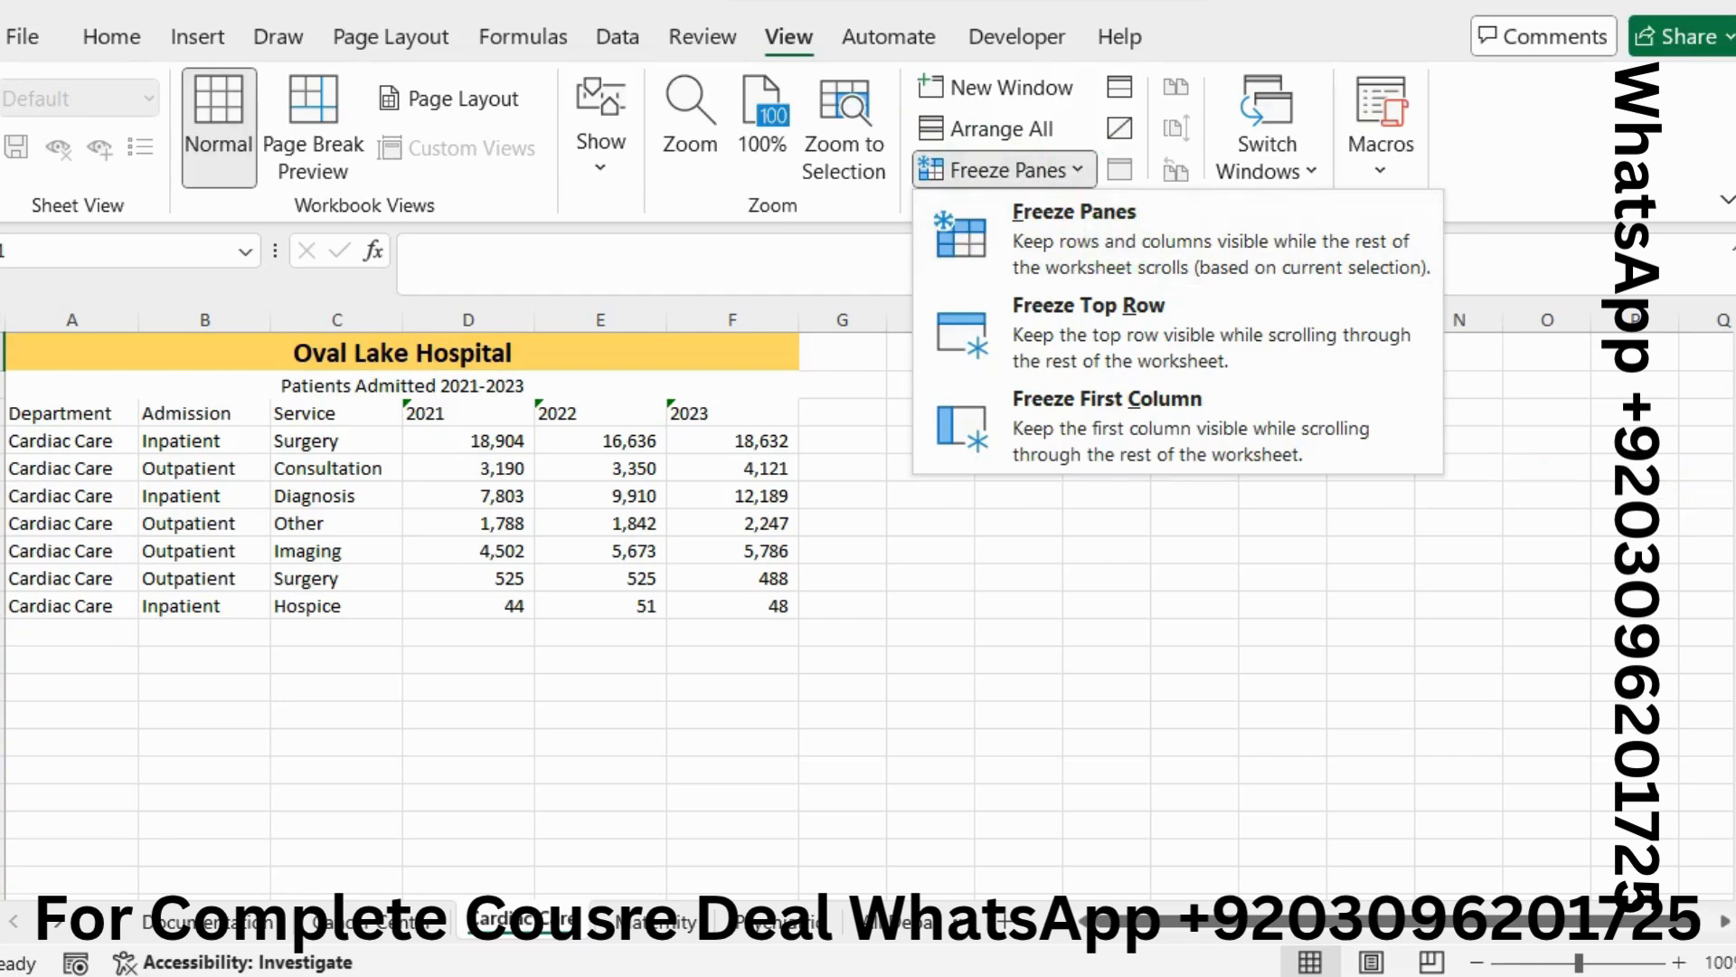
left_click(1732, 507)
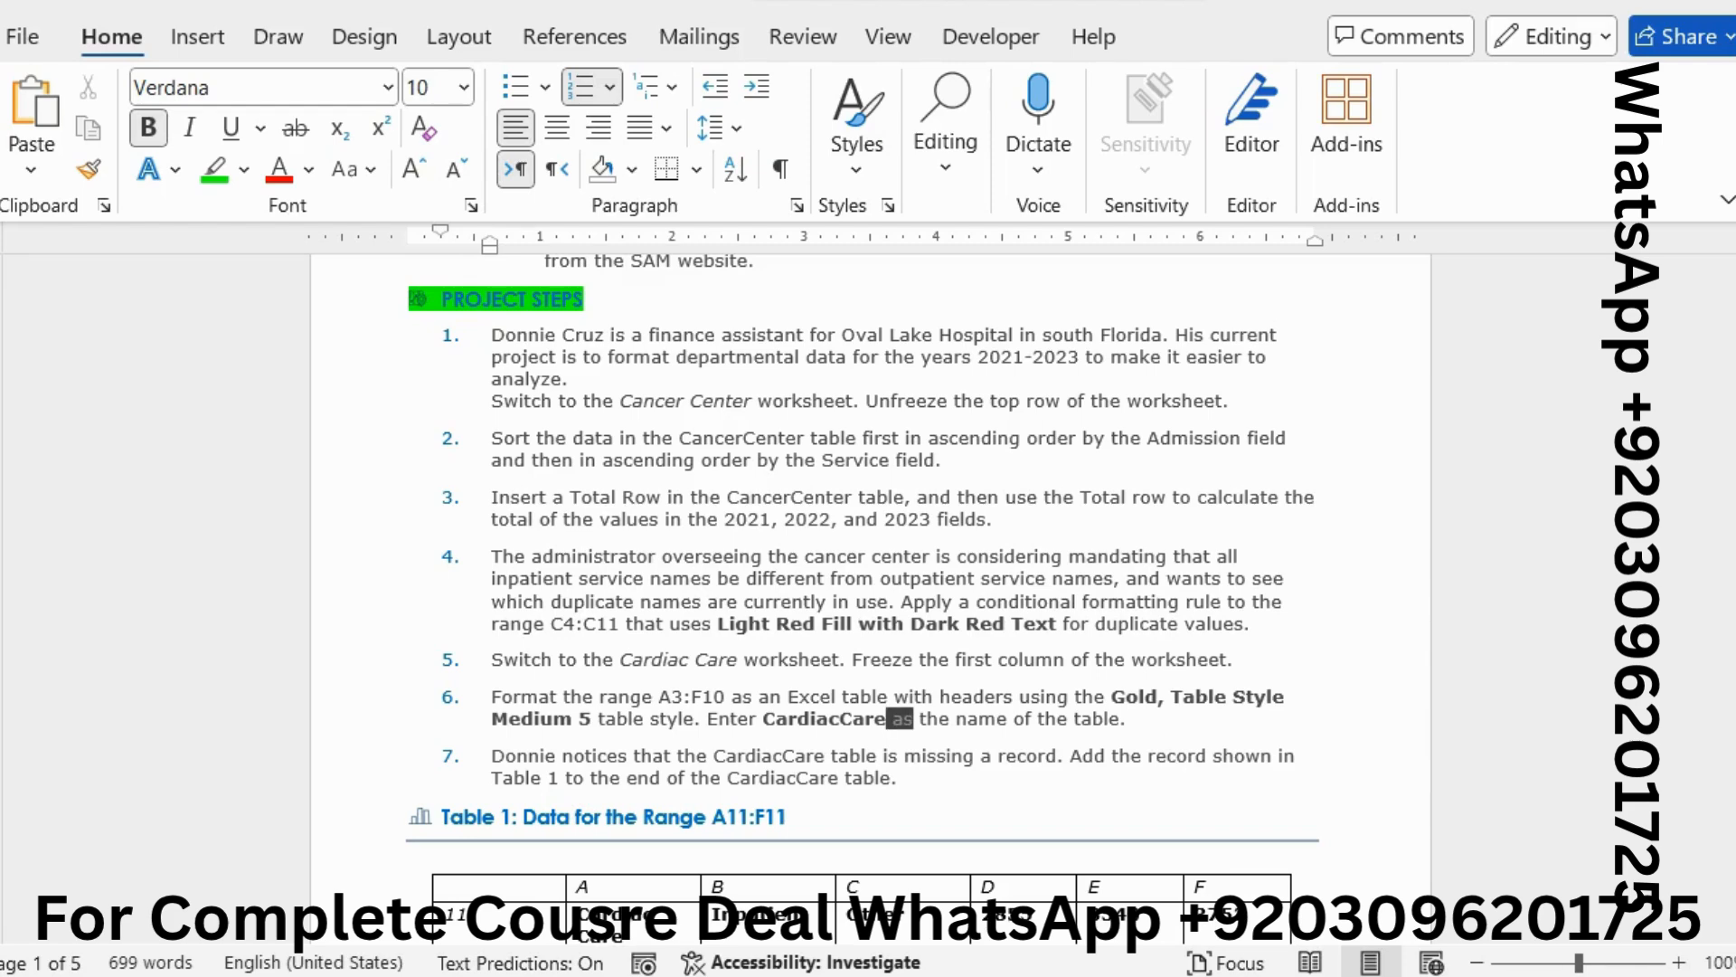
key("alt+Tab")
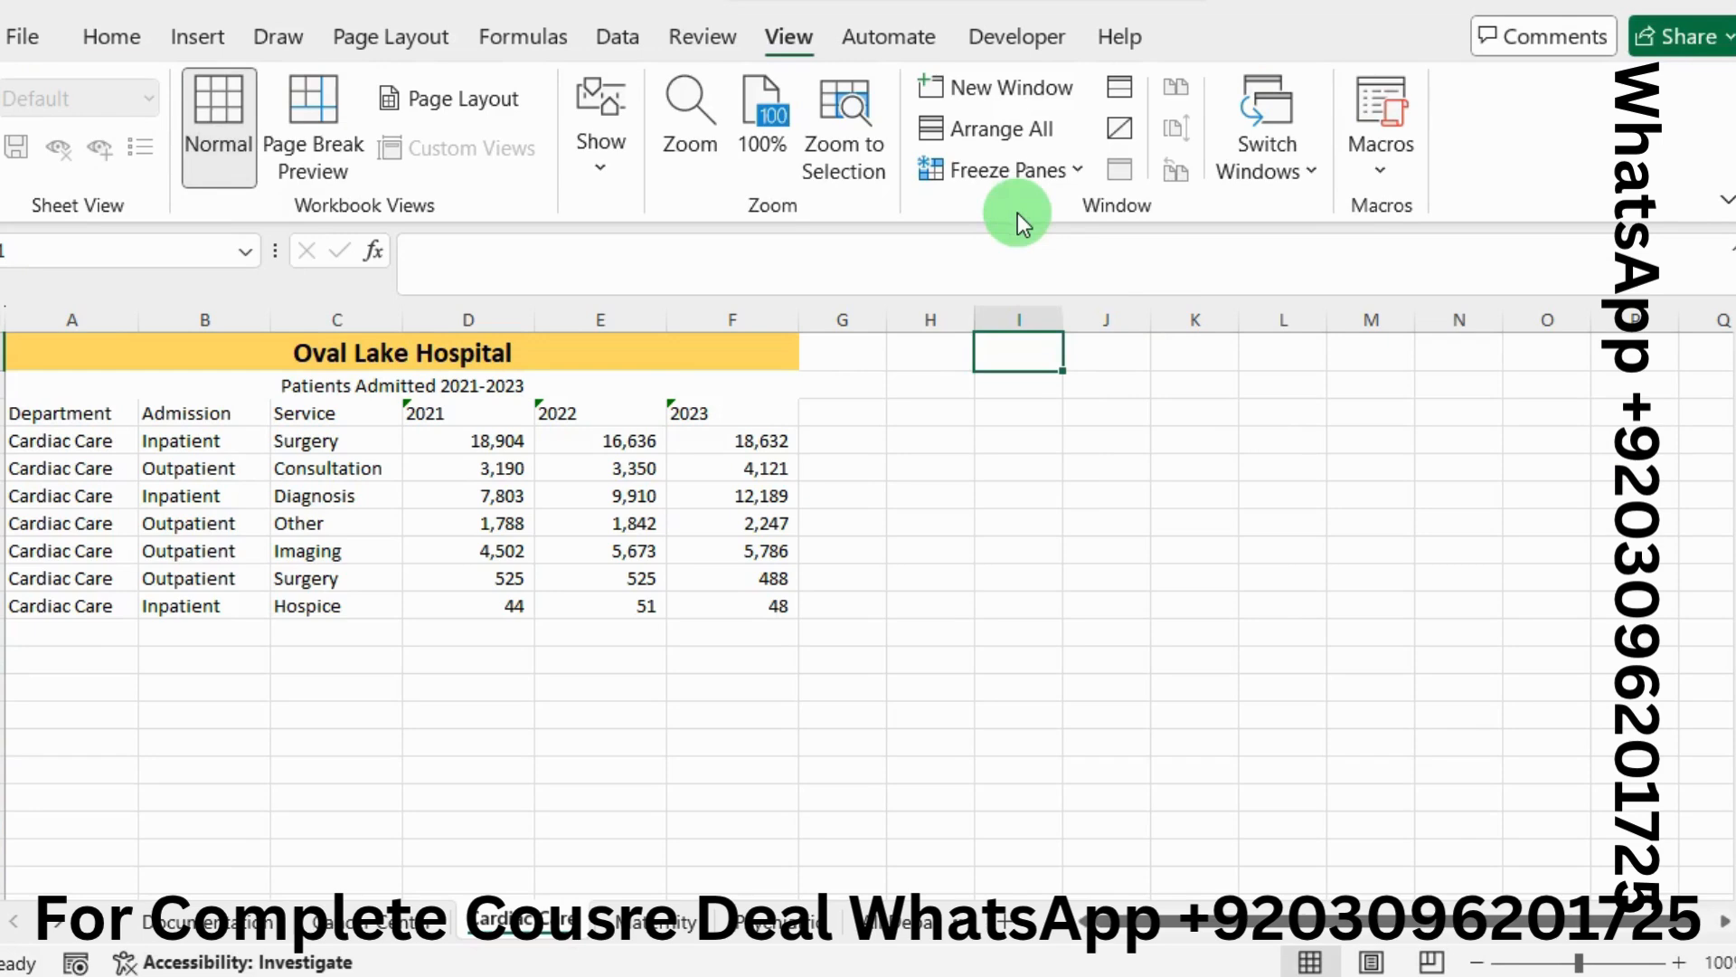
left_click(1065, 181)
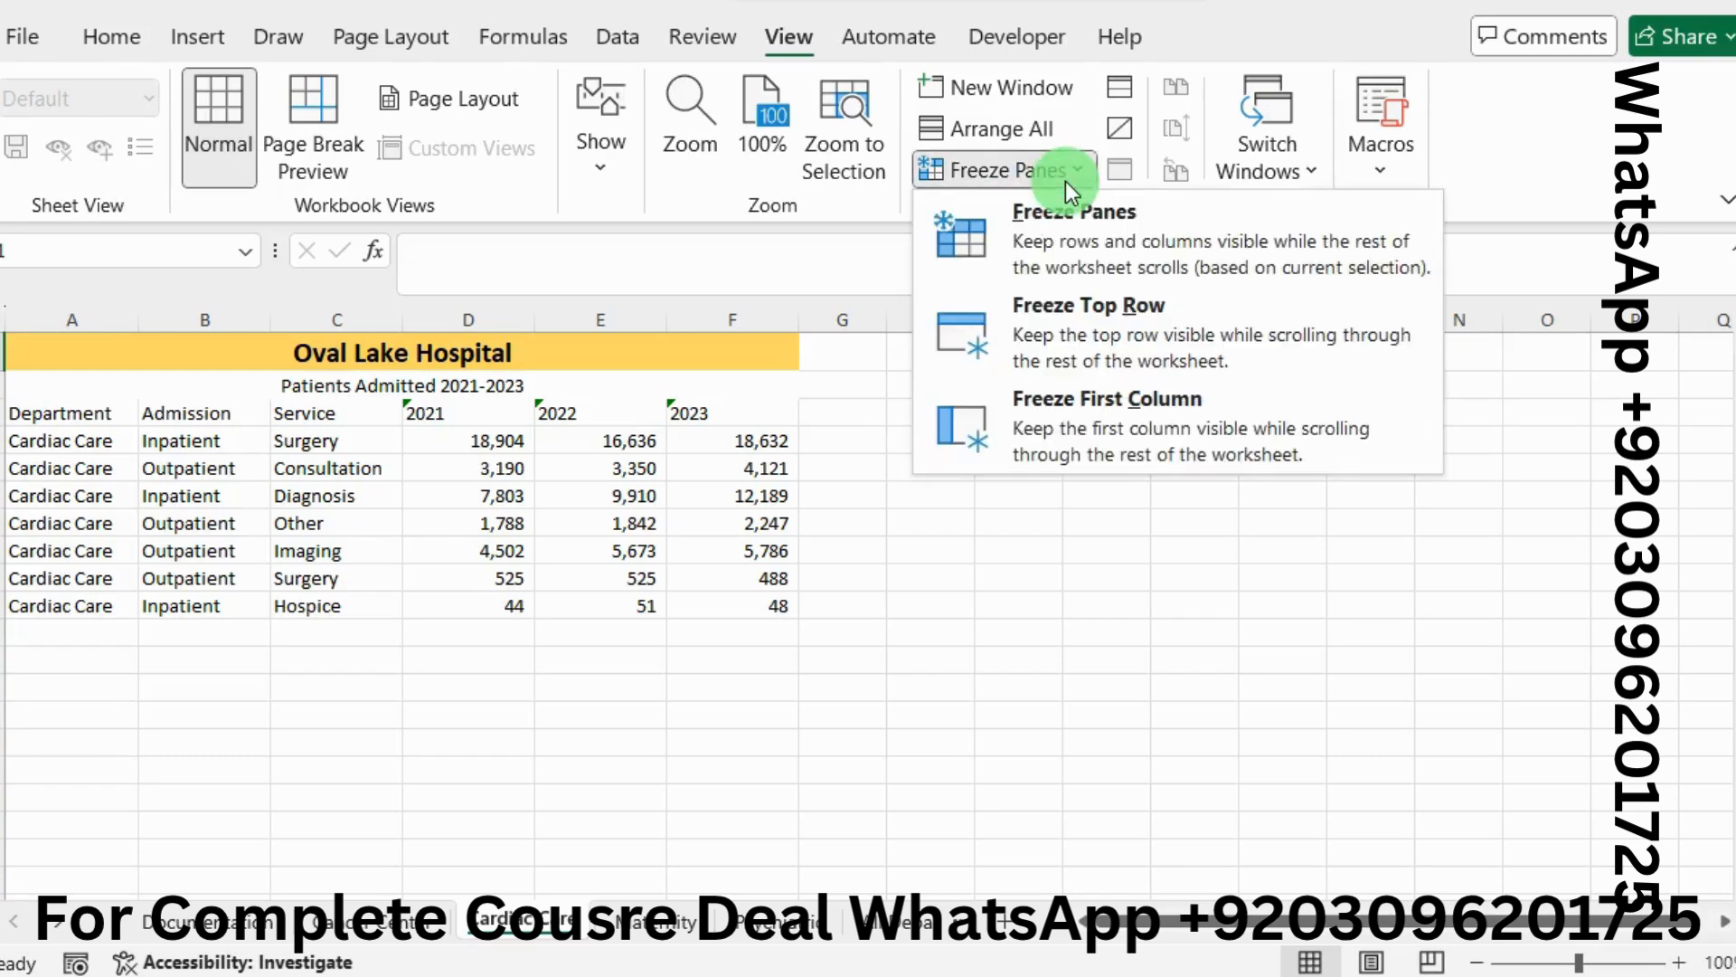
left_click(1148, 409)
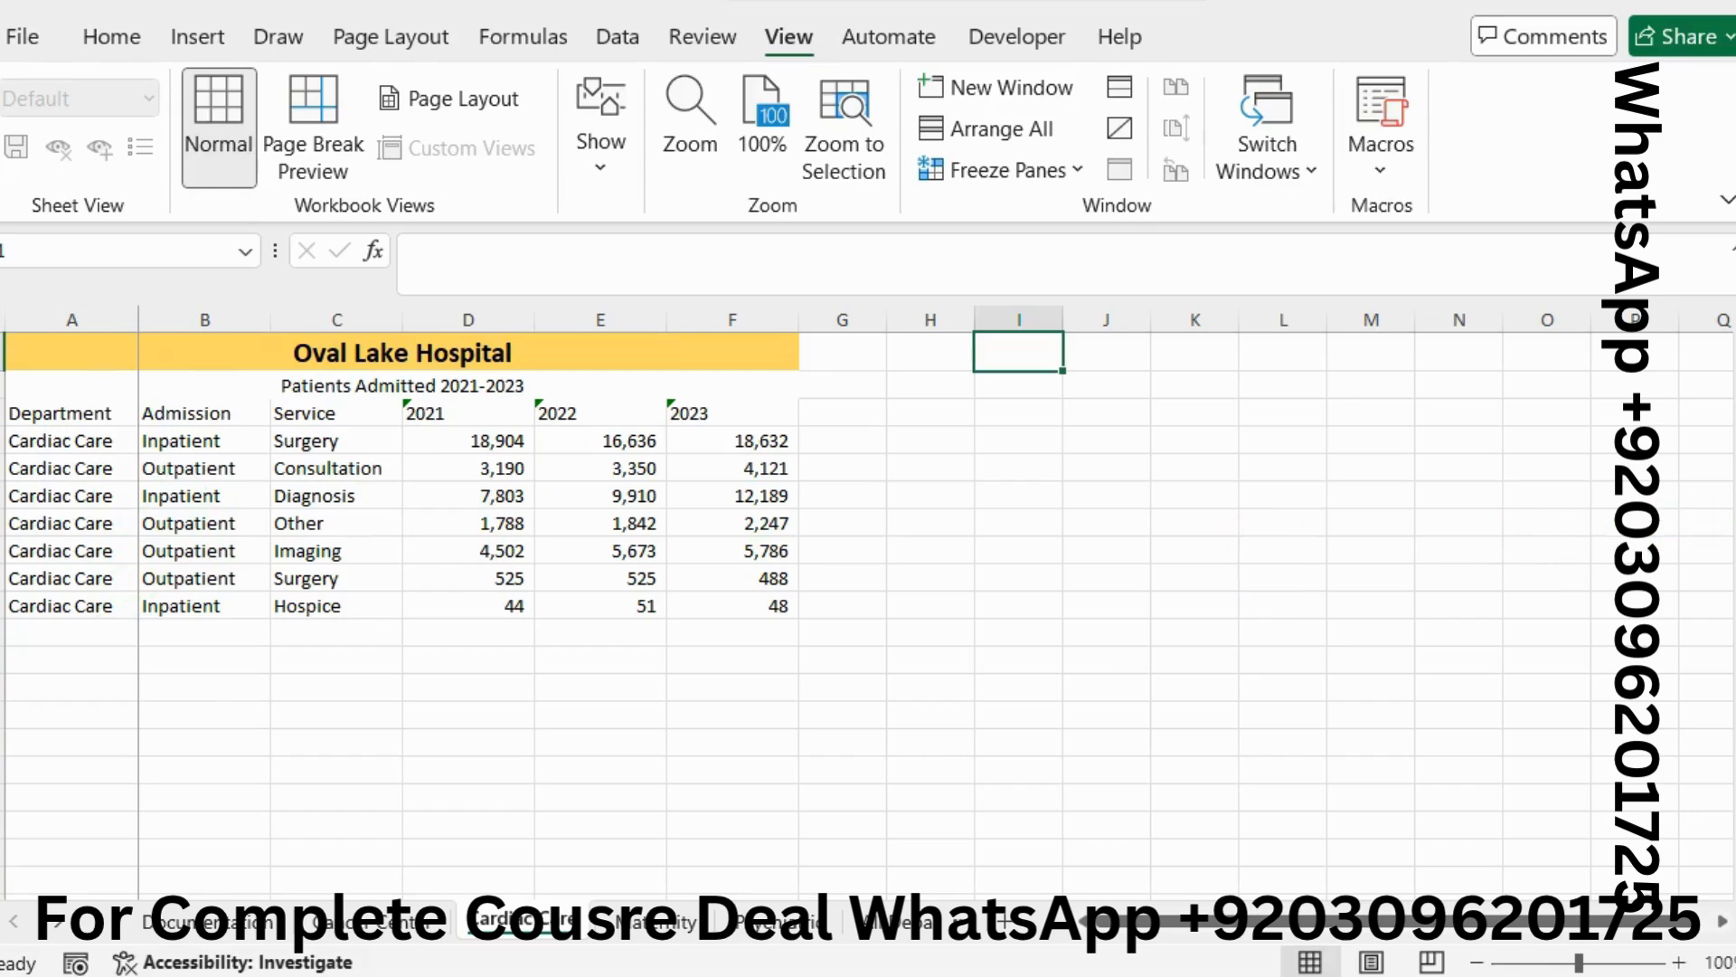
key("alt+Tab")
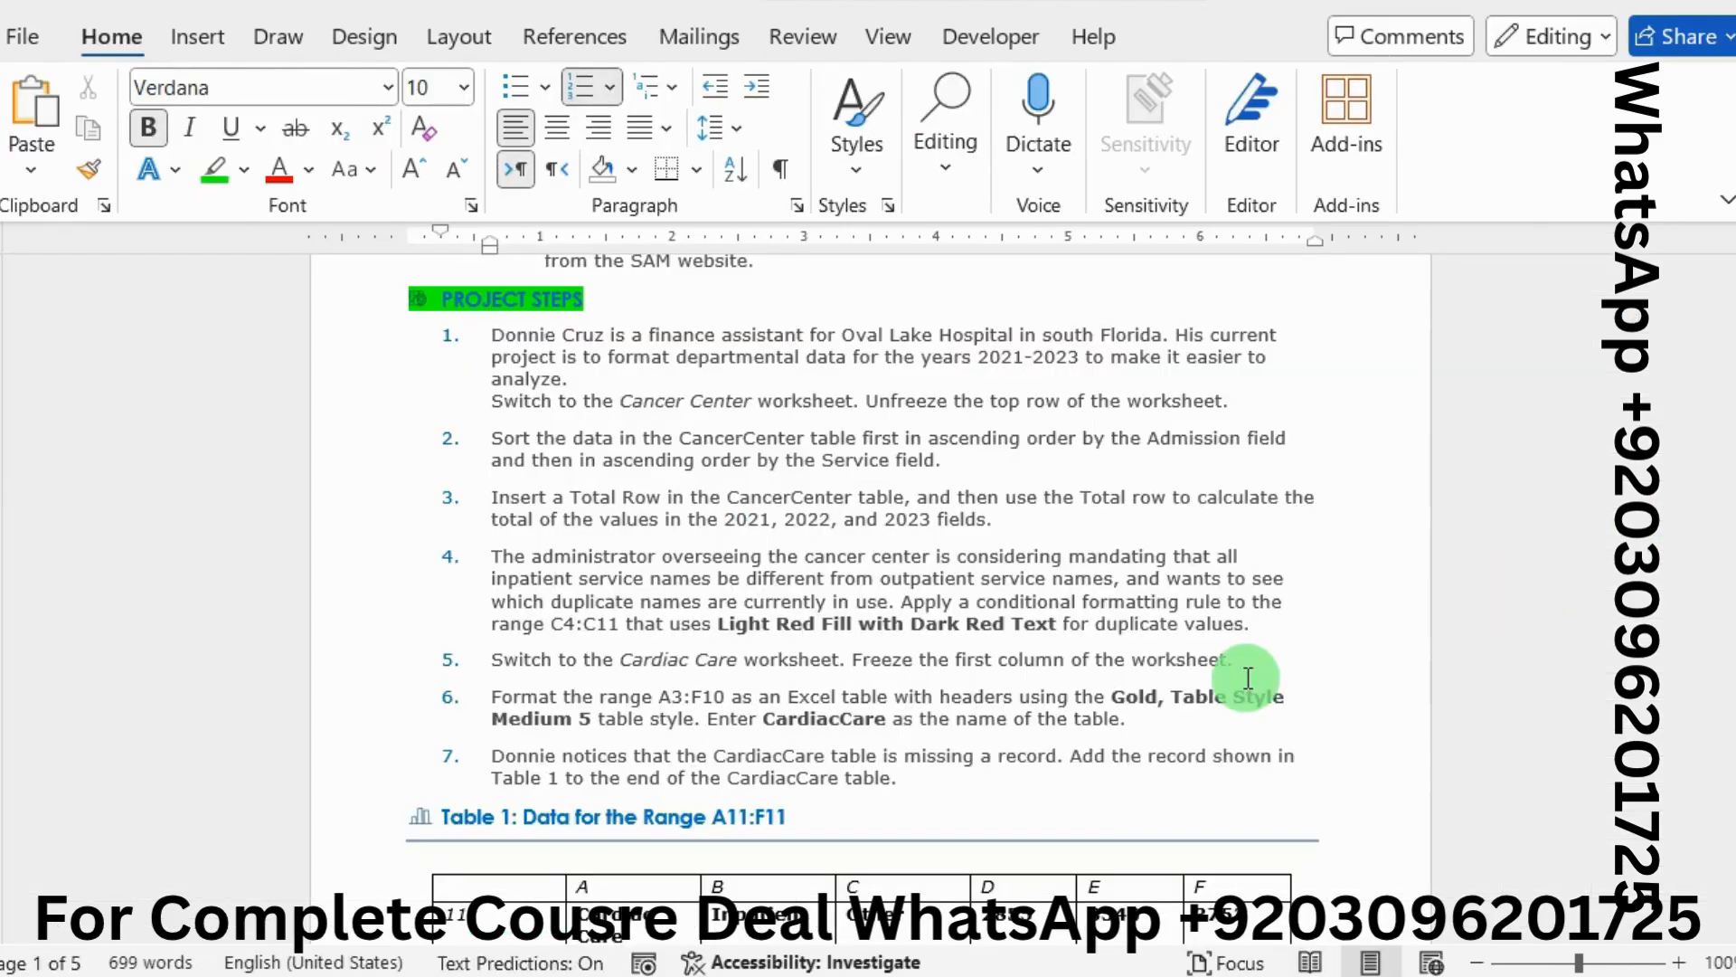
Highlight step 6's table-formatting instruction green and select its range A3:F10
scroll(1202, 680, "down", 1)
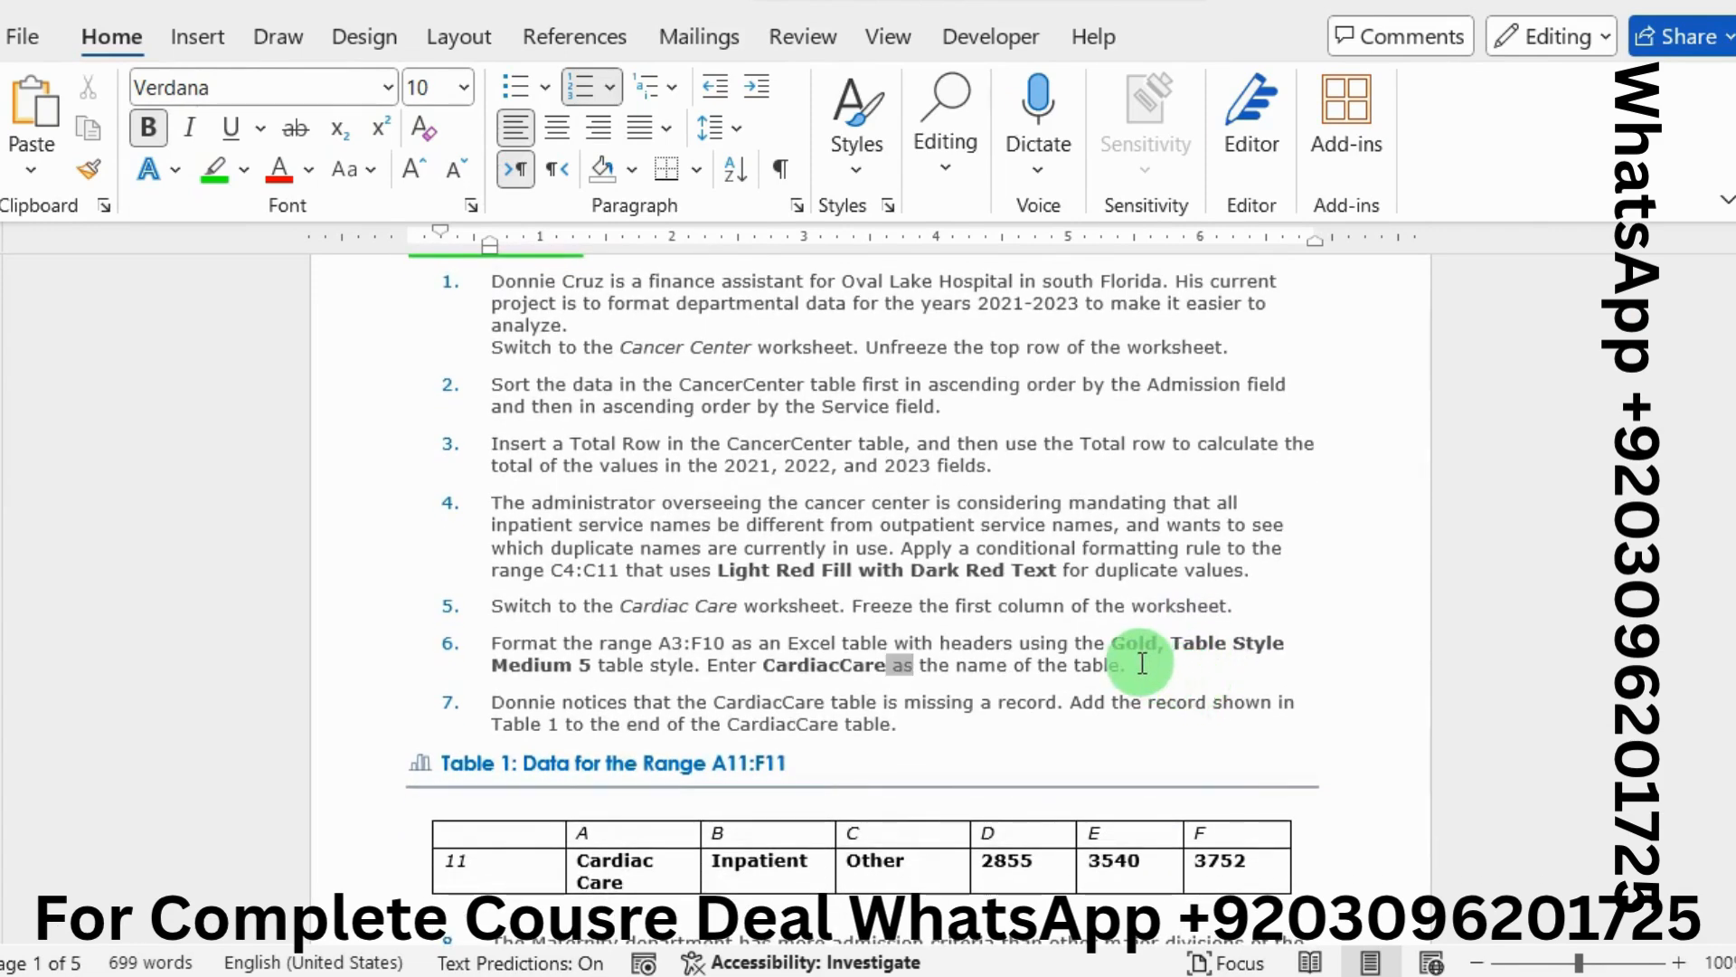
left_click_drag(1142, 663, 513, 649)
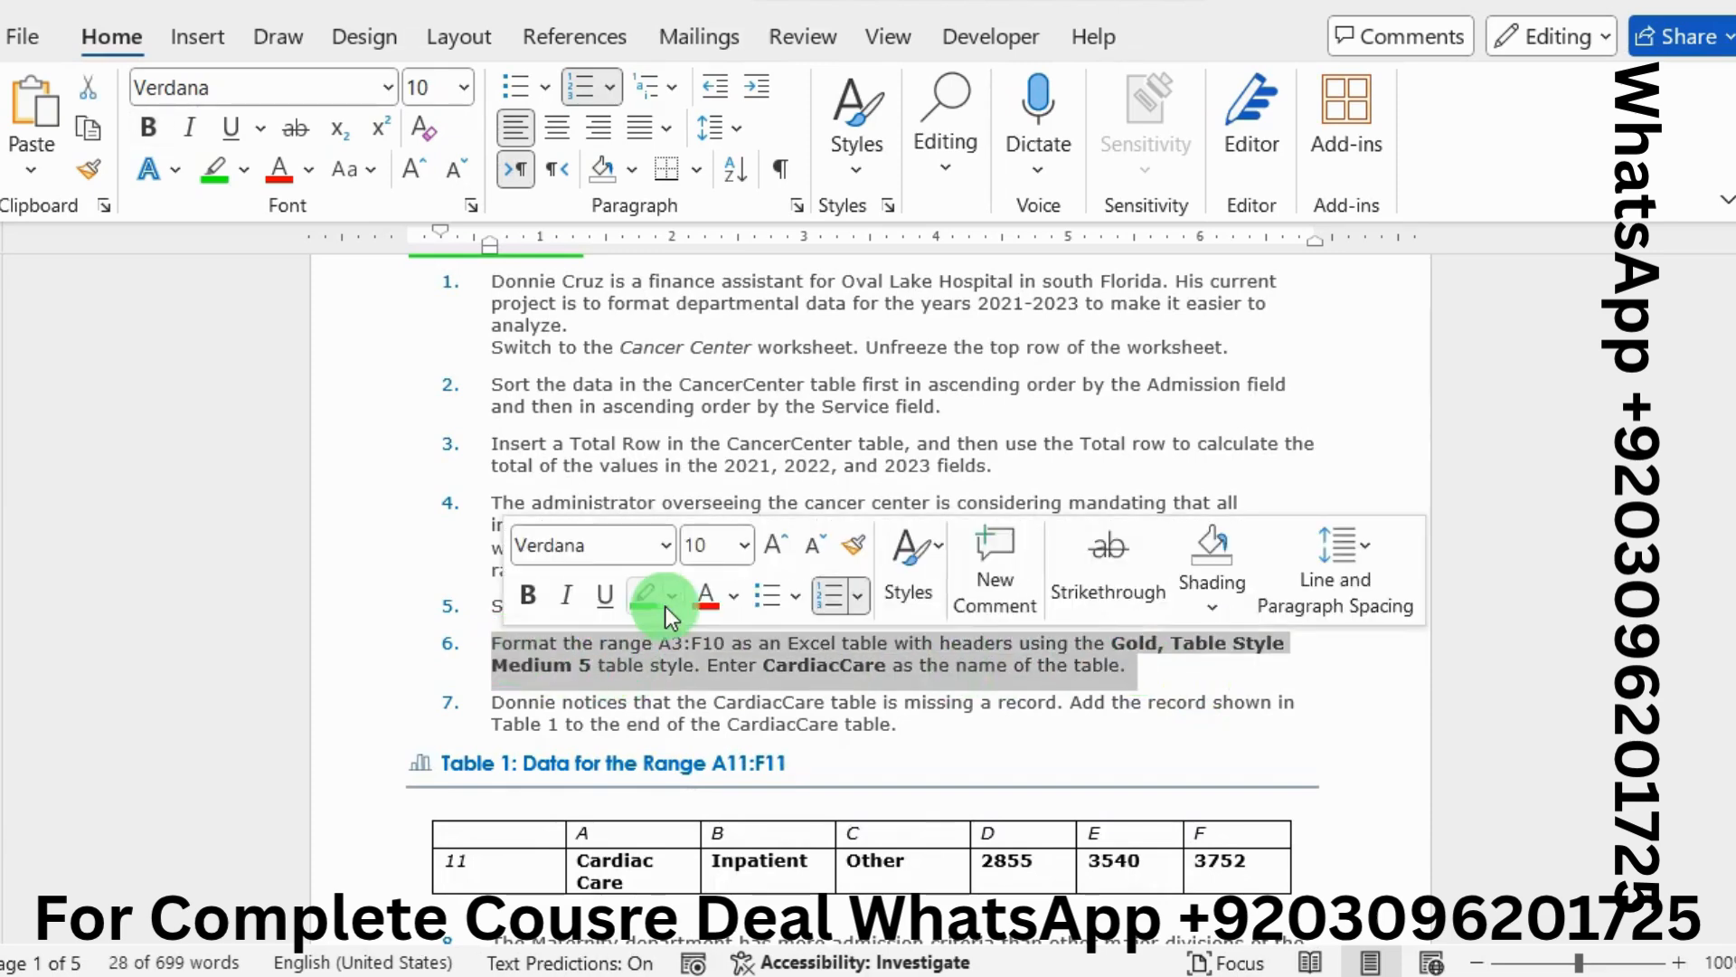
left_click(637, 602)
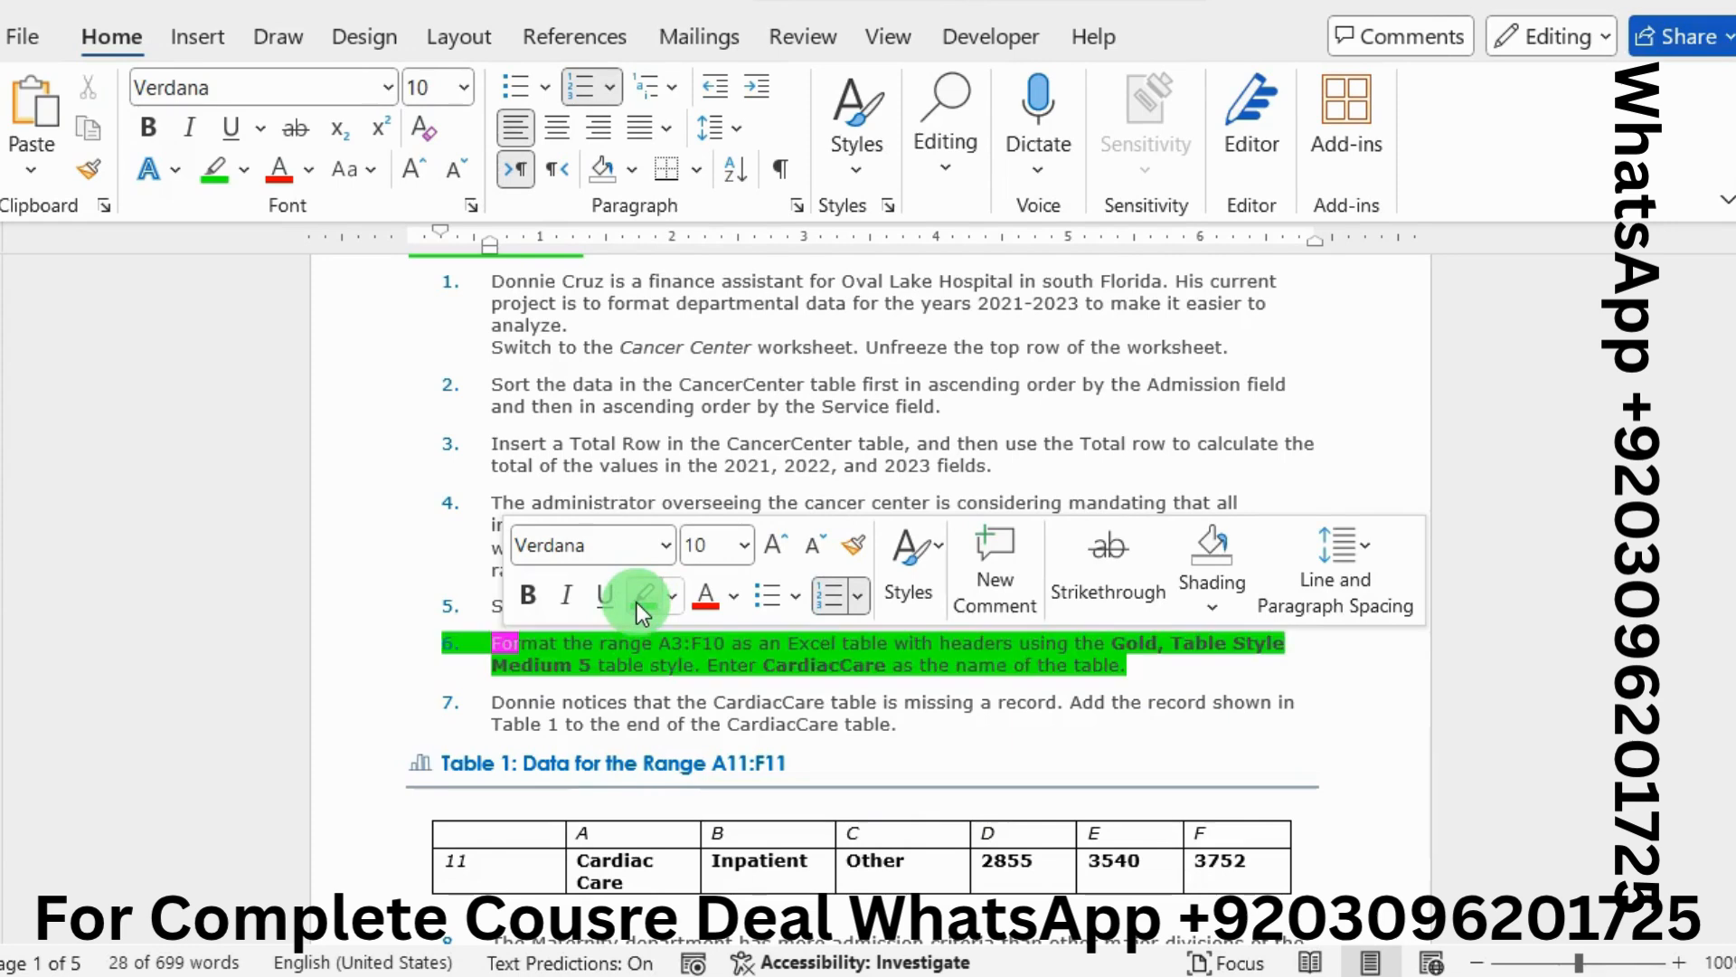
left_click(837, 674)
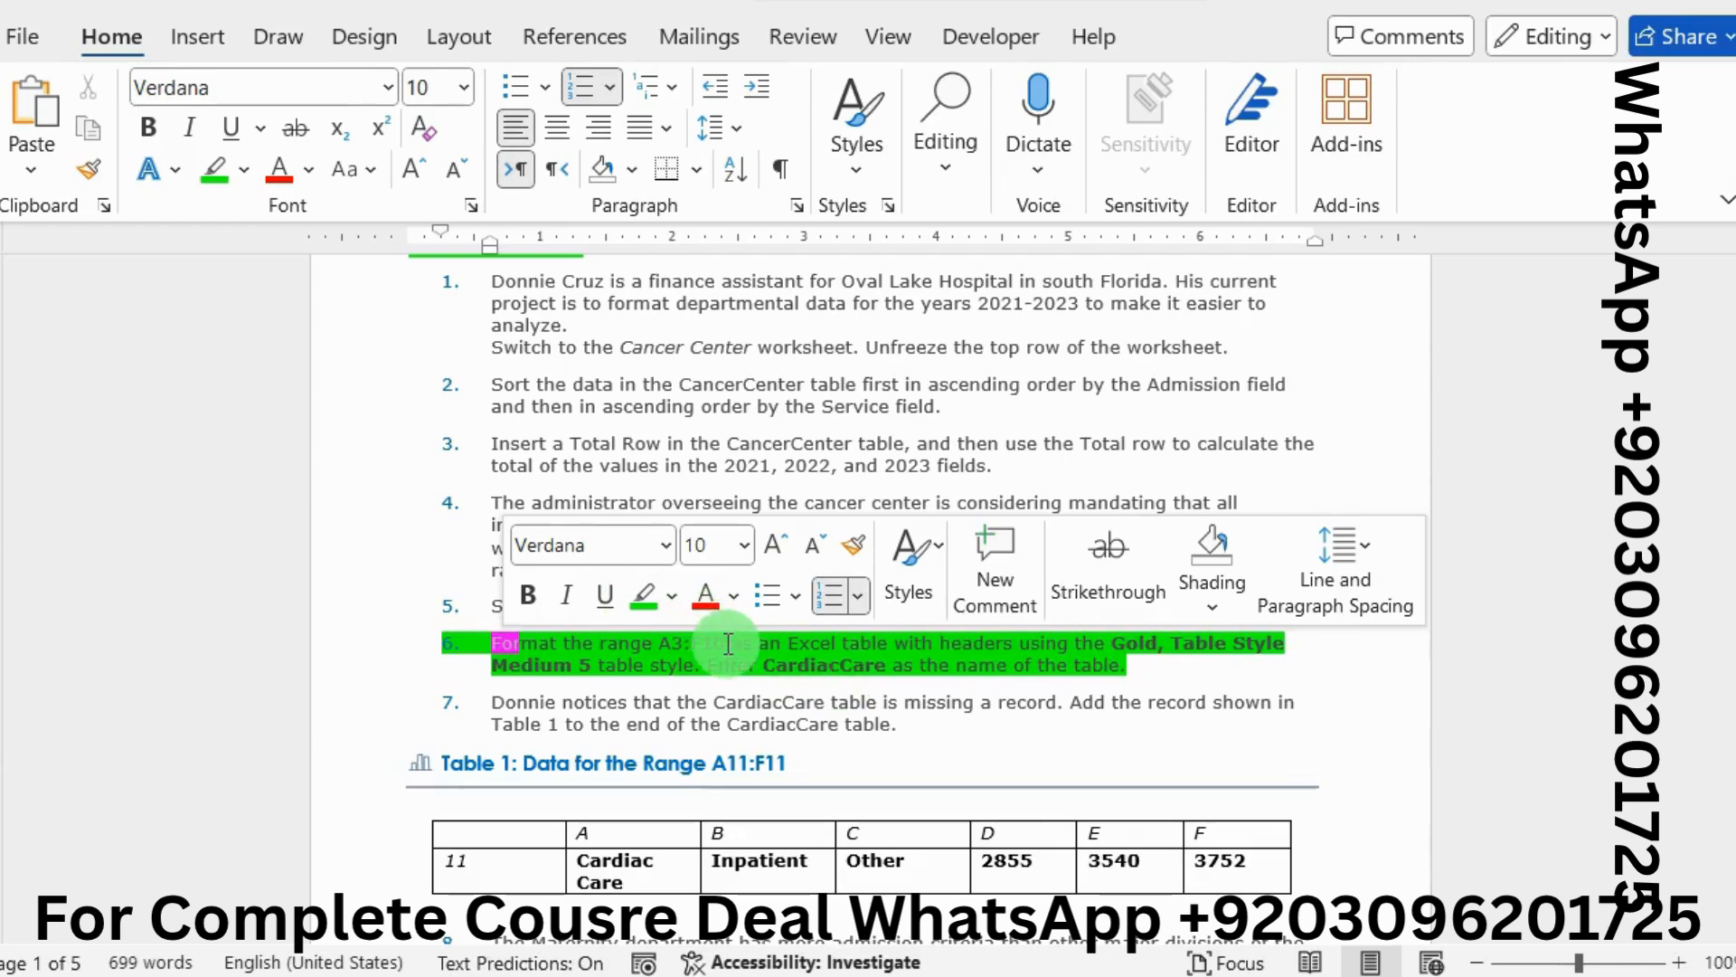
left_click_drag(728, 643, 666, 644)
key("ctrl+c")
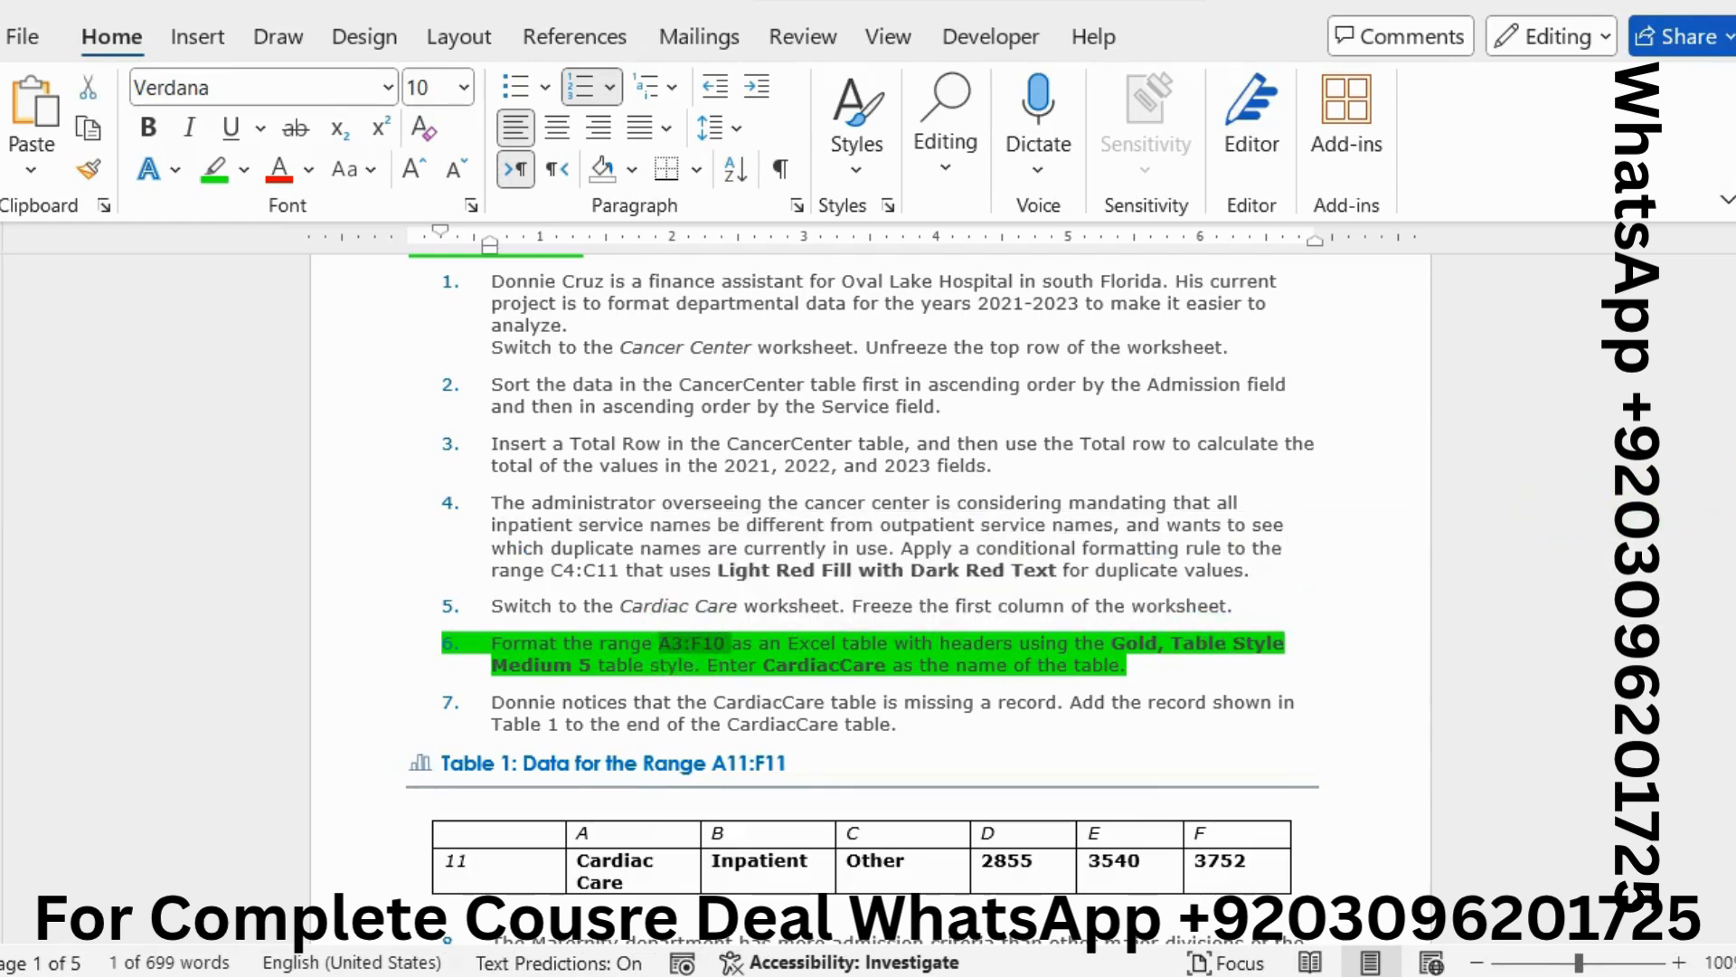
key("alt+Tab")
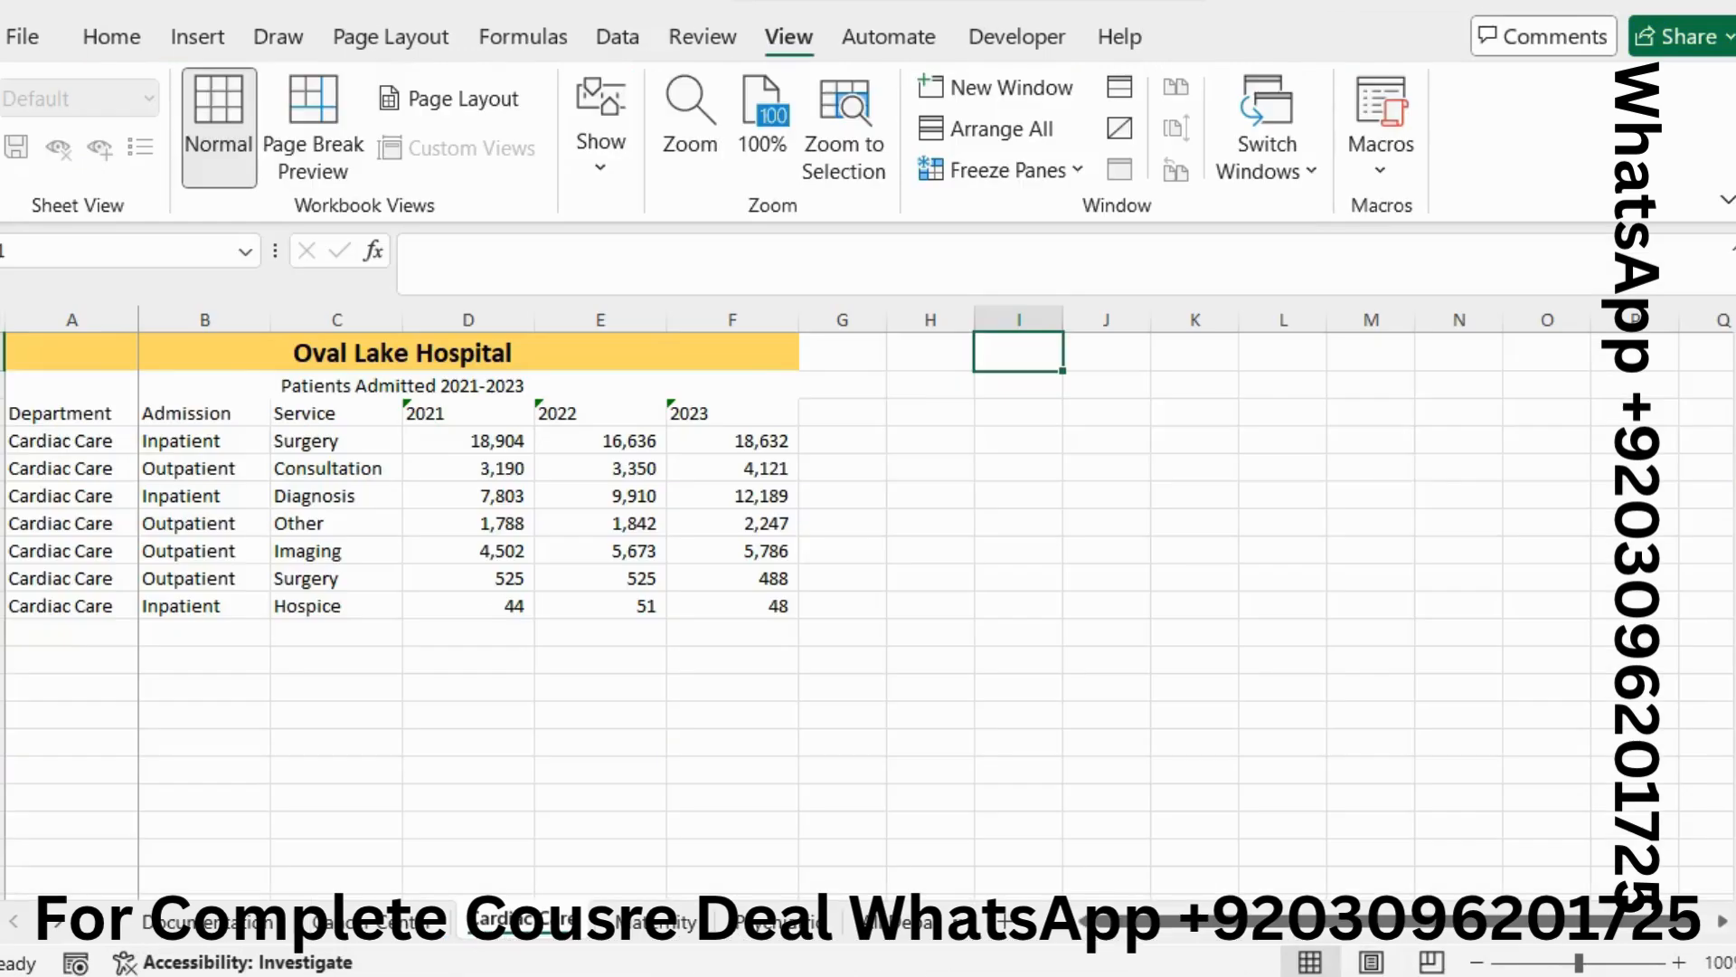
Select the range A3:F10 by pasting its address into the Name Box
left_click(43, 252)
key("ctrl+v")
key("Return")
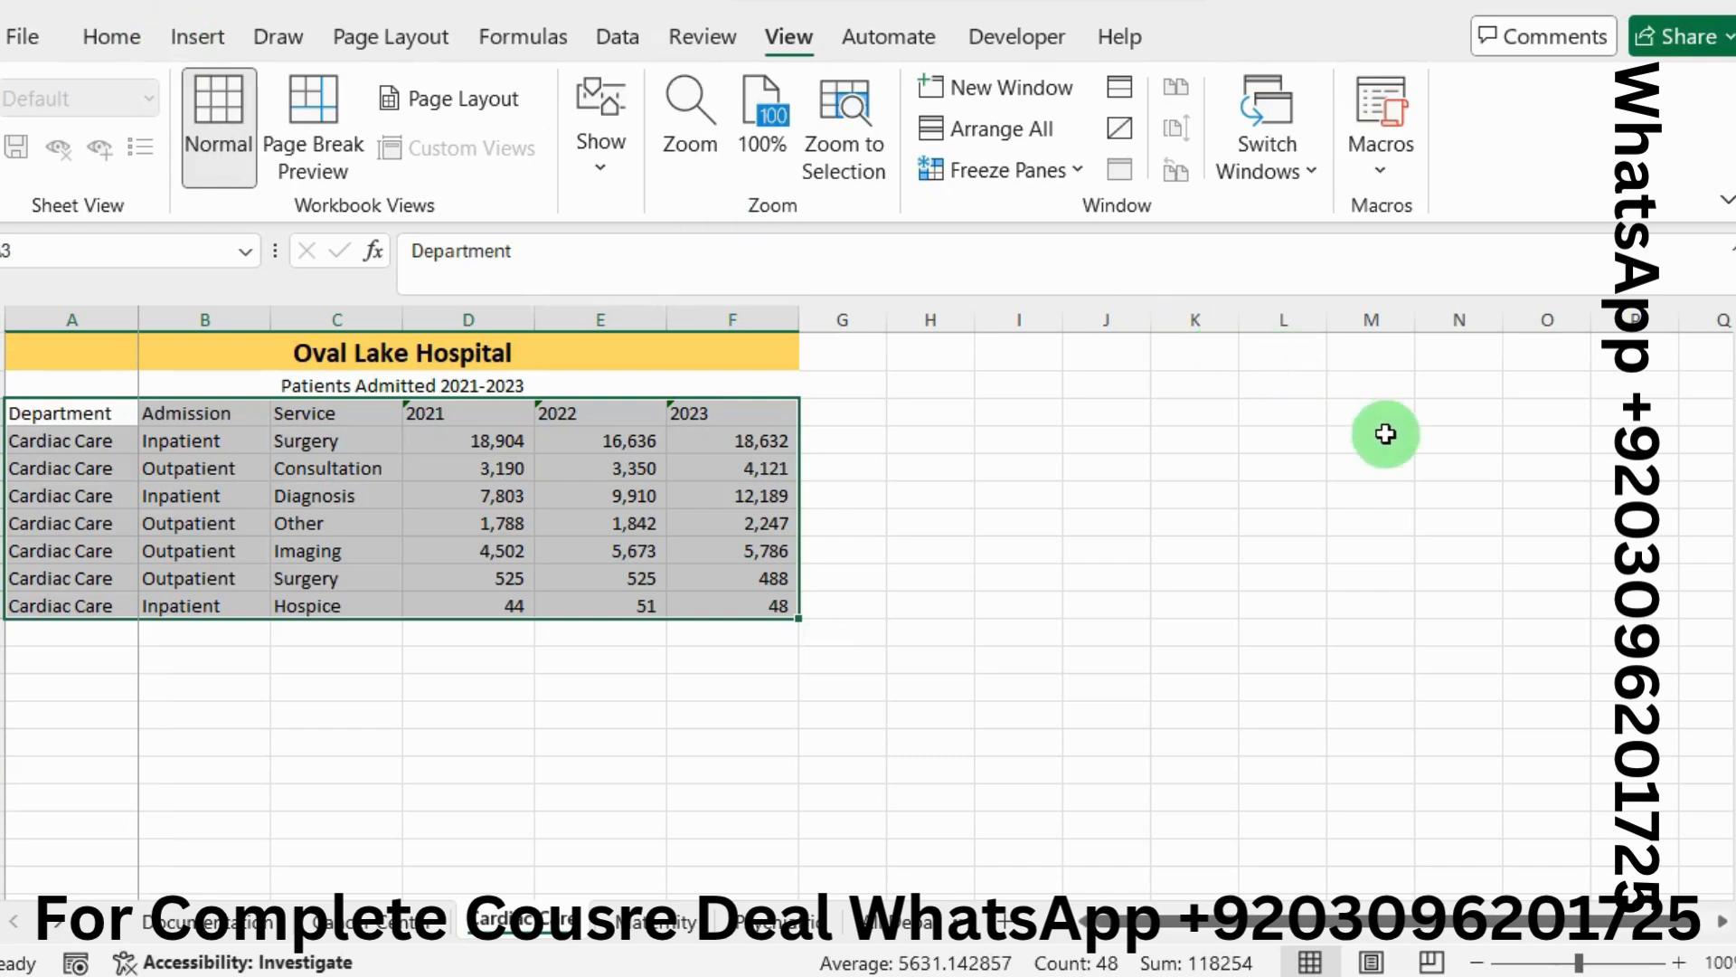
key("alt+Tab")
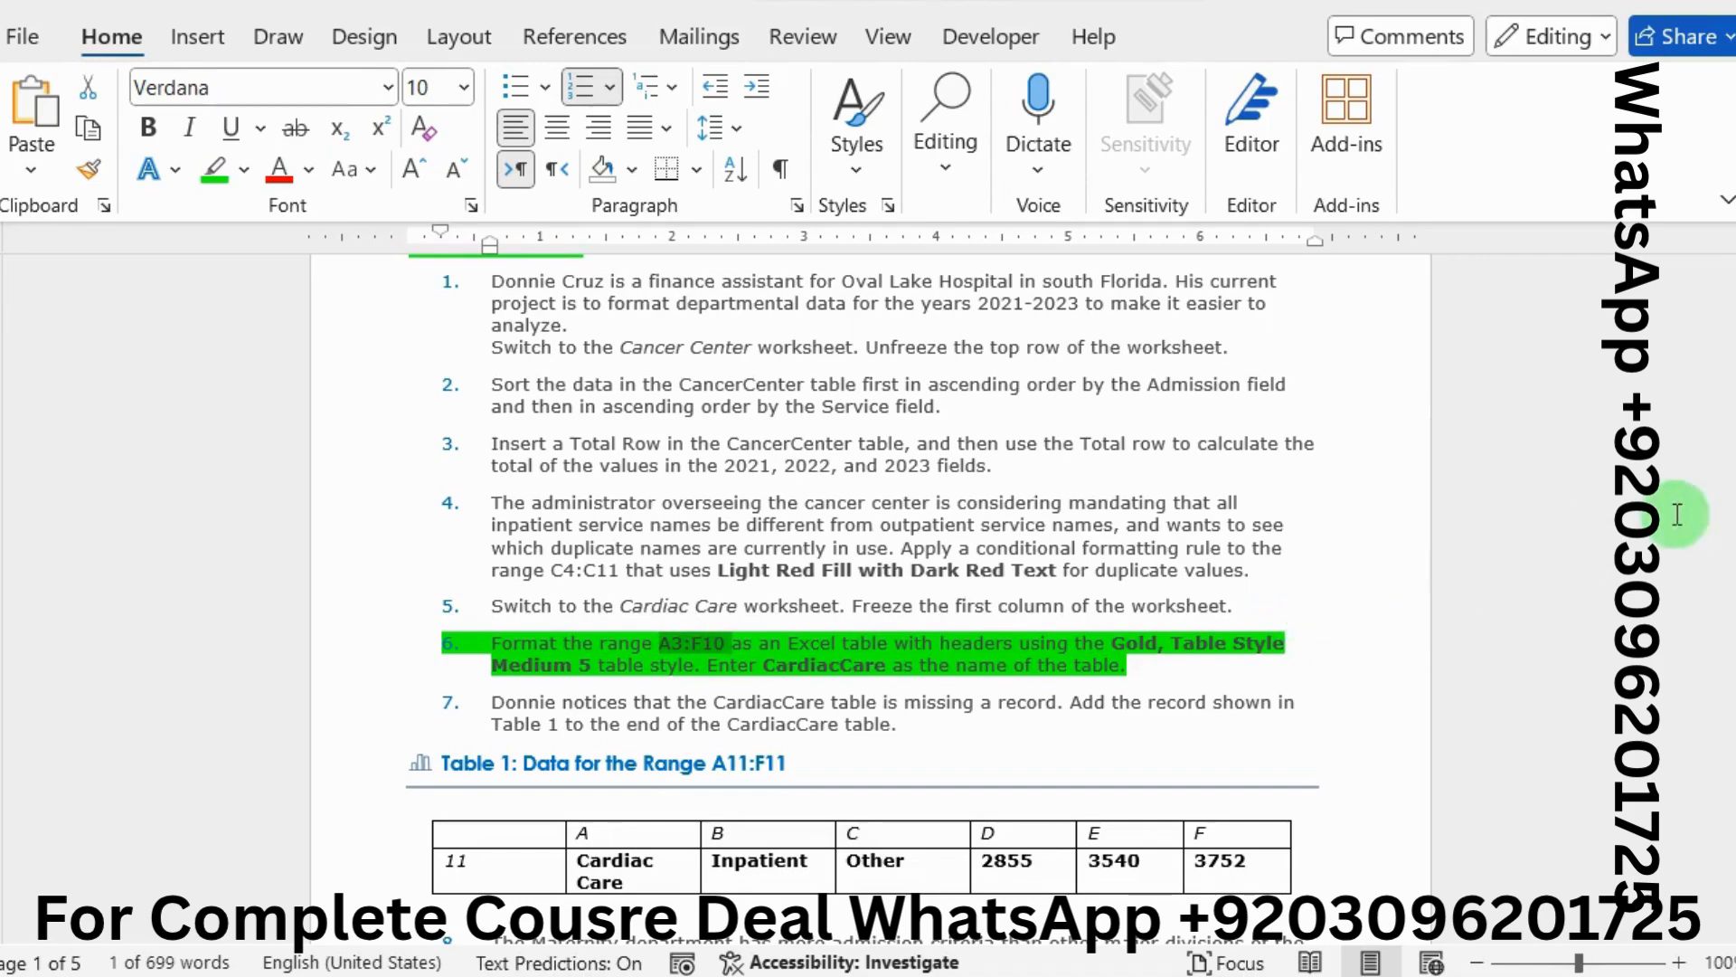
key("alt+Tab")
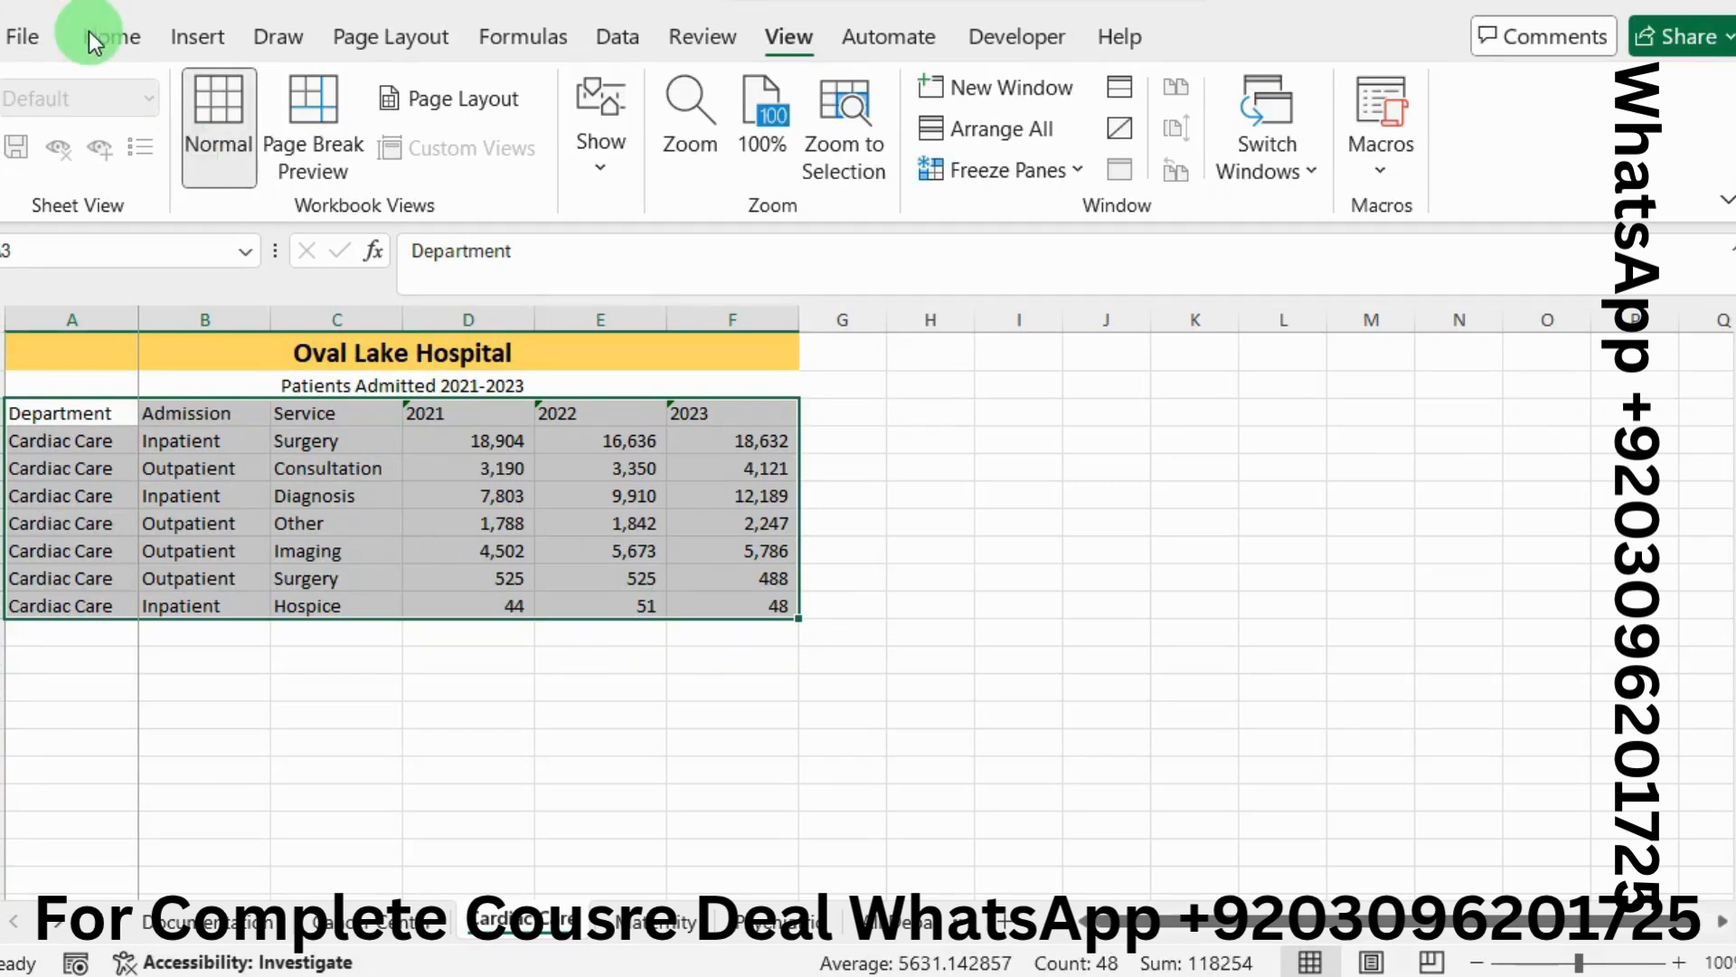
Check the required table style, then convert A3:F10 into a table with headers
left_click(117, 41)
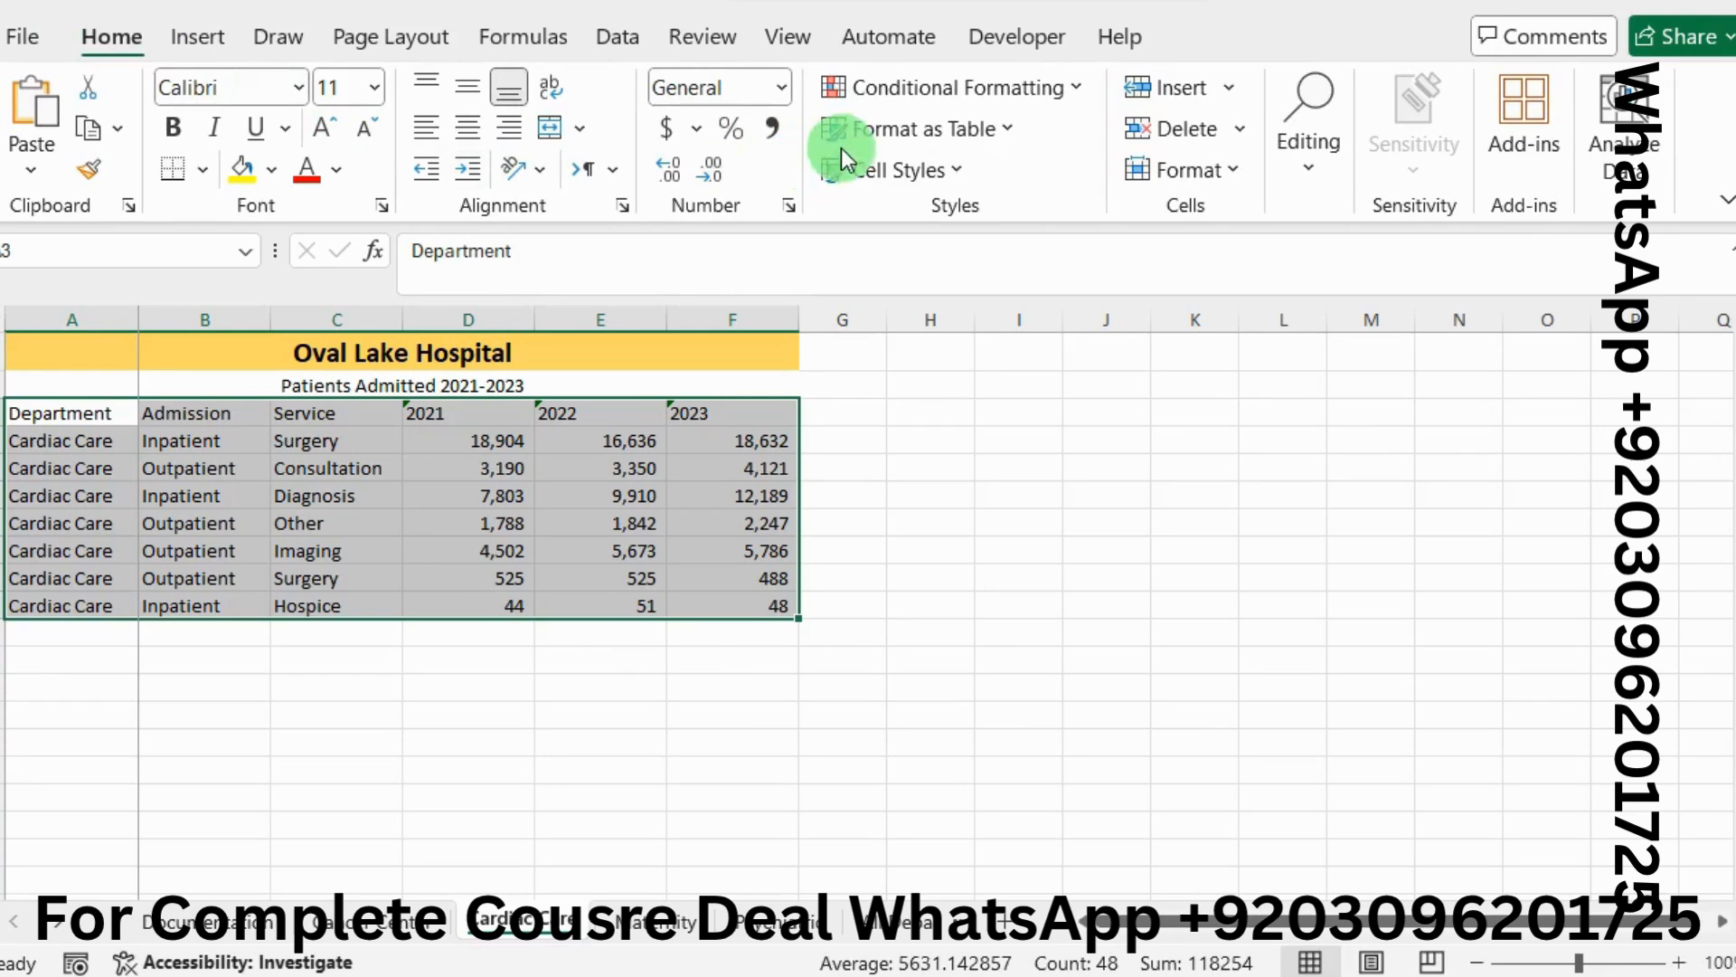
left_click(1004, 134)
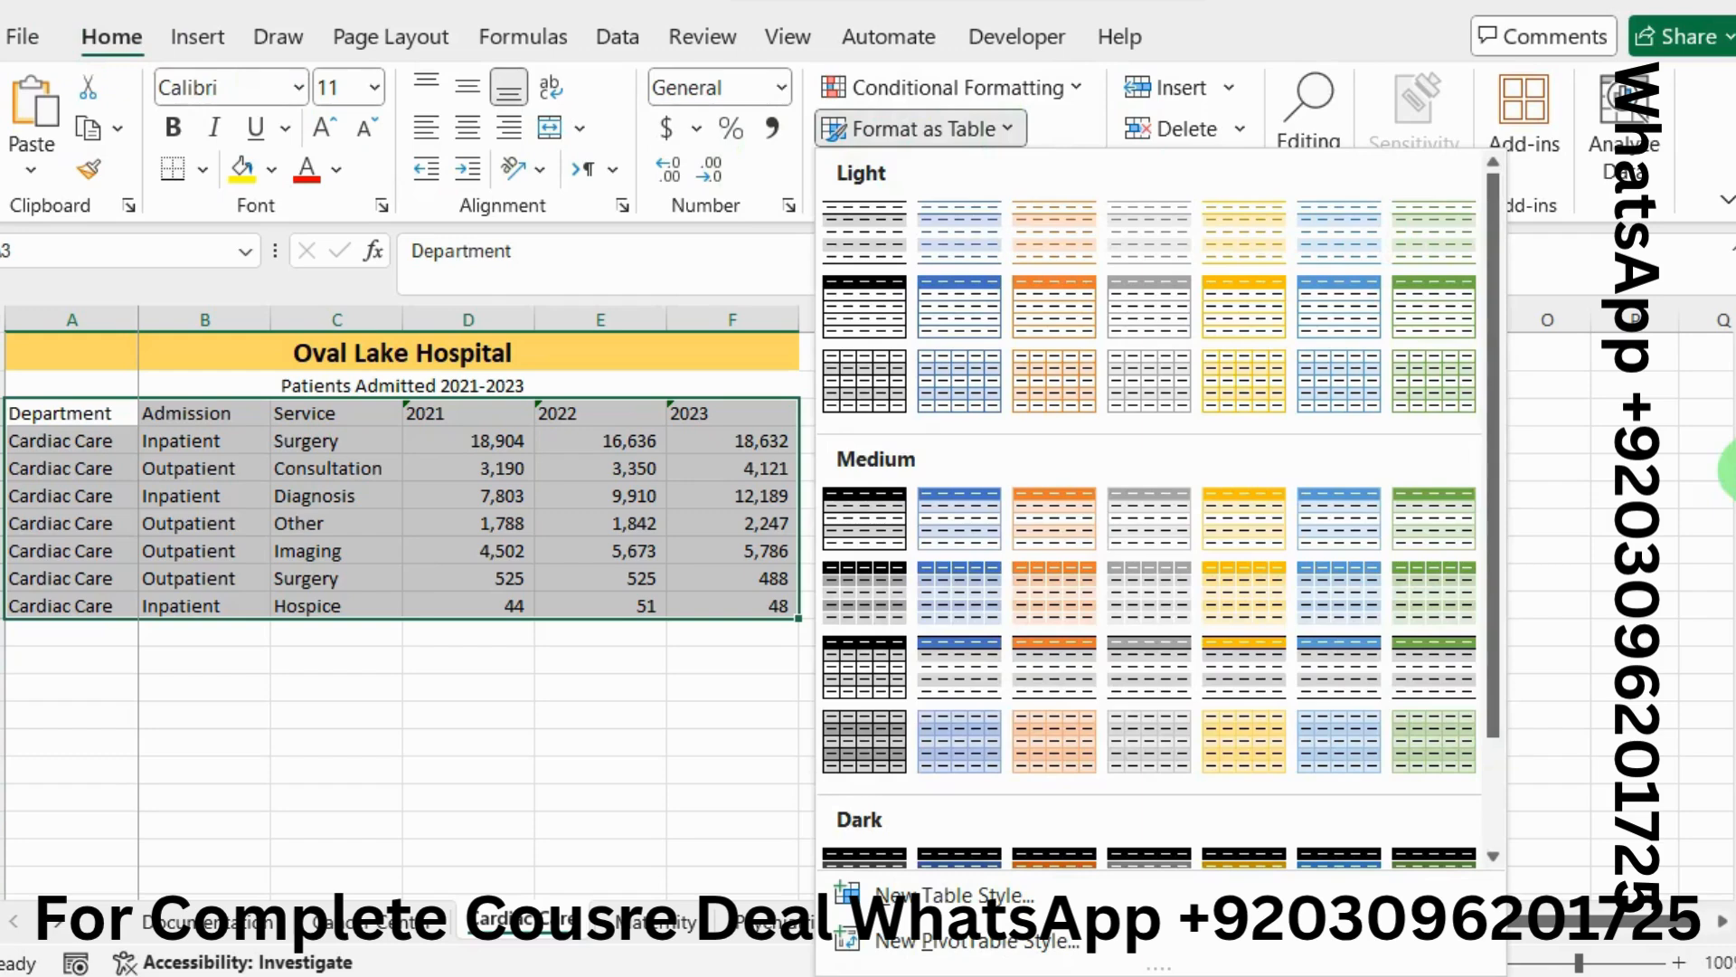
key("alt+Tab")
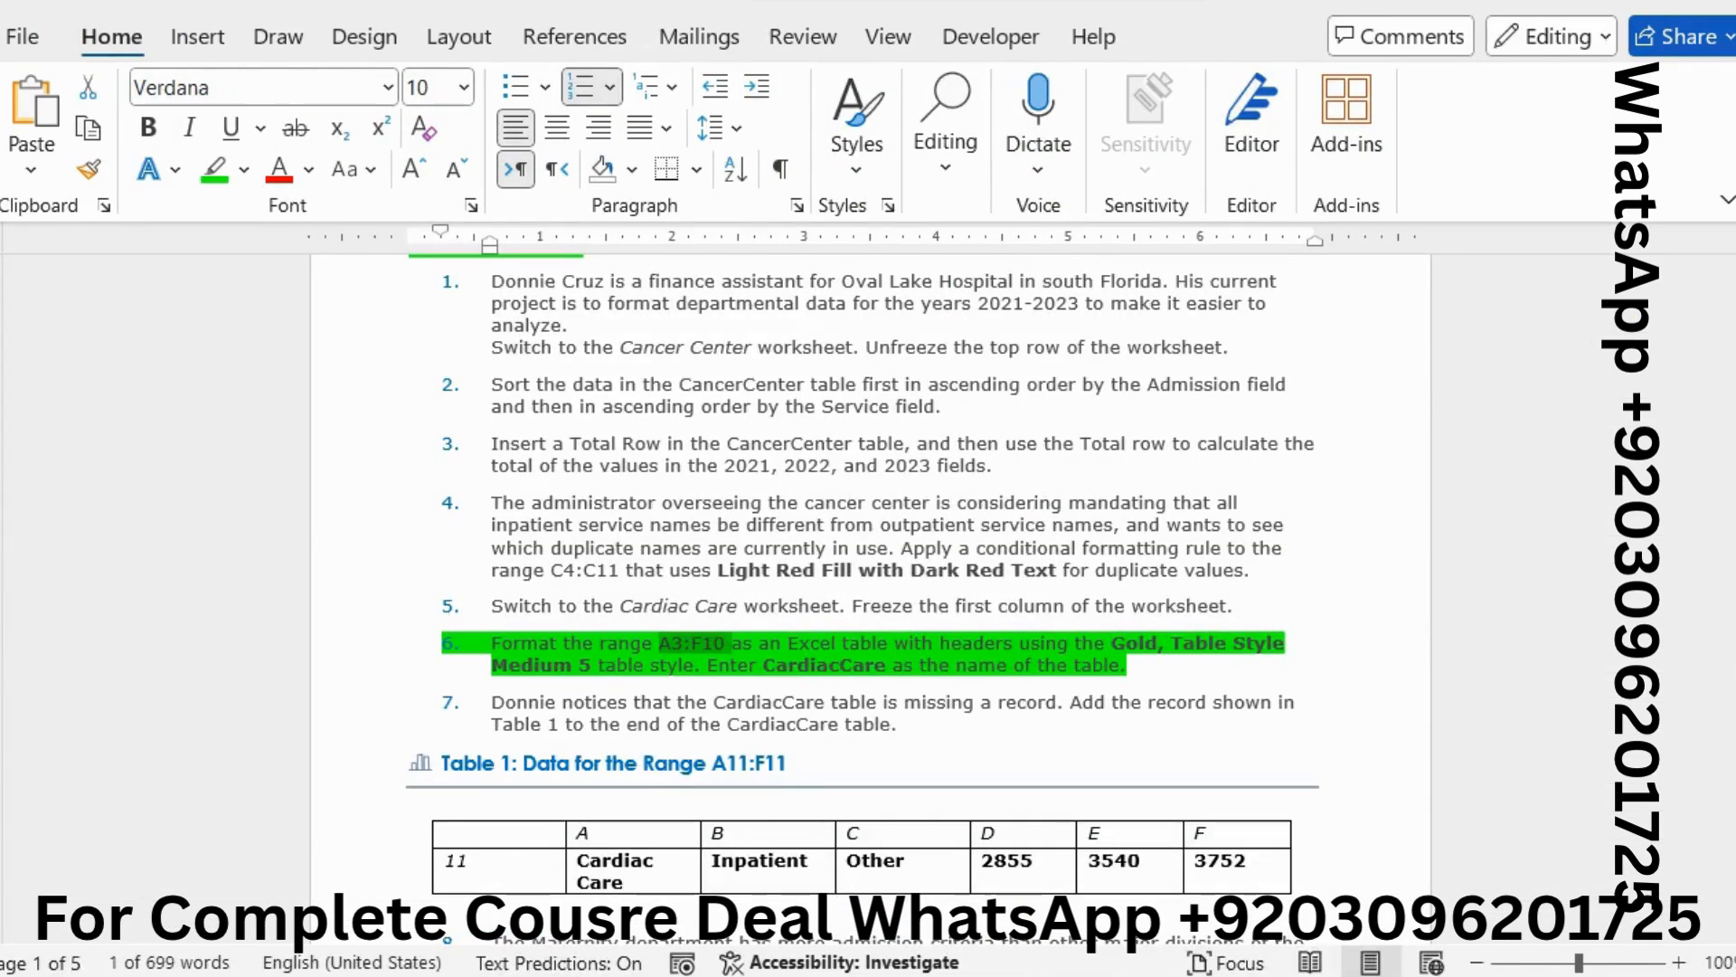
key("alt+Tab")
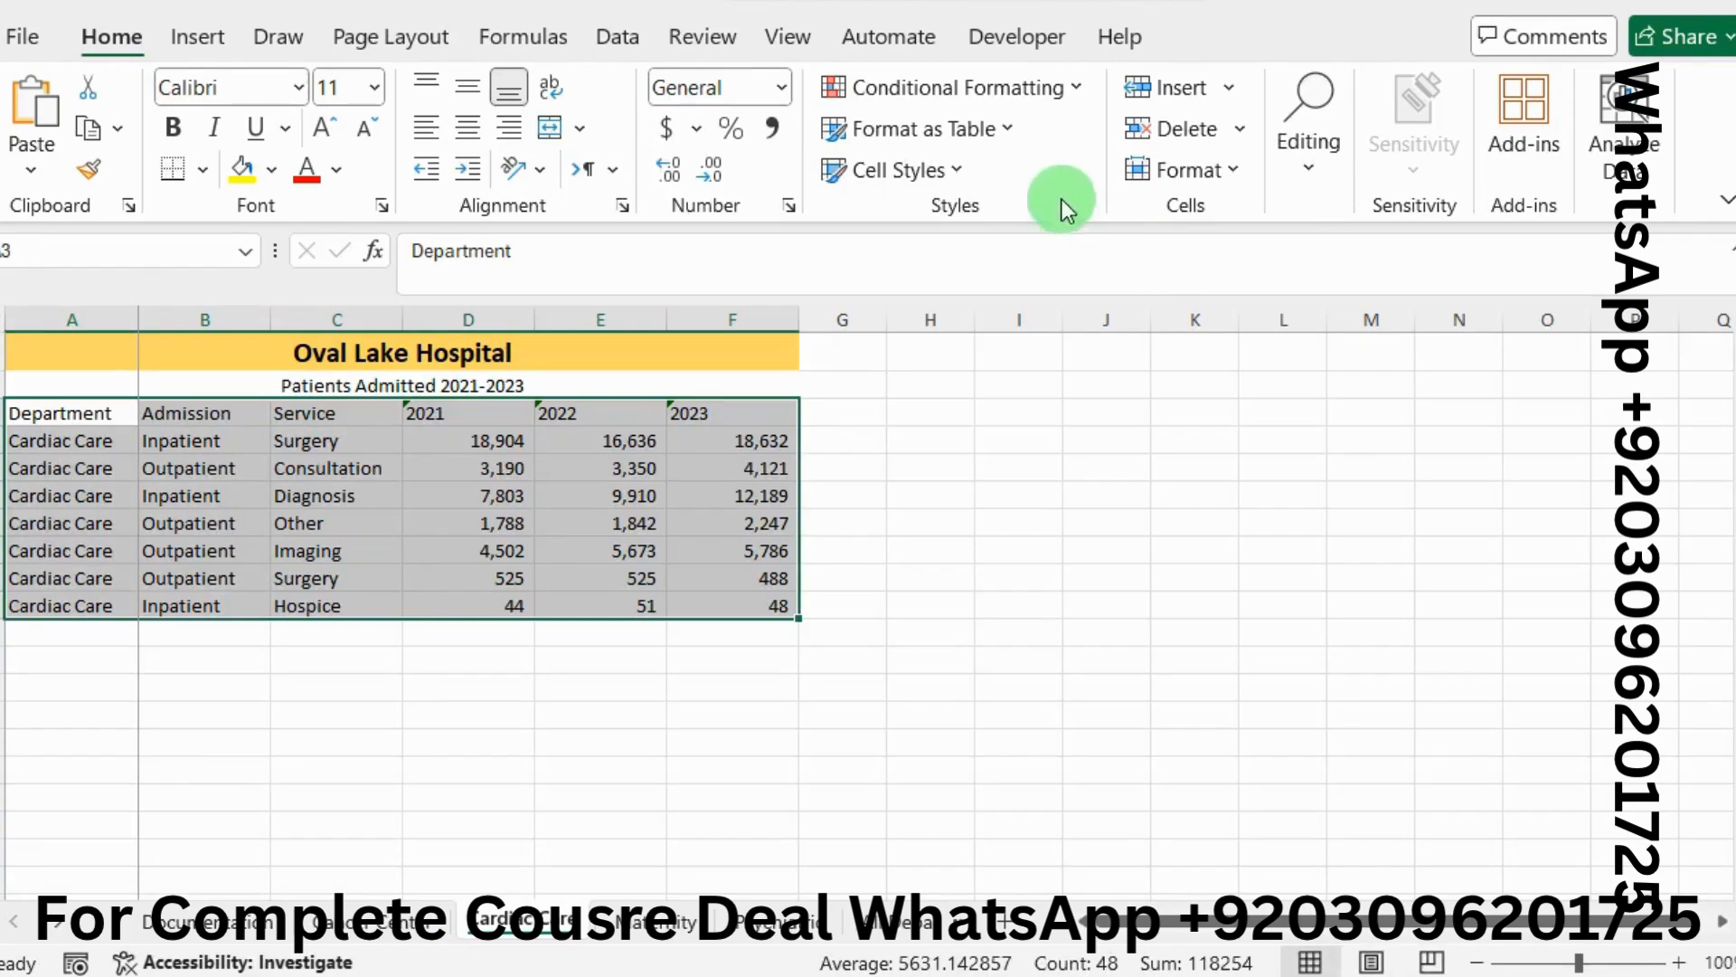
left_click(1014, 126)
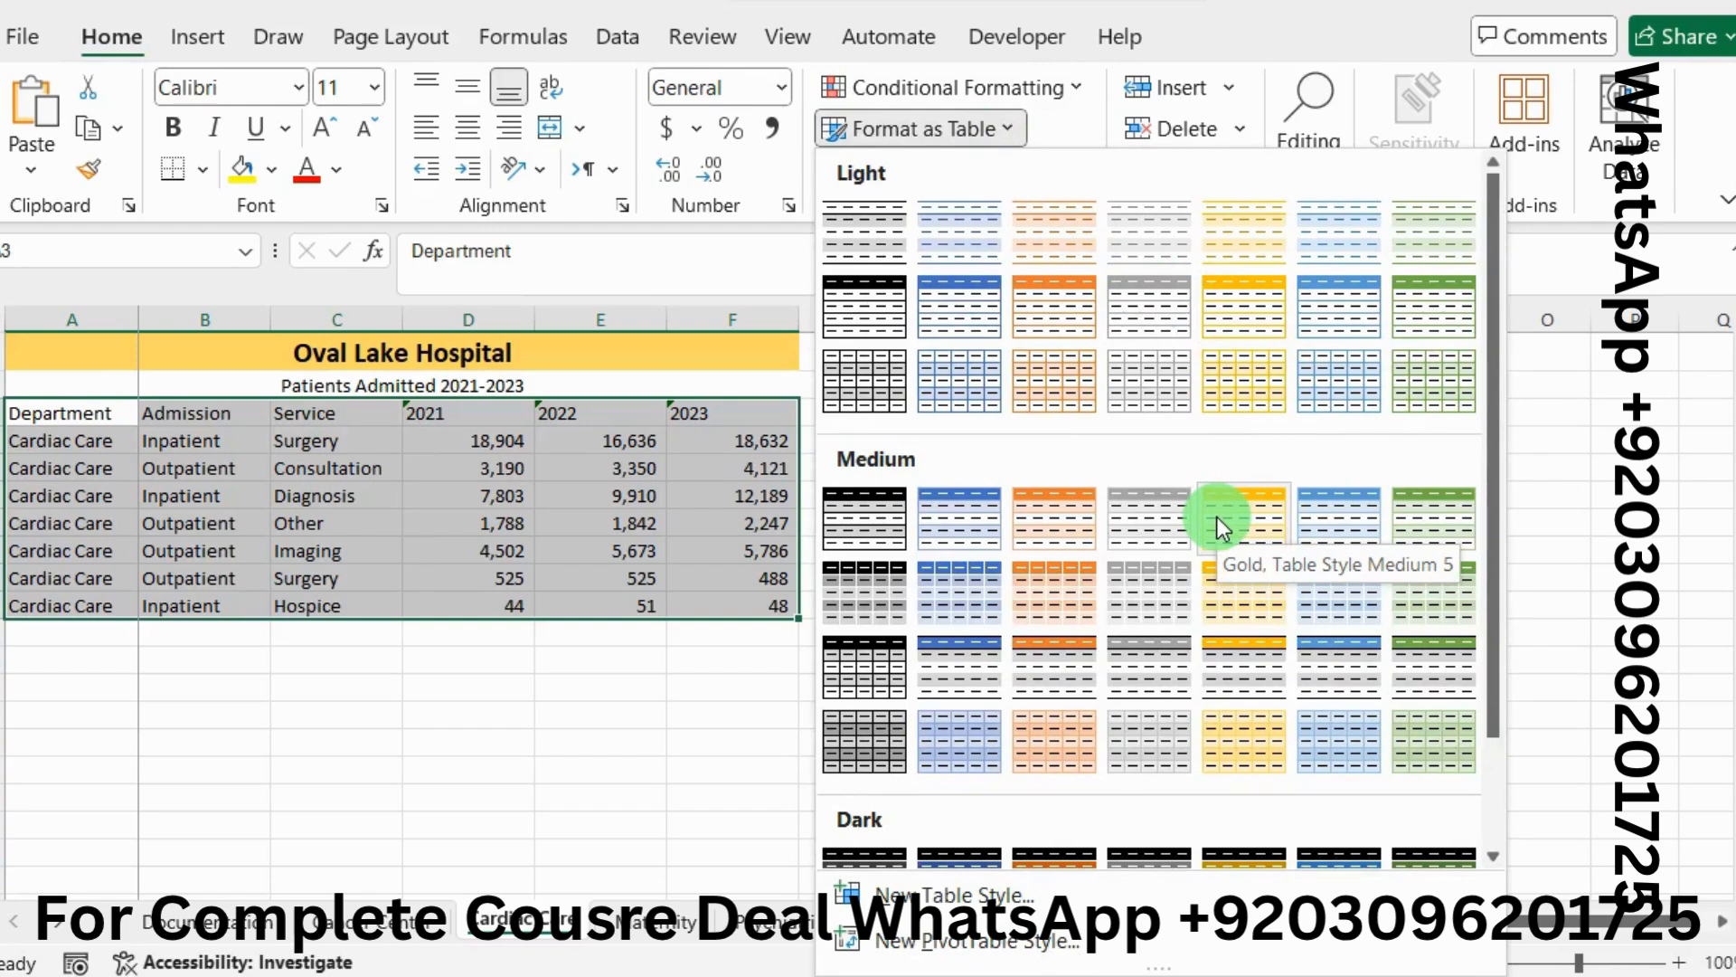
key("Escape")
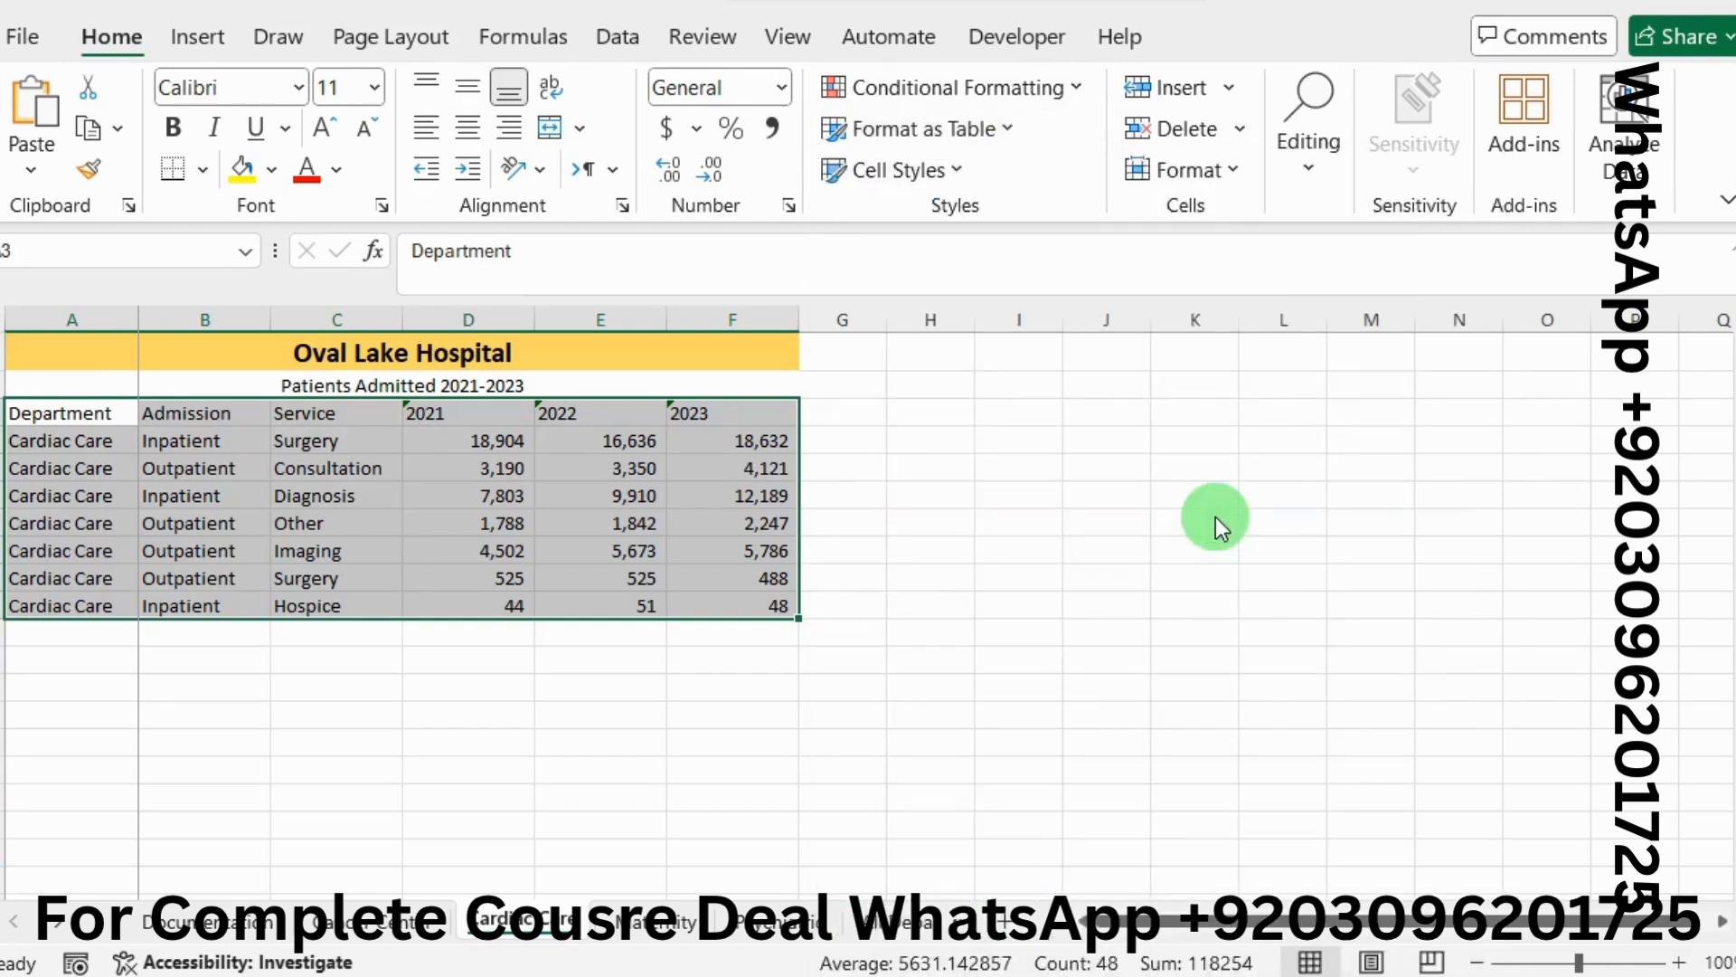
key("ctrl+t")
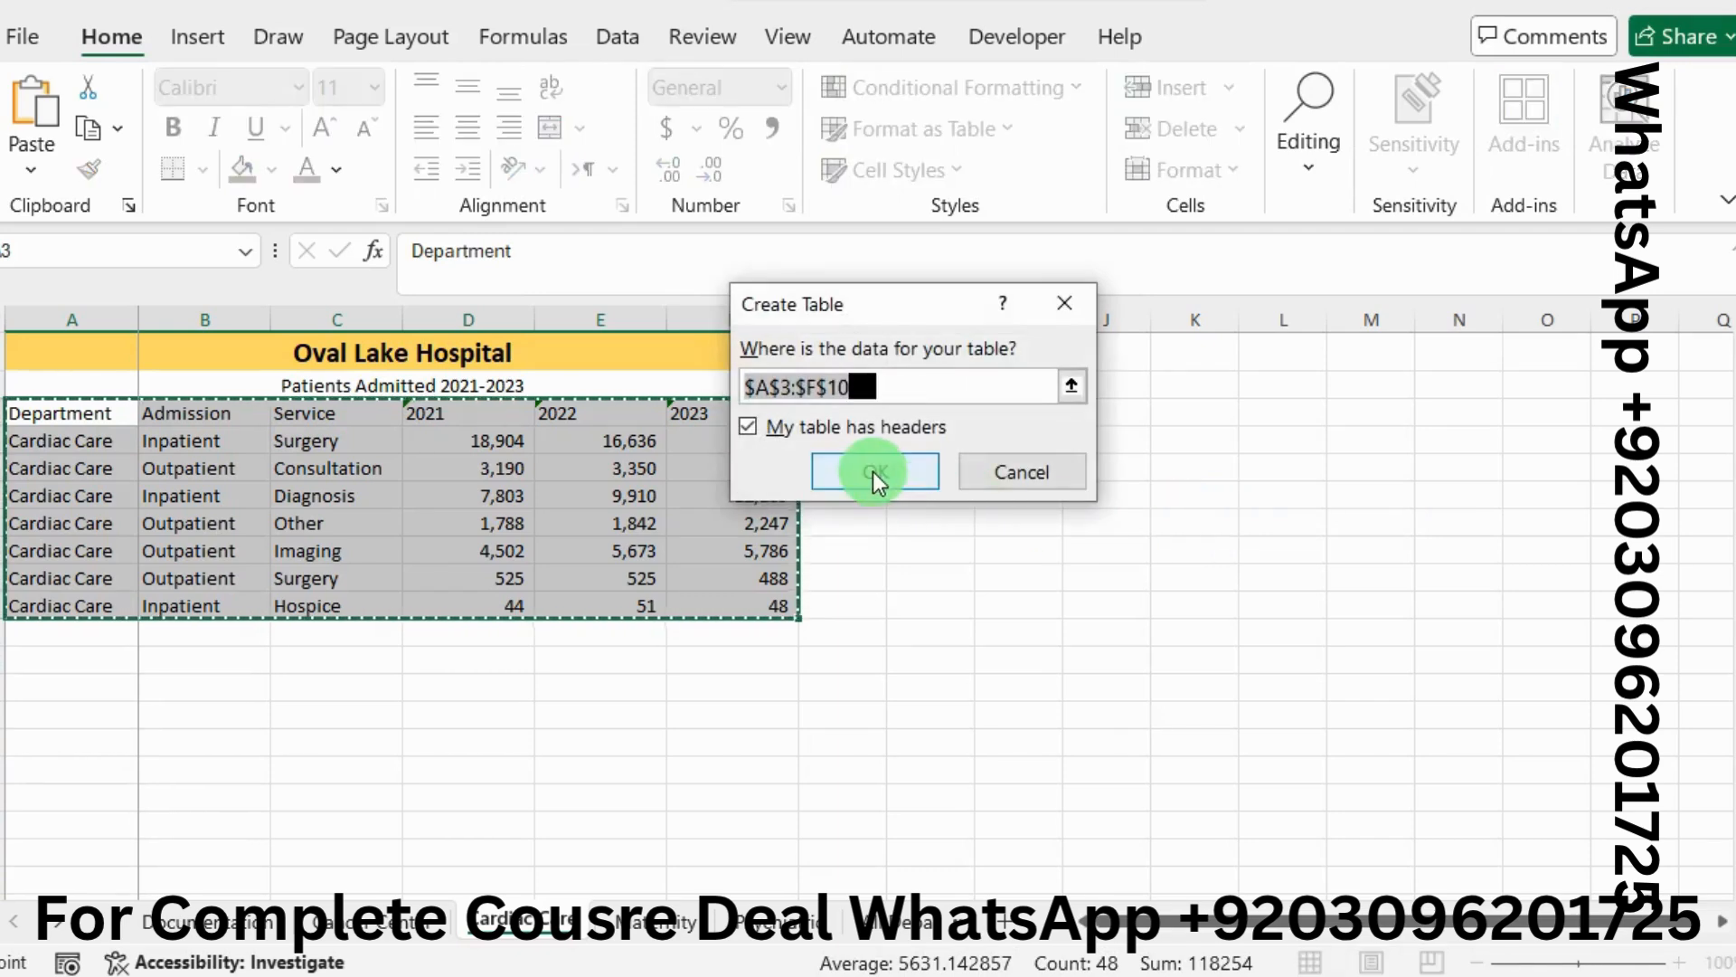
left_click(871, 470)
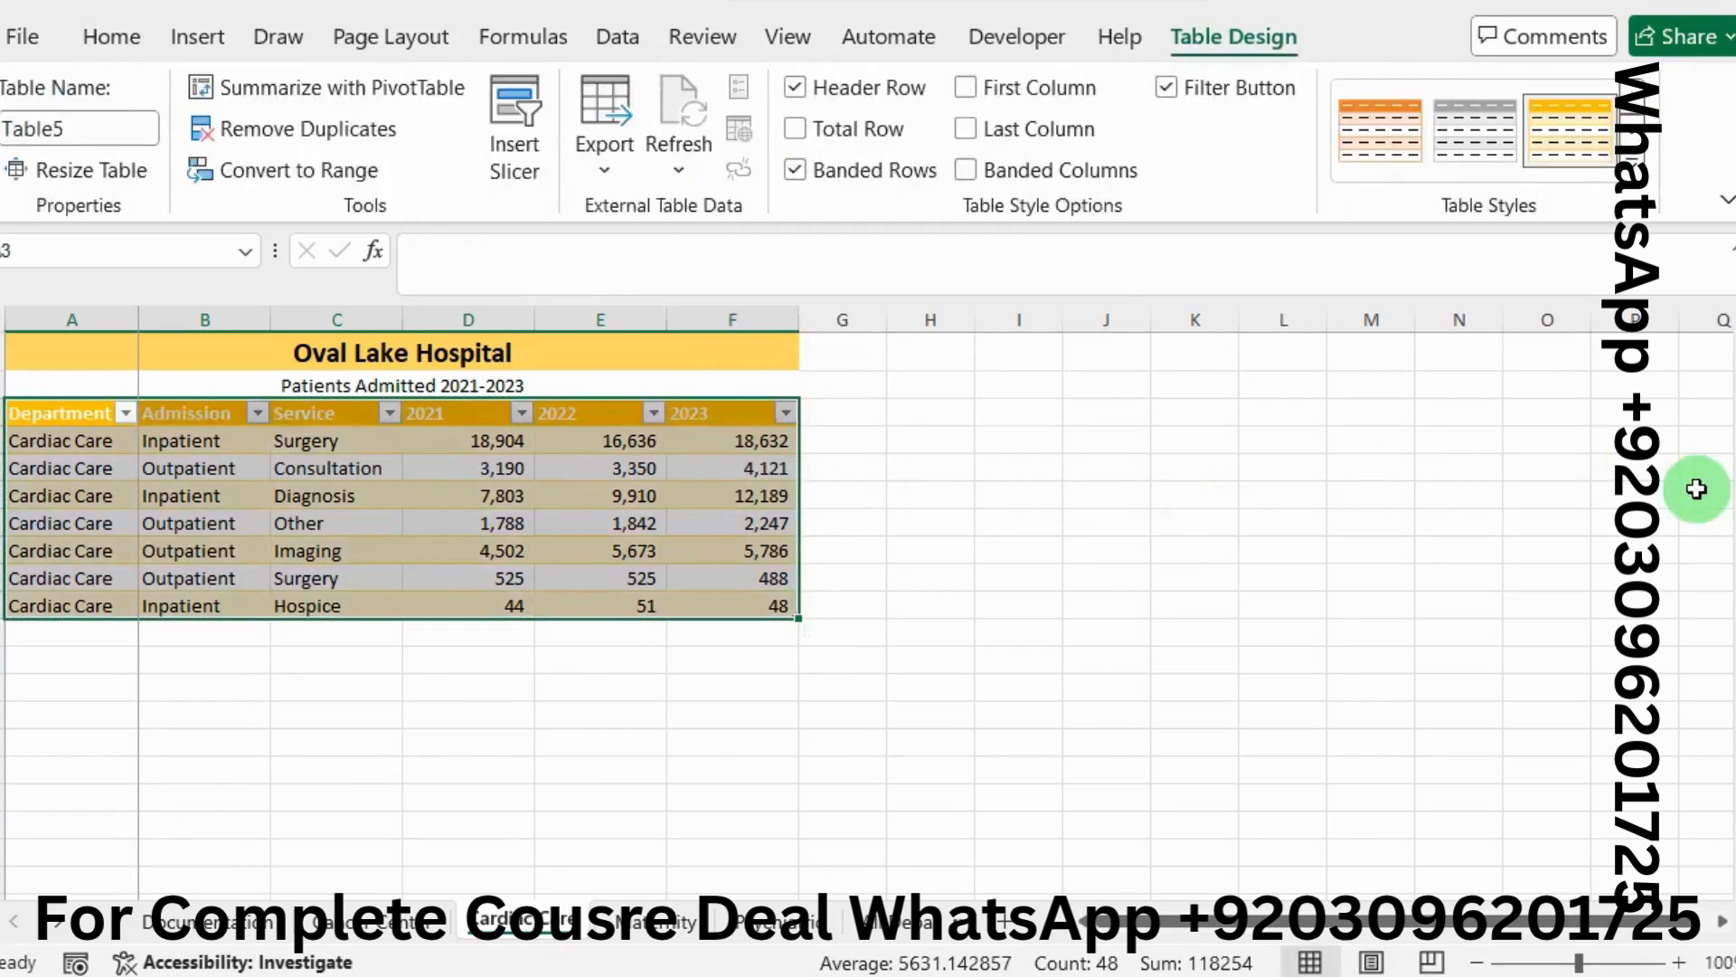
Rename the Cardiac Care table to CardiacCare in the Table Name box
key("alt+Tab")
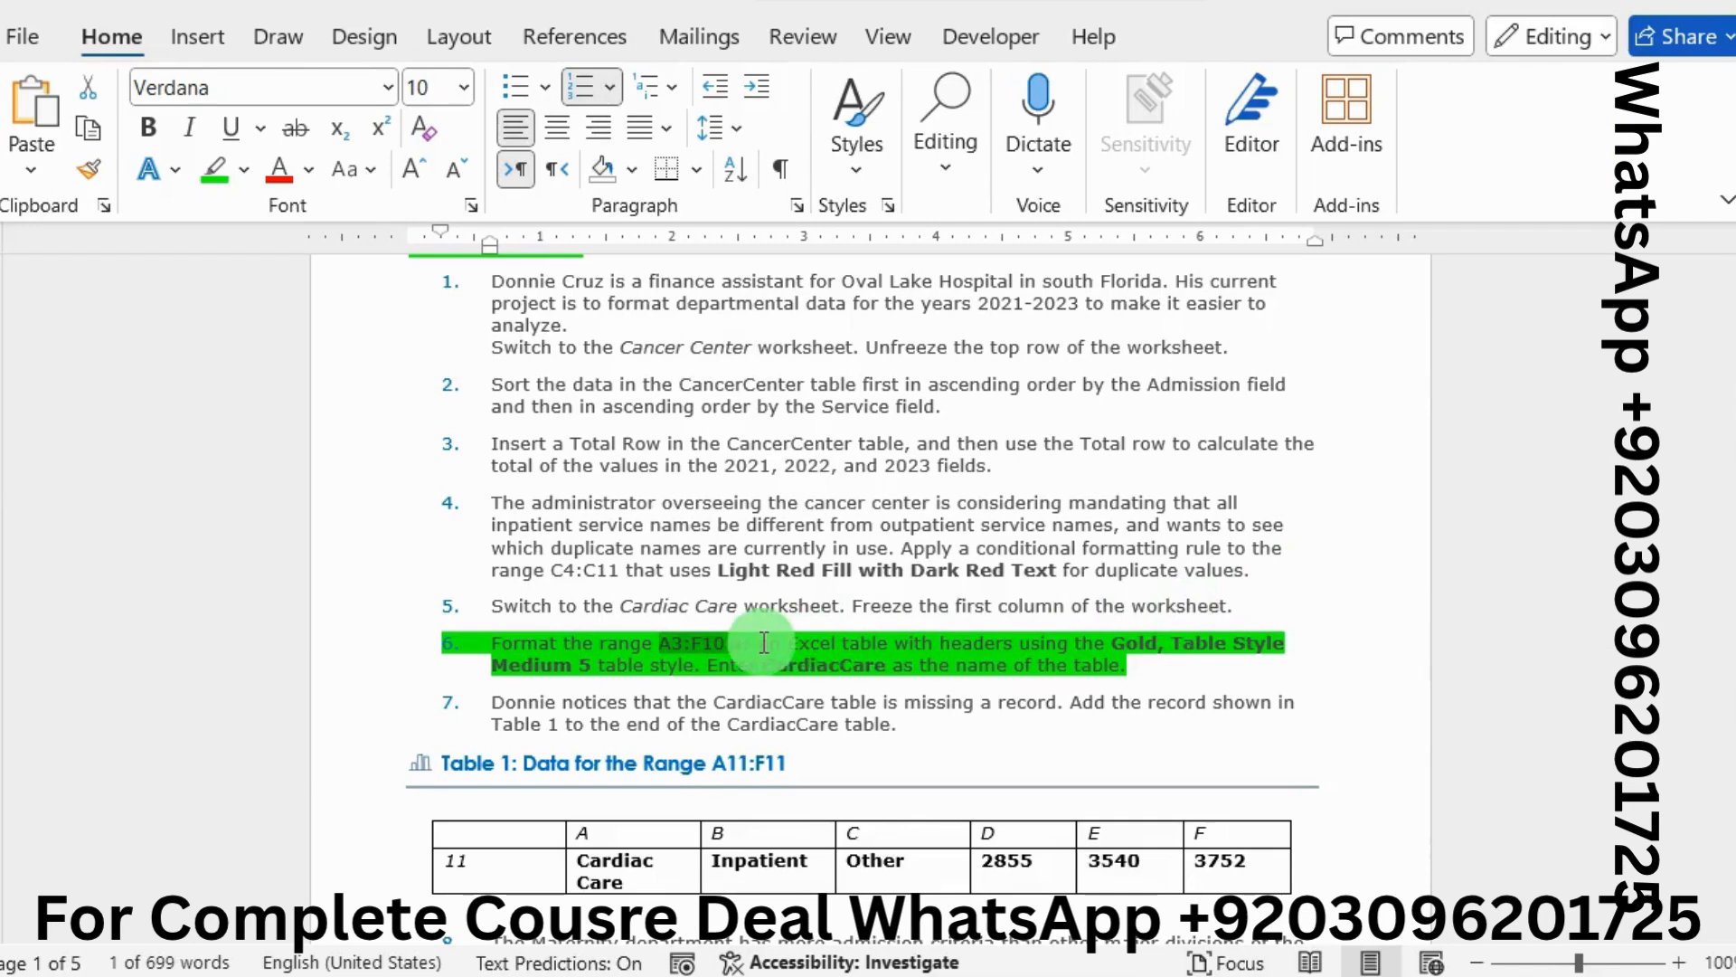
left_click_drag(886, 665, 769, 673)
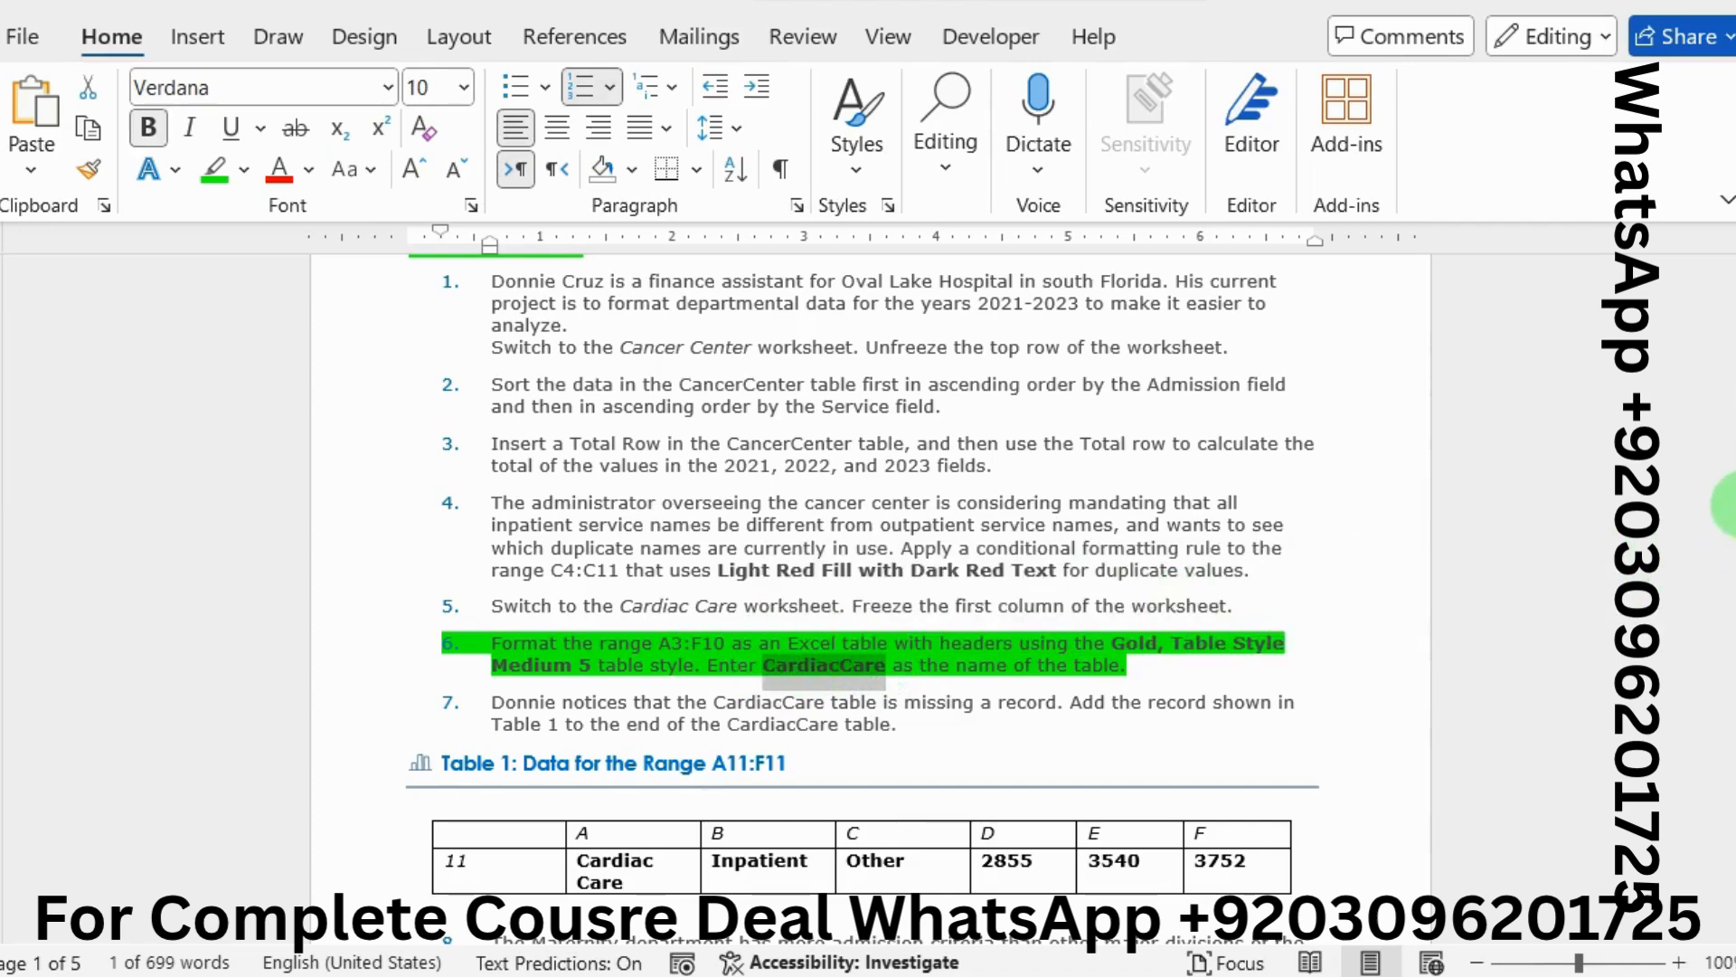
key("alt+Tab")
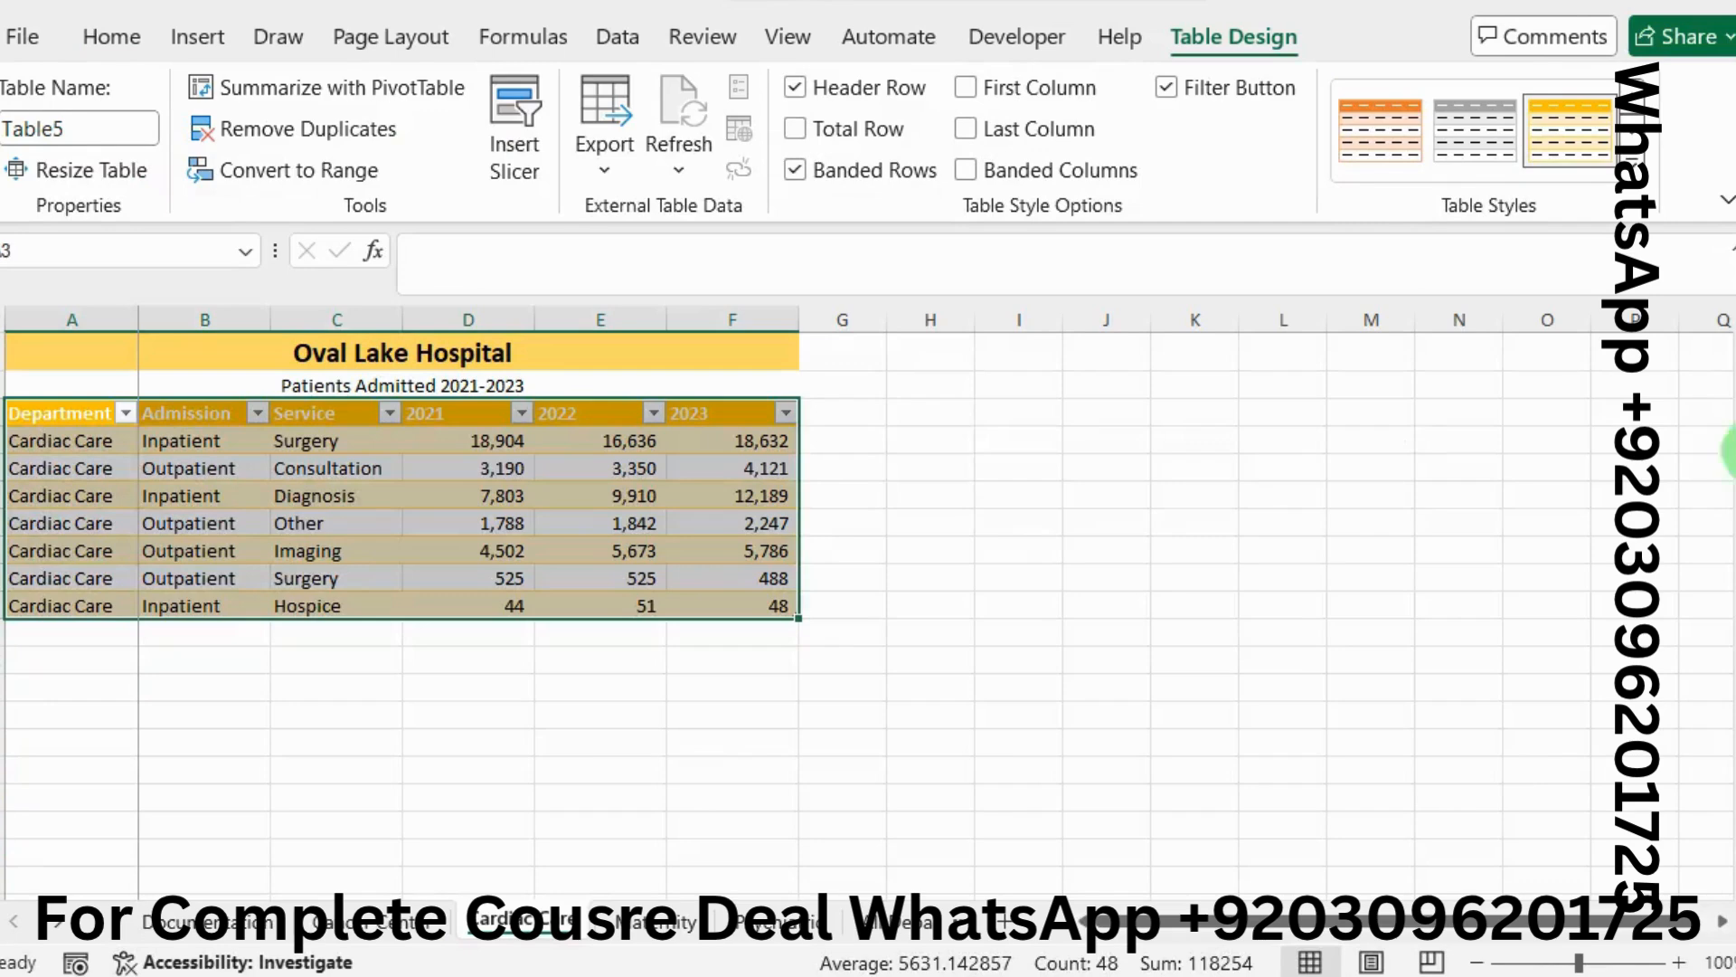
left_click(624, 478)
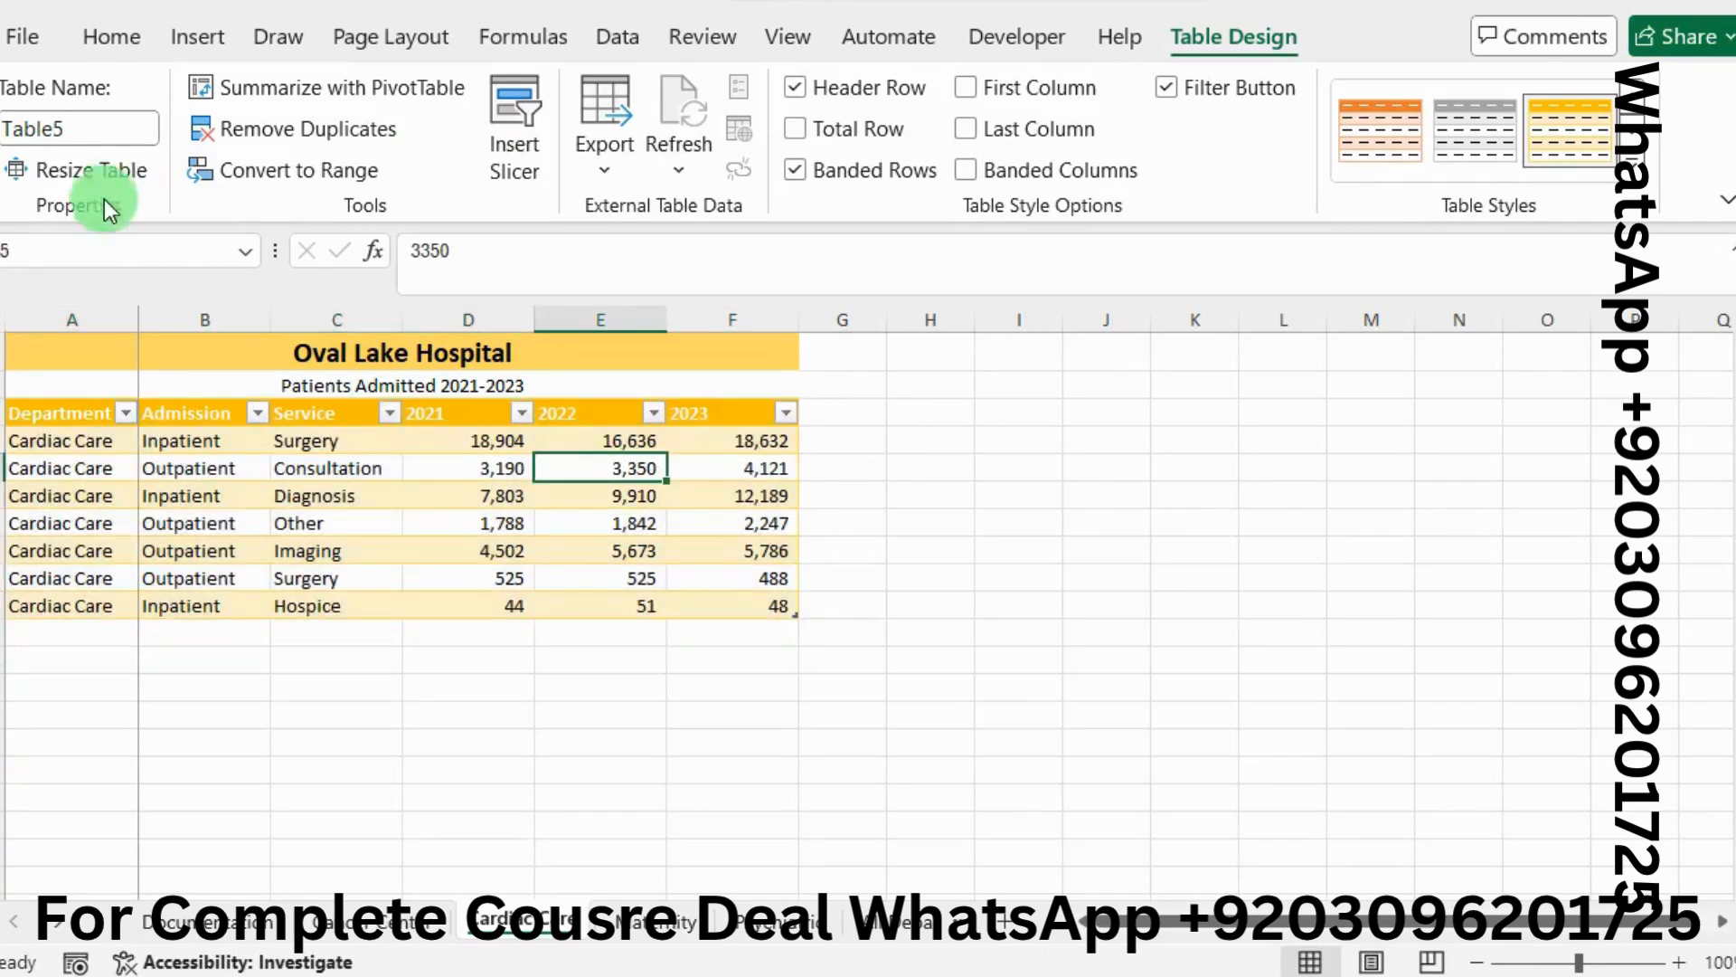
left_click(86, 136)
type("Ca")
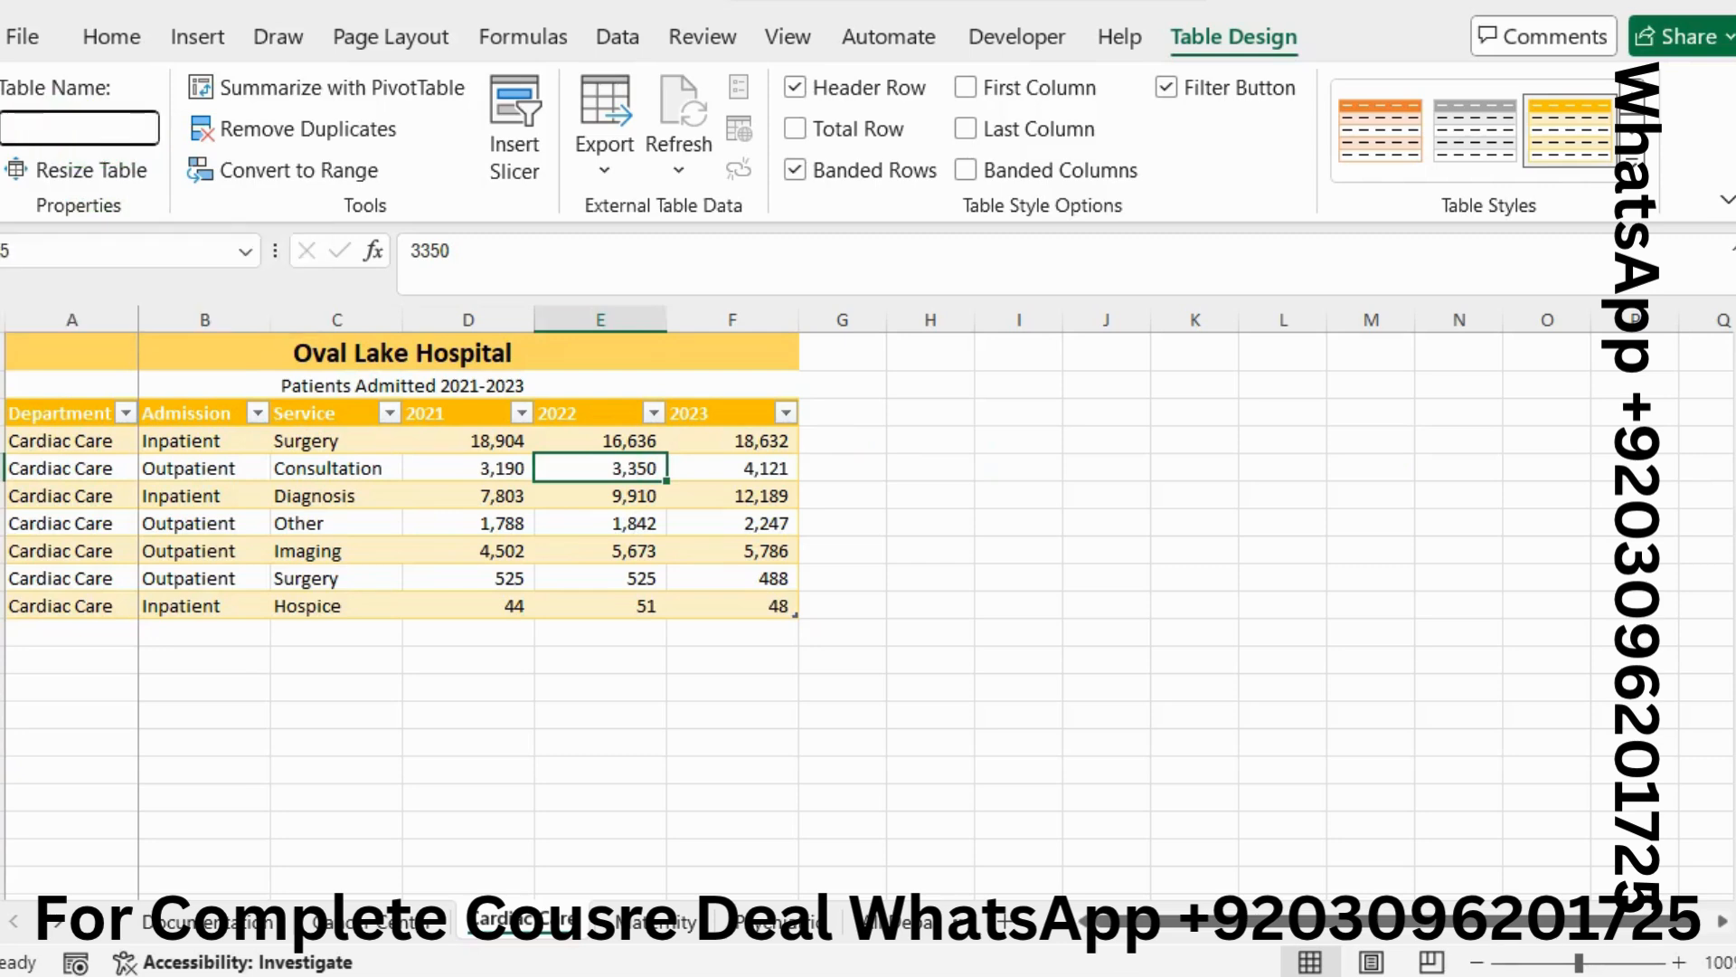
type("rdiacCare")
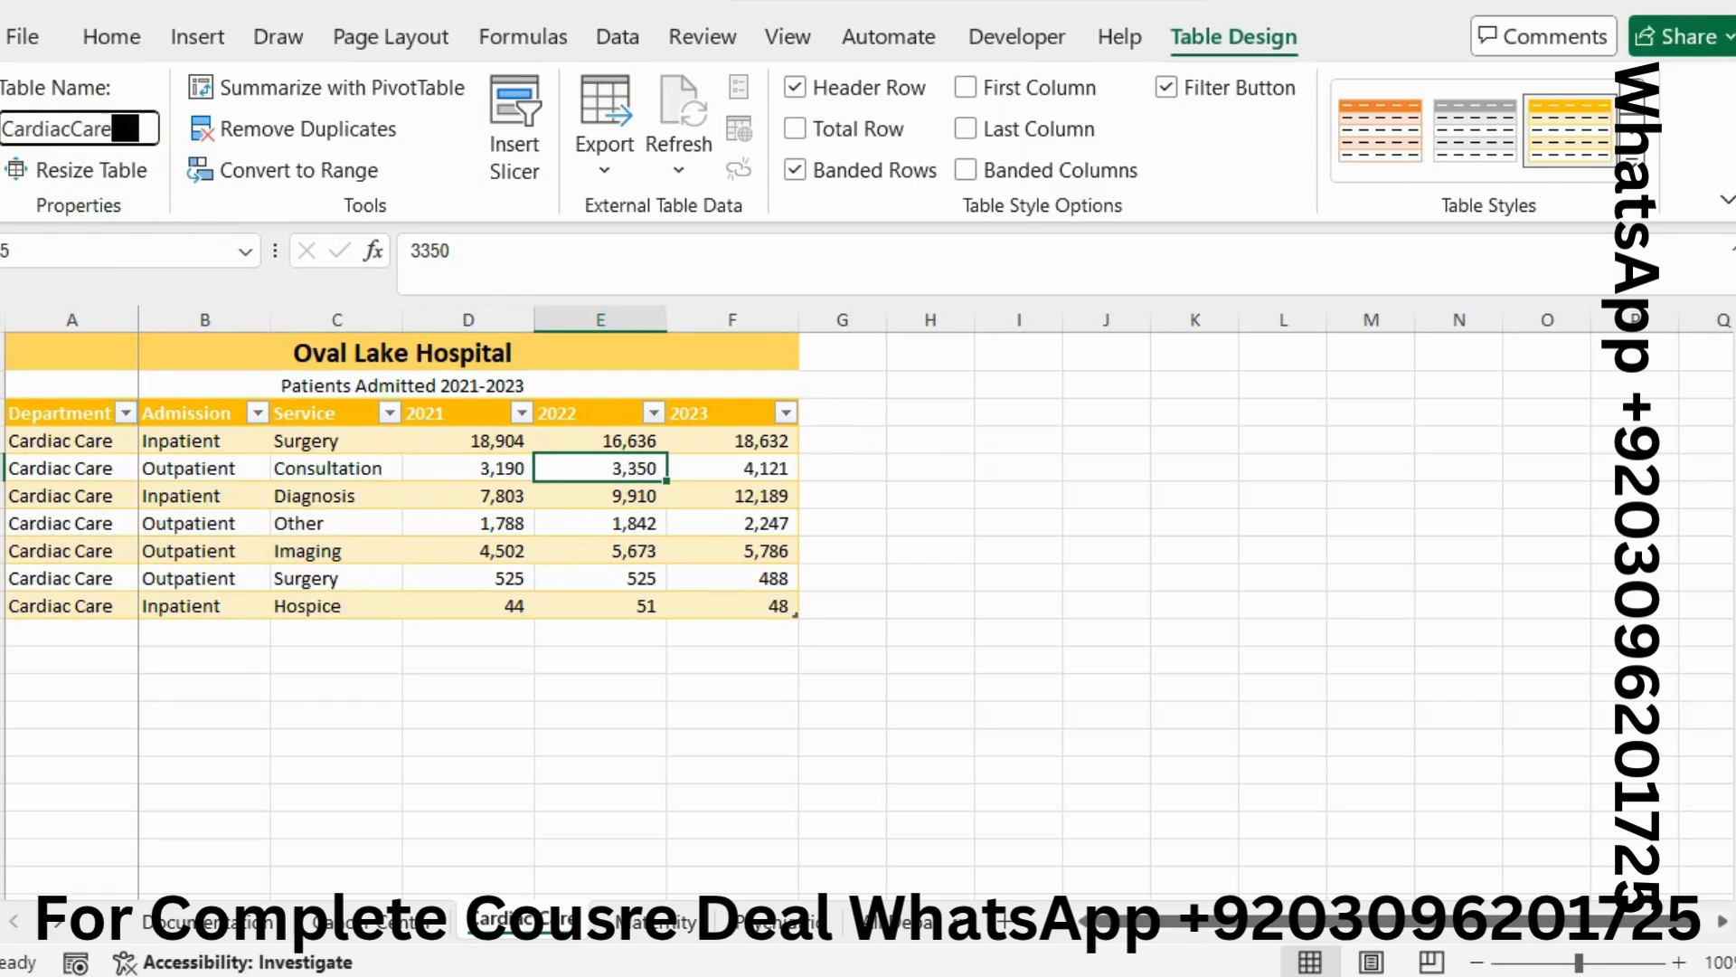
left_click(86, 135)
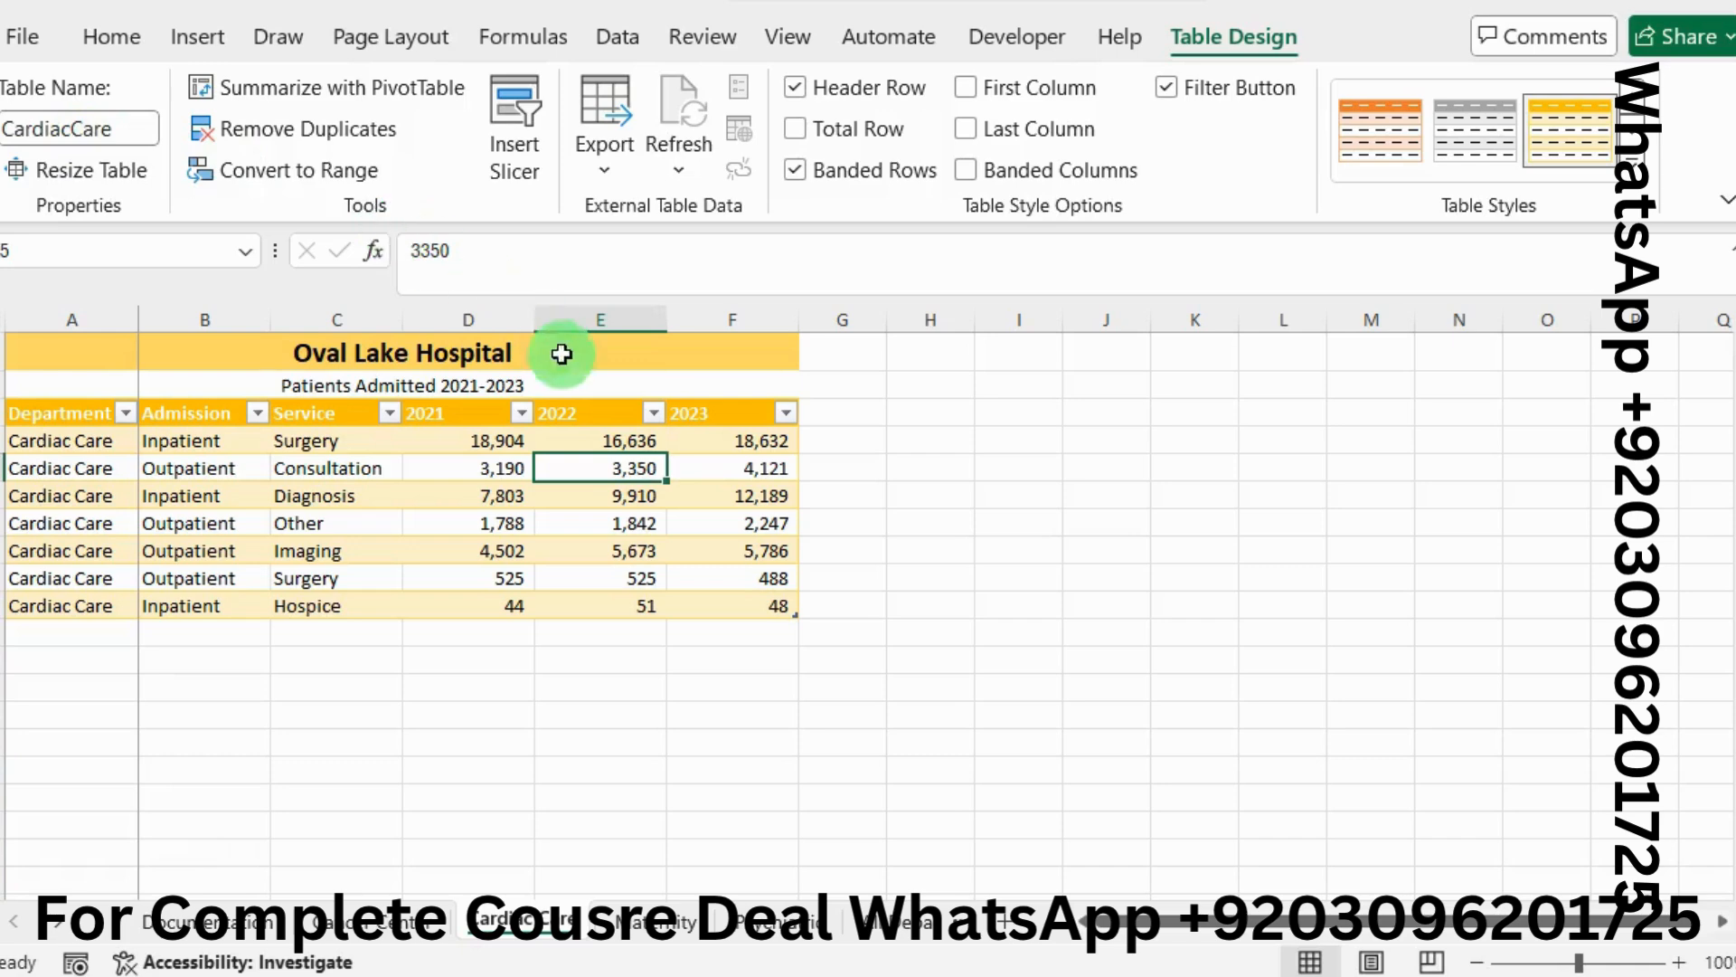
left_click(412, 512)
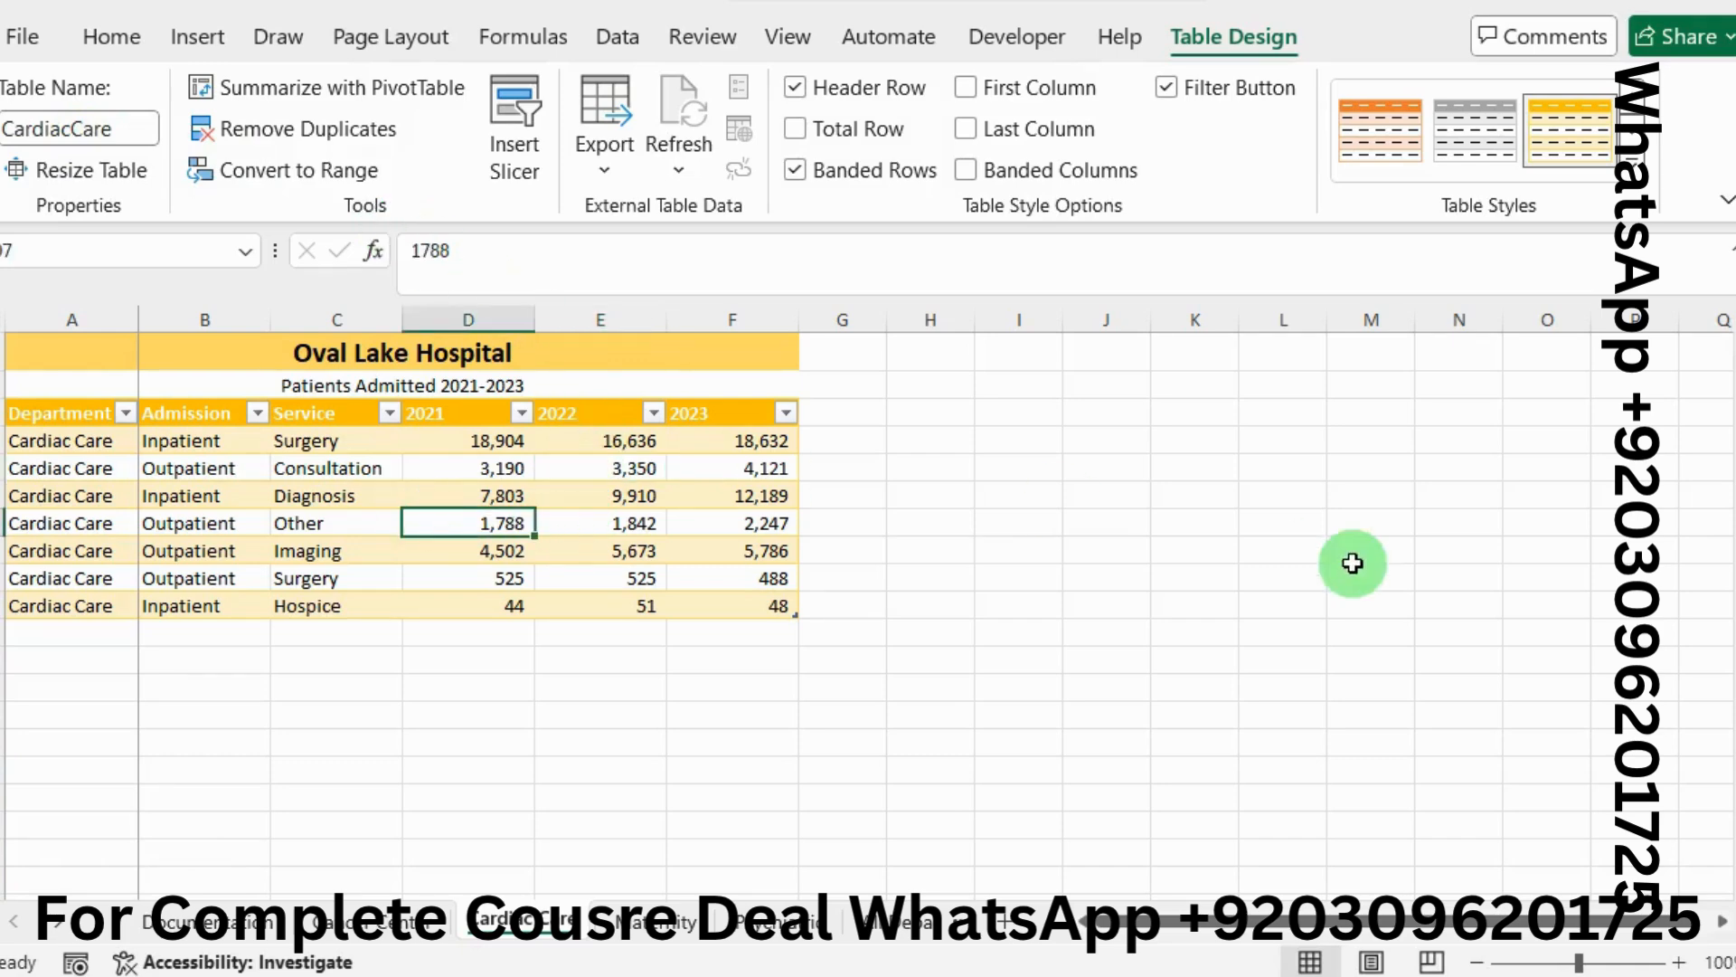
key("alt+Tab")
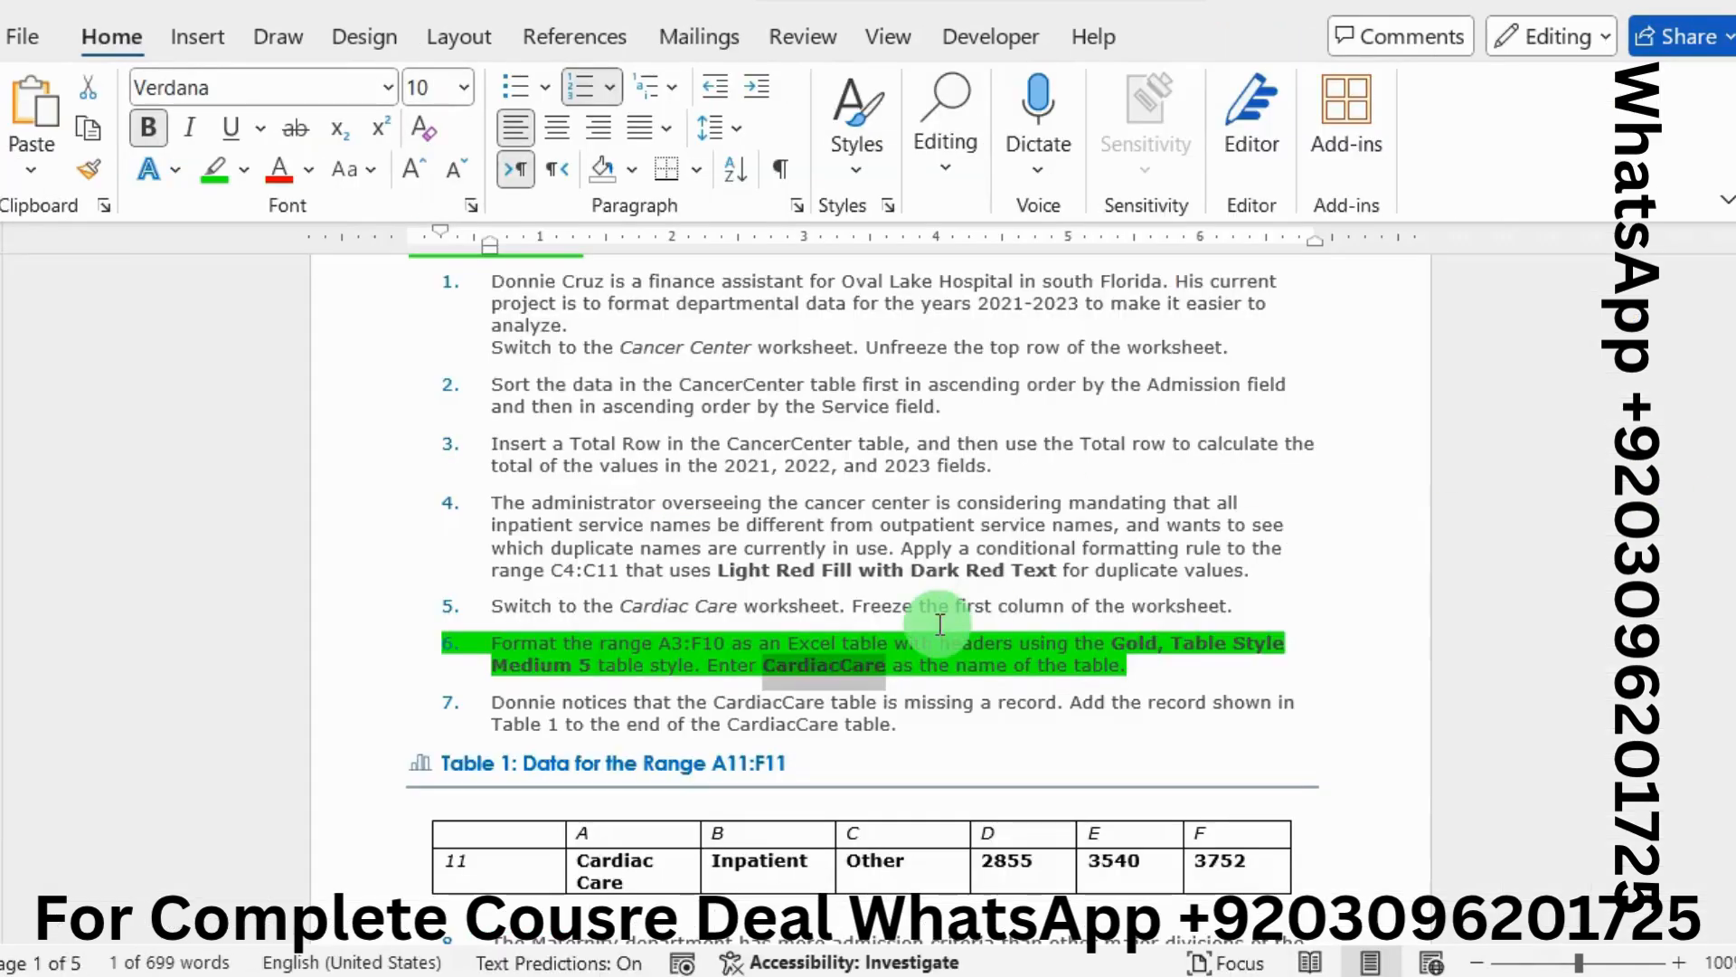
Remove step 6's green highlight and copy 'Cardiac Care' from the missing record in Table 1
scroll(940, 624, "down", 3)
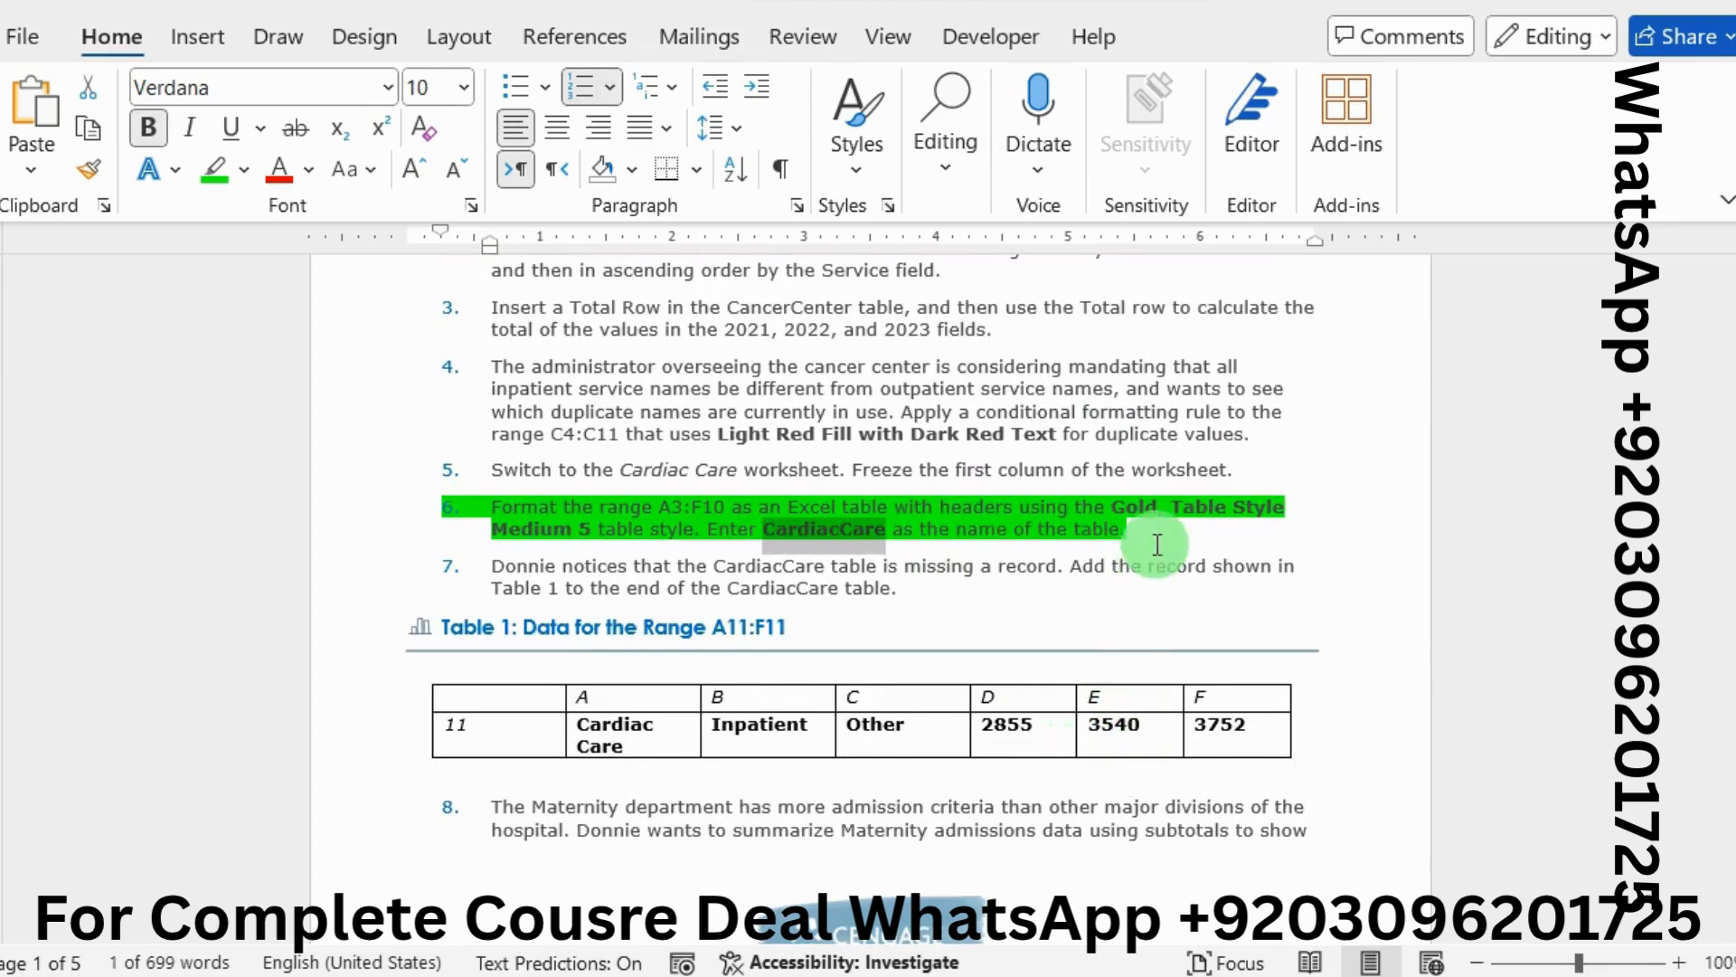
left_click_drag(1157, 545, 520, 502)
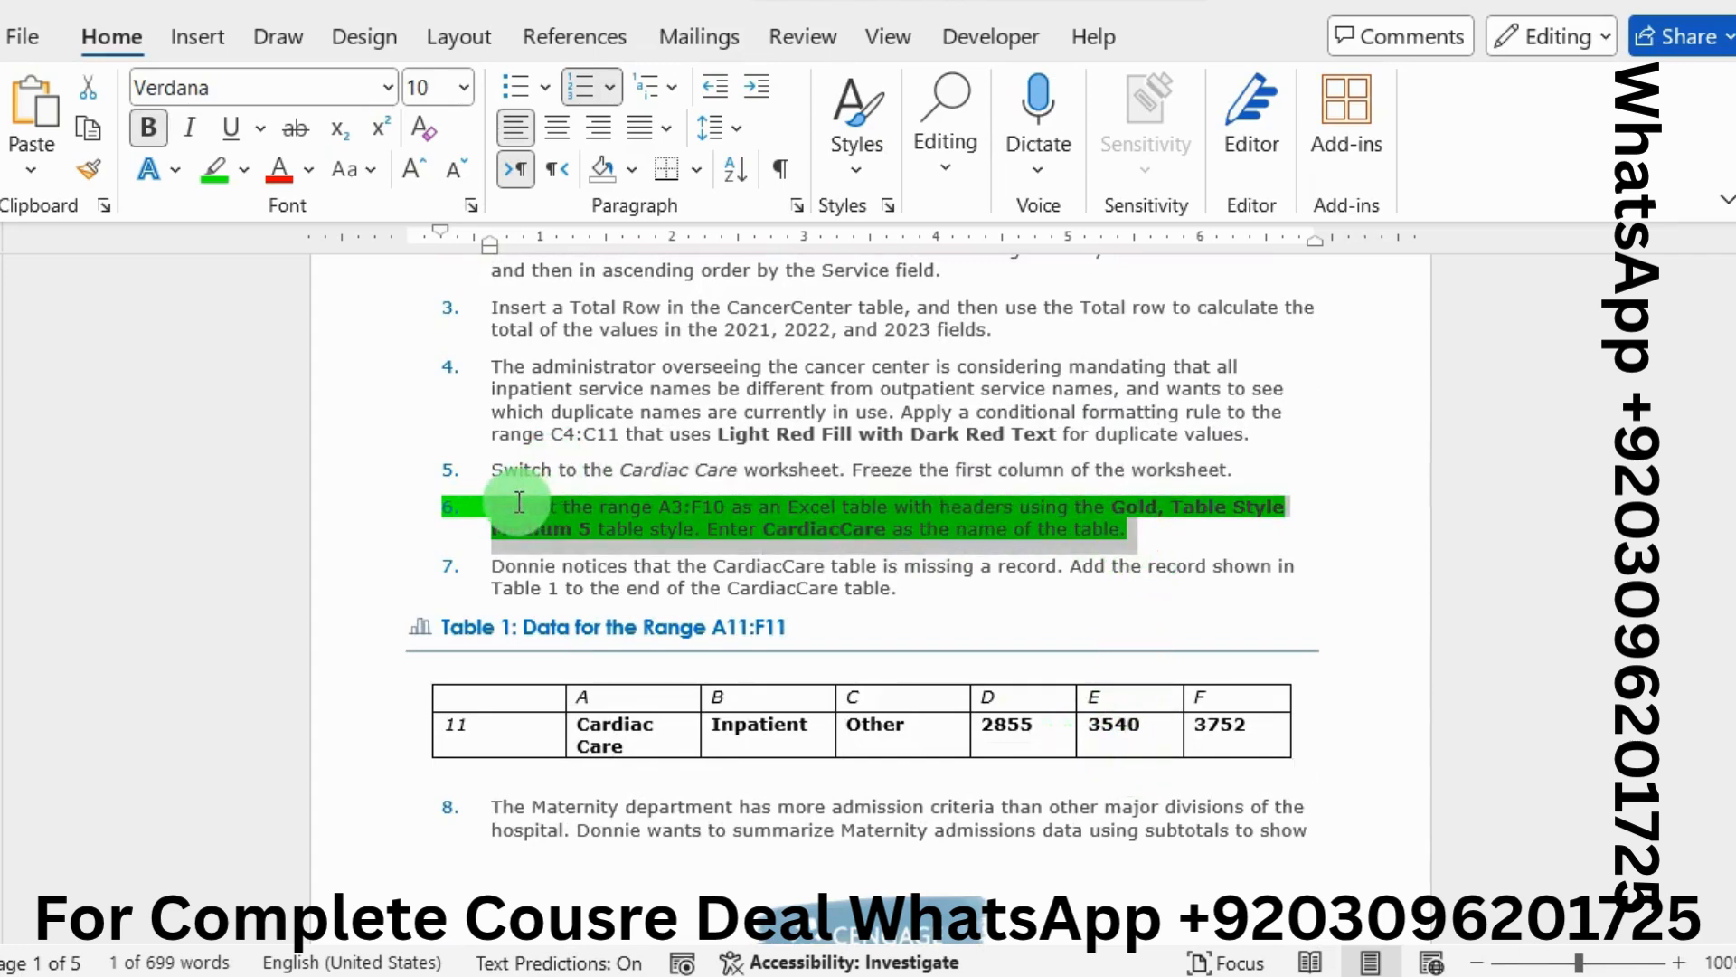
left_click(655, 450)
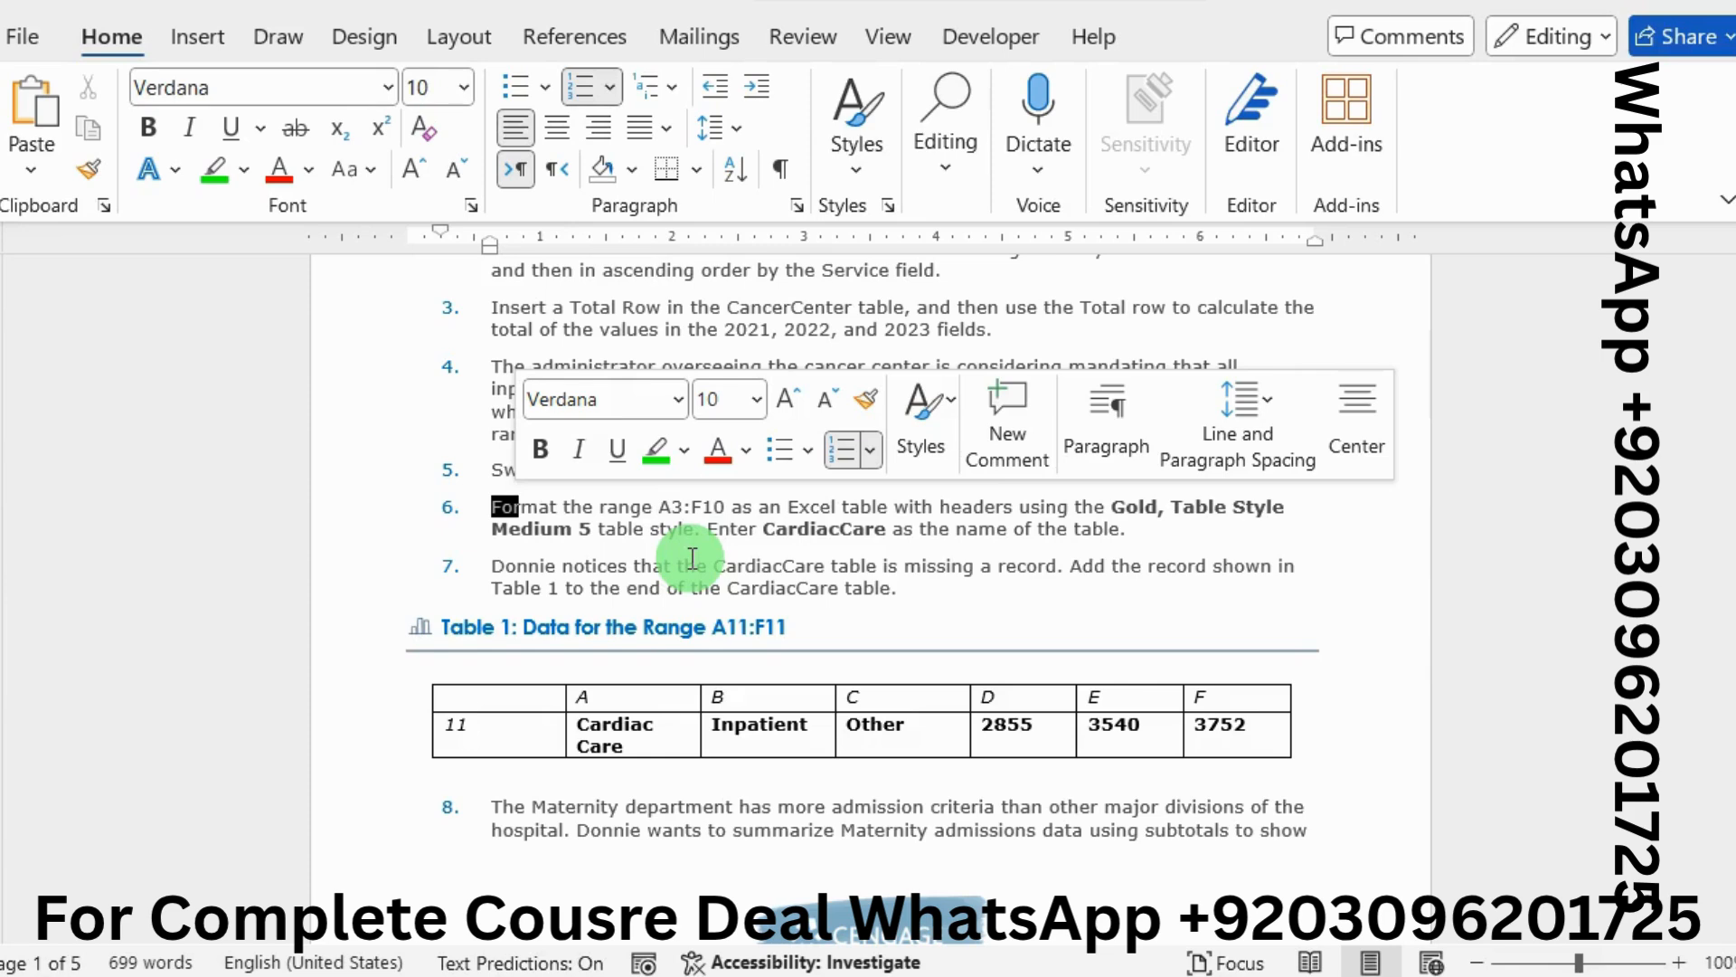
left_click_drag(577, 725, 623, 747)
key("ctrl+c")
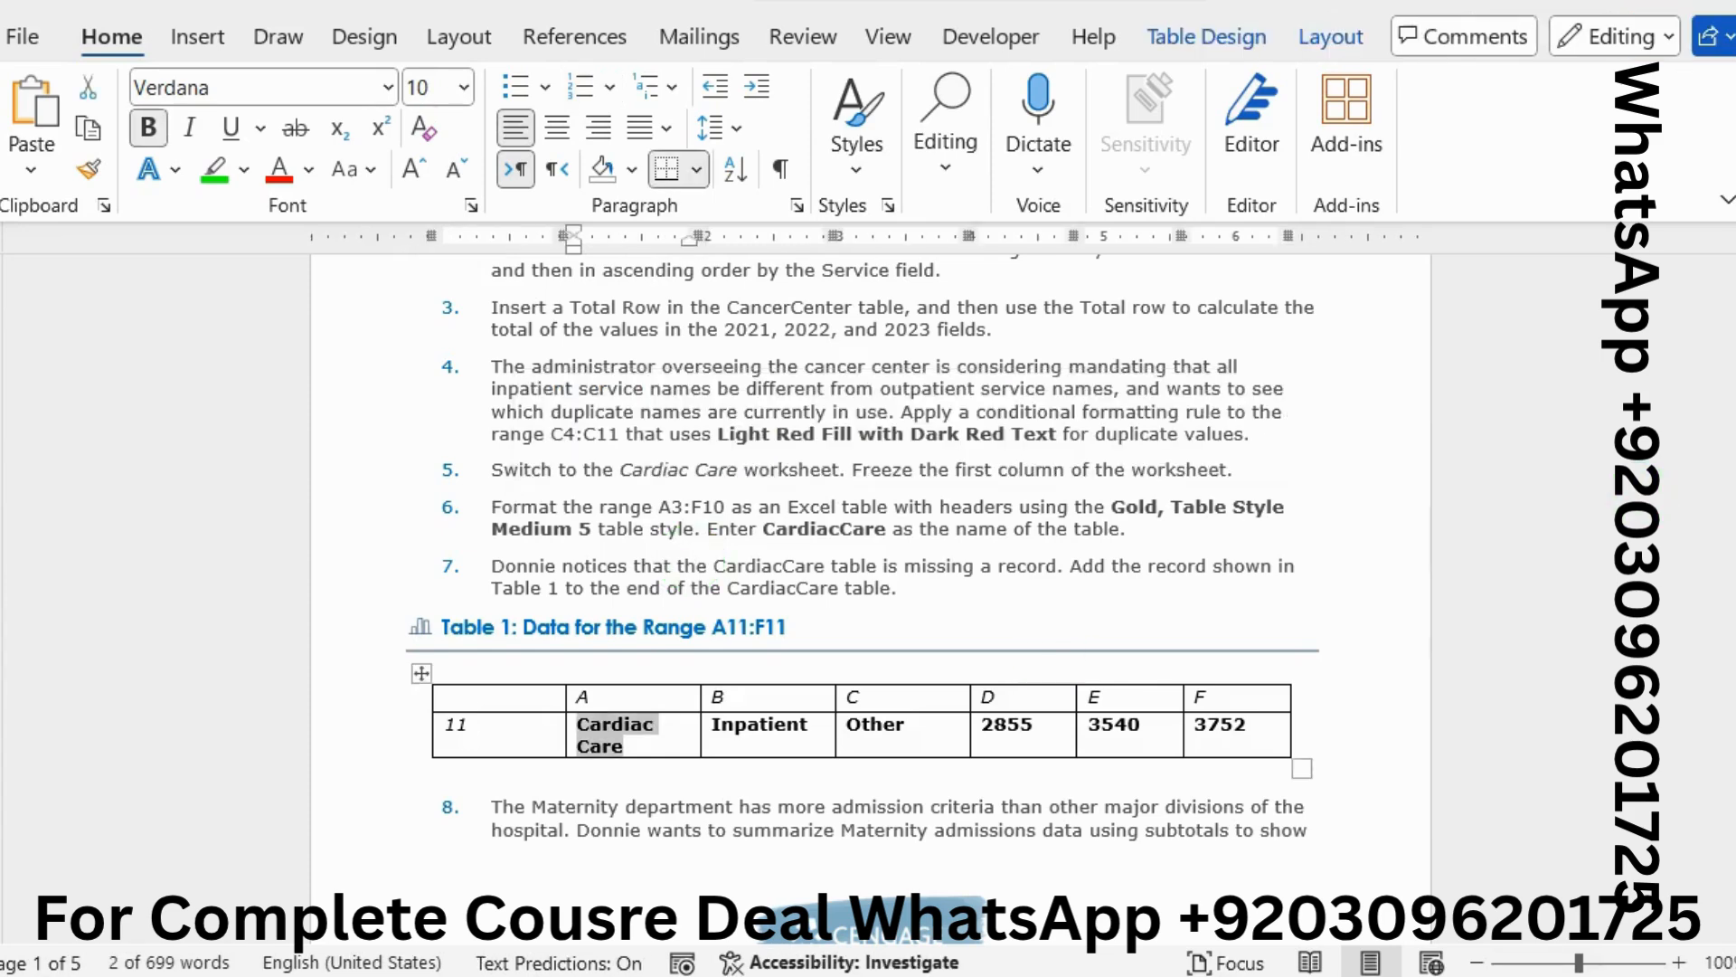
key("alt+Tab")
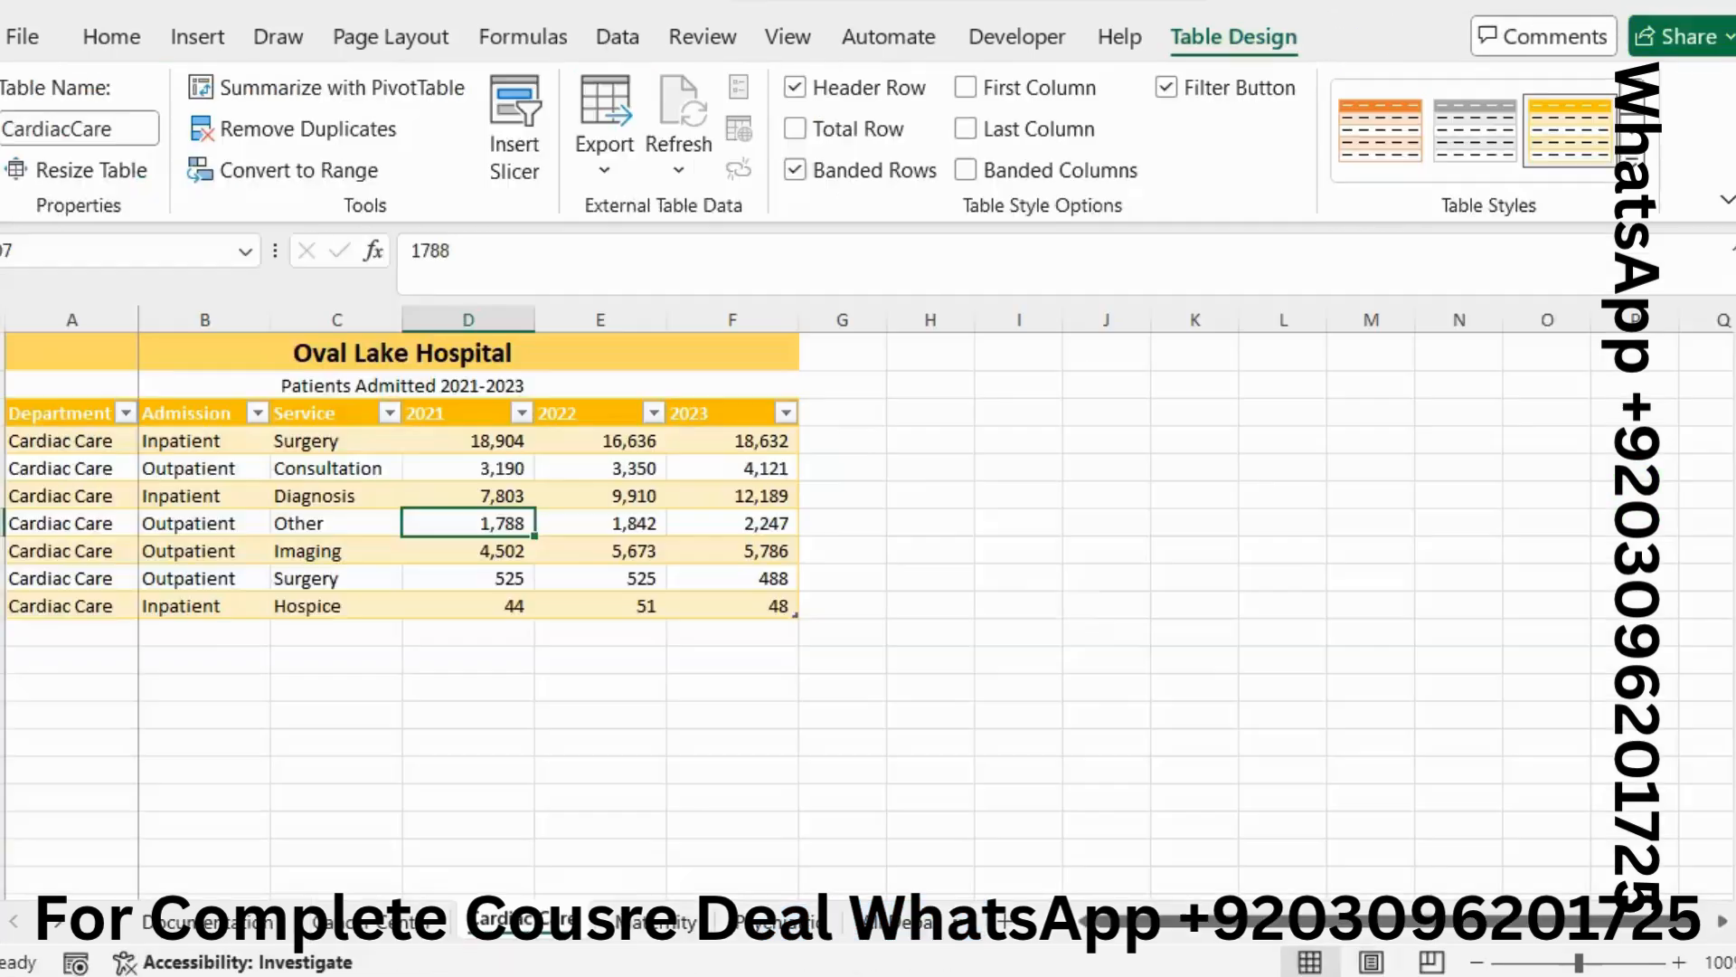
Enter Cardiac Care in A11 and Inpatient in B11, copied from the Word table
left_click(86, 635)
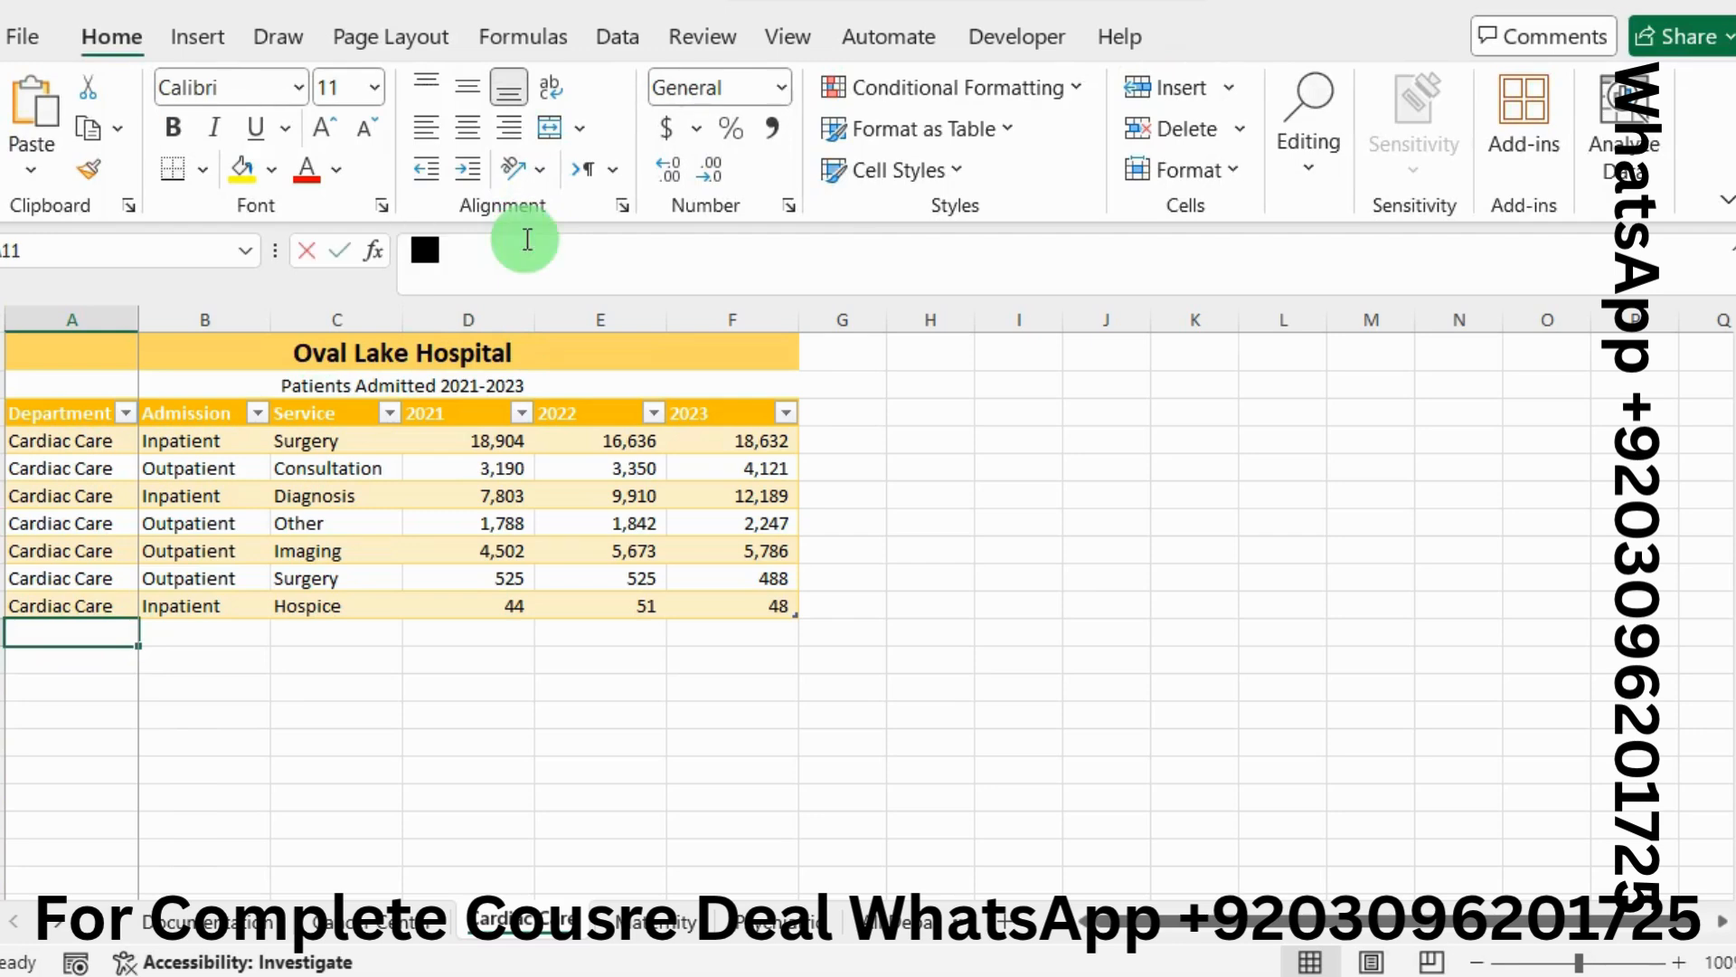
key("ctrl+v")
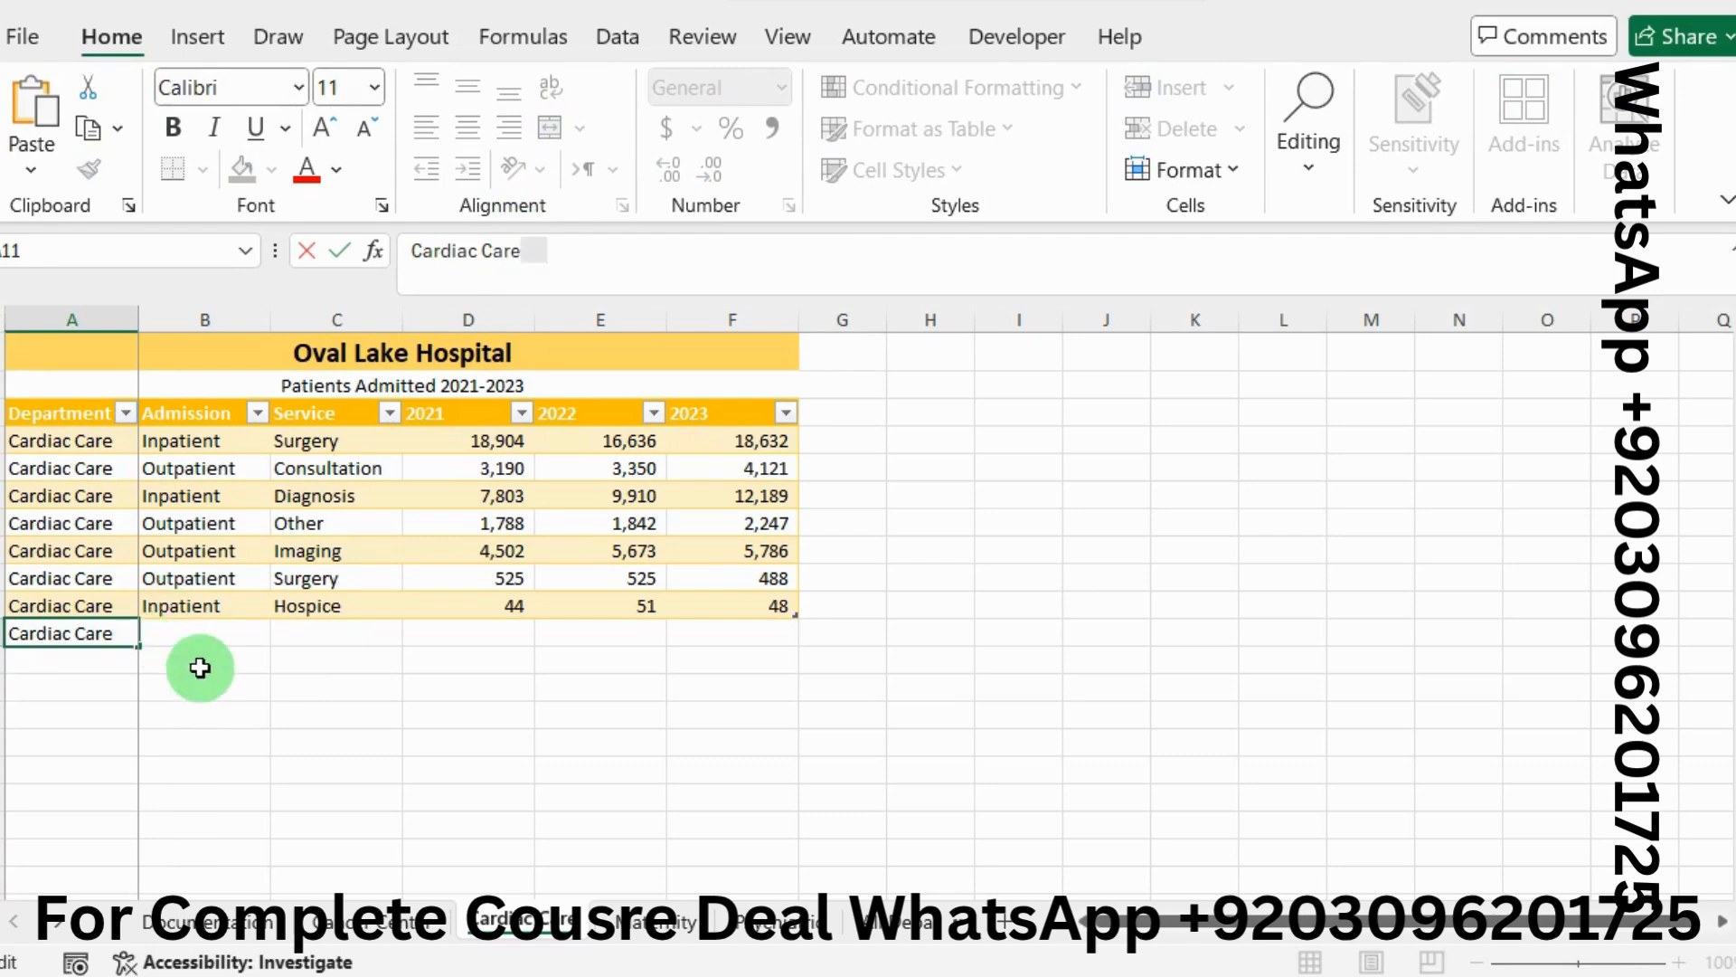
left_click(242, 639)
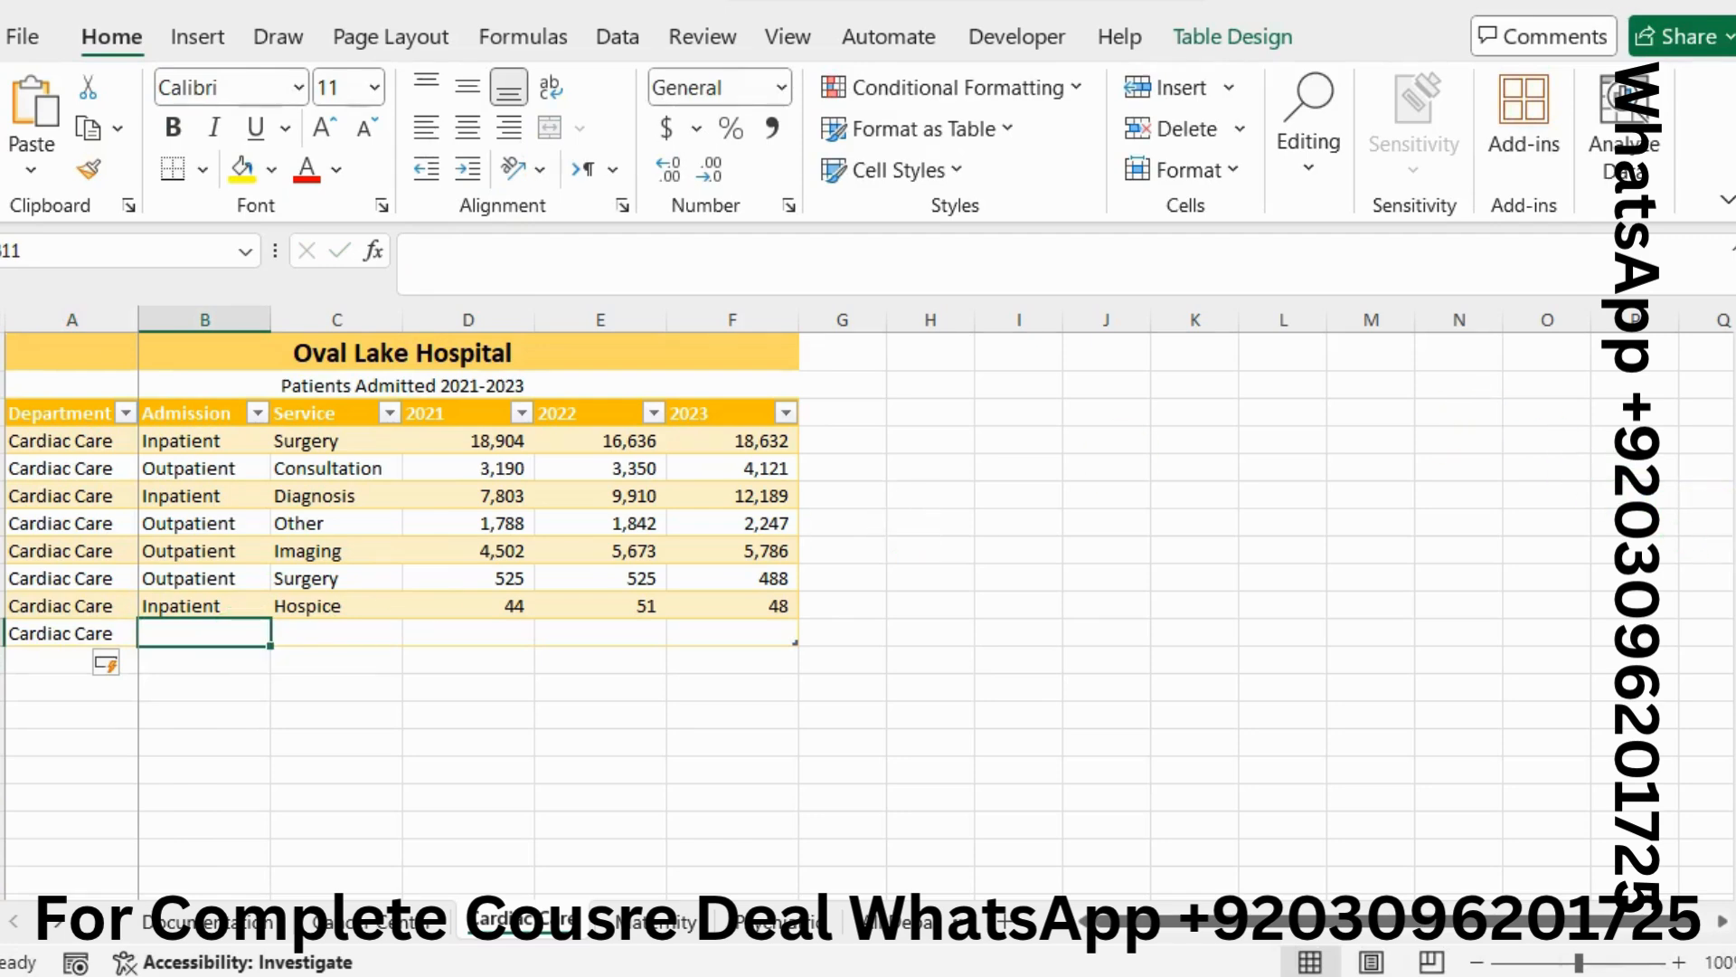
key("alt+Tab")
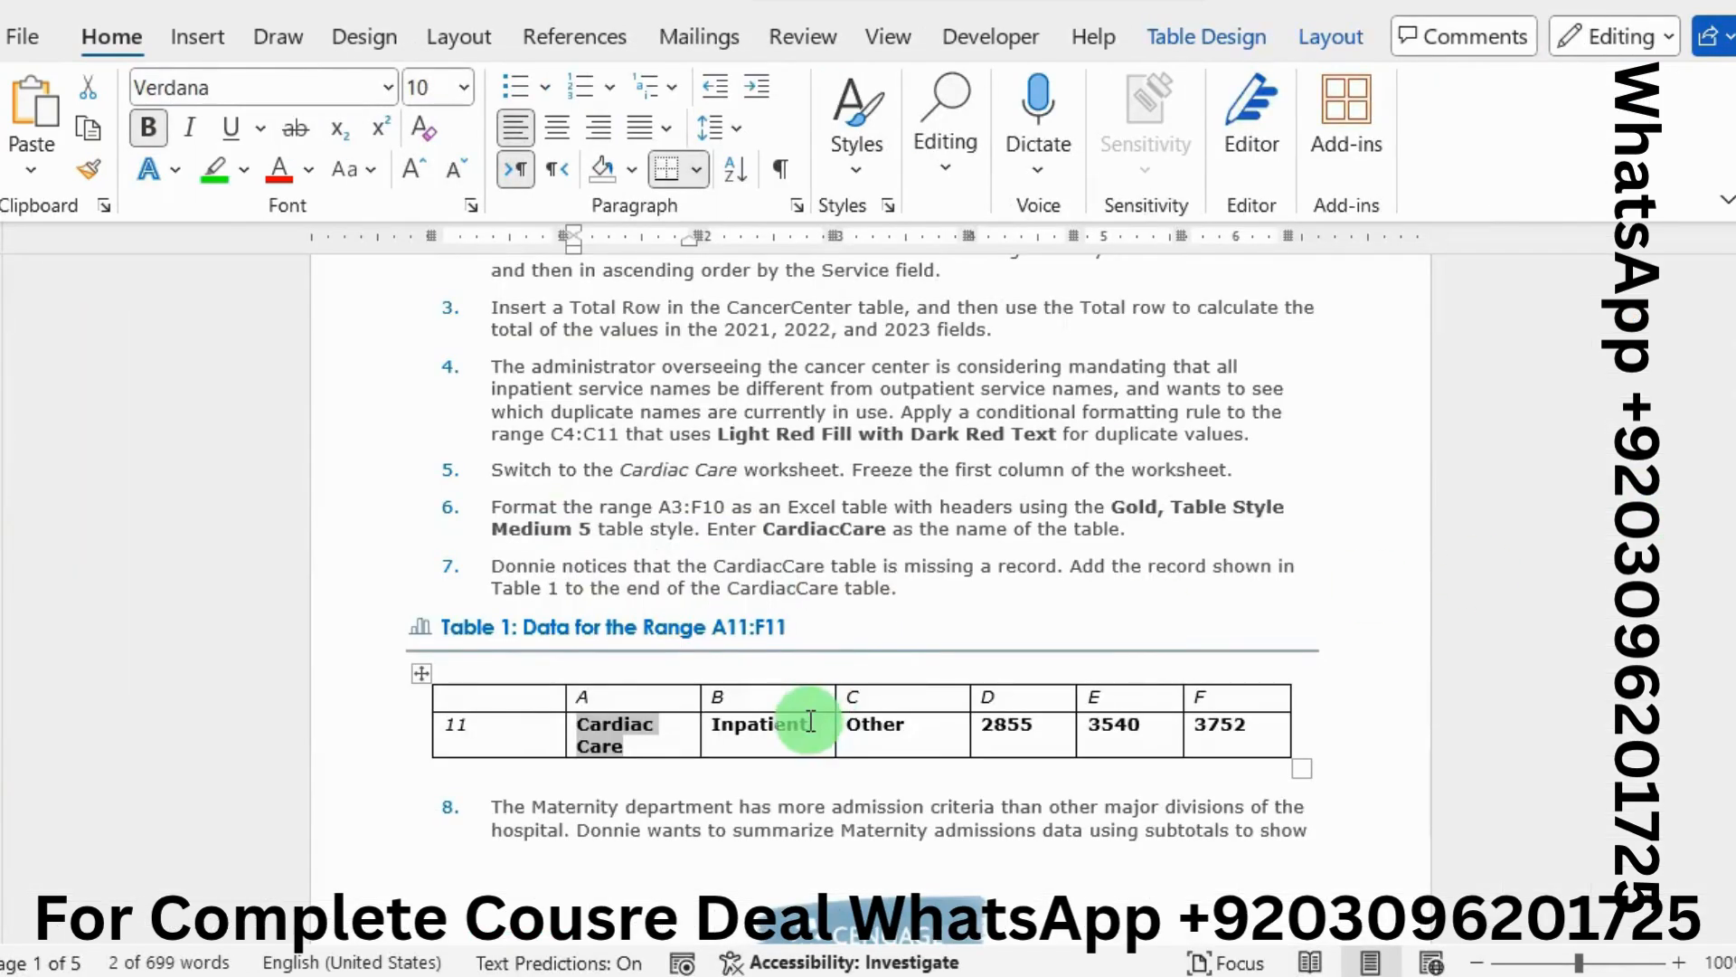
left_click_drag(810, 720, 715, 729)
key("ctrl+c")
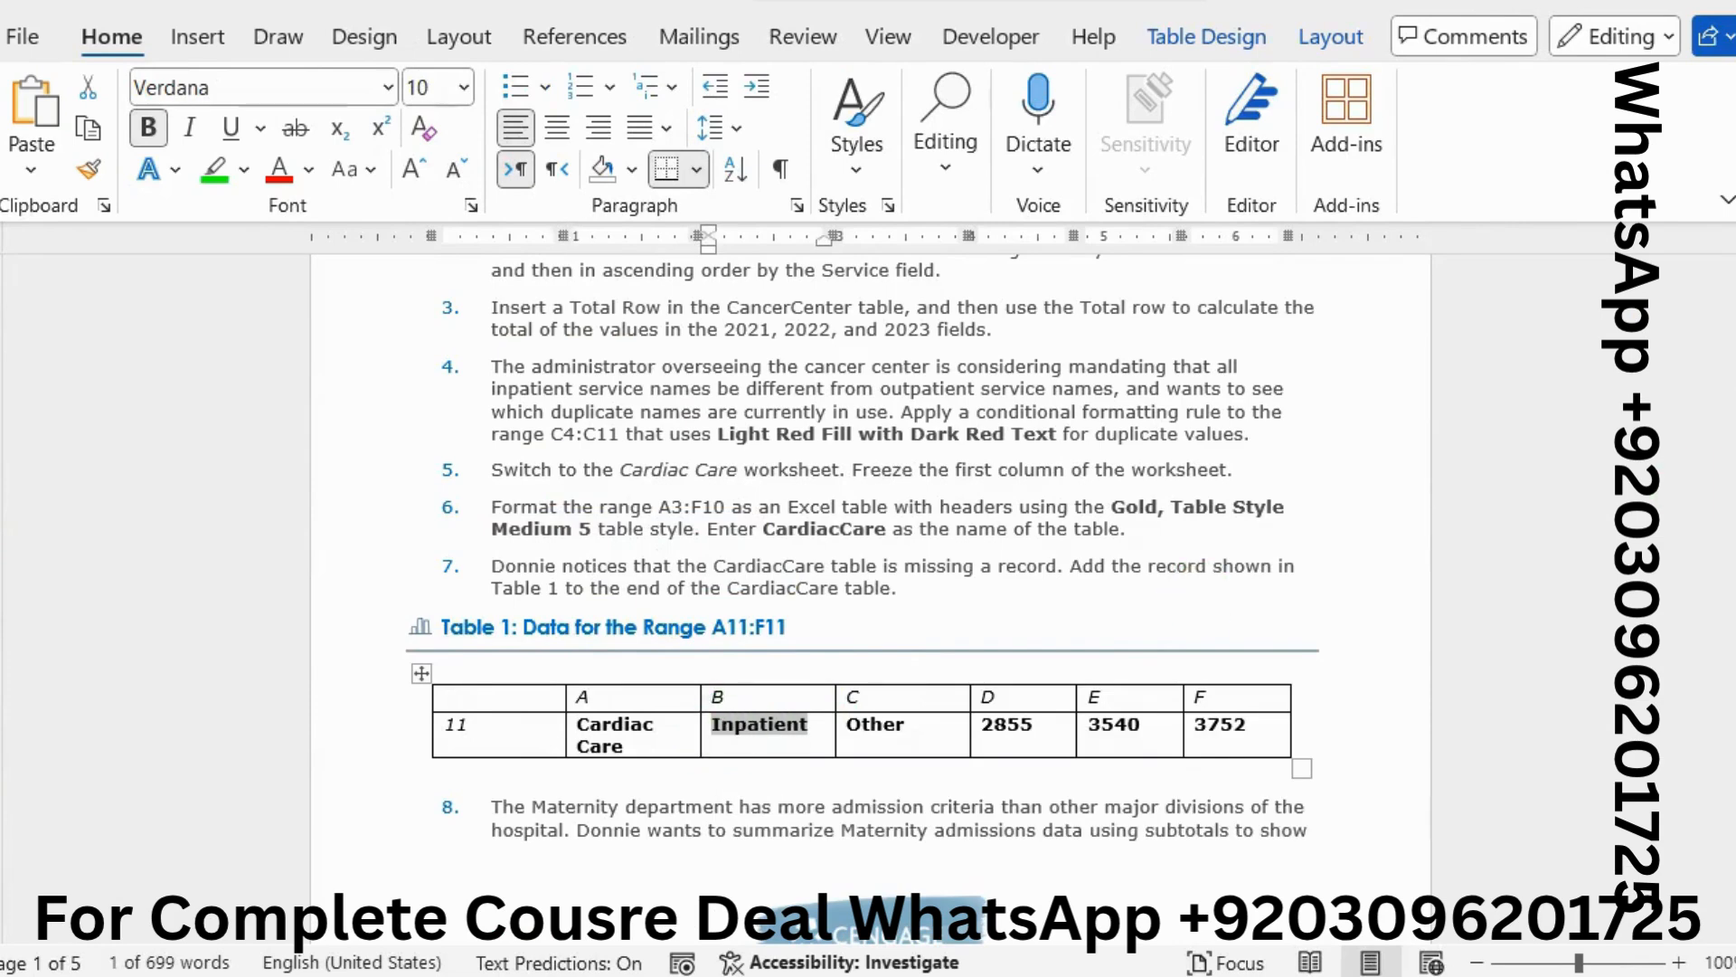
key("alt+Tab")
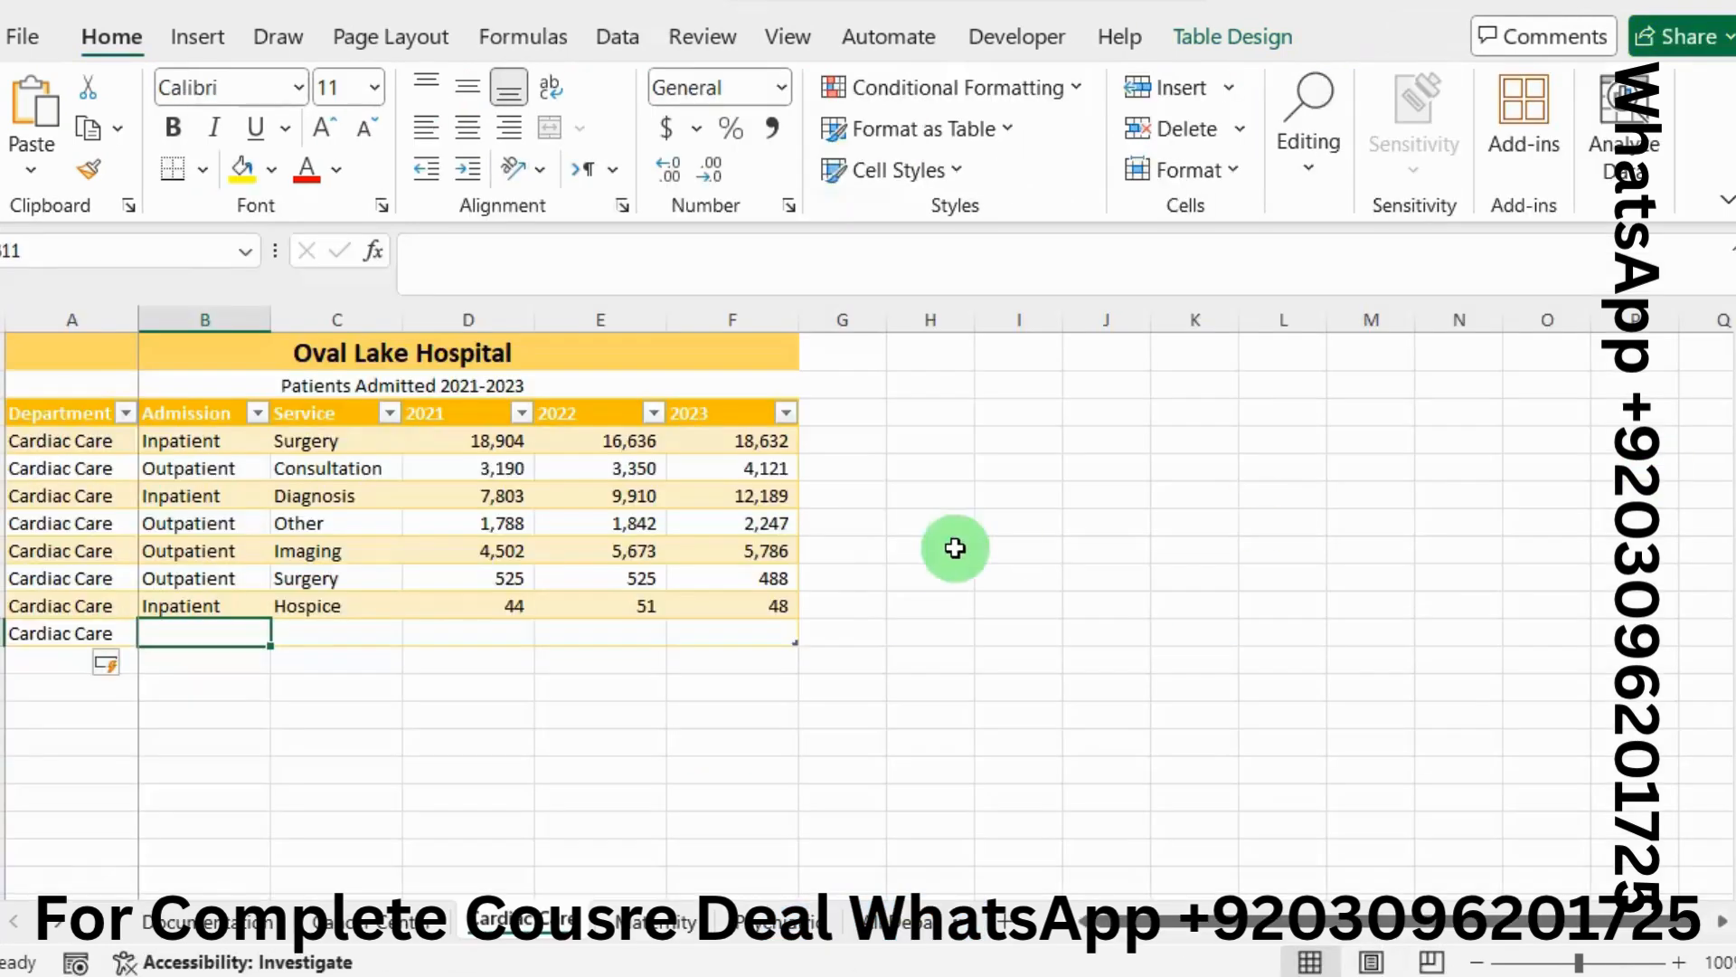
left_click(524, 280)
key("ctrl+v")
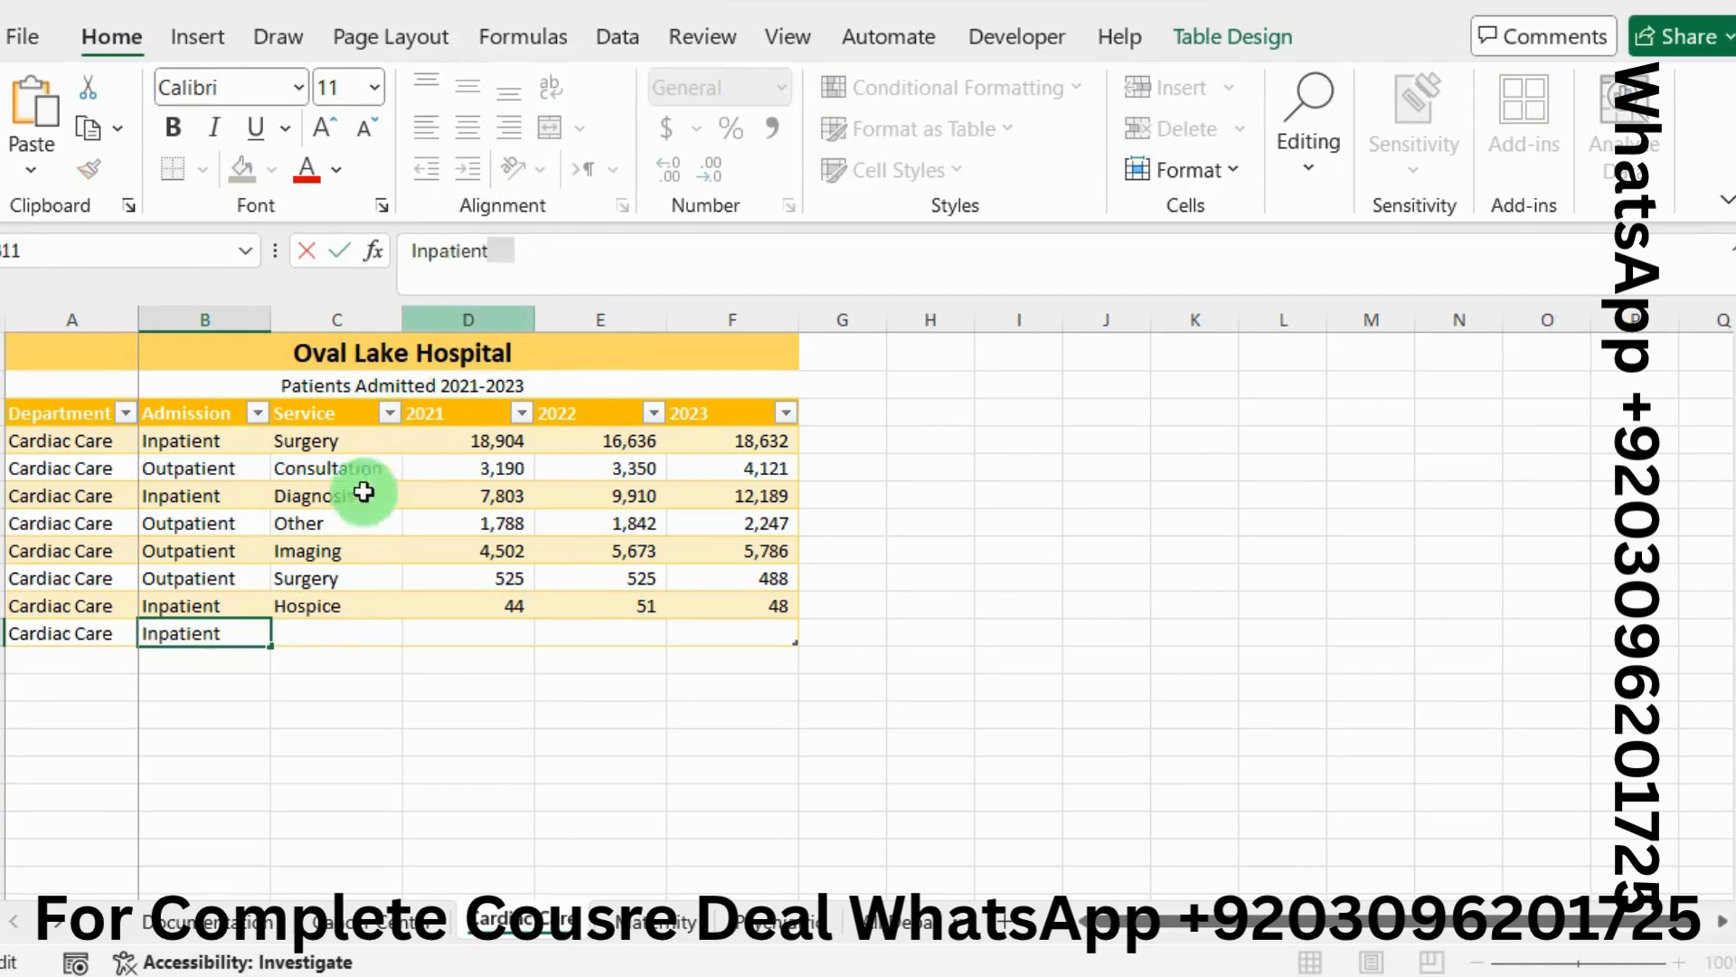
left_click(344, 624)
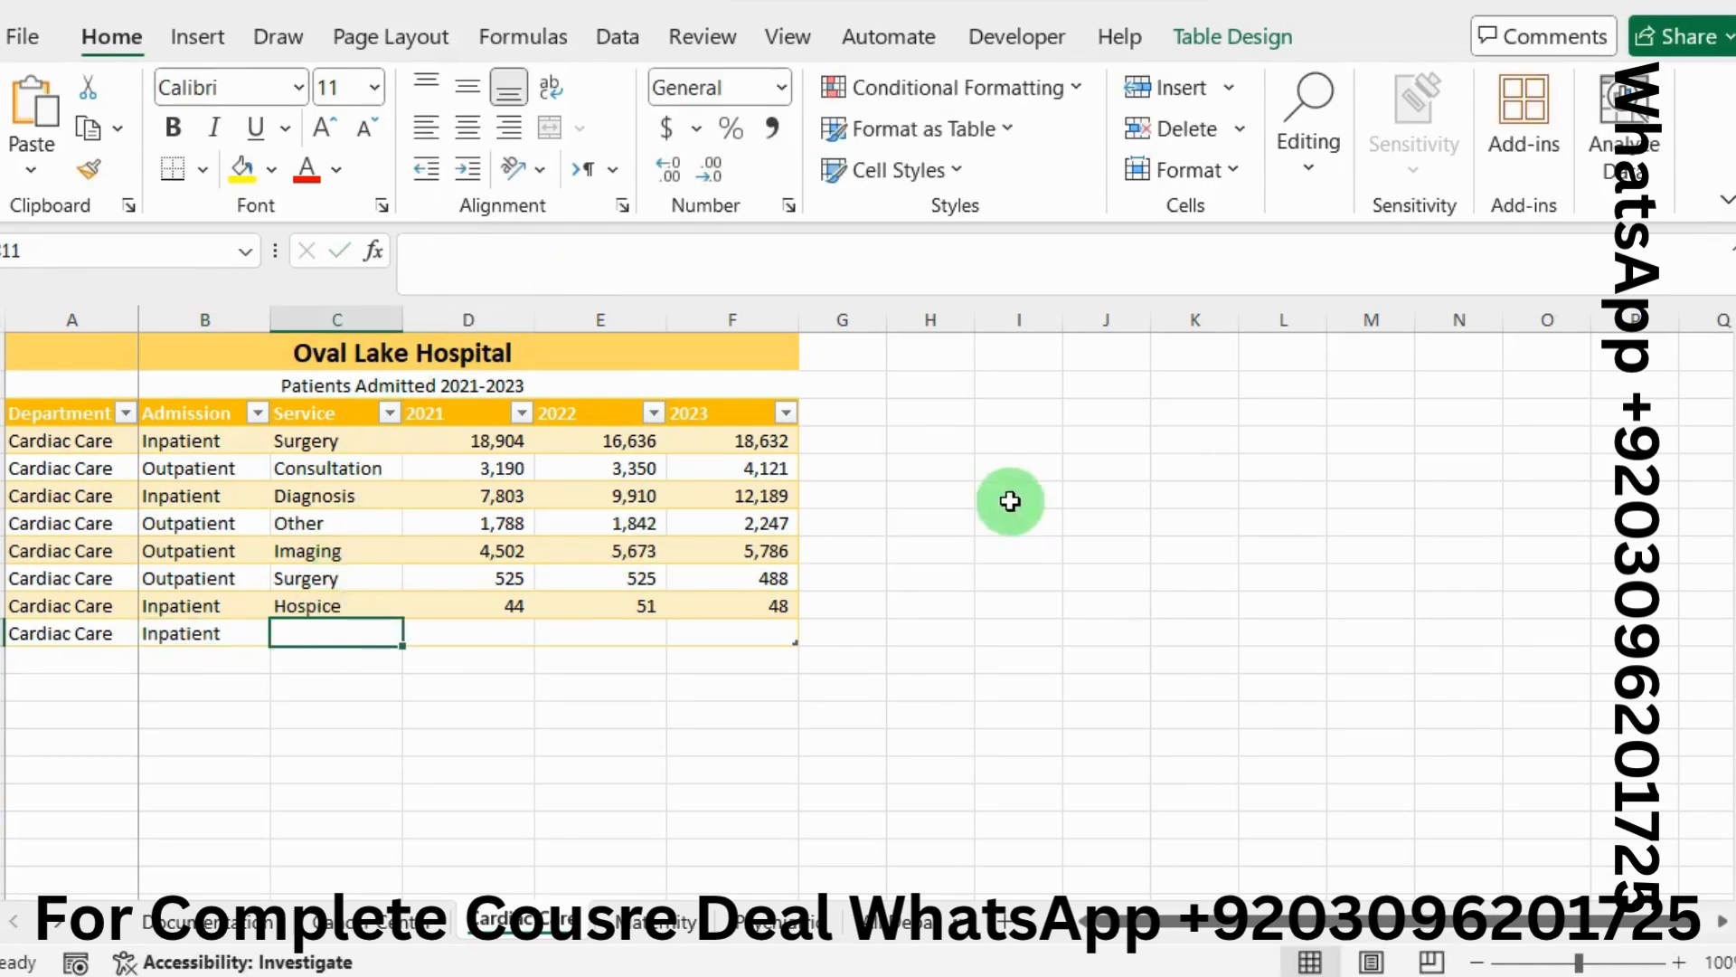
Copy Other from the missing record into cell C11
key("alt+Tab")
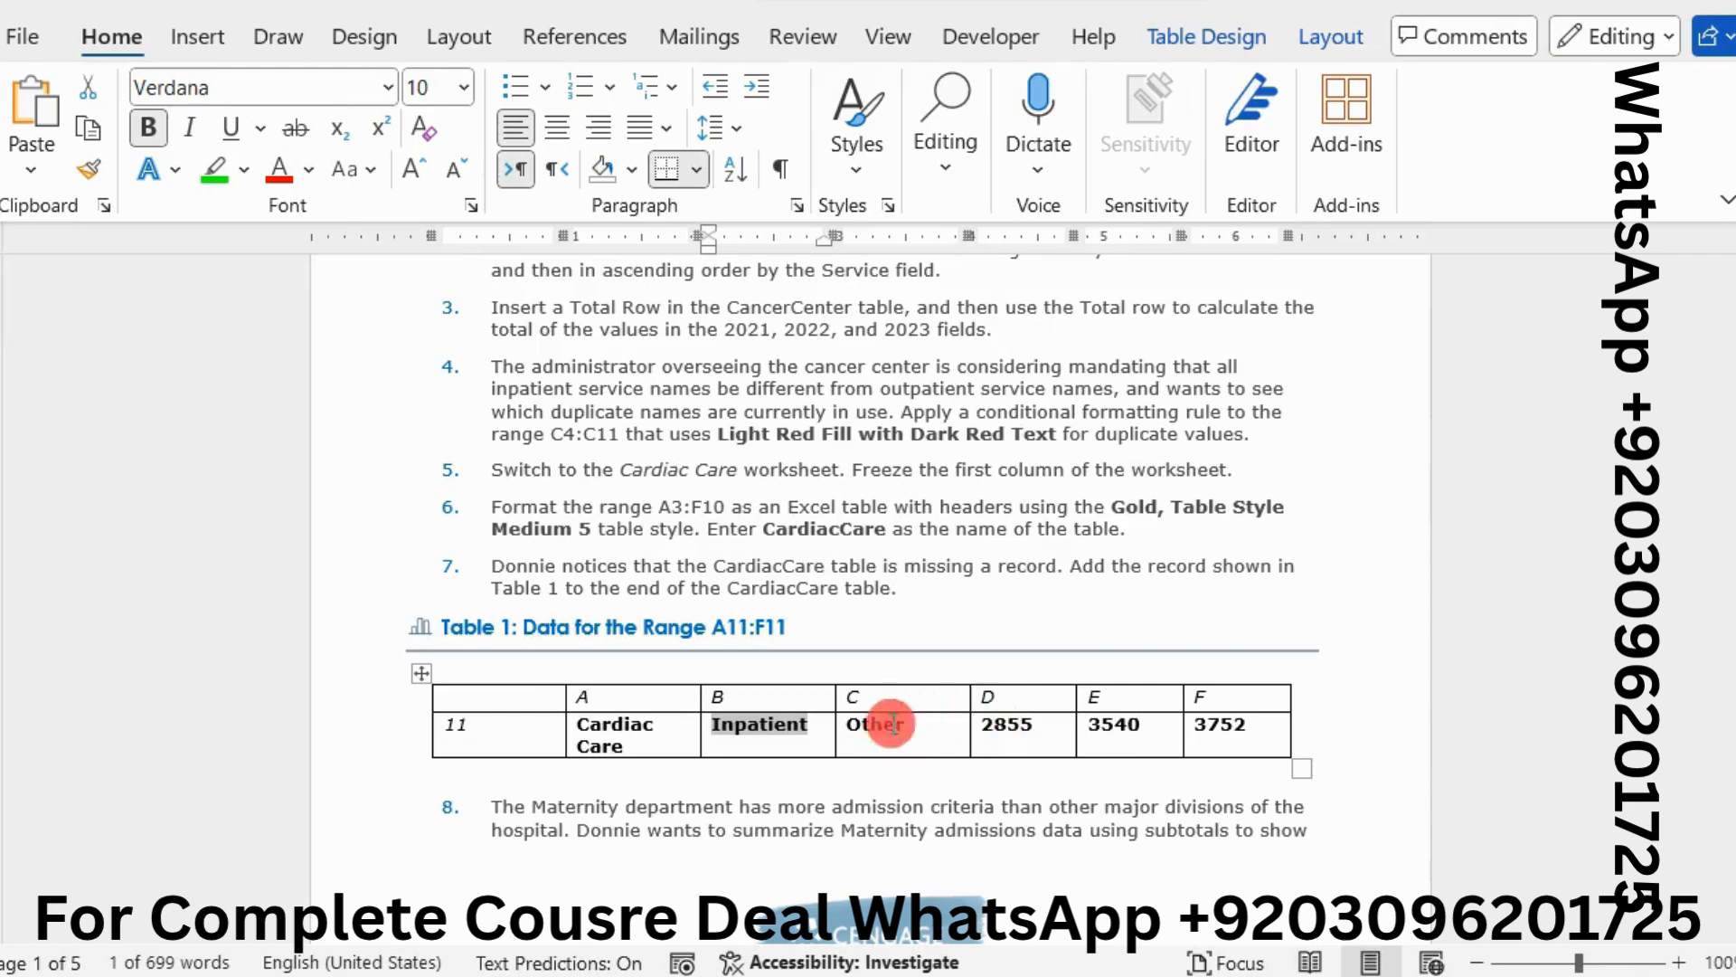
left_click_drag(902, 724, 855, 726)
key("ctrl+c")
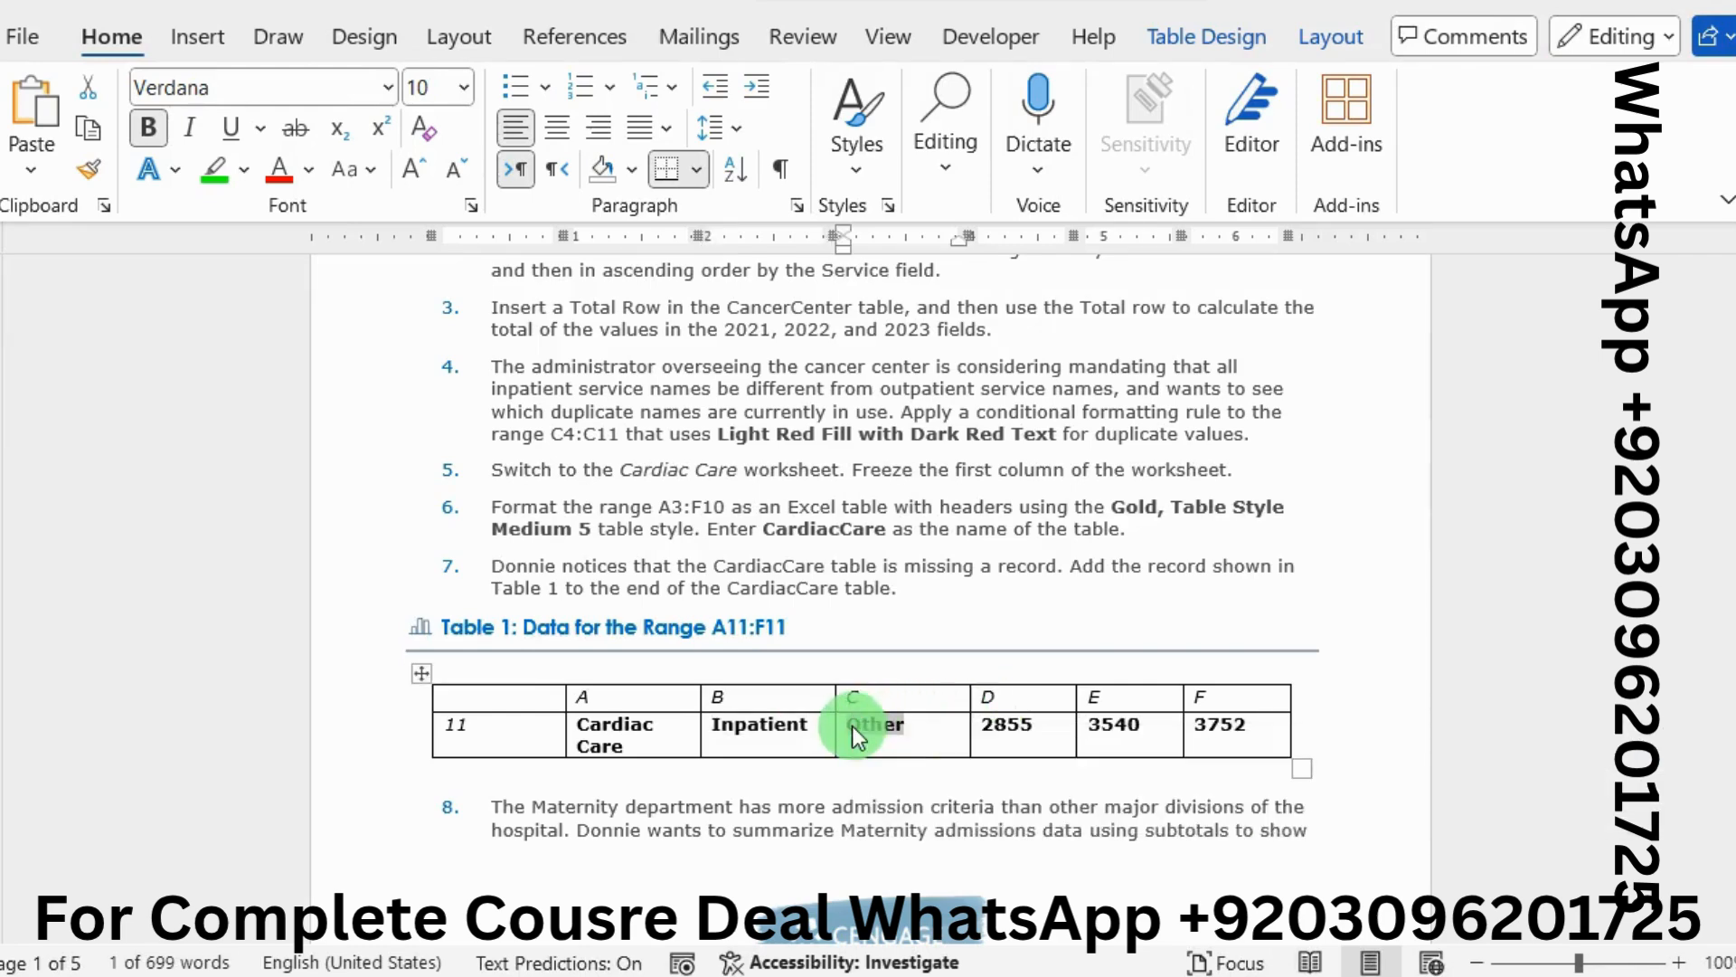
key("alt+Tab")
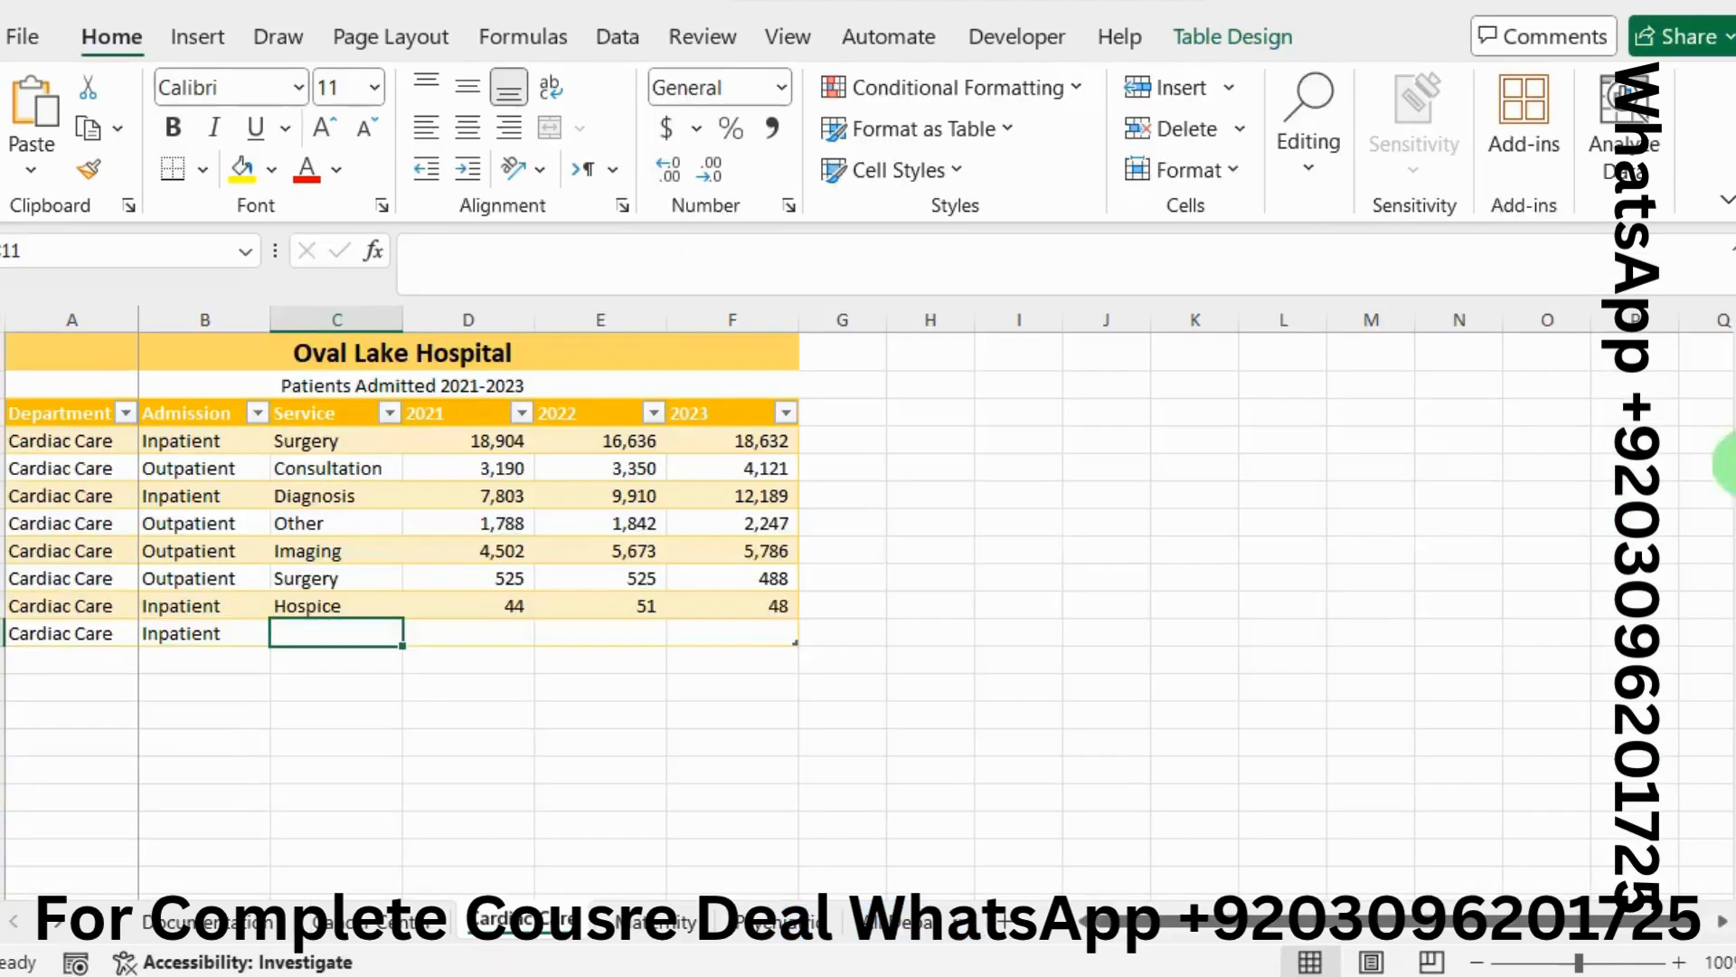
left_click(495, 282)
key("ctrl+v")
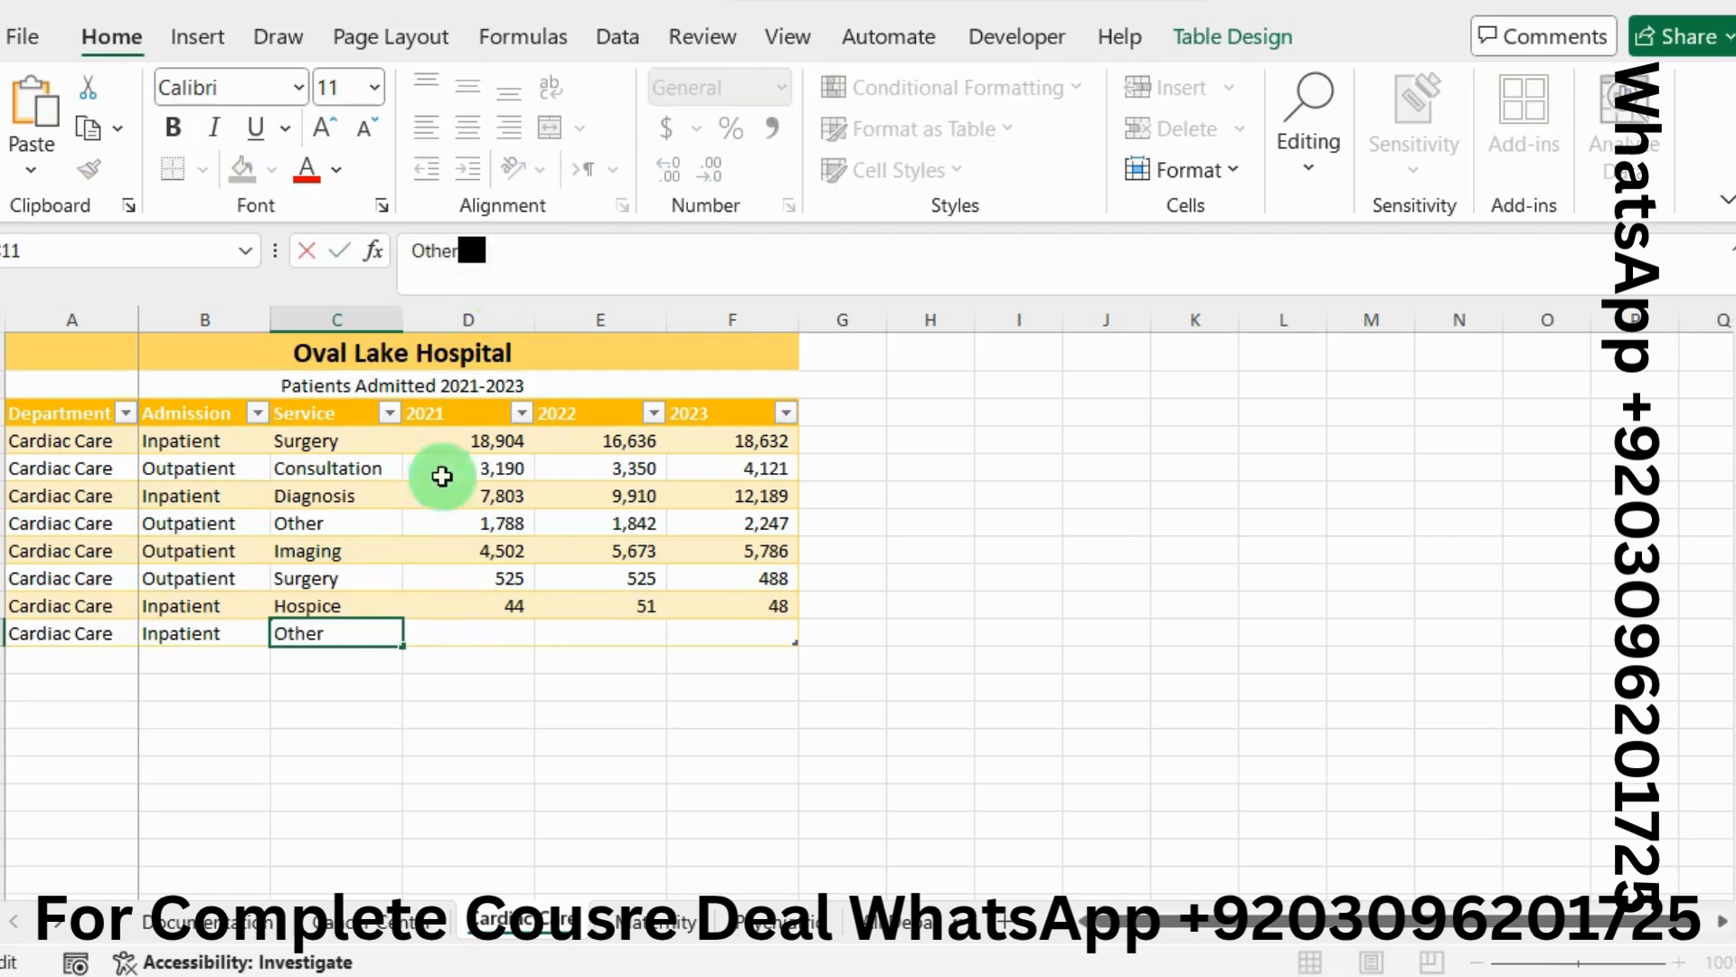
key("ctrl+Return")
left_click(504, 630)
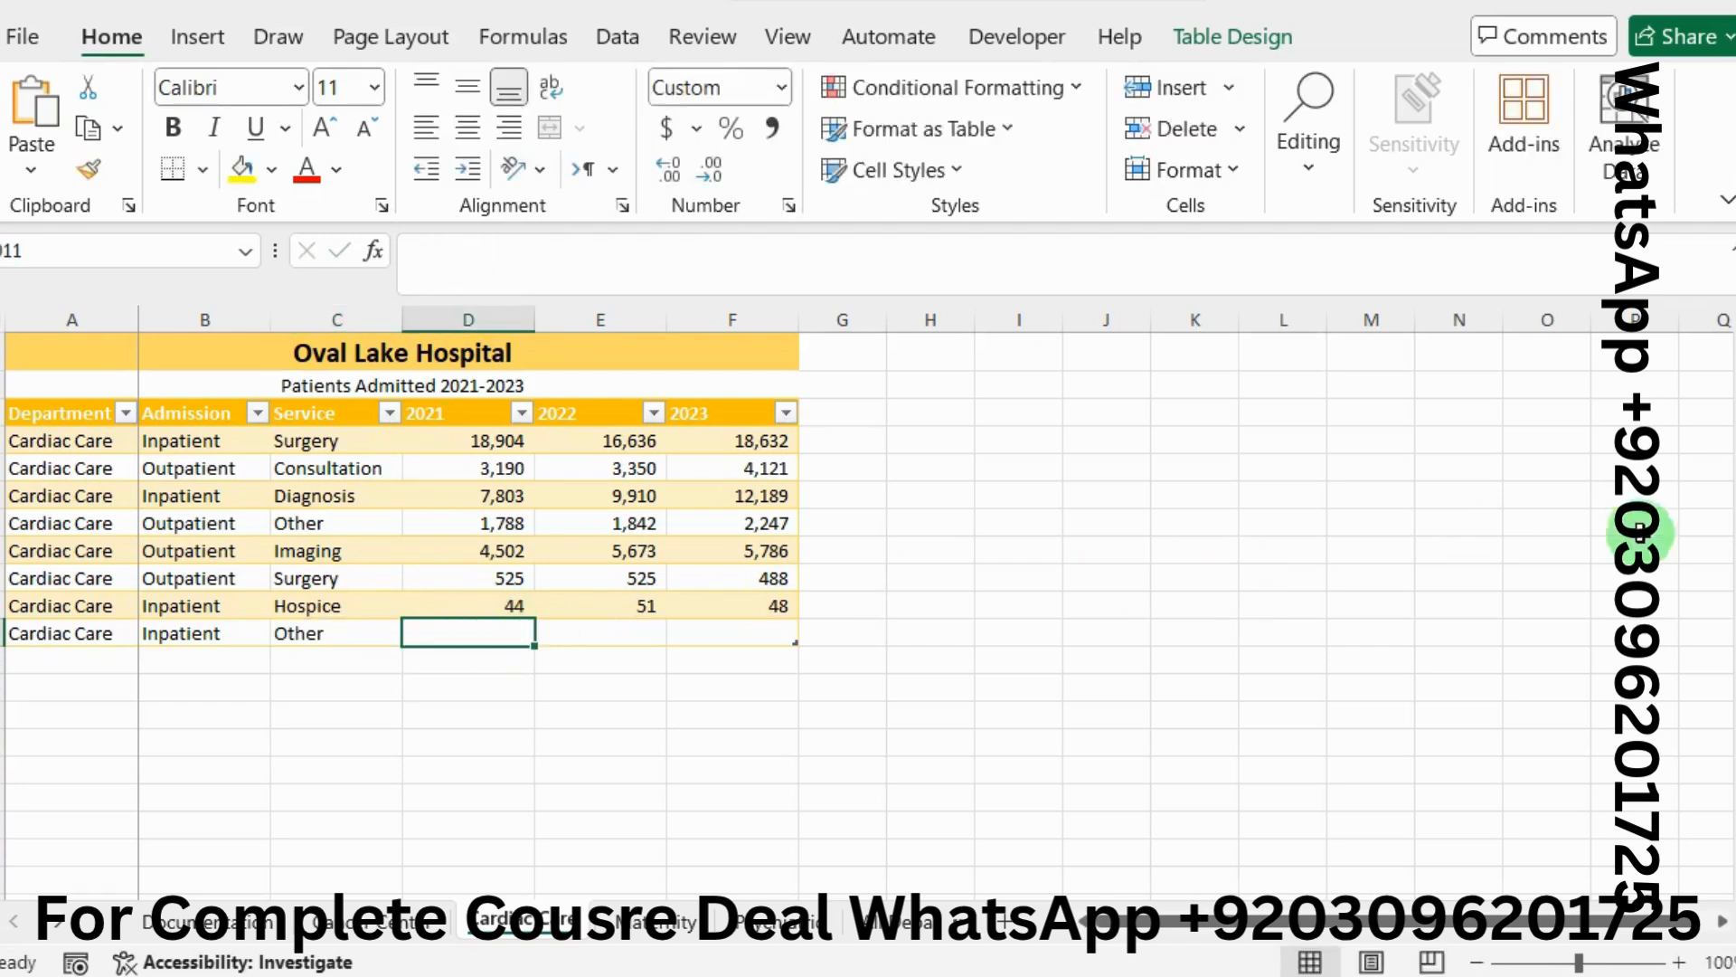
Copy the 2021 value 2855 into cell D11
key("alt+Tab")
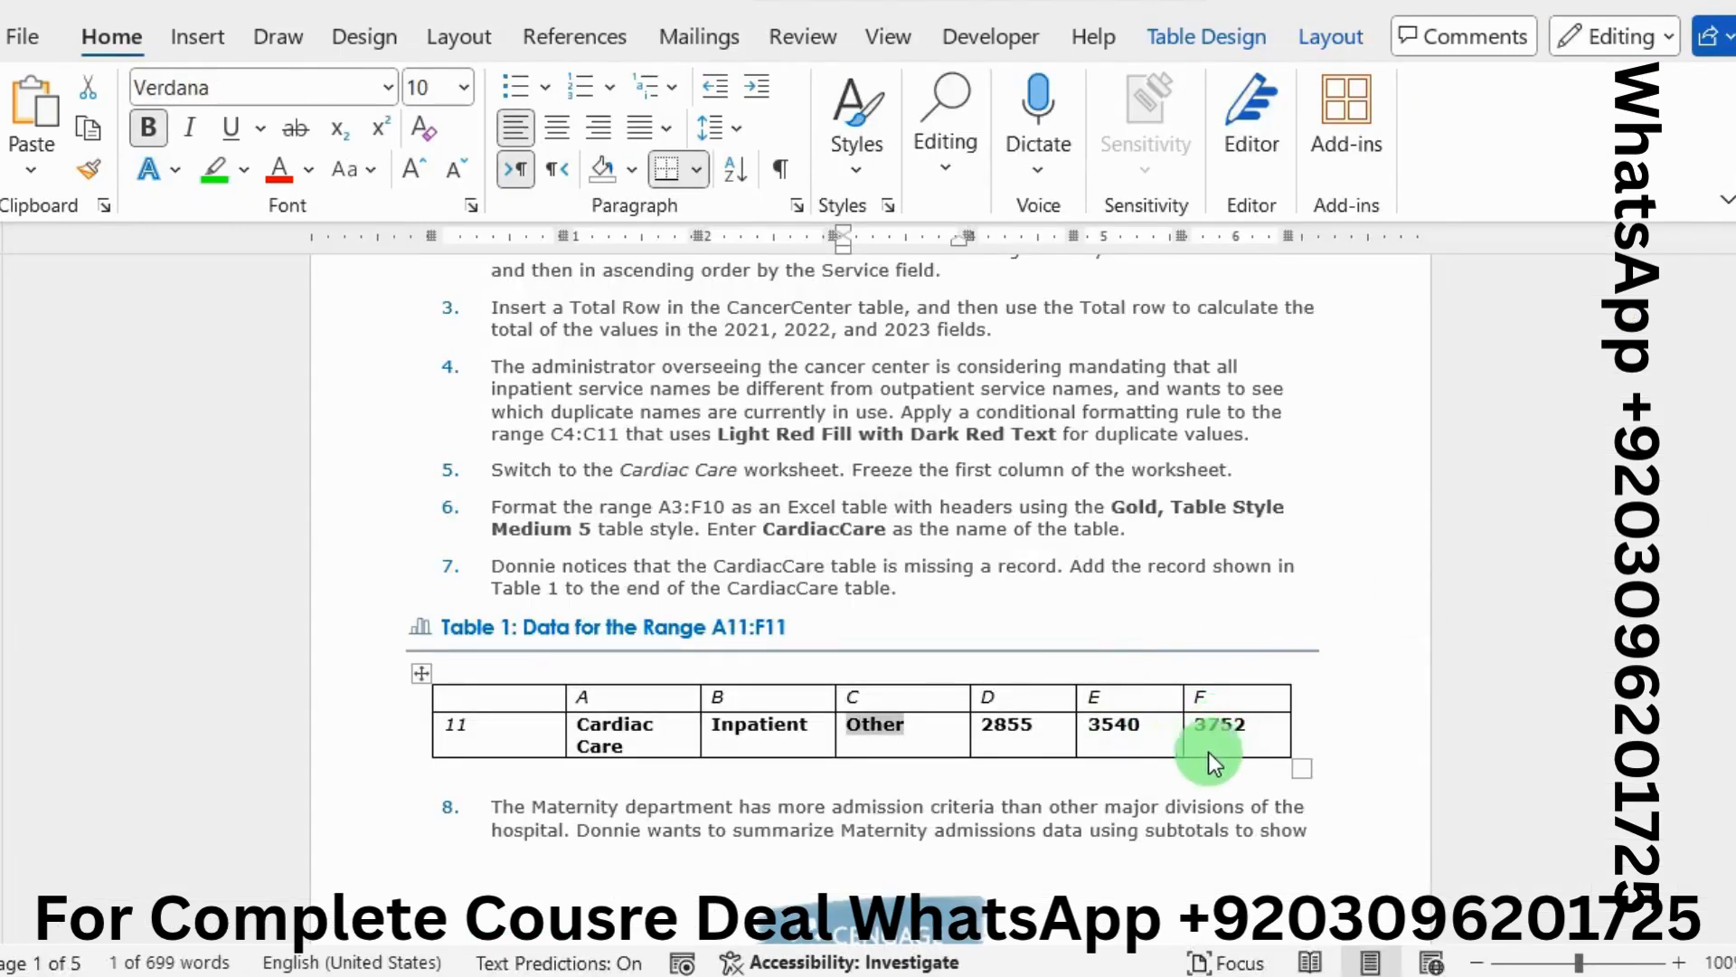
double_click(995, 723)
key("ctrl+c")
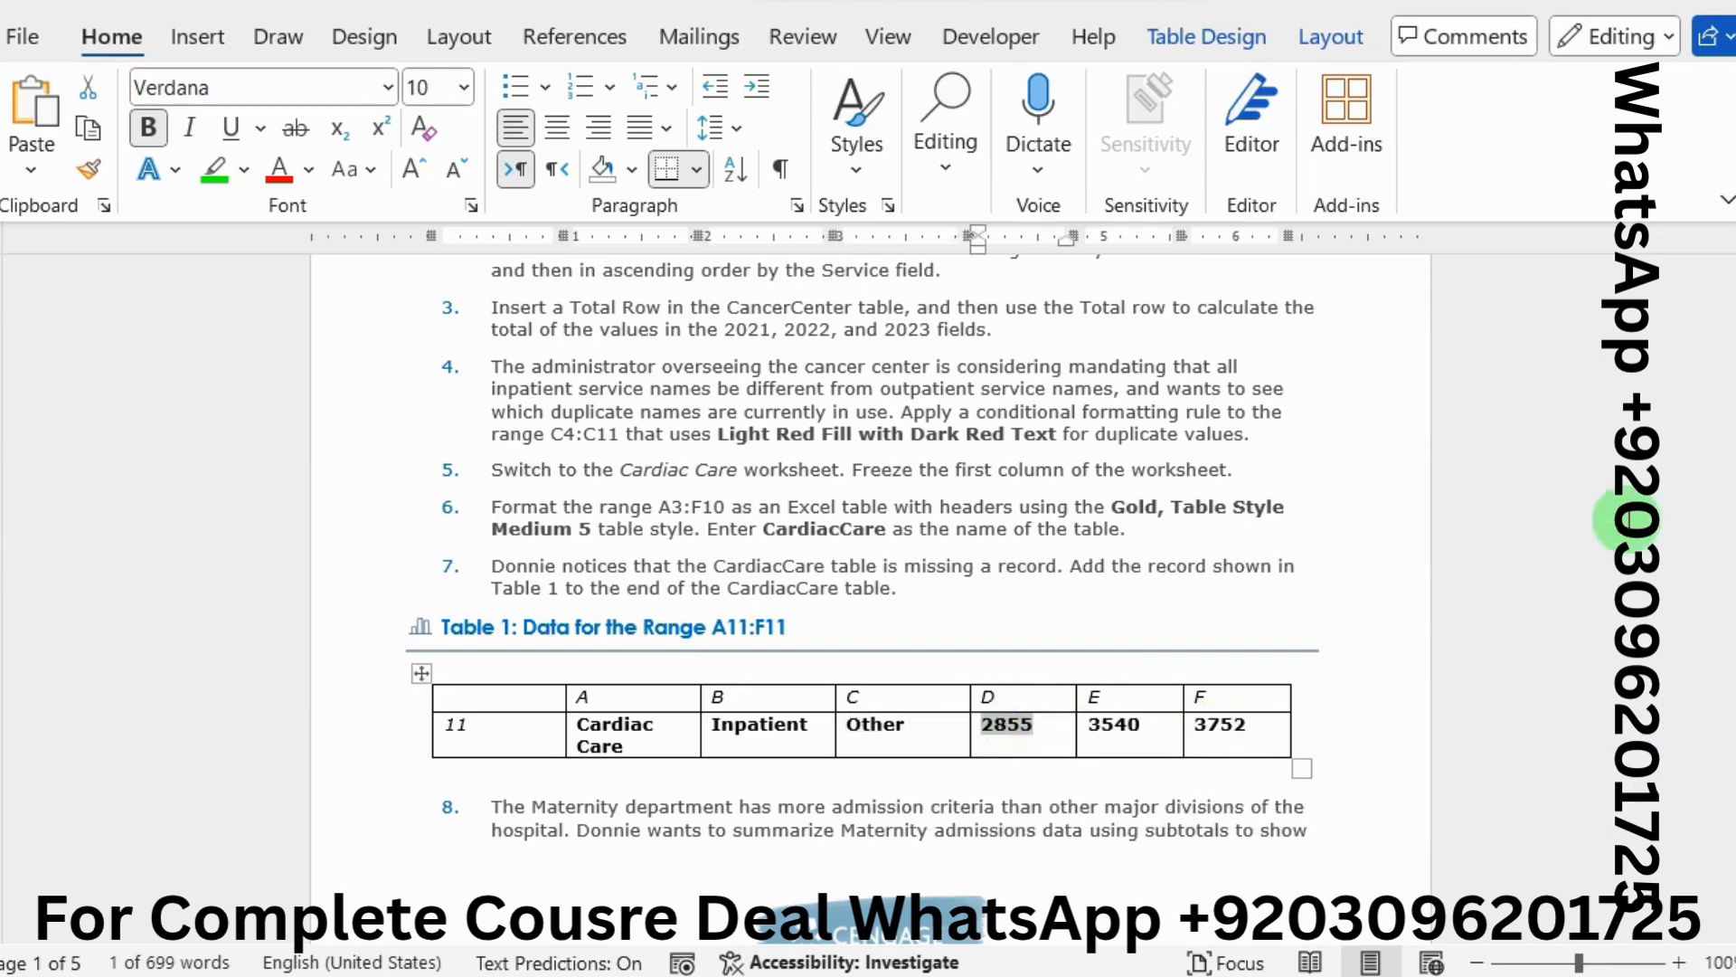
key("alt+Tab")
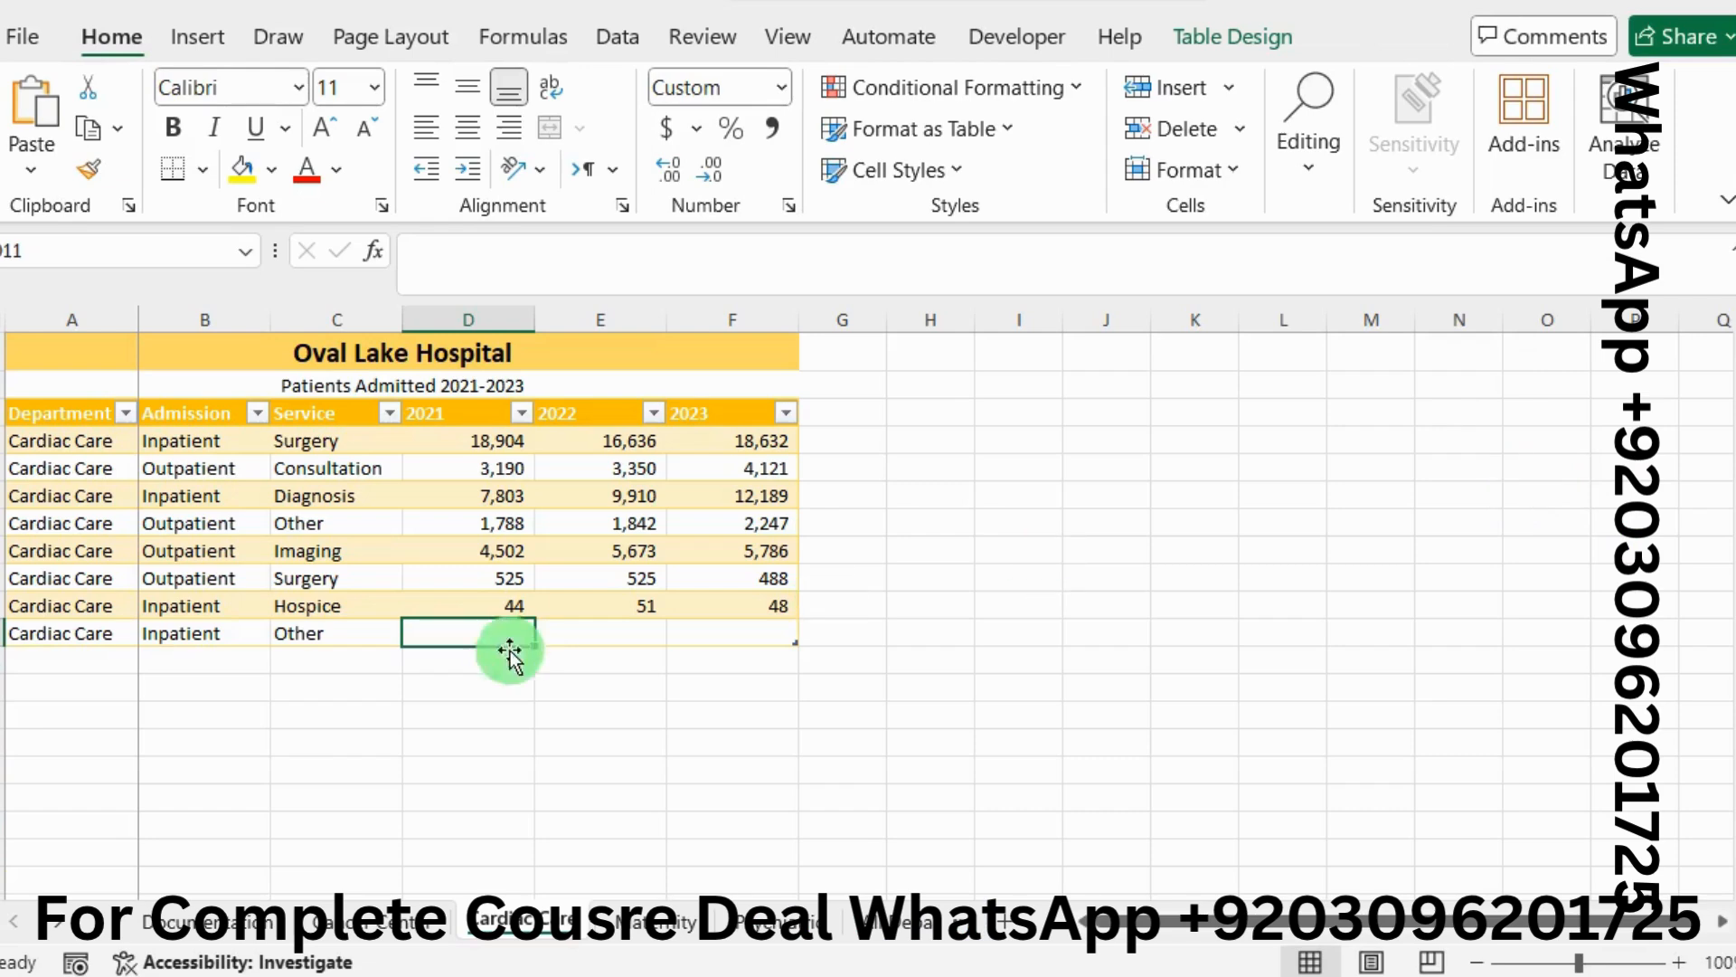
left_click(453, 273)
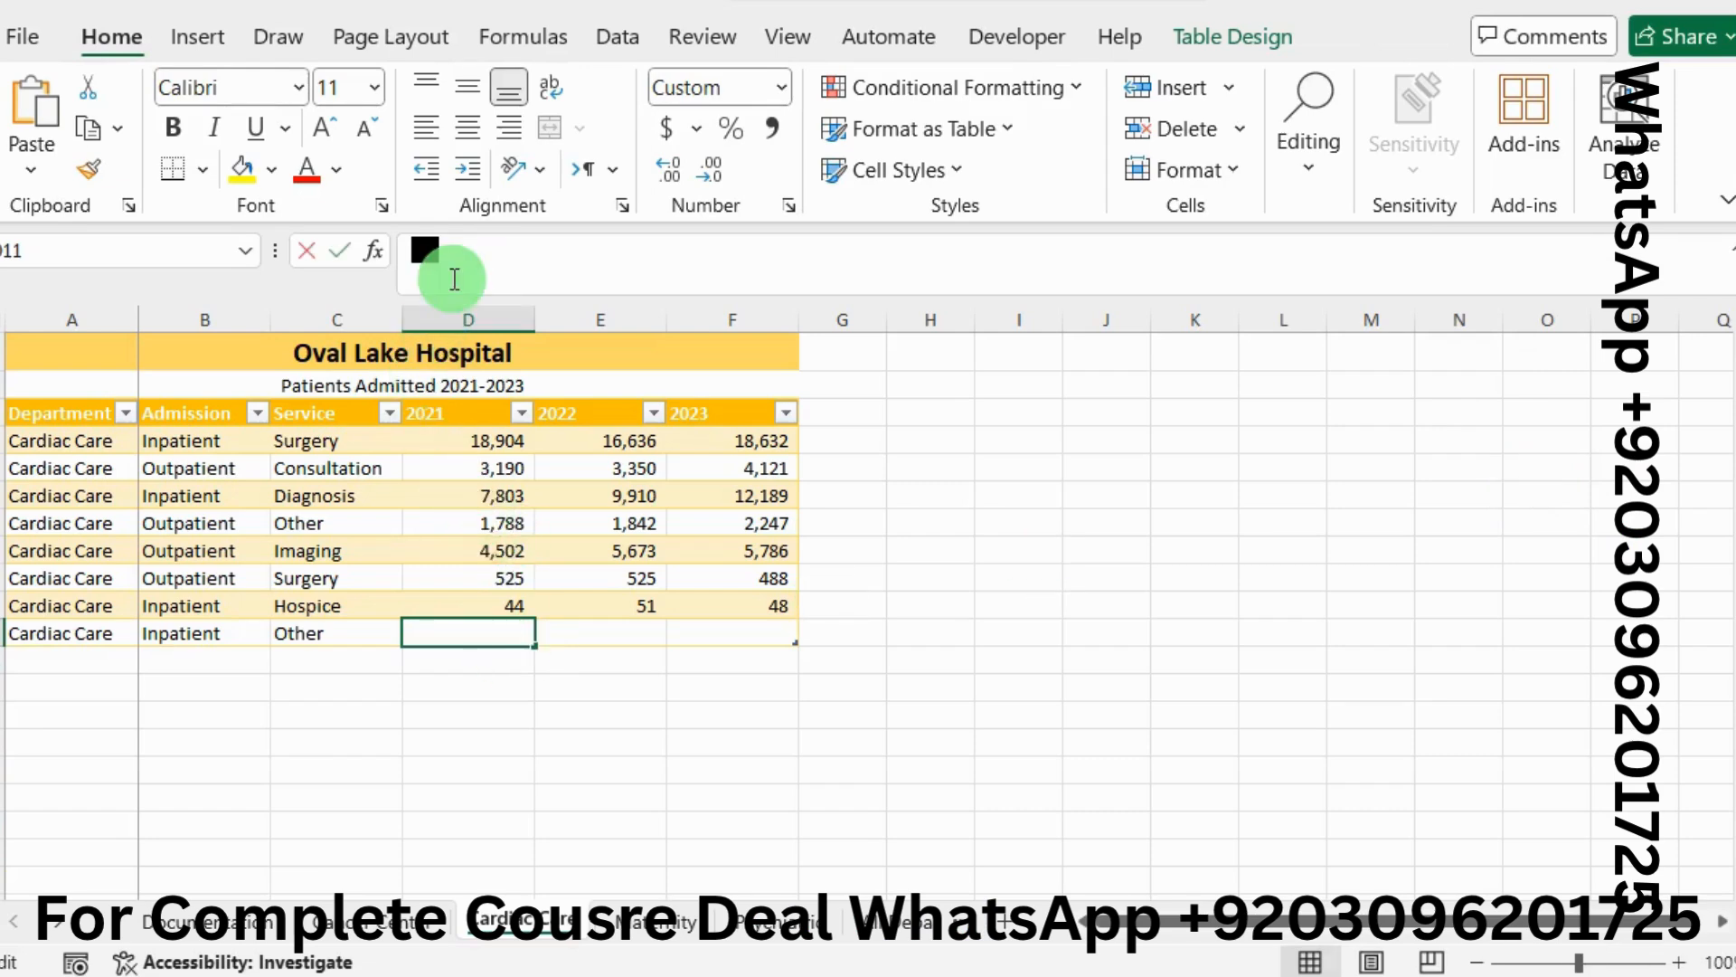
key("ctrl+v")
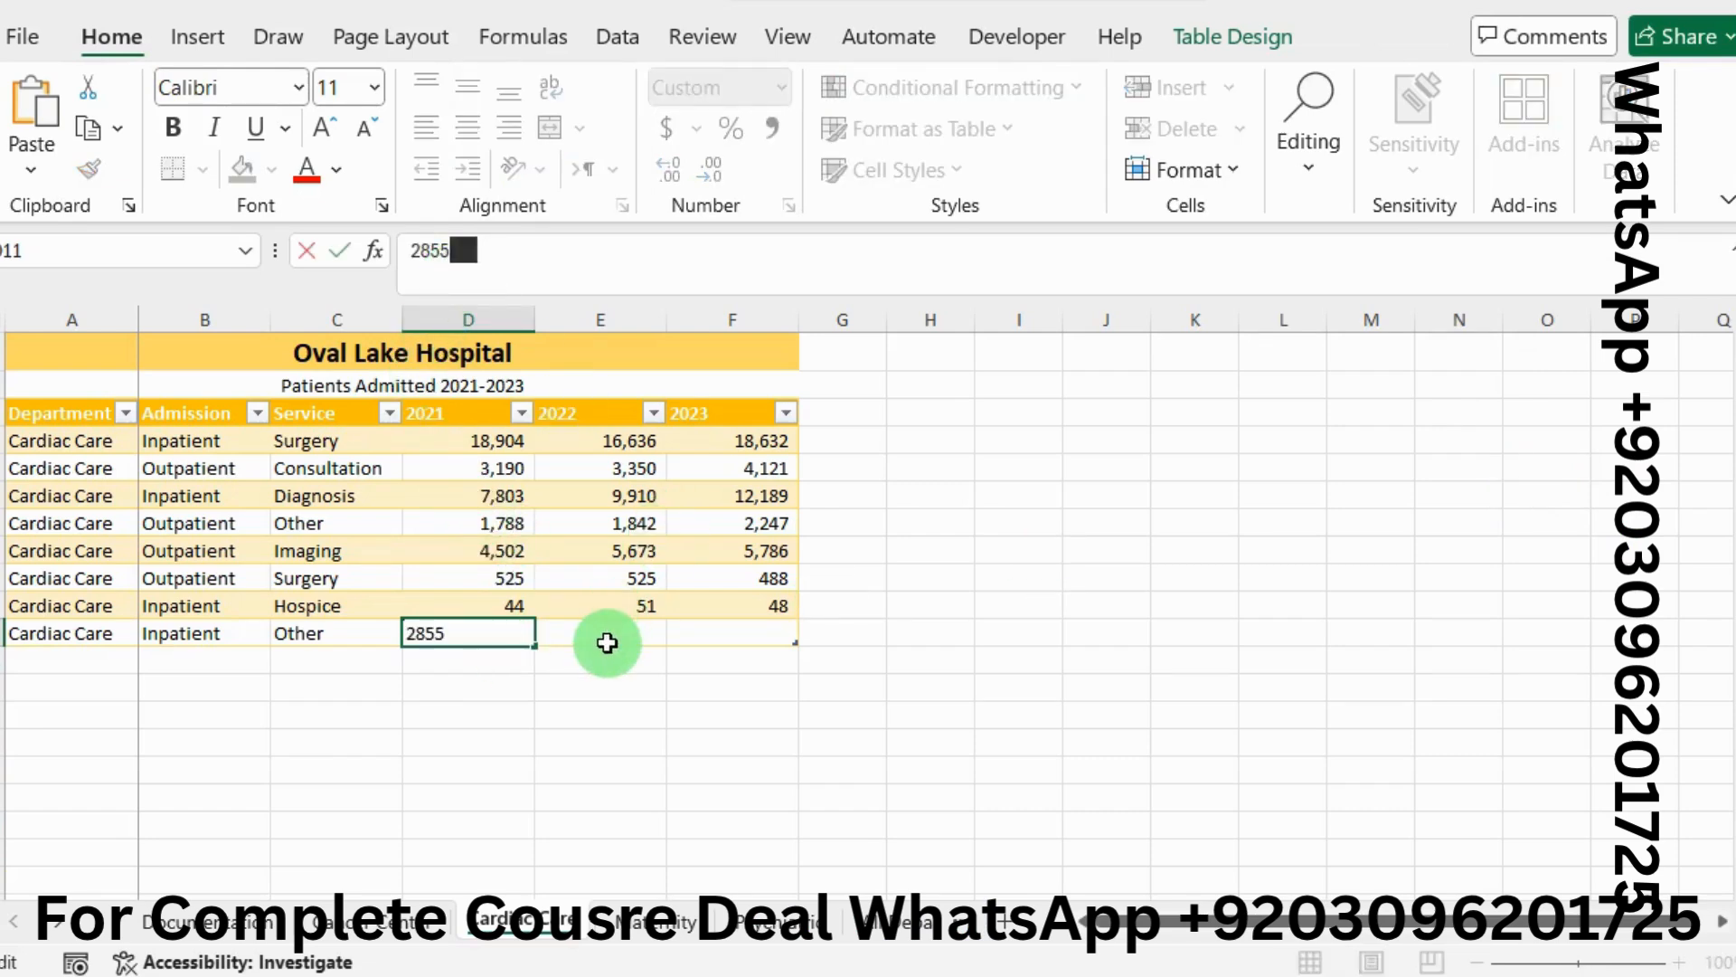
left_click(628, 635)
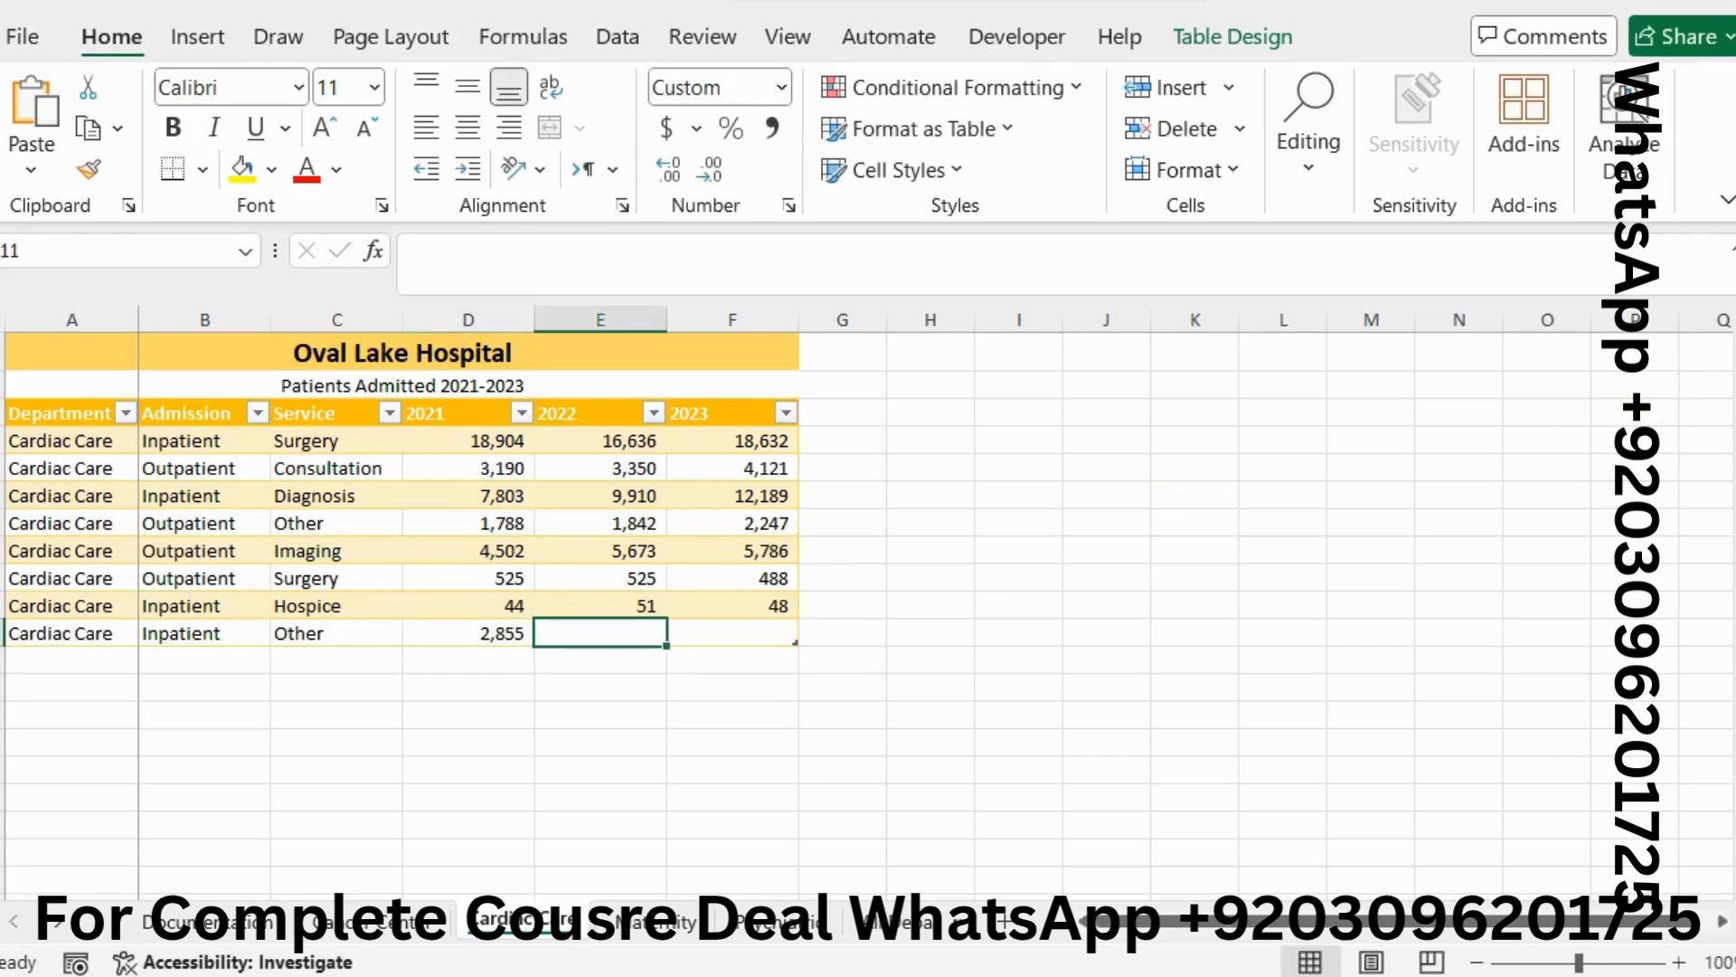
Paste the 2022 value 3540 into E11 and commit it, with 3752 copied for F11
key("alt+Tab")
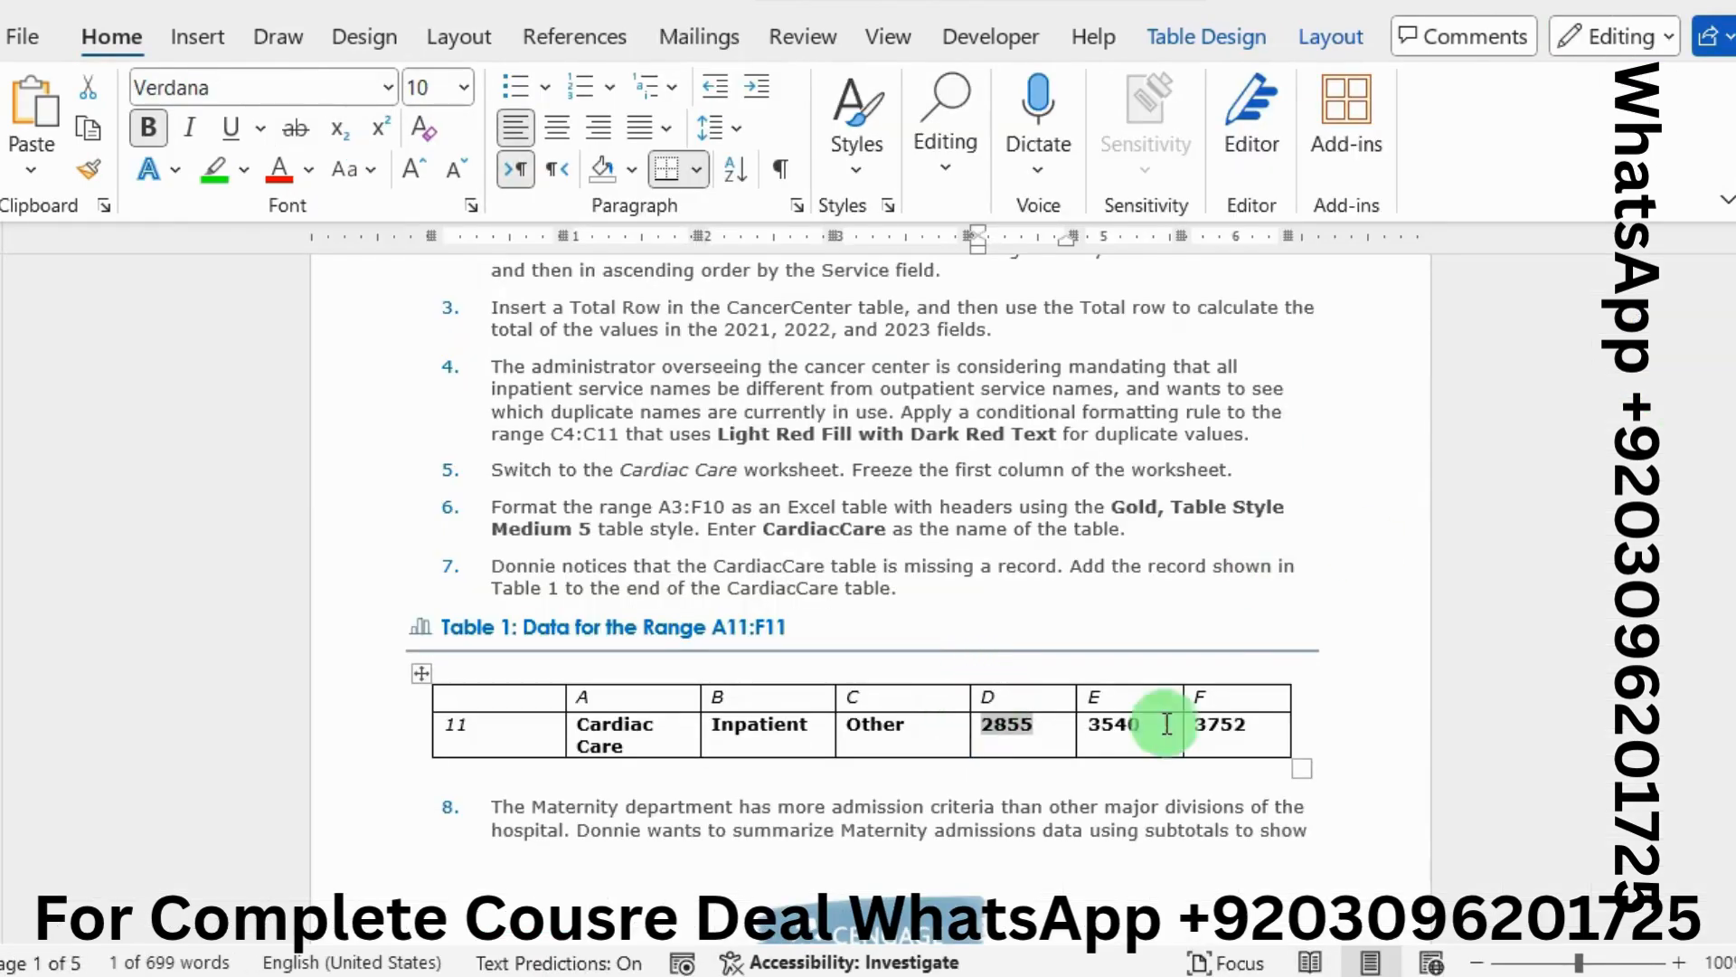
left_click_drag(1148, 726, 1096, 731)
key("ctrl+c")
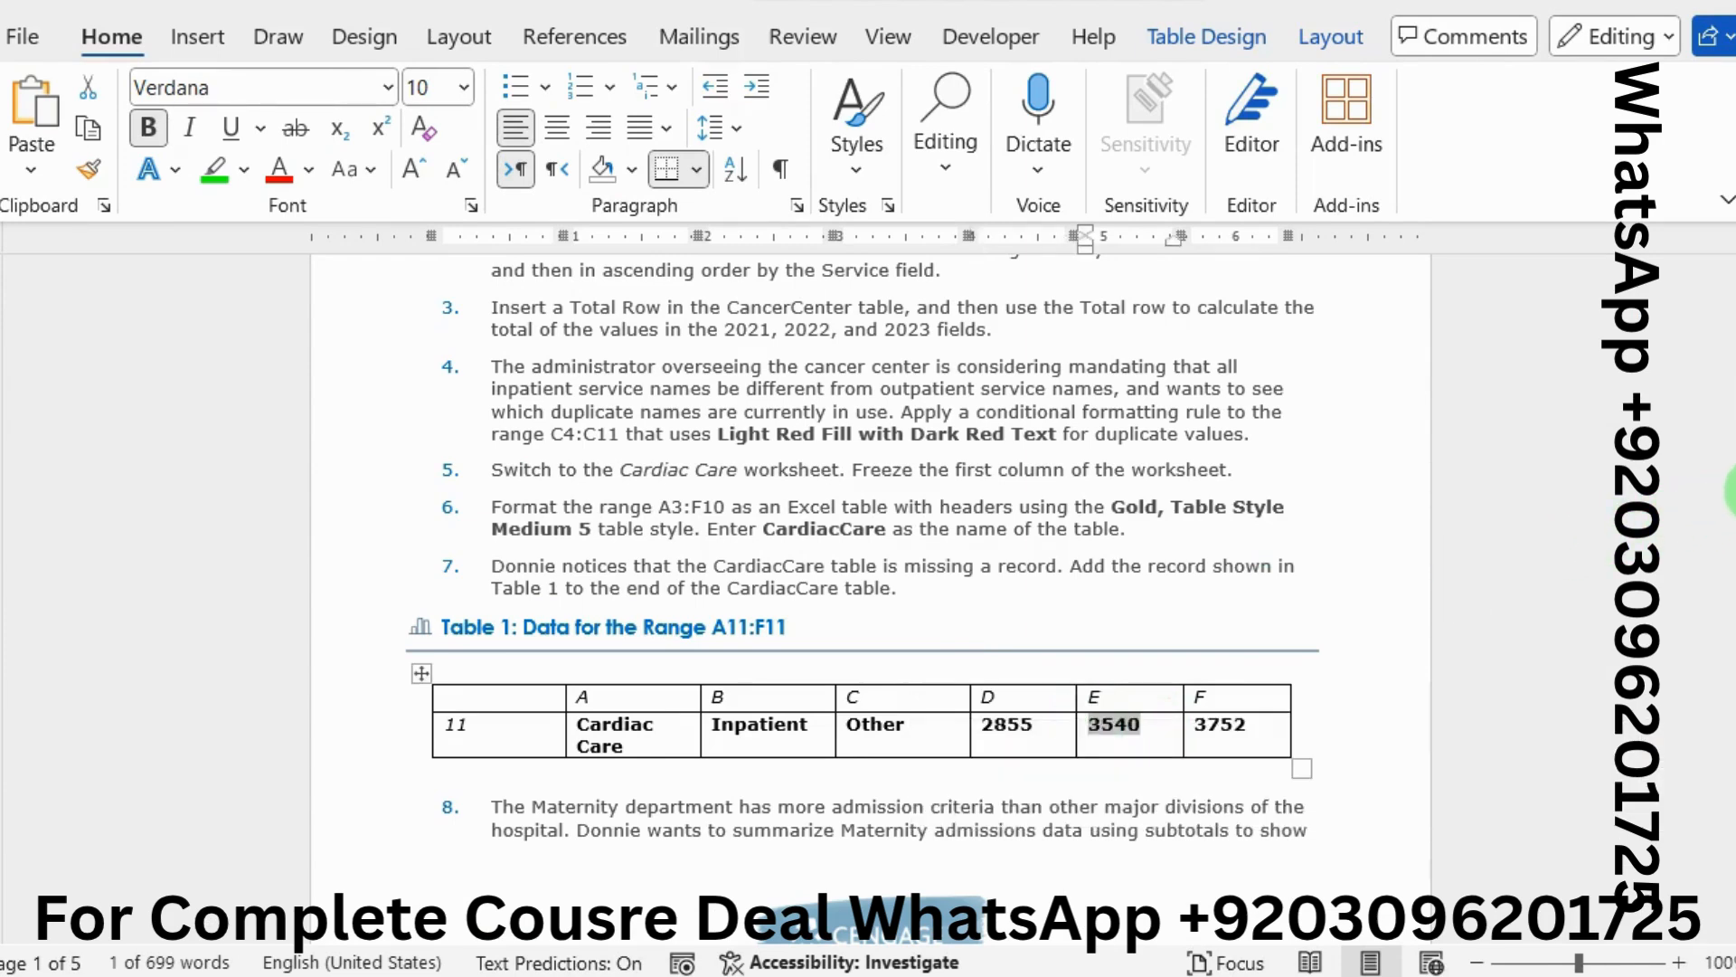
key("alt+Tab")
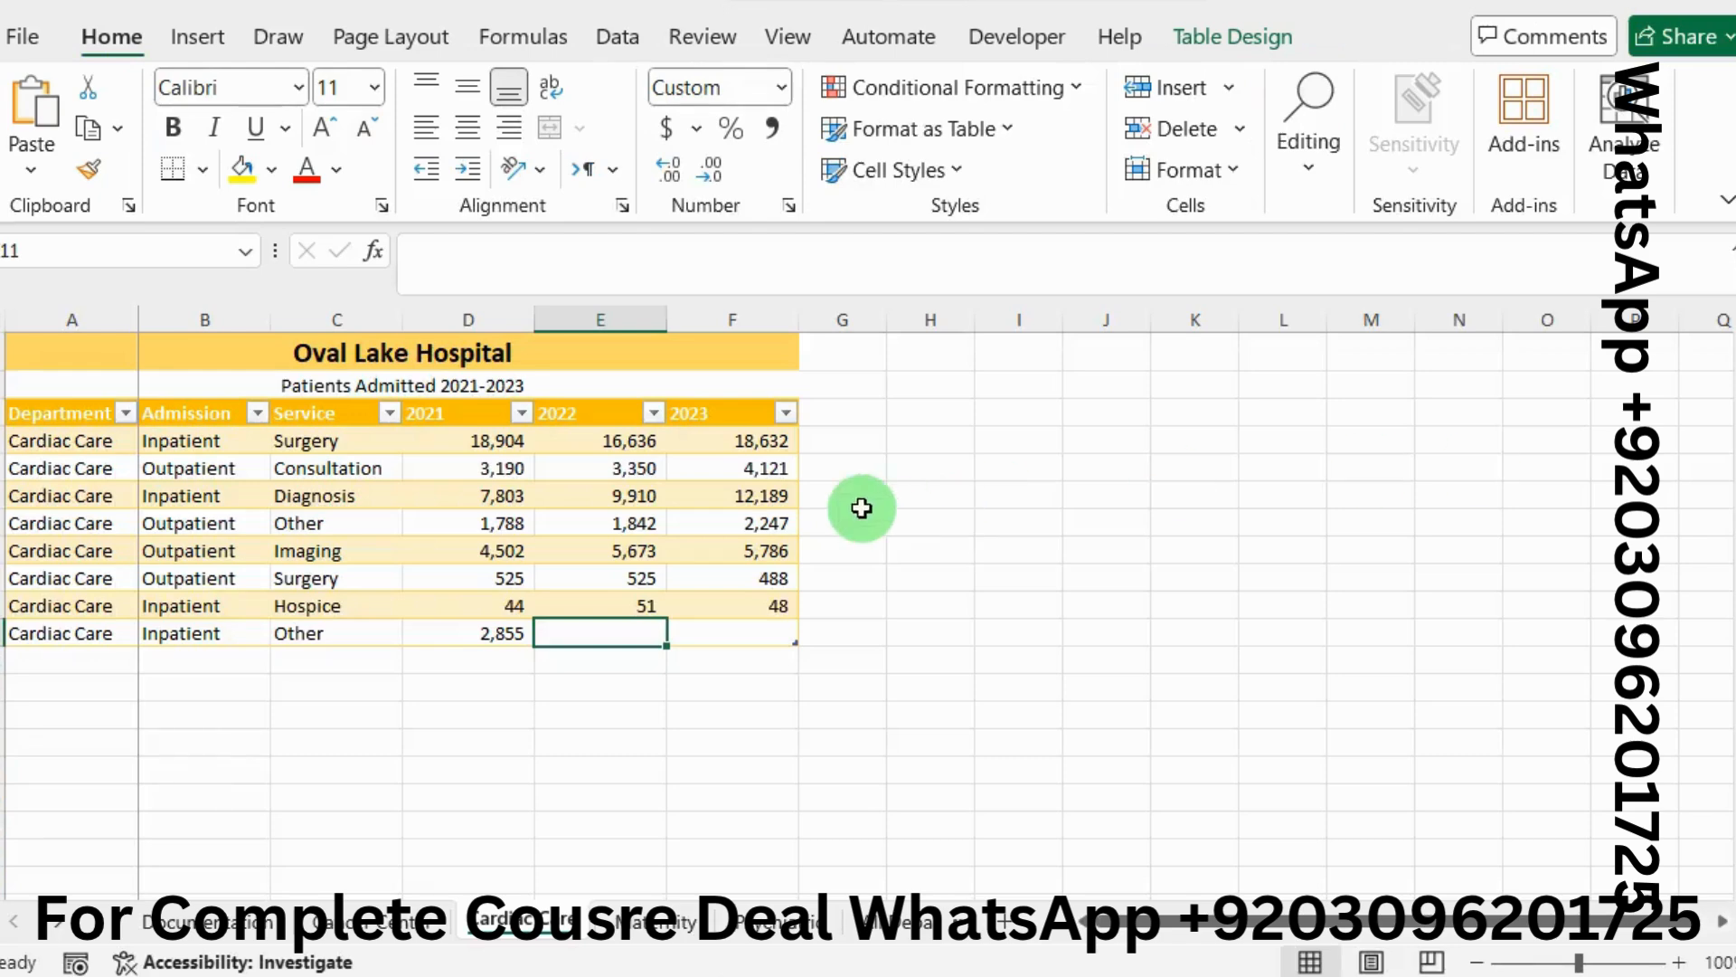
left_click(667, 259)
key("ctrl+v")
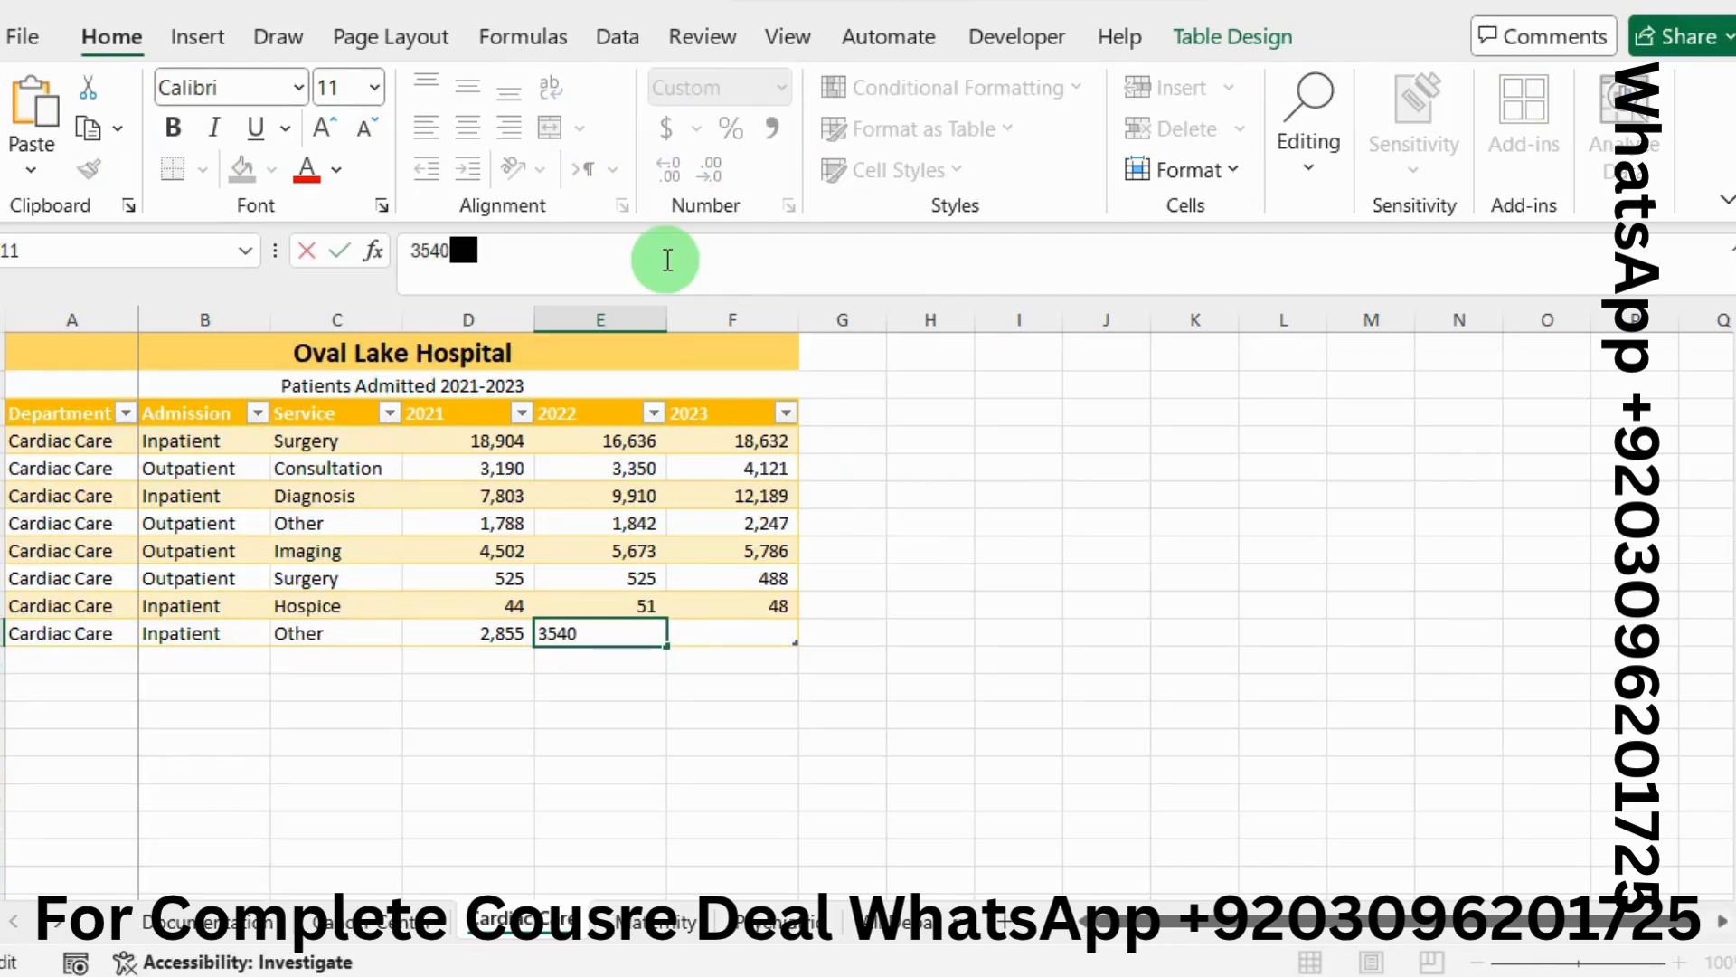
key("alt+Tab")
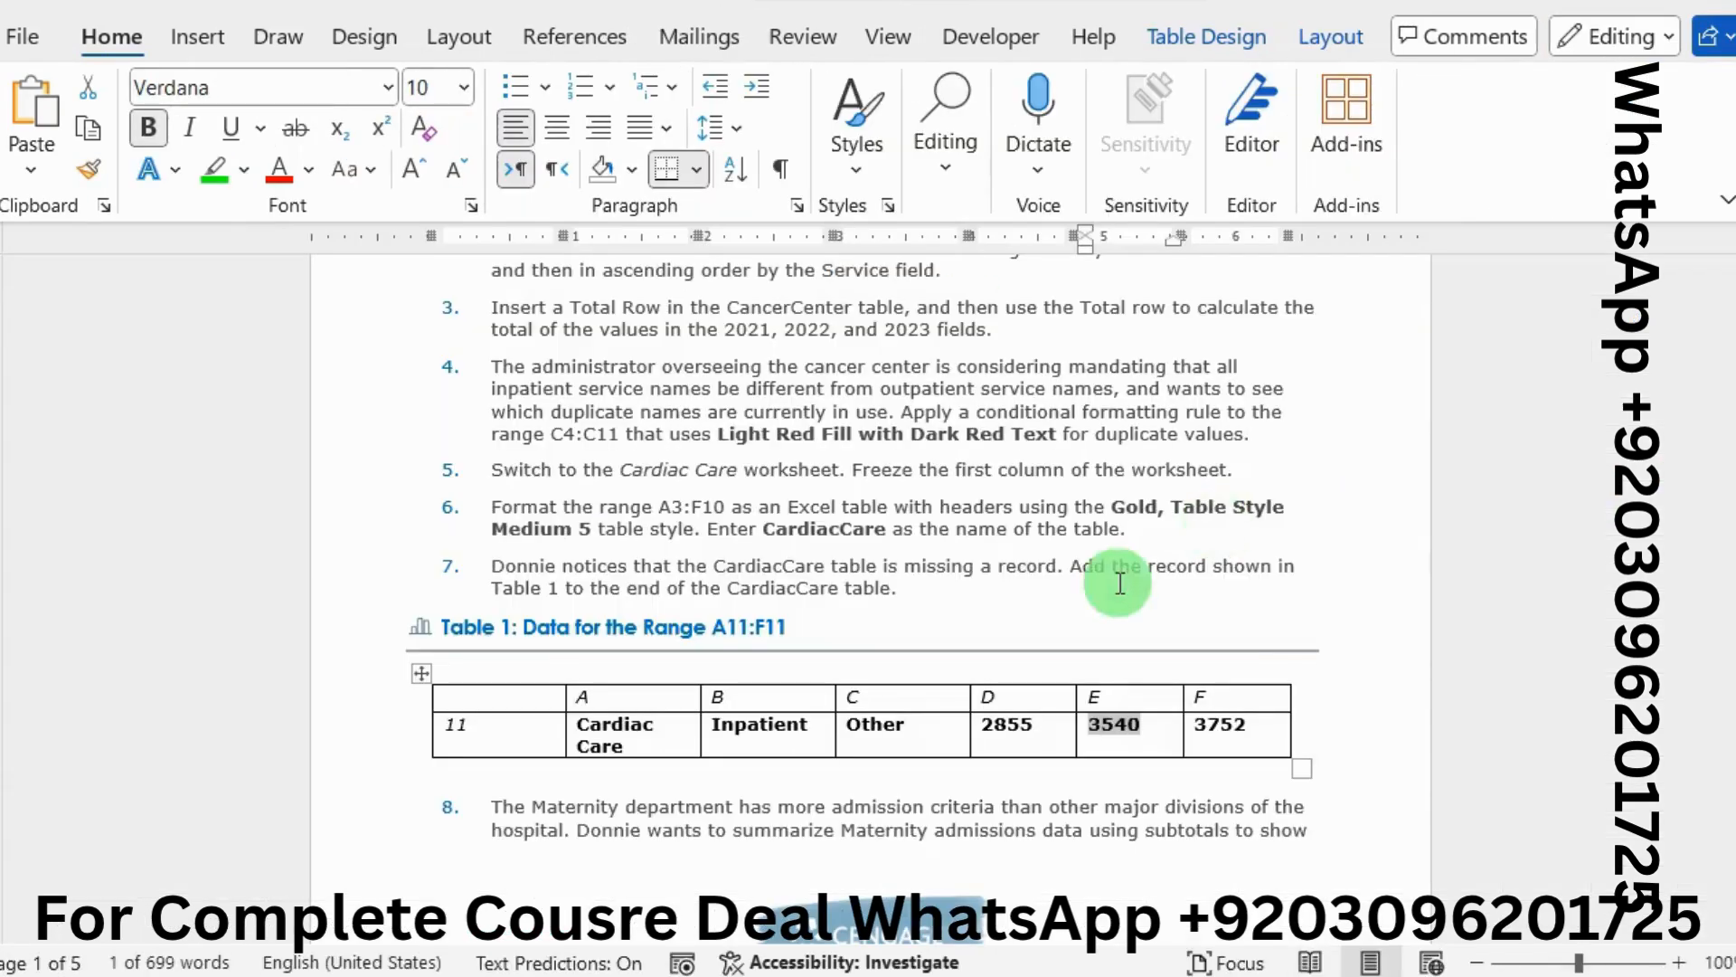
left_click_drag(1248, 724, 1205, 734)
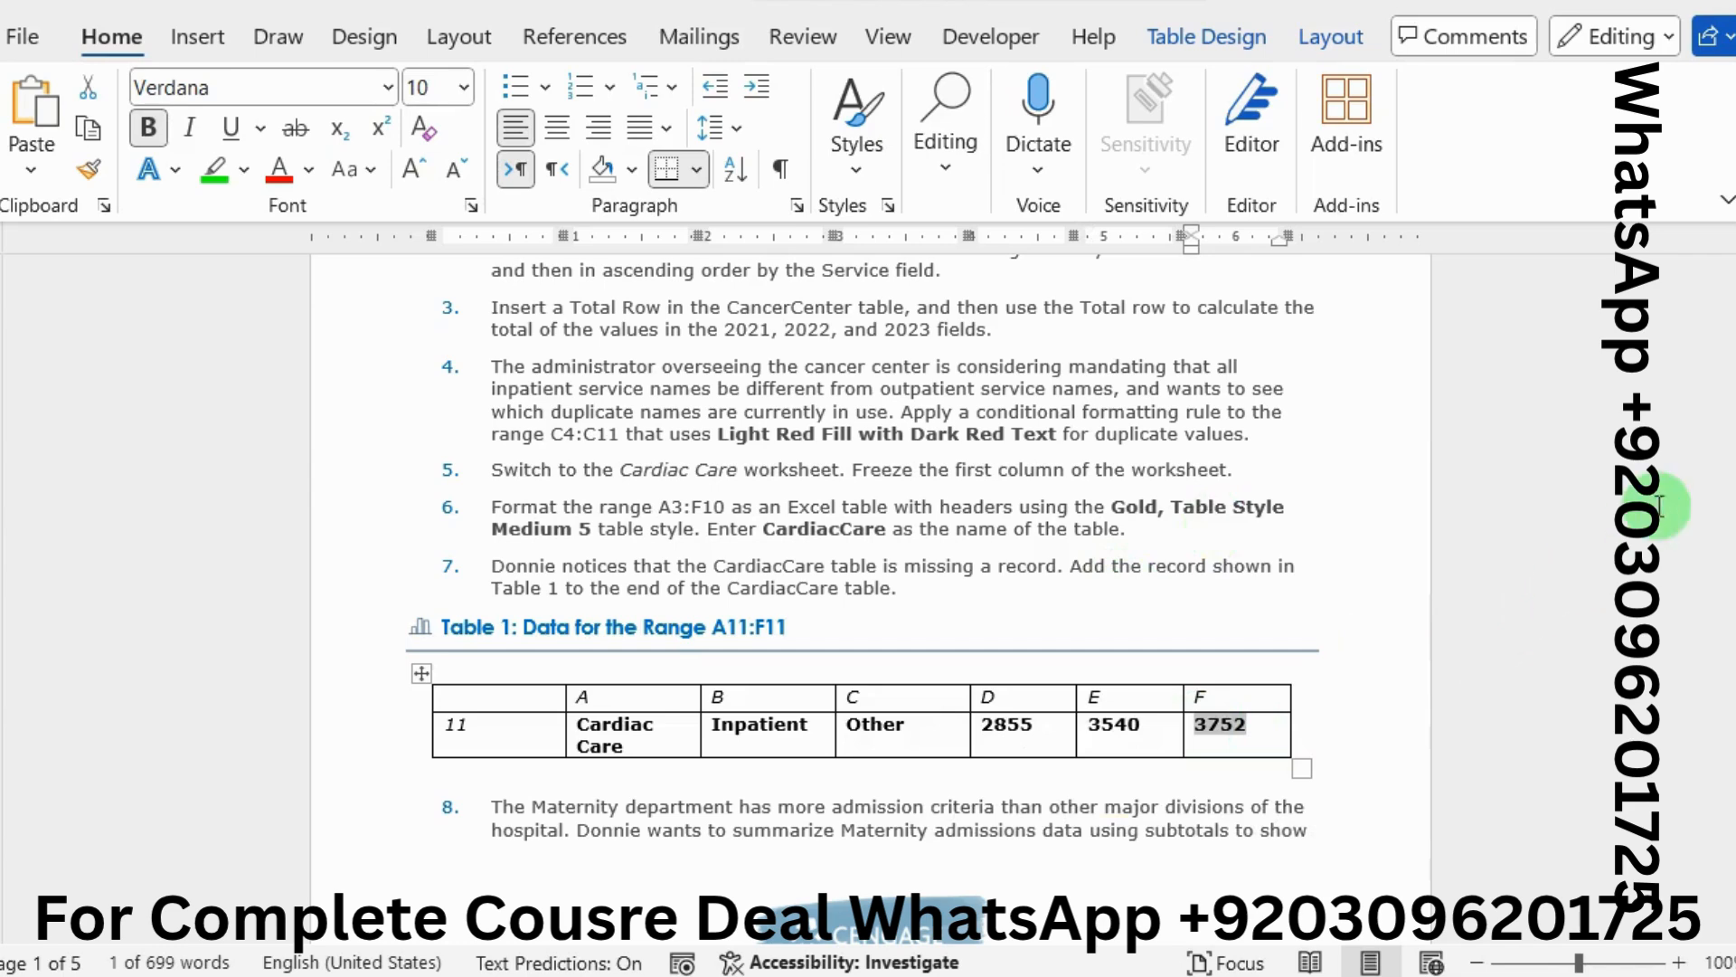
key("alt+Tab")
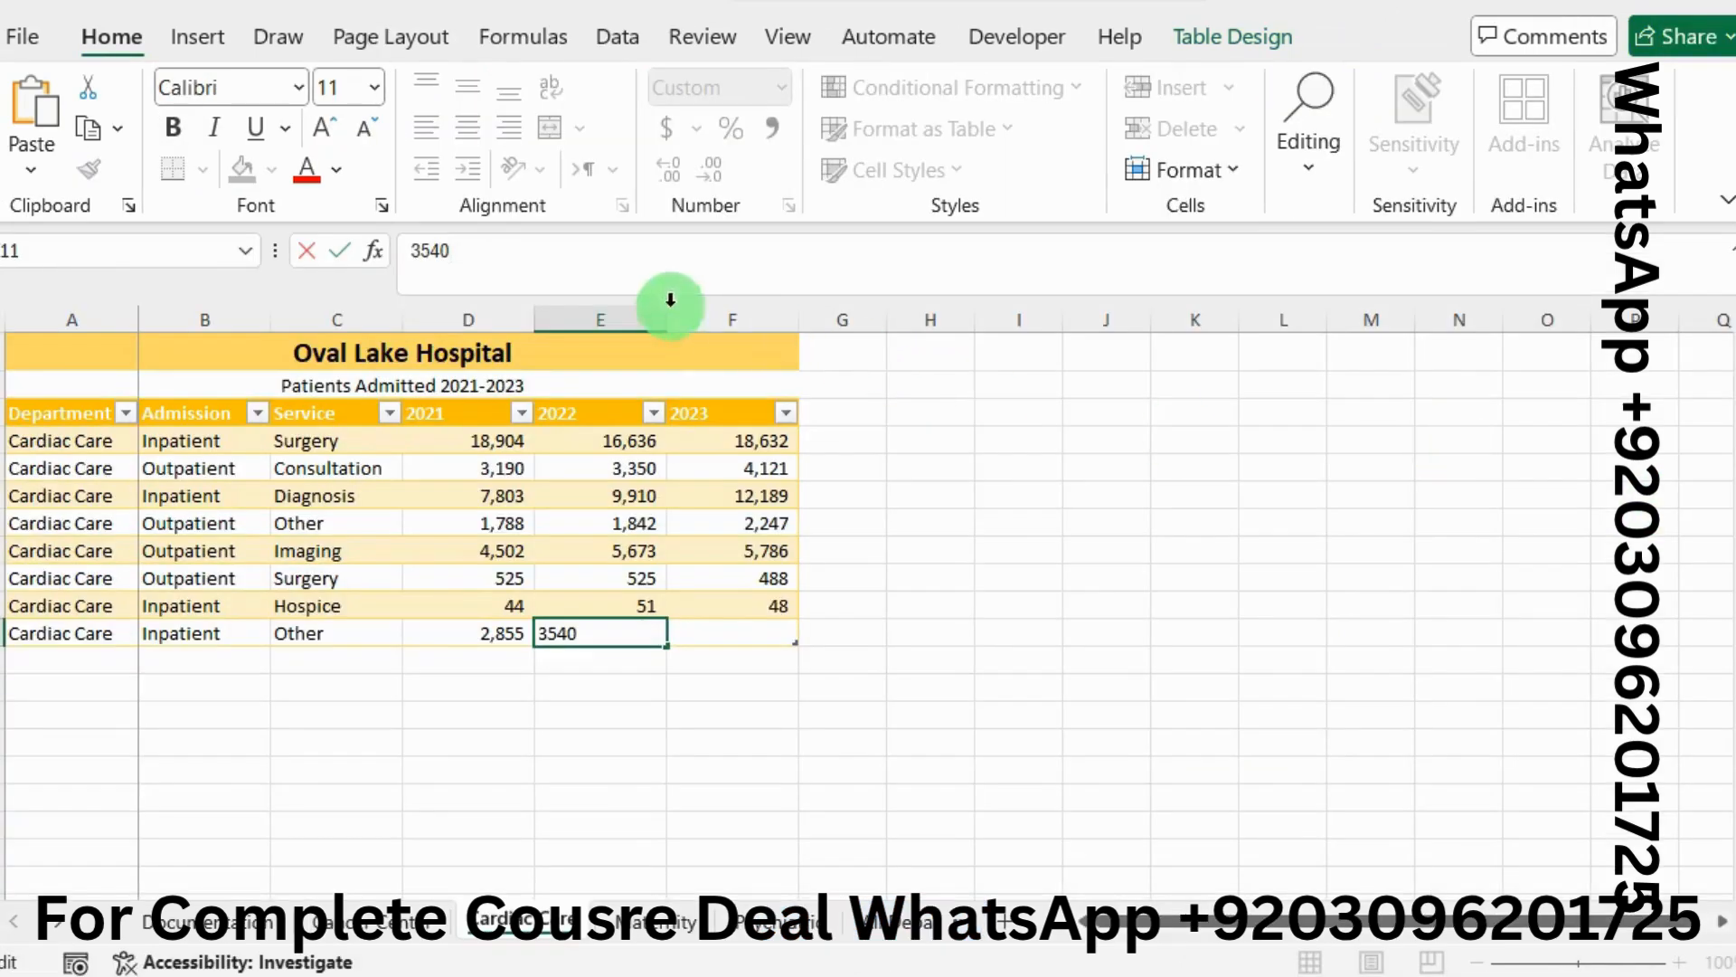
left_click(764, 633)
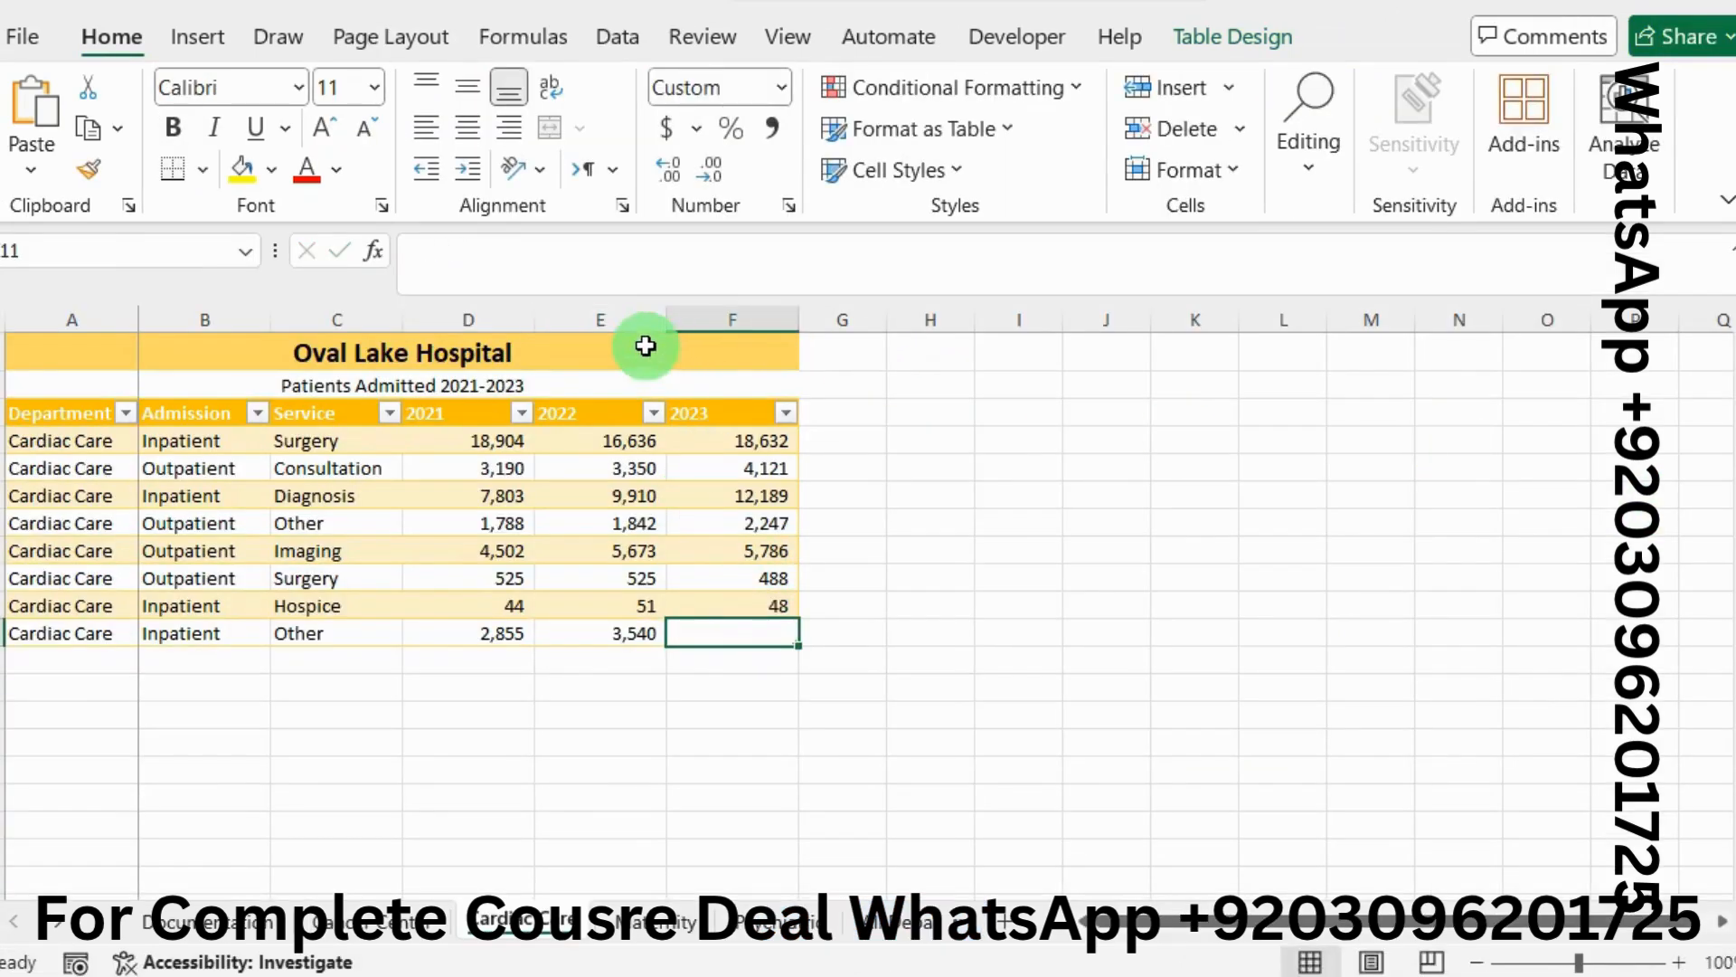
key("alt+Tab")
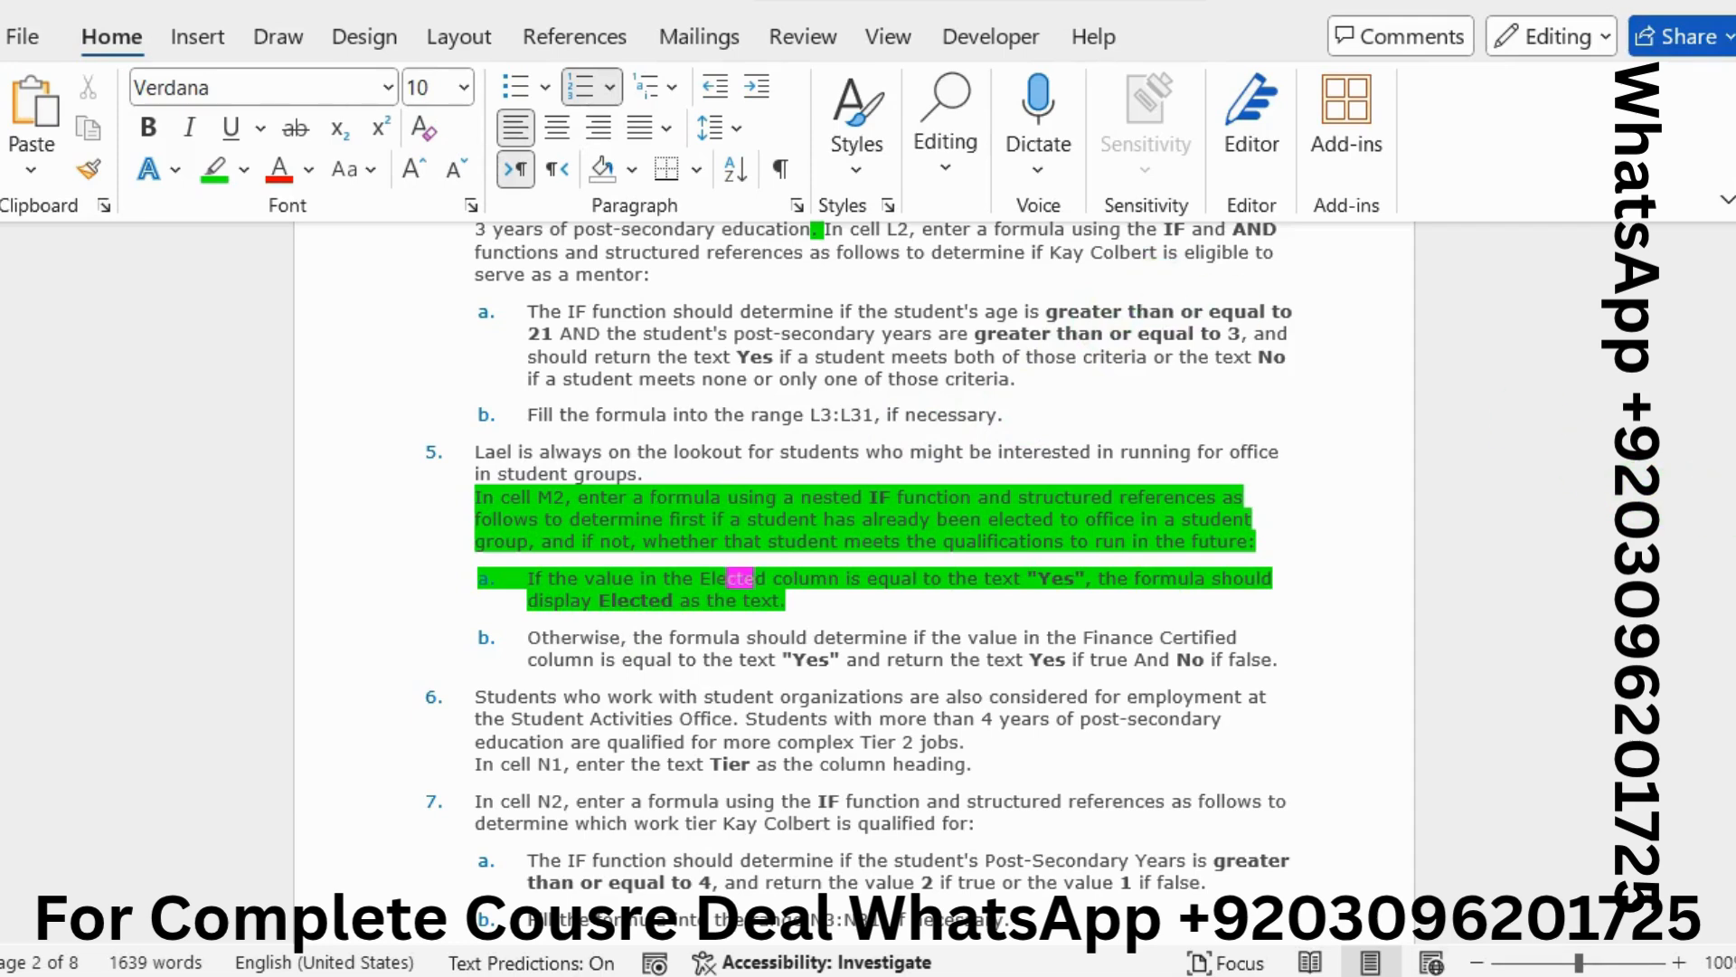
Start an IF formula in M2 with the row's Elected value as the logical test
key("alt+Tab")
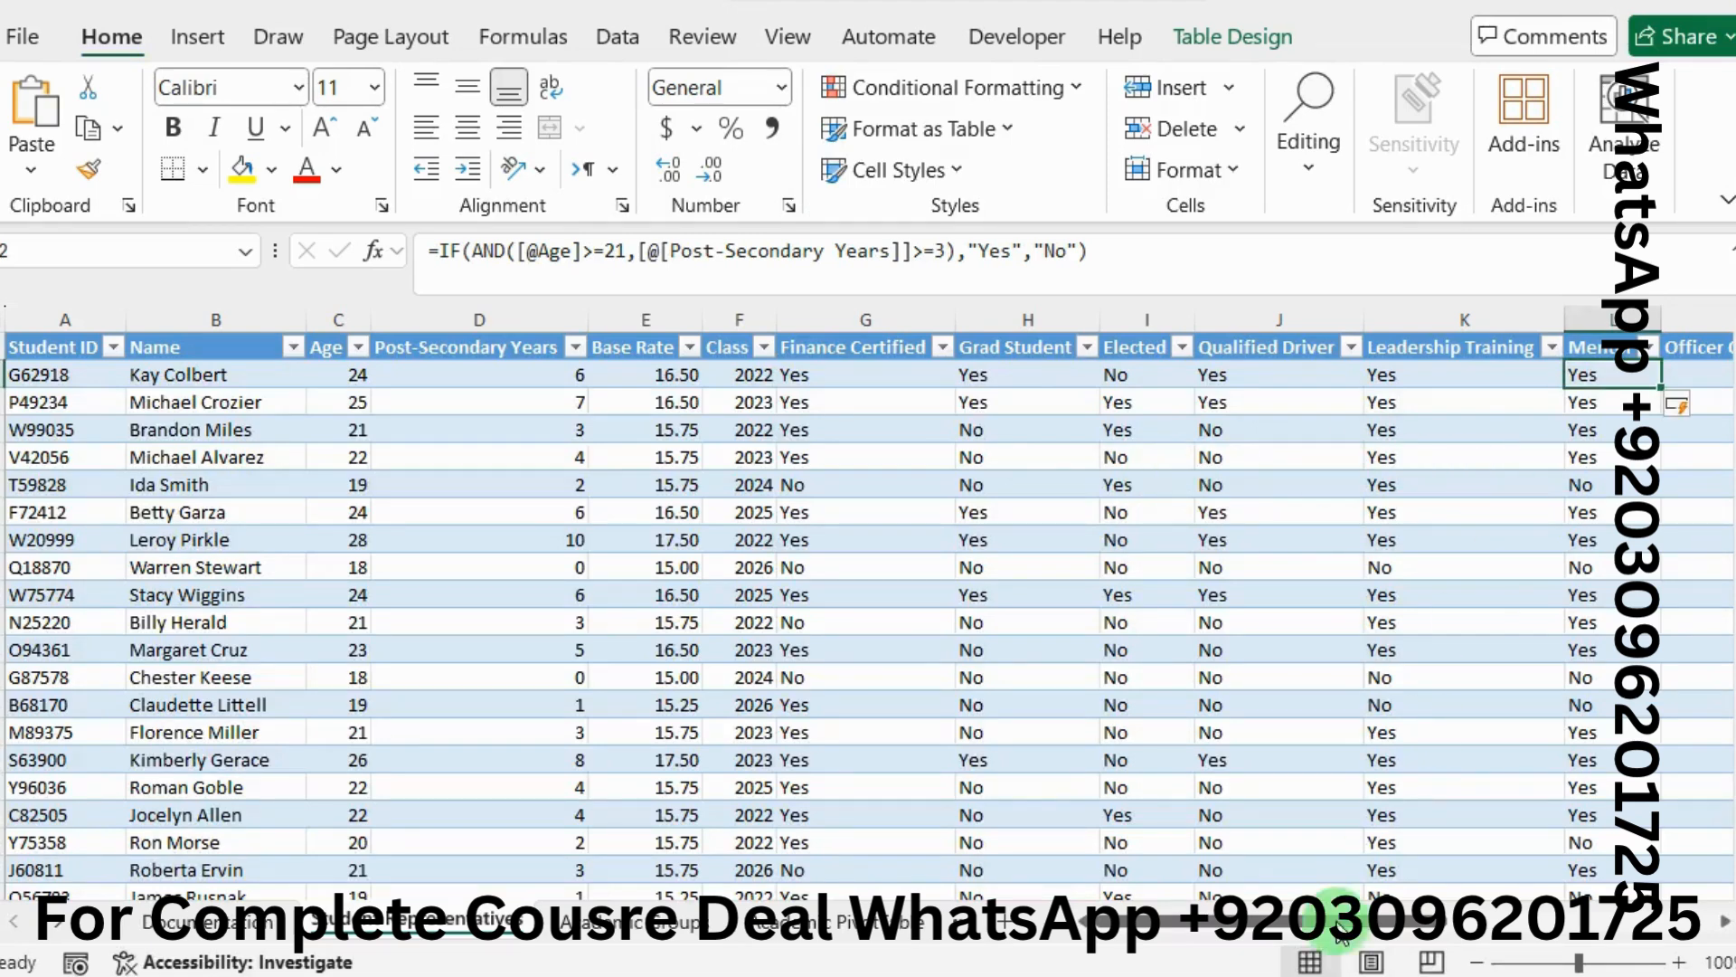
left_click_drag(1329, 920, 1453, 919)
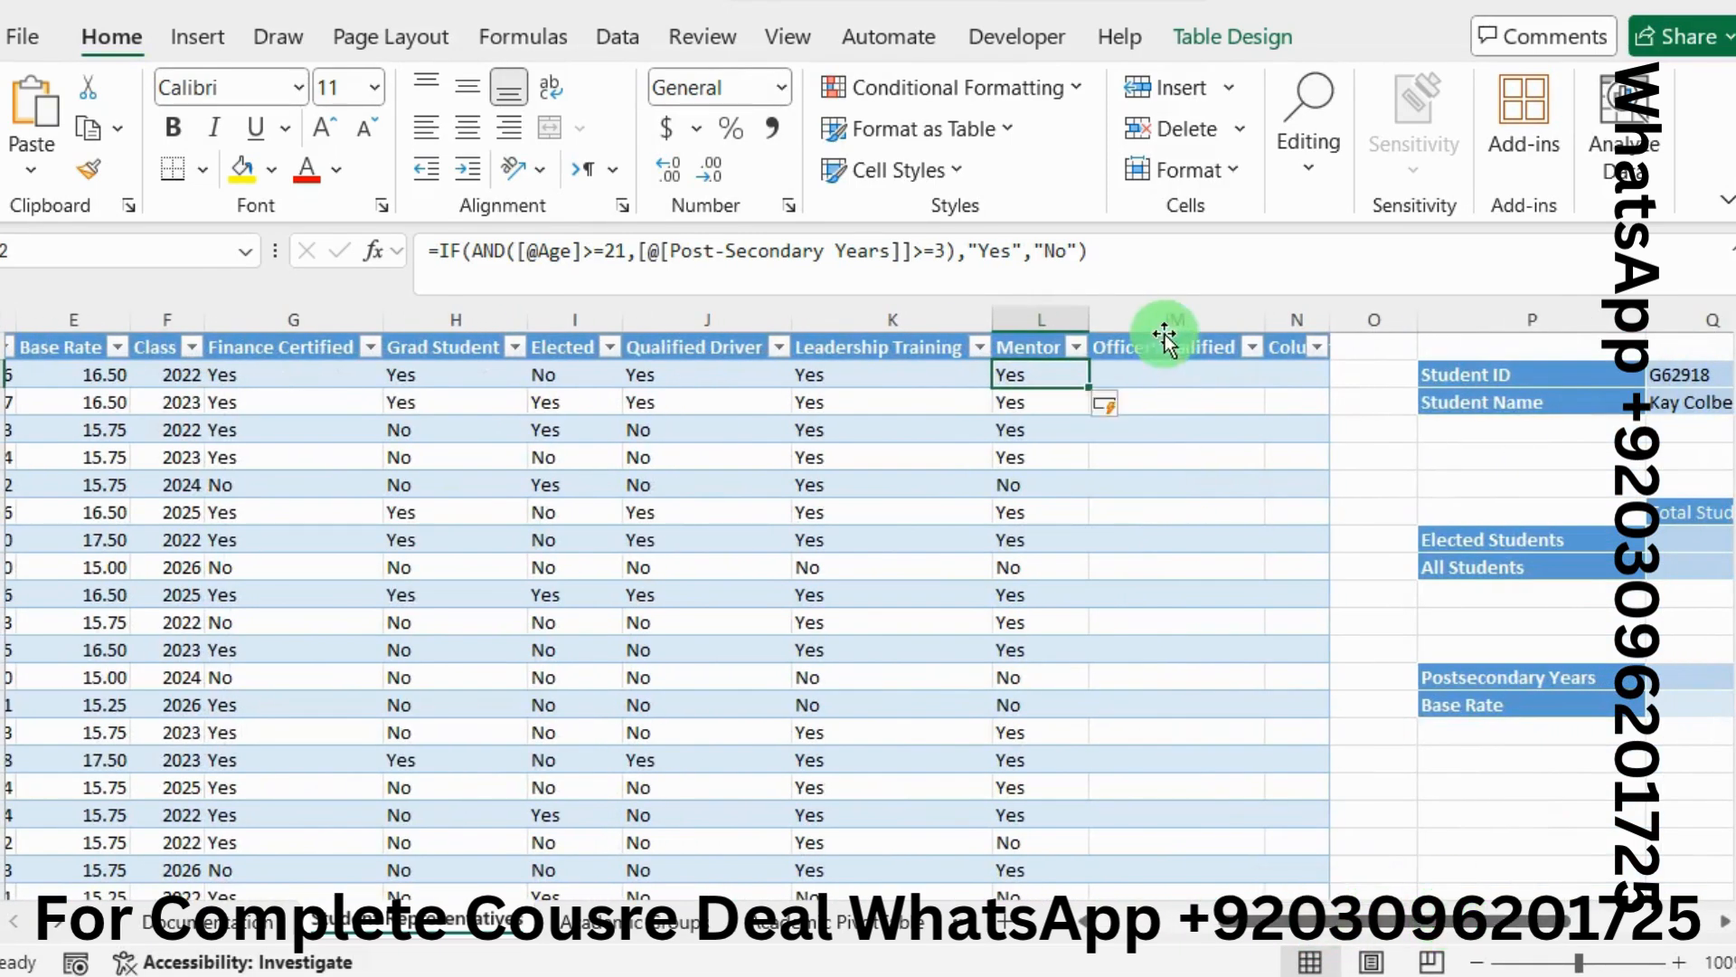
left_click(1136, 371)
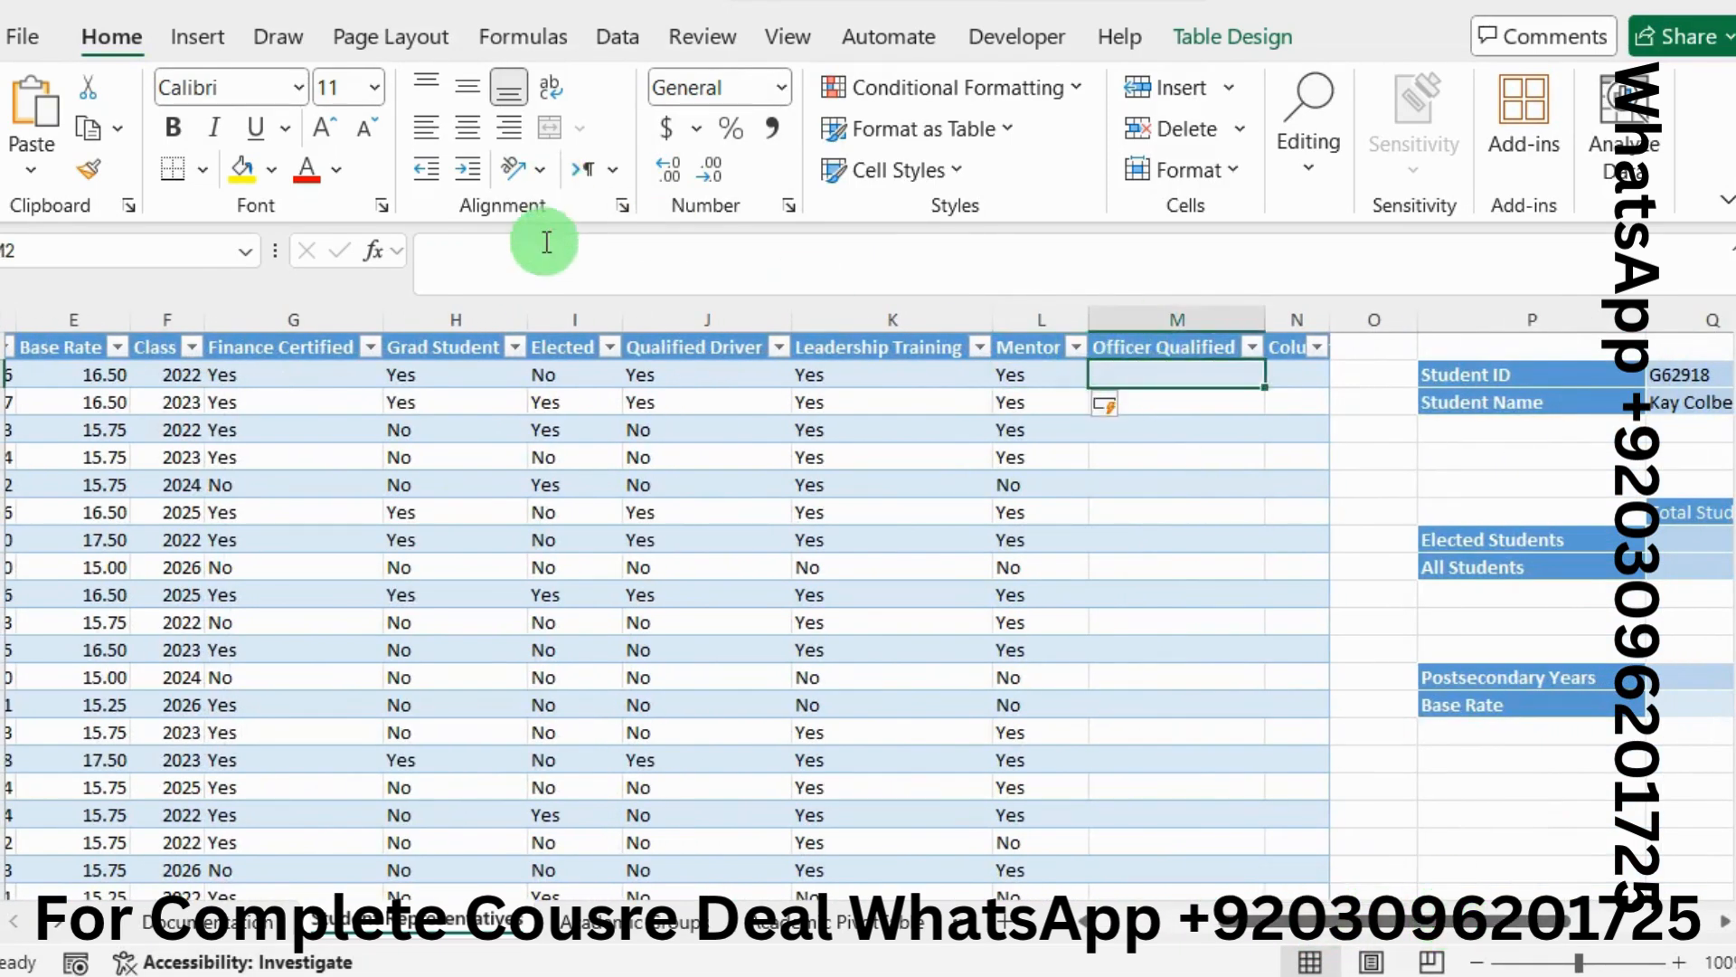
type("=i")
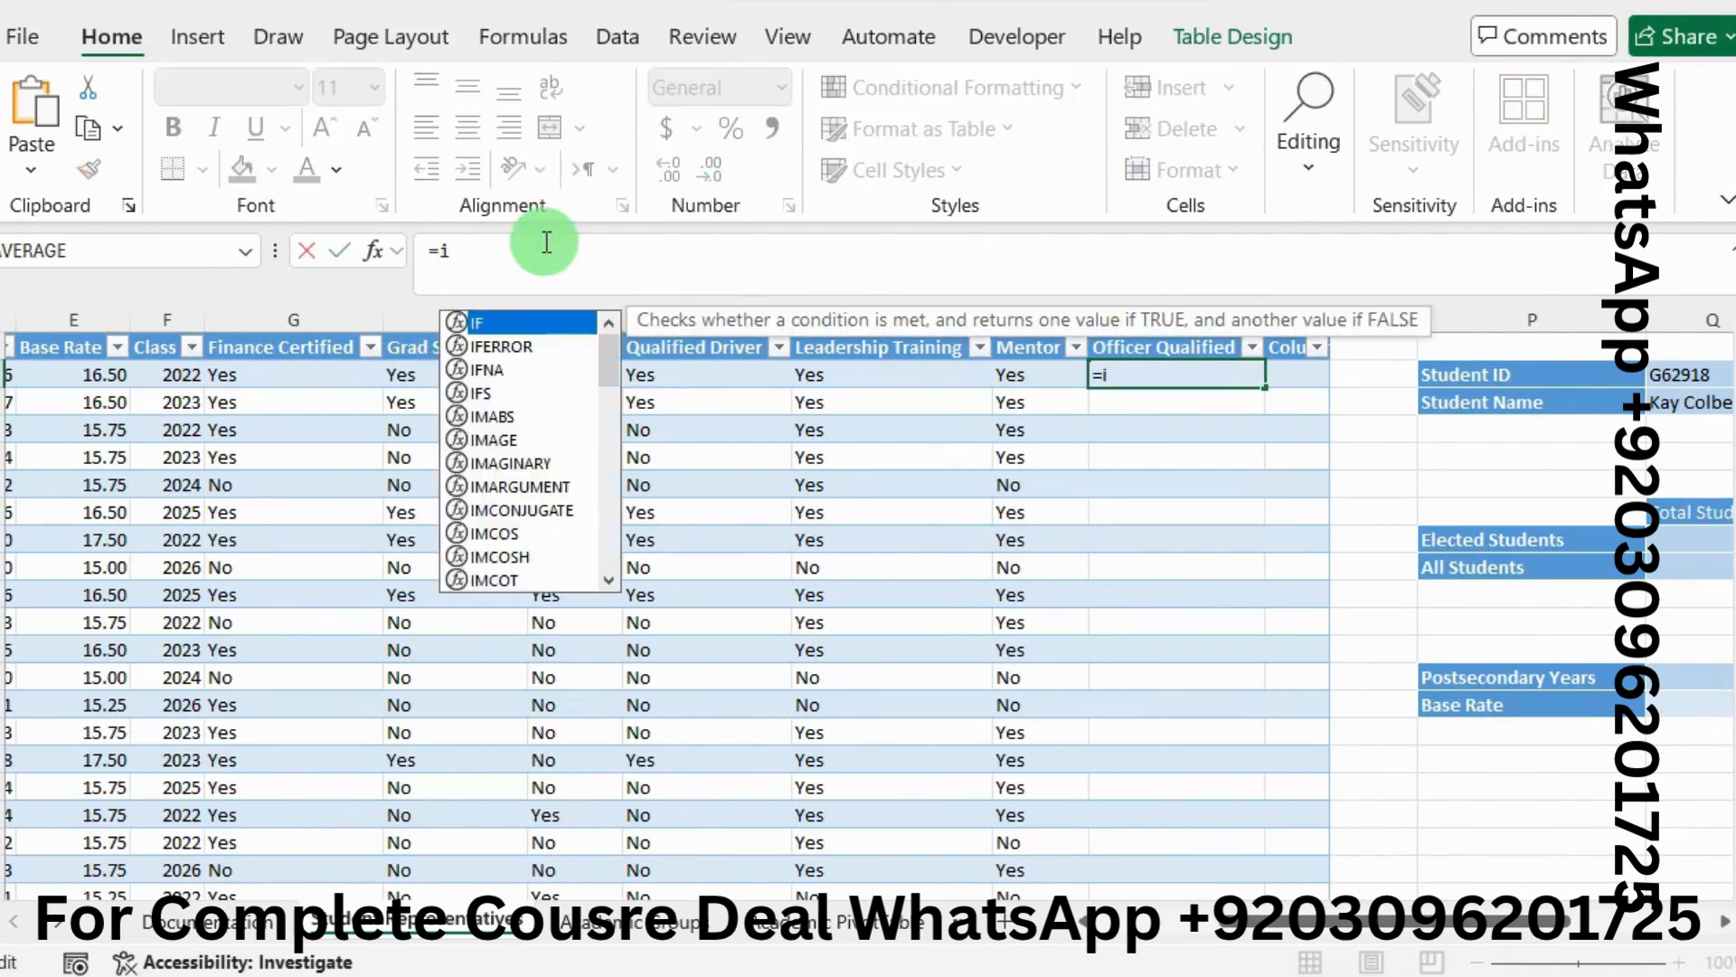
type("f")
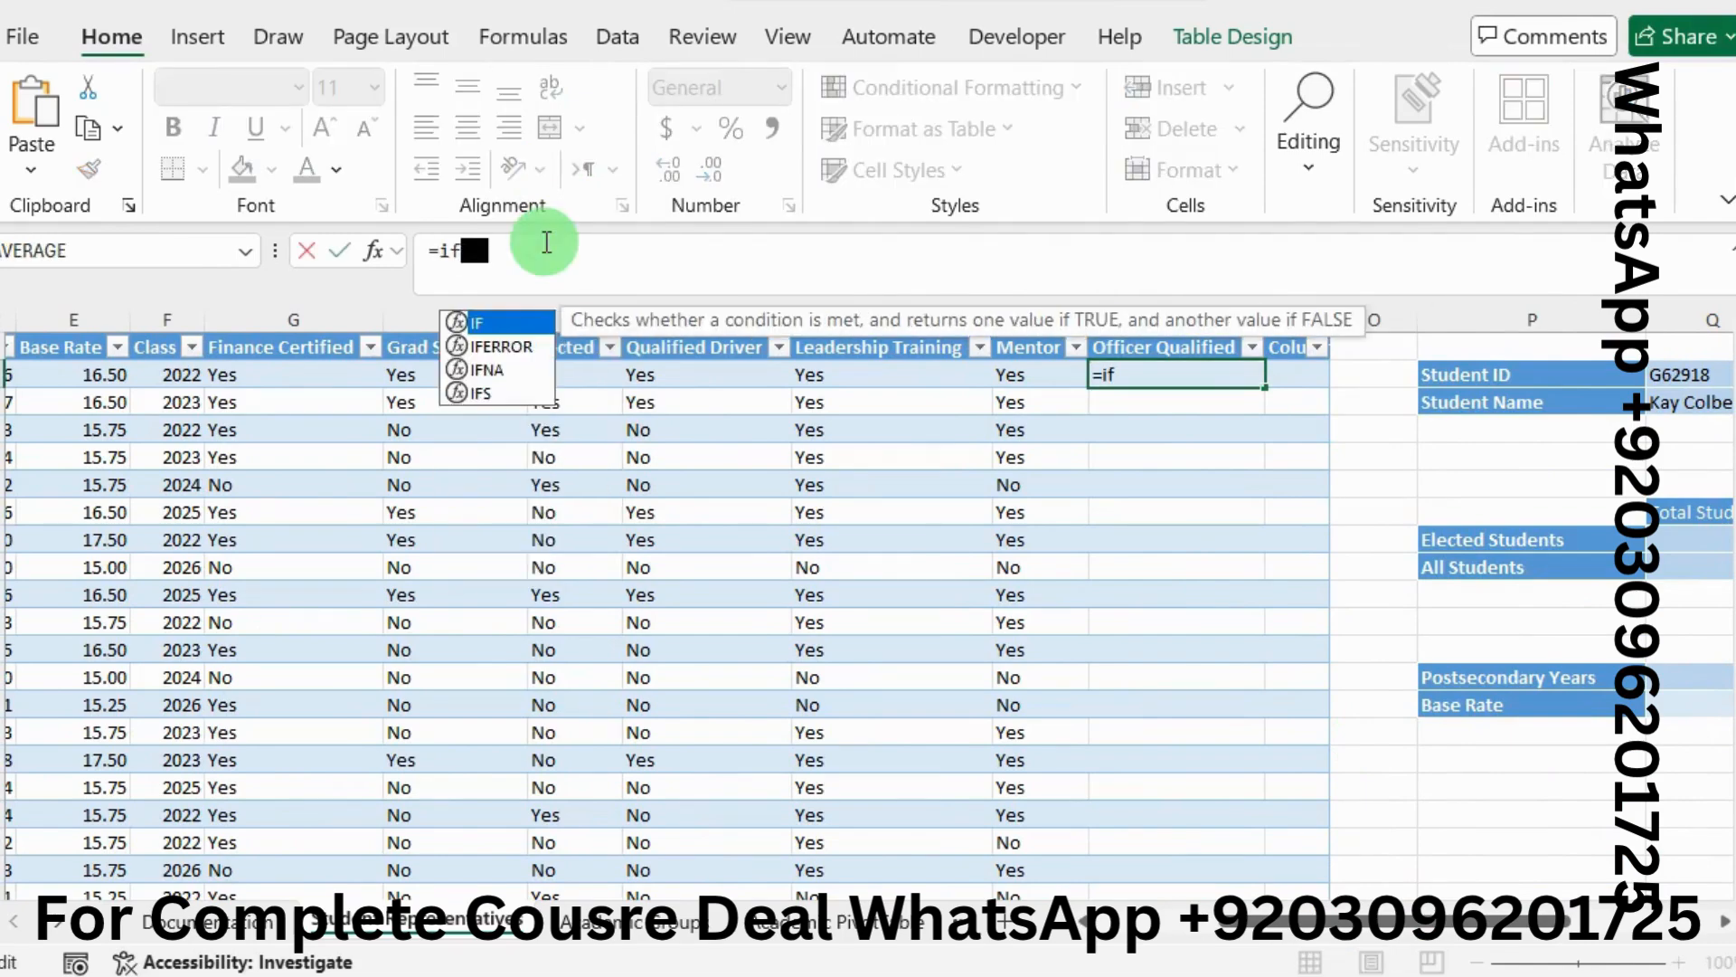
double_click(503, 322)
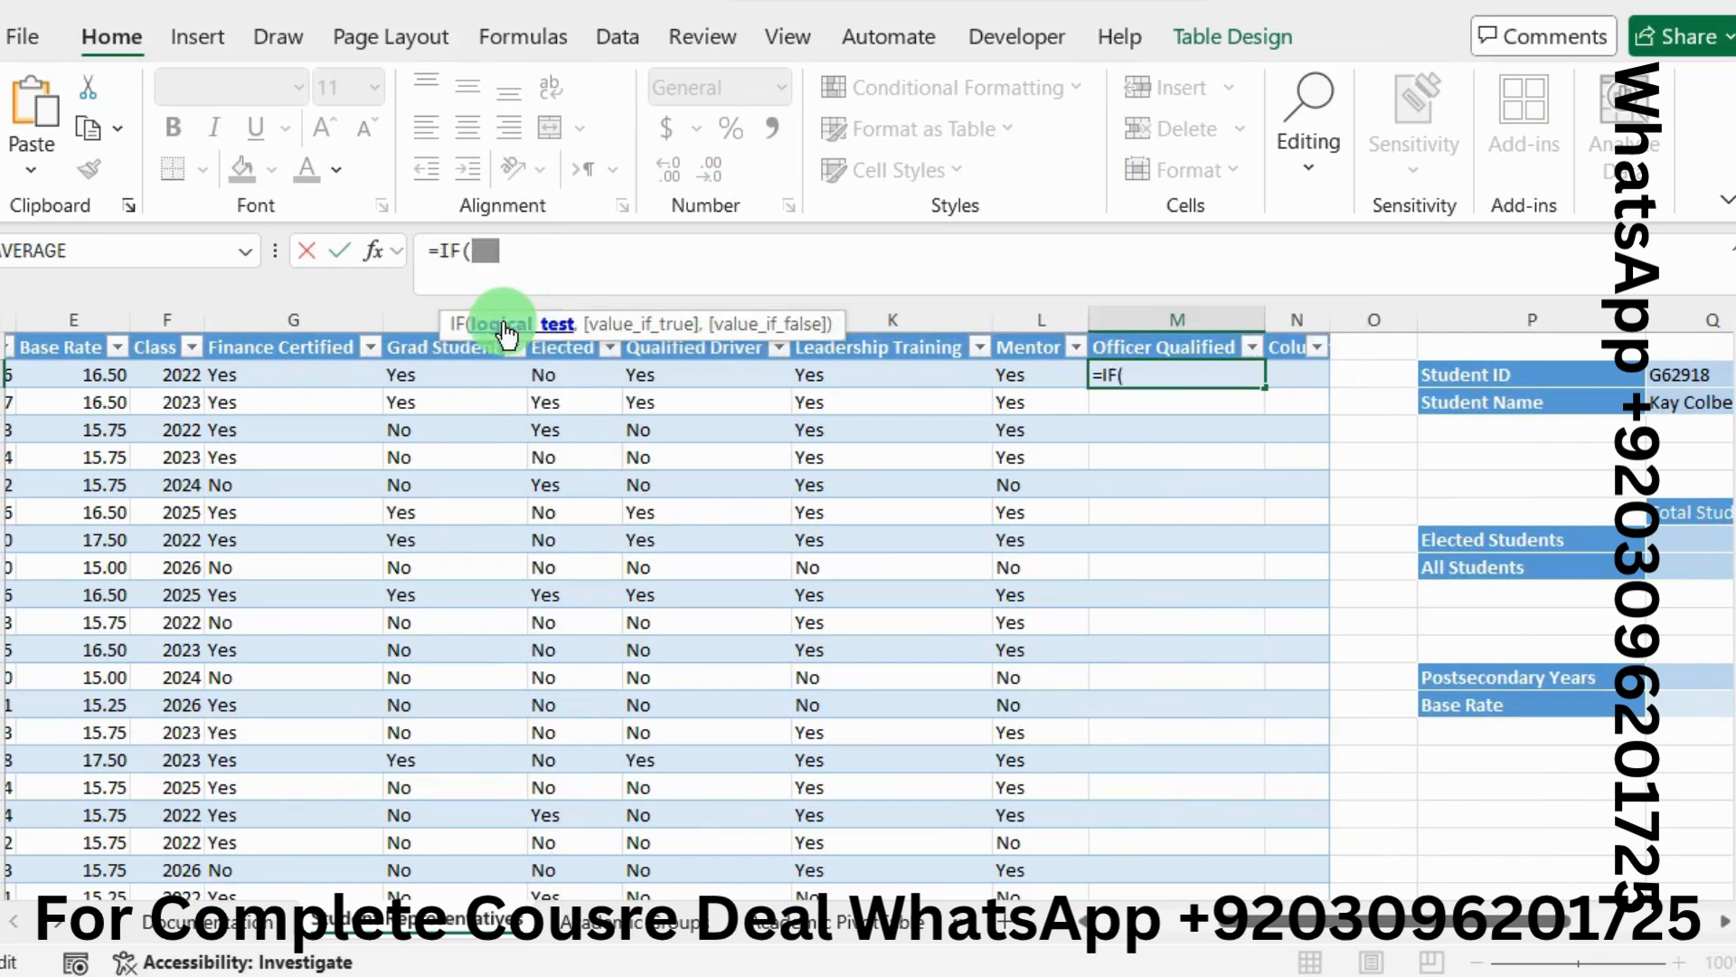
left_click(382, 256)
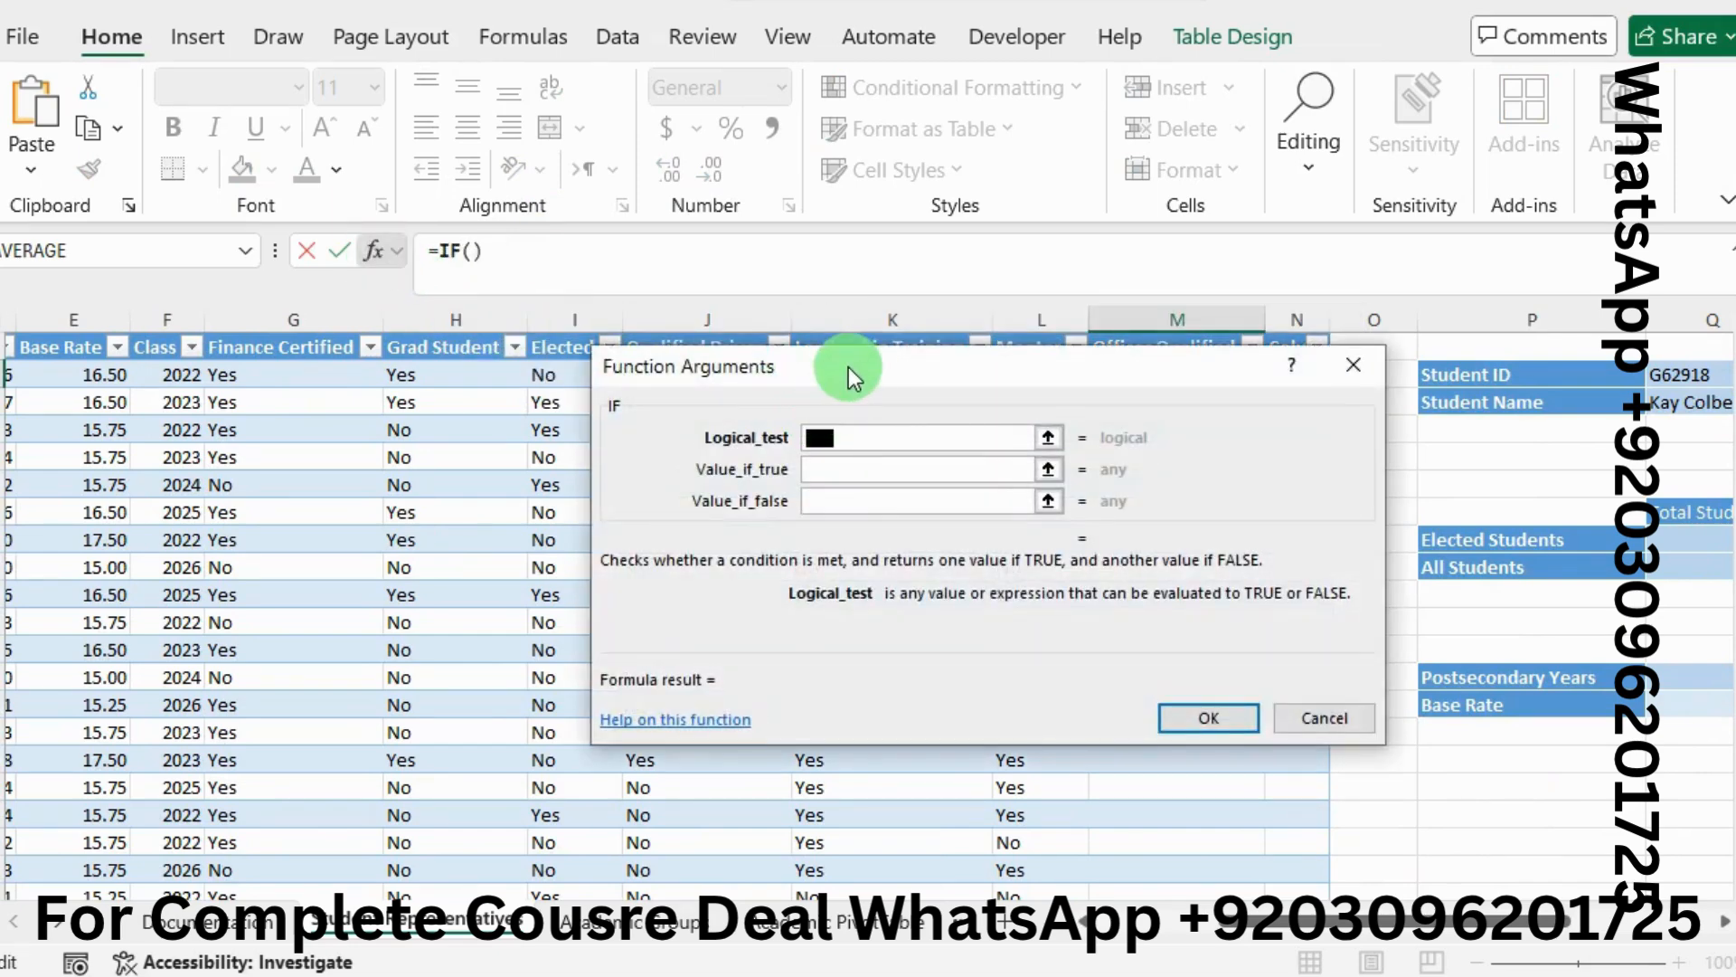
left_click_drag(848, 367, 784, 349)
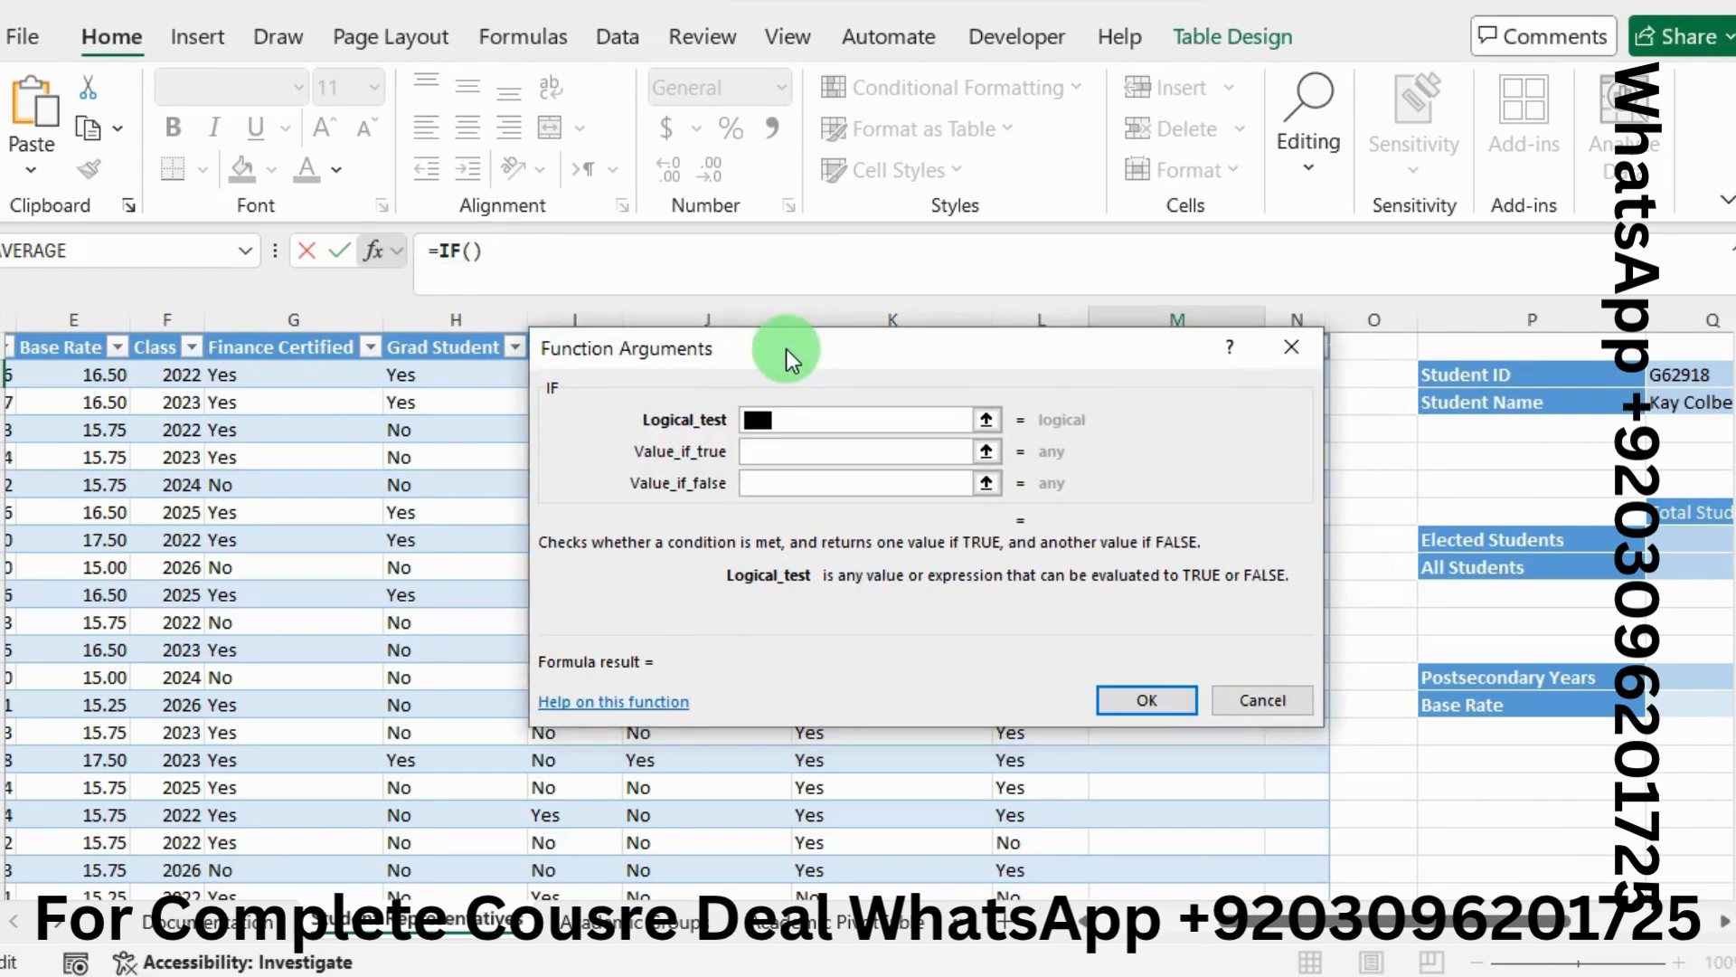
left_click_drag(785, 349, 922, 392)
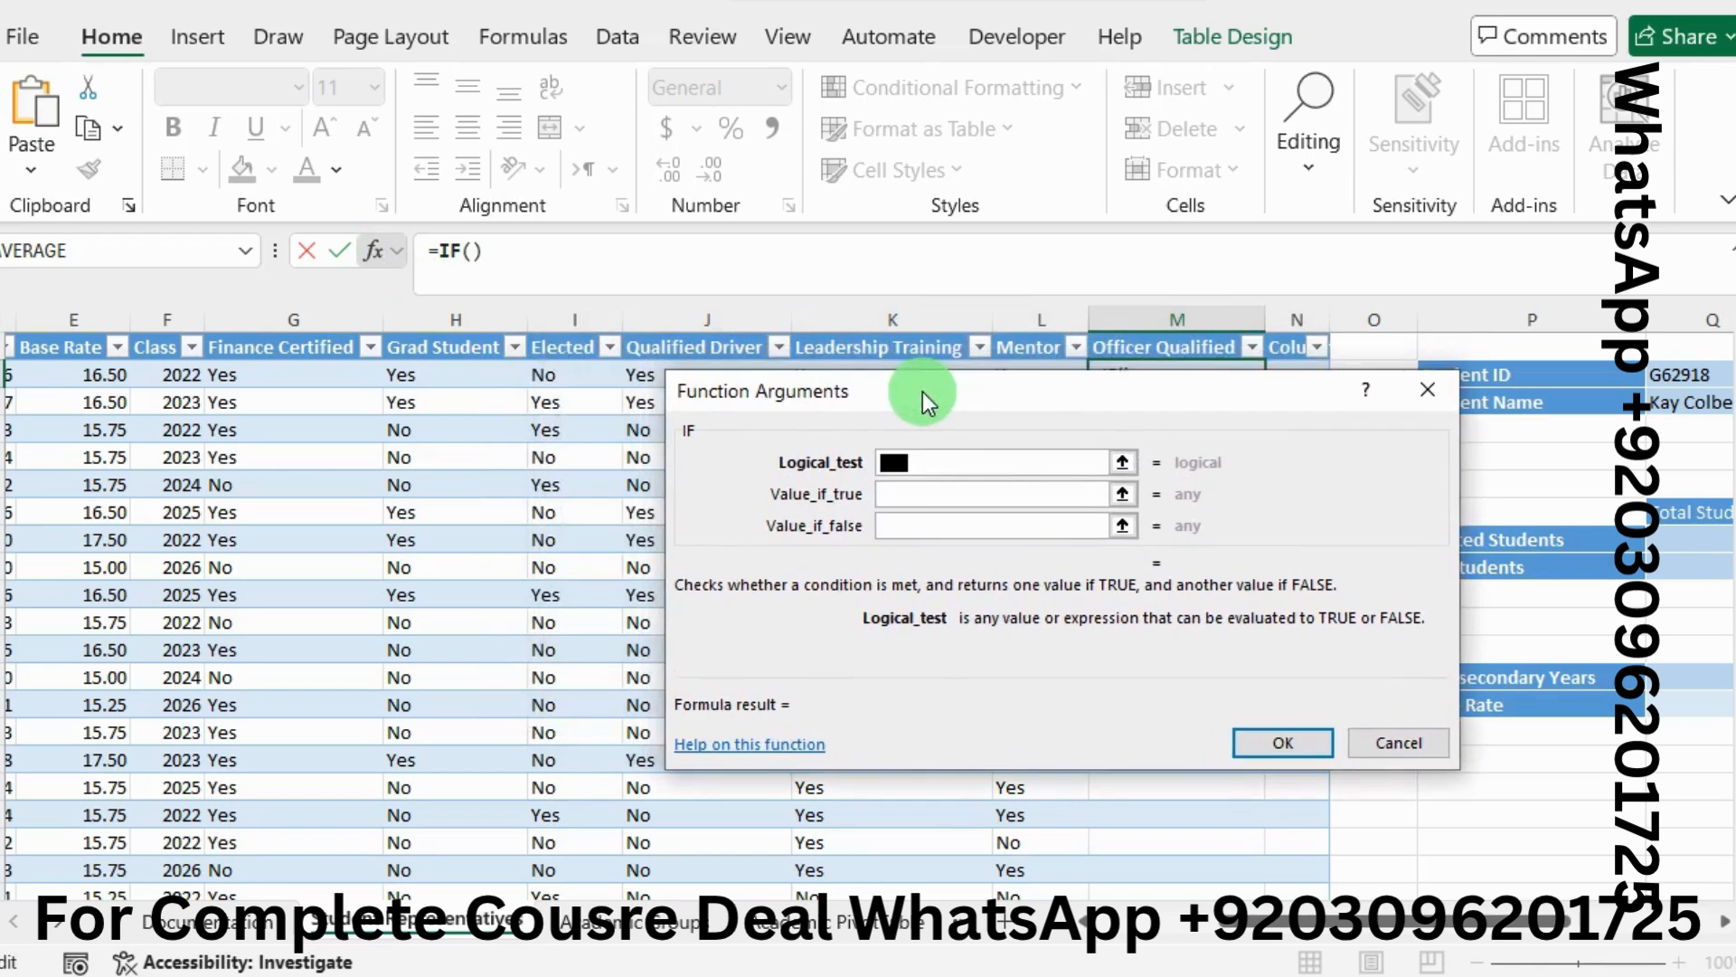
left_click(572, 377)
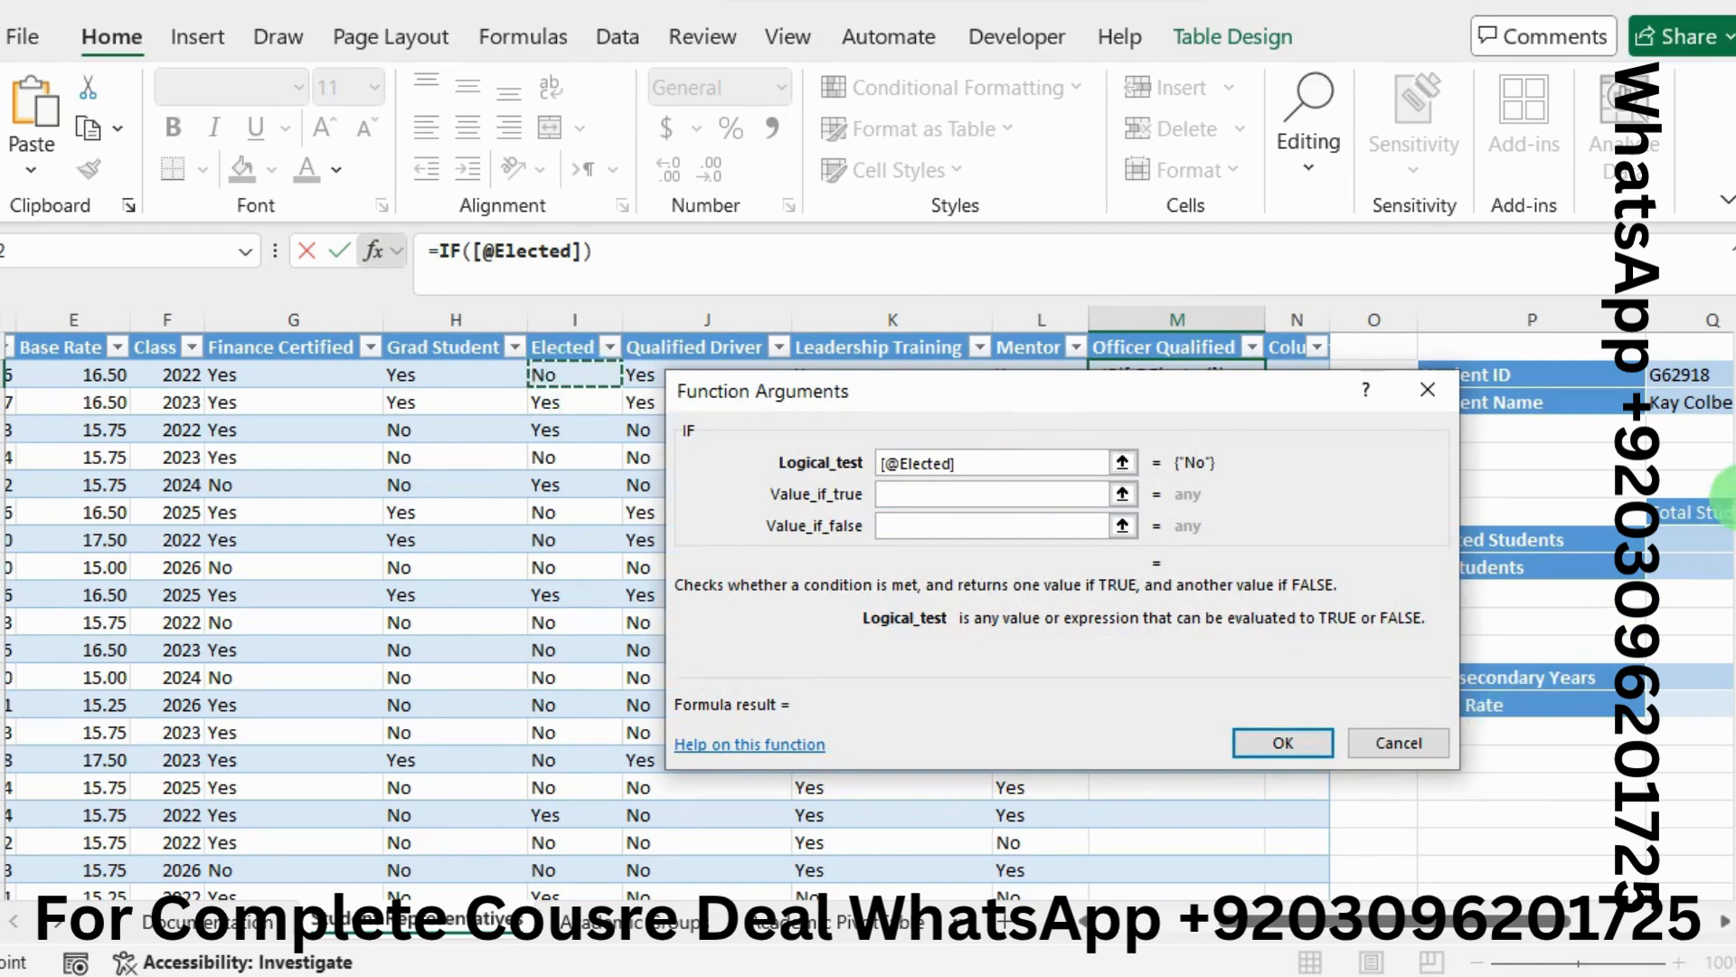
key("alt+Tab")
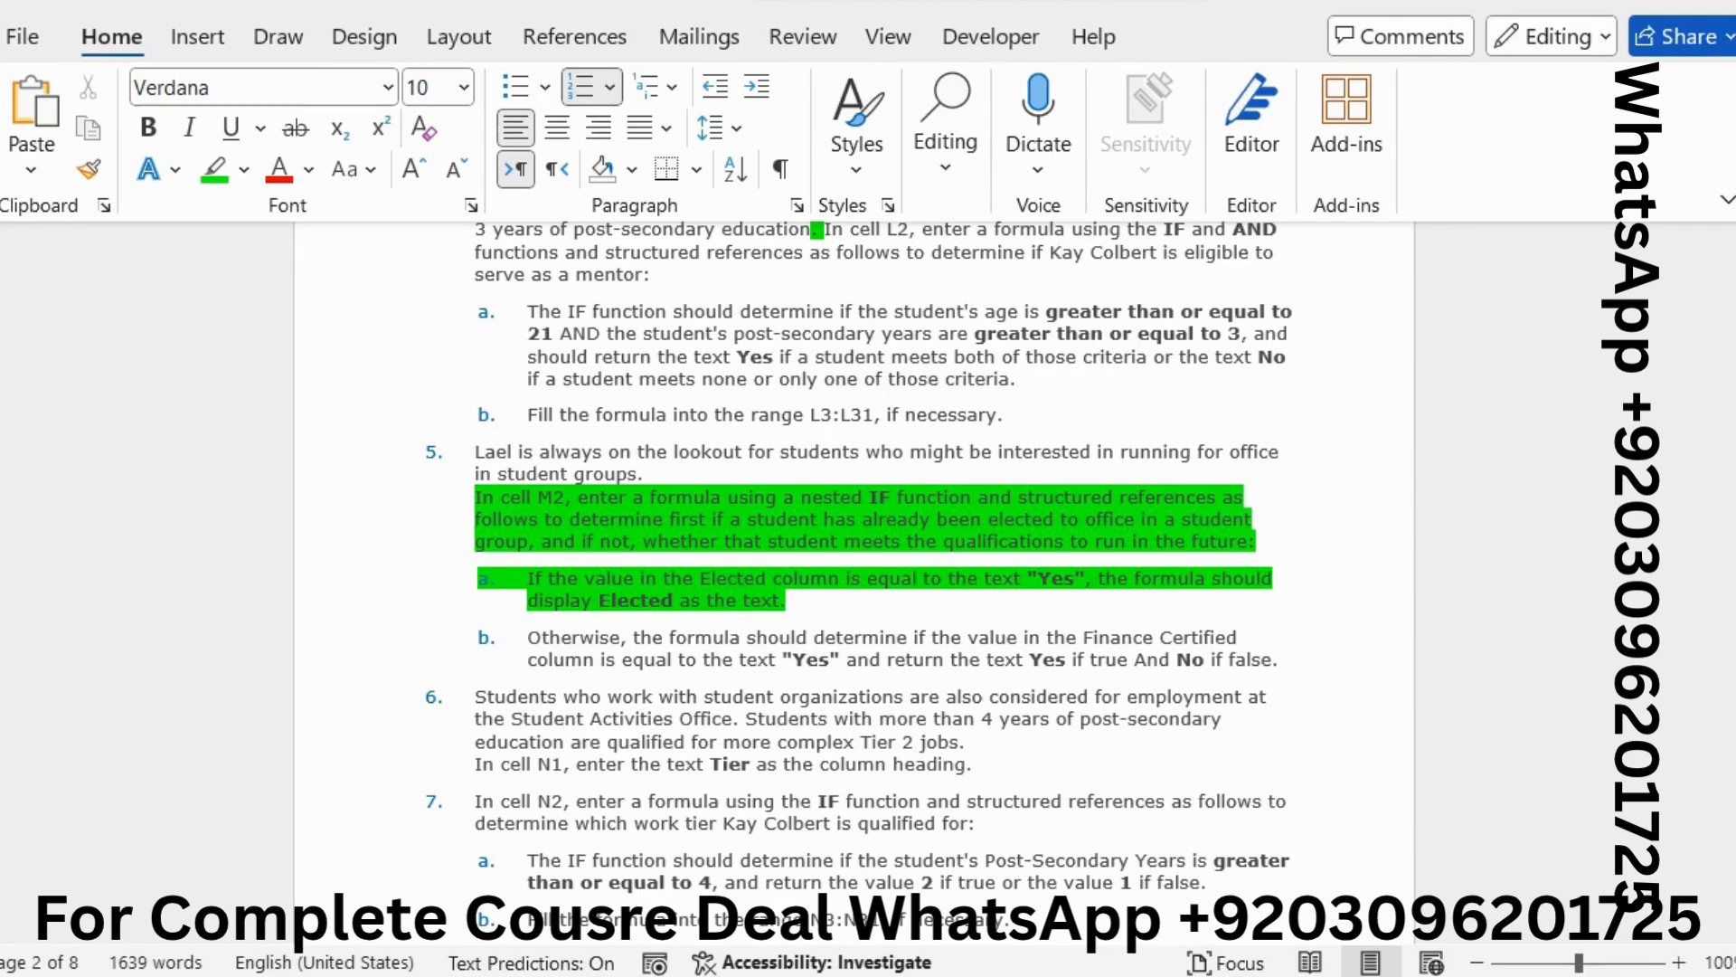
key("alt+Tab")
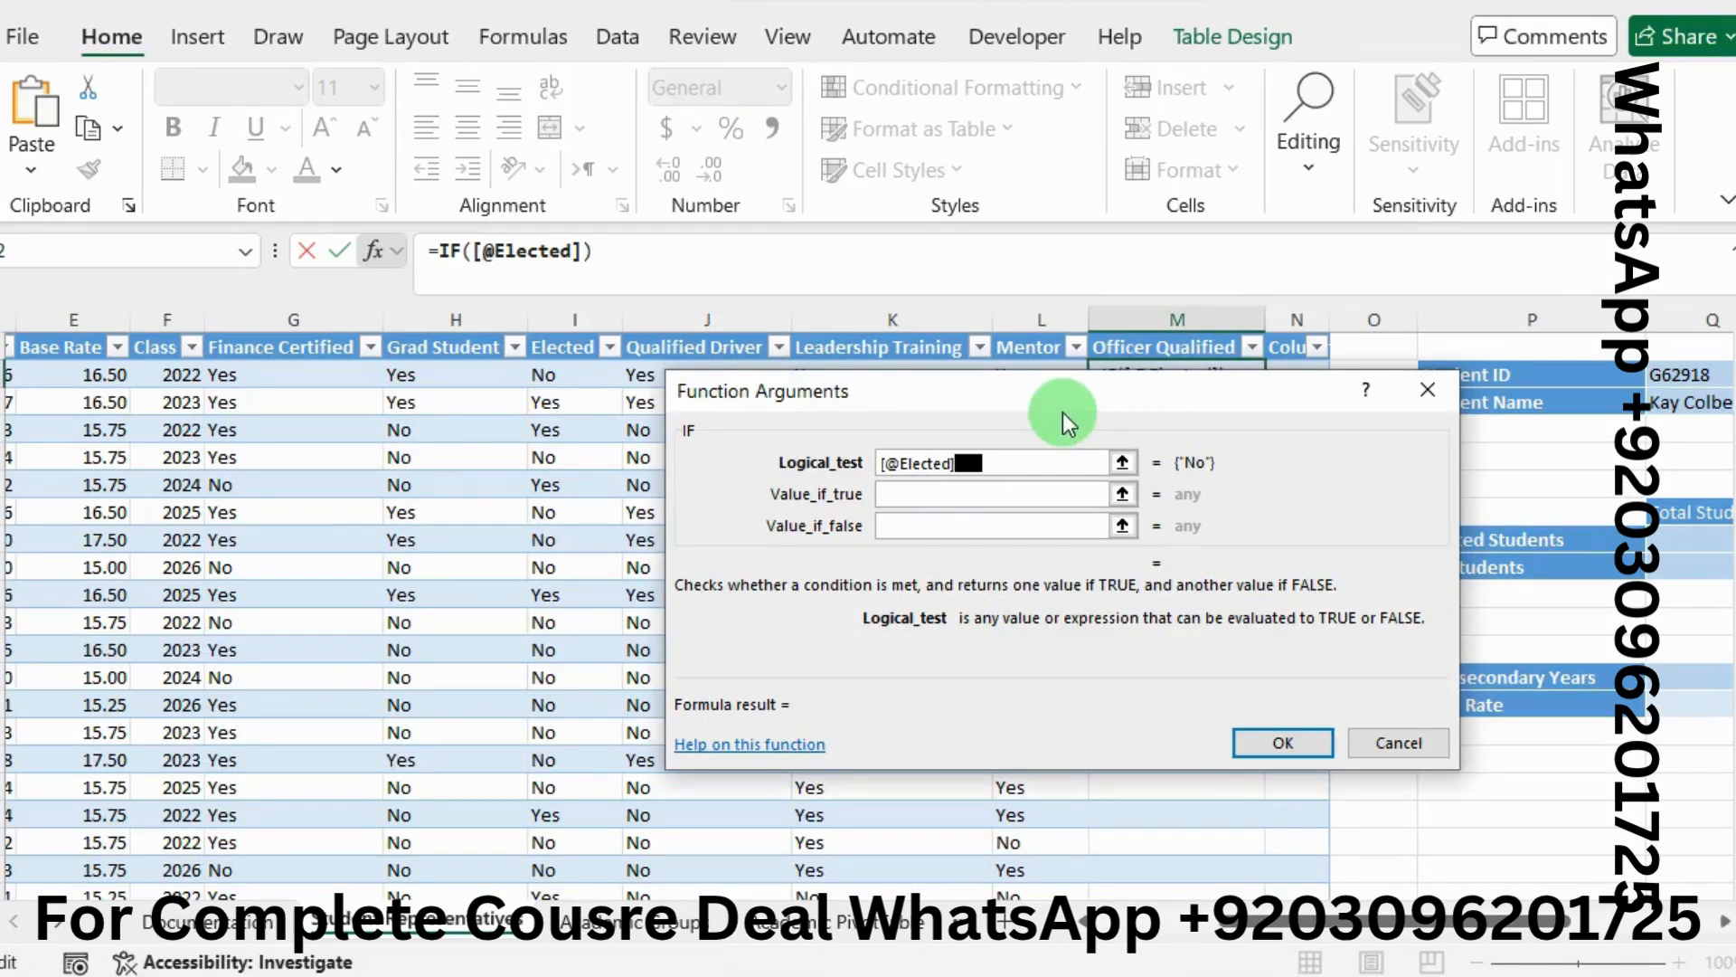
type("=\"Yes\"")
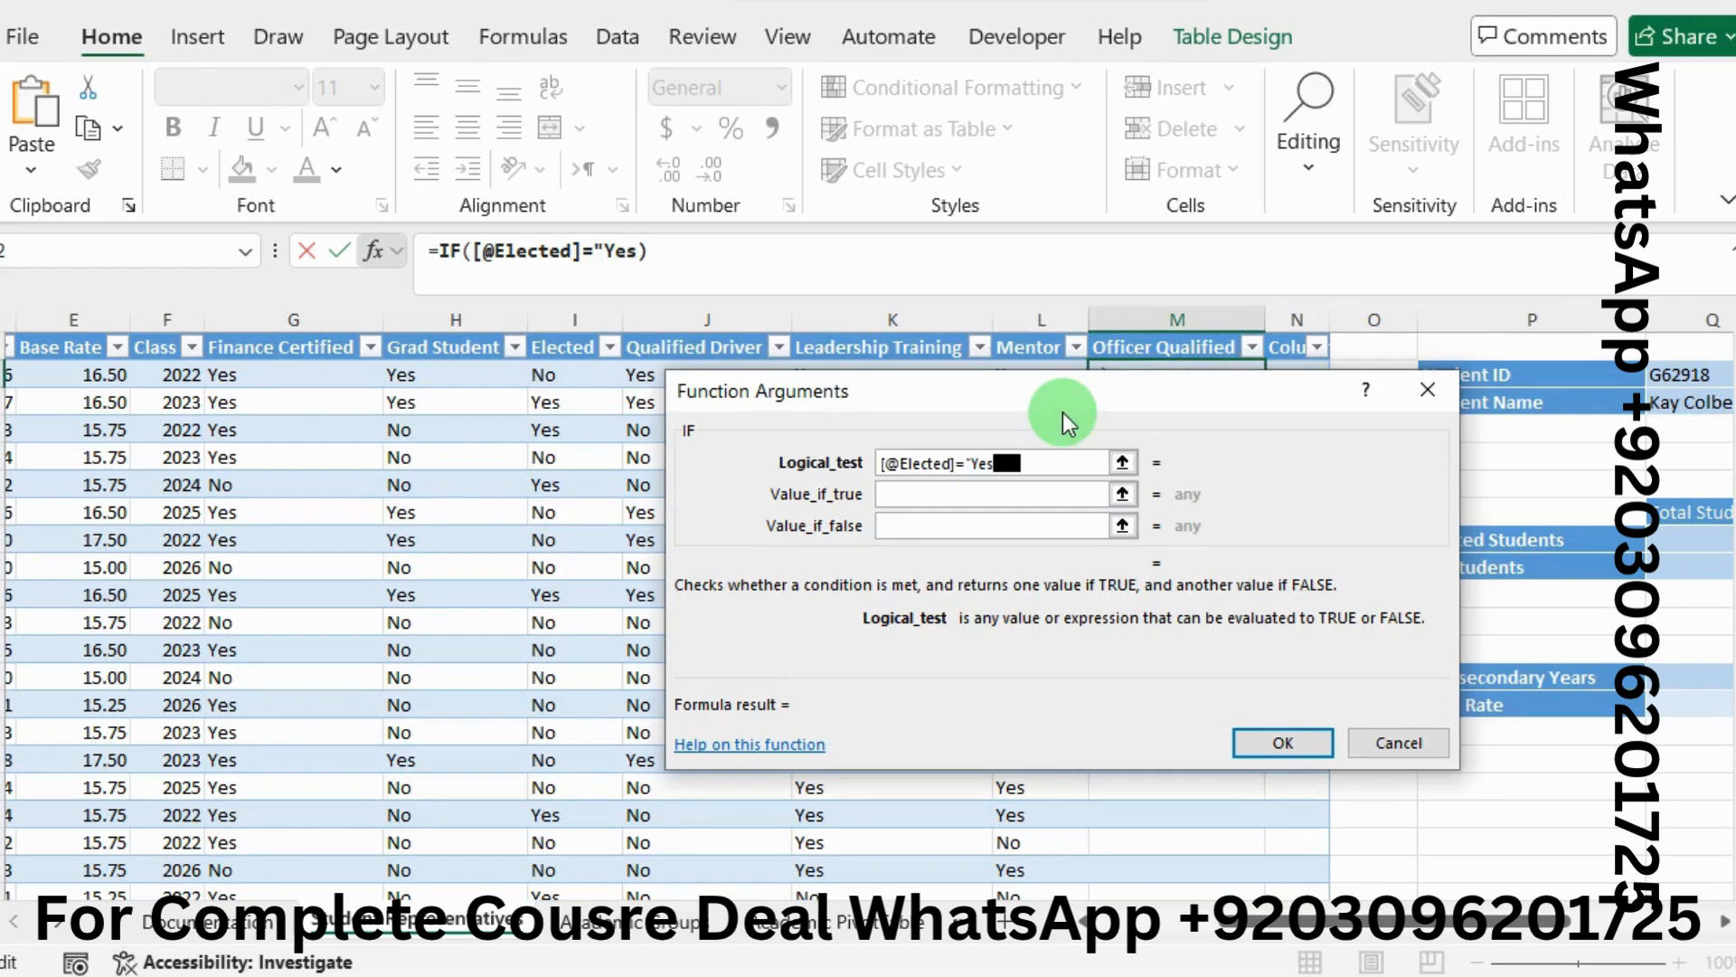
left_click(1043, 493)
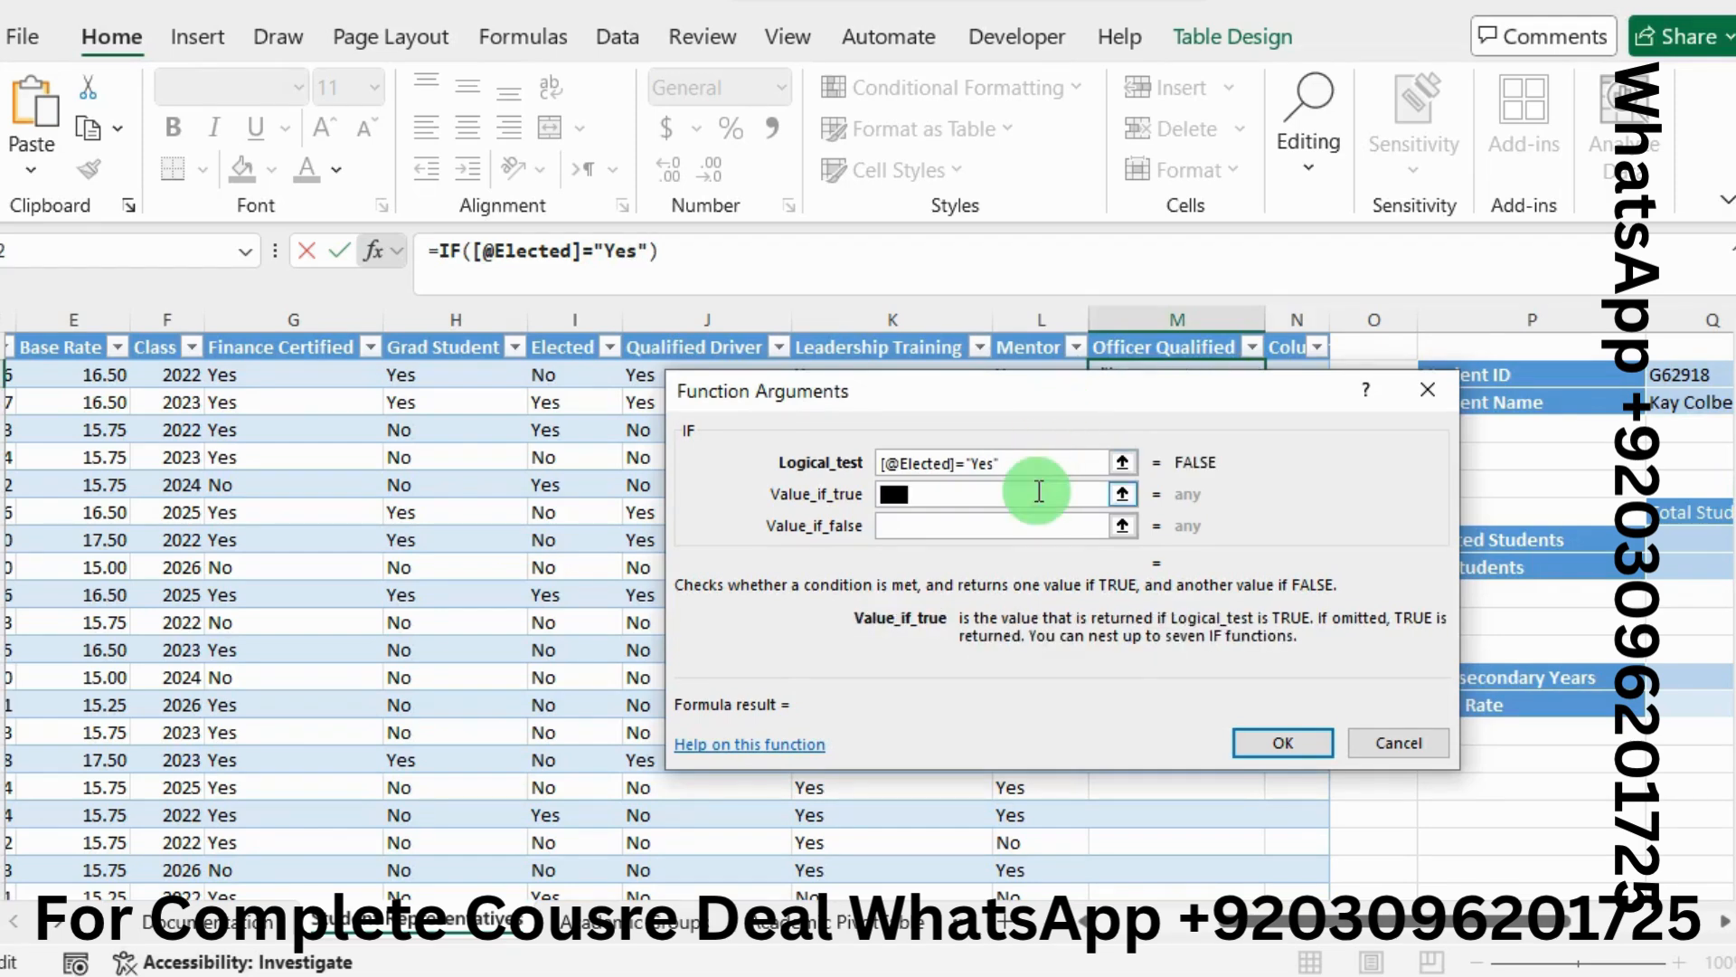
type("Elec")
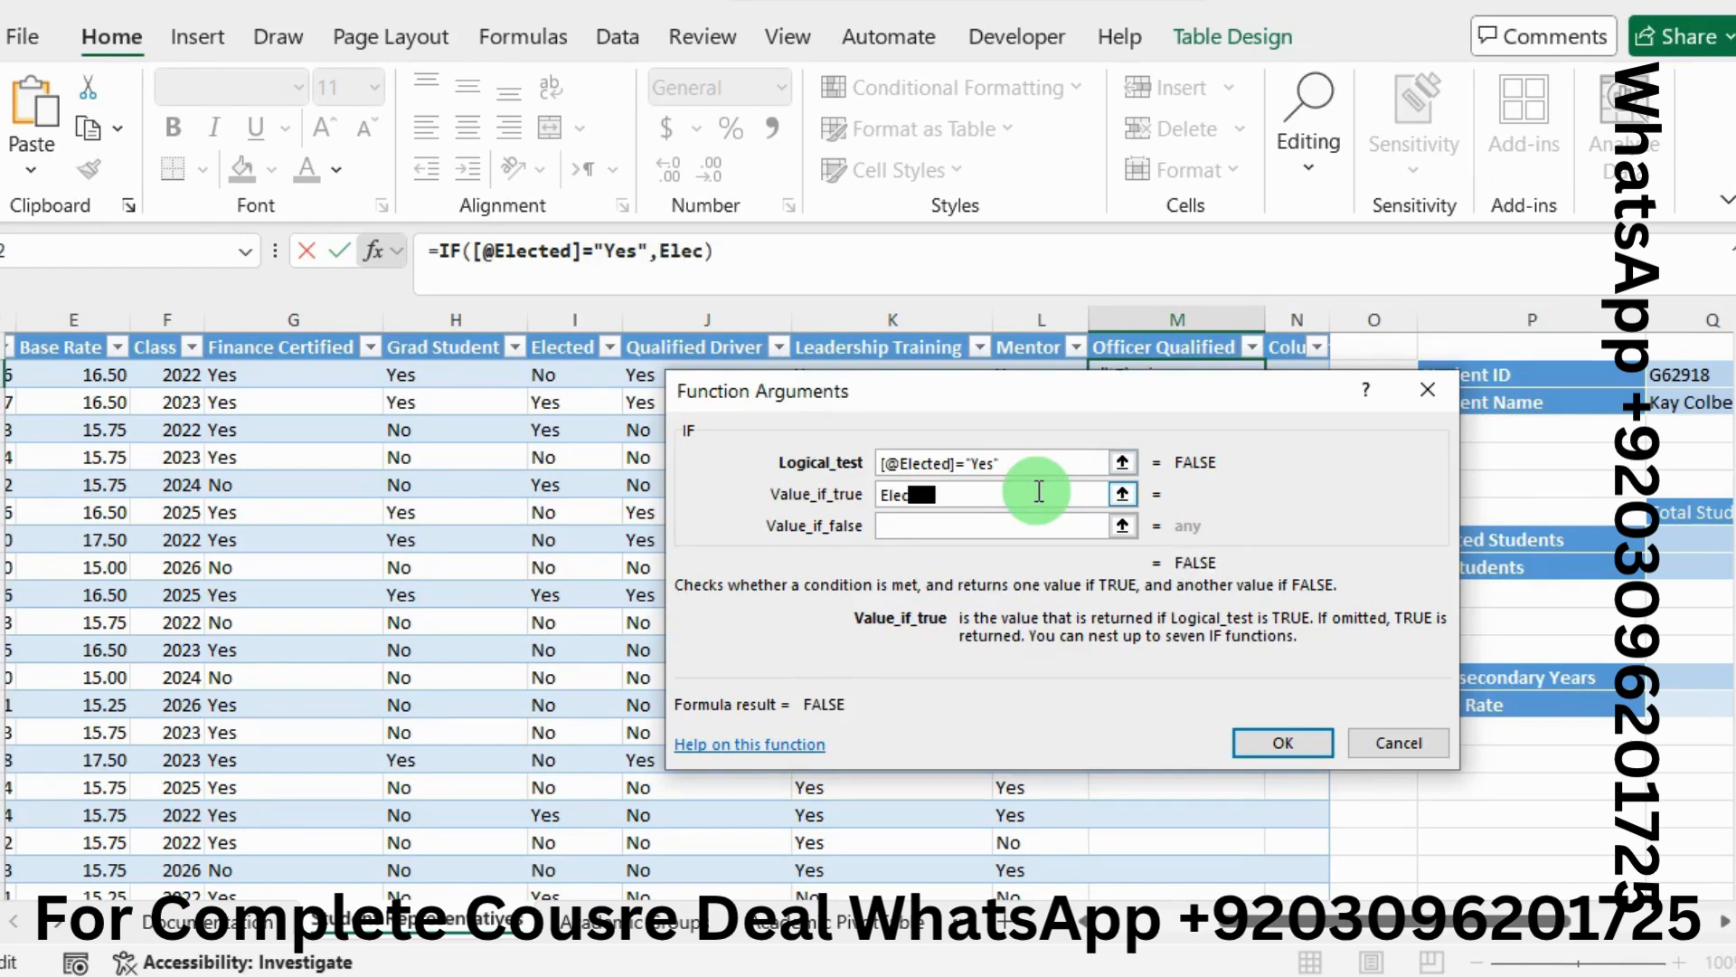
type("ted")
left_click(1001, 526)
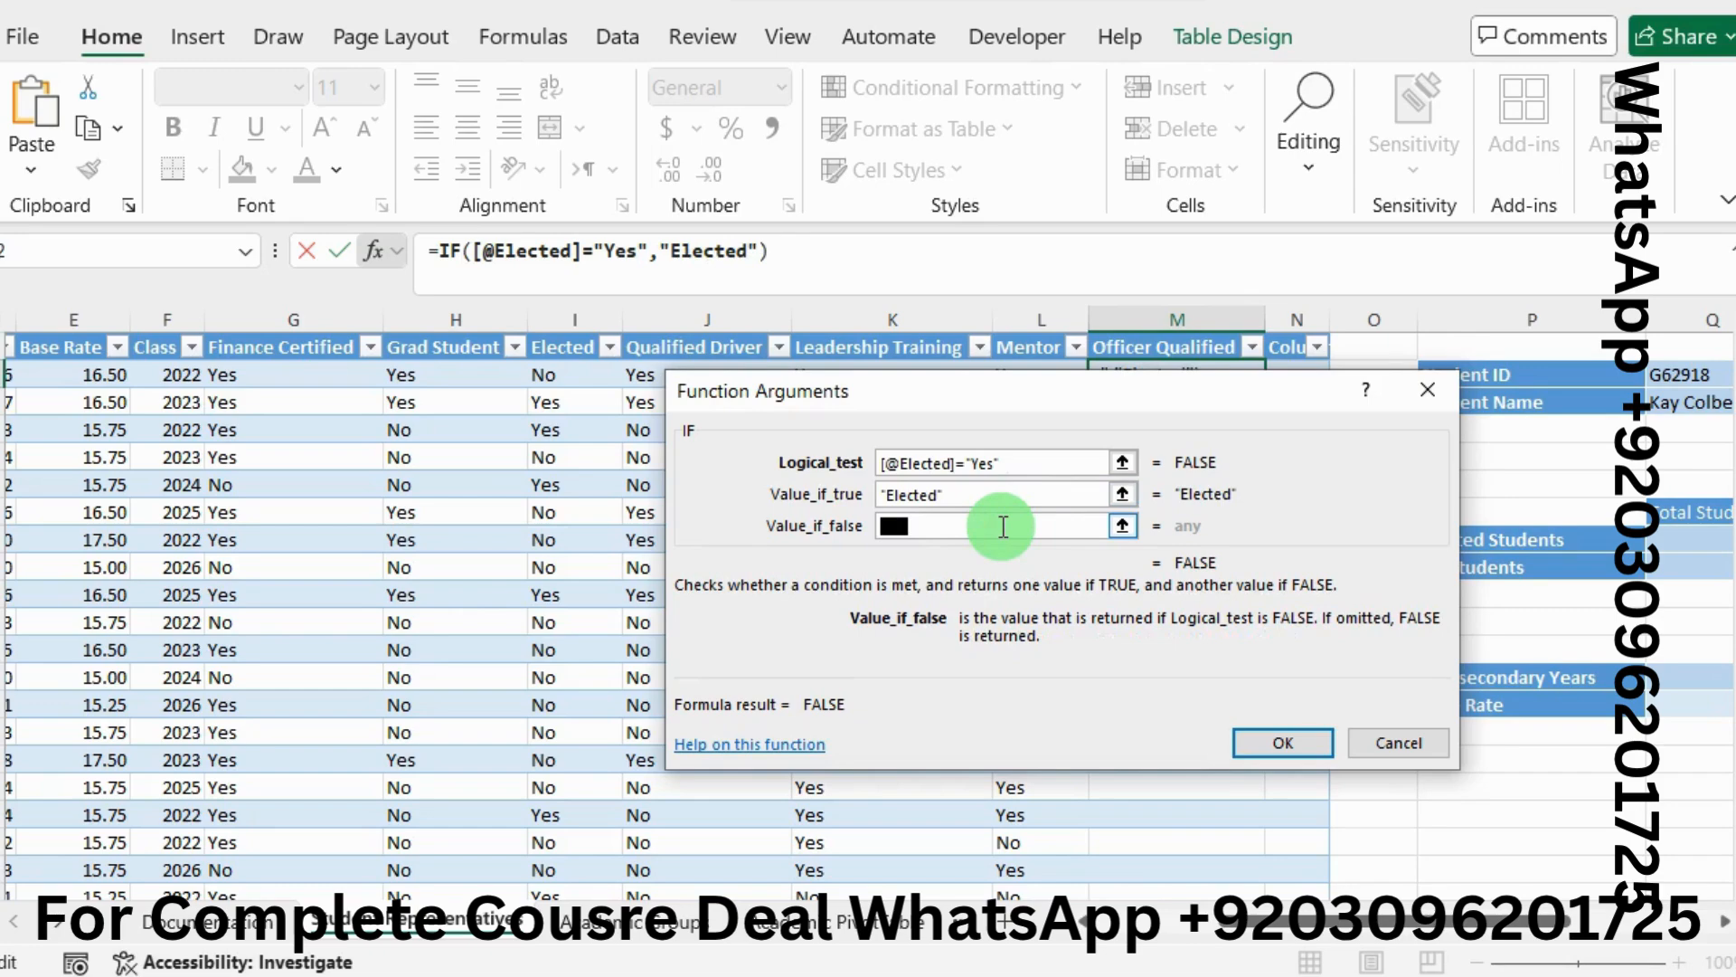
type("IF(")
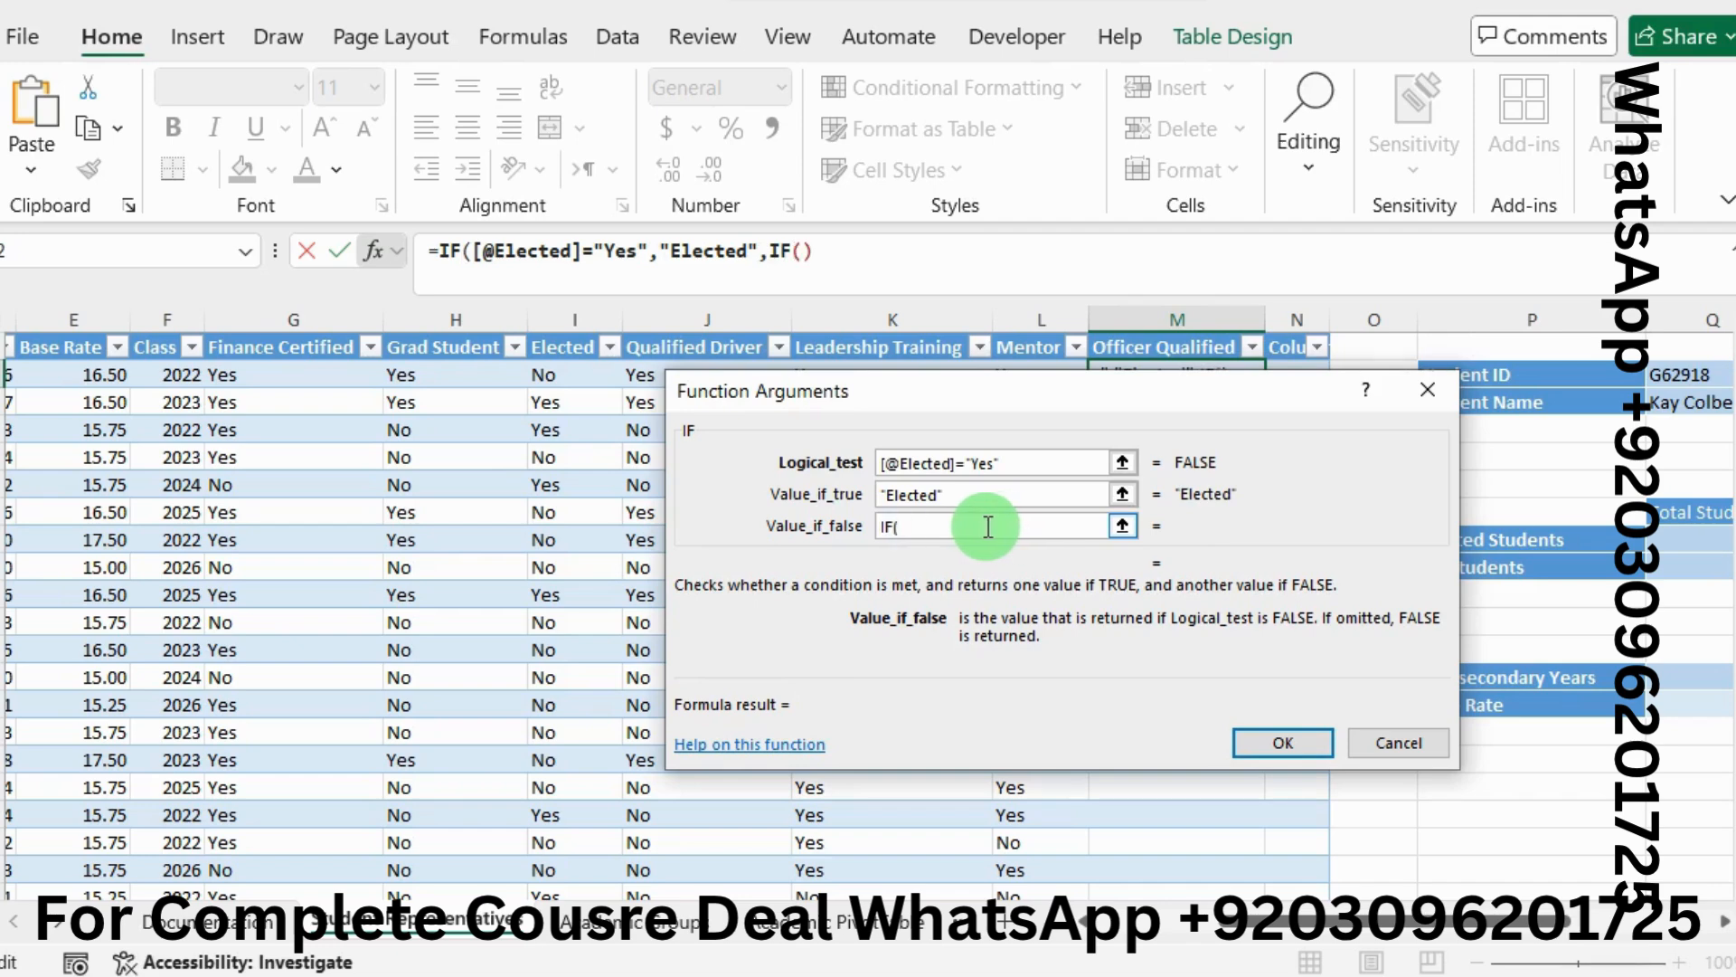
key("alt+Tab")
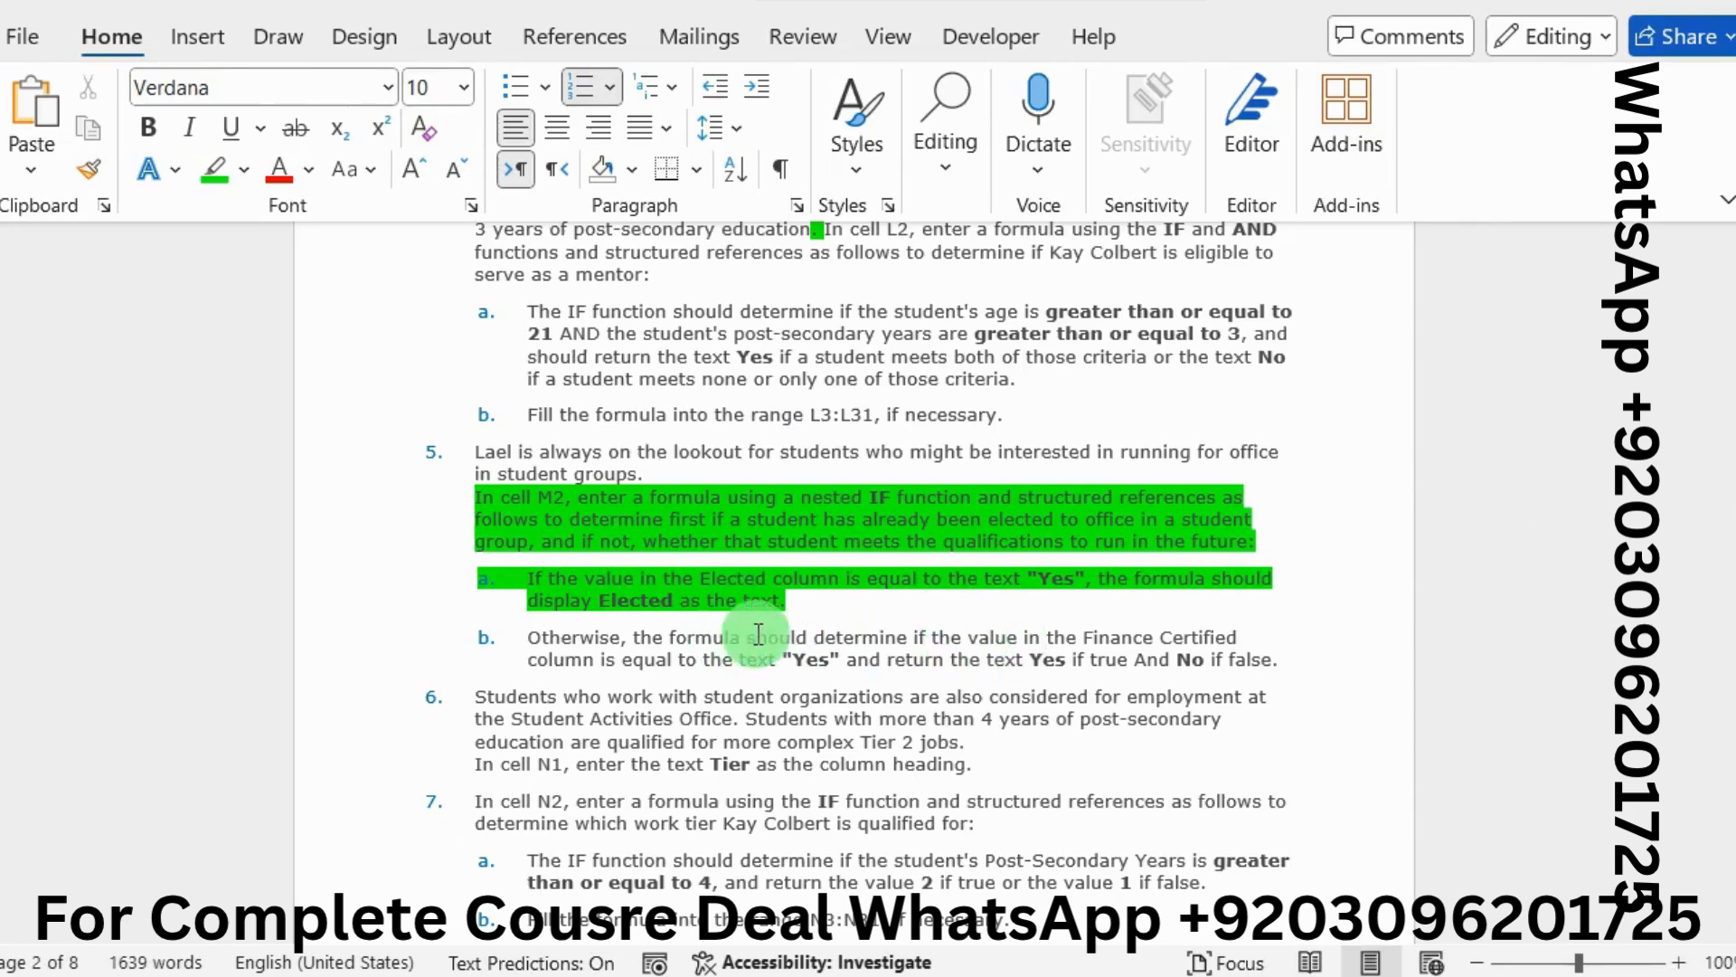
Highlight the remaining text of step 5b green
left_click_drag(749, 638, 1275, 652)
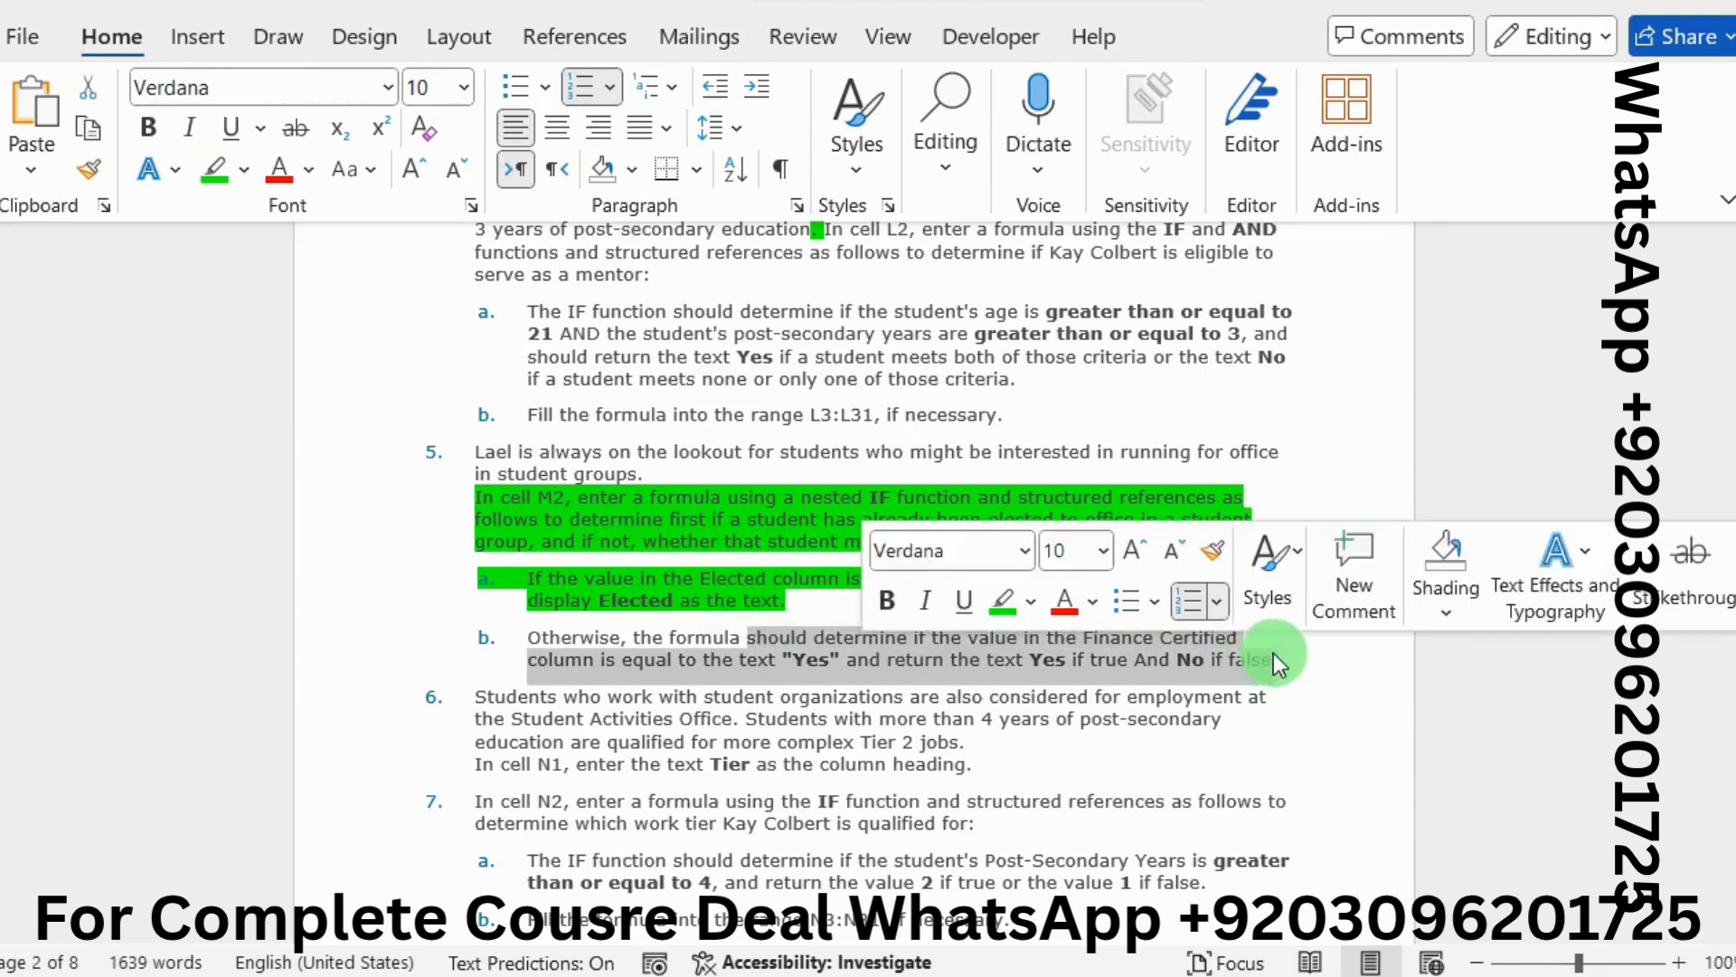
left_click(1001, 601)
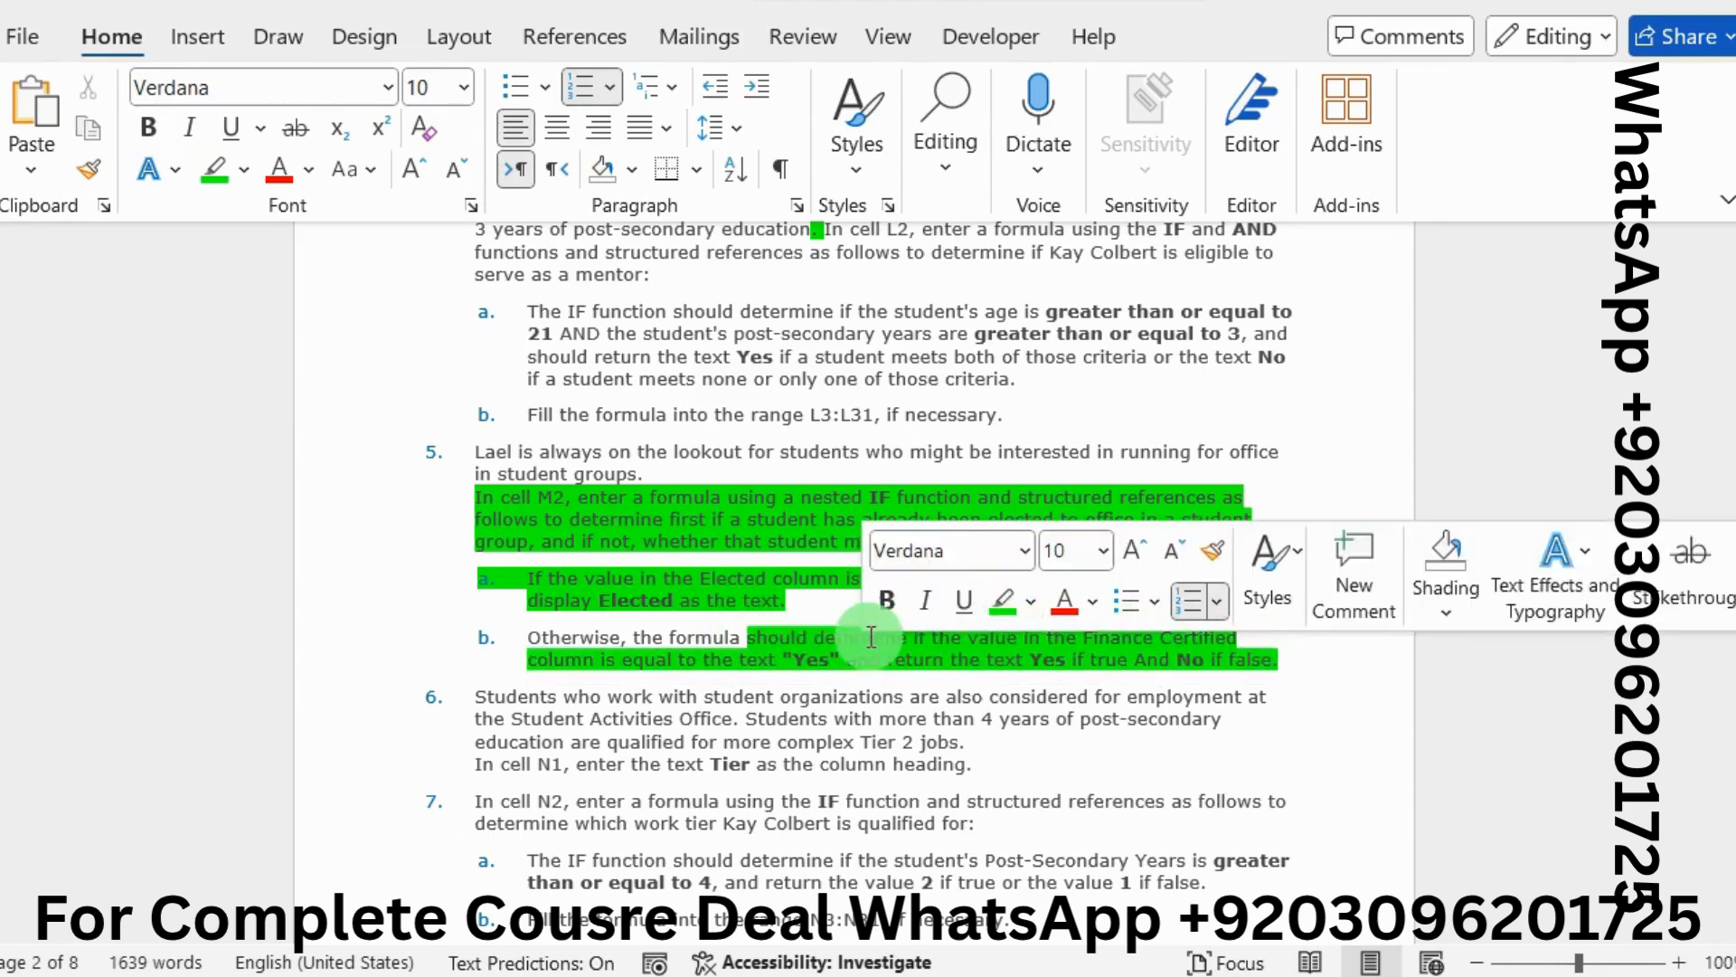
left_click(796, 665)
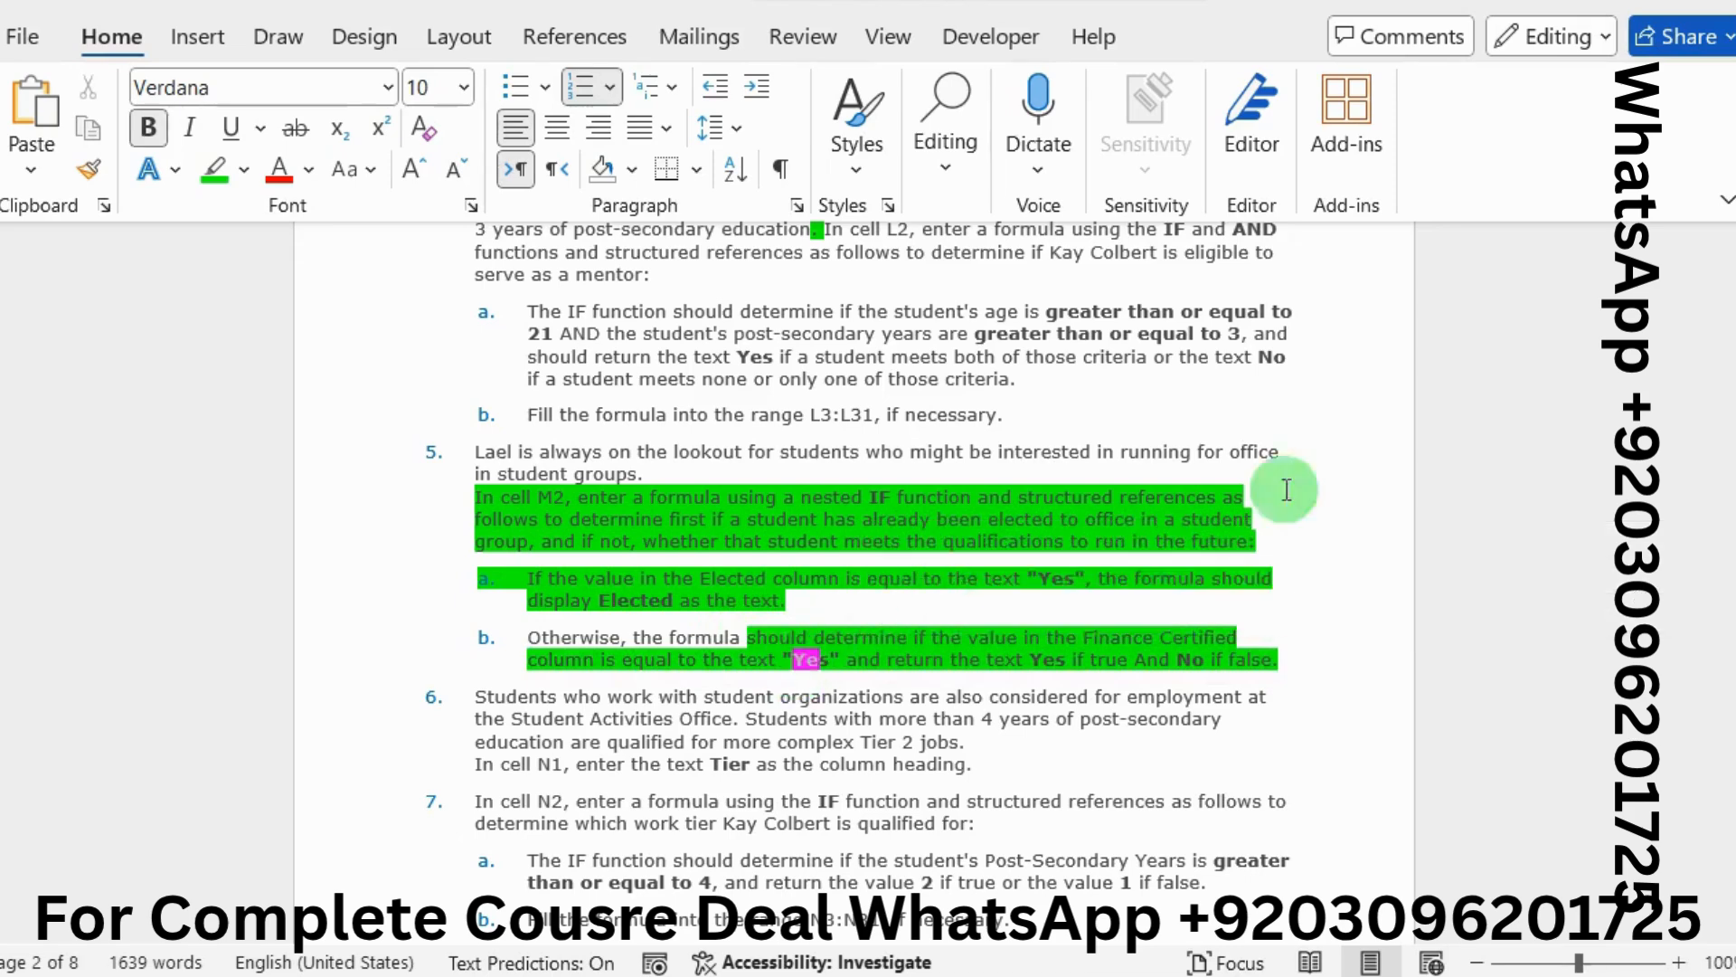
key("alt+Tab")
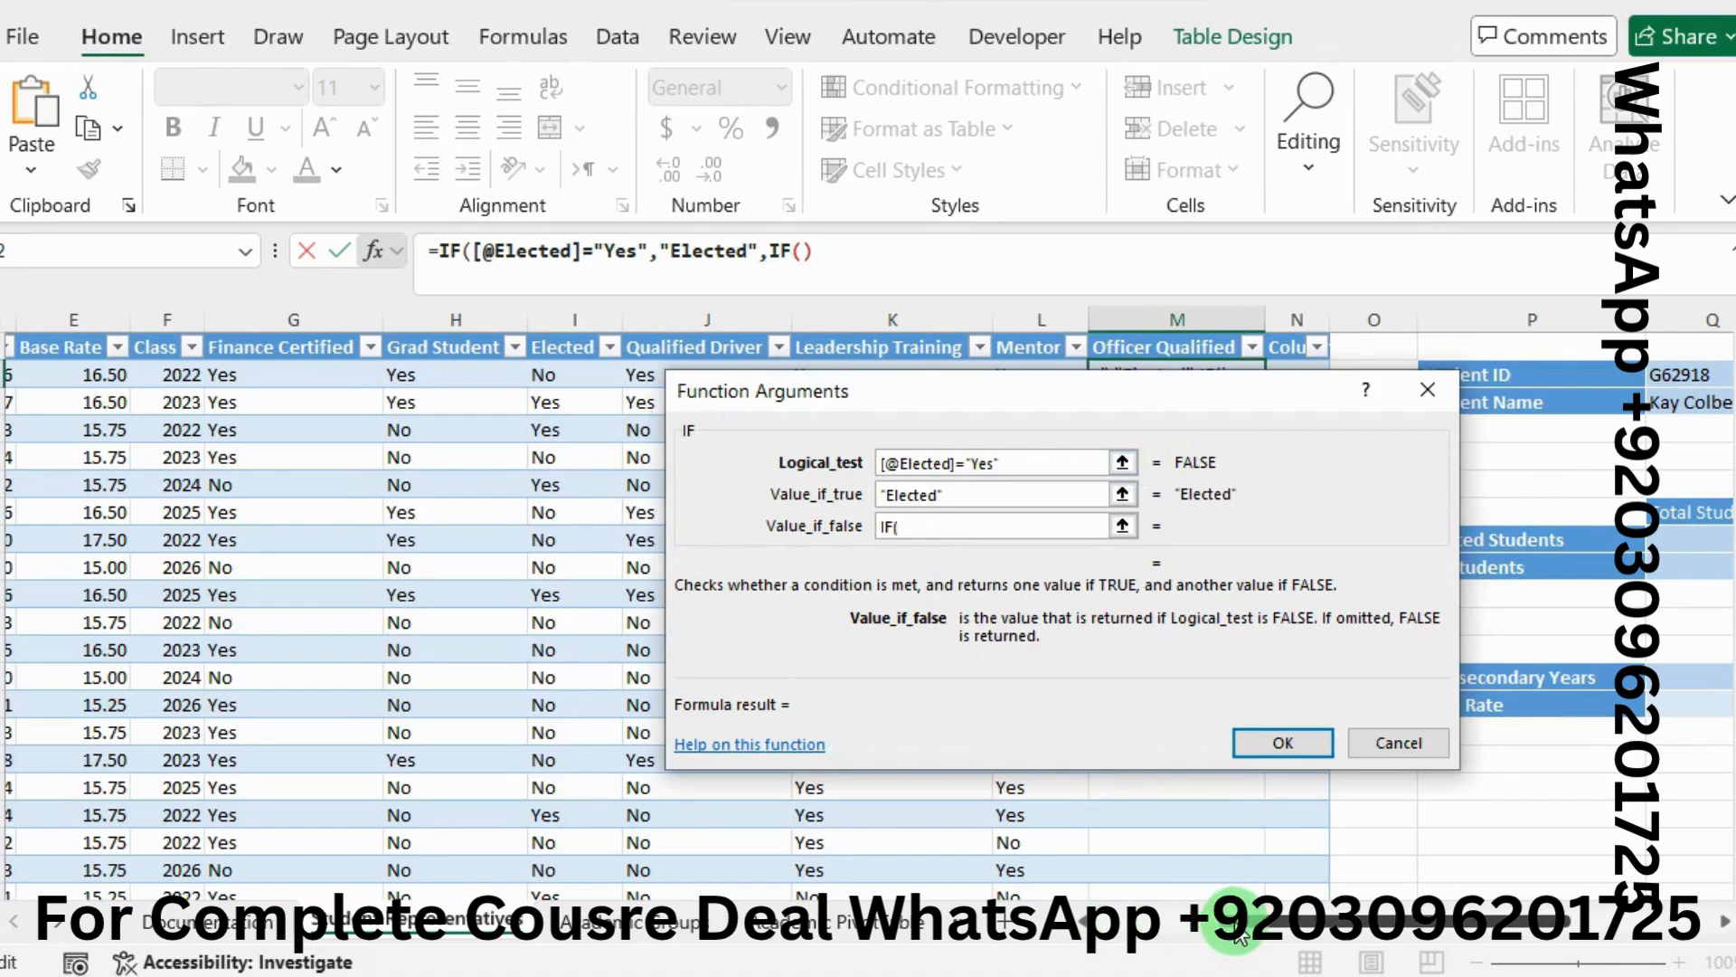
Complete Value_if_false as IF([@[Finance Certified]]="Yes","Yes","No") and confirm the formula
left_click_drag(1243, 920, 1188, 932)
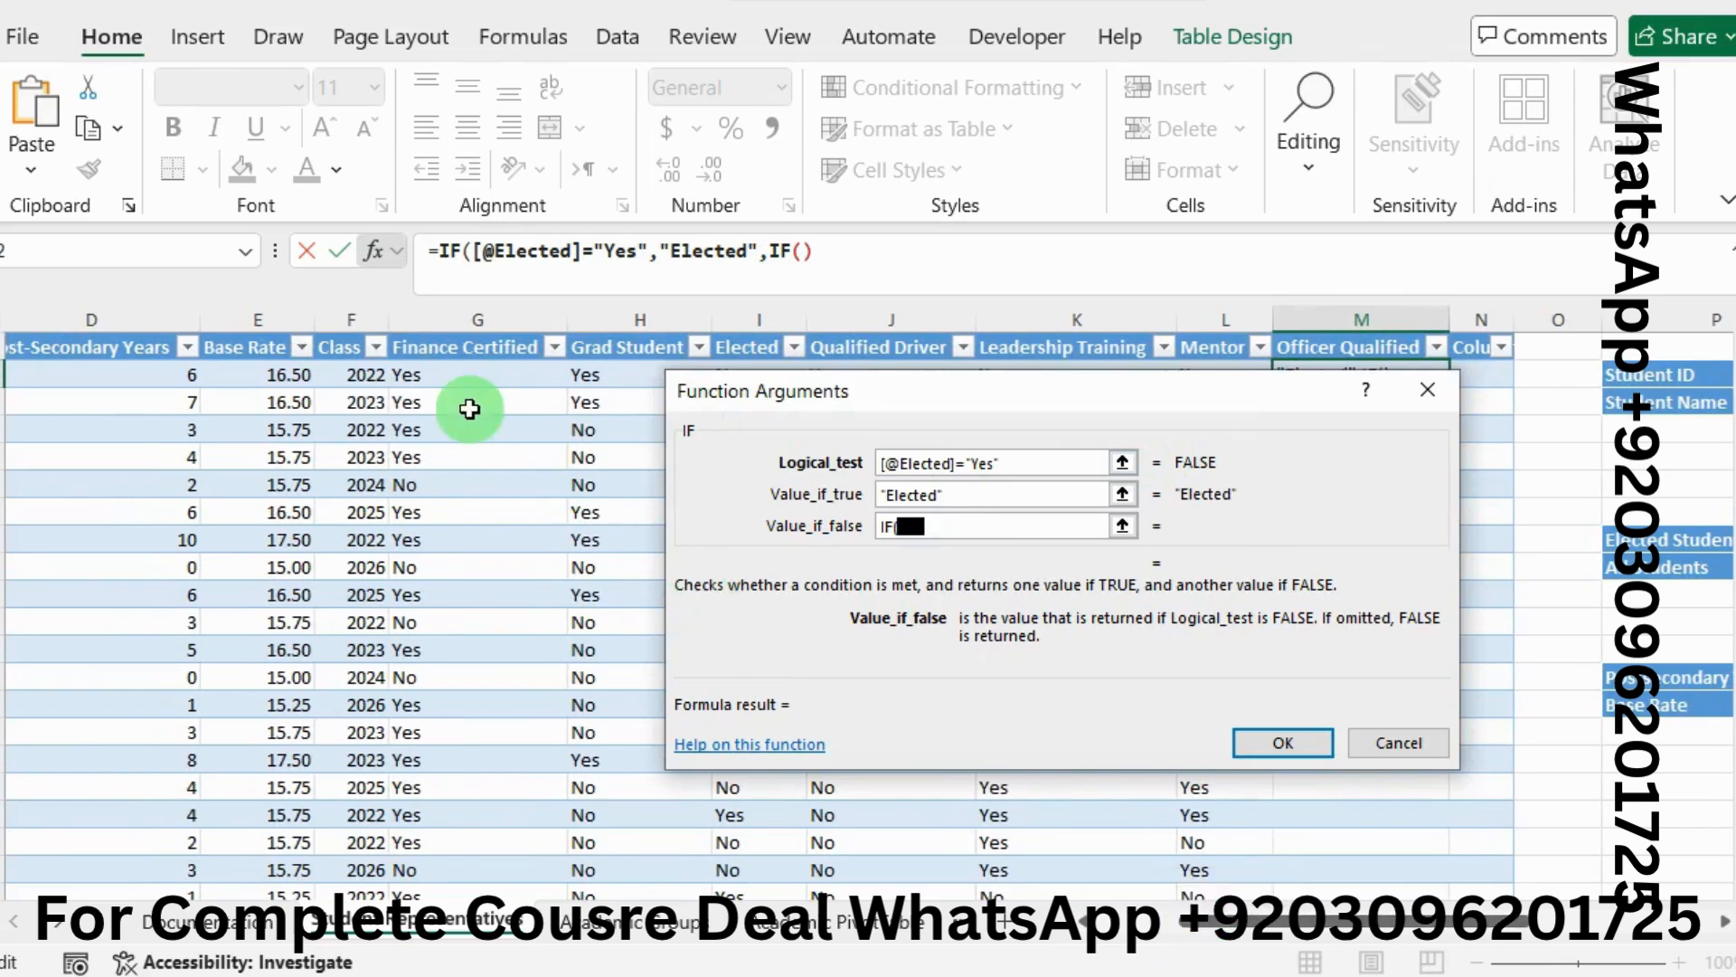
left_click(439, 377)
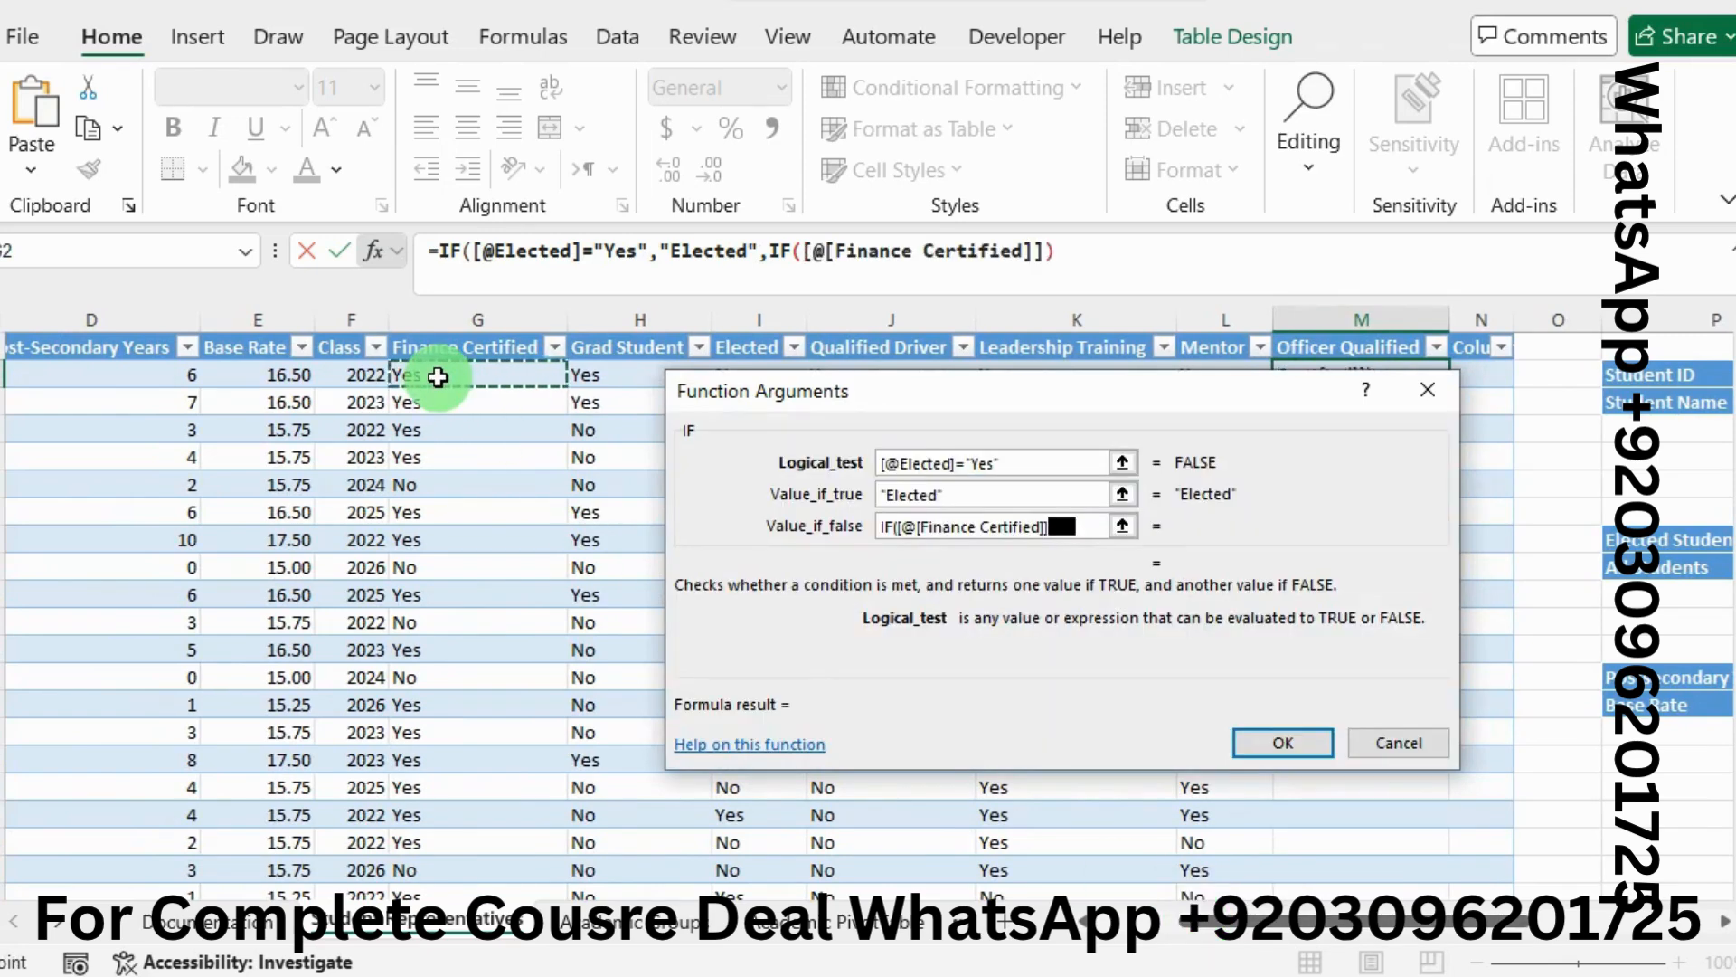
type("=")
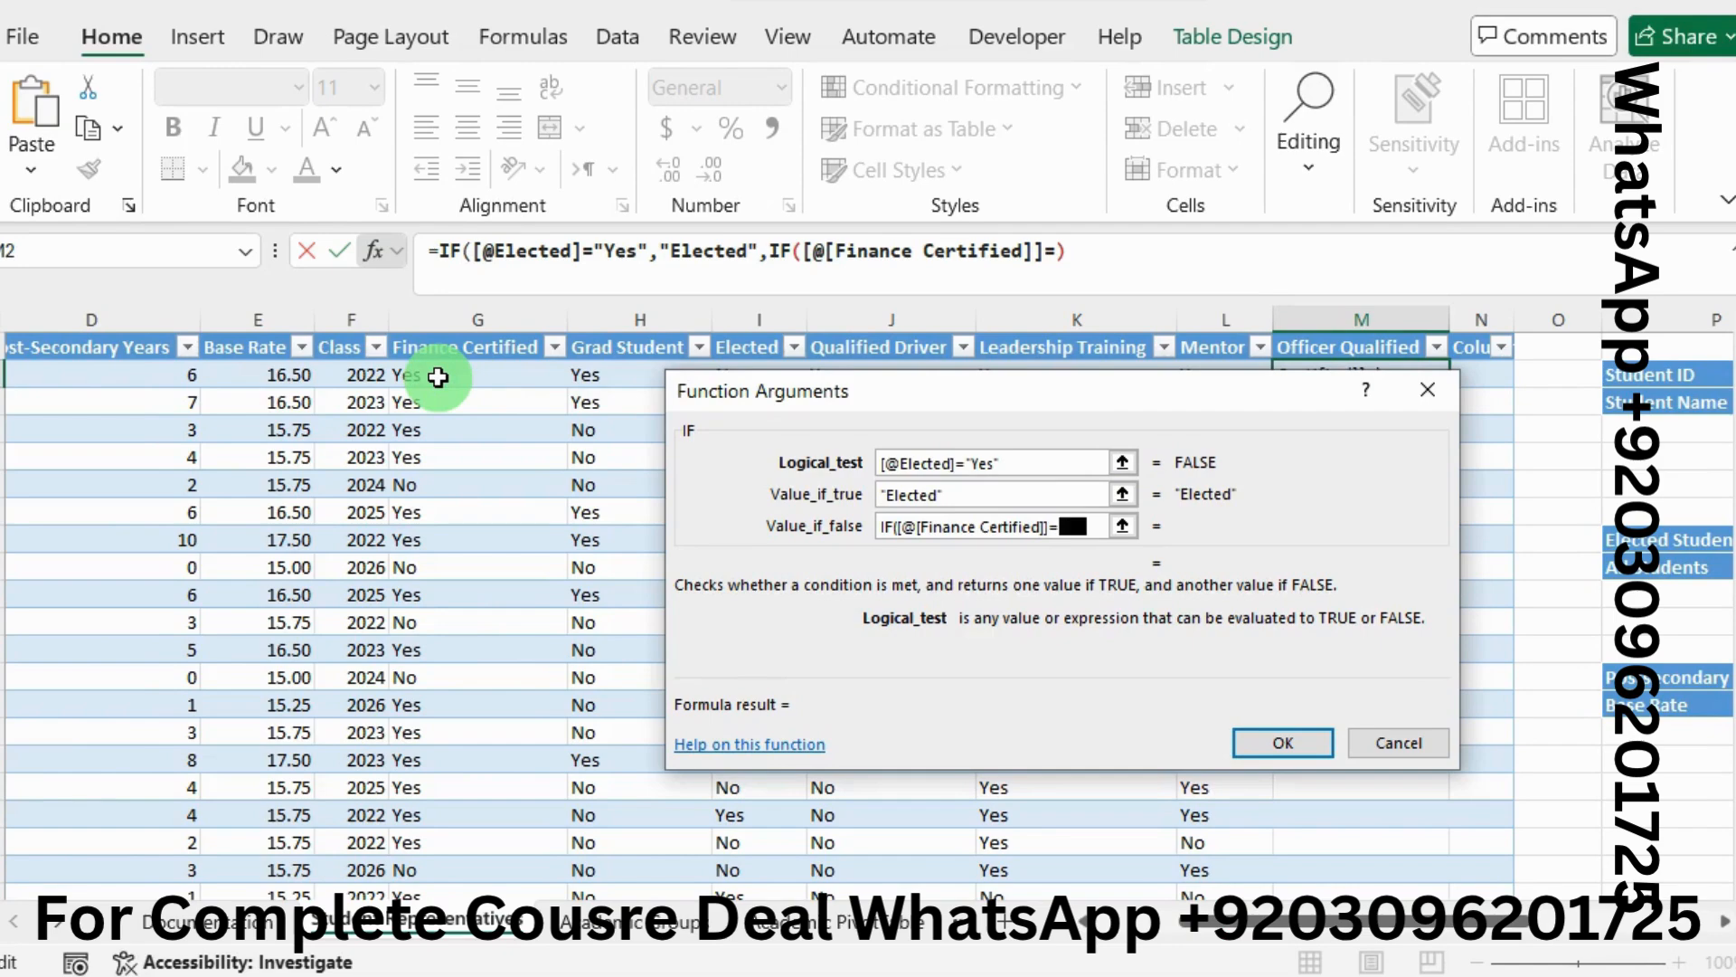
type("\"yES")
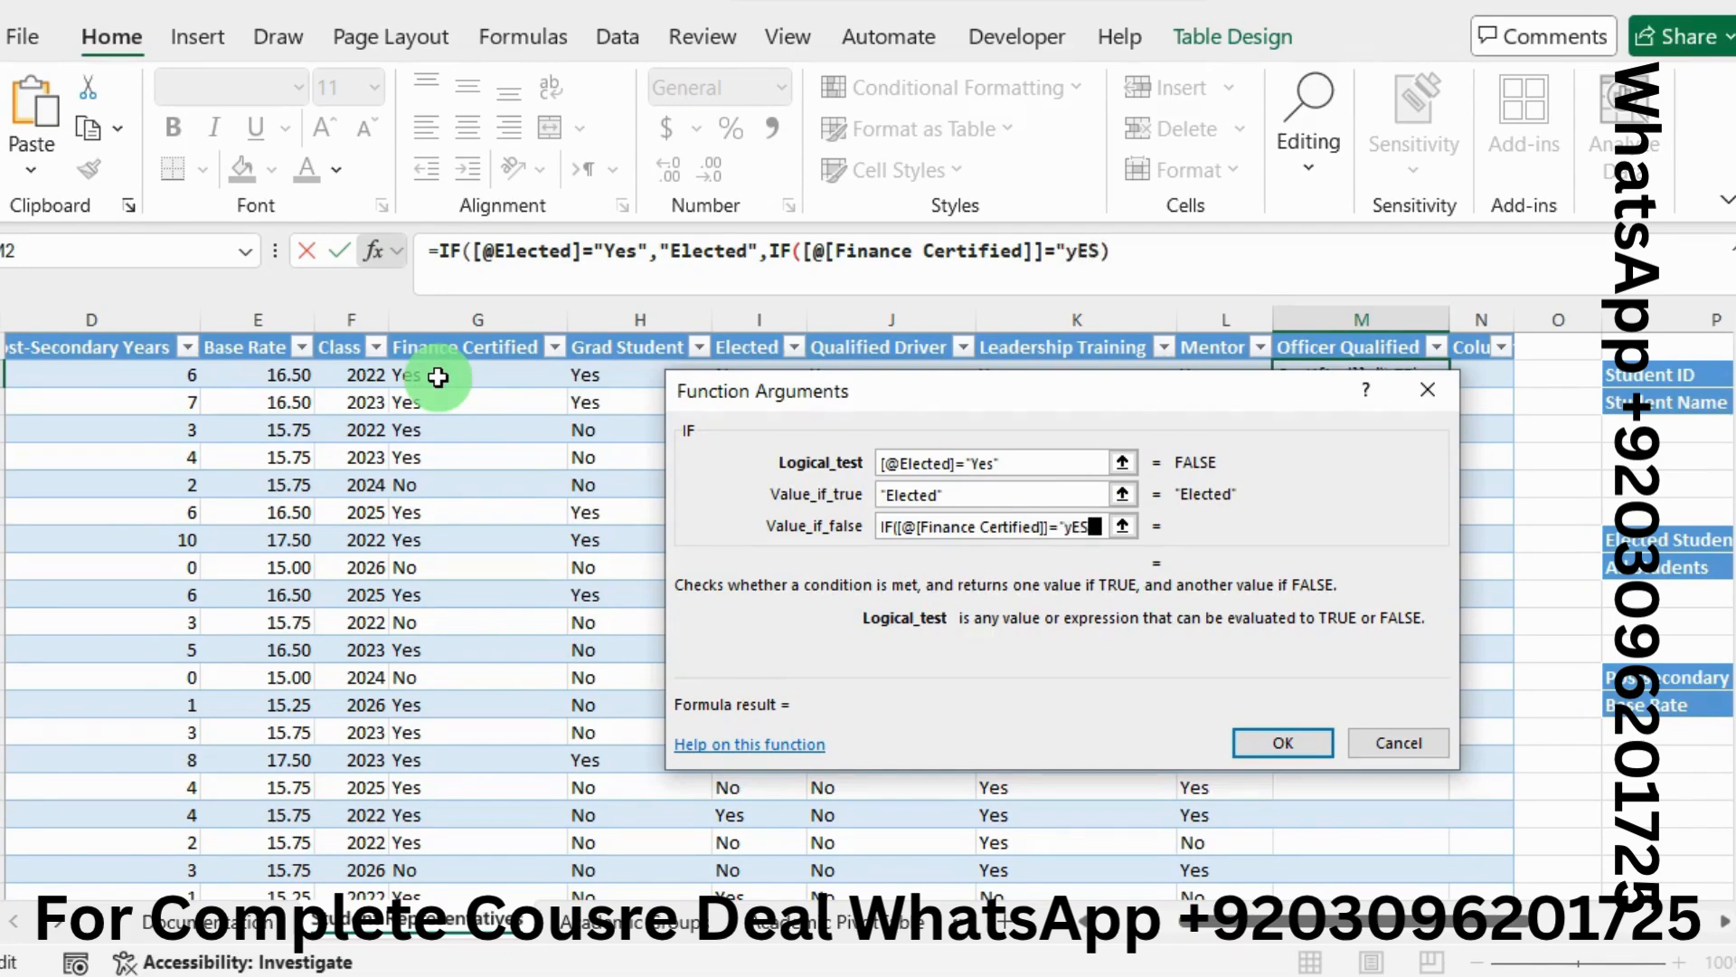
key("BackSpace")
key("BackSpace")
type("Yes\",\"Yes\"")
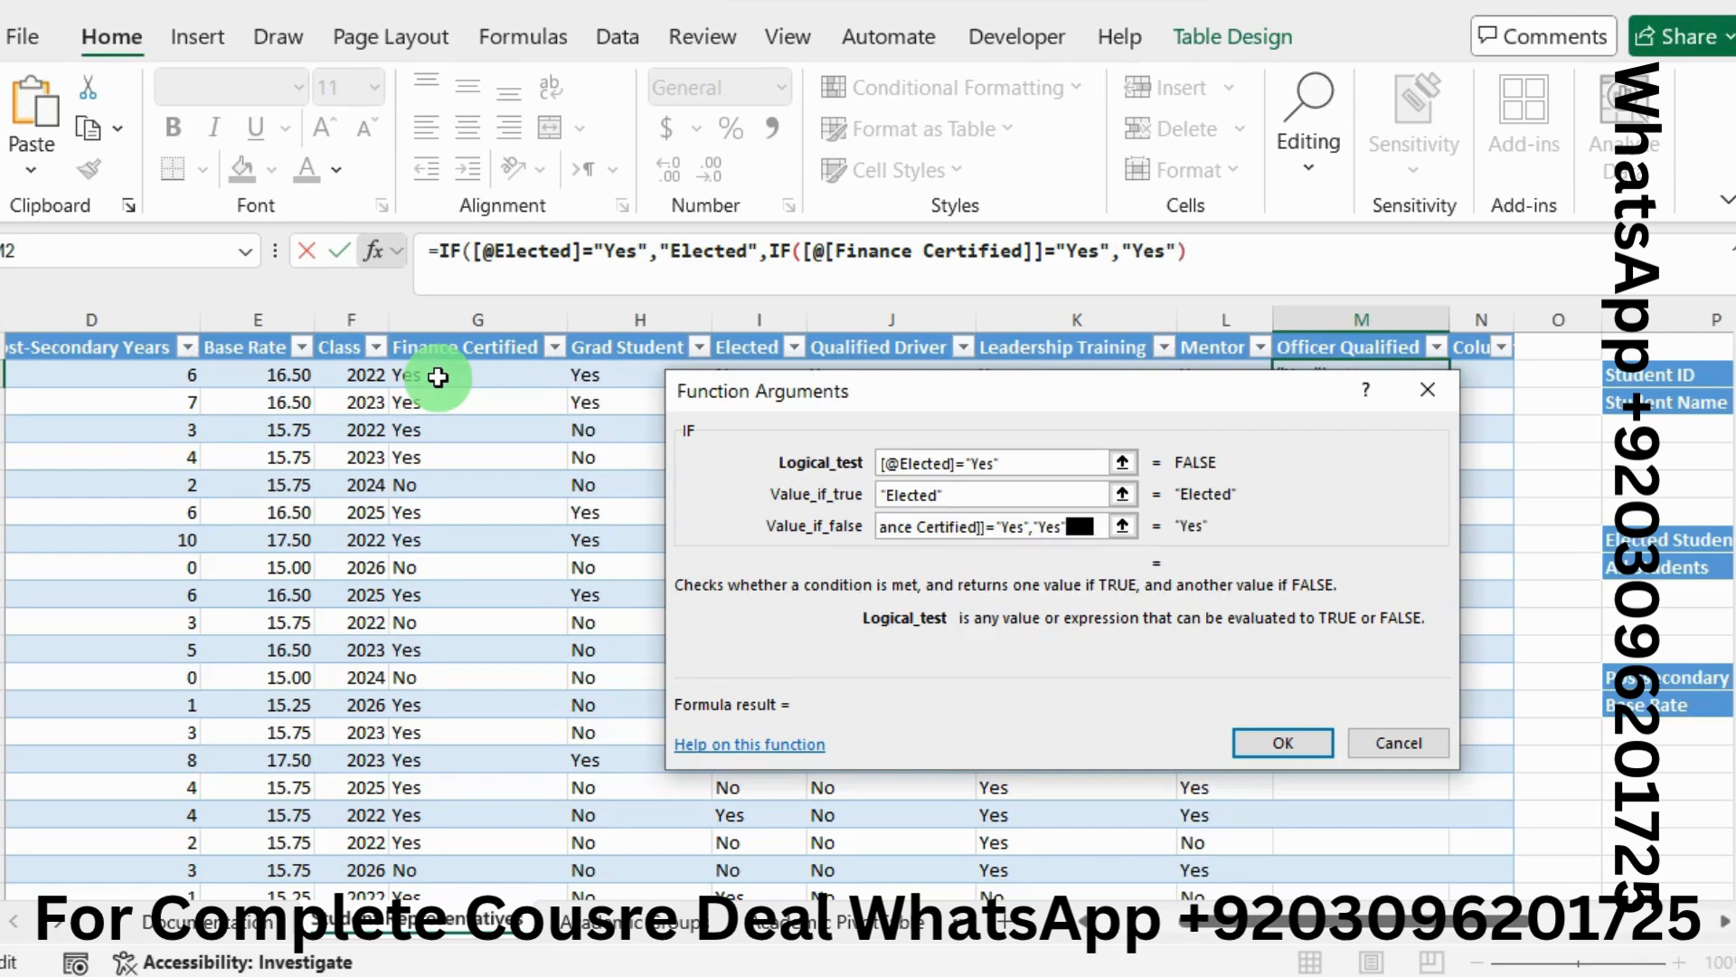
type(",\"No\")")
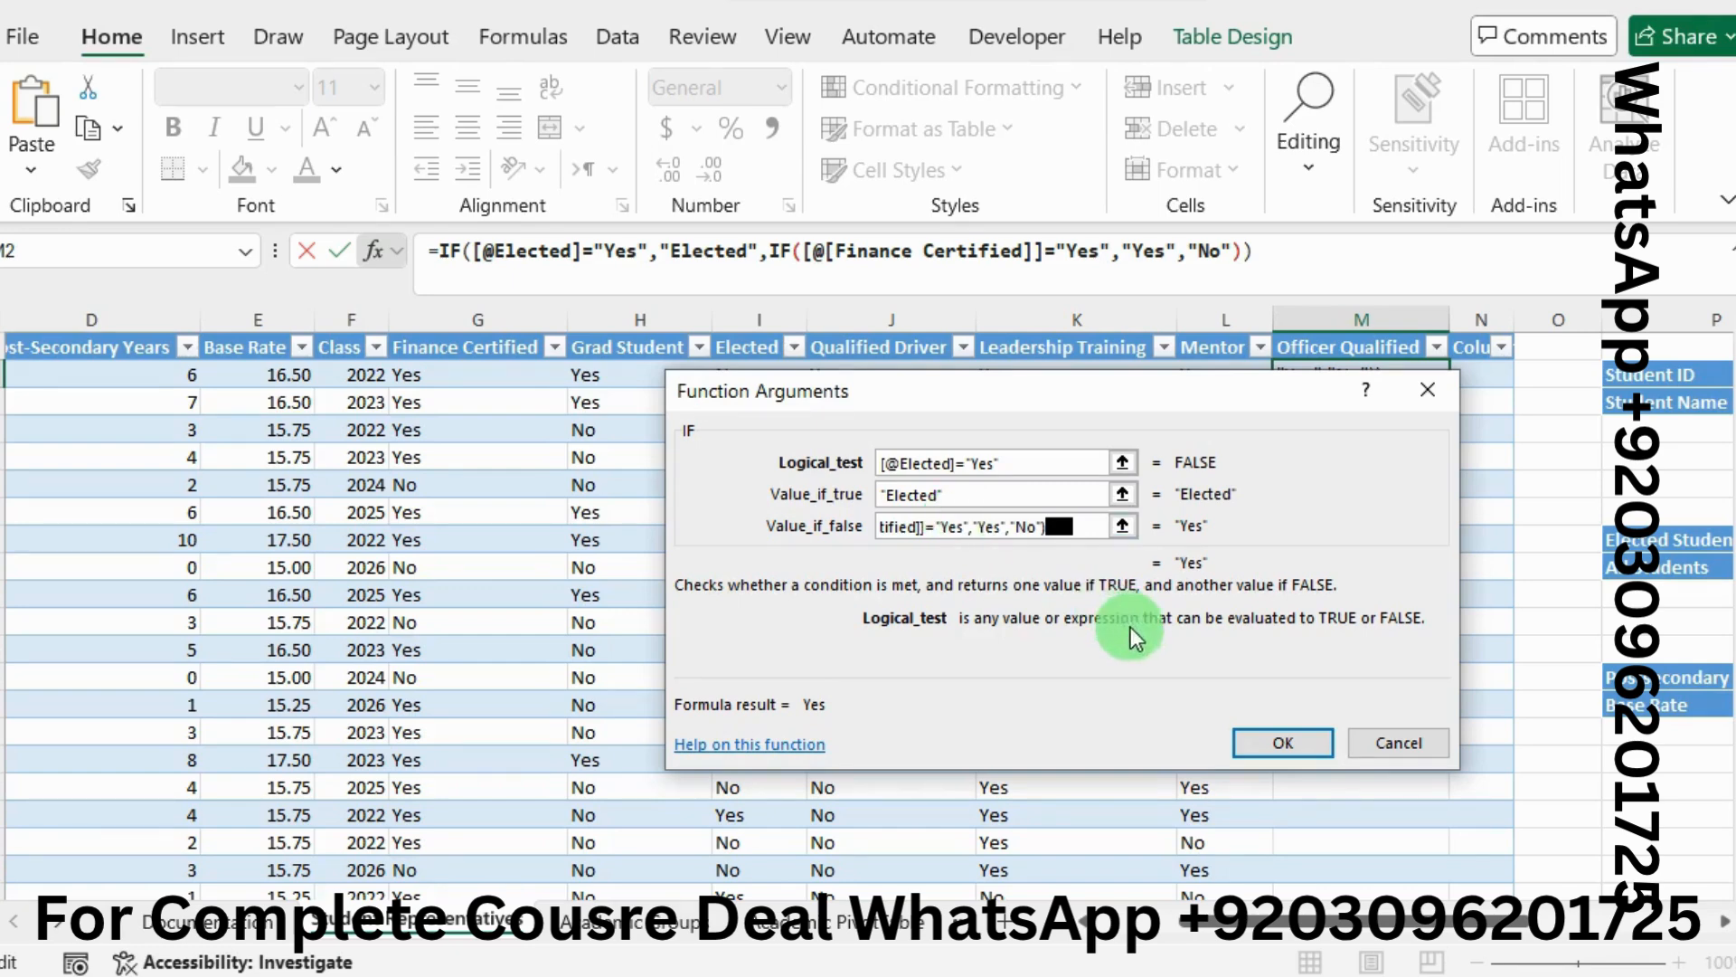
left_click(1278, 745)
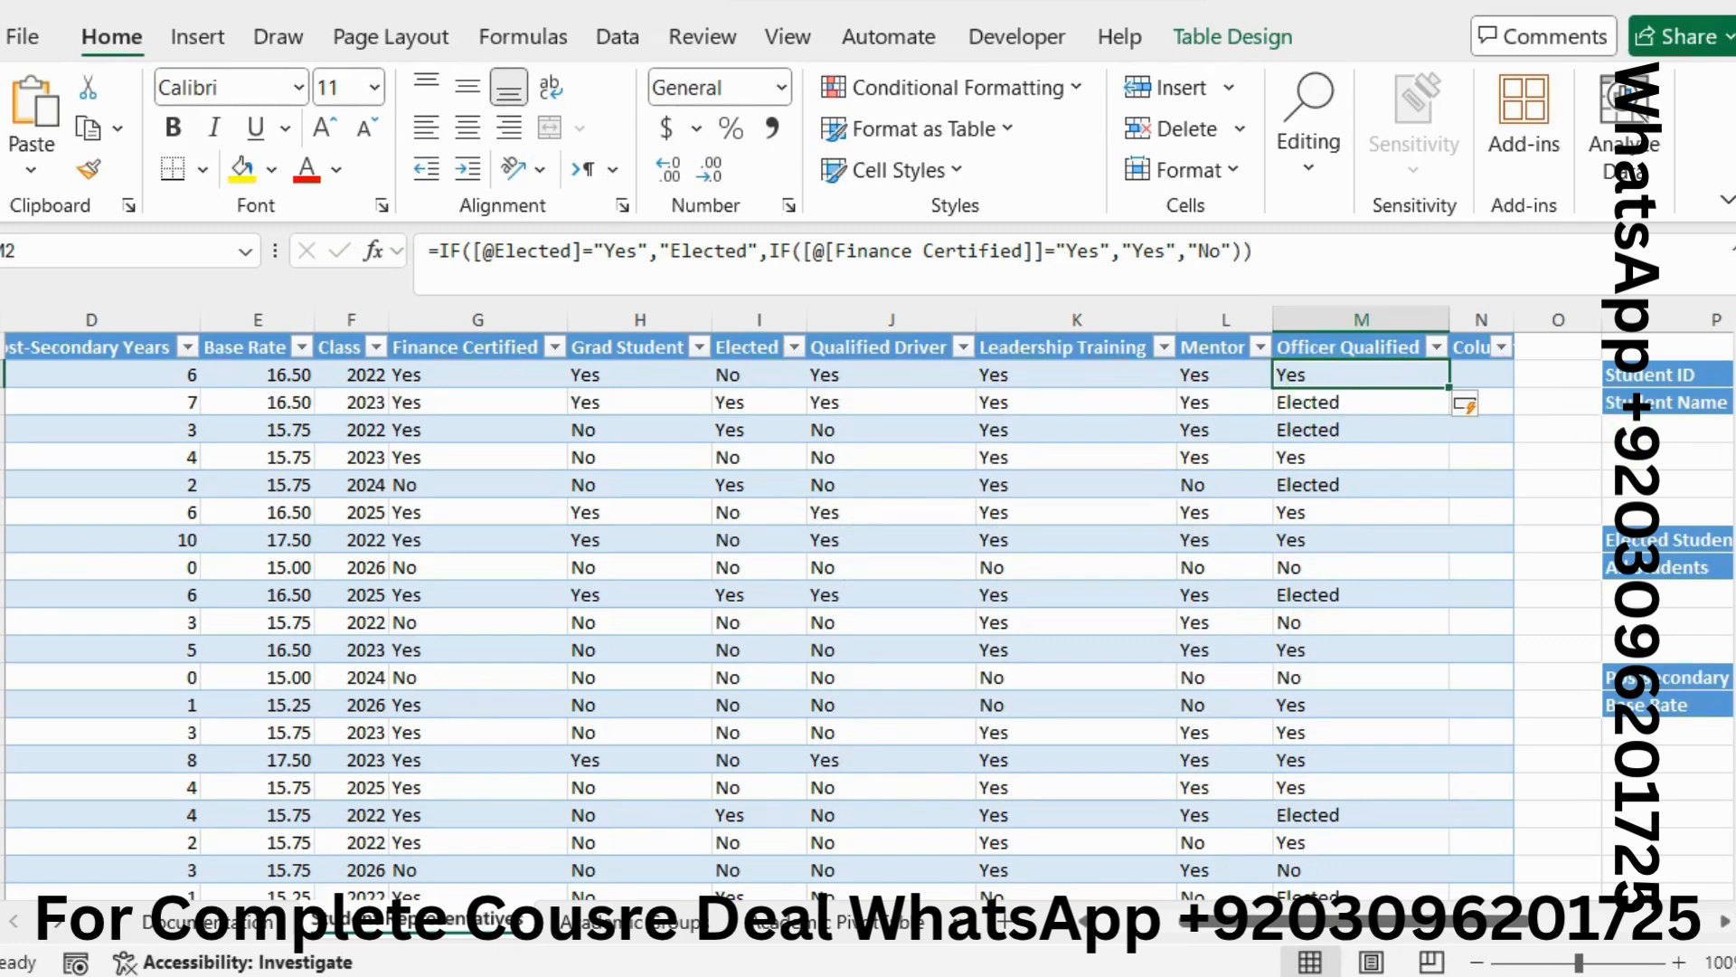
Highlight the rest of instruction 5b green
key("alt+Tab")
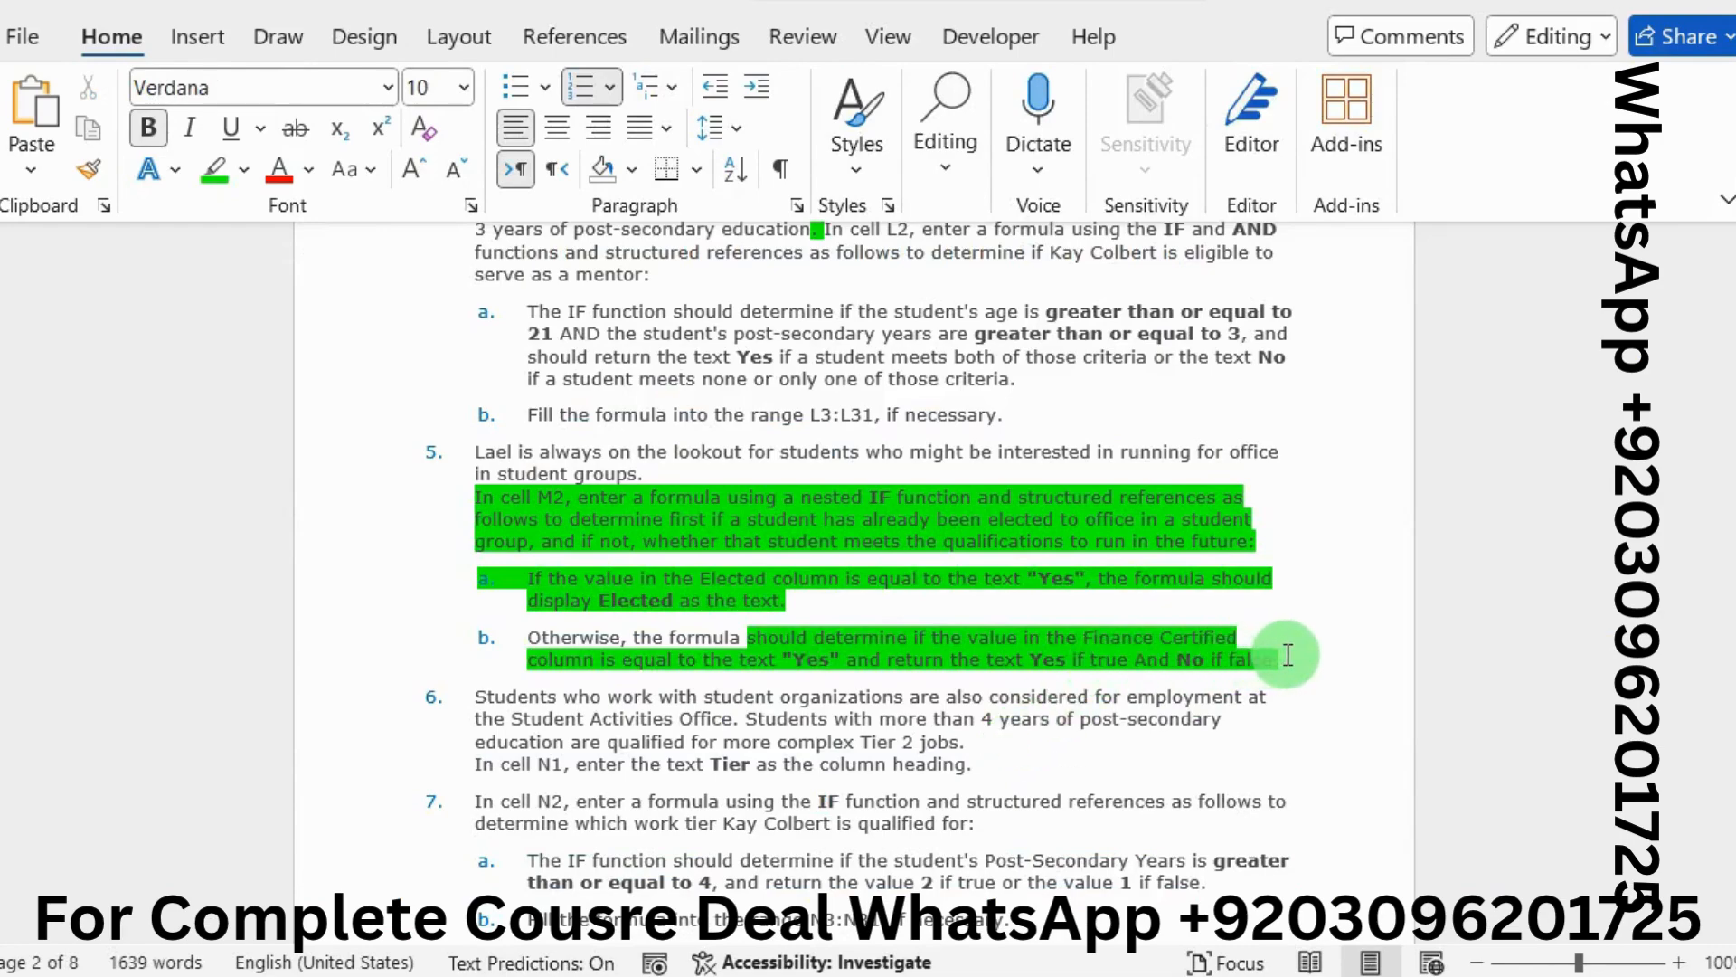
left_click_drag(1293, 660, 458, 499)
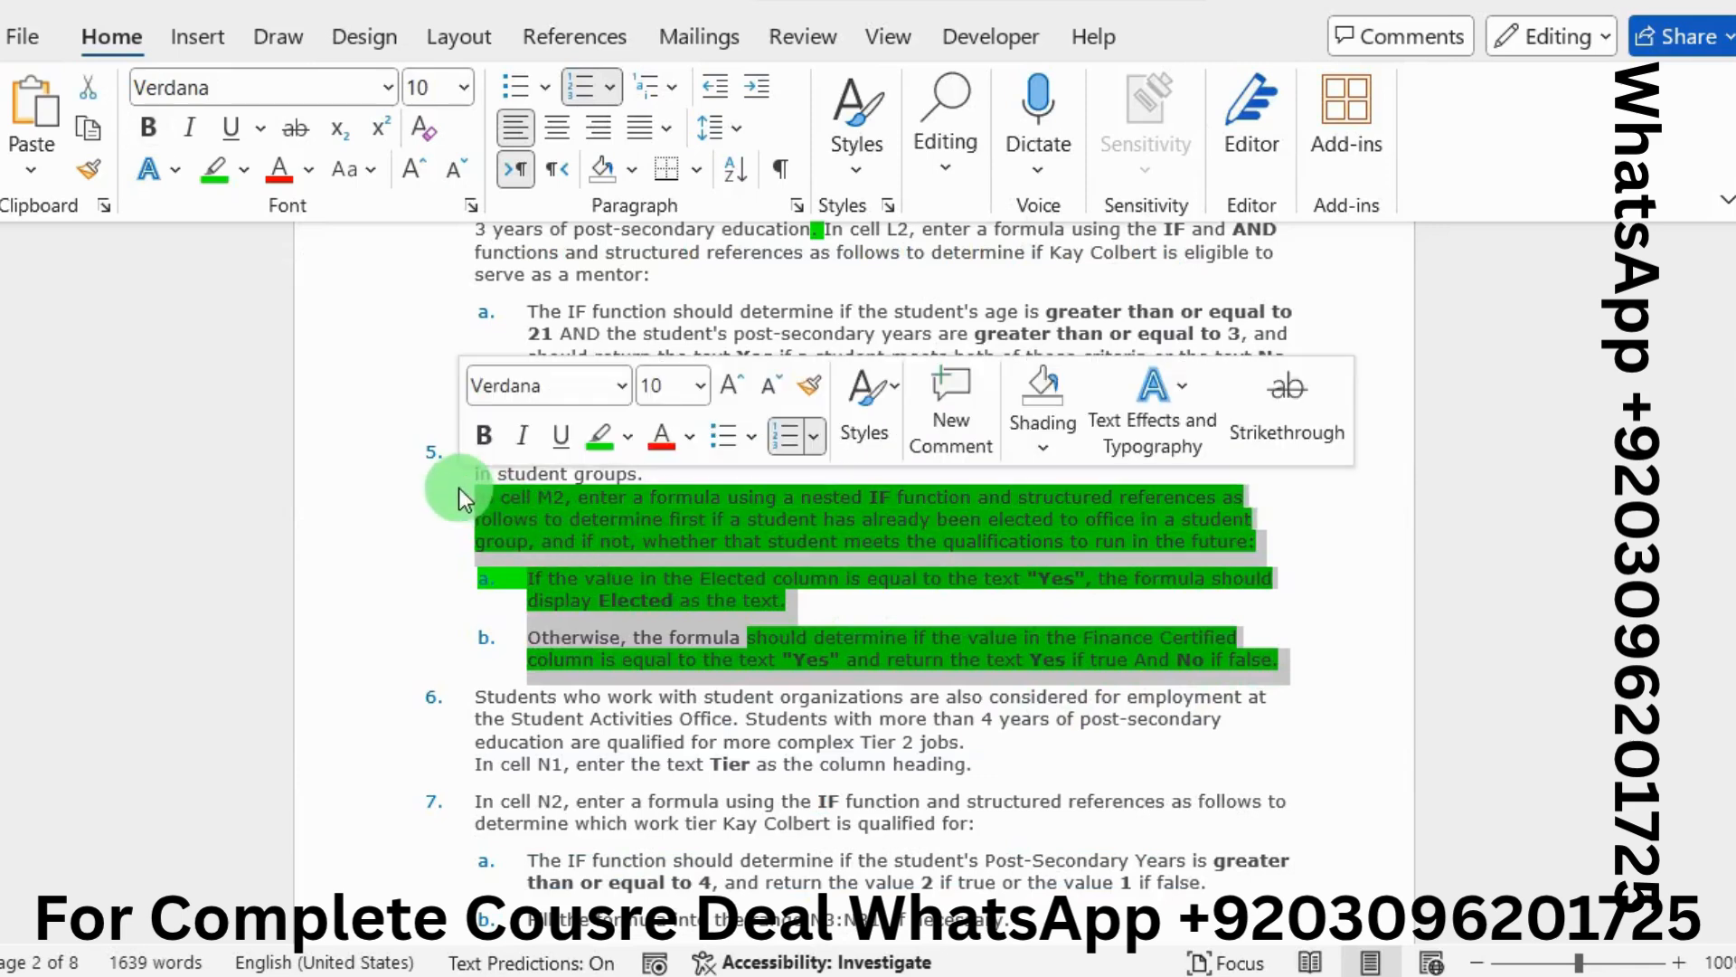
left_click(627, 439)
left_click(665, 548)
left_click(696, 561)
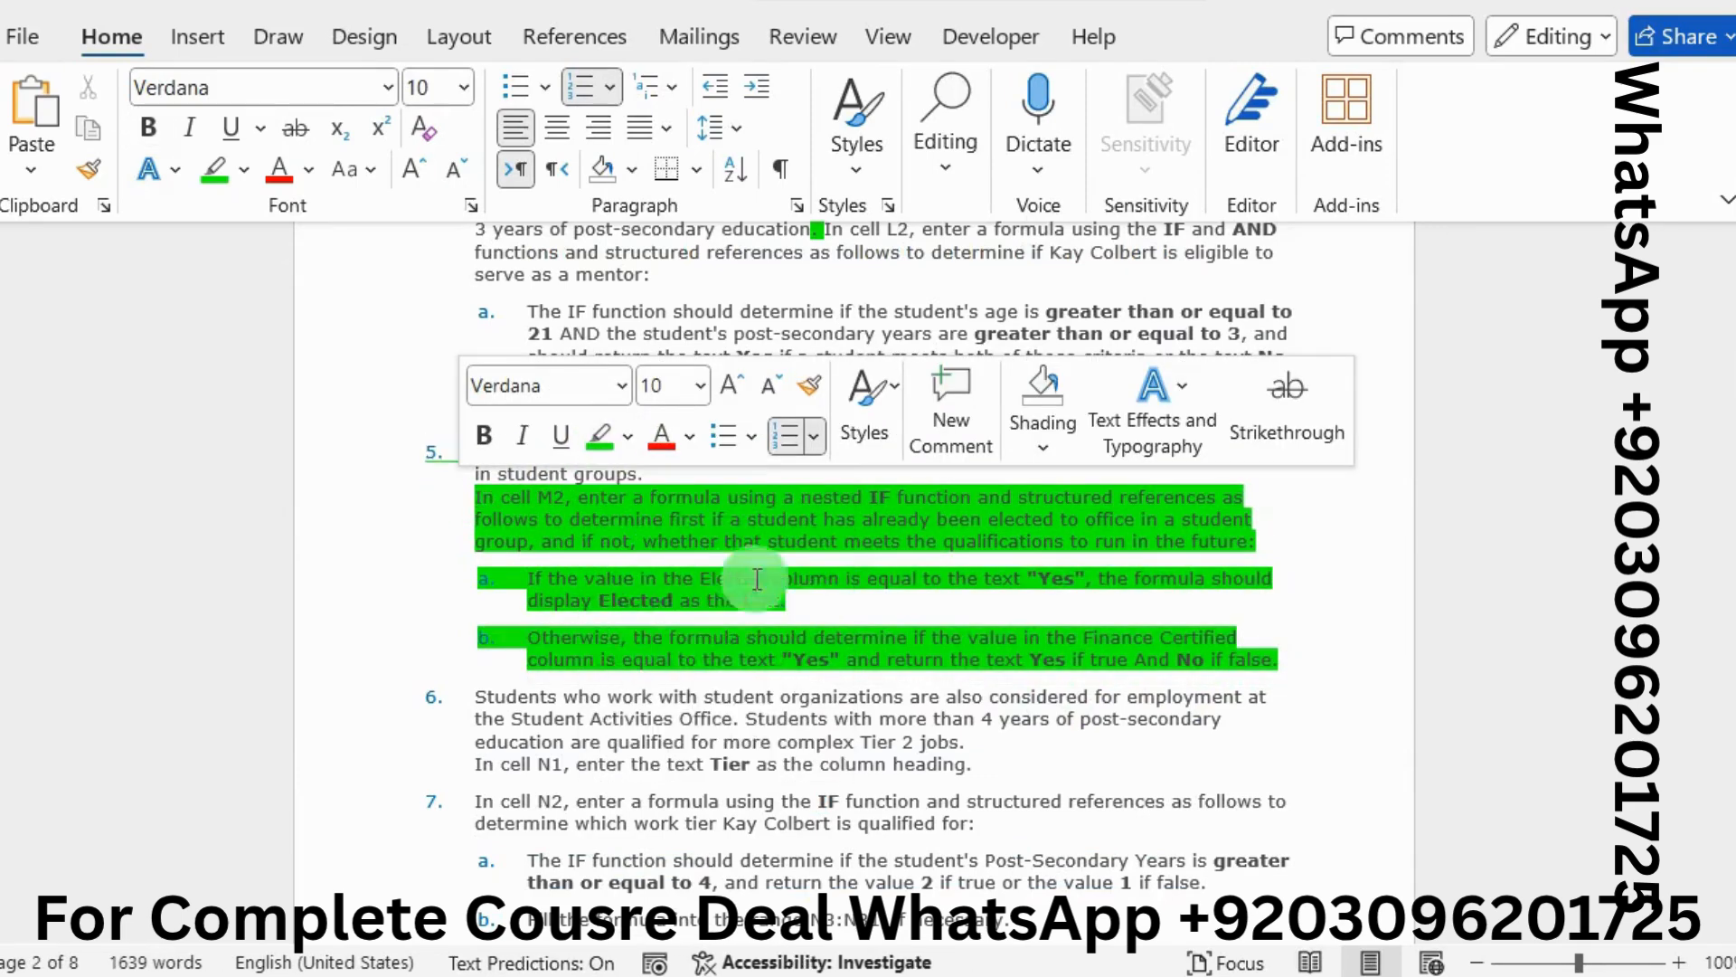
Remove the highlight from all of instruction 5 using No Color
left_click_drag(1336, 658, 463, 514)
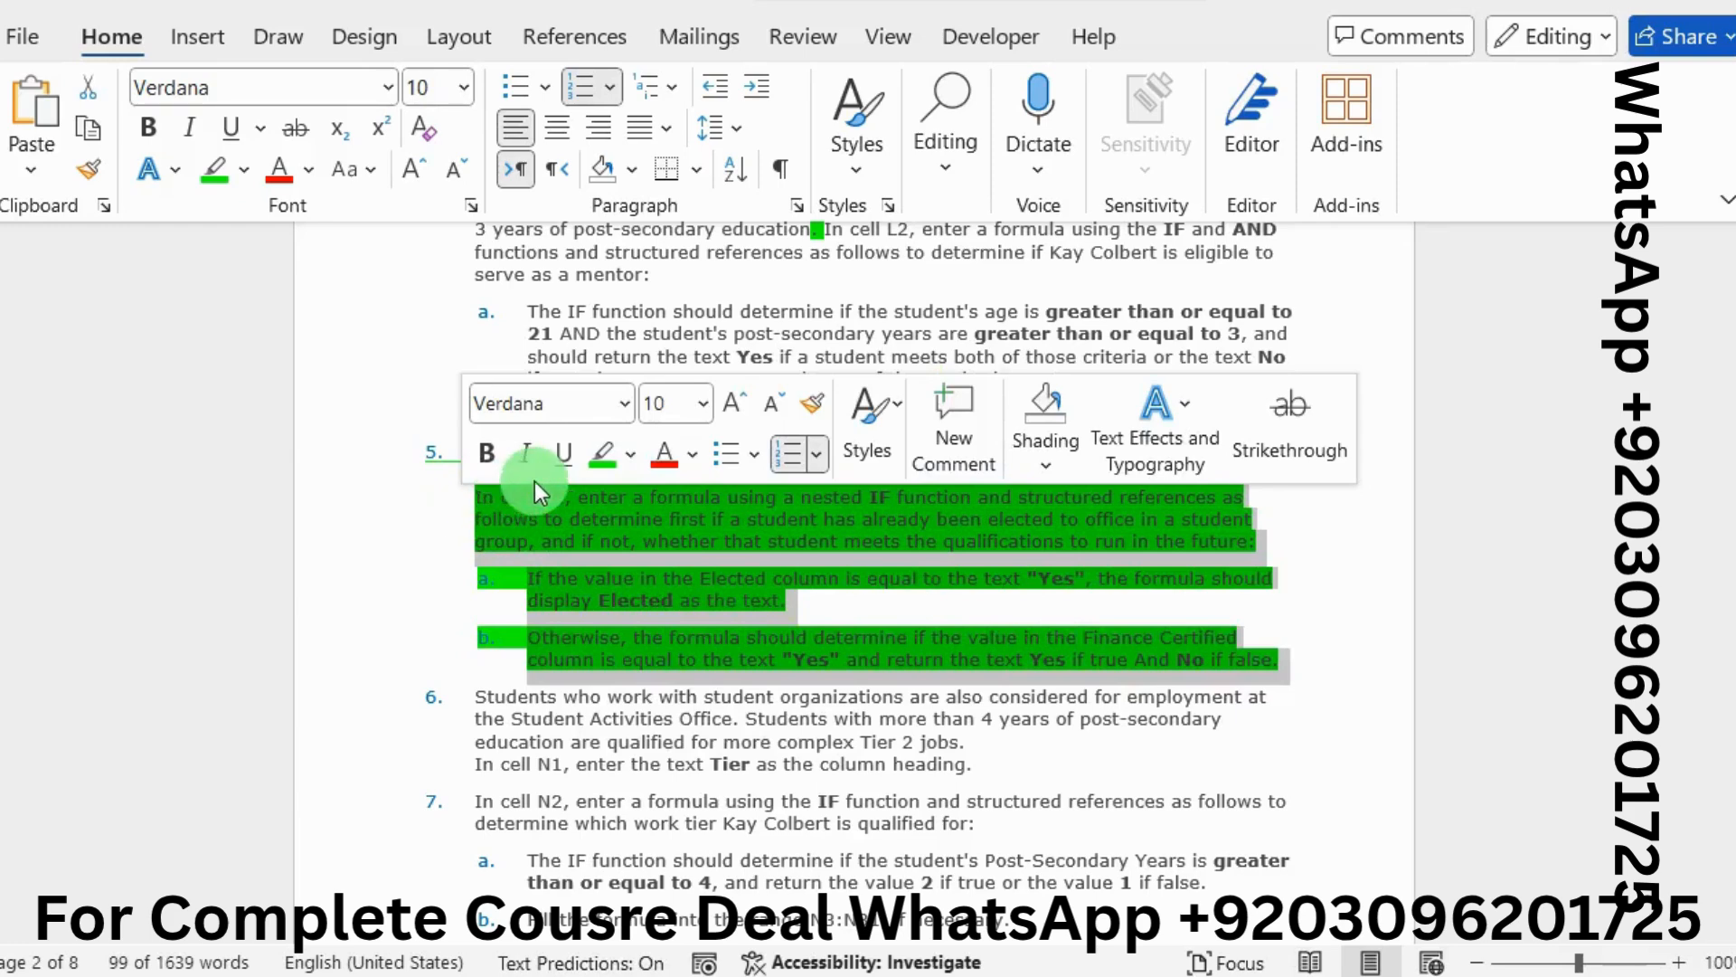
left_click(634, 443)
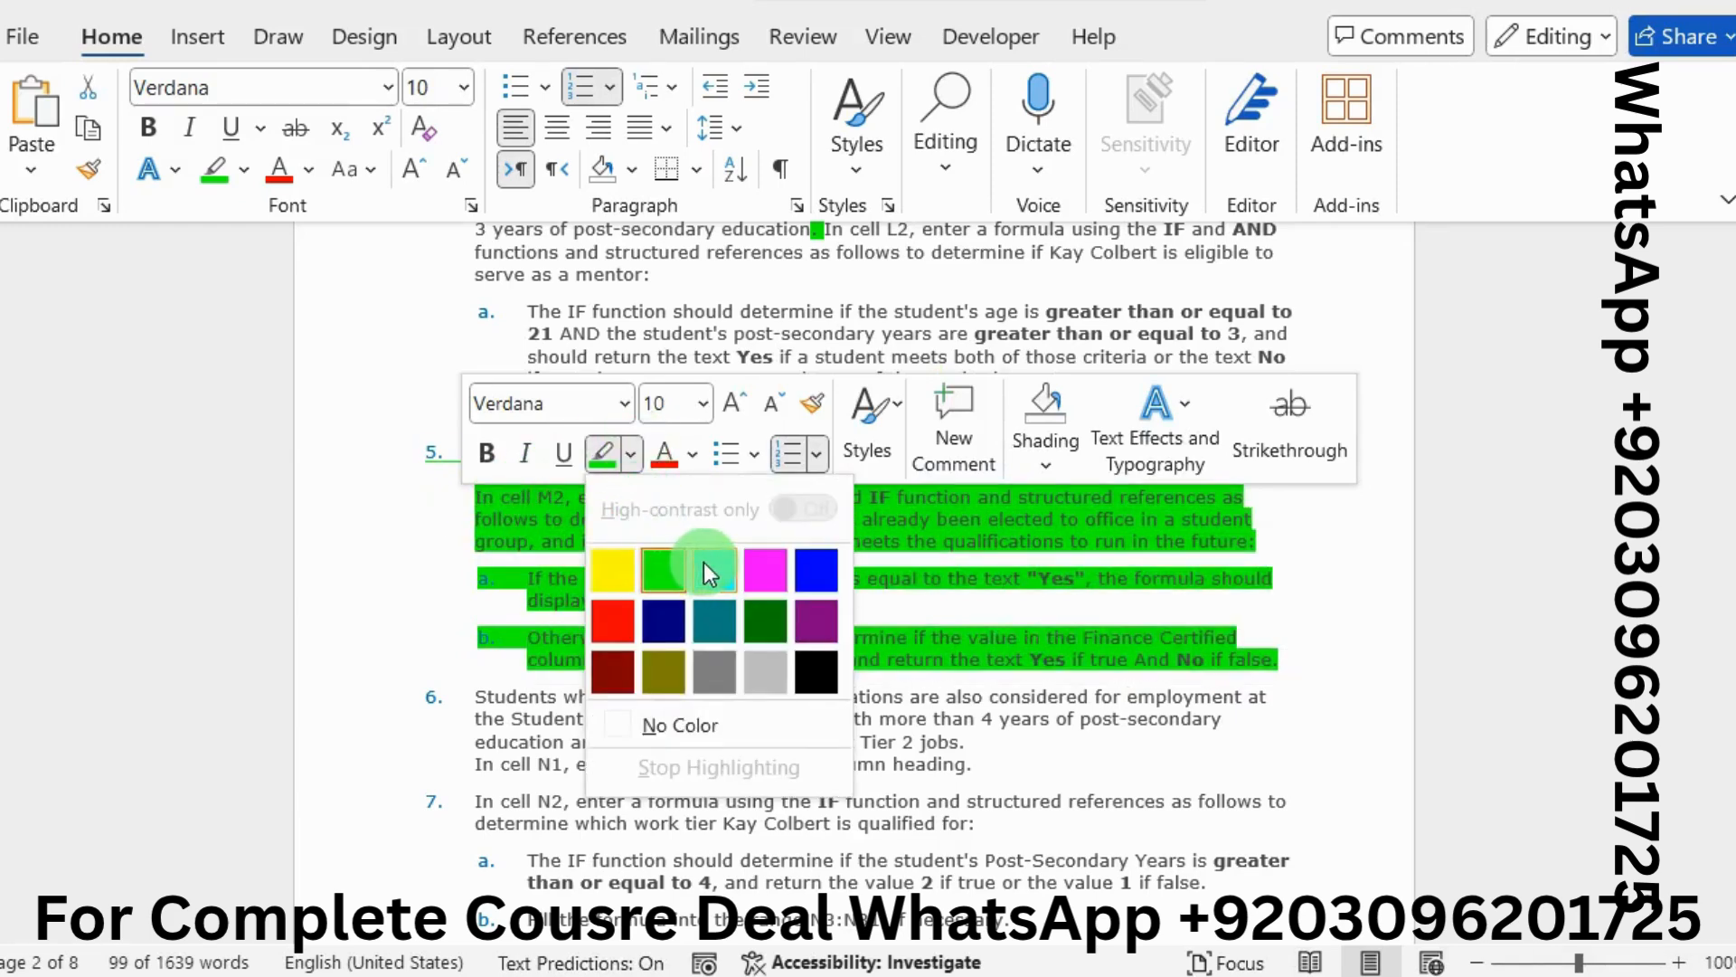
left_click(659, 726)
Highlight instruction 6 green
scroll(661, 728, "down", 2)
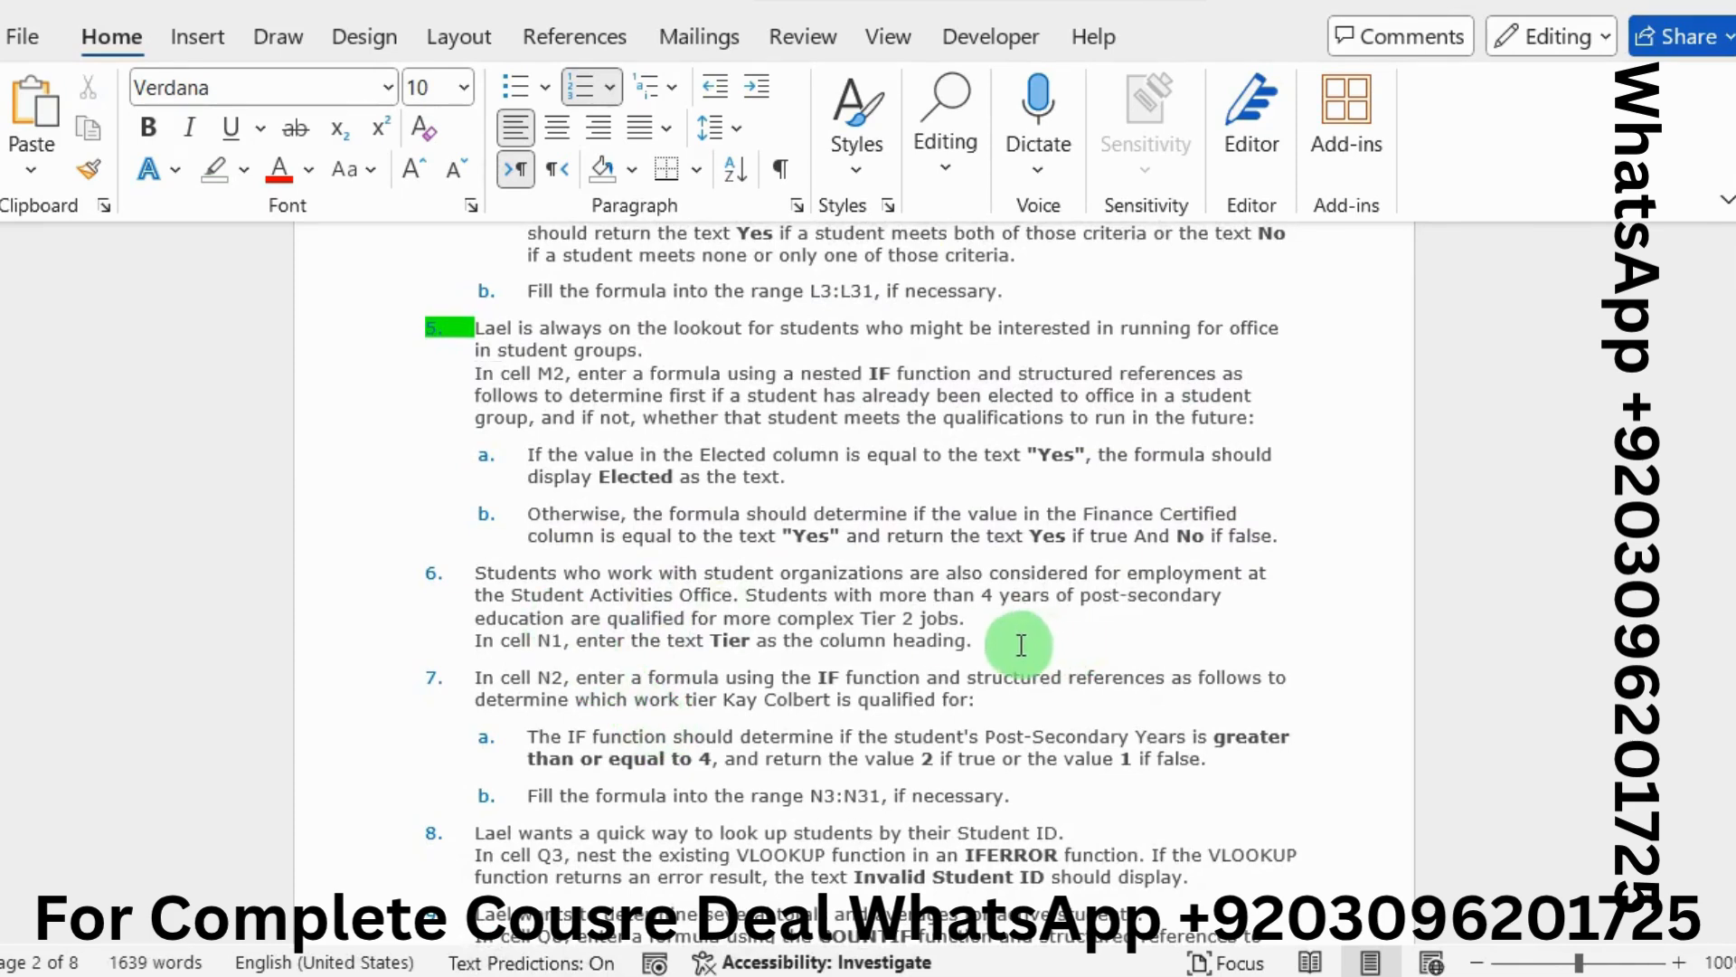
left_click_drag(1015, 640, 476, 572)
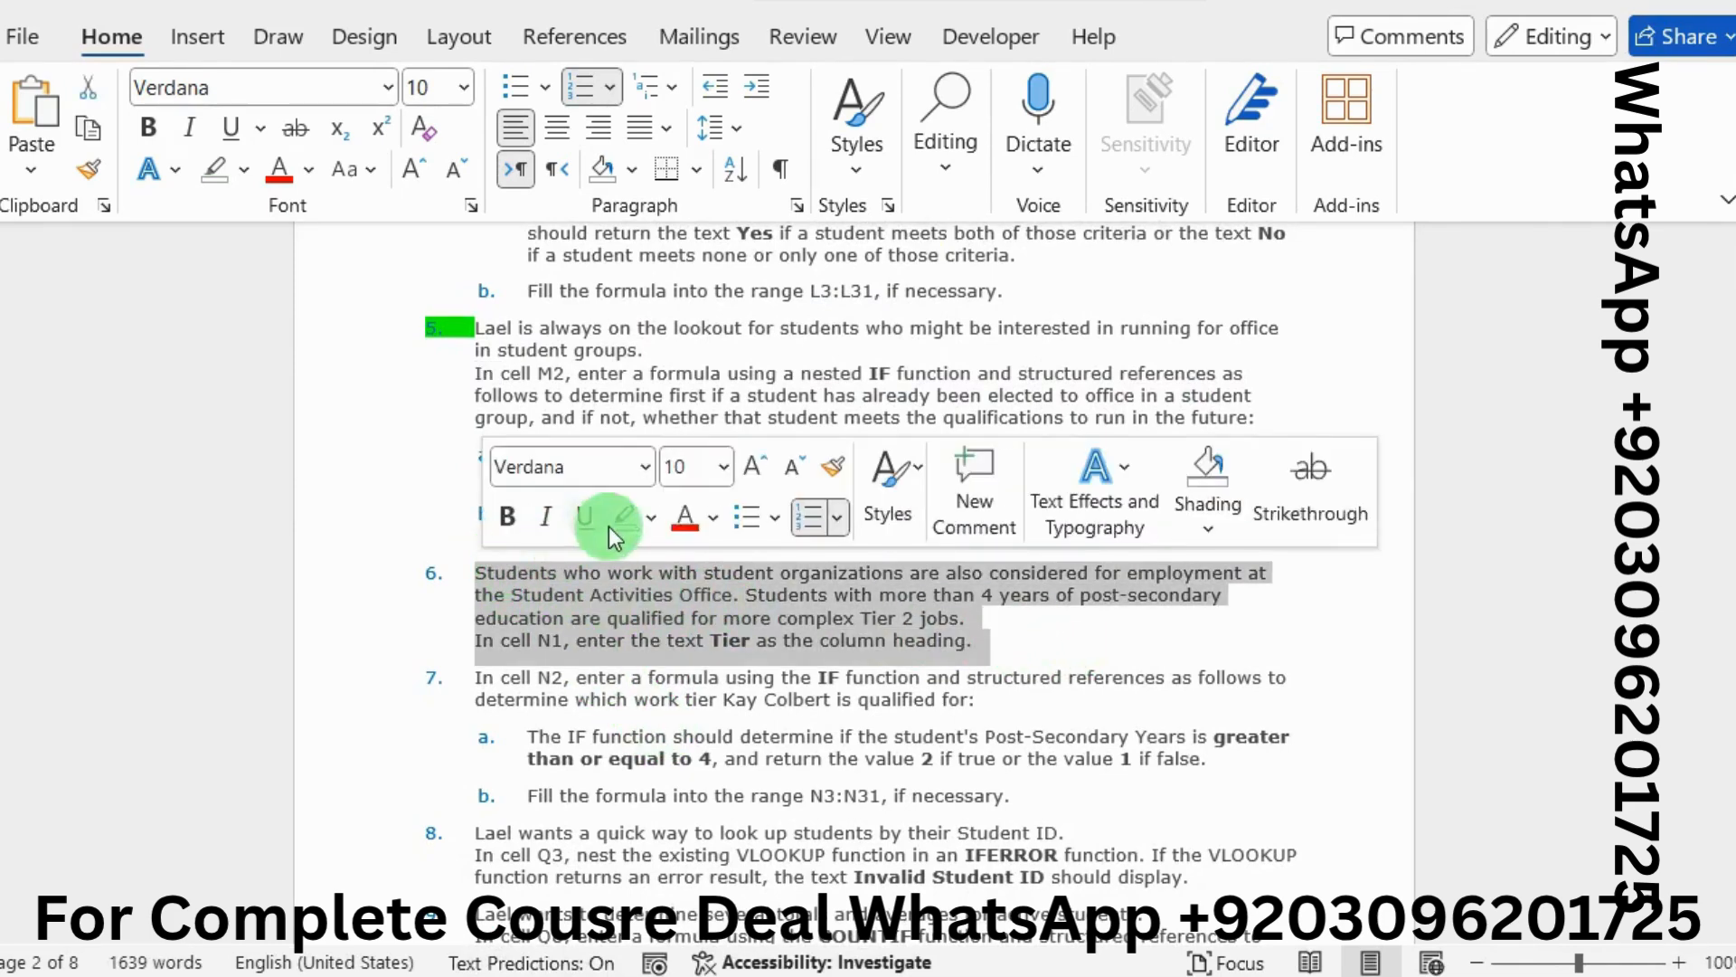
left_click(650, 517)
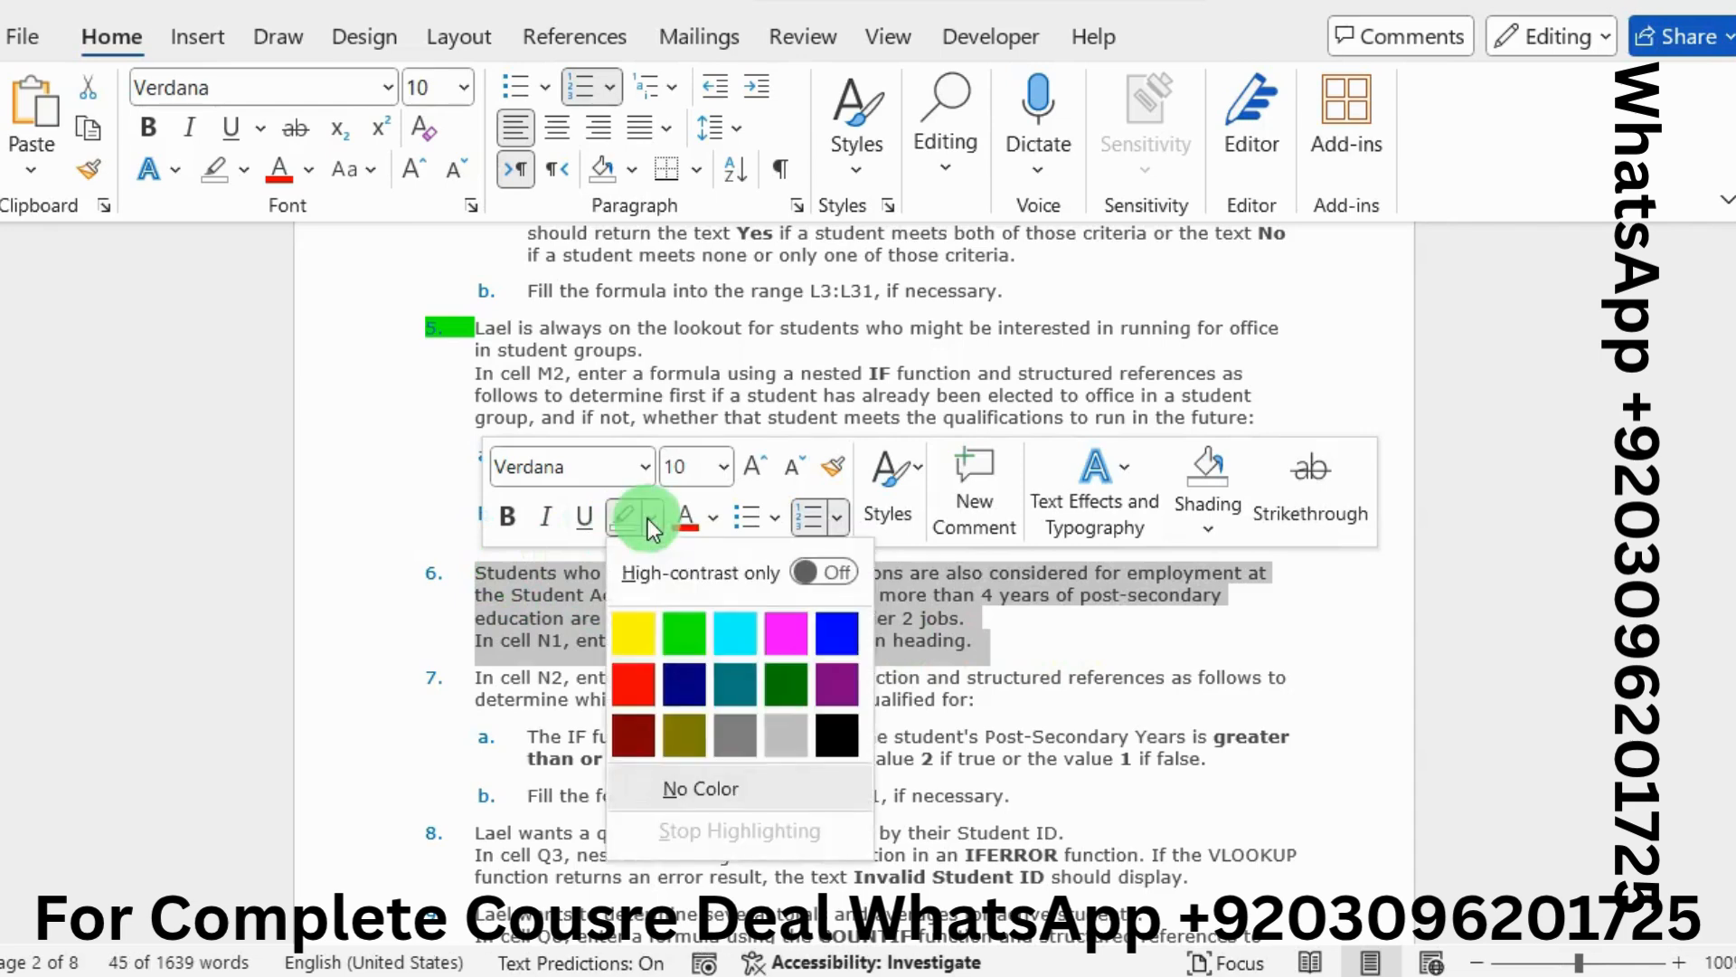
left_click(691, 630)
left_click(956, 603)
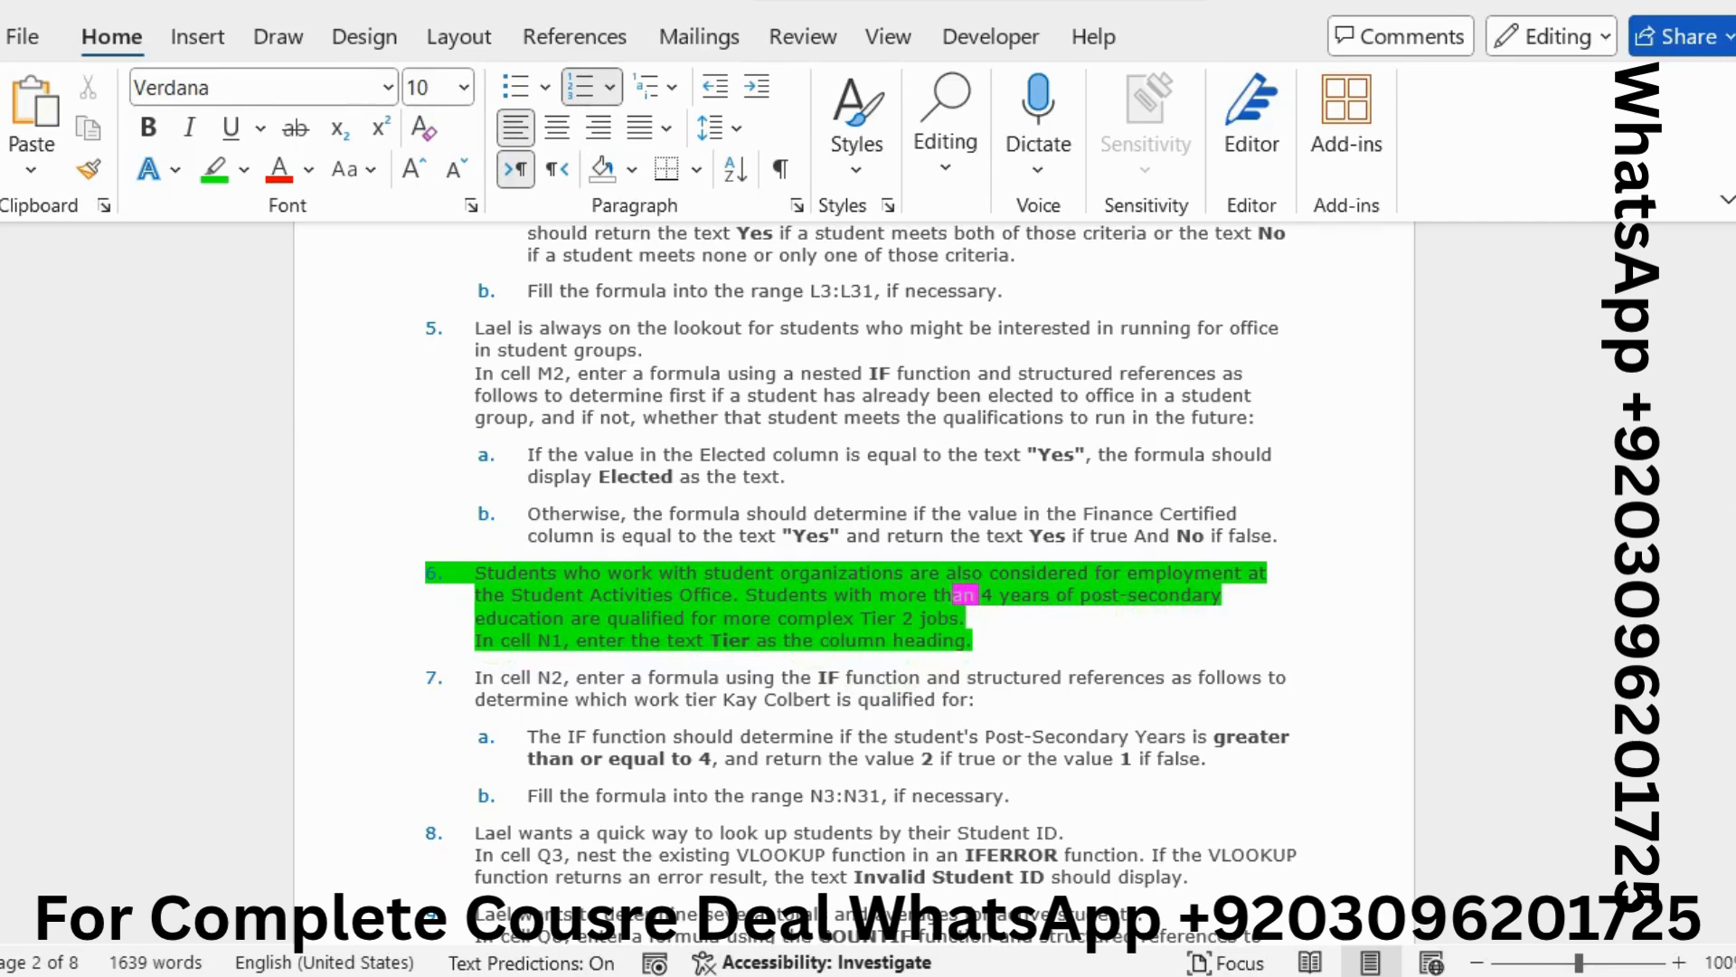
Replace the N1 heading Column1 with Tier
key("alt+Tab")
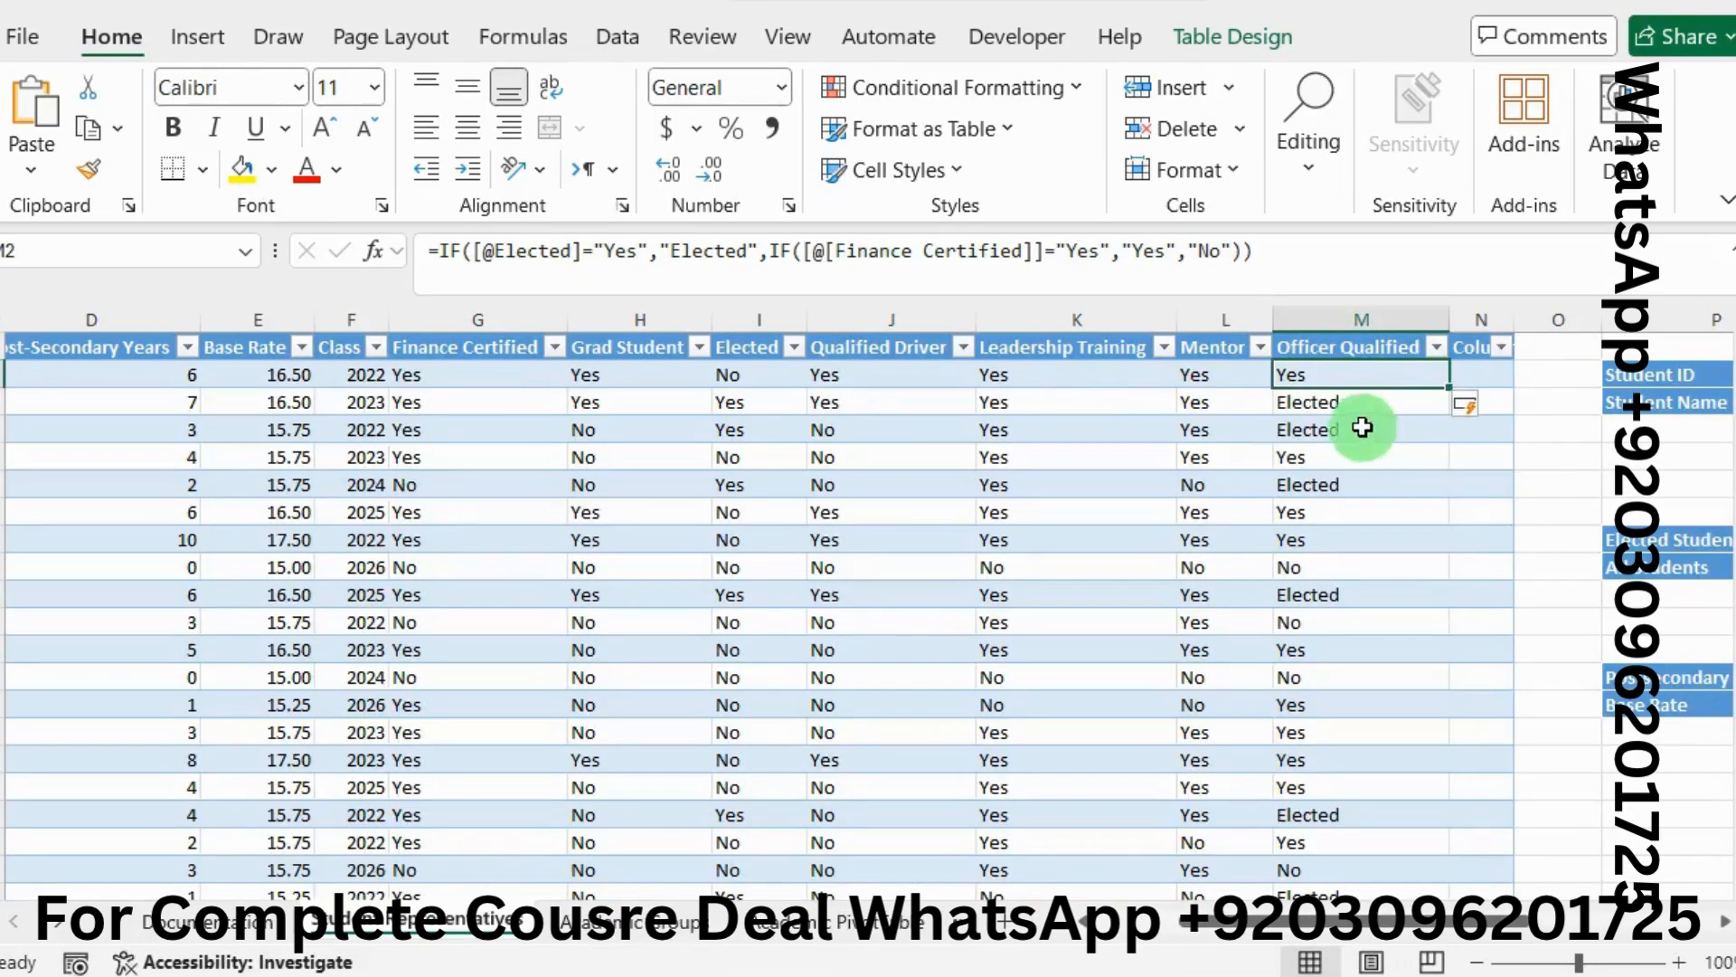
left_click(1463, 354)
left_click(548, 251)
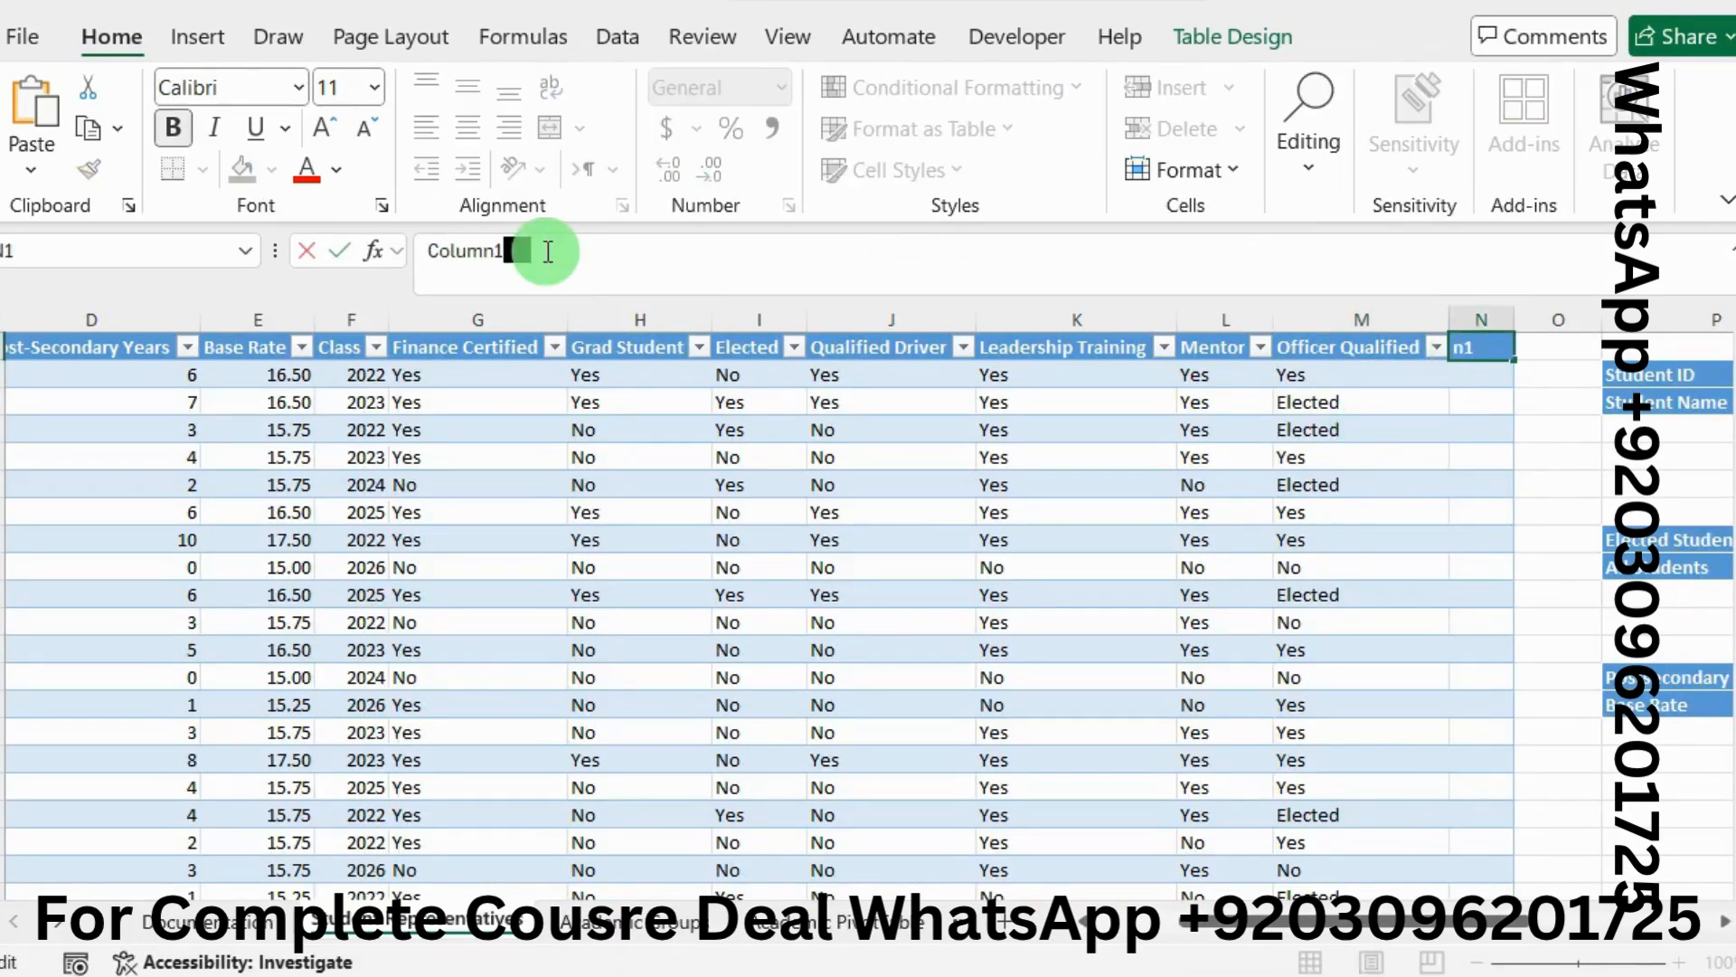
key("BackSpace")
key("BackSpace")
key("BackSpace")
type("Ti")
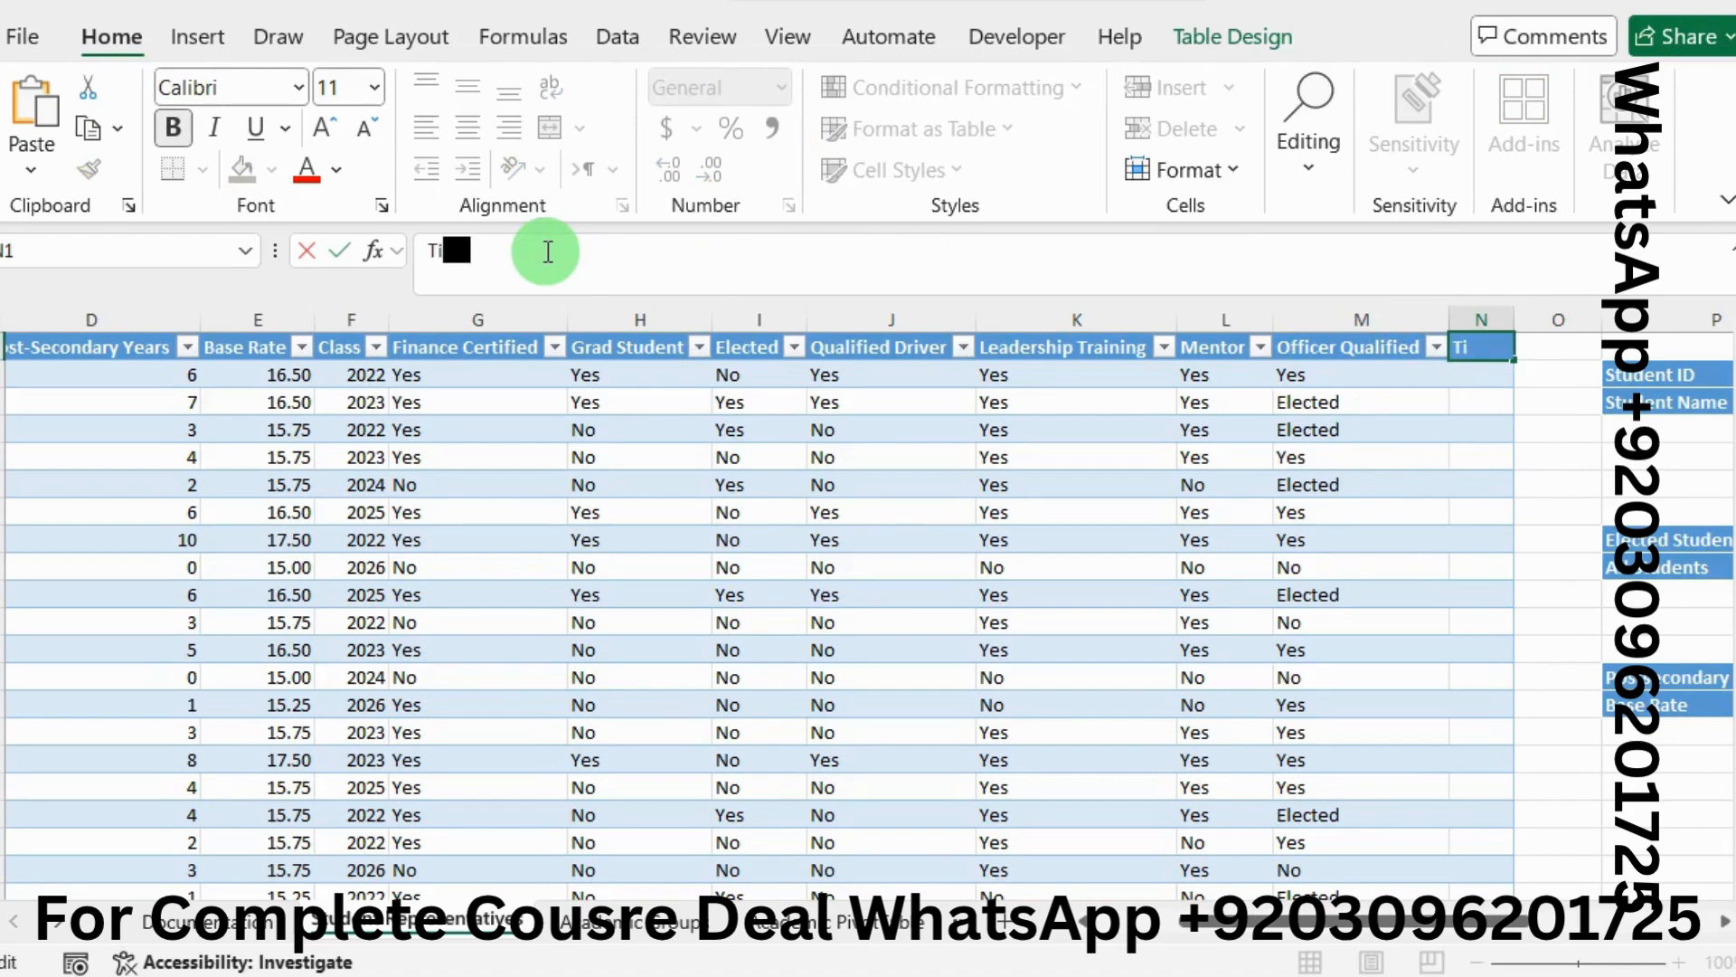
type("er")
key("alt+Tab")
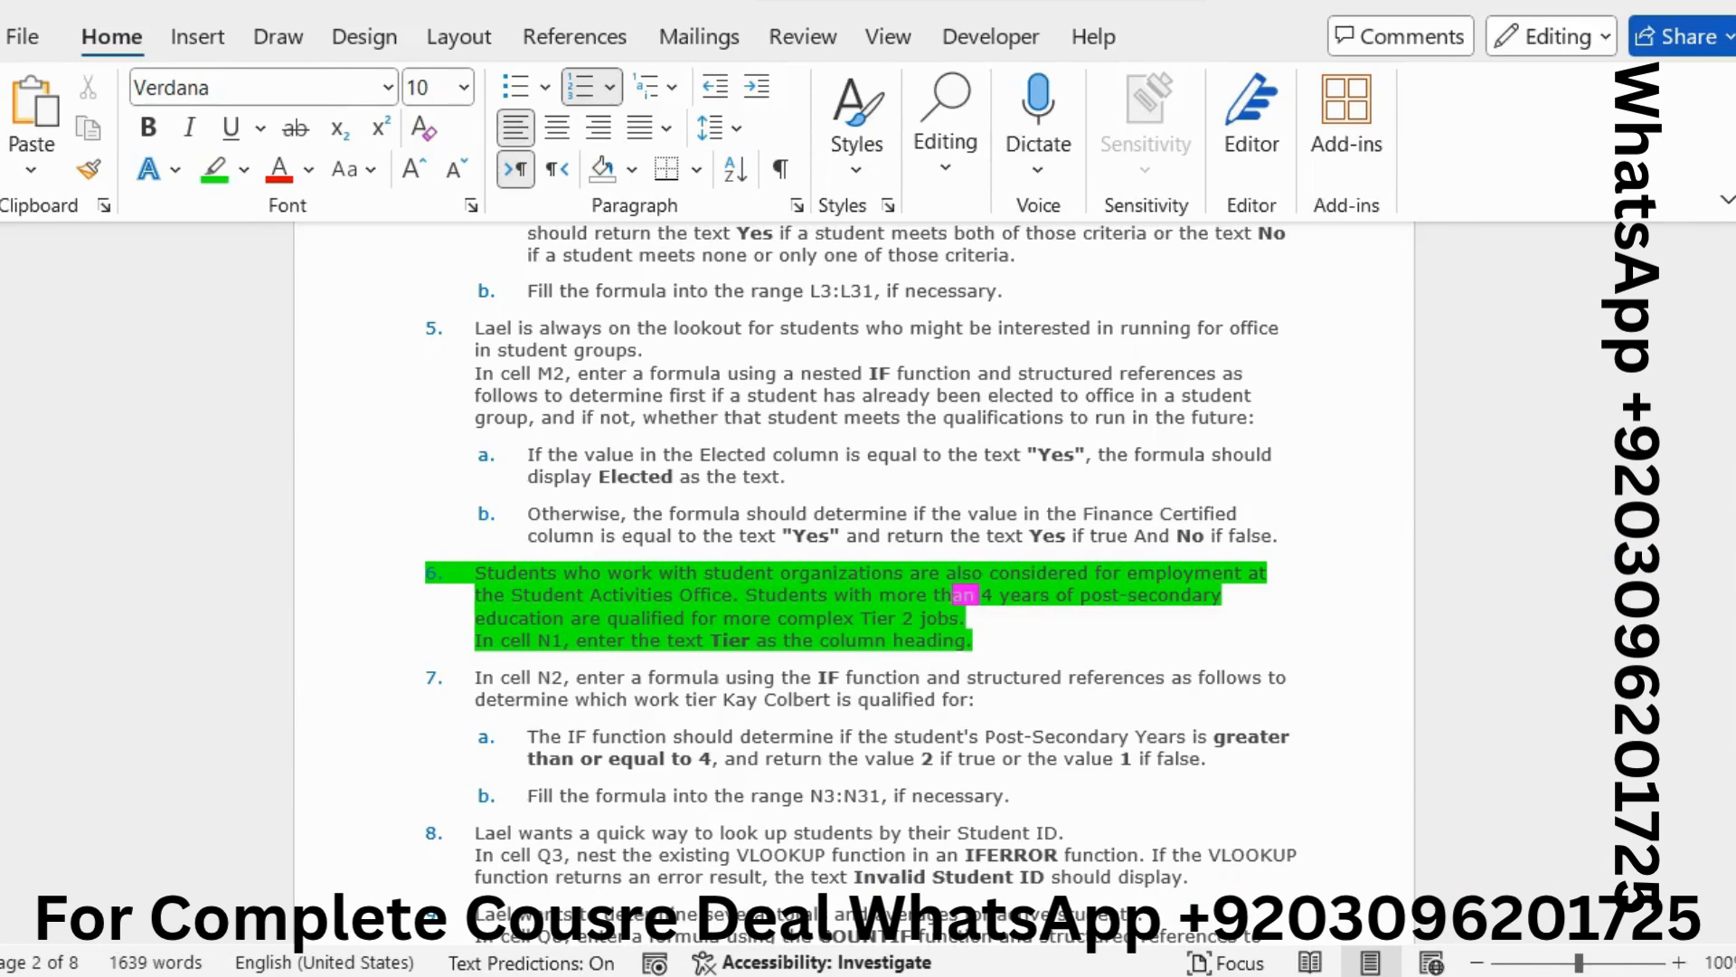
Remove the green highlight from instruction 6
left_click_drag(983, 660, 516, 571)
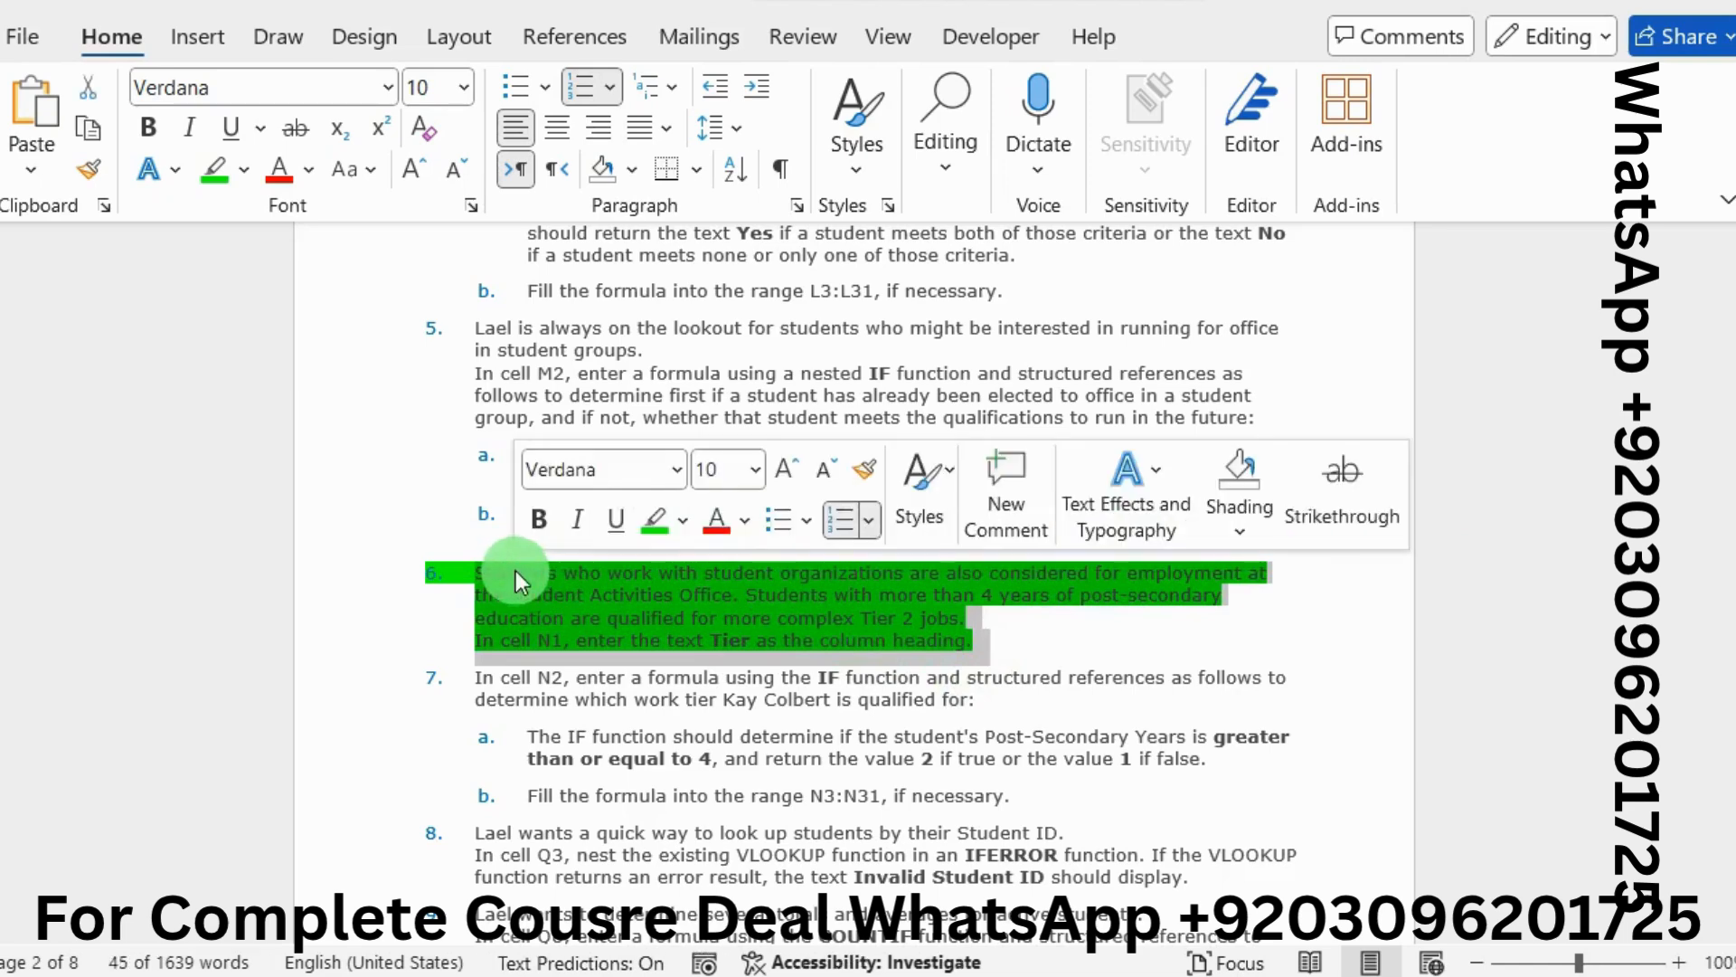
left_click(654, 524)
left_click(658, 642)
Highlight instruction 7 and its part 7a green
scroll(658, 642, "down", 1)
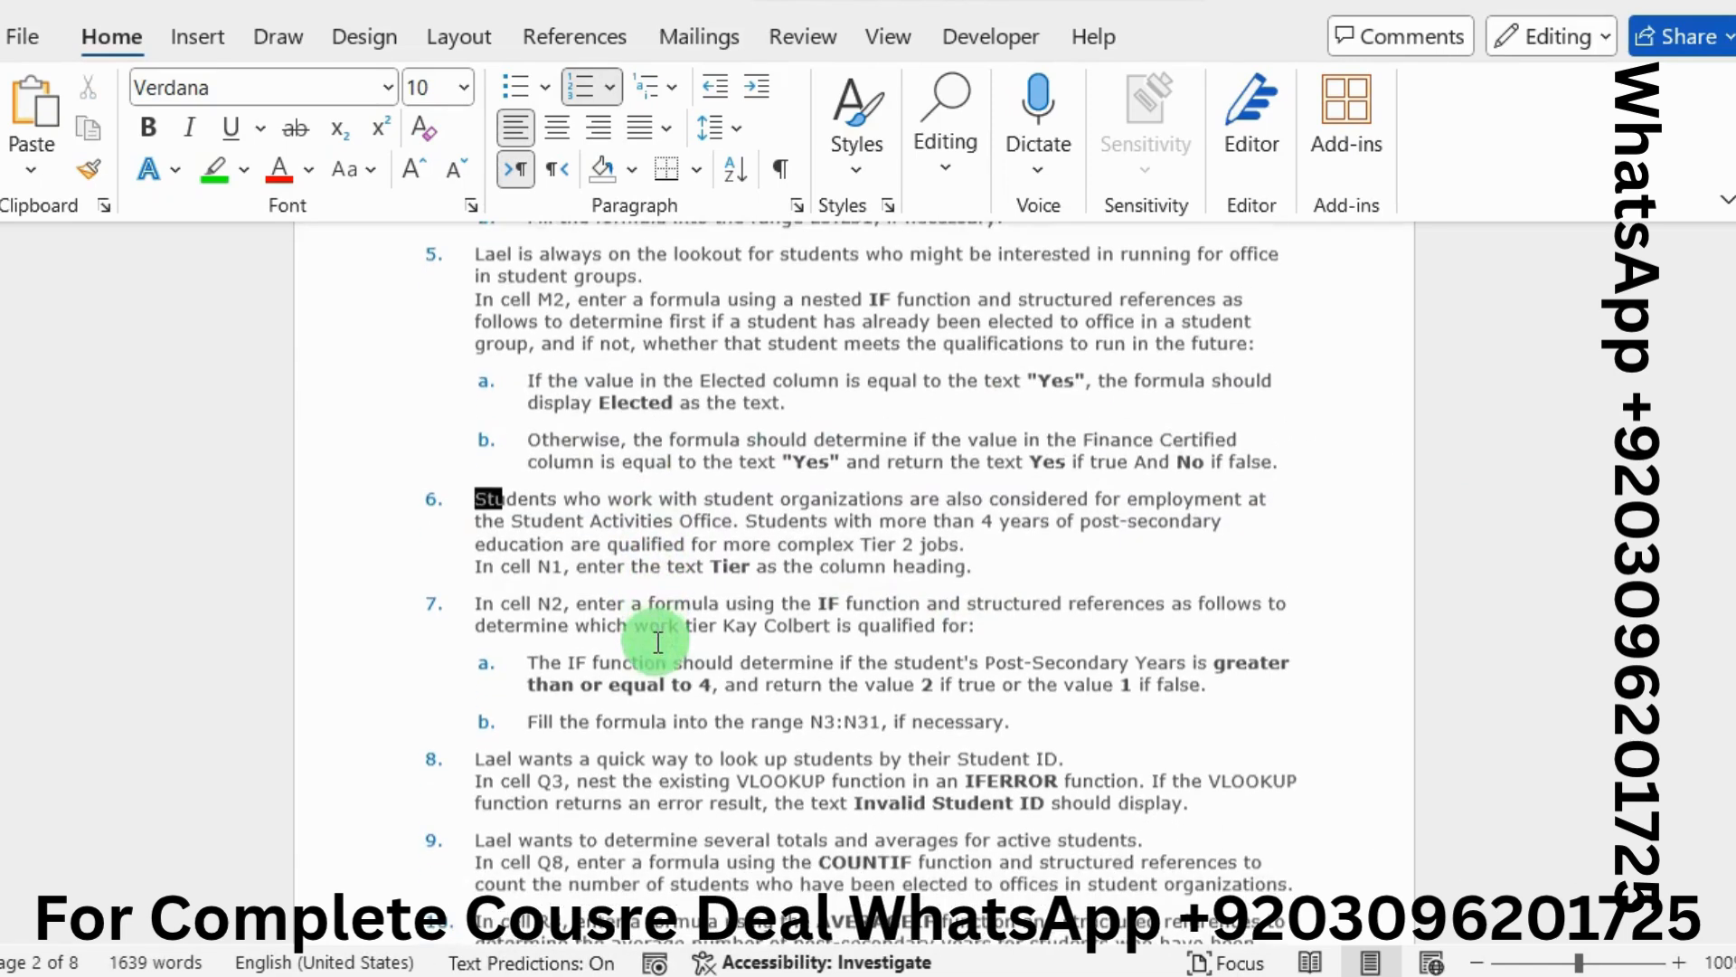
left_click_drag(465, 601, 985, 622)
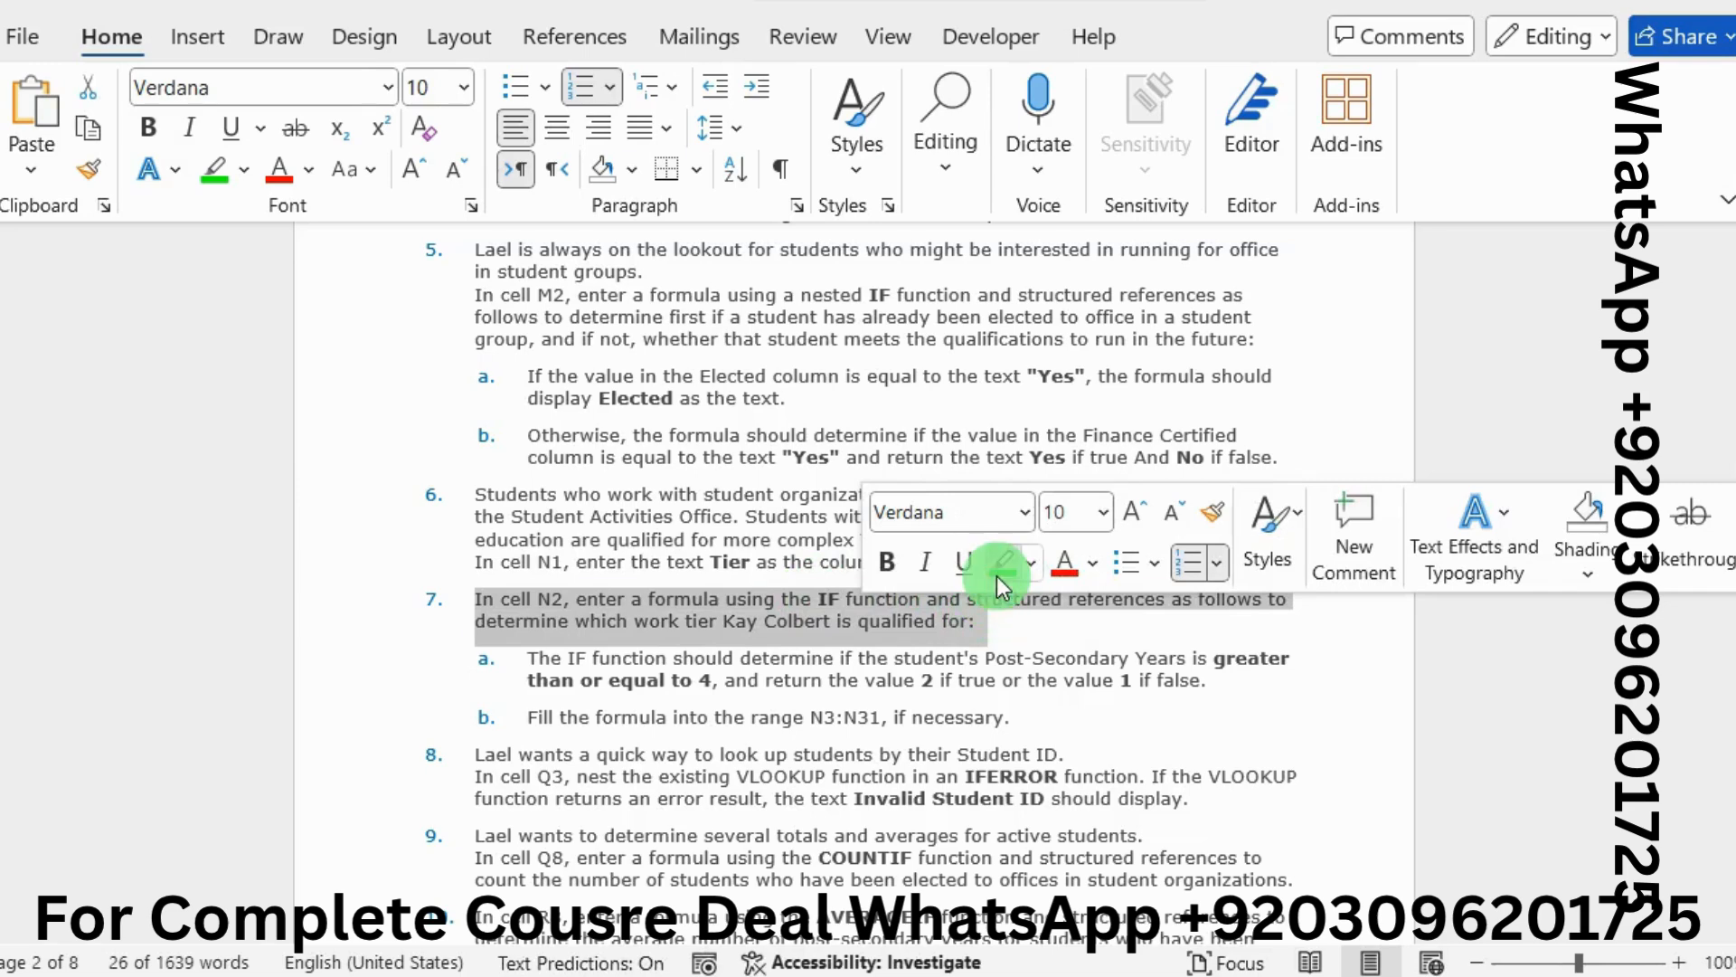
left_click(996, 577)
left_click(734, 601)
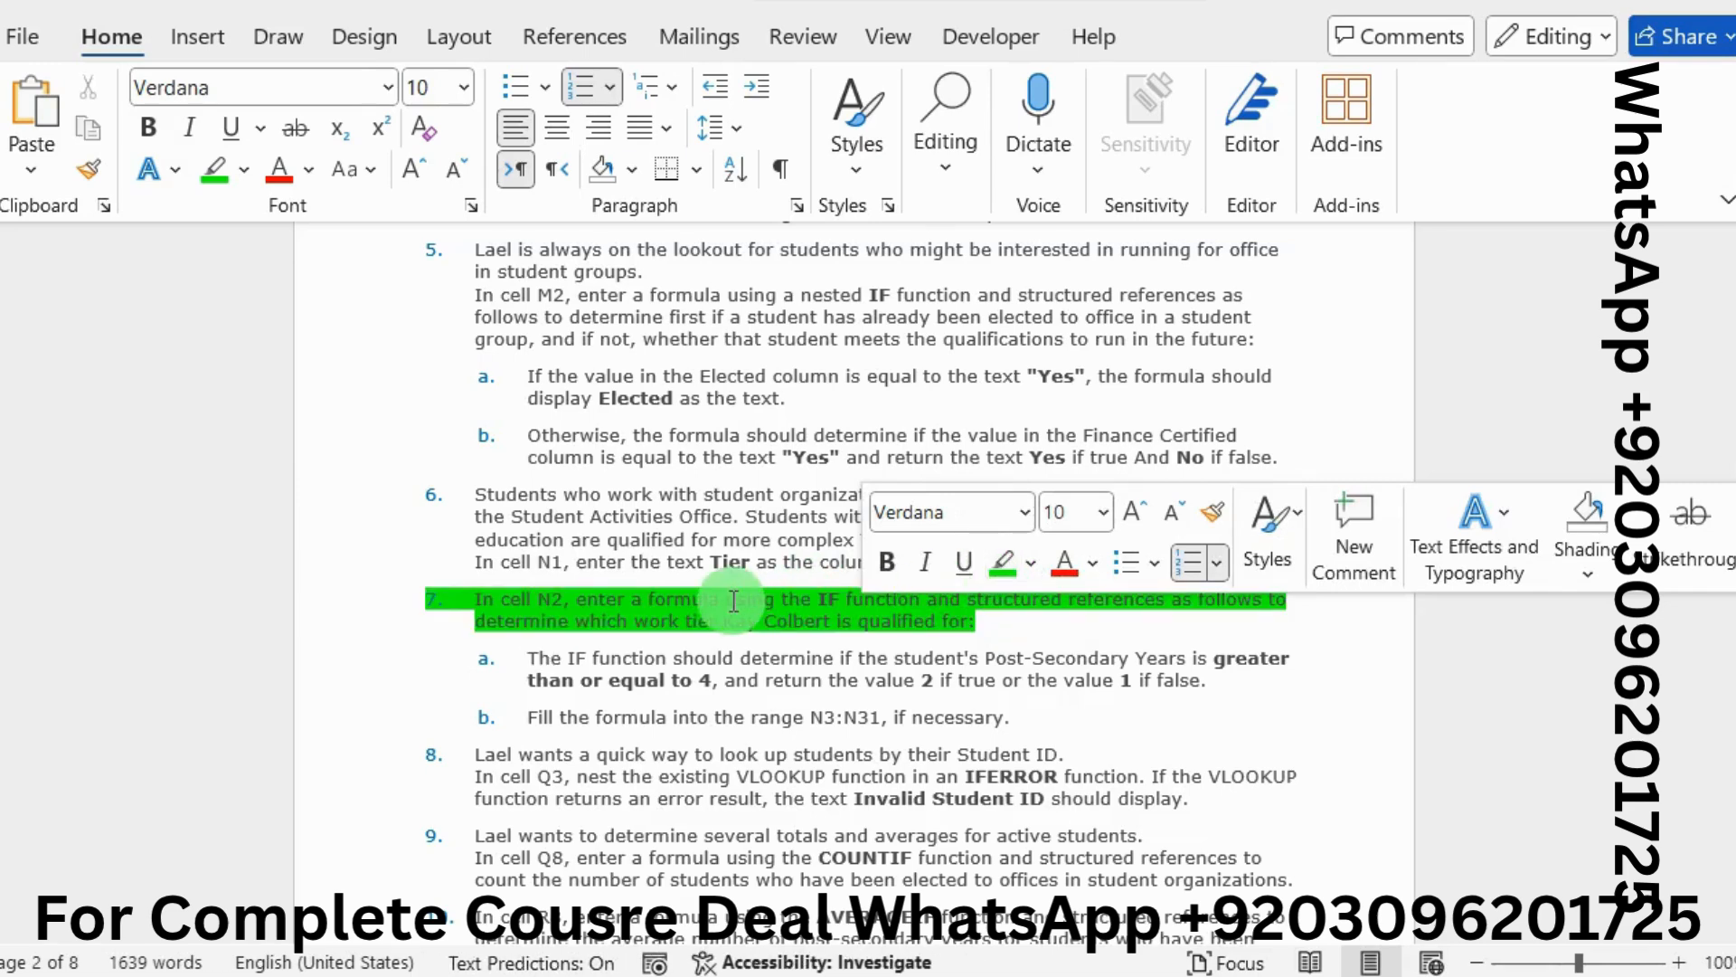
scroll(733, 600, "down", 1)
scroll(733, 600, "down", 1)
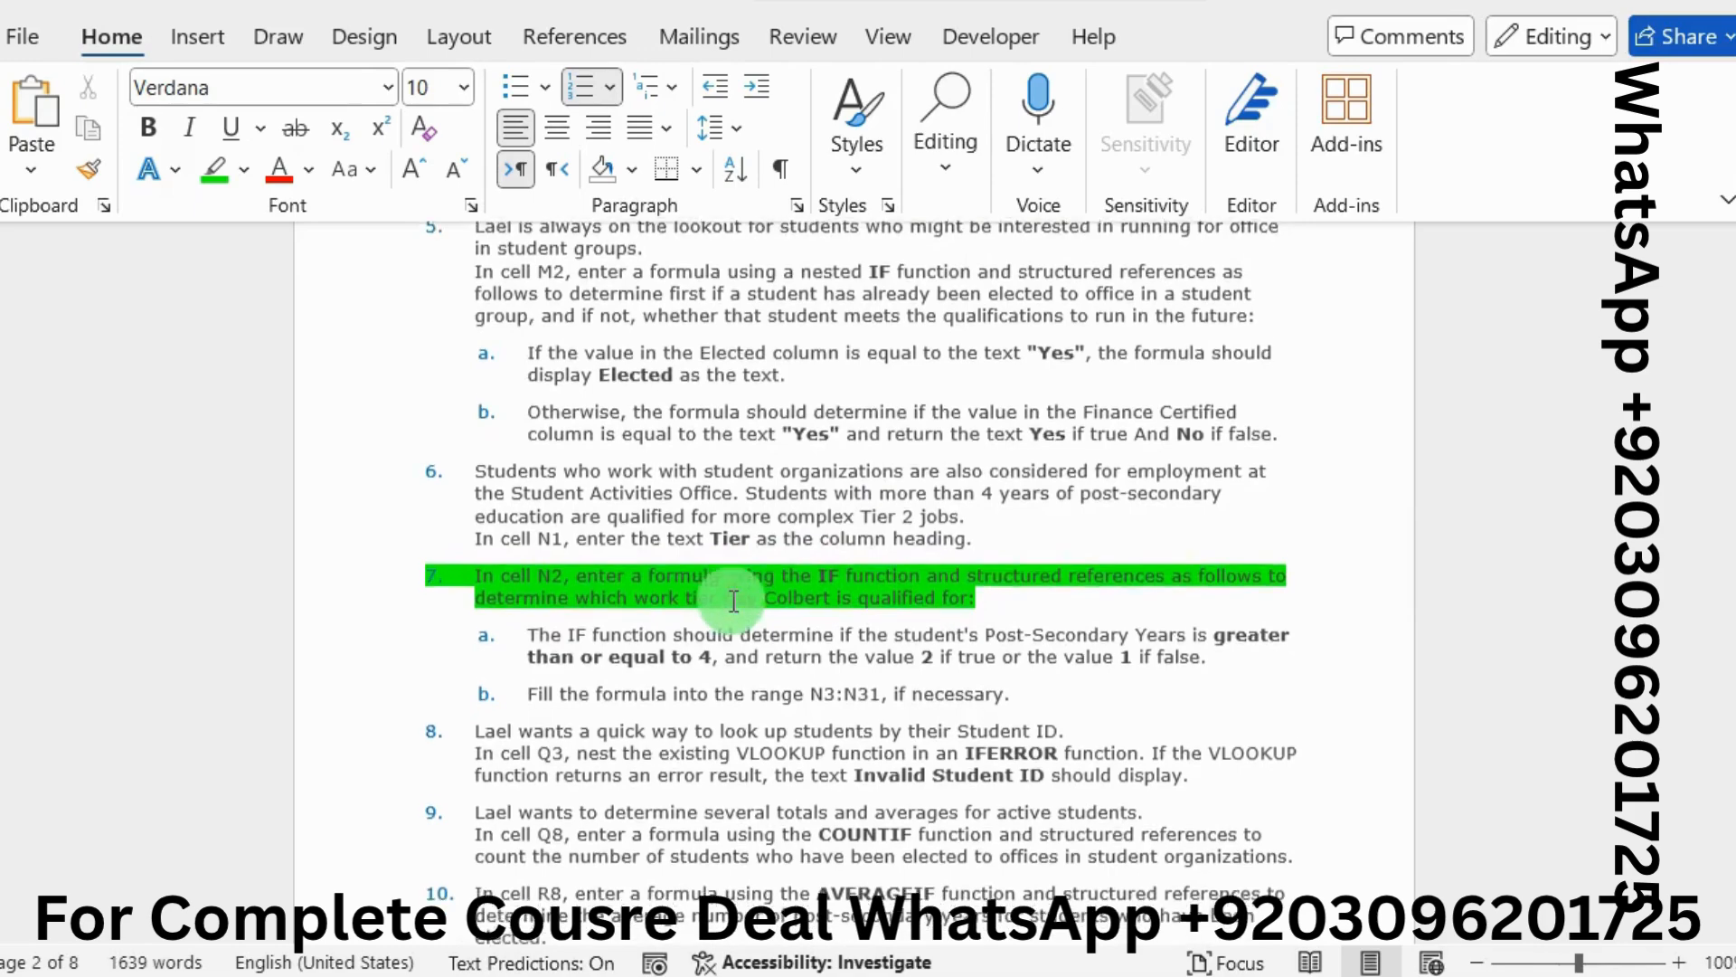
left_click_drag(525, 607, 1208, 621)
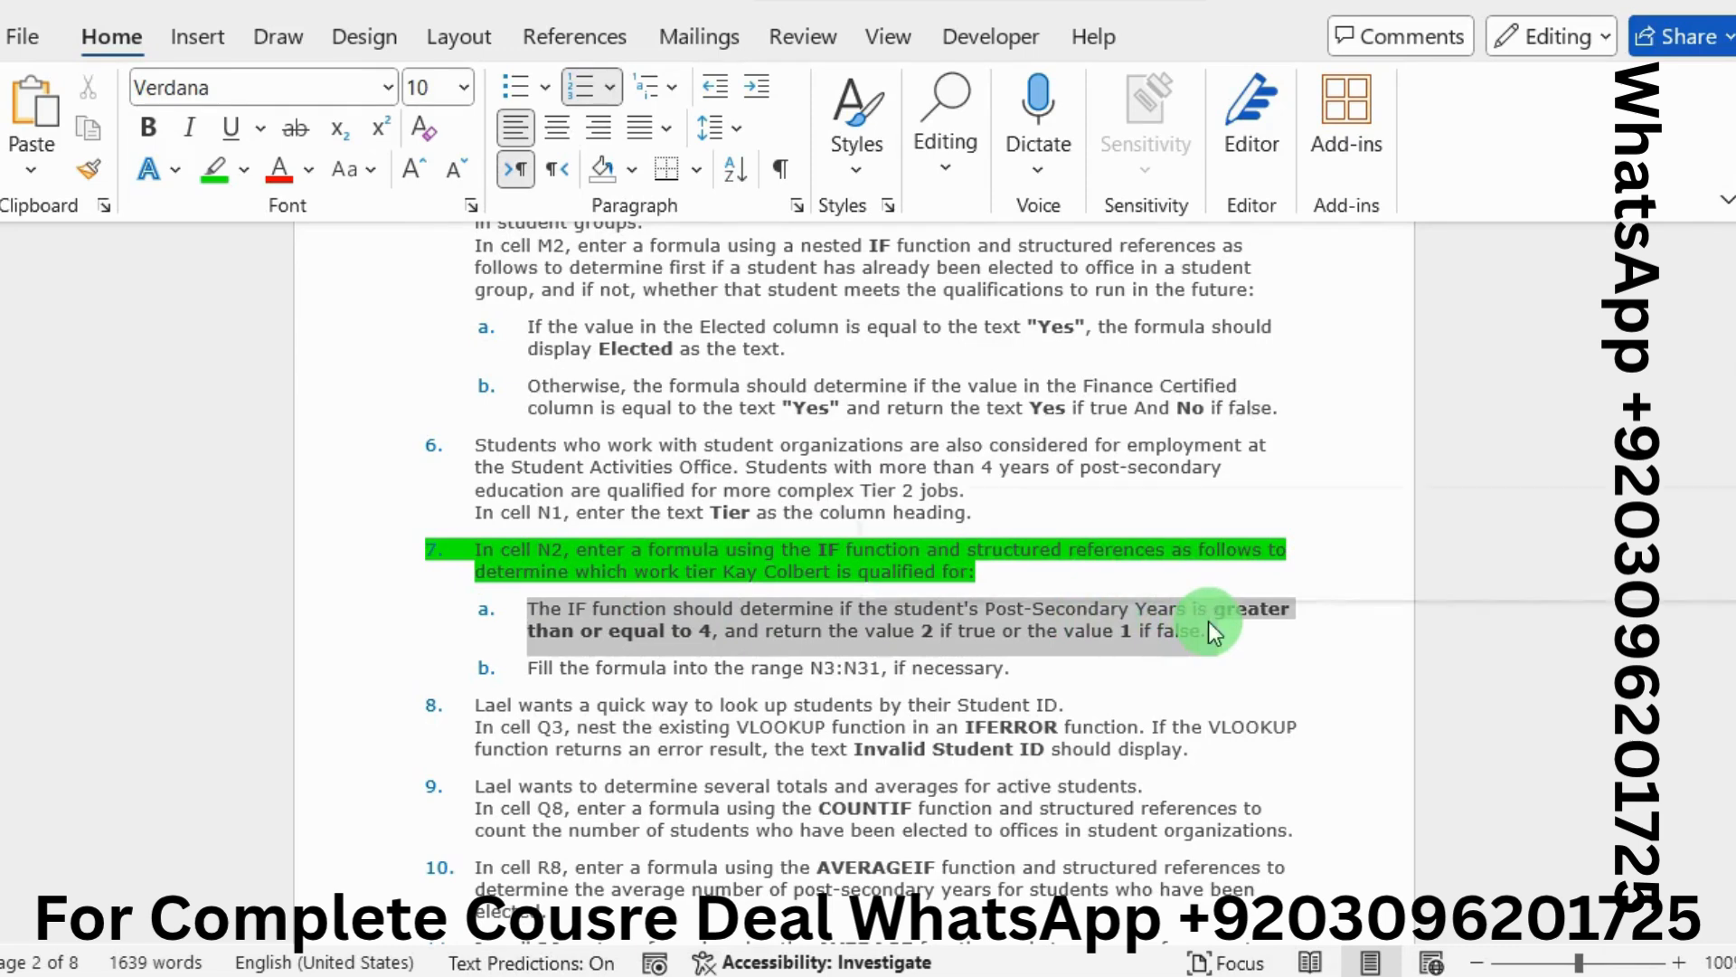
left_click(1001, 573)
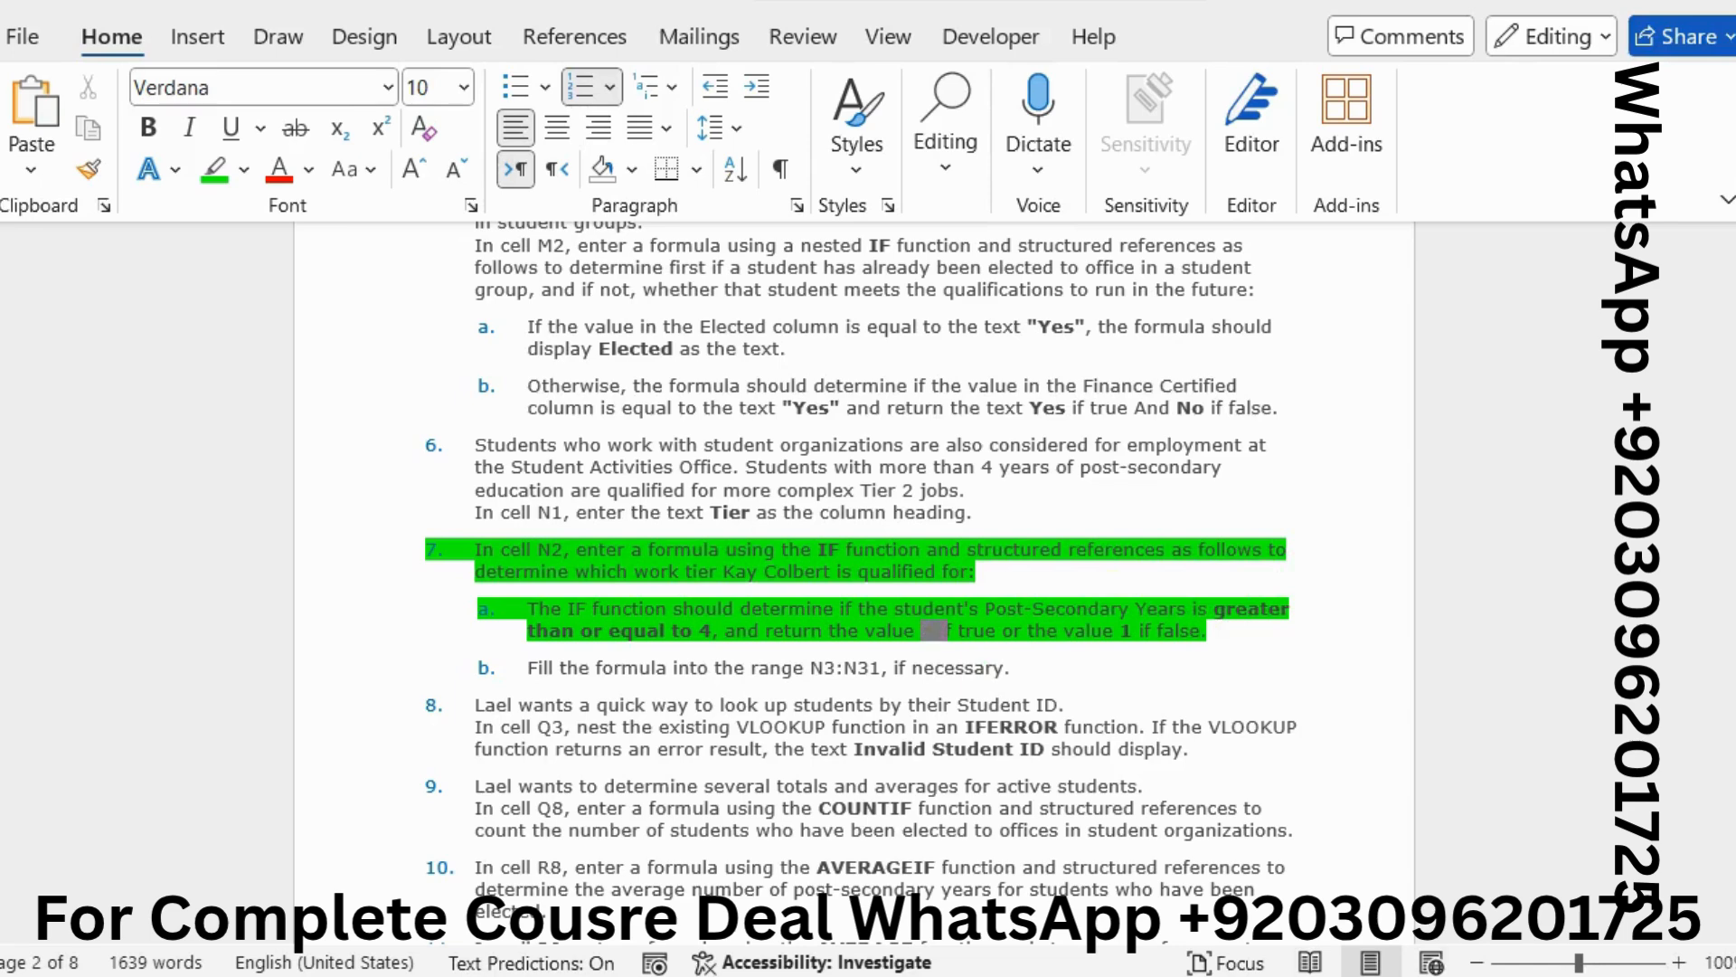
key("alt+Tab")
left_click(1300, 453)
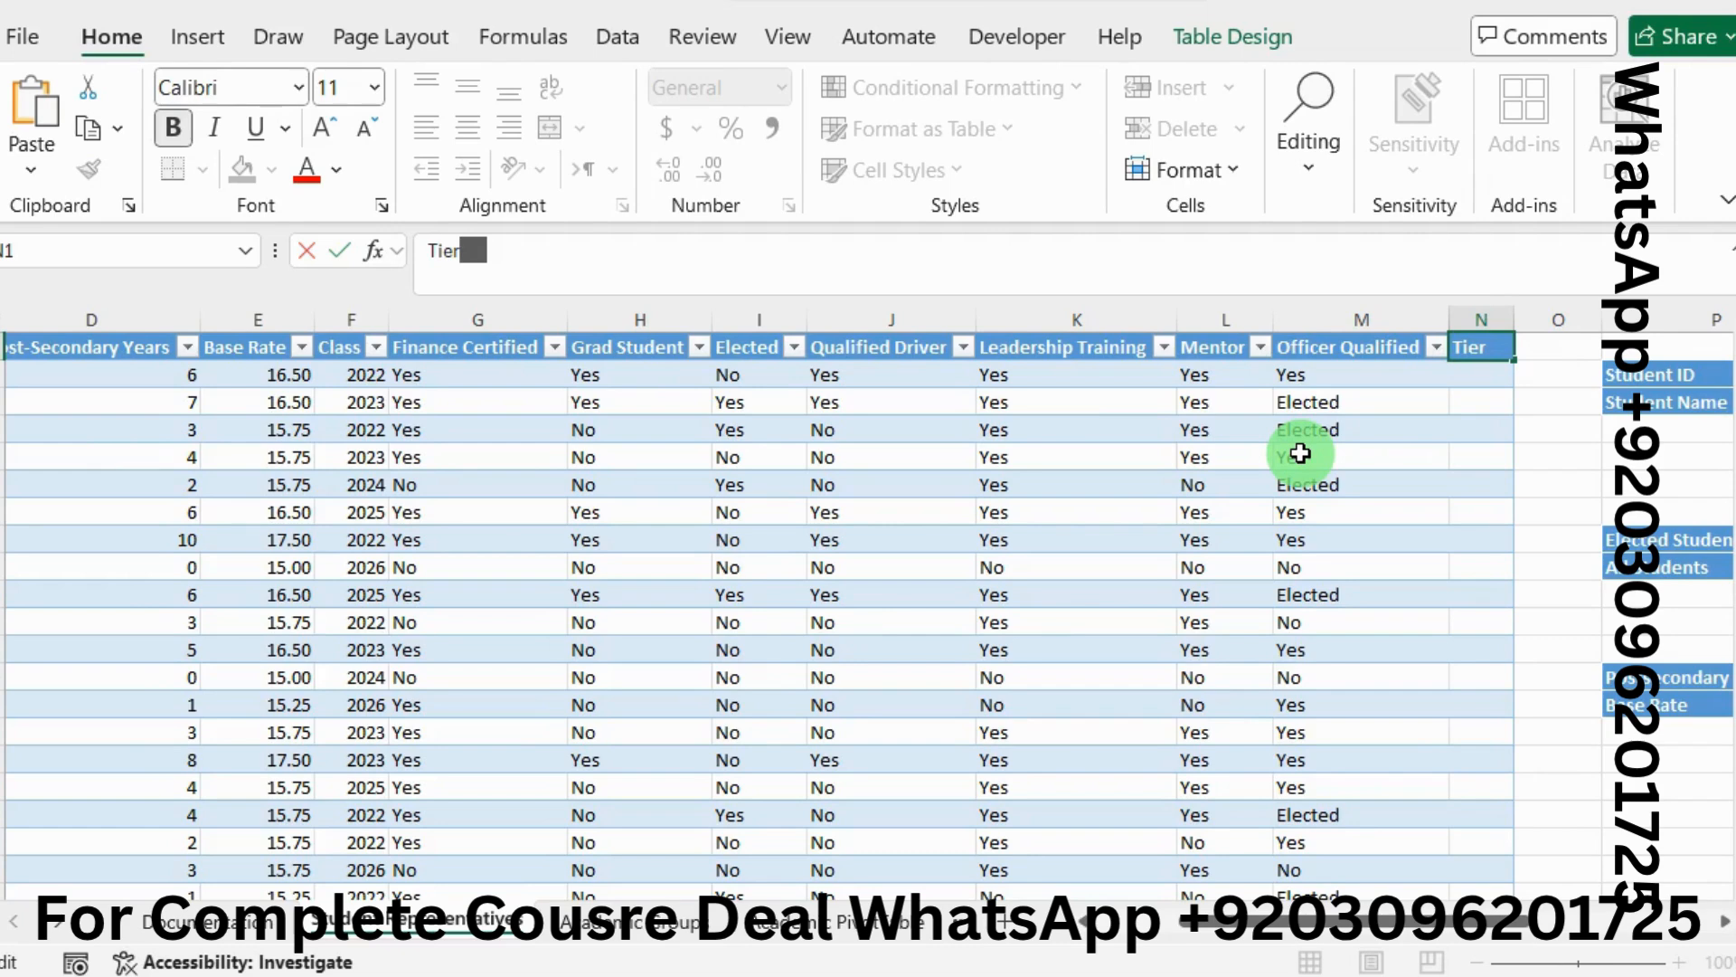
Start an IF in N2 with the test [@[Post-Secondary Years]]>=4
left_click(1463, 374)
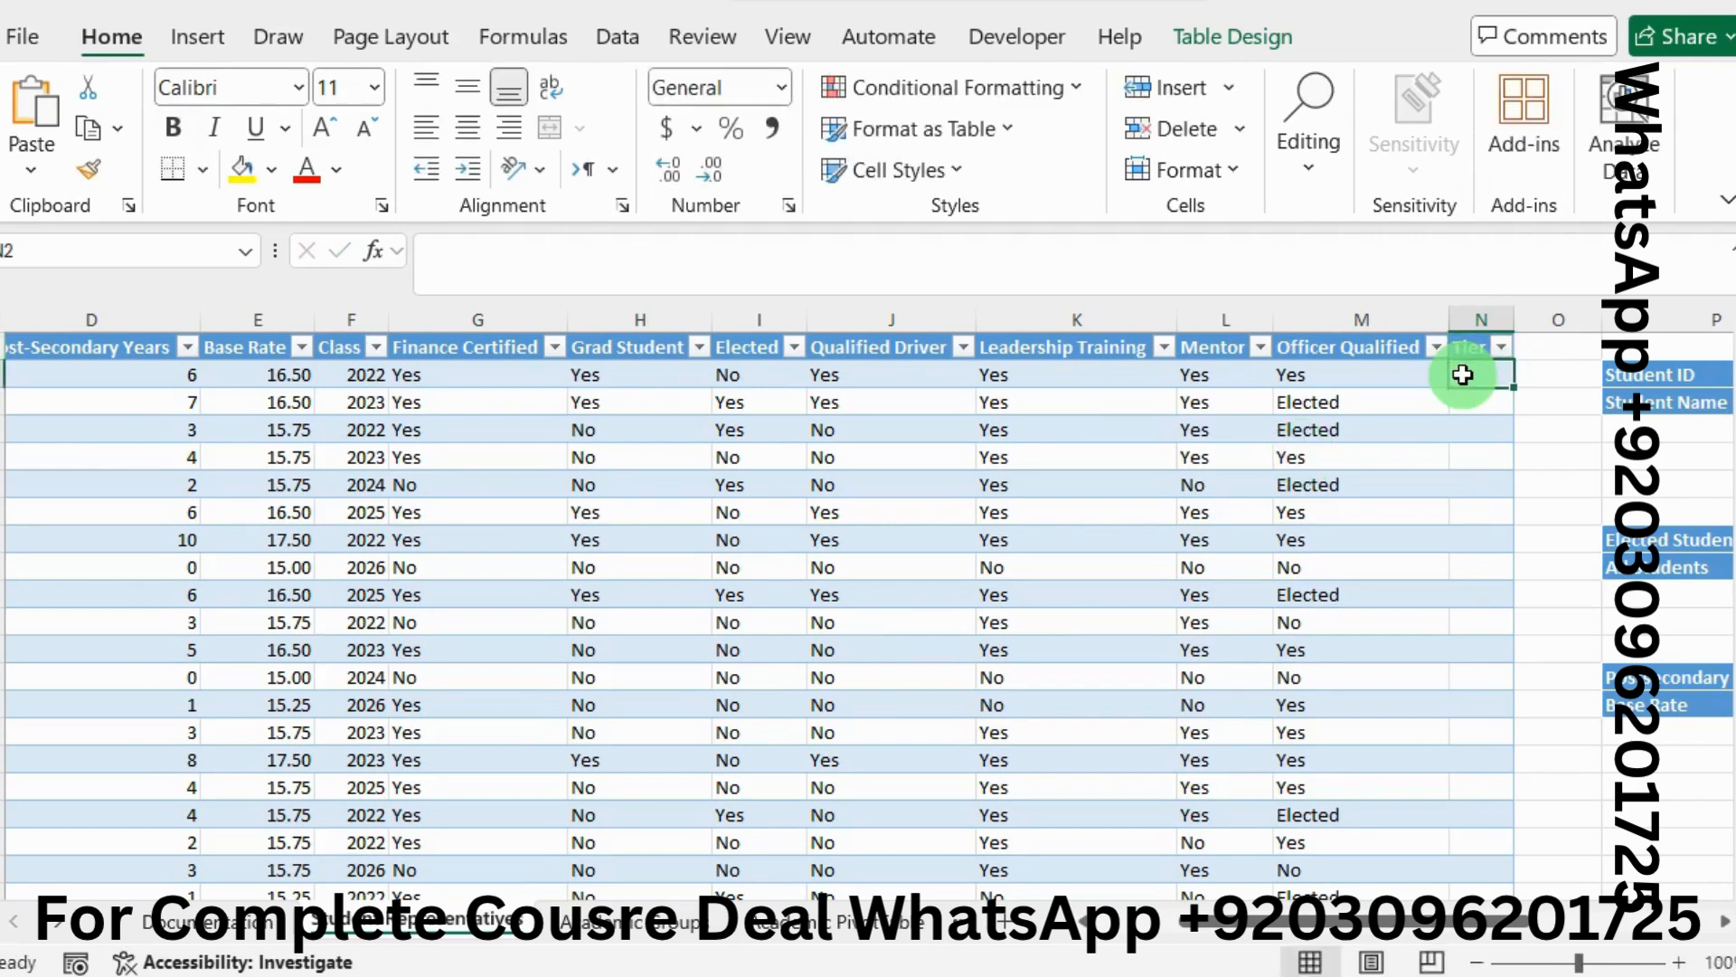
left_click(553, 253)
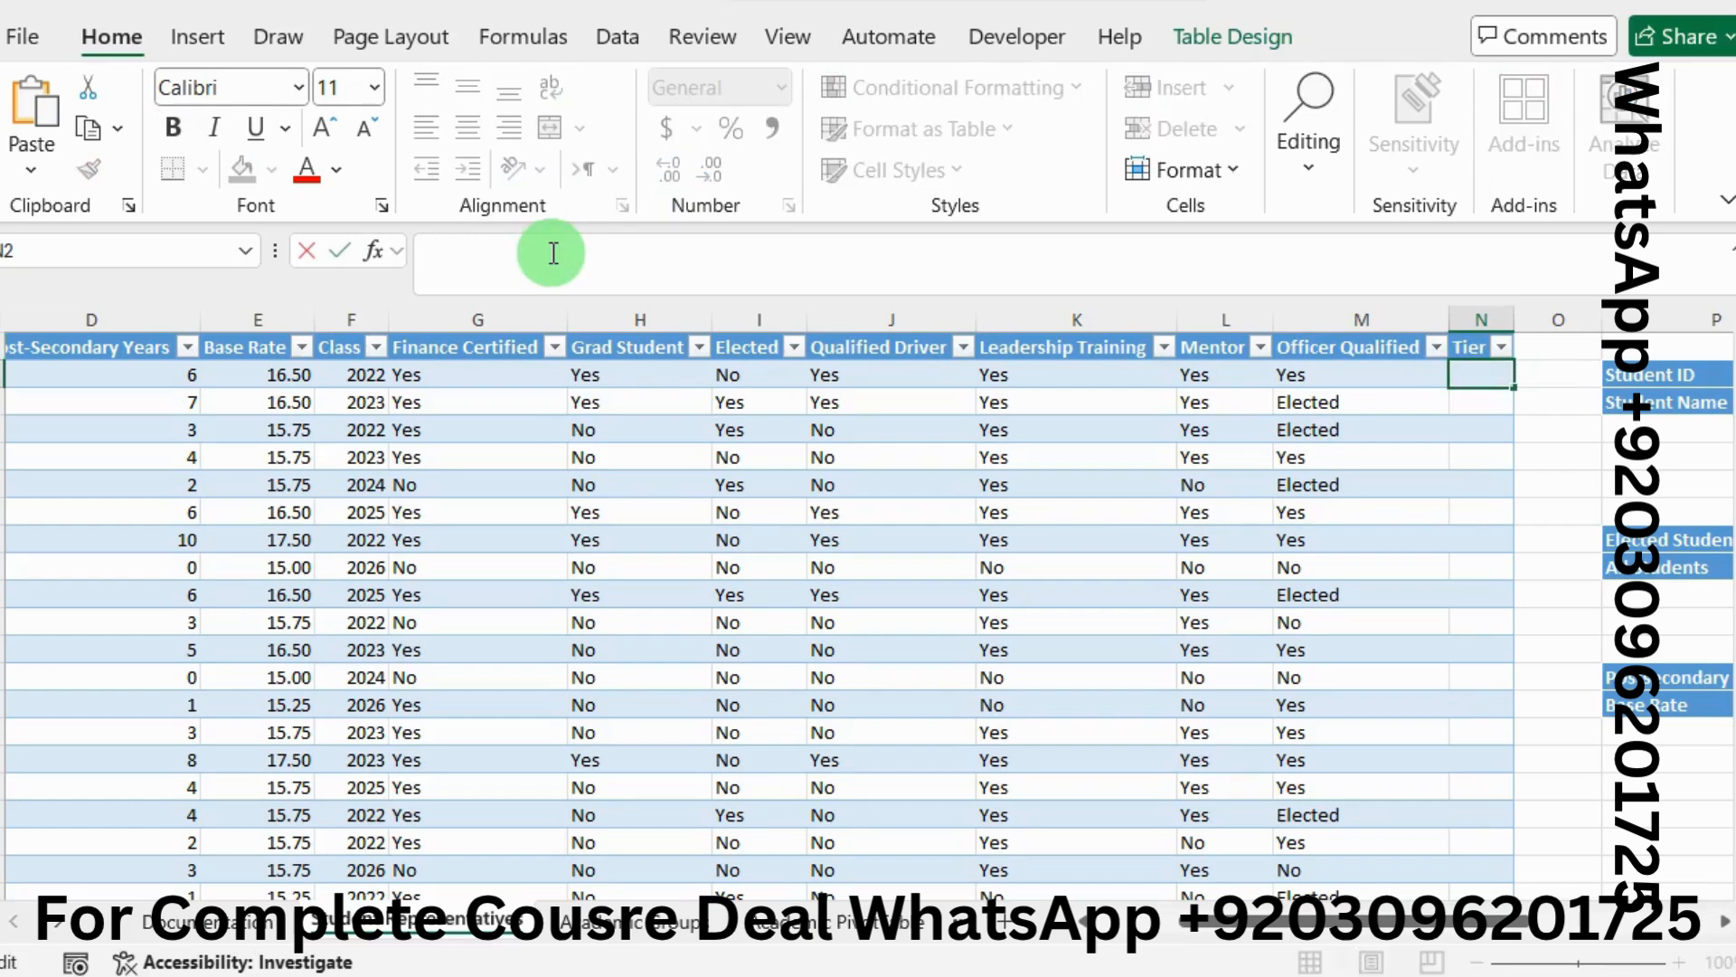
type("=if")
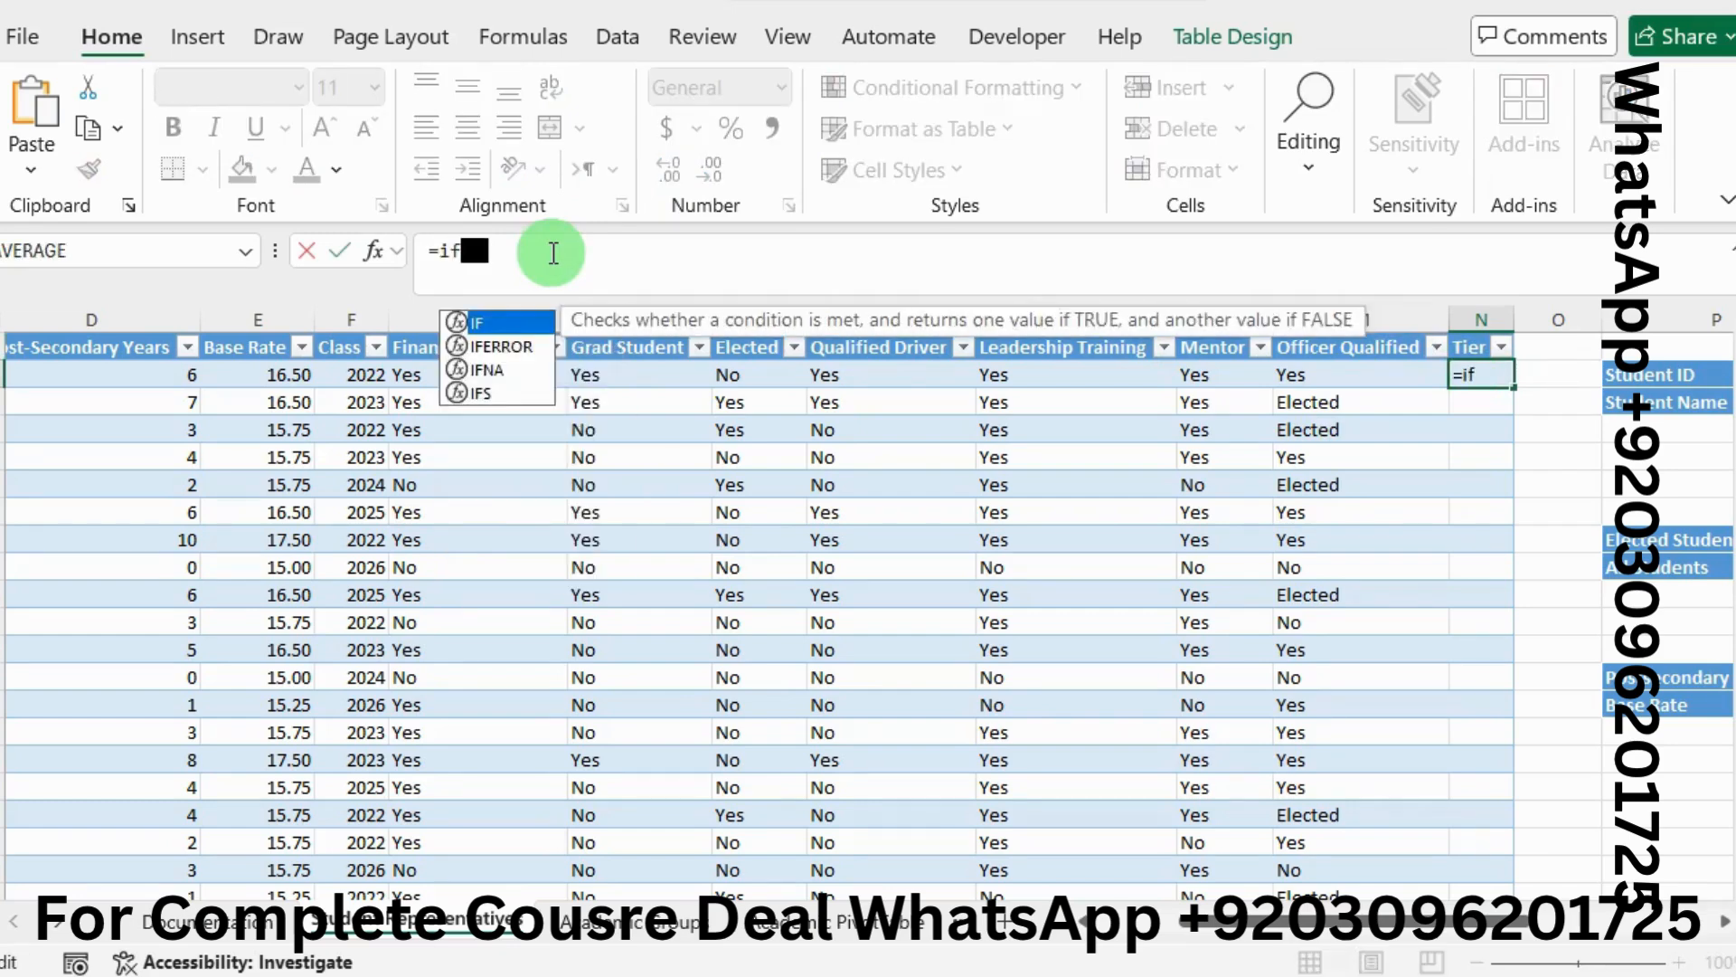
double_click(506, 324)
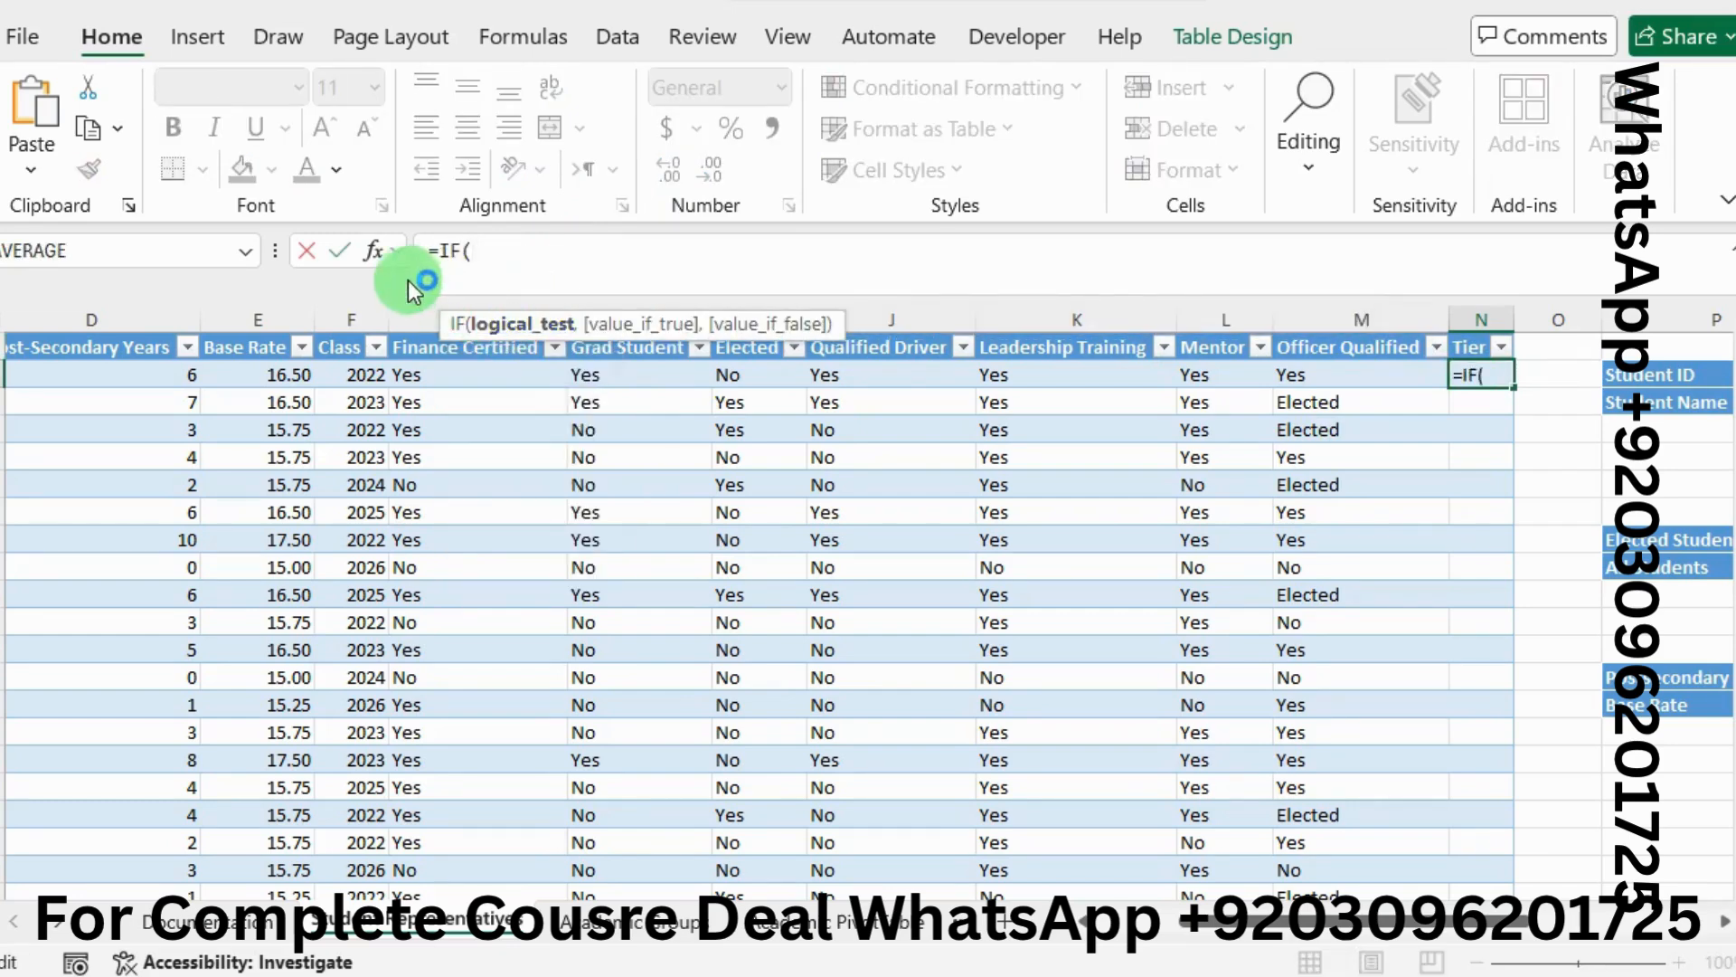
left_click(371, 250)
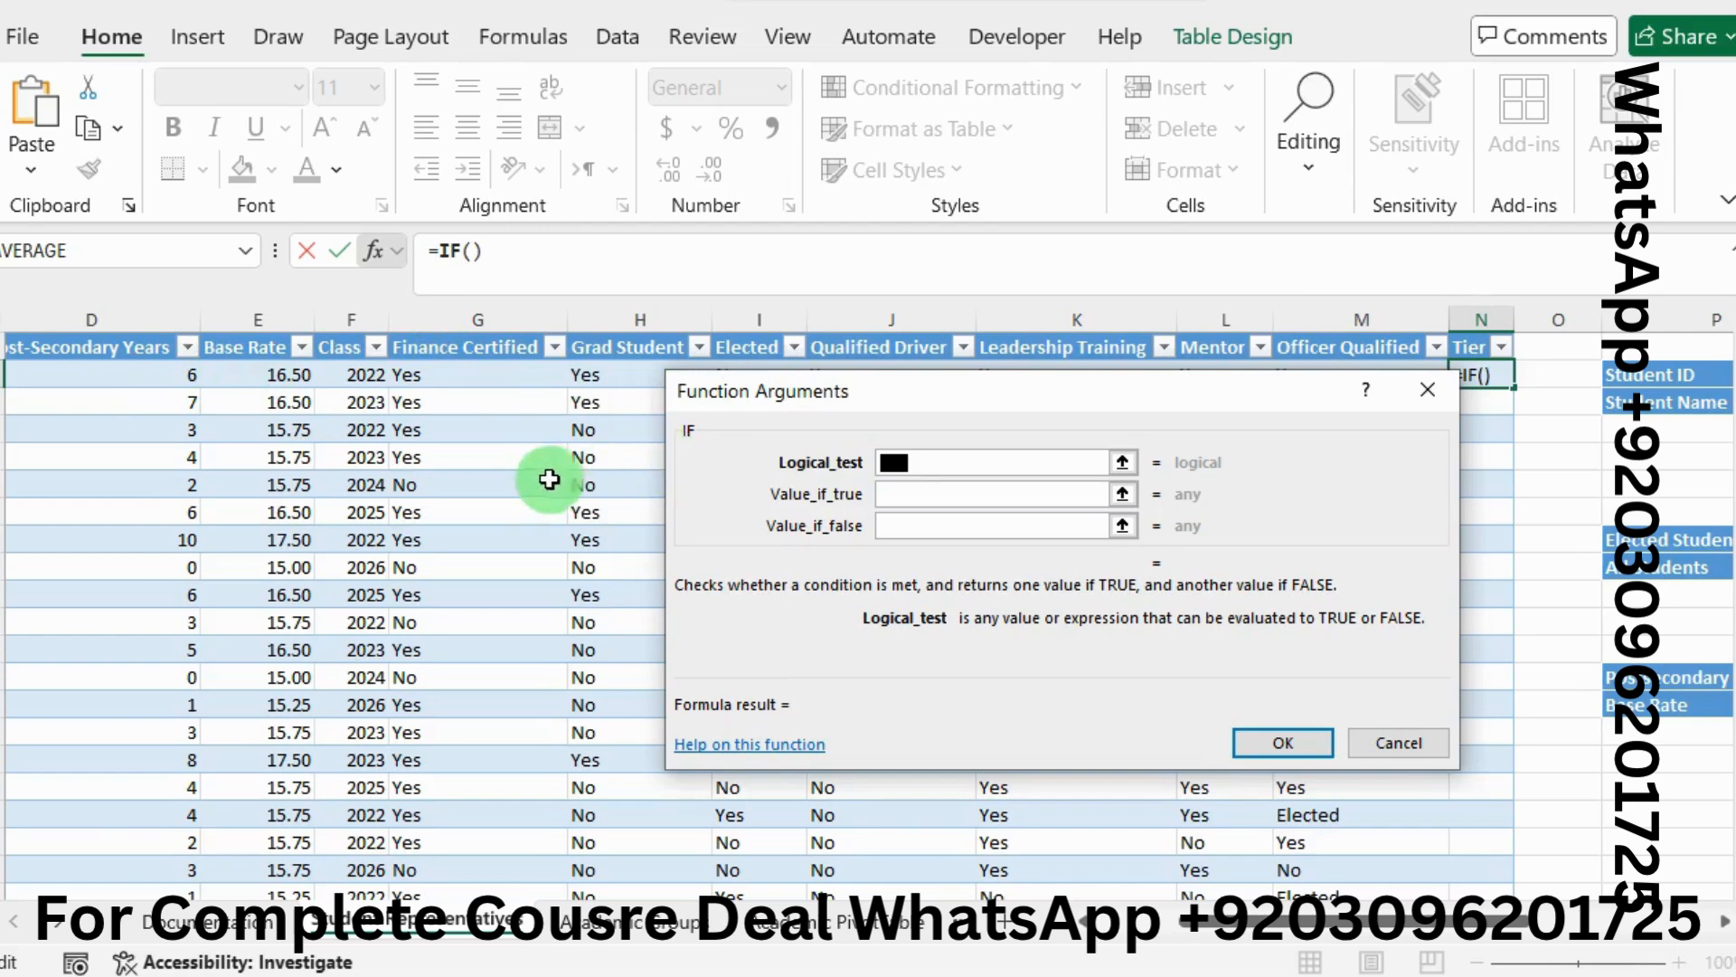
left_click(138, 378)
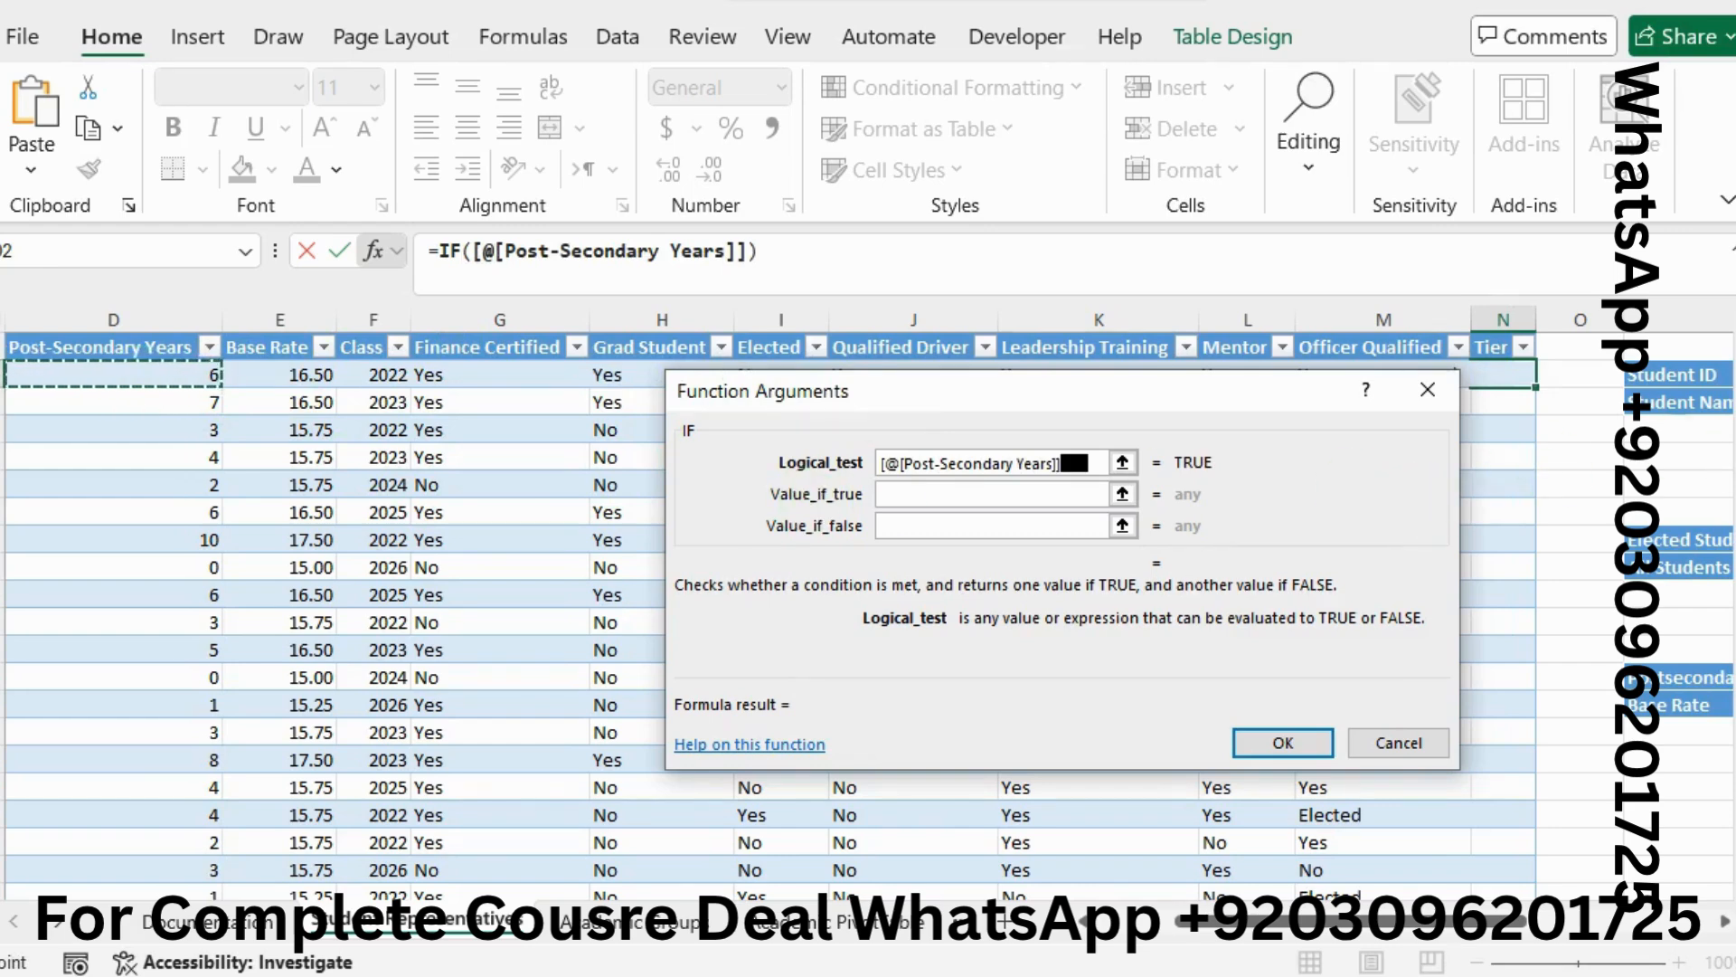
key("alt+Tab")
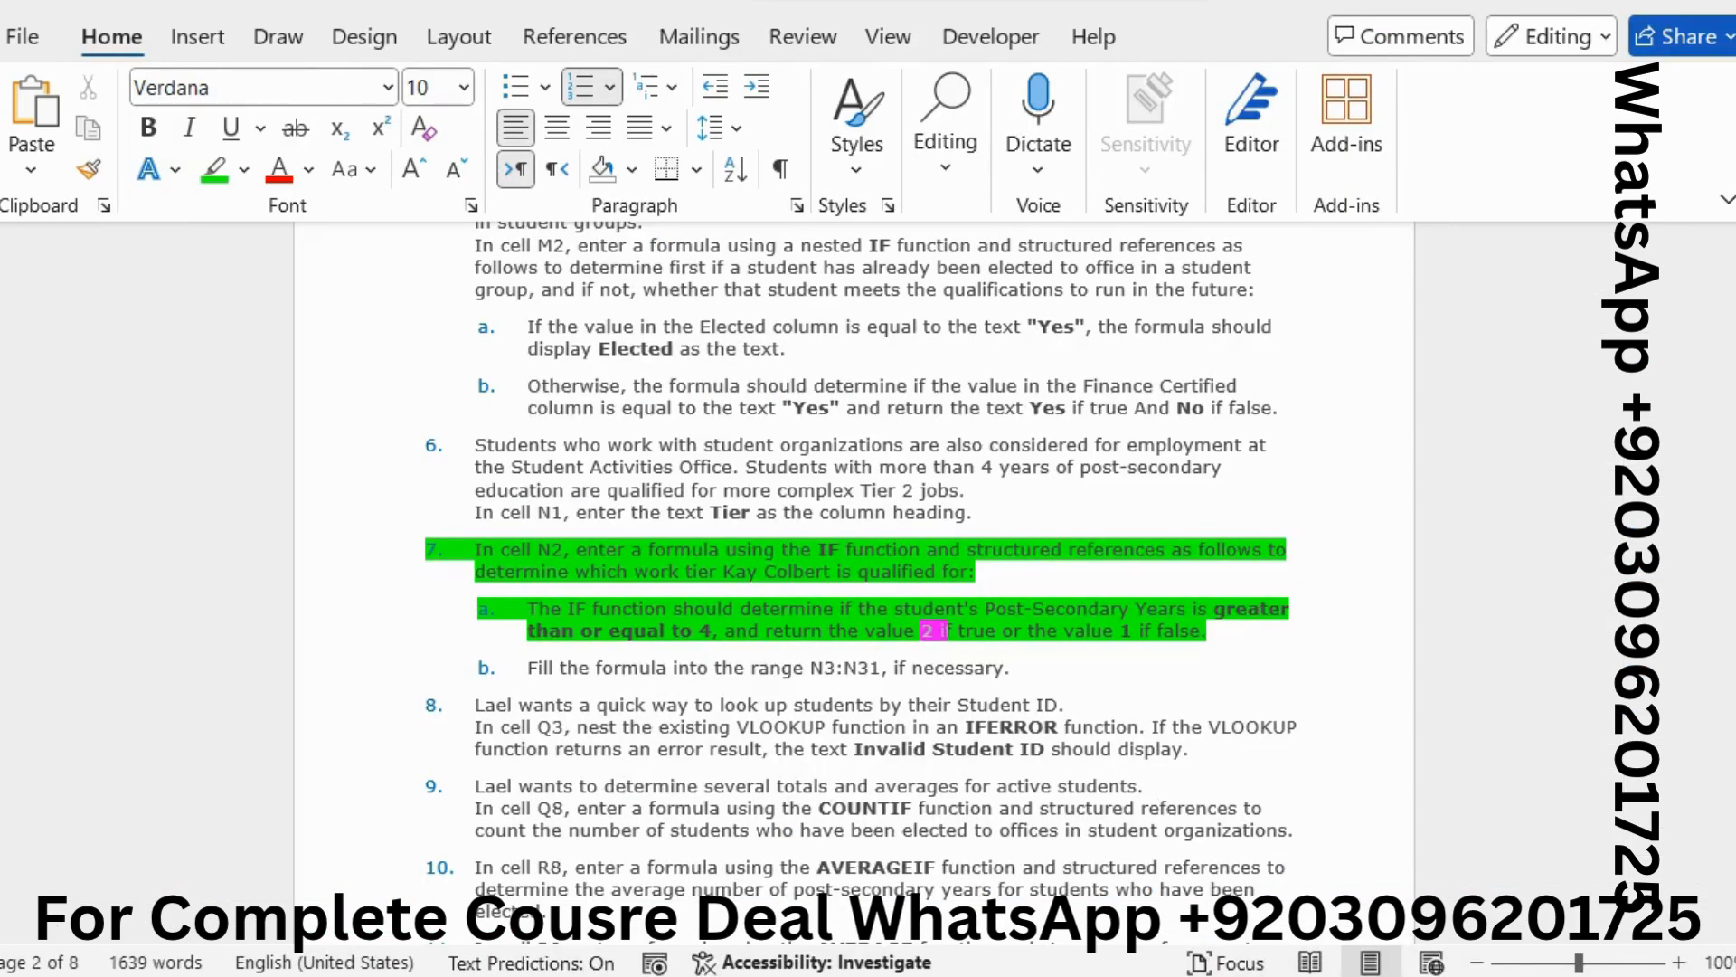
left_click(947, 631)
key("alt+Tab")
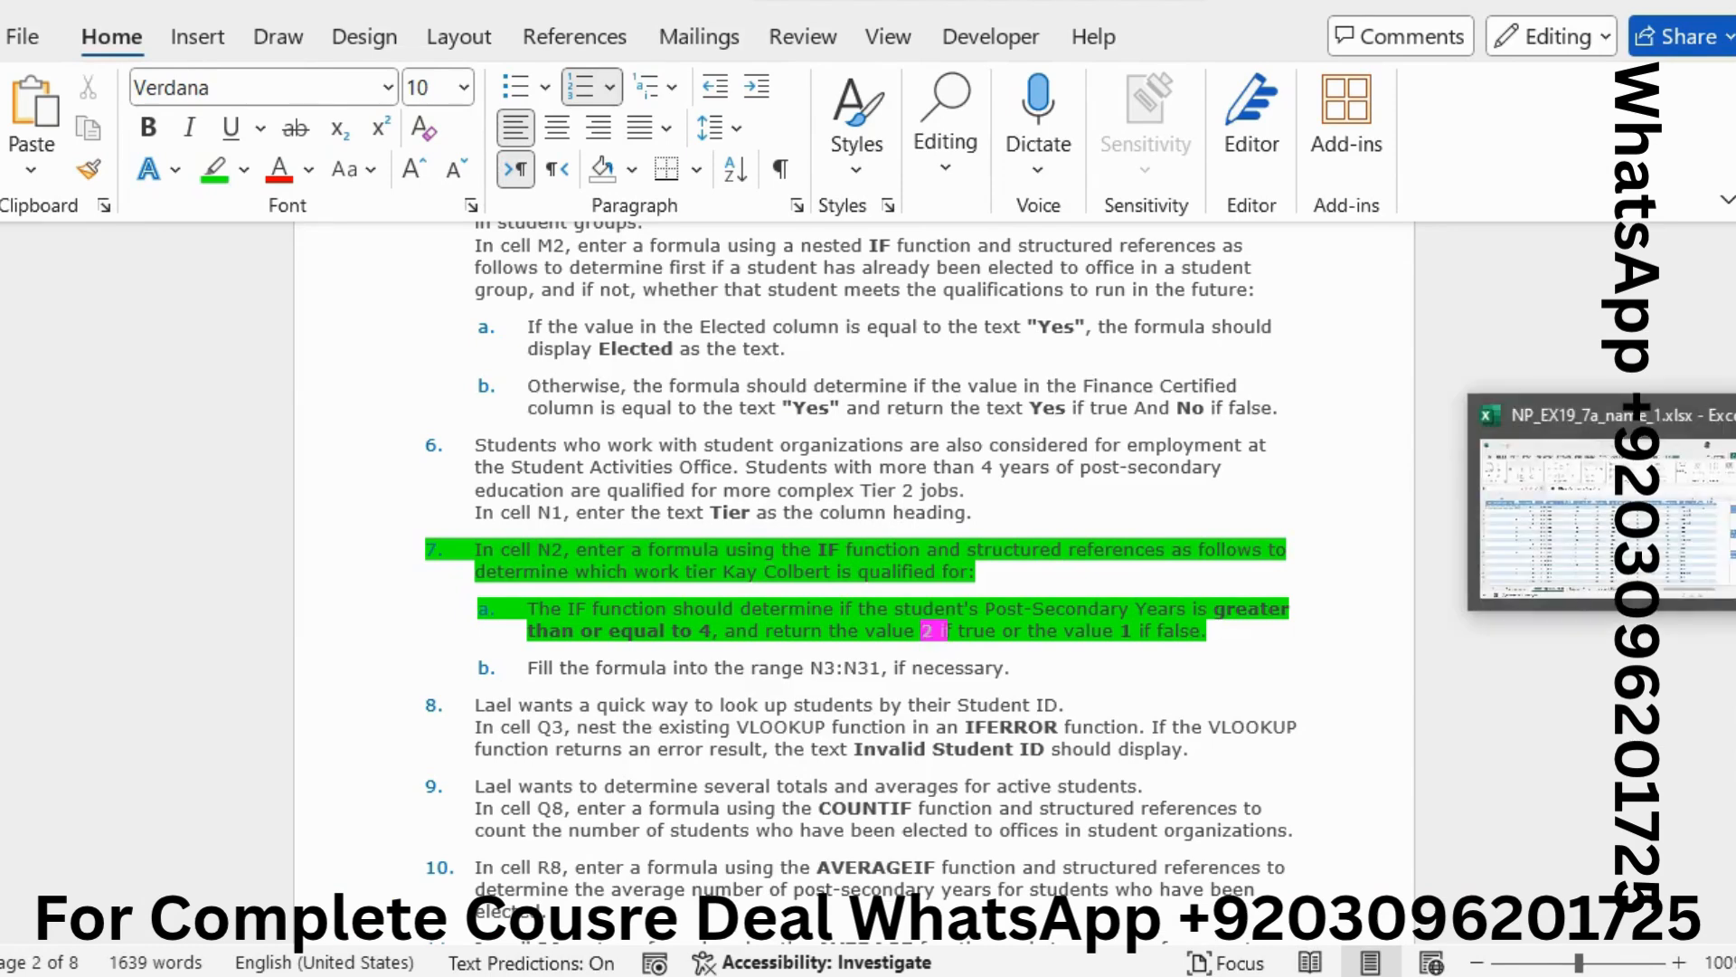
type(">=")
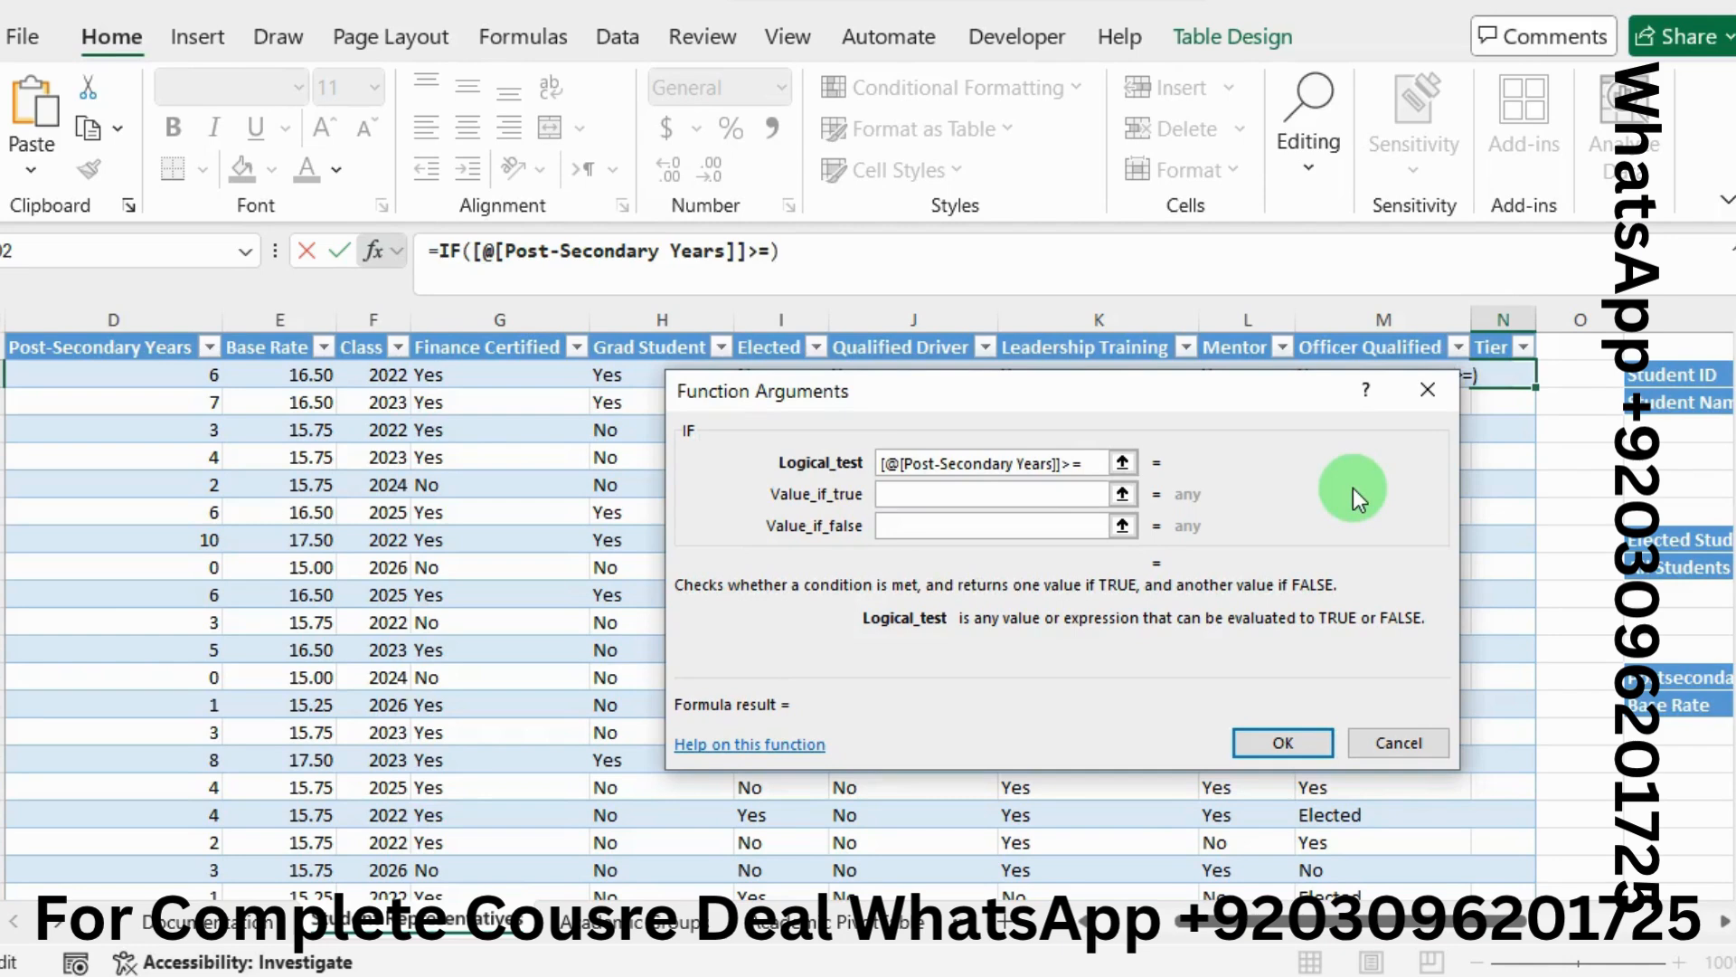
type("4")
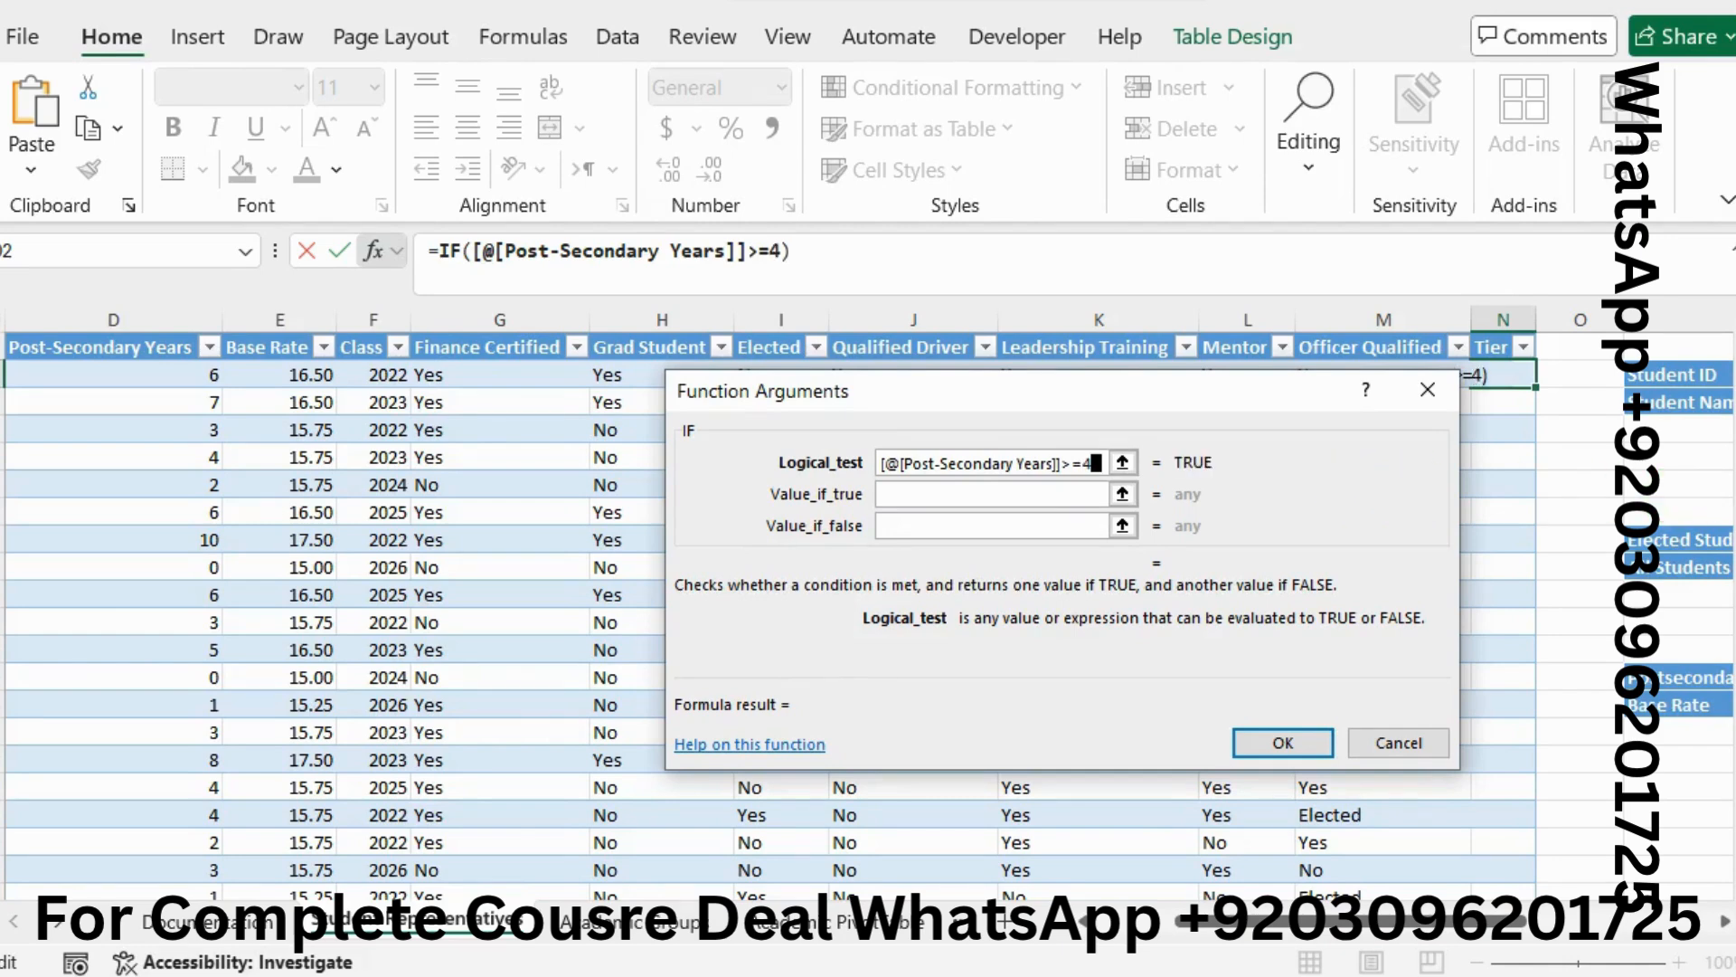
Set Value_if_true to 2 and Value_if_false to 1, then confirm the Tier formula
key("alt+Tab")
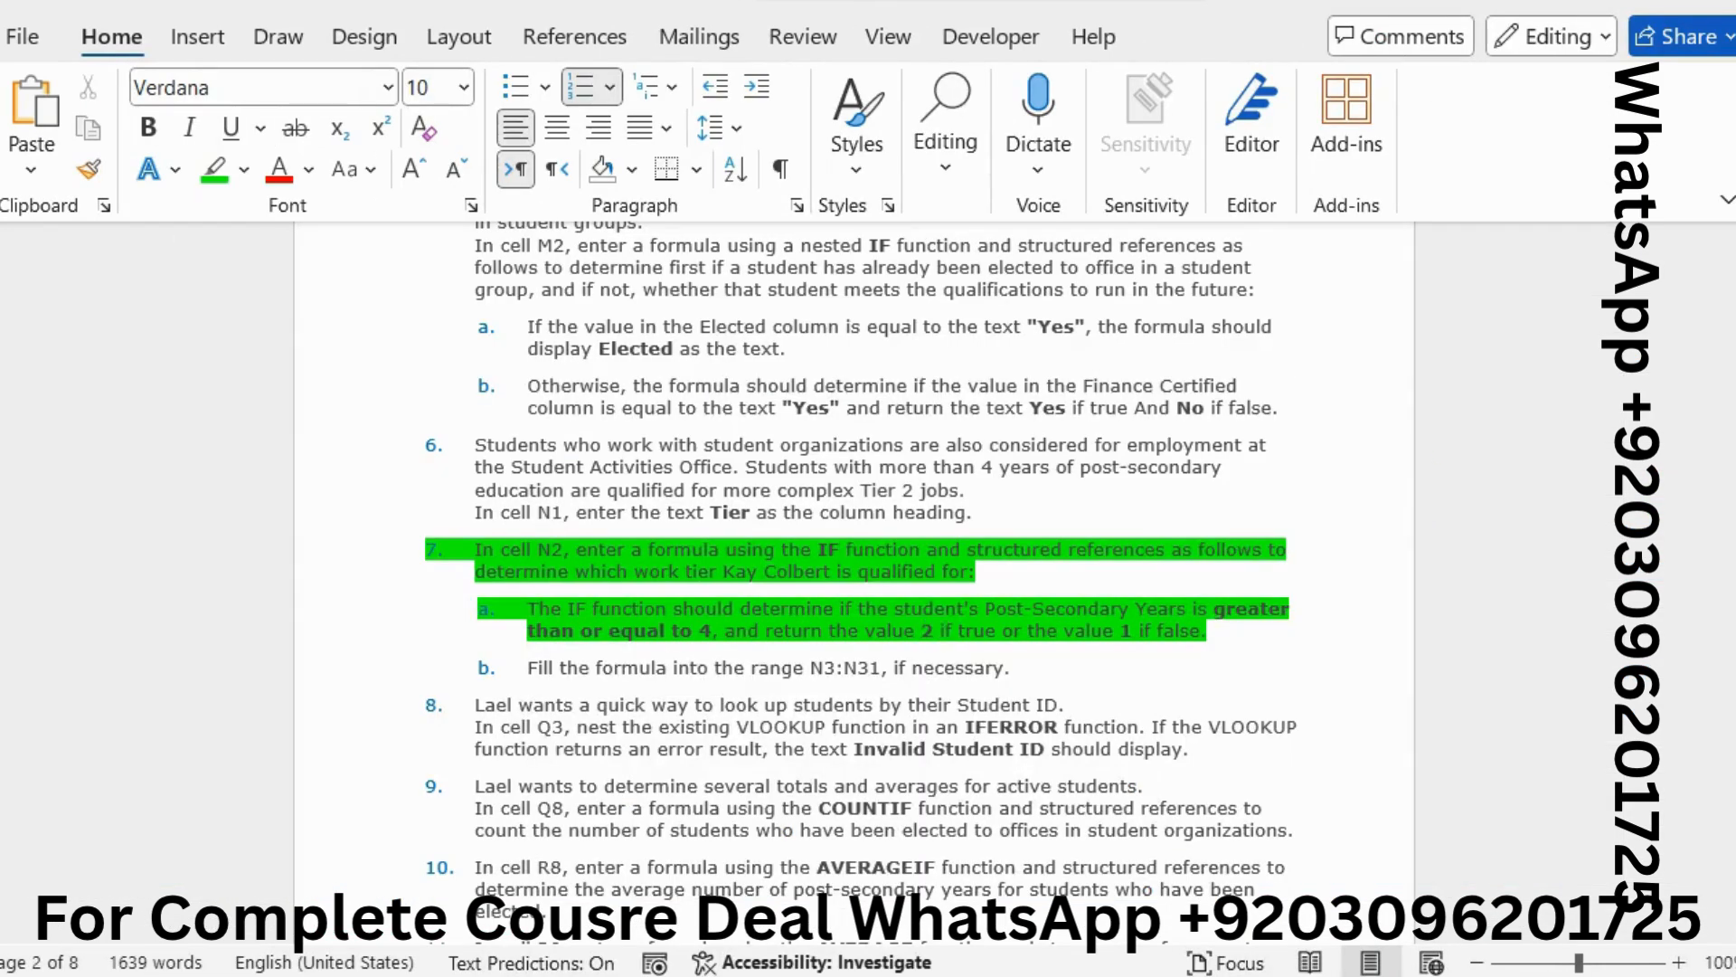
left_click_drag(920, 631, 948, 631)
key("alt+Tab")
left_click(1023, 500)
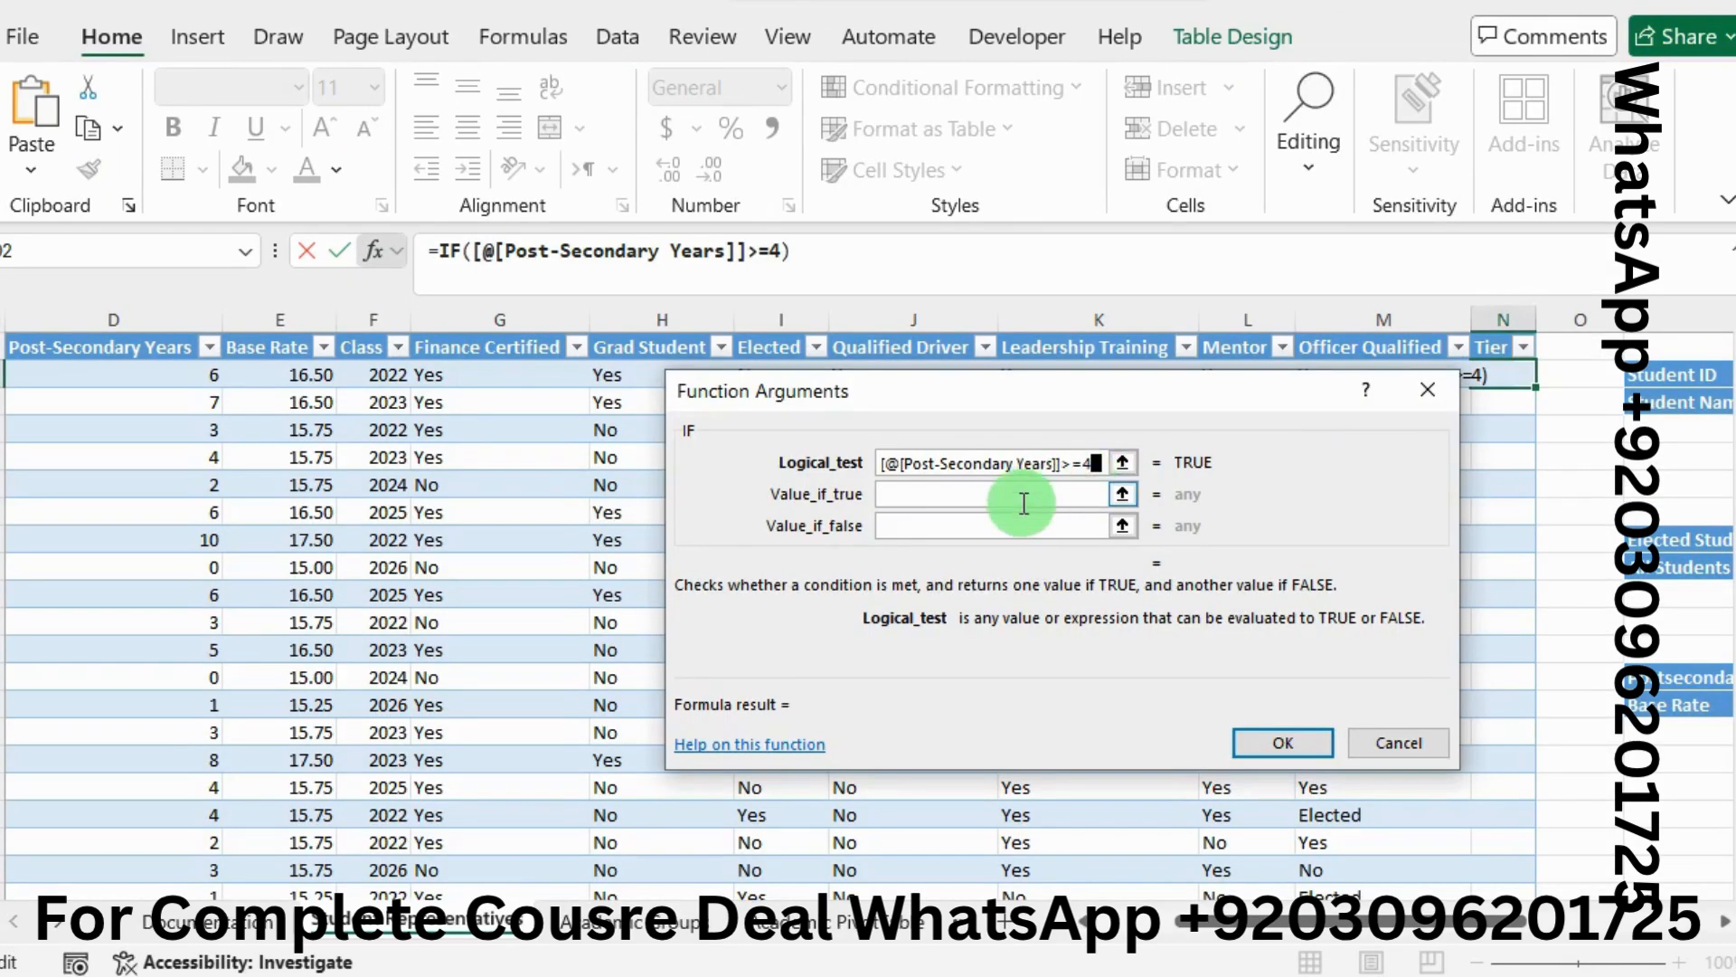
type("2")
left_click(991, 523)
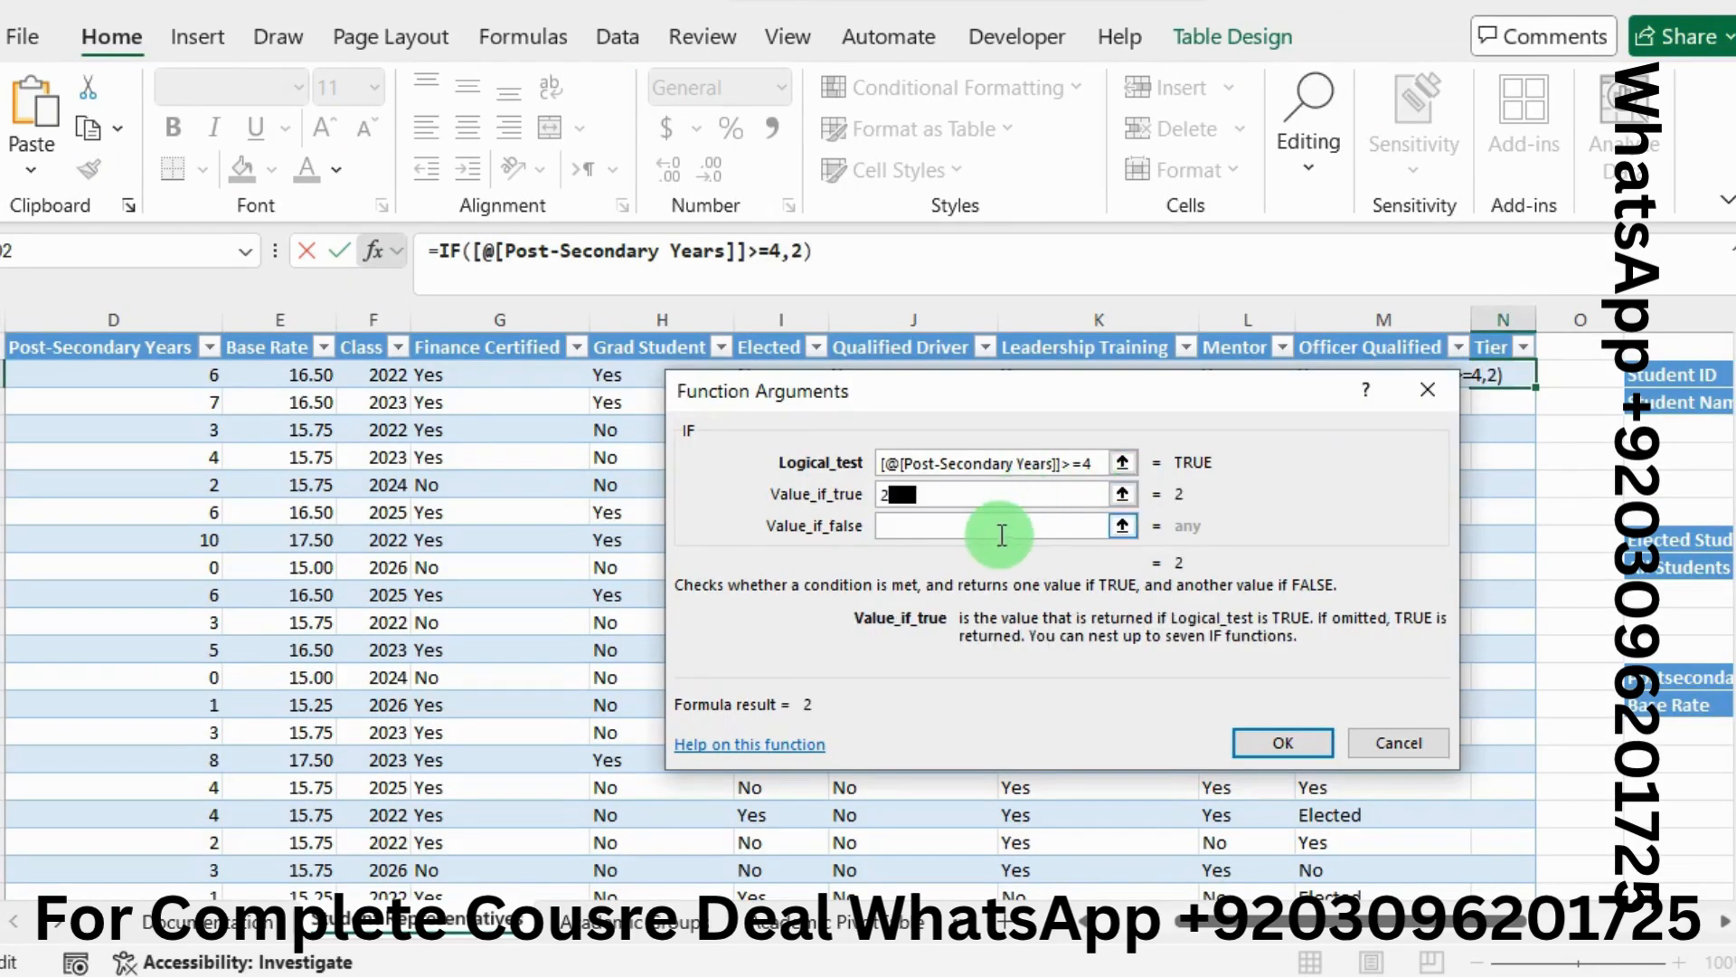
type("1")
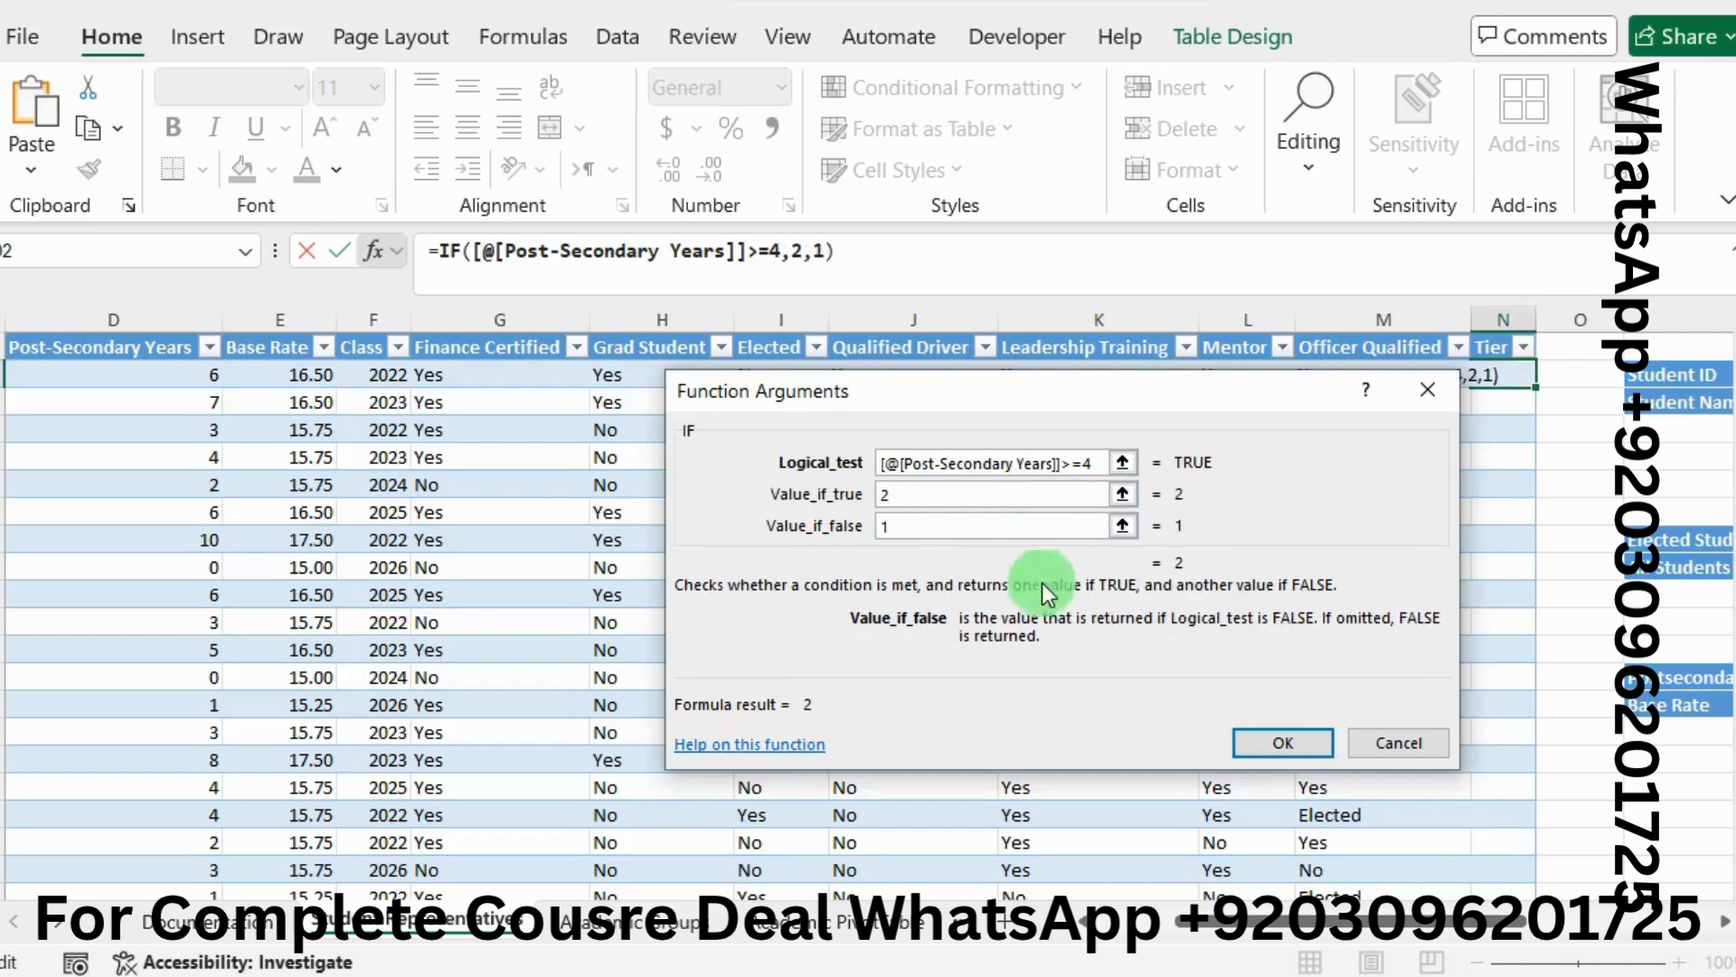
left_click(1255, 741)
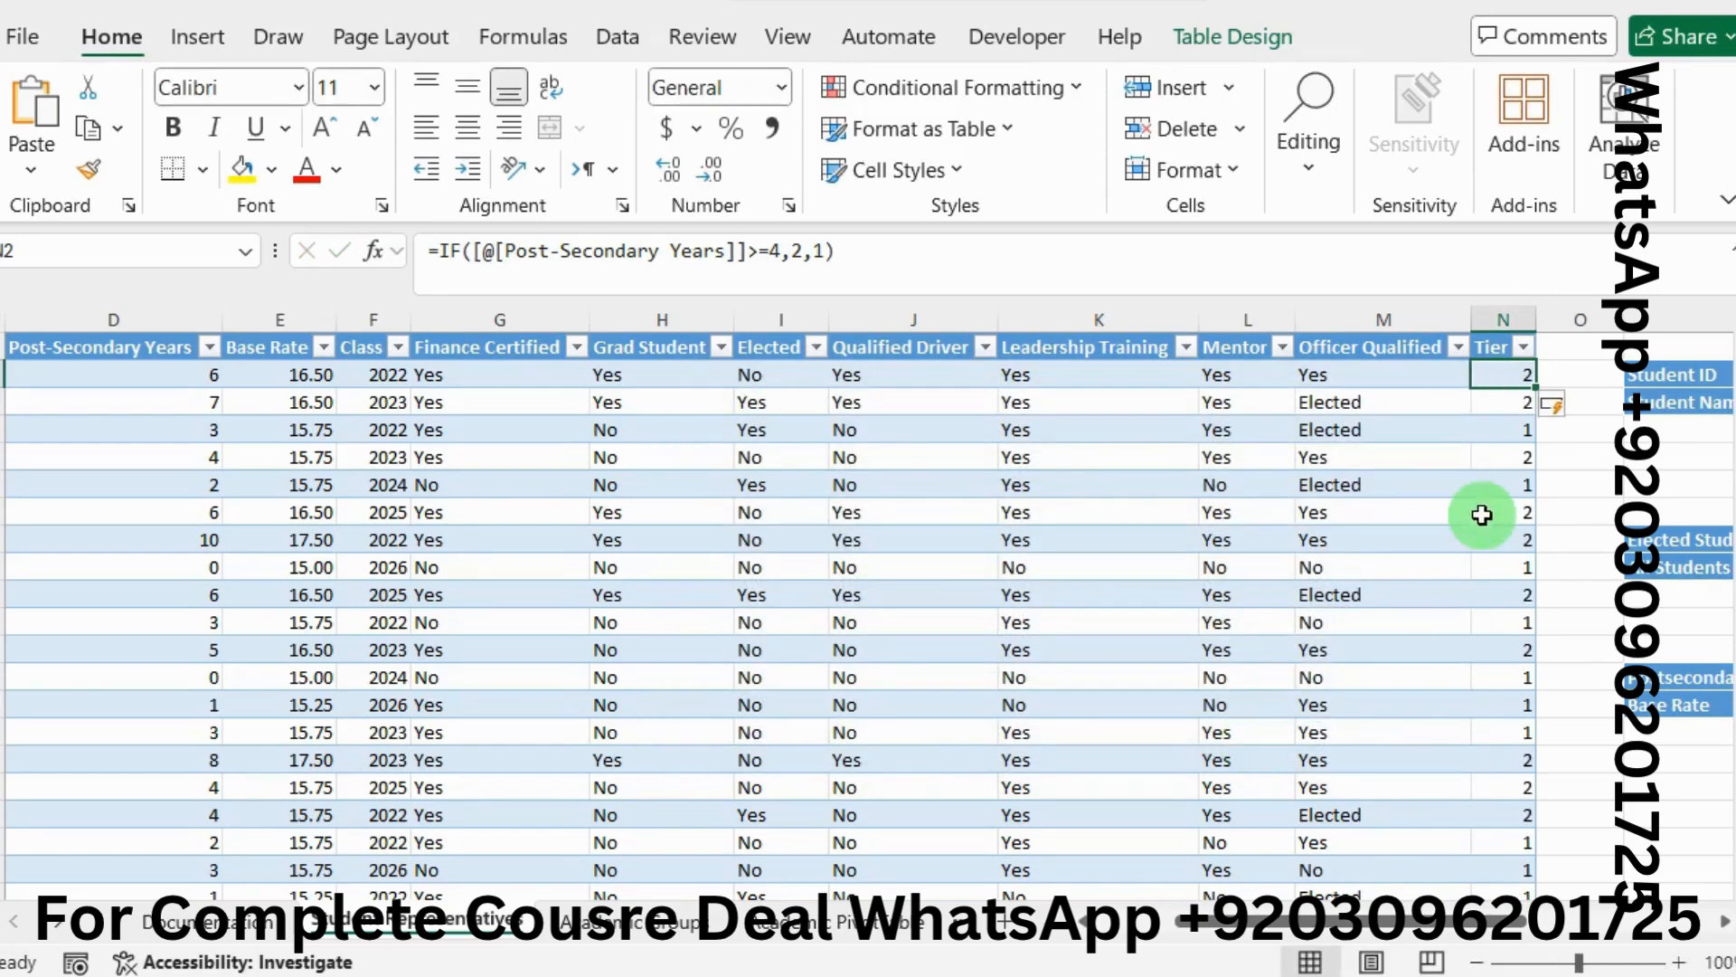
key("alt+Tab")
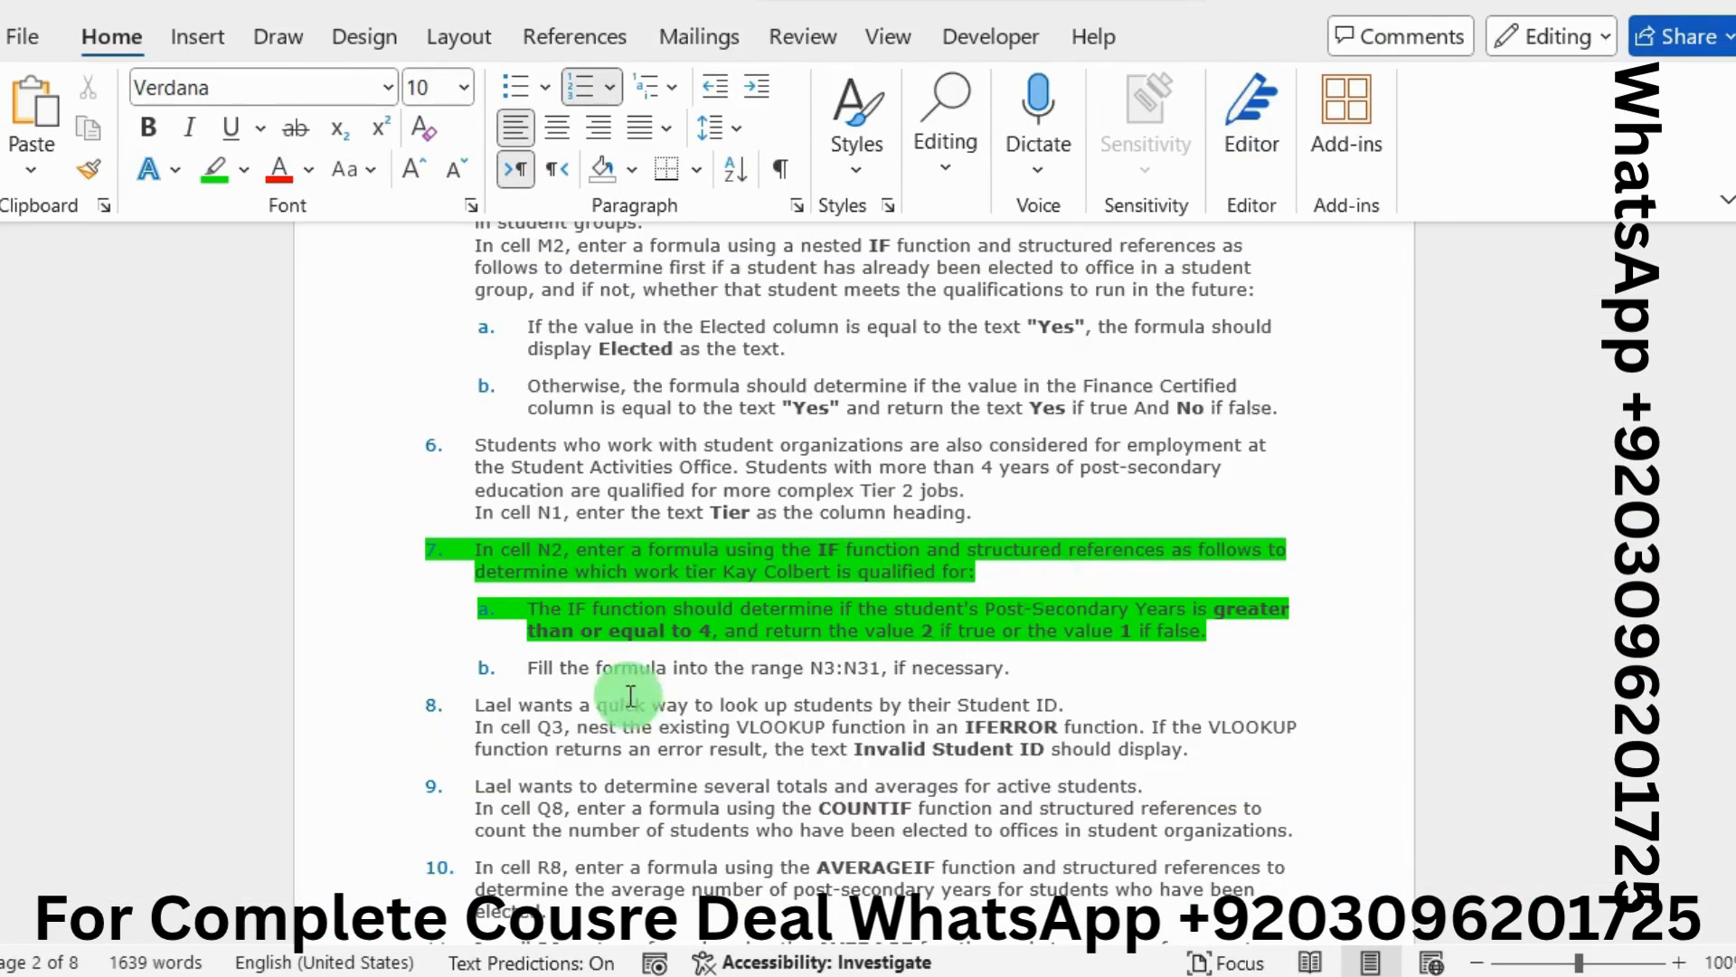
Highlight instruction item 7b in green
left_click(616, 668)
left_click_drag(616, 668, 1007, 676)
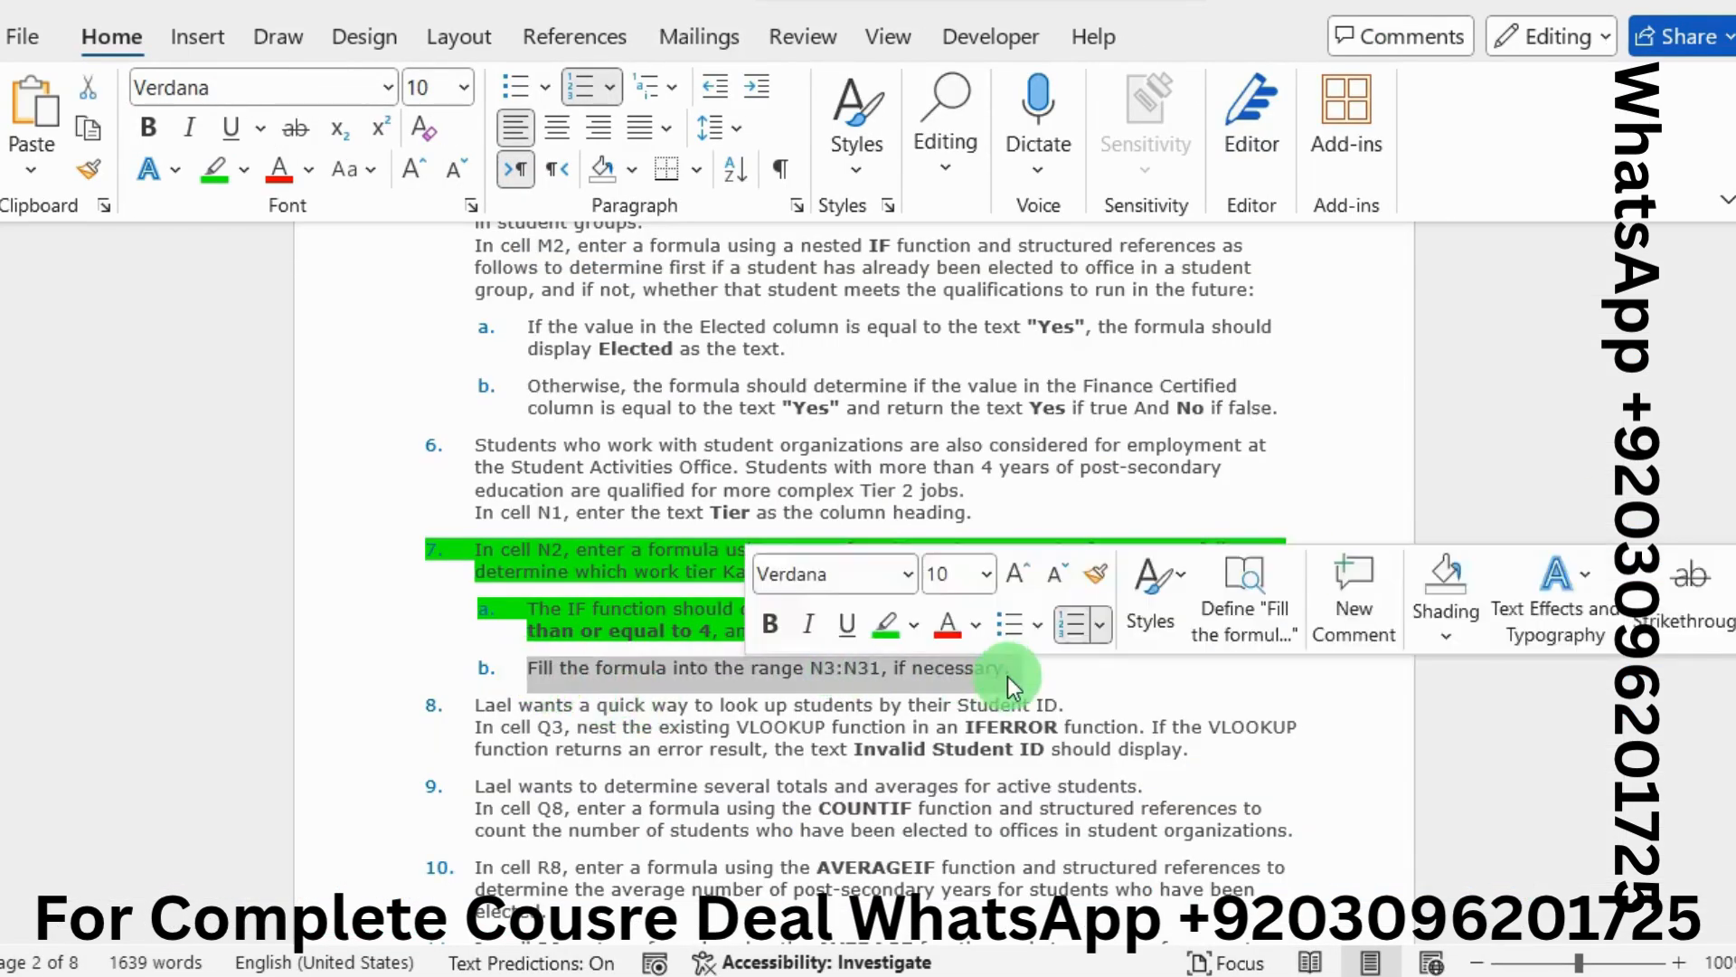
left_click(875, 618)
left_click(587, 662)
Highlight step 8's IFERROR lookup instruction in green
scroll(586, 663, "down", 2)
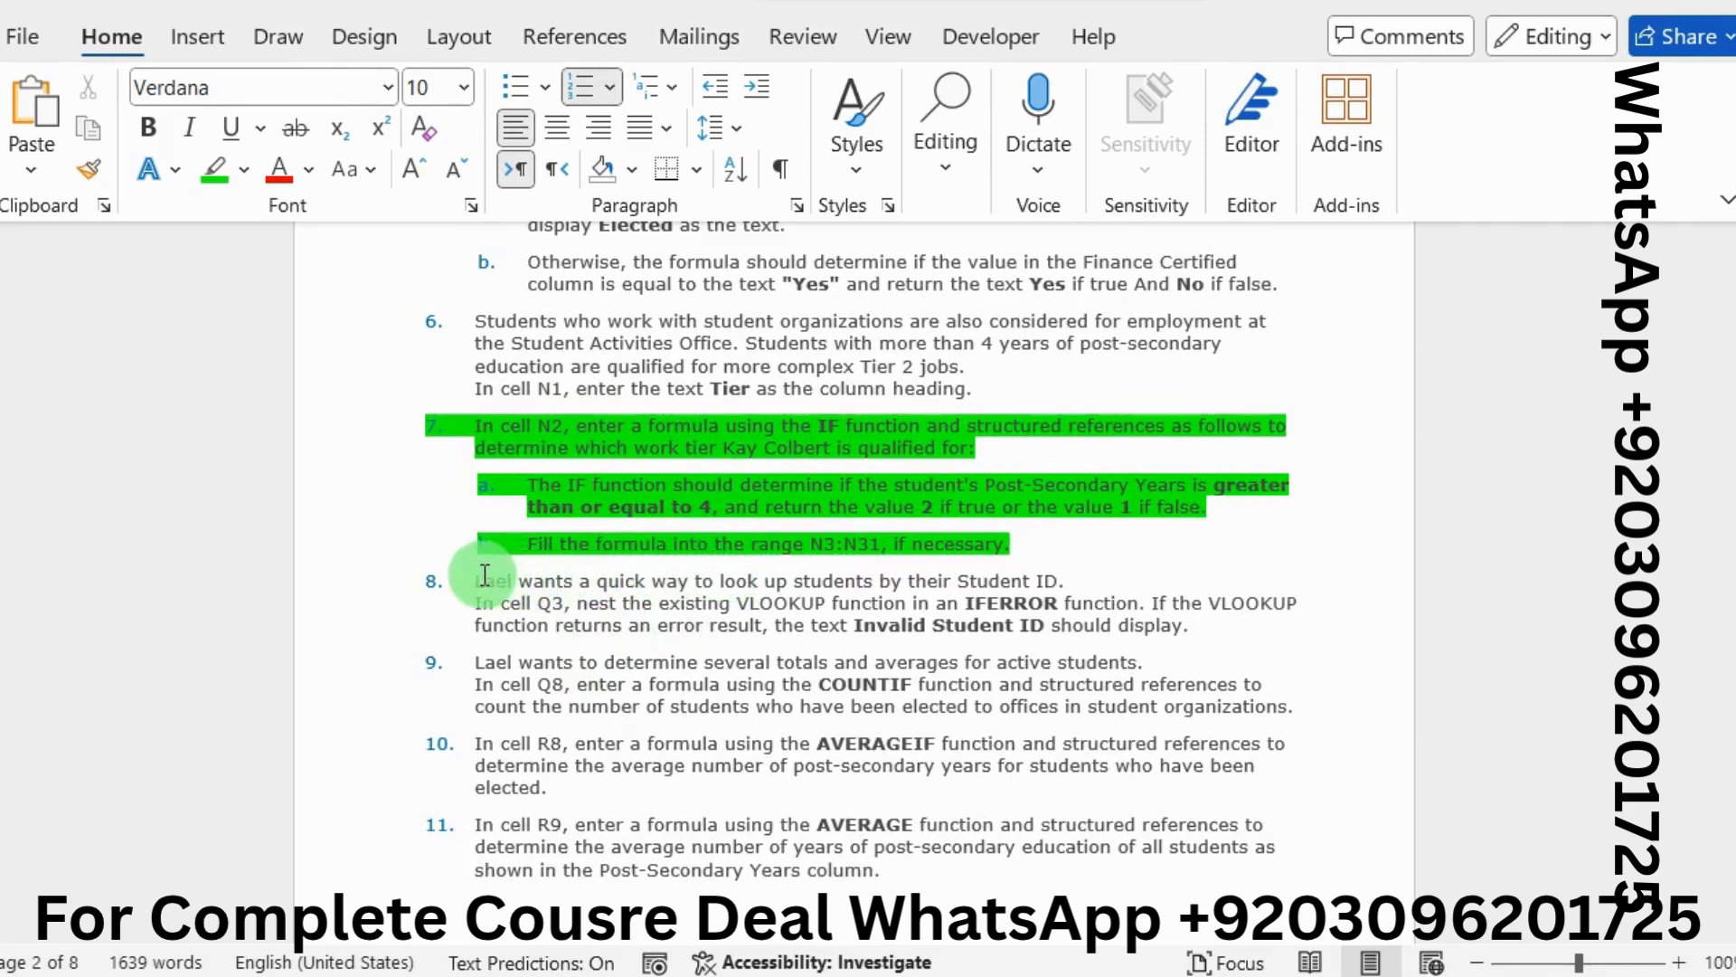
left_click_drag(477, 576, 1183, 622)
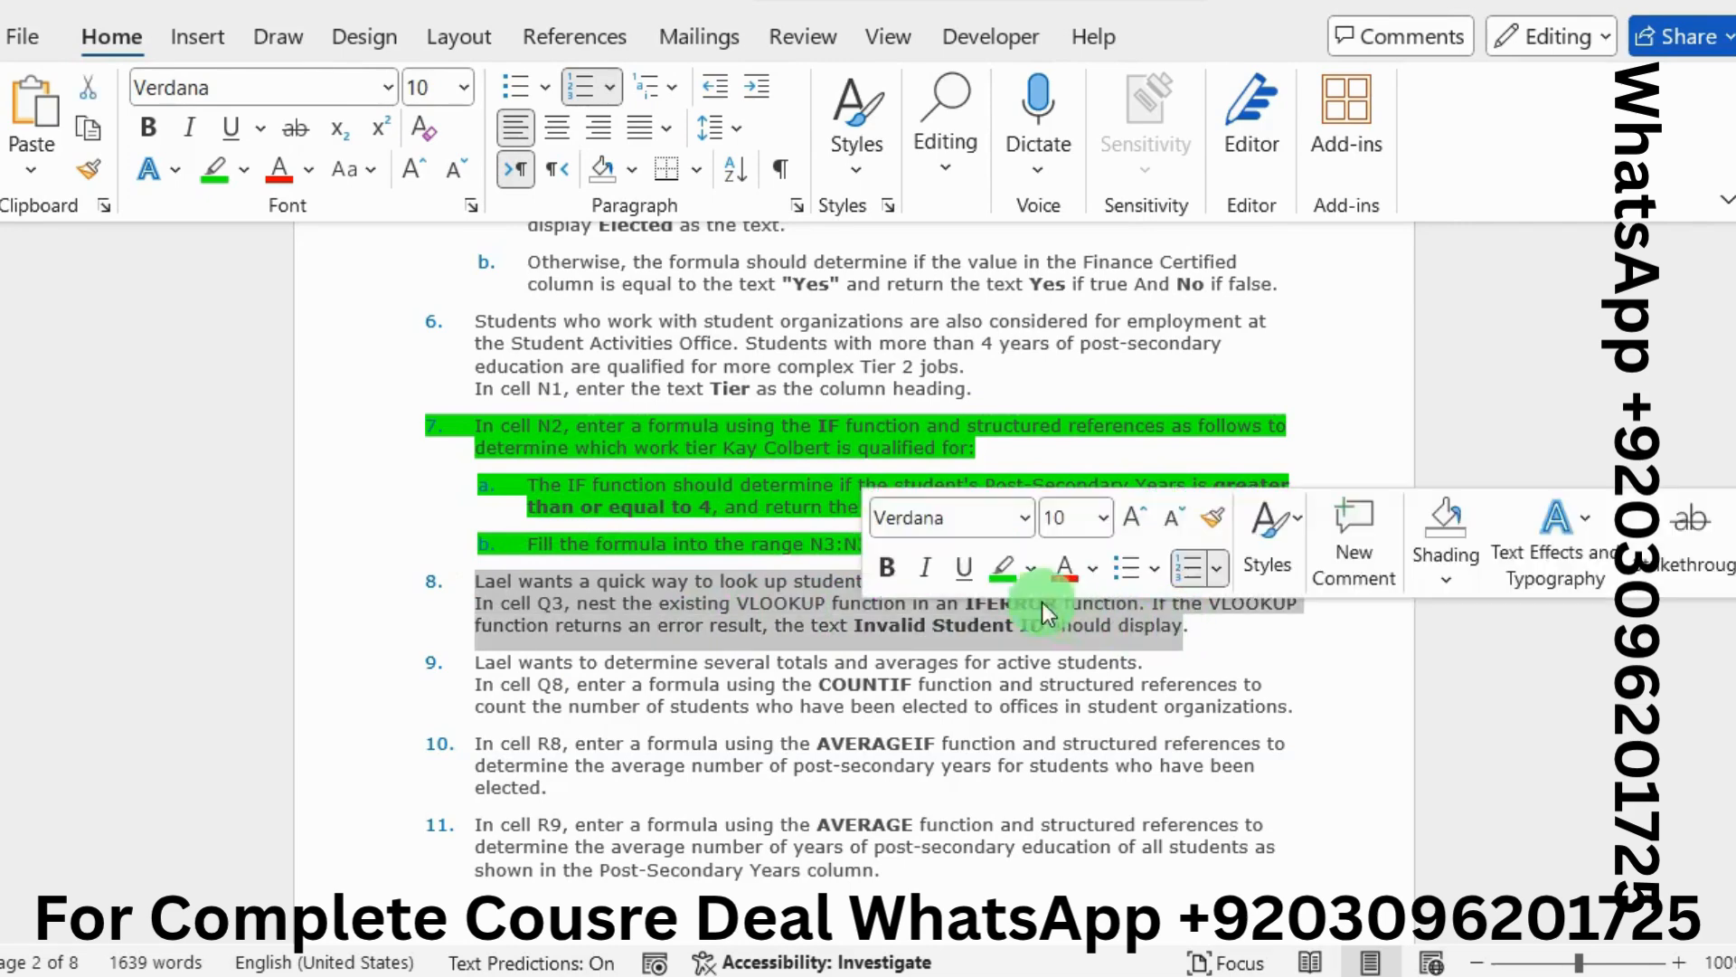
left_click(1004, 570)
left_click(654, 584)
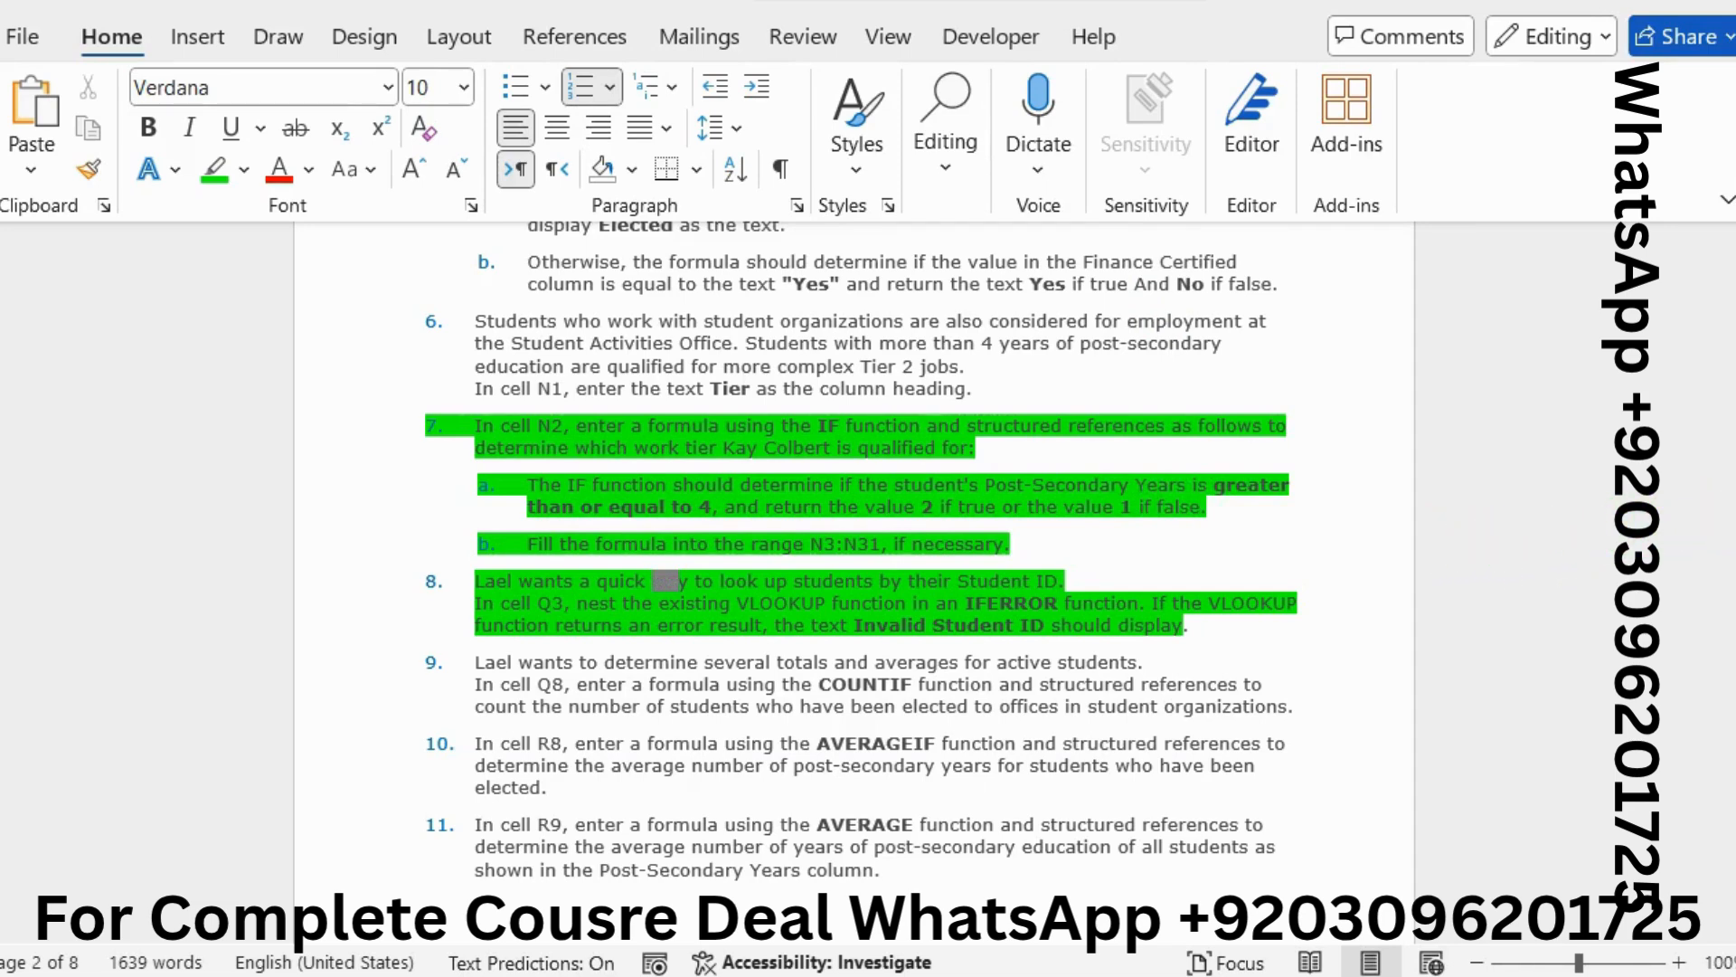
key("alt+Tab")
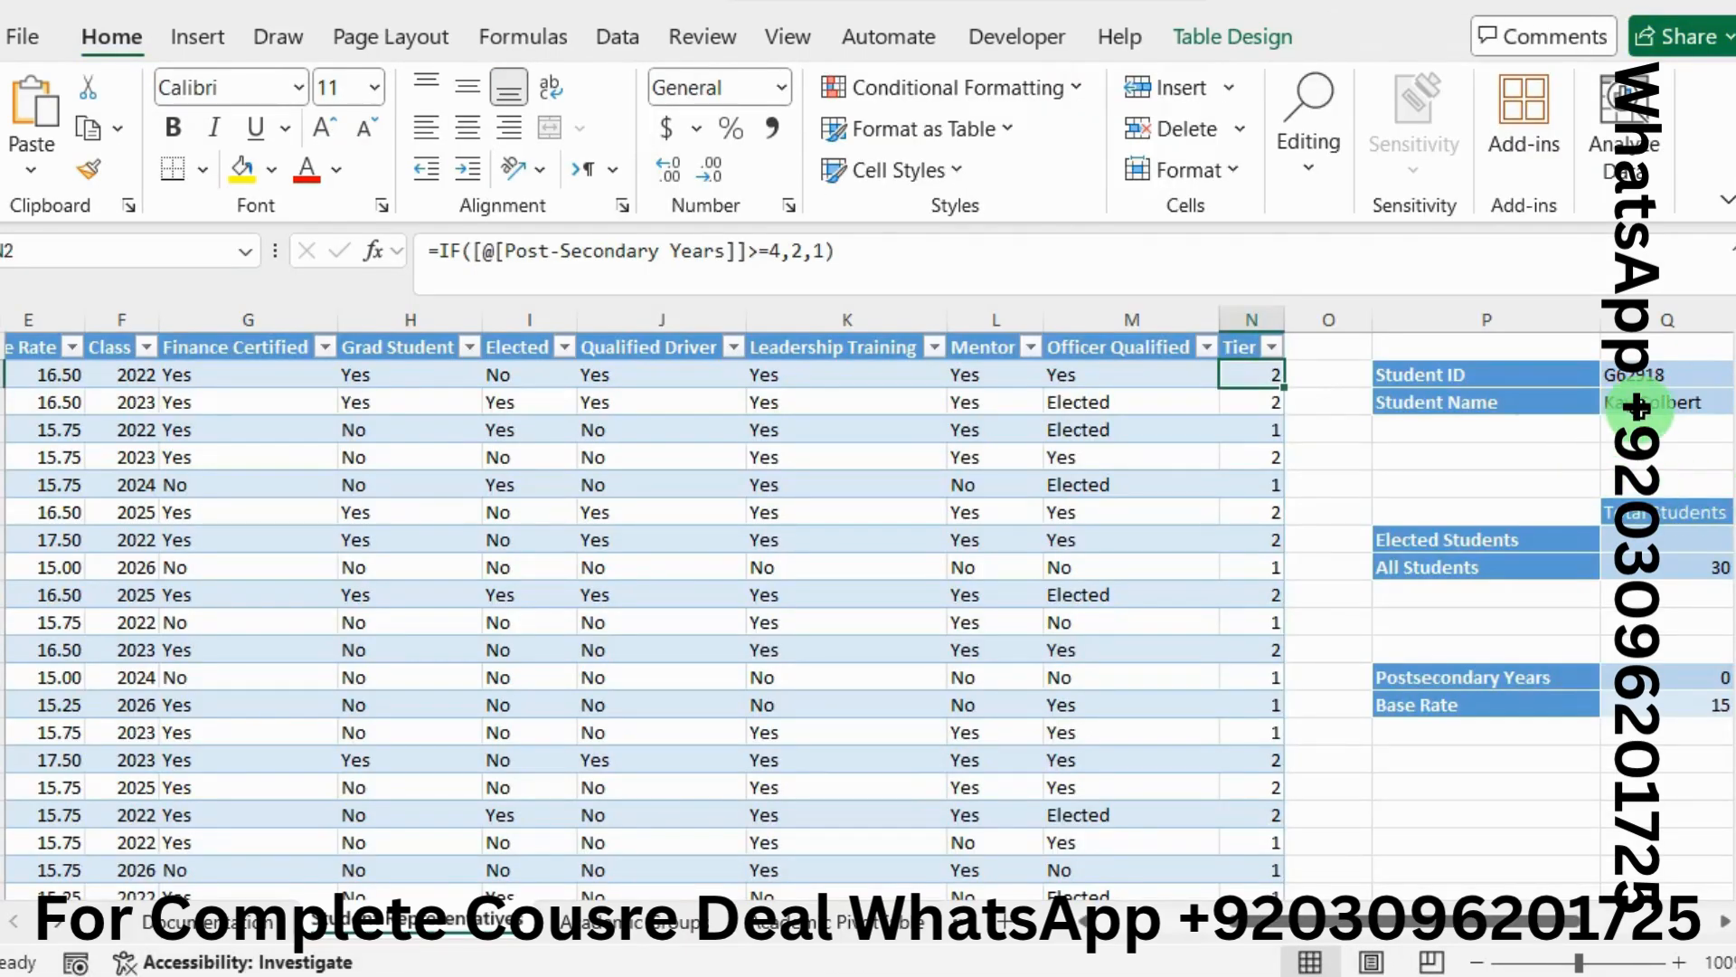
Wrap Q3's existing student-name VLOOKUP inside an IFERROR function
left_click(1636, 409)
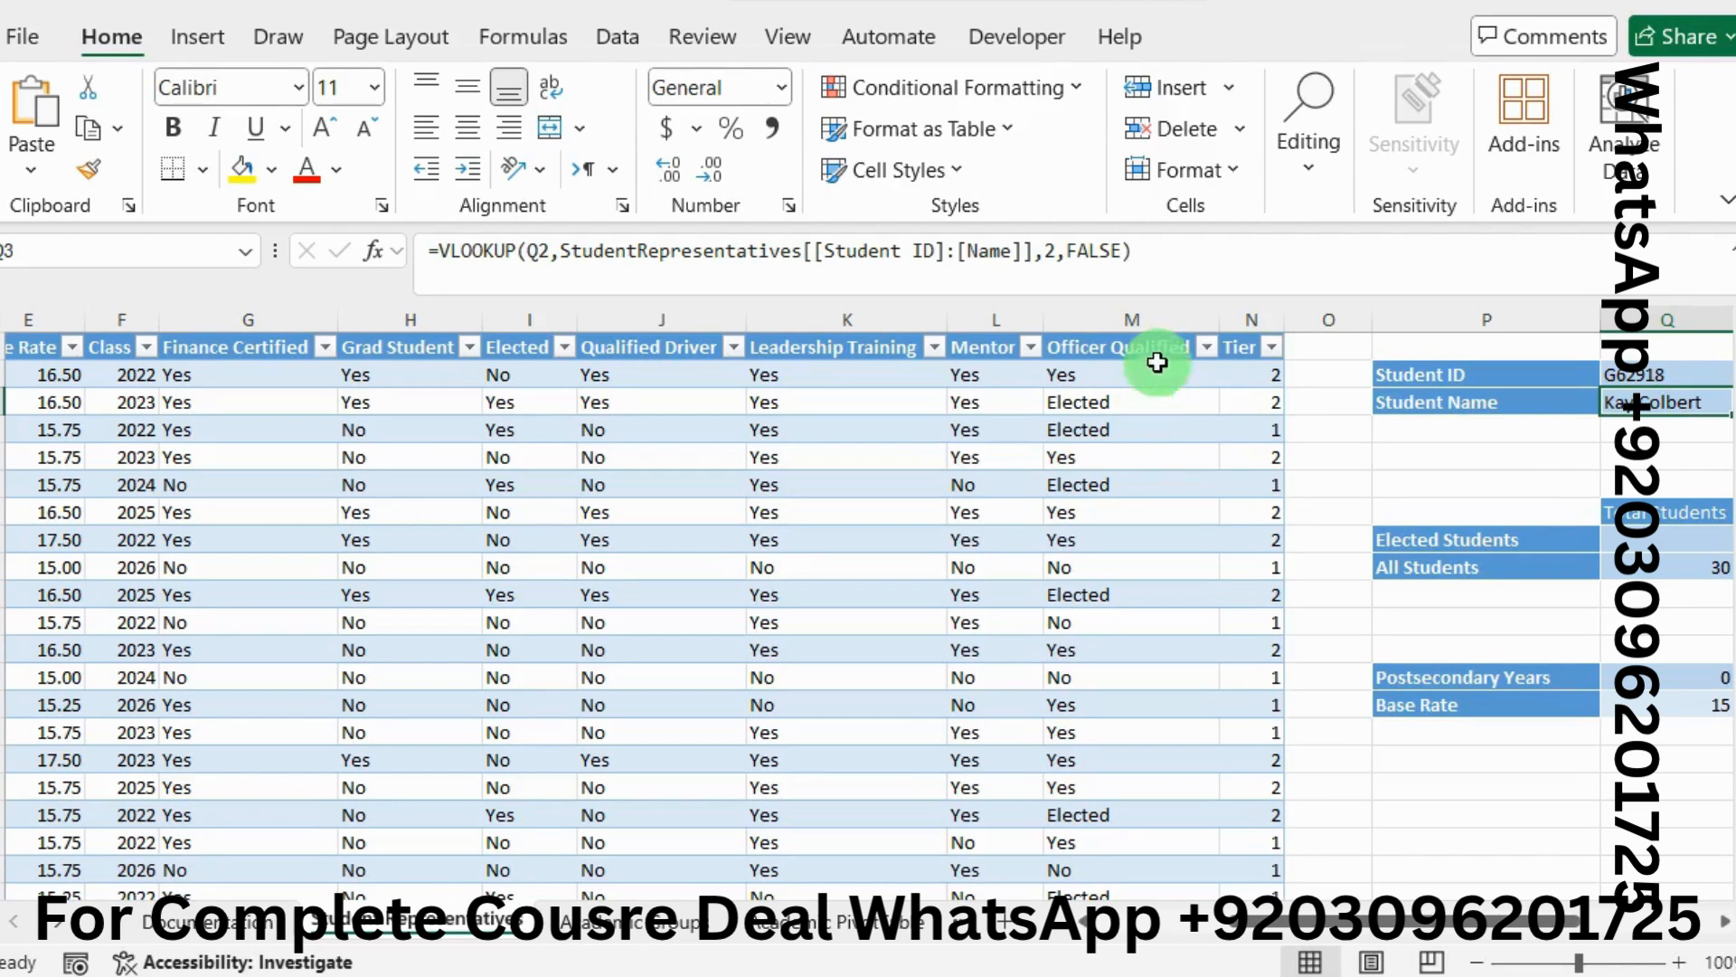
left_click(1133, 250)
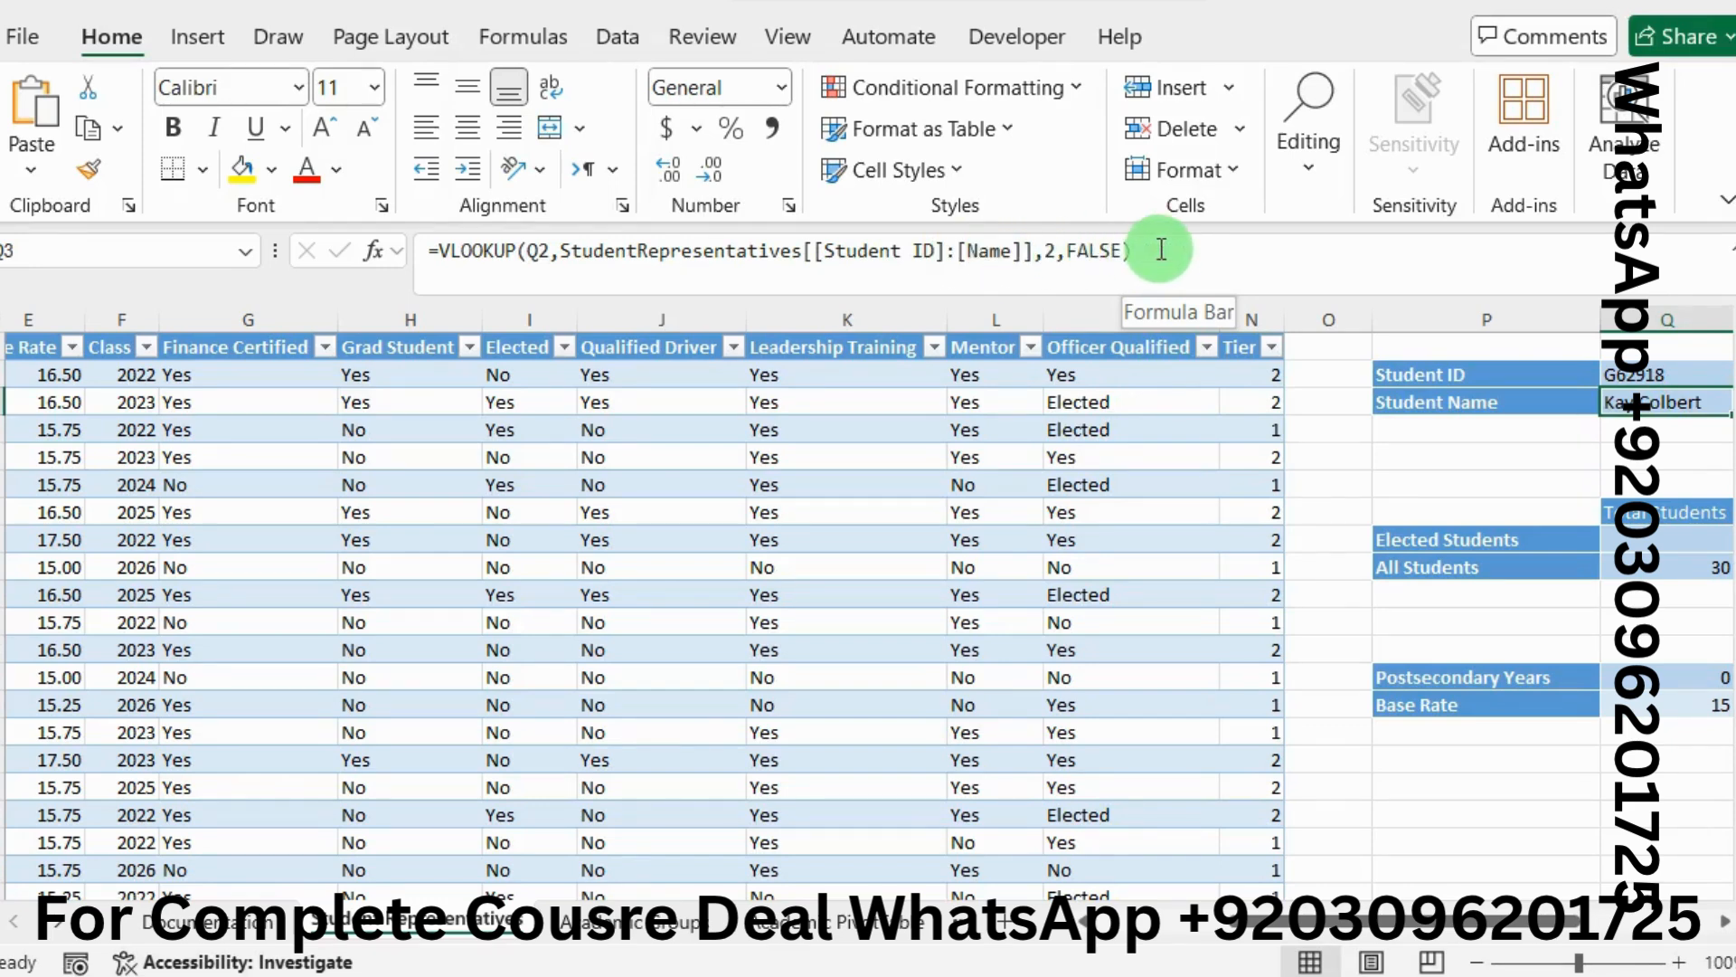
left_click_drag(1139, 249, 447, 245)
key("ctrl+c")
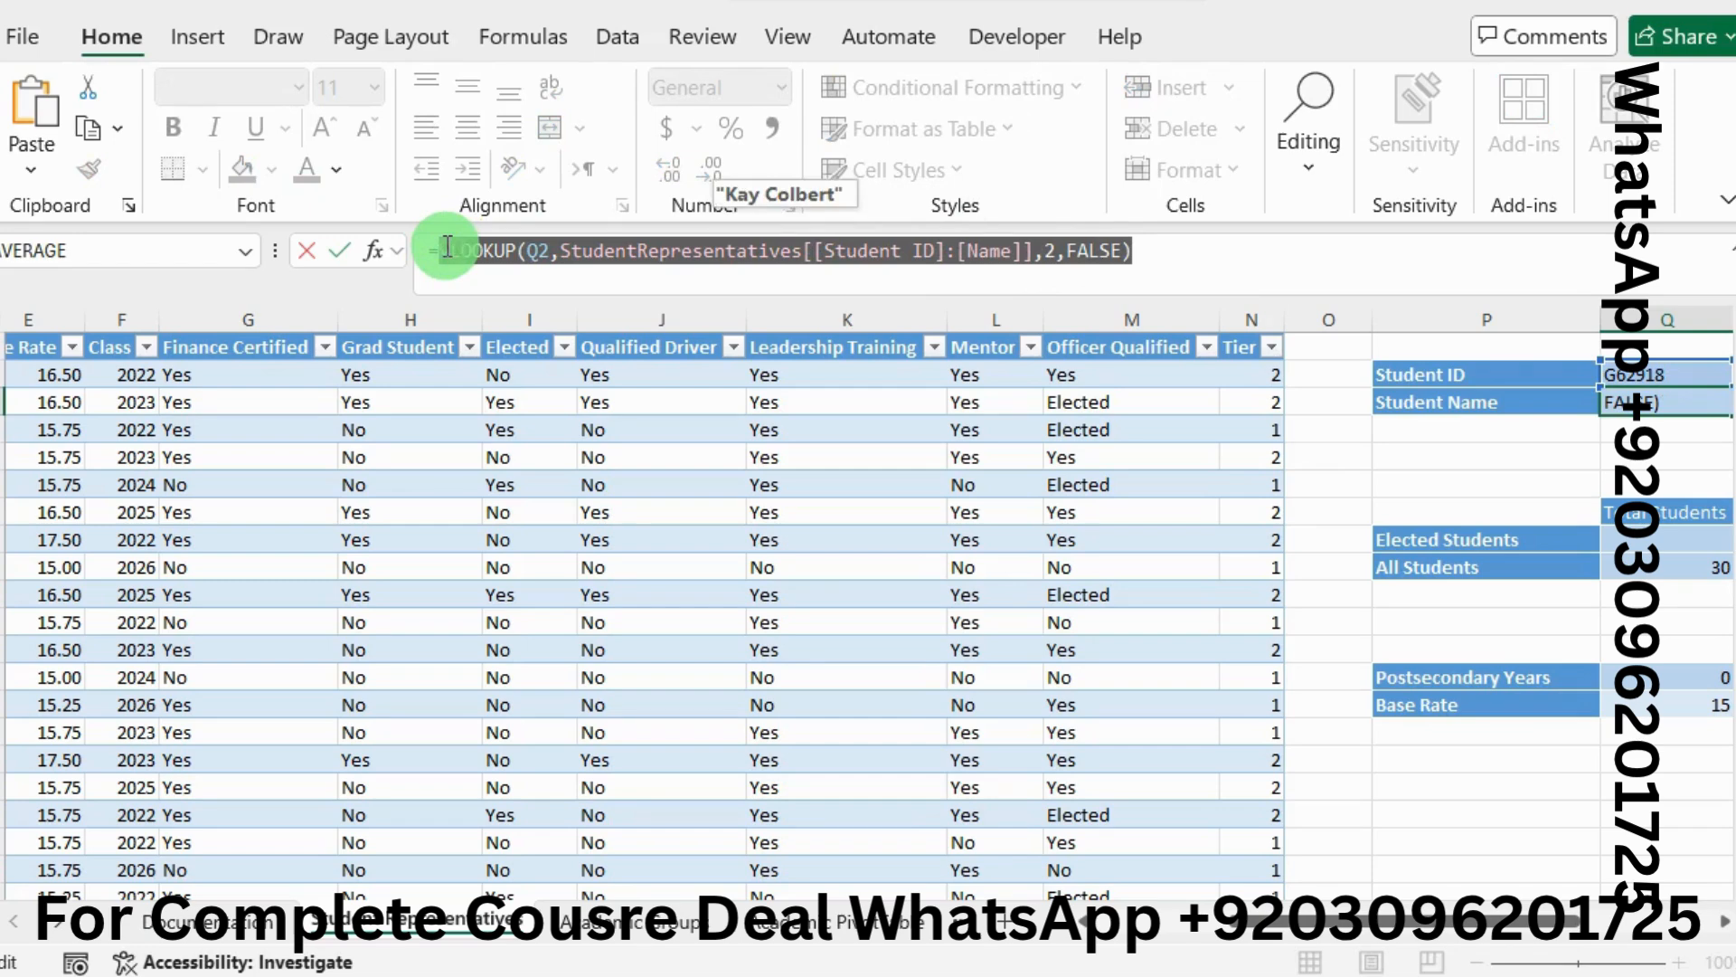
key("BackSpace")
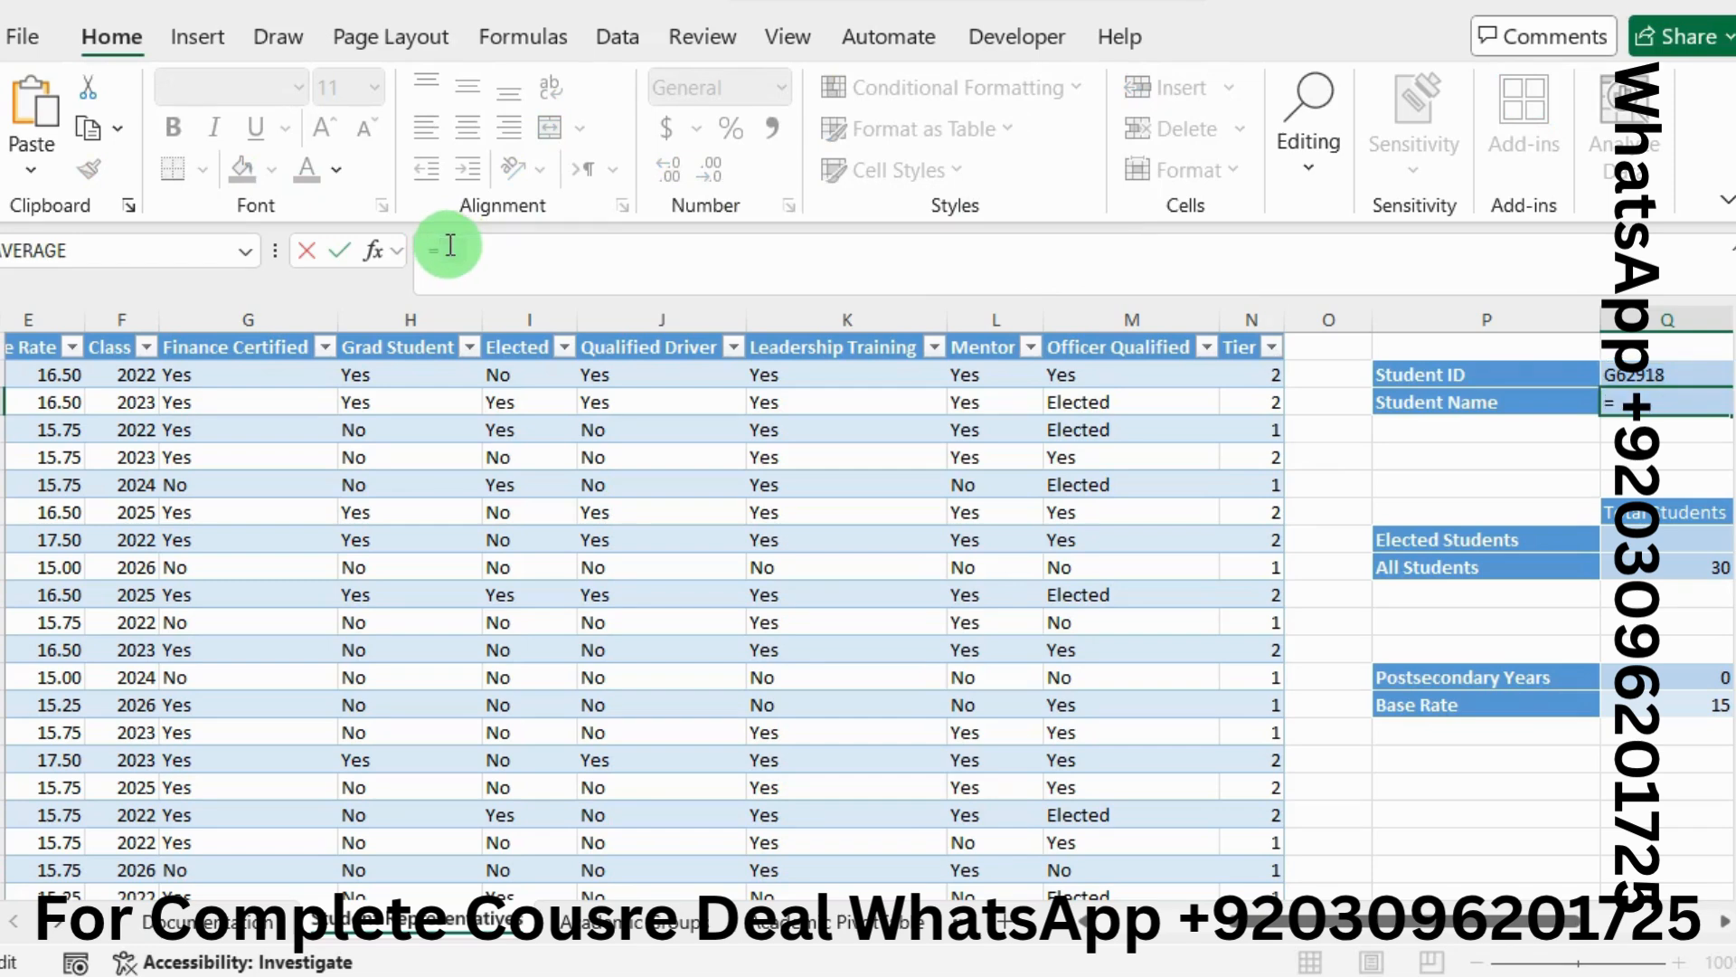
type("If")
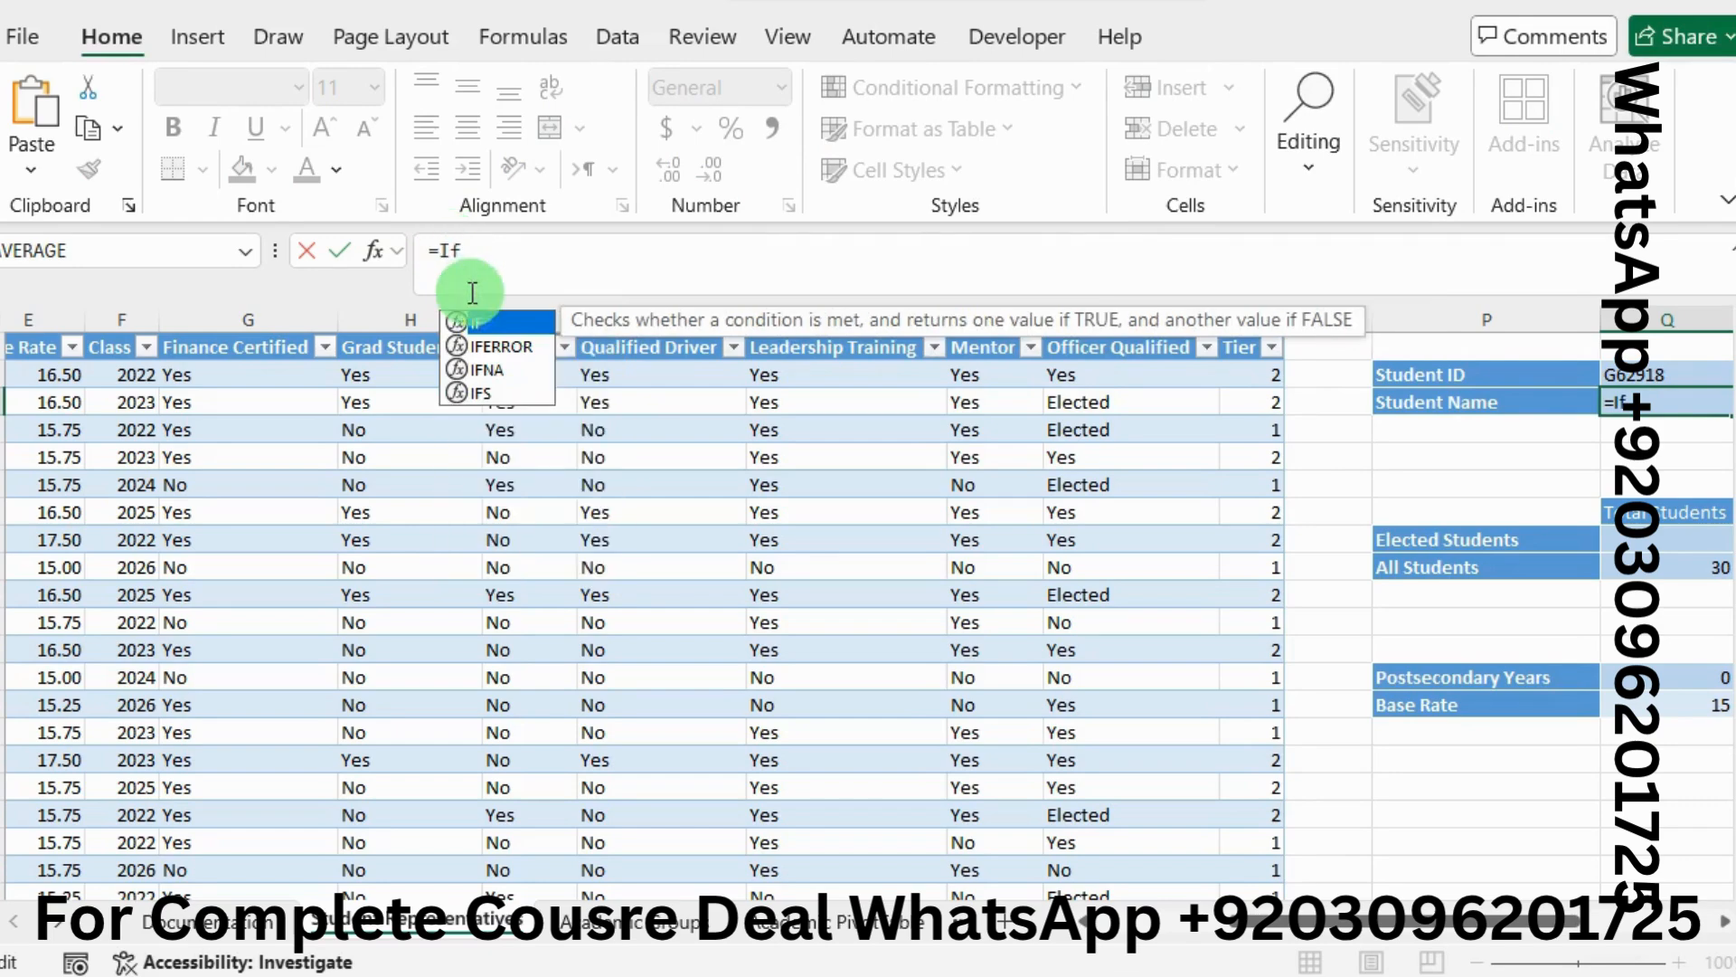
double_click(495, 345)
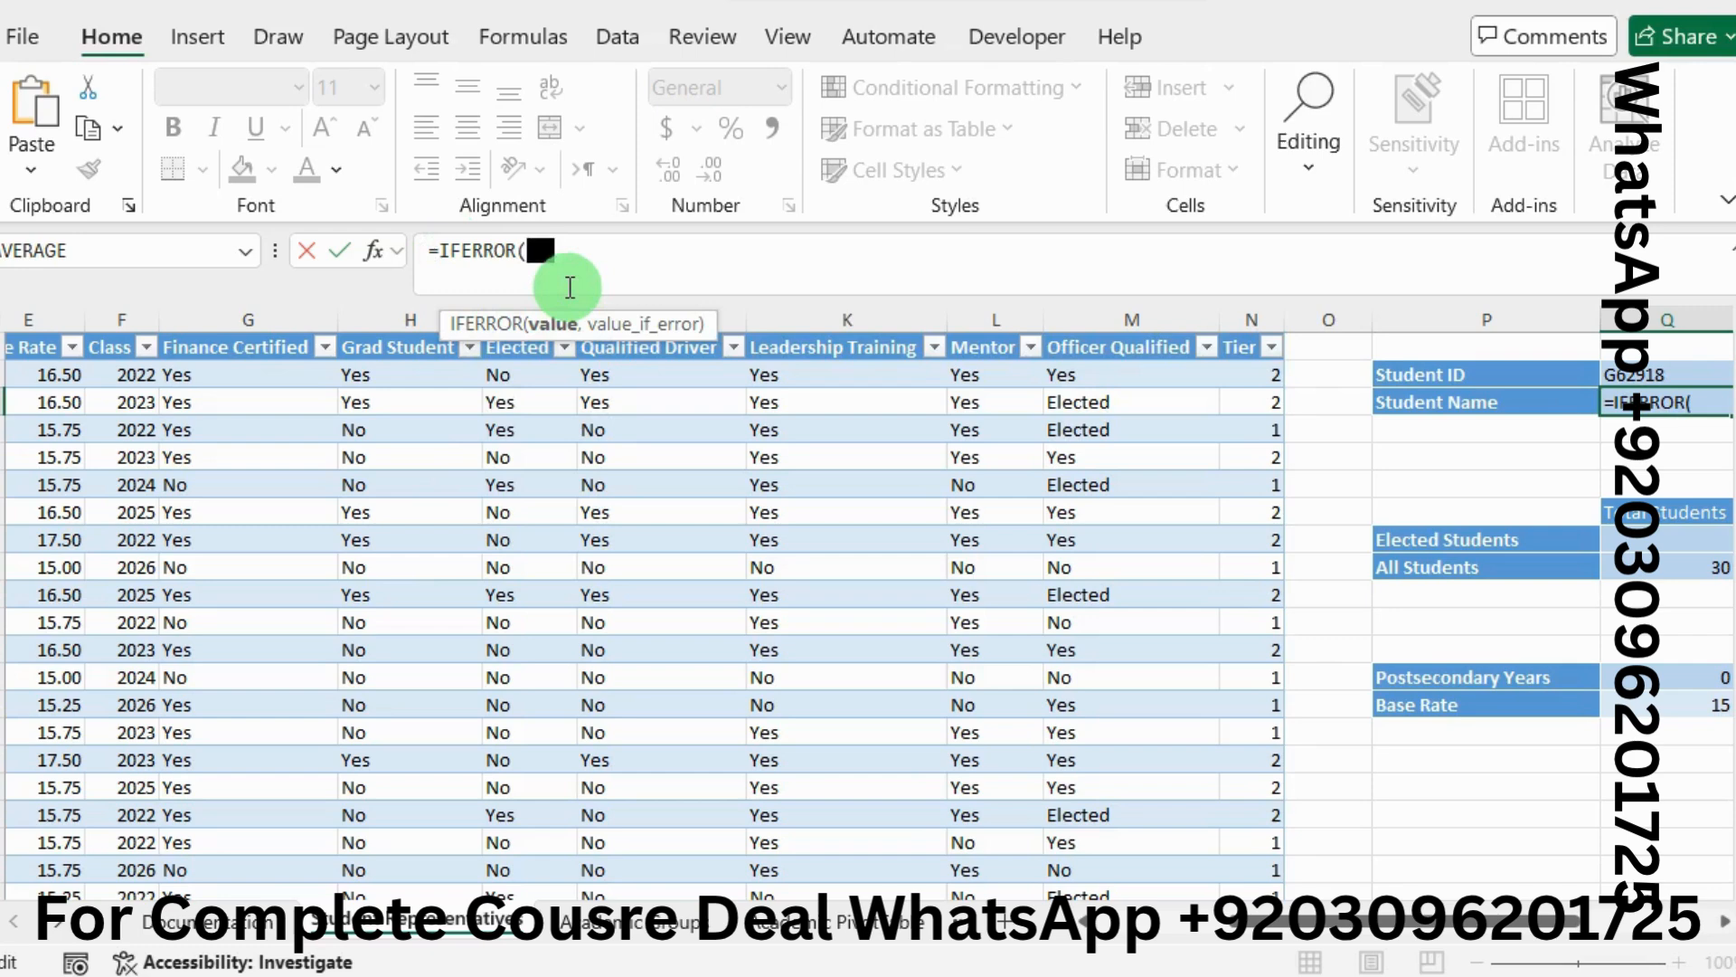
key("ctrl+v")
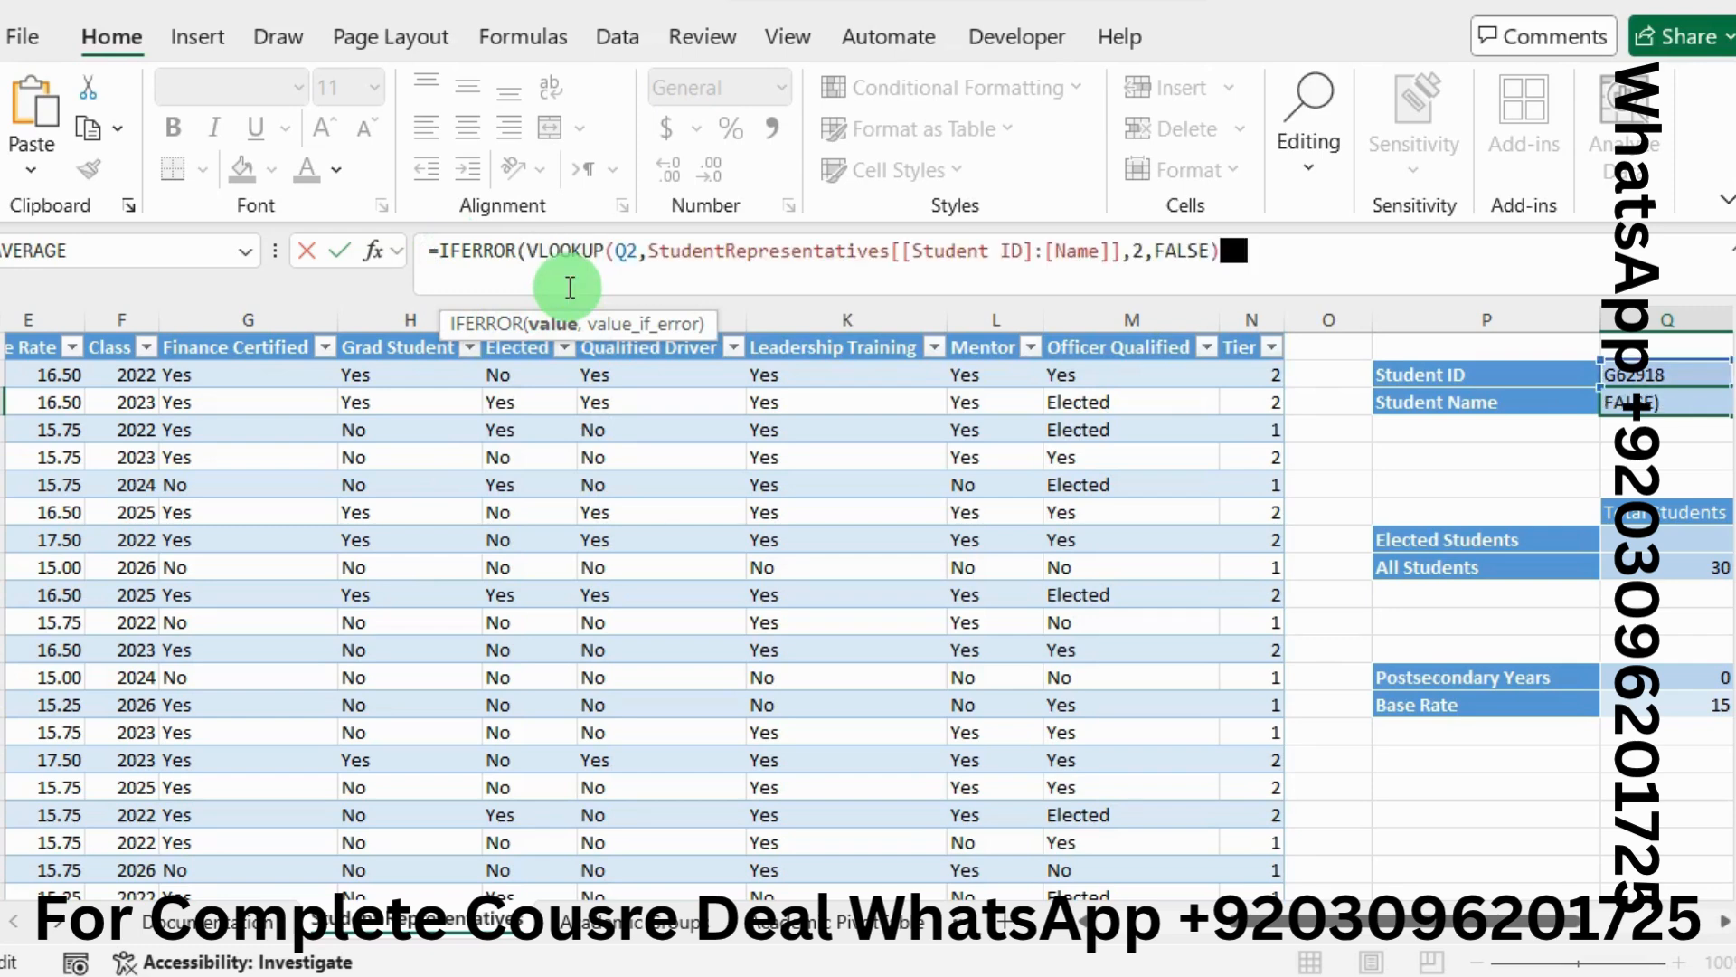
type(",")
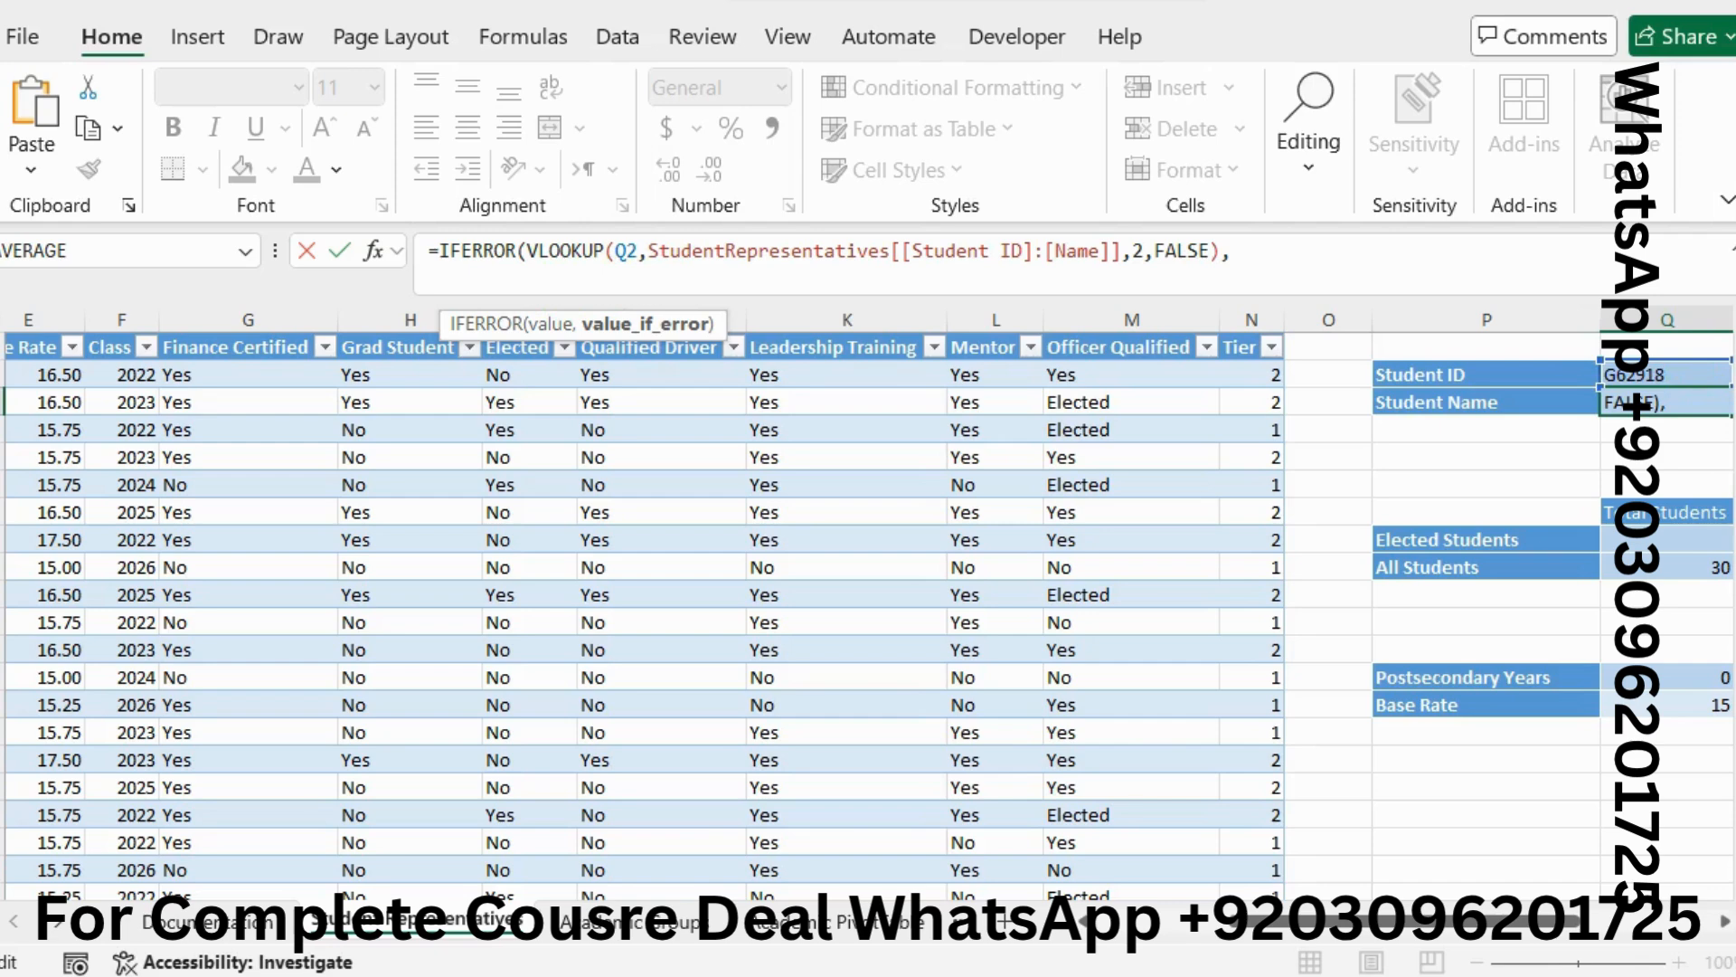
Give Q3's IFERROR the "Invalid Student ID" fallback text and commit the formula
key("alt+Tab")
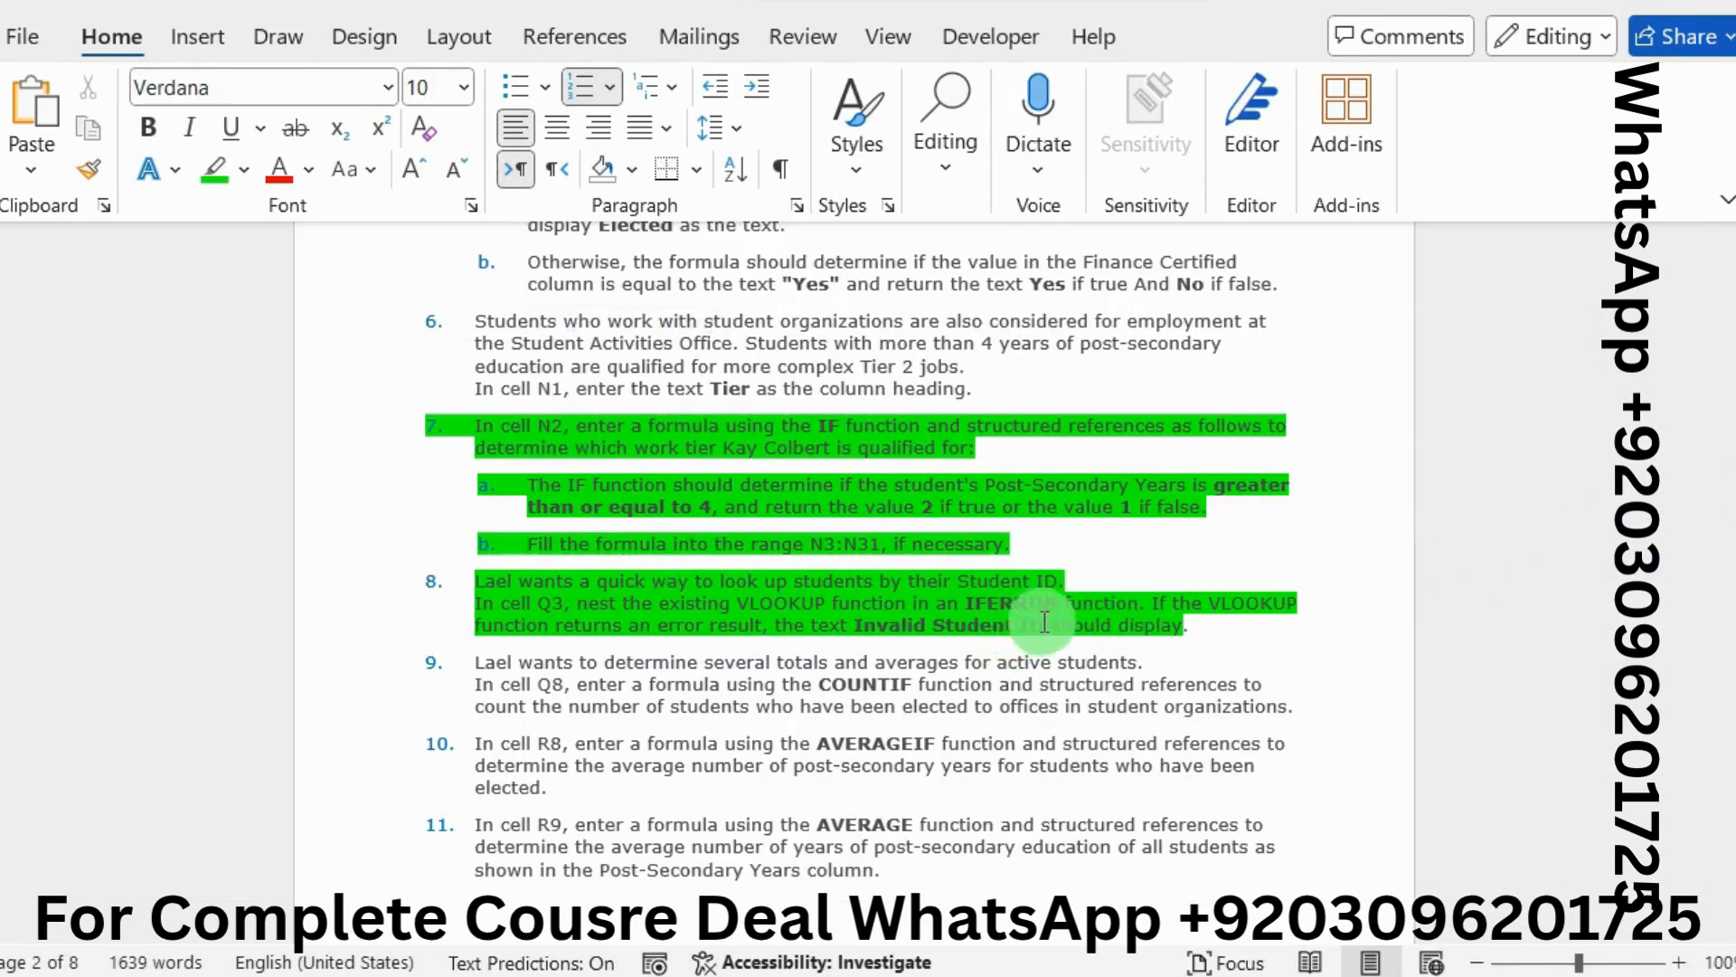
left_click_drag(1047, 626, 886, 631)
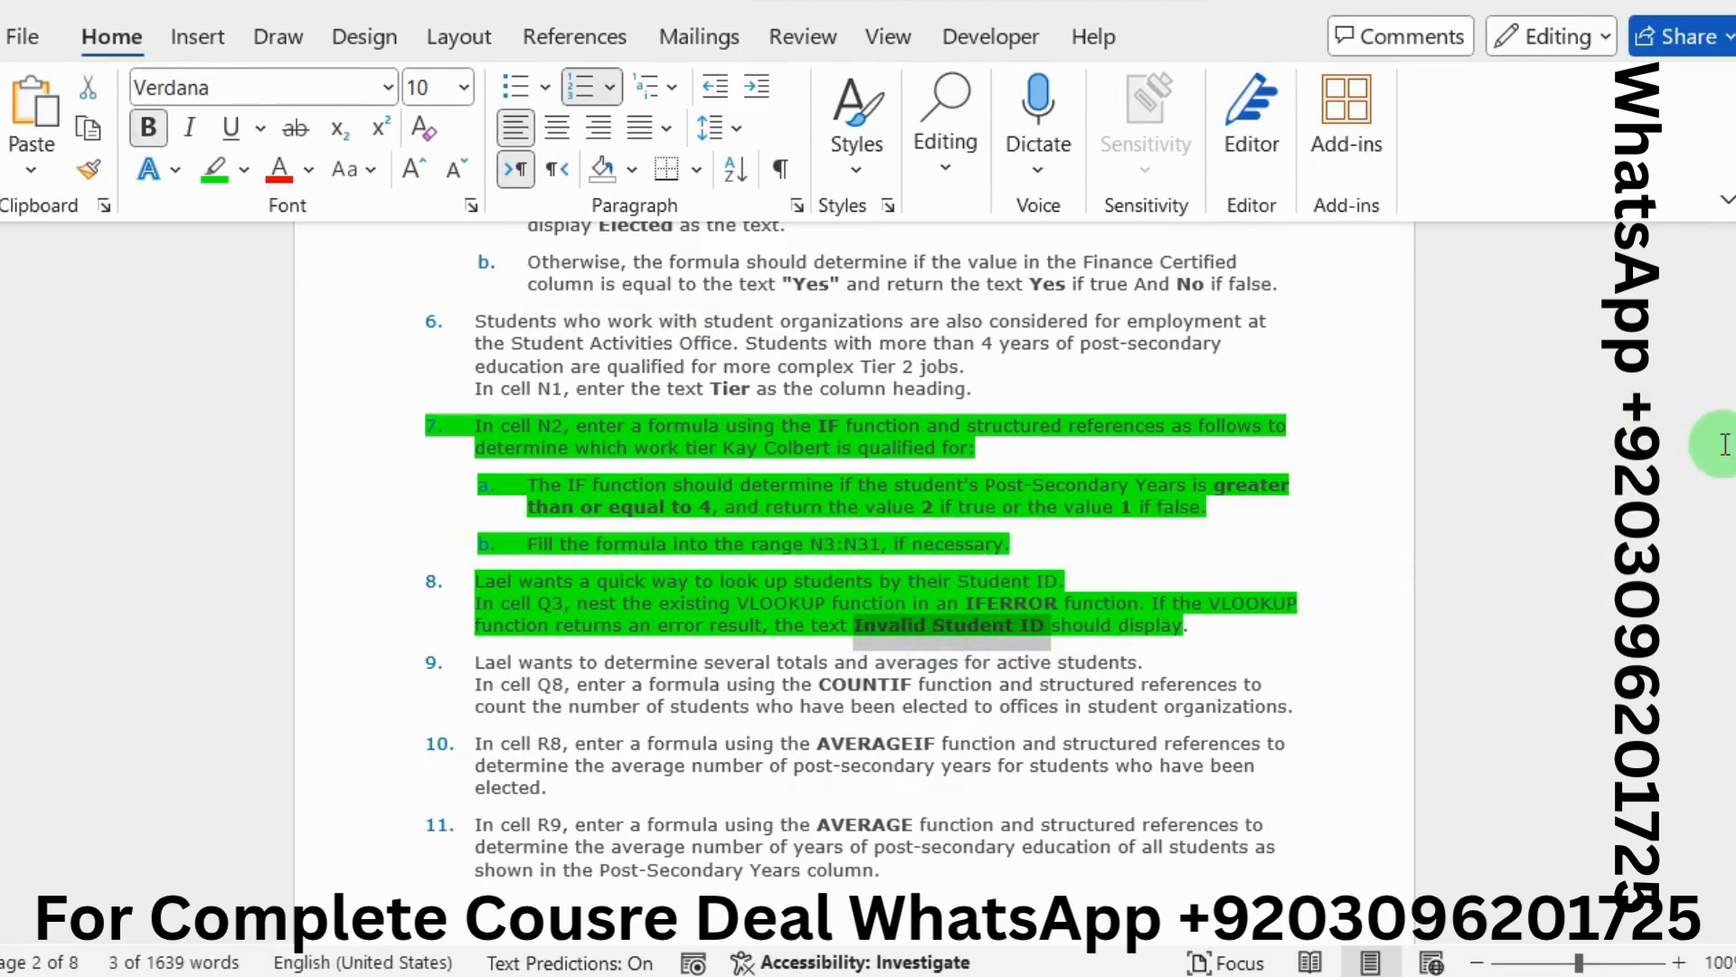
left_click(1731, 508)
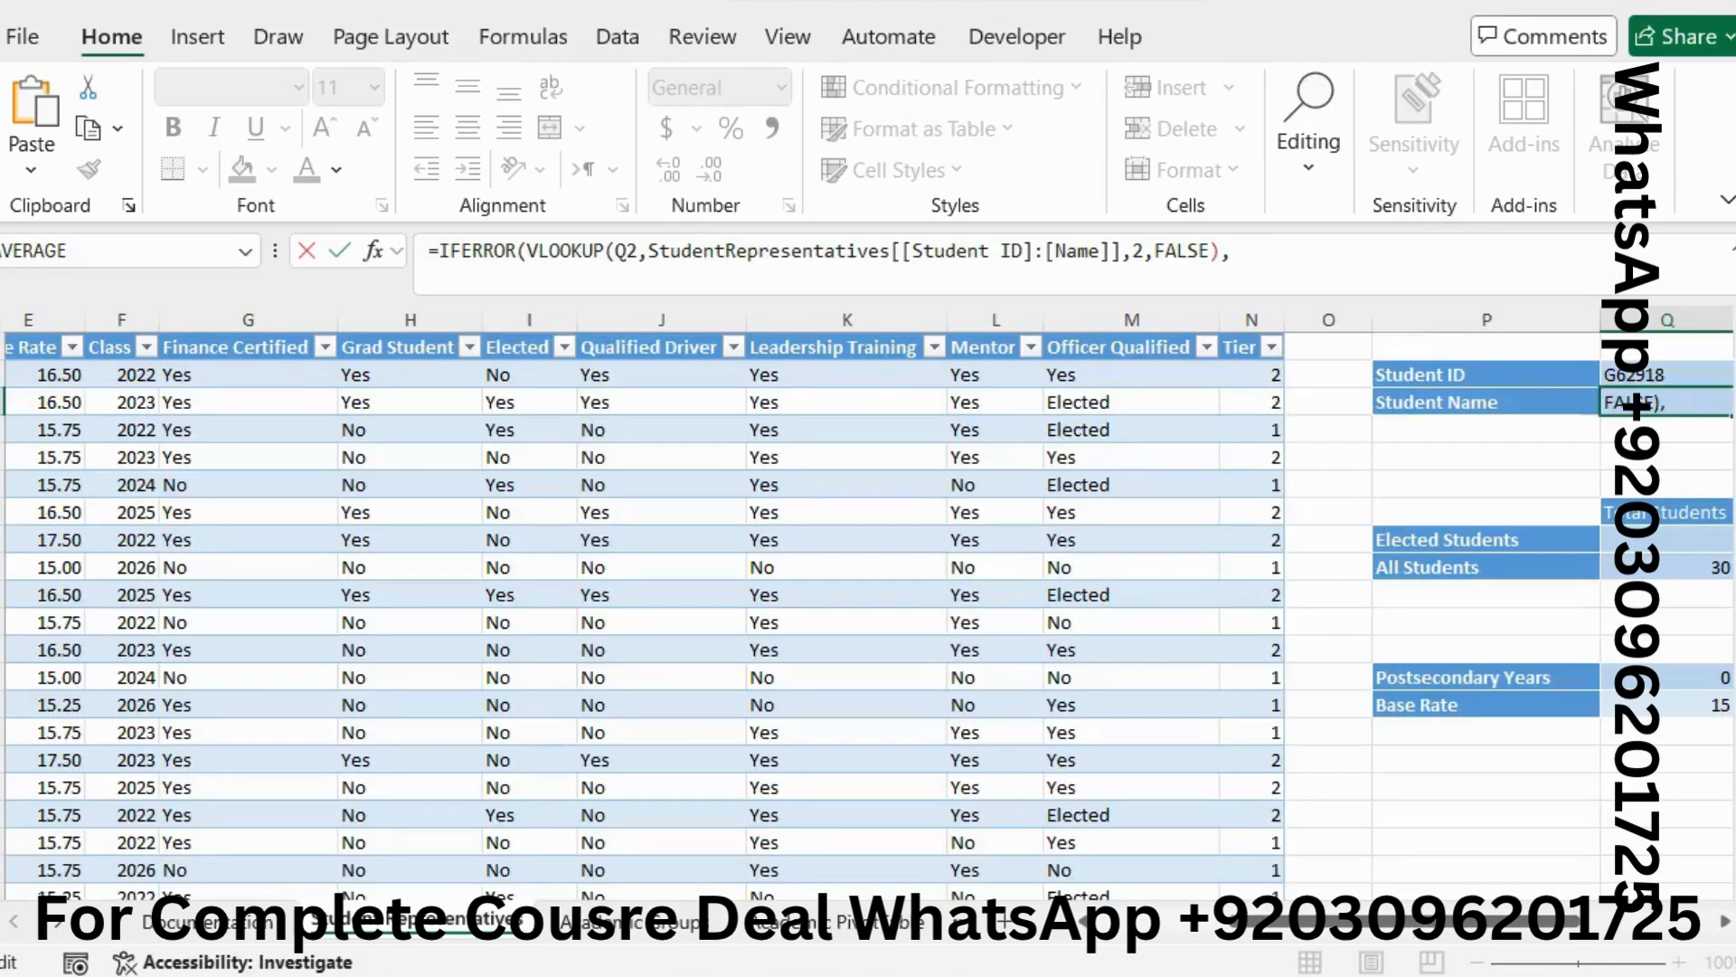
left_click(1317, 275)
double_click(1295, 272)
type("\"")
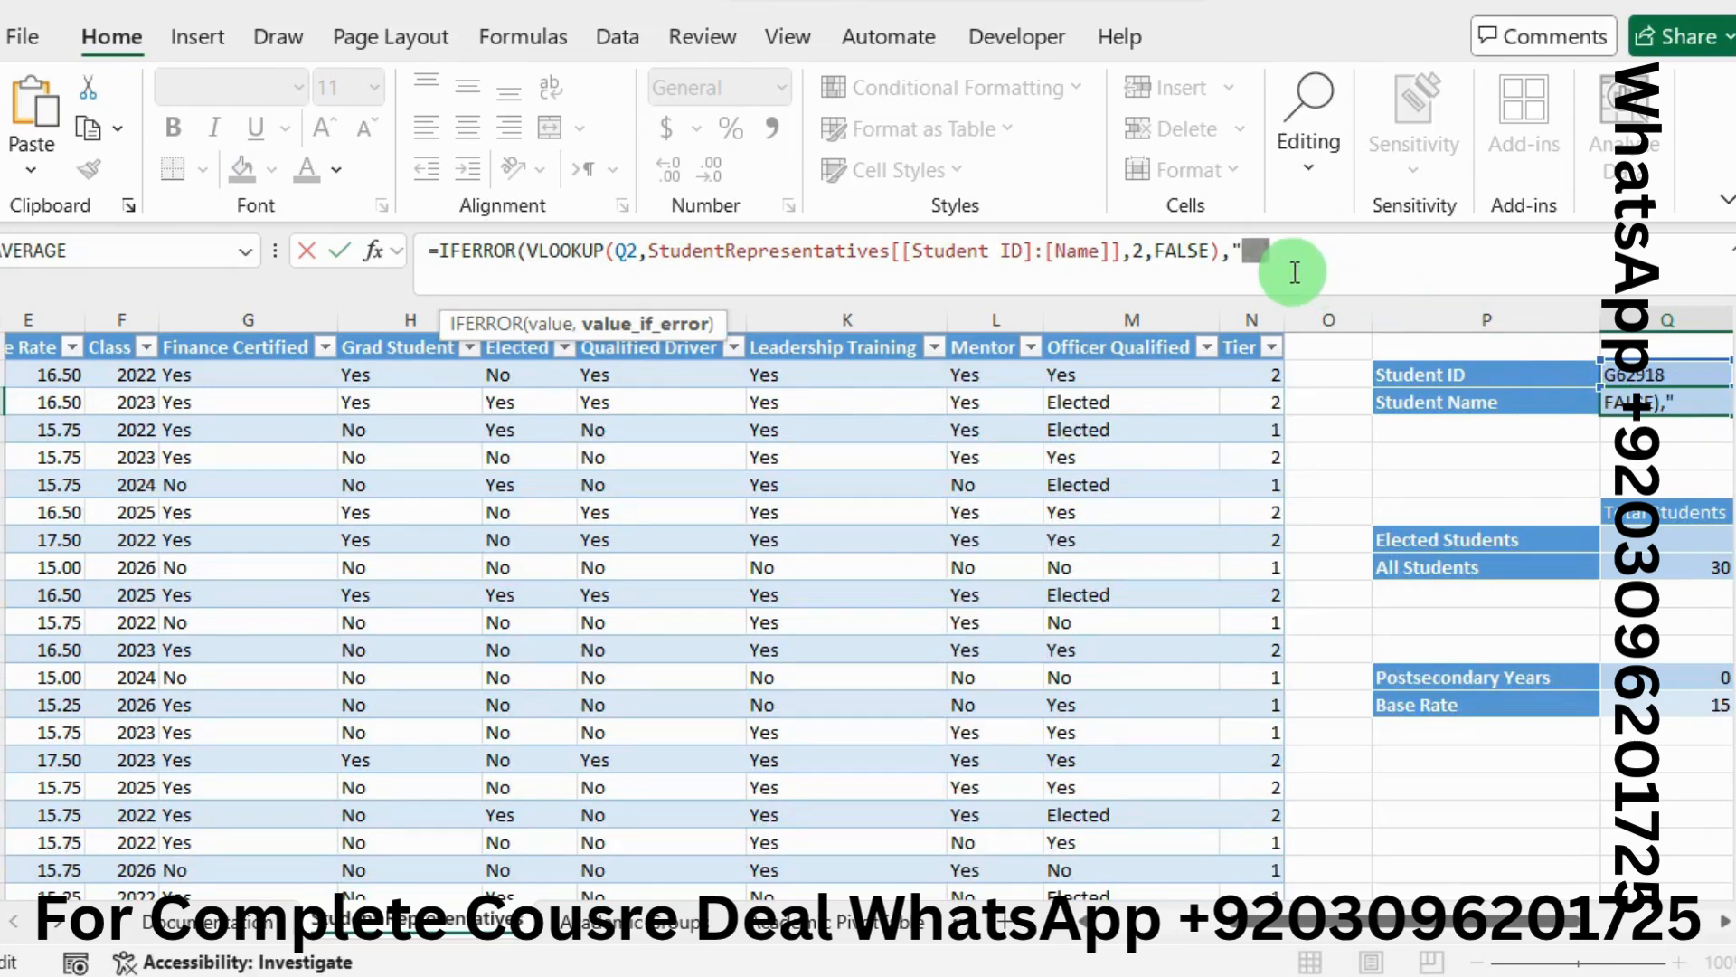
type("Invalid Student ID")
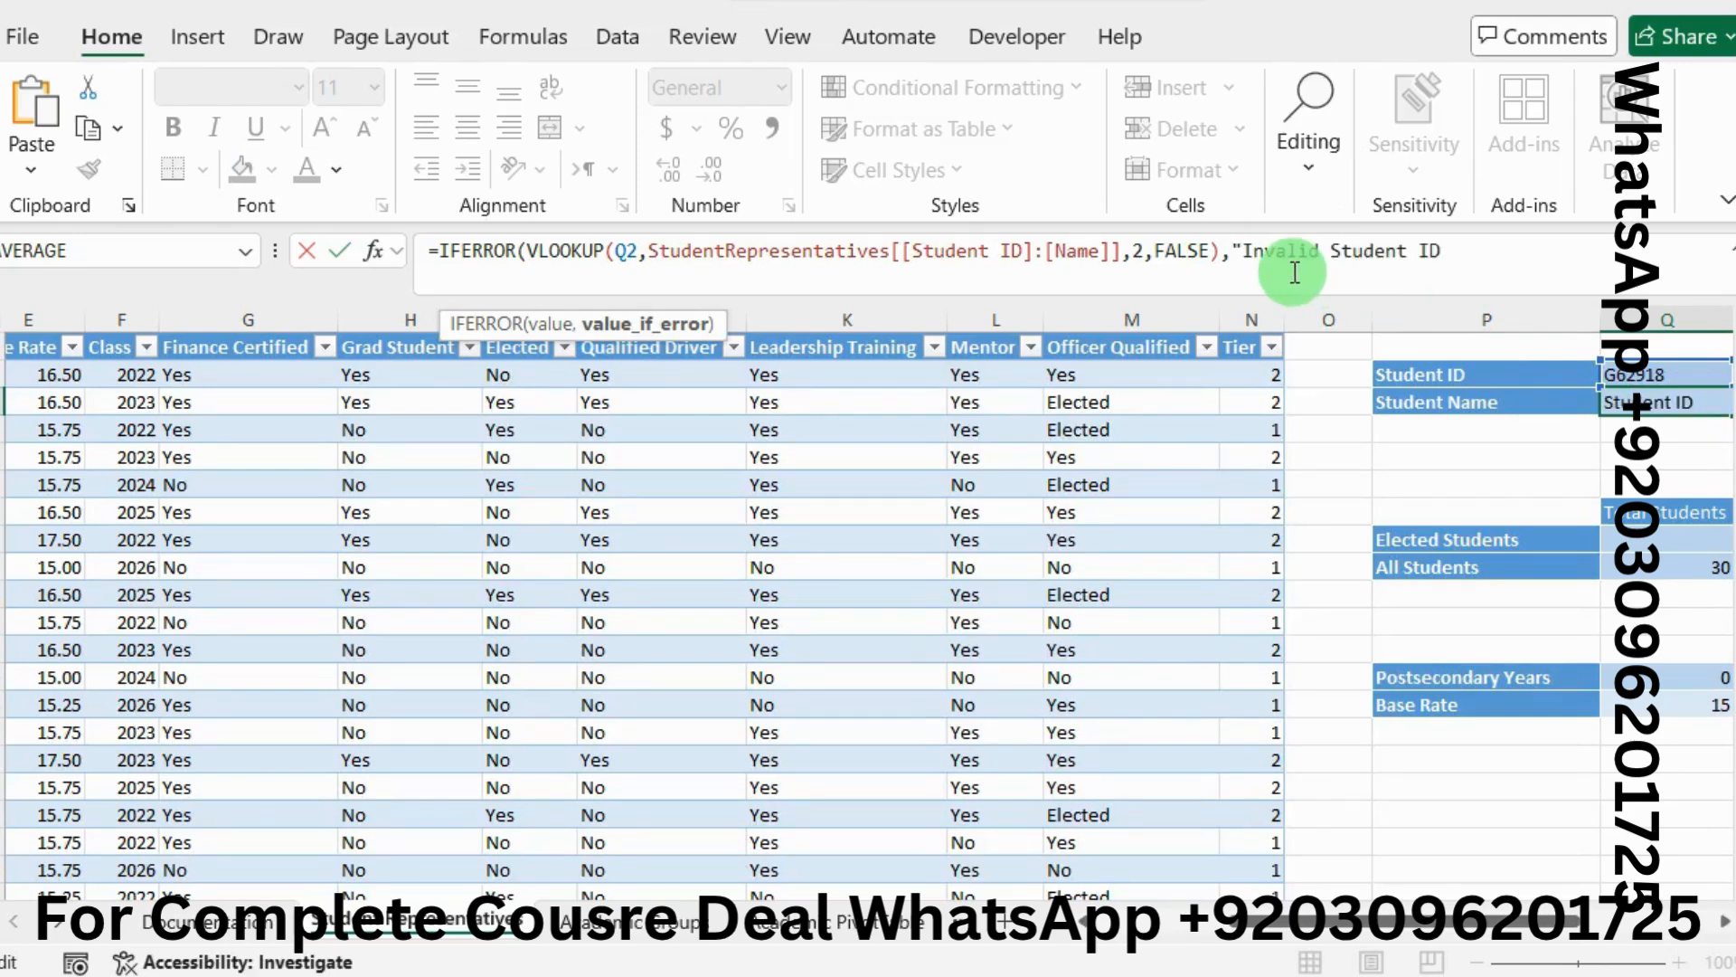
type(" \")")
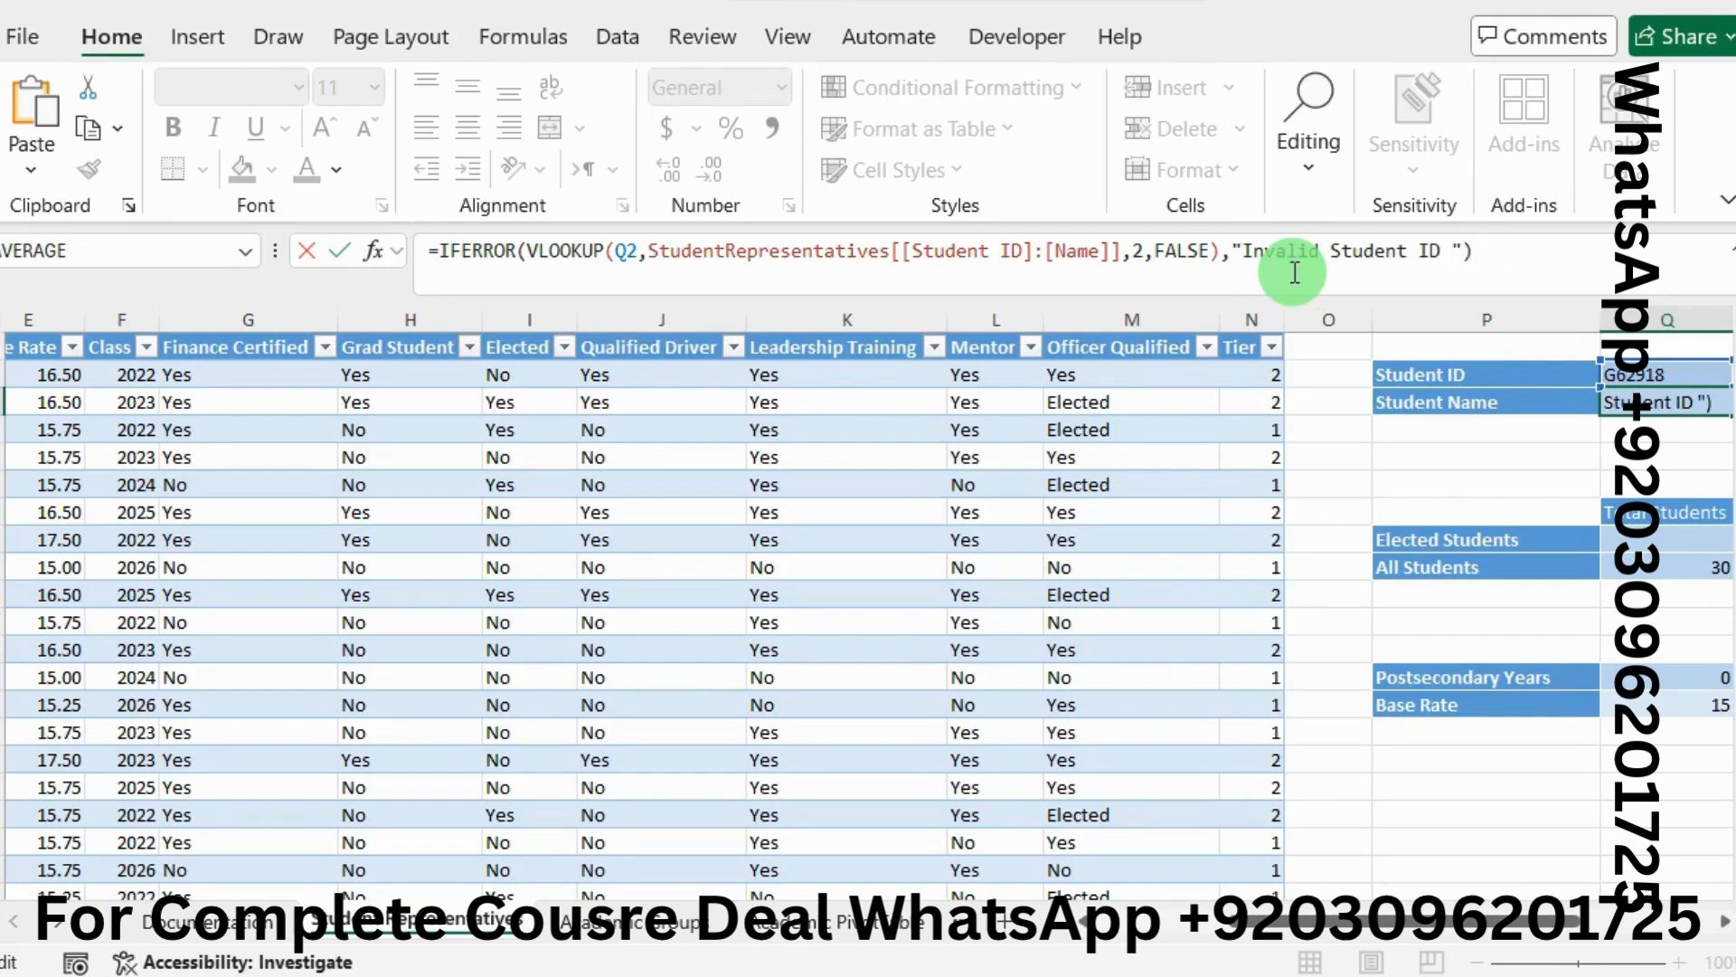
key("Return")
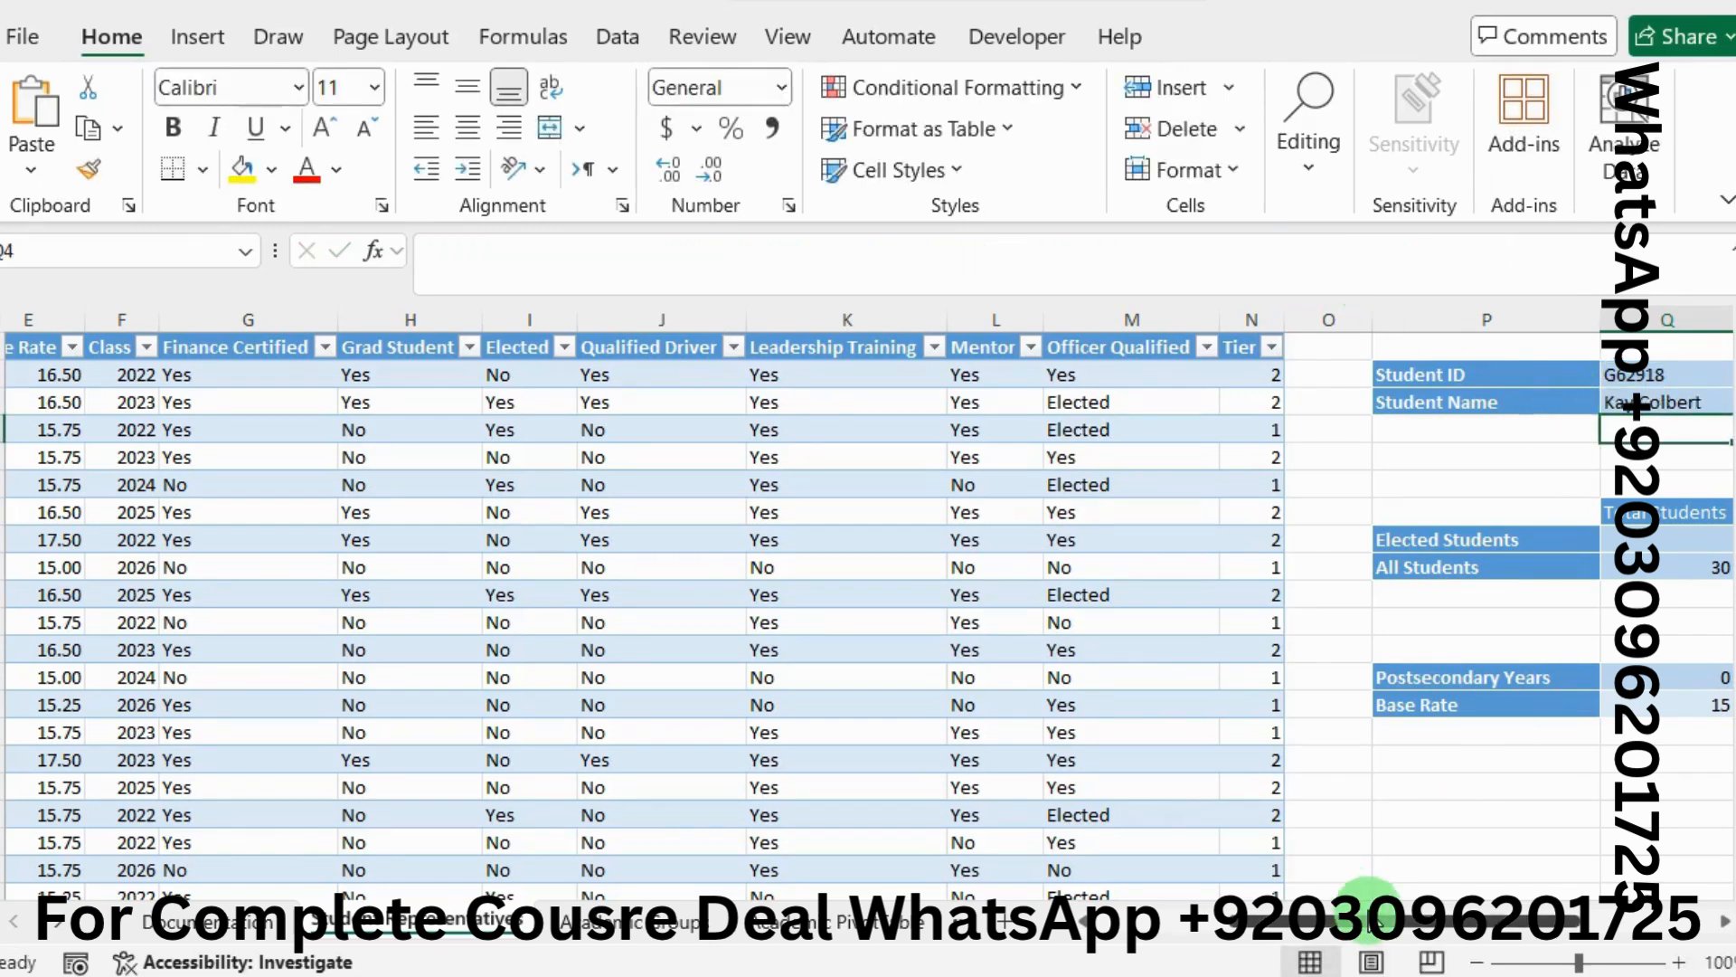
left_click_drag(1381, 921, 1397, 921)
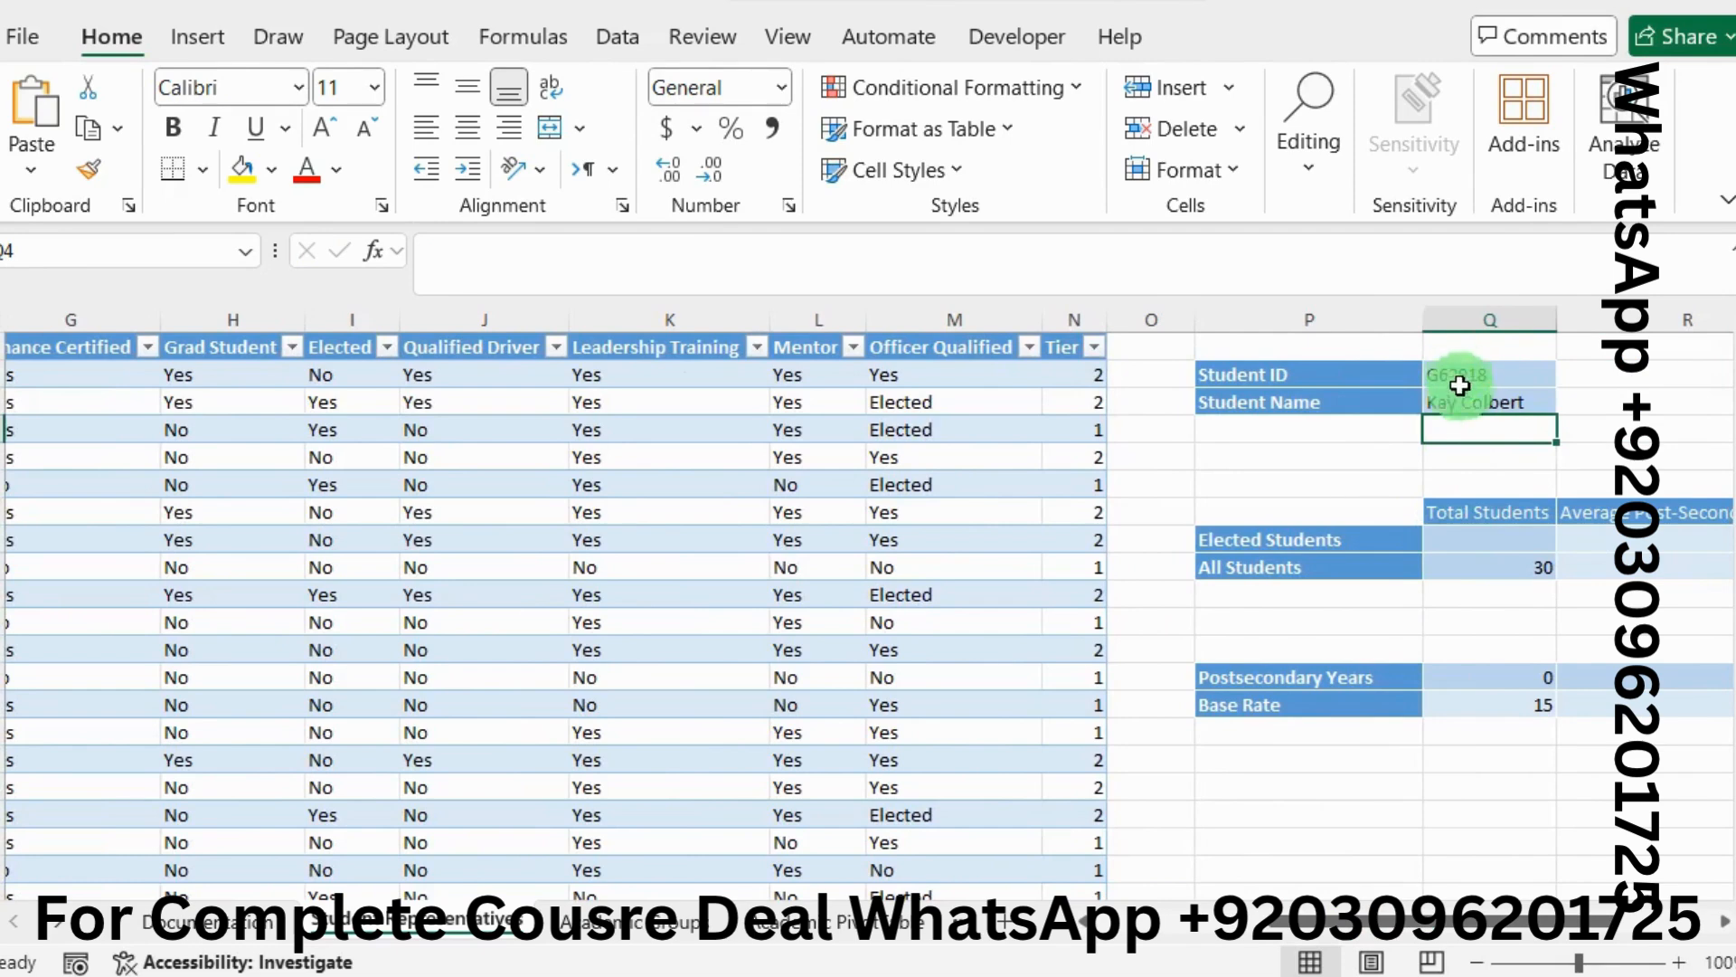
left_click(1464, 404)
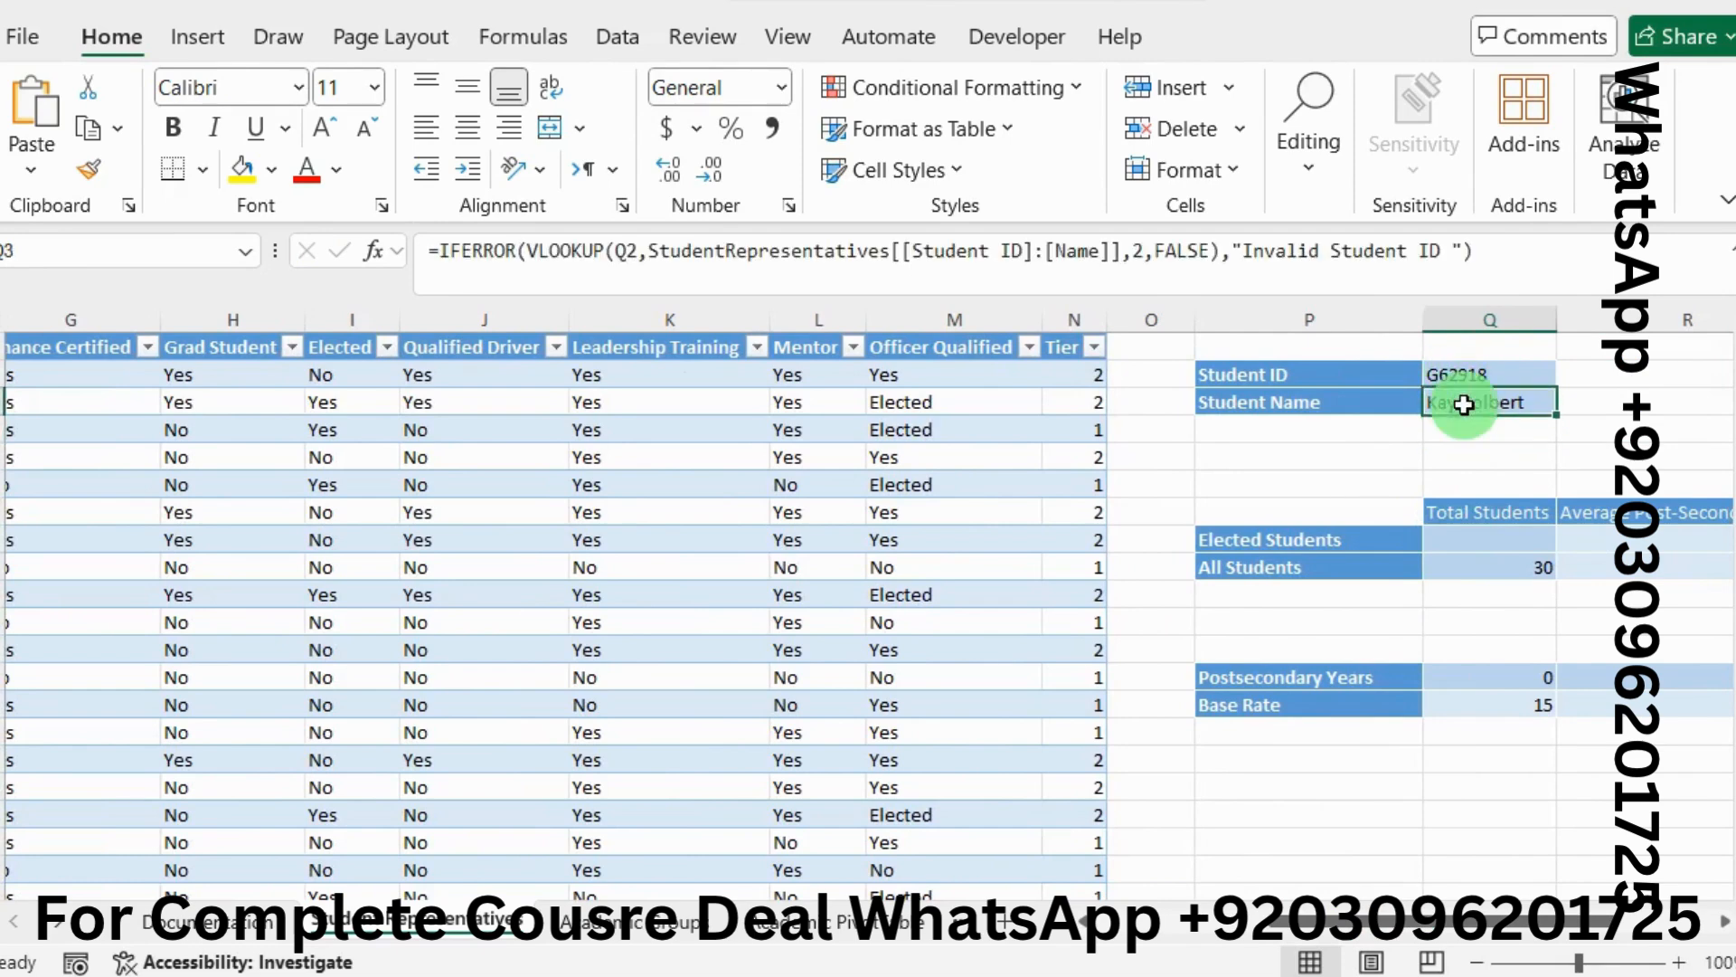
left_click(1029, 279)
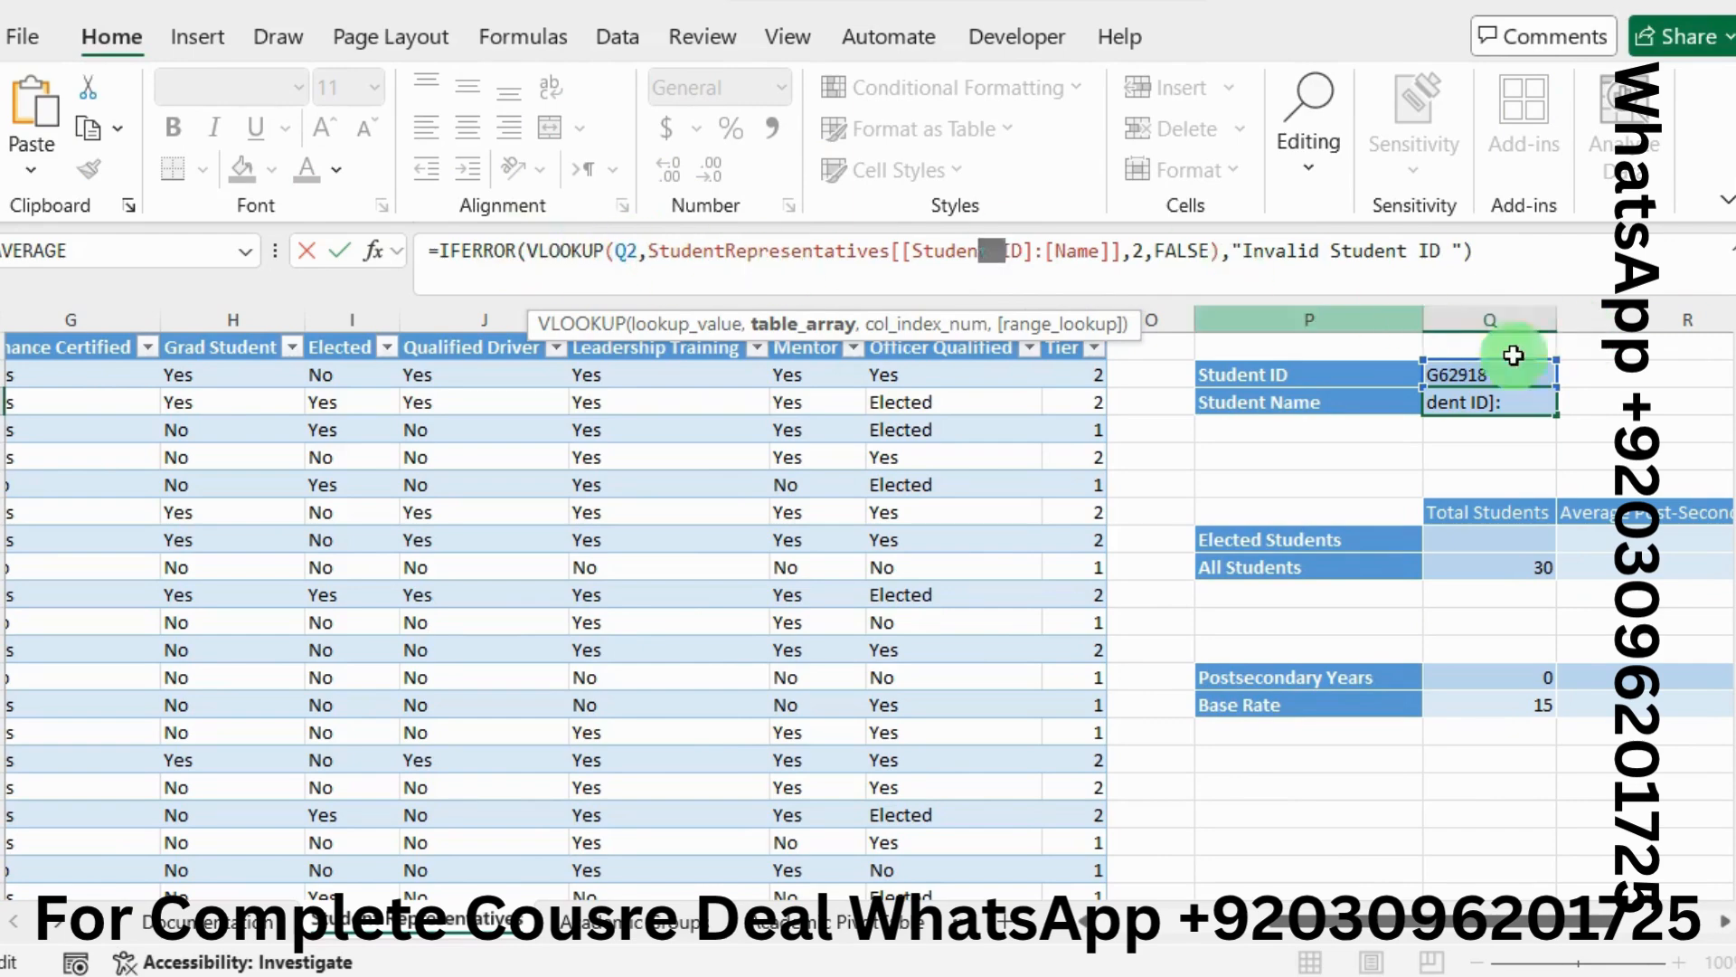
key("alt+Tab")
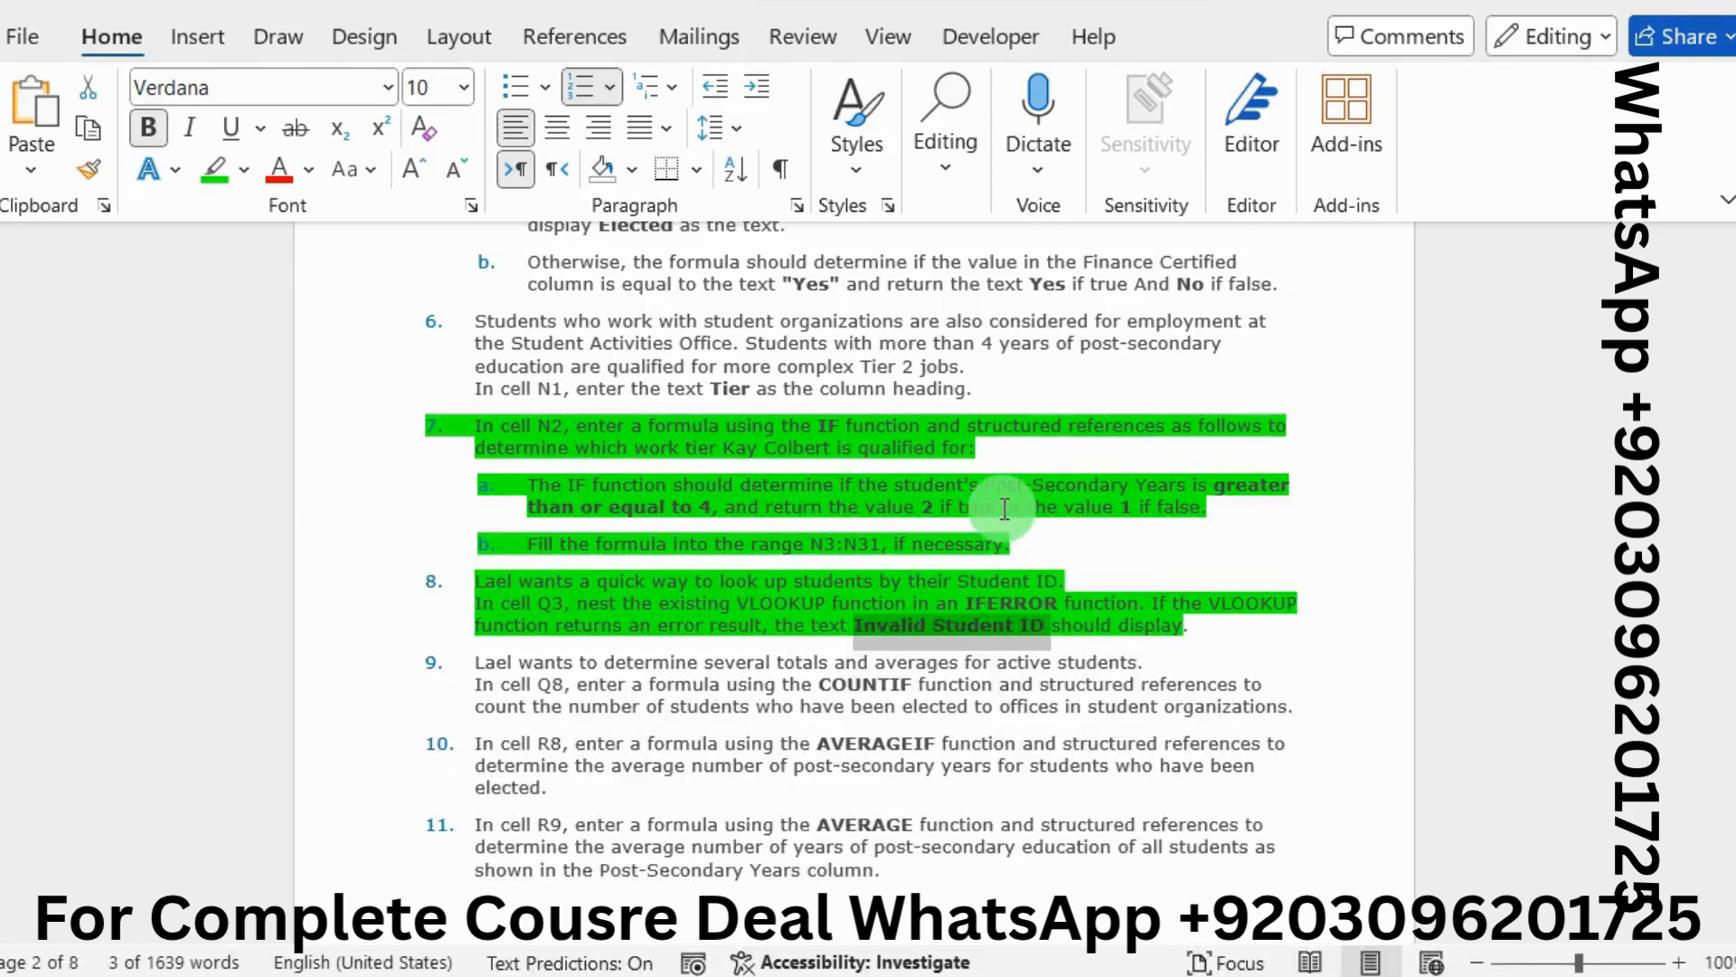
Highlight instruction step 9, the COUNTIF step for Q8, in green
triple_click(1185, 618)
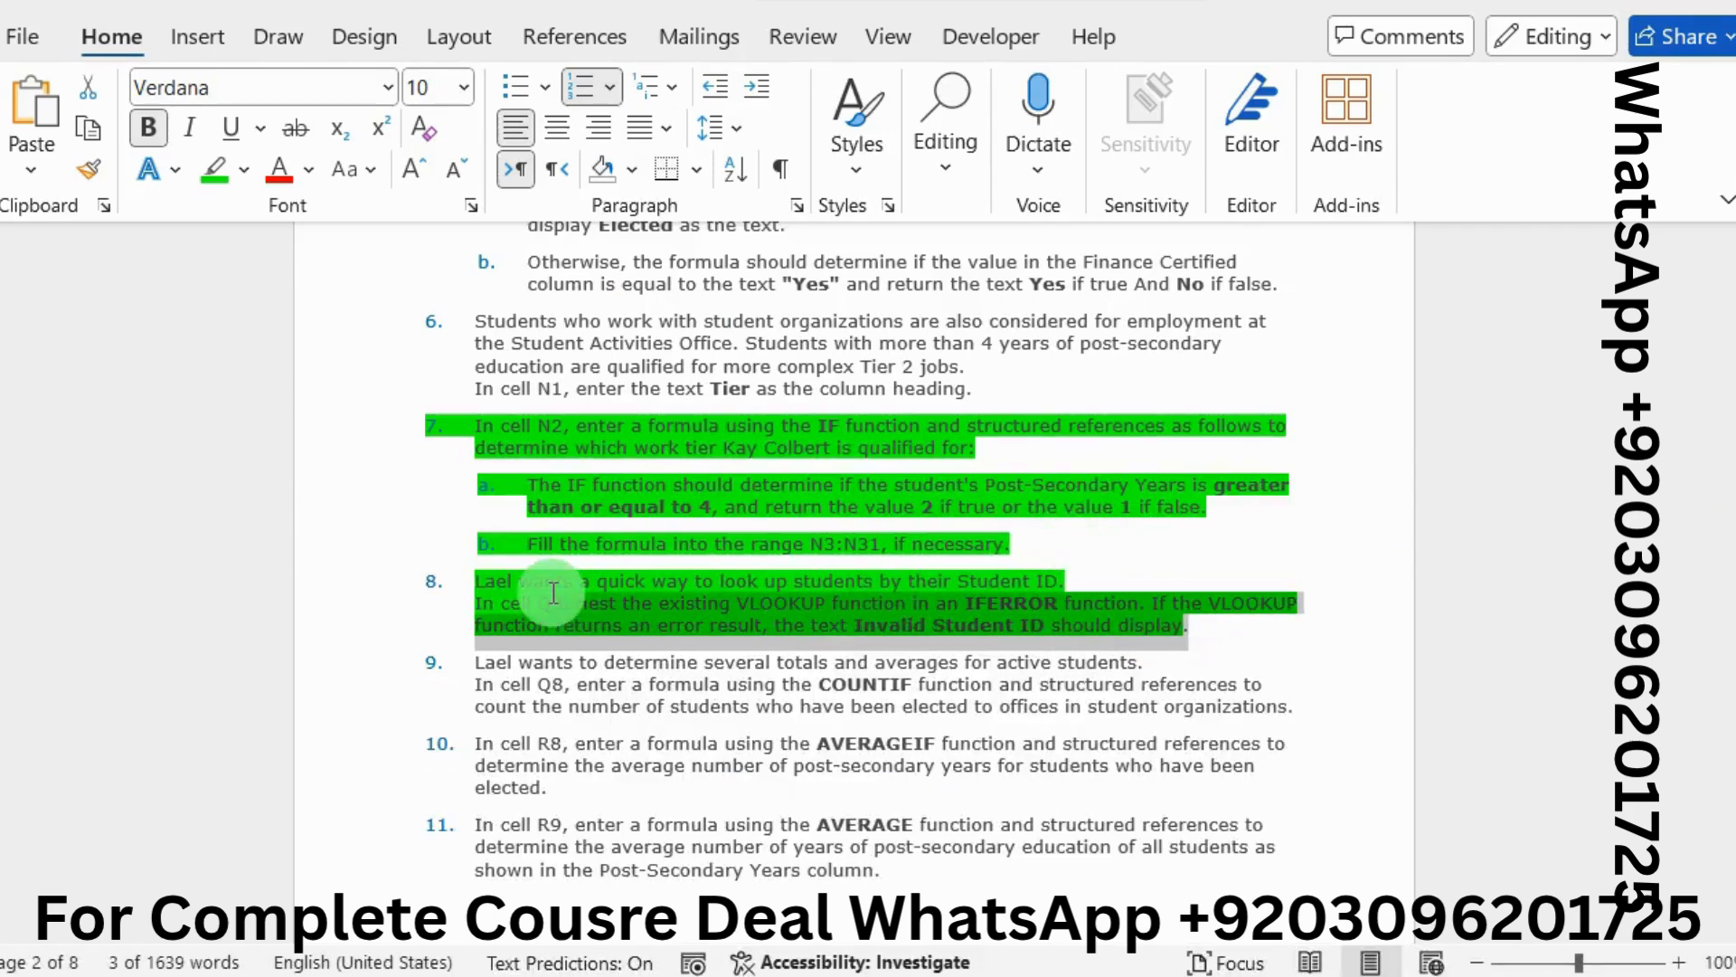
left_click_drag(553, 593, 431, 431)
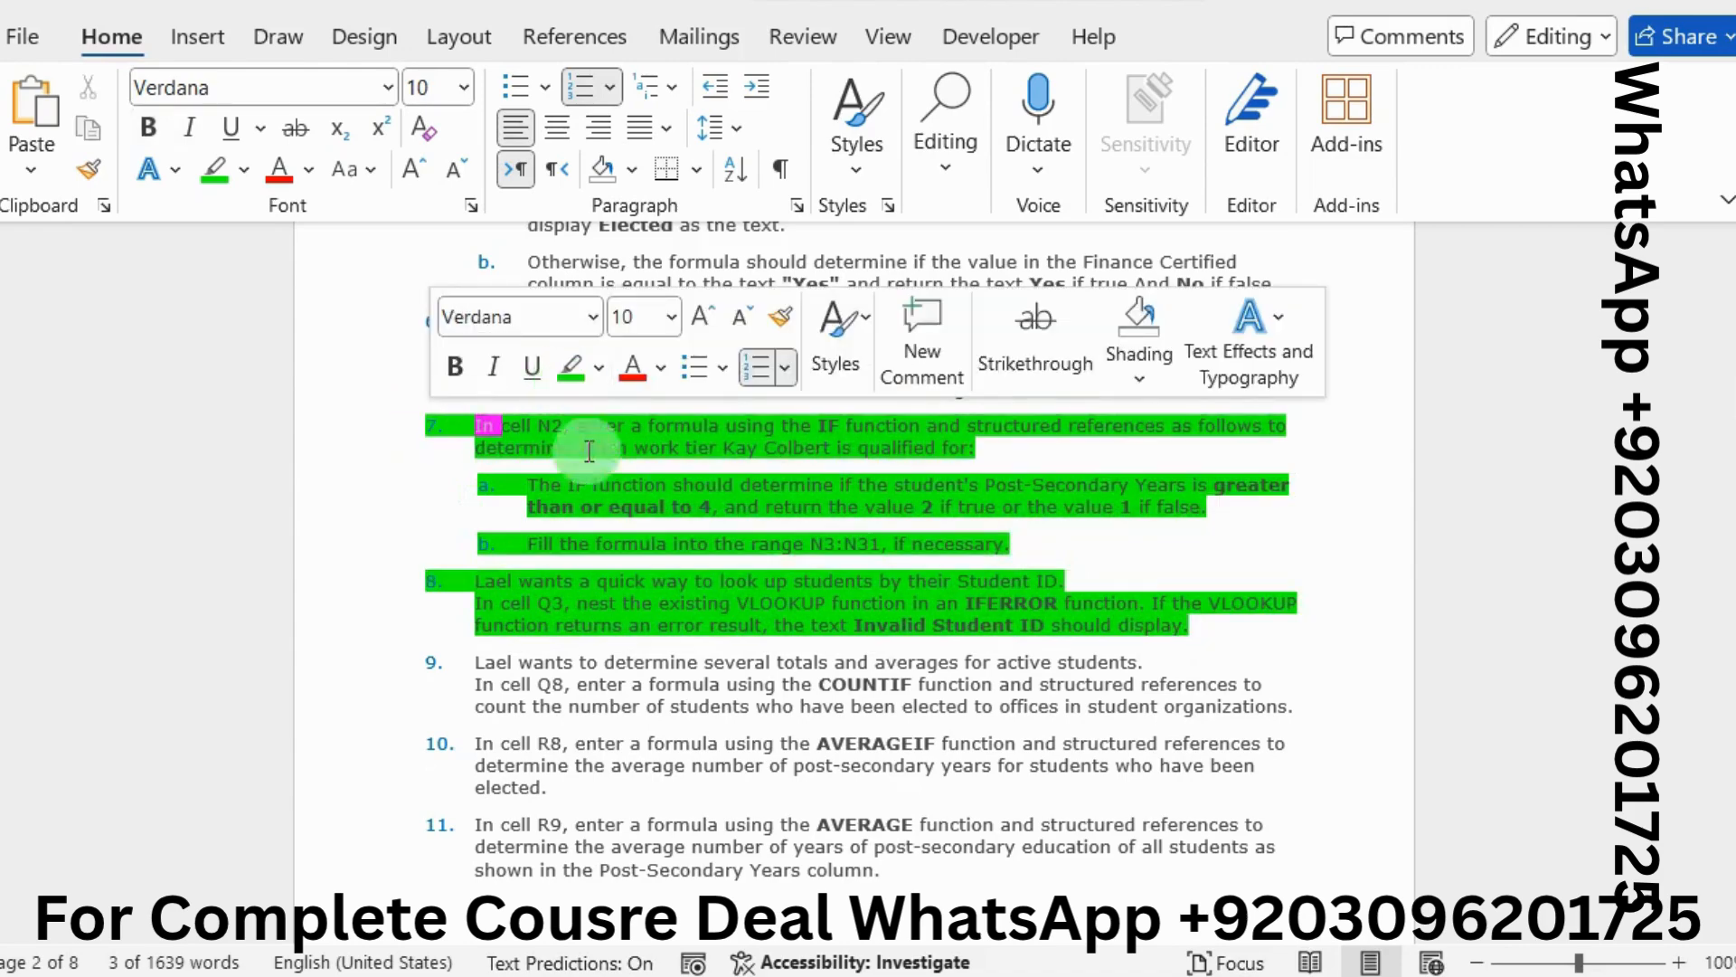
left_click(601, 579)
scroll(601, 578, "down", 2)
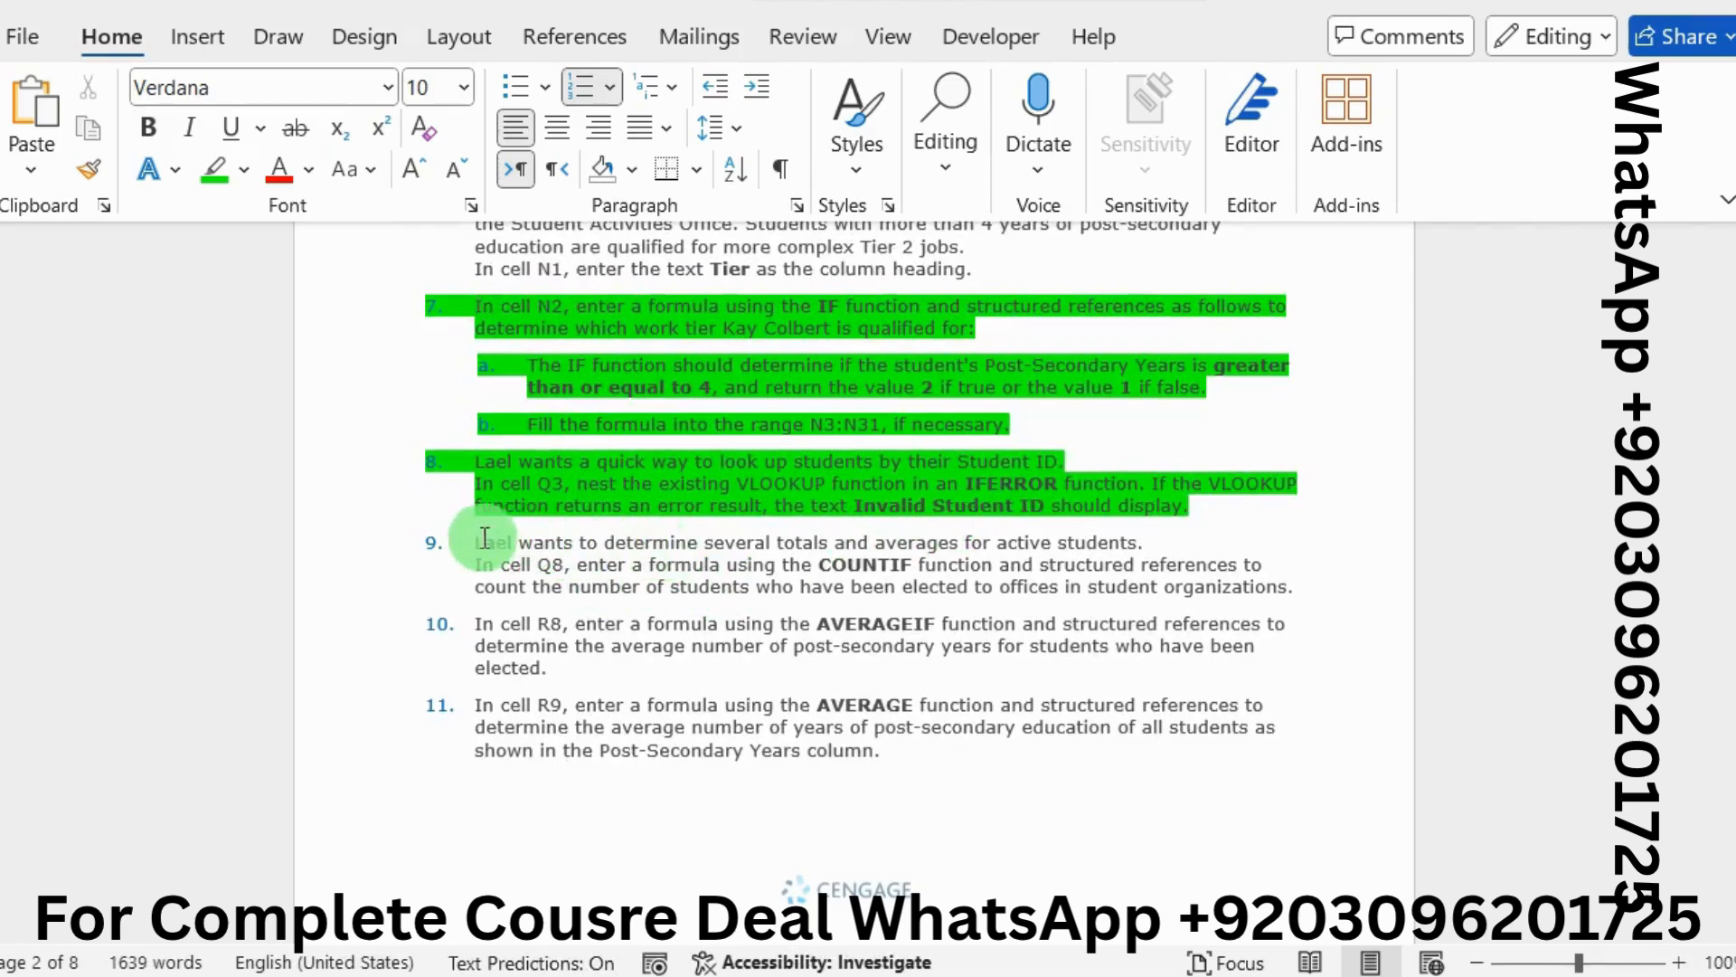
left_click_drag(478, 543, 1258, 593)
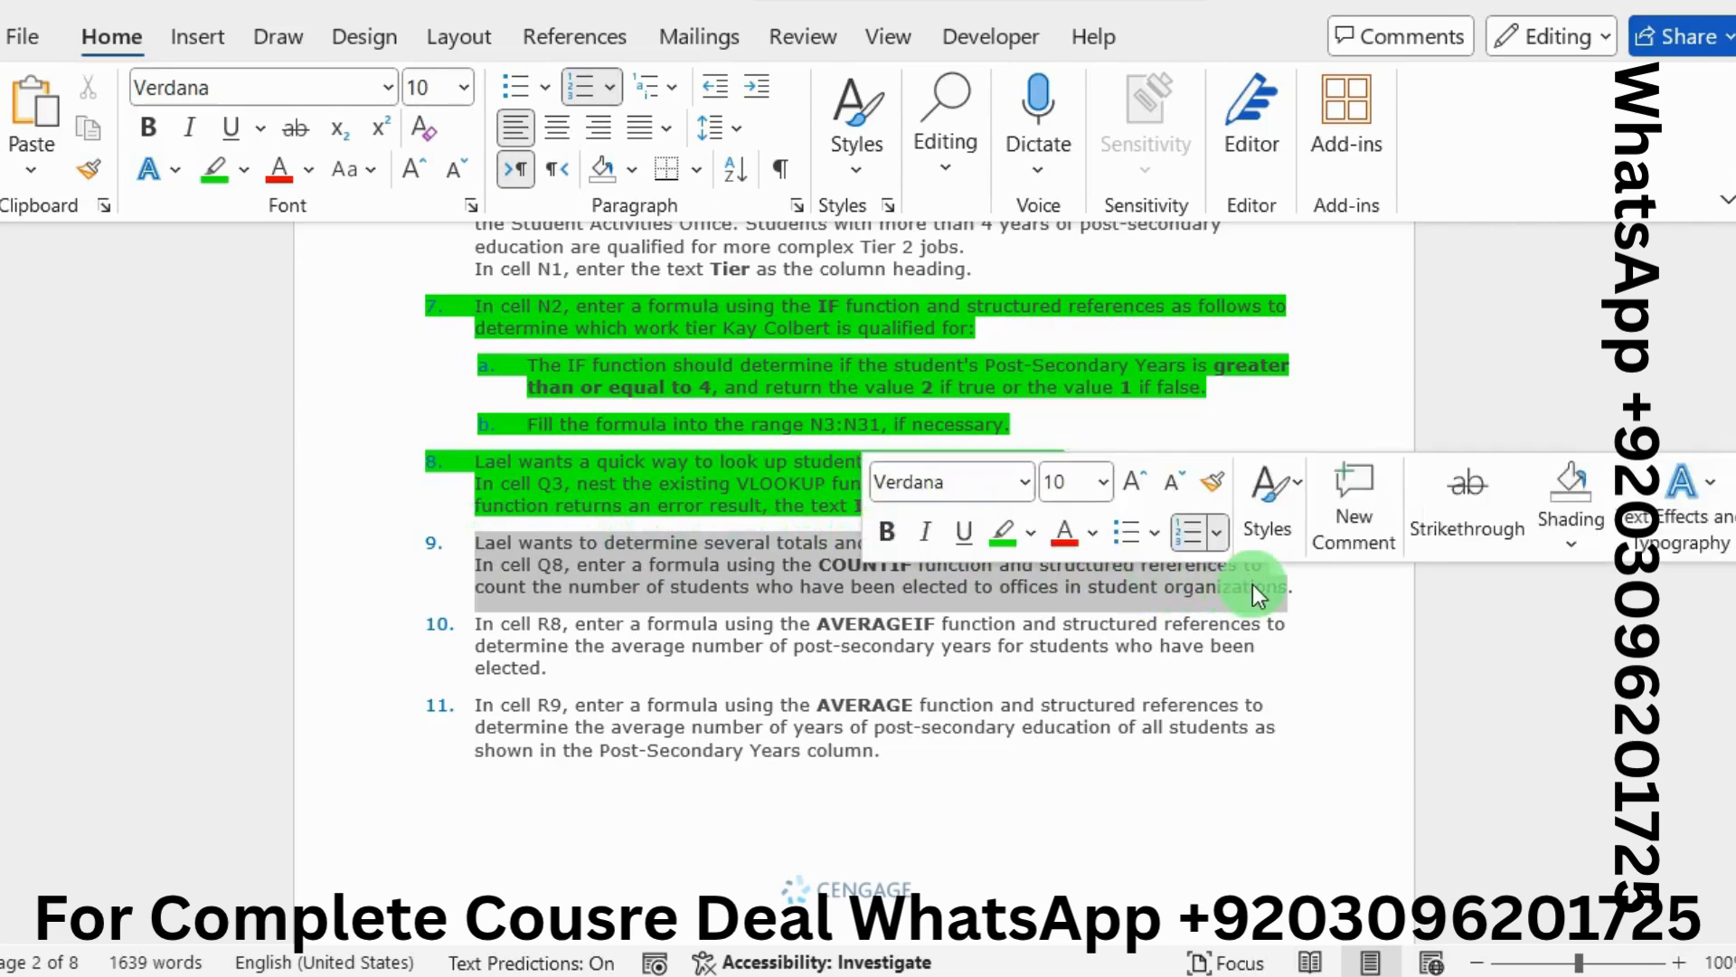
left_click(996, 536)
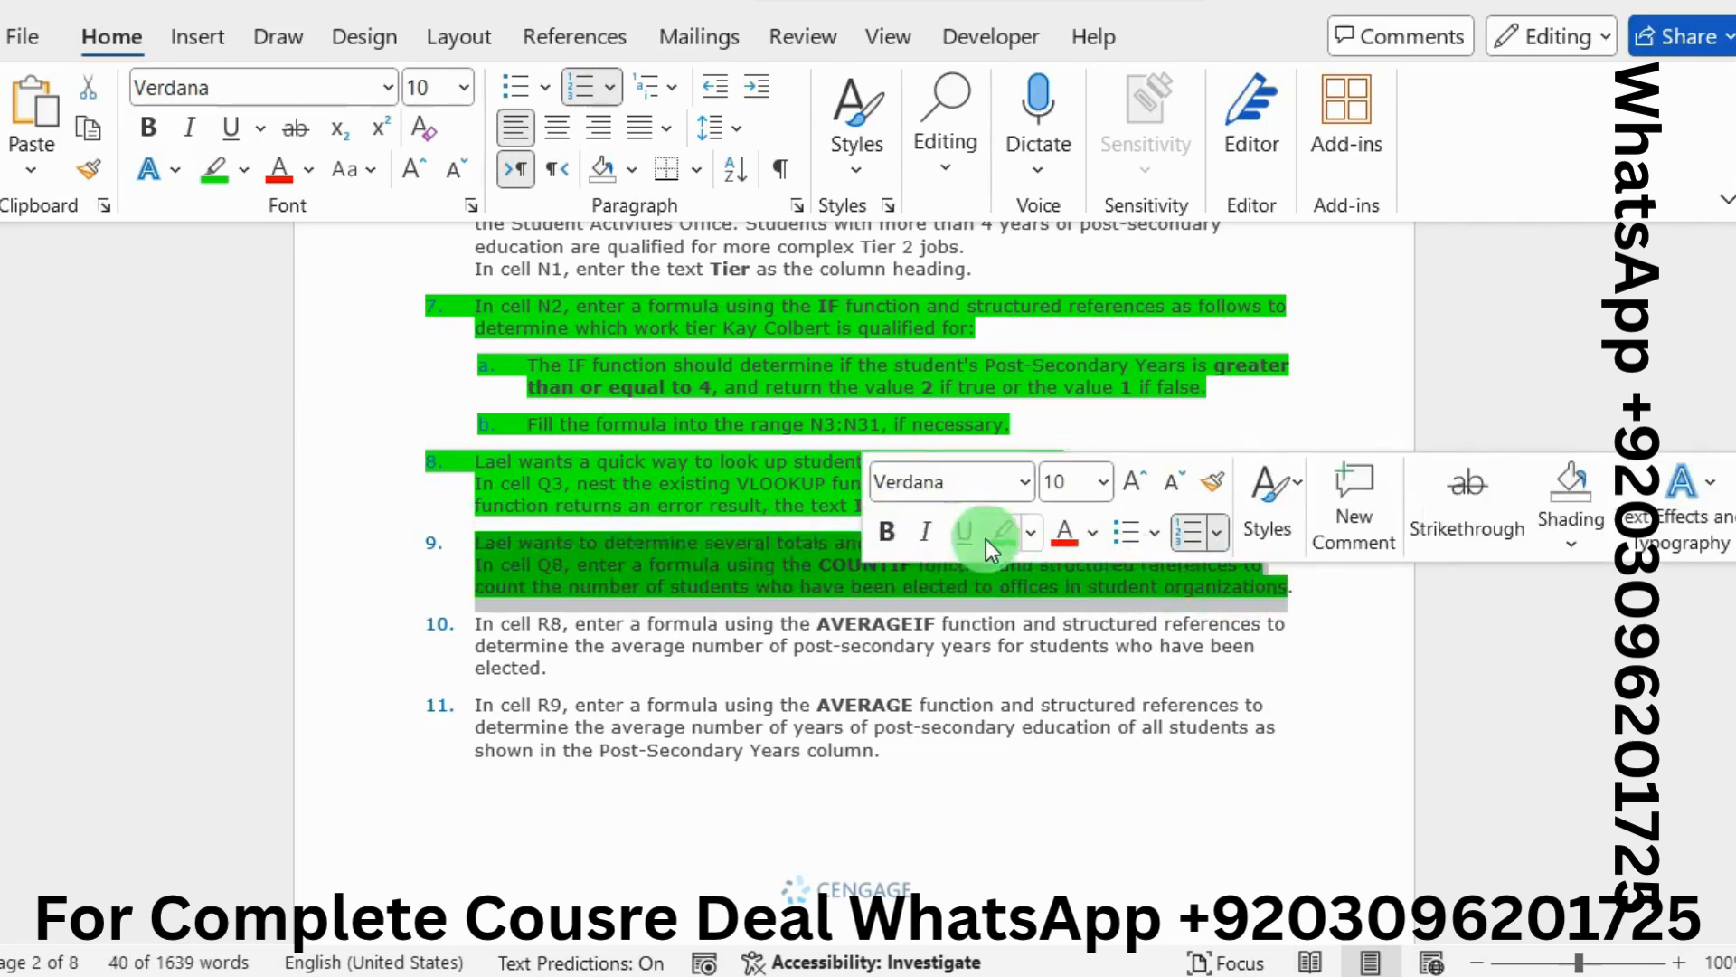
left_click(686, 586)
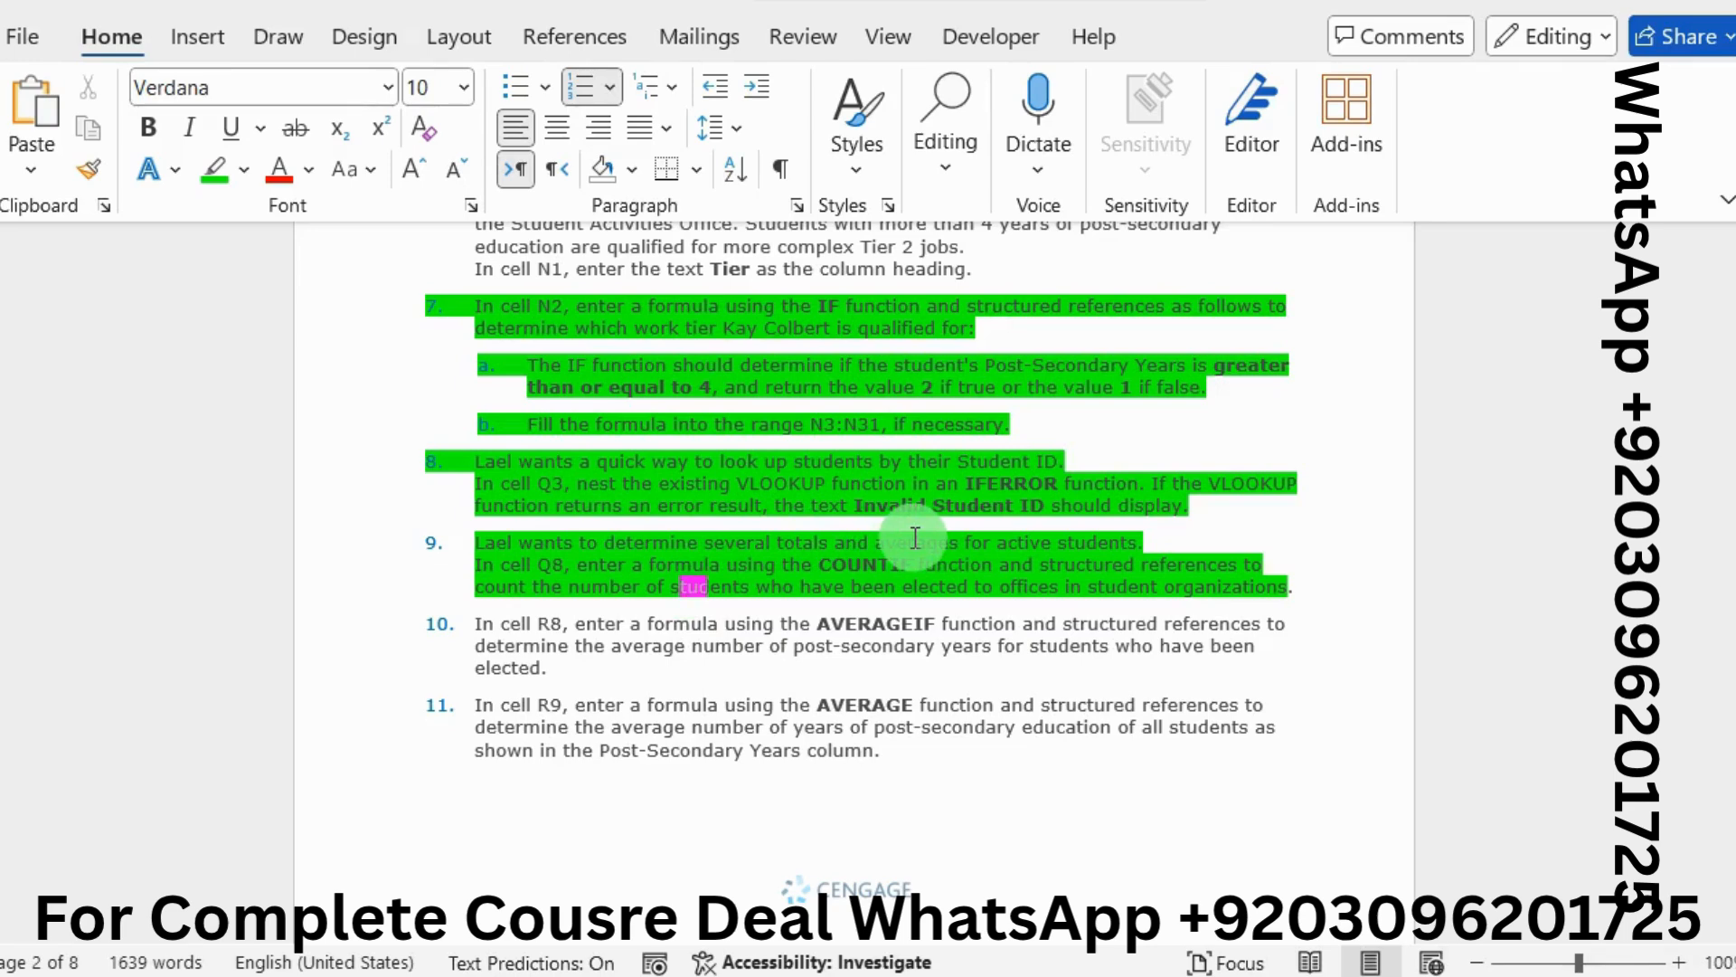
left_click(913, 538)
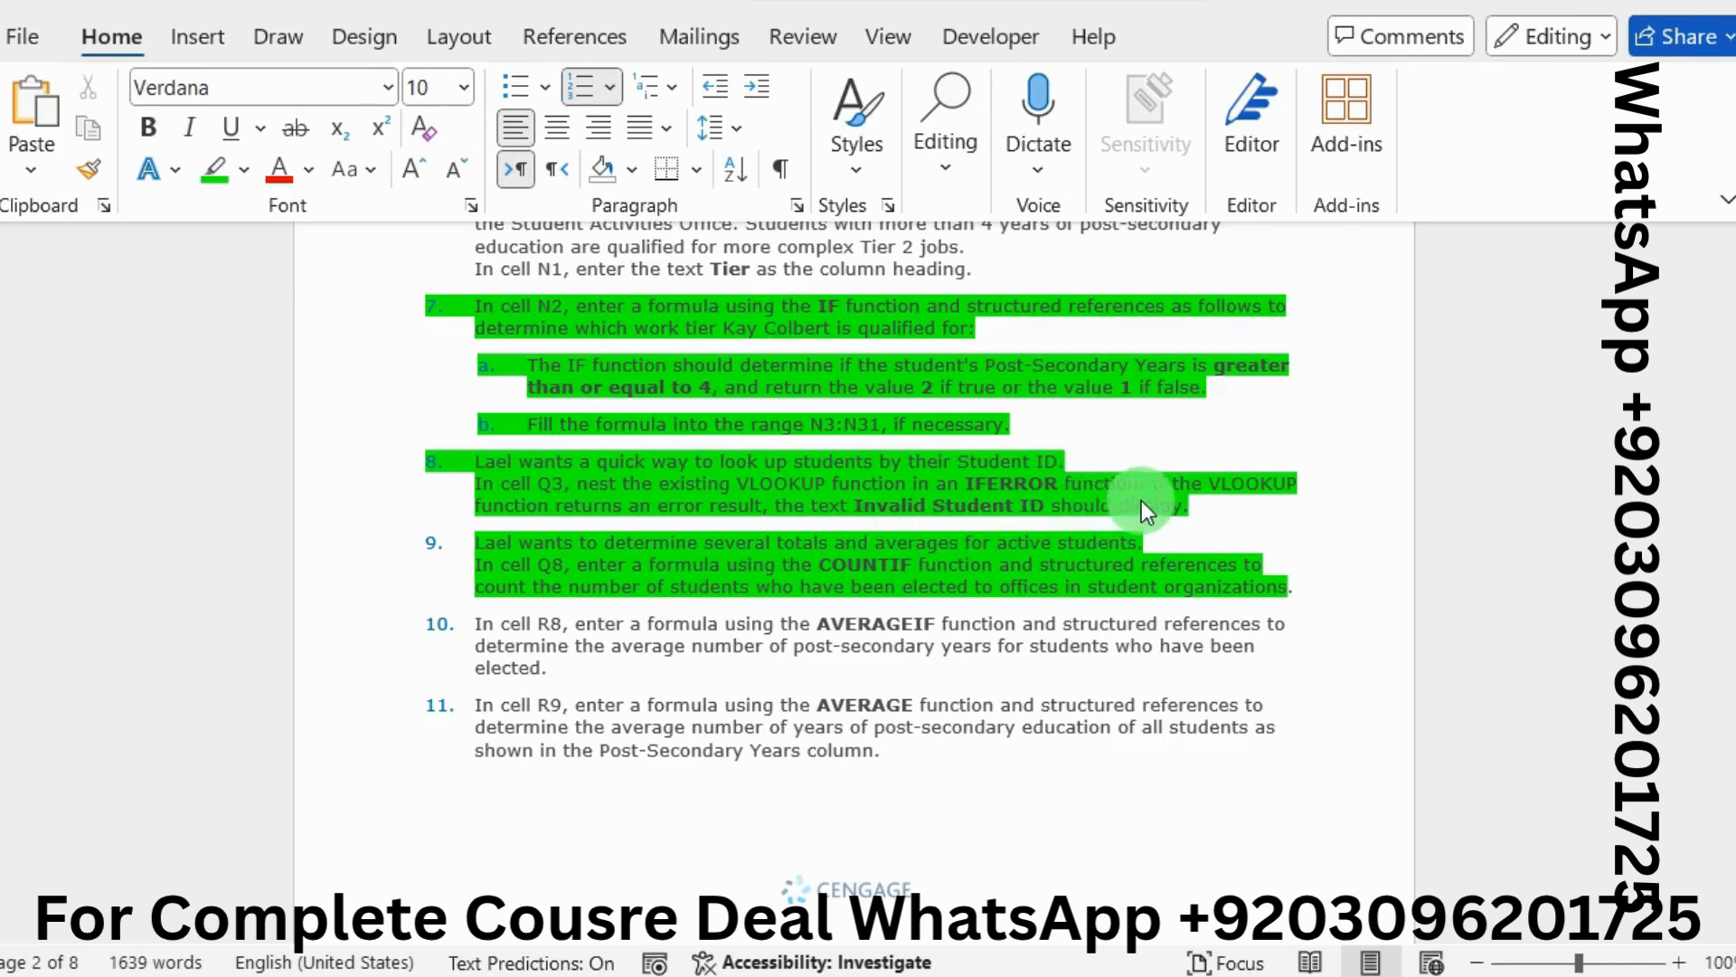
left_click(1157, 400)
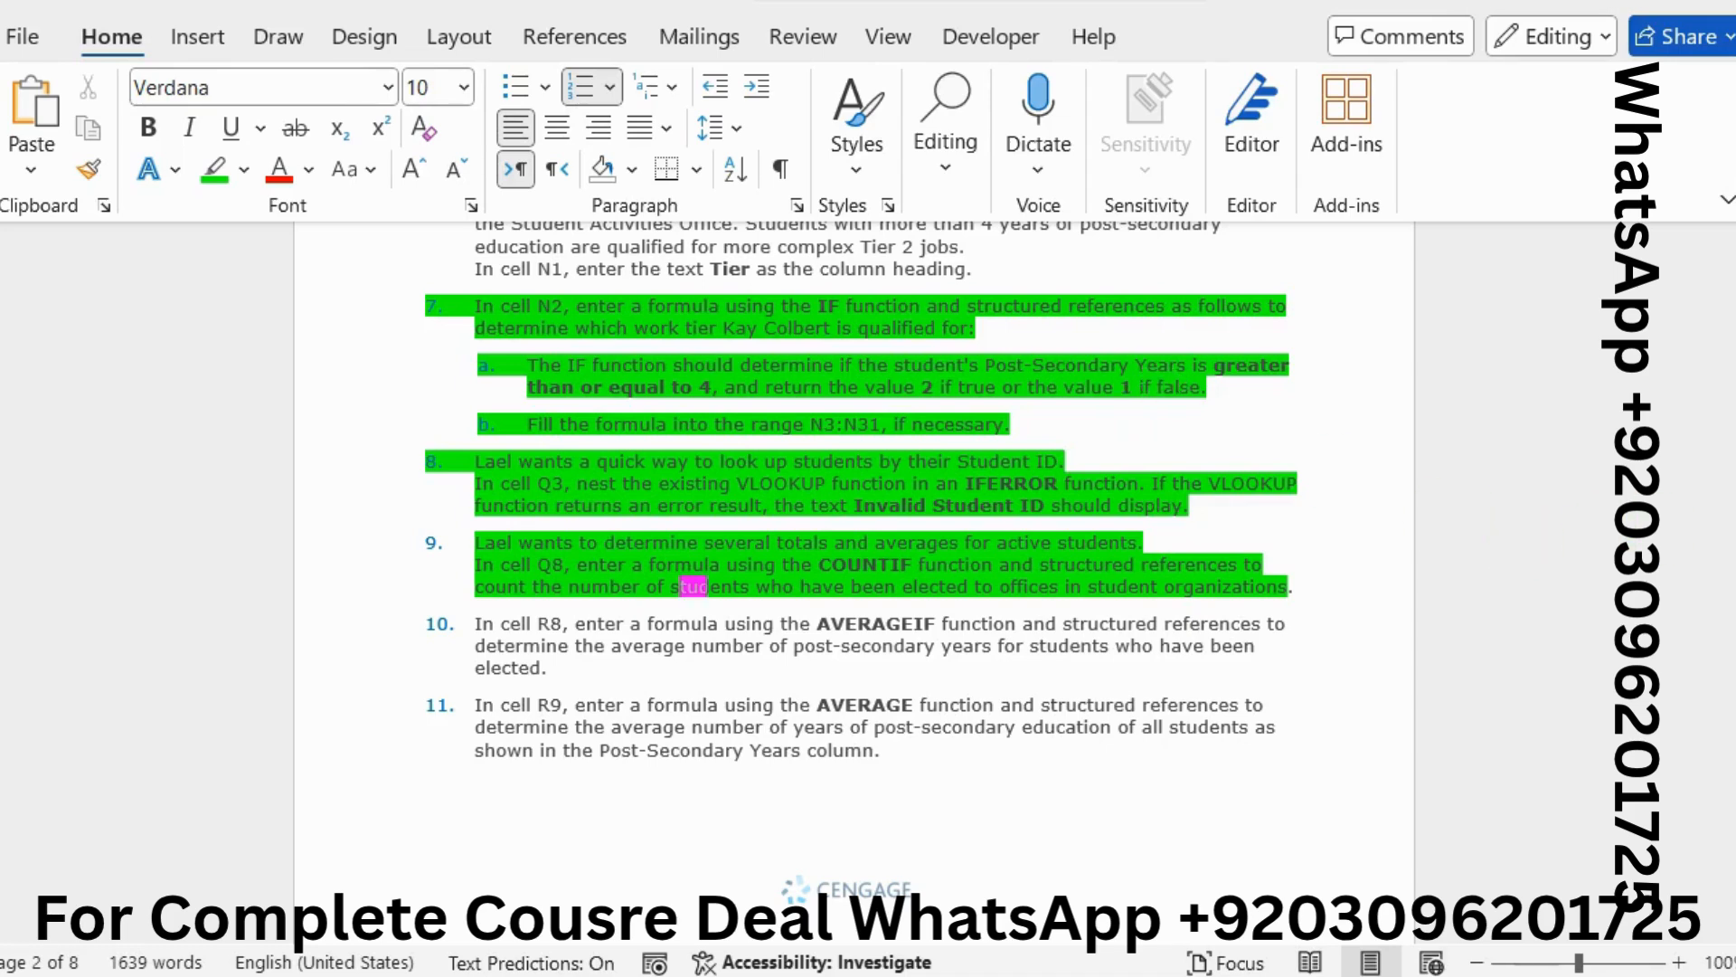
key("alt+Tab")
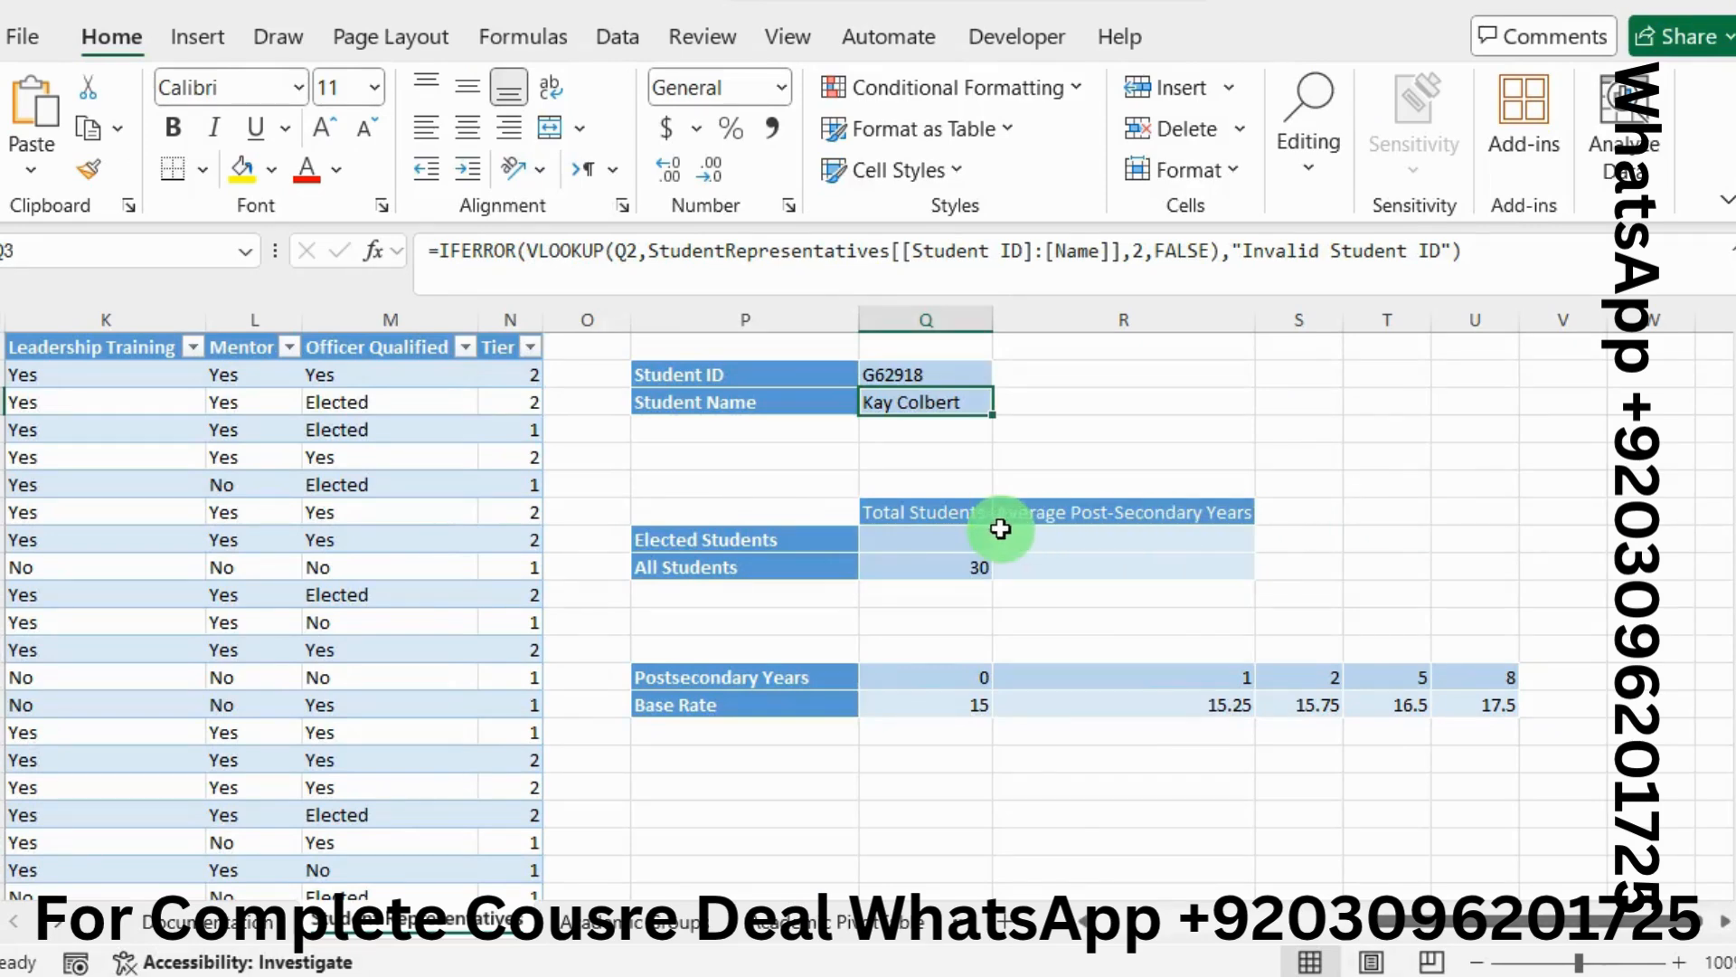
Enter =COUNTIF( in cell Q8 and bring up its Function Arguments window
left_click(941, 538)
left_click(483, 264)
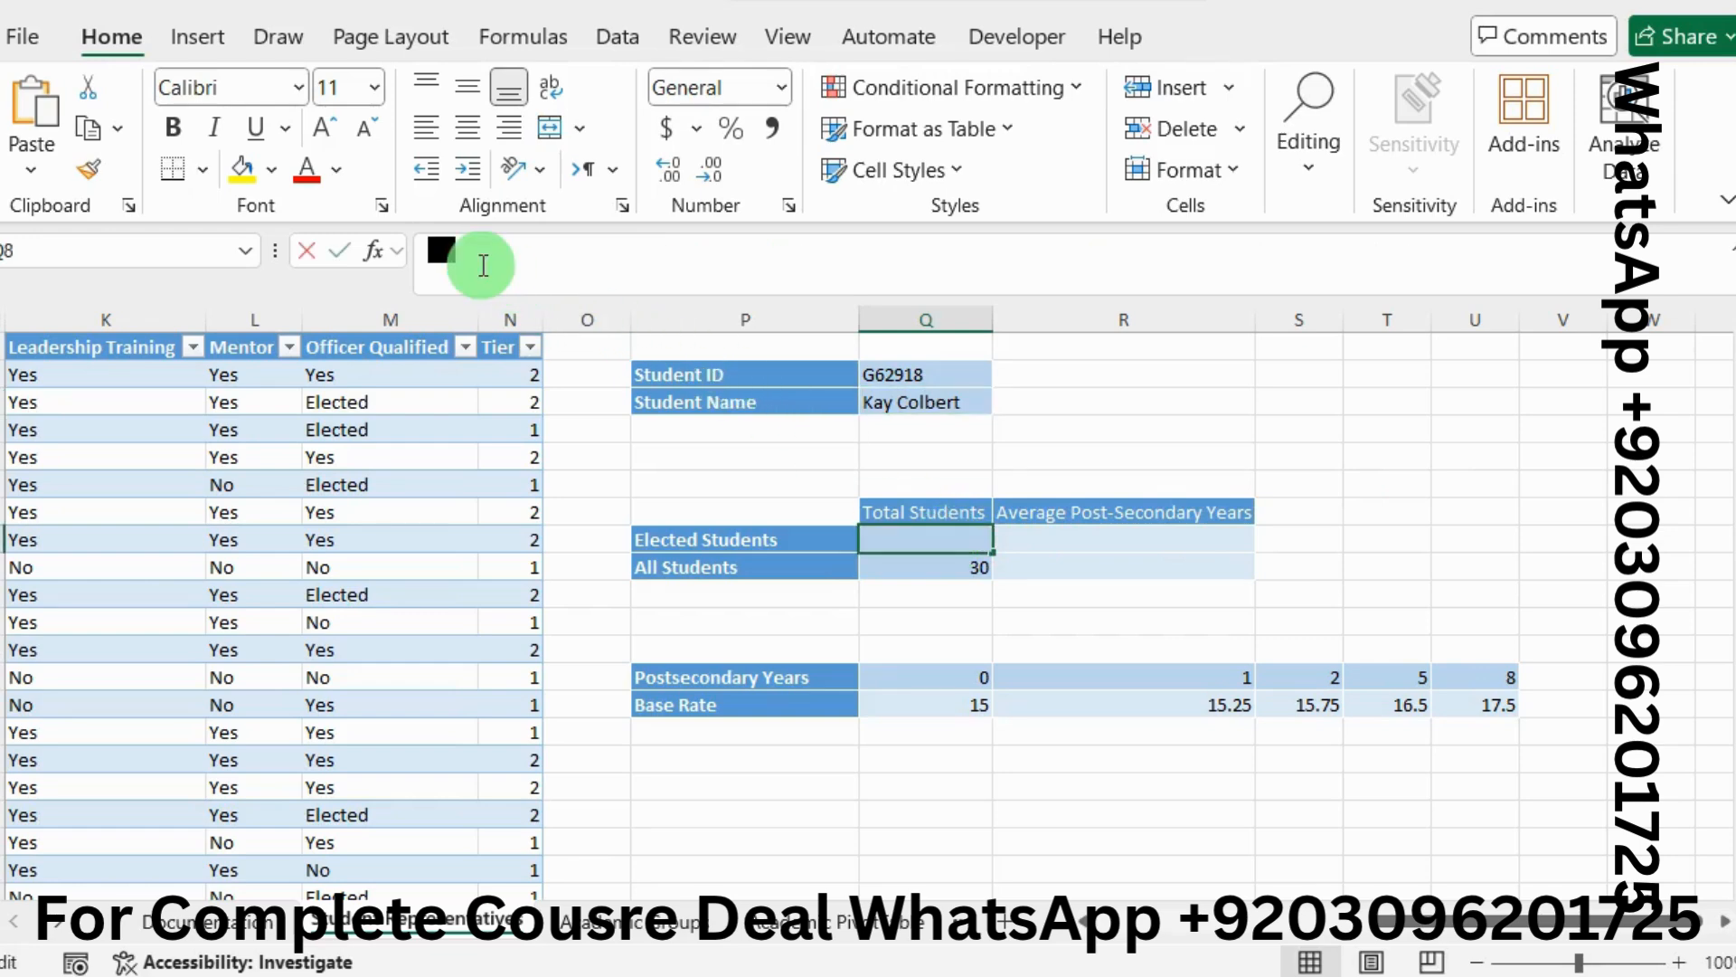
type("=countif")
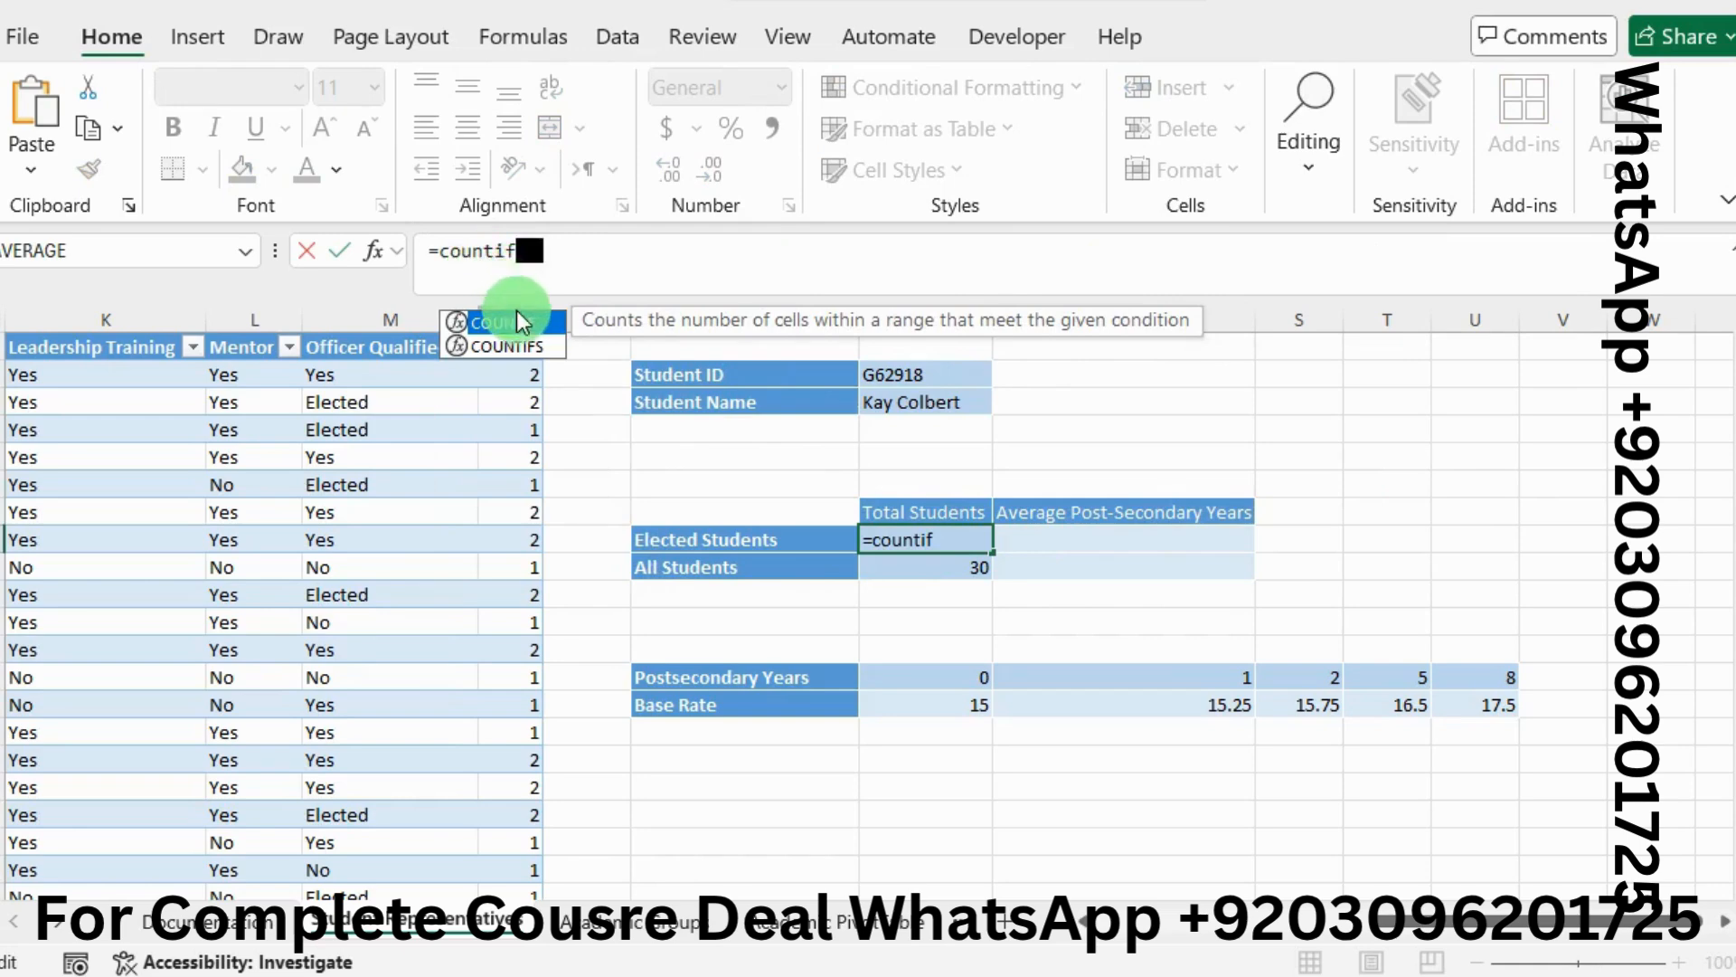
double_click(518, 322)
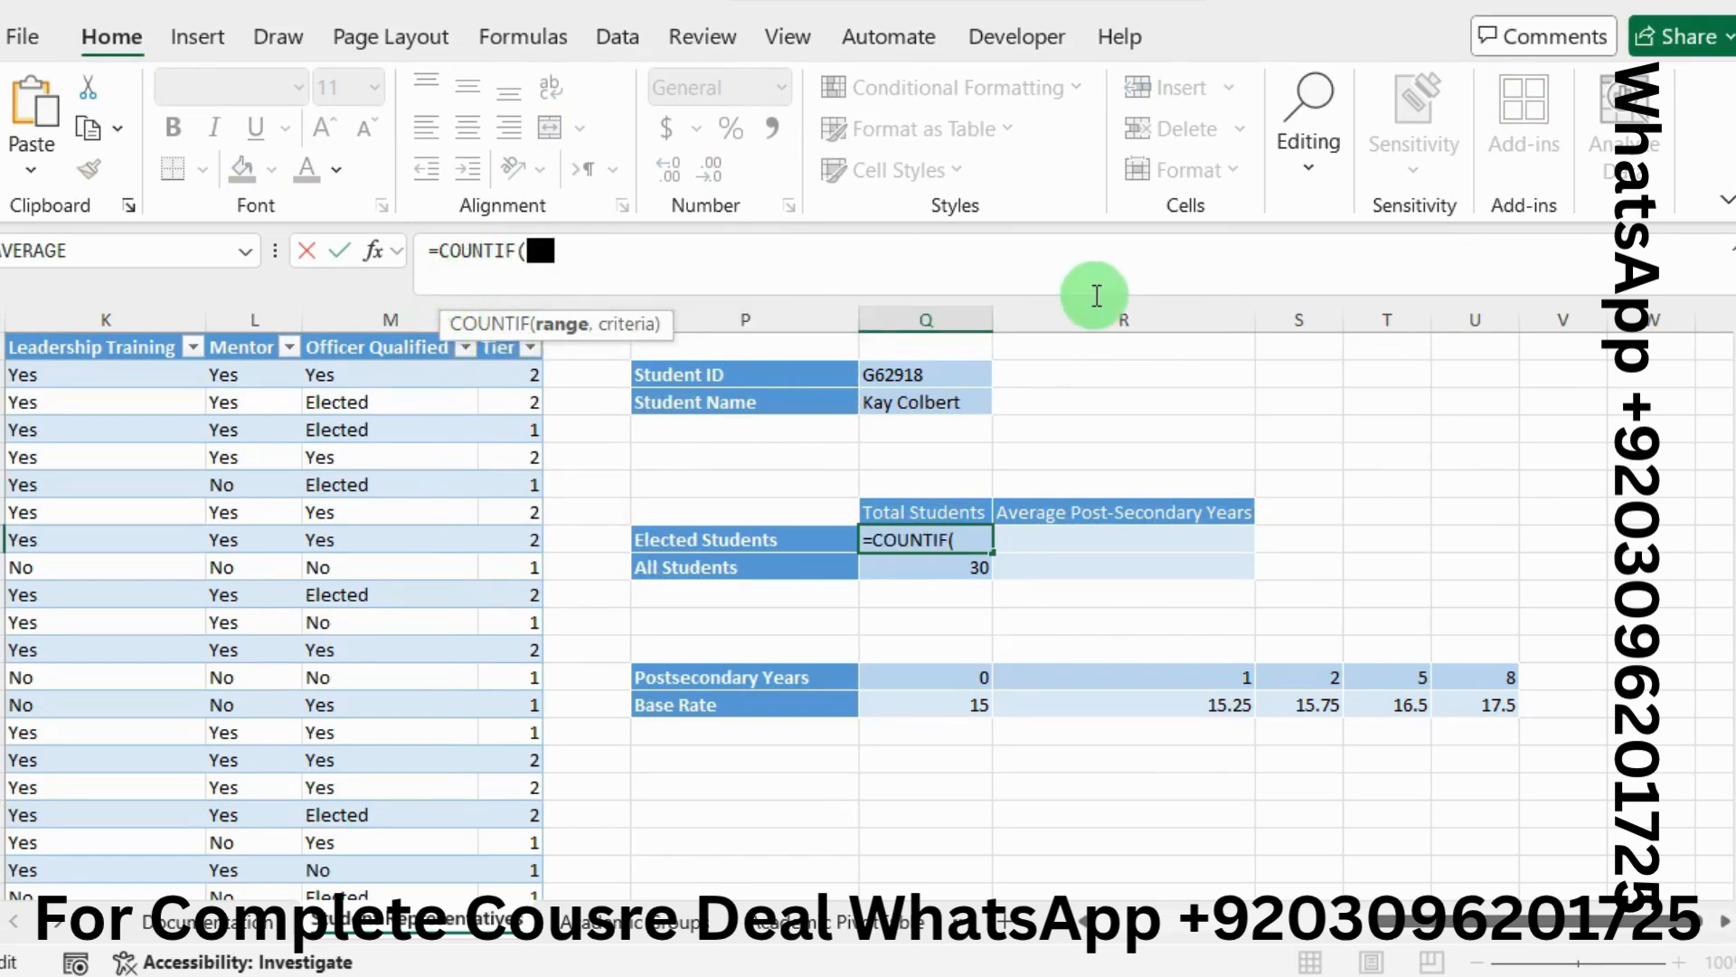
key("alt+Tab")
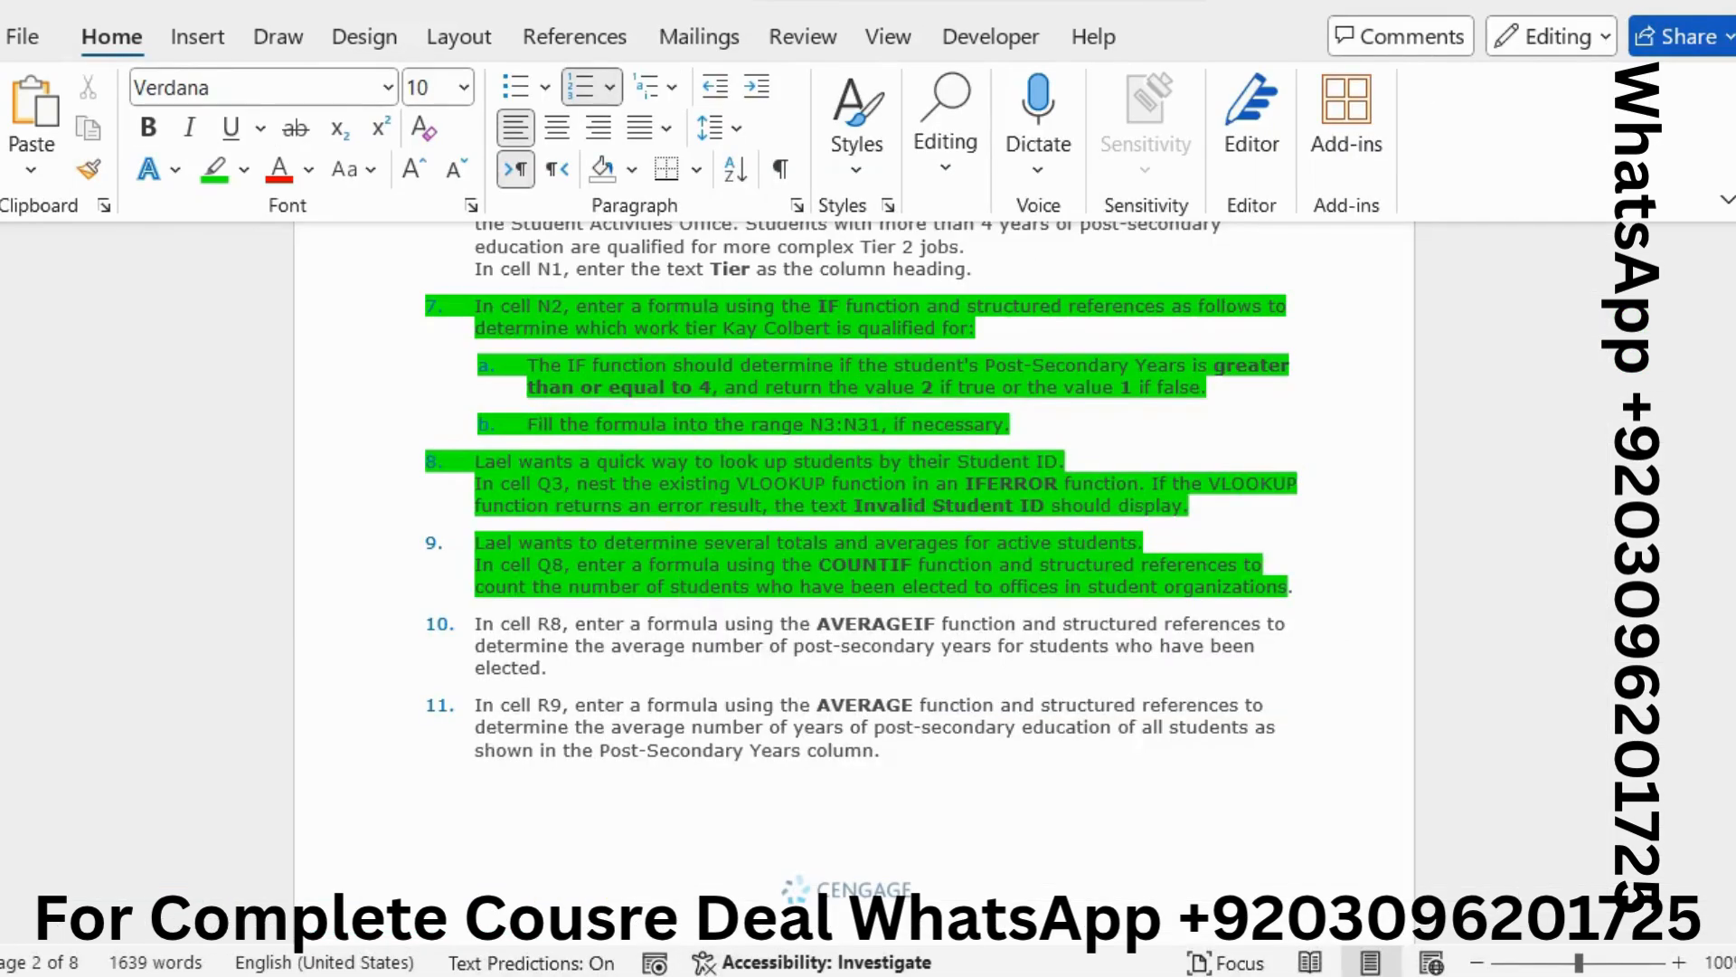
key("alt+Tab")
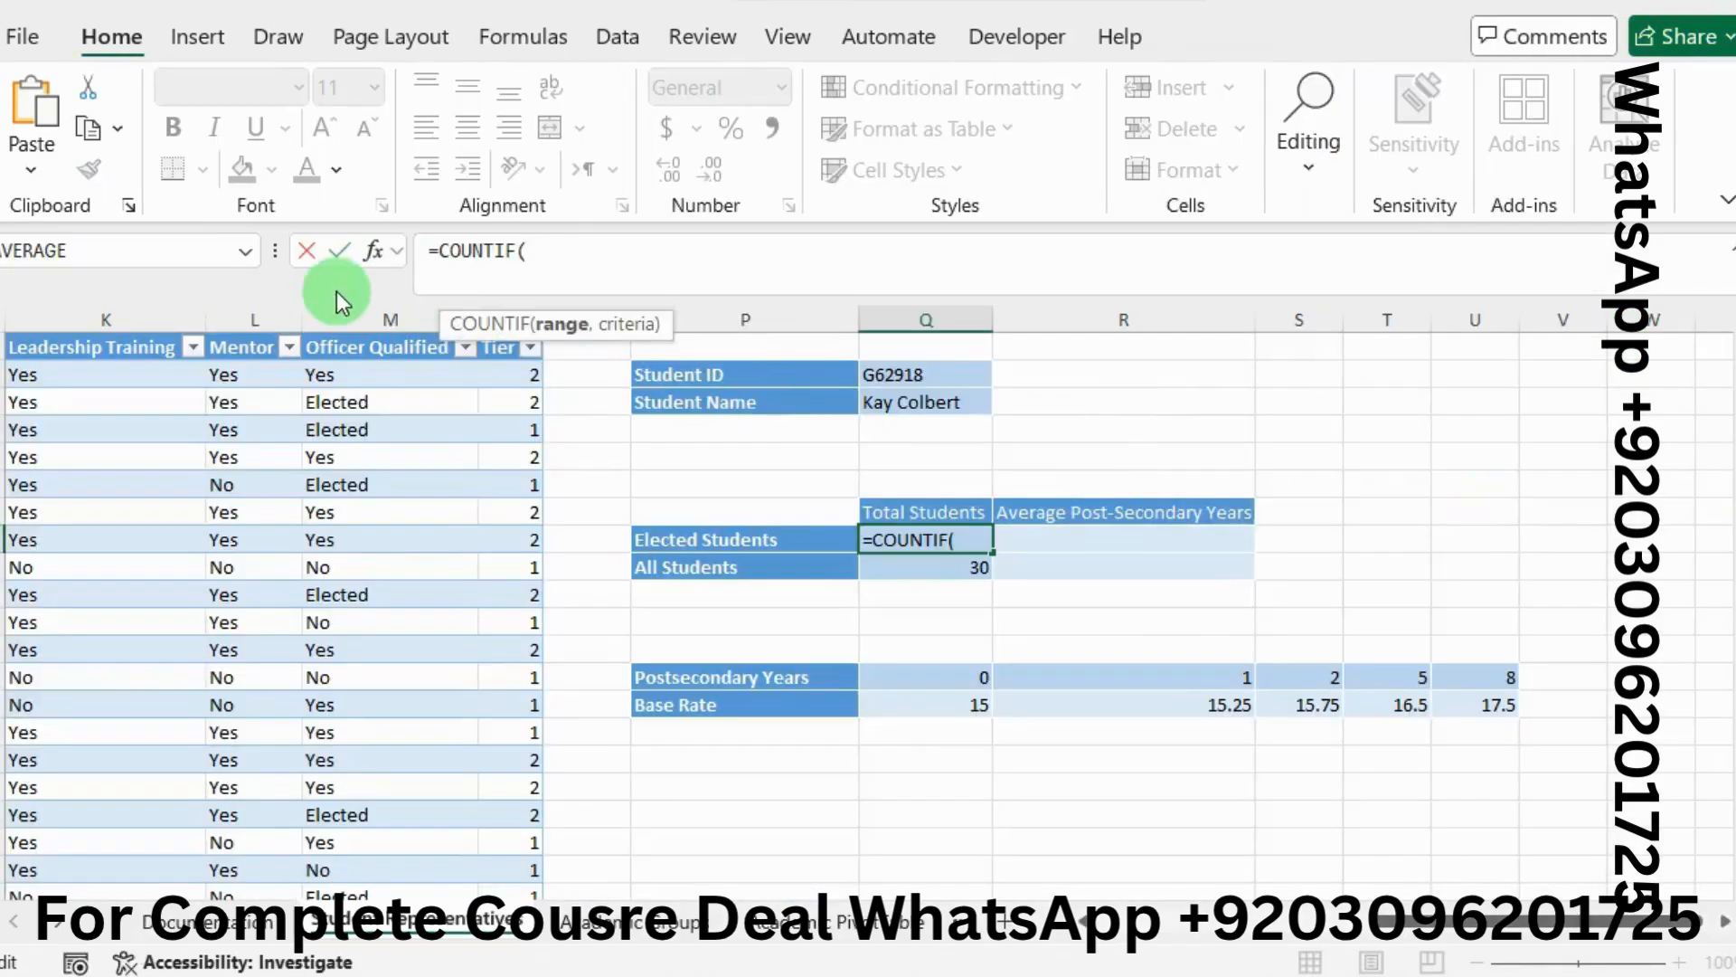
left_click(371, 251)
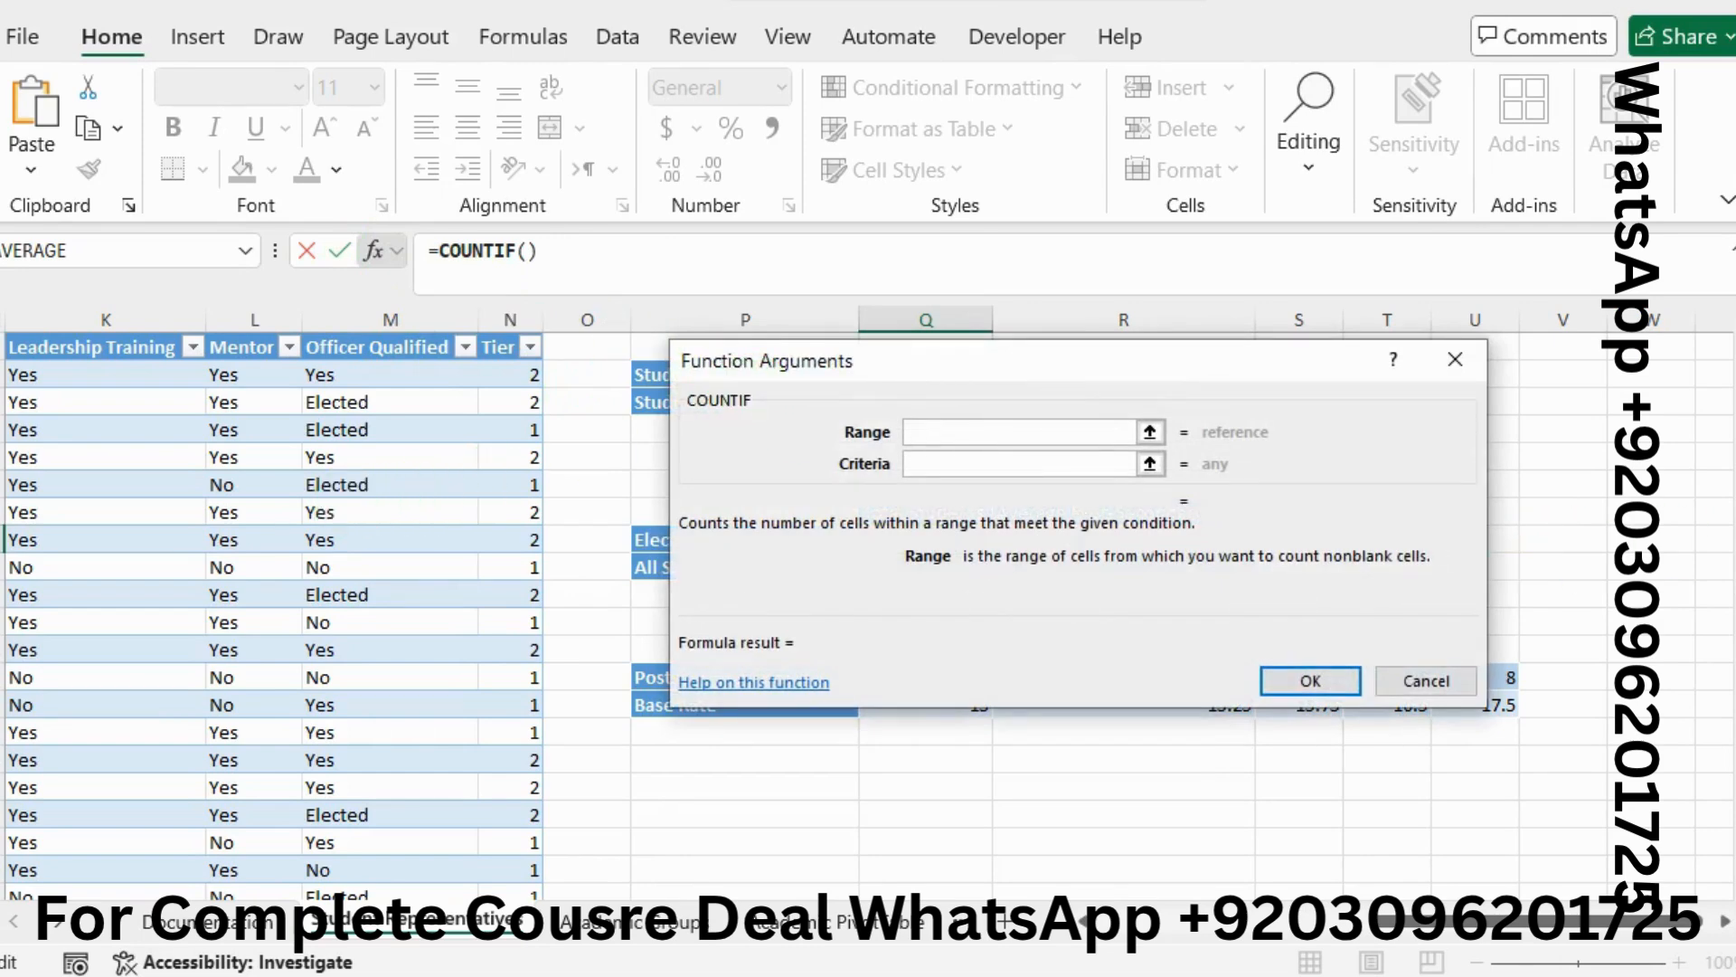
Set the COUNTIF range to the Elected column (I2:I21)
key("alt+Tab")
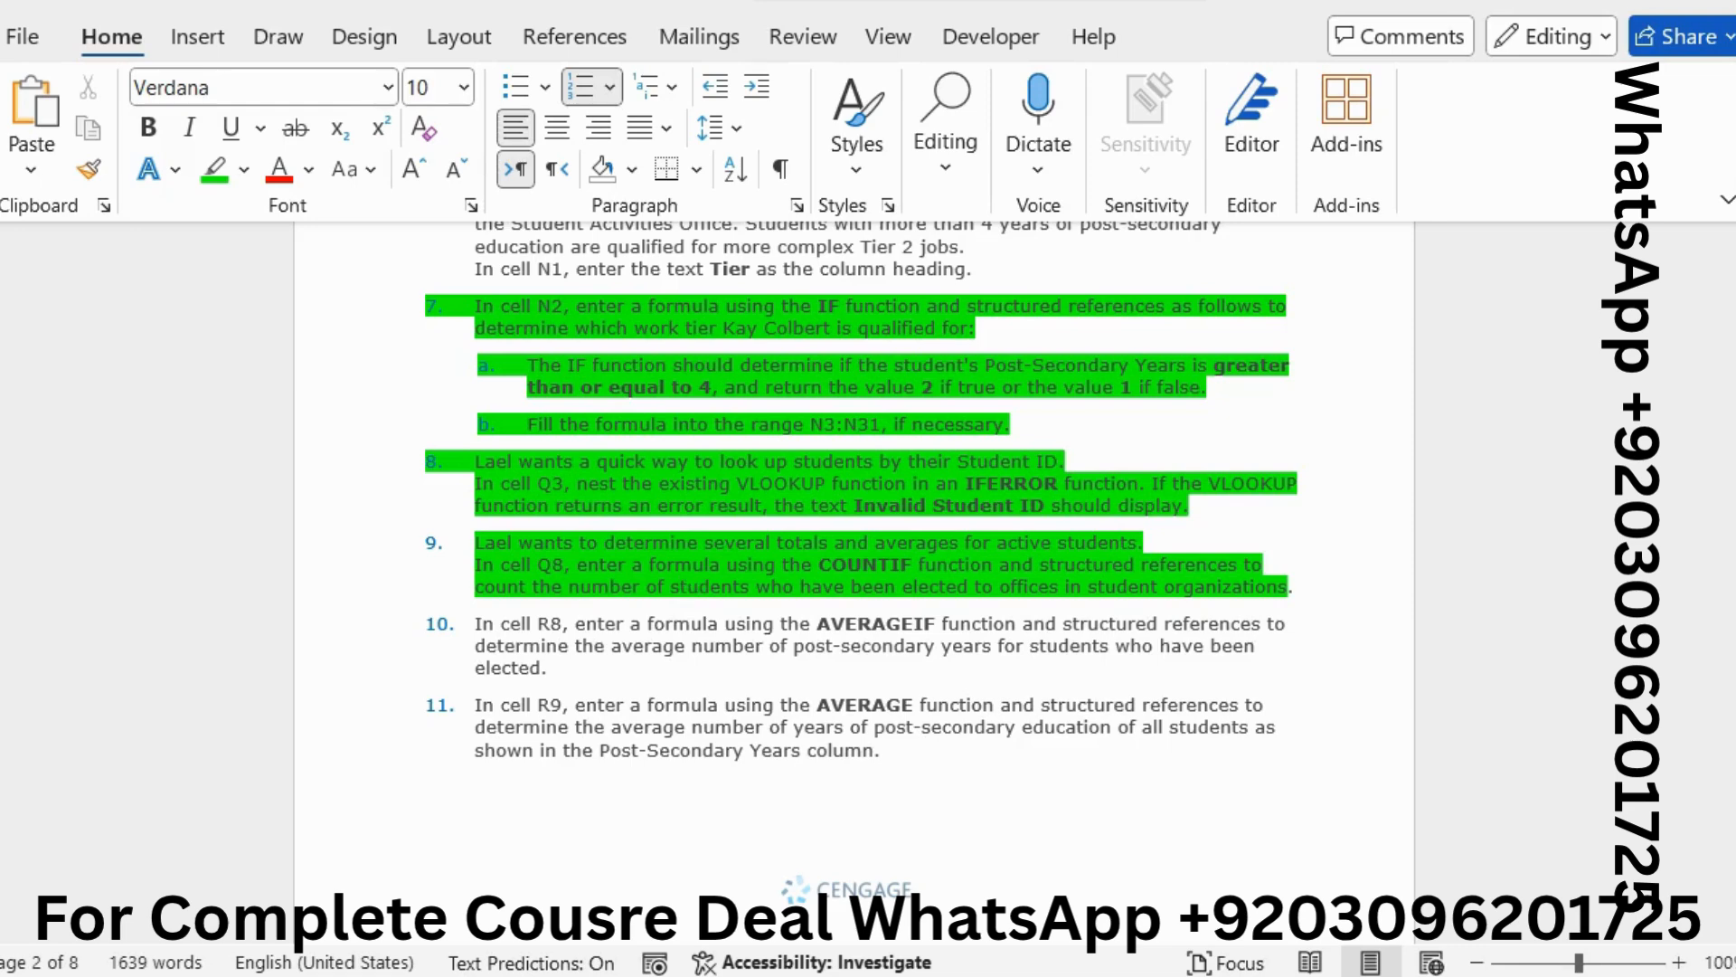
left_click(695, 587)
key("alt+Tab")
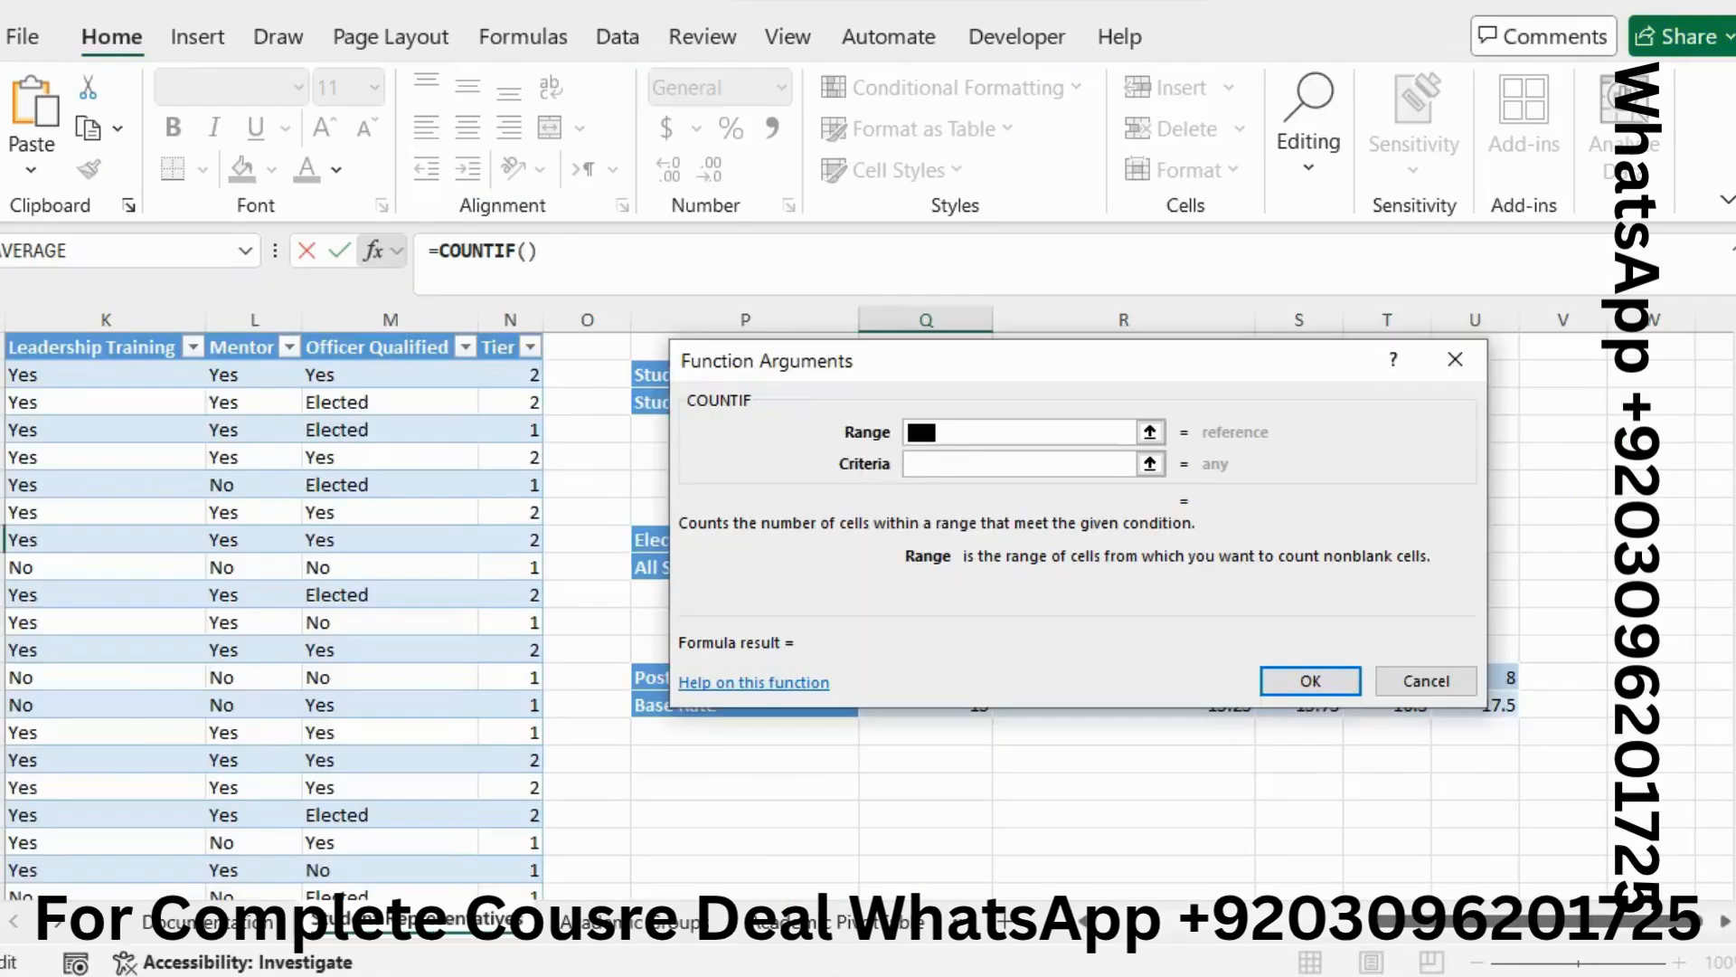
scroll(273, 480, "left", 5)
scroll(273, 480, "left", 1)
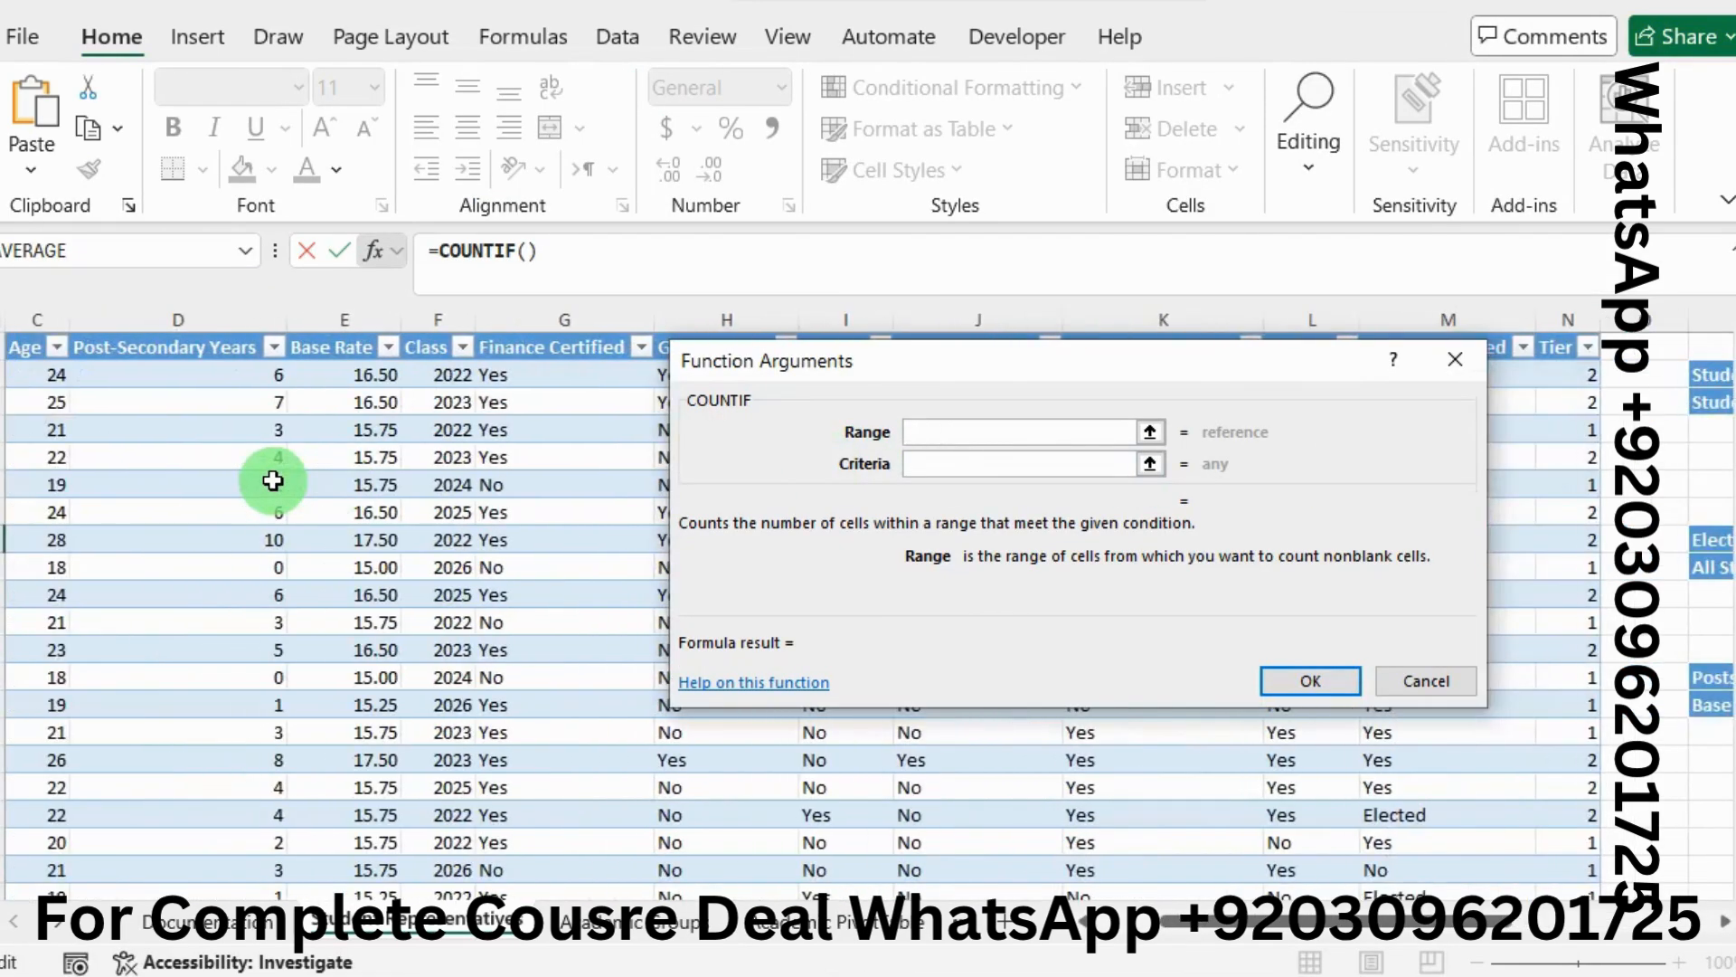
scroll(273, 481, "left", 2)
scroll(273, 480, "right", 3)
scroll(273, 481, "right", 3)
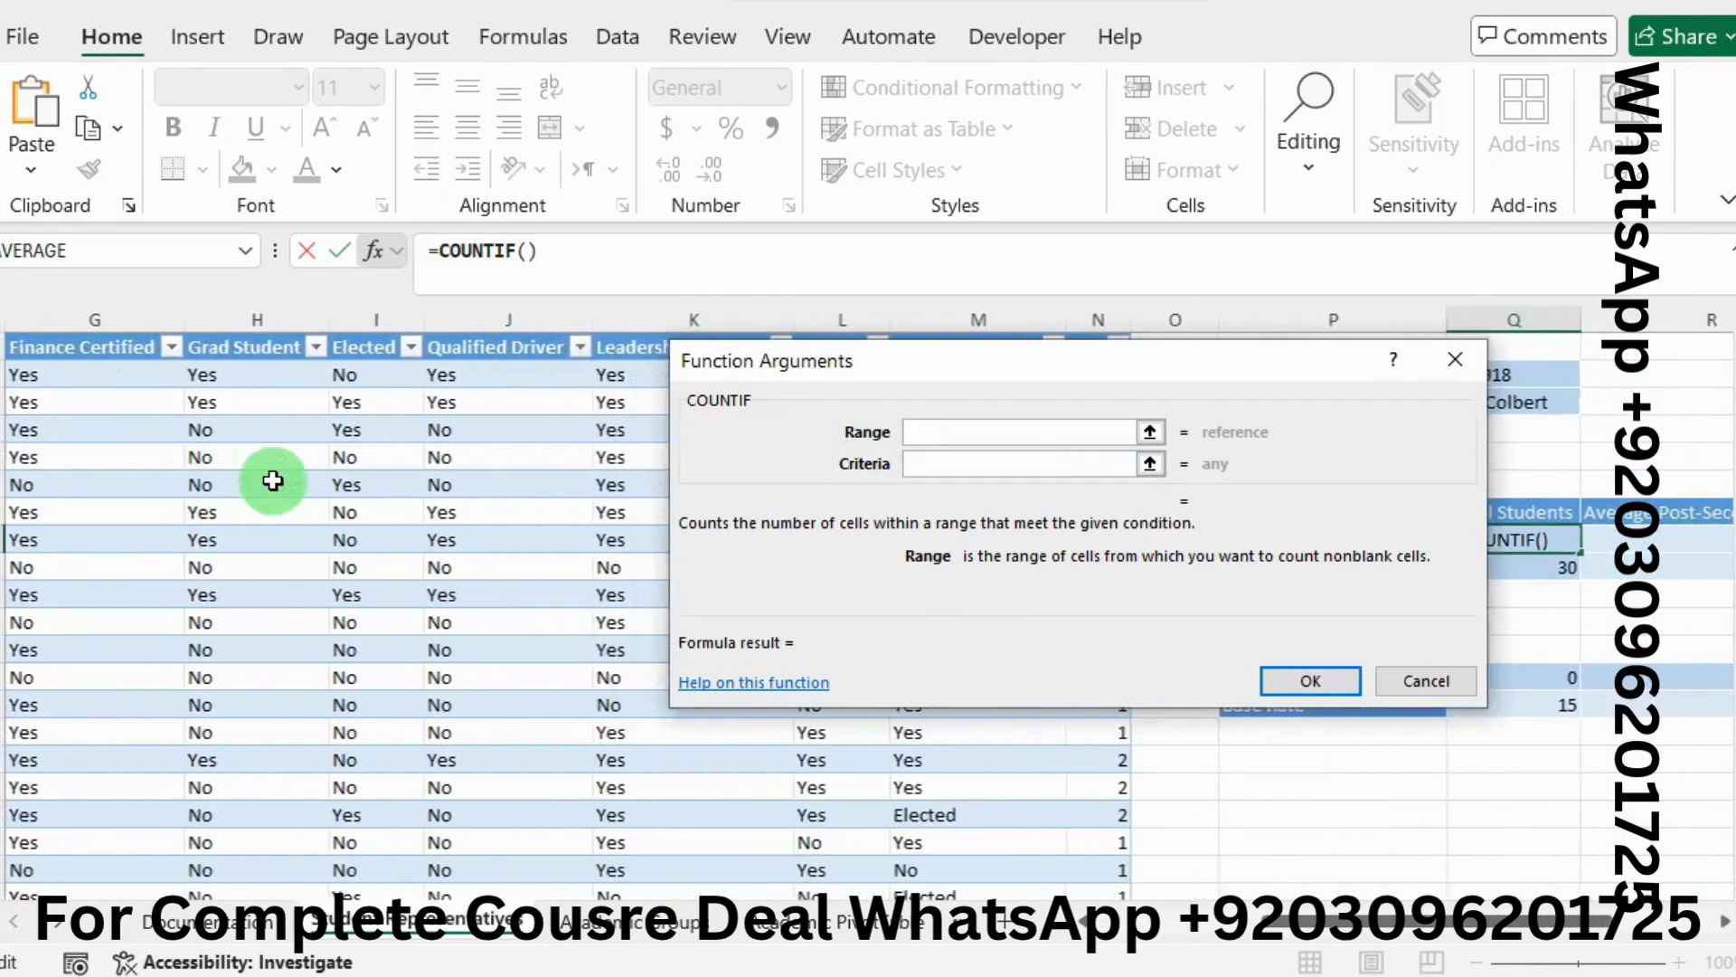
left_click(353, 378)
left_click_drag(353, 378, 389, 832)
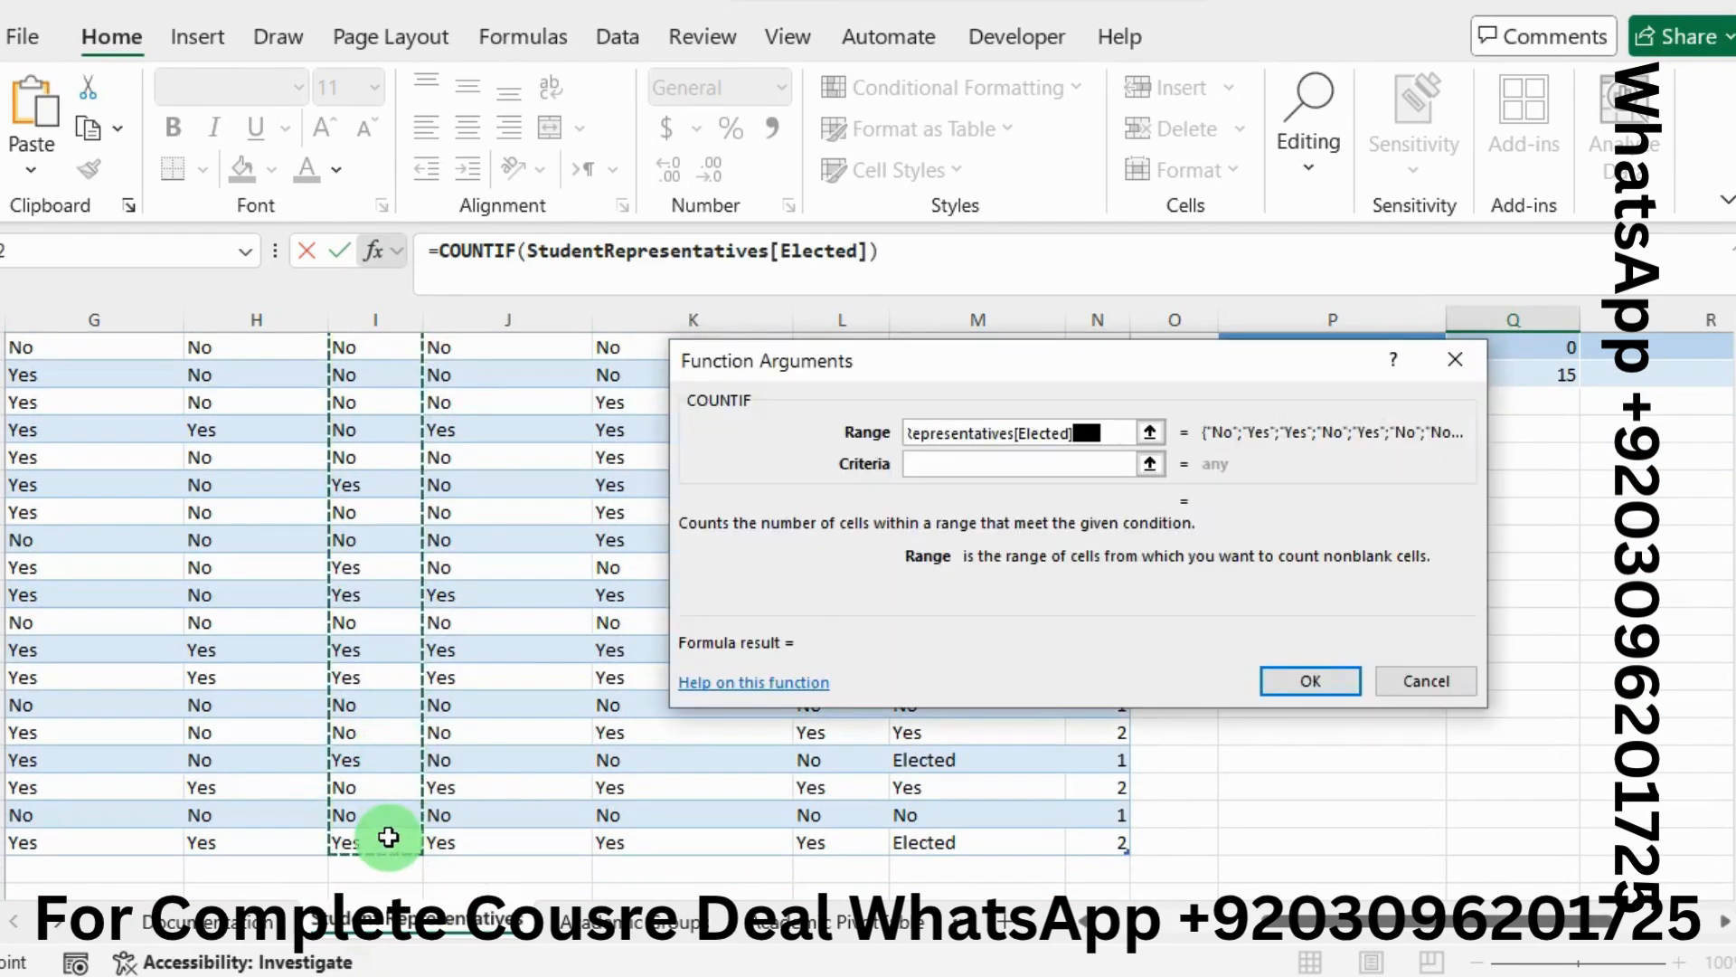
Set the COUNTIF criteria to Yes and confirm, giving a count of 11
left_click(1034, 465)
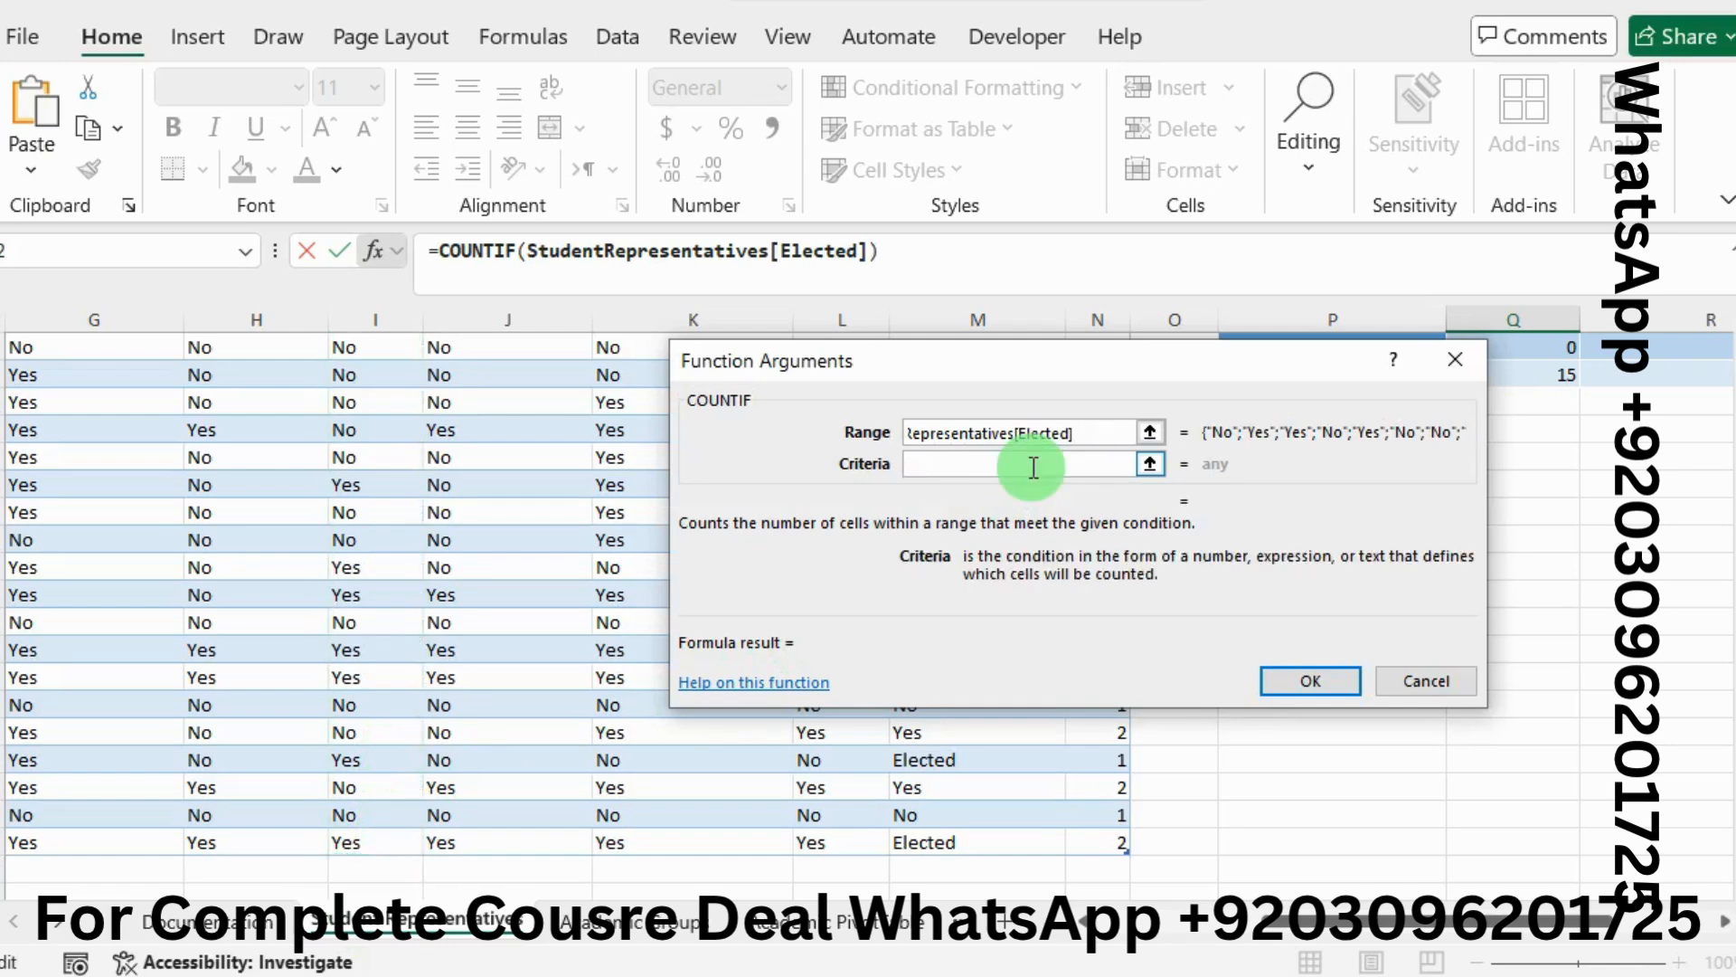
type("Yes")
left_click(1278, 676)
scroll(1279, 676, "up", 3)
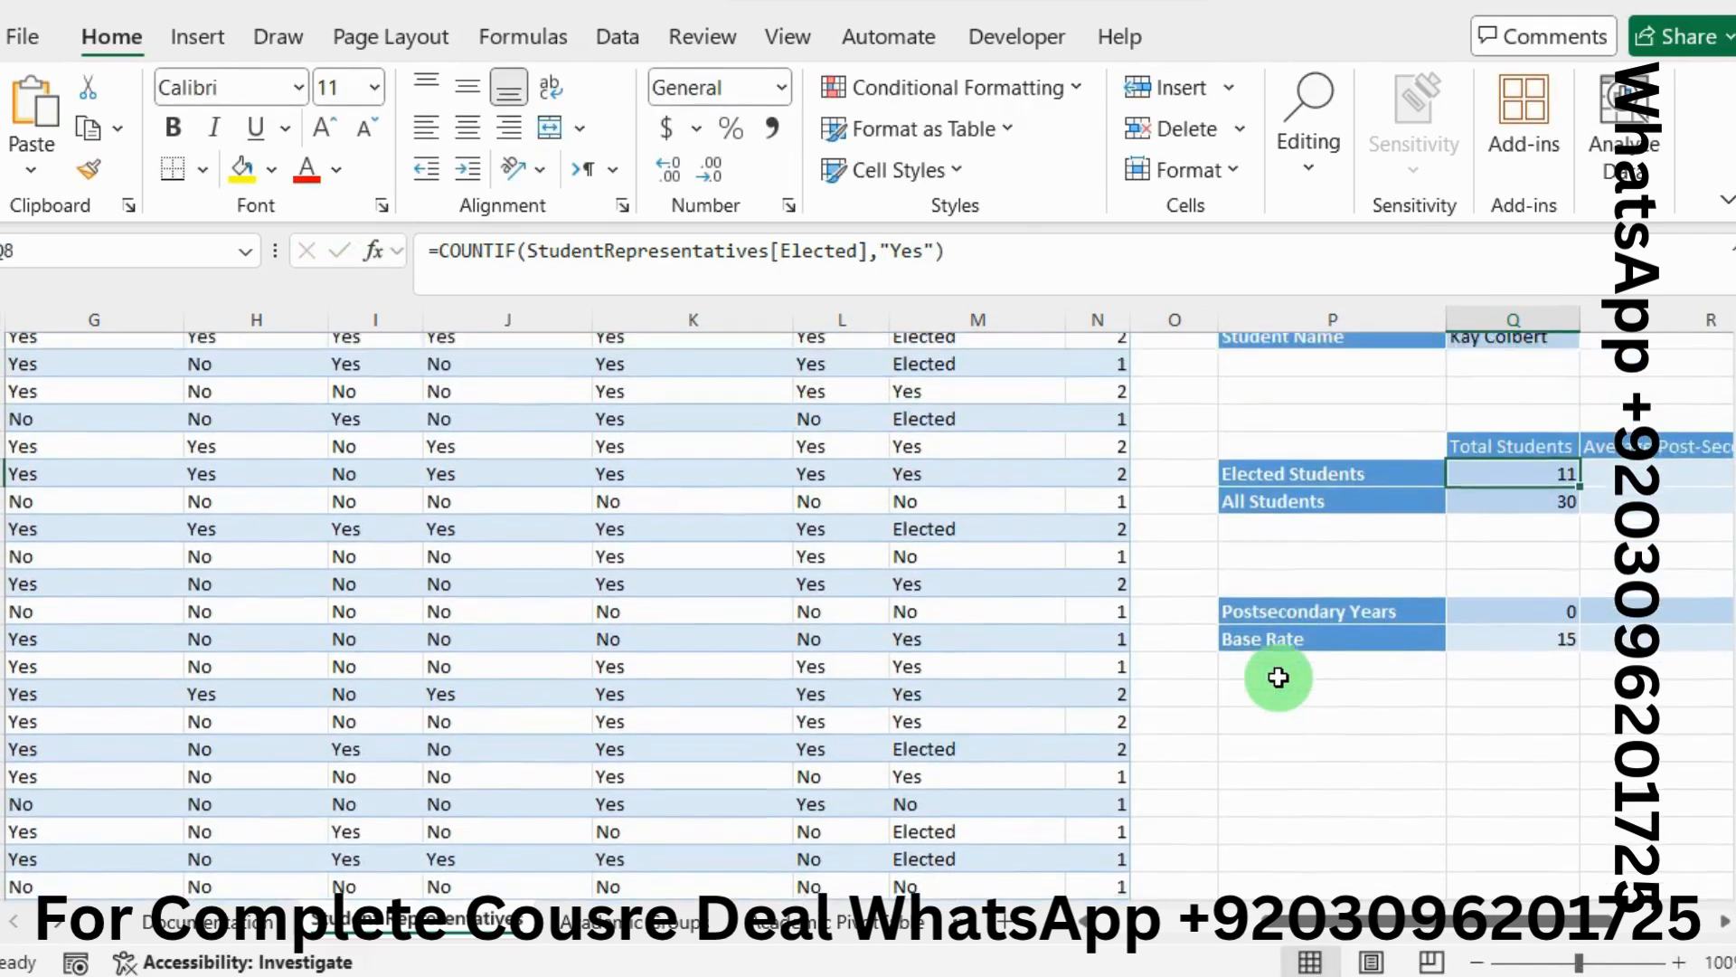
left_click_drag(1503, 921, 1575, 913)
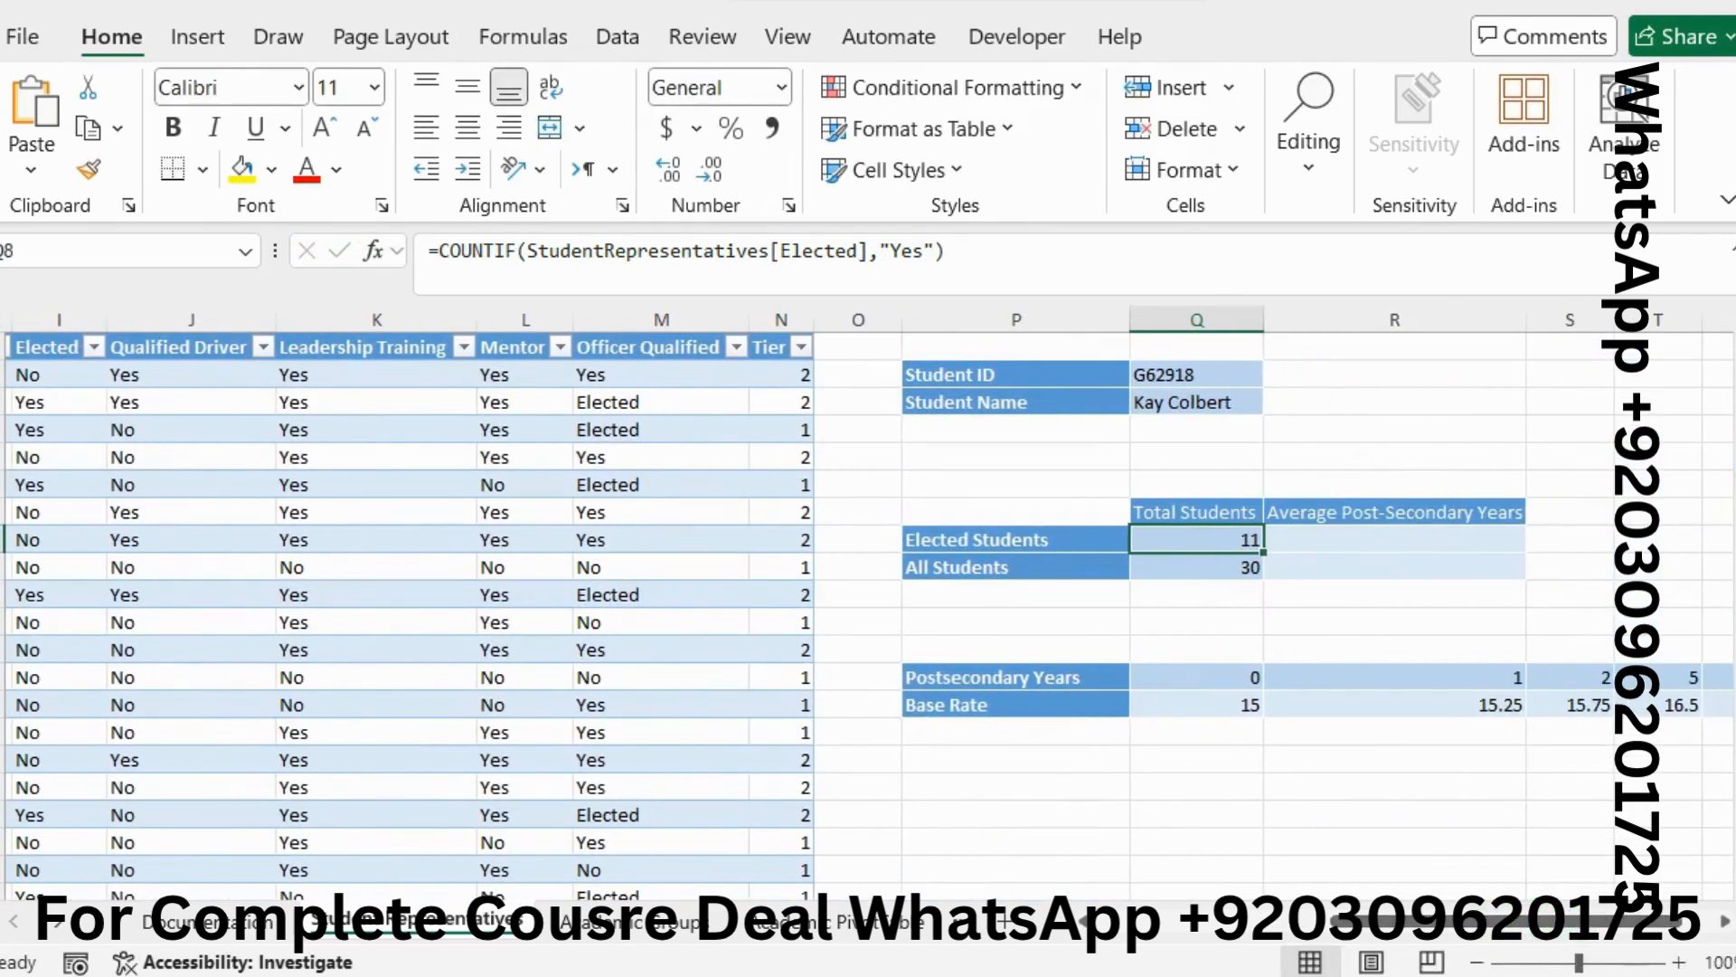
key("alt+Tab")
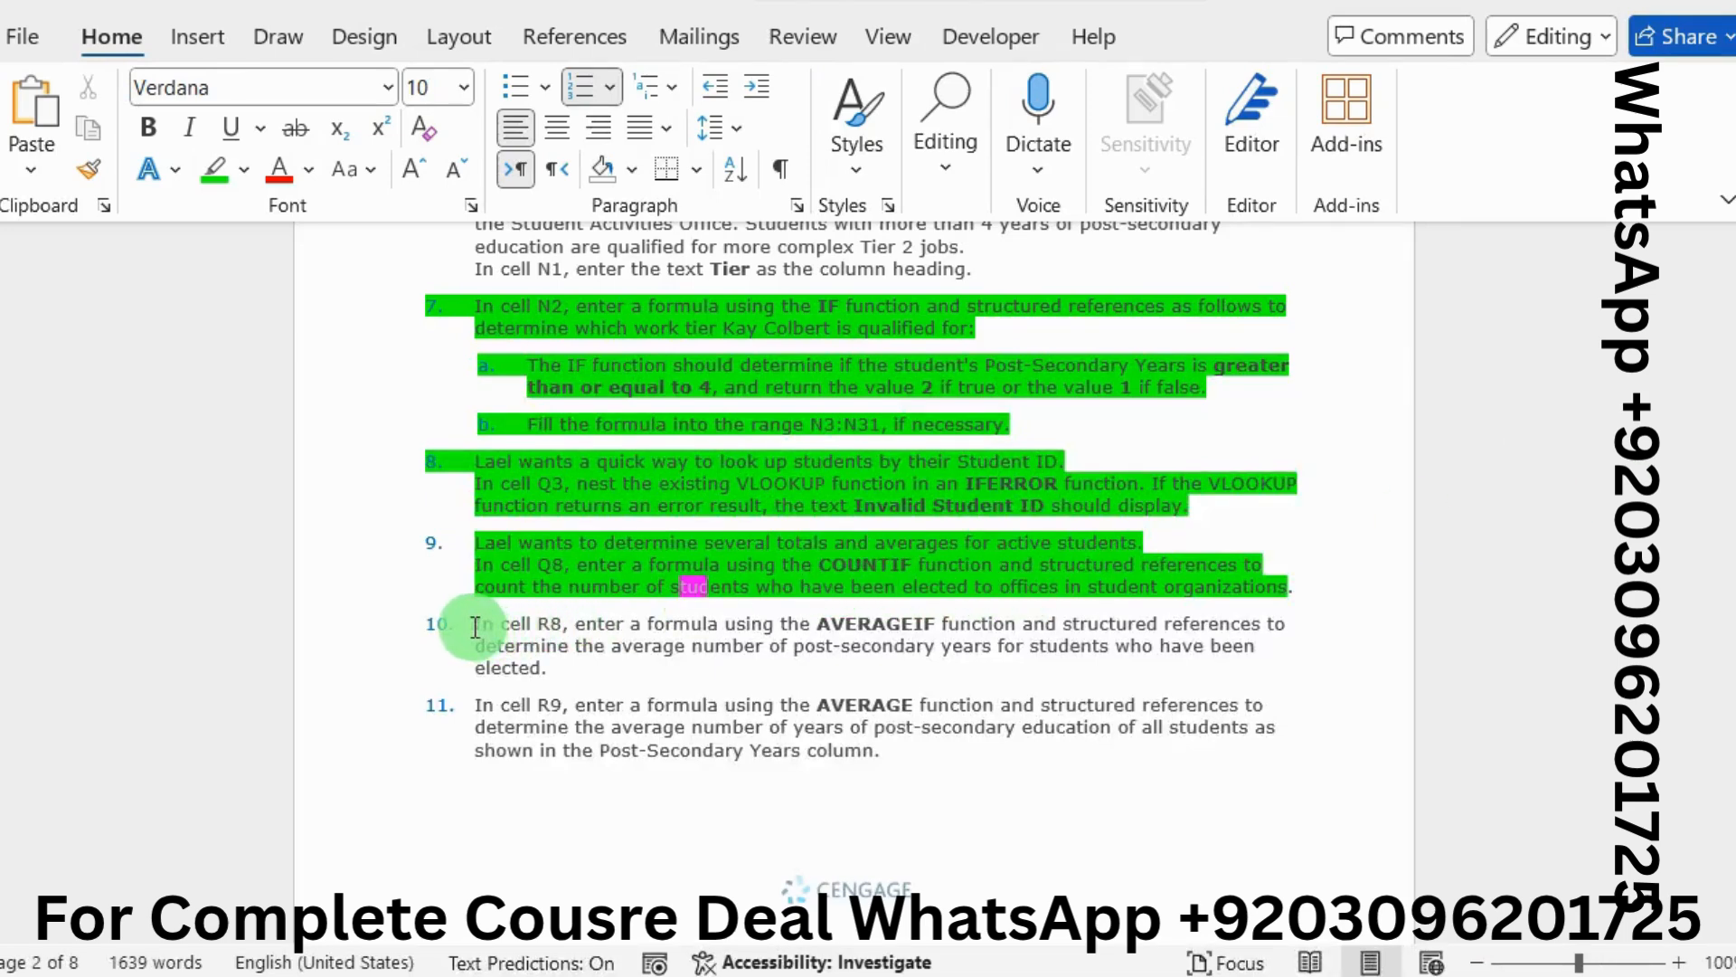
Highlight step 10's AVERAGEIF instruction for R8 in green
left_click_drag(475, 626, 562, 661)
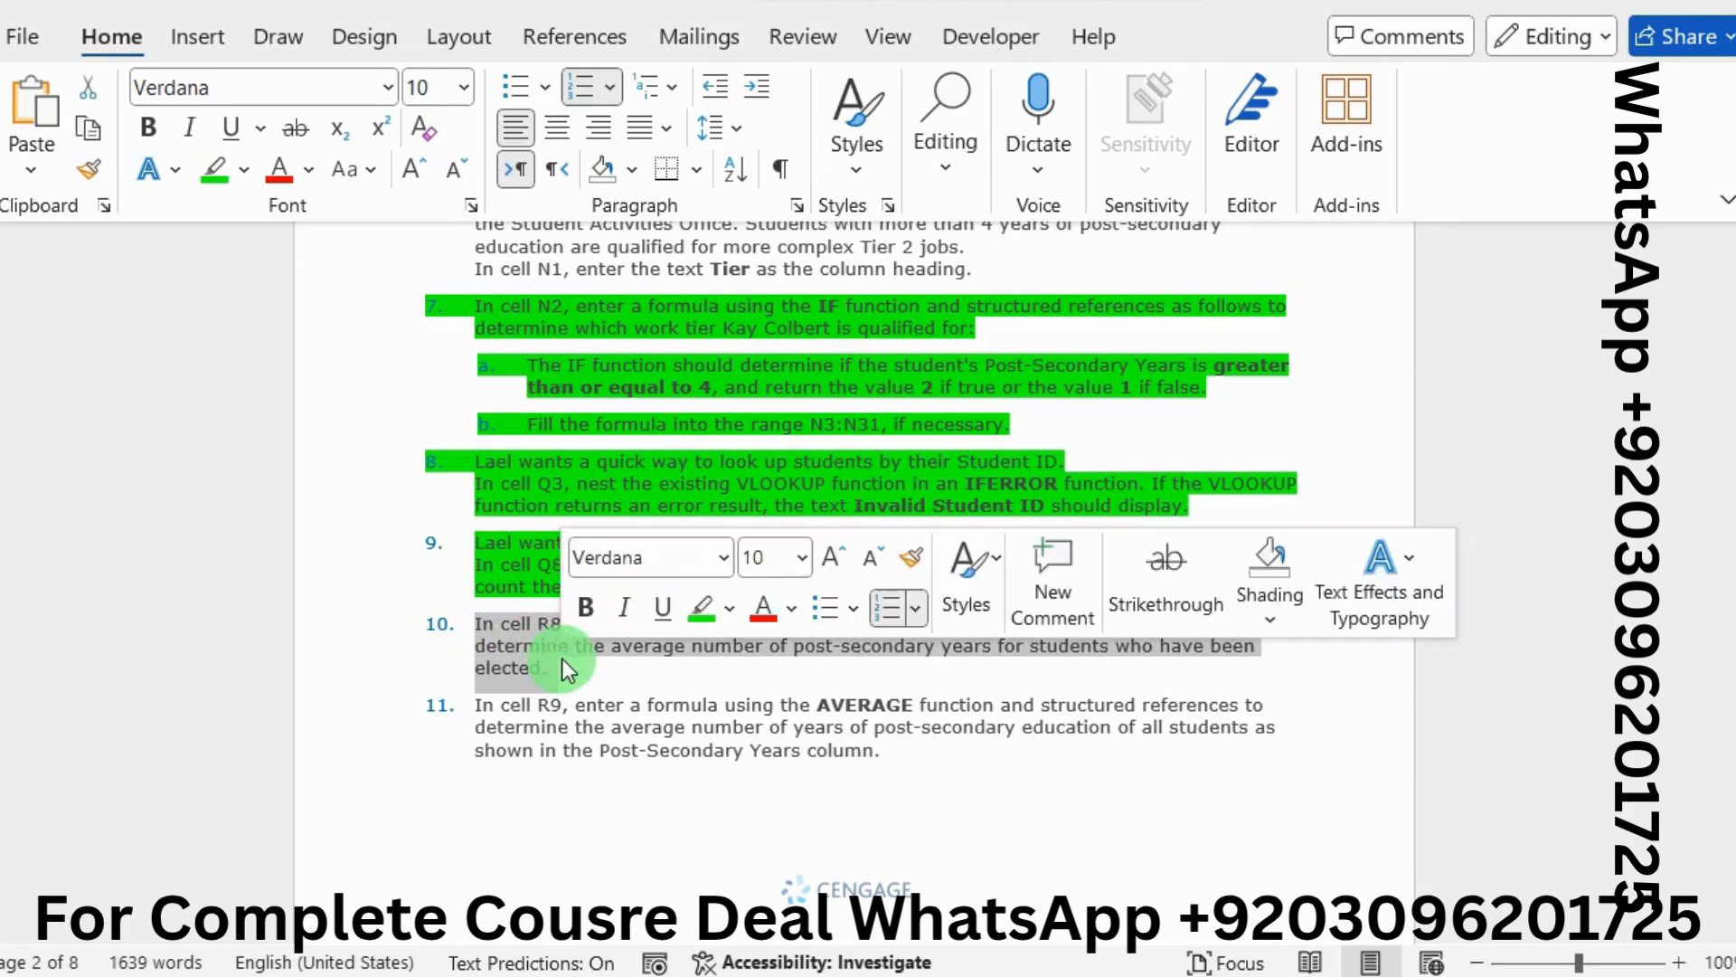
left_click(691, 606)
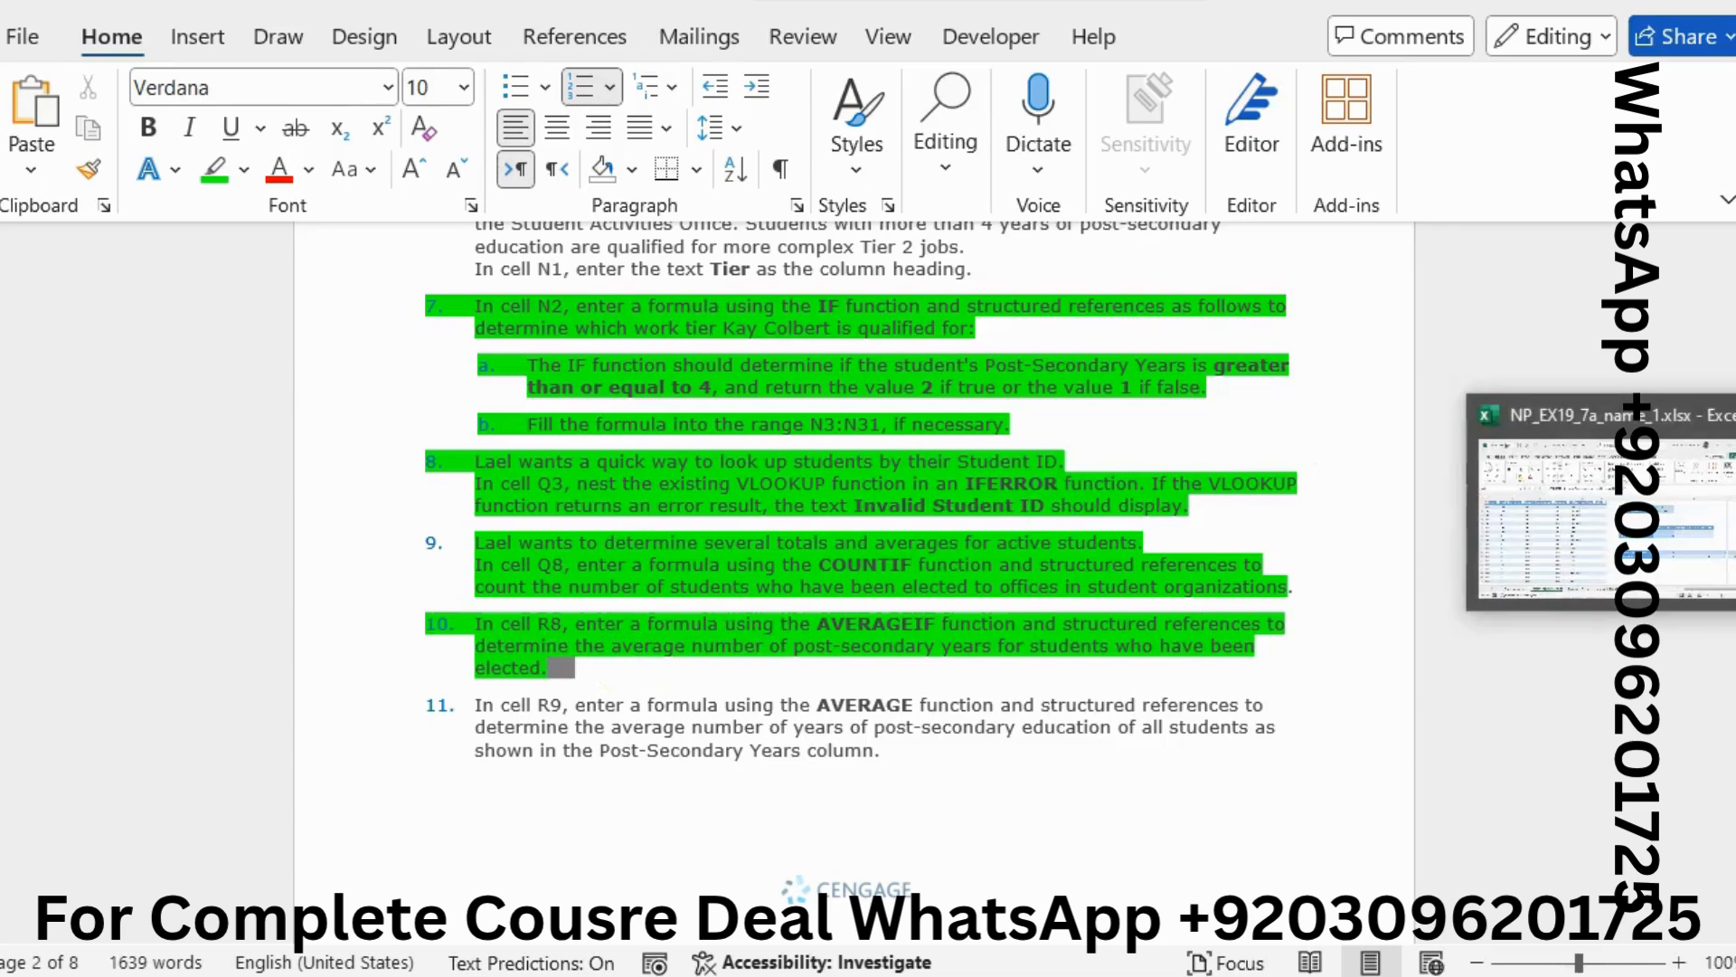
left_click(1595, 551)
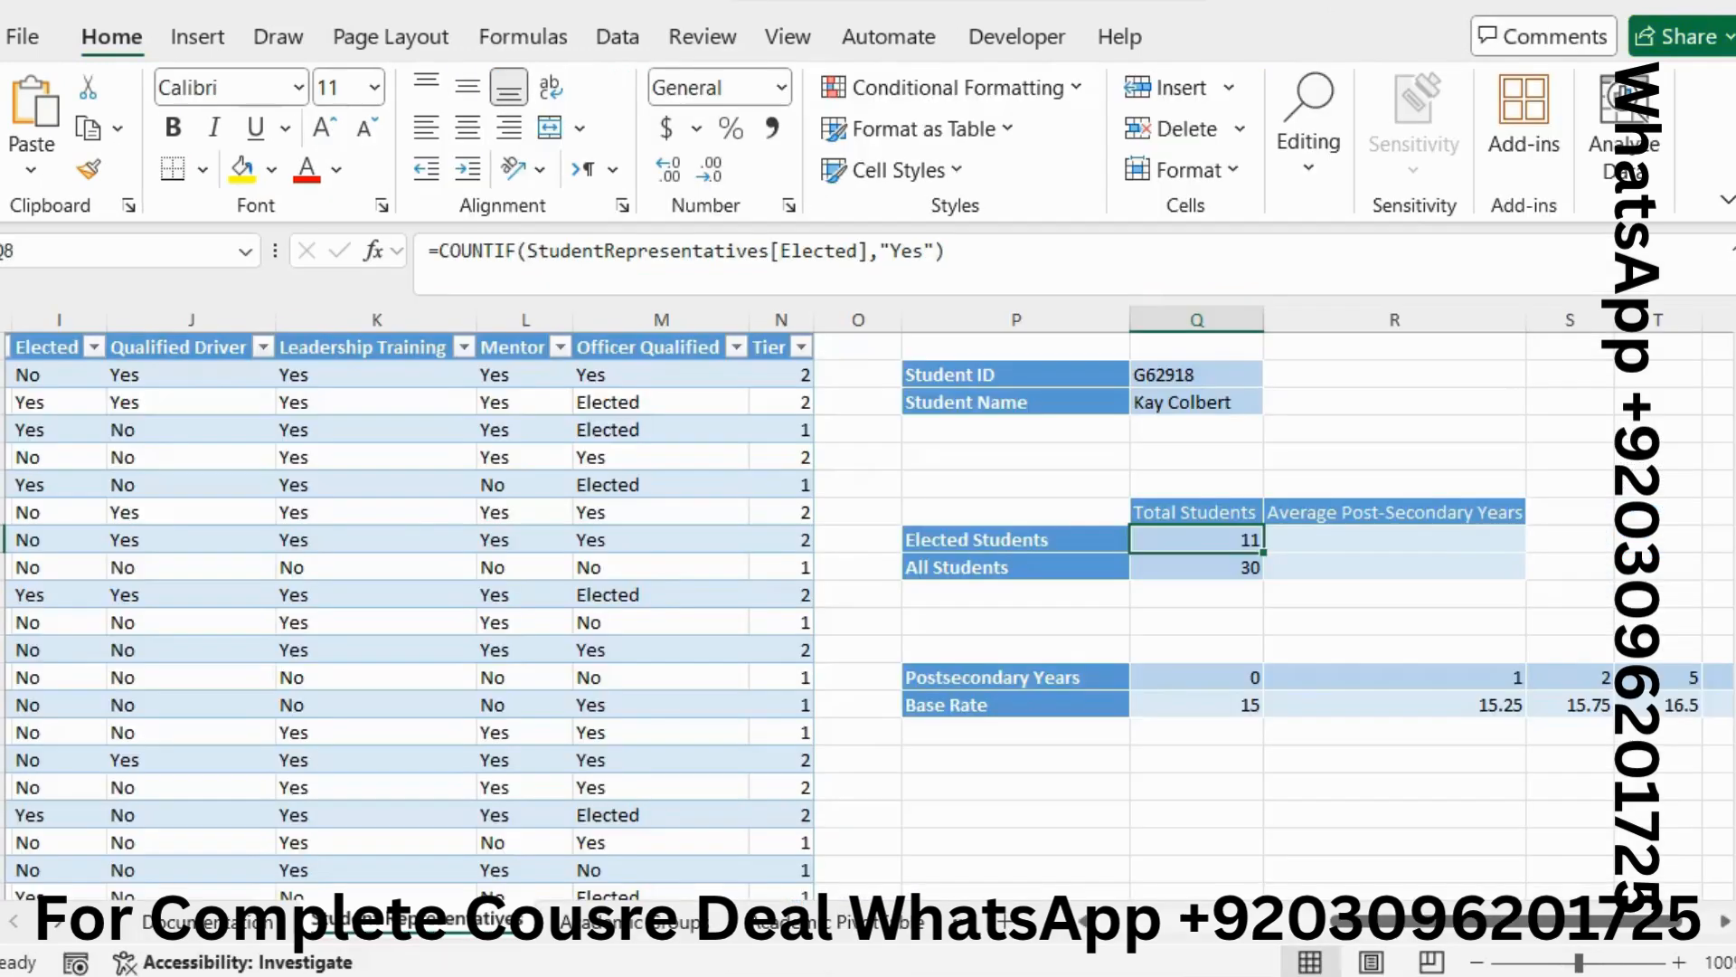
Start an AVERAGEIF formula in R8 with the Elected column as its range
left_click(1380, 533)
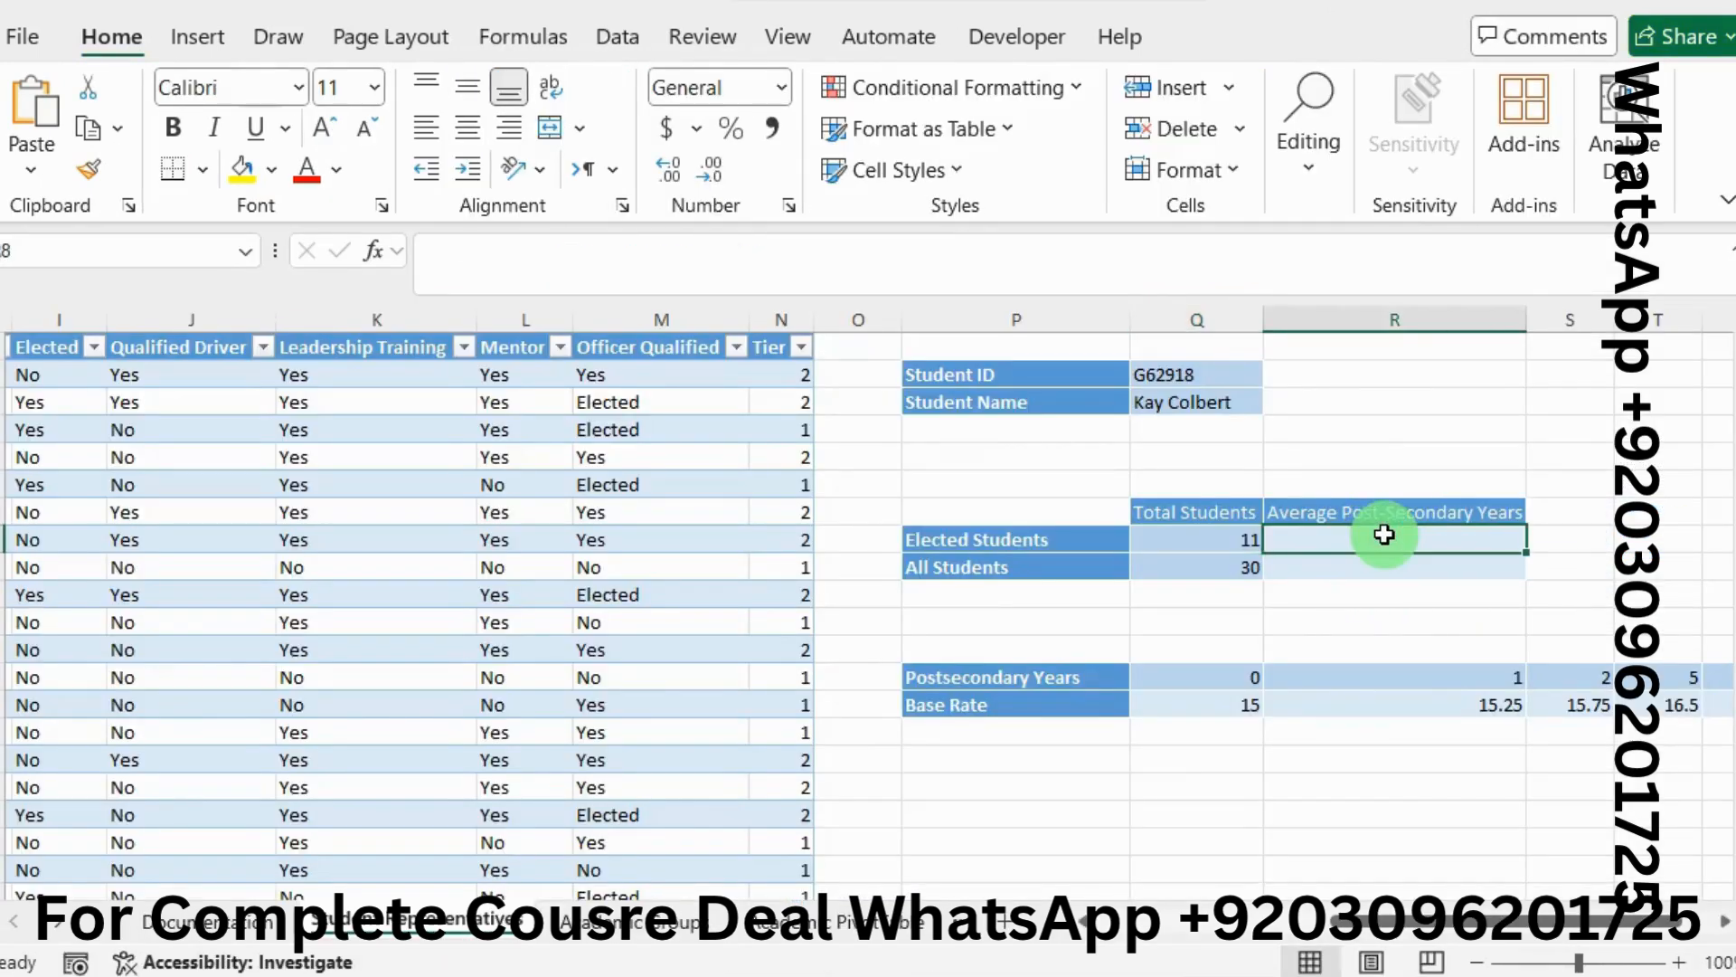
left_click(621, 270)
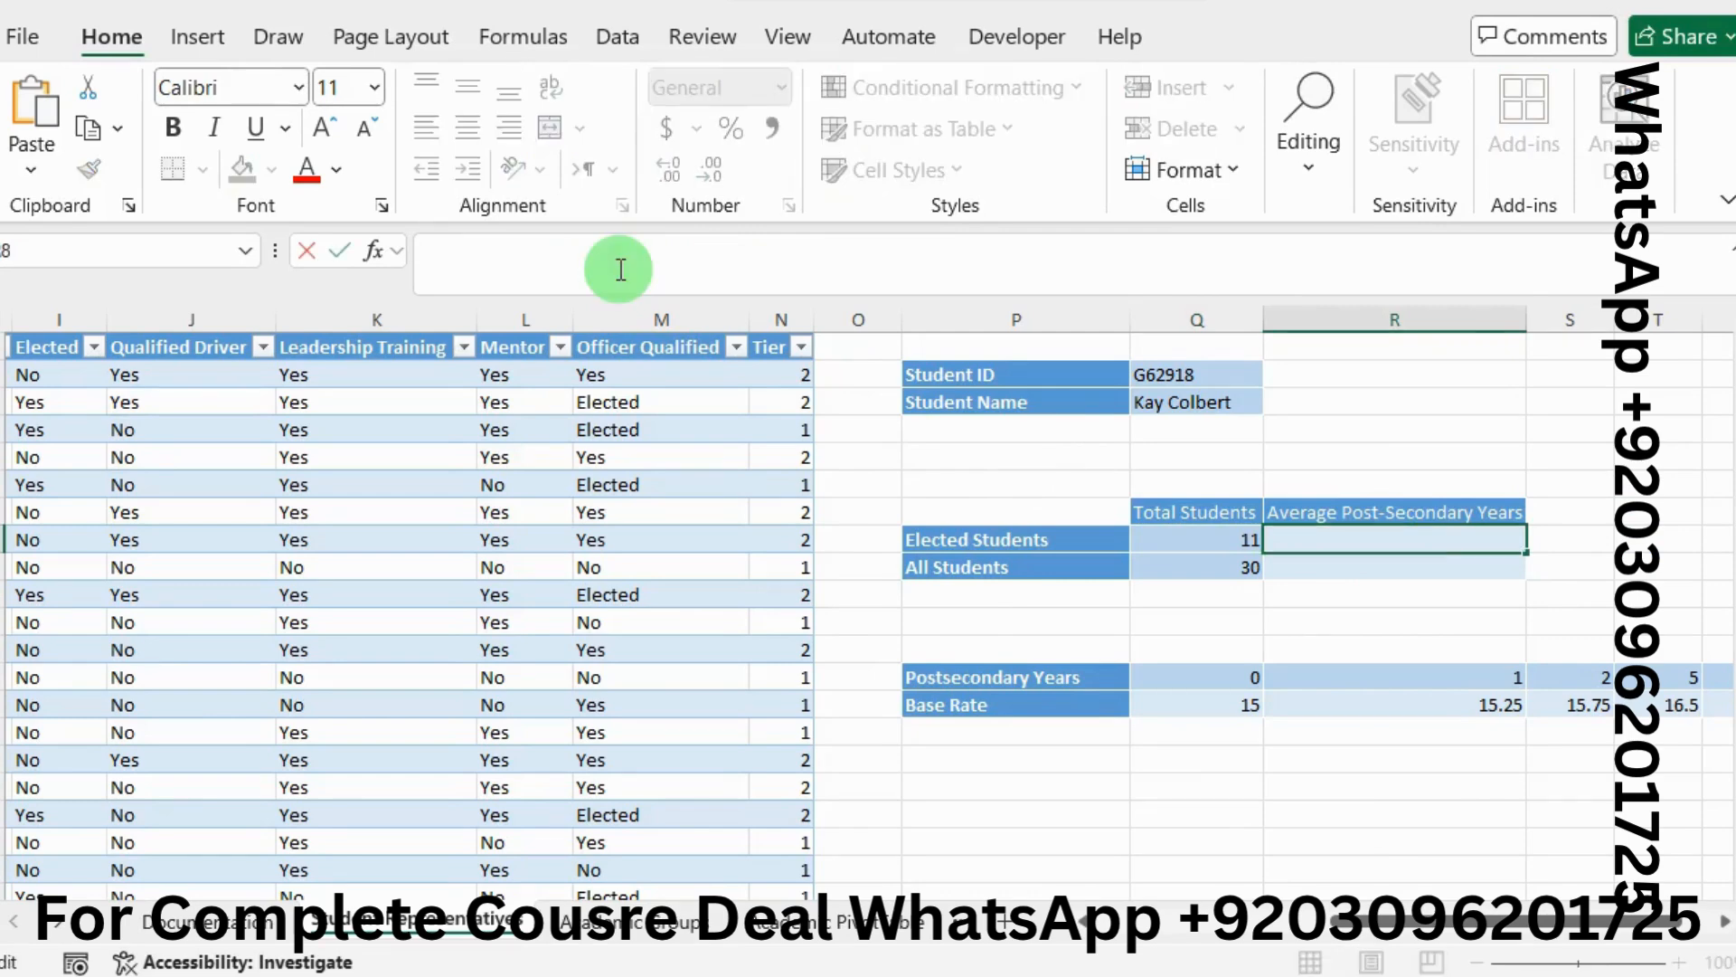
type("=")
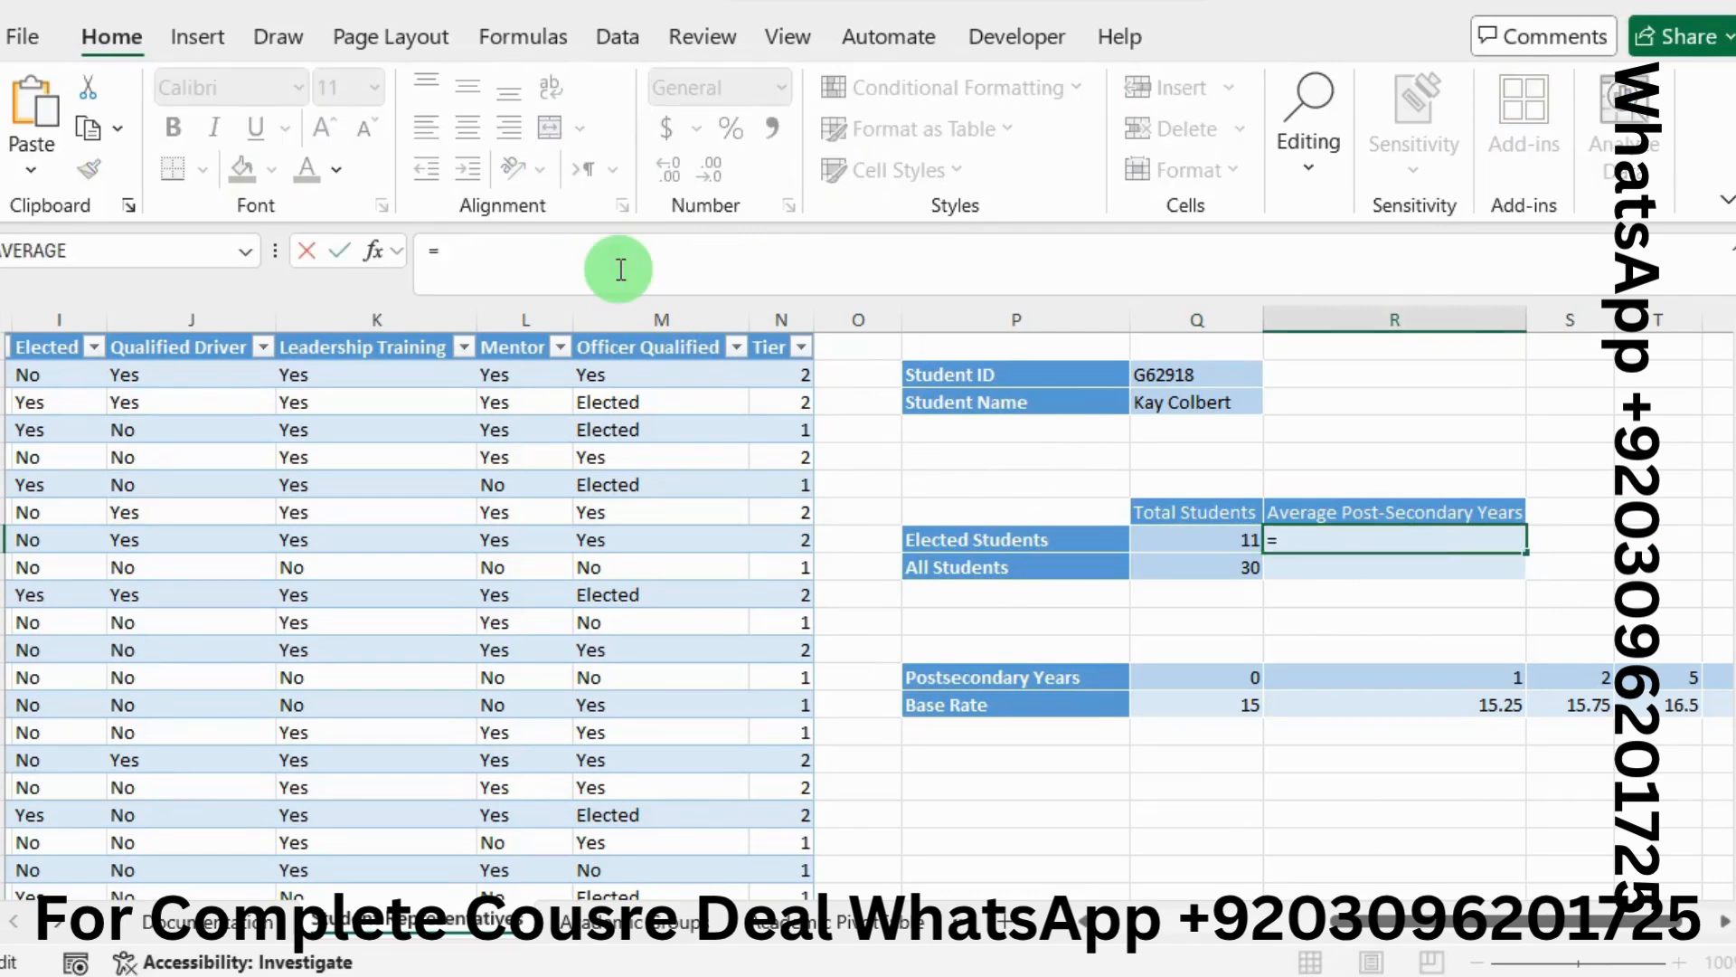
type("aver")
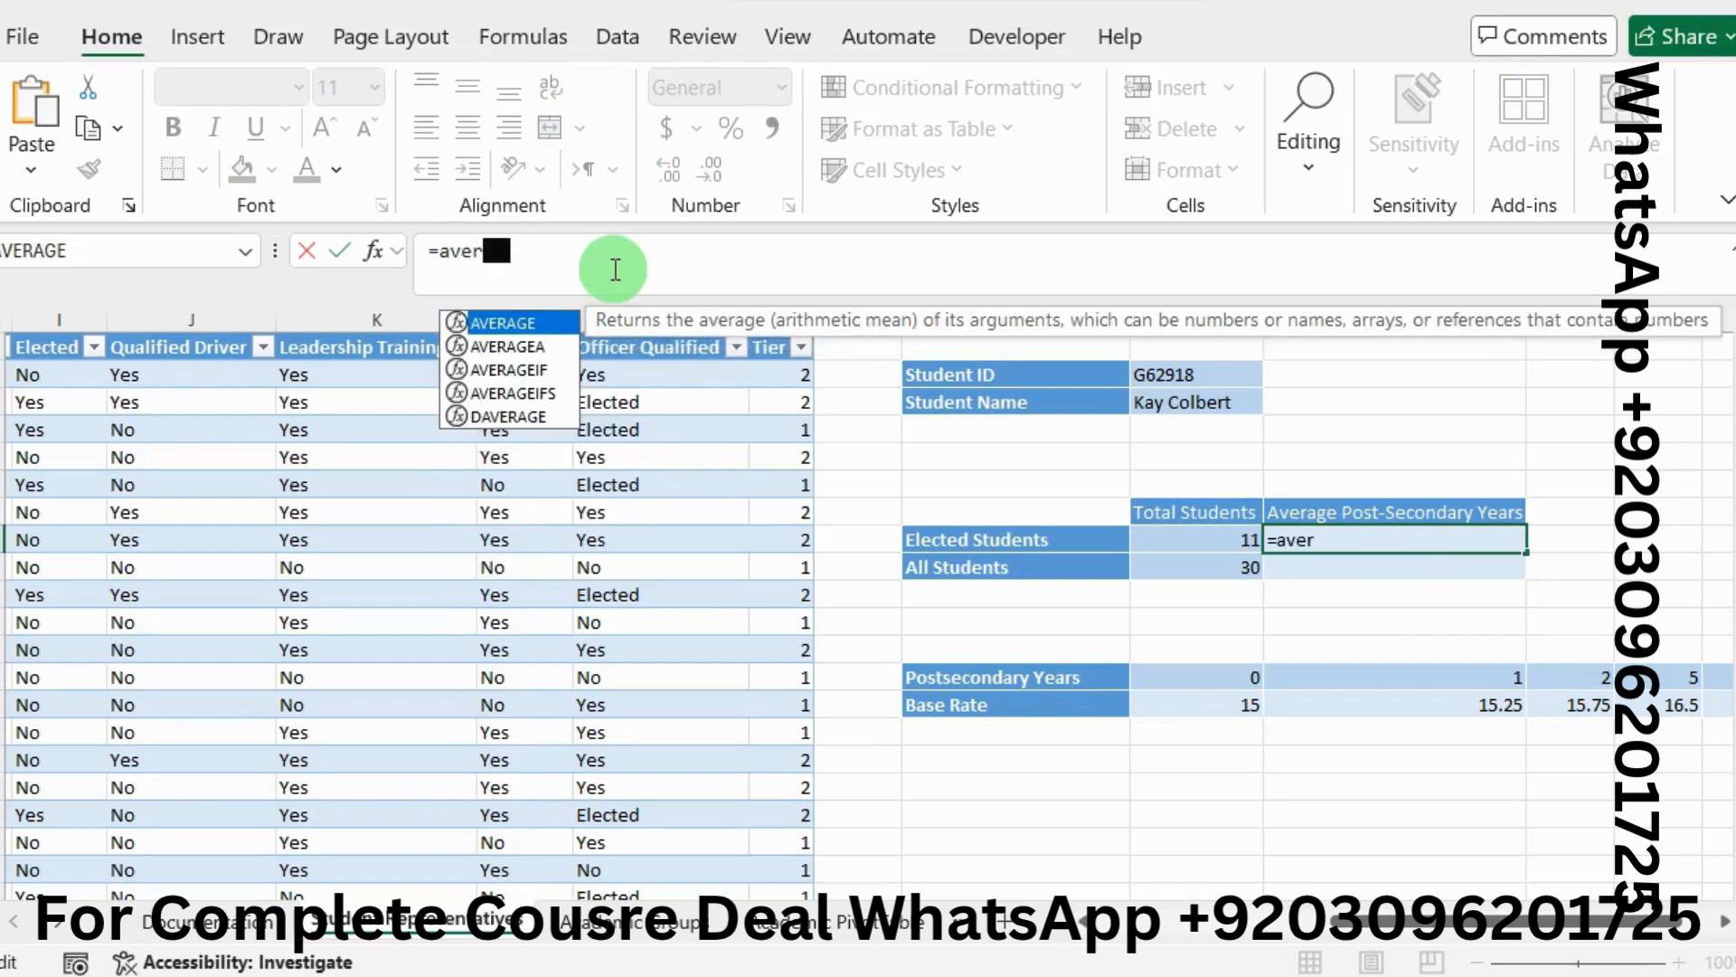
double_click(523, 370)
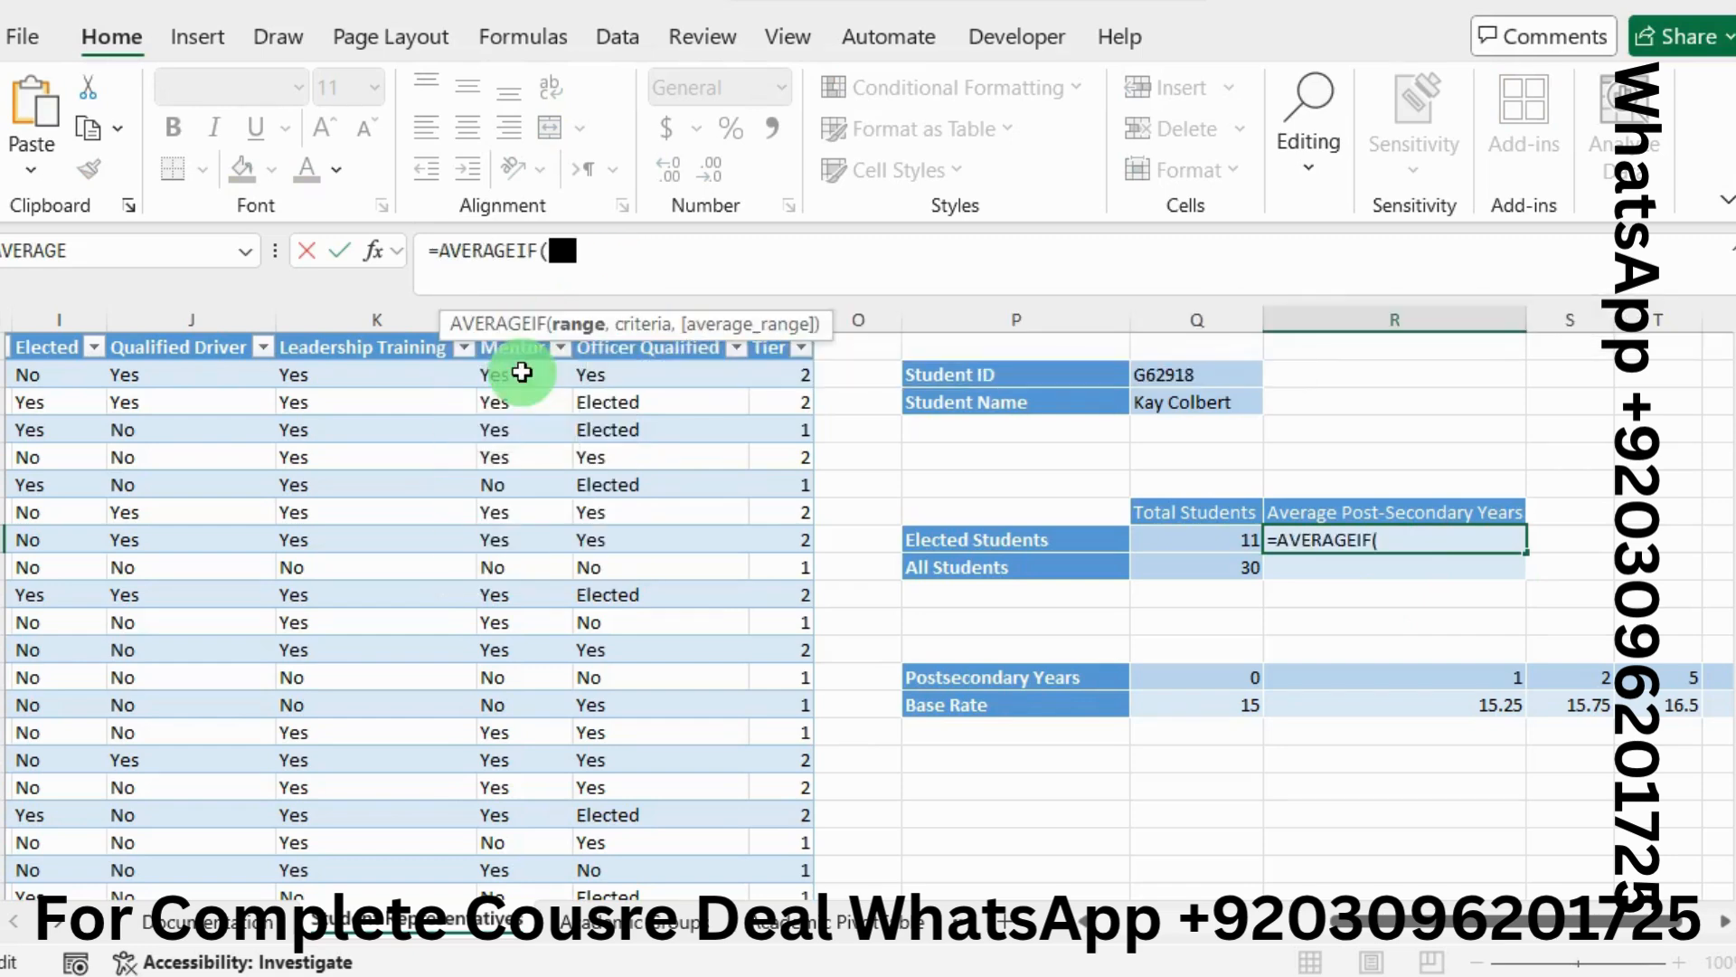
left_click(381, 258)
left_click(926, 414)
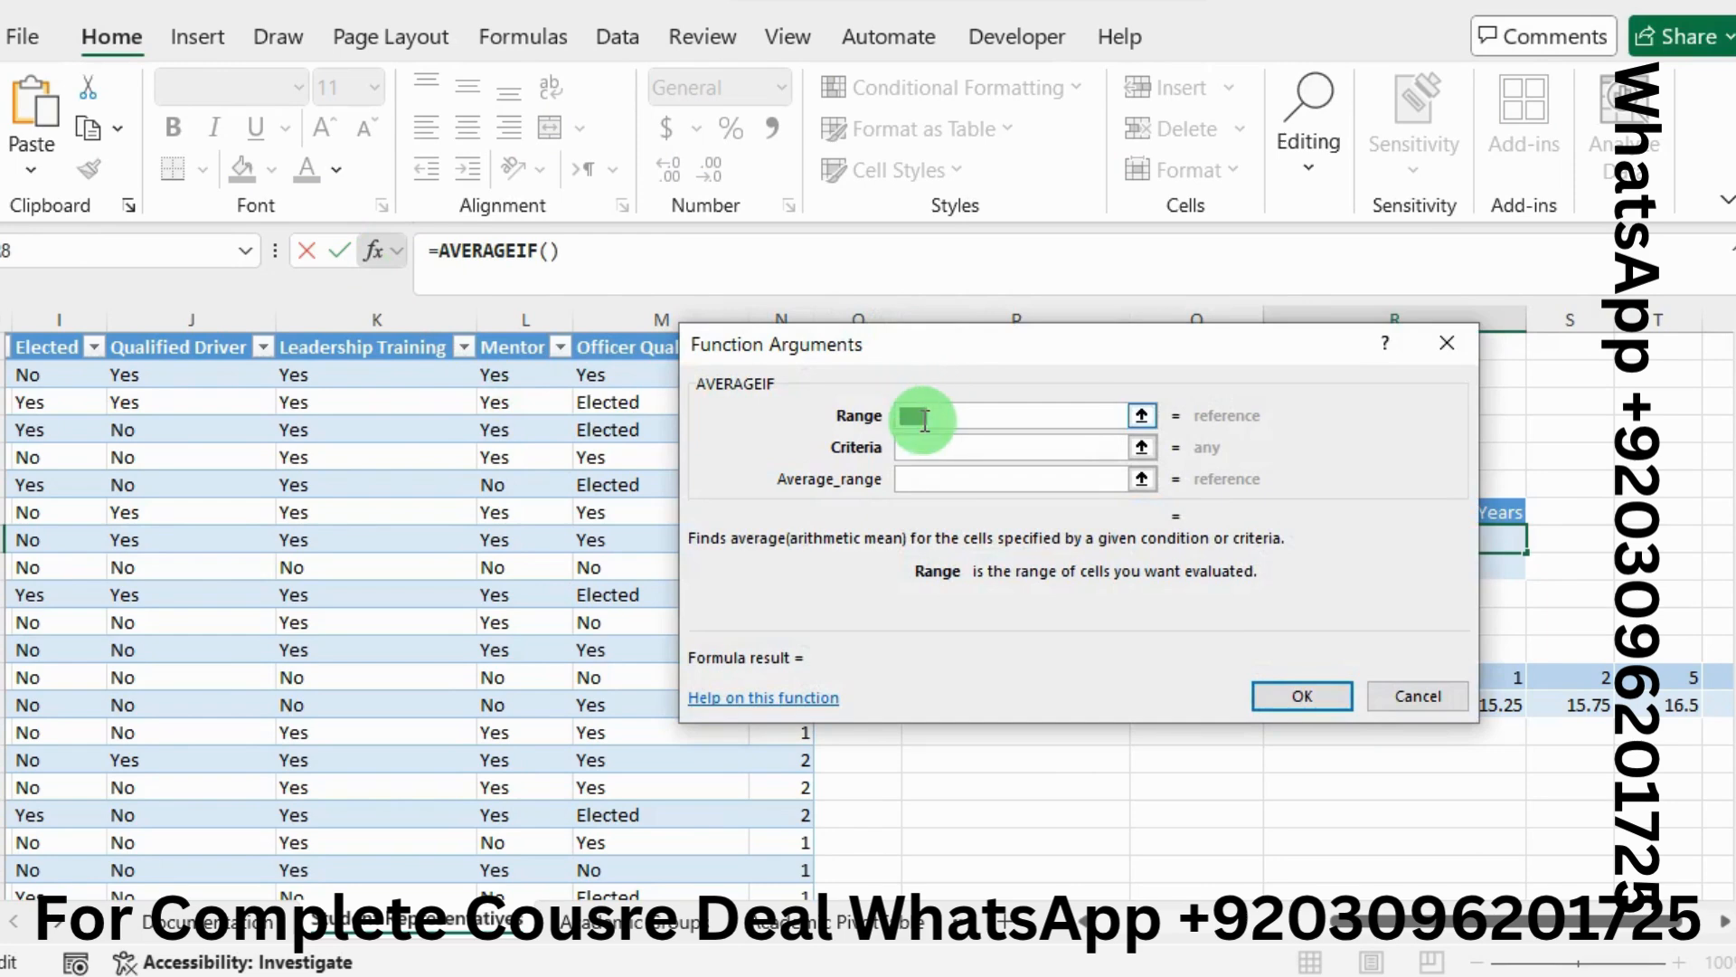
left_click_drag(31, 371, 60, 839)
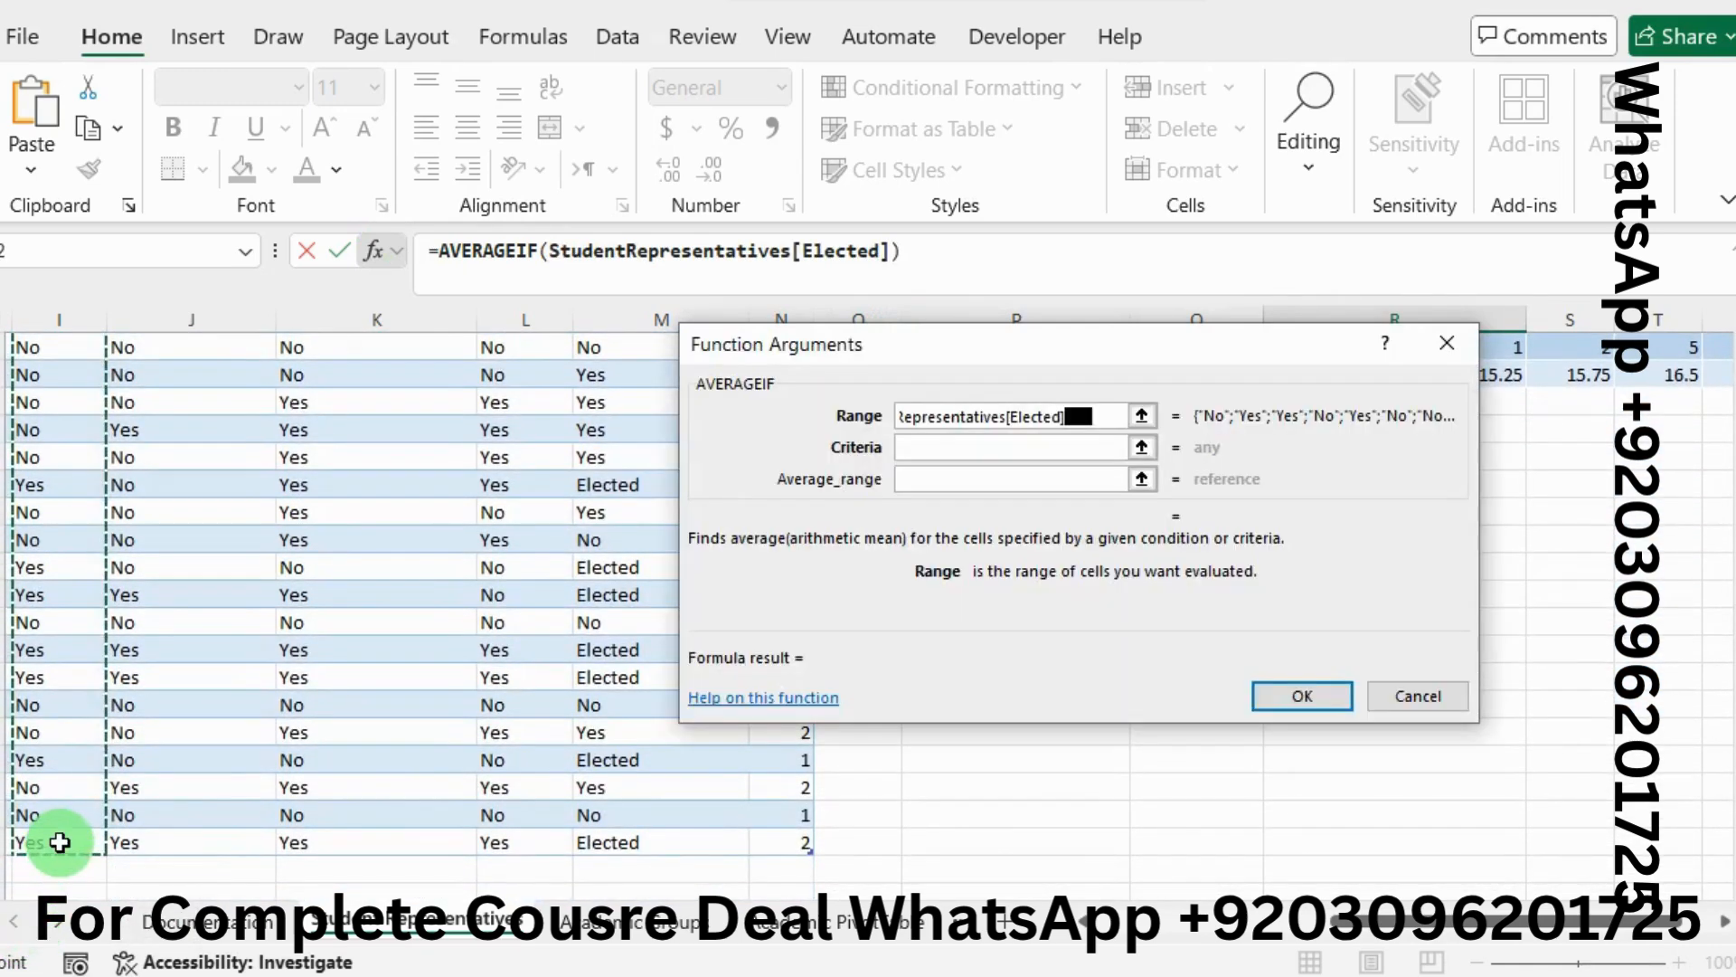
Set criteria Yes and average range Post-Secondary Years, and confirm, giving 4
left_click(950, 450)
type("Ye")
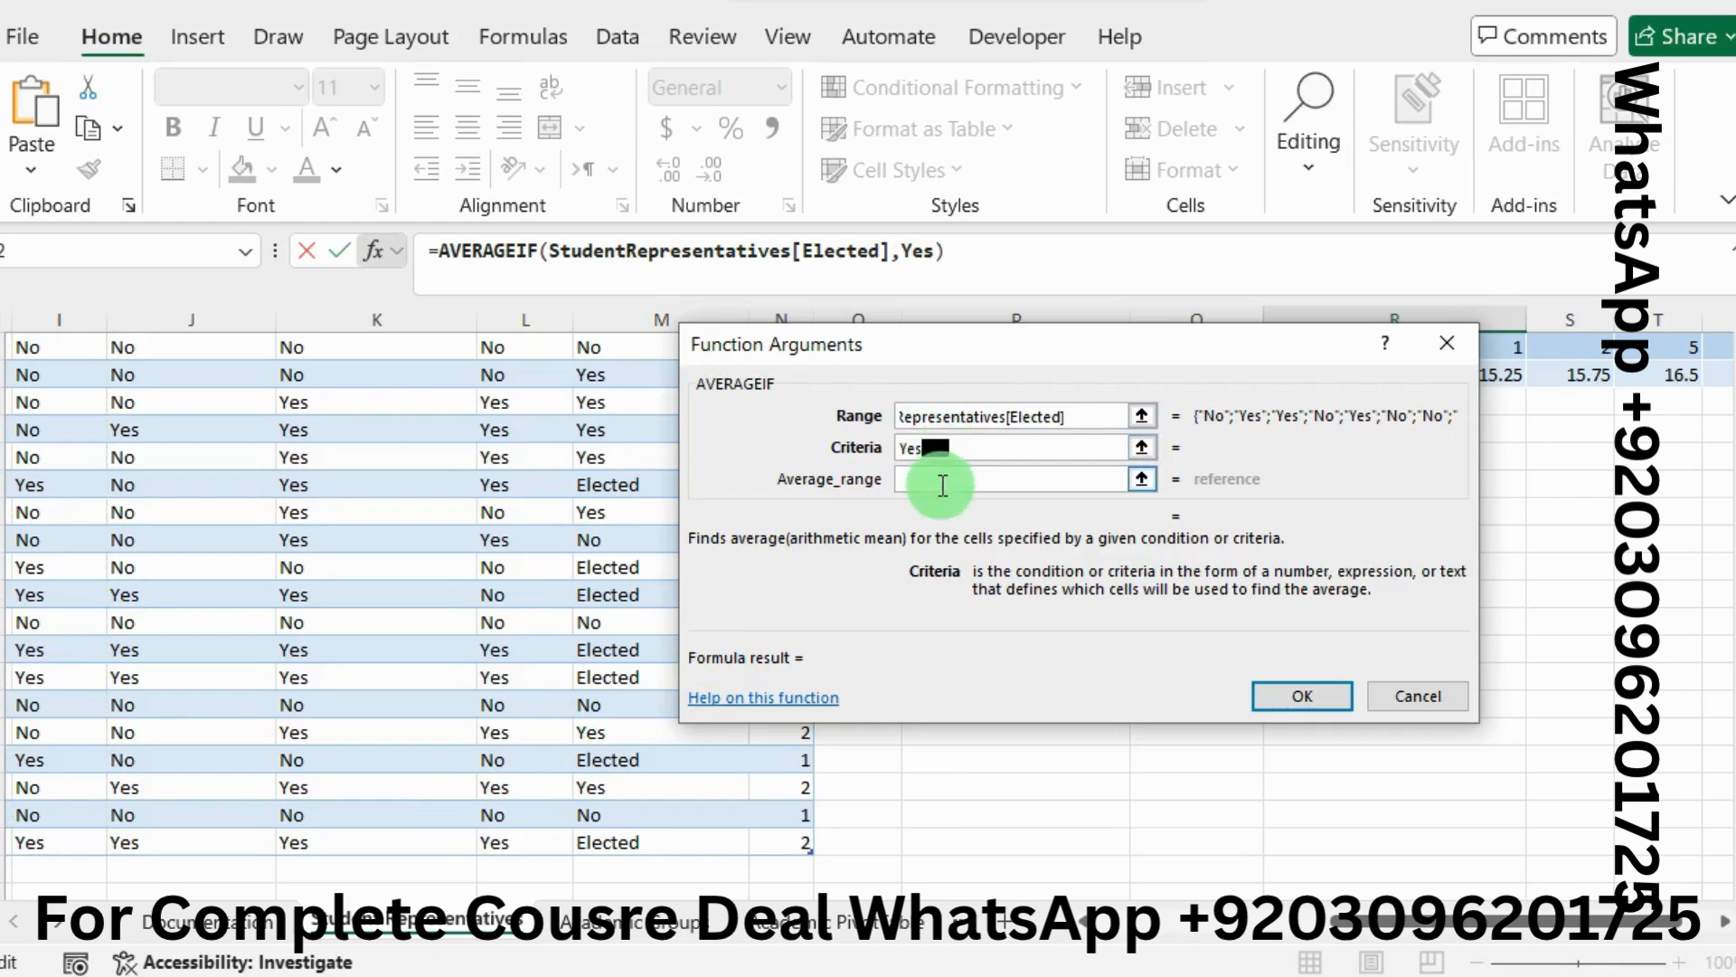
type("s")
left_click(942, 480)
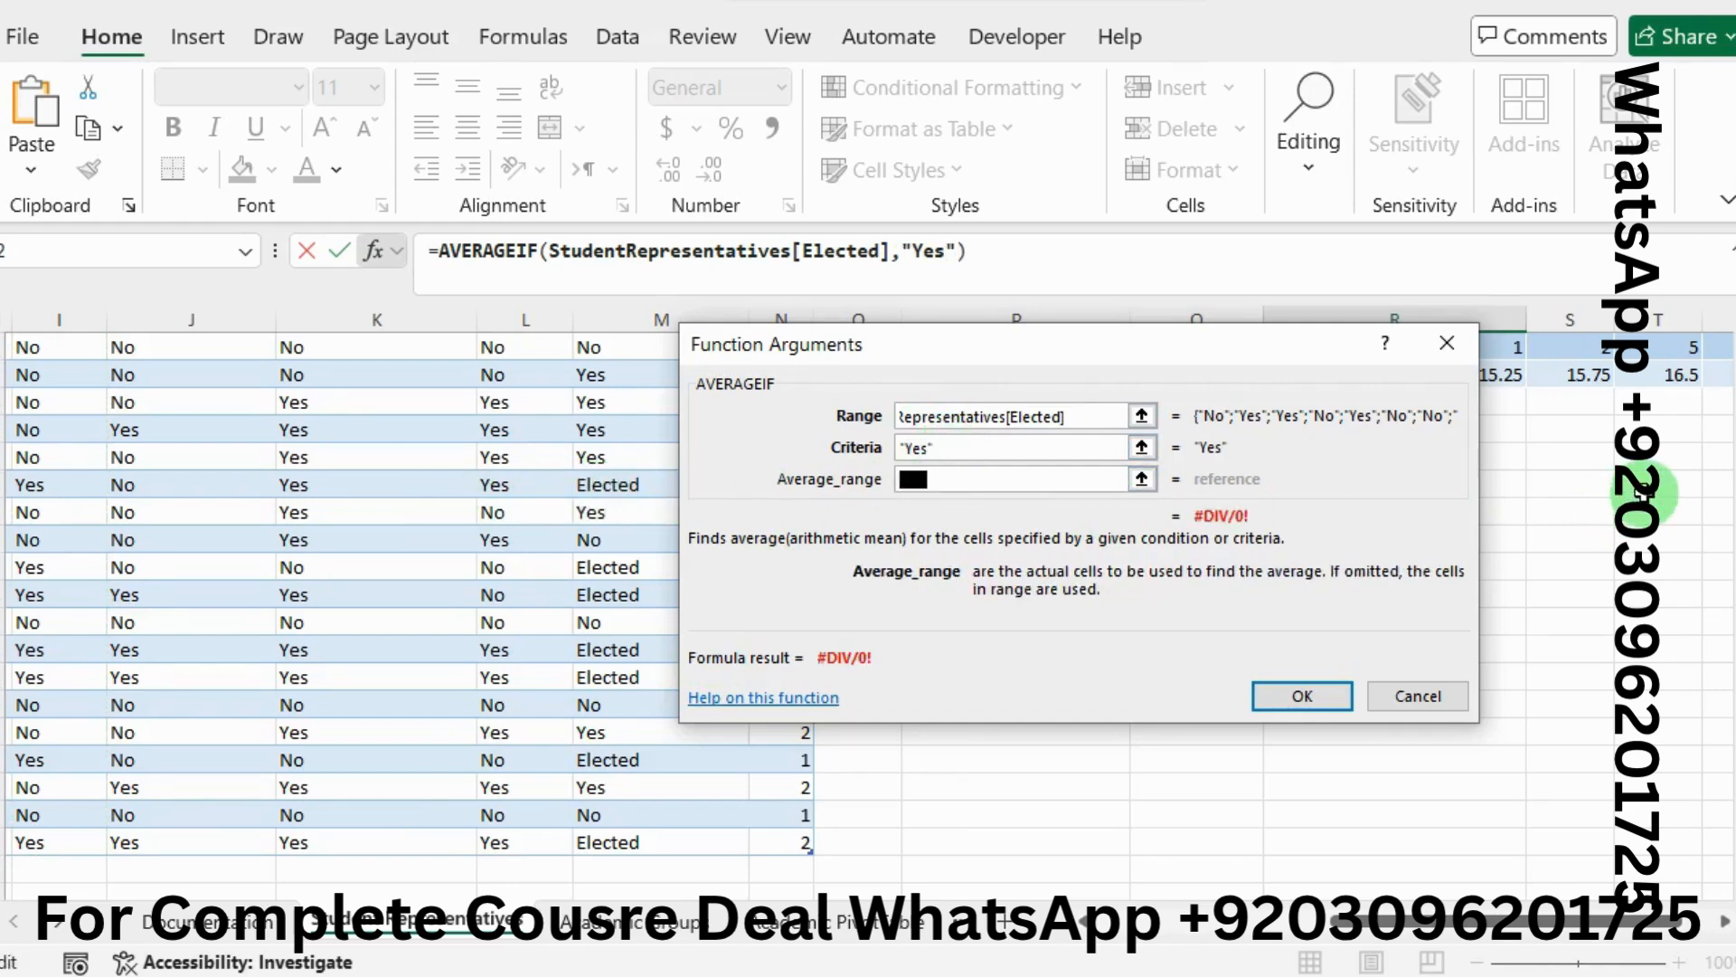
left_click(1735, 485)
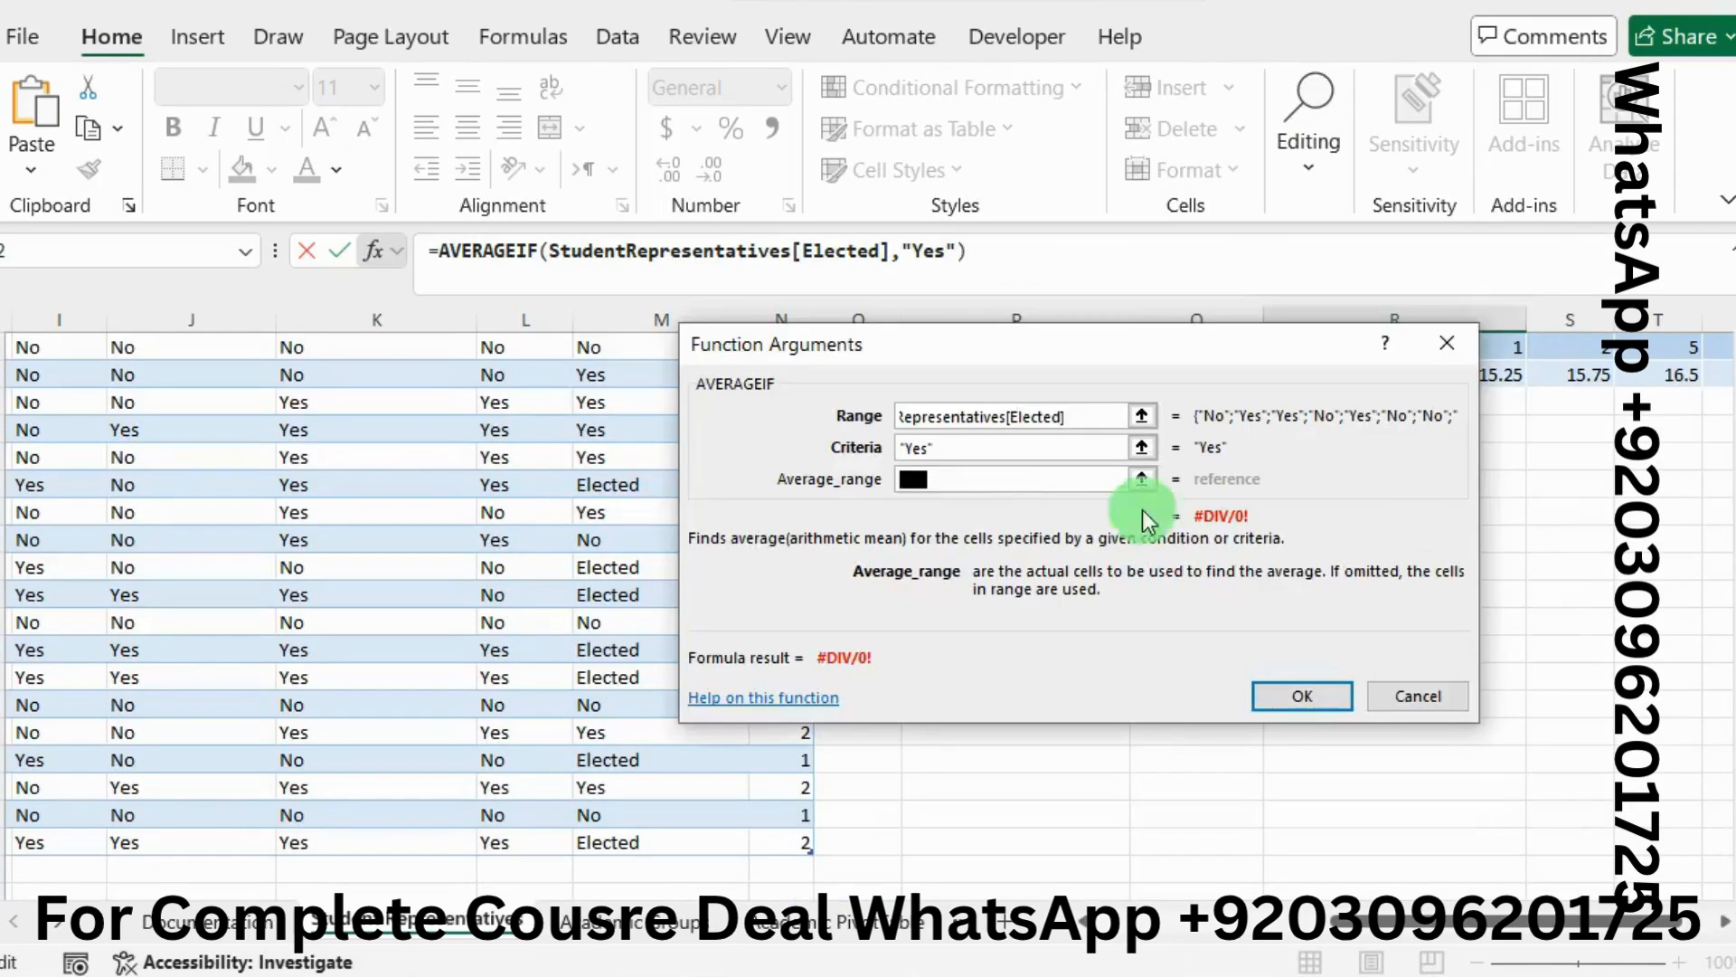
scroll(389, 496, "left", 5)
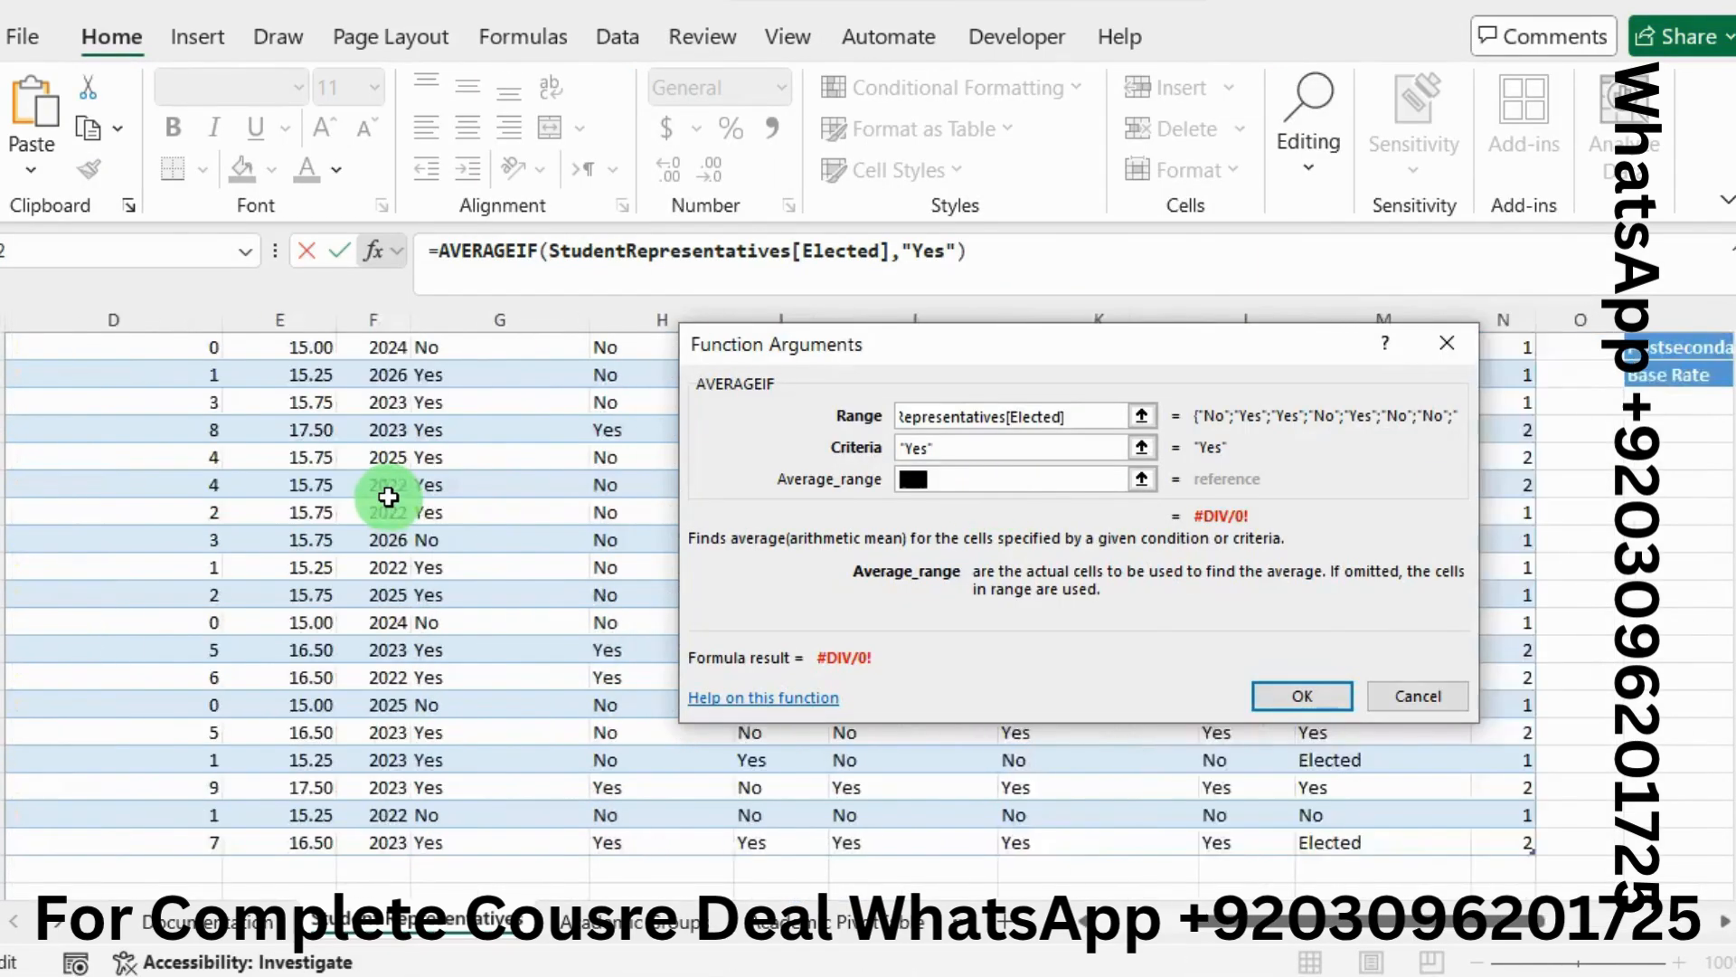
scroll(389, 497, "left", 2)
scroll(388, 496, "up", 4)
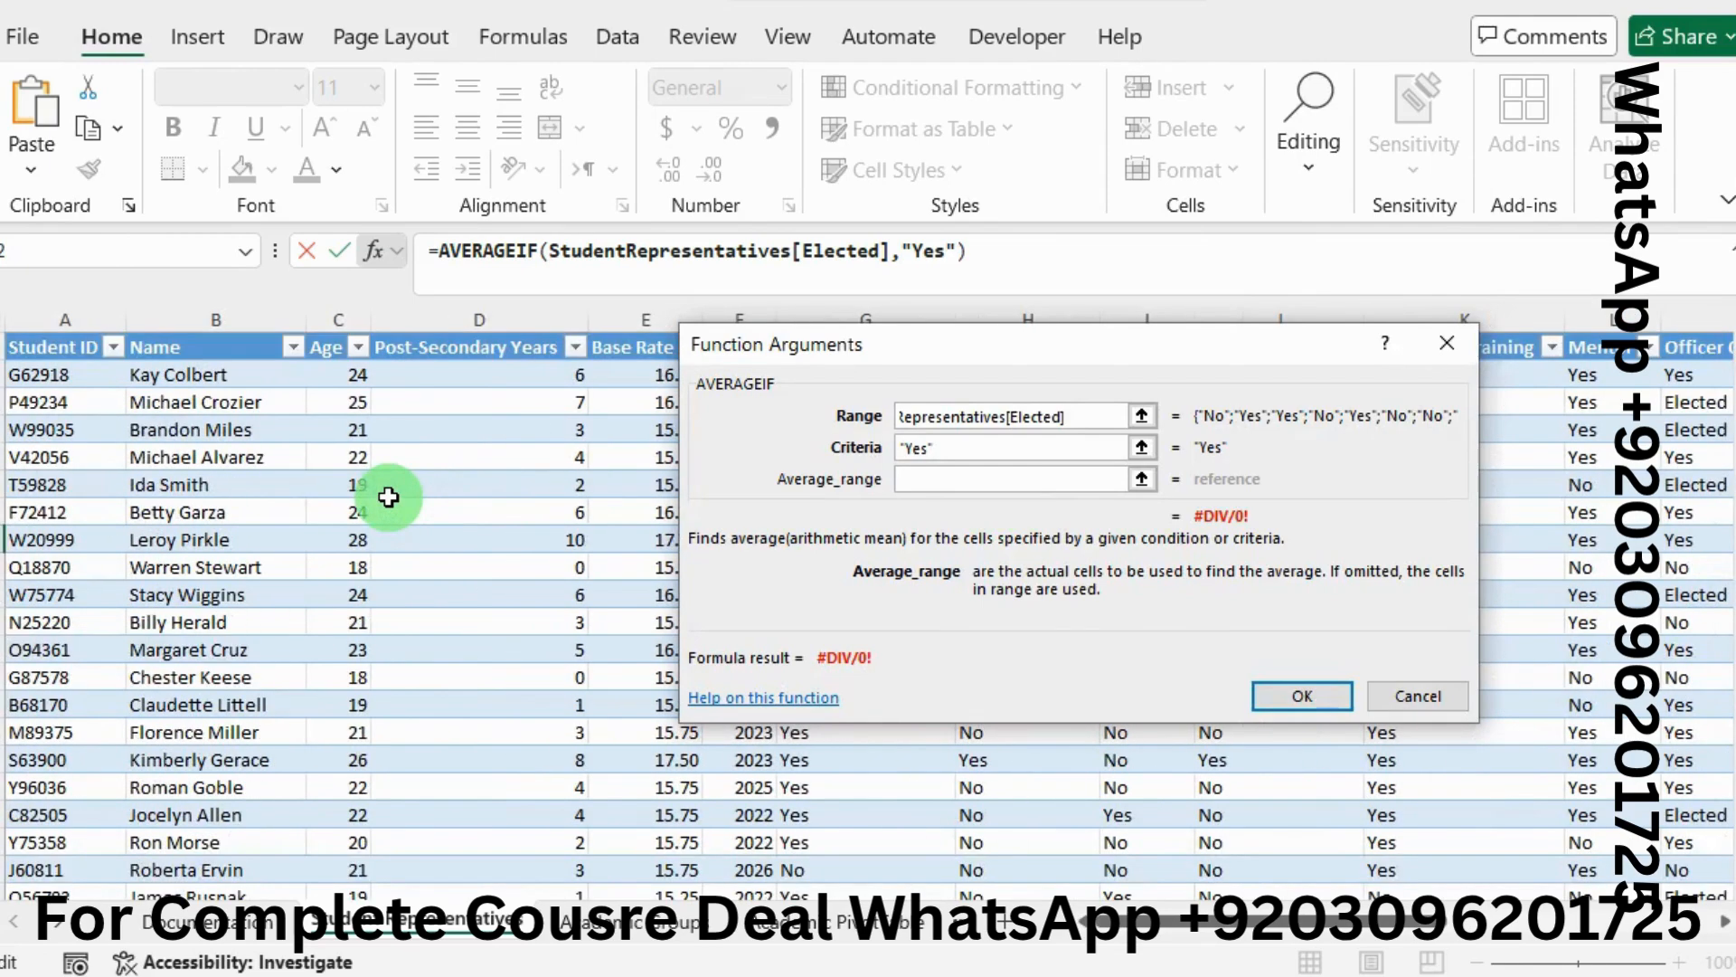
left_click_drag(425, 371, 432, 833)
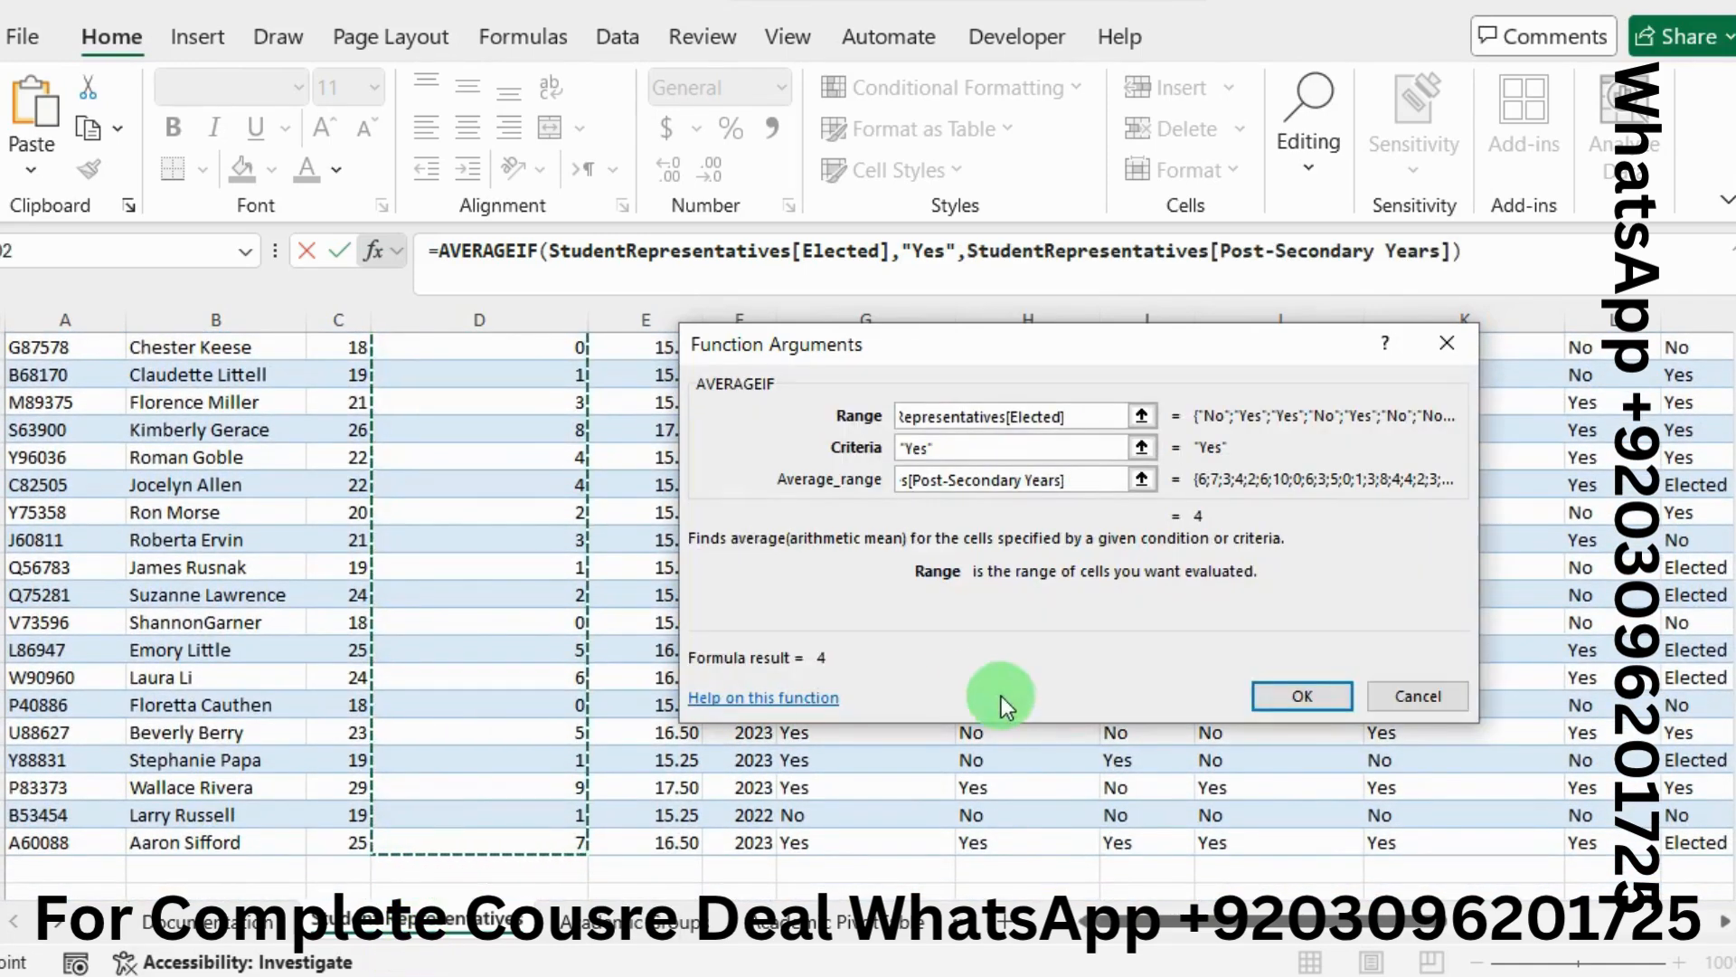
left_click(1284, 685)
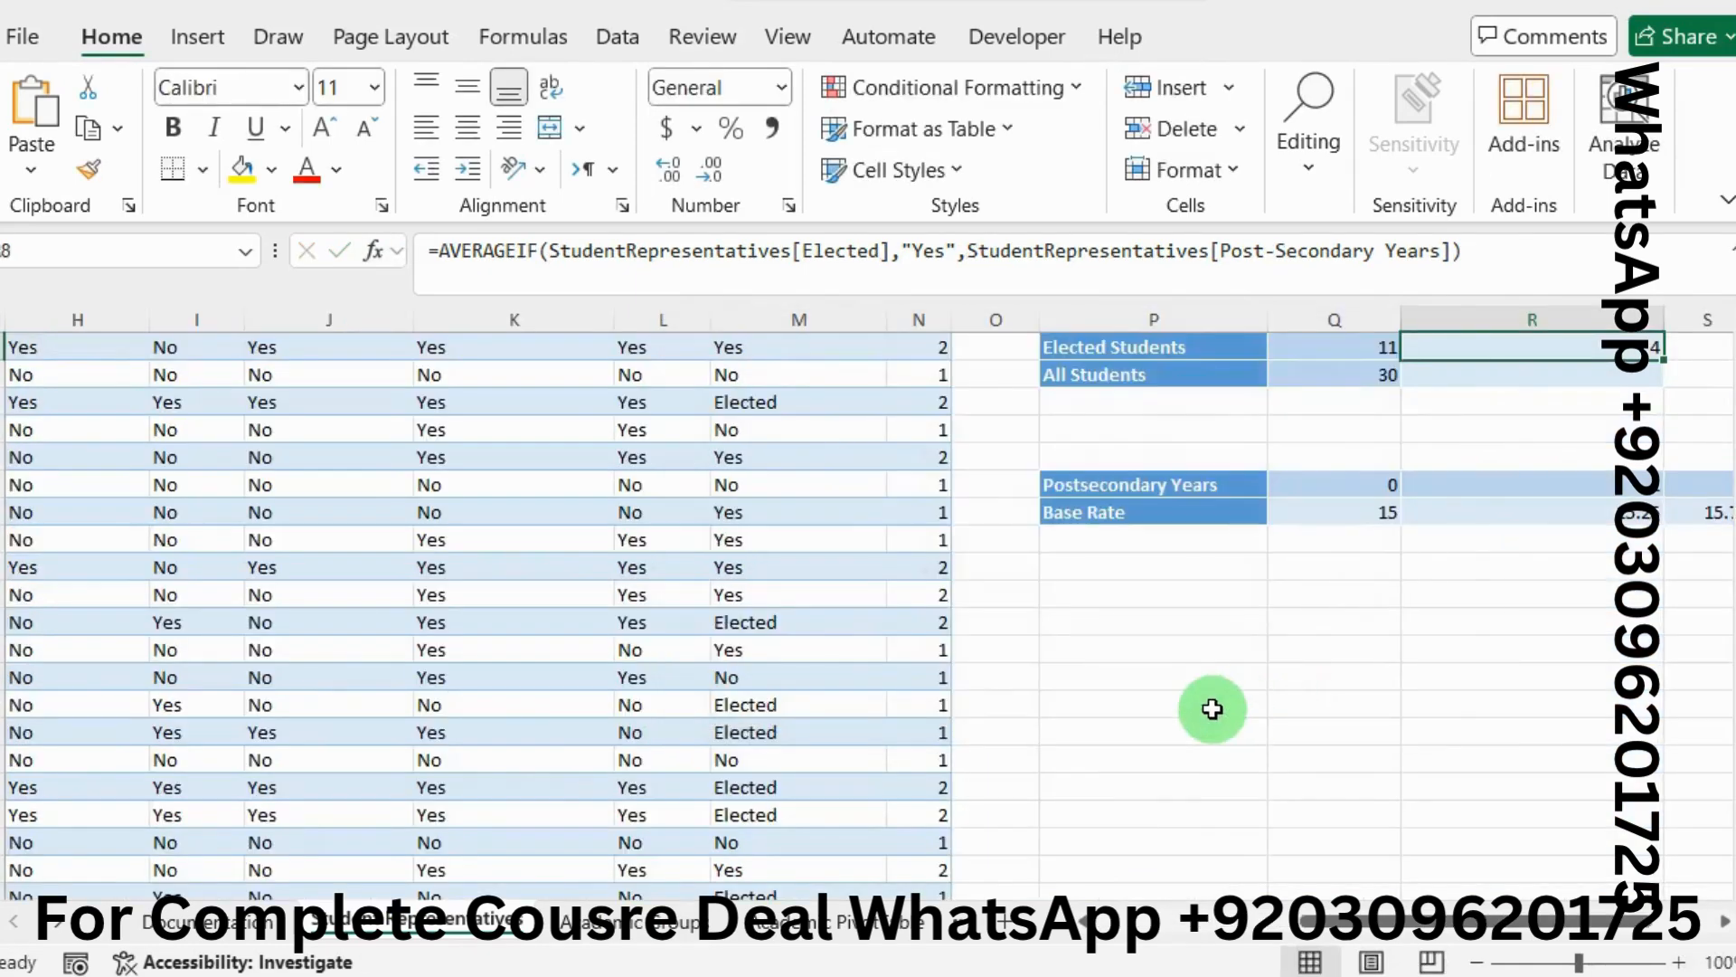
Highlight step 11's AVERAGE instruction for cell R9 in green
scroll(1411, 742, "up", 3)
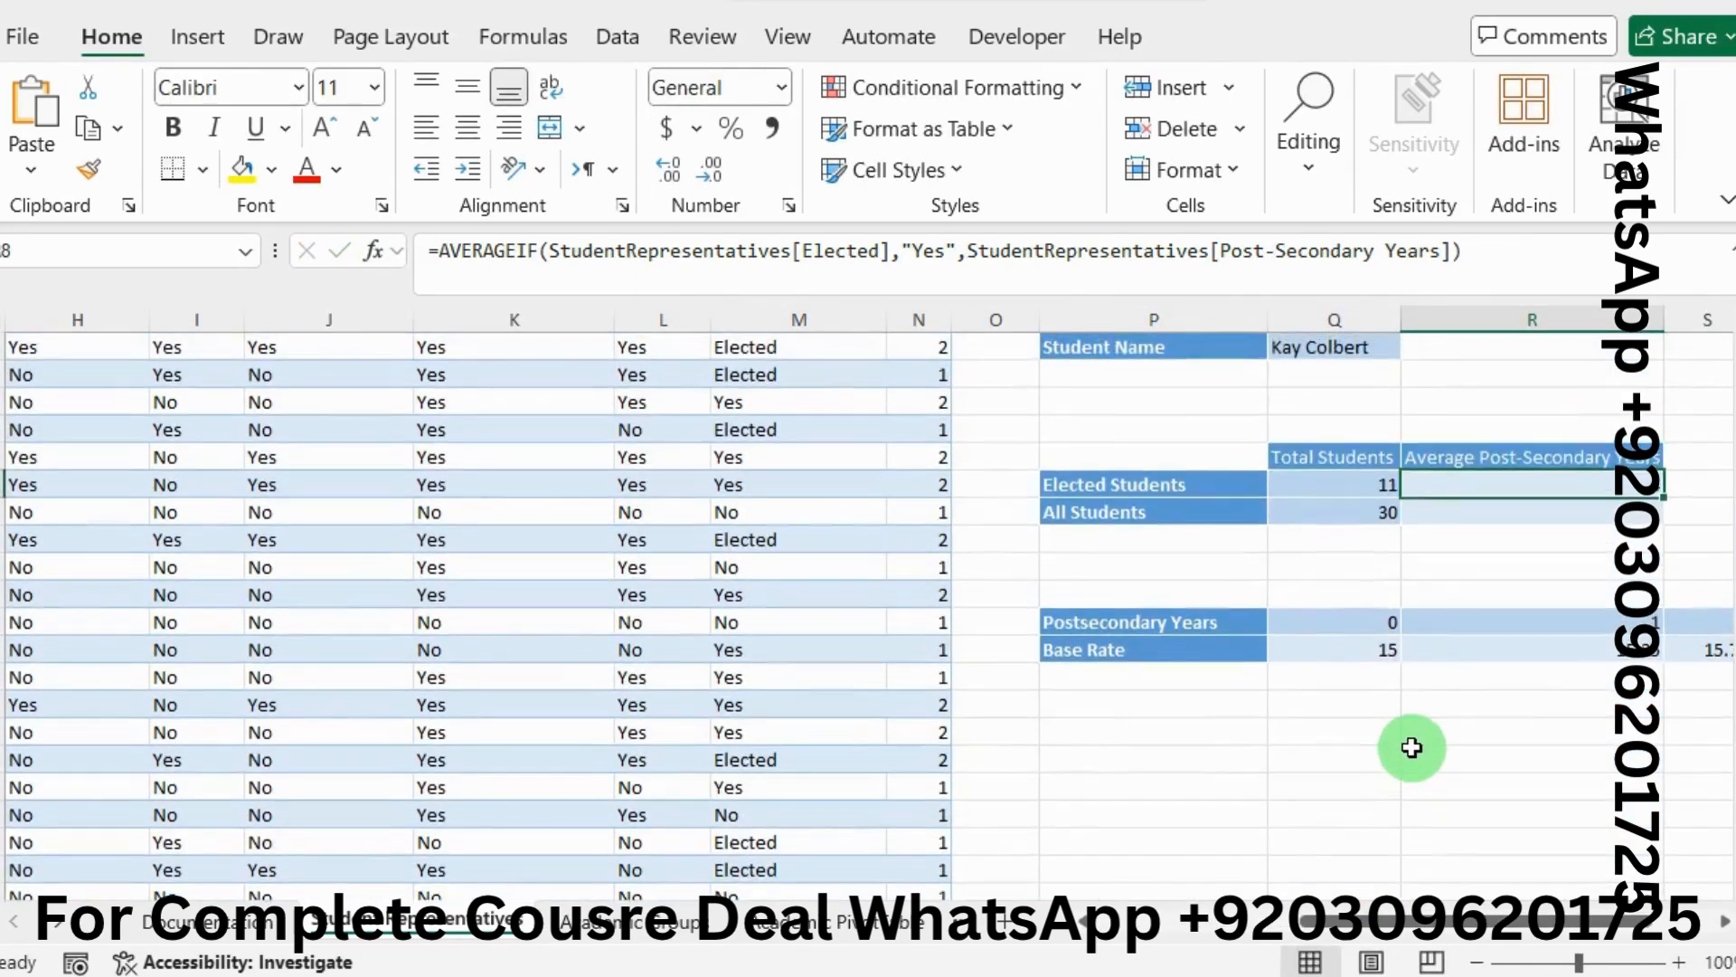
key("alt+Tab")
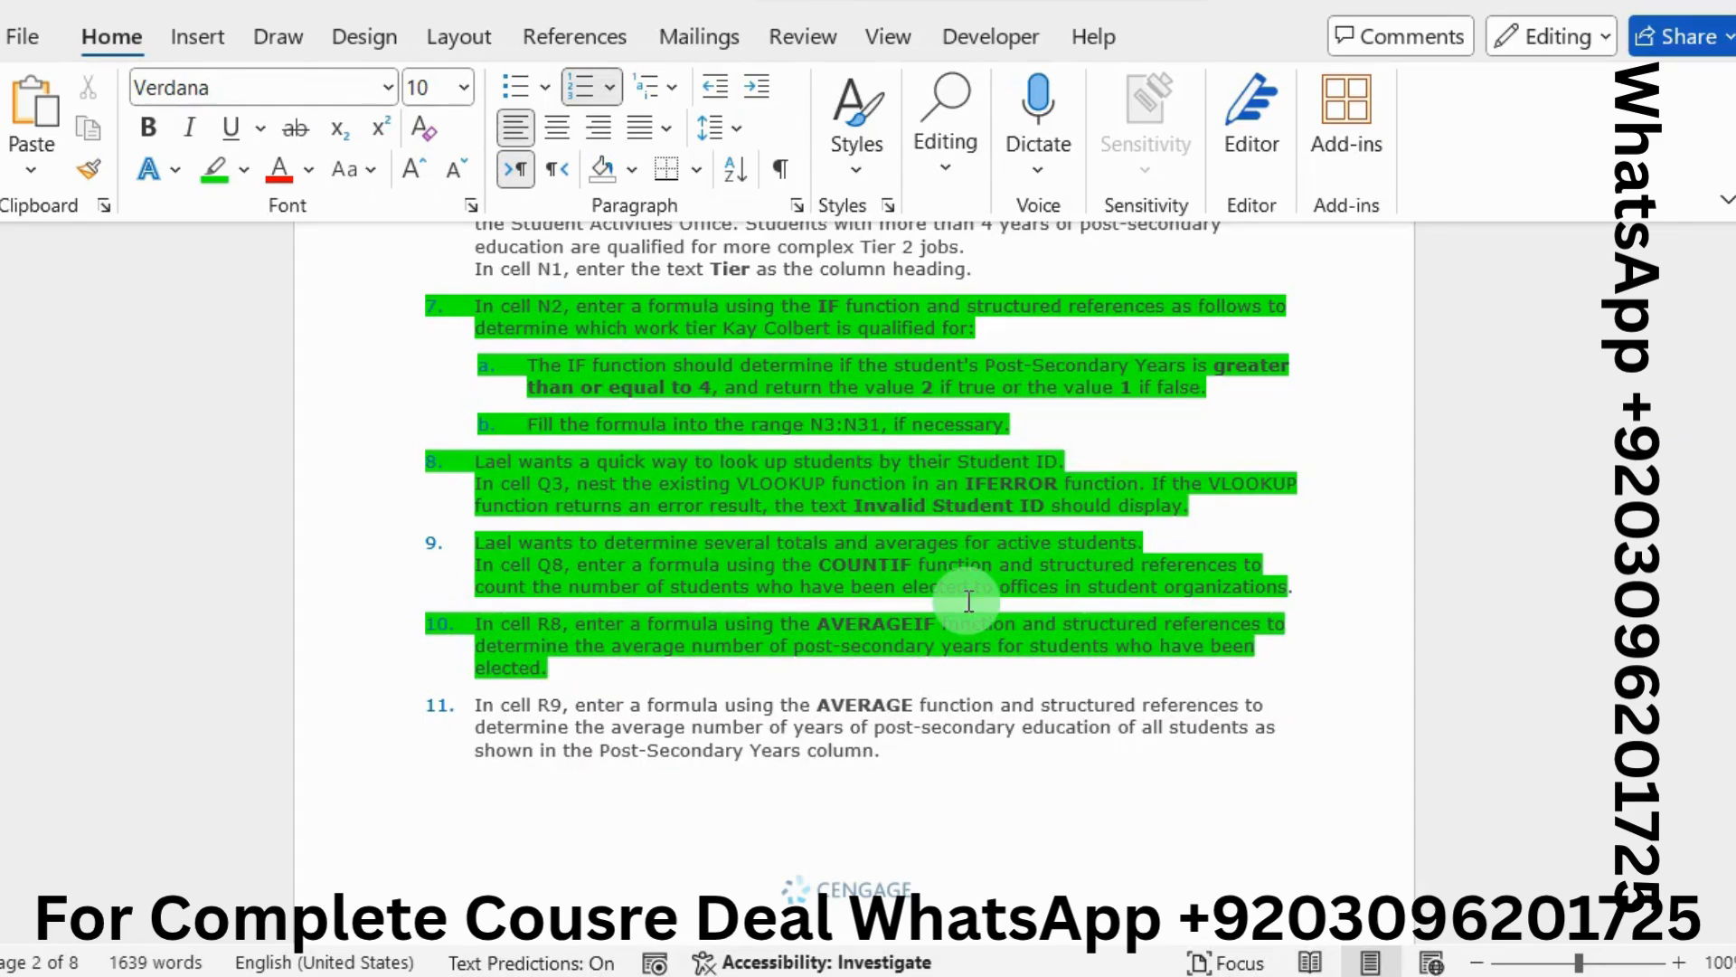
scroll(968, 600, "down", 5)
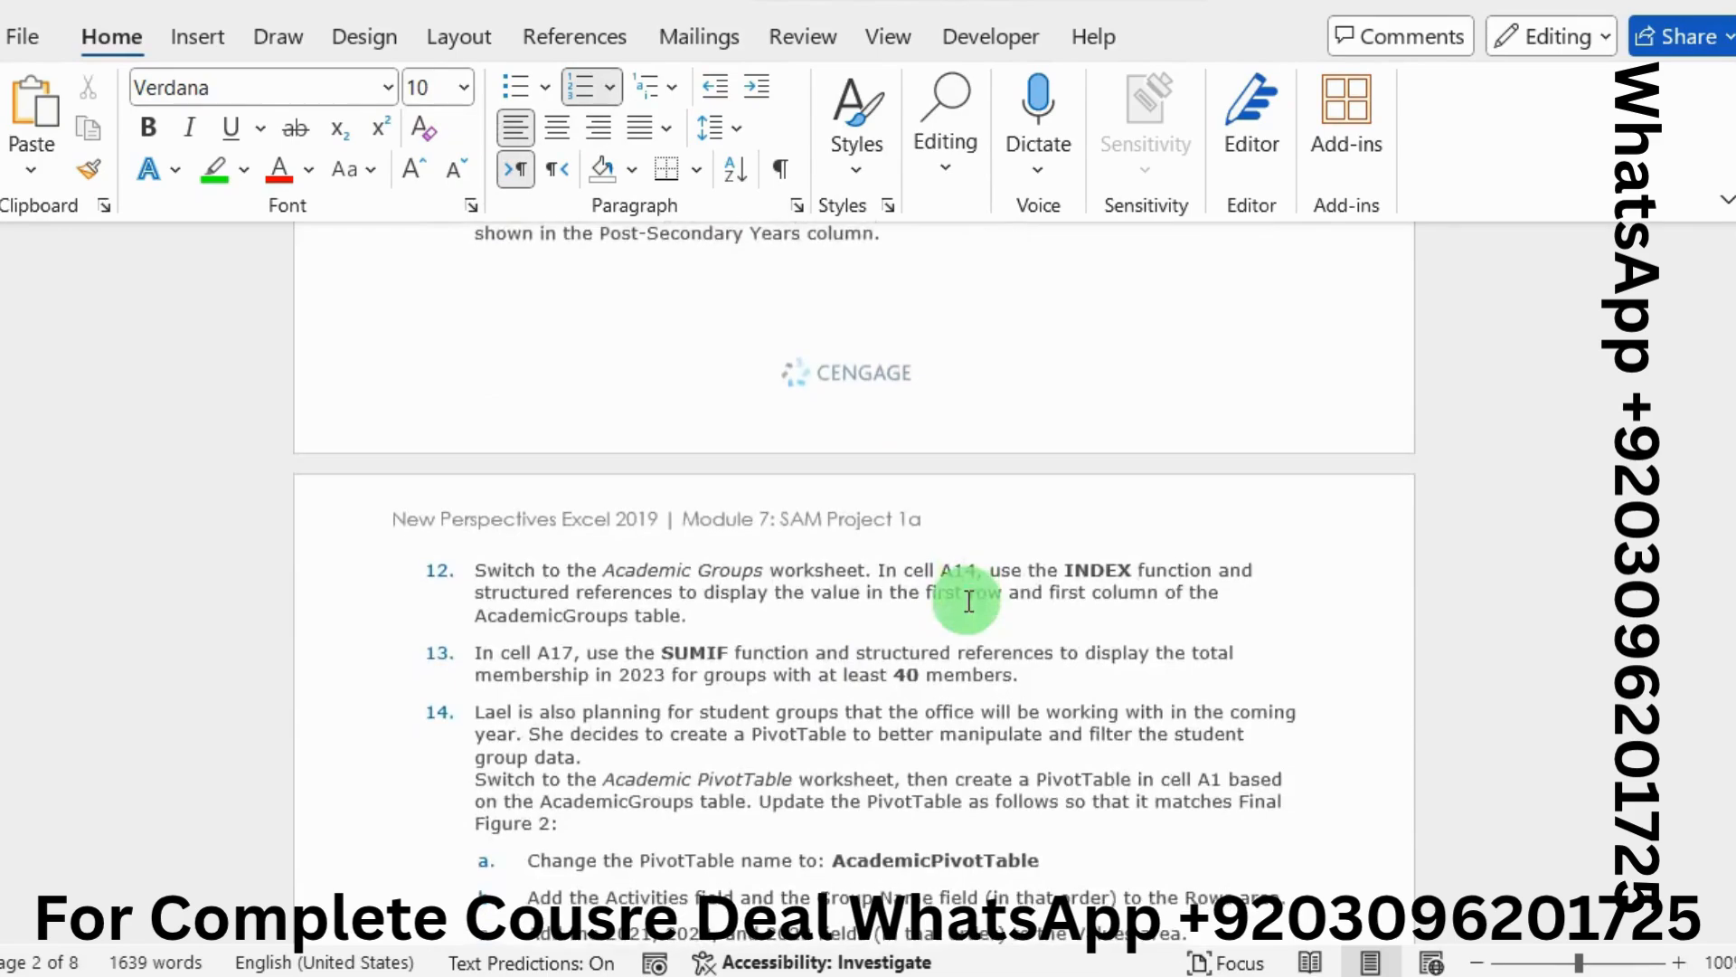
scroll(968, 600, "down", 12)
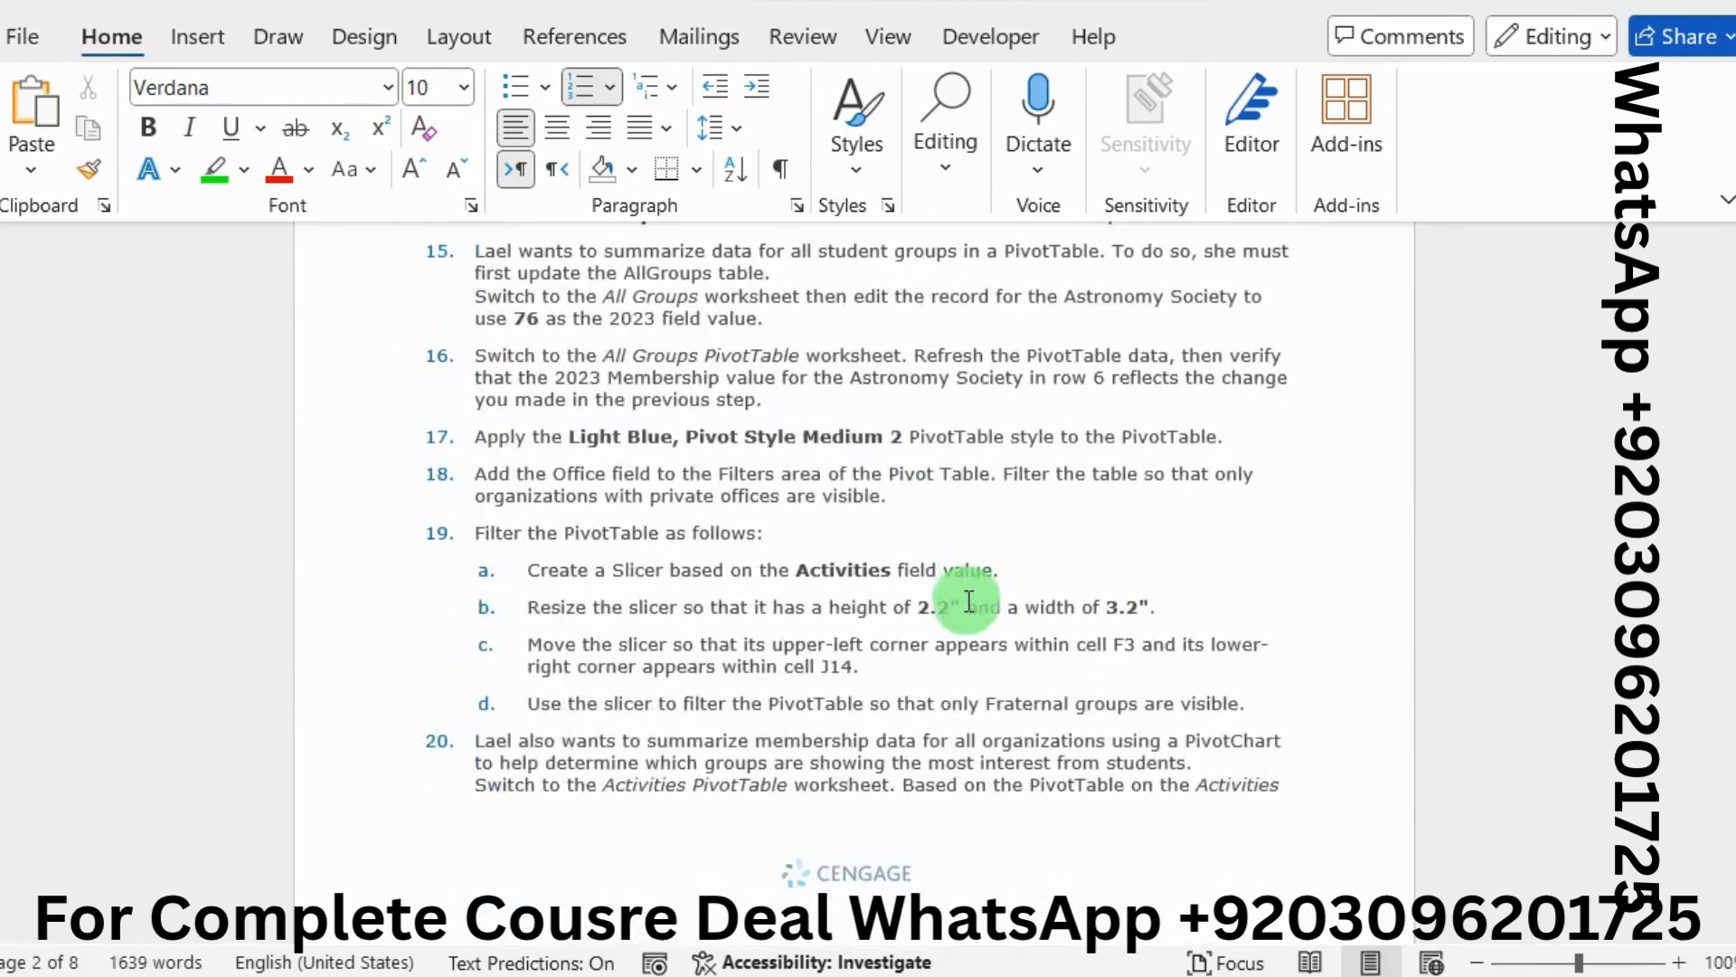
scroll(968, 601, "down", 3)
scroll(968, 600, "down", 3)
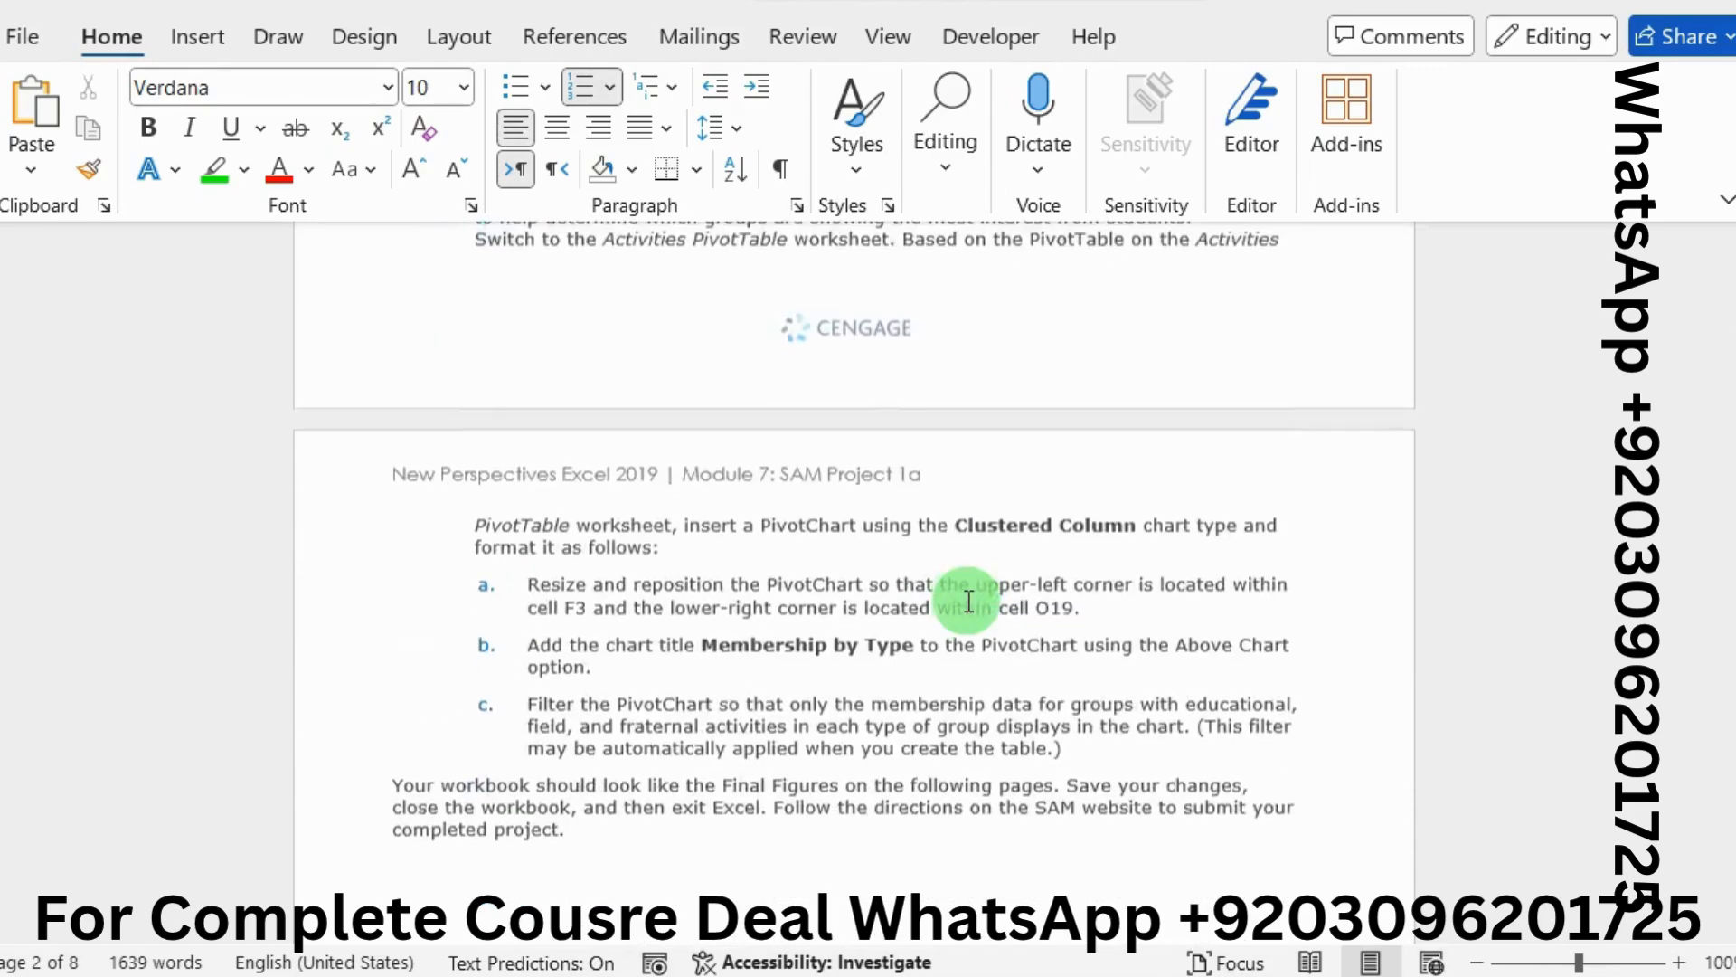
scroll(968, 601, "up", 8)
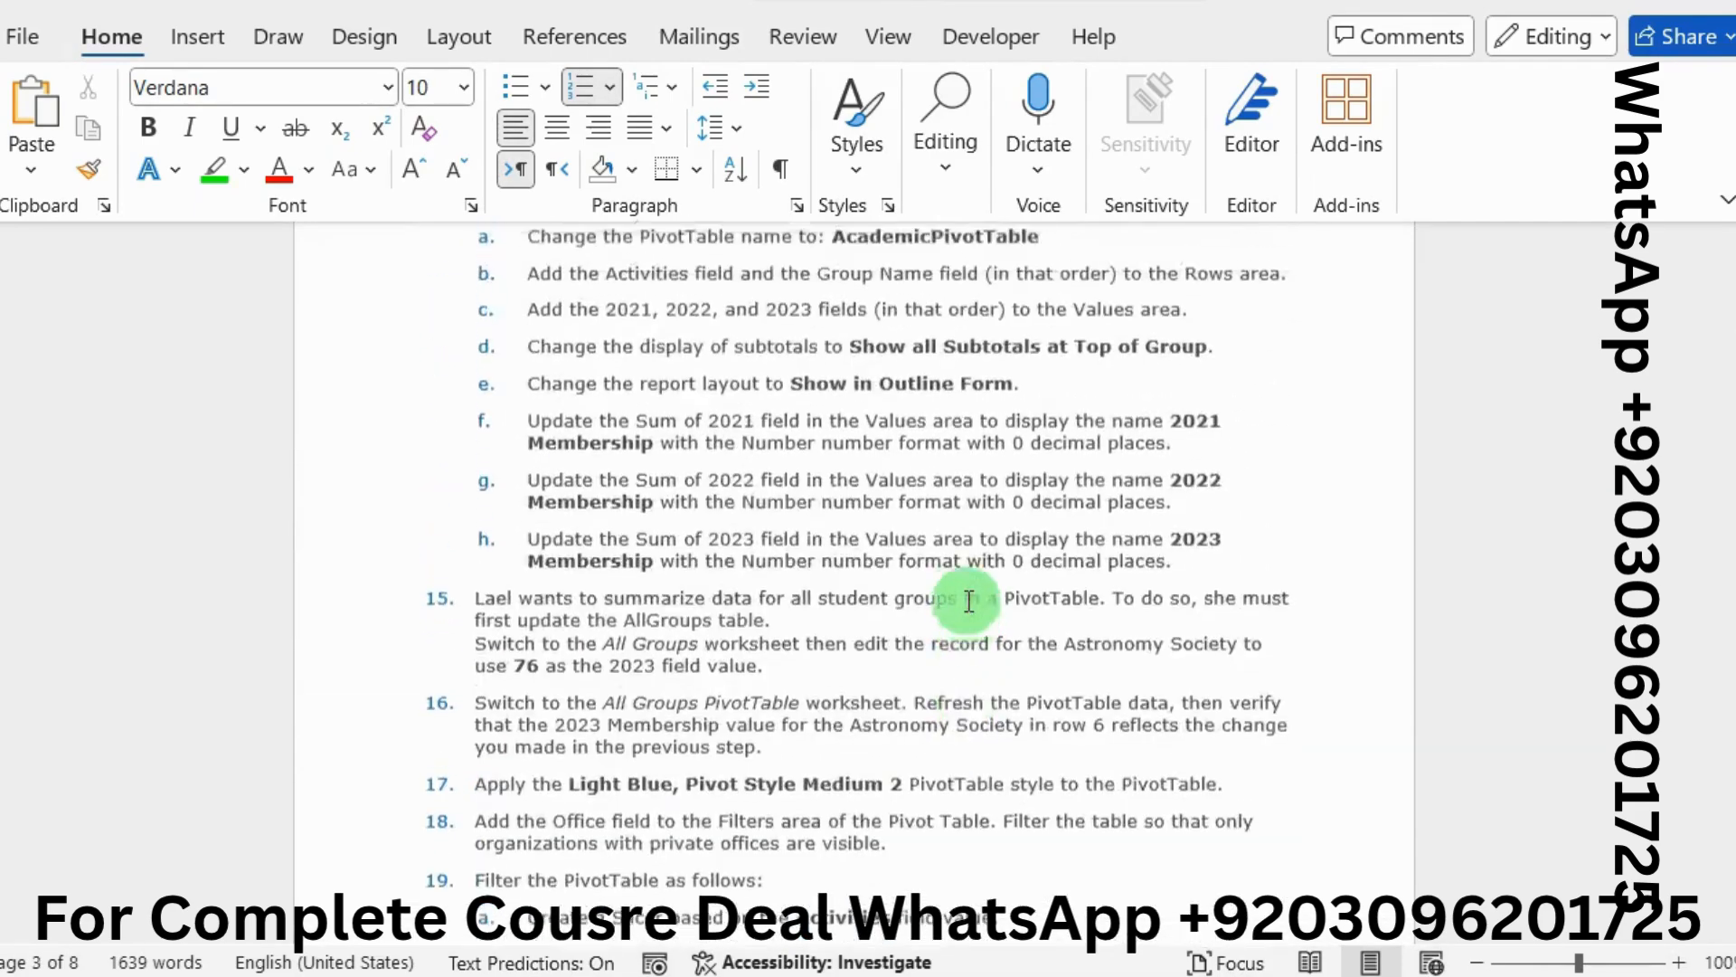
scroll(969, 600, "up", 2)
scroll(968, 600, "down", 1)
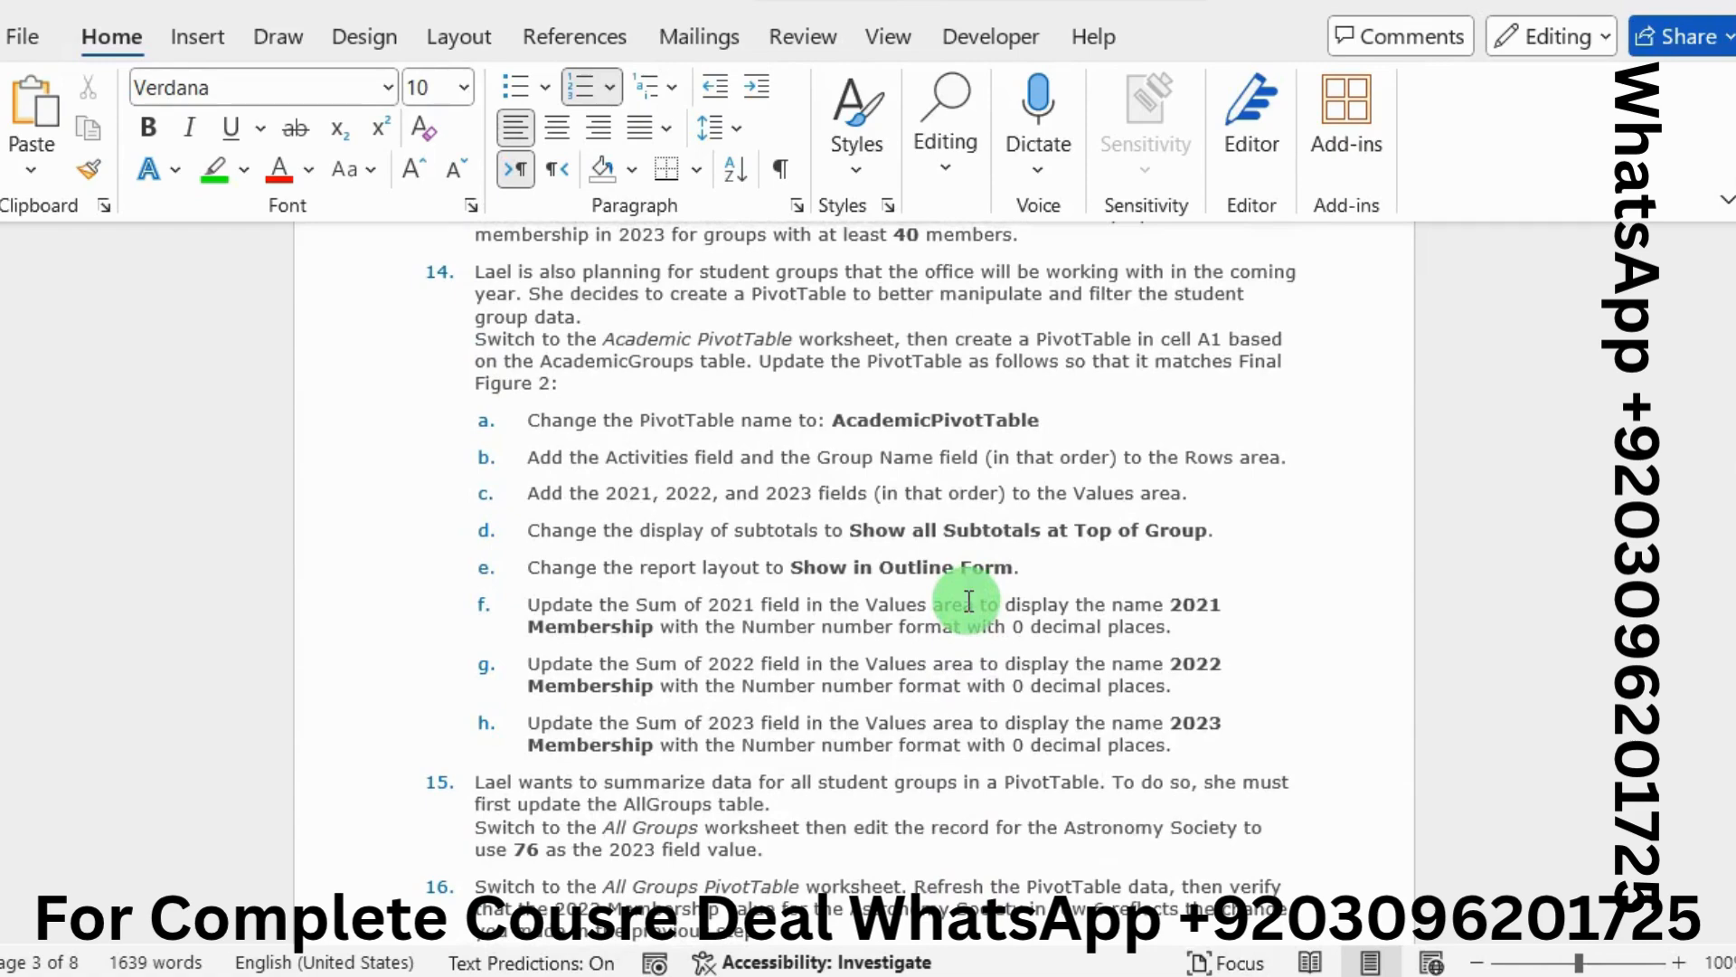
scroll(968, 600, "up", 6)
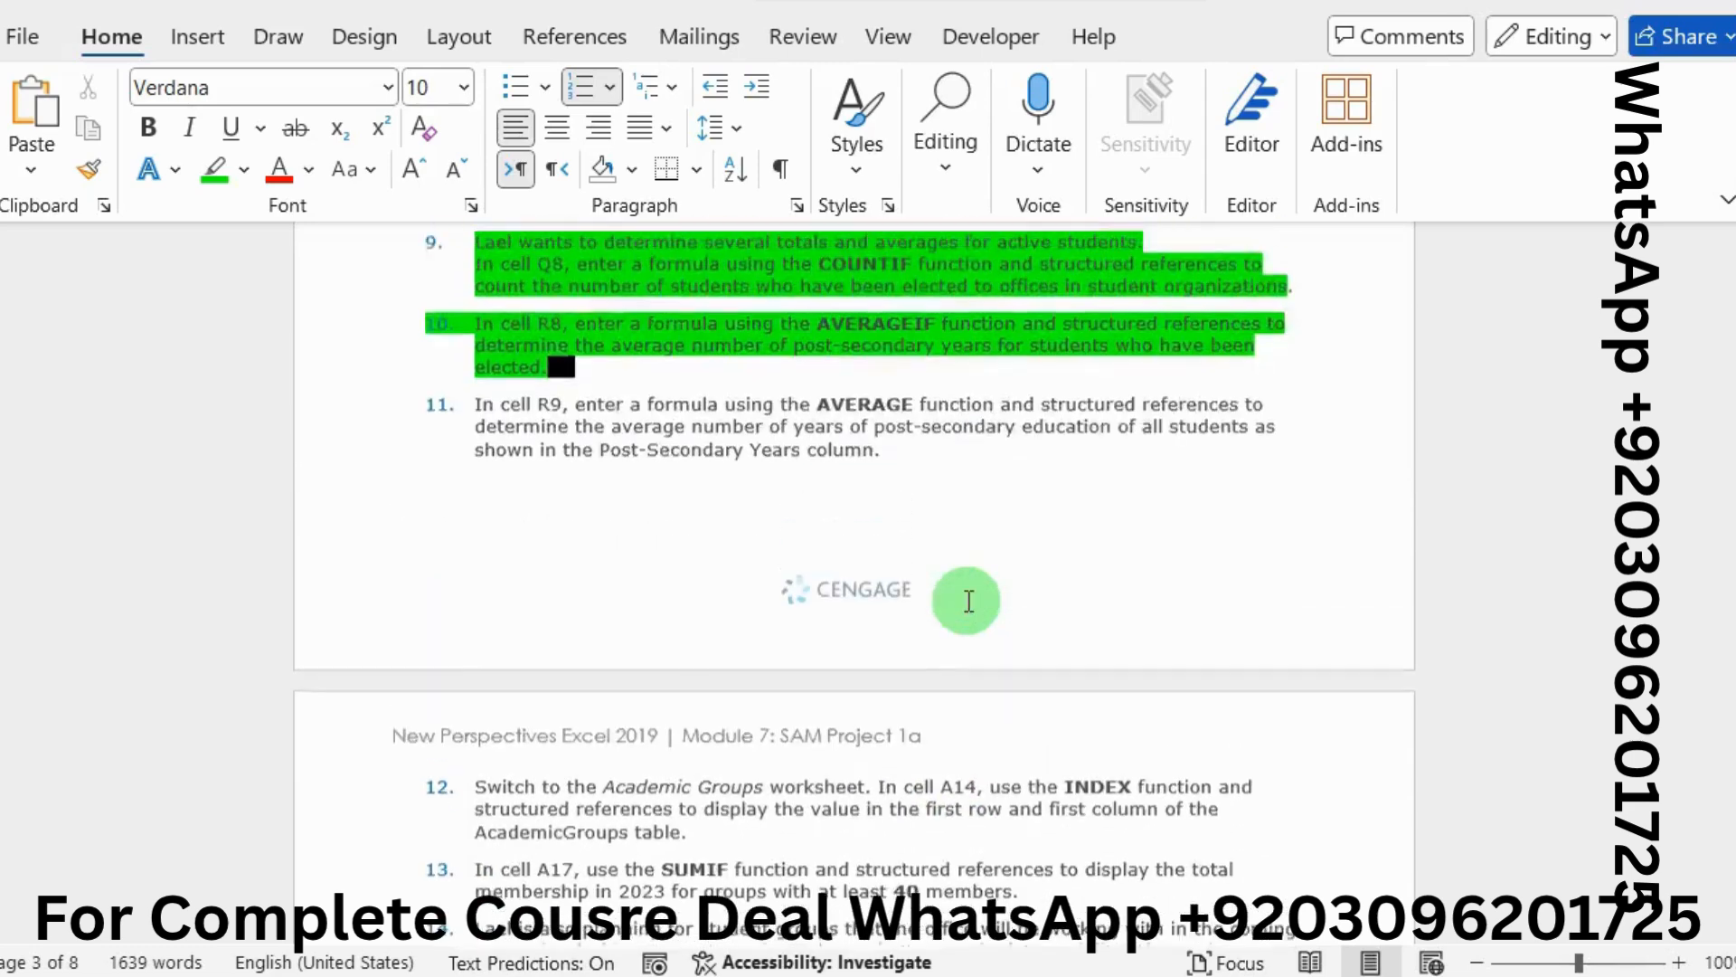
scroll(968, 600, "up", 2)
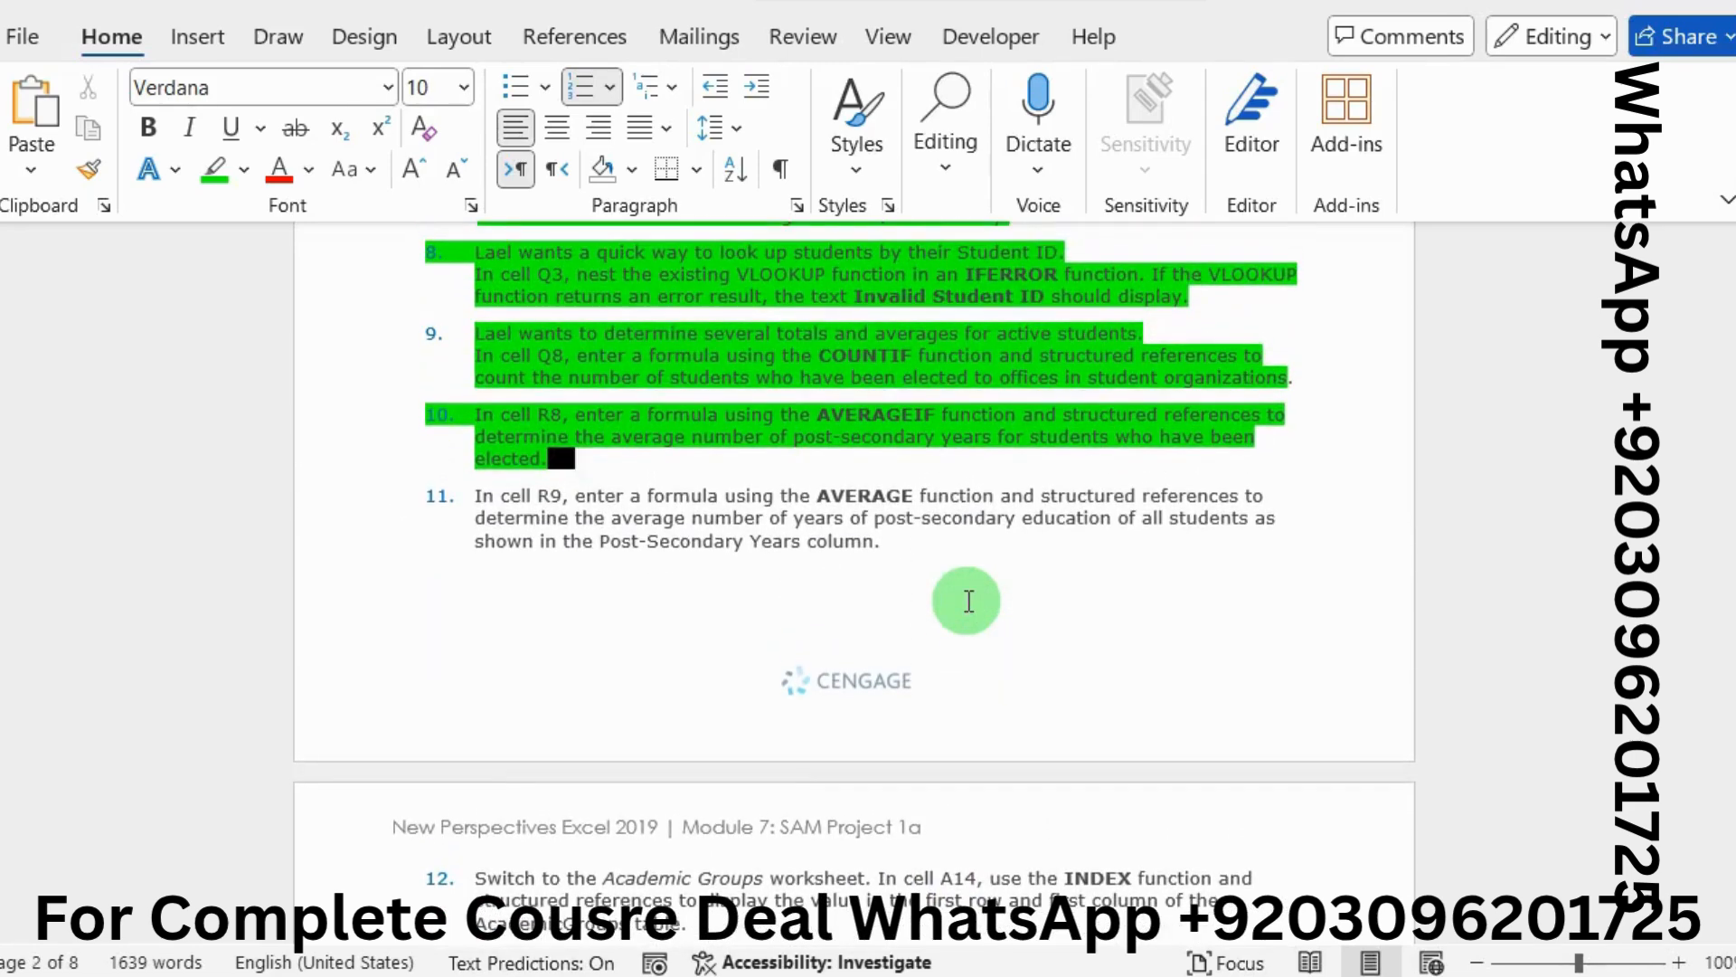
left_click_drag(472, 497, 929, 533)
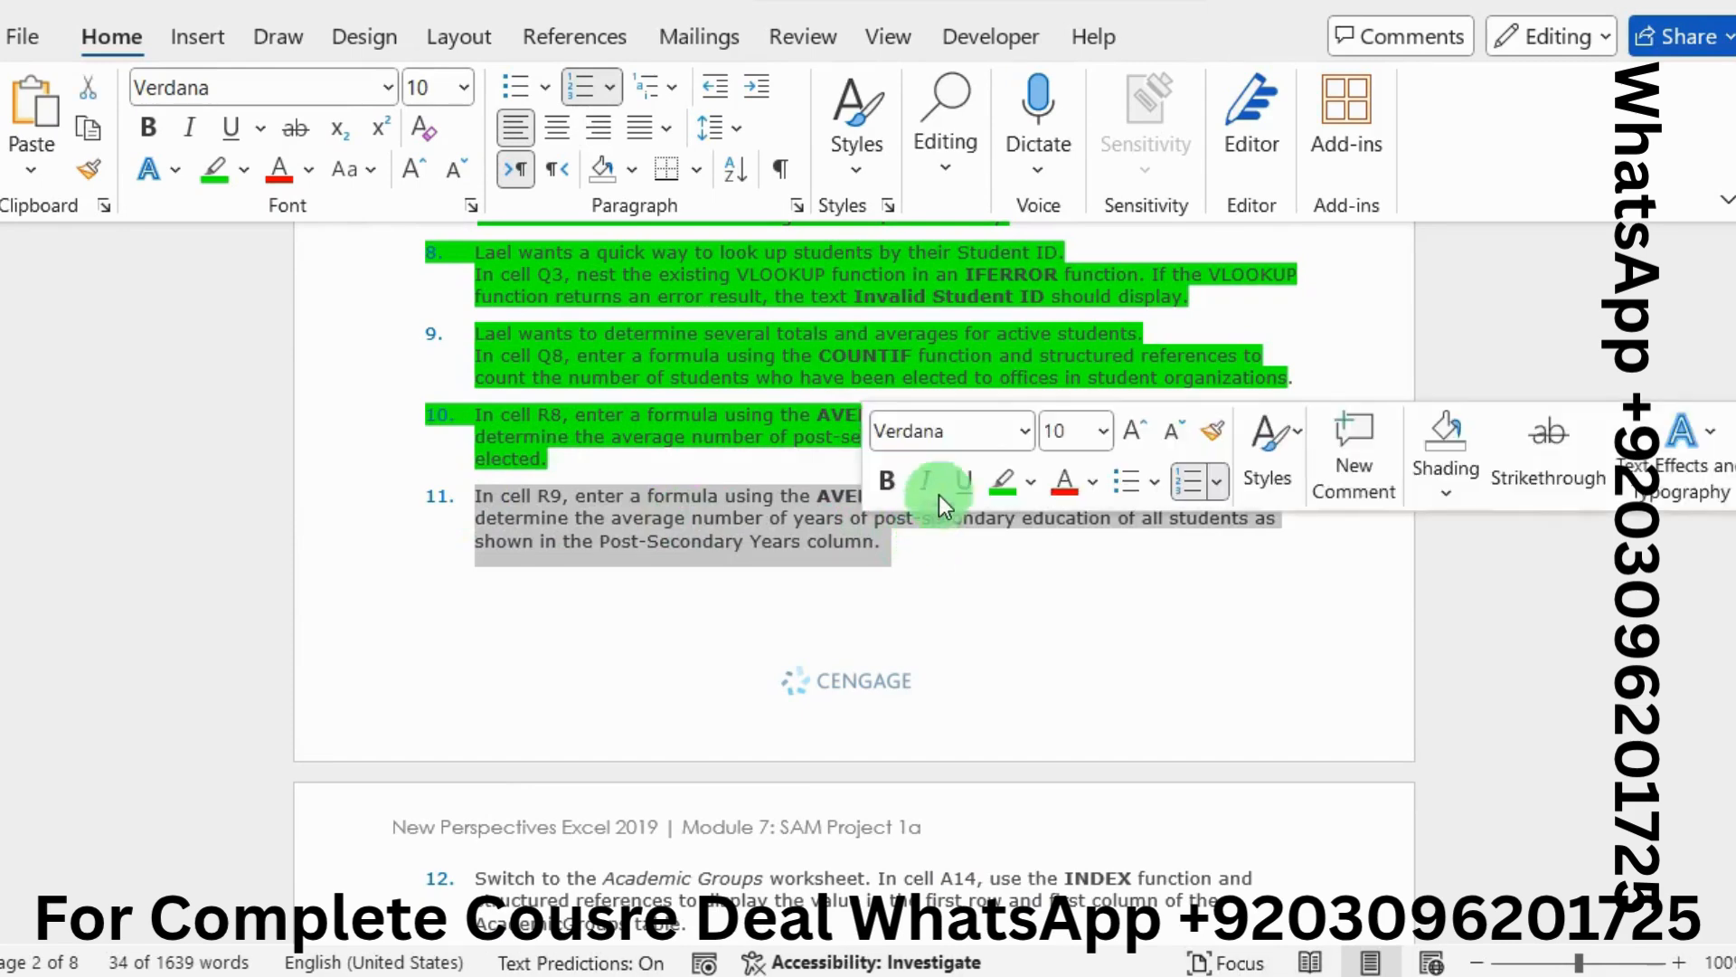
left_click(996, 479)
left_click(755, 532)
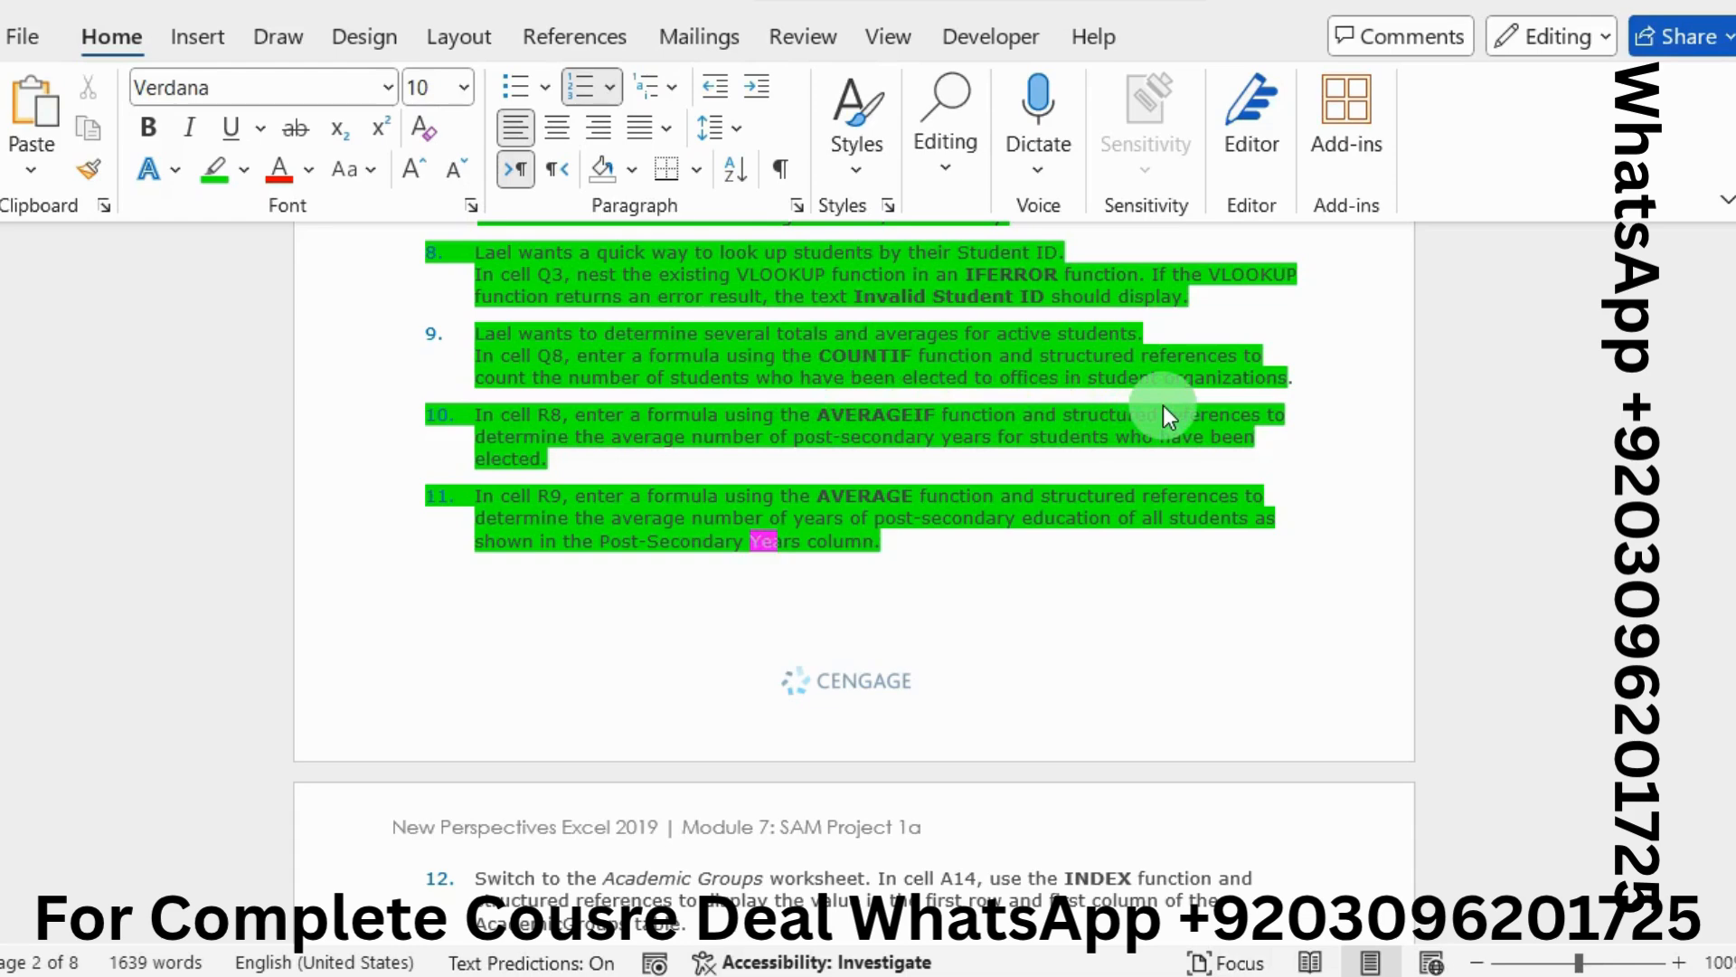
left_click(854, 577)
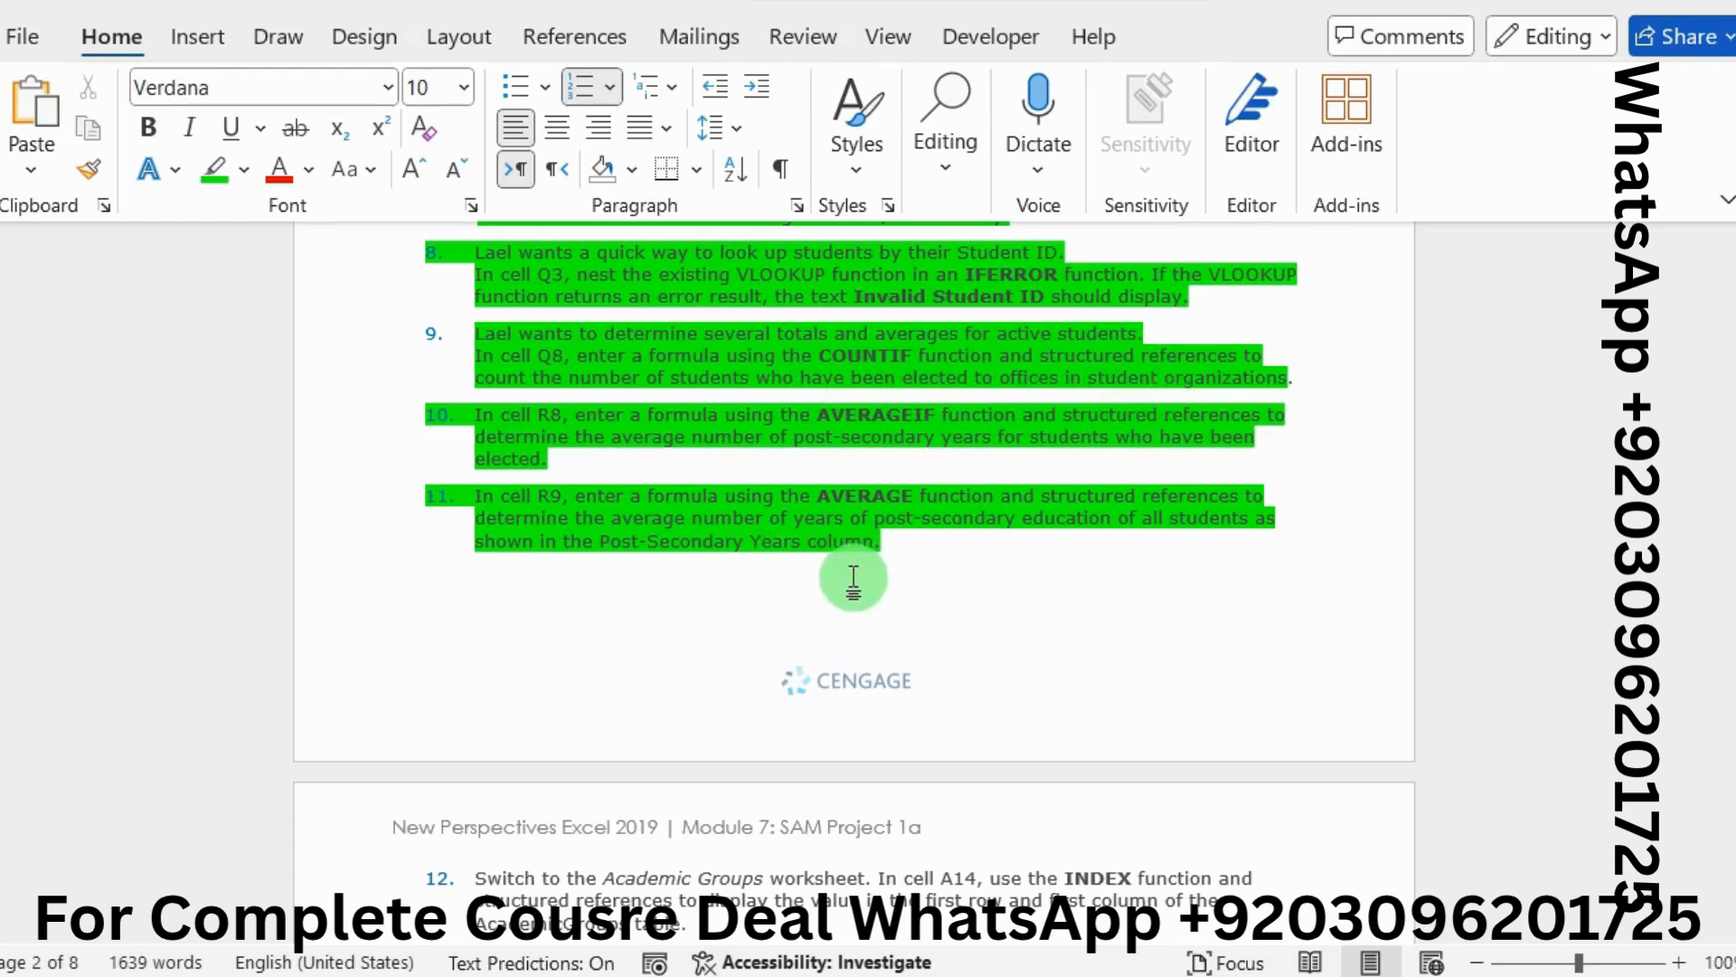